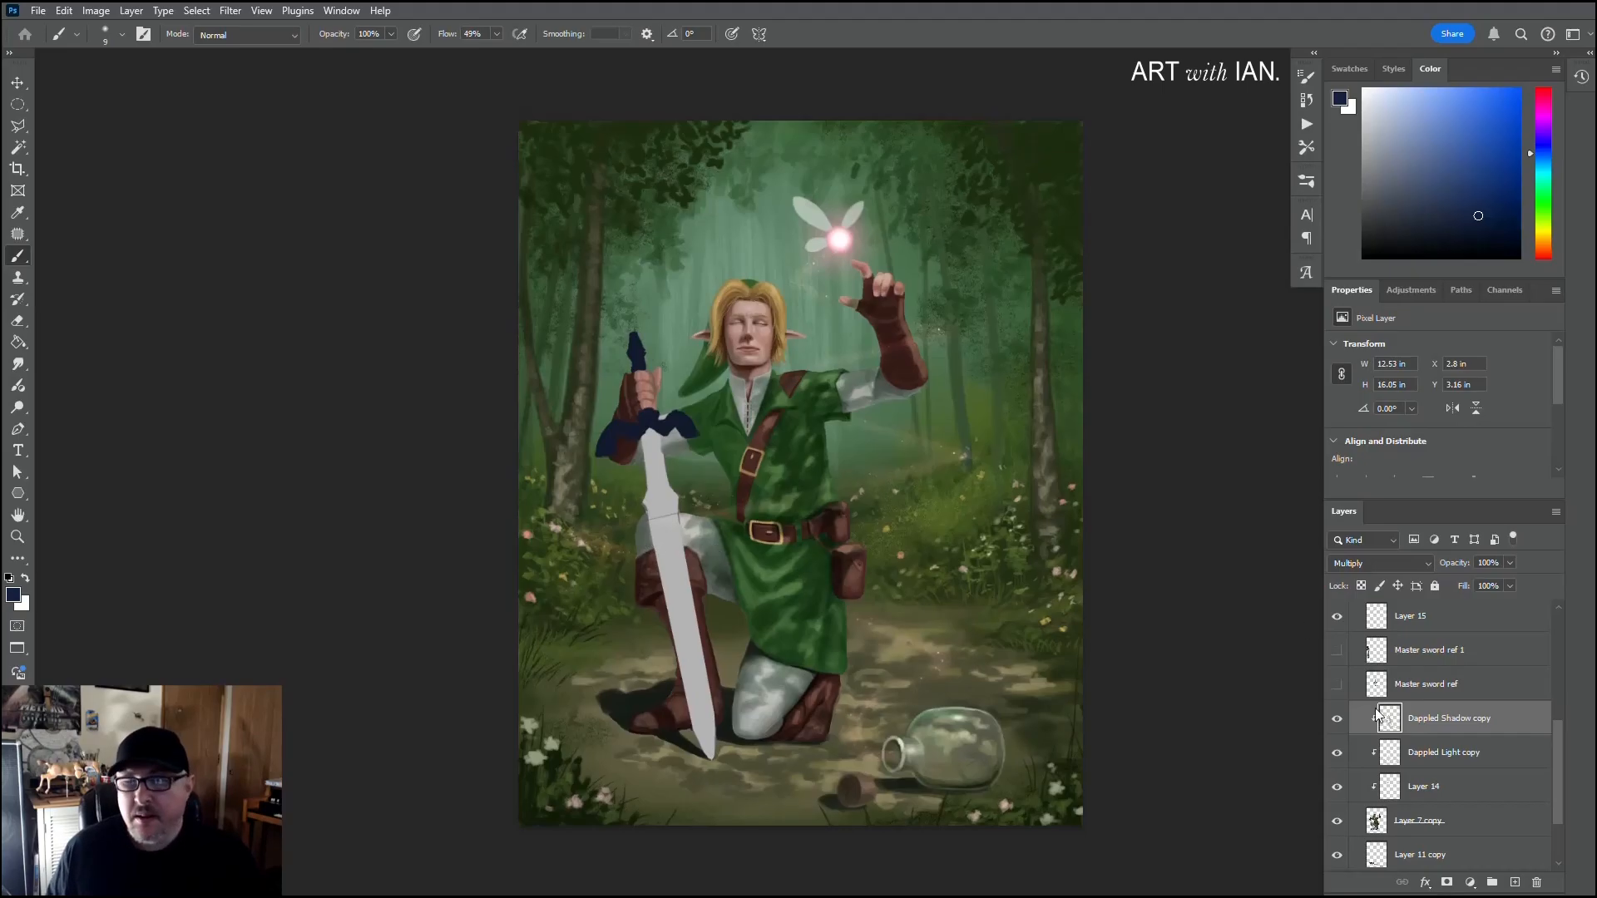
Step: Show the Master sword ref layer beside the painted sword and add a new layer above Dappled Shadow copy
click(1337, 685)
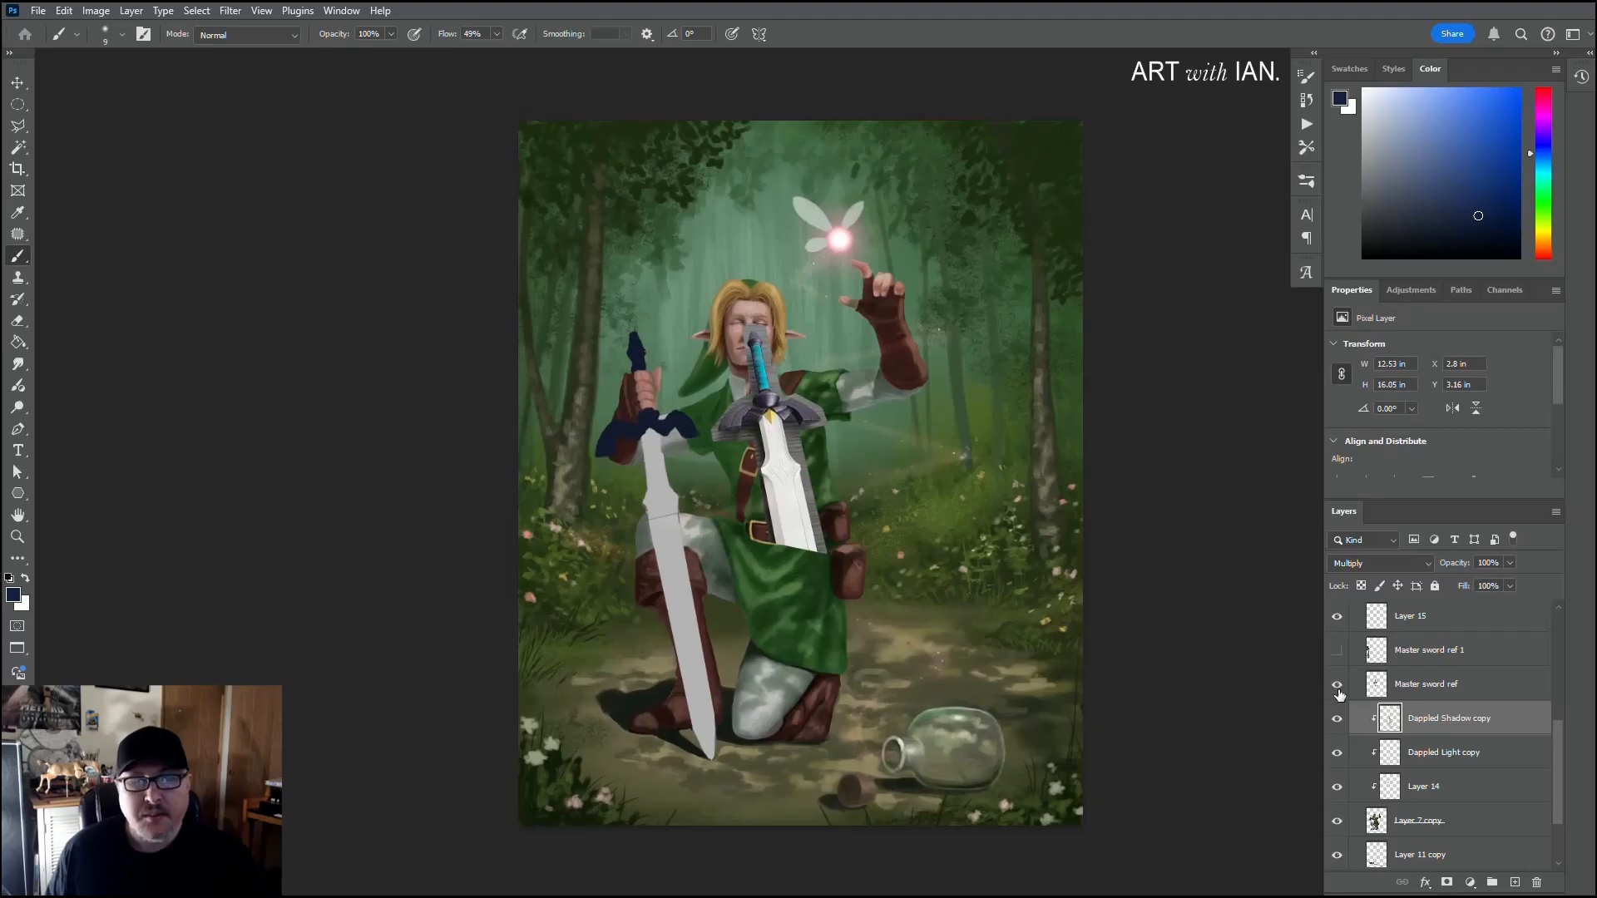
scroll(764, 418, up, 4)
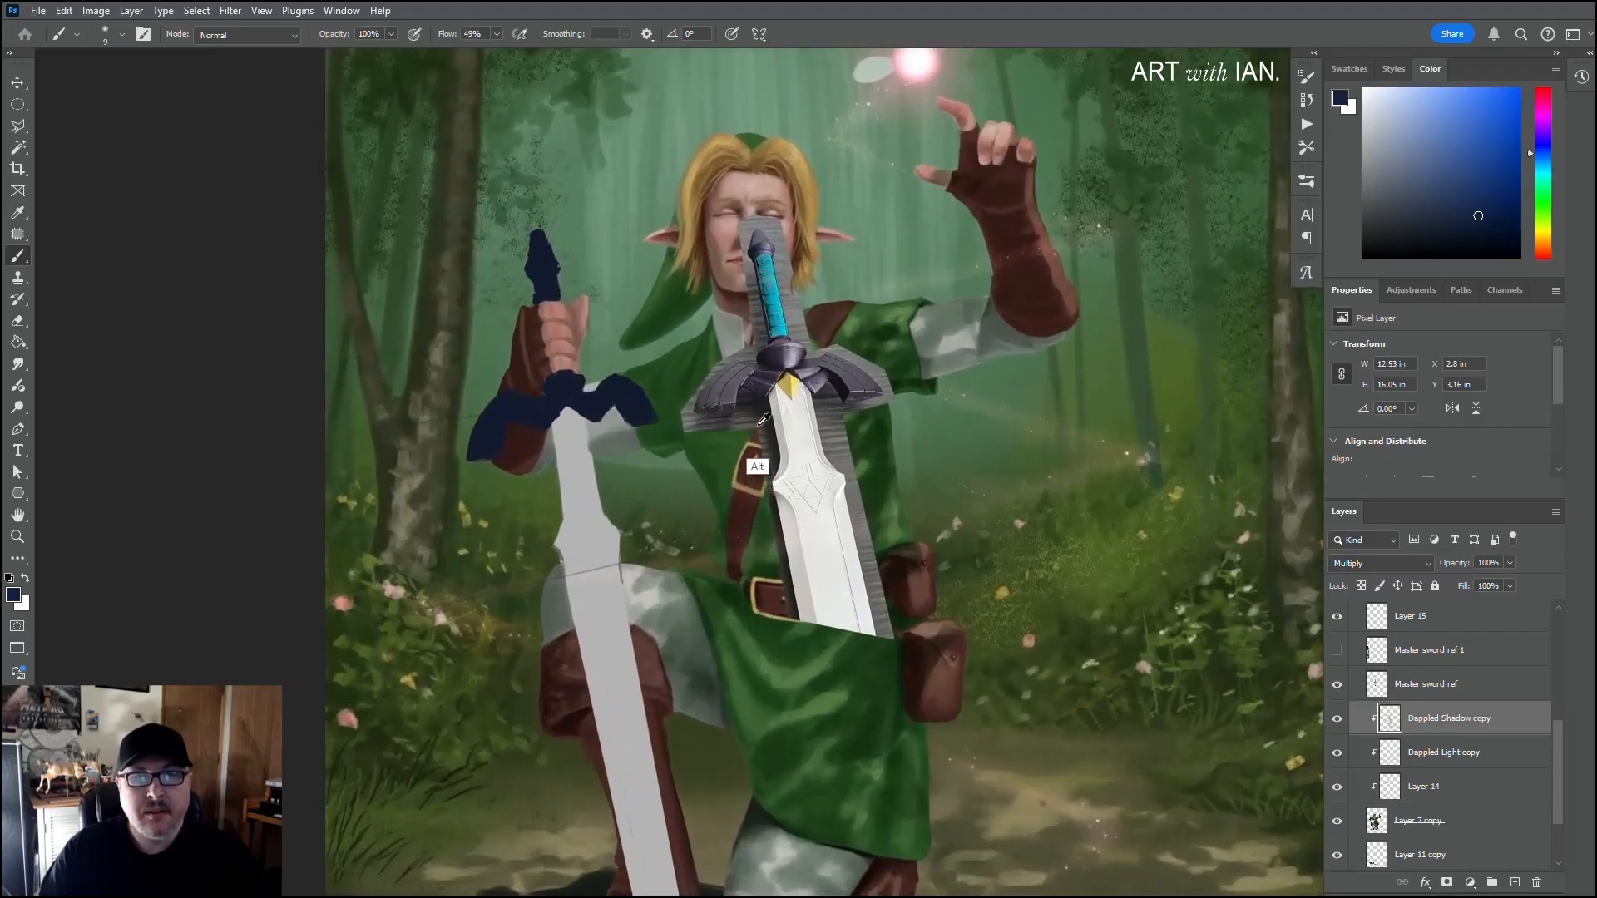
scroll(764, 419, up, 3)
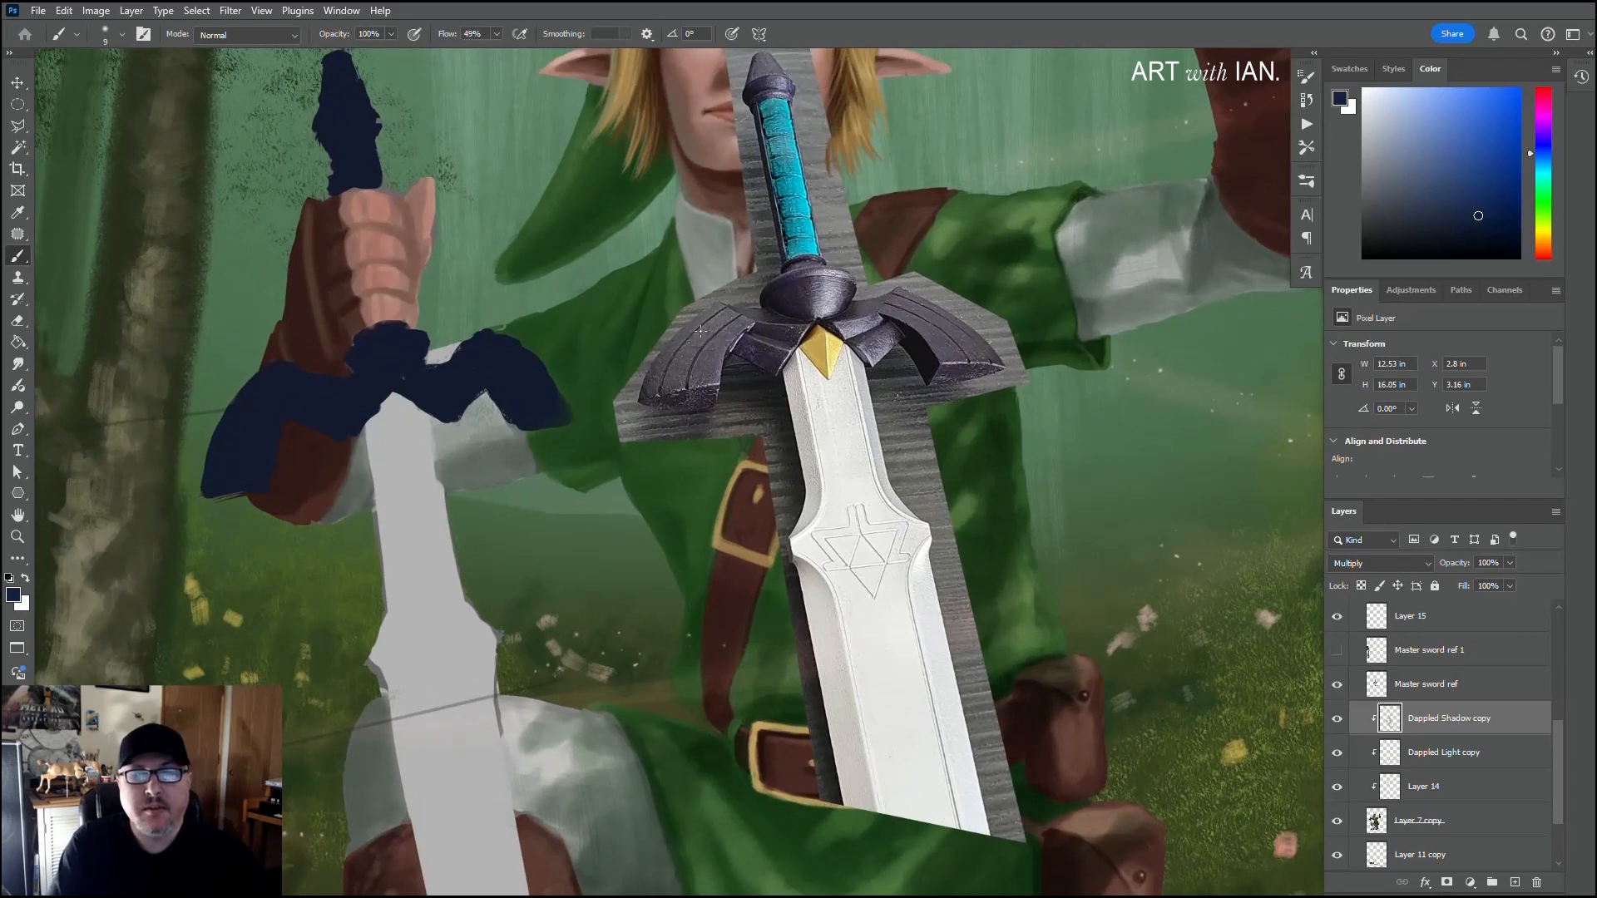
drag(605, 506, 748, 463)
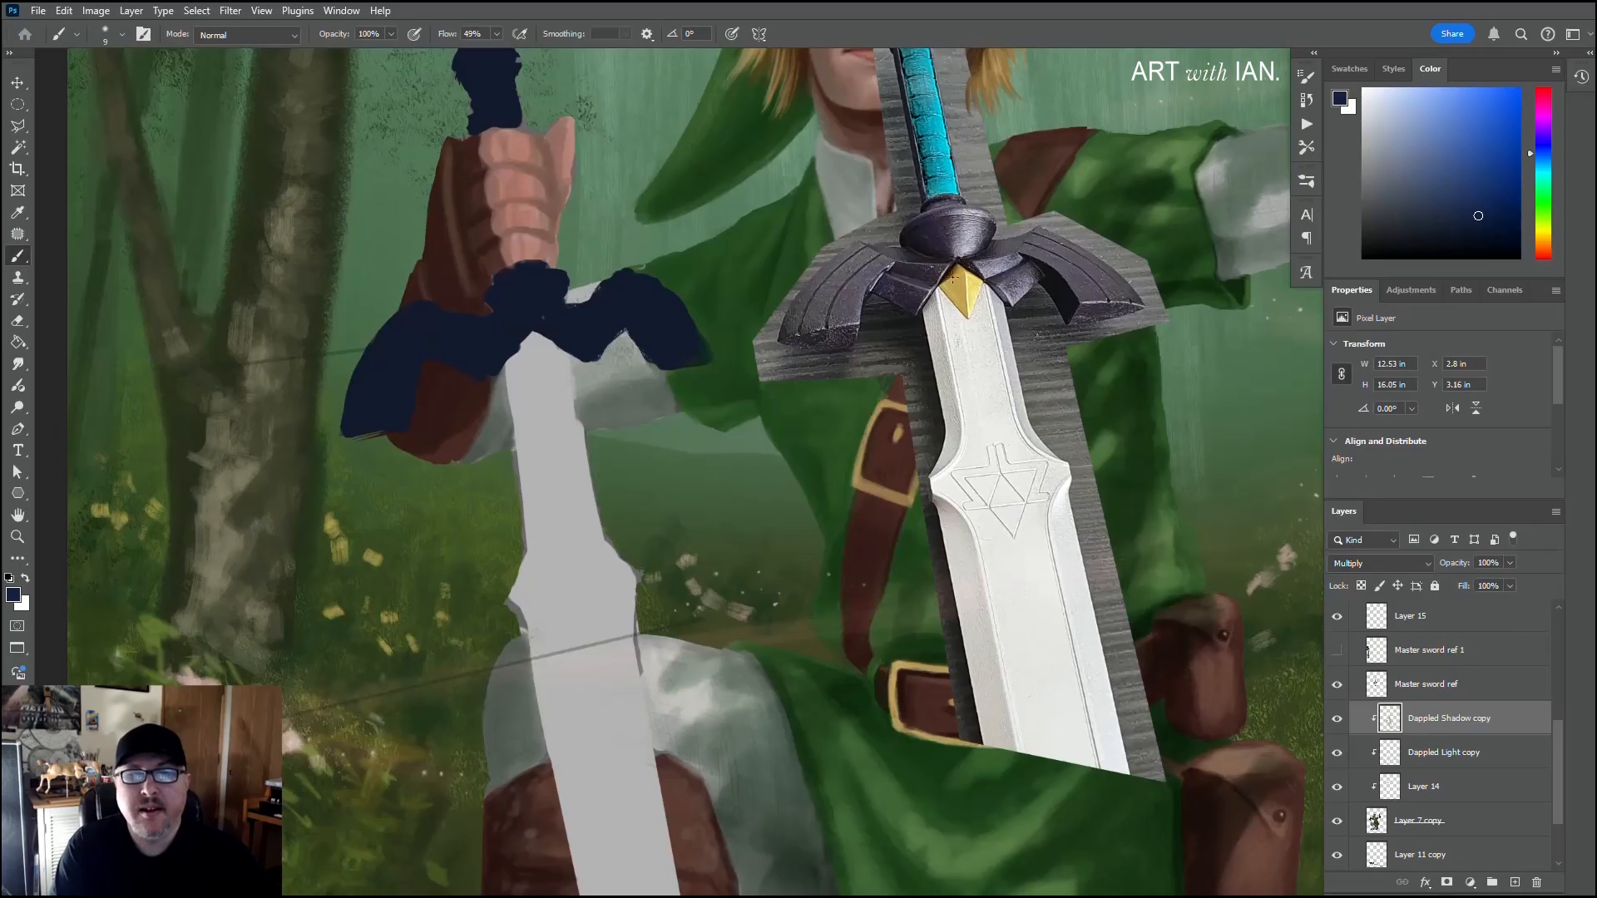
drag(670, 370, 735, 429)
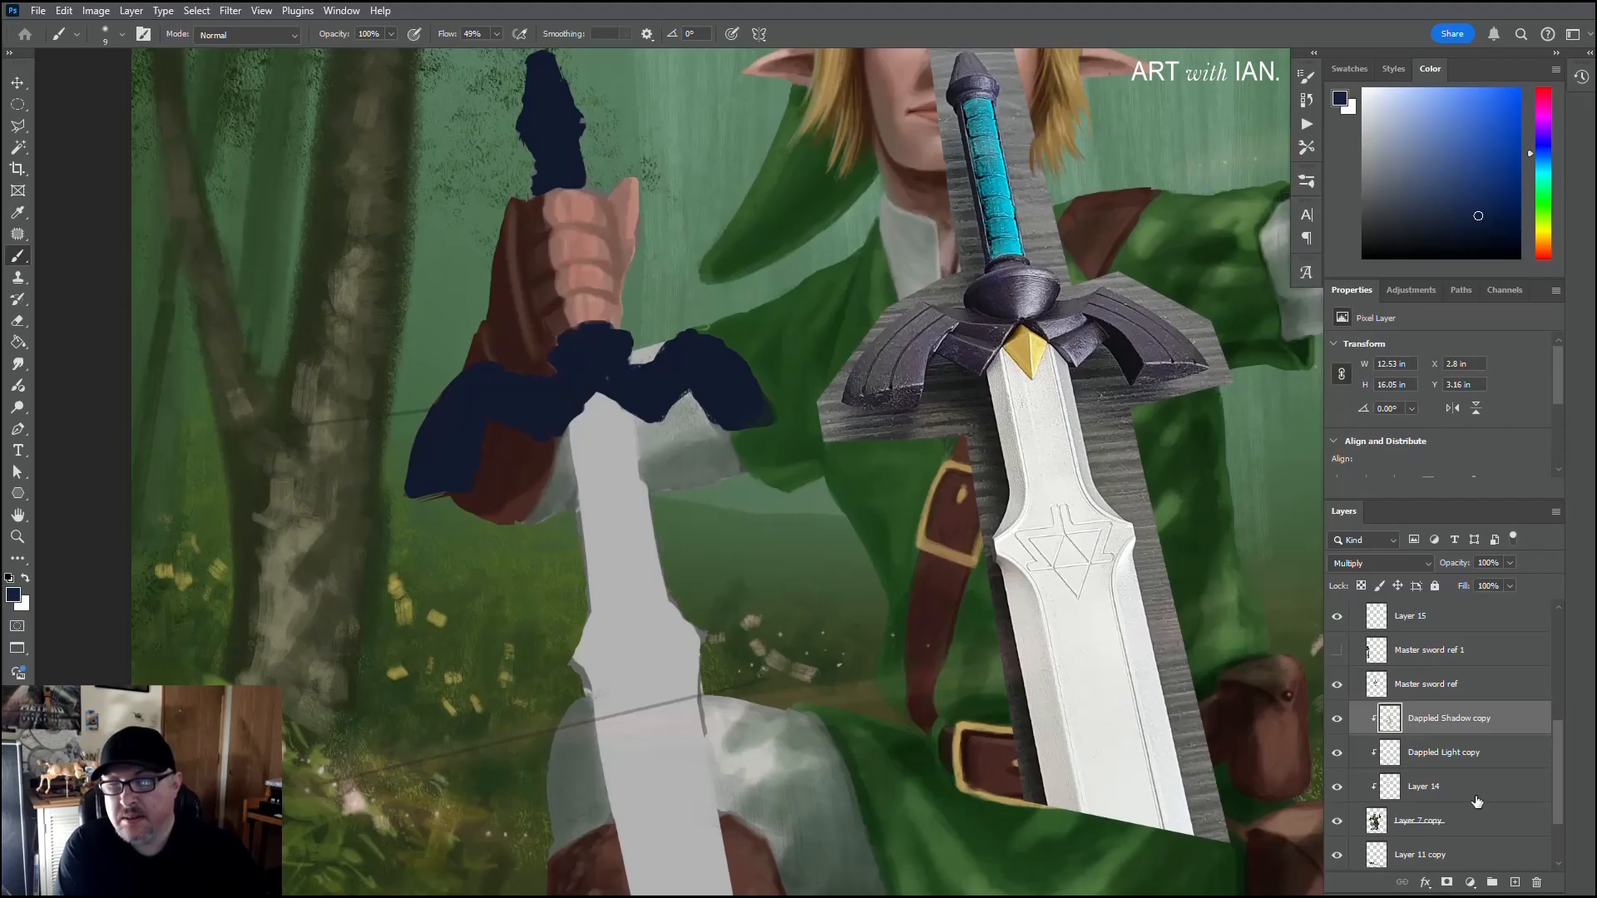
click(1515, 884)
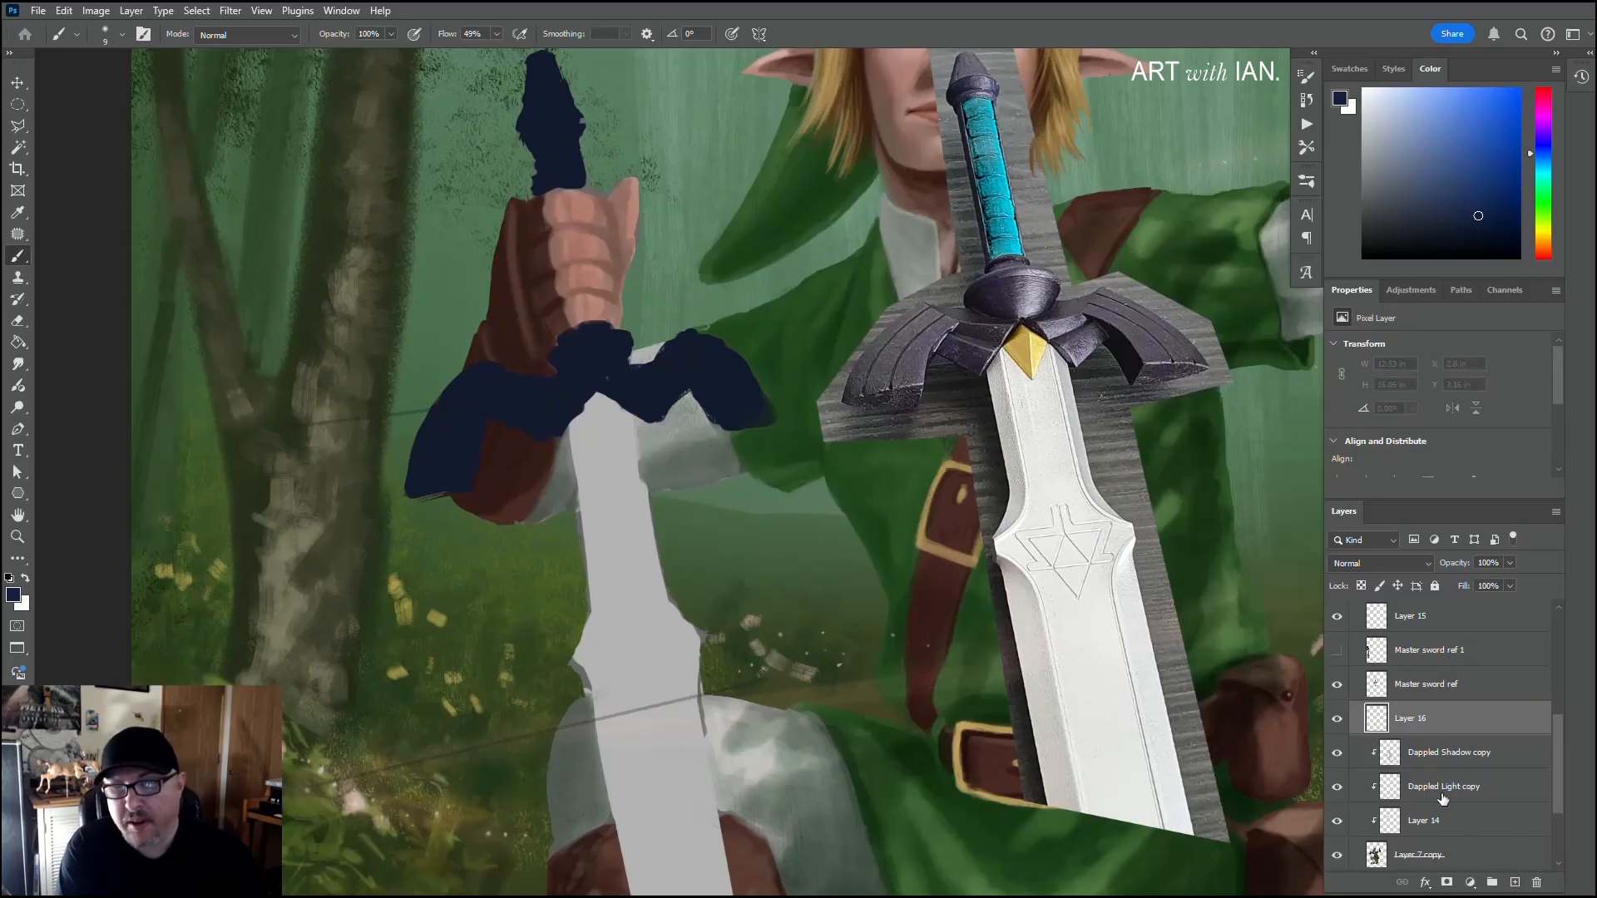
Step: Sample the navy of the painted sword's crossguard and set up the Chalky Texter 2 brush at 25 px
alt+click(688, 359)
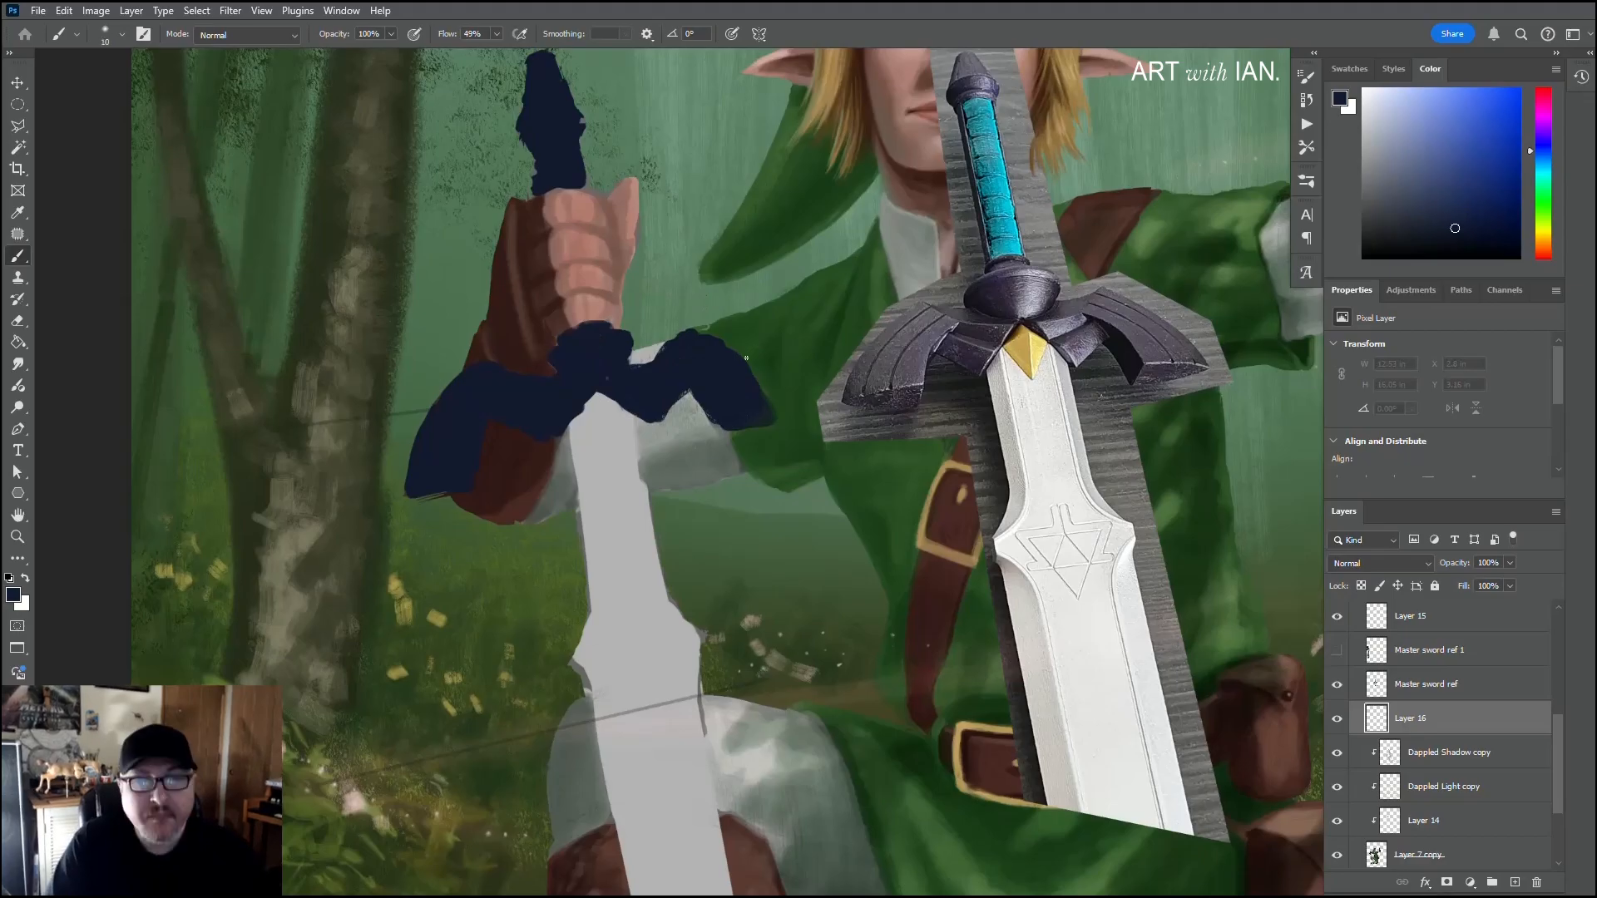
key(bracketright)
key(bracketright)
key(bracketright)
key(bracketright)
key(bracketright)
key(bracketright)
key(bracketright)
key(bracketright)
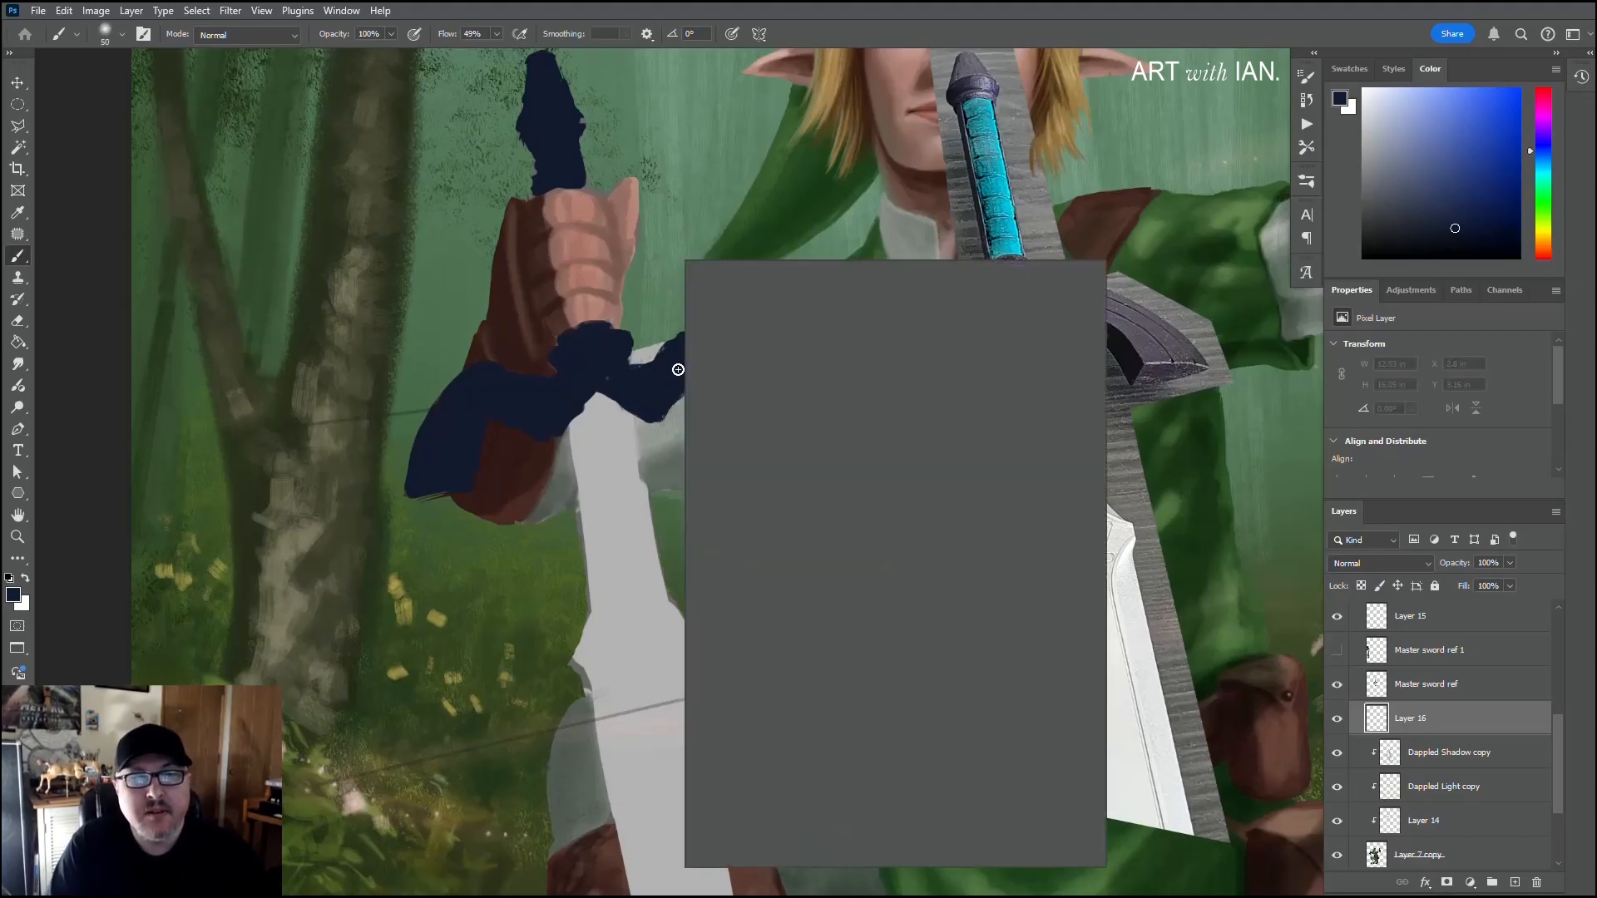
right_click(706, 354)
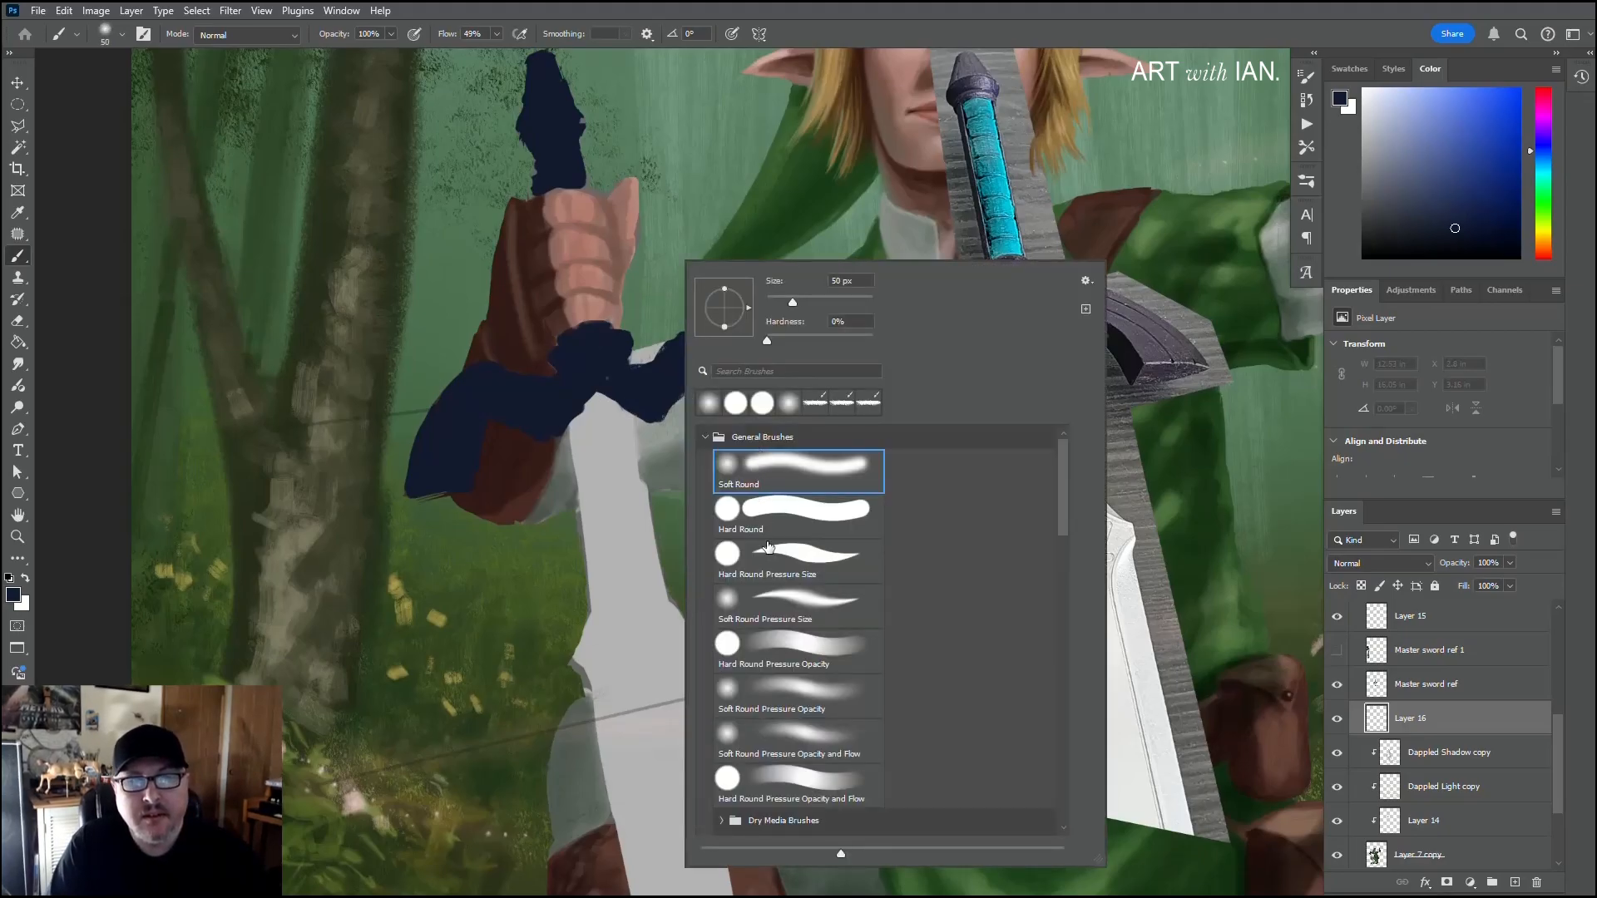
click(703, 439)
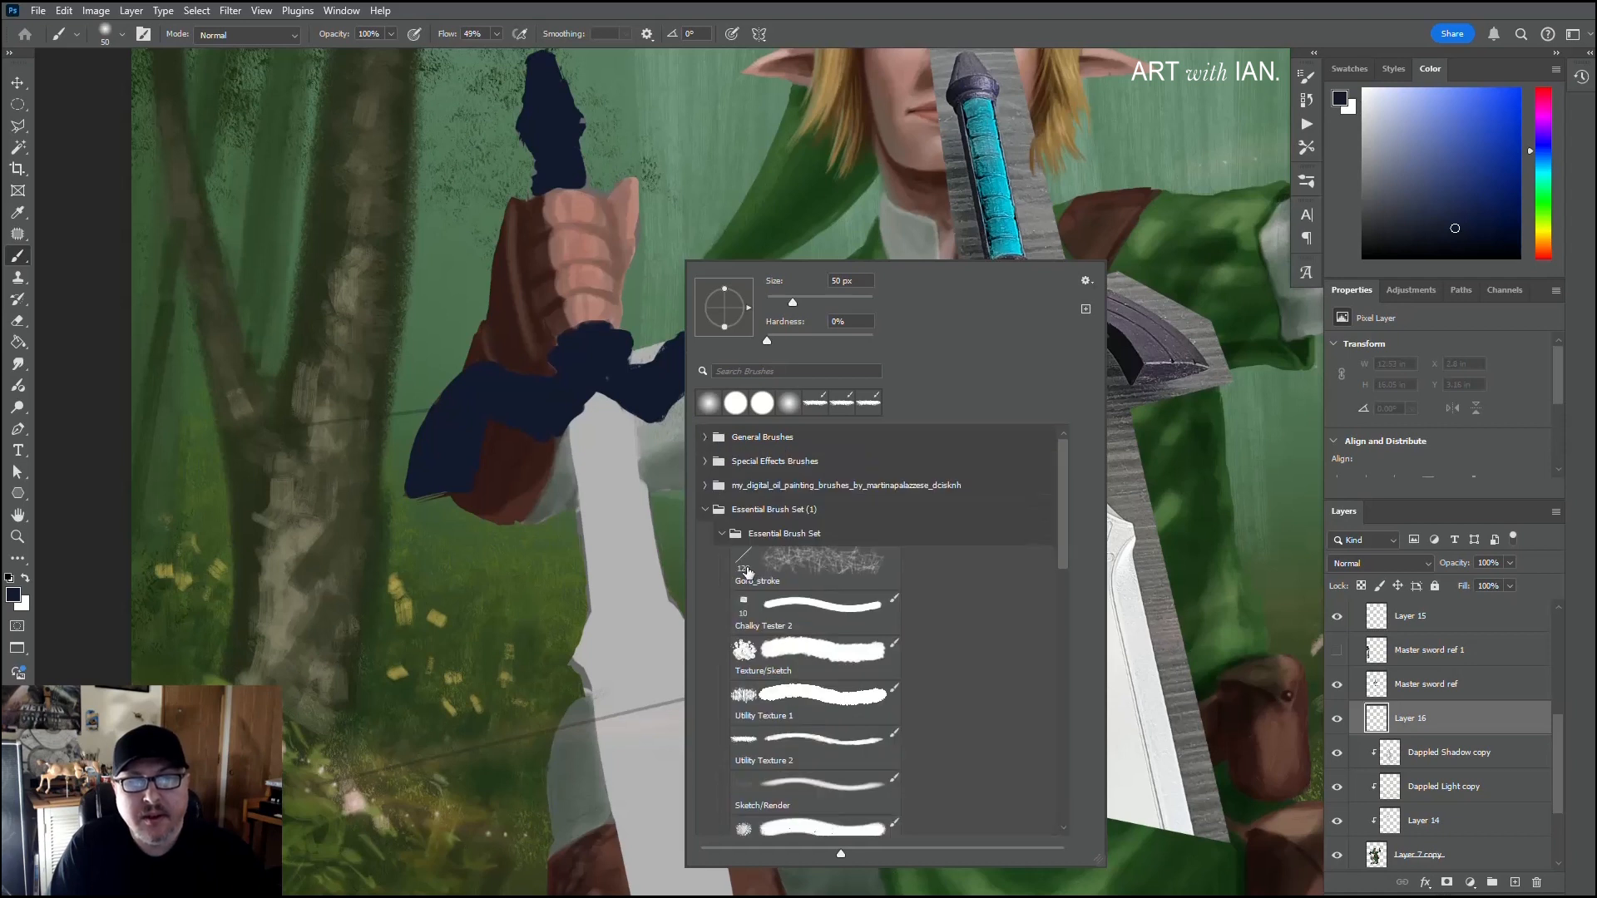
click(787, 619)
click(666, 370)
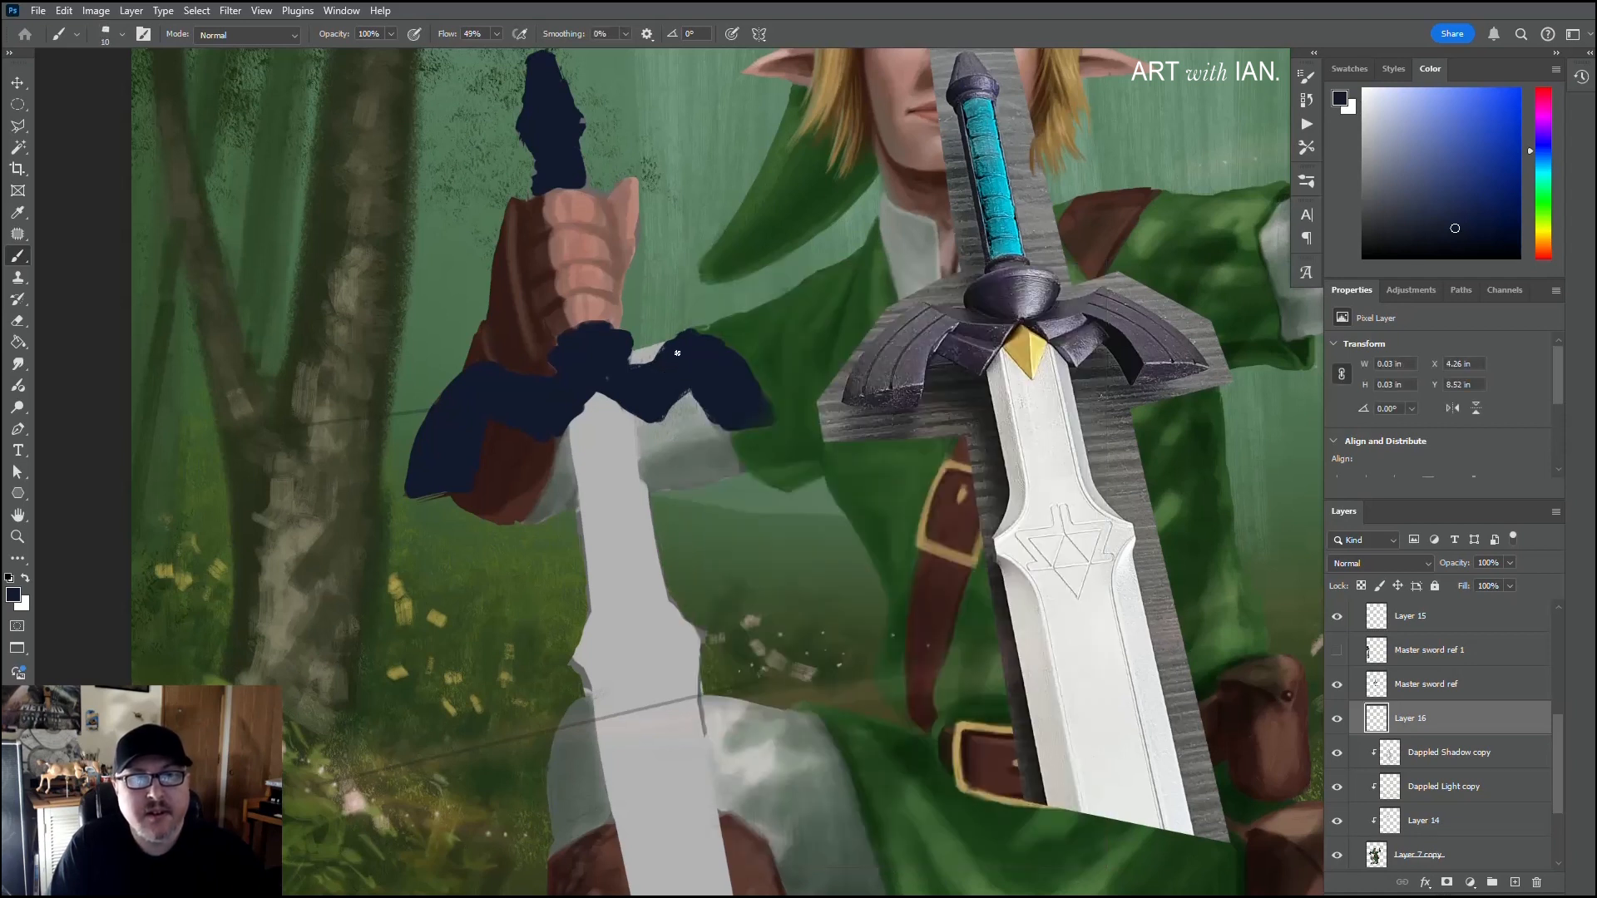
key(bracketright)
key(bracketright)
key(bracketright)
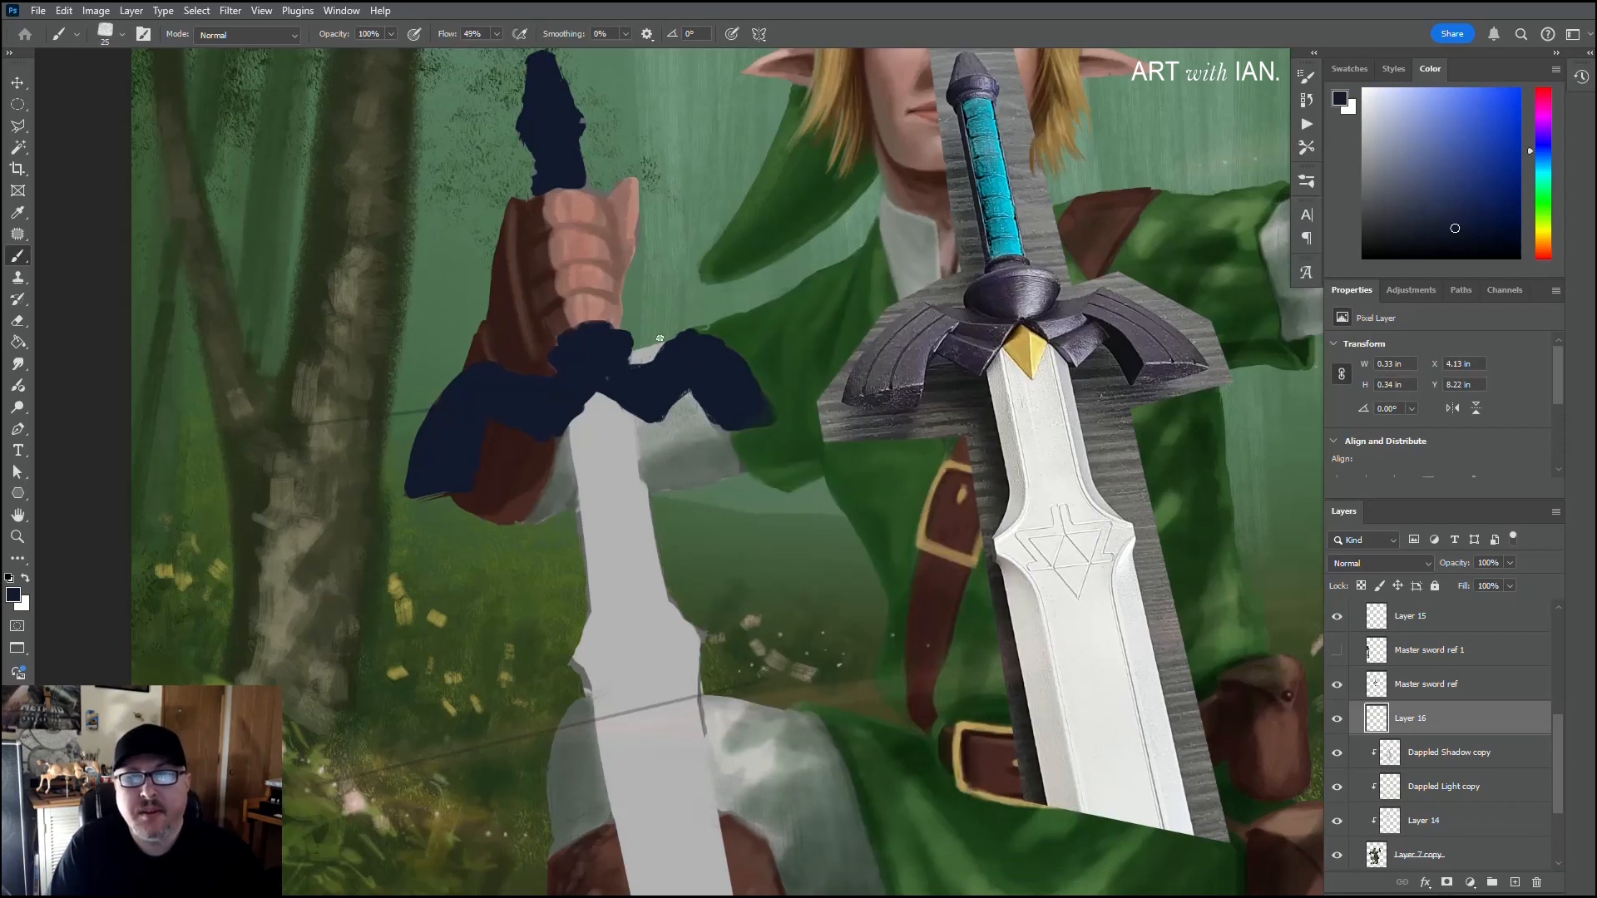
Step: Paint over both wings of the crossguard in navy, sharpening their upper curves, pointed tips and lower edges
mouse_move(657, 362)
mouse_down()
mouse_move(639, 366)
mouse_move(683, 335)
mouse_move(721, 345)
mouse_up()
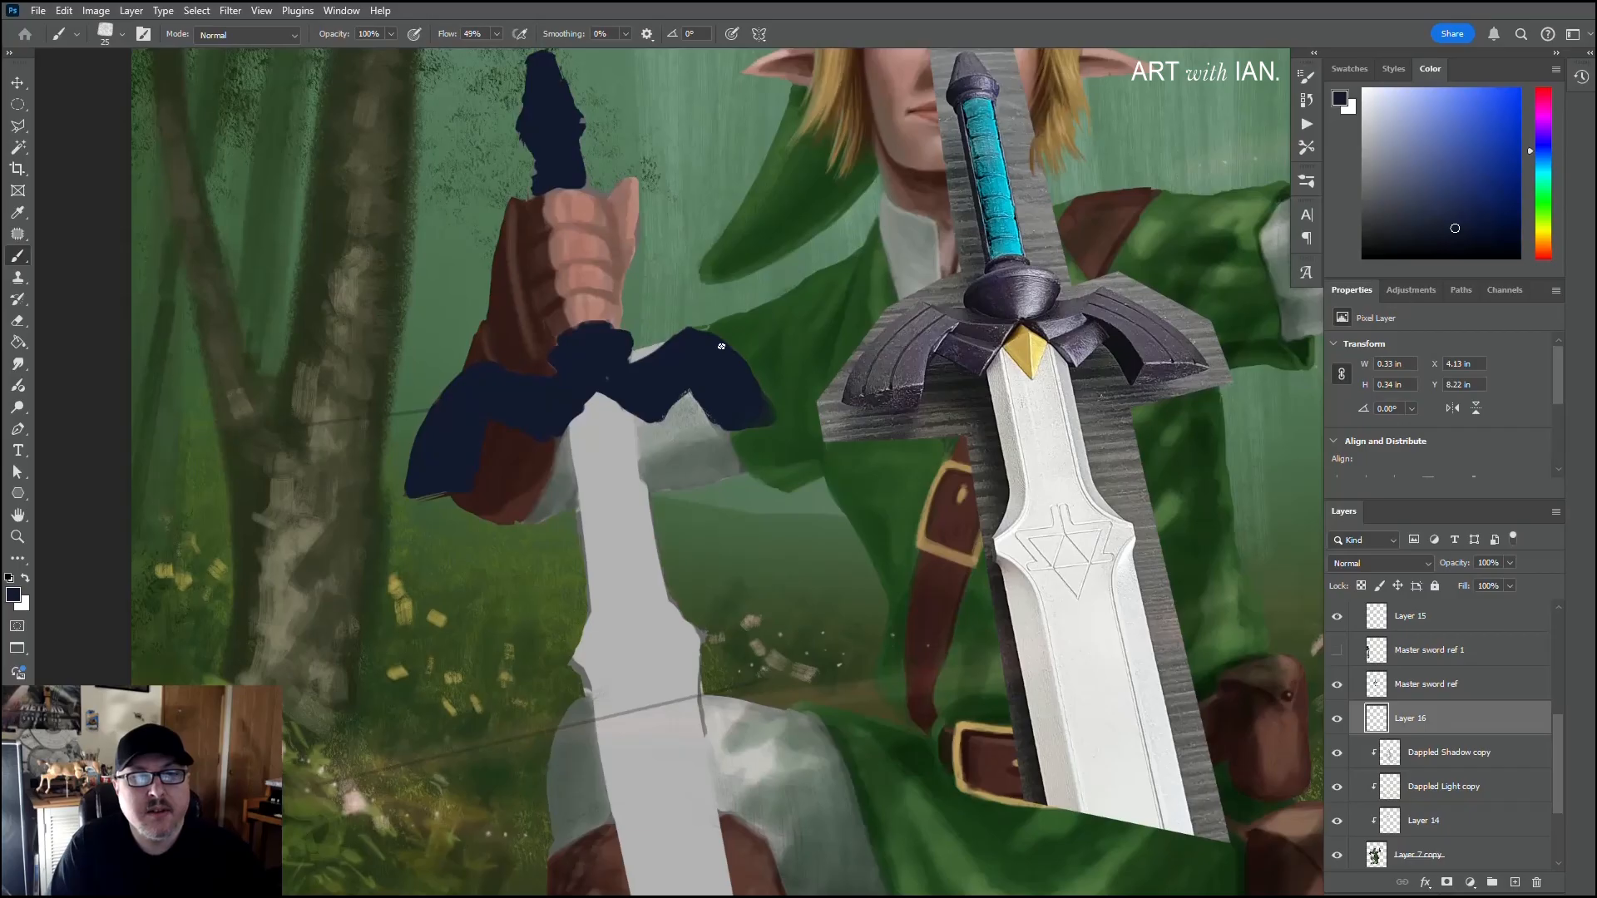
drag(703, 335, 689, 330)
mouse_move(691, 385)
mouse_down()
mouse_move(658, 416)
mouse_move(700, 406)
mouse_move(743, 424)
mouse_up()
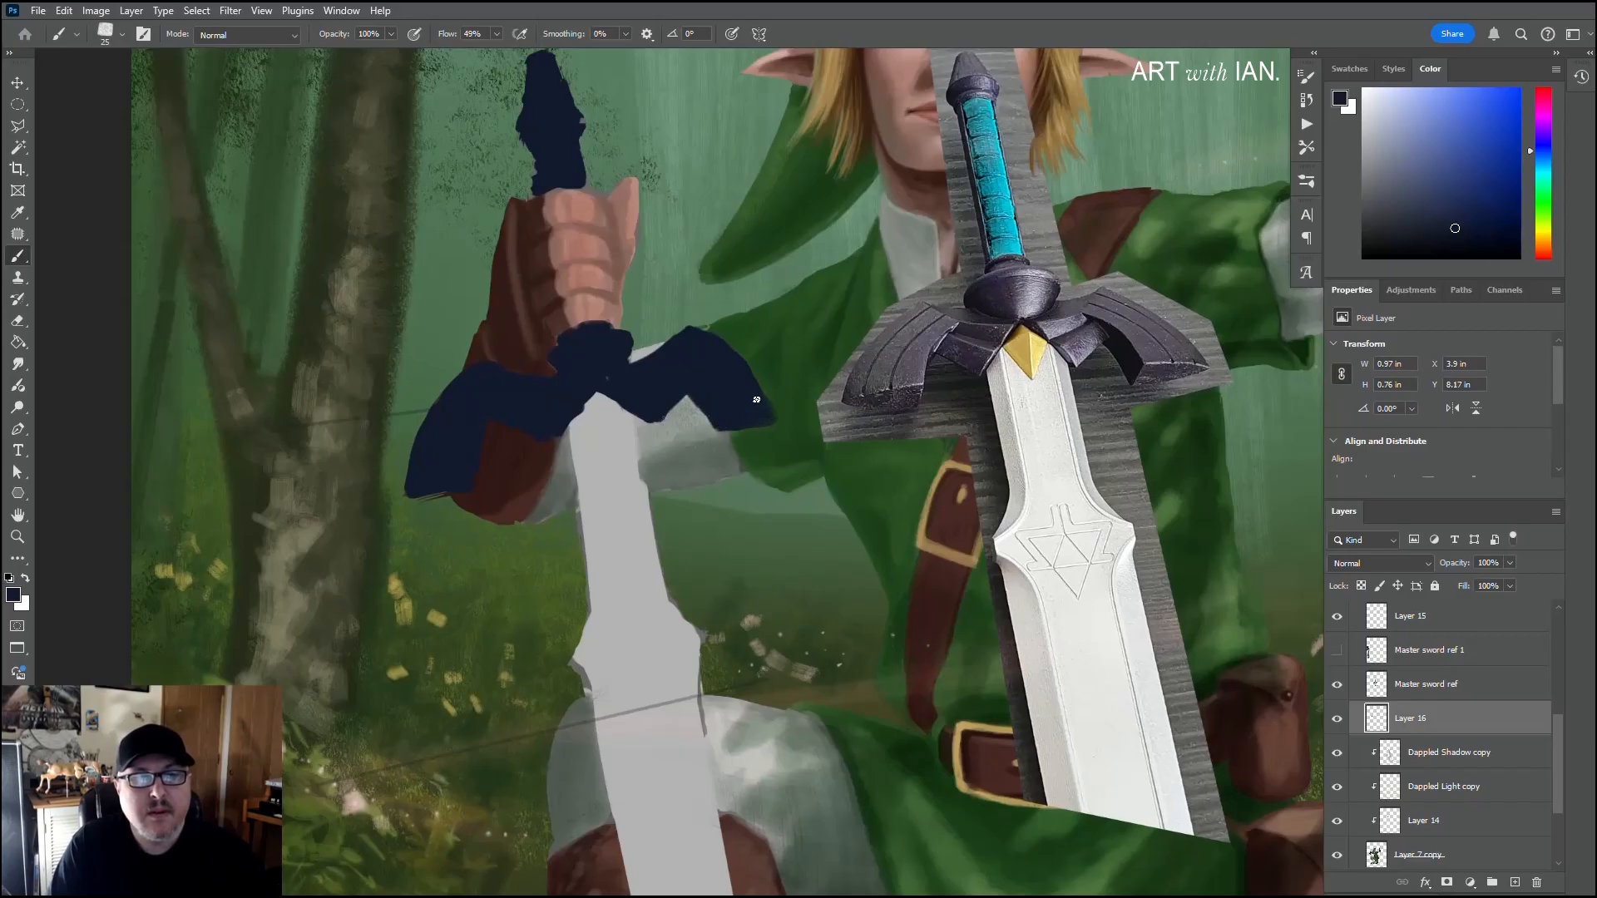
mouse_move(765, 409)
mouse_down()
mouse_move(744, 369)
mouse_move(766, 414)
mouse_up()
drag(703, 407, 686, 397)
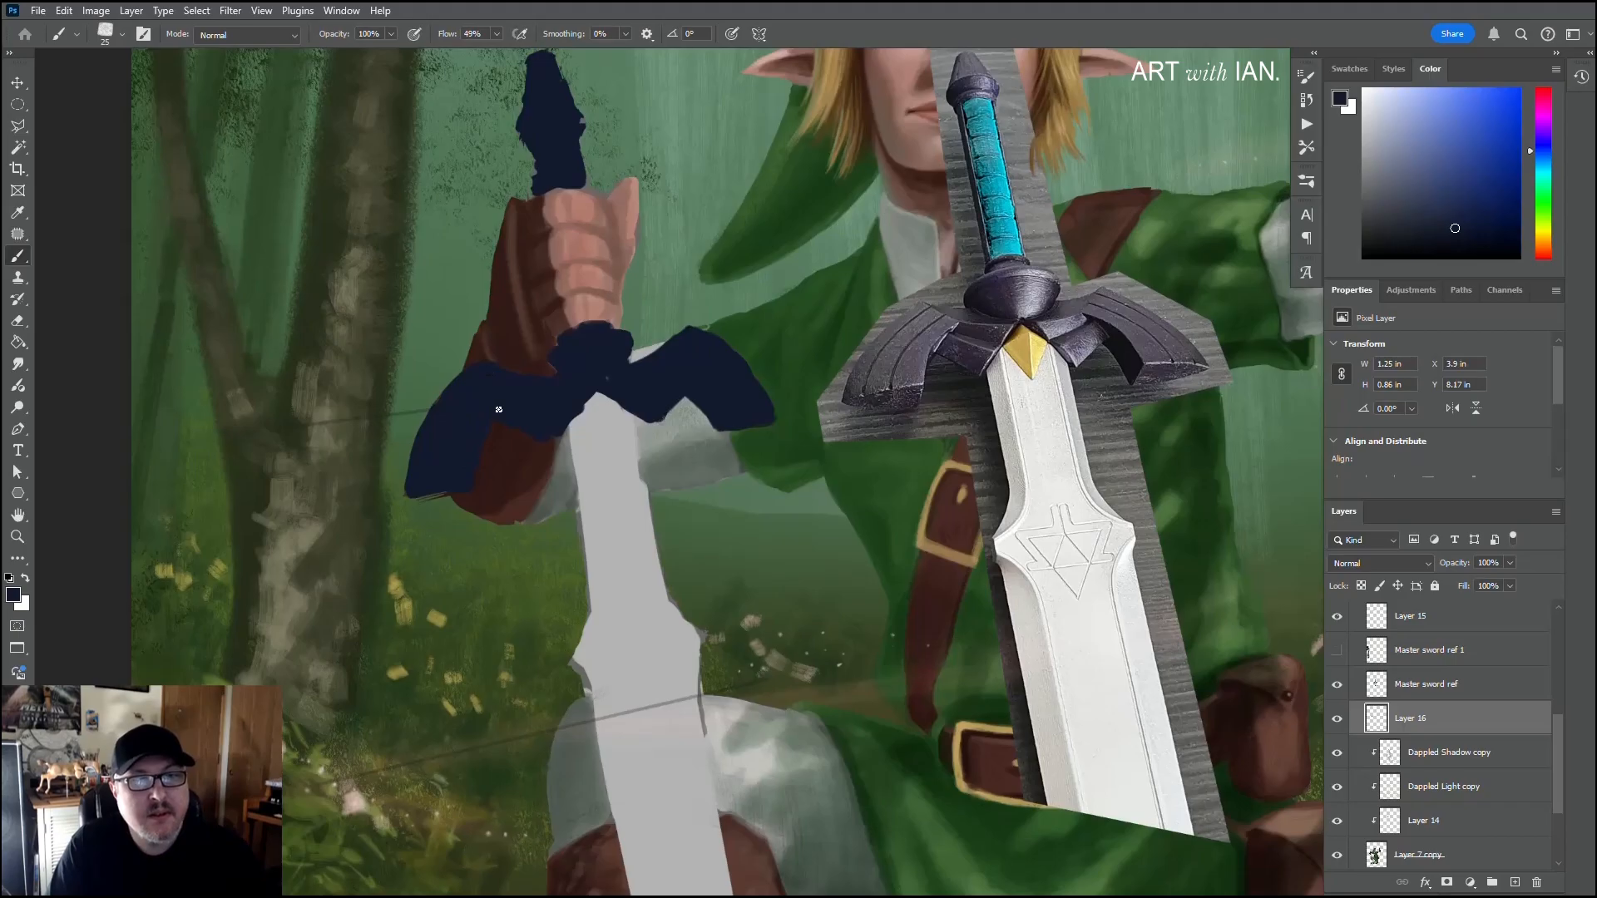
drag(486, 427, 544, 423)
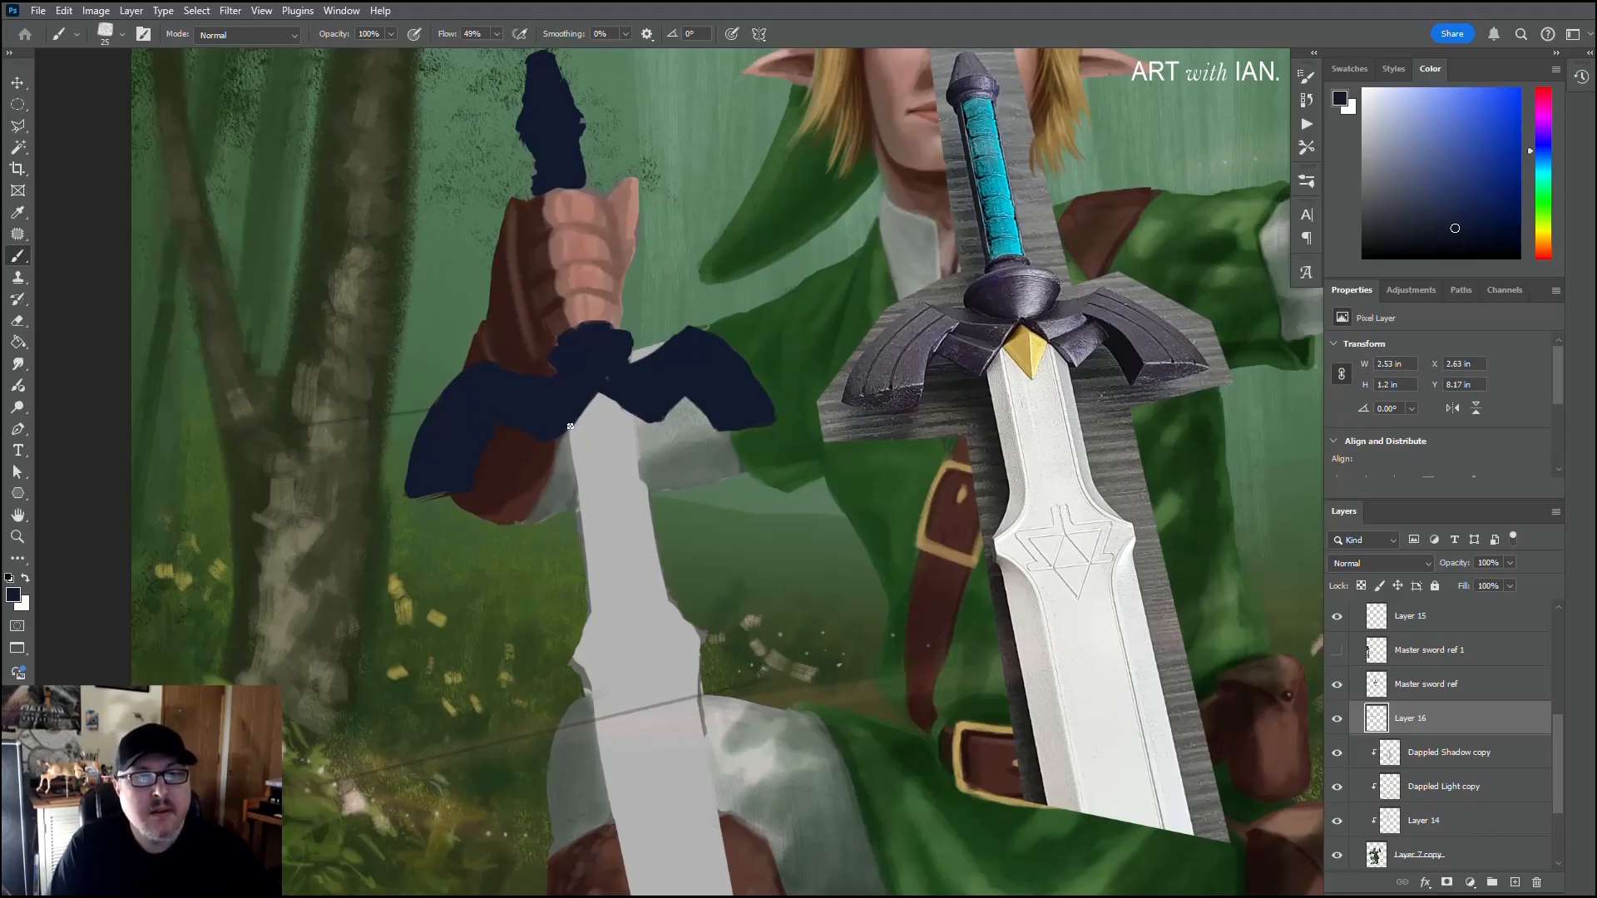
Step: Try thin 10 px navy lines down the blade's centre and on the reference sword's guard, undoing each one
key(bracketleft)
key(bracketleft)
key(bracketleft)
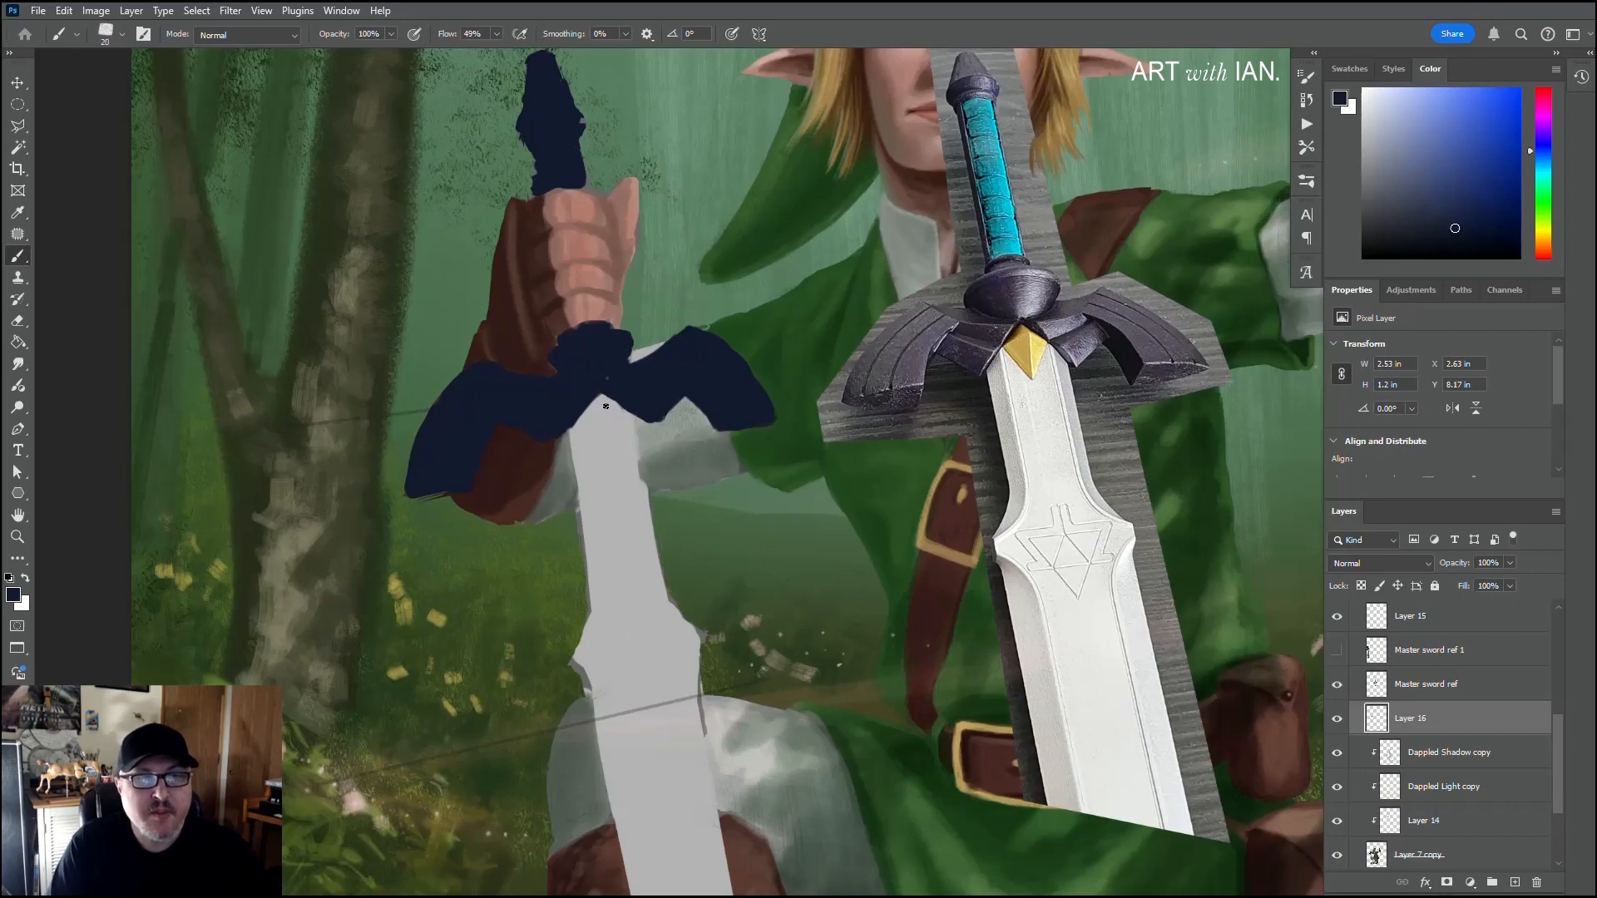
drag(608, 401, 627, 509)
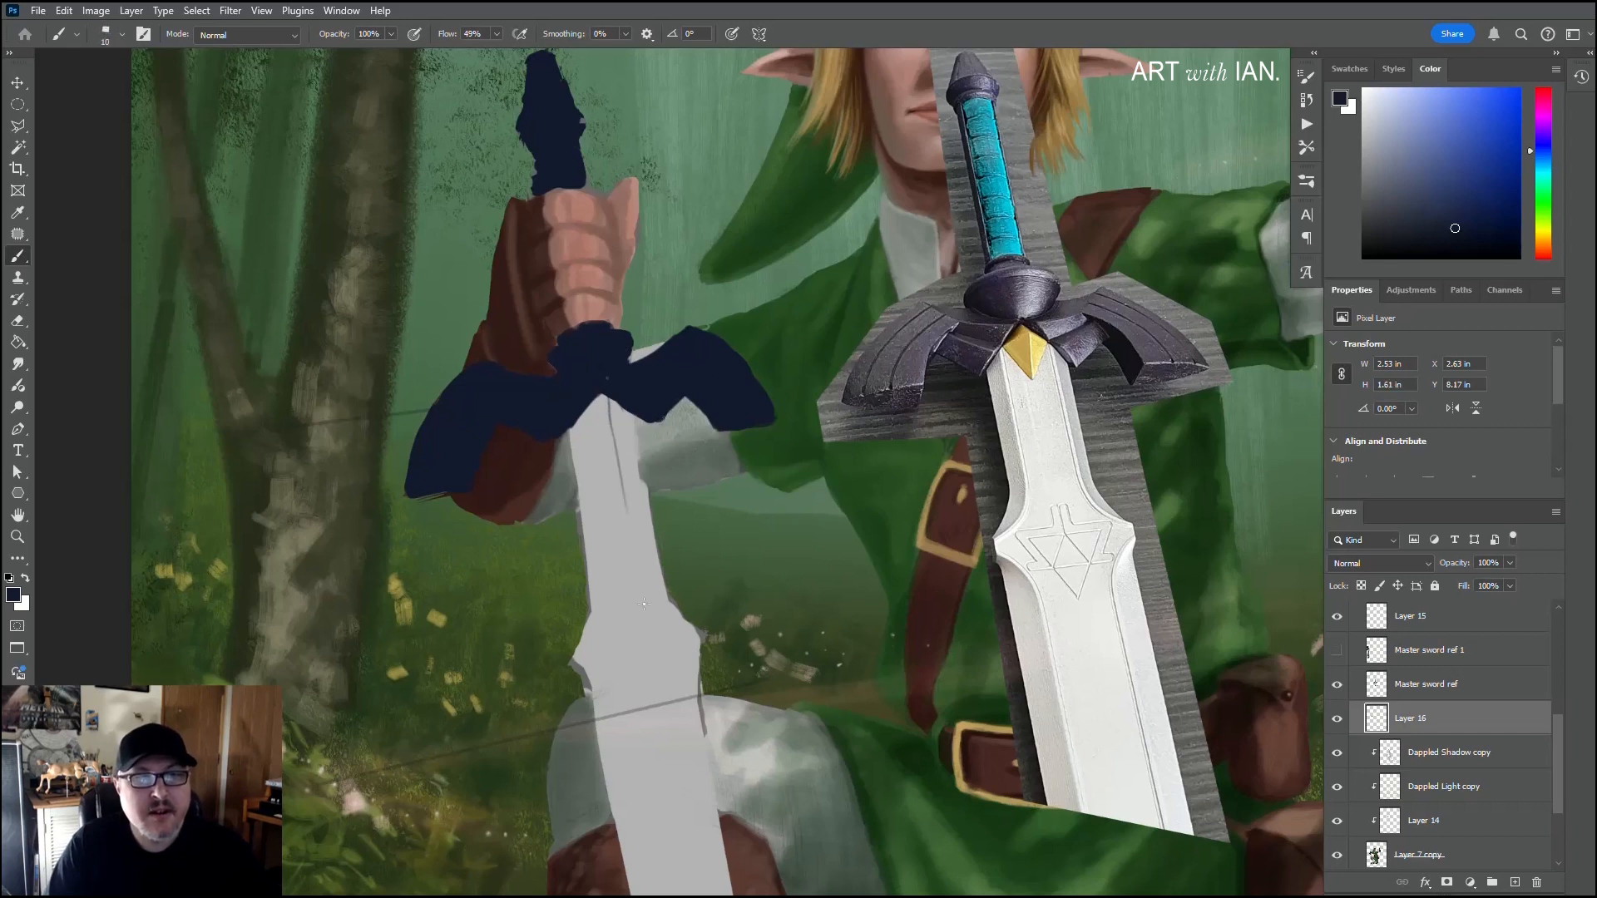
key(ctrl+z)
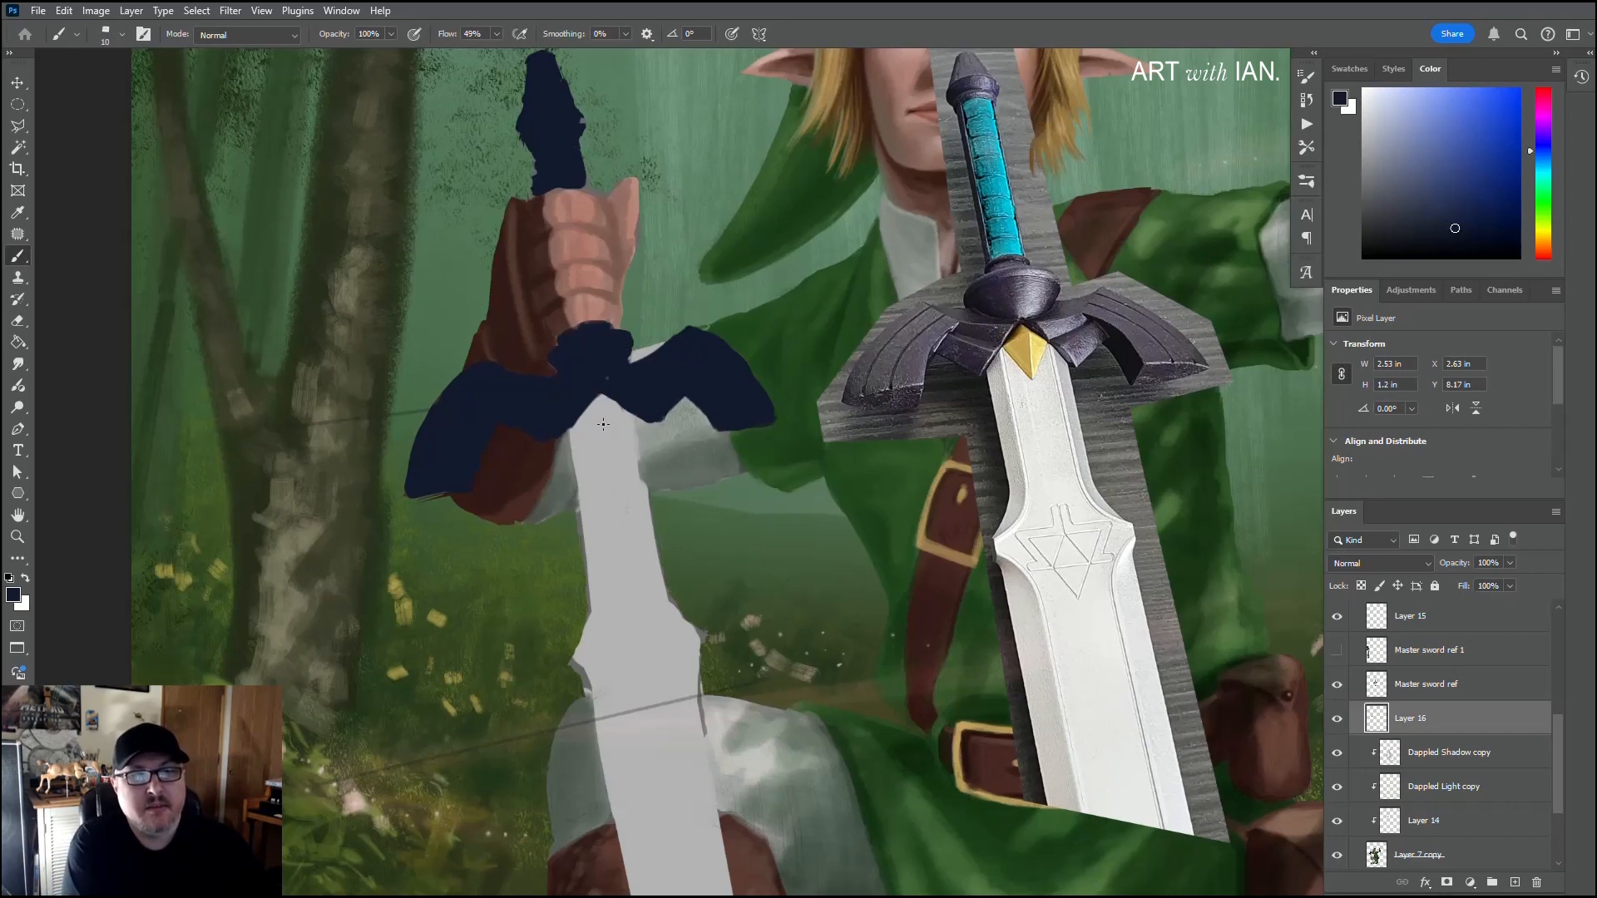
drag(604, 398, 613, 472)
key(ctrl+z)
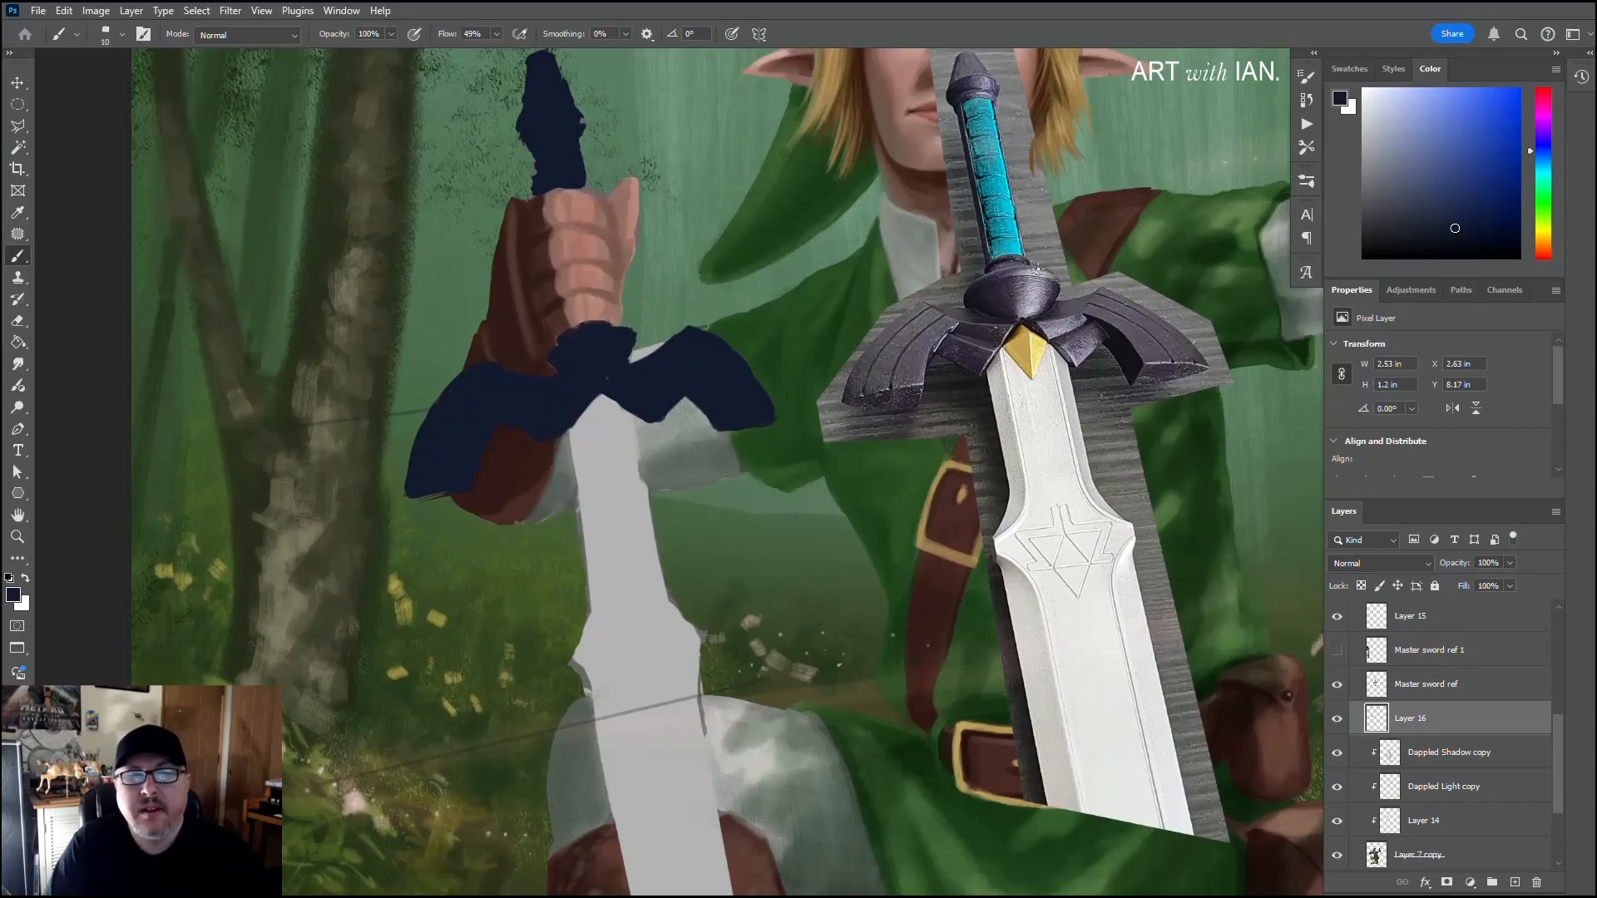
drag(1007, 295, 998, 301)
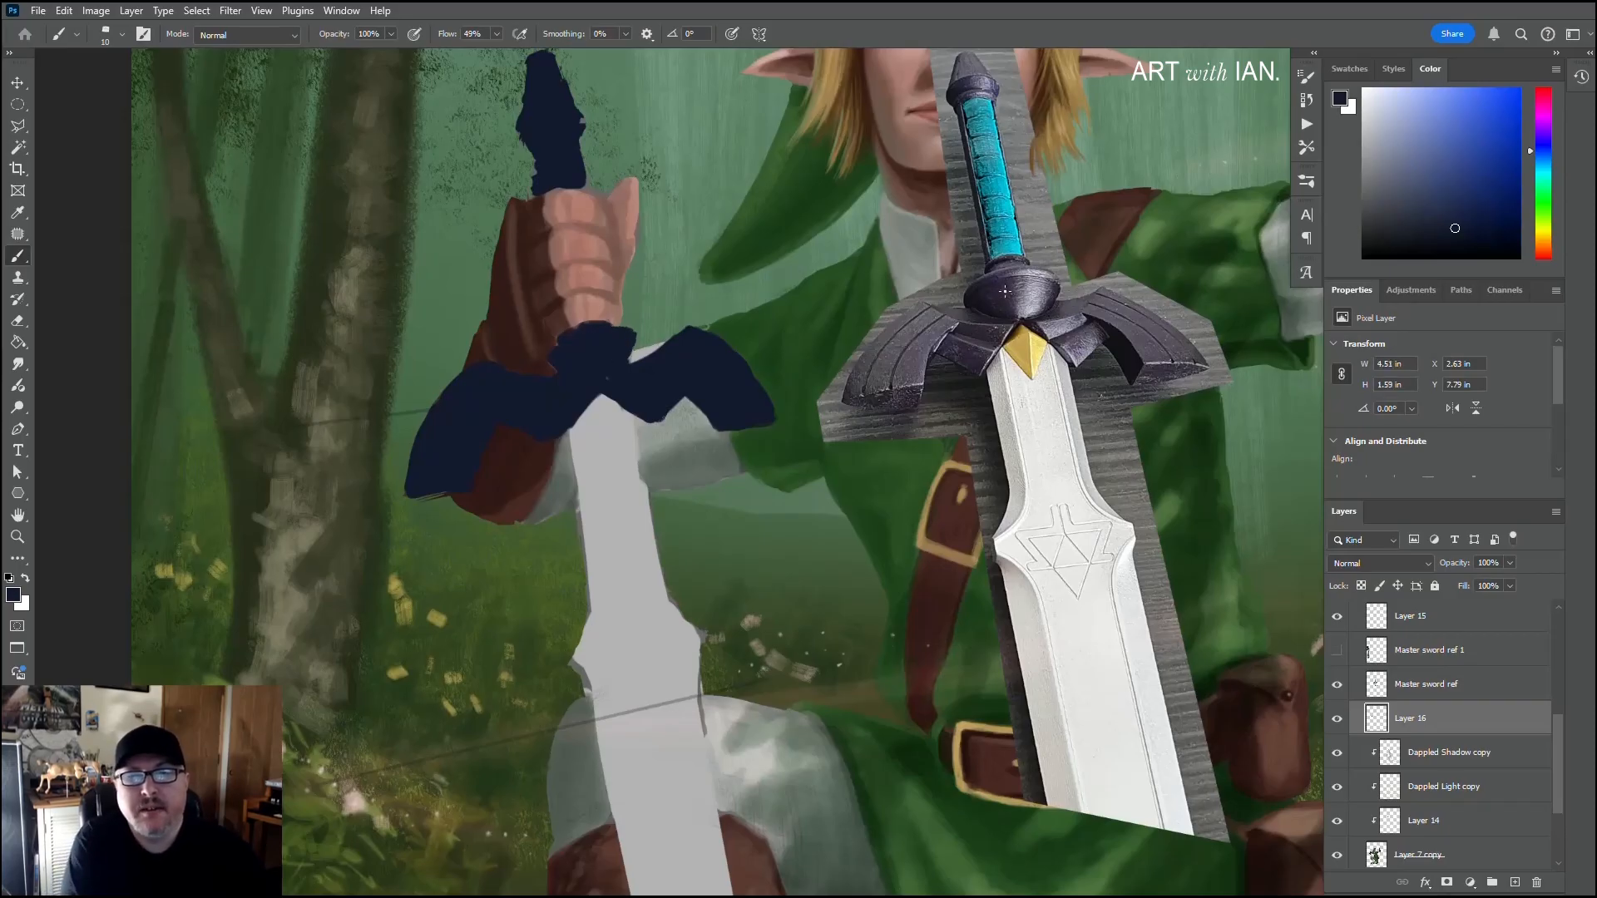
key(ctrl+z)
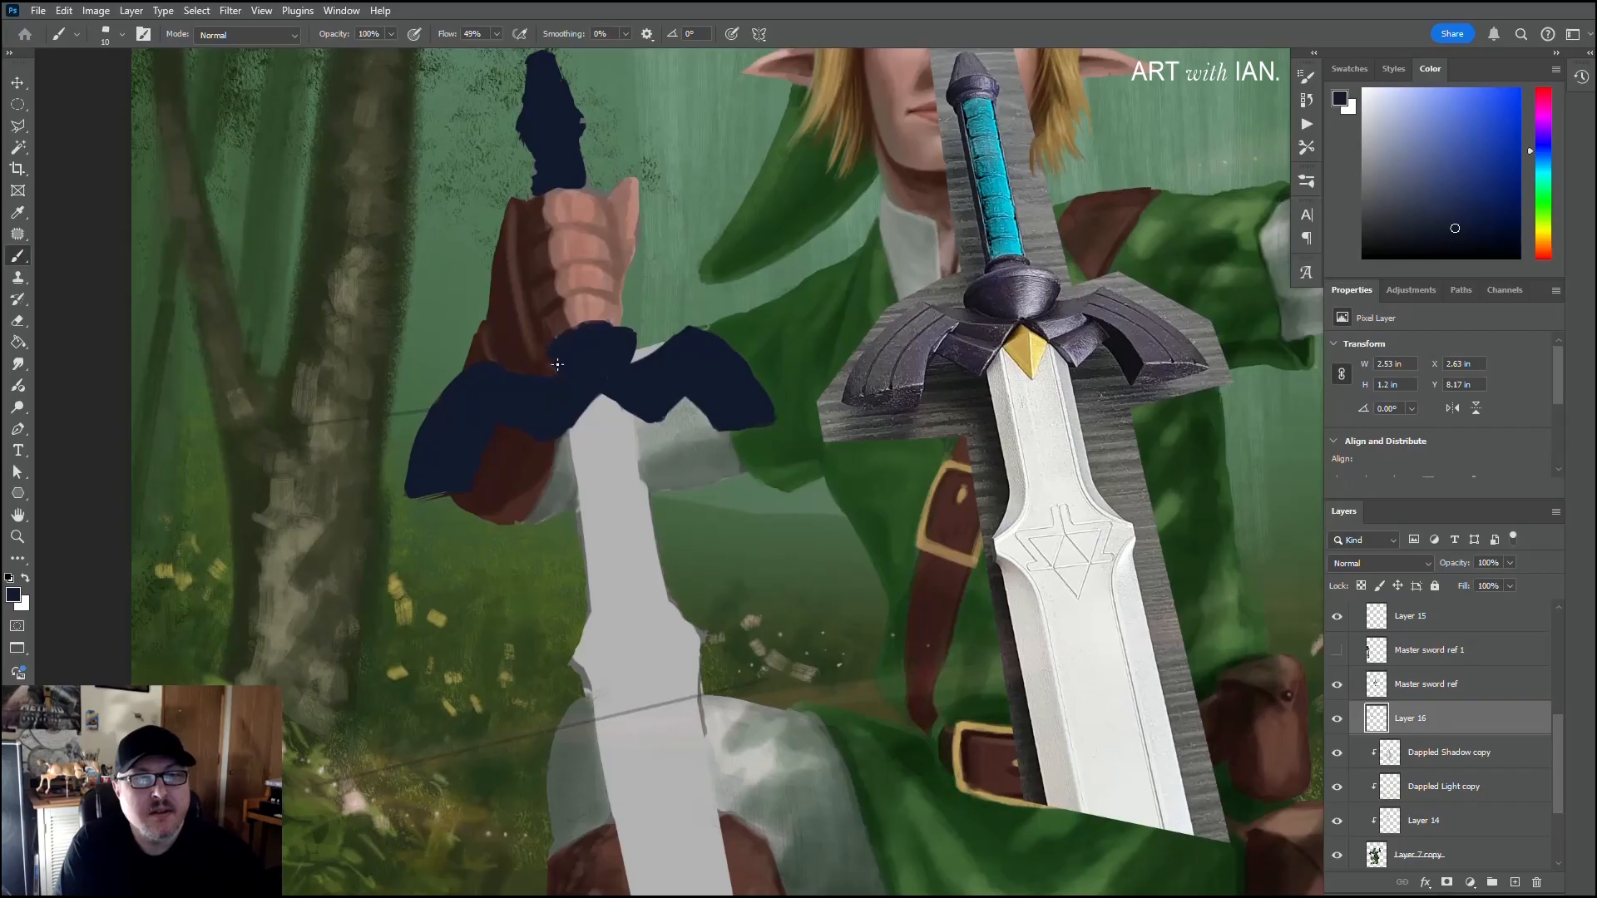
Step: Round out the central boss of the crossguard below the hand in navy with a 25 px brush
key(bracketright)
key(bracketright)
key(bracketright)
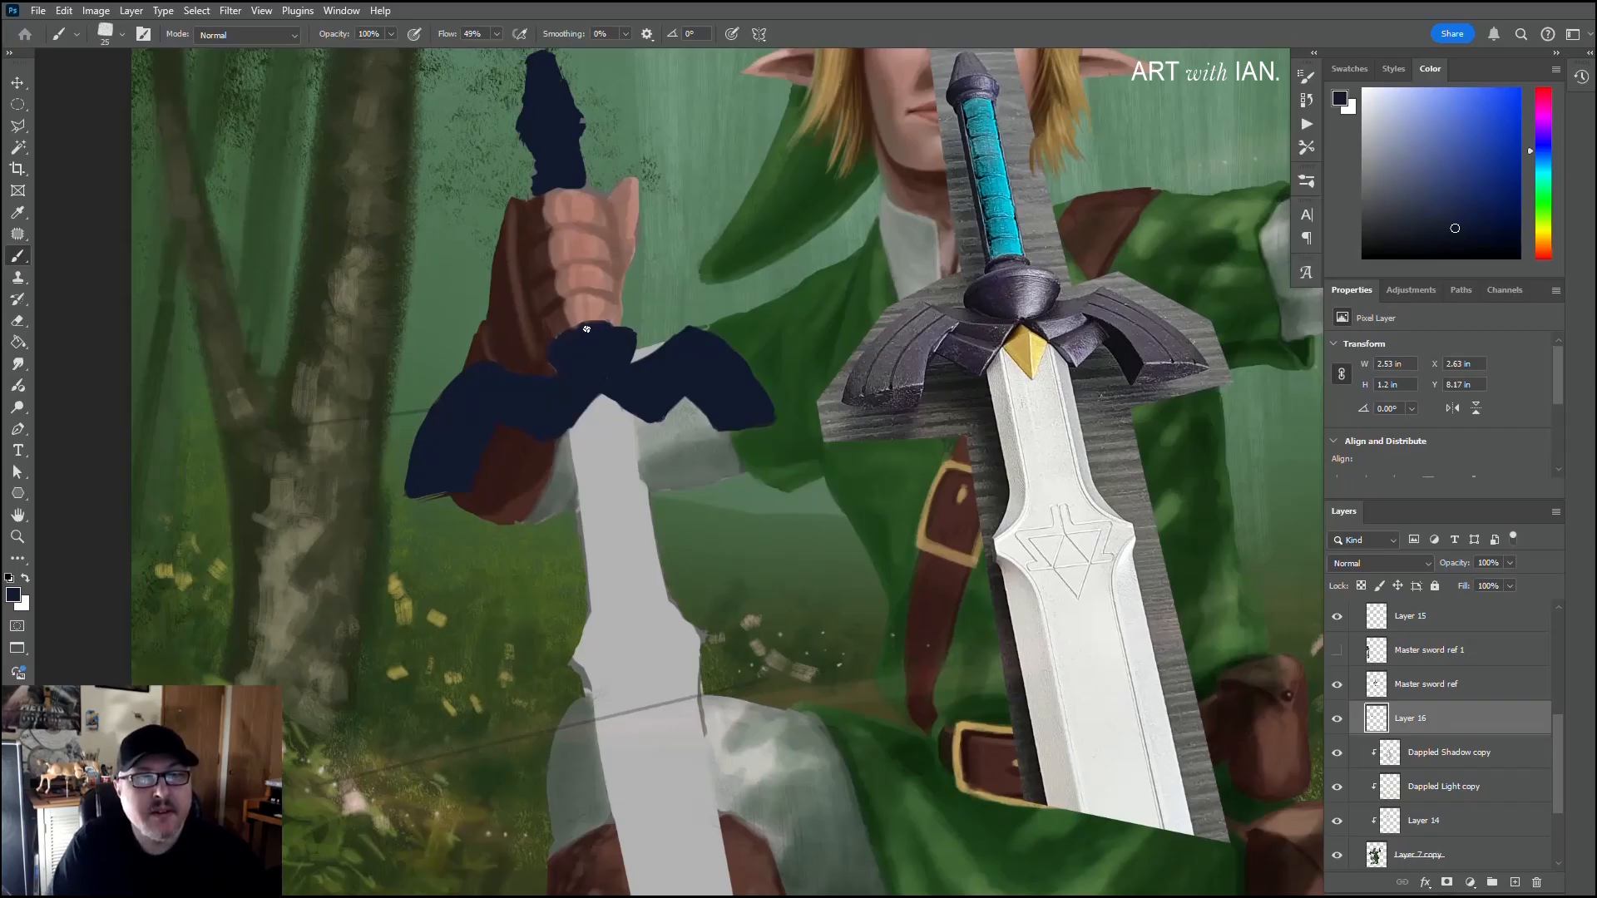
mouse_move(606, 327)
mouse_down()
mouse_move(563, 337)
mouse_move(586, 324)
mouse_up()
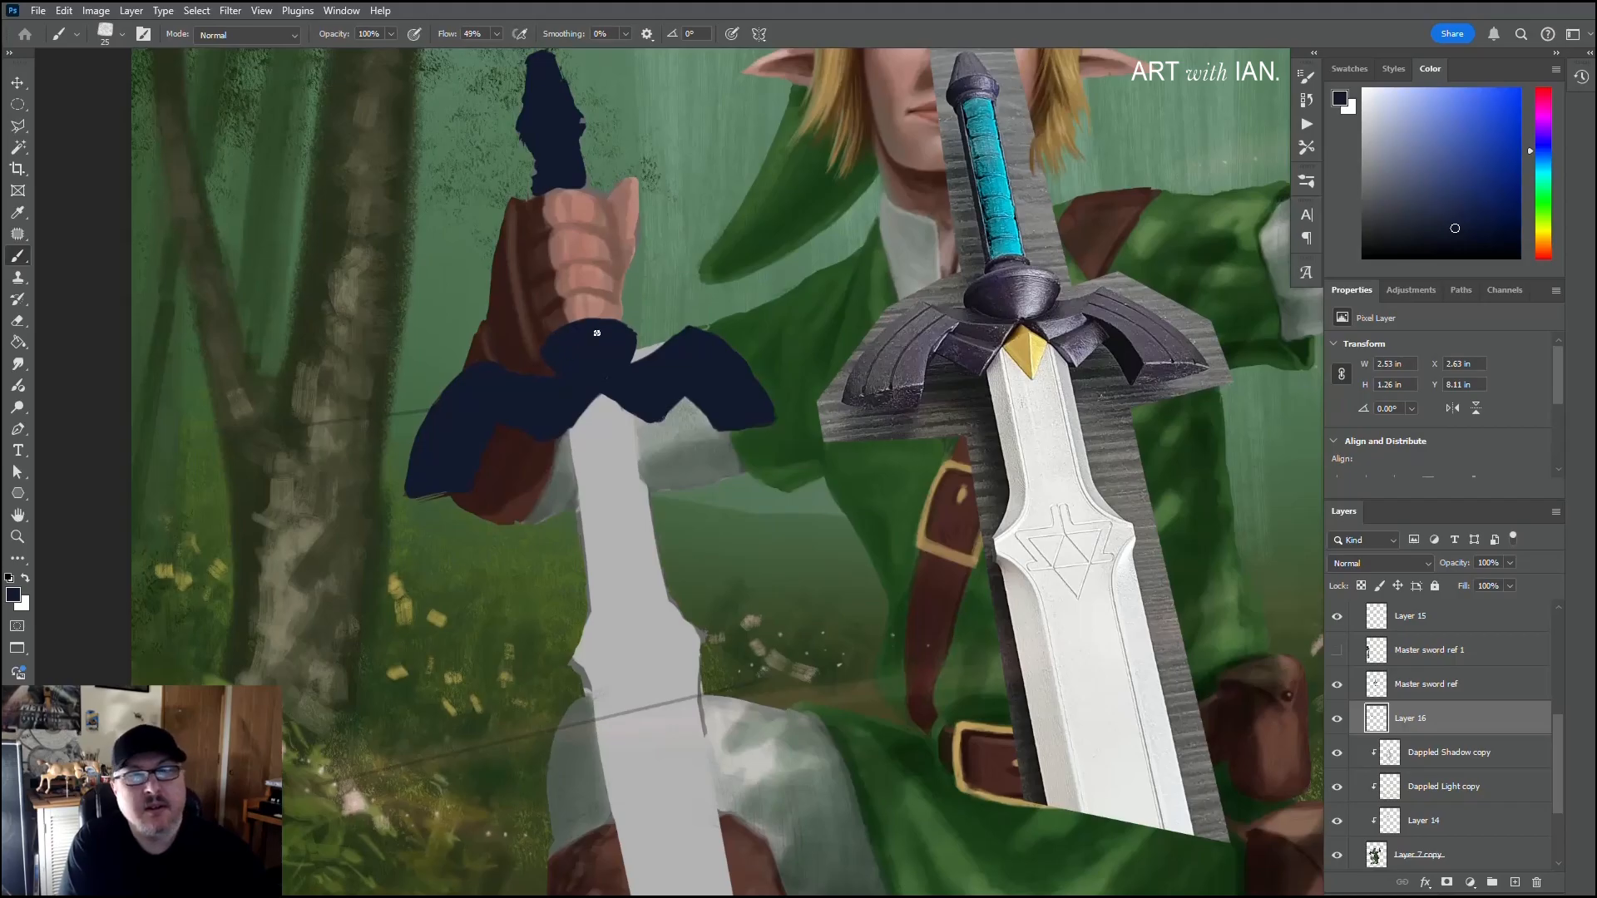
Step: Paint the diamond gem where the blade meets the guard, with one half gold and the other bright yellow, sampled from the reference
alt+click(1015, 354)
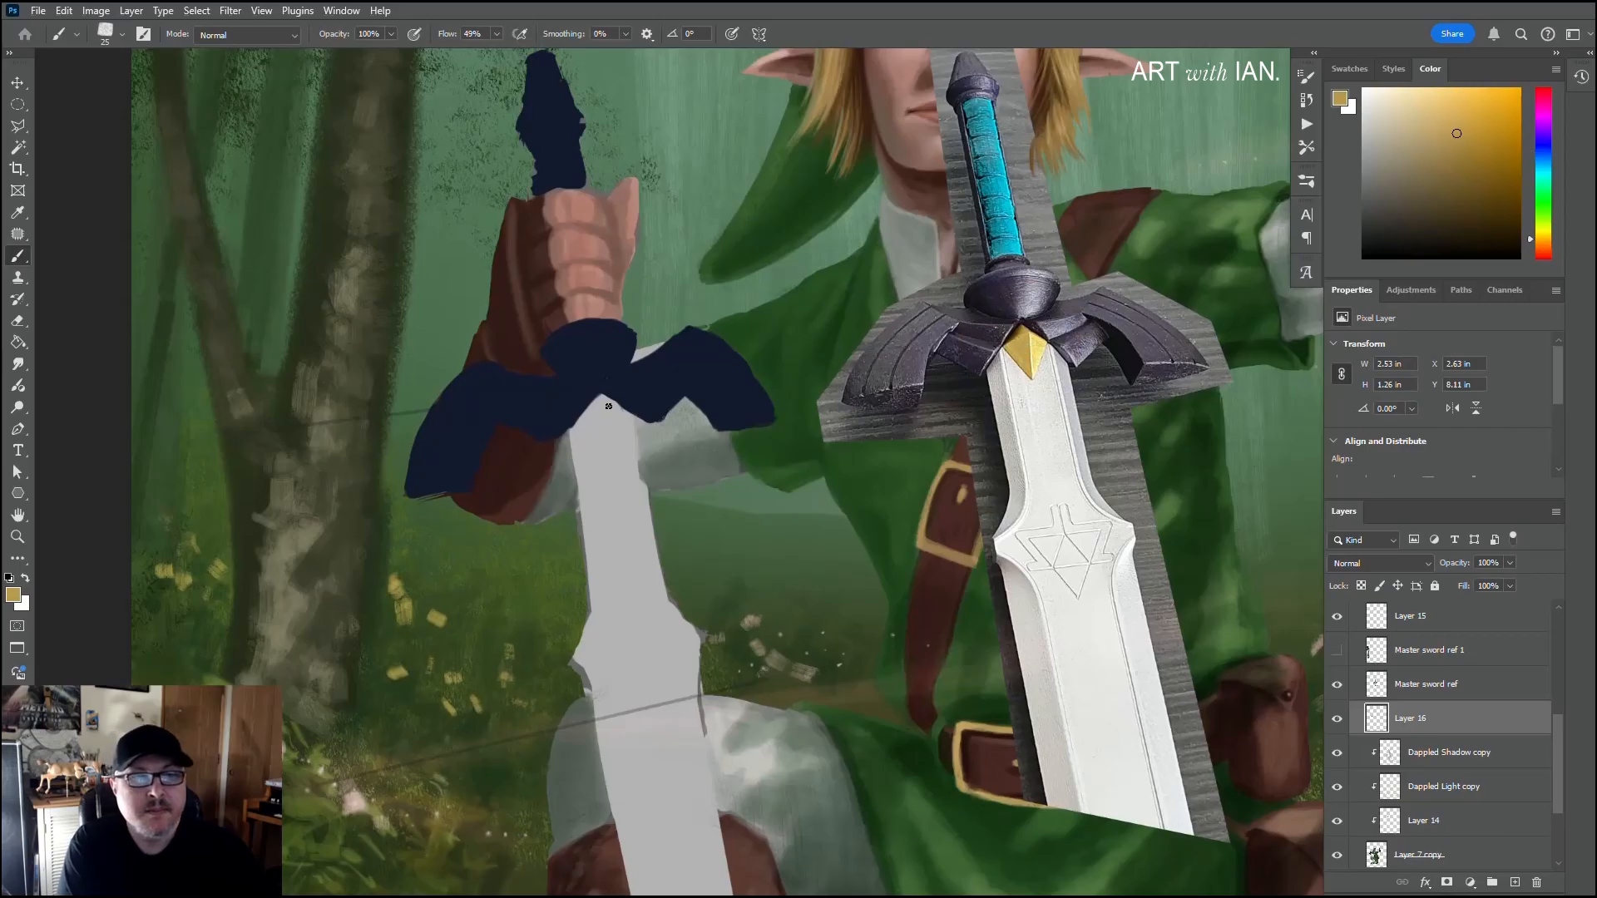
drag(602, 400, 608, 437)
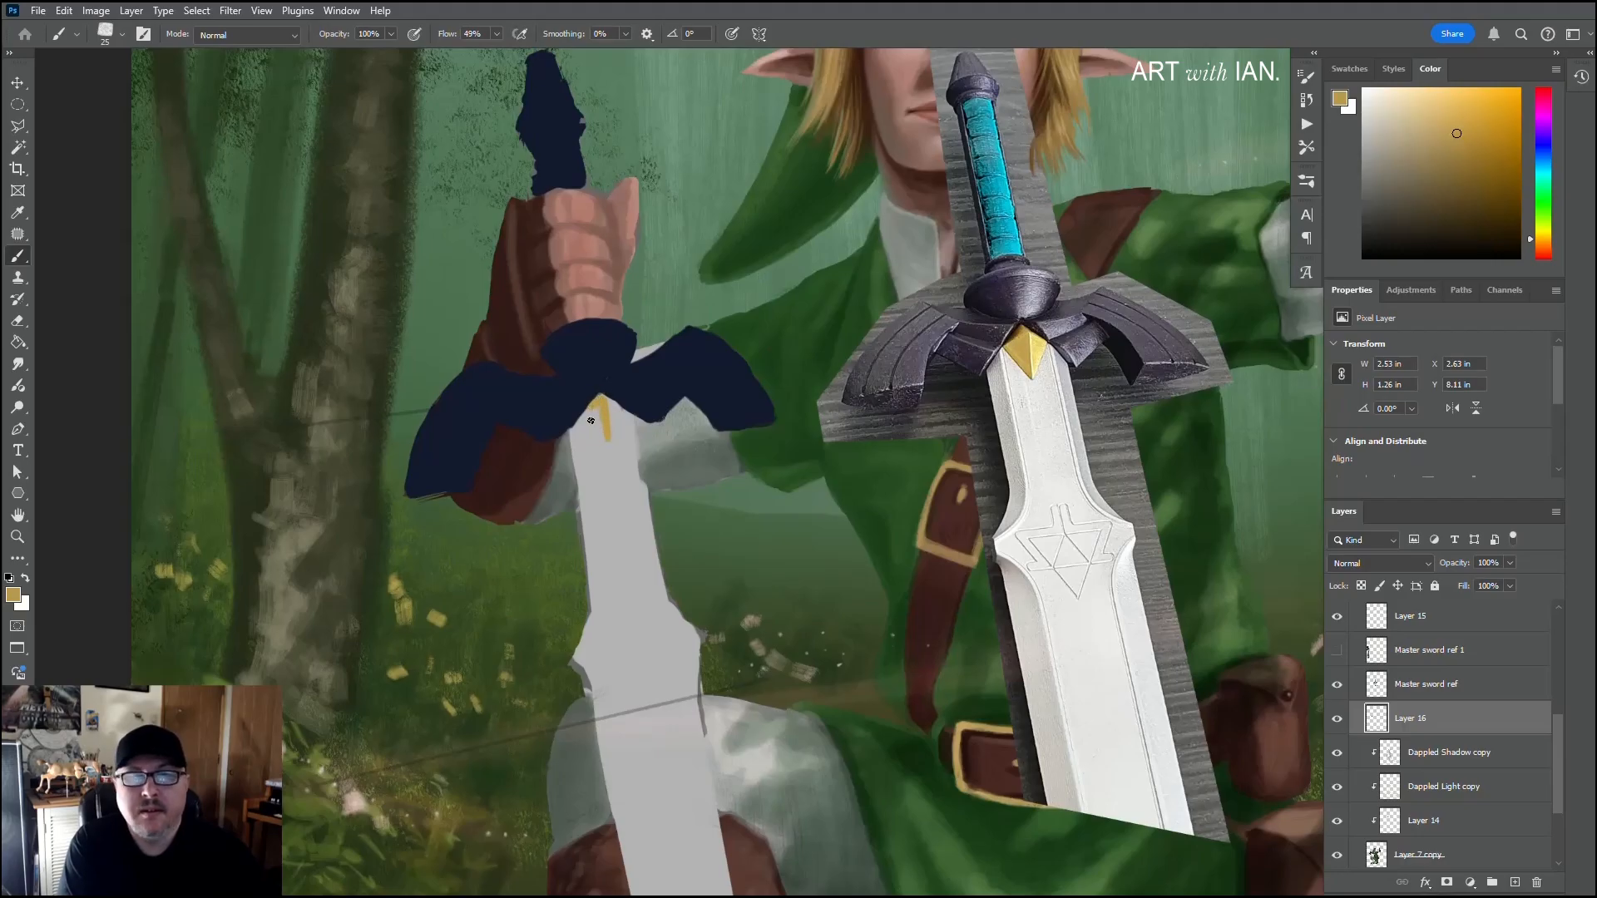
mouse_move(591, 421)
mouse_down()
mouse_move(604, 434)
mouse_move(597, 404)
mouse_up()
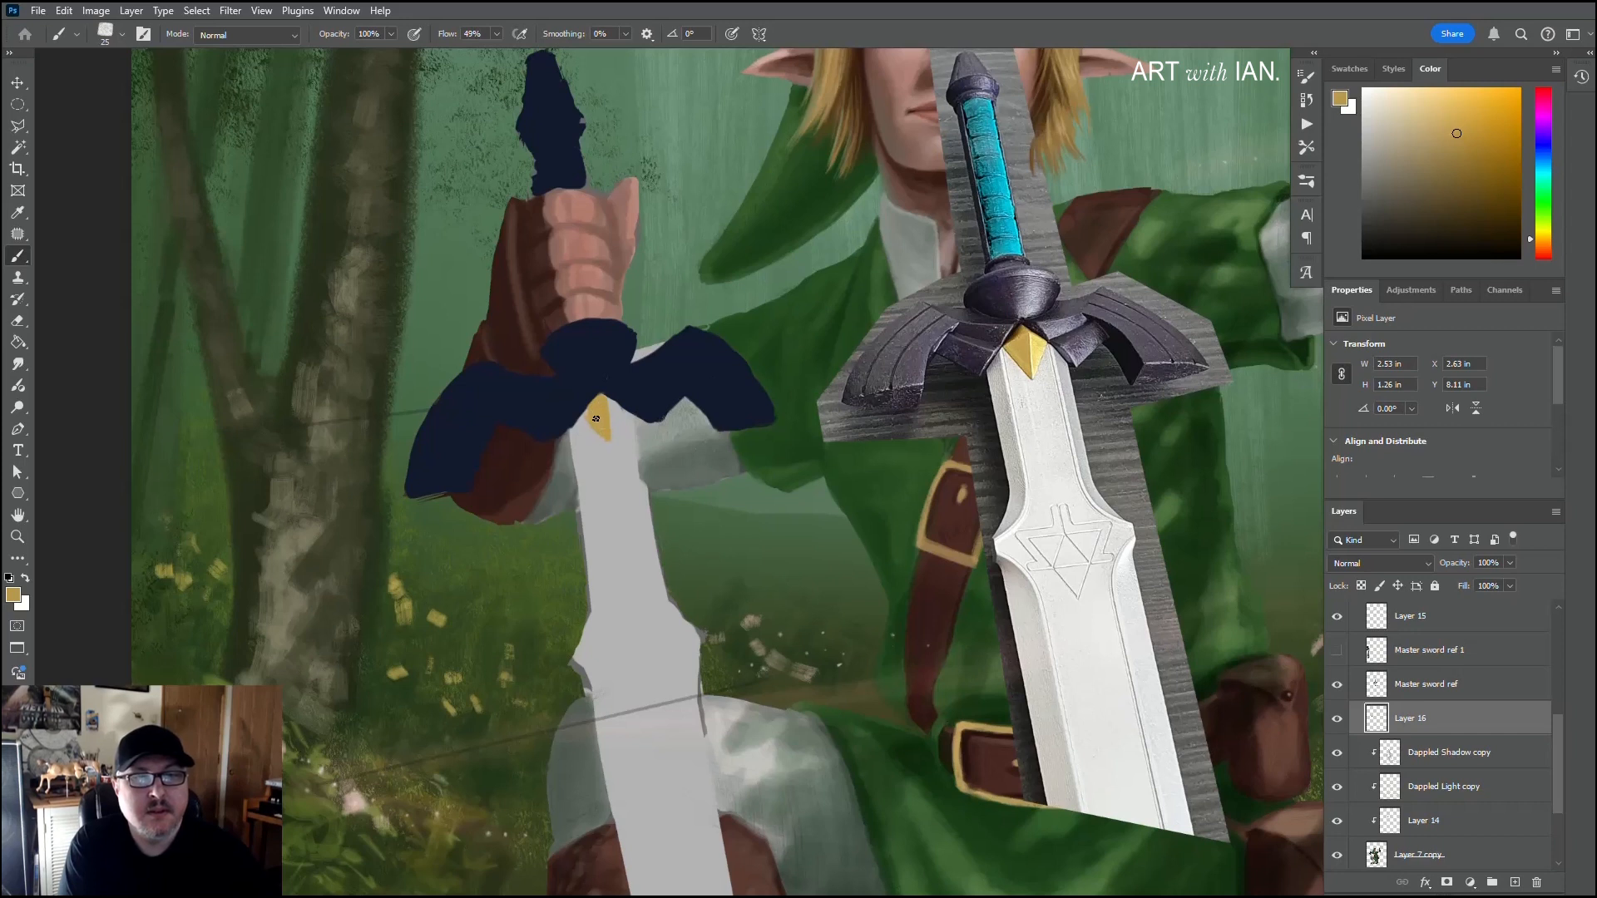
alt+click(1037, 345)
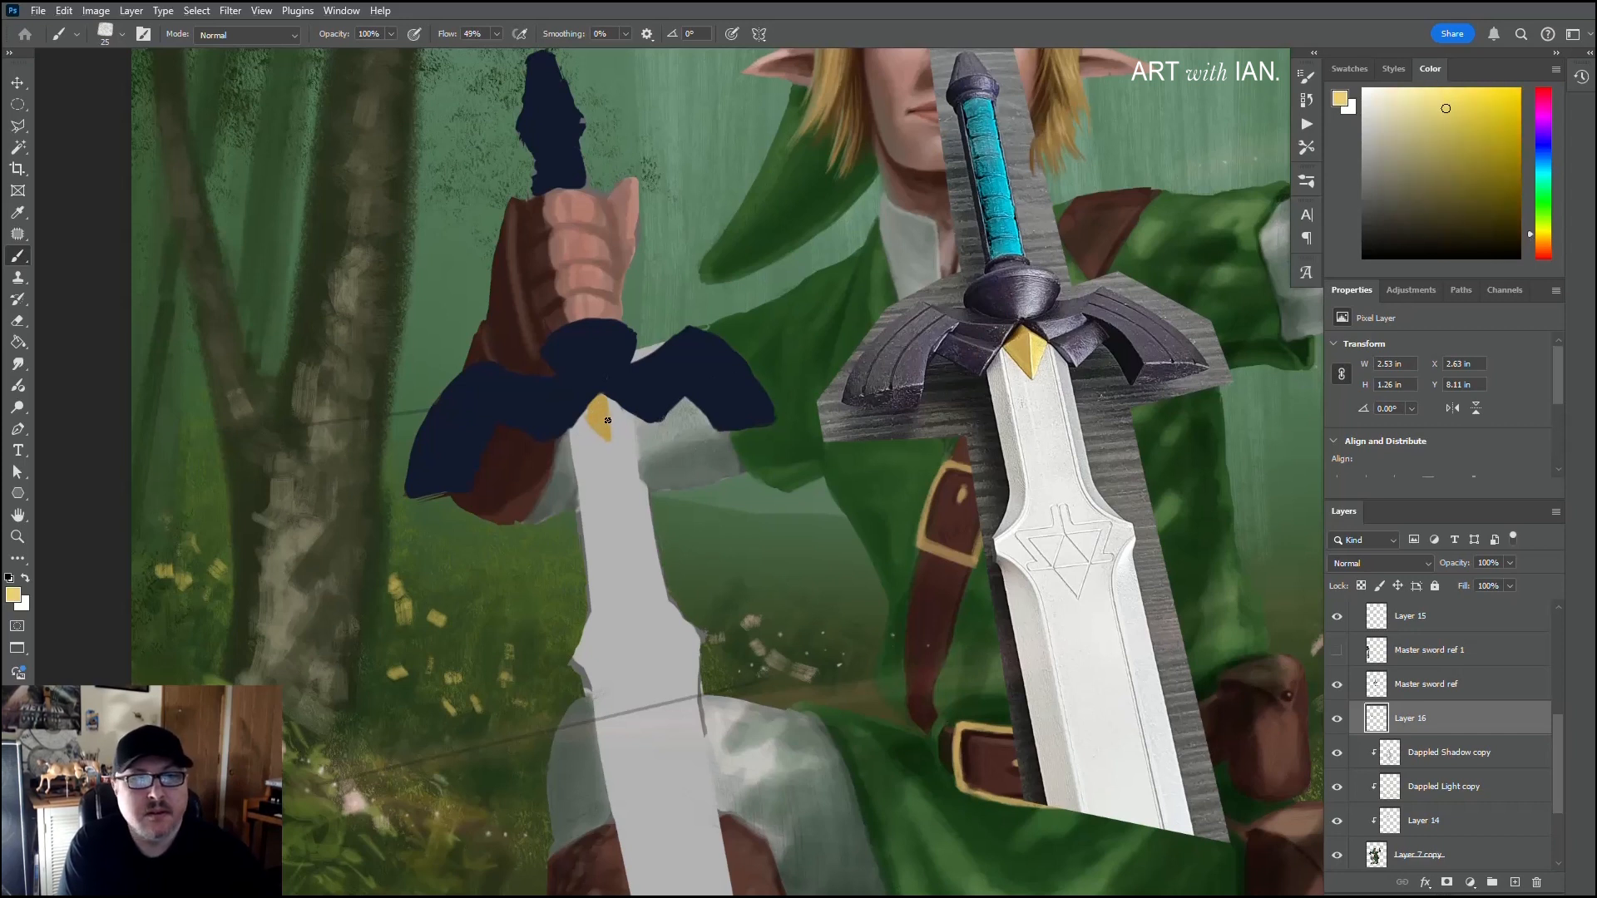
drag(613, 431, 610, 434)
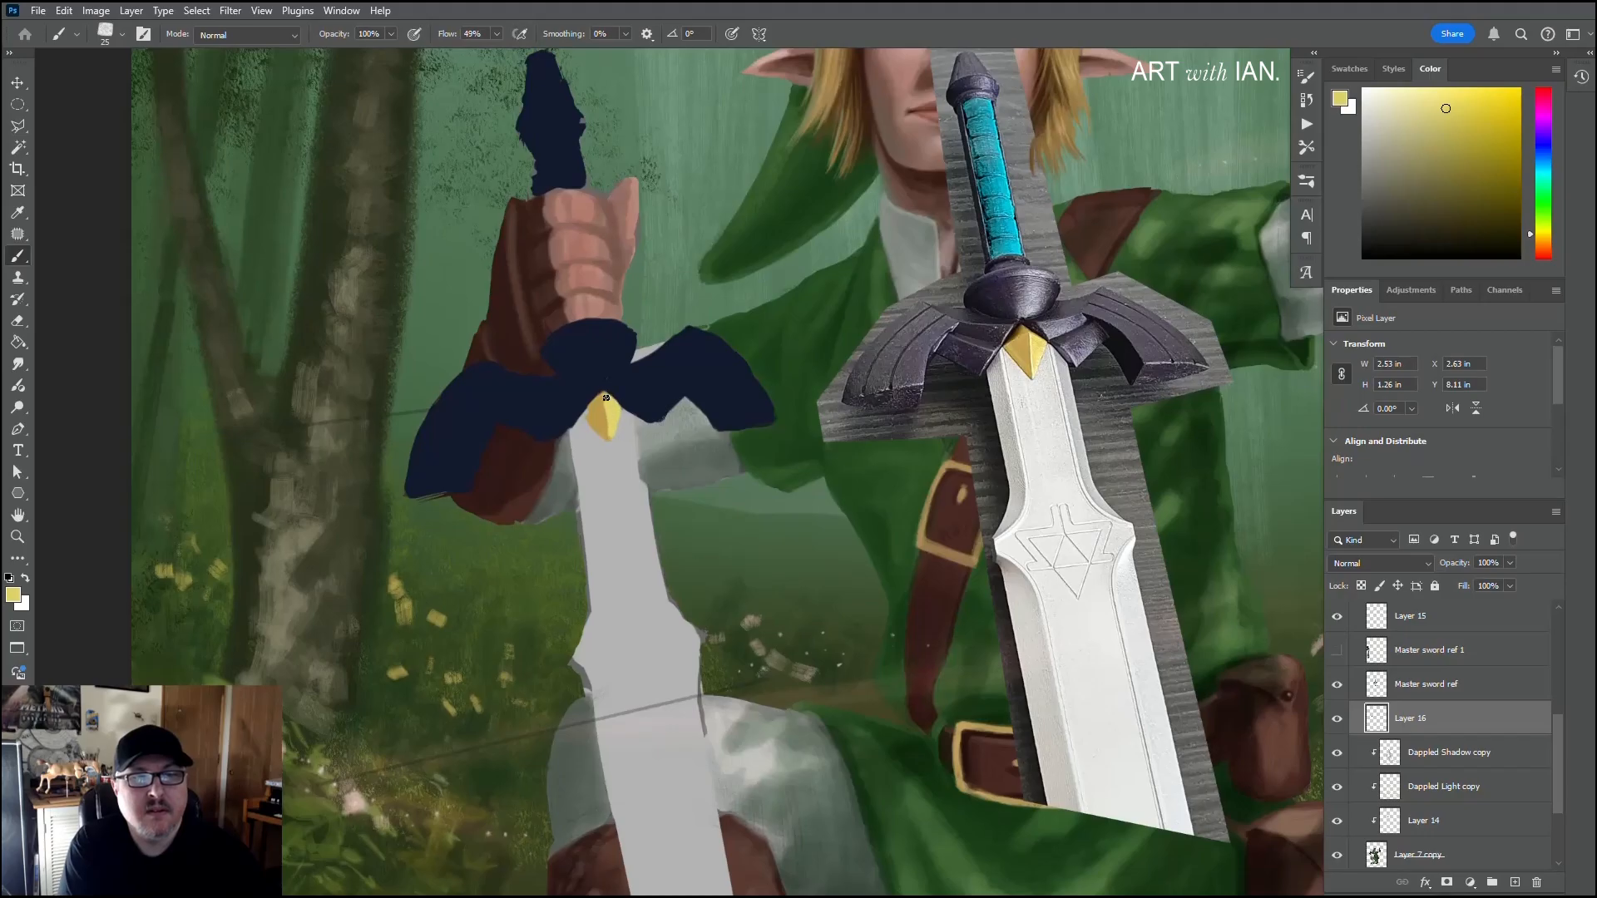
Step: Refine the gem's edges and shading with navy, yellow, gold and a darker brown, and sample the blade's light grey
alt+click(620, 397)
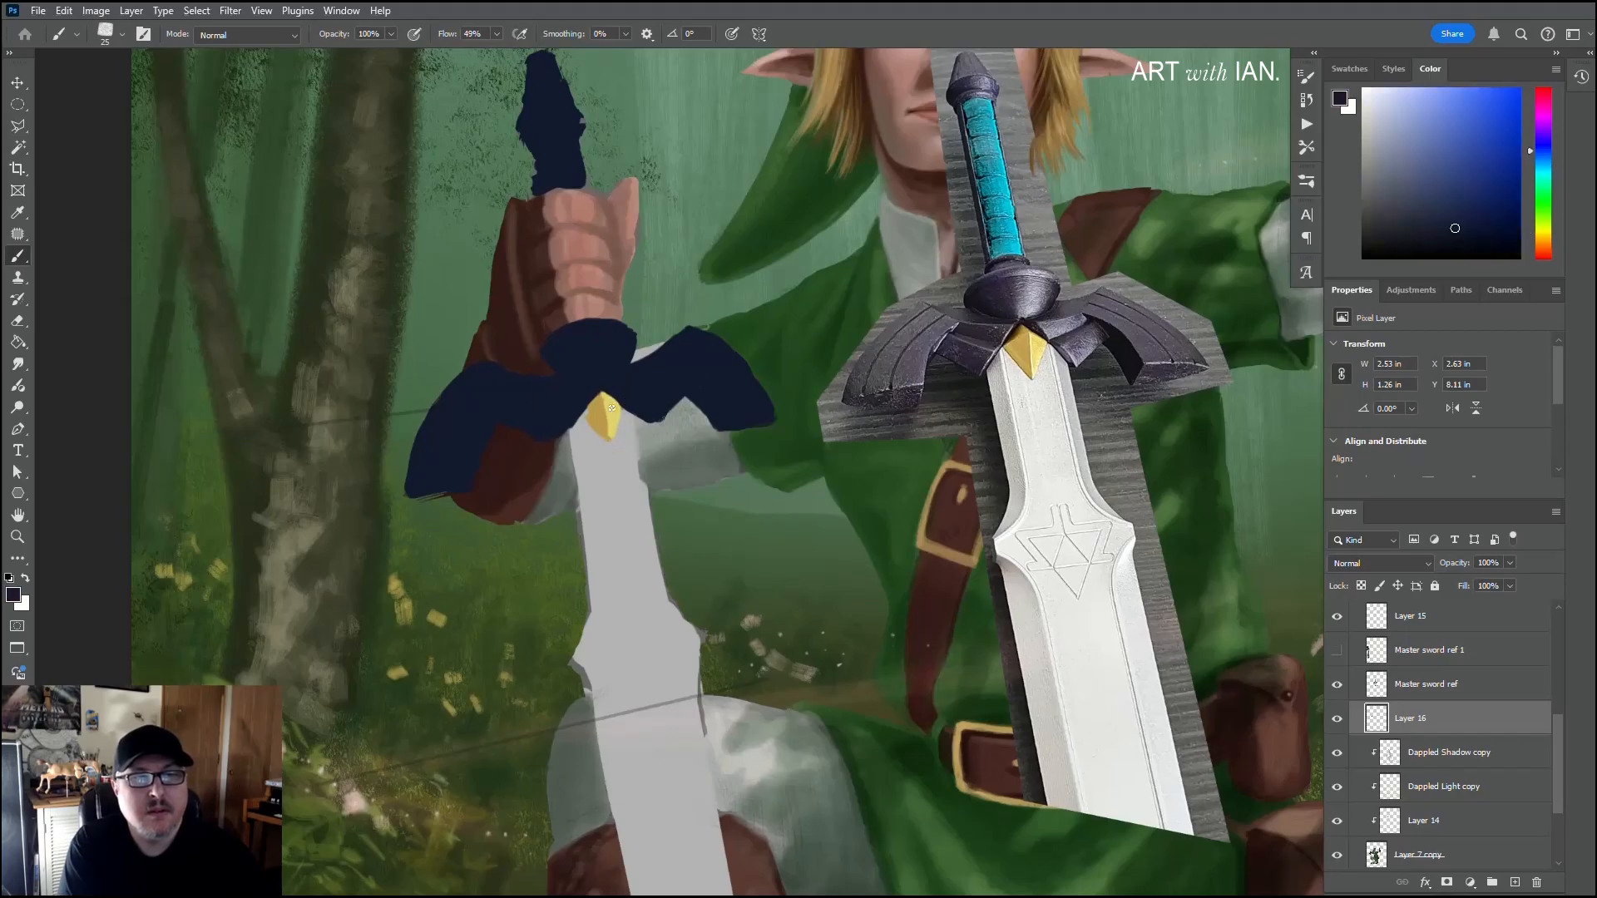
alt+click(613, 426)
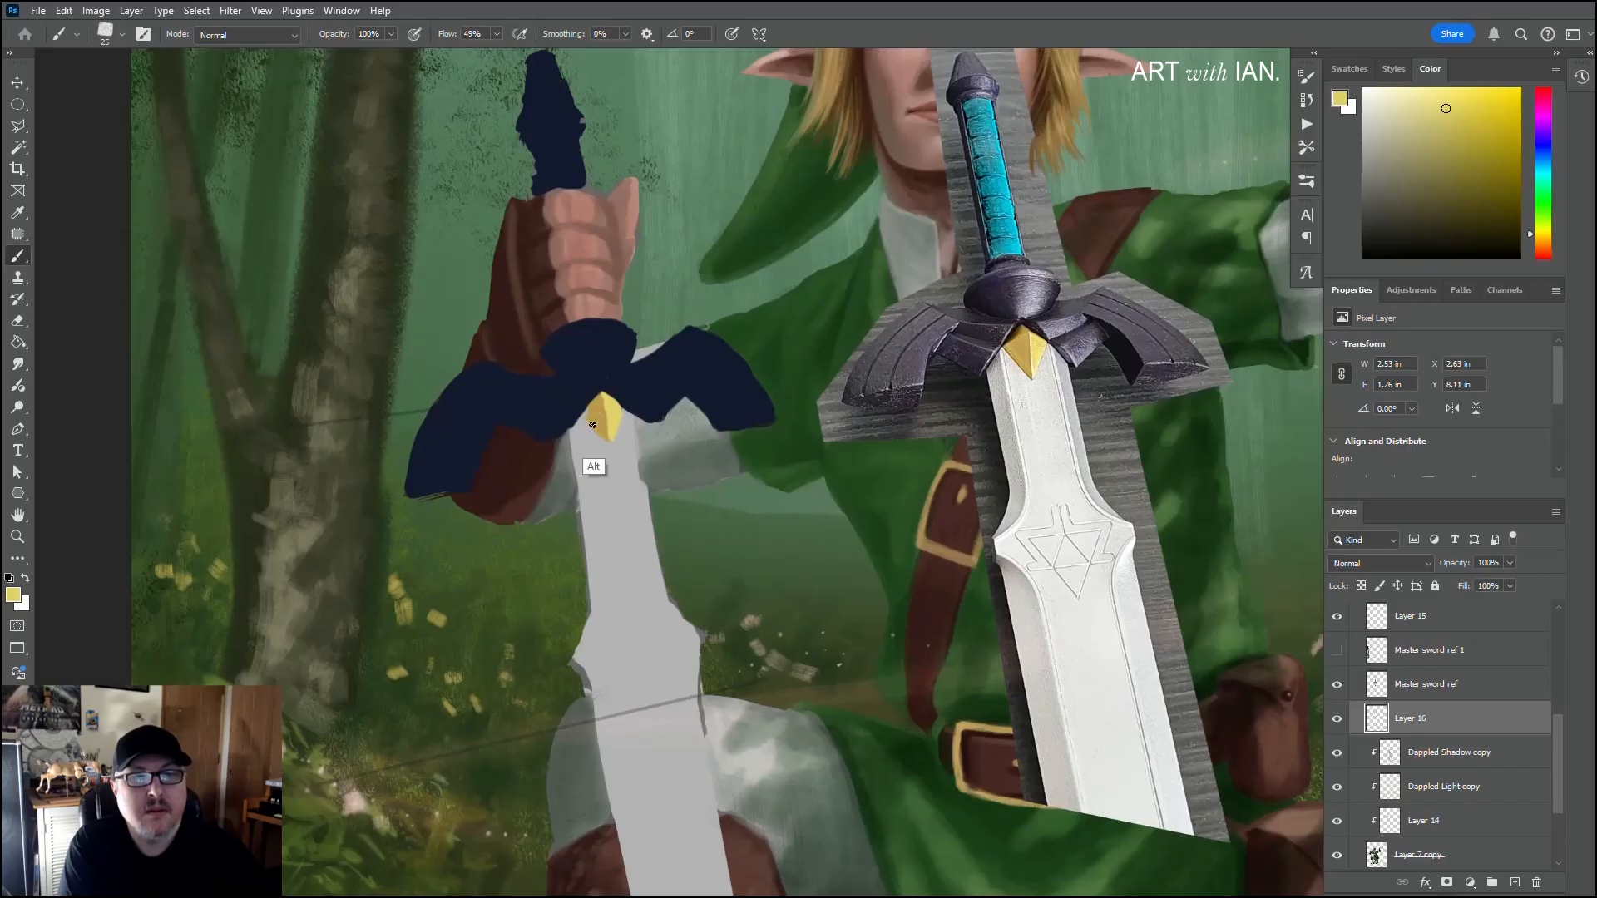
alt+click(599, 408)
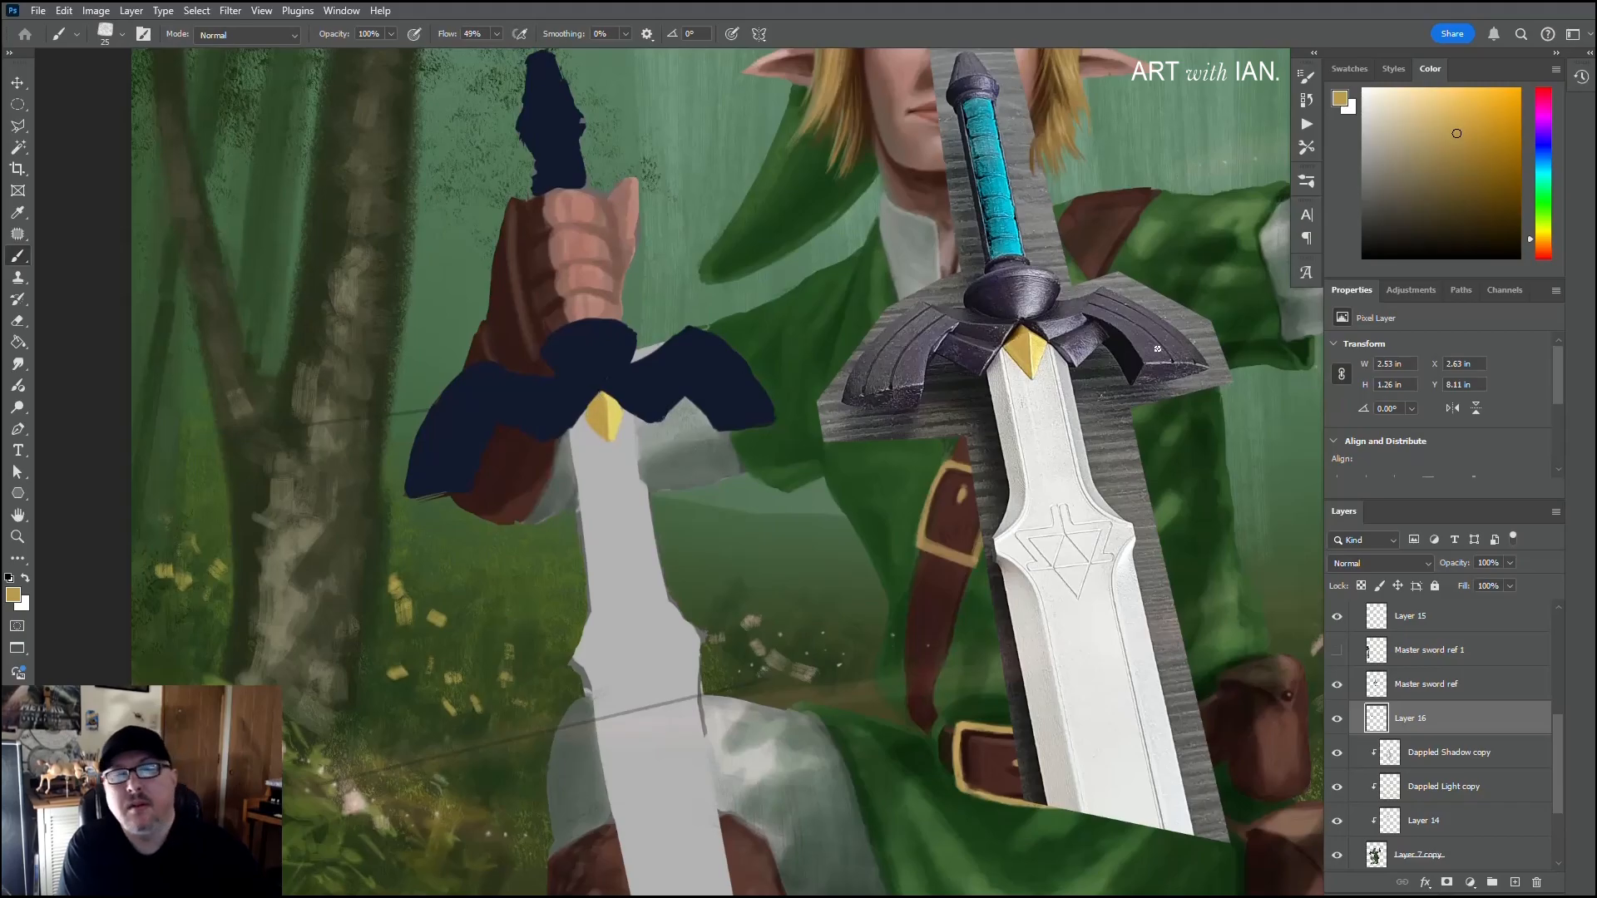
click(1478, 182)
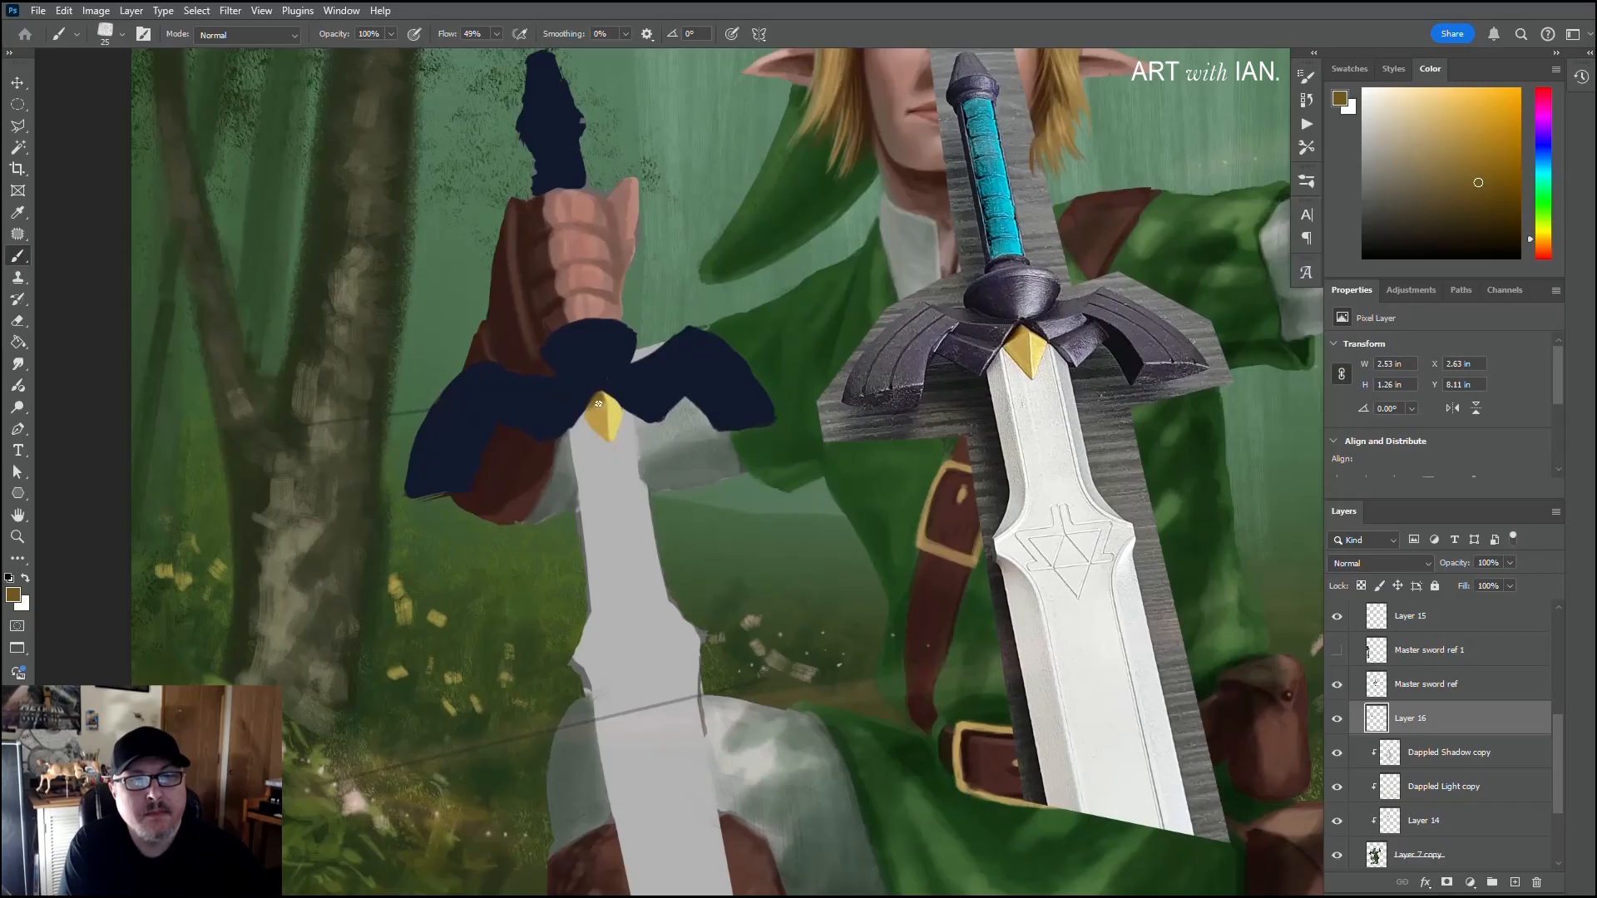
key(alt)
alt+click(622, 395)
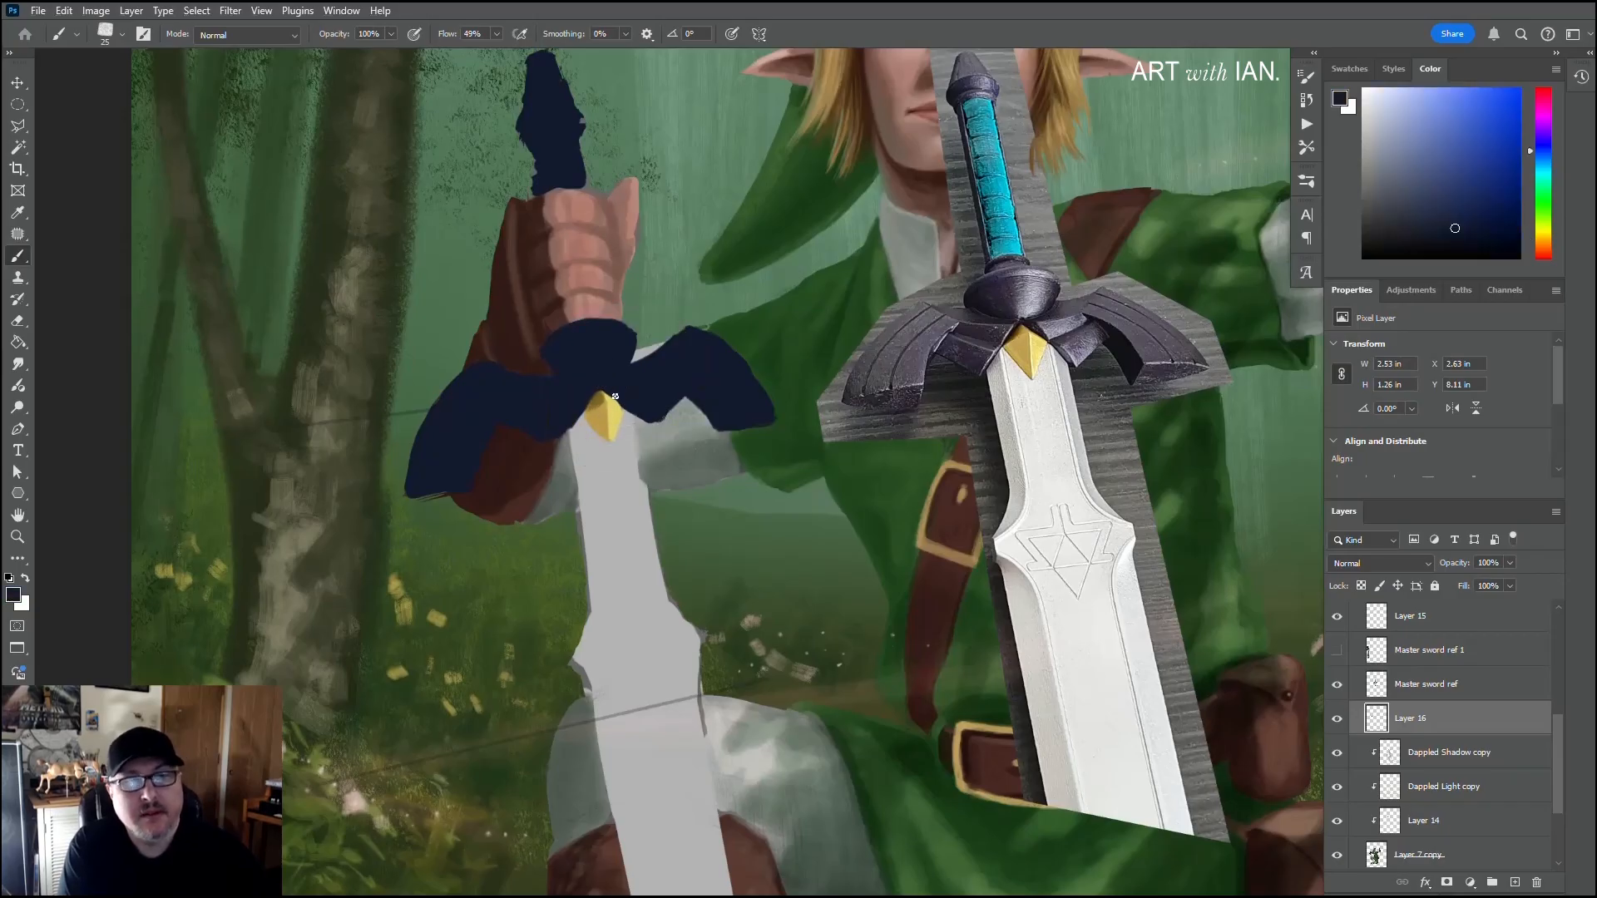
alt+click(615, 509)
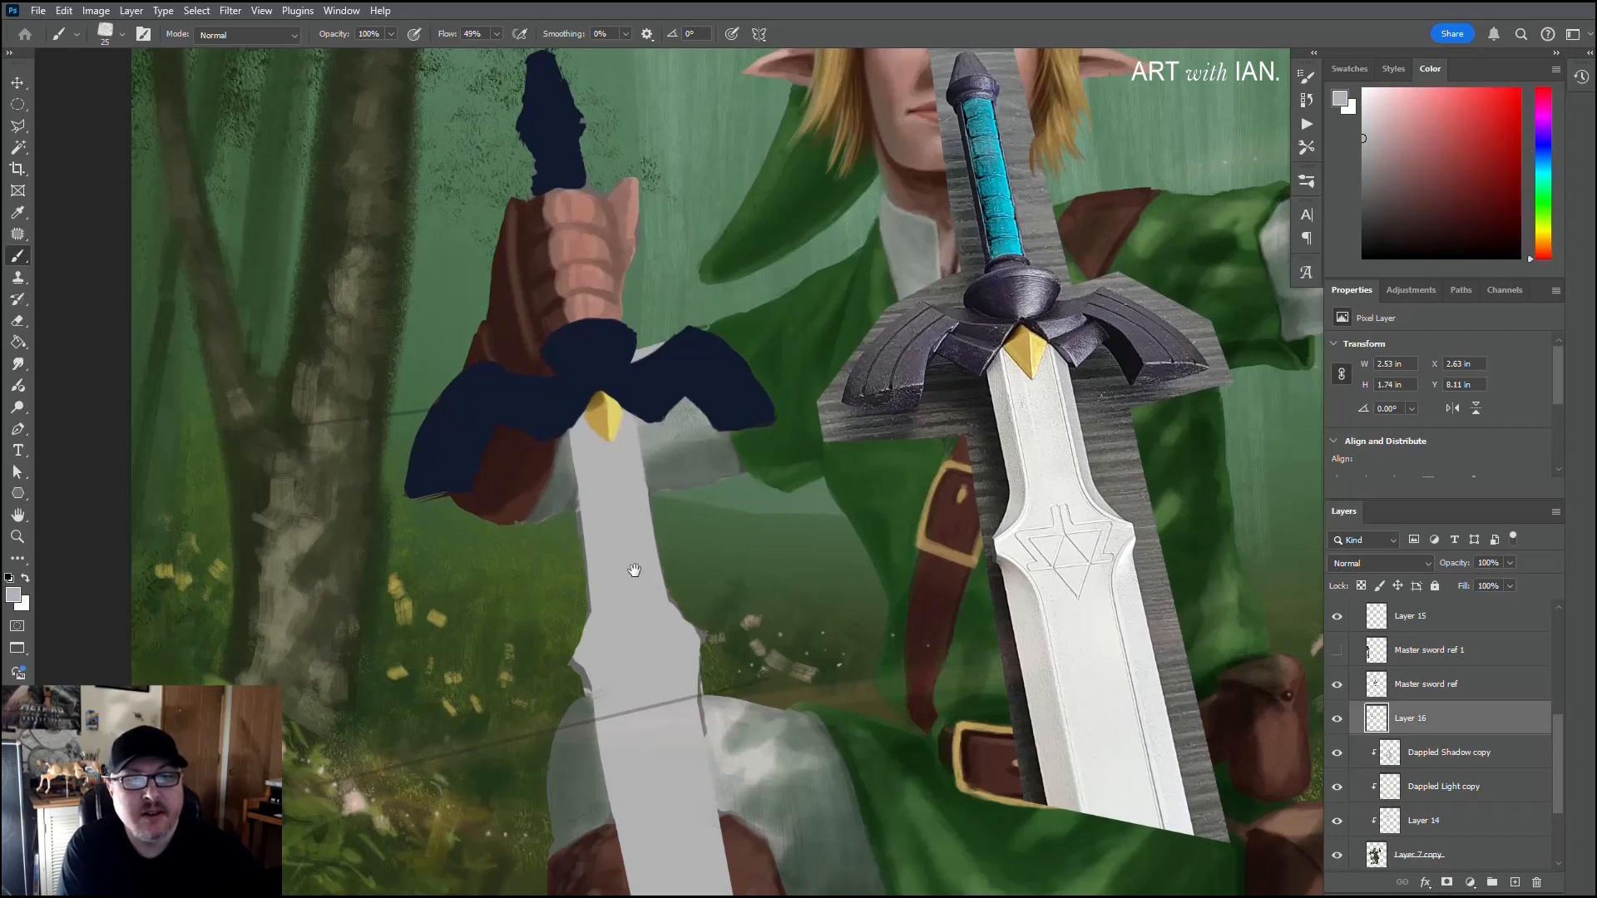
Step: Fill out and smooth both sides of the blade's flared section in light grey, covering the rough sketch edges
scroll(636, 570, down, 2)
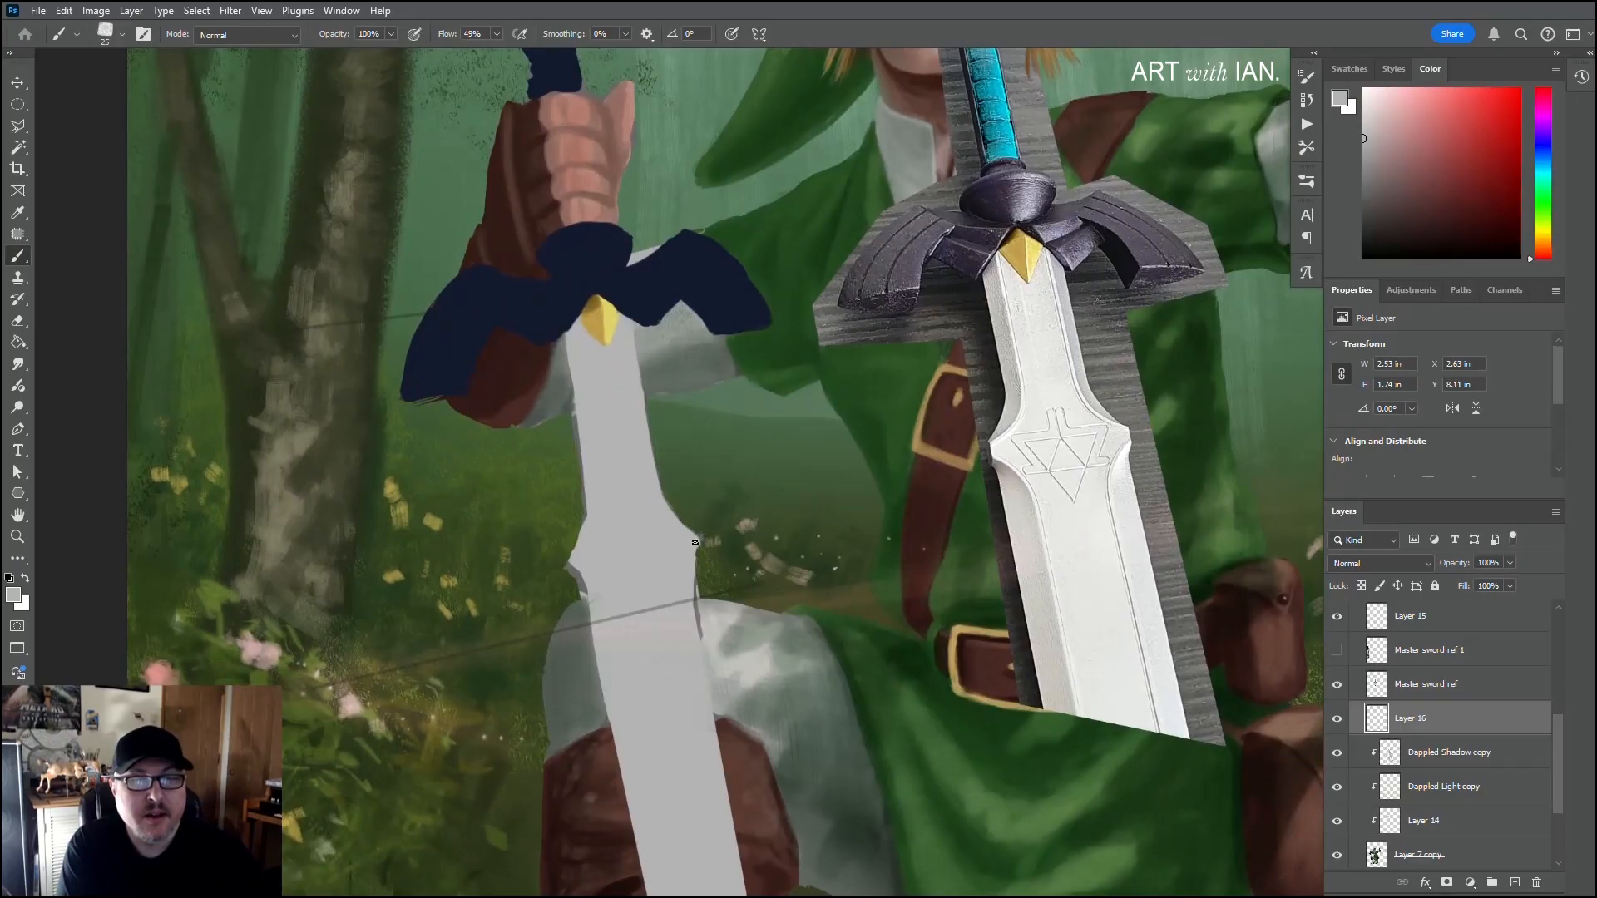
drag(695, 542, 694, 576)
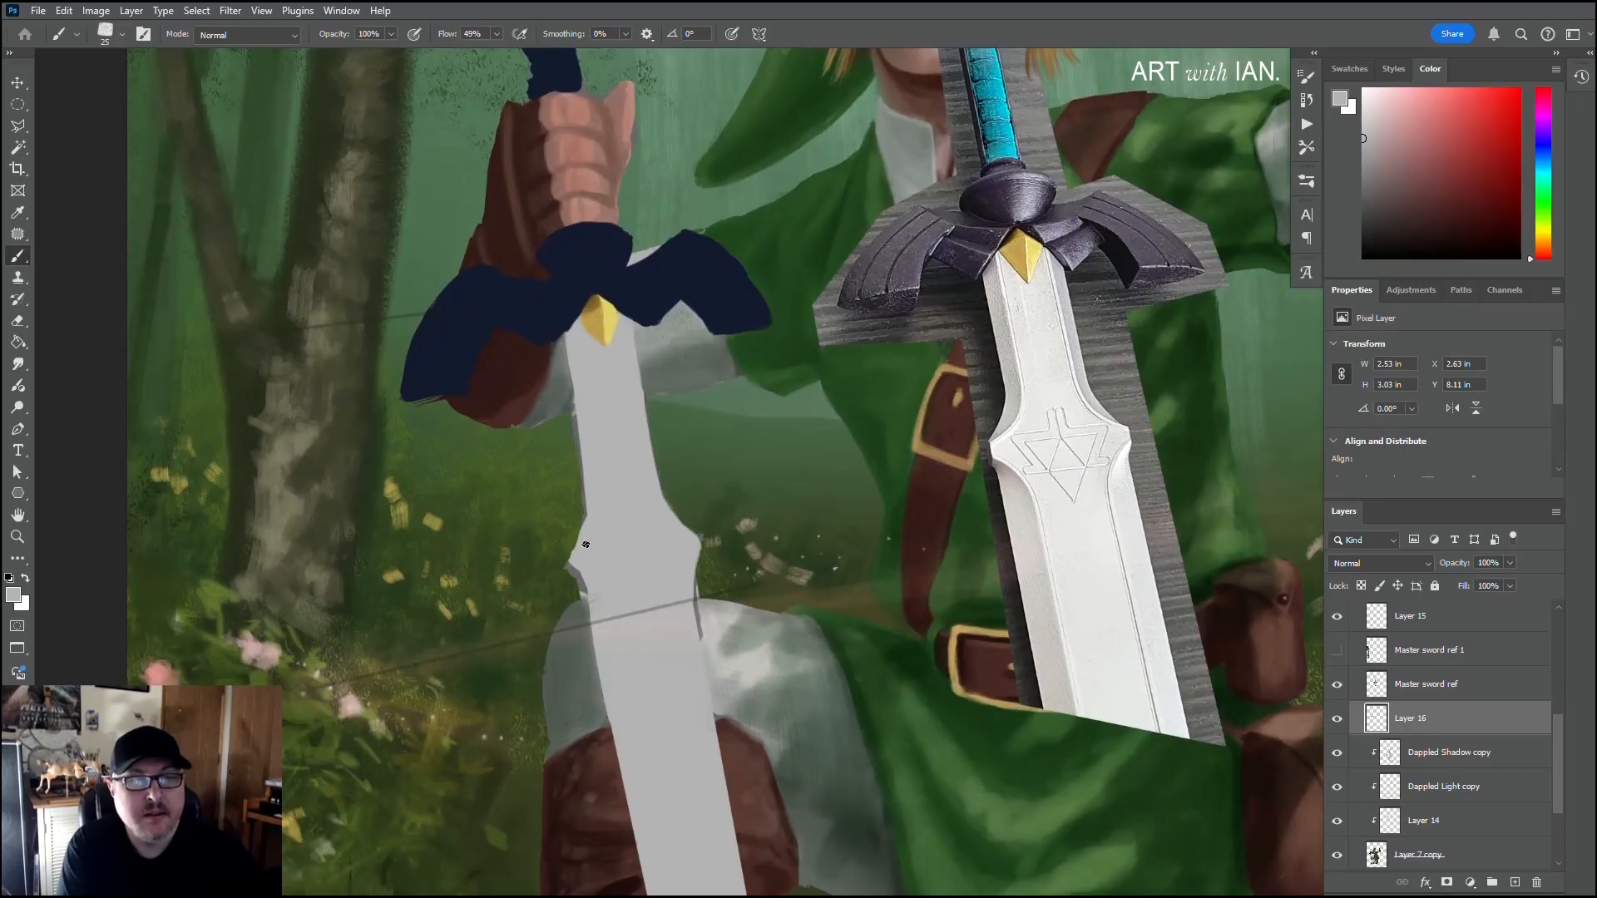
drag(574, 565, 586, 585)
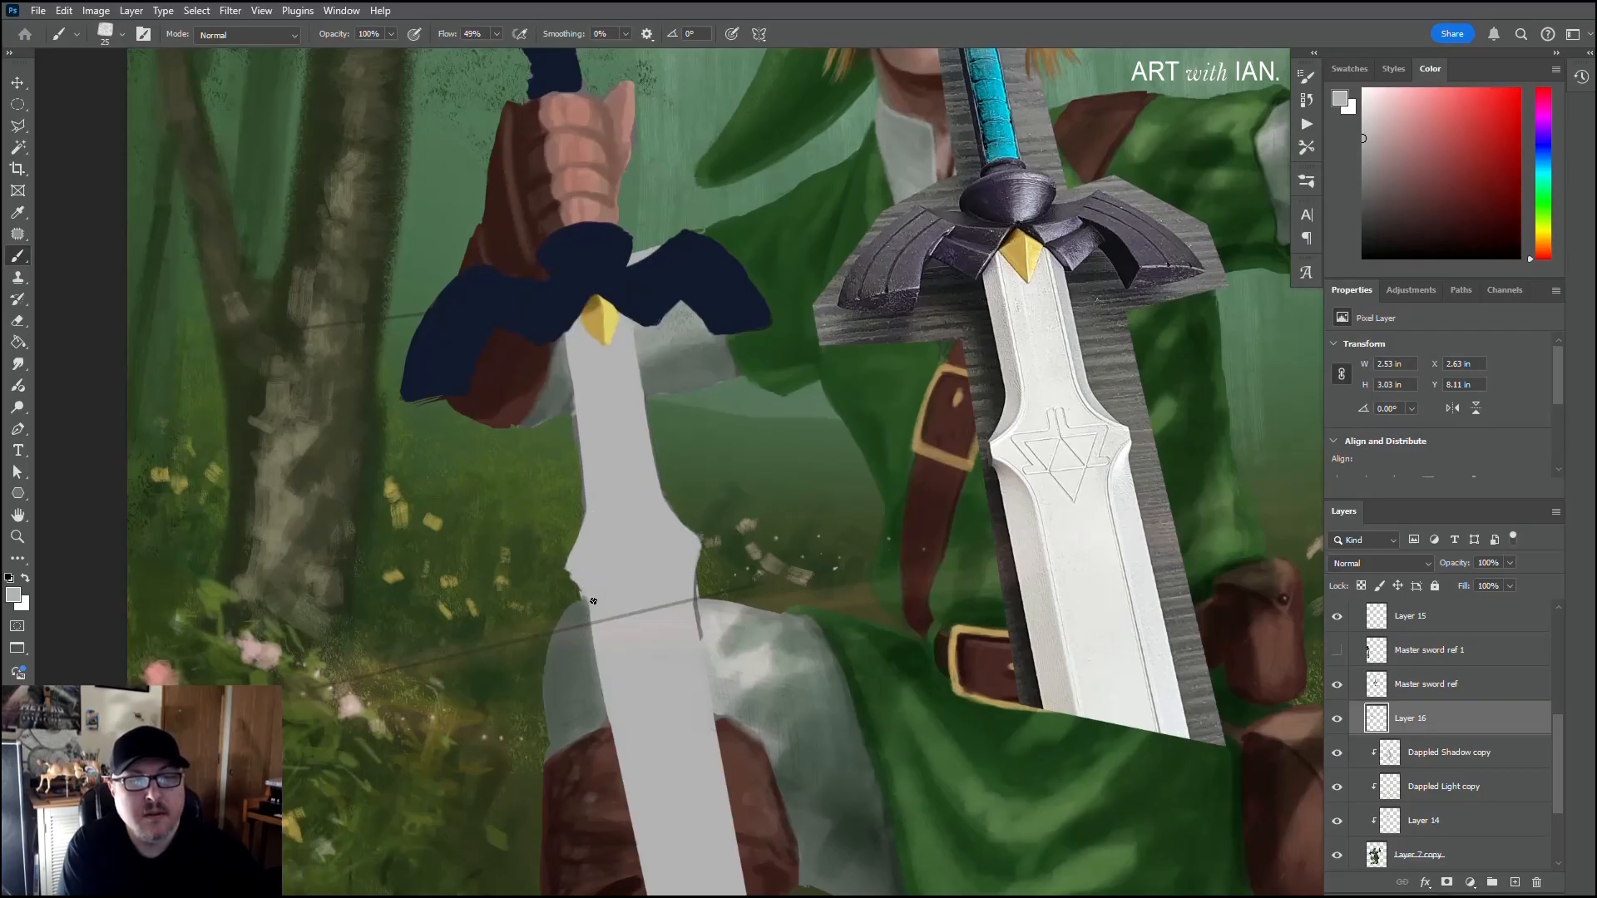
drag(578, 571, 597, 612)
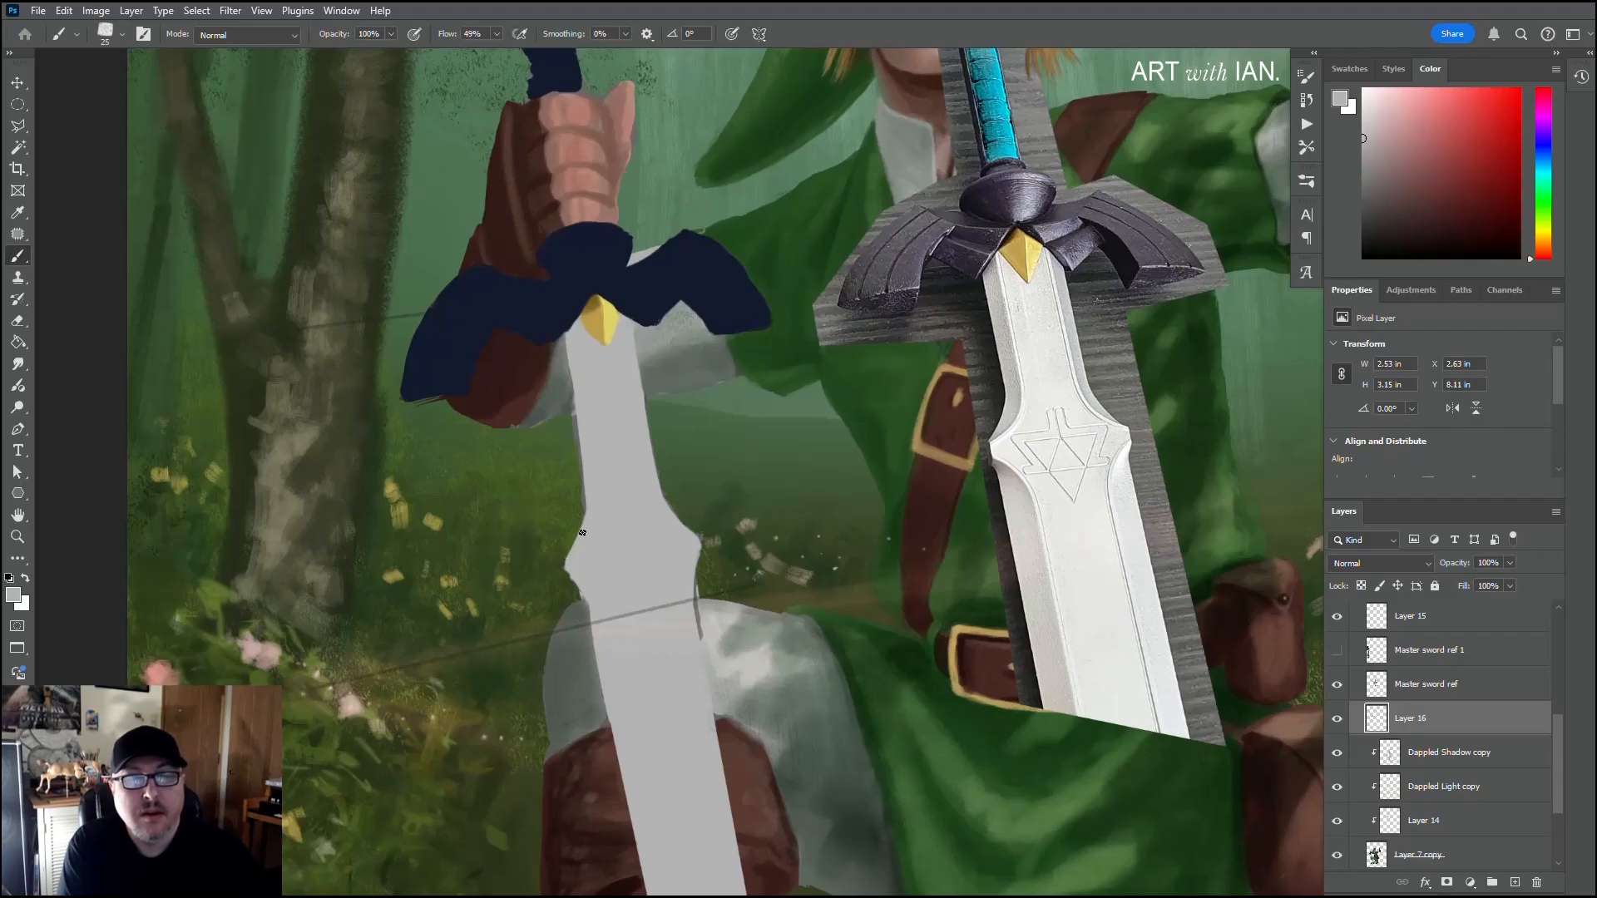
drag(589, 526, 583, 585)
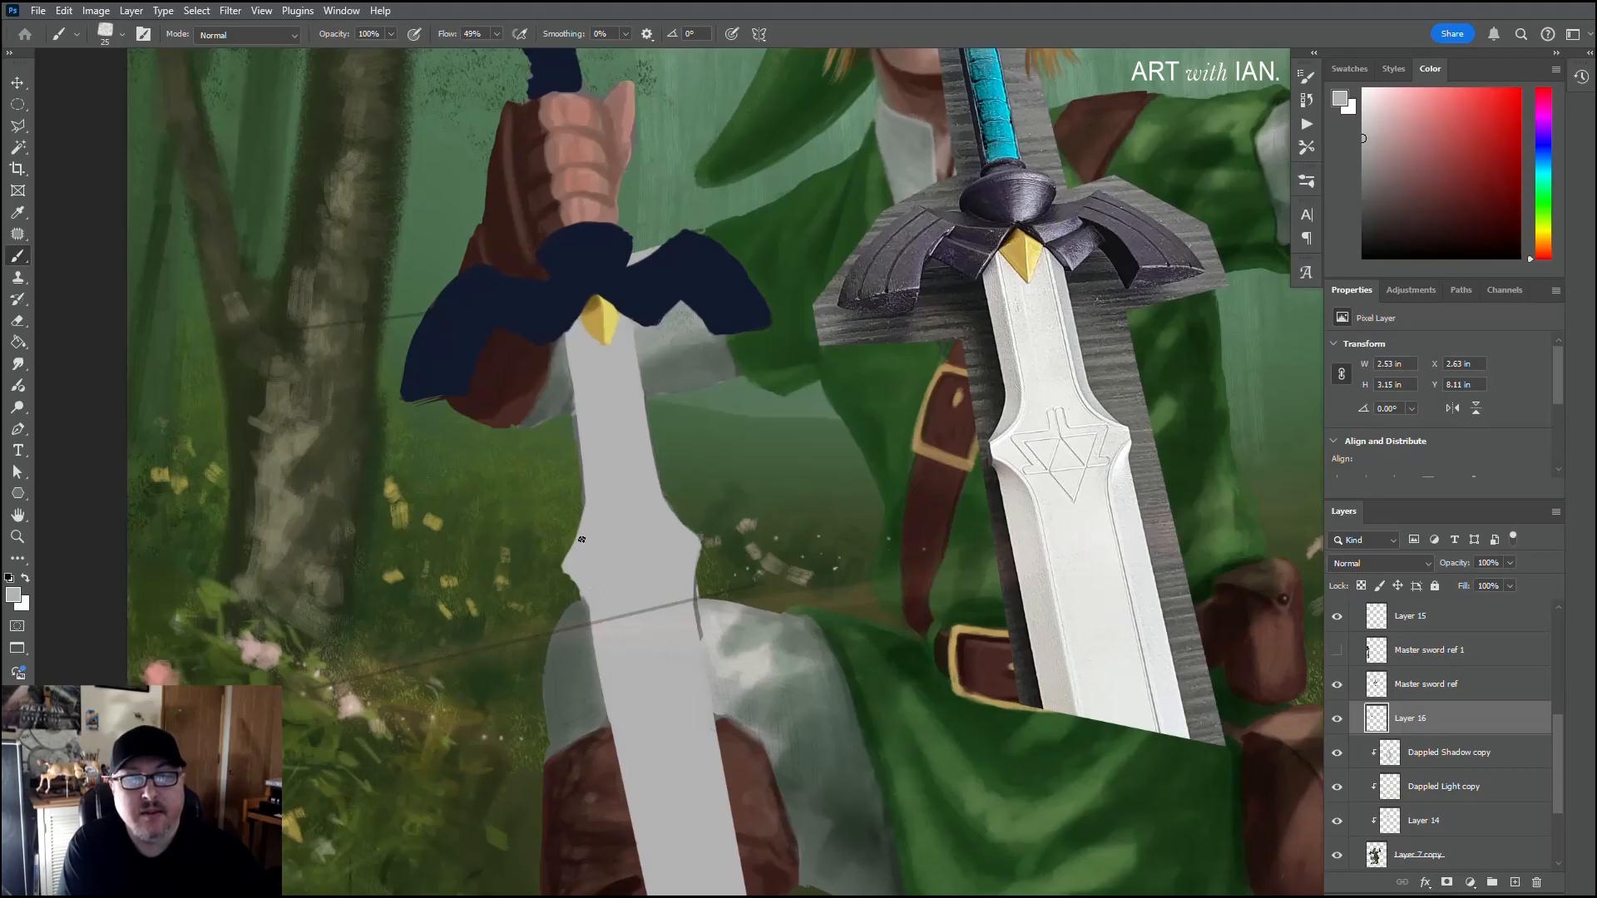
Step: Clean up the edges of the upper blade in light grey and the lower edge of the guard's right wing in navy
drag(593, 474, 631, 531)
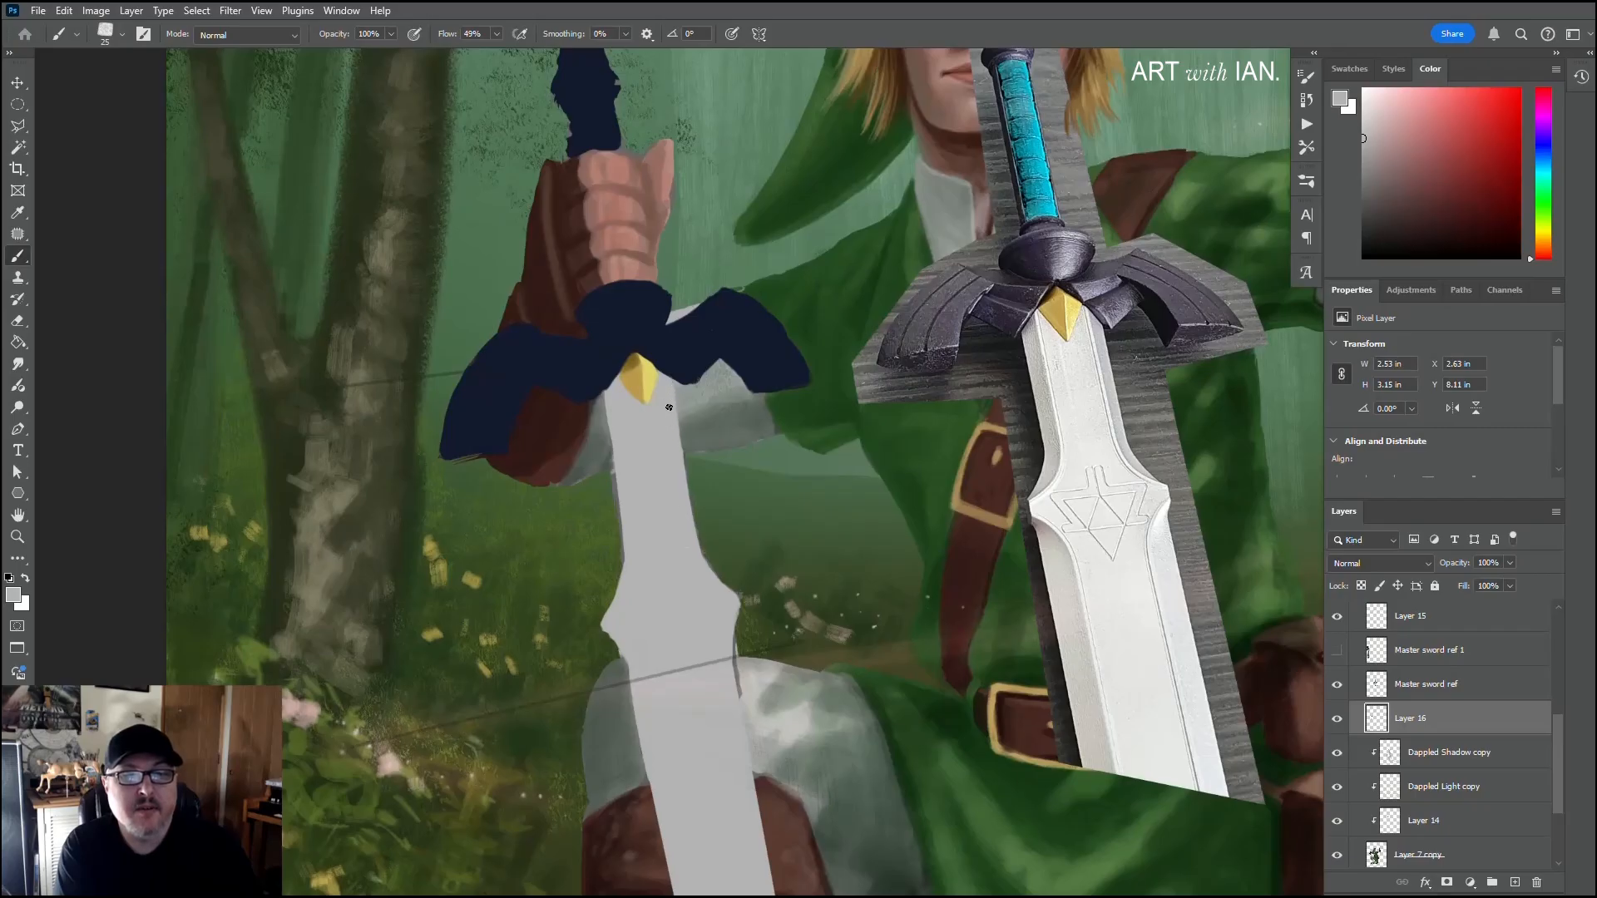
drag(675, 423, 692, 525)
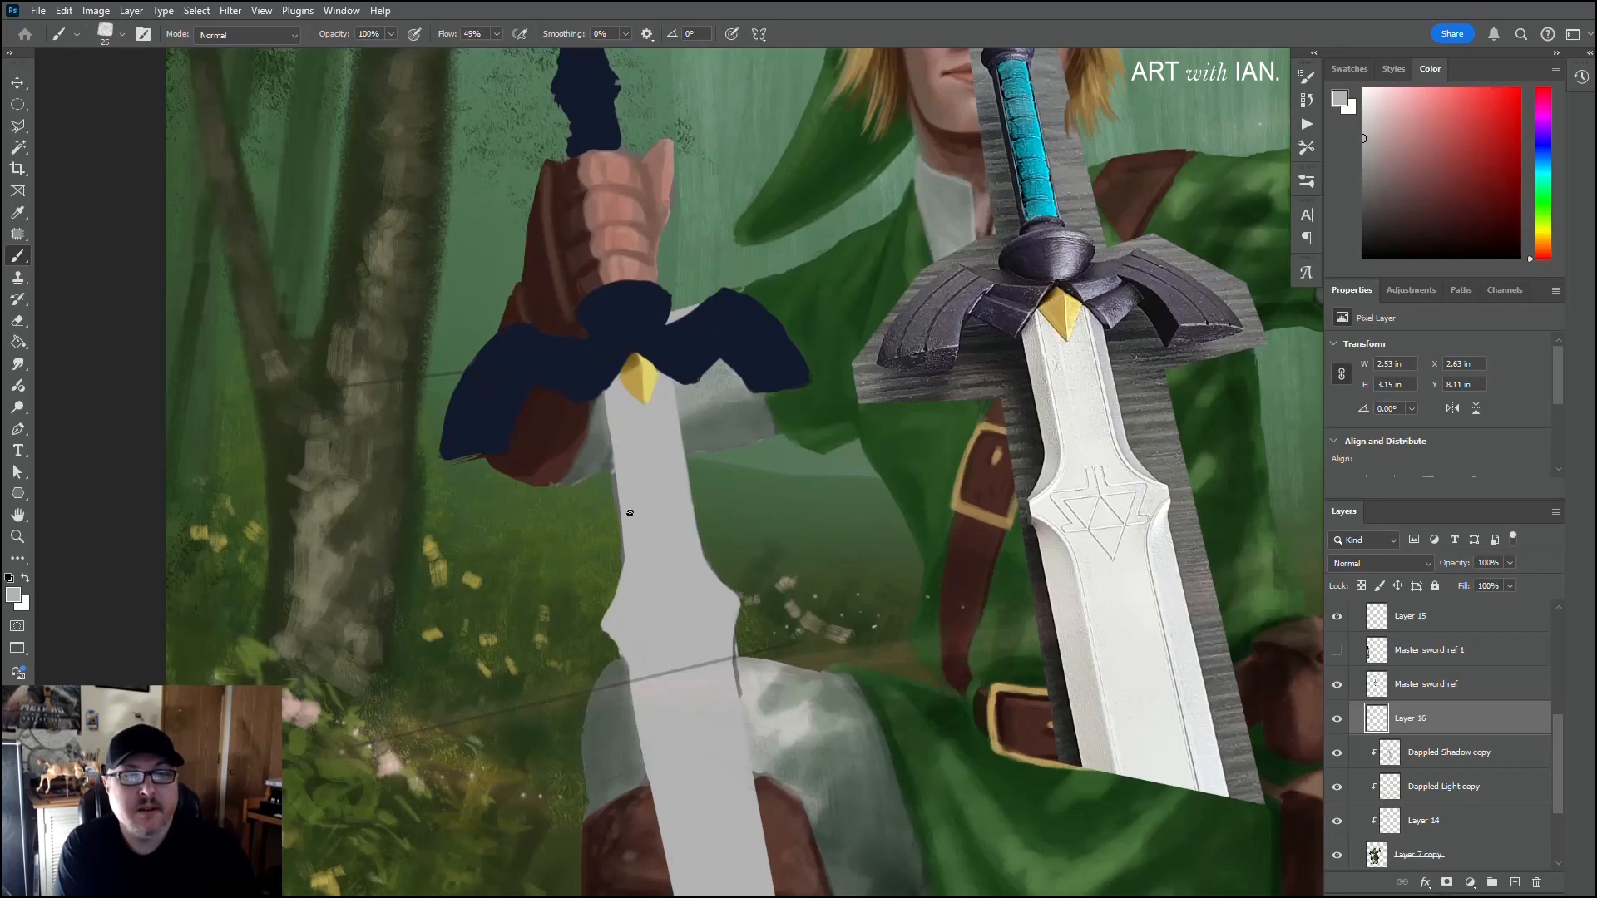
drag(603, 422, 671, 451)
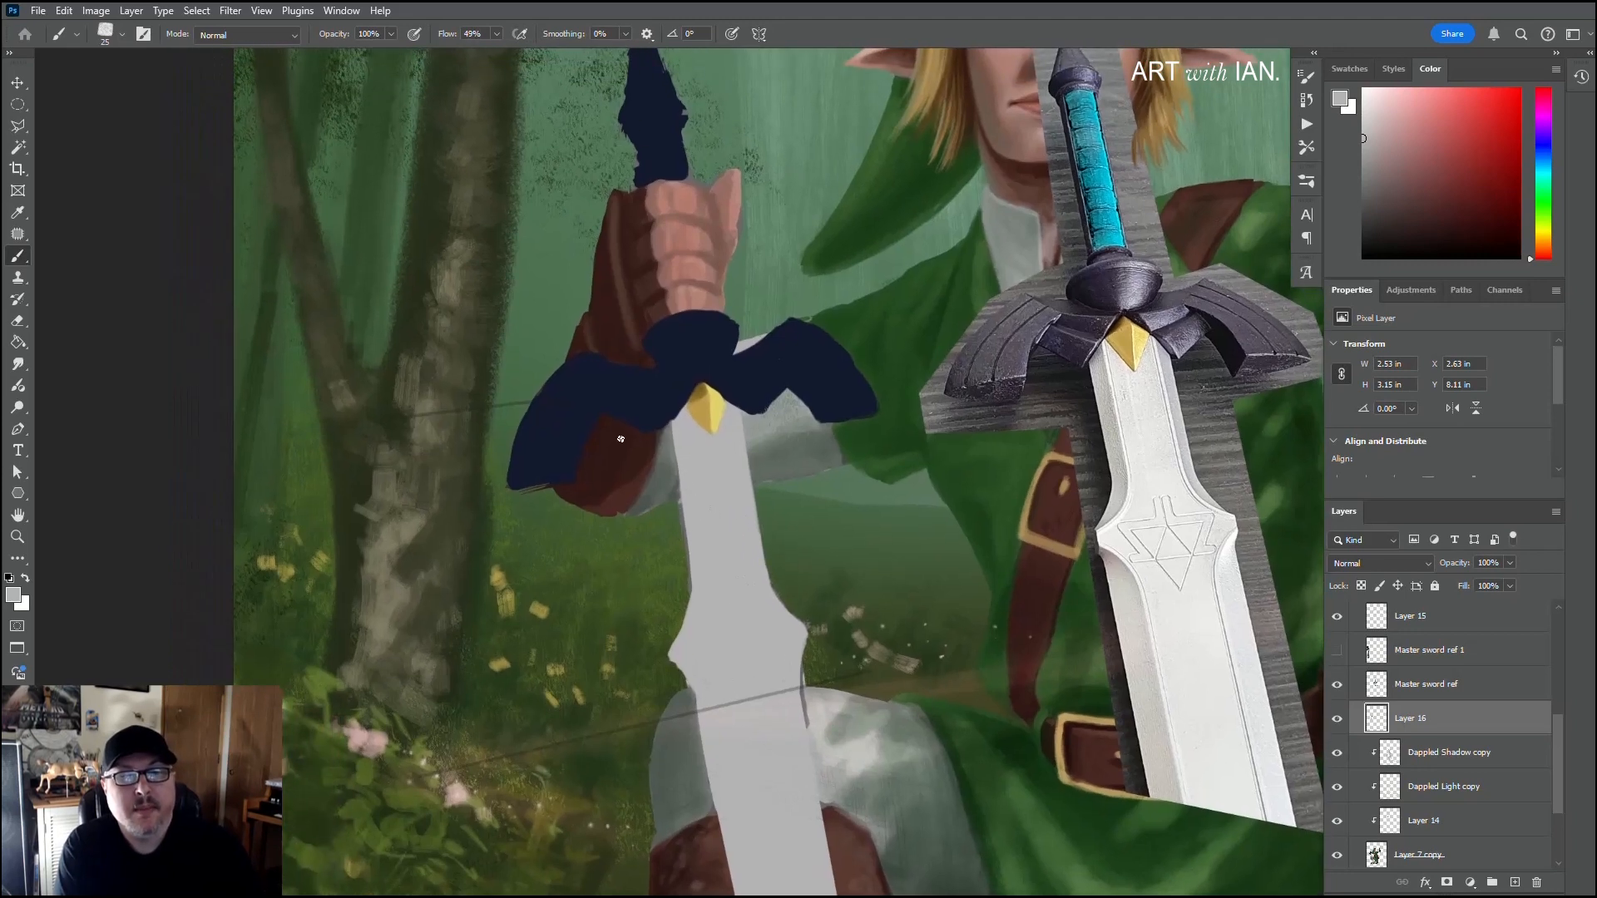
alt+click(602, 403)
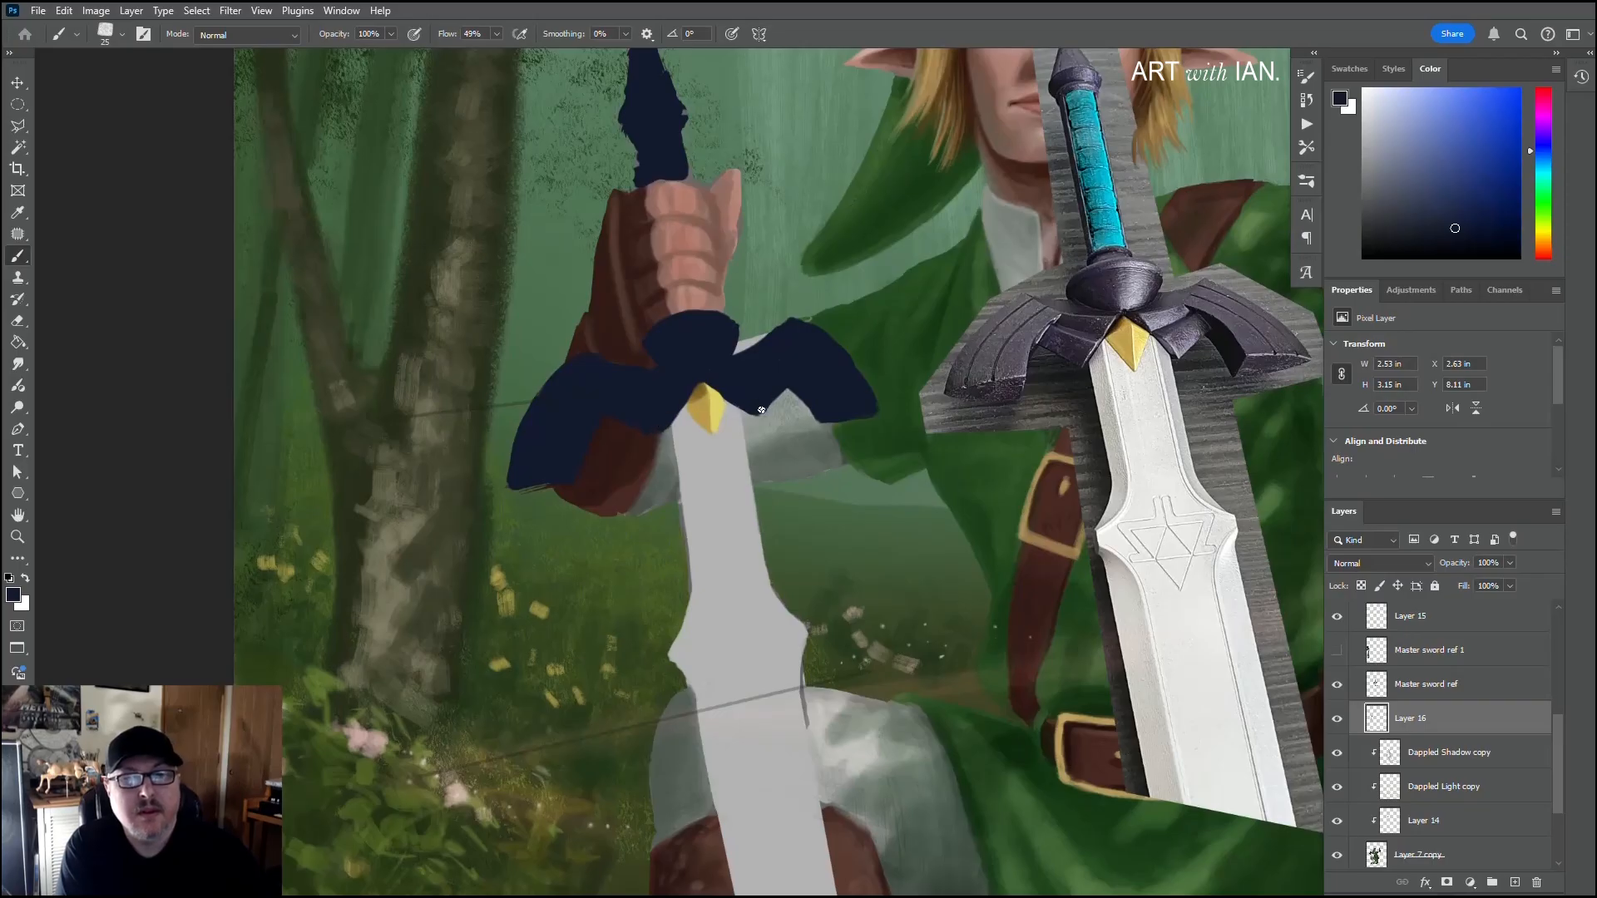
drag(775, 398, 793, 377)
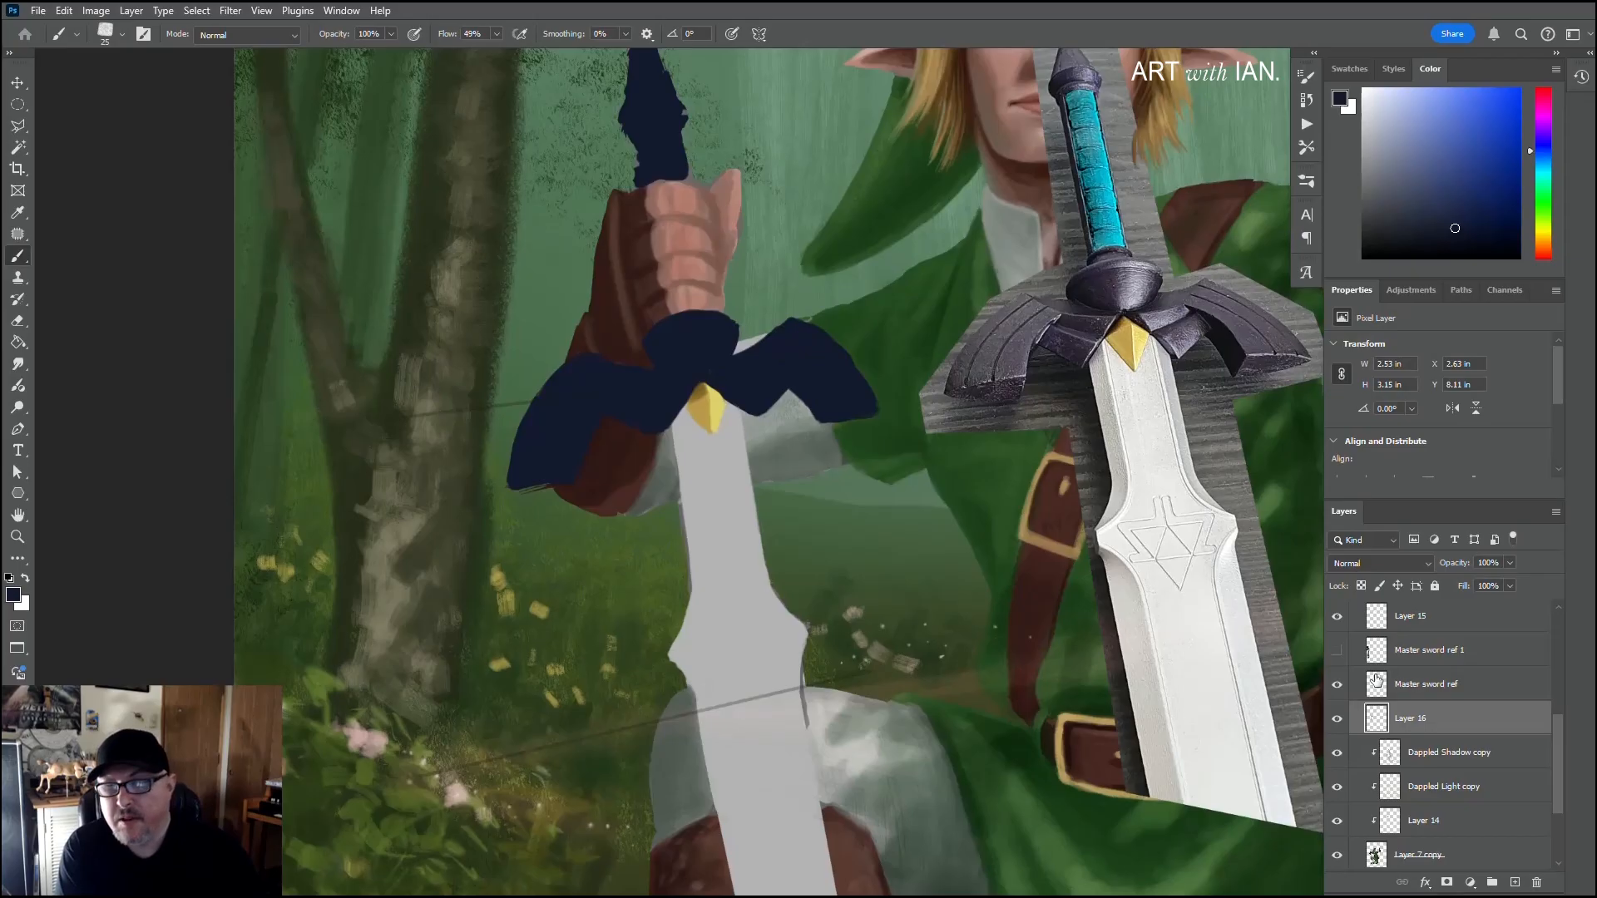
Step: Show the Master sword ref 1 layer and sample a purple-blue from its guard, then darken and mute the colour
click(1336, 652)
key(alt)
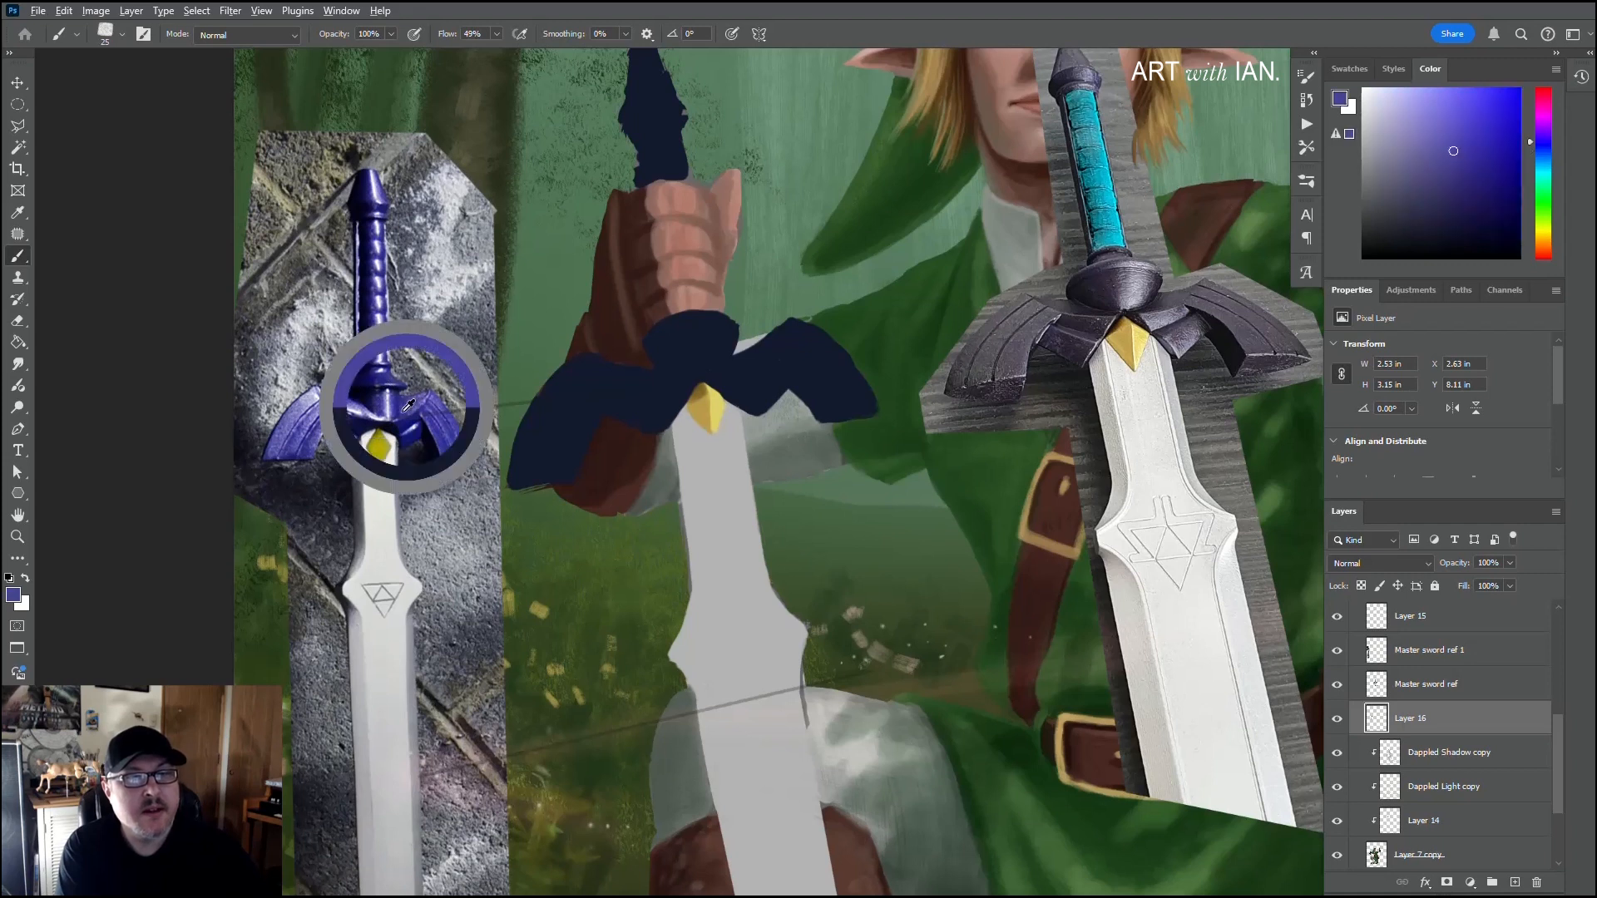
alt+click(391, 405)
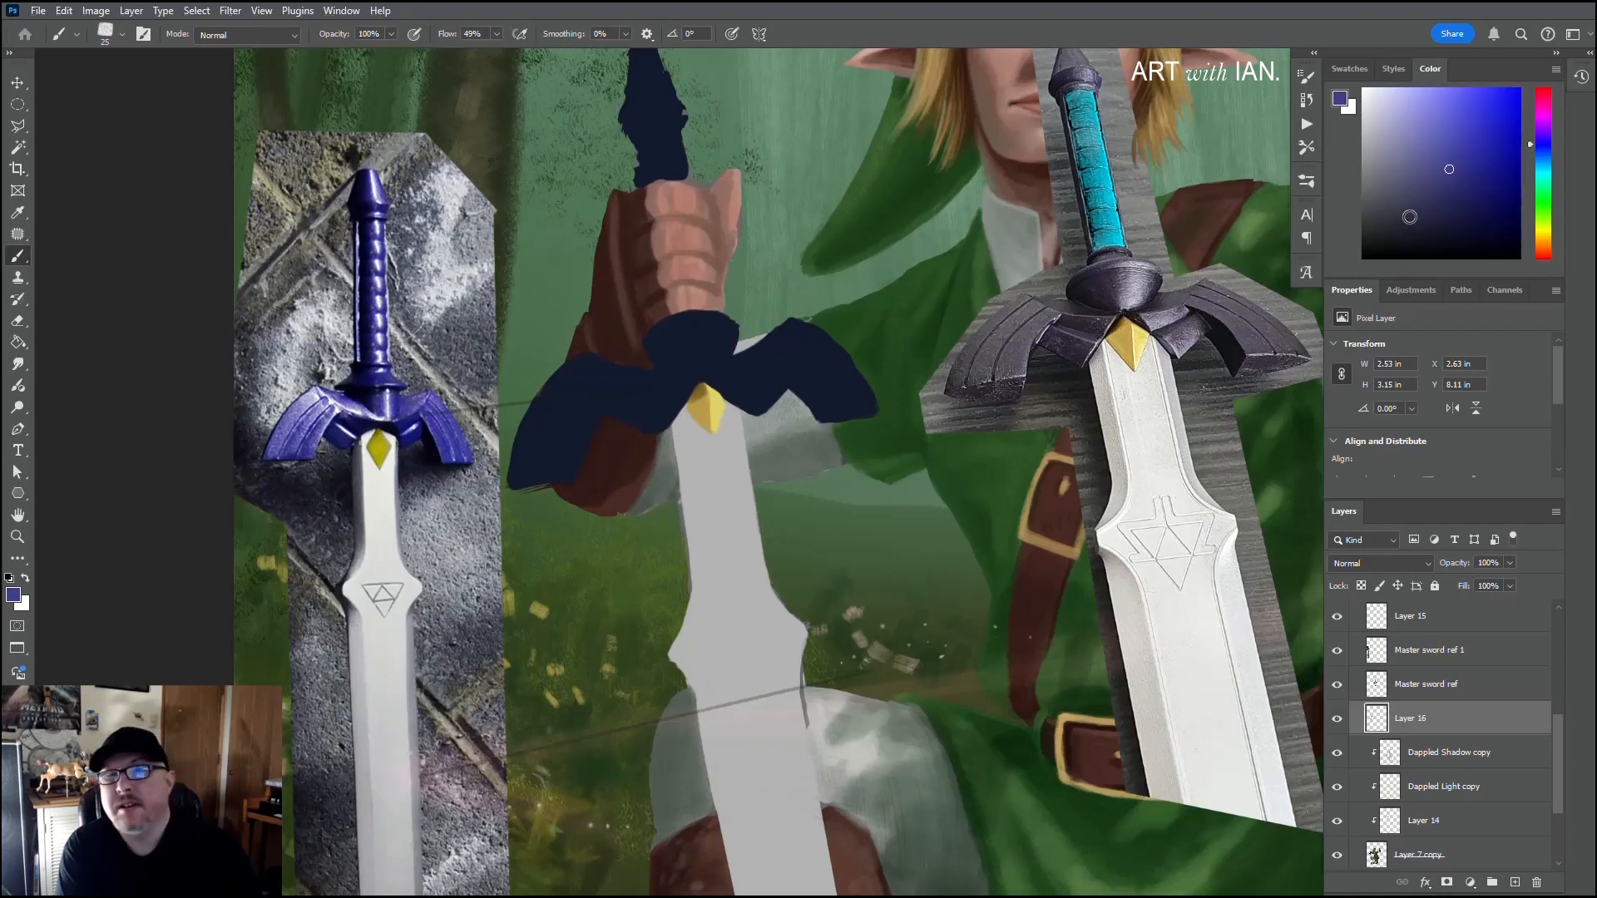
click(1446, 187)
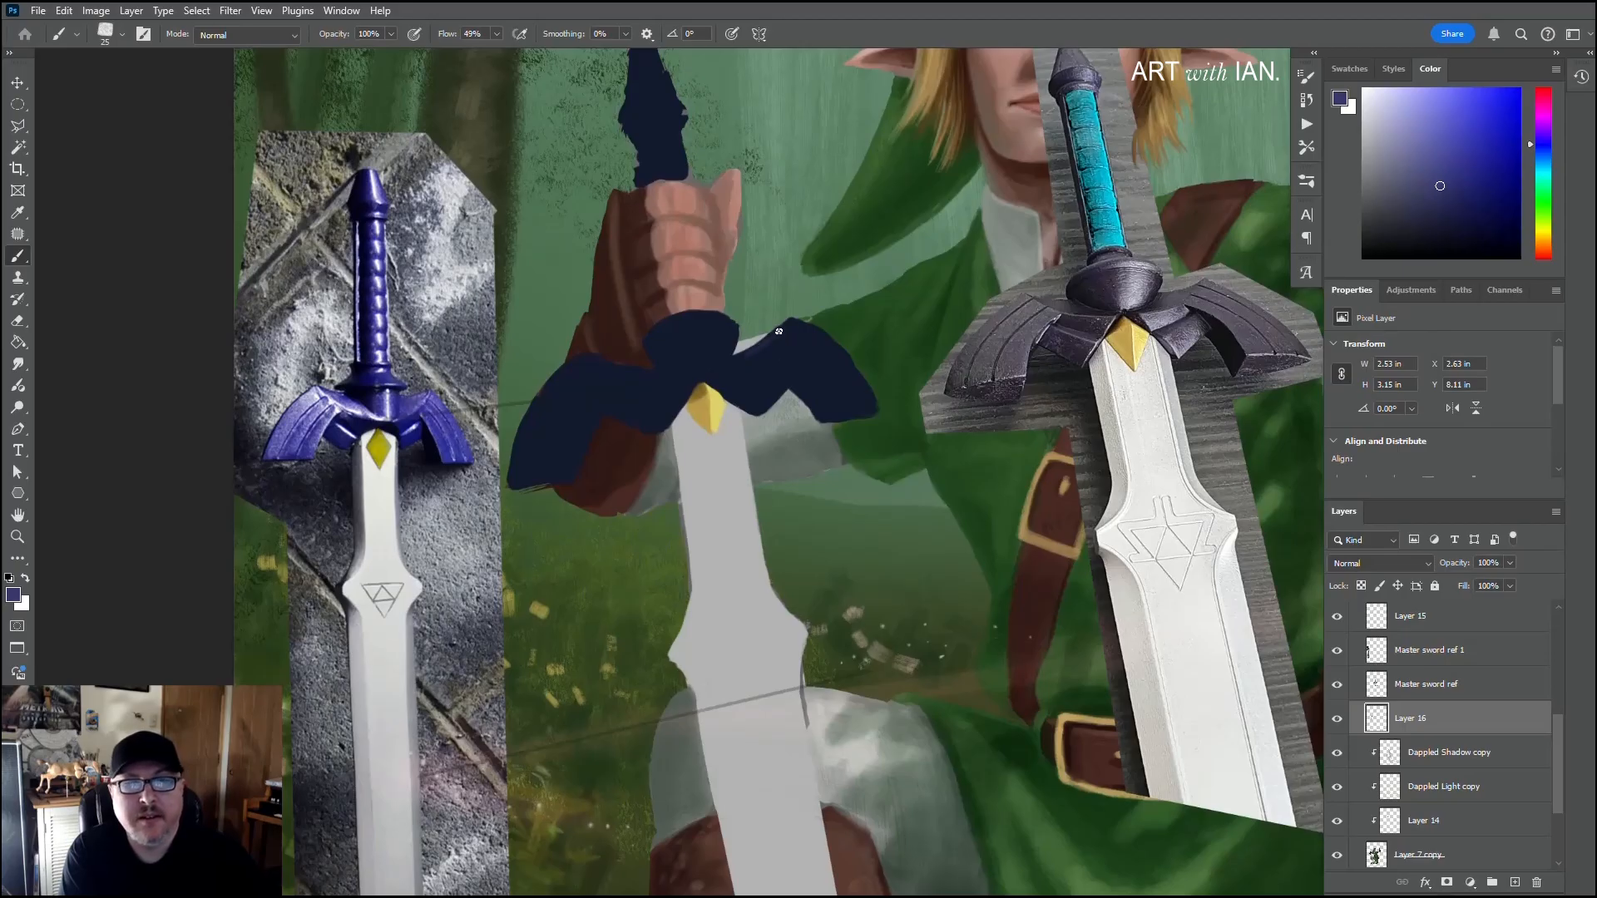
Step: Paint muted purple bands along the top edge and lower rim of the guard's right wing, tidying the underside in navy
mouse_move(736, 358)
mouse_down()
mouse_move(793, 337)
mouse_move(792, 322)
mouse_up()
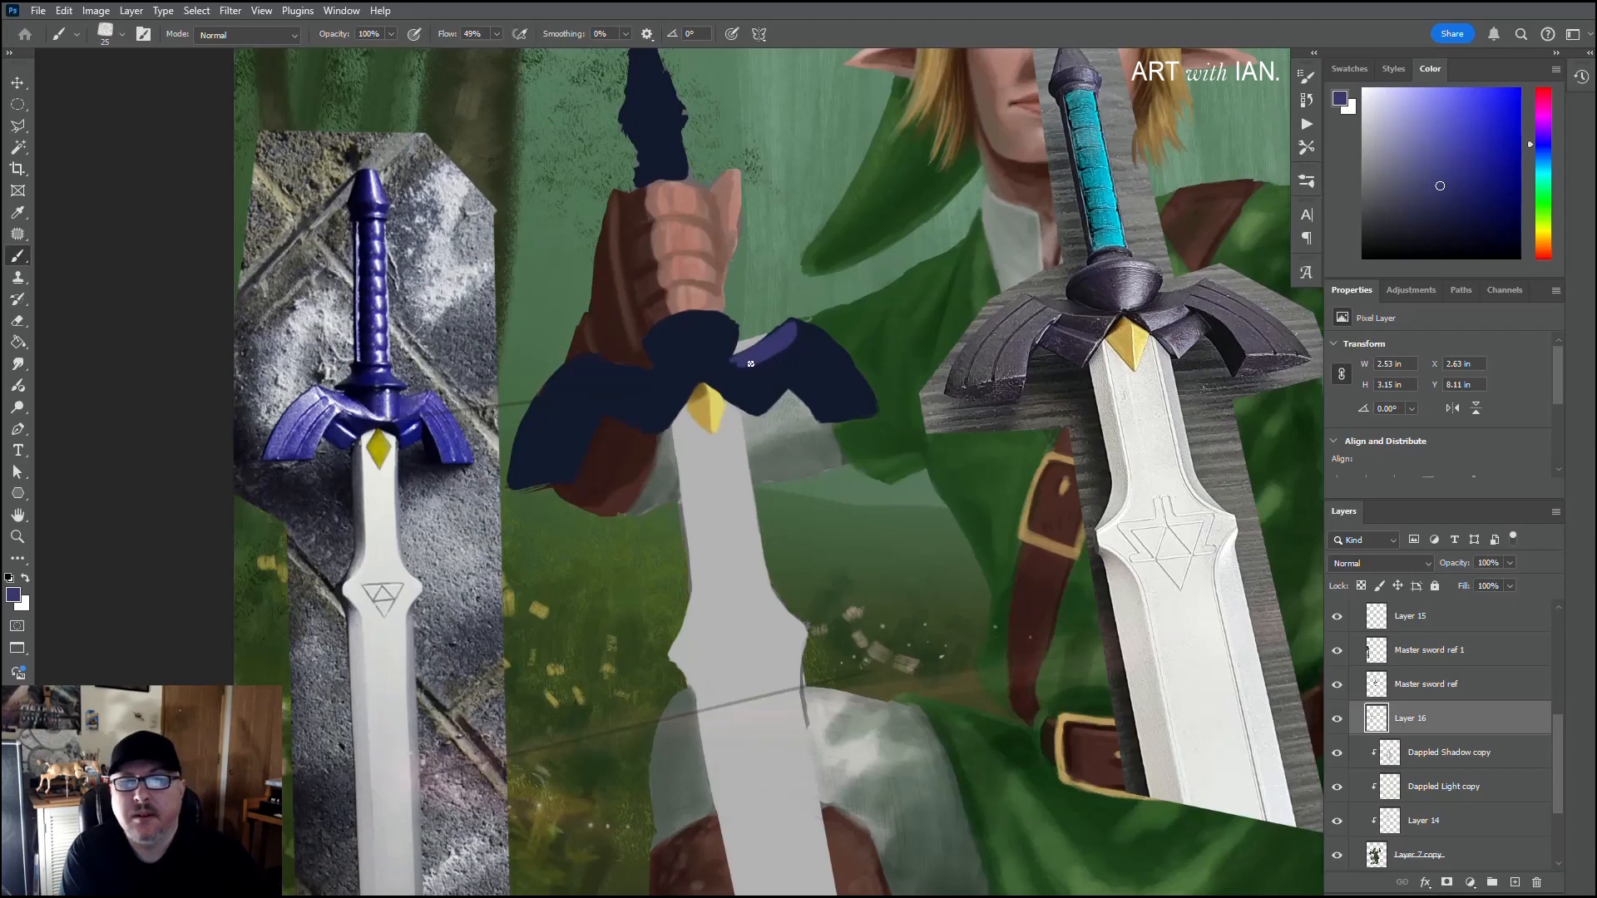
mouse_move(768, 388)
mouse_down()
mouse_move(746, 394)
mouse_move(793, 371)
mouse_up()
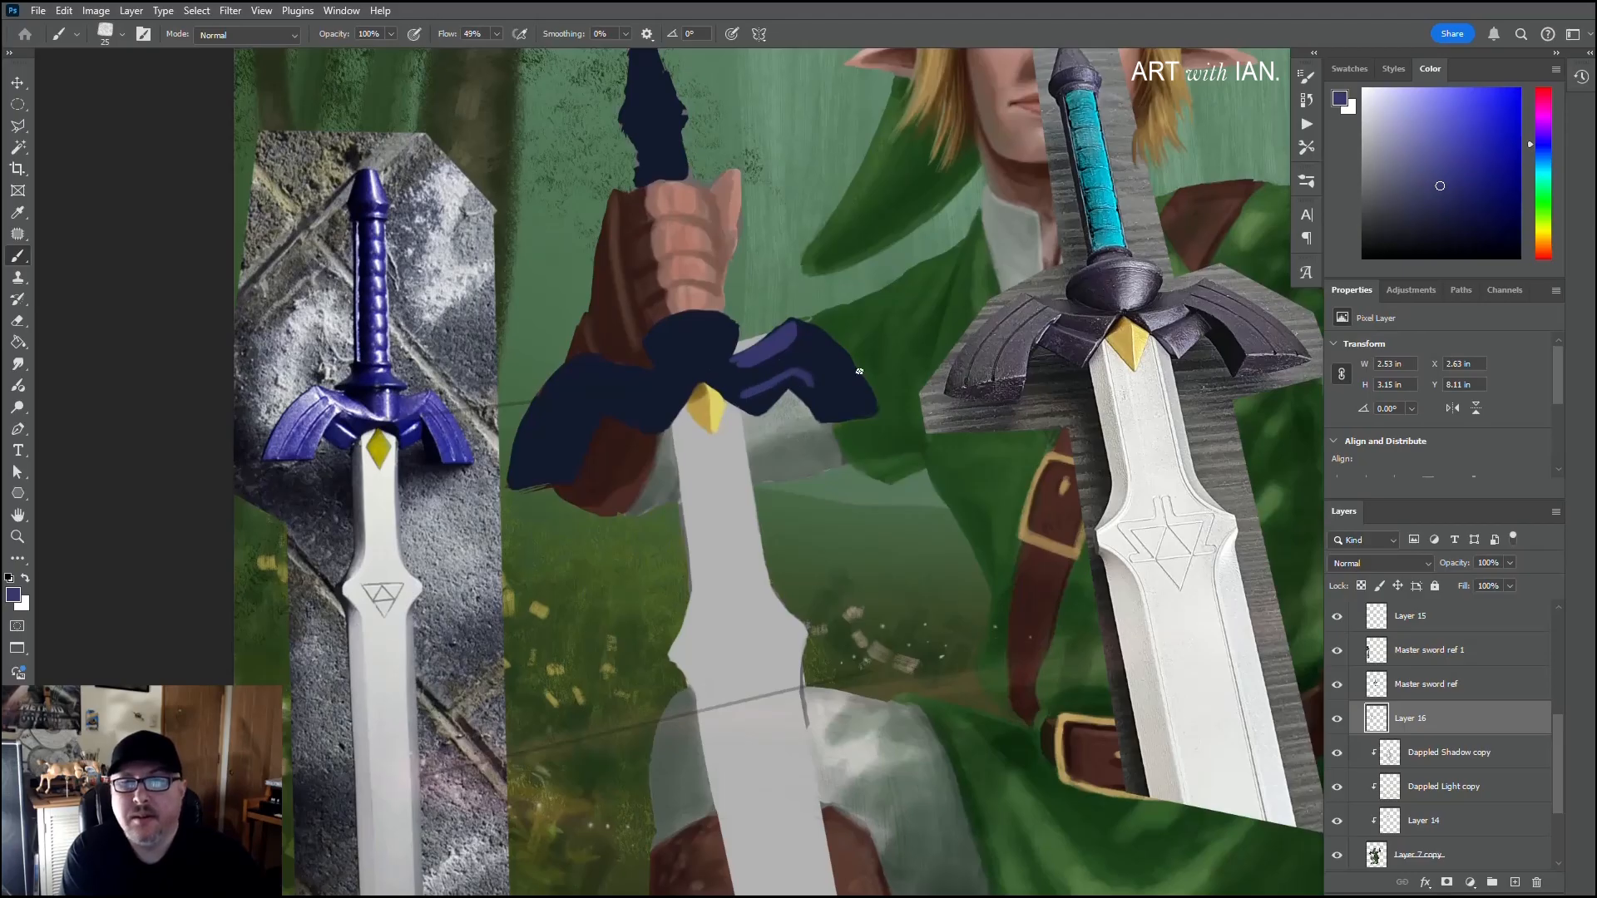
drag(804, 382, 824, 406)
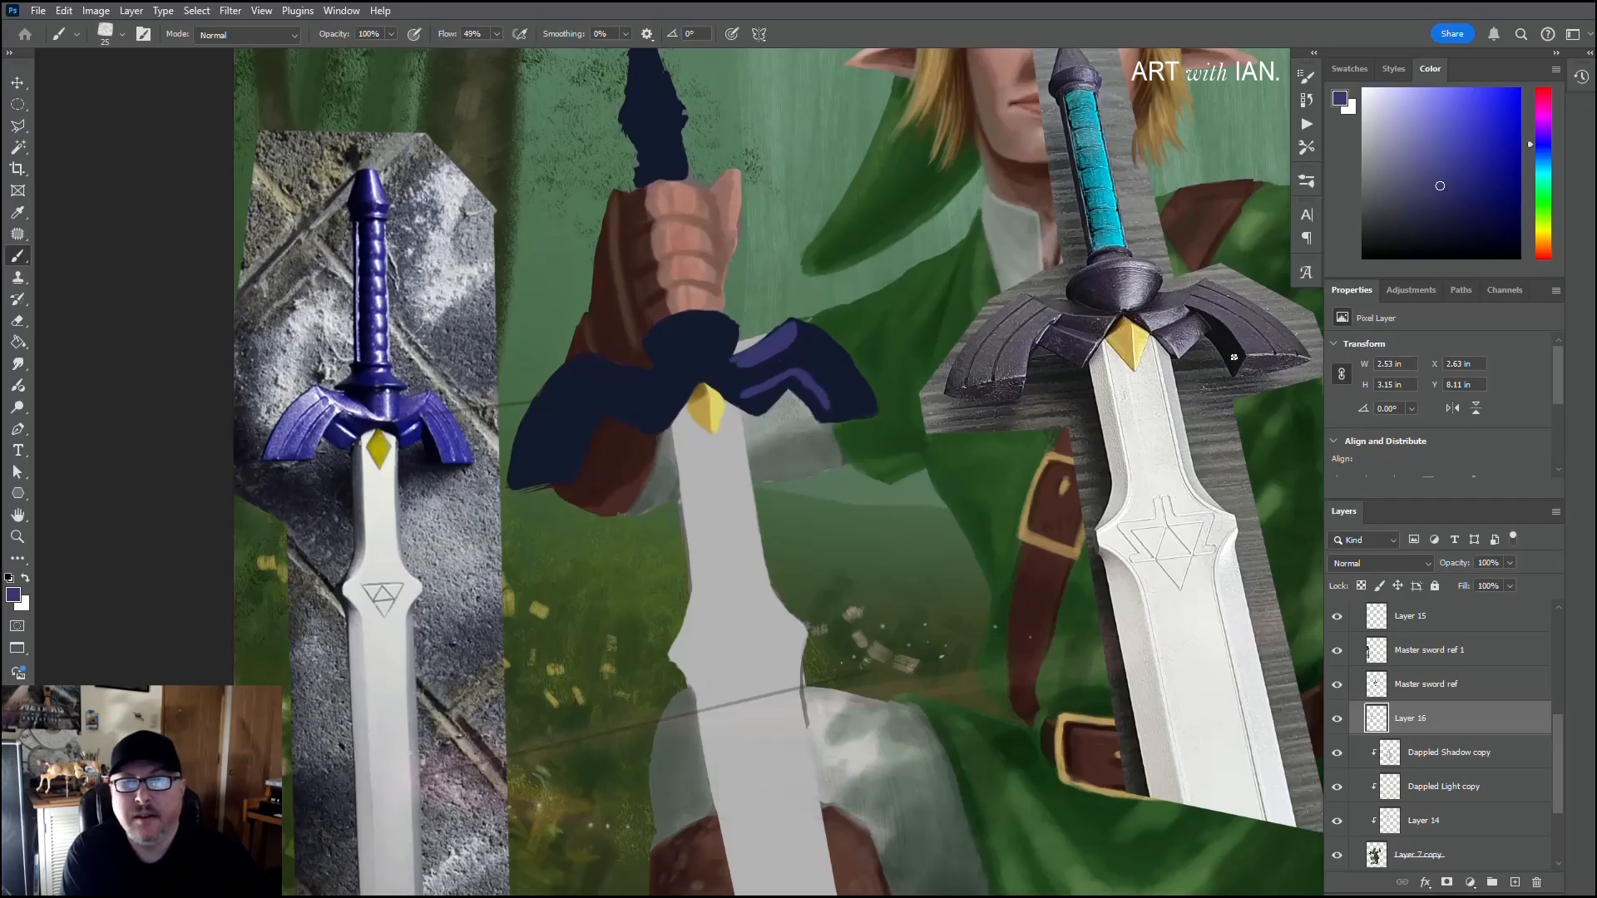
alt+click(812, 383)
drag(791, 390, 813, 419)
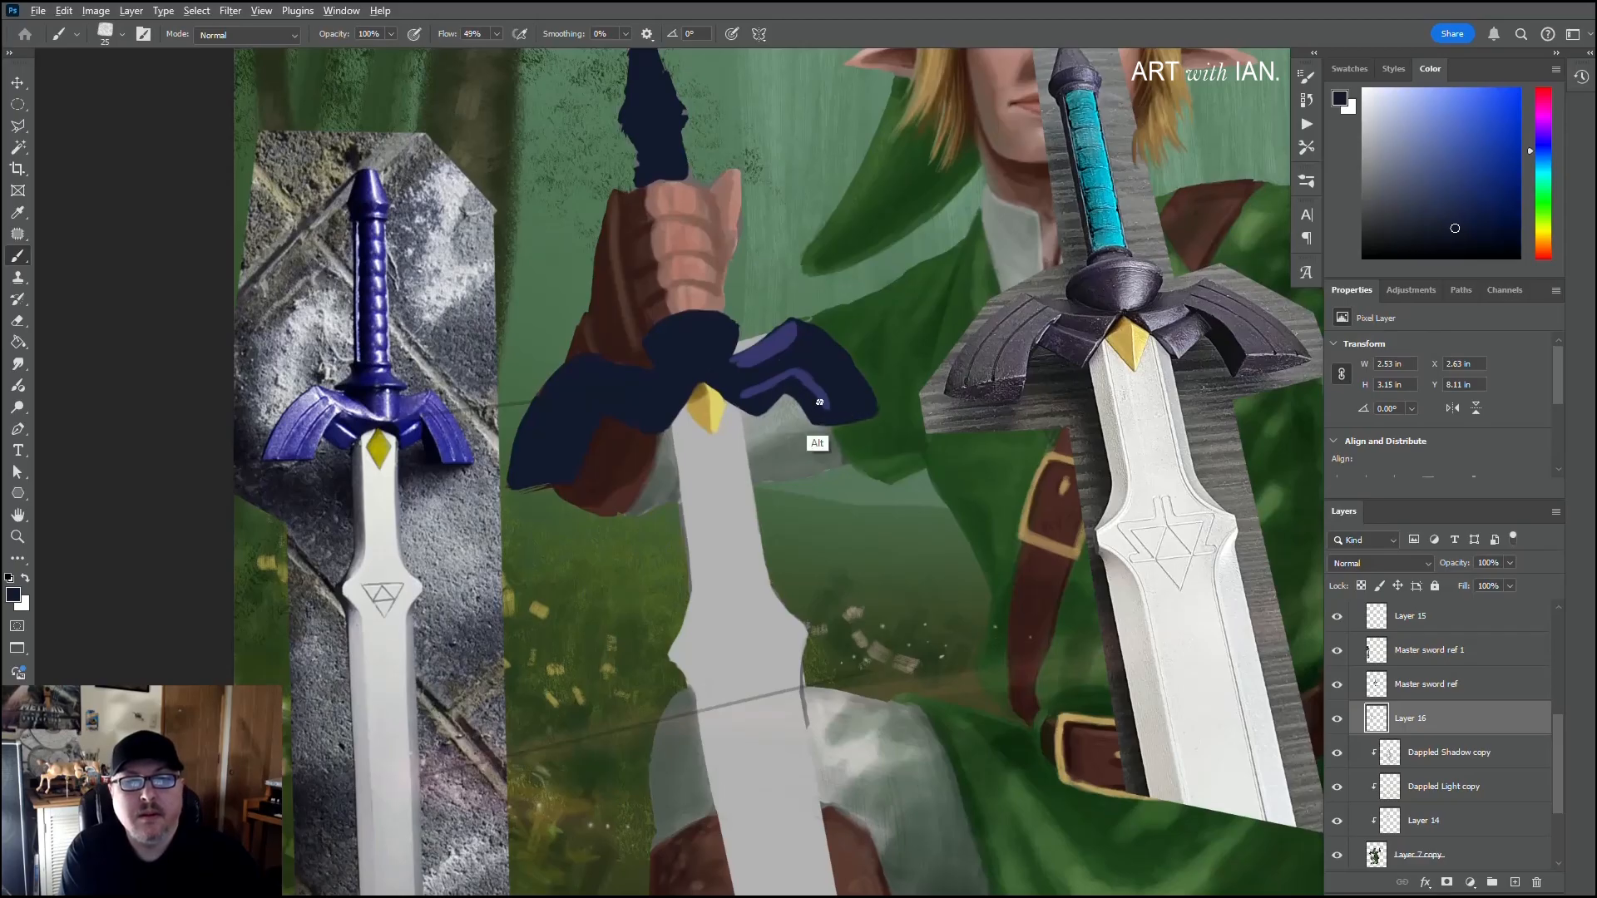
alt+click(816, 391)
drag(816, 391, 863, 406)
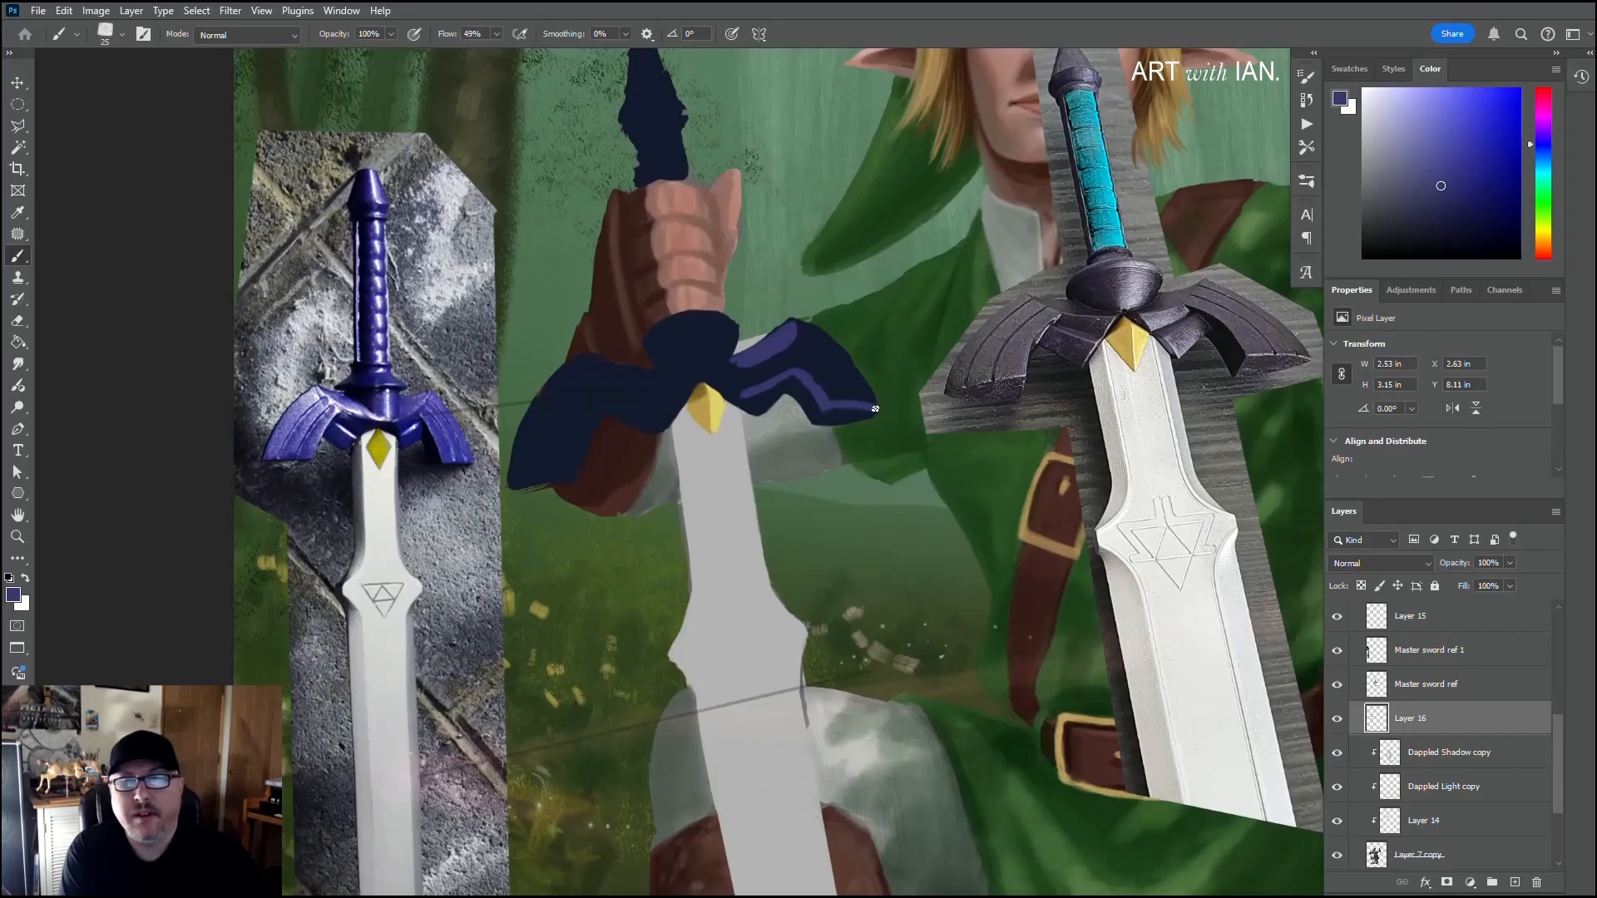
Step: Extend the right wing's tip and paint its outer edge in purple, alternating with navy for the dark edges
scroll(944, 365, right, 2)
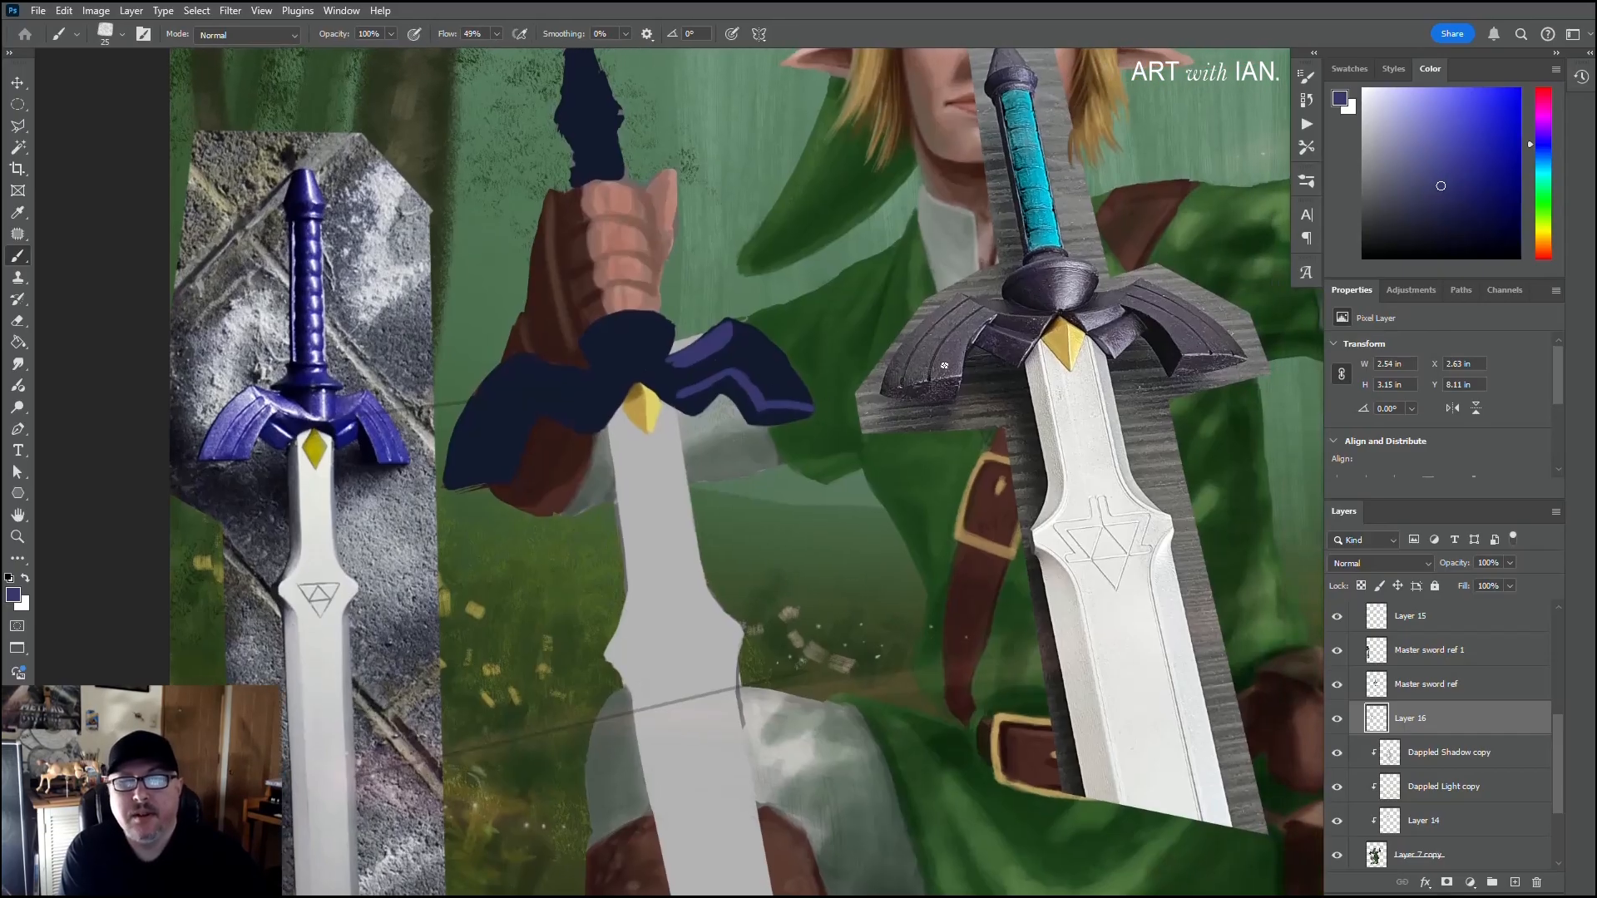
alt+click(804, 413)
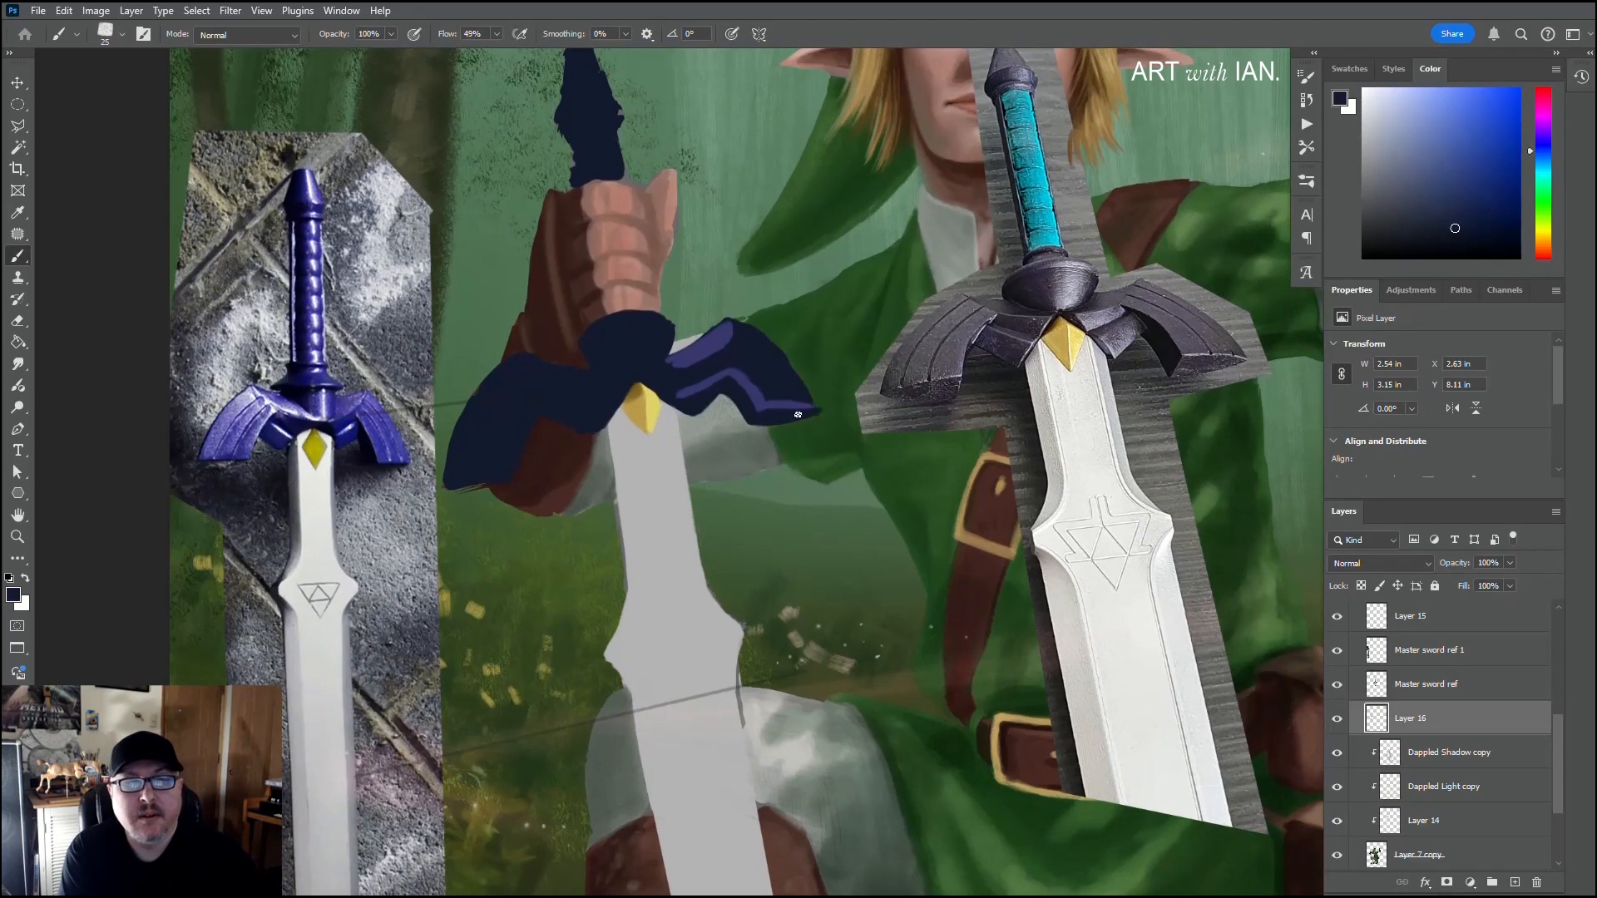
alt+click(807, 407)
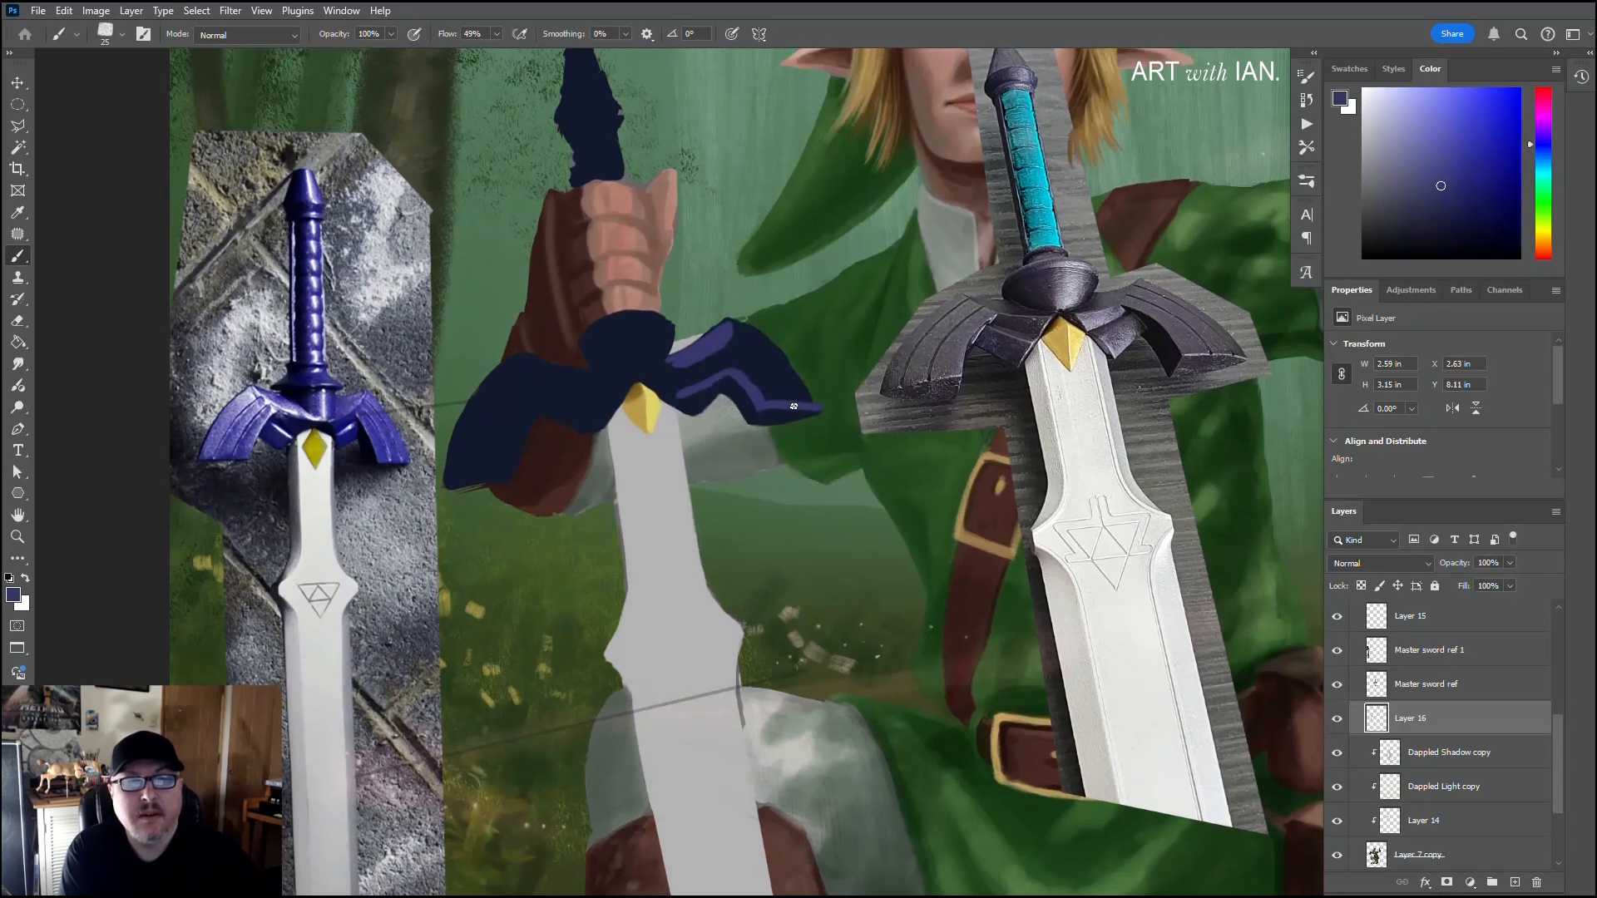
mouse_move(815, 406)
mouse_down()
mouse_move(785, 371)
mouse_move(767, 390)
mouse_move(817, 401)
mouse_move(747, 333)
mouse_up()
mouse_move(815, 394)
mouse_down()
mouse_move(821, 407)
mouse_move(792, 413)
mouse_up()
alt+click(783, 414)
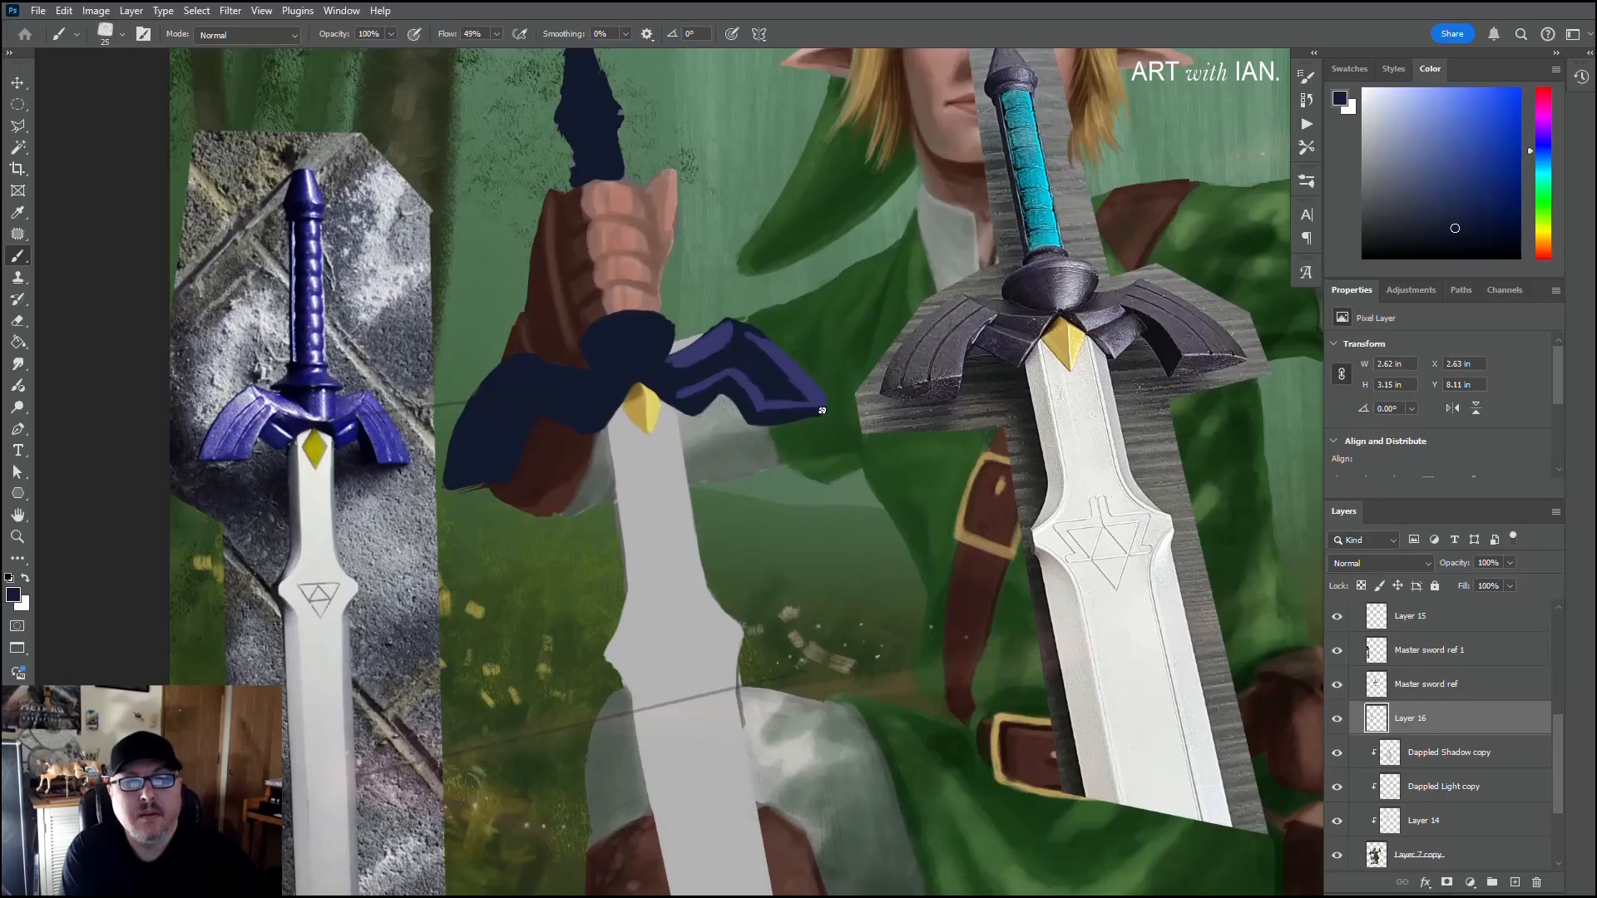
Step: Fill the face of the guard's right wing with the sampled purple from the tip to the central boss
alt+click(812, 402)
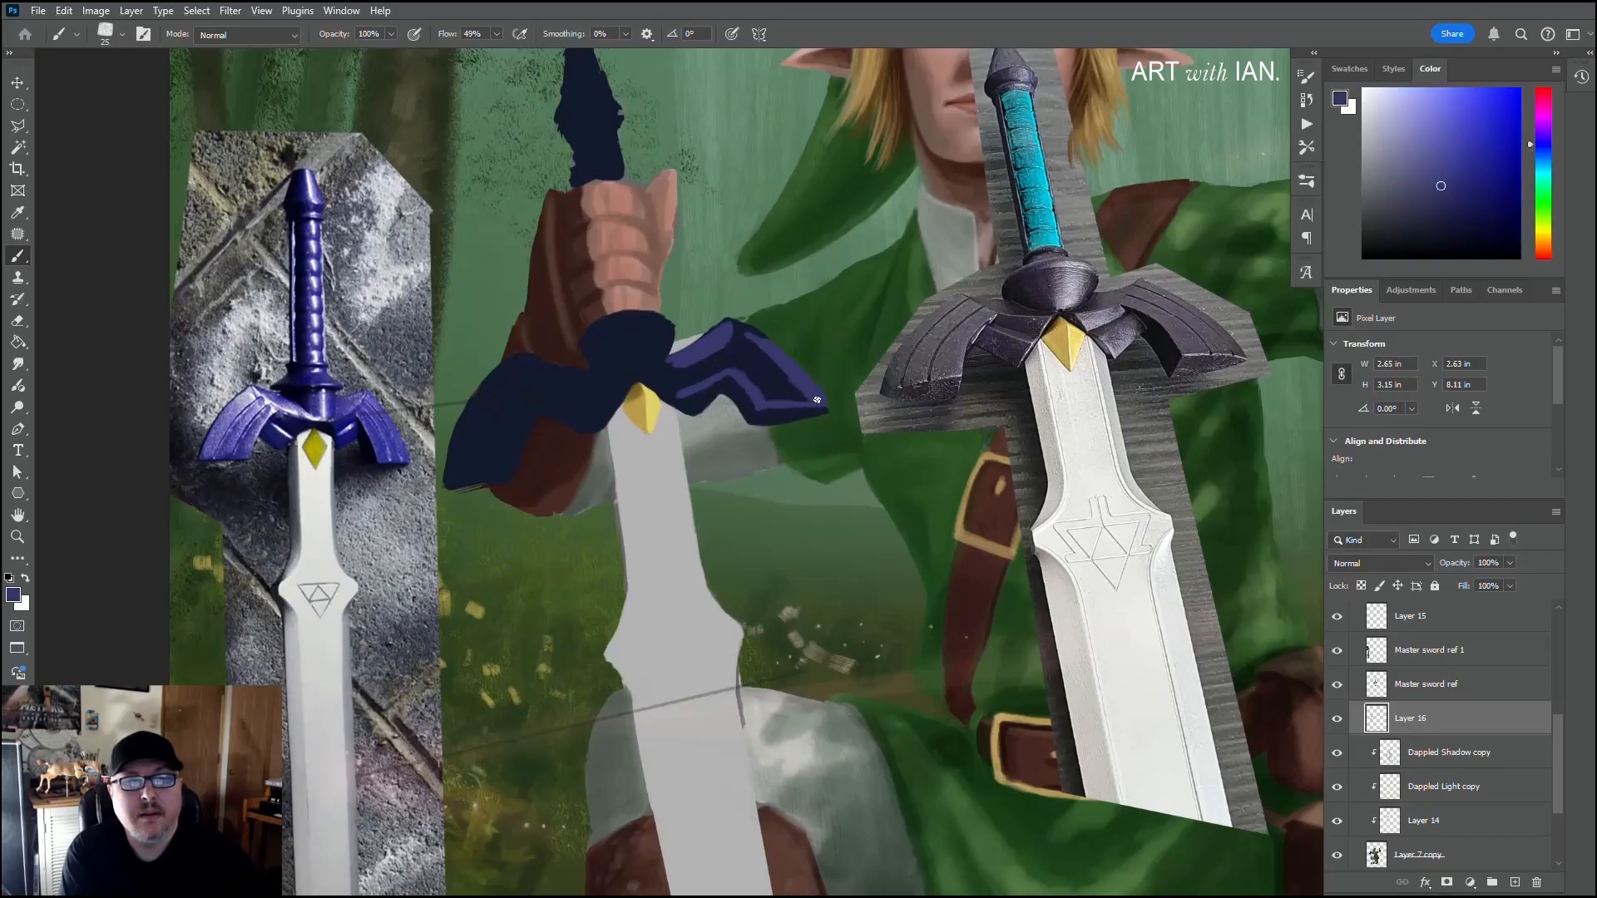
drag(817, 399, 828, 407)
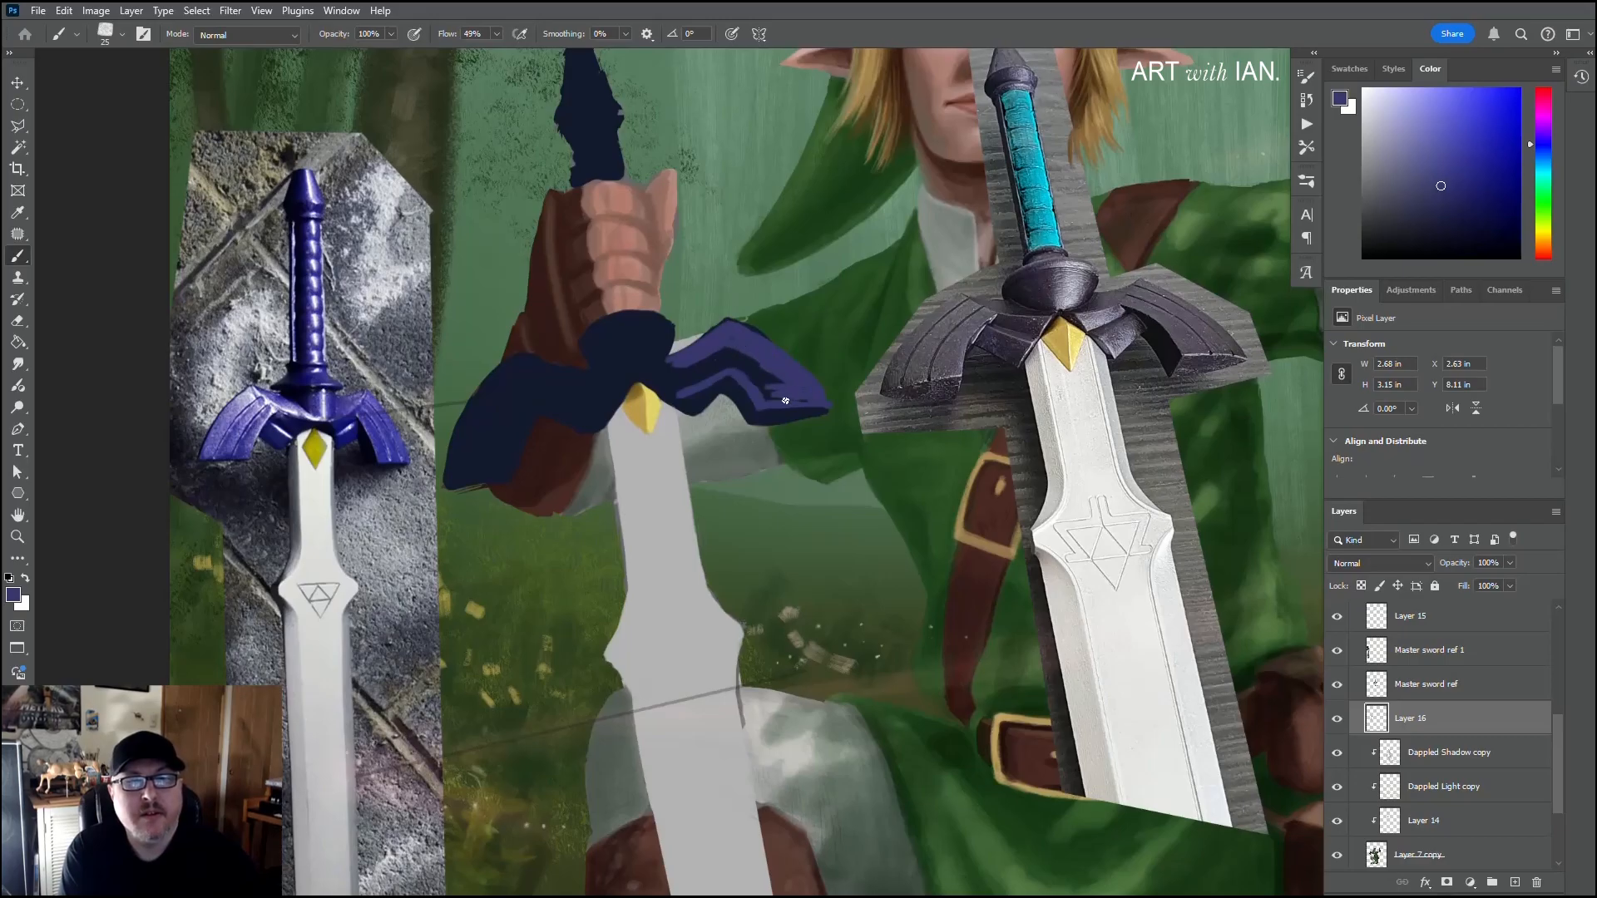
mouse_move(824, 397)
mouse_down()
mouse_move(769, 396)
mouse_move(726, 319)
mouse_up()
mouse_move(734, 364)
mouse_down()
mouse_move(673, 369)
mouse_move(686, 364)
mouse_up()
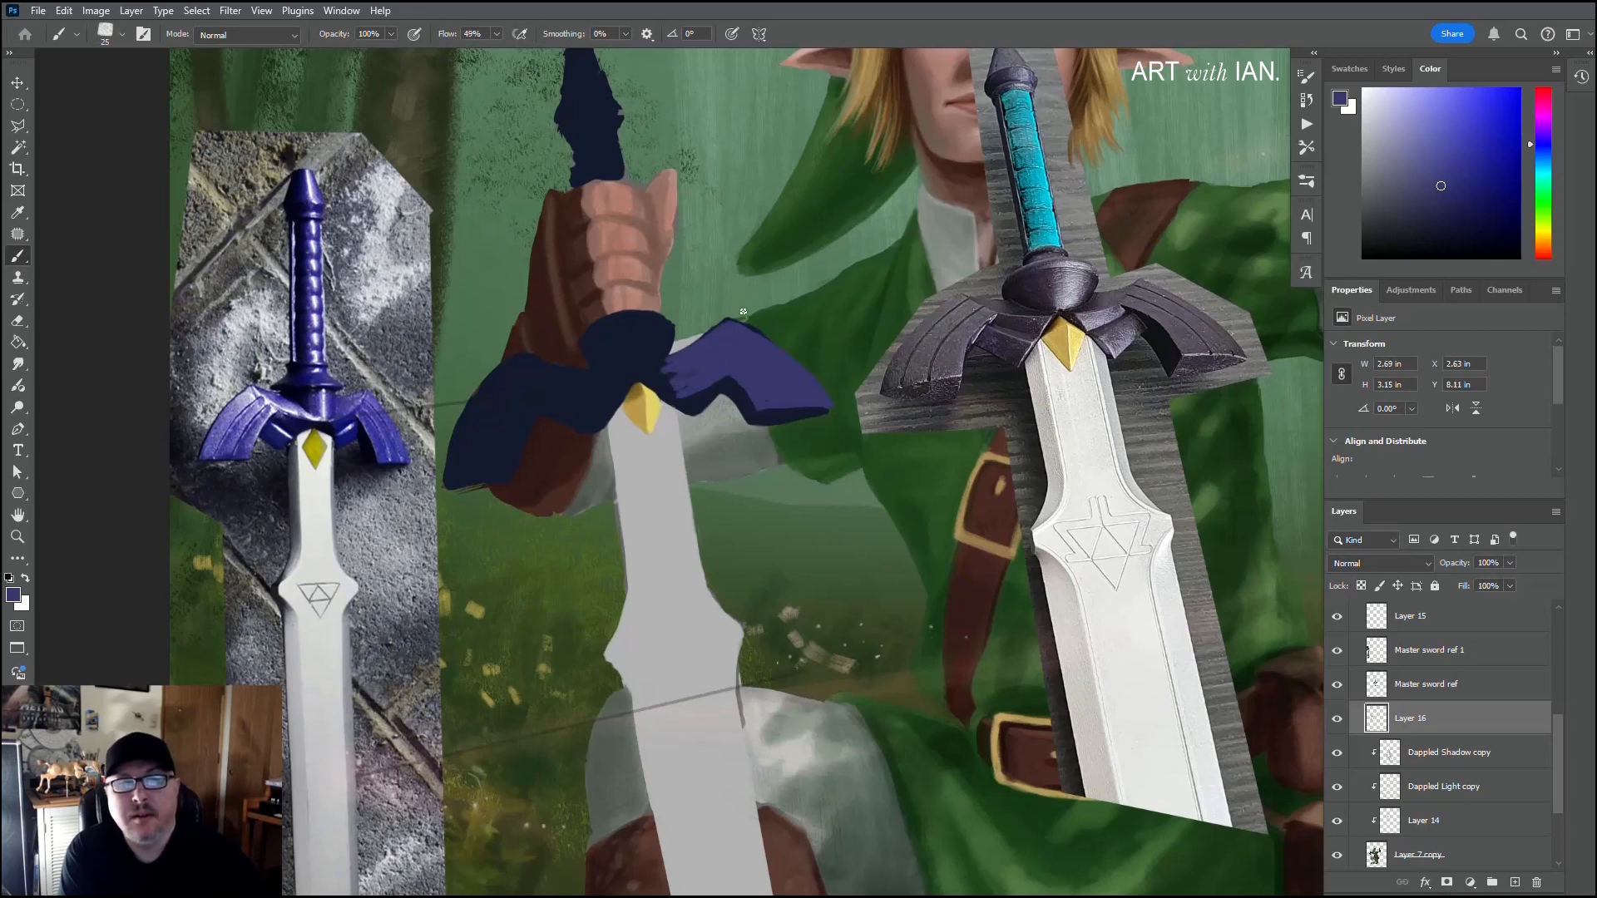
Step: Shade the right wing's underside and tip in sampled navy, and redefine the lower edge of its purple face
alt+click(713, 399)
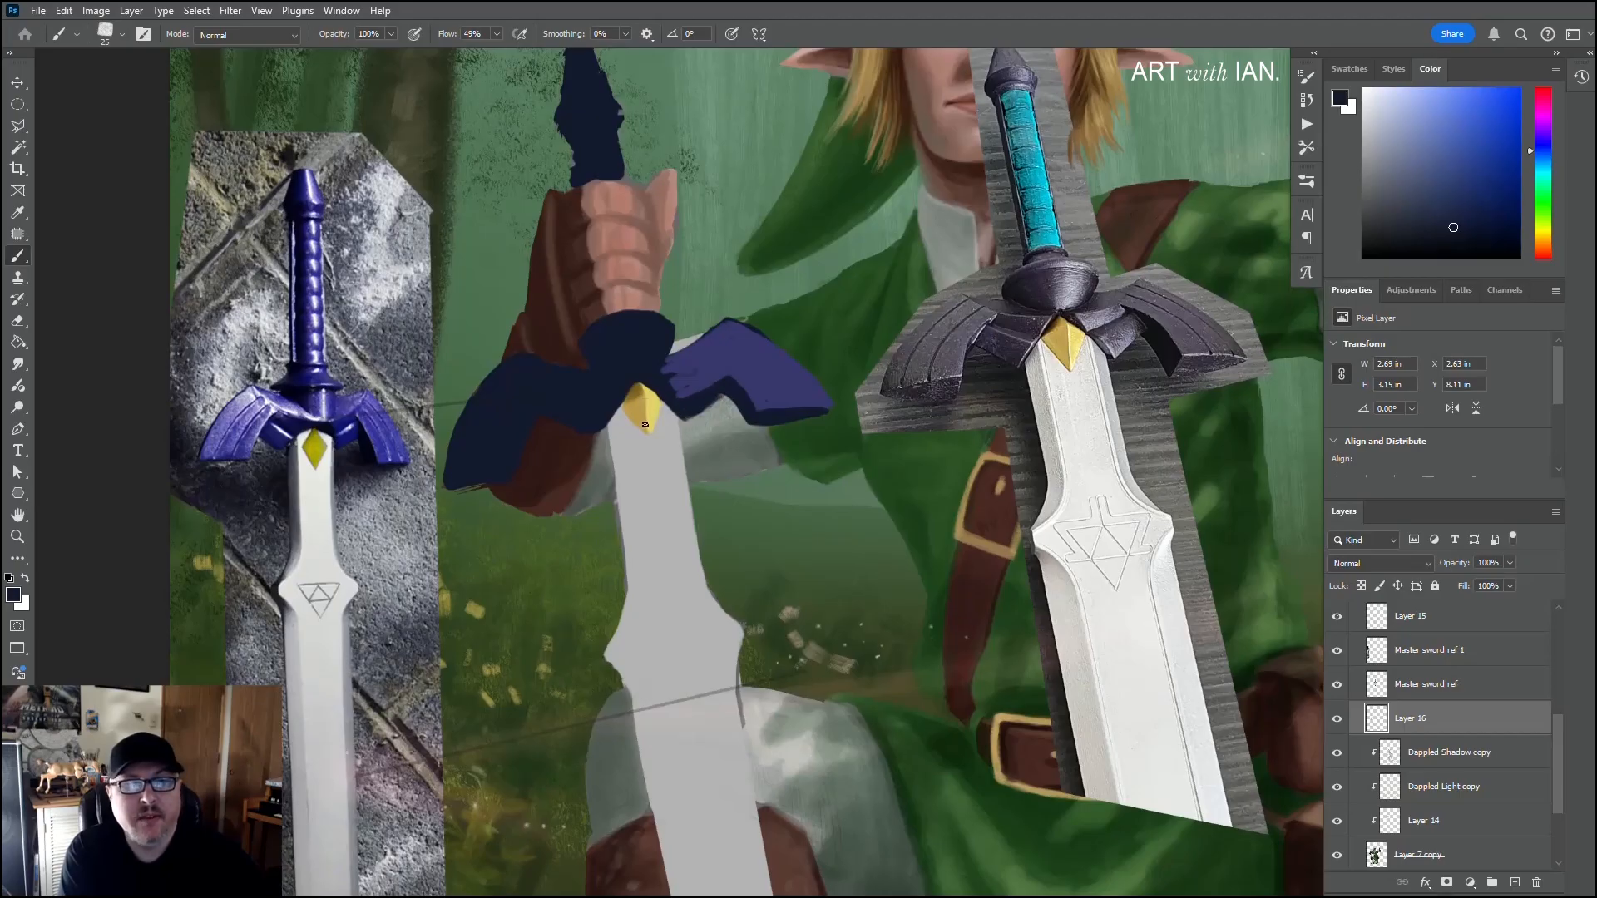
drag(688, 419, 722, 393)
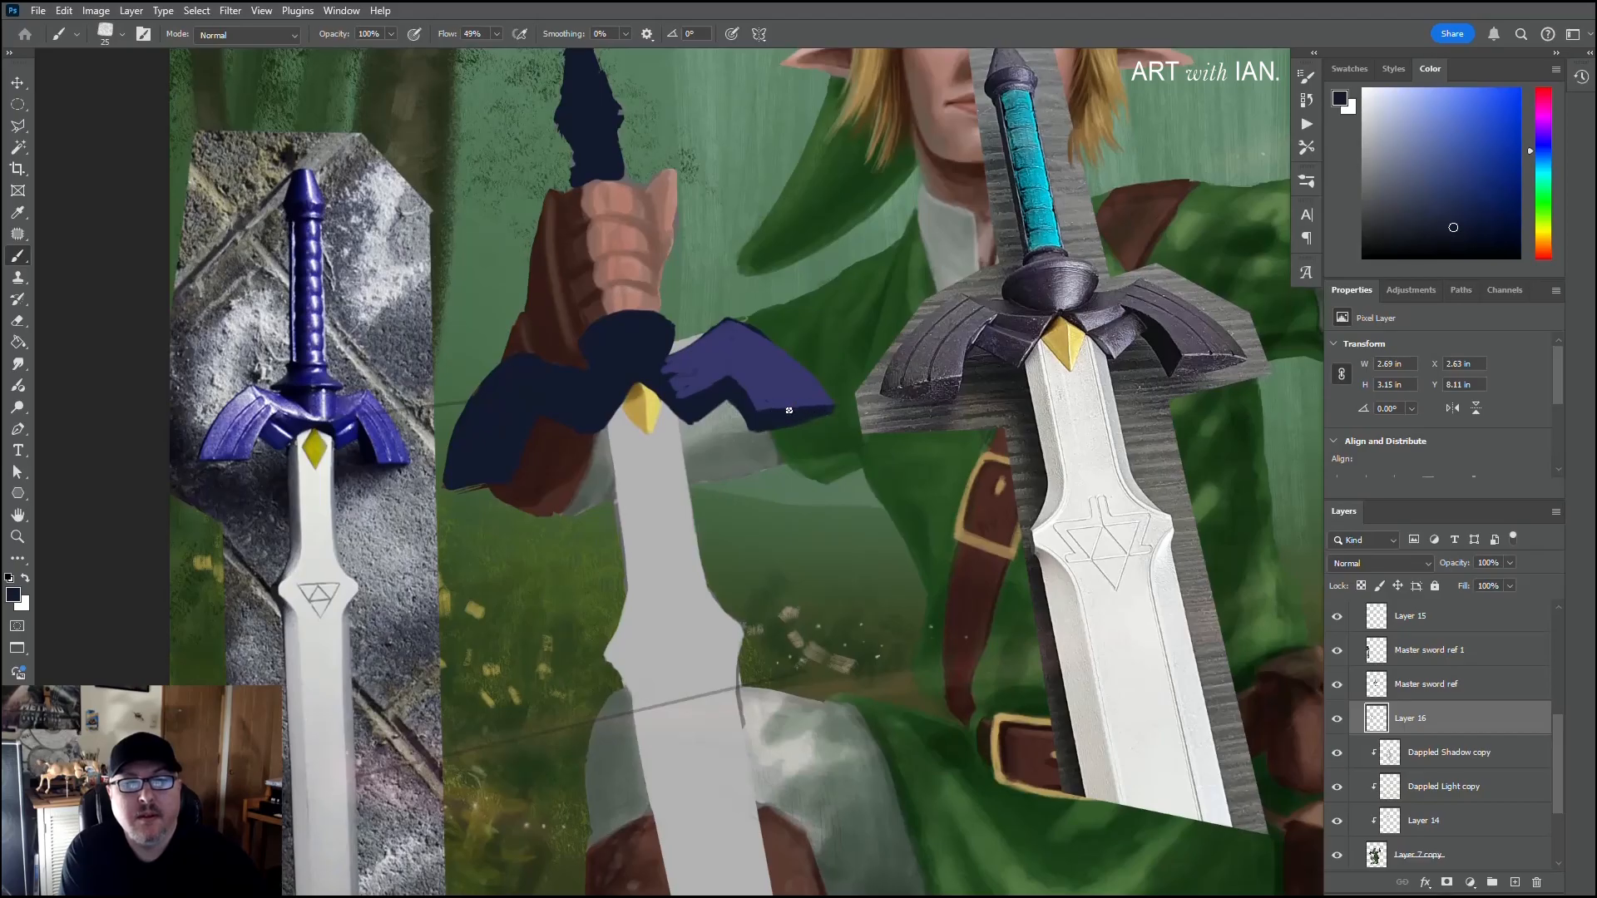
click(821, 407)
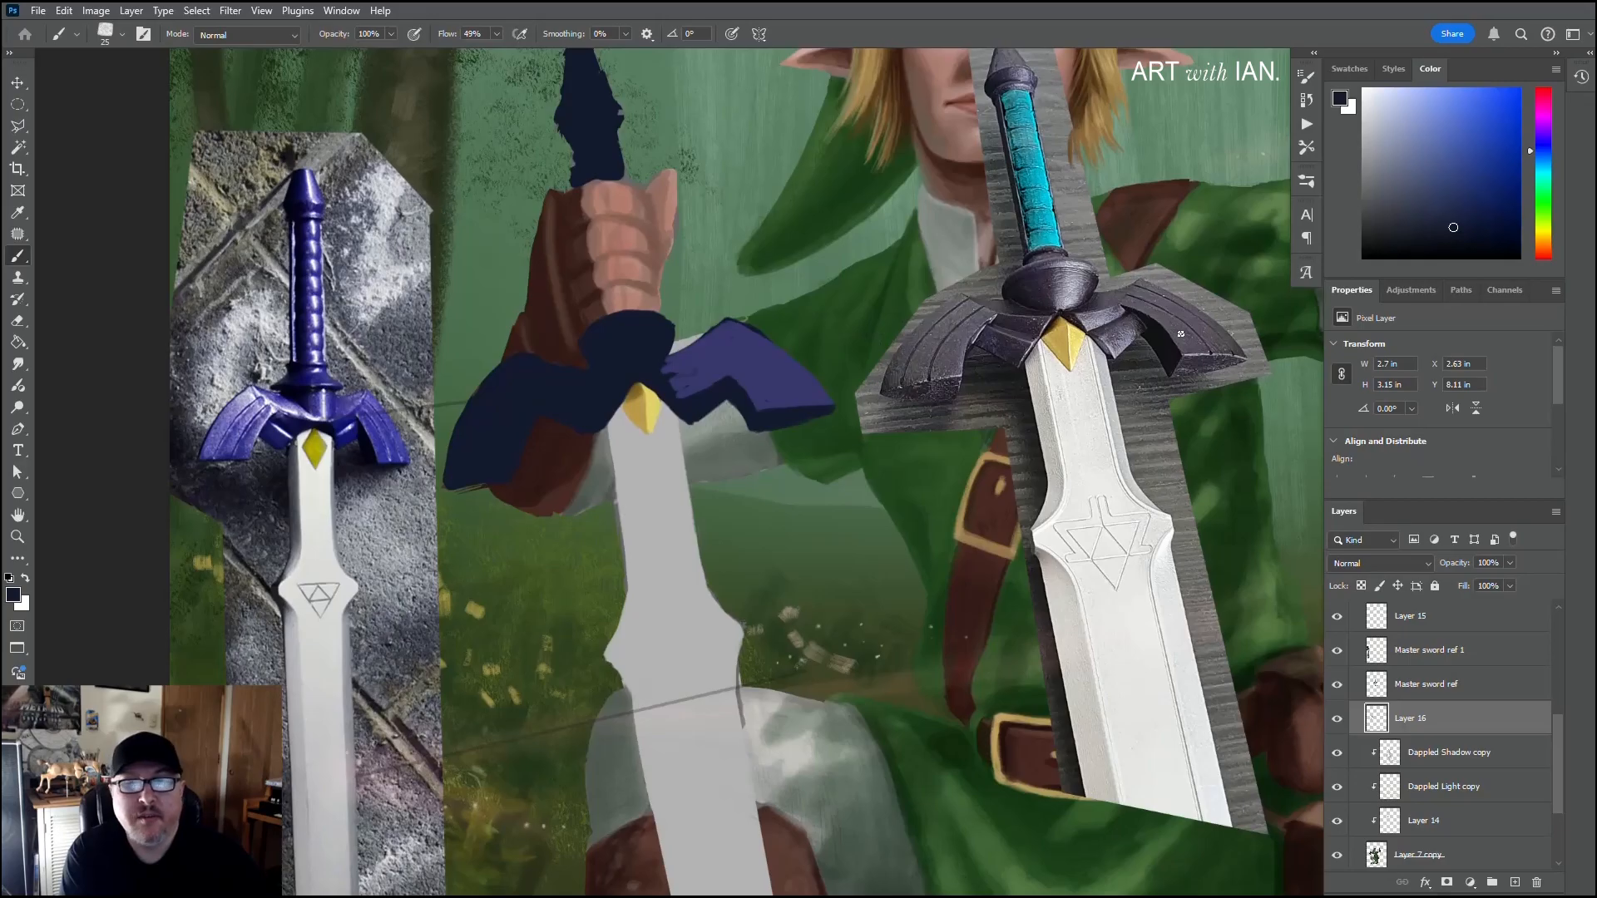
alt+click(763, 399)
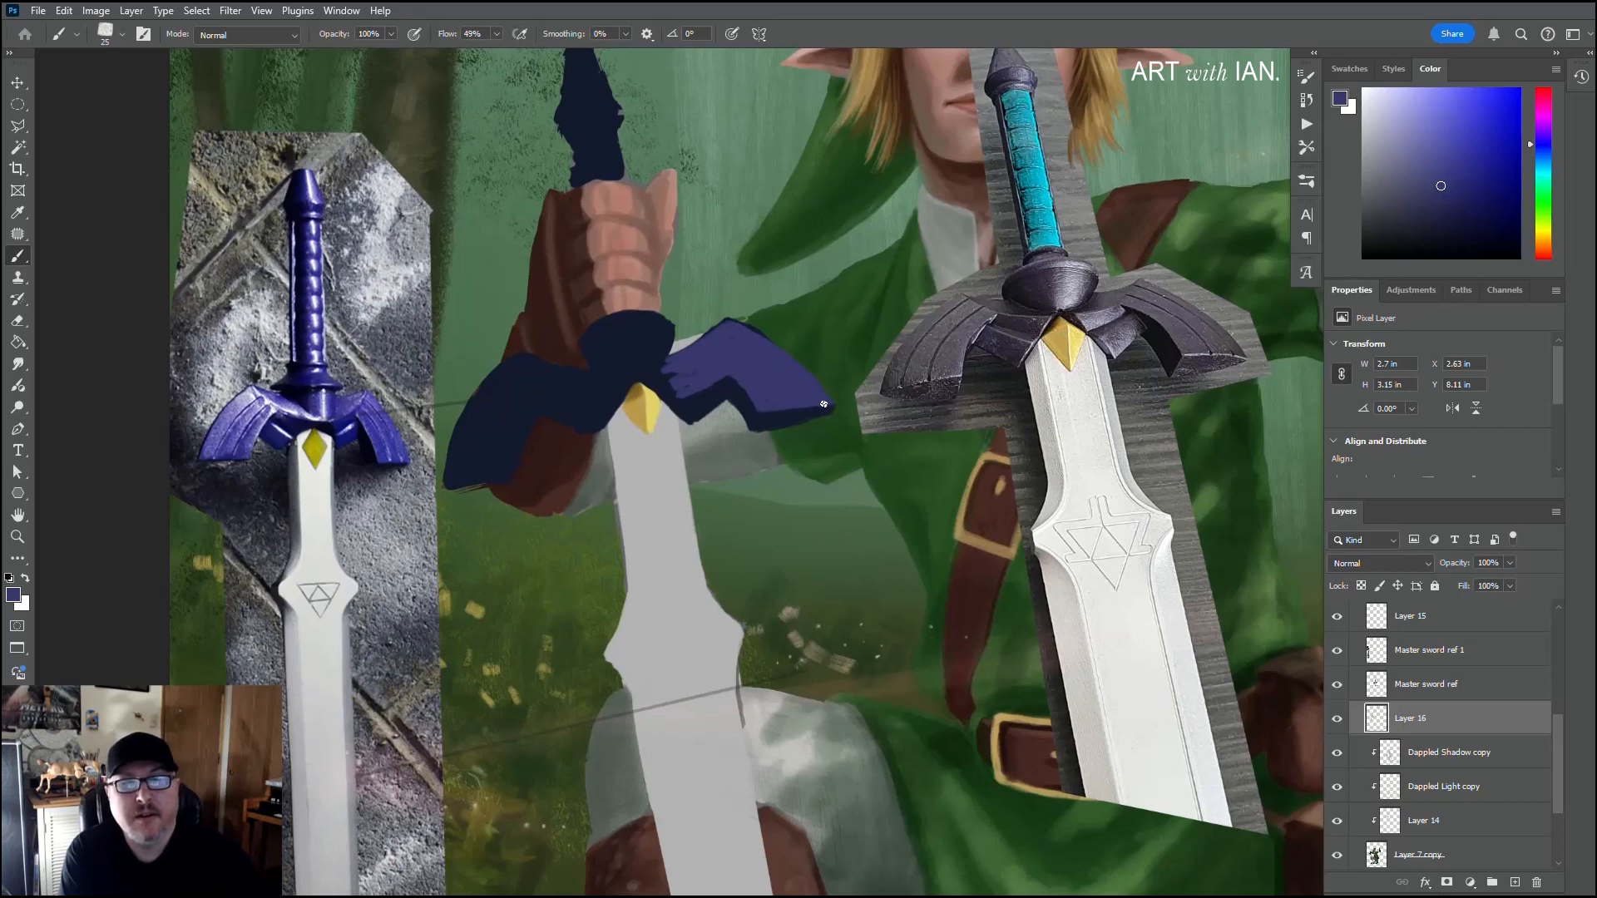
drag(823, 404, 779, 407)
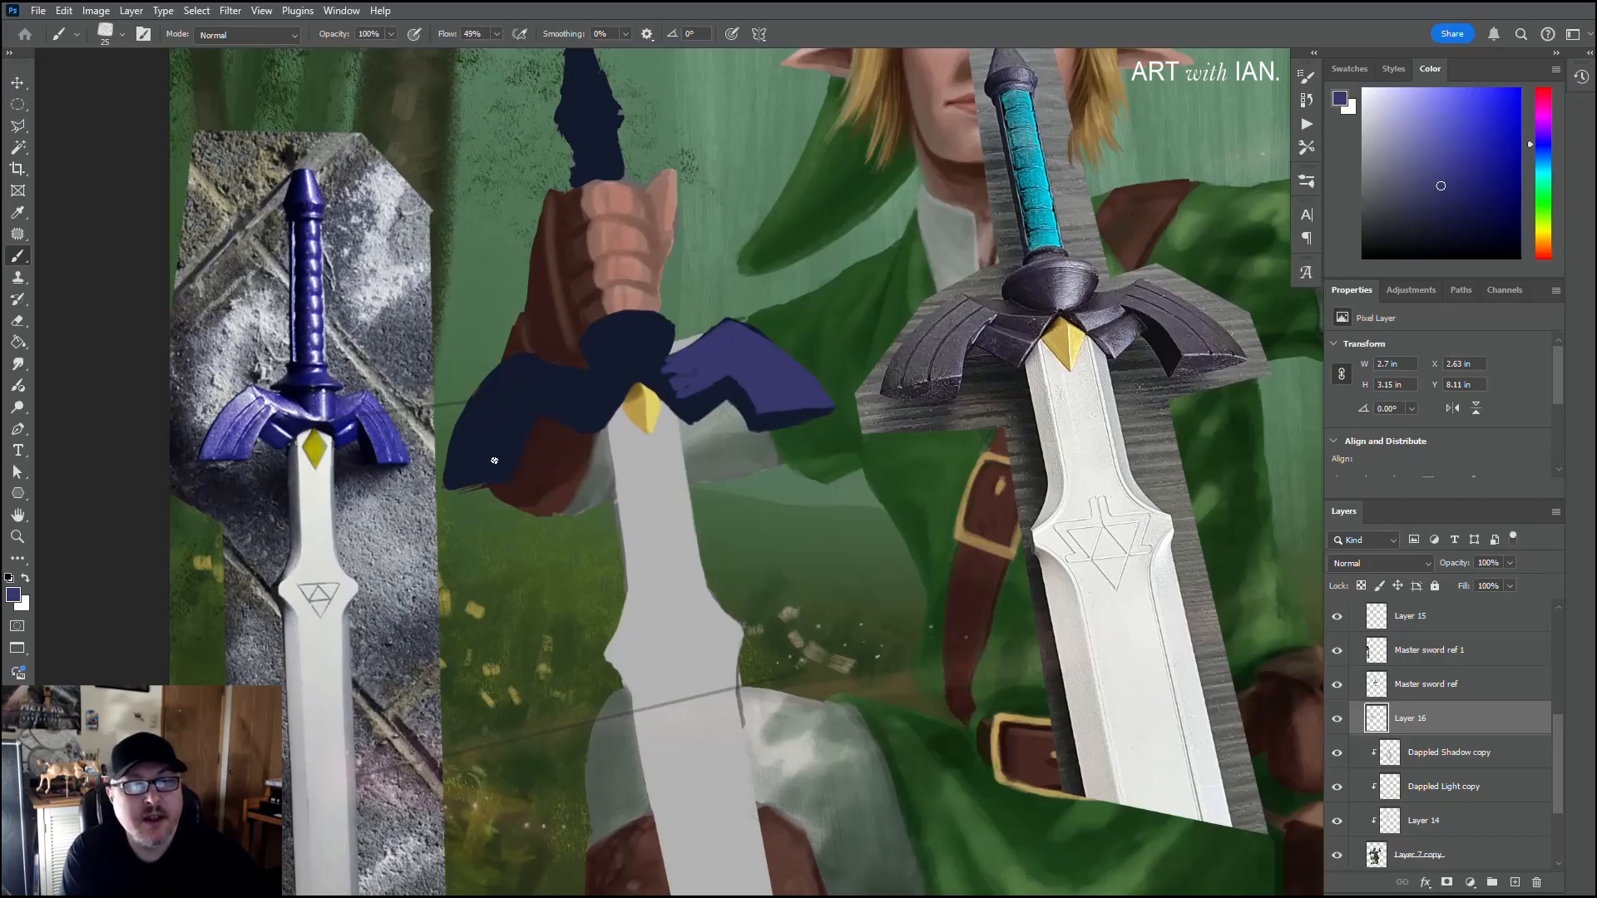
Step: Paint purple highlights along the bottom, outer and top edges of the guard's left wing and on the central boss
drag(507, 458, 471, 463)
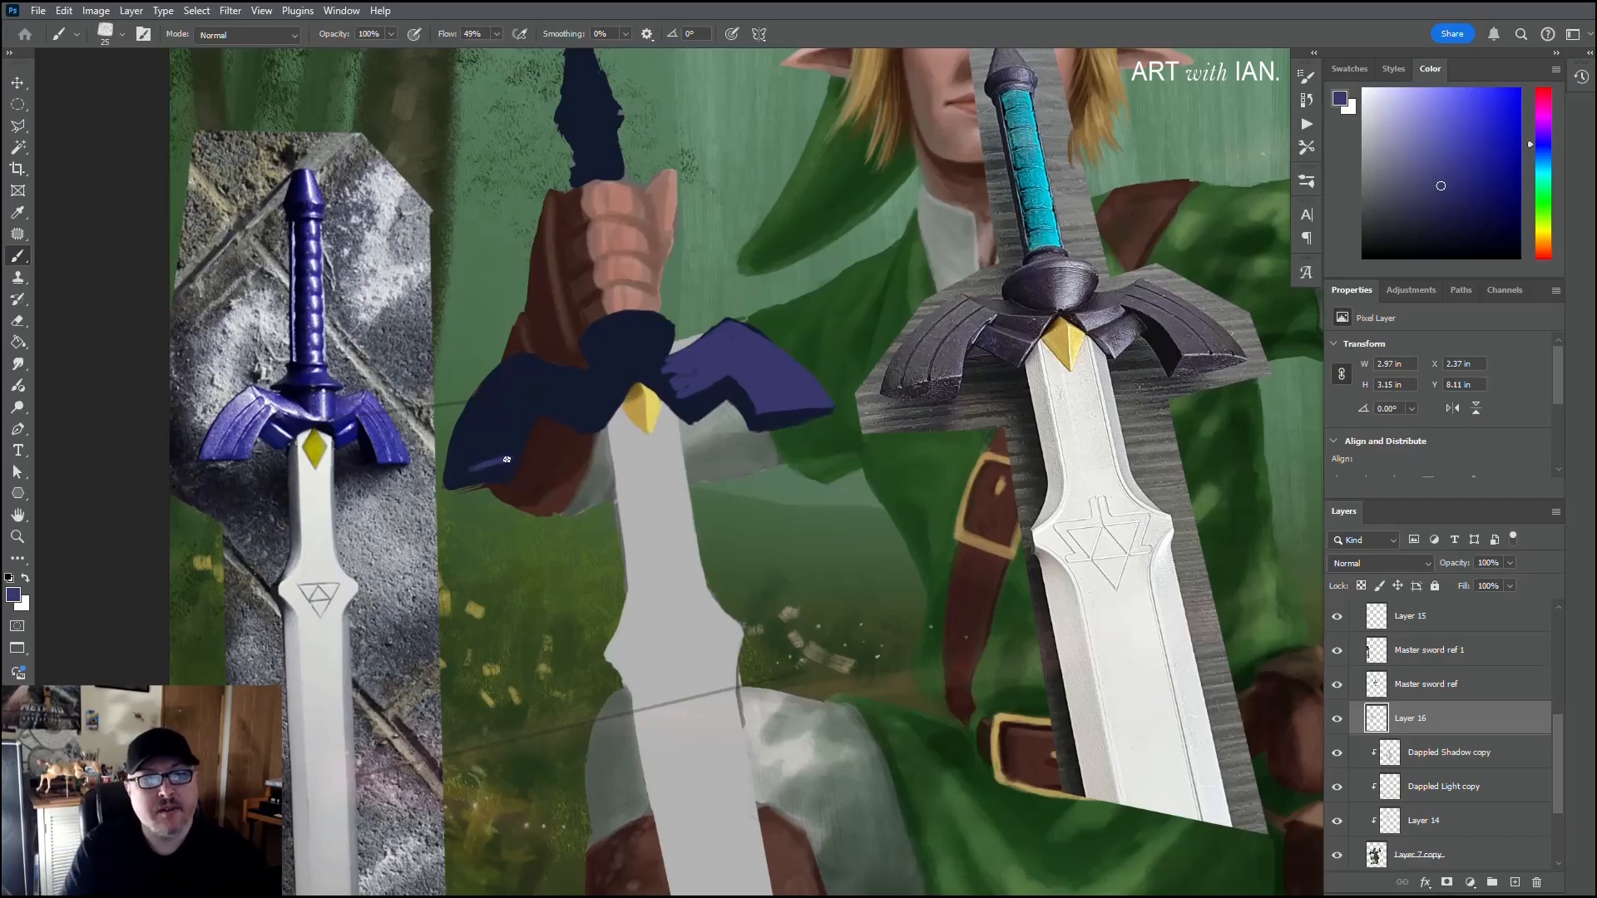
mouse_move(511, 461)
mouse_down()
mouse_move(451, 476)
mouse_move(509, 451)
mouse_up()
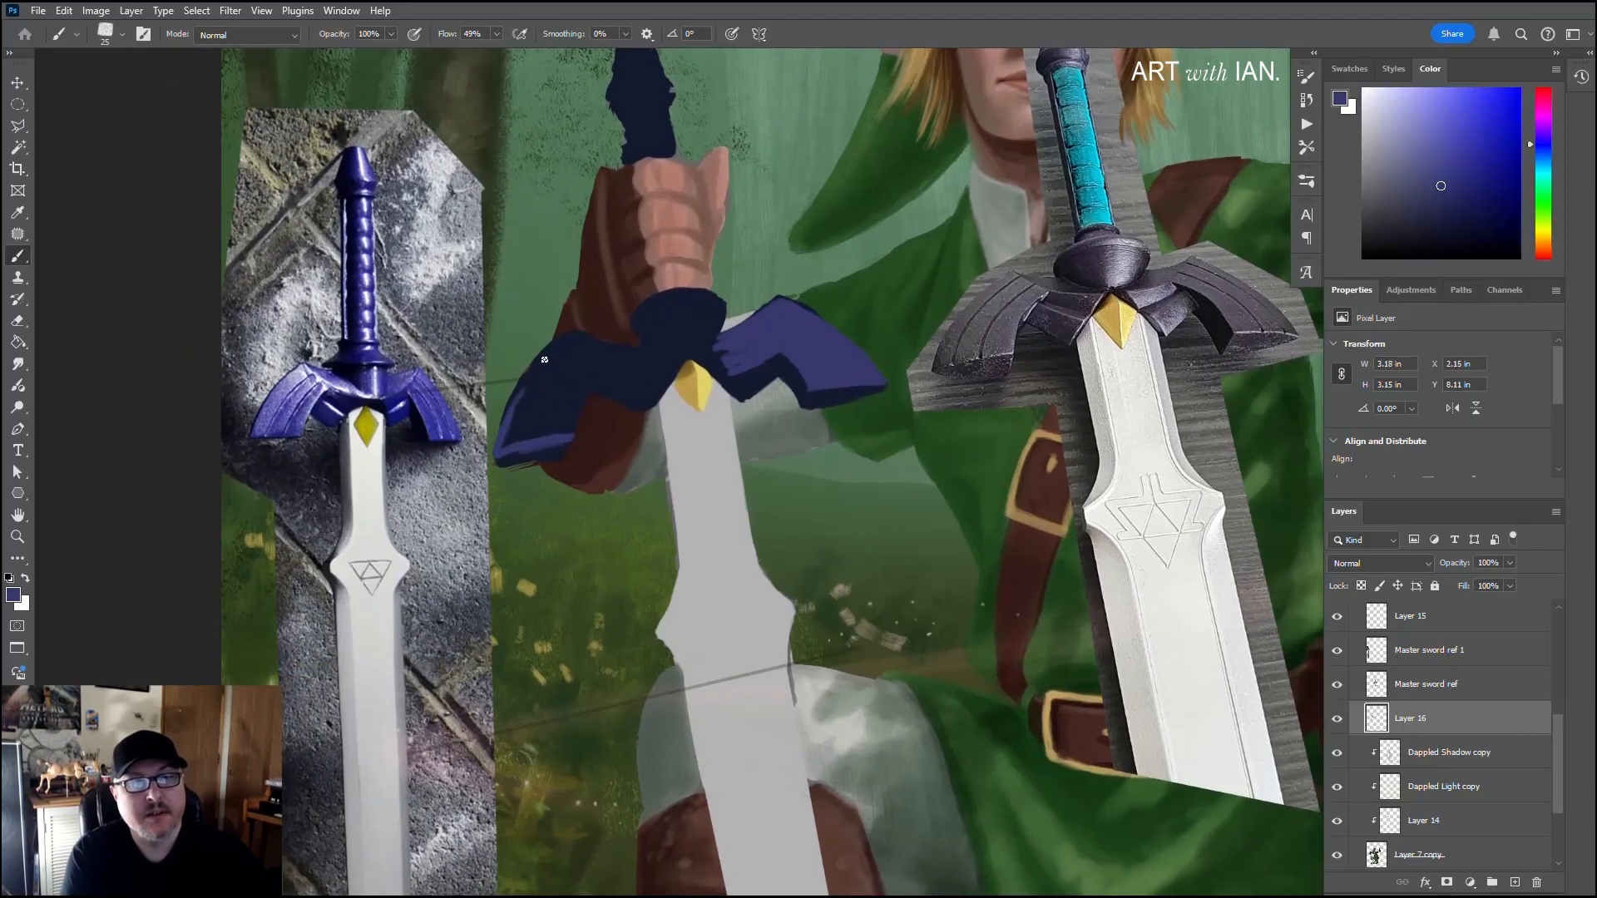
mouse_move(544, 359)
mouse_down()
mouse_move(509, 413)
mouse_move(574, 339)
mouse_up()
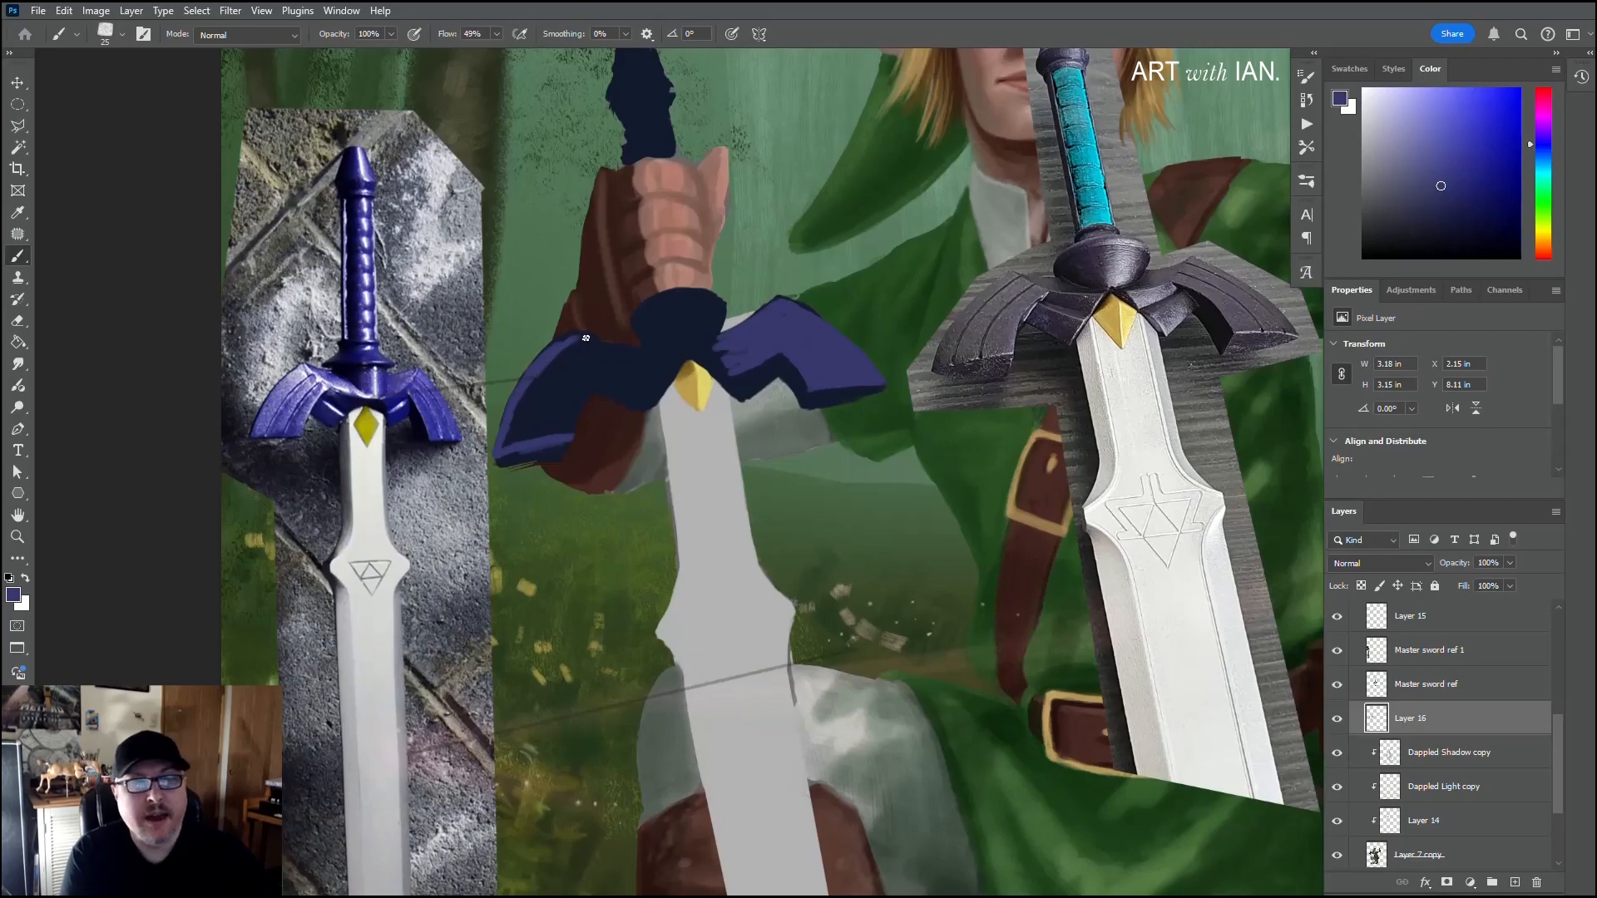
drag(581, 336, 637, 351)
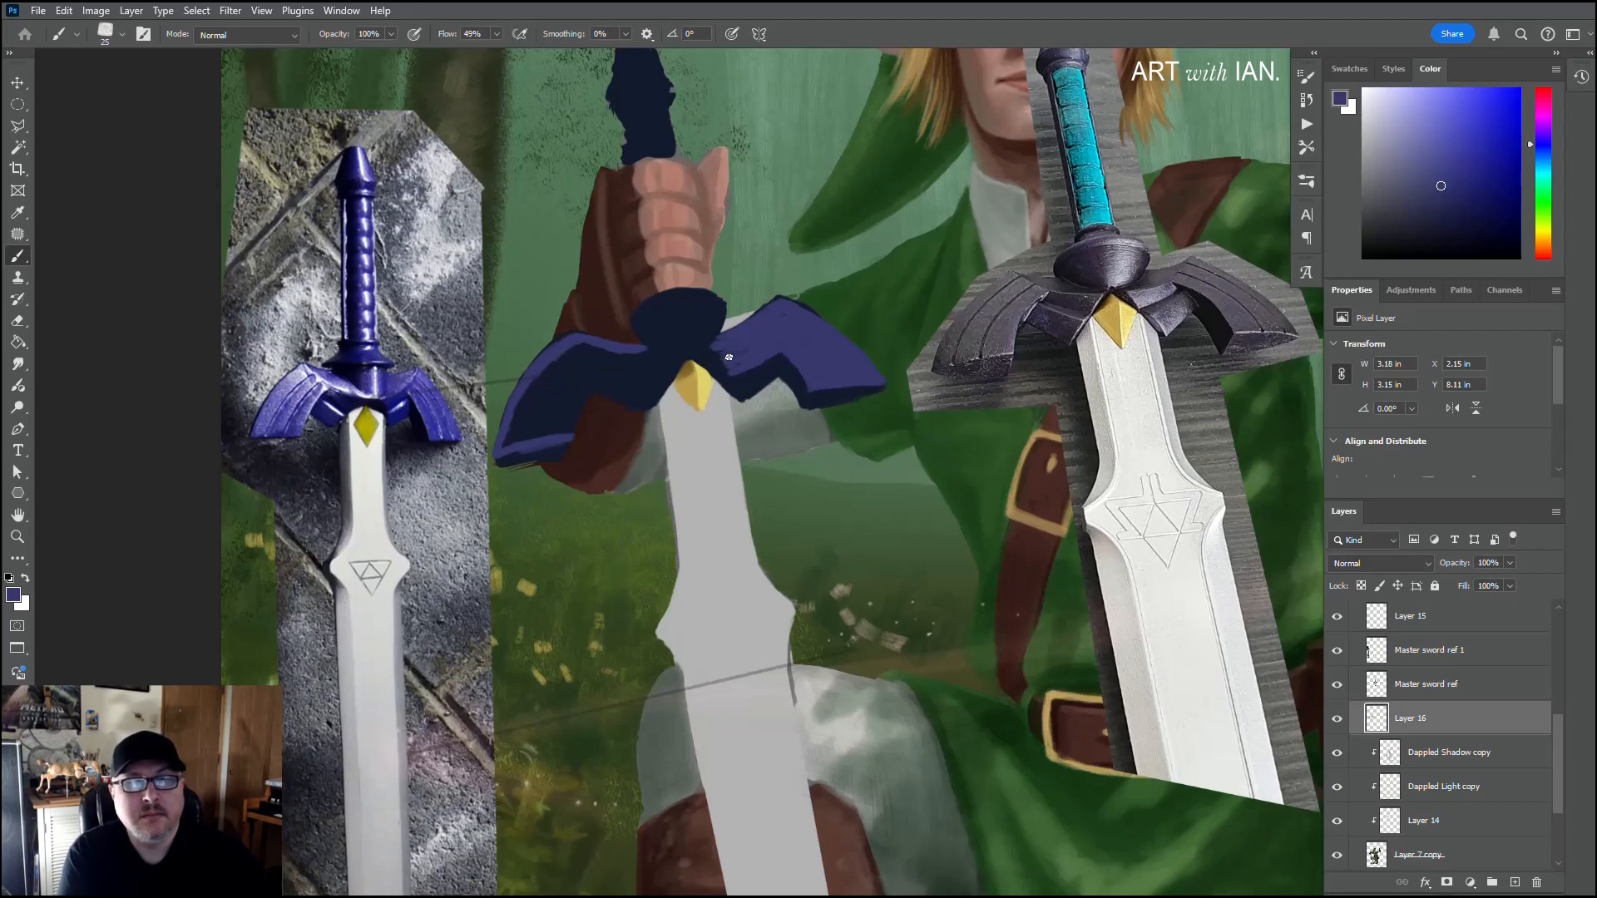
mouse_move(682, 338)
mouse_down()
mouse_move(713, 311)
mouse_move(674, 302)
mouse_move(712, 299)
mouse_move(675, 297)
mouse_move(714, 300)
mouse_move(674, 296)
mouse_move(696, 294)
mouse_move(672, 306)
mouse_move(689, 336)
mouse_up()
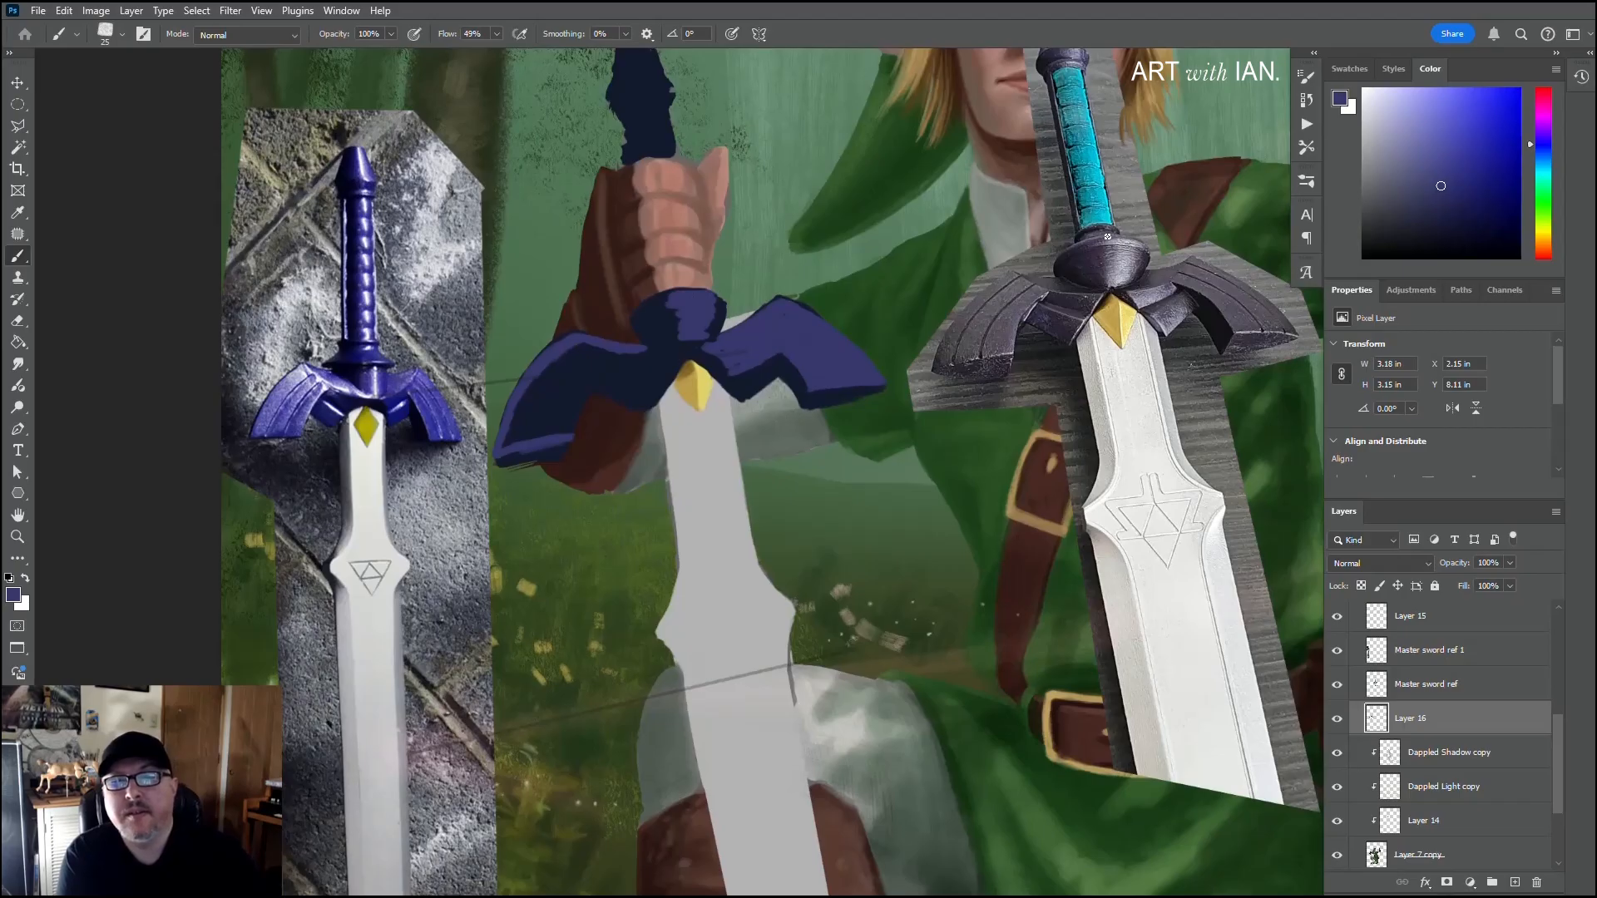
Step: Define the top rim of the guard's central boss in sampled purple and navy, using a size 10 brush for the thin line beneath it
alt+click(702, 289)
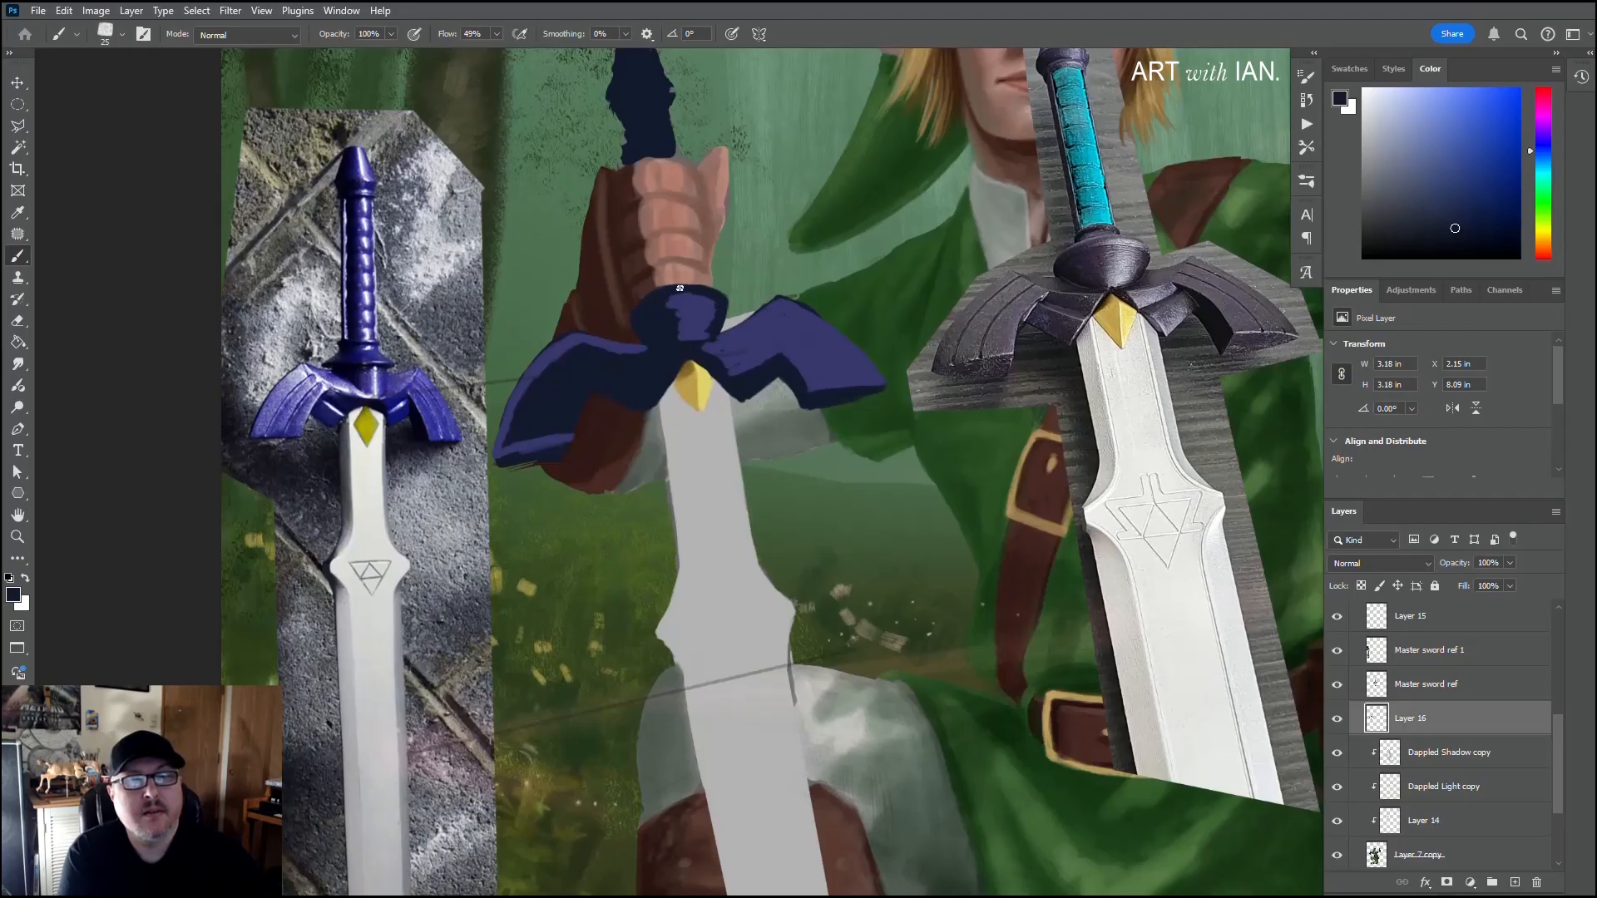
alt+click(699, 290)
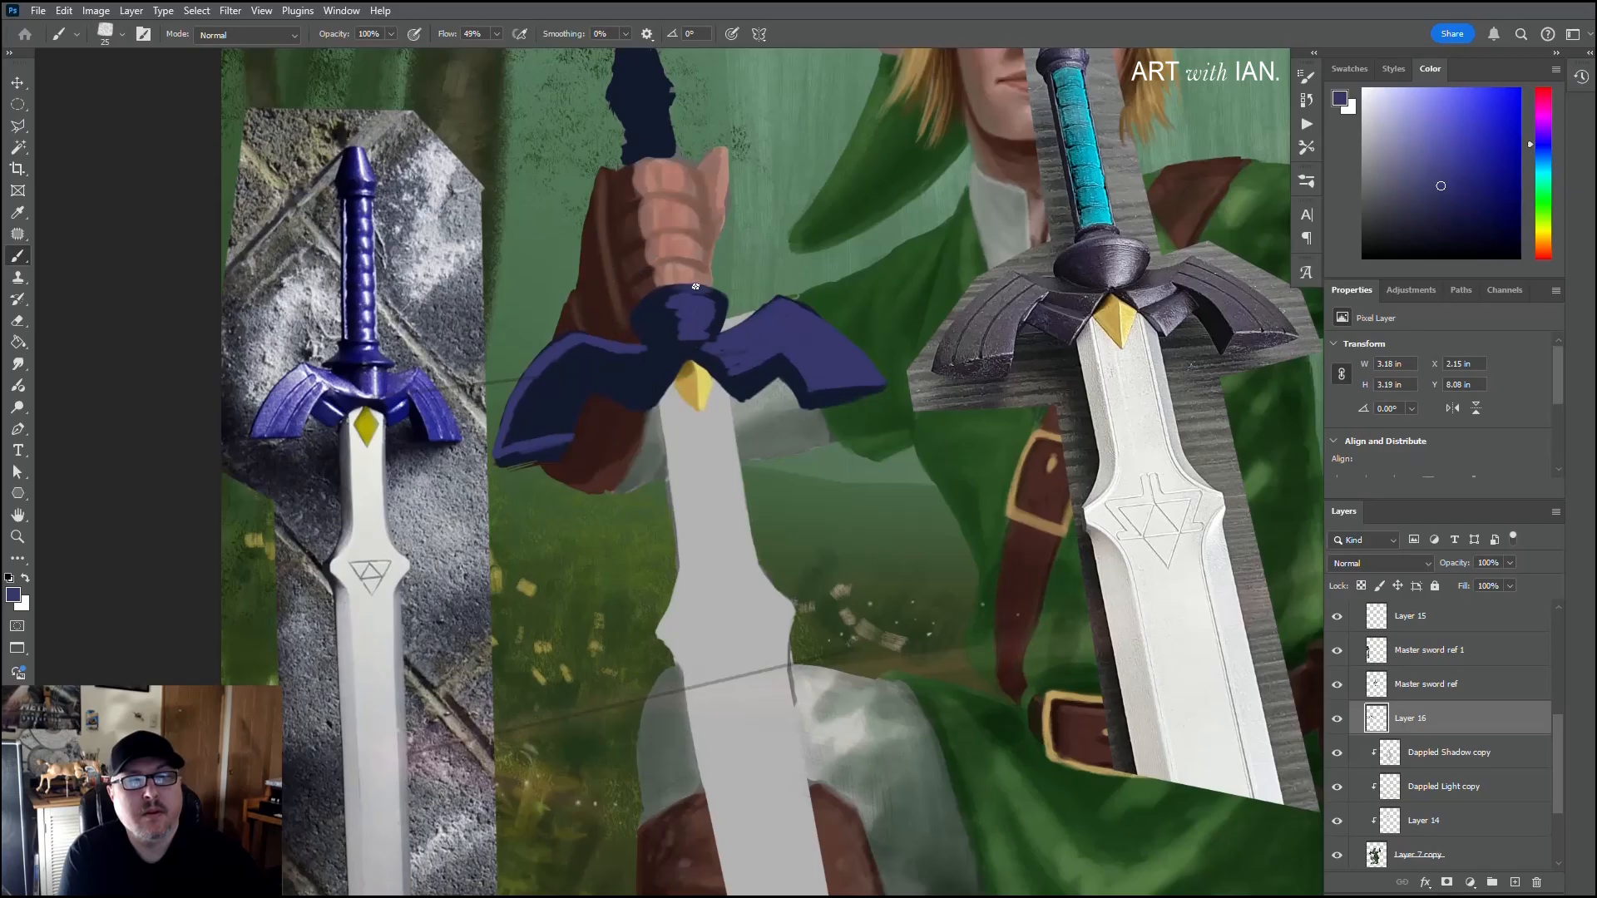
alt+click(714, 284)
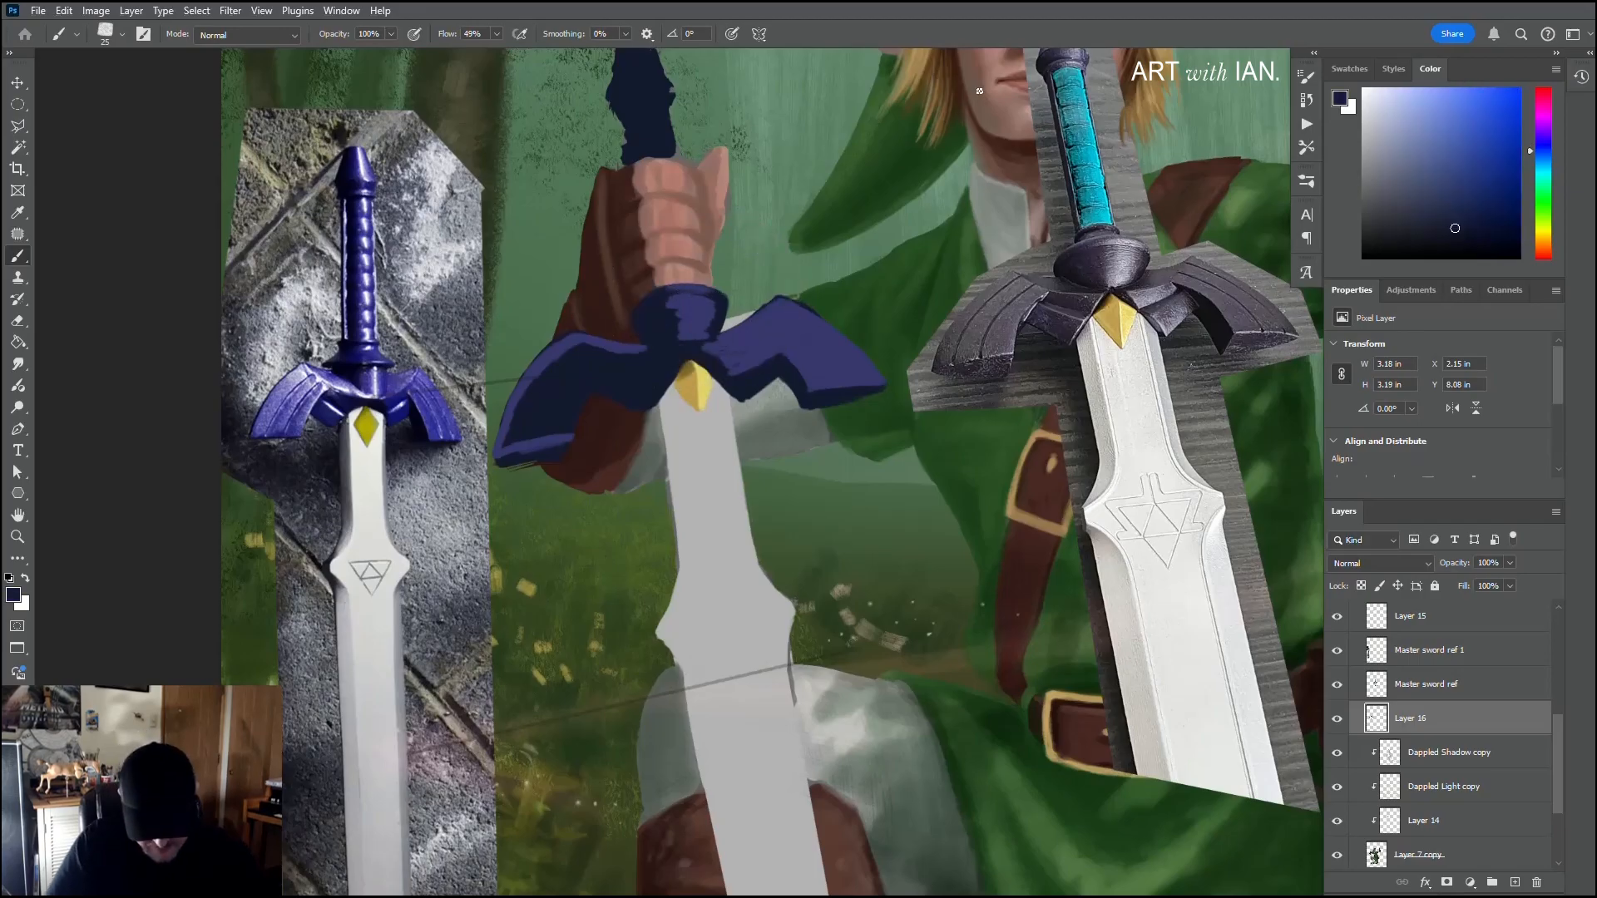
key(bracketleft)
key(bracketleft)
key(bracketleft)
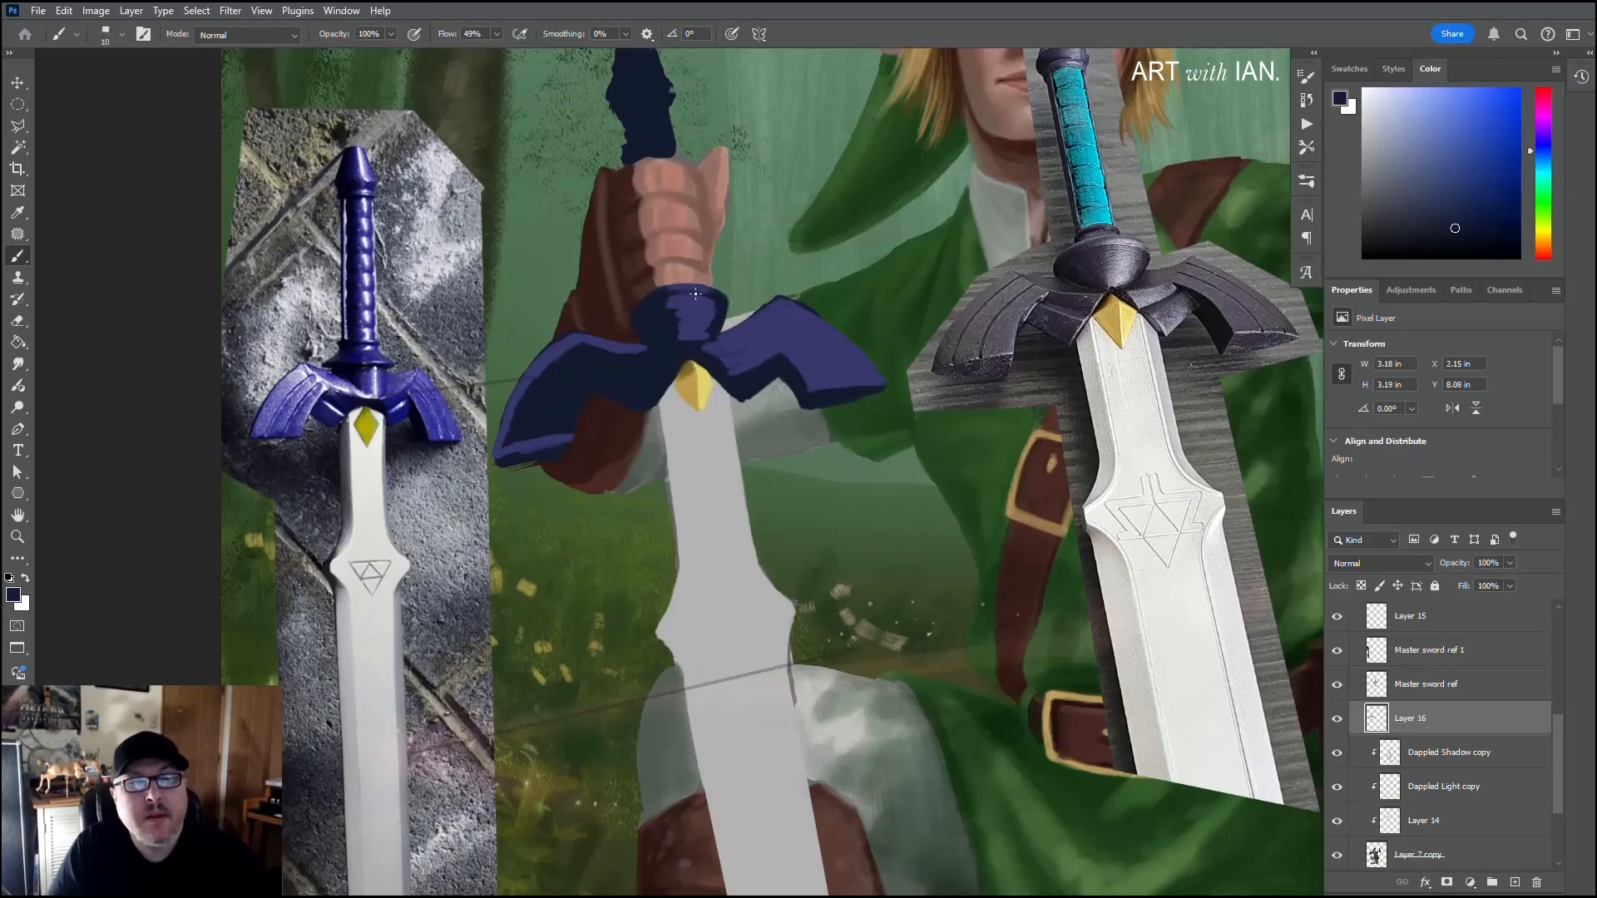
drag(657, 300, 710, 296)
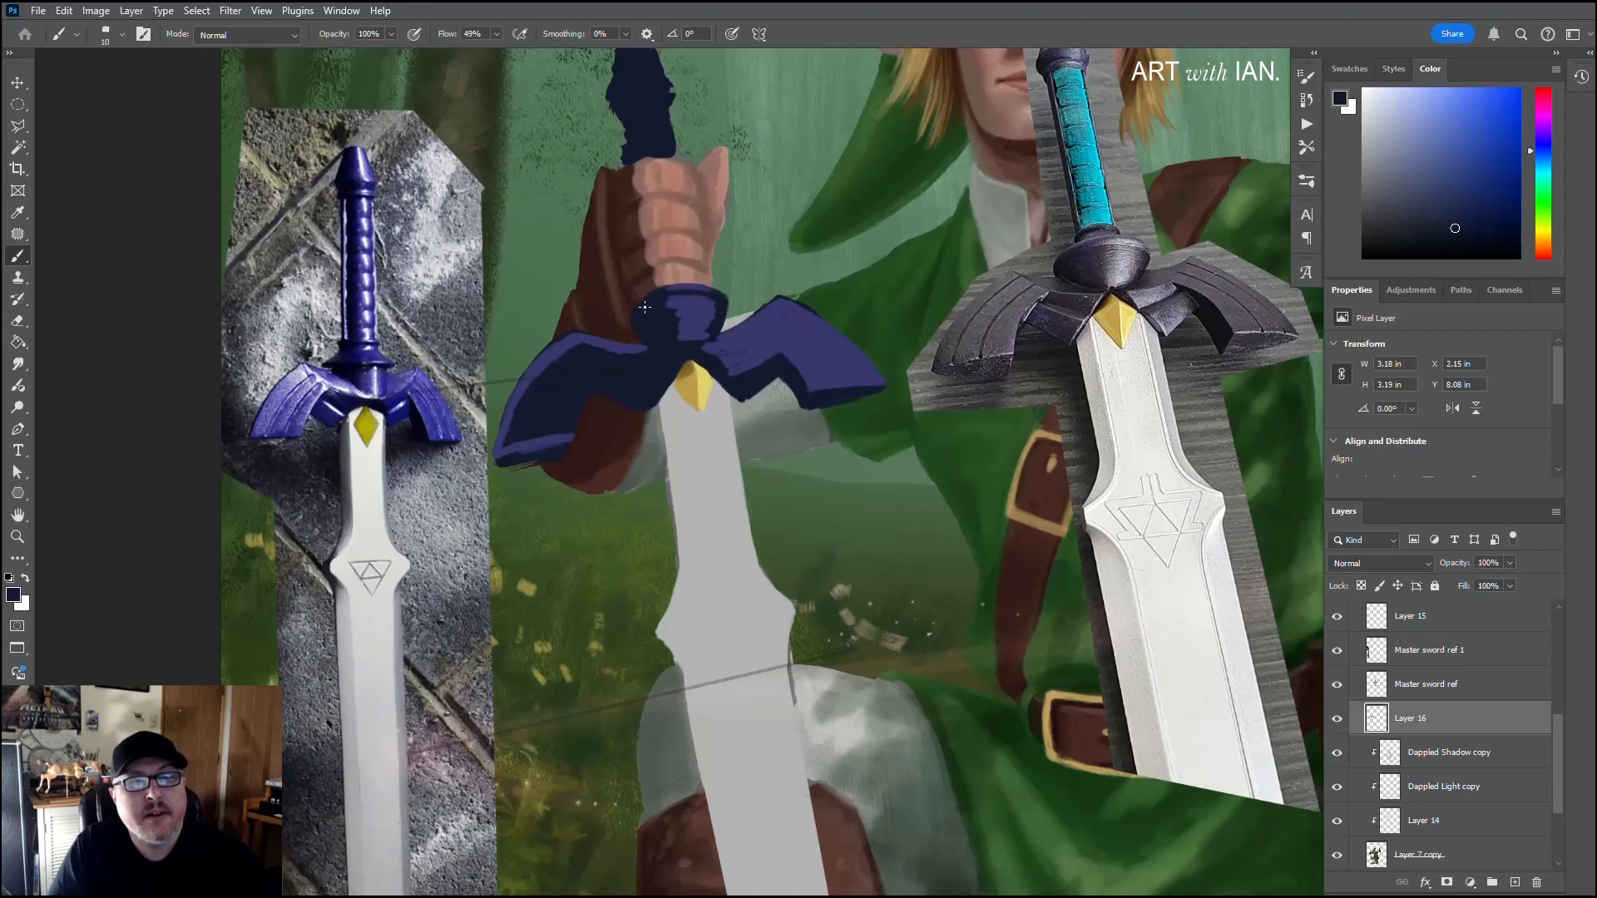
alt+click(692, 303)
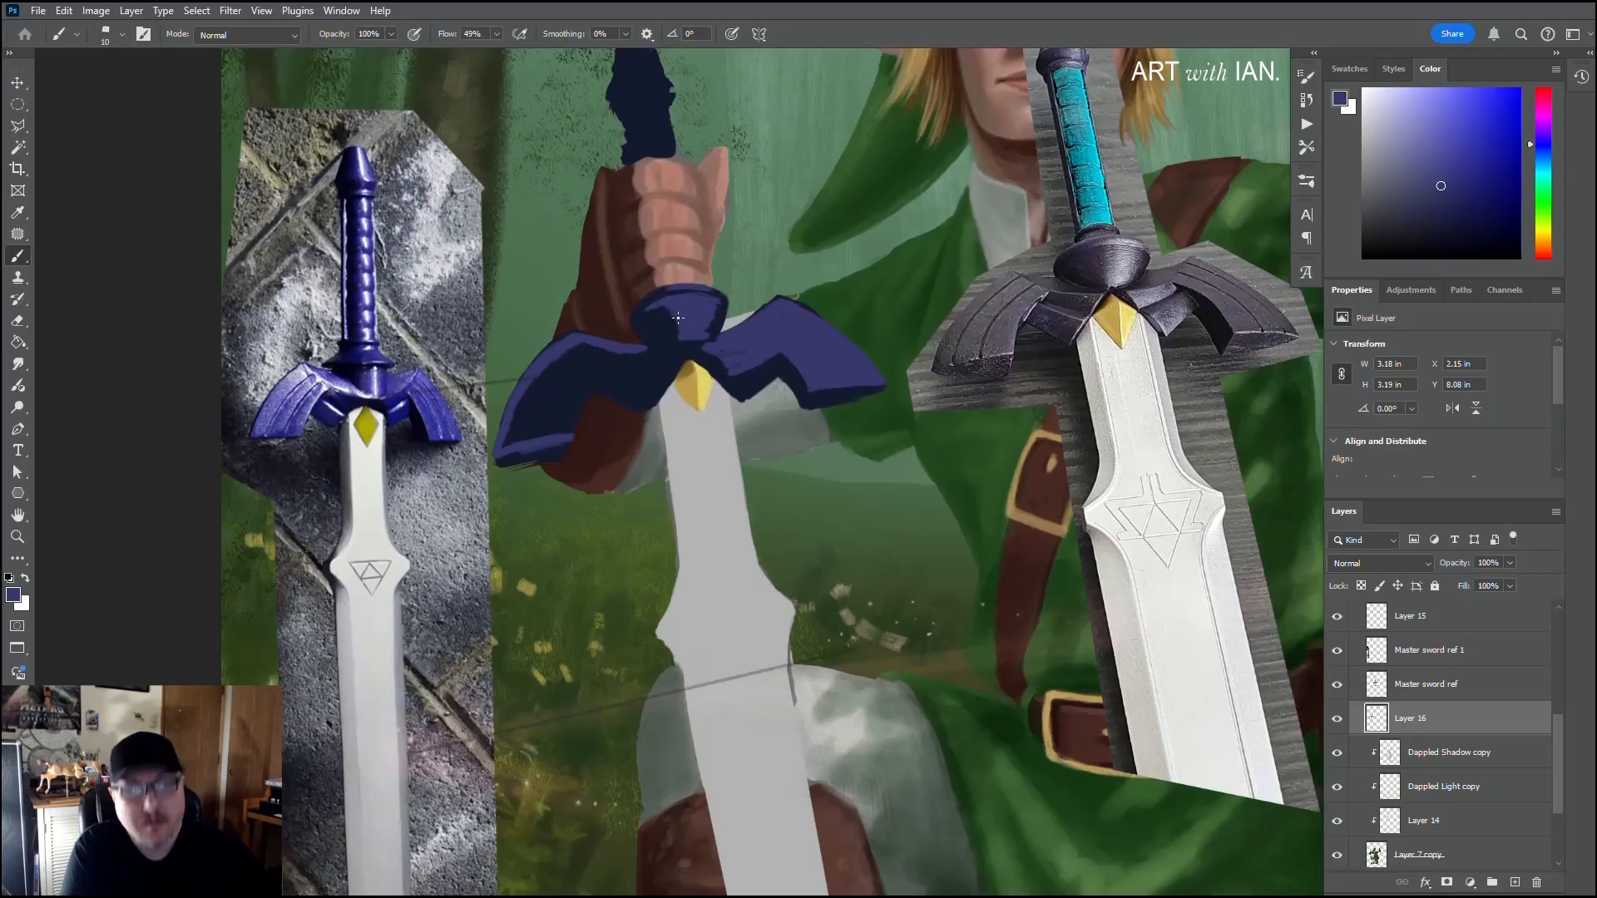
Step: Blend sampled purple and navy tones across the body of the central boss with a size 45 brush
key(bracketright)
key(bracketright)
key(bracketright)
key(bracketright)
key(bracketright)
key(bracketright)
key(bracketright)
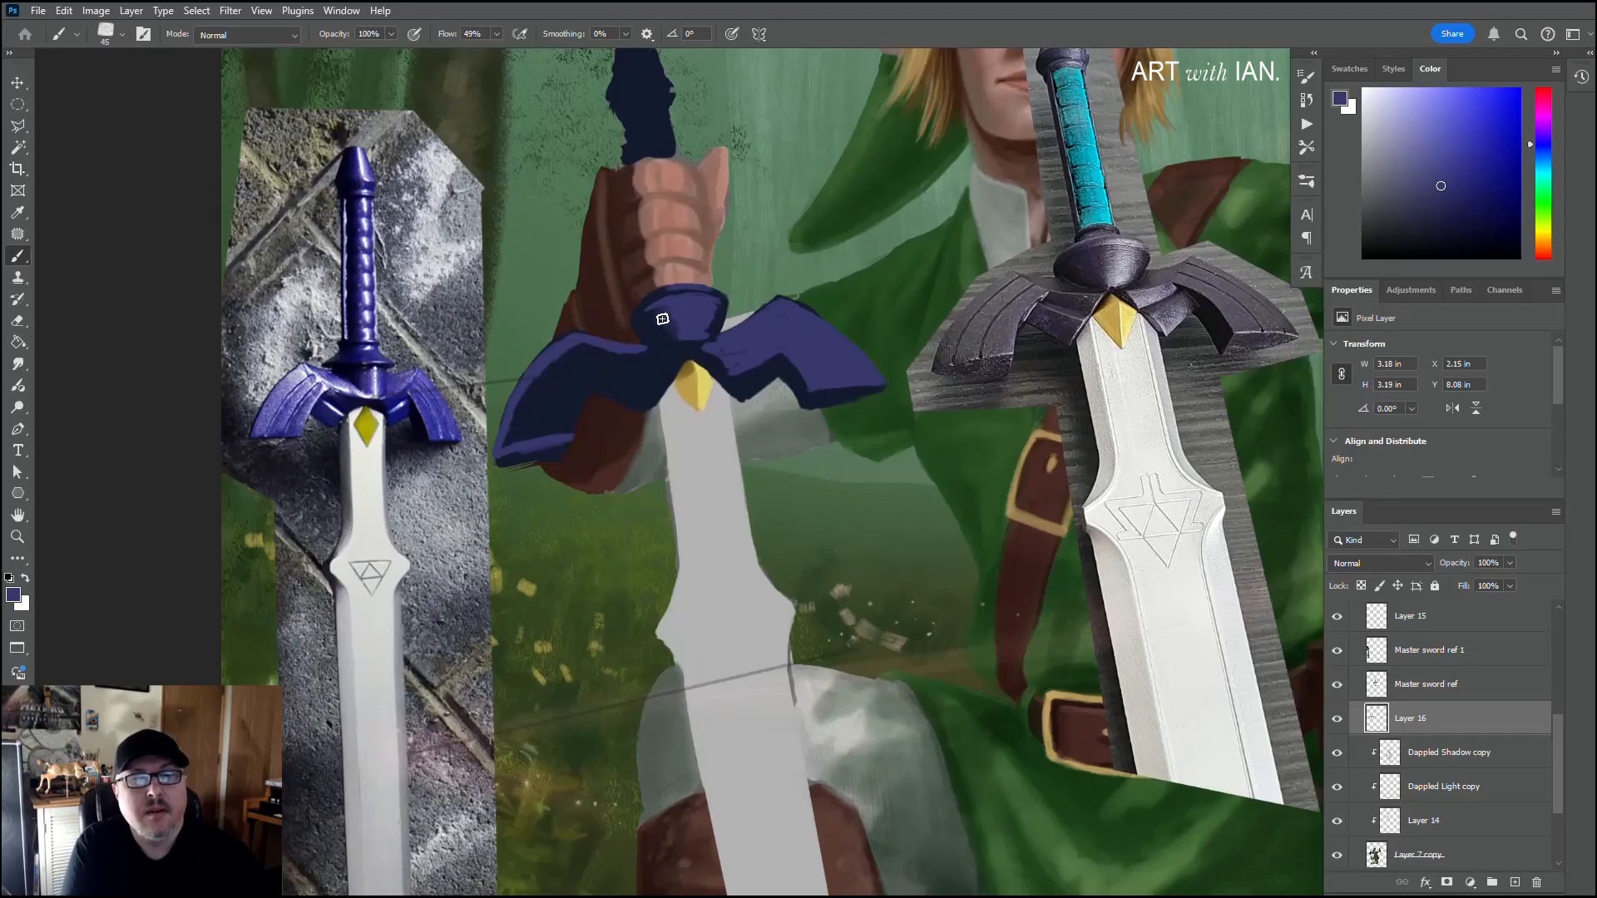
alt+click(660, 332)
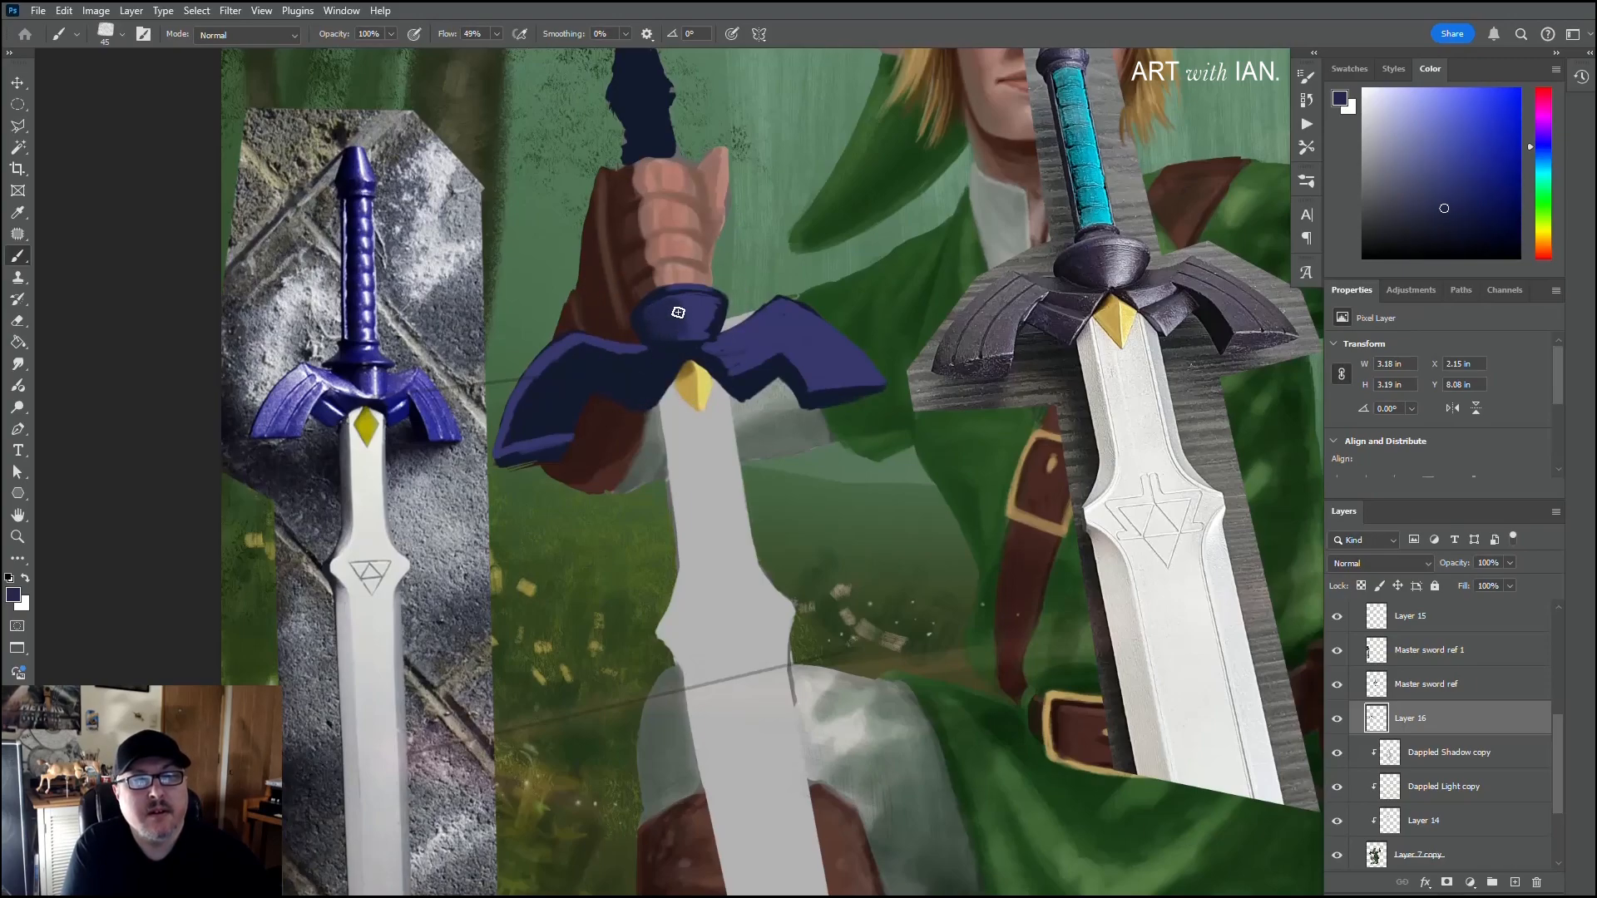
alt+click(680, 309)
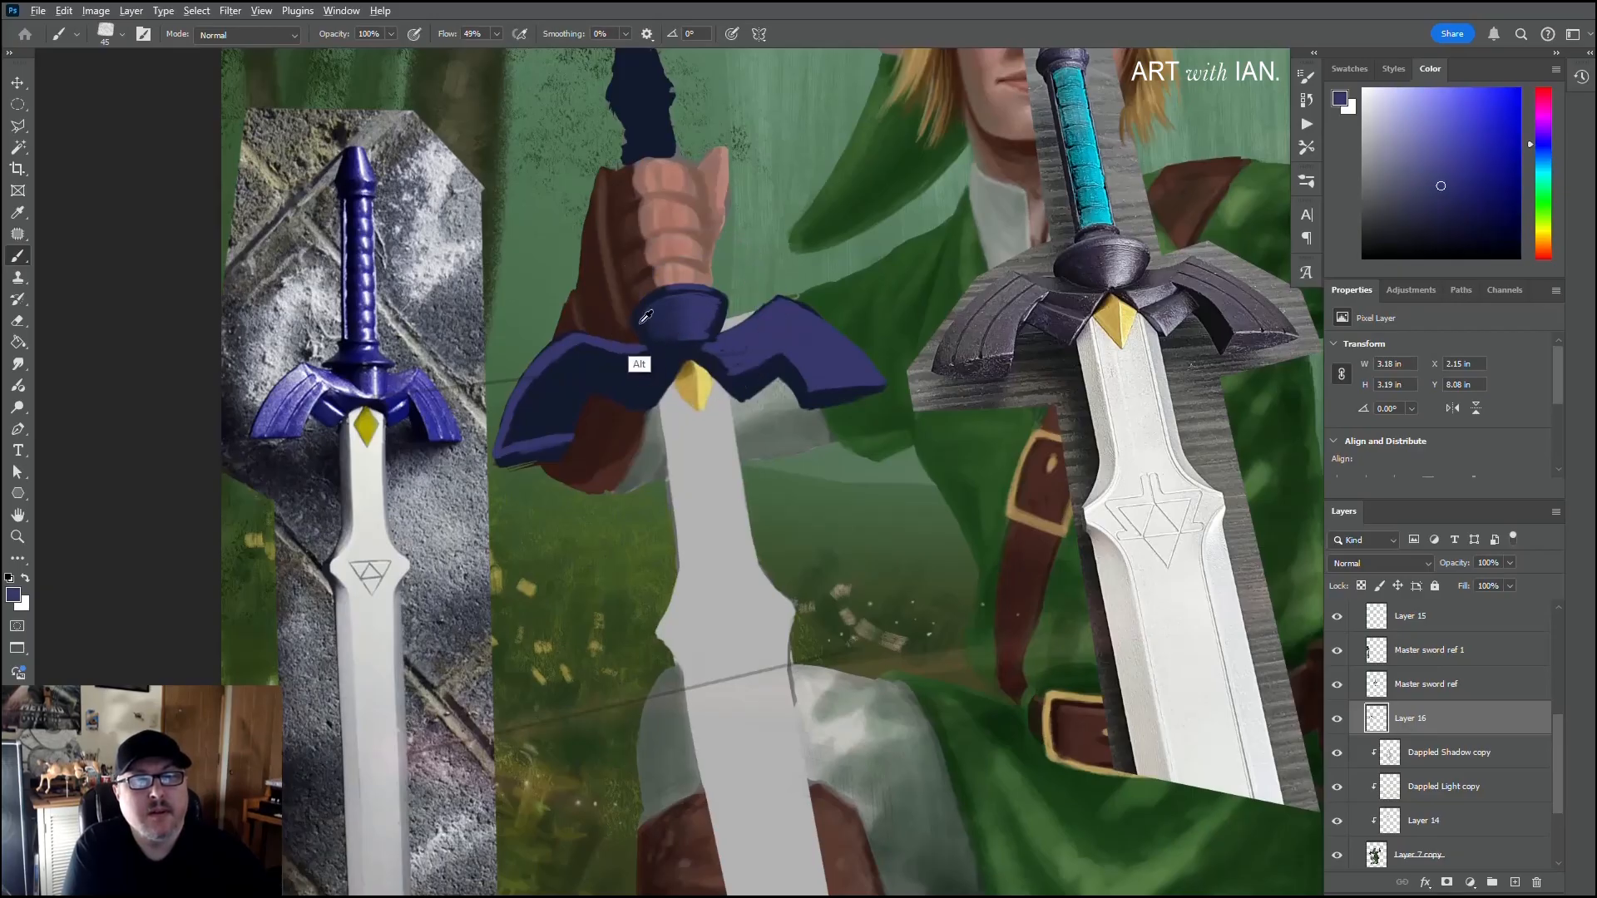
alt+click(677, 323)
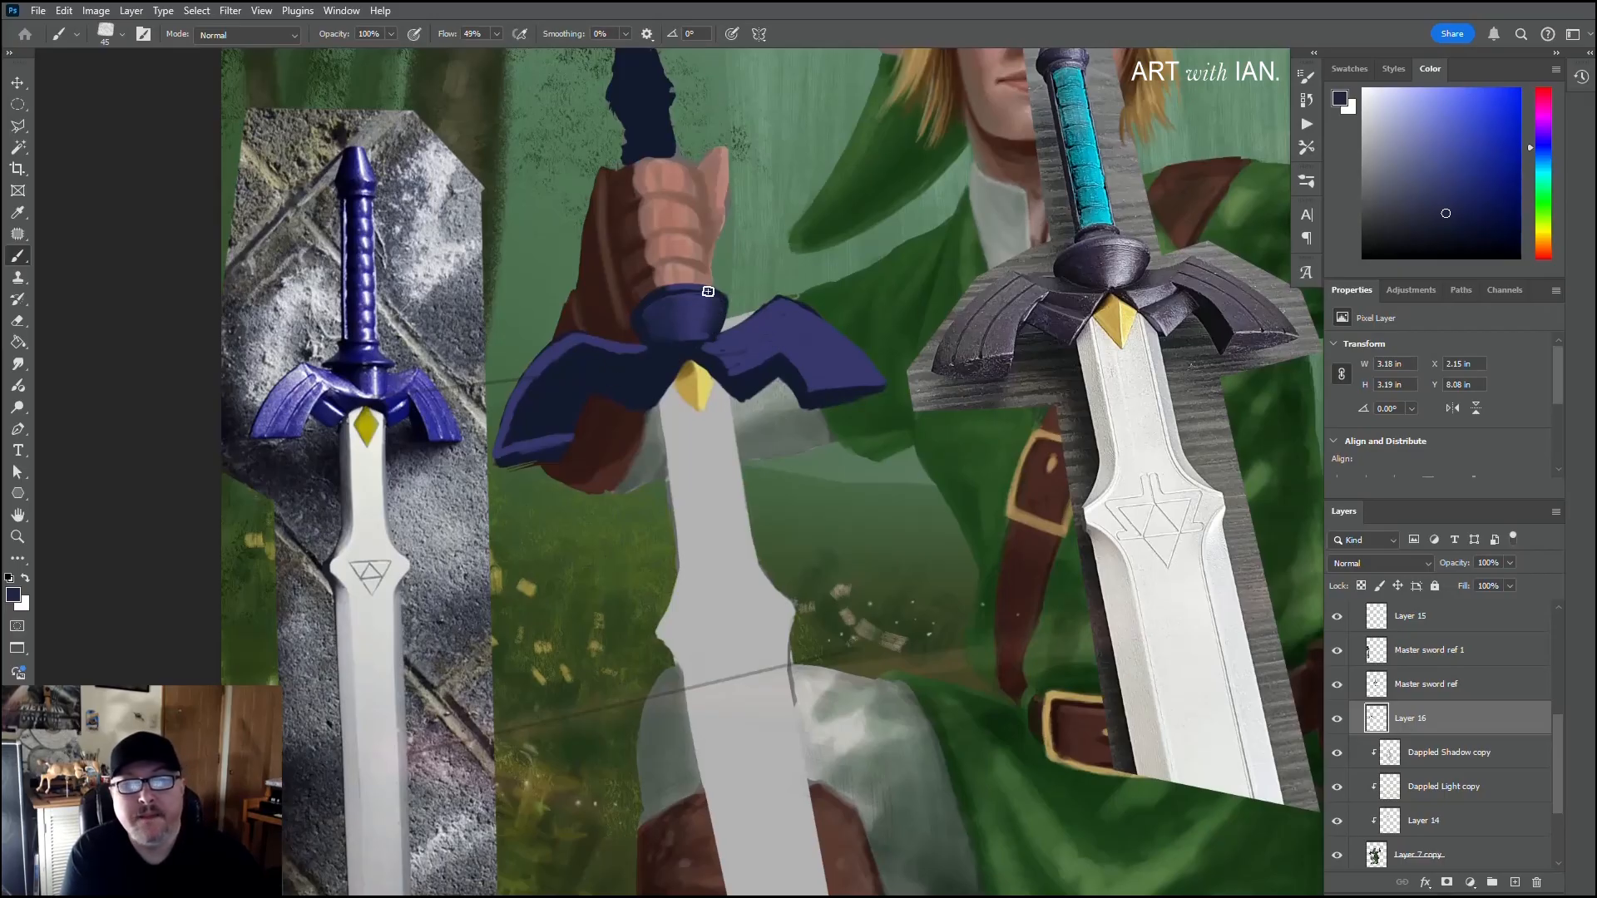
alt+click(687, 313)
Step: Shape and shade the boss's lower sides with a size 20 brush, tapering it toward the yellow gem in sampled purple and navy
key(bracketleft)
key(bracketleft)
key(bracketleft)
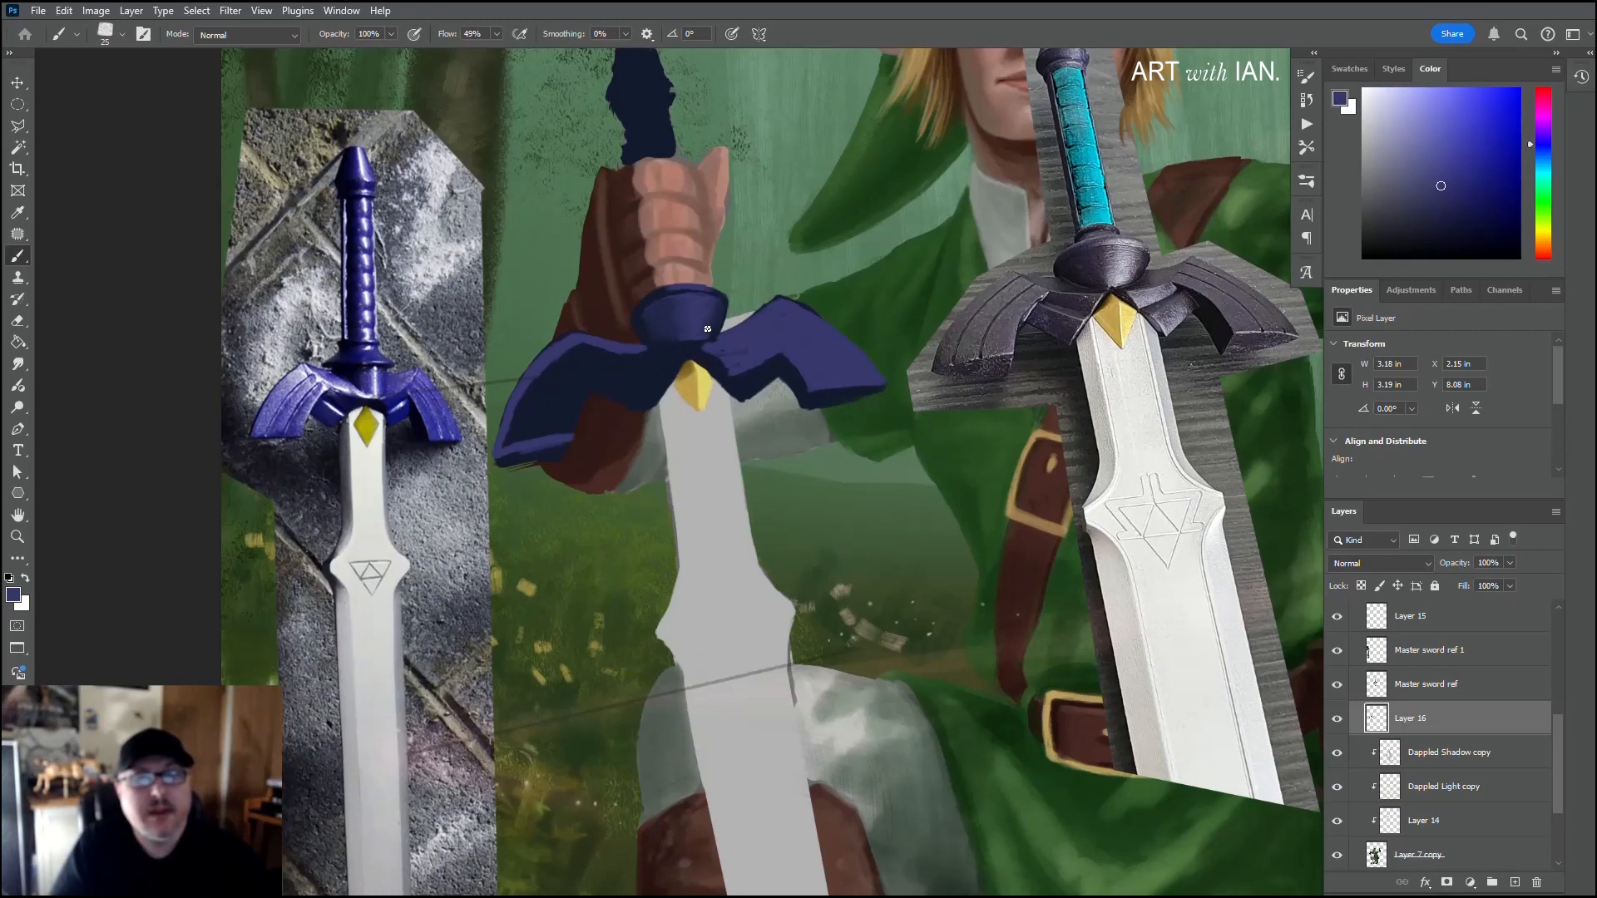
key(bracketleft)
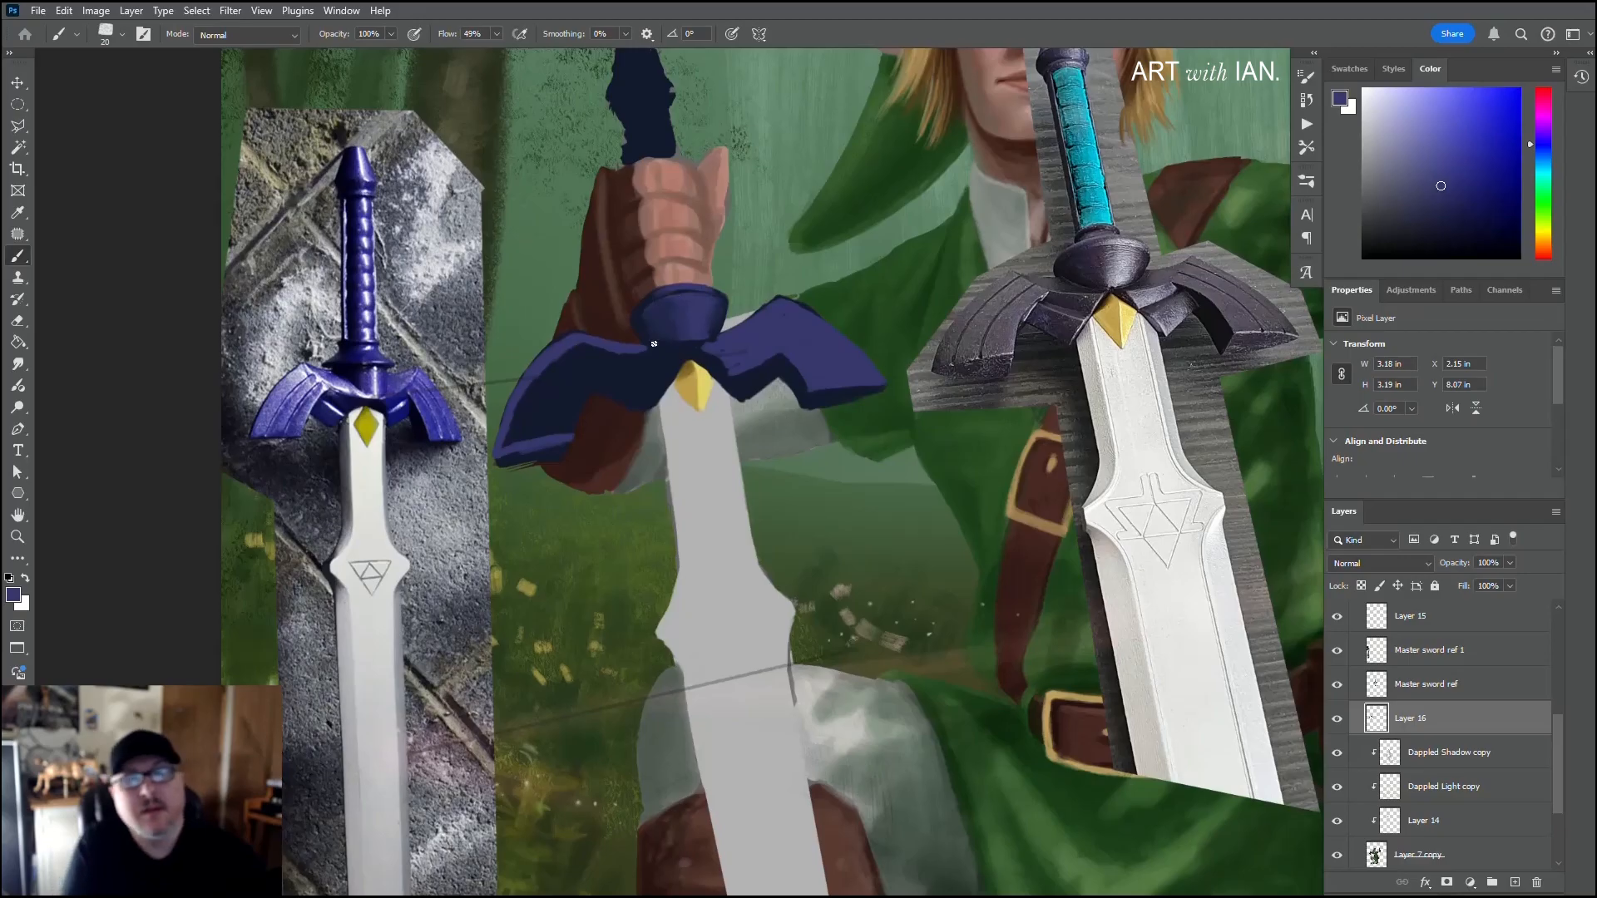
key(alt)
alt+click(717, 324)
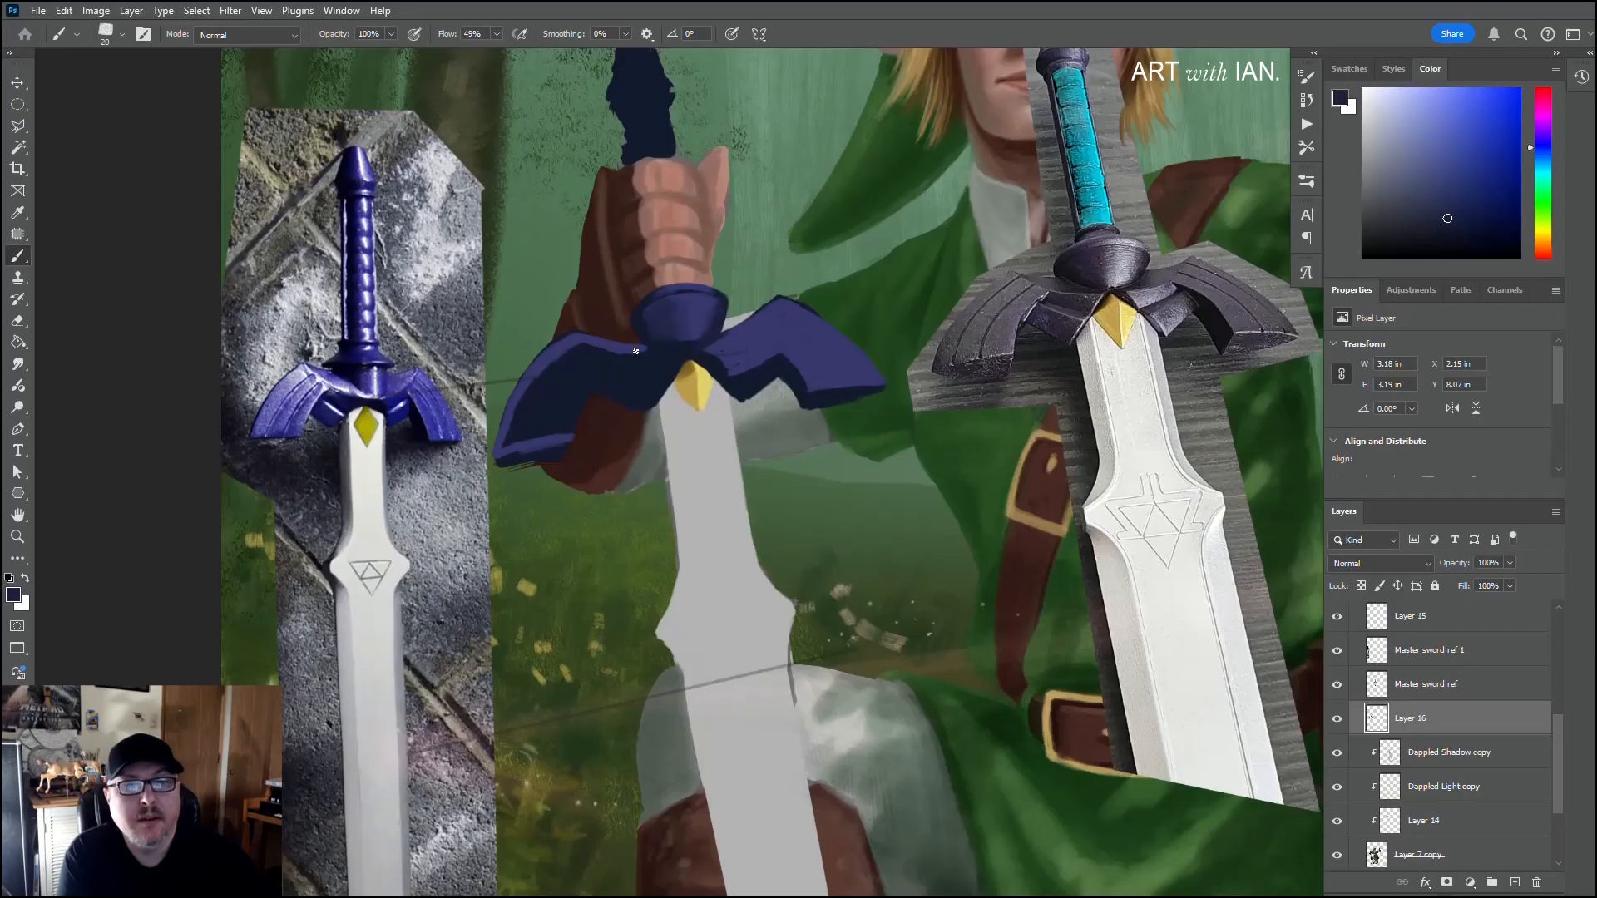
alt+click(690, 337)
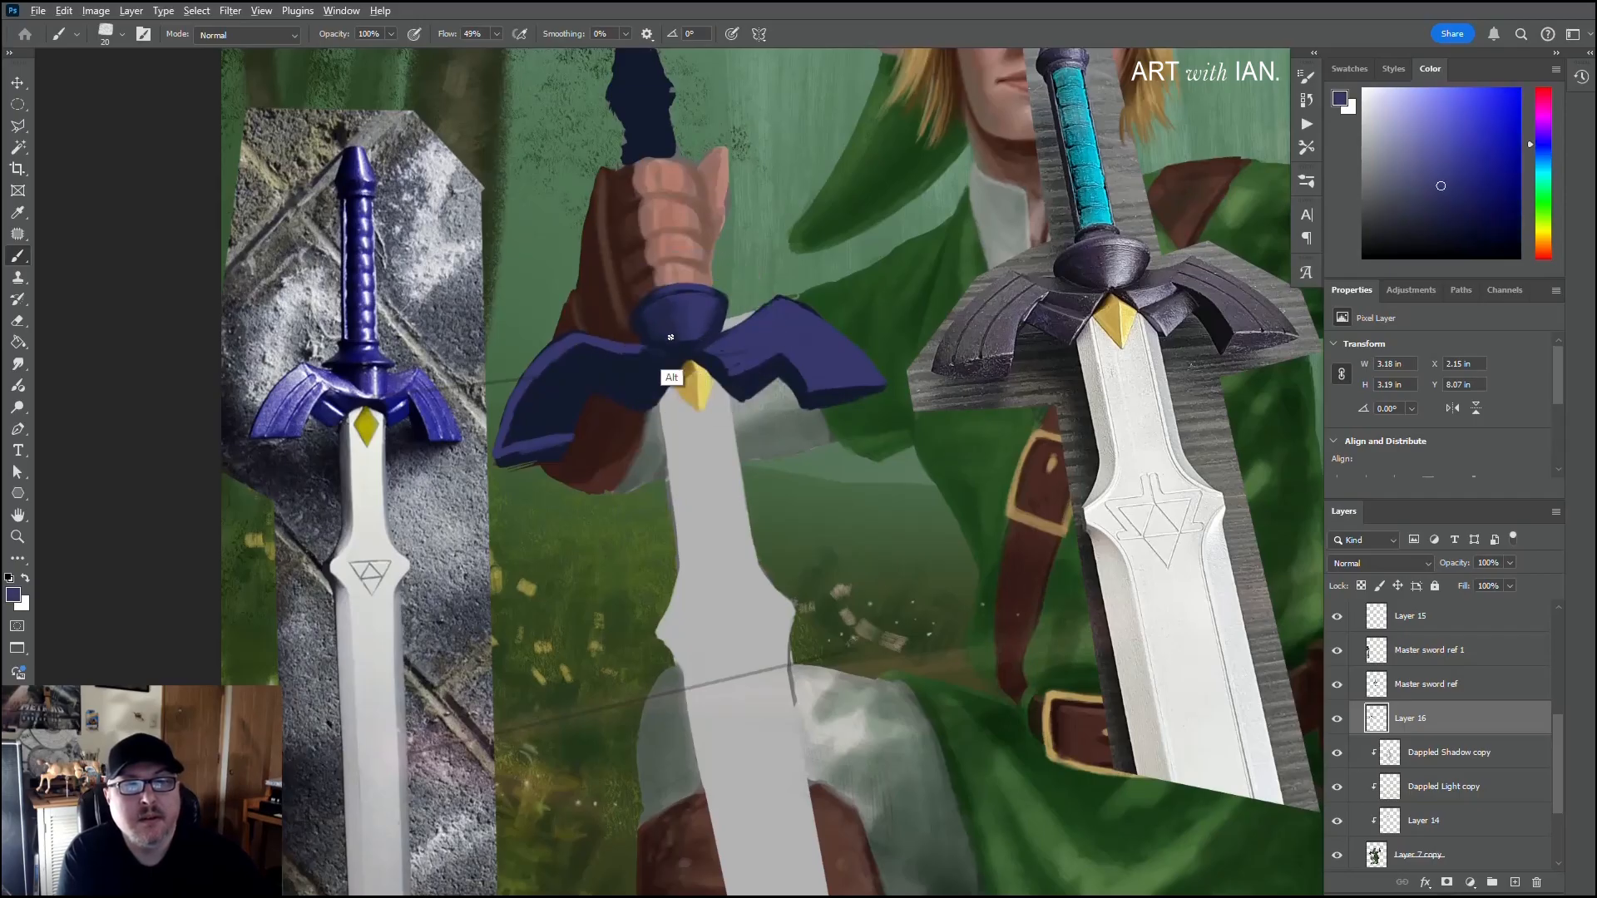
alt+click(667, 337)
drag(658, 345, 687, 349)
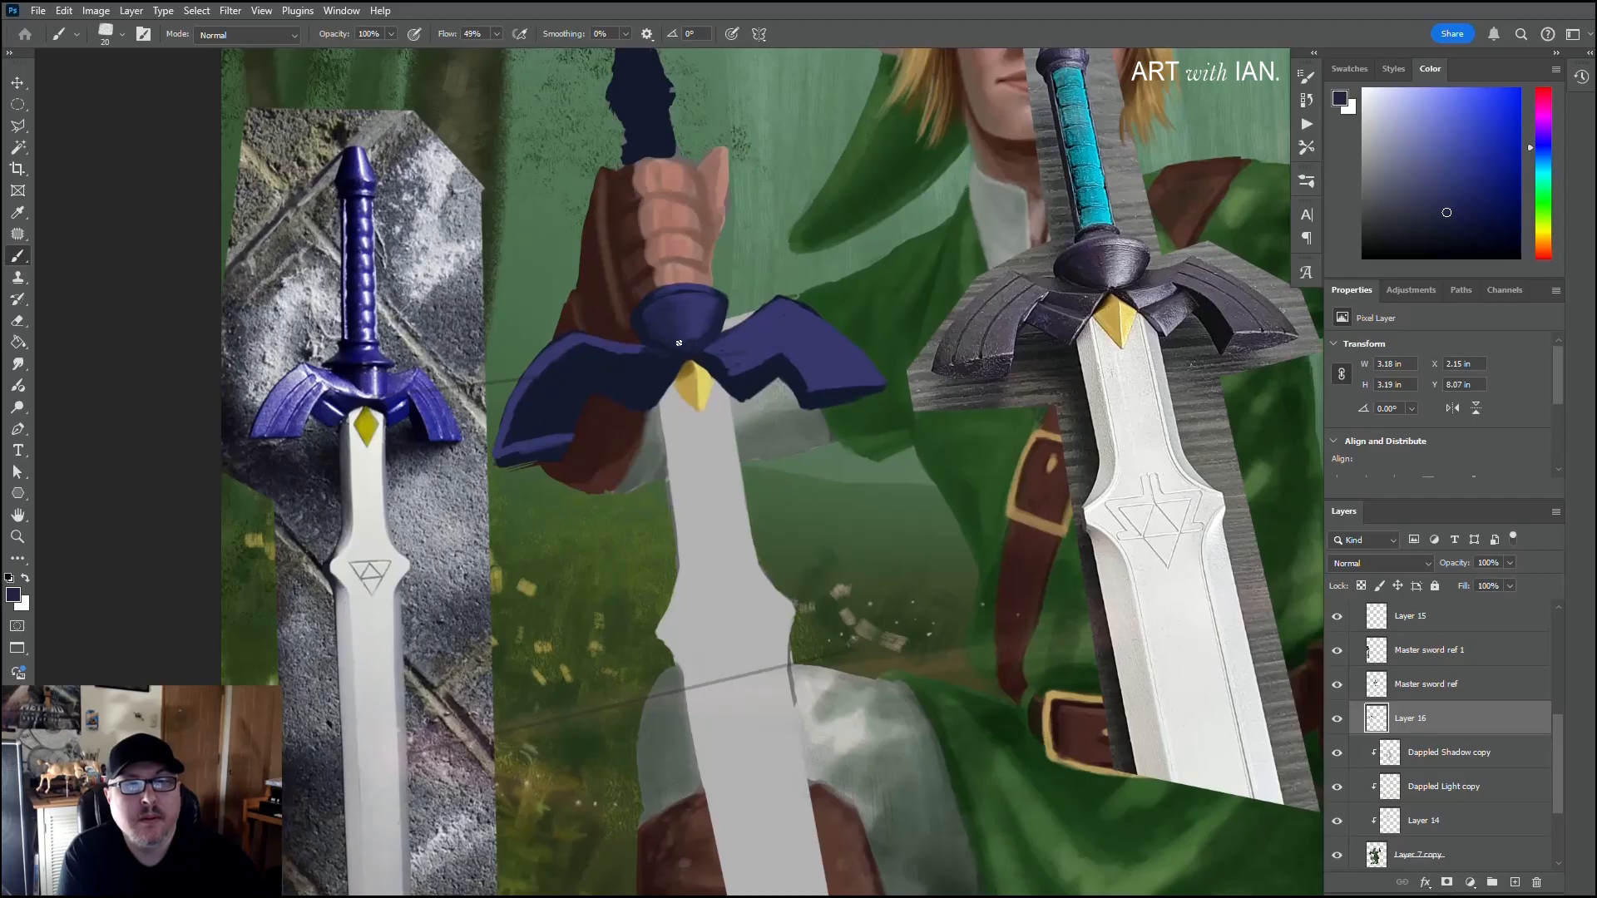
alt+click(696, 331)
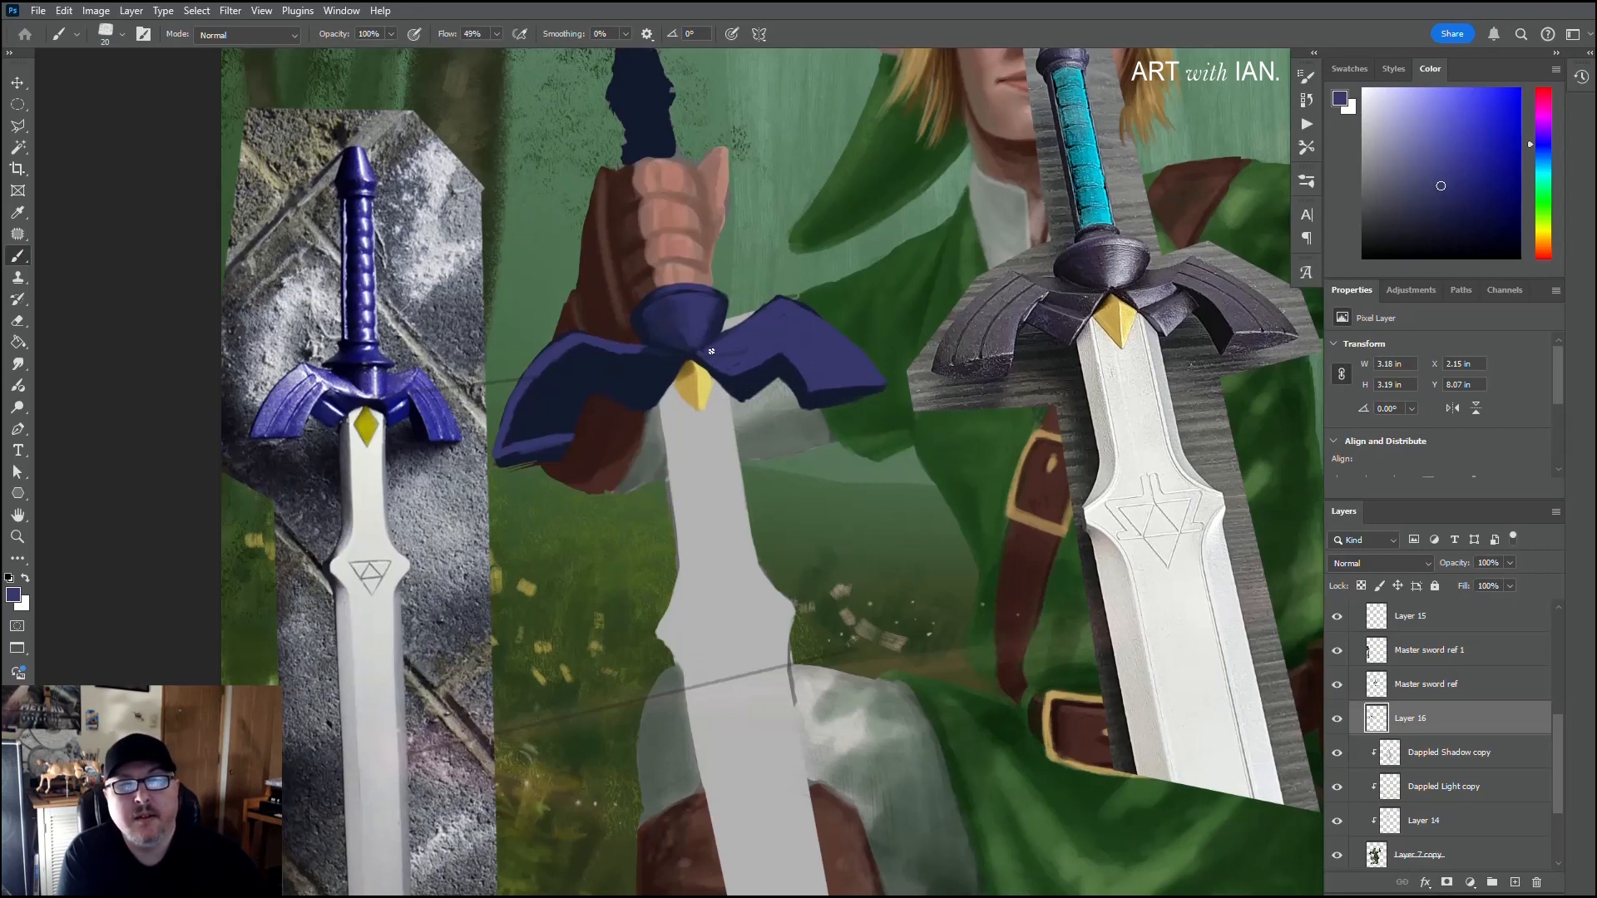
Step: Choose a slightly lighter purple and paint highlights on the upper inner face of the guard's right wing
drag(742, 329, 717, 294)
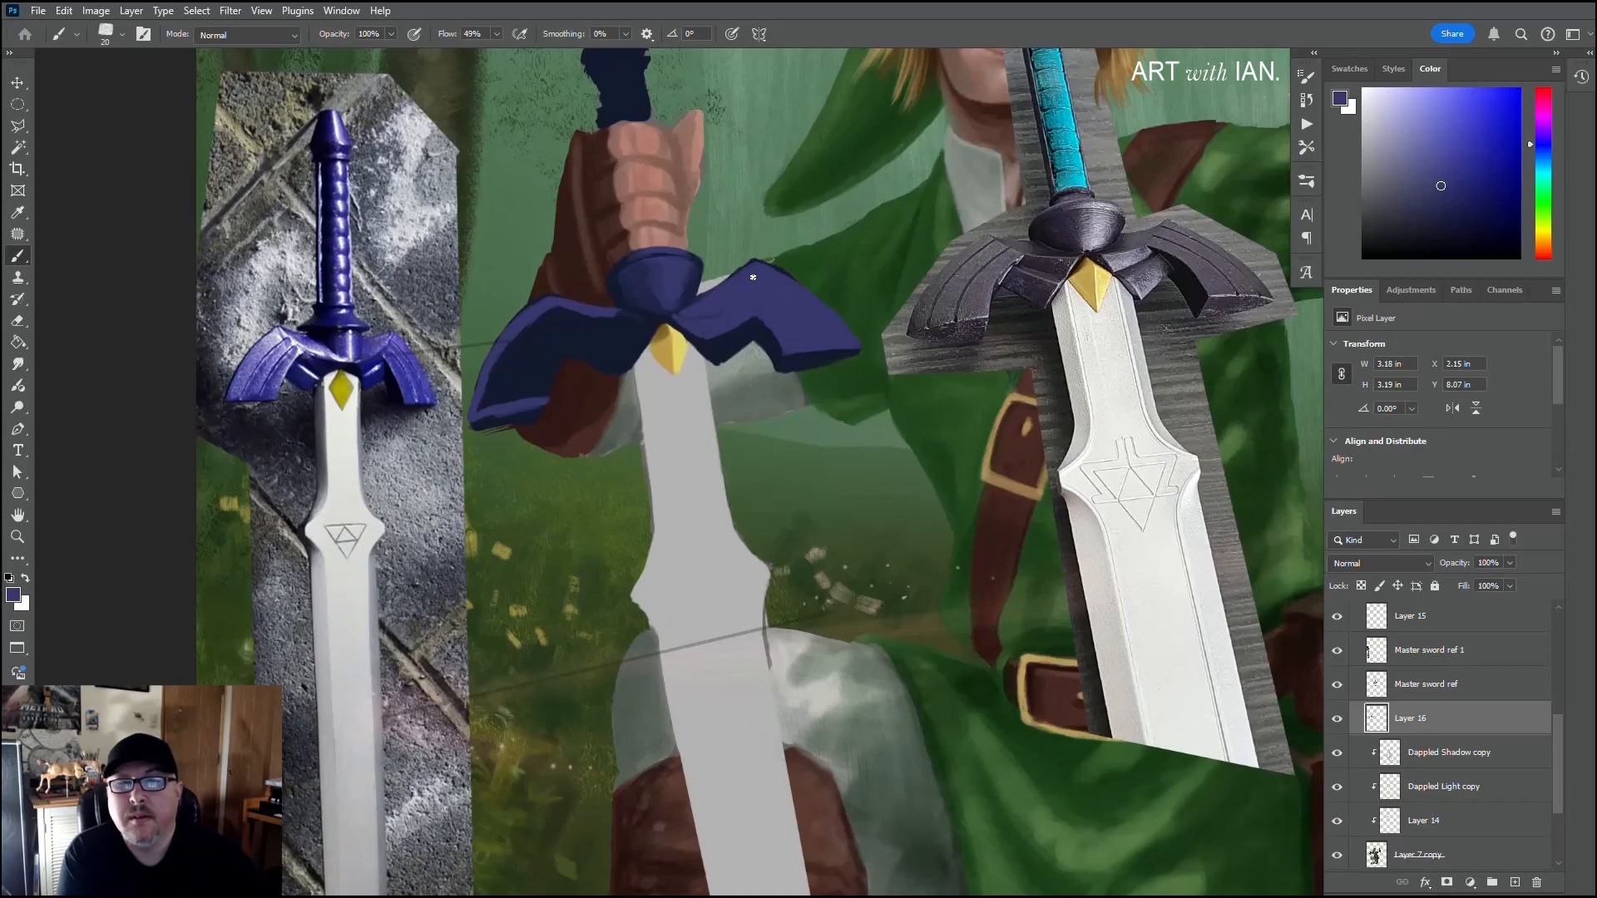
key(alt)
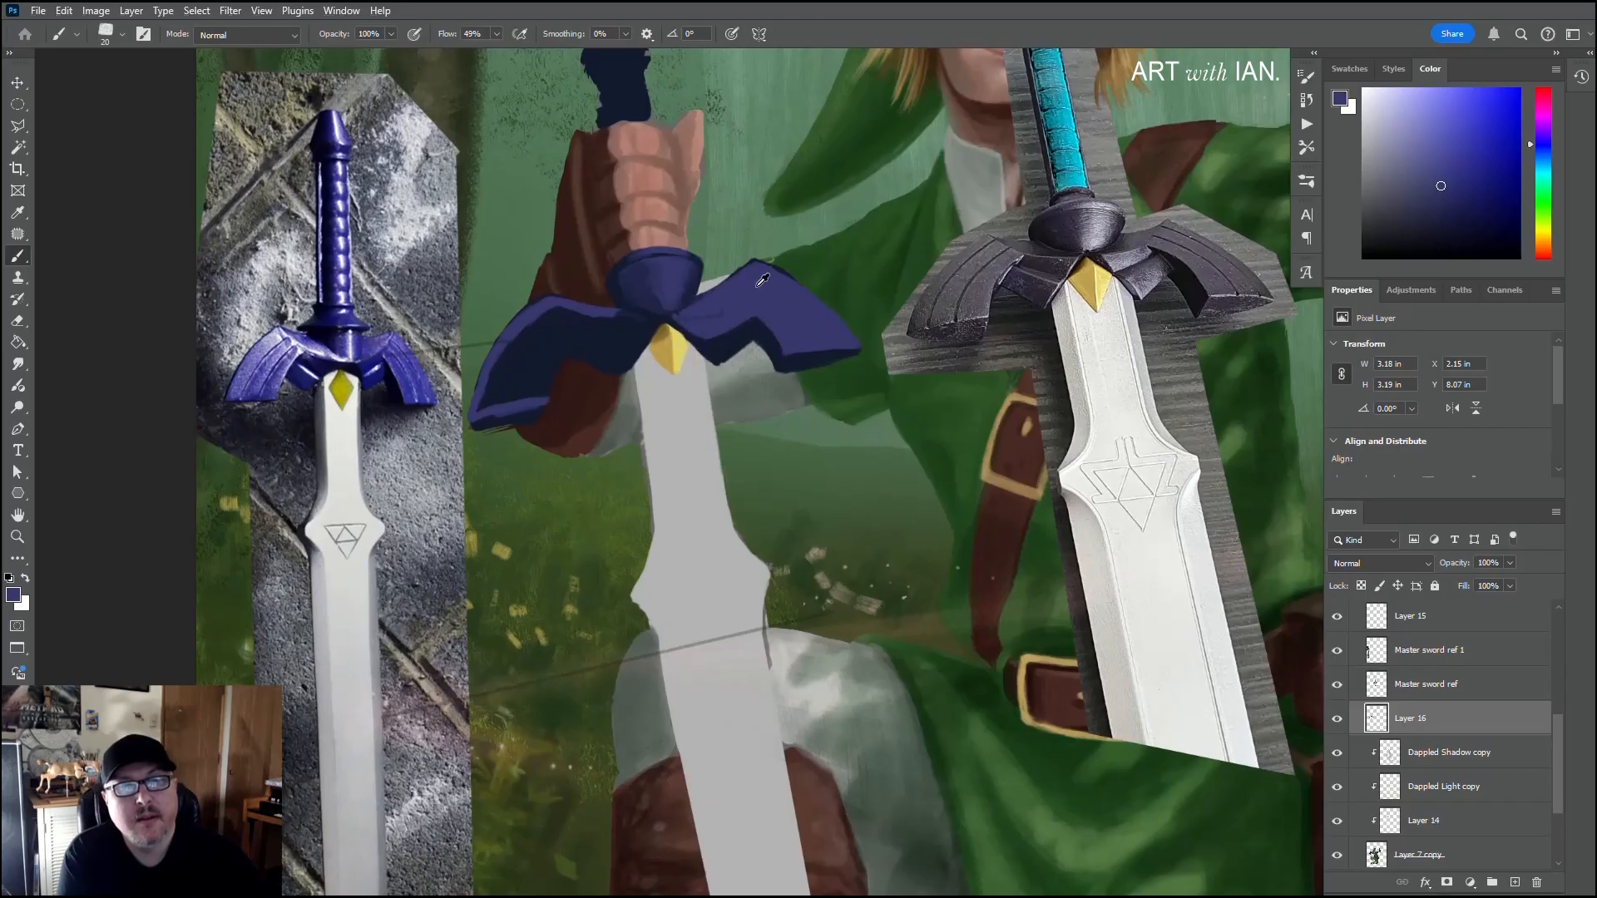
click(1437, 167)
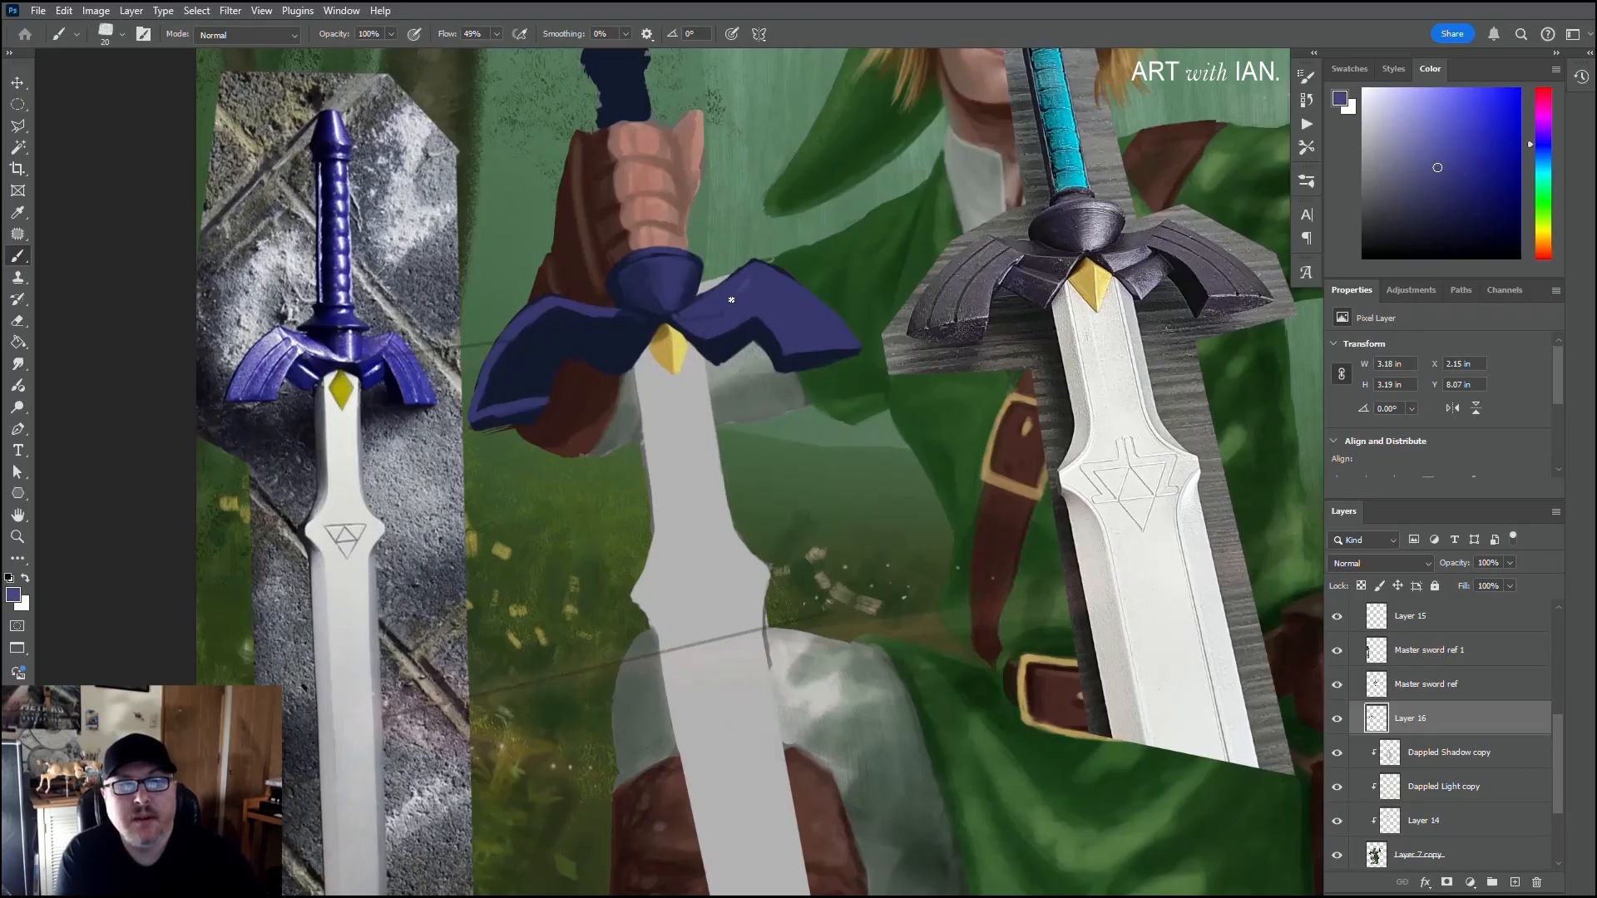
drag(731, 300, 746, 283)
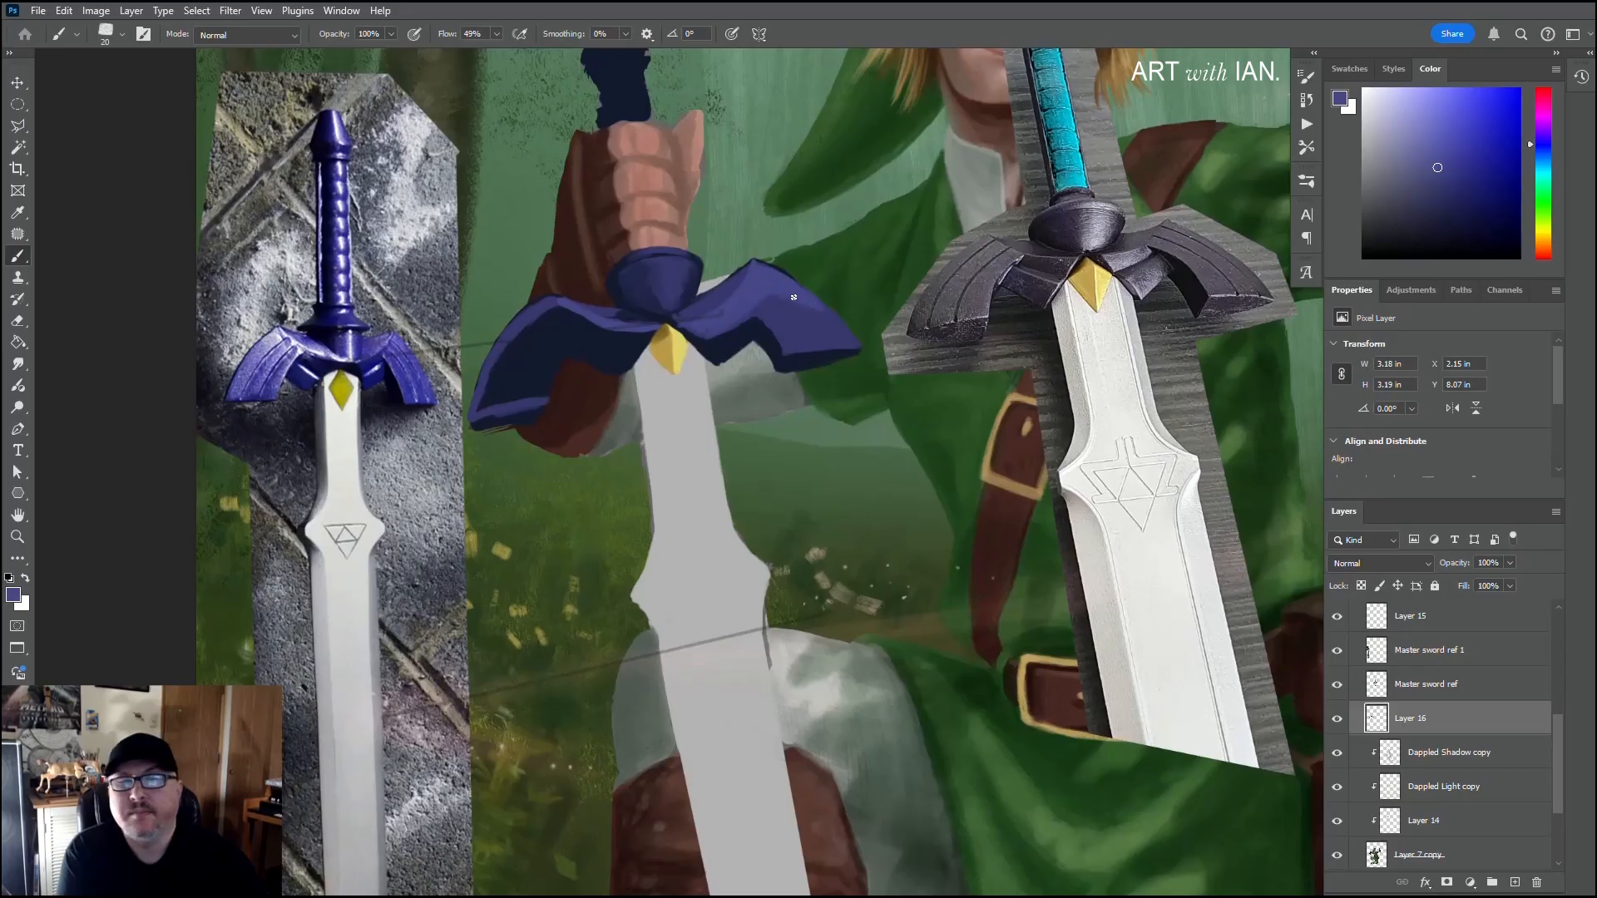
Step: Add a thin light purple highlight along the right wing tip's lower edge, and blend the wing face with a size 30 brush
key(bracketleft)
key(bracketleft)
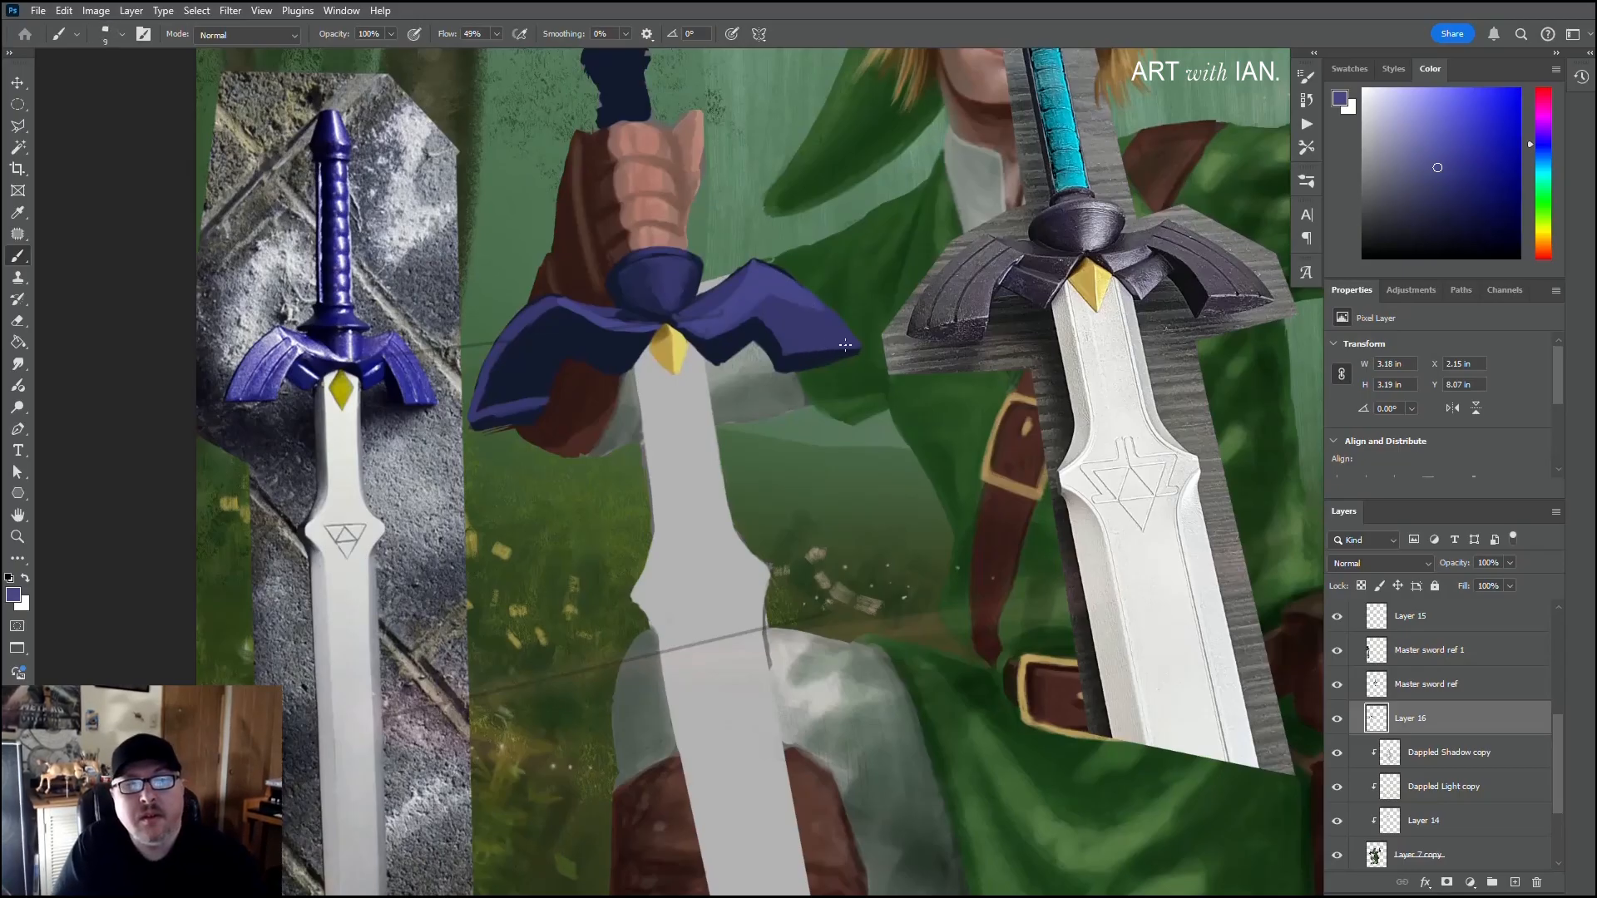
drag(851, 347, 795, 351)
key(bracketright)
key(bracketright)
key(bracketright)
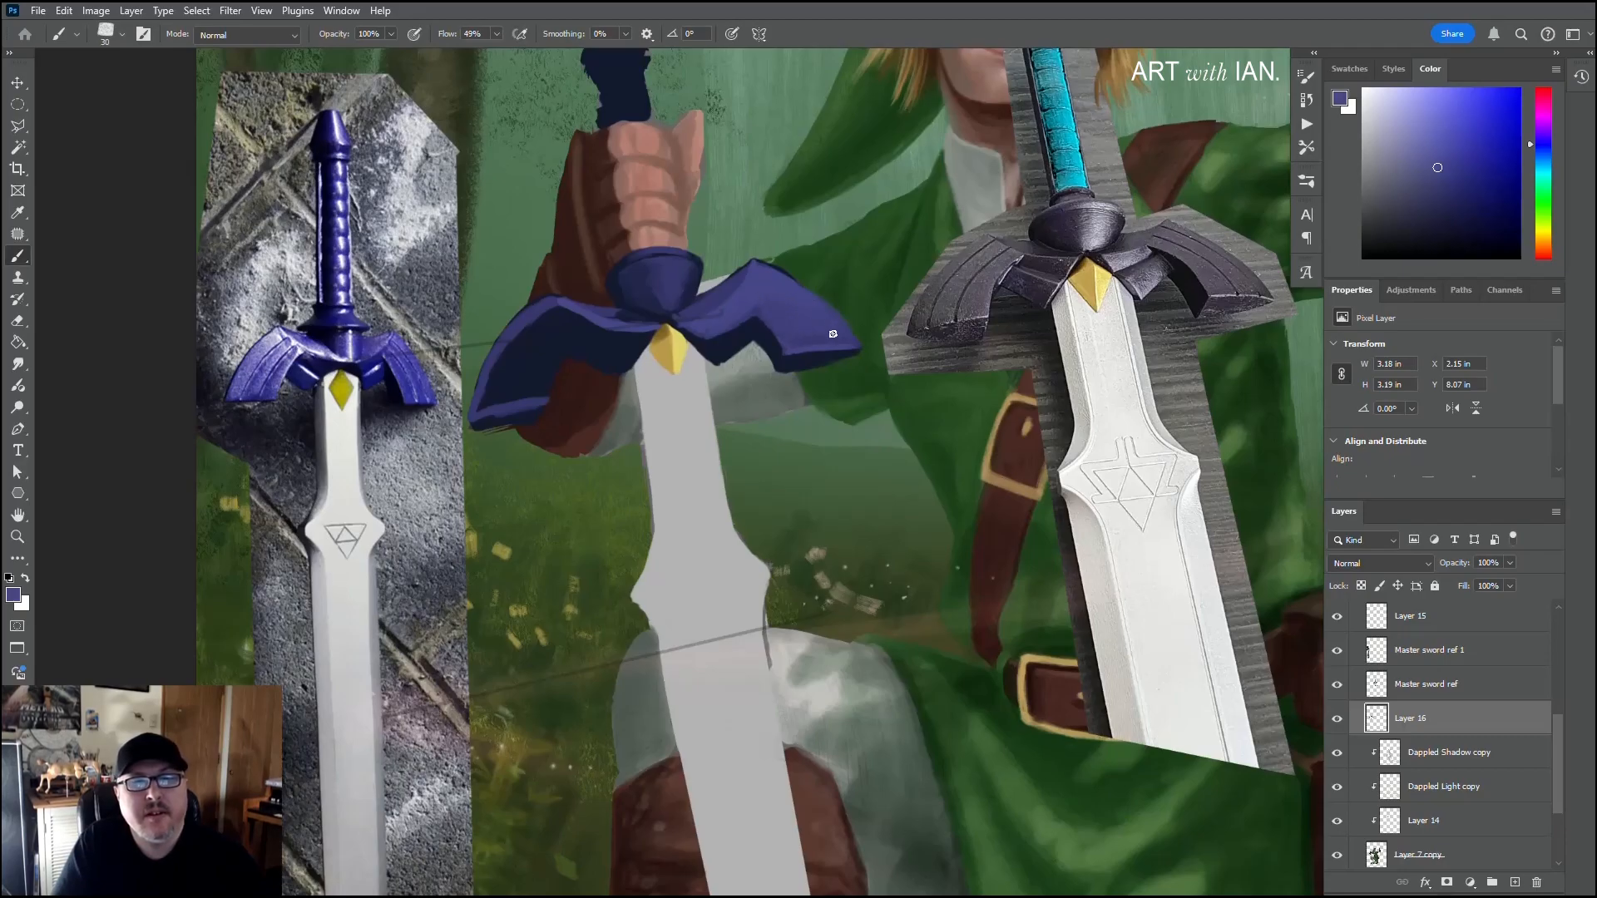
alt+click(812, 376)
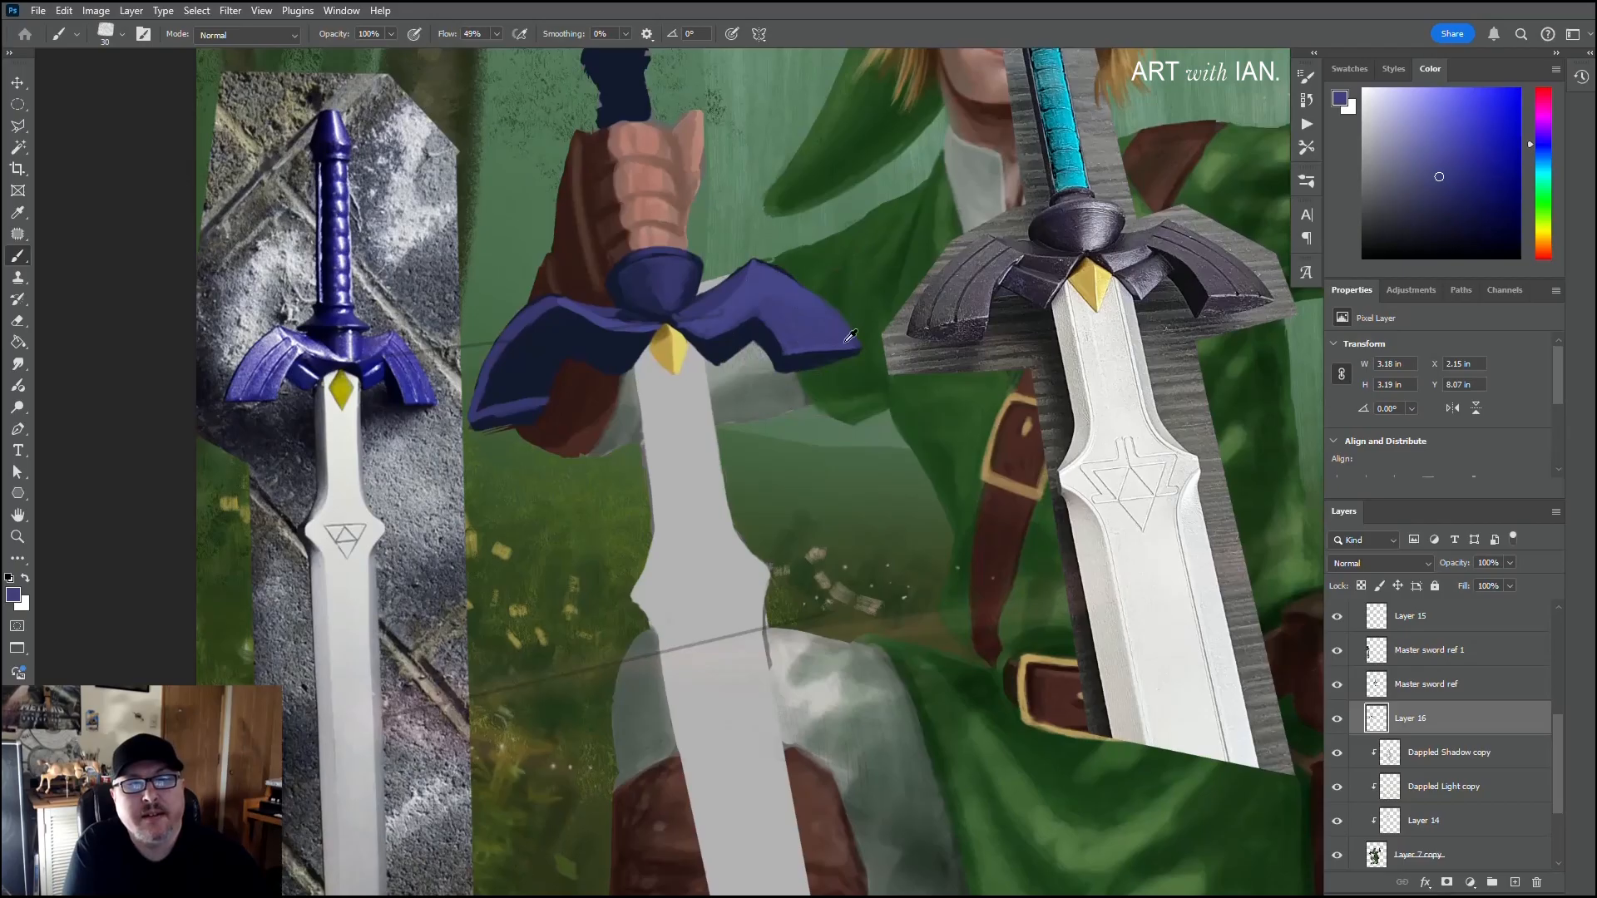
alt+click(753, 320)
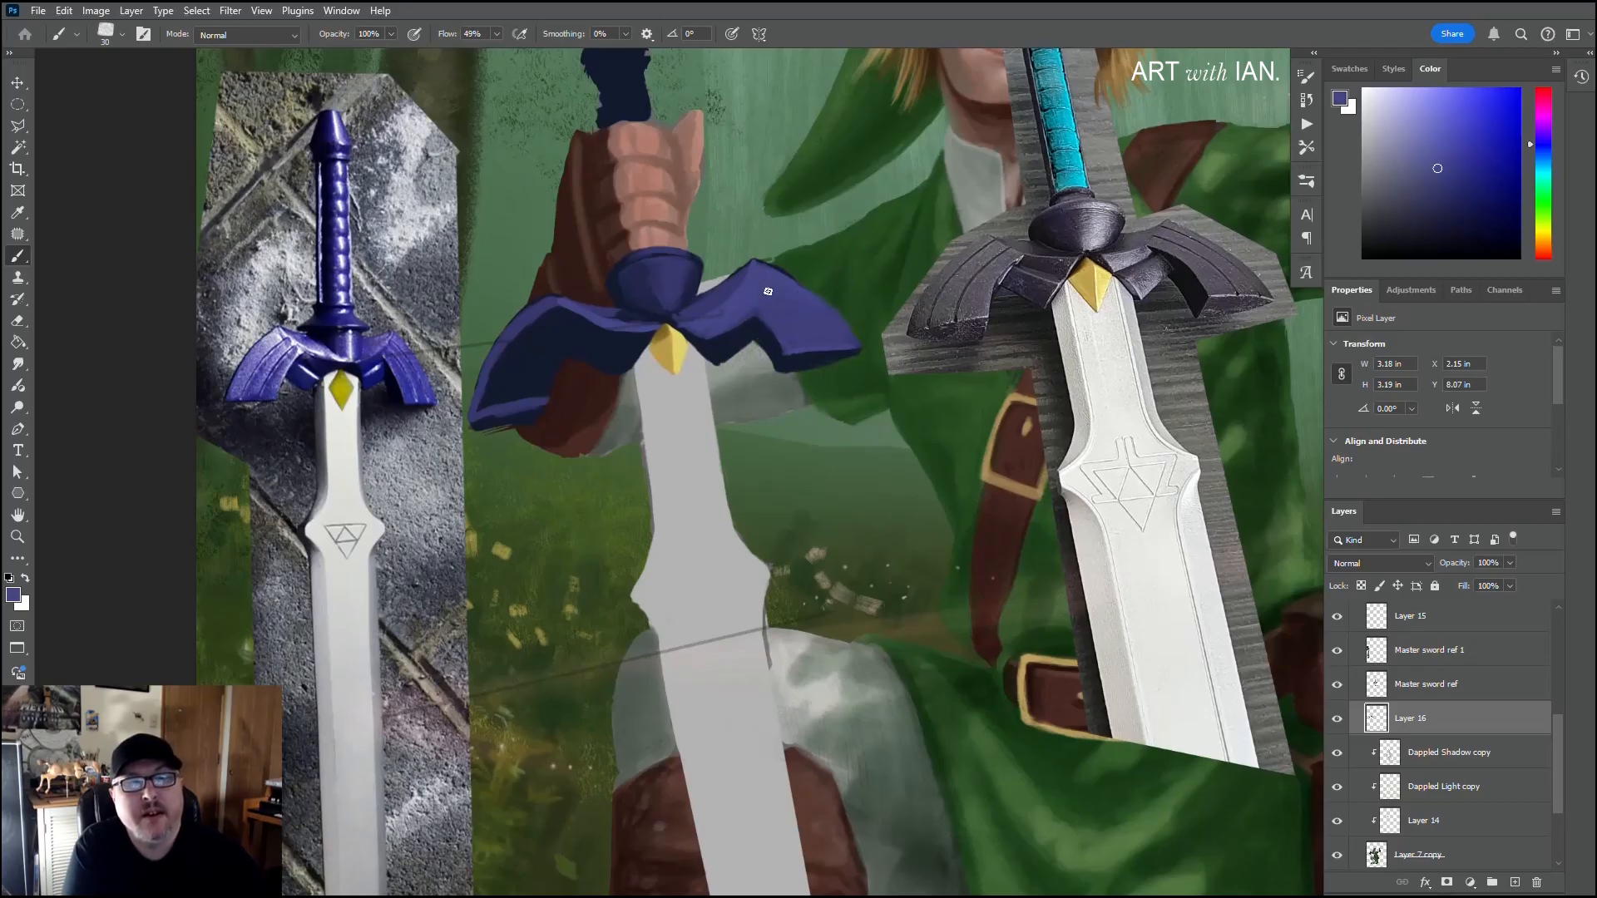
Step: Outline the inner section of the left wing beside the boss in light purple with a size 15 brush, correcting it with navy
drag(578, 356, 655, 352)
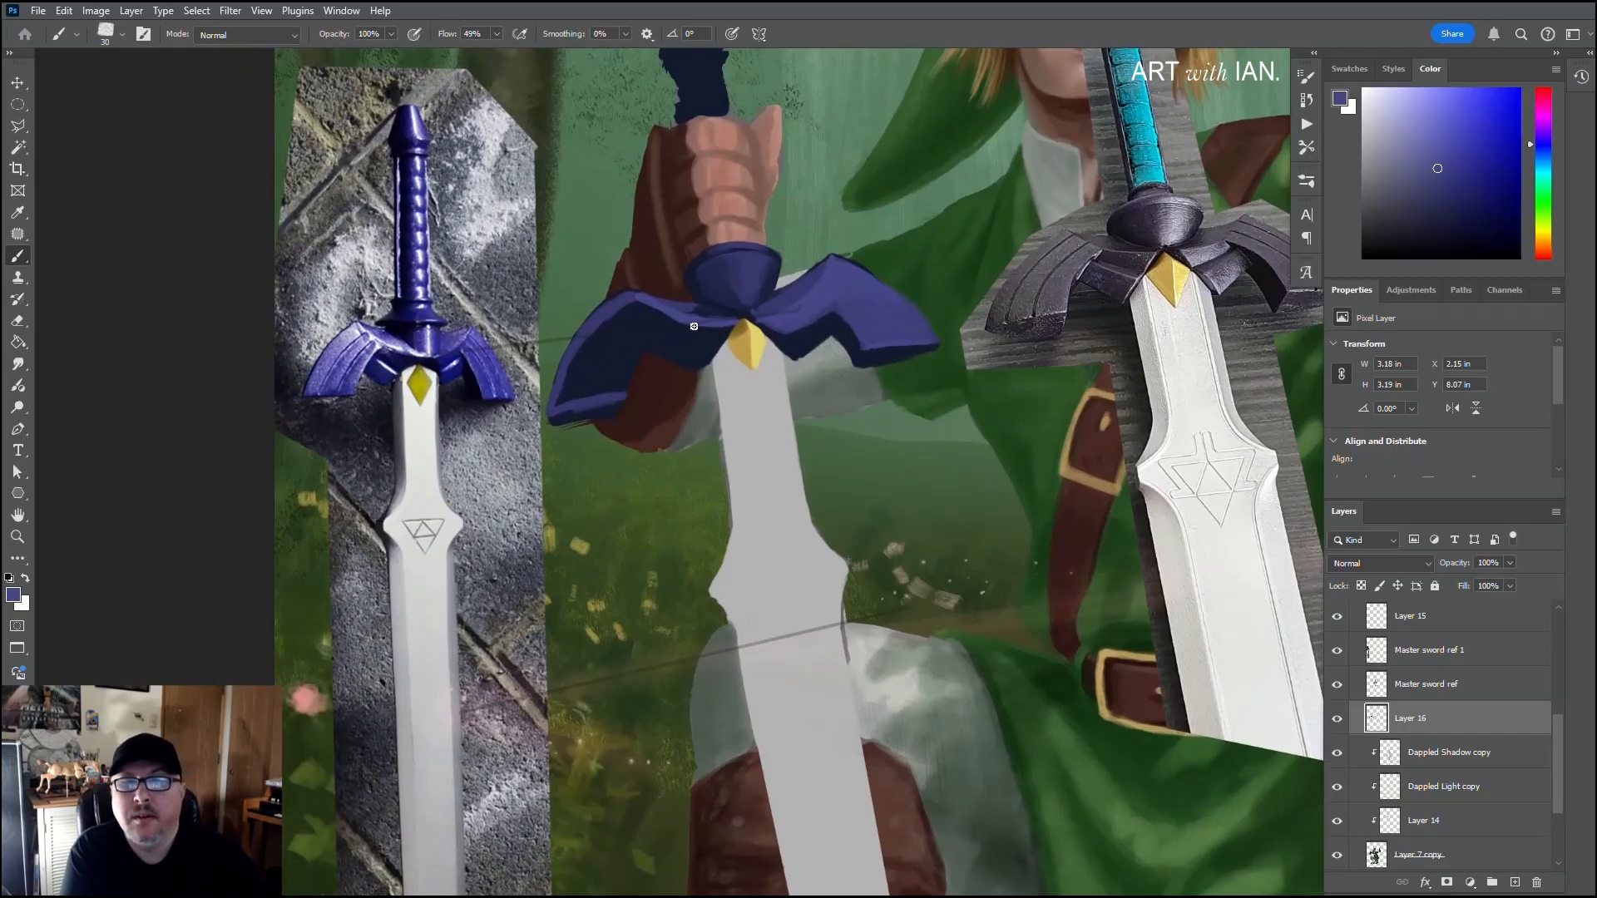
key(bracketleft)
key(bracketleft)
key(bracketleft)
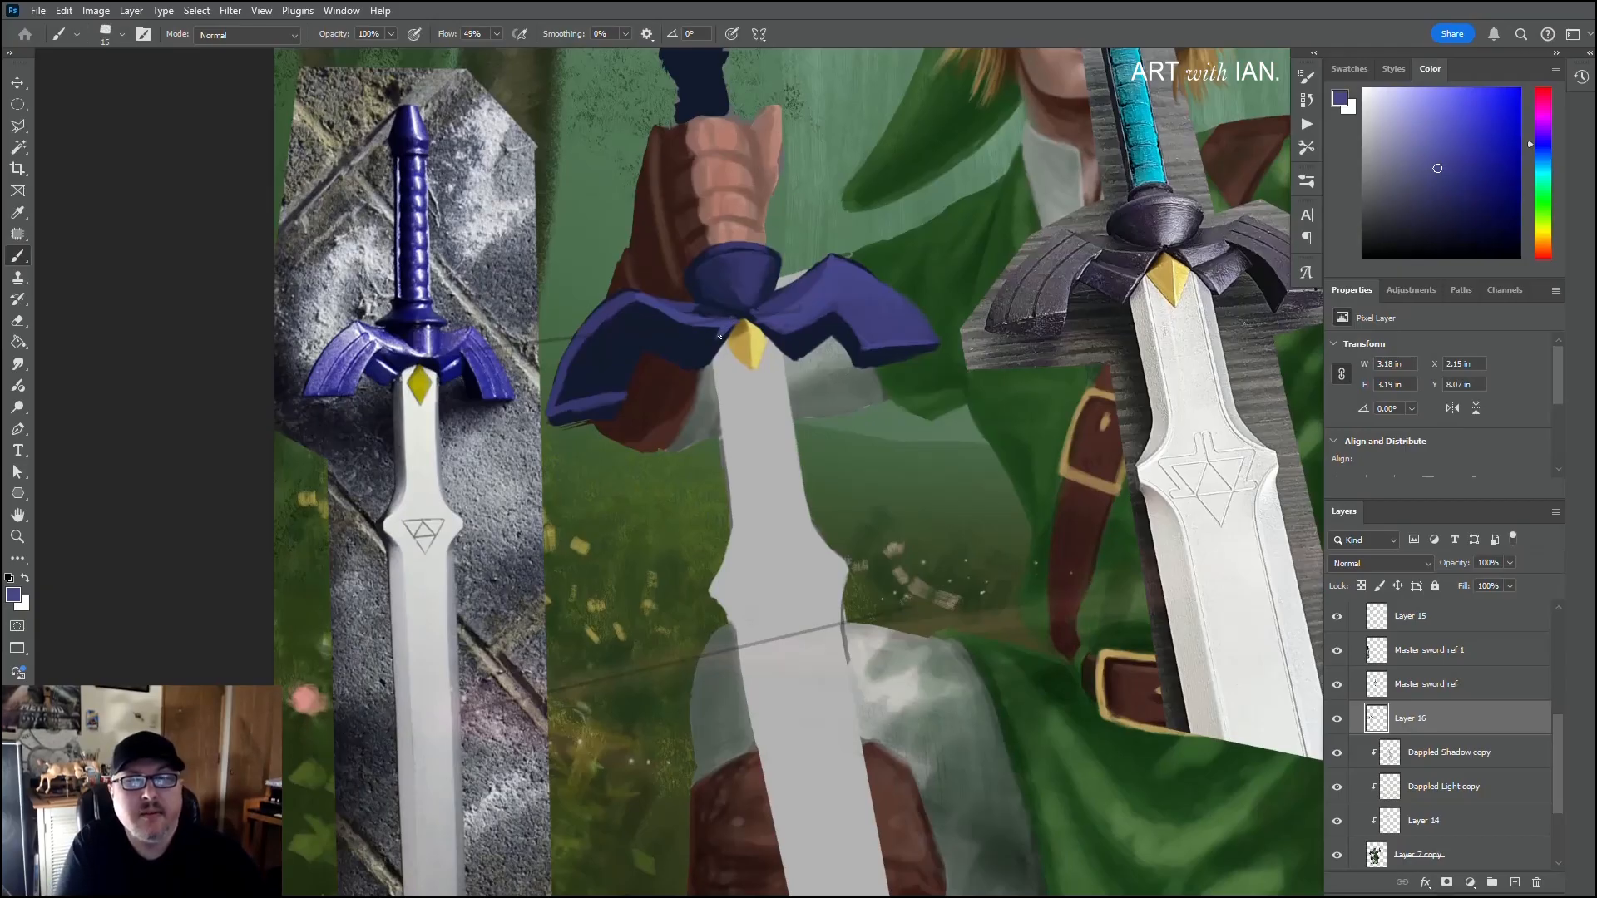
alt+click(732, 321)
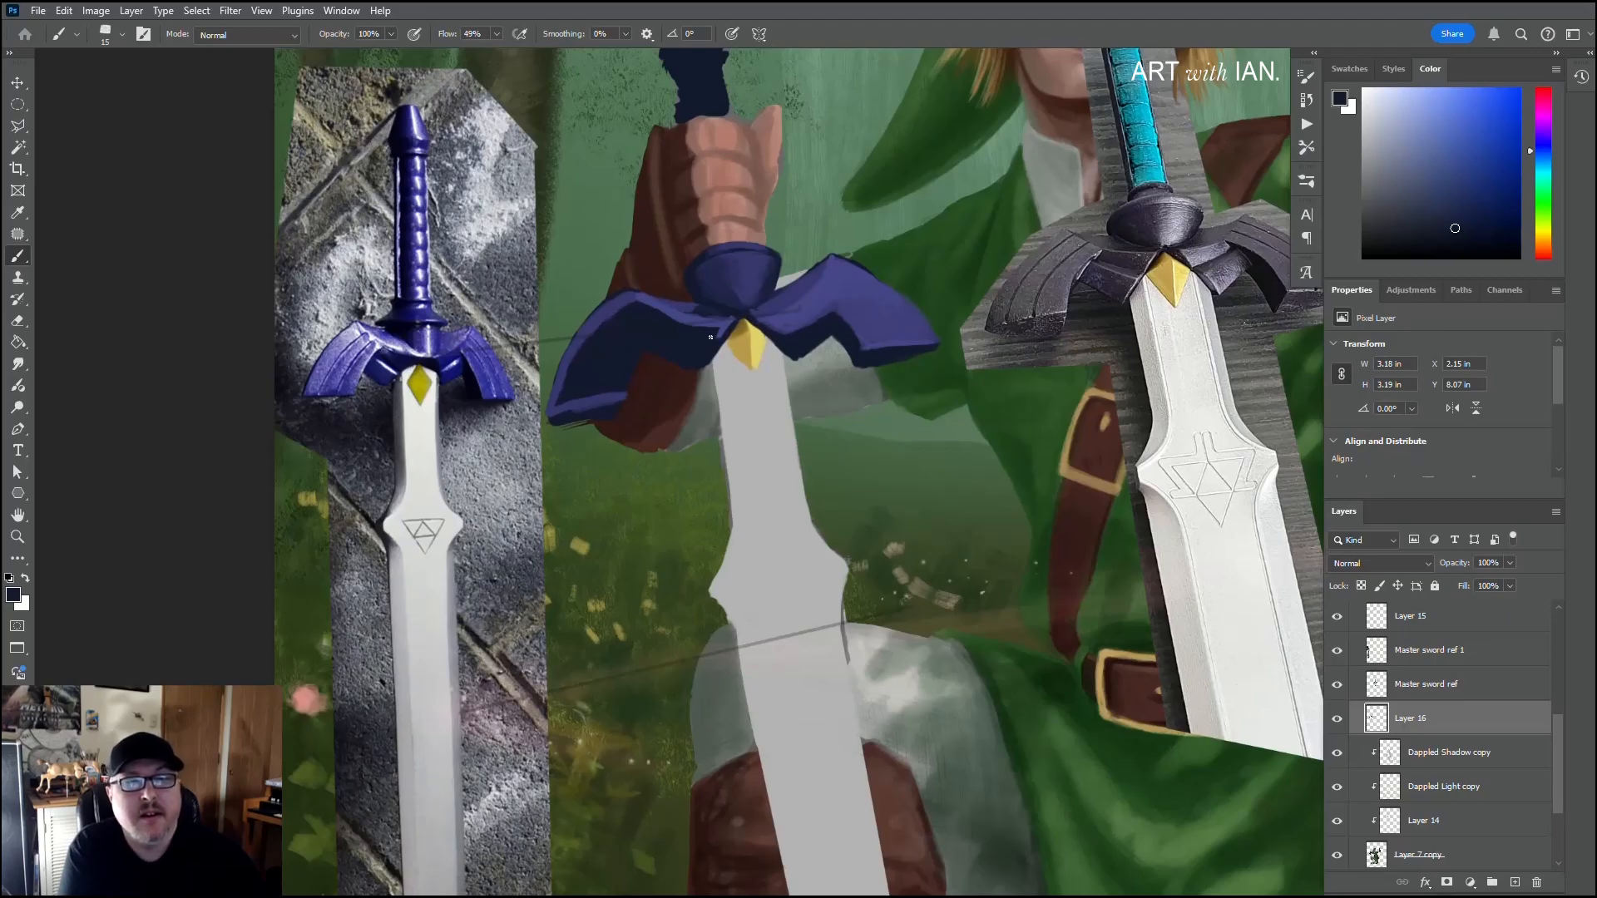
alt+click(832, 317)
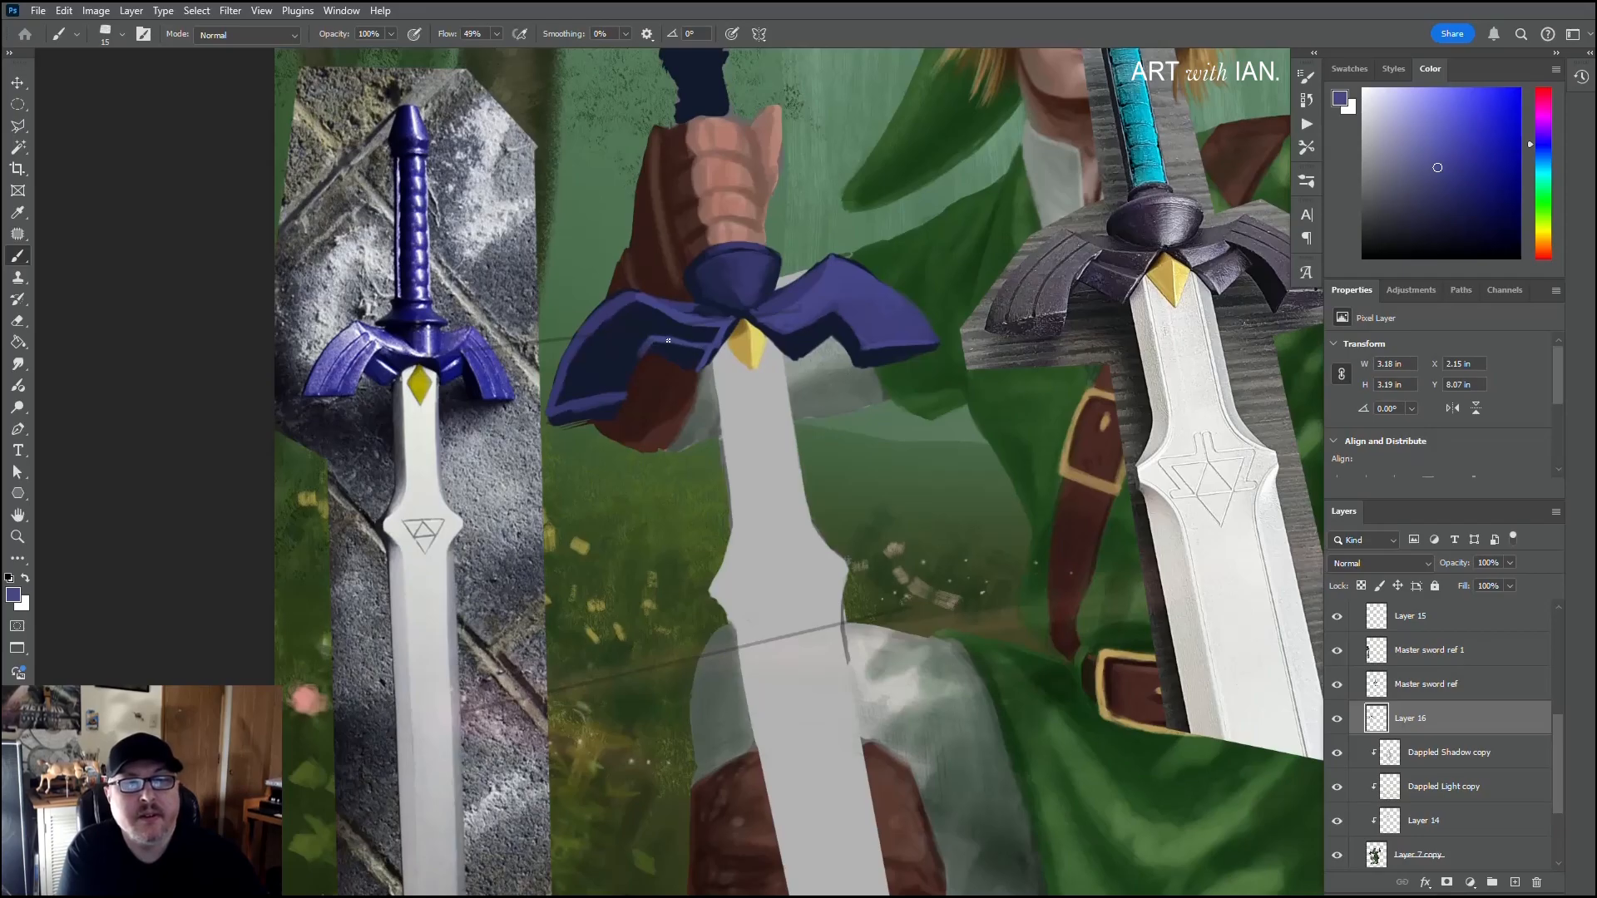
Step: Fill the left wing's inner section with sampled purple and extend it over the brown glove, shading it with navy
key(alt)
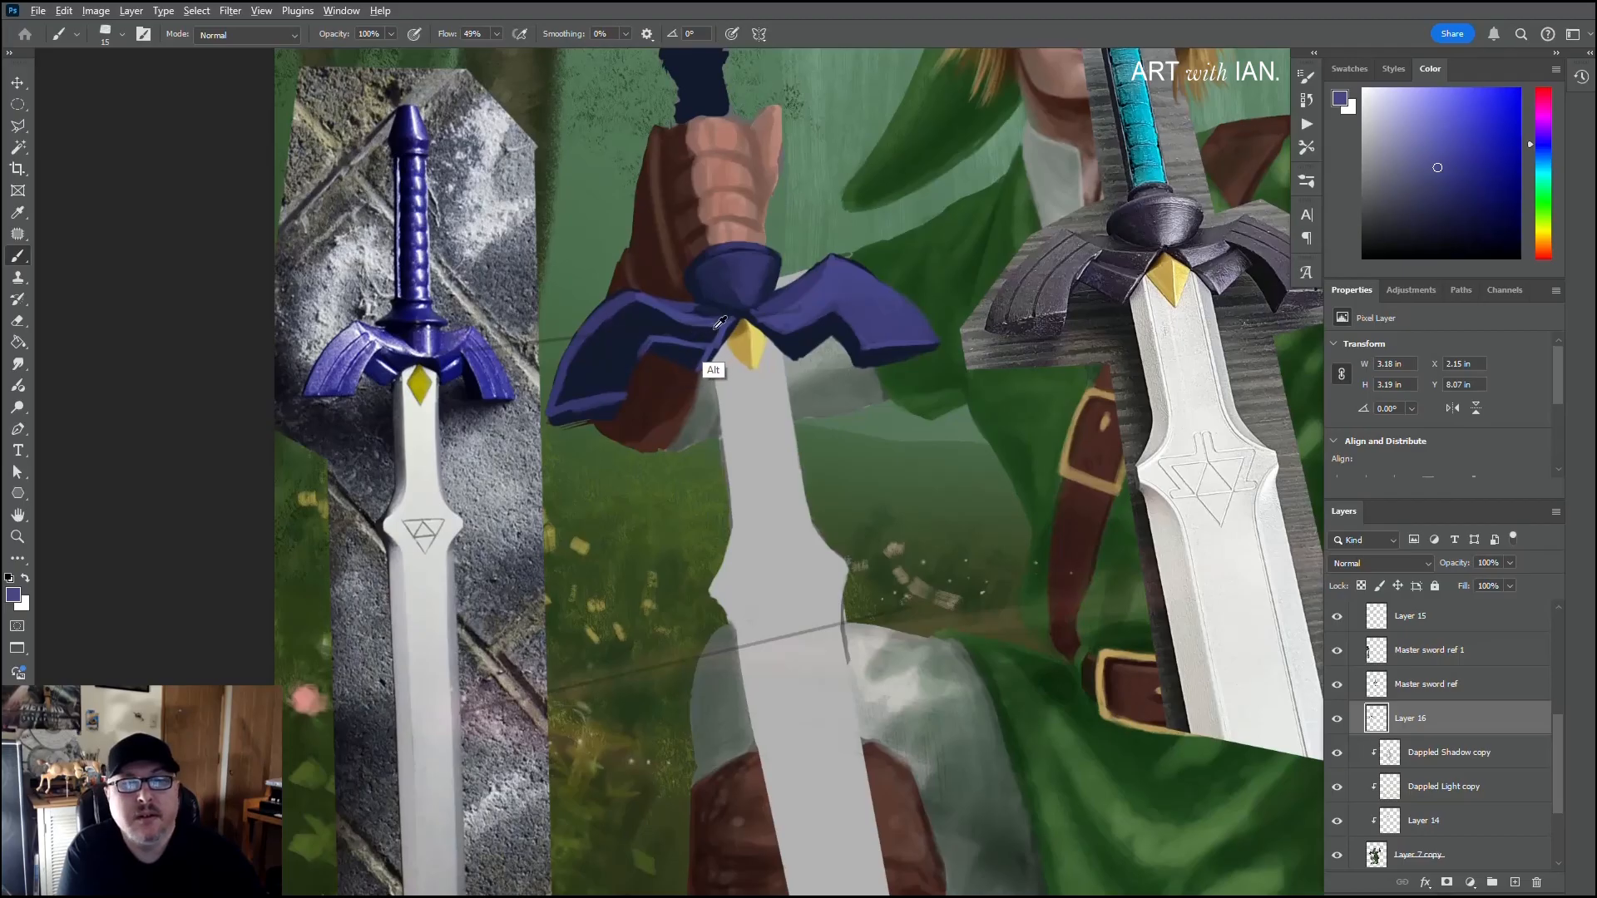
alt+click(784, 293)
drag(784, 293, 714, 333)
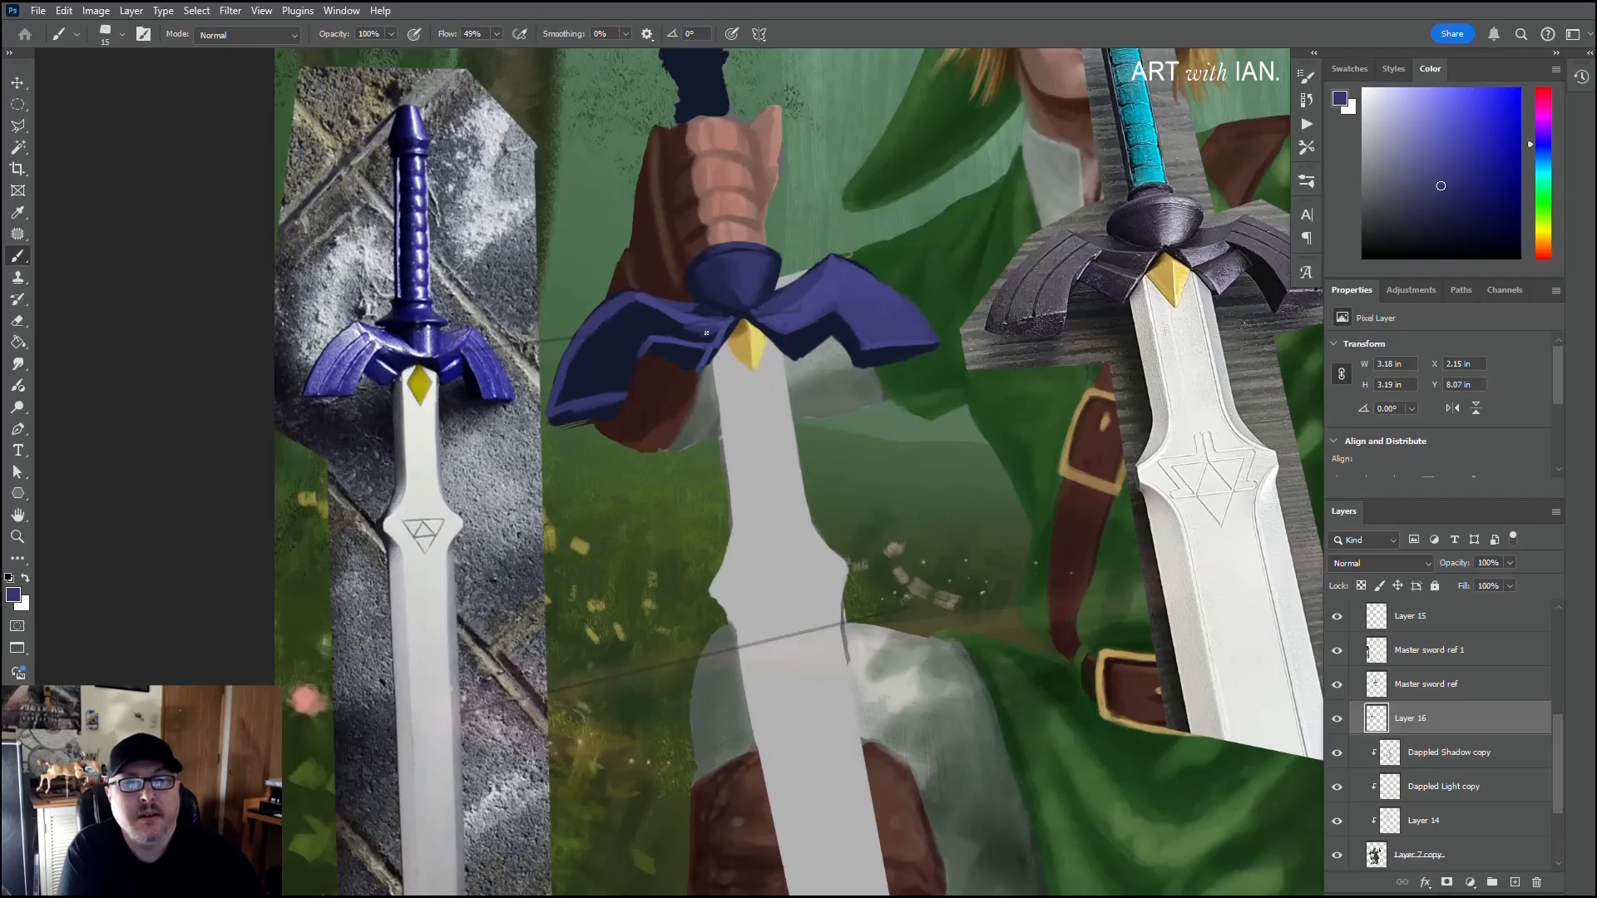
alt+click(699, 336)
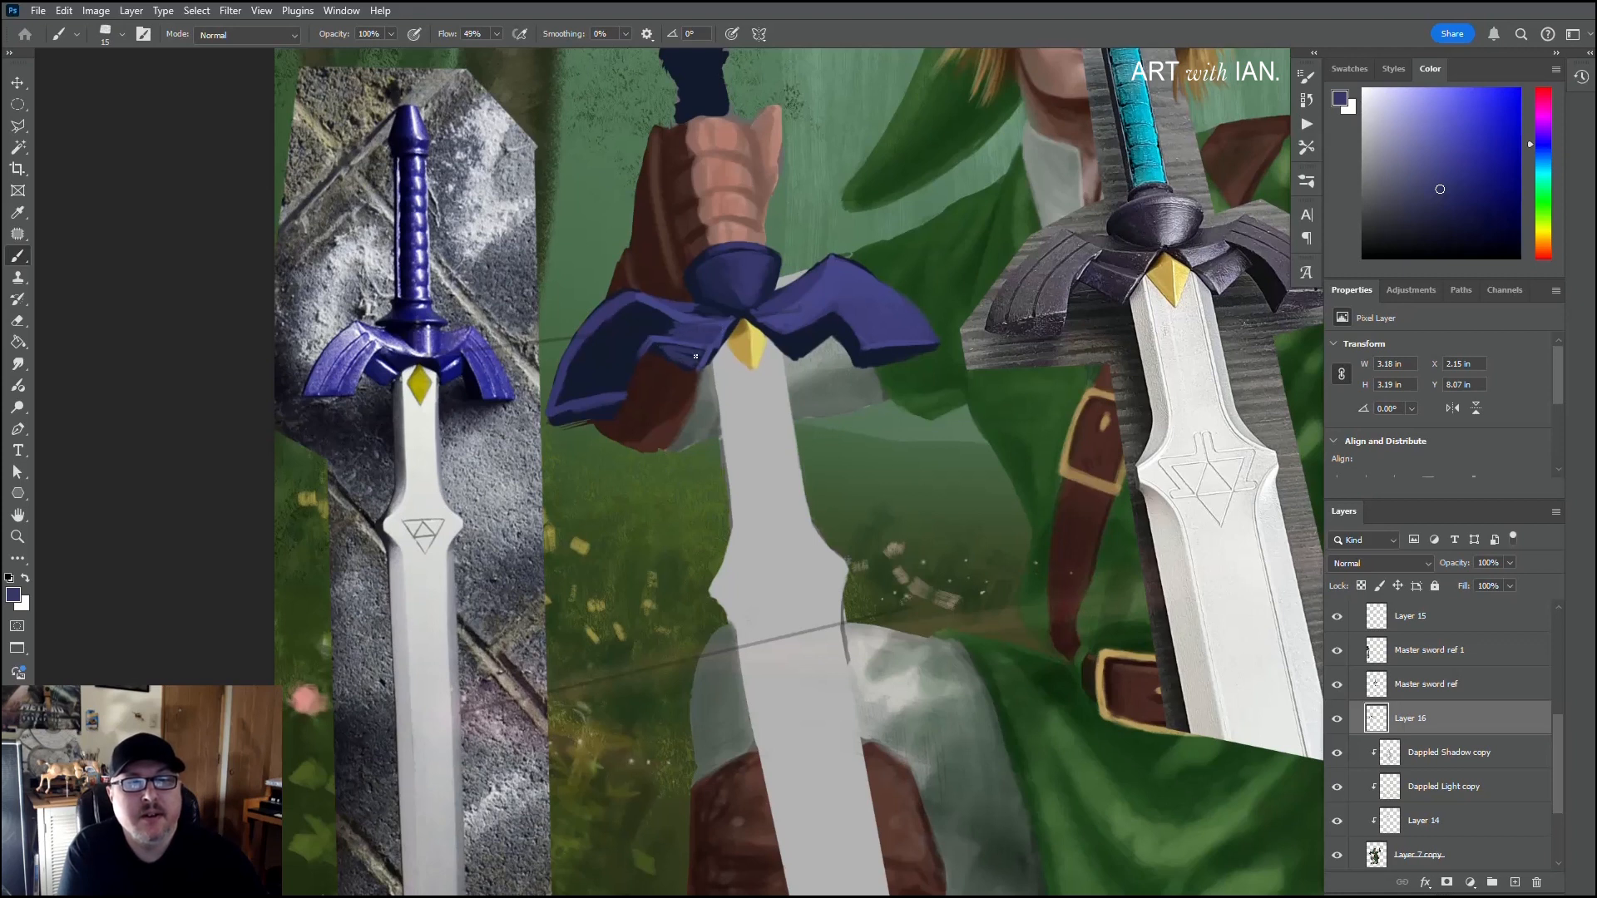
alt+click(681, 356)
alt+click(693, 344)
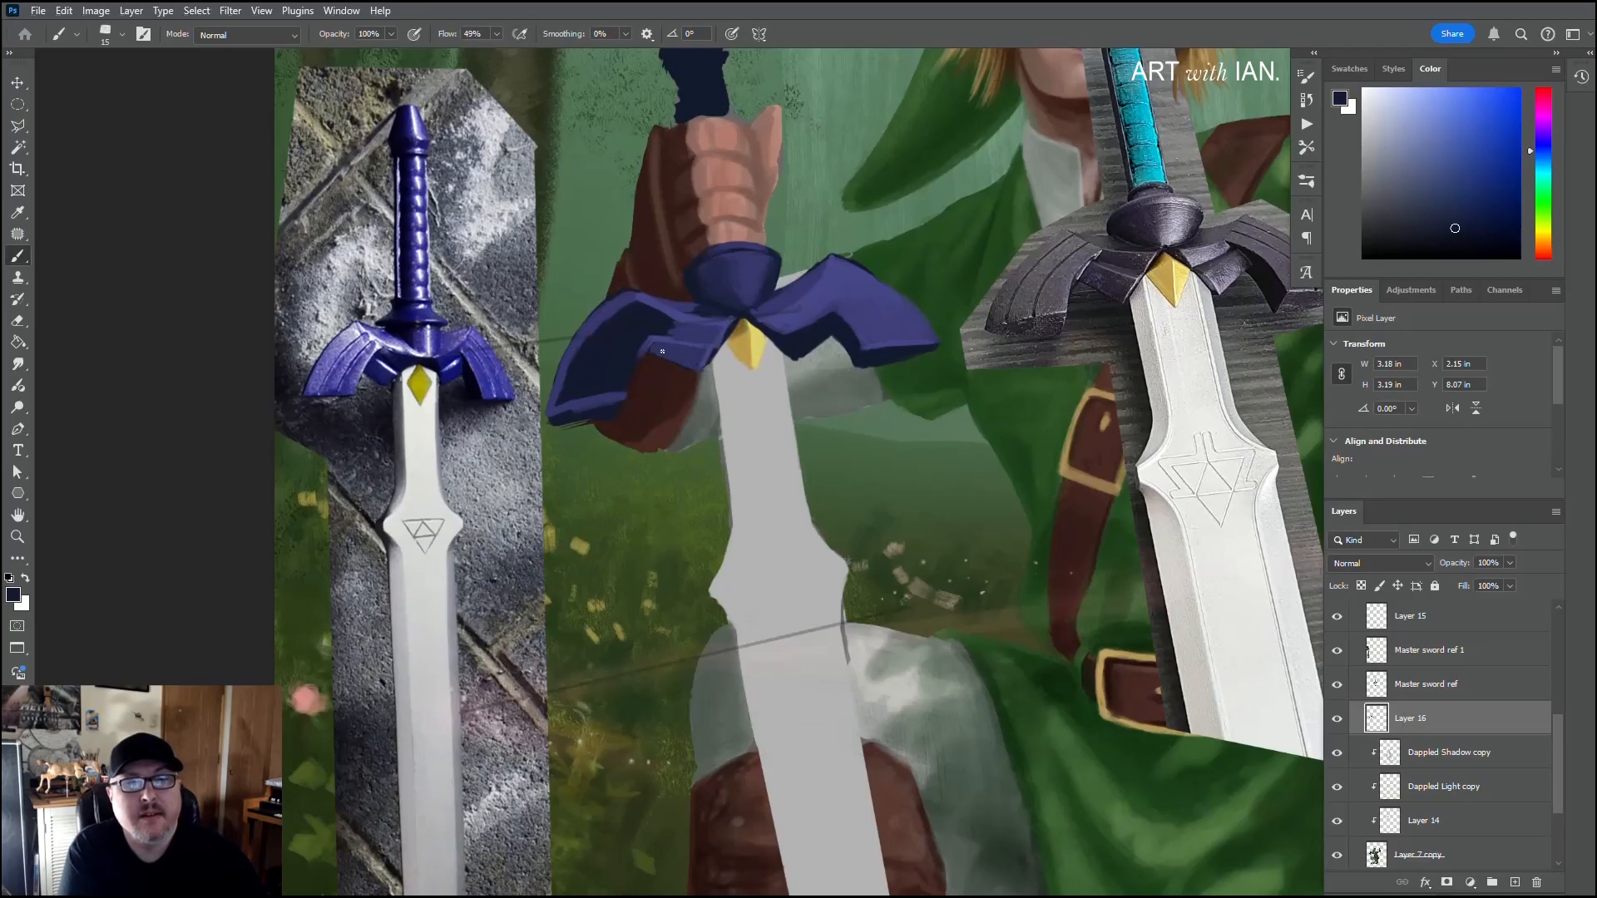
Step: Refine the right wing's inner underside in dark purple and highlight its lower edge in light purple
alt+click(681, 351)
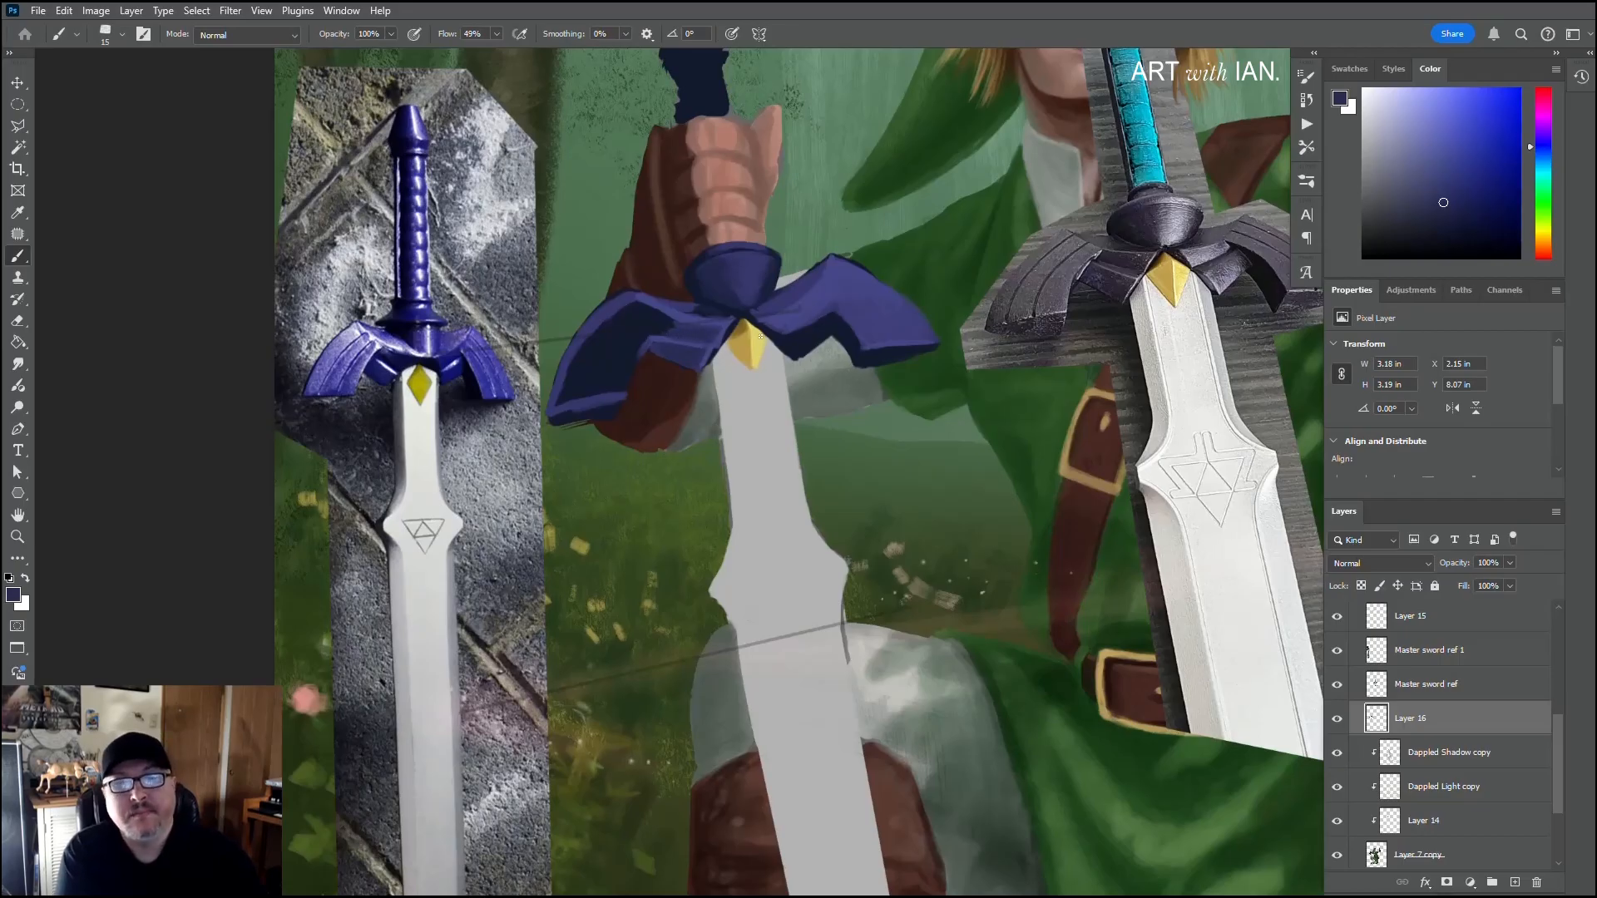
alt+click(806, 358)
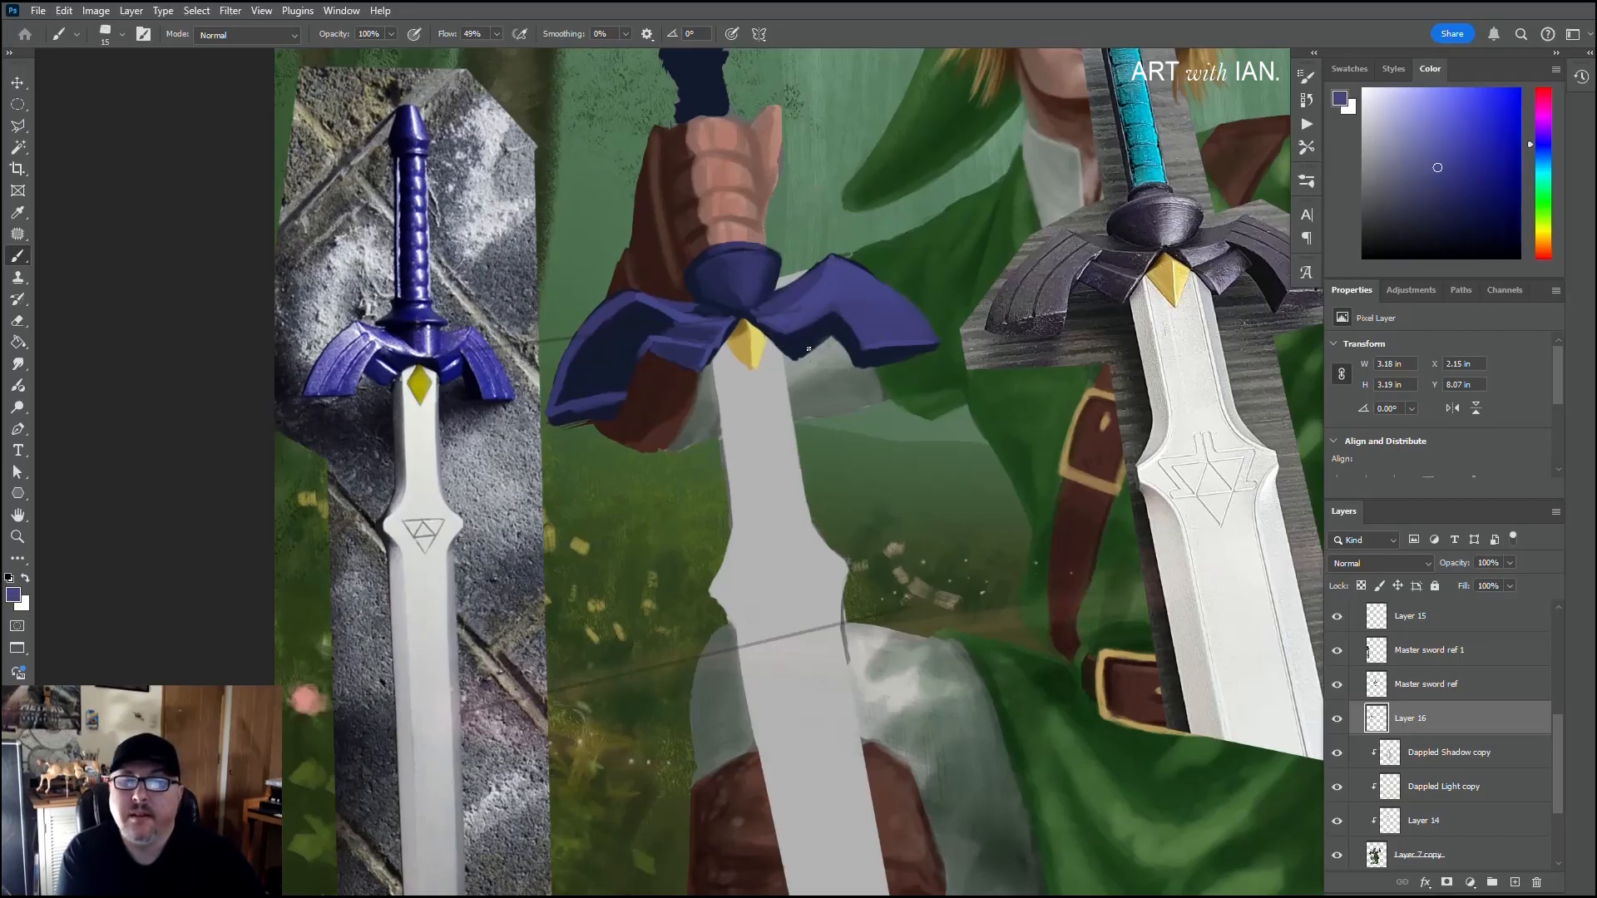
mouse_move(823, 338)
mouse_down()
mouse_move(799, 357)
mouse_move(815, 293)
mouse_up()
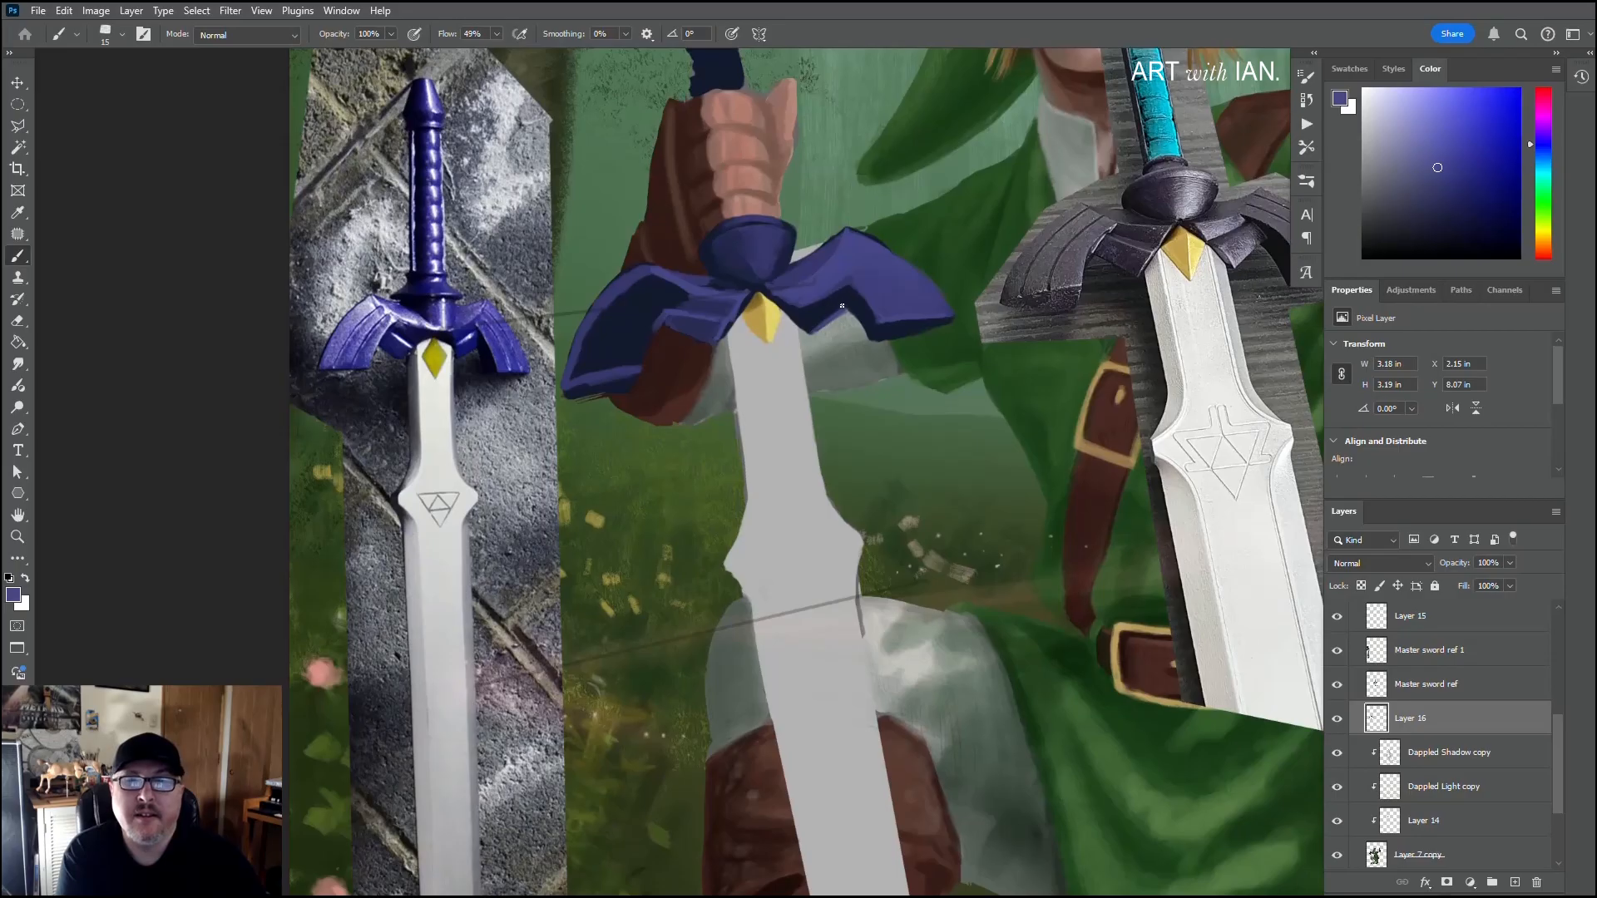
Step: Refine the right wing's face and underside edges with sampled purple and navy, using the size 15 brush
drag(836, 304, 811, 312)
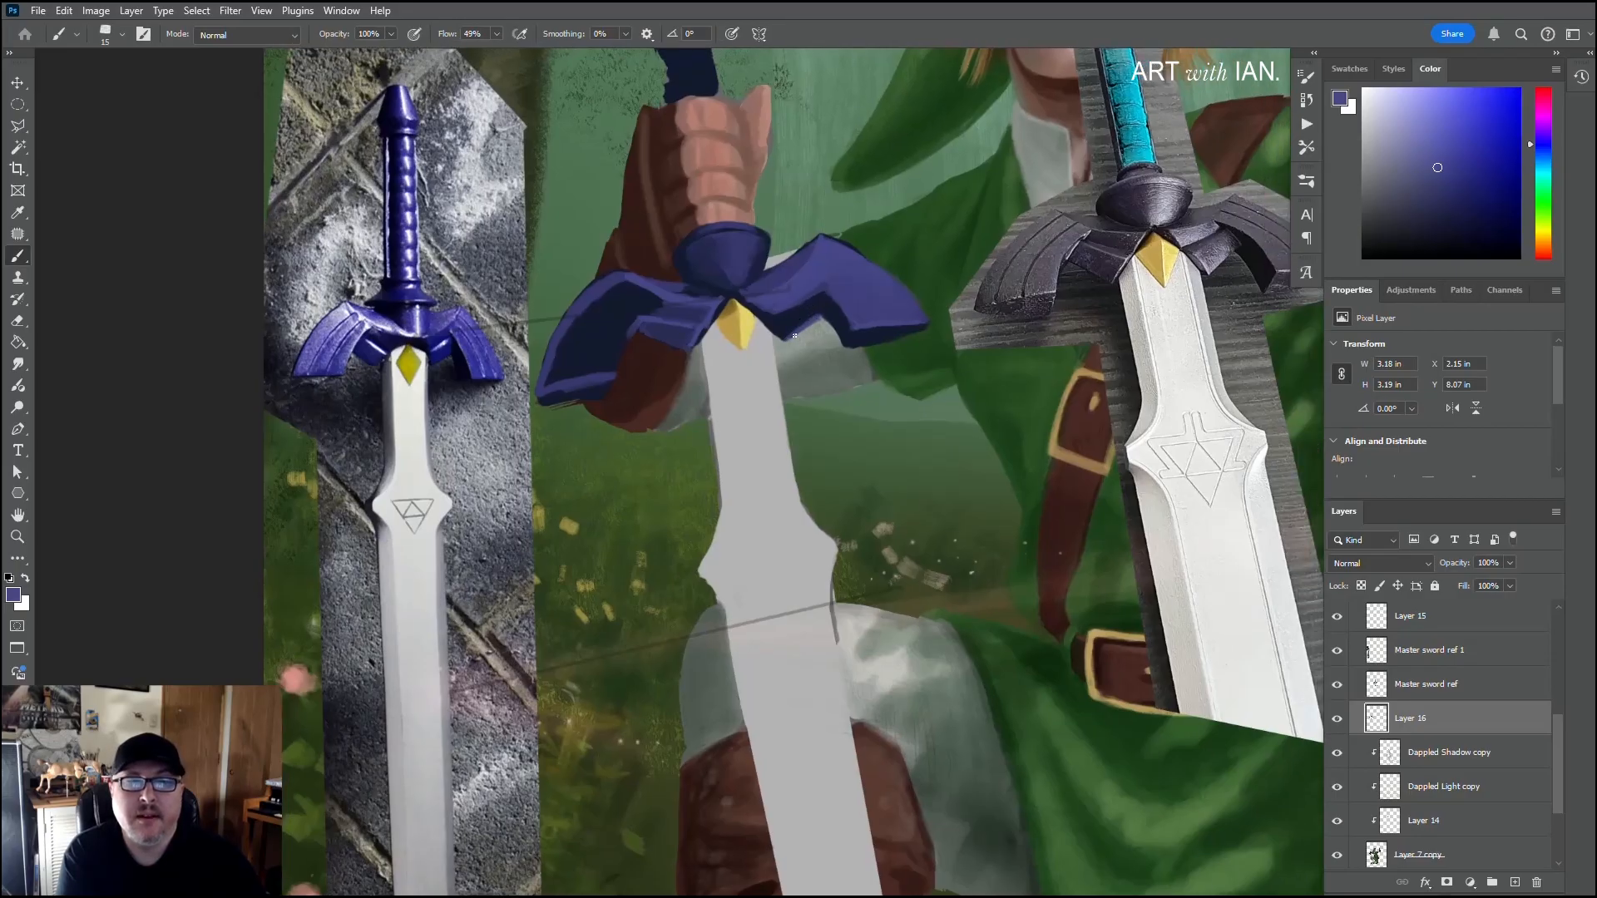
alt+click(836, 308)
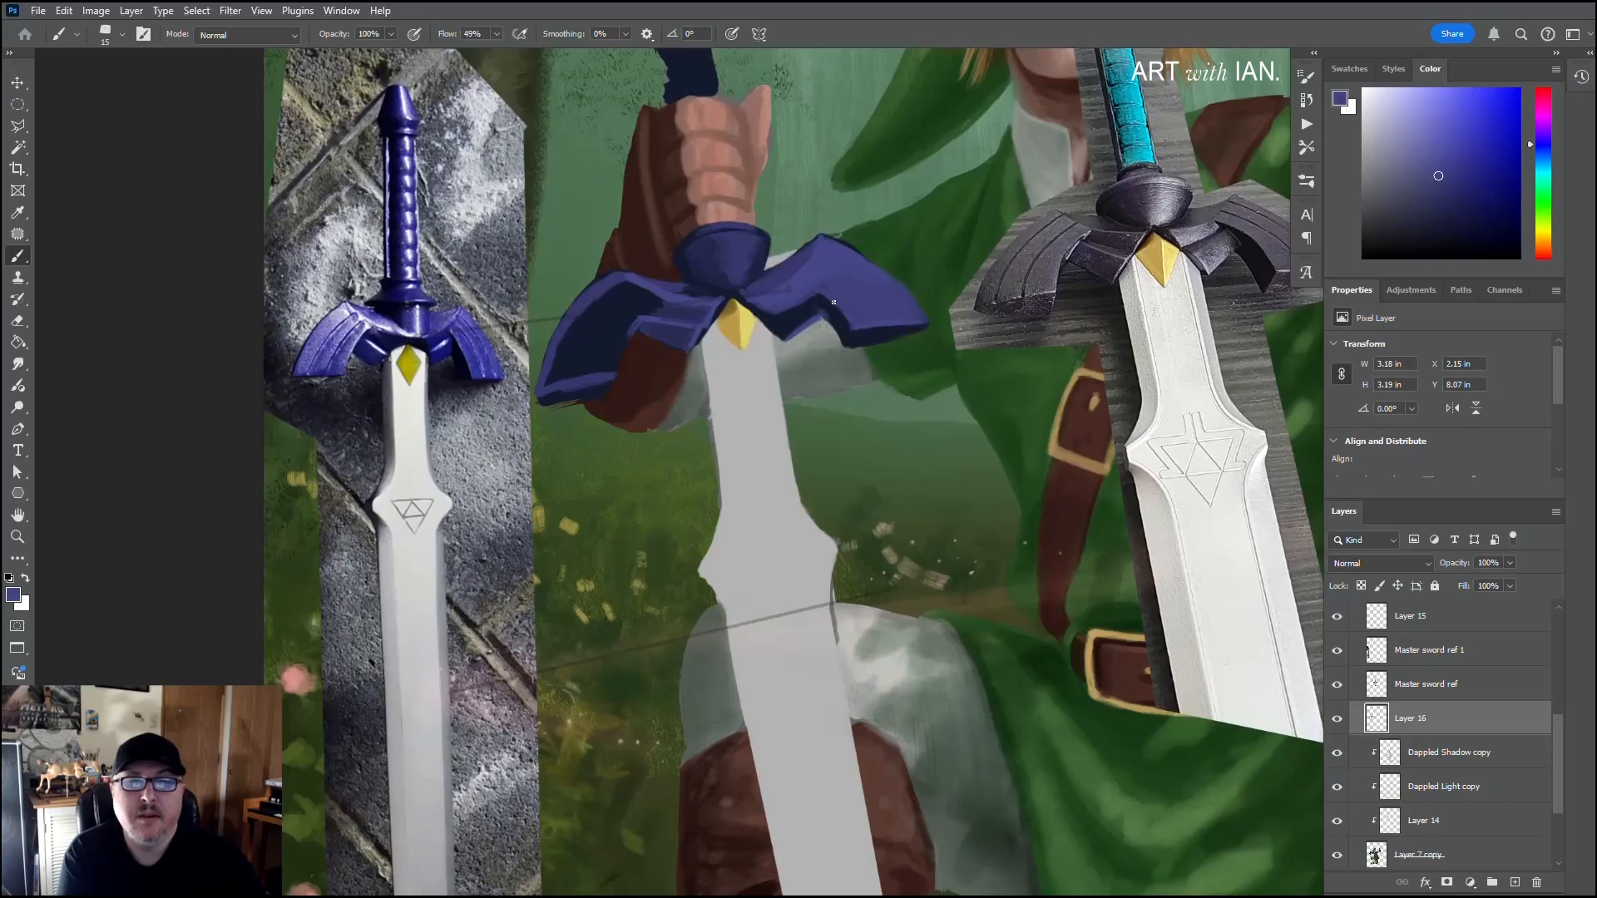
scroll(831, 308, right, 3)
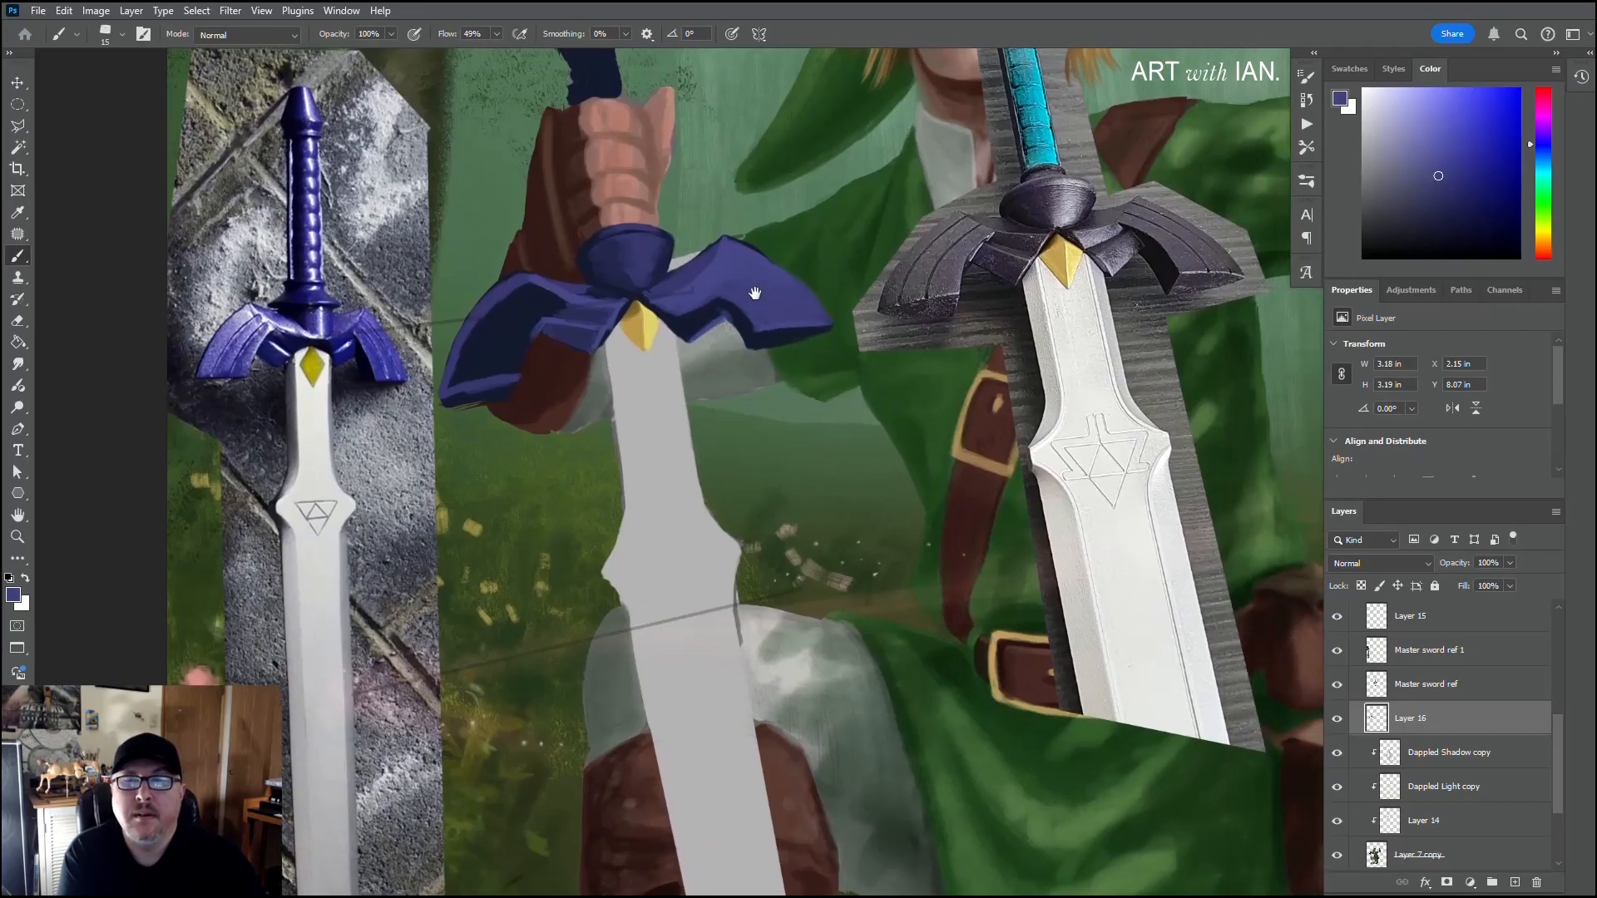
alt+click(732, 299)
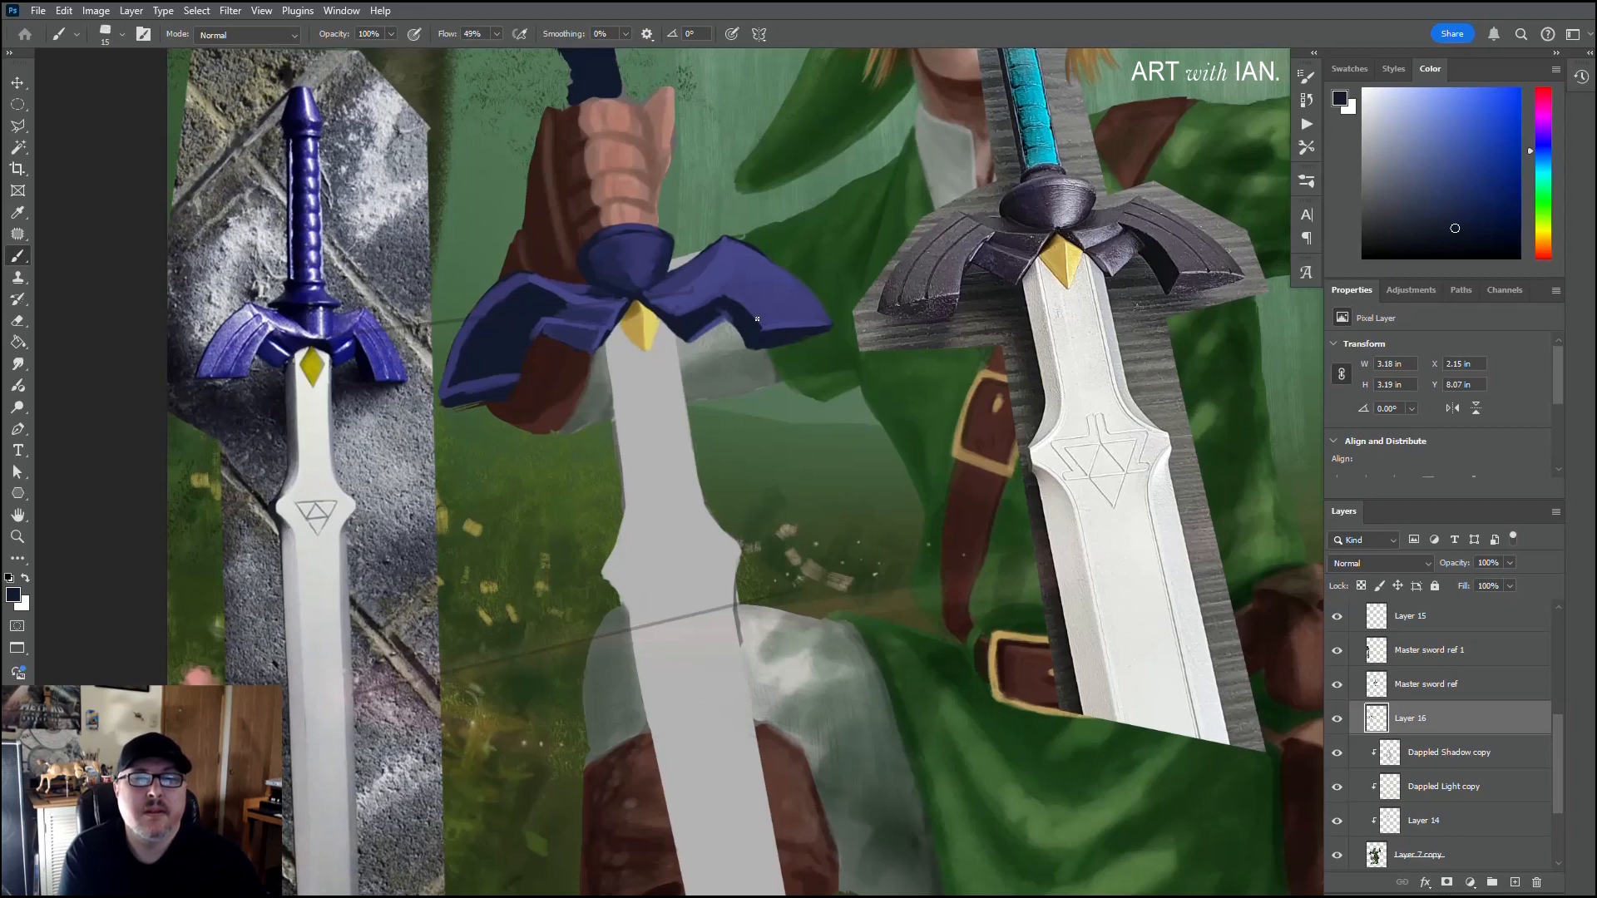
alt+click(785, 321)
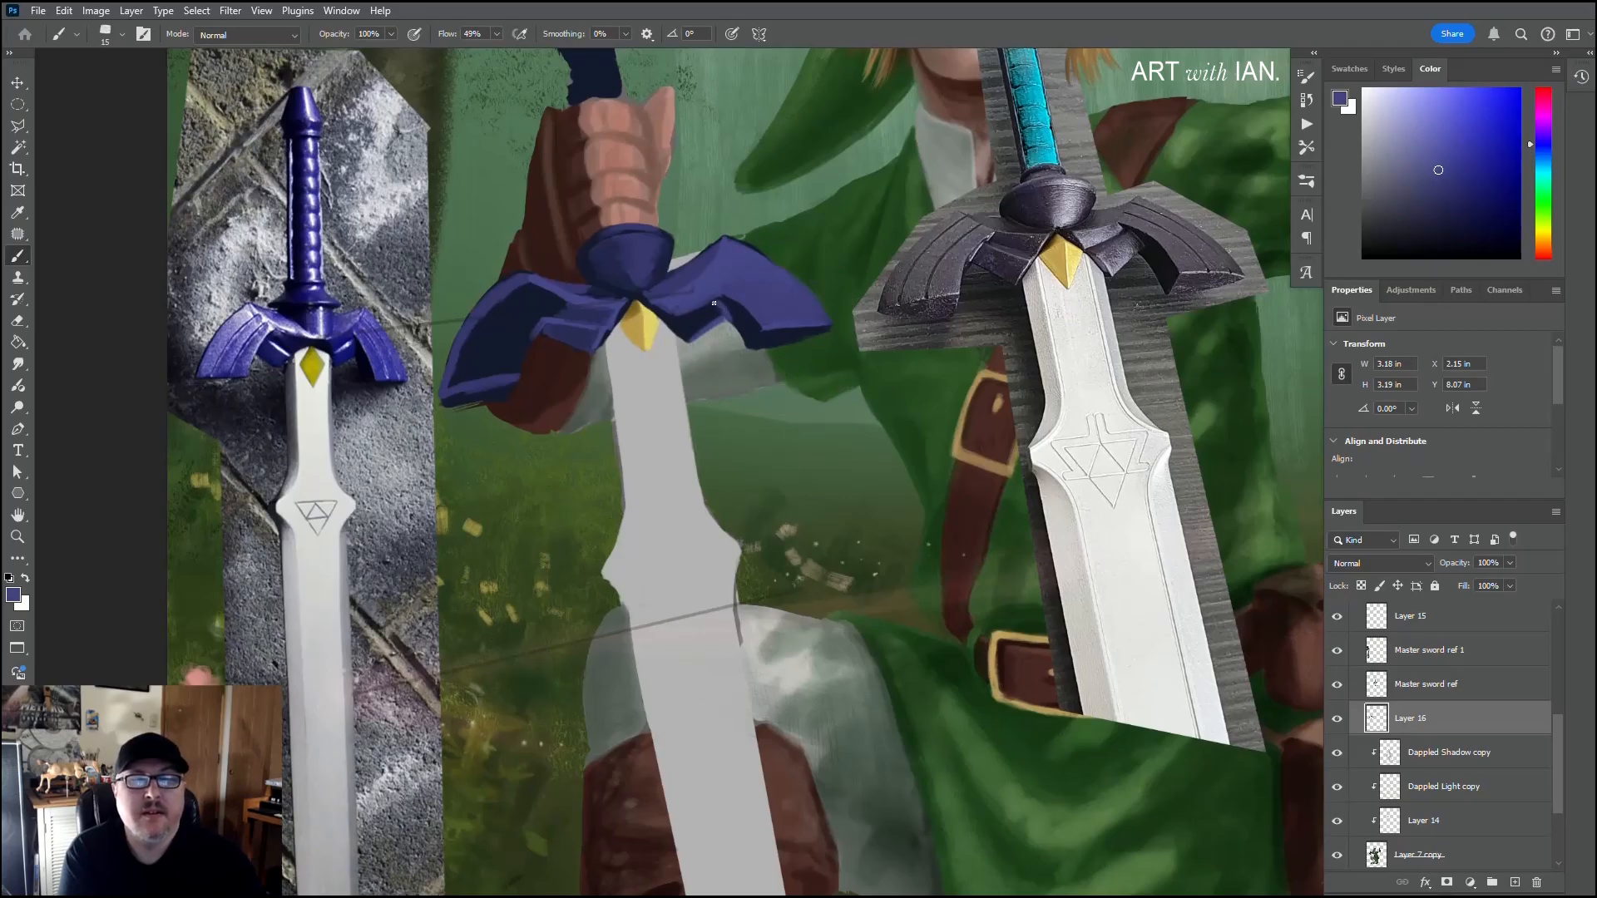
alt+click(732, 347)
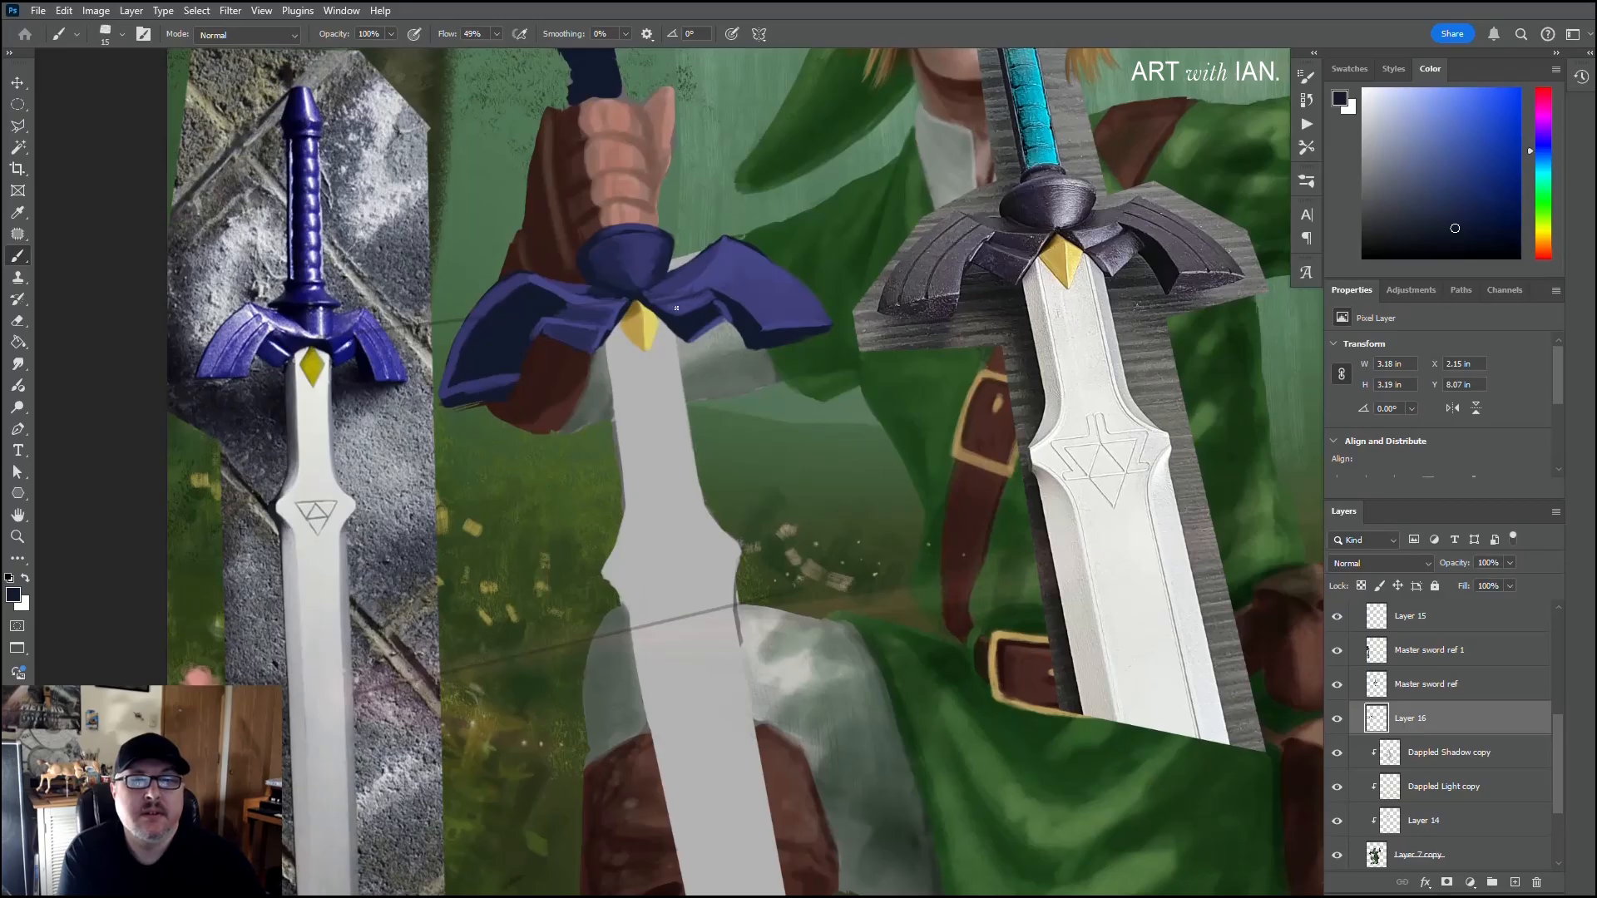
Step: Shade the junctions between the boss and both wings with sampled dark purple, lighter purple and navy
alt+click(690, 307)
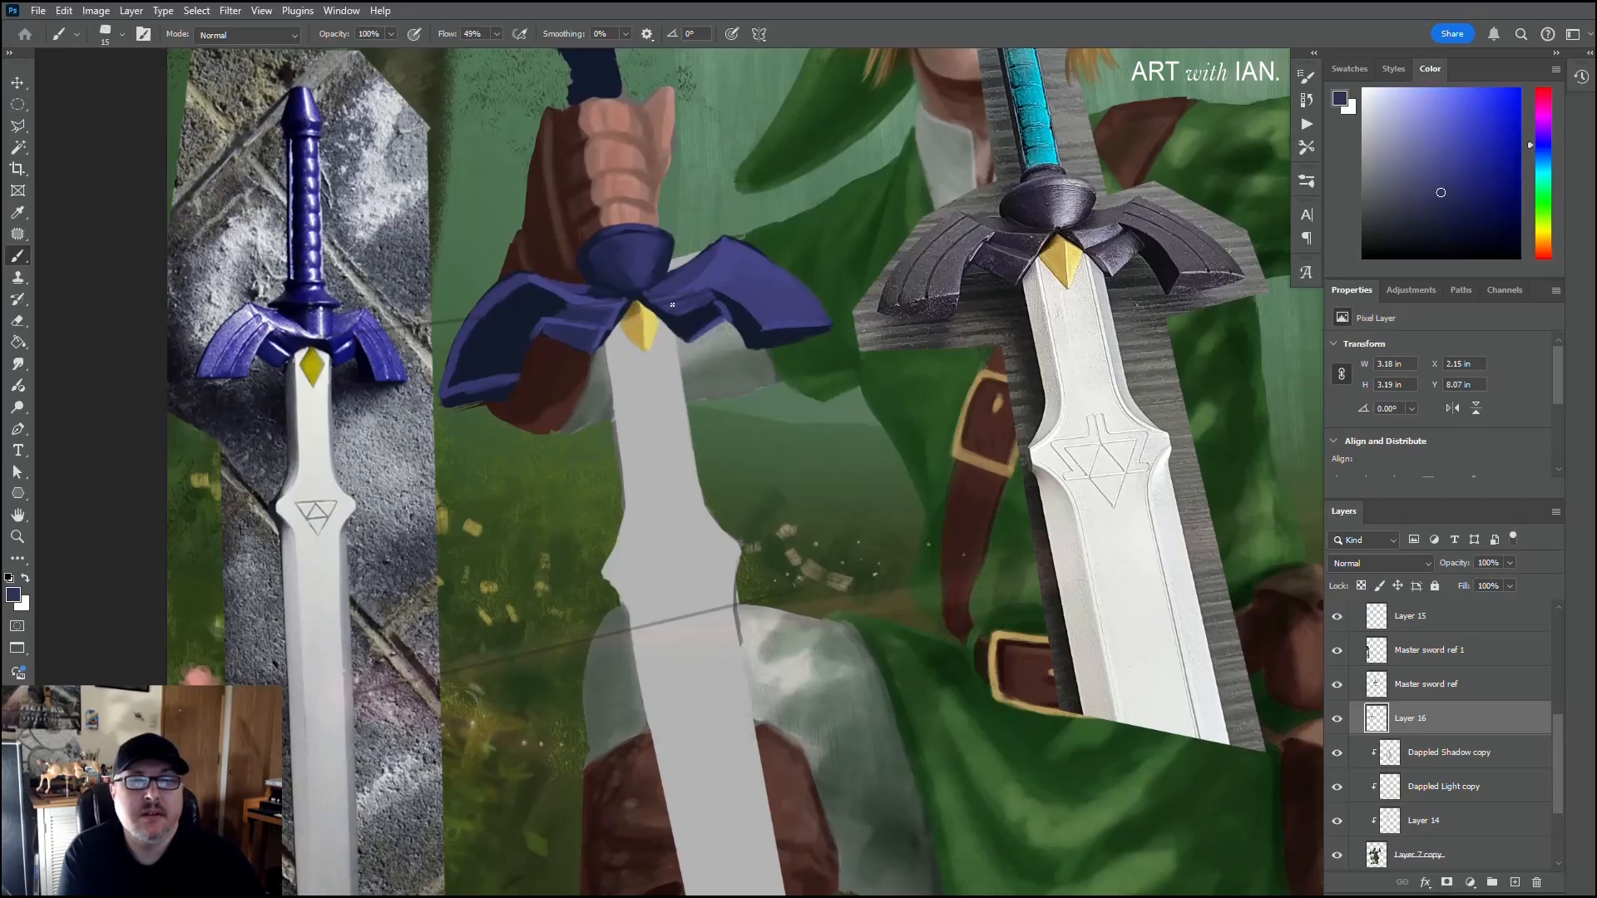
alt+click(689, 287)
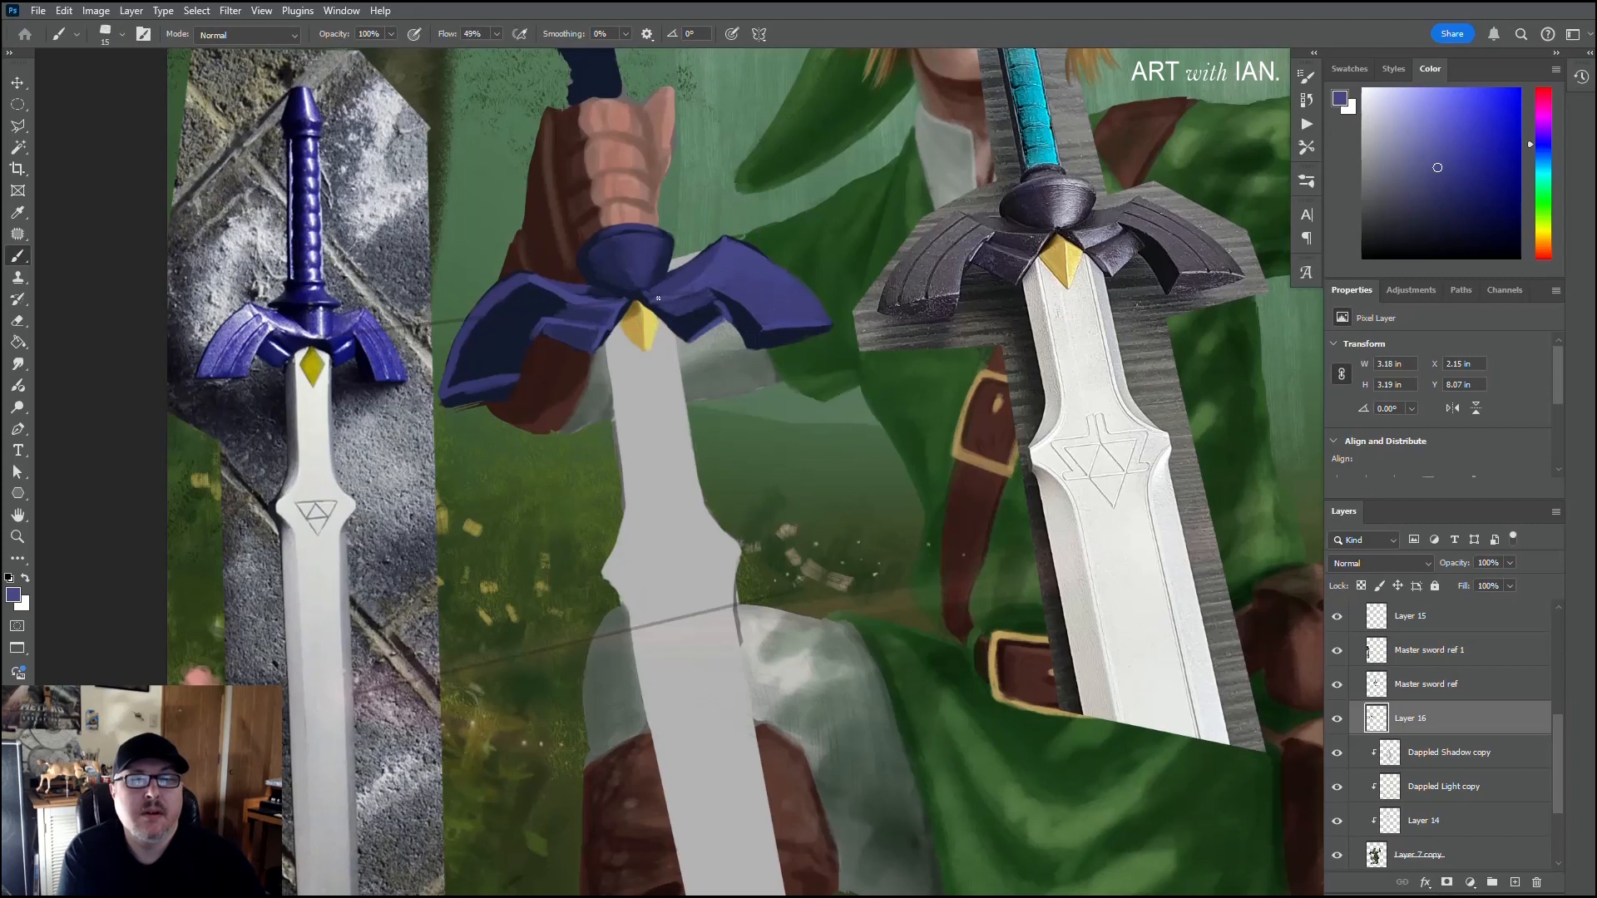
alt+click(594, 293)
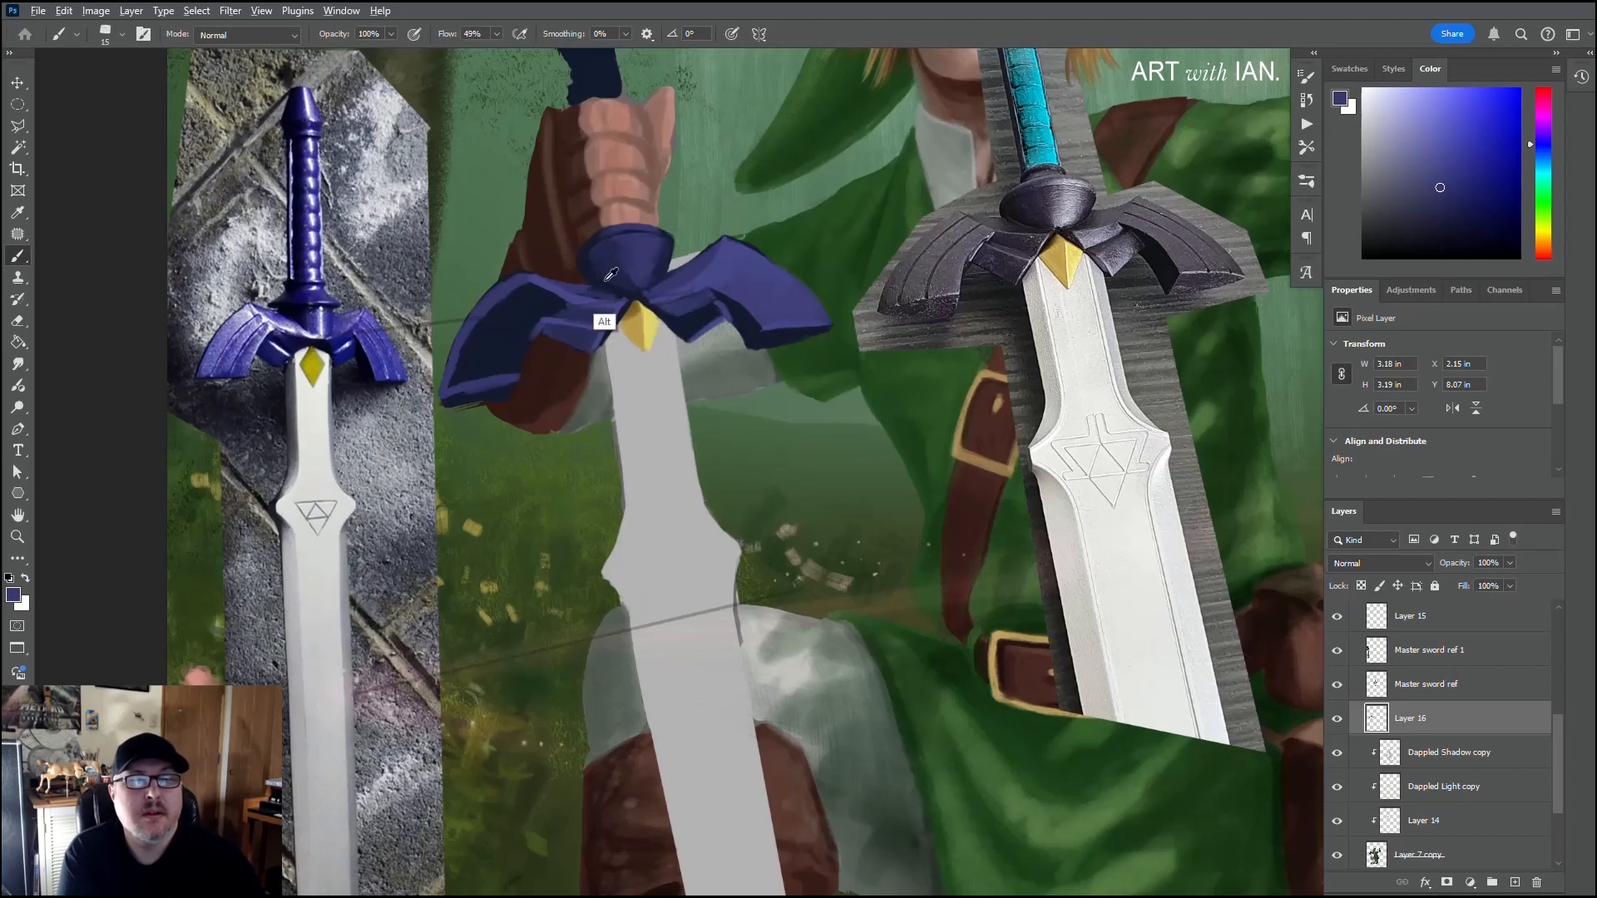
alt+click(602, 291)
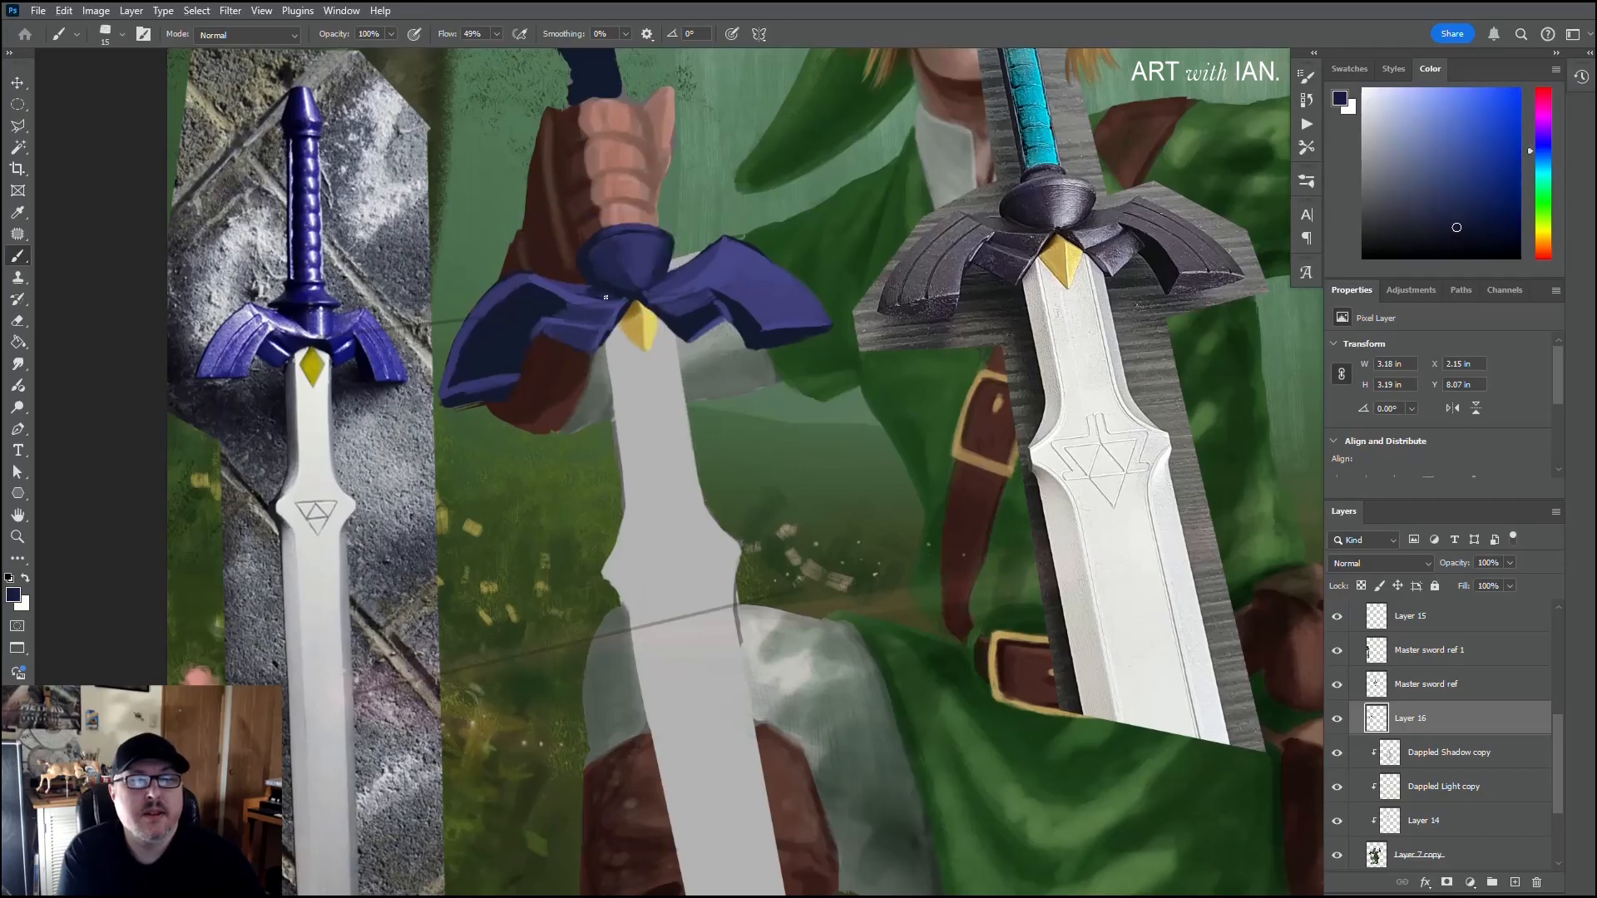
alt+click(599, 295)
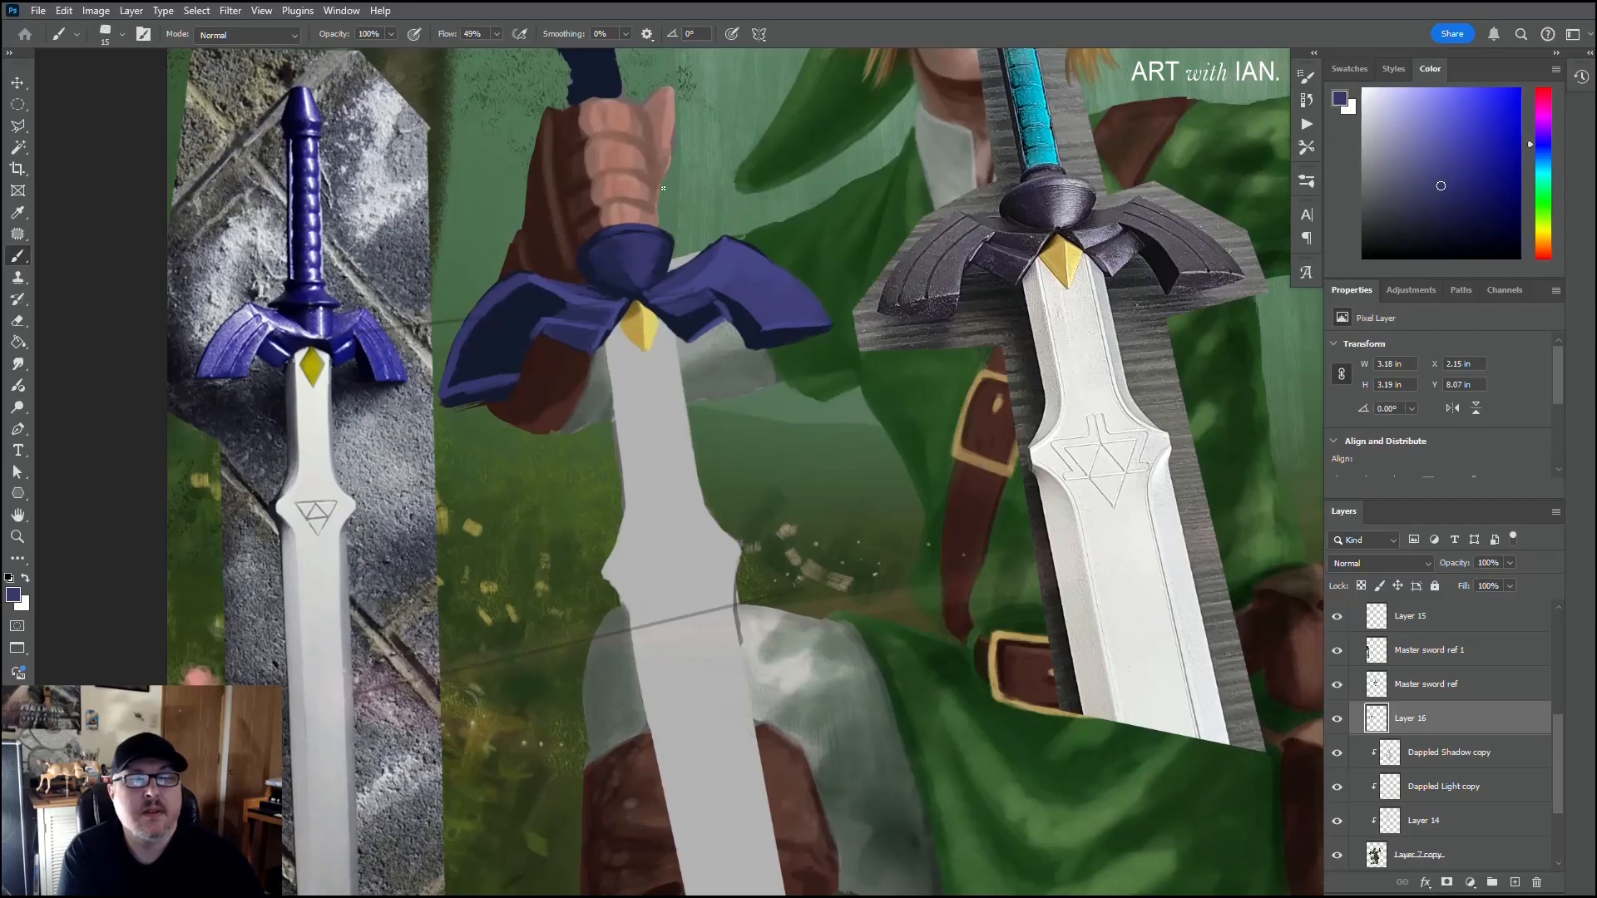
Step: Fill the left wing's navy recess with sampled purple using a size 35 brush, making it one solid outer face
alt+click(737, 267)
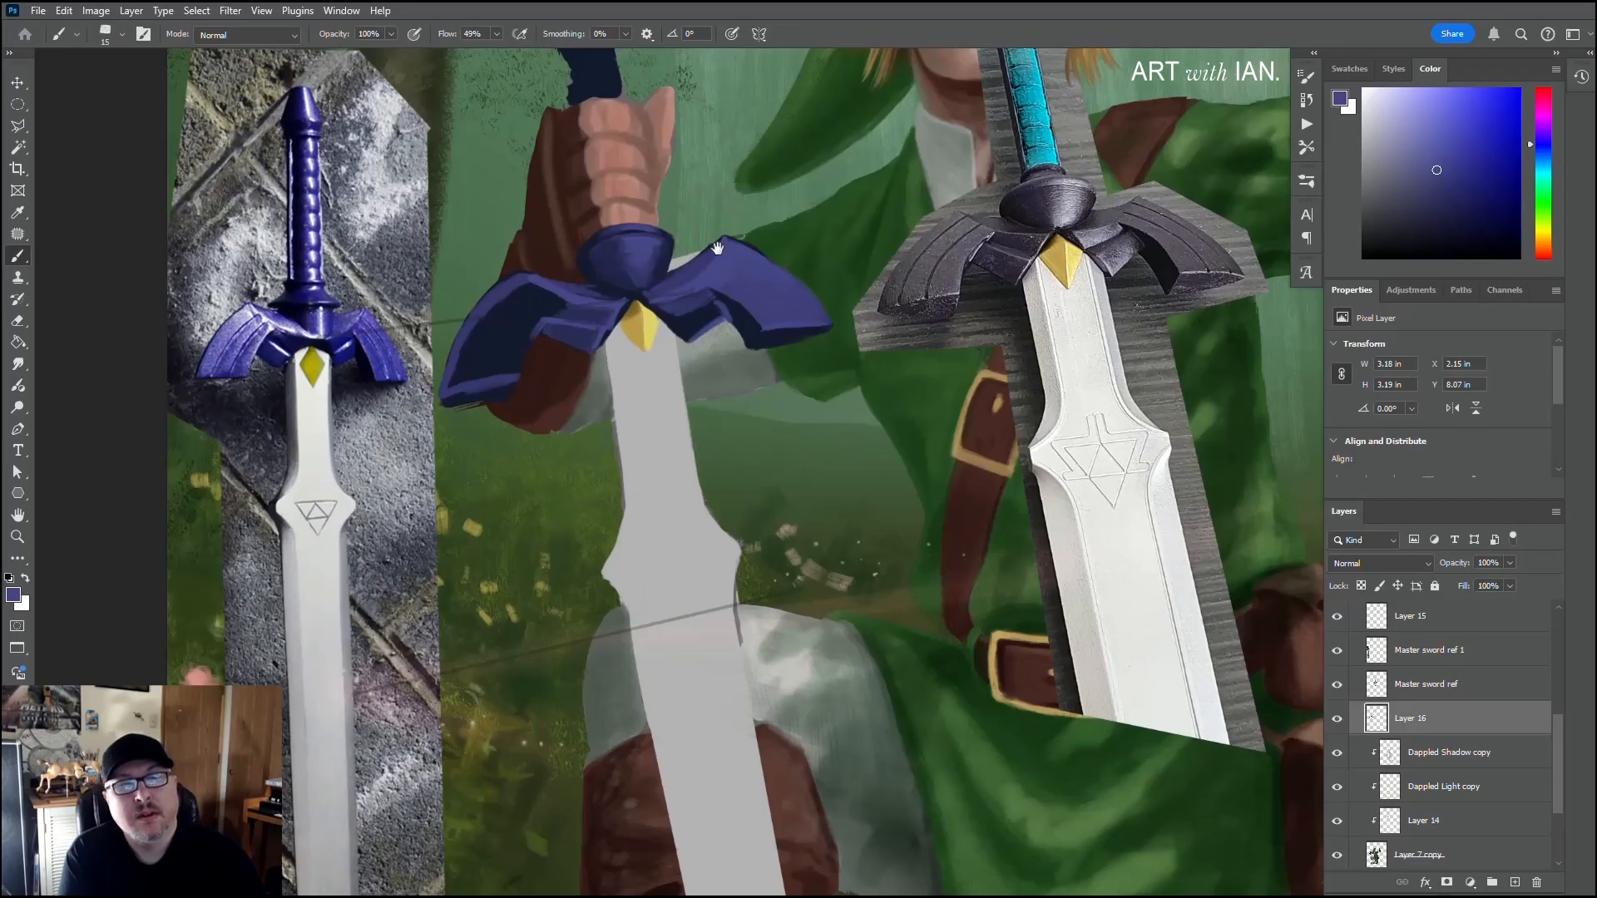
drag(675, 264, 710, 218)
alt+click(828, 256)
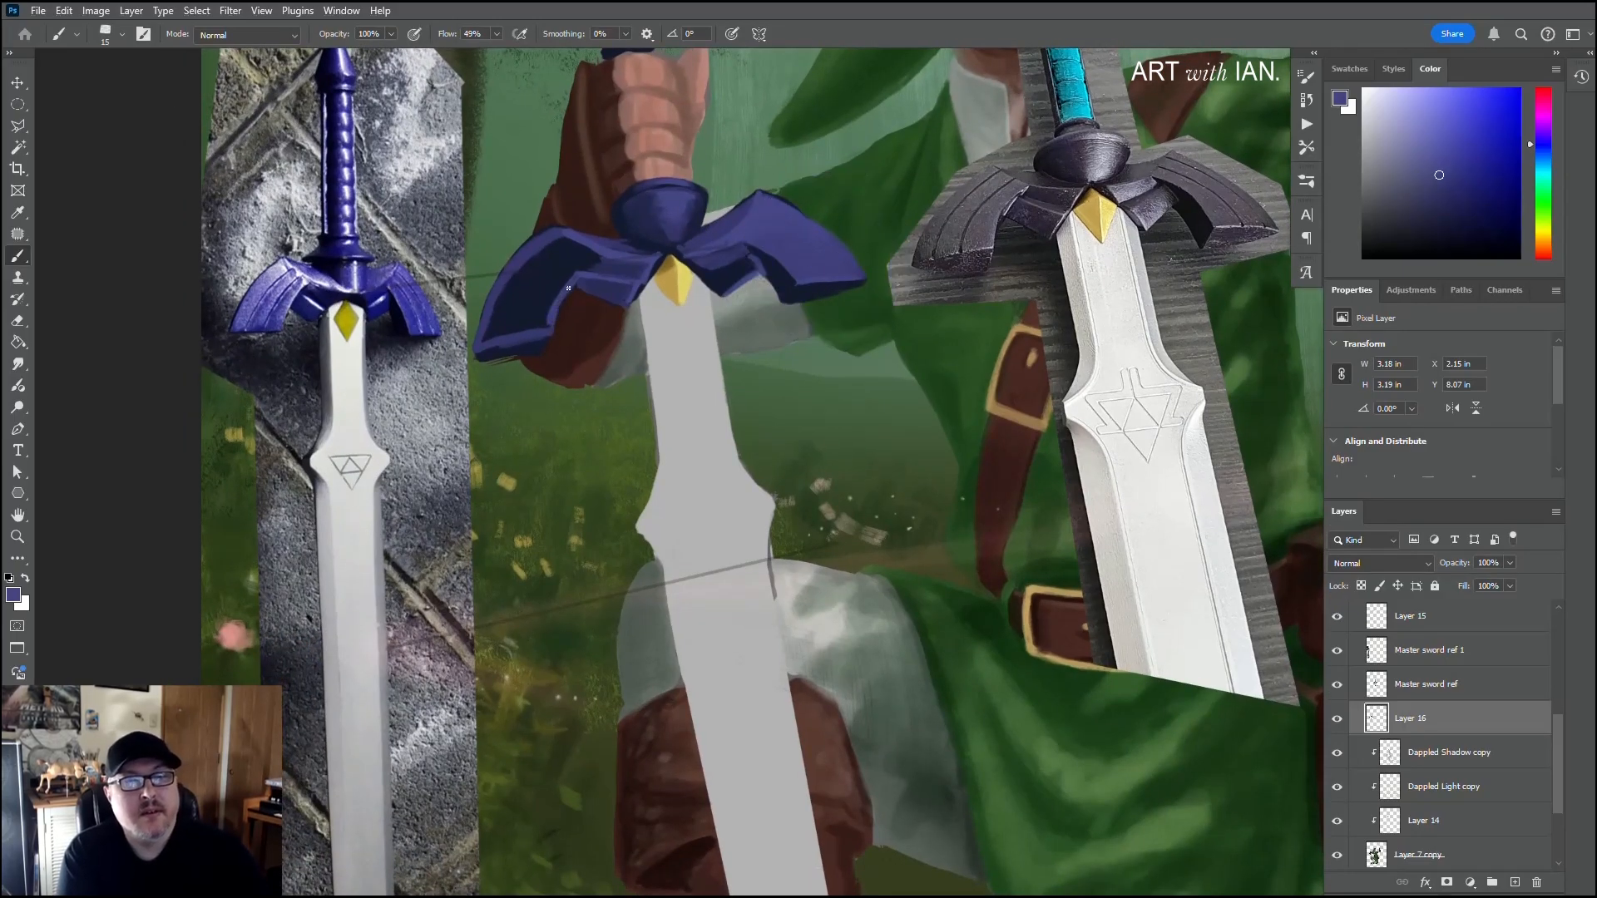
mouse_move(553, 301)
mouse_down()
mouse_move(529, 268)
mouse_move(551, 287)
mouse_move(559, 262)
mouse_move(552, 292)
mouse_move(565, 277)
mouse_move(533, 306)
mouse_move(548, 271)
mouse_move(526, 290)
mouse_move(534, 256)
mouse_move(573, 249)
mouse_up()
key(bracketright)
key(bracketright)
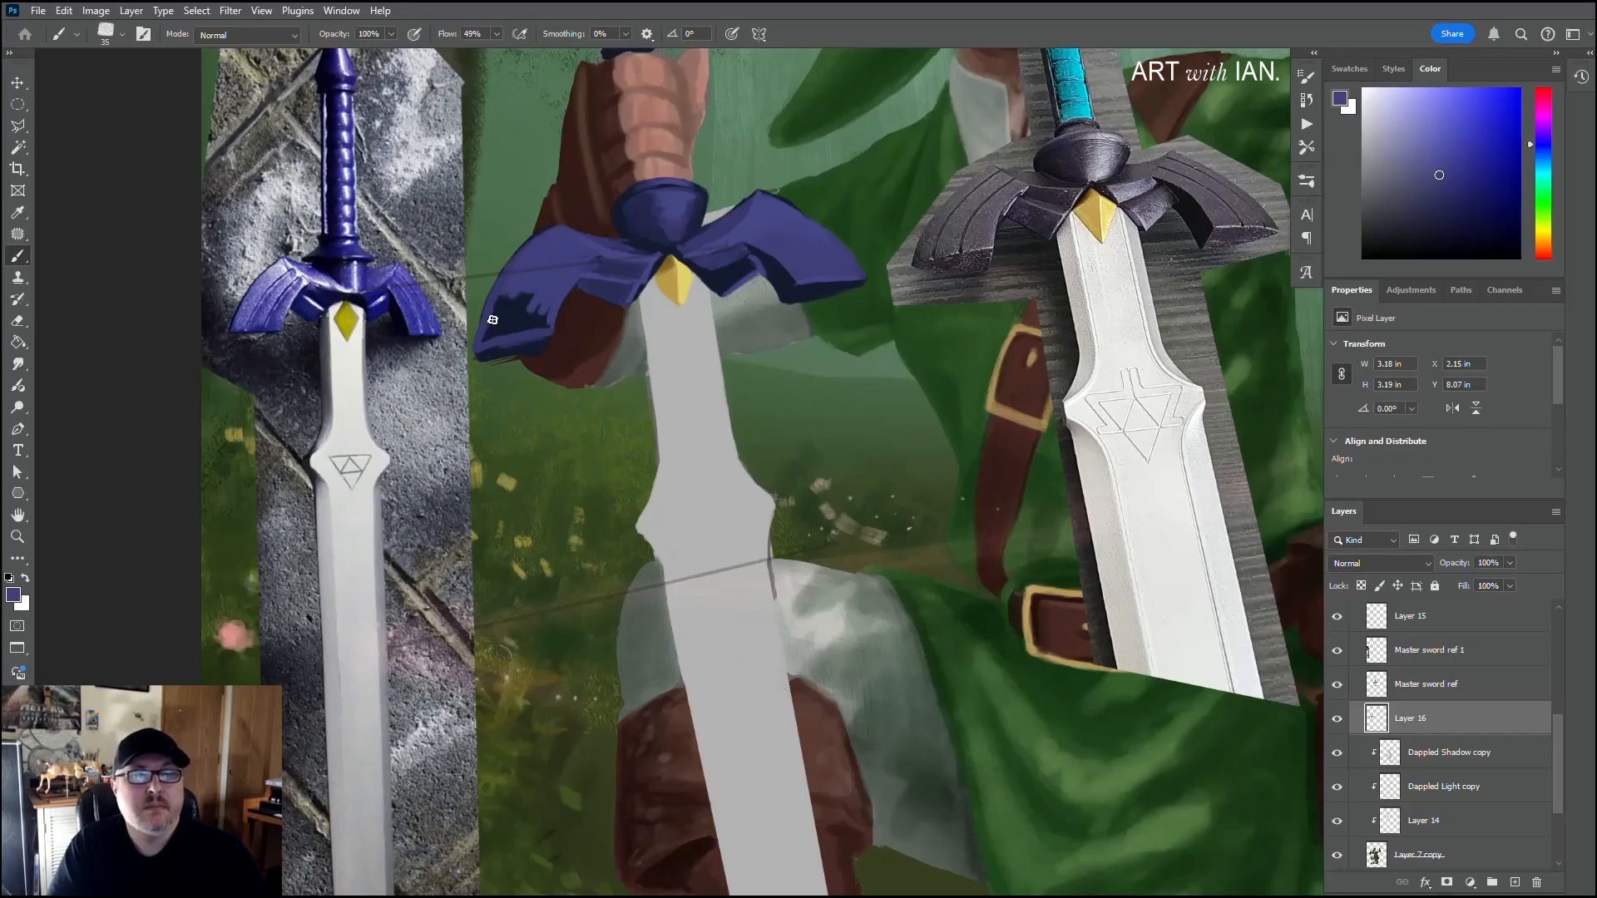
mouse_move(485, 339)
mouse_down()
mouse_move(517, 298)
mouse_move(485, 349)
mouse_move(538, 309)
mouse_move(530, 293)
mouse_move(524, 320)
mouse_move(544, 333)
mouse_move(553, 319)
mouse_move(489, 341)
mouse_up()
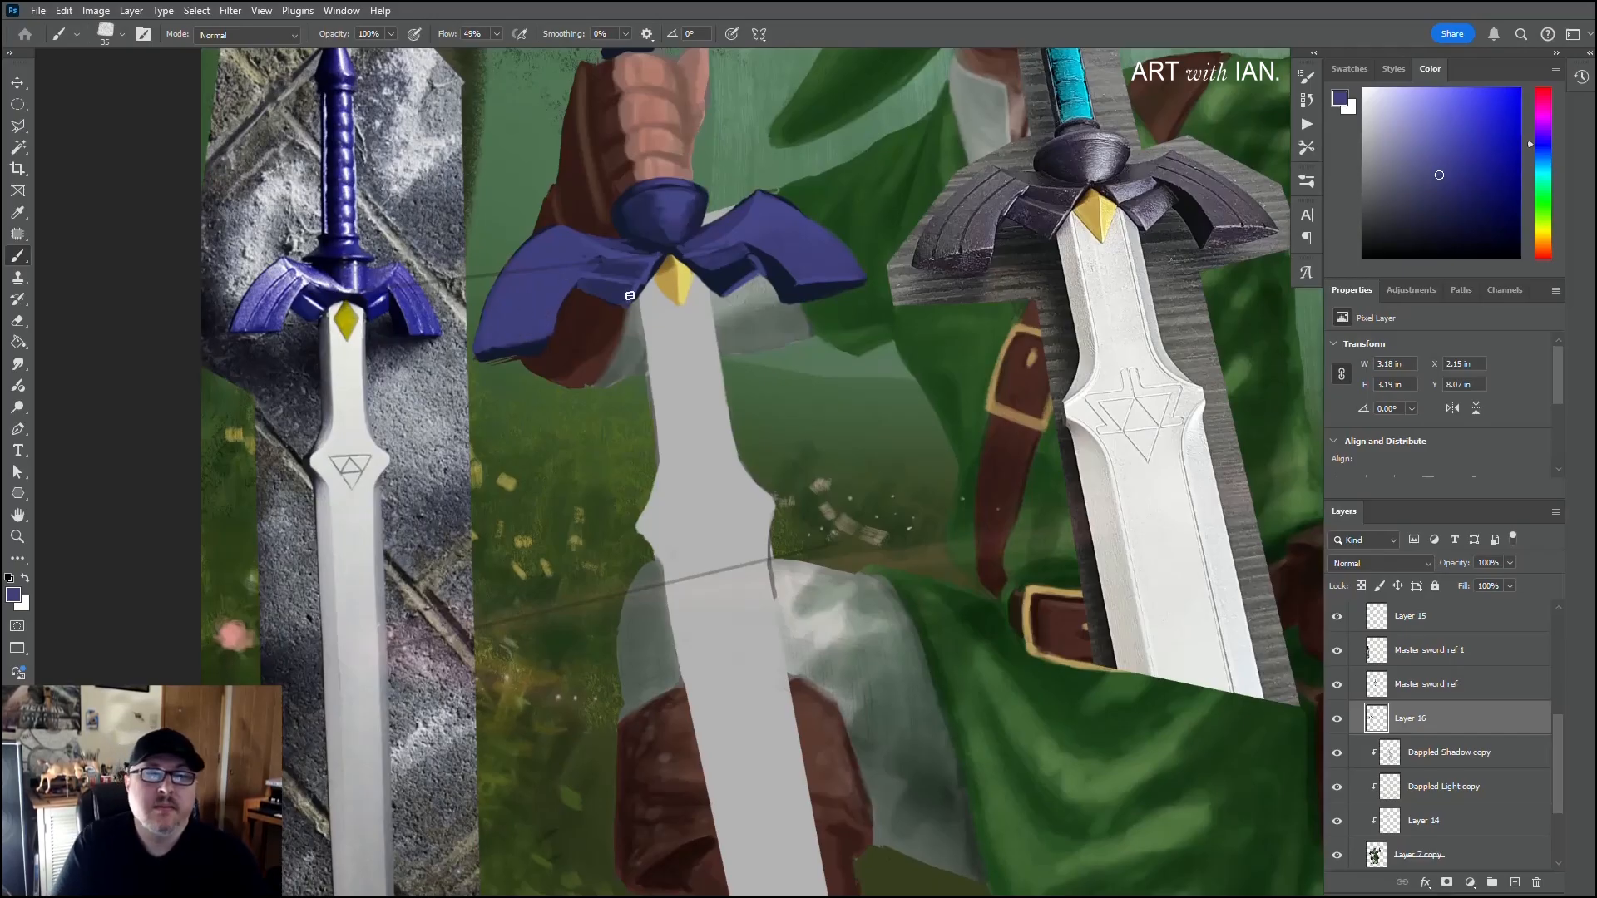
Step: Paint a thin navy shadow along the left wing tip's lower edge with a size 15 brush
key(alt)
alt+click(817, 278)
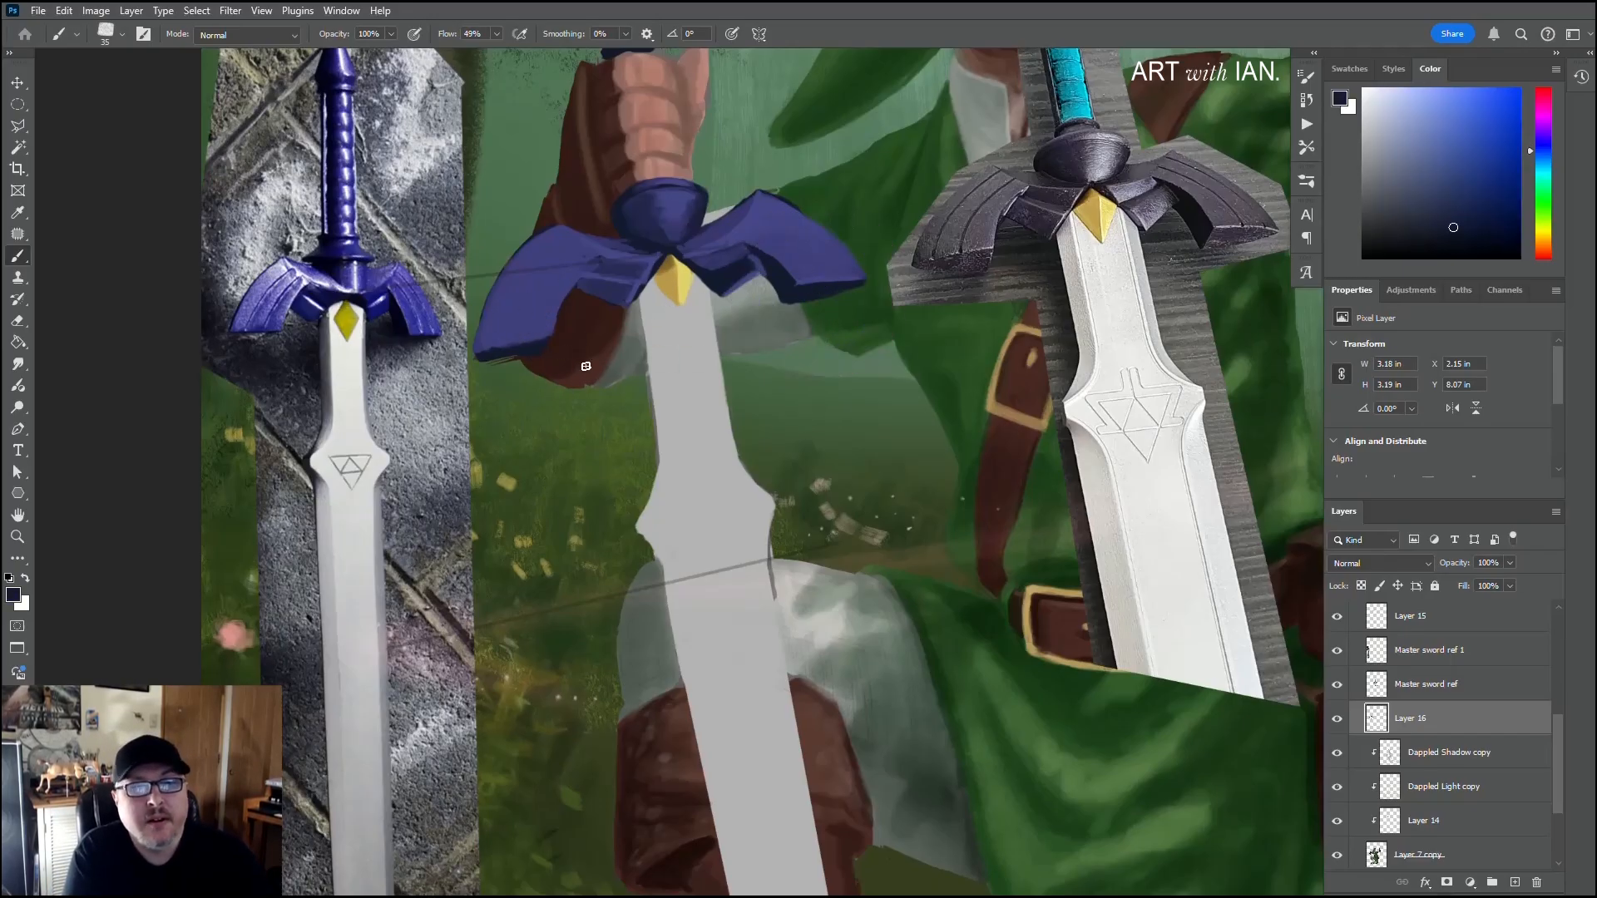
key(bracketleft)
key(bracketleft)
key(bracketleft)
key(bracketleft)
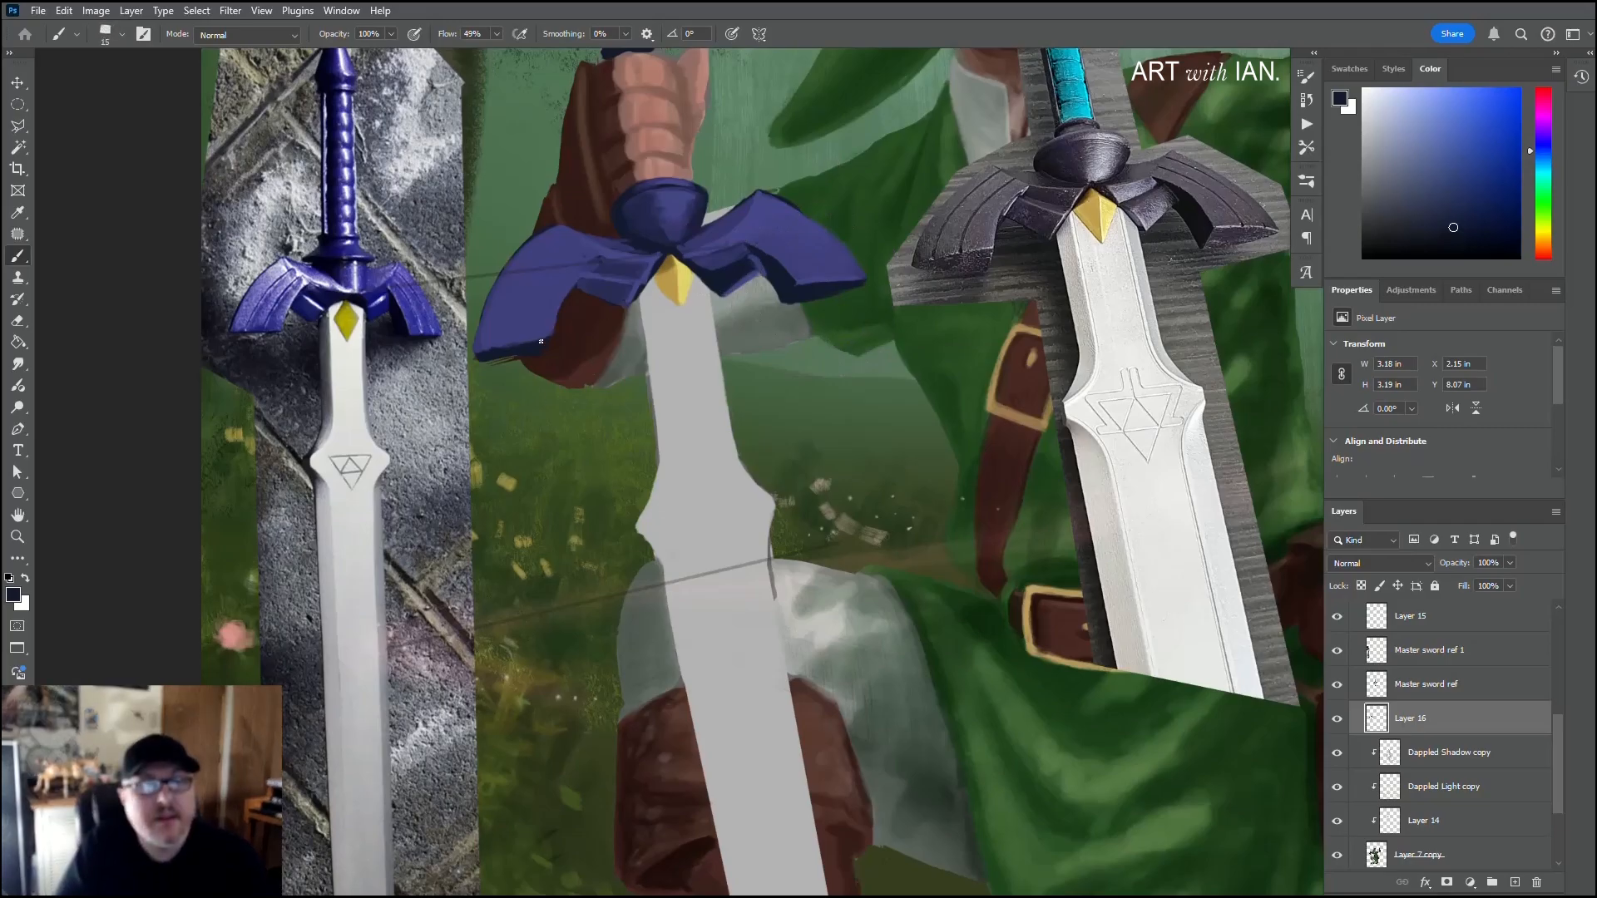
drag(543, 338, 483, 353)
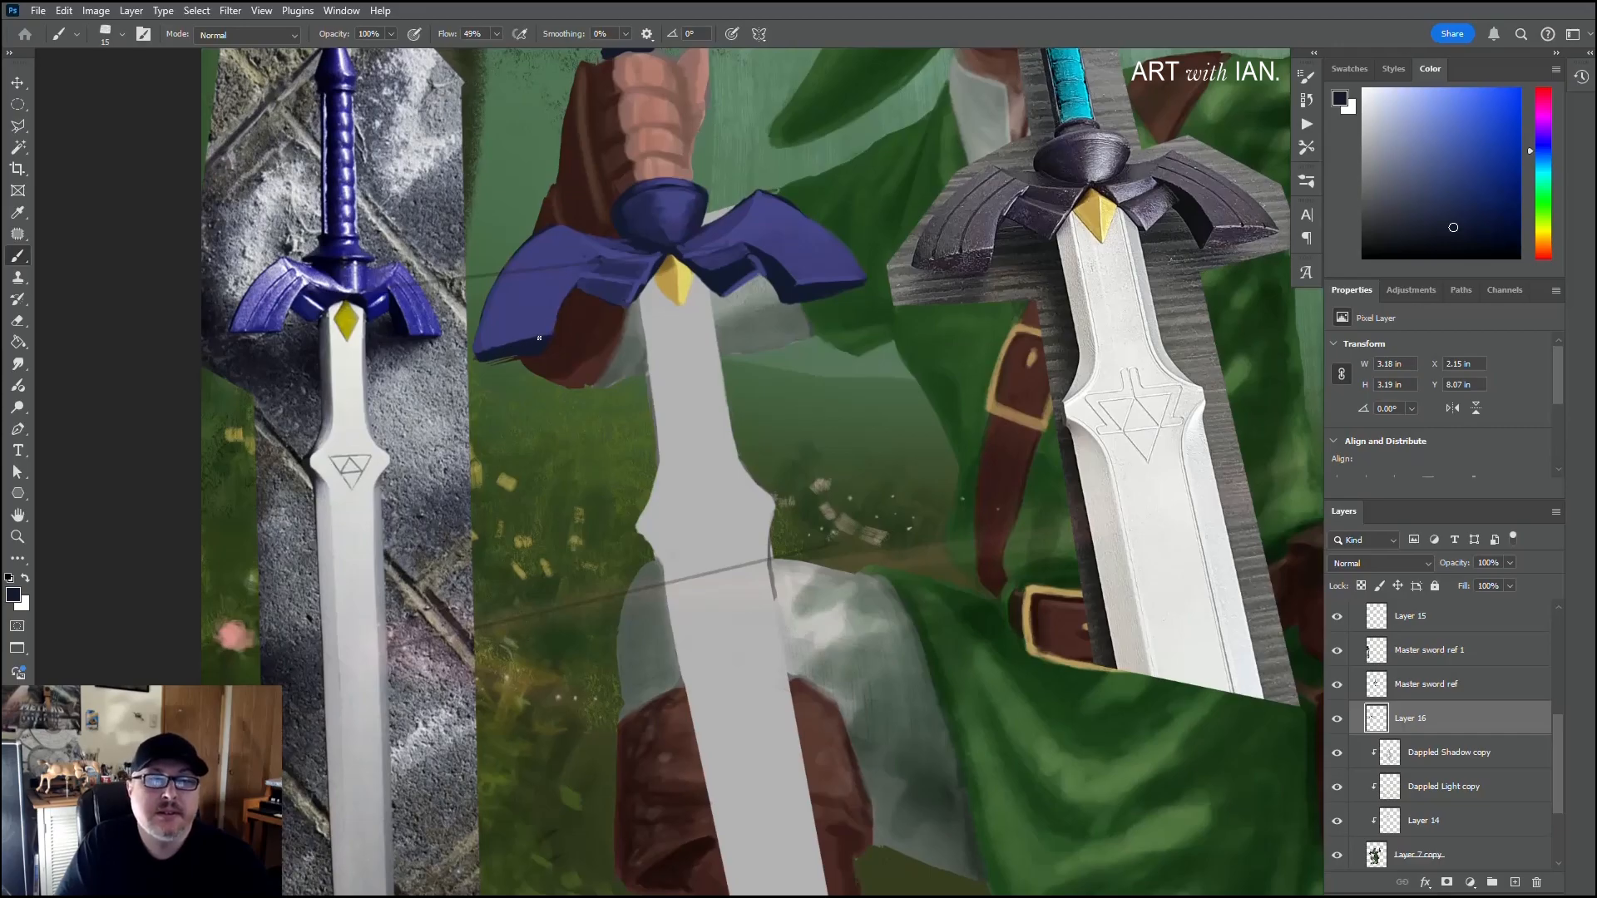
Step: Highlight the lower edge of the left wing's inner section in light purple and shade its underside in darker purple
alt+click(605, 300)
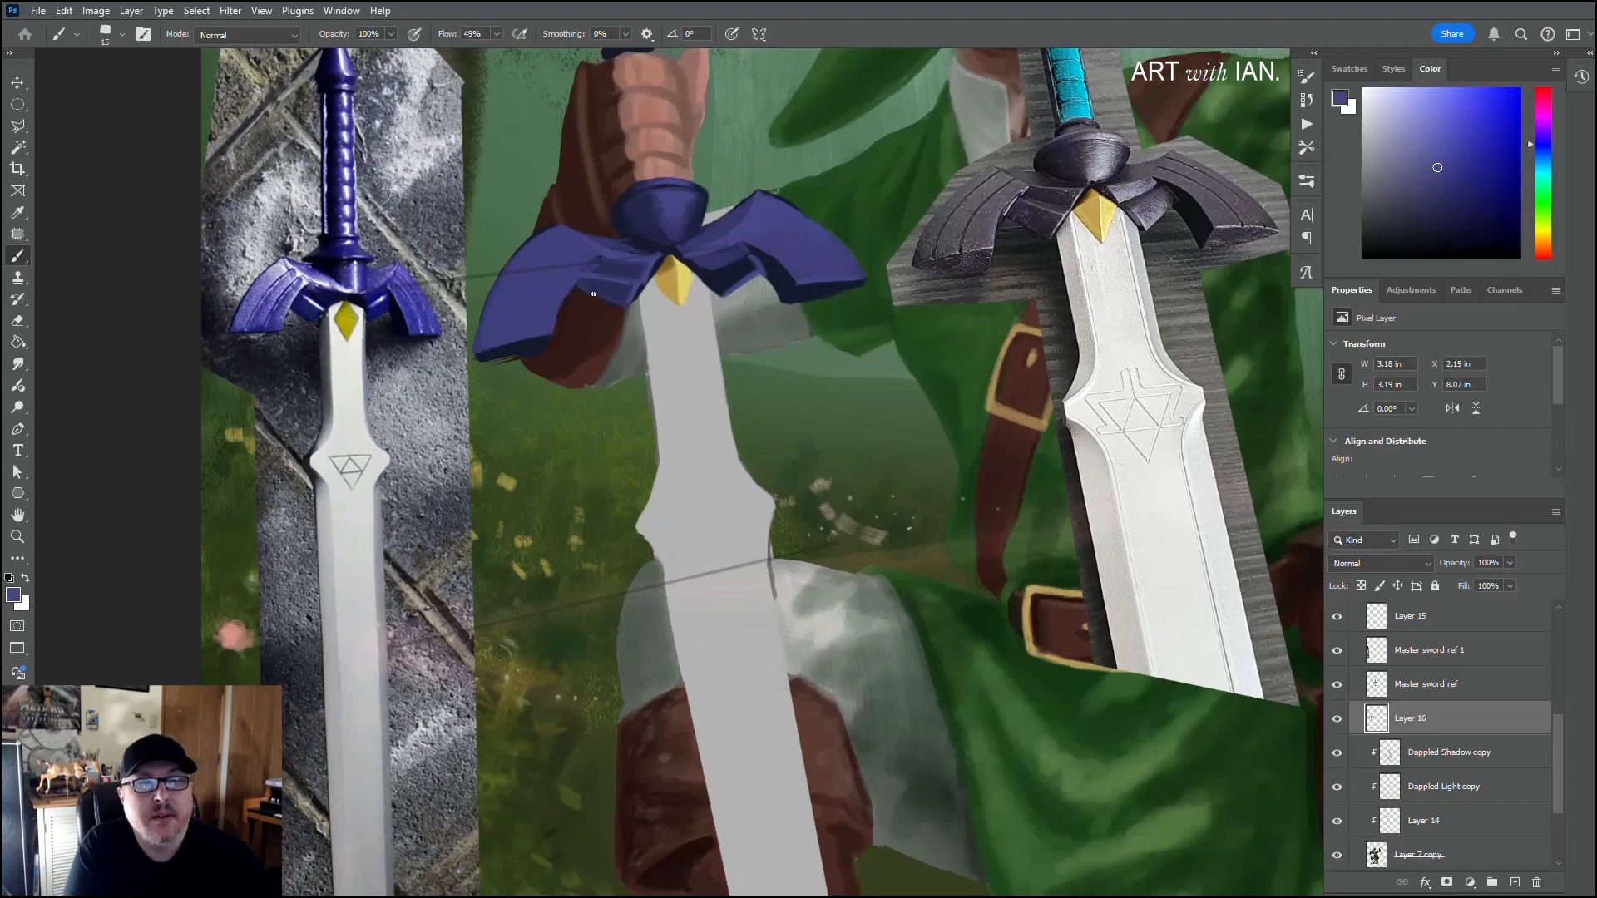
drag(618, 304, 589, 292)
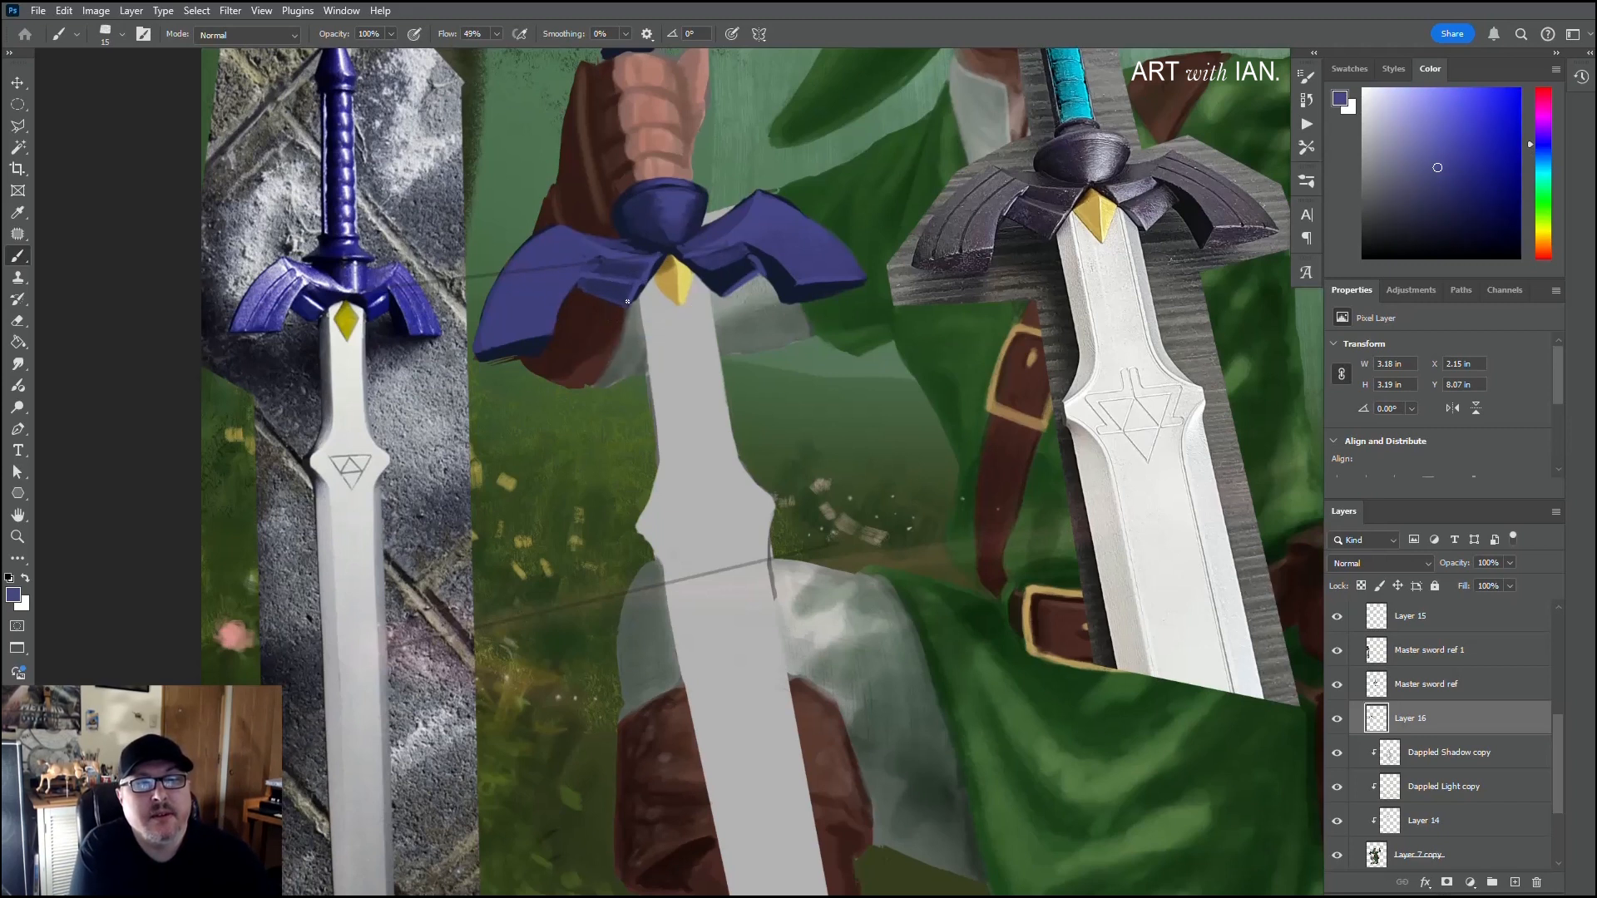
alt+click(614, 296)
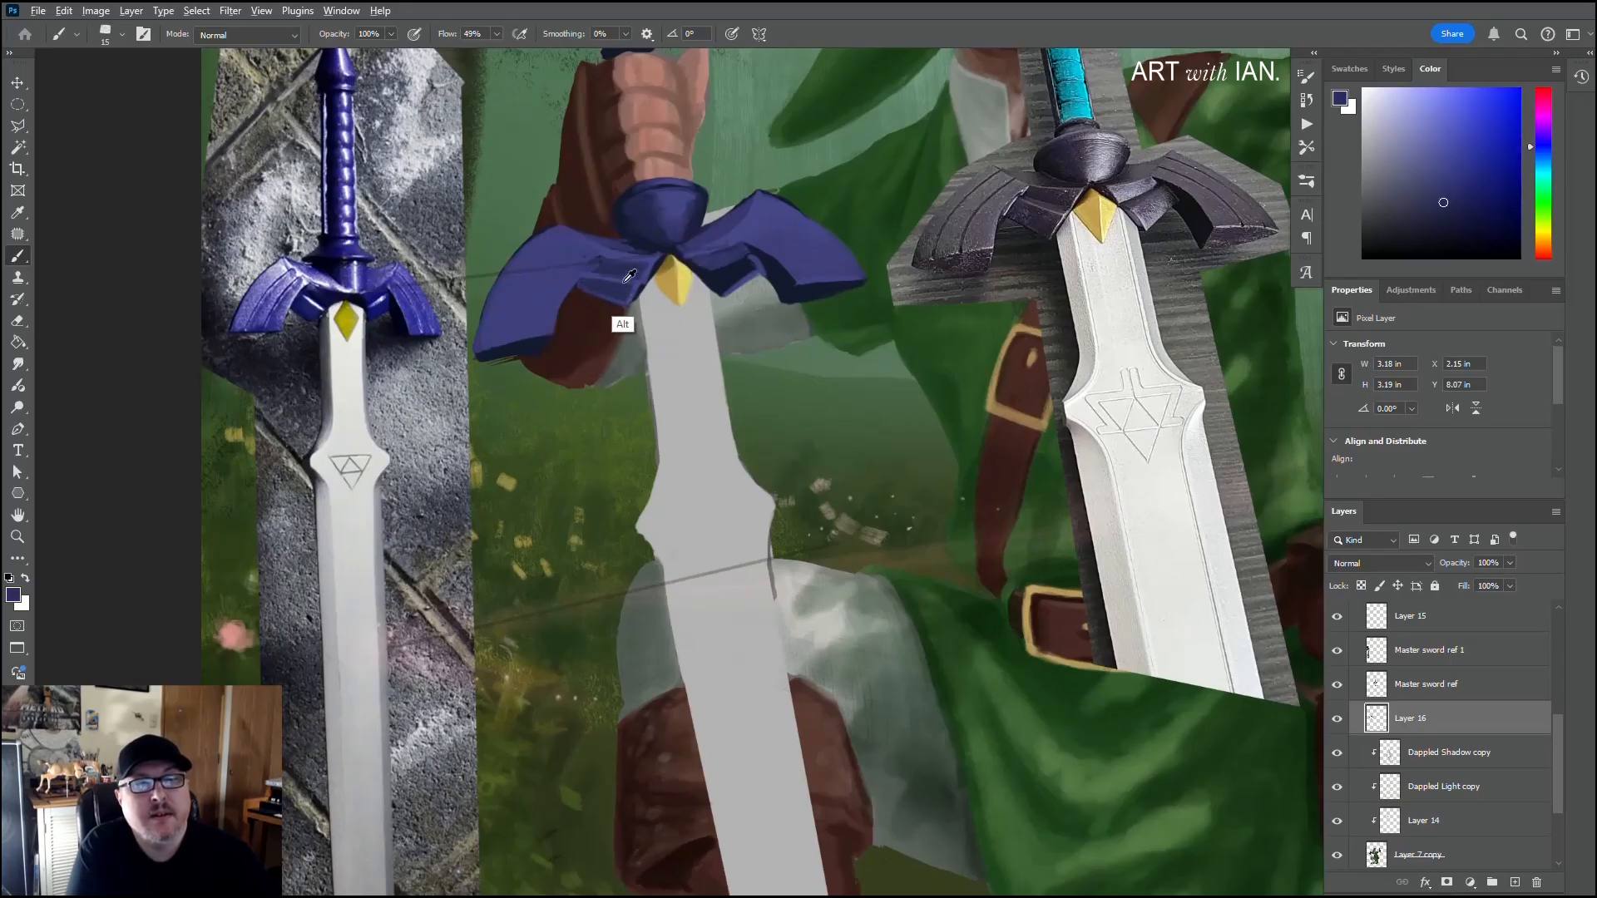
alt+click(605, 296)
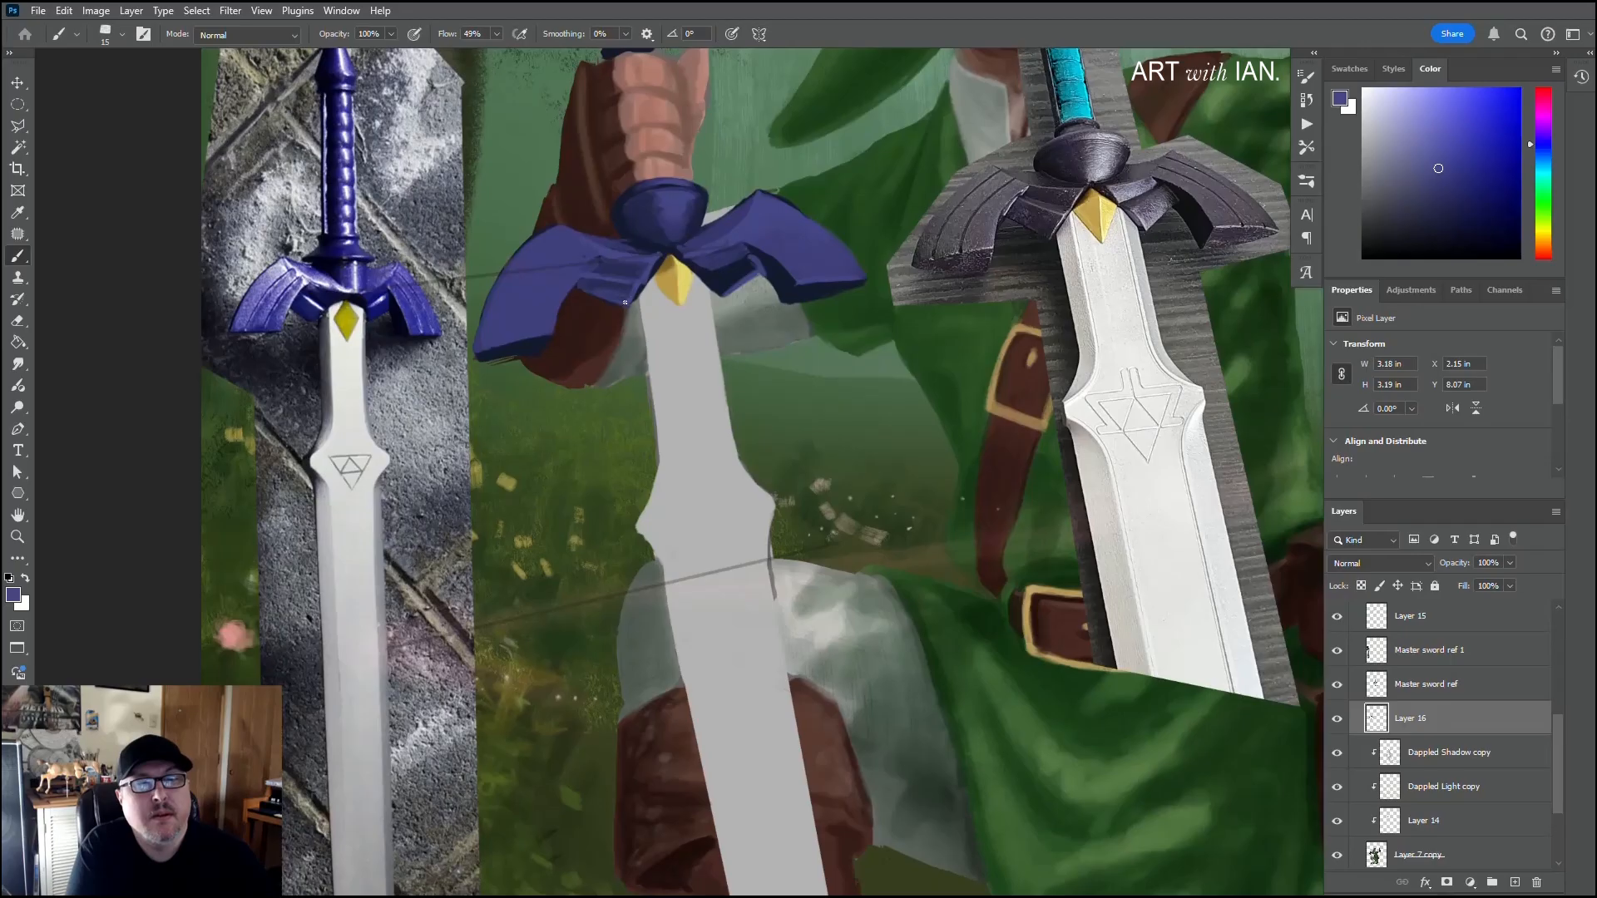
alt+click(616, 296)
alt+click(612, 291)
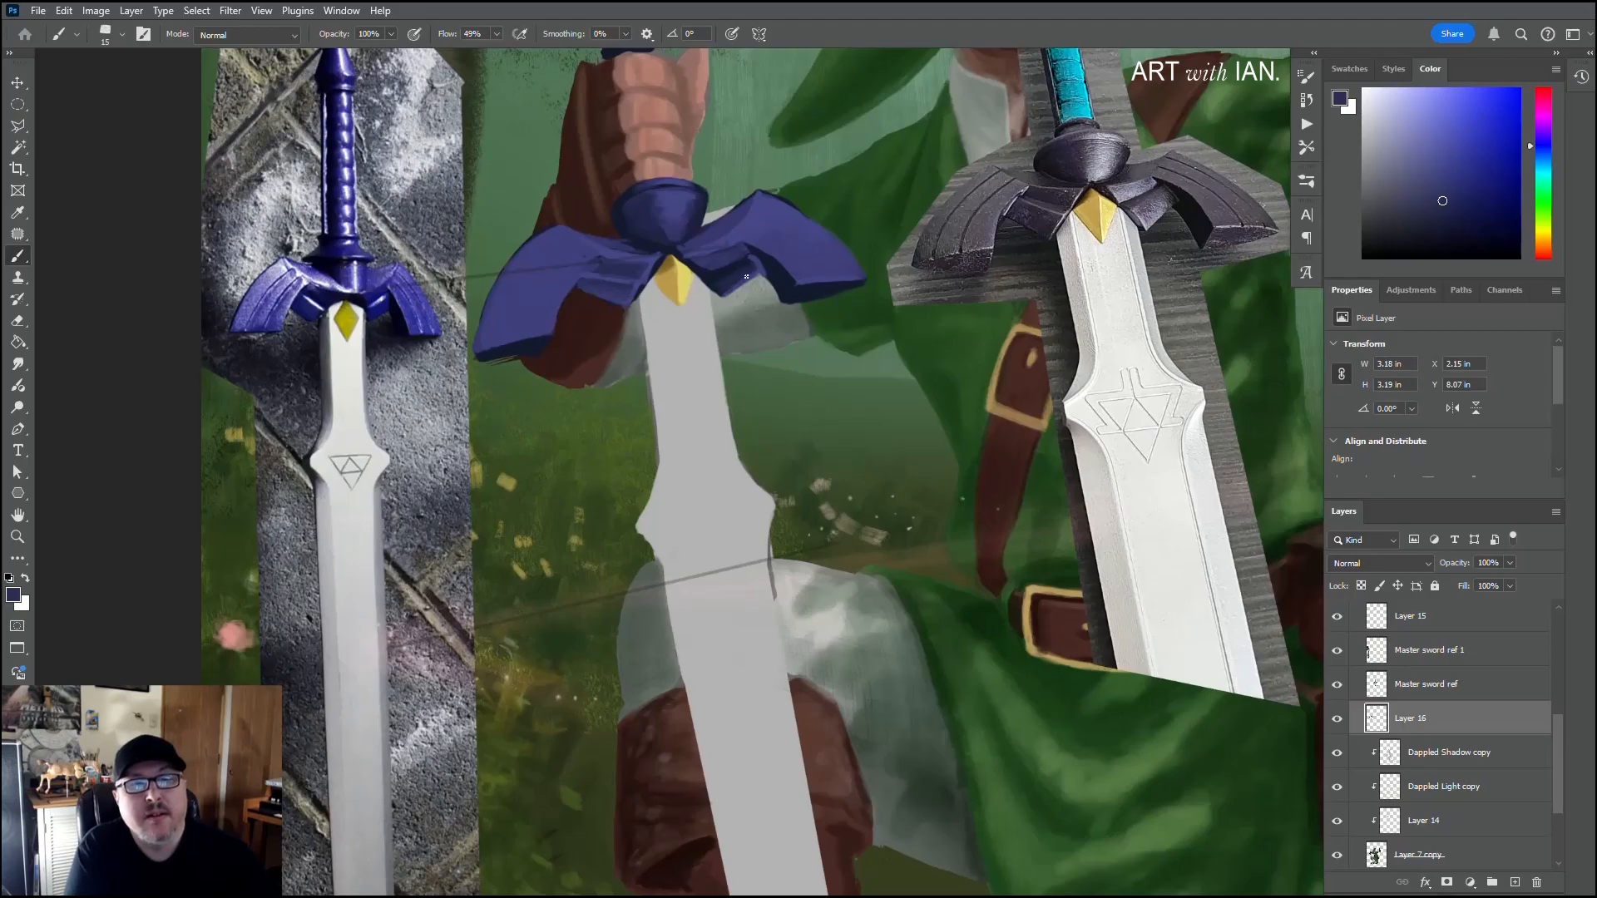
Step: Rework the right wing's inner underside and its lower edge with sampled purple, touching up the shadow in navy
key(alt)
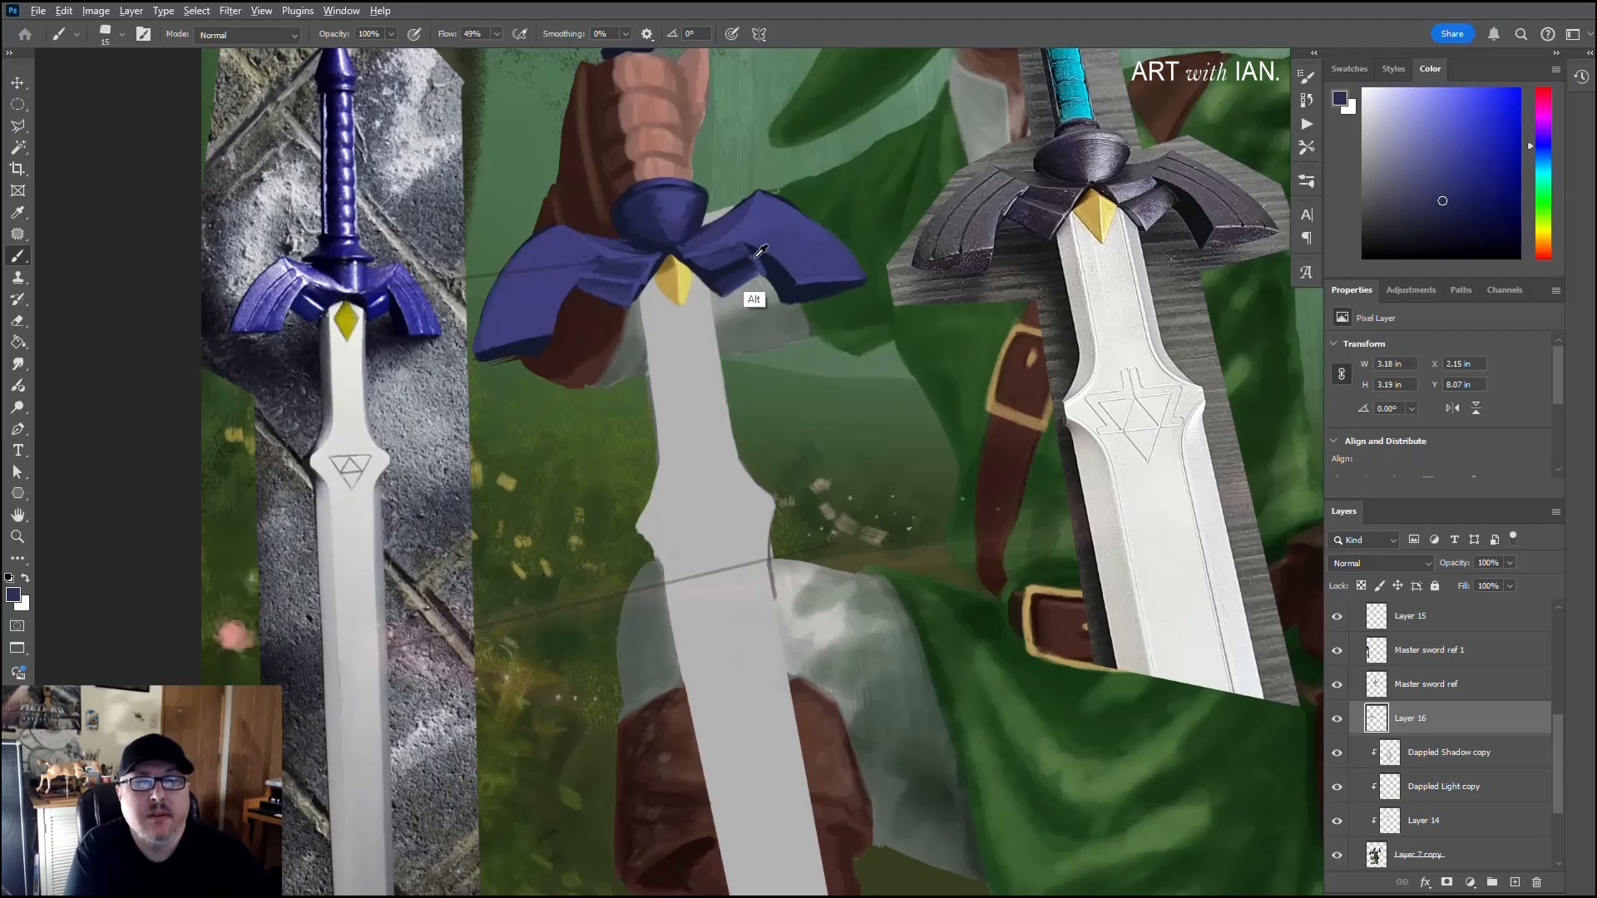
alt+click(761, 223)
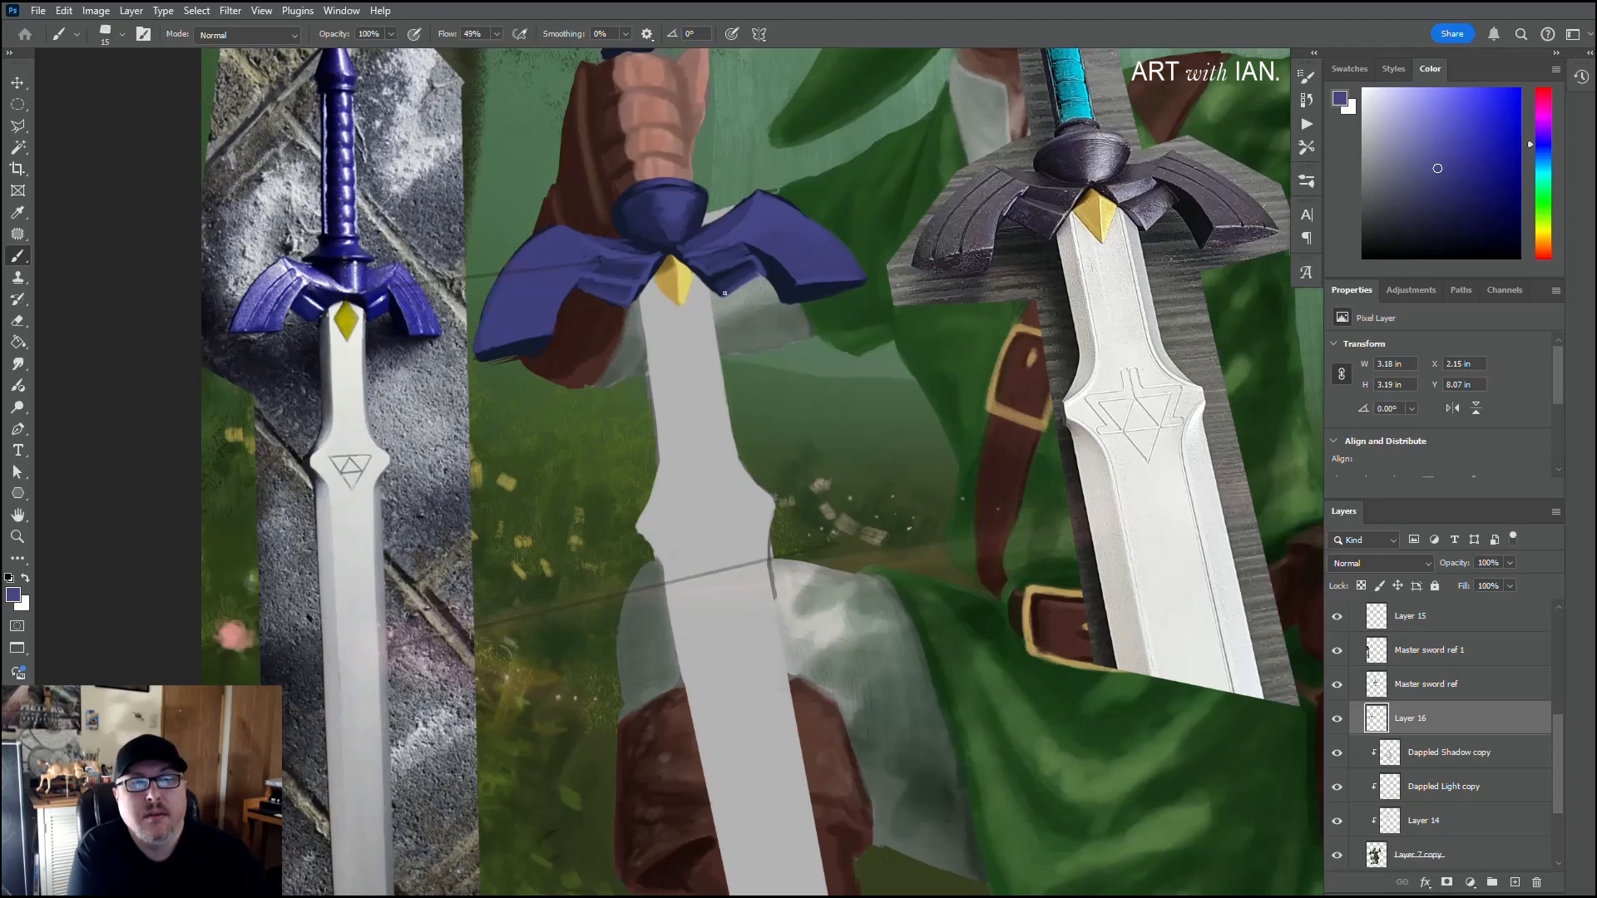
alt+click(768, 270)
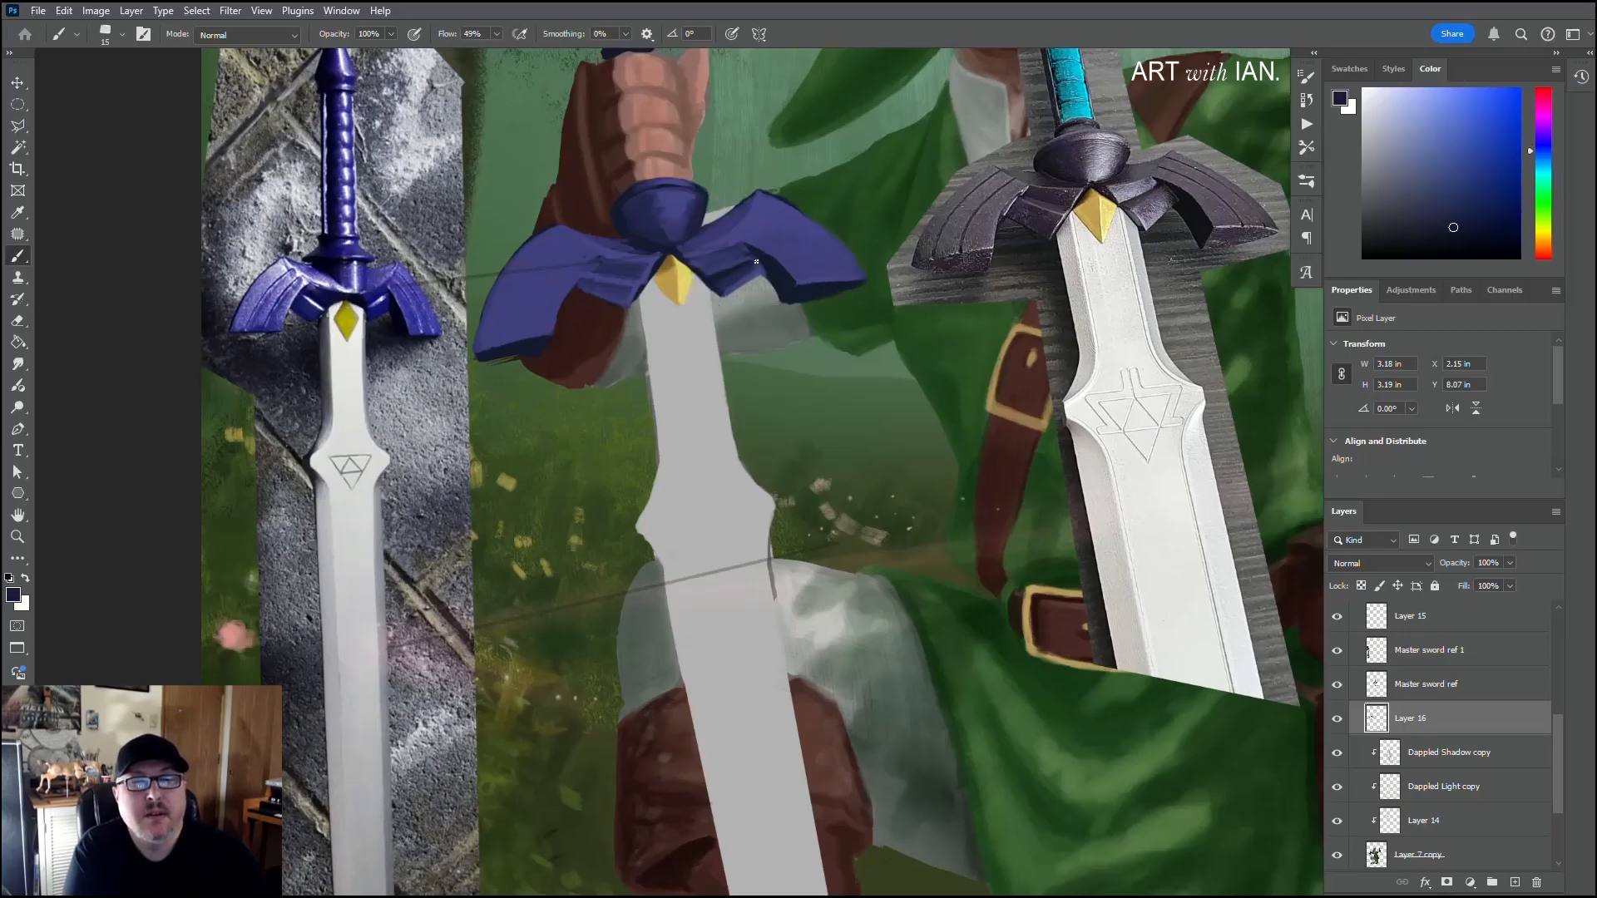
Step: Clean up the left wing's outer face in sampled purple and its edge shadows in navy
drag(574, 304, 613, 278)
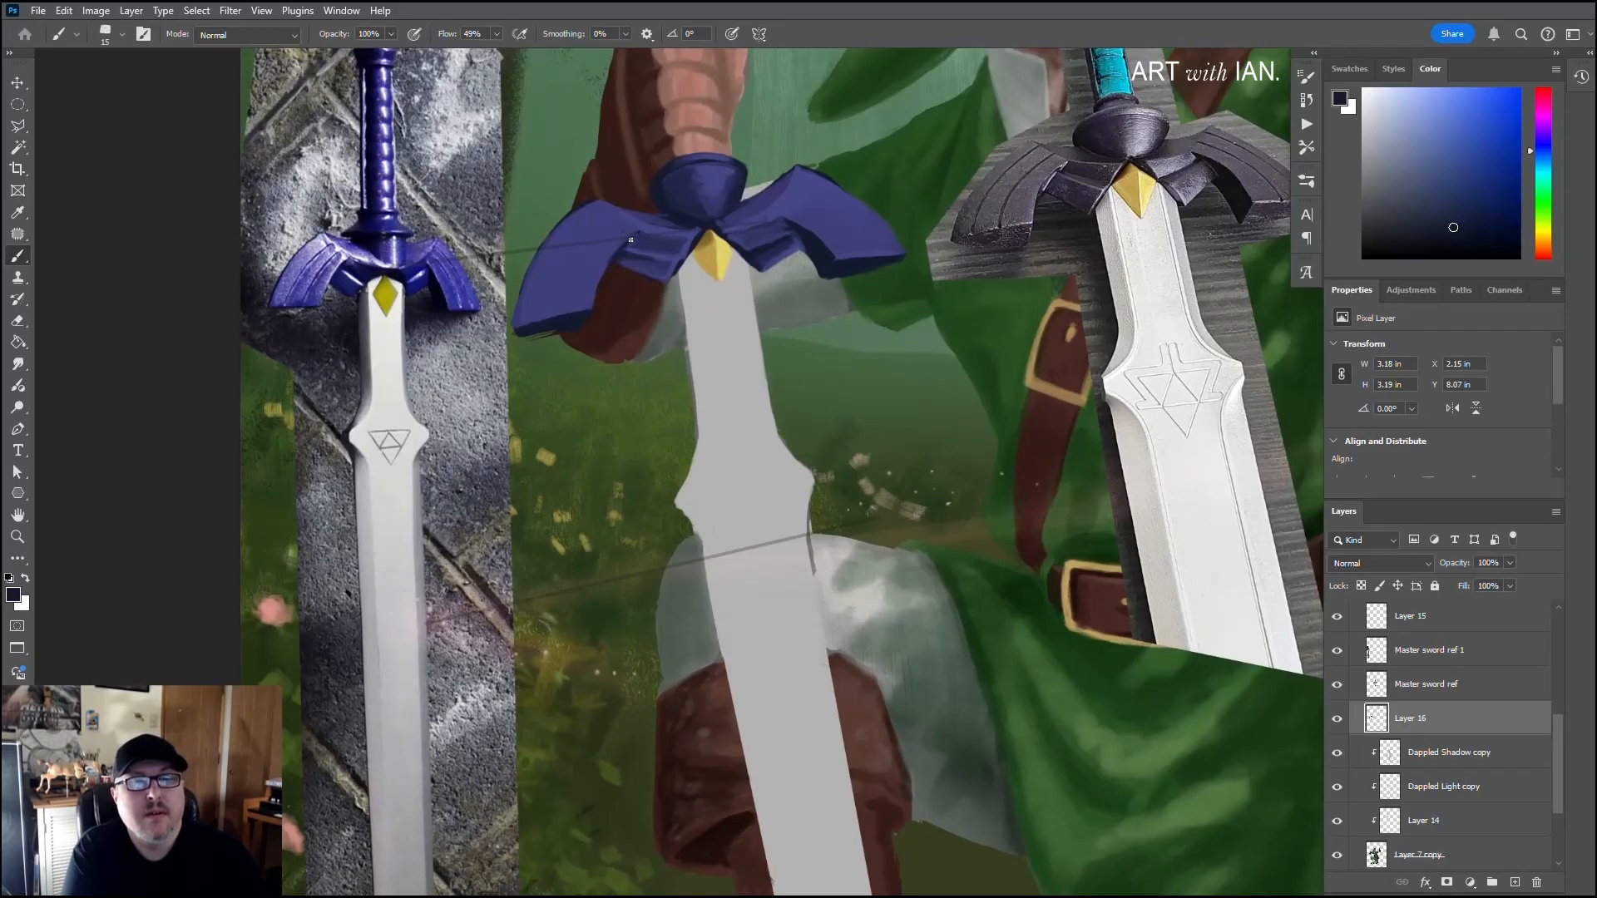
drag(582, 272, 619, 269)
alt+click(623, 260)
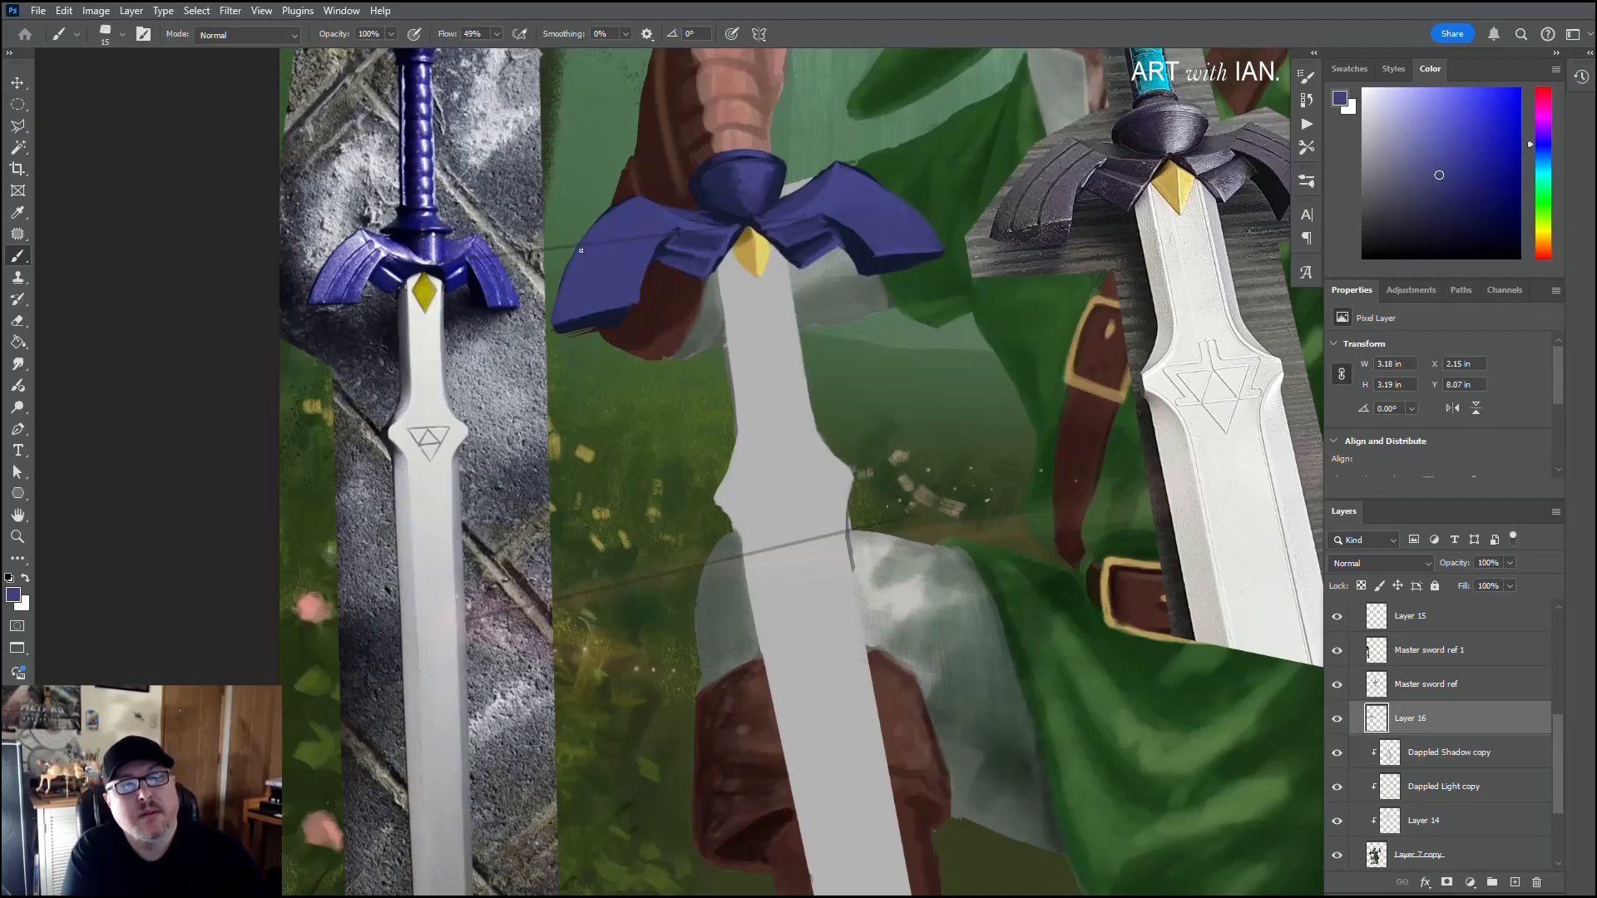
alt+click(607, 318)
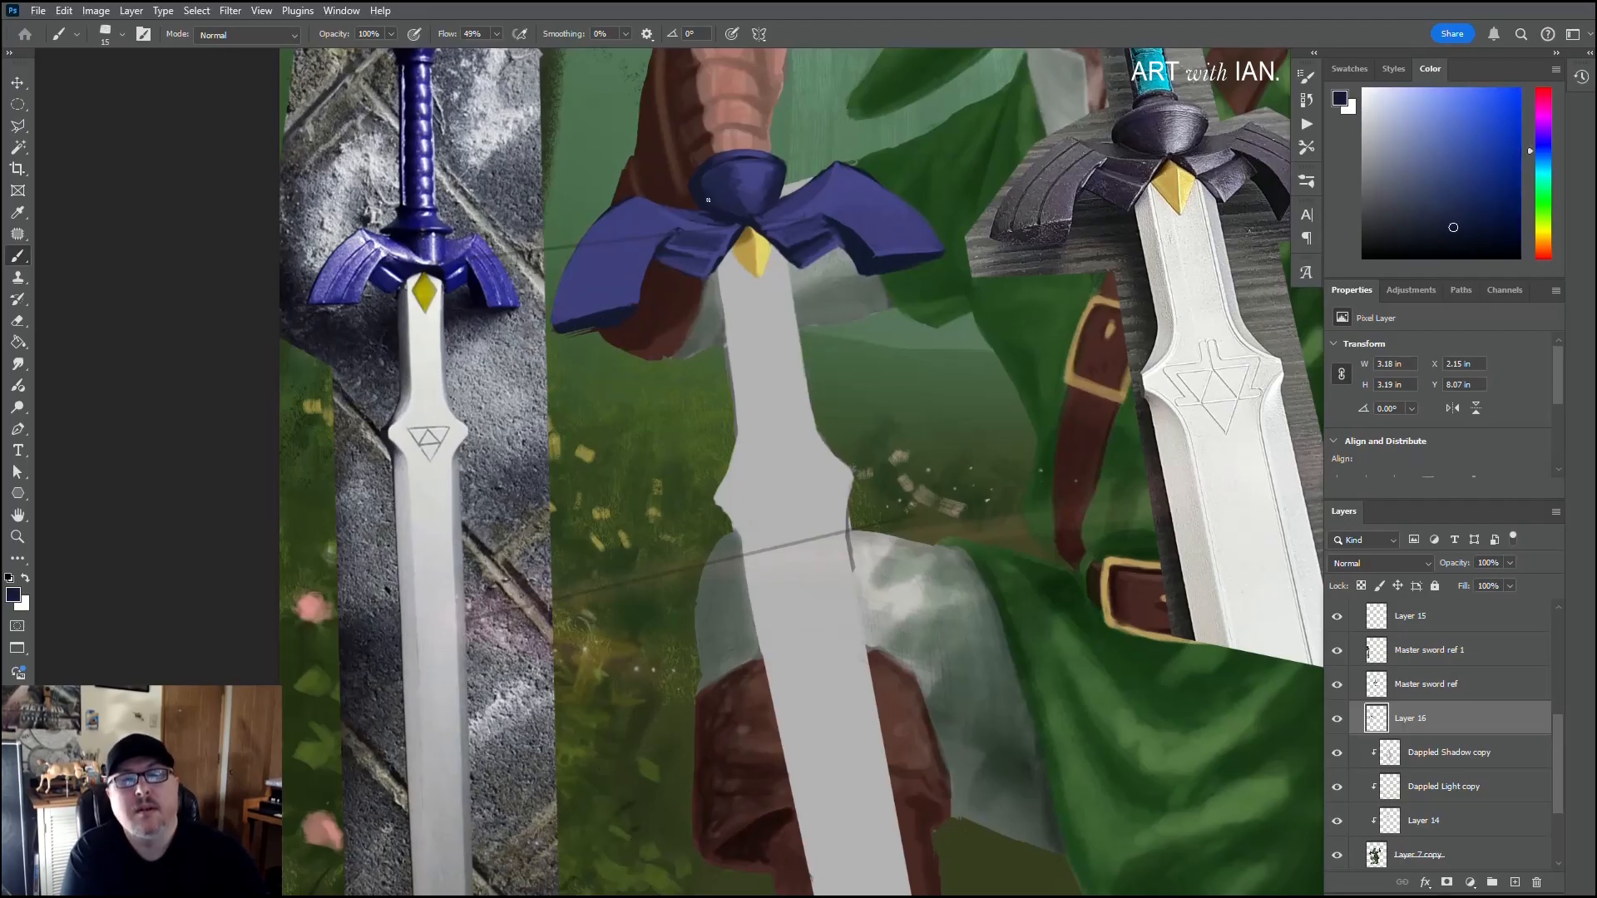
Step: Mix a lighter, bluer purple and highlight the right wing's upper surface beside the boss with a size 15 brush
alt+click(850, 201)
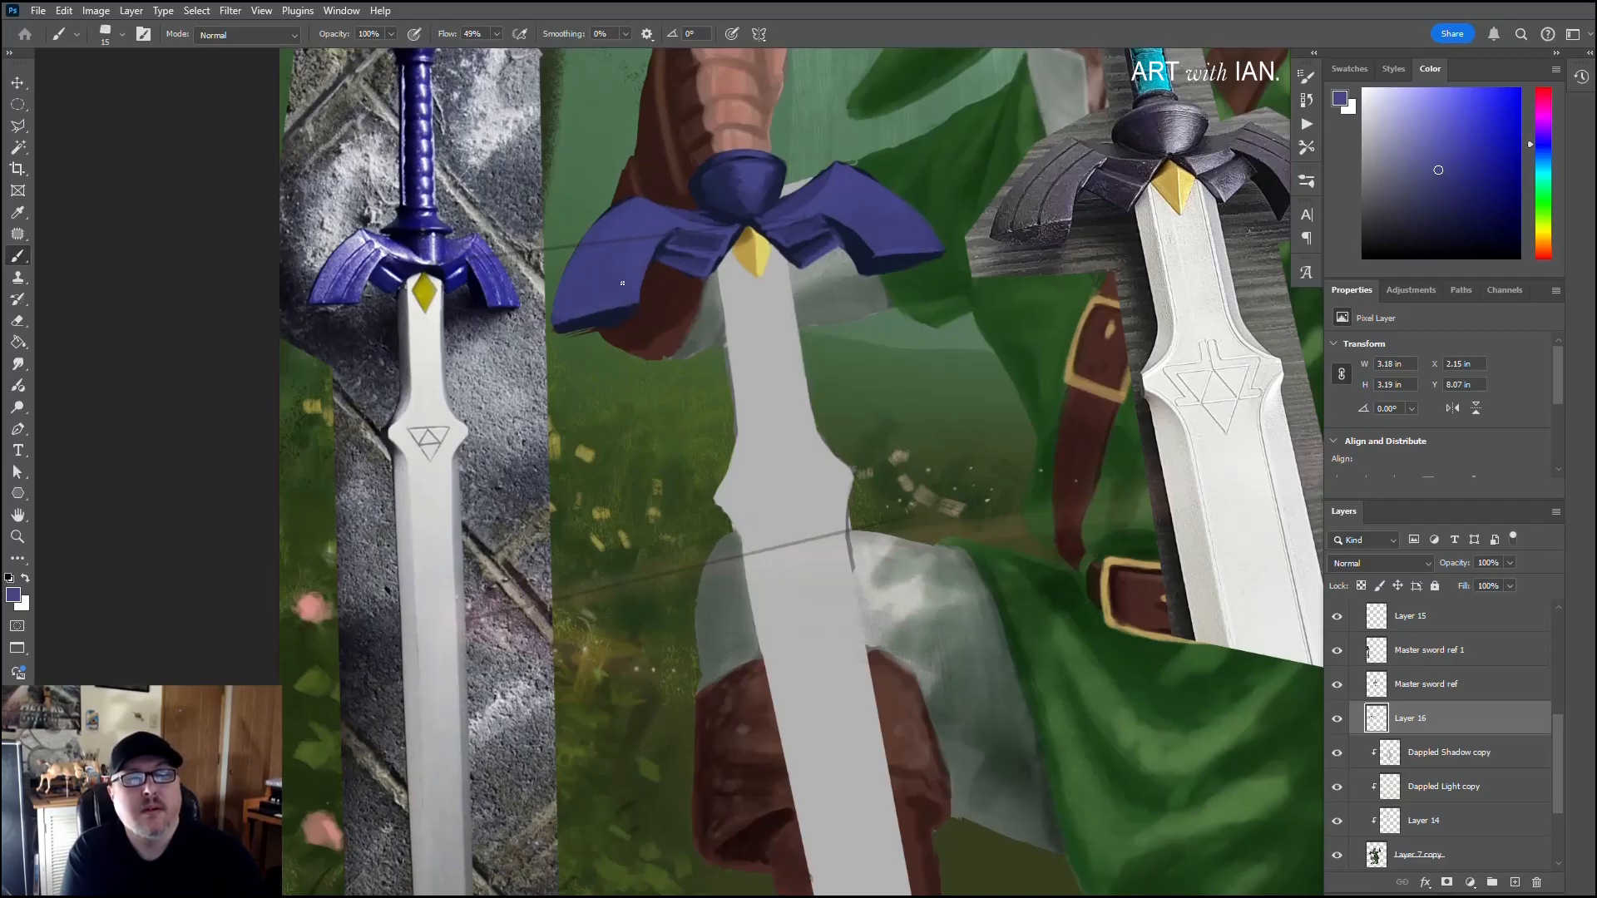
key(bracketright)
key(bracketright)
key(bracketright)
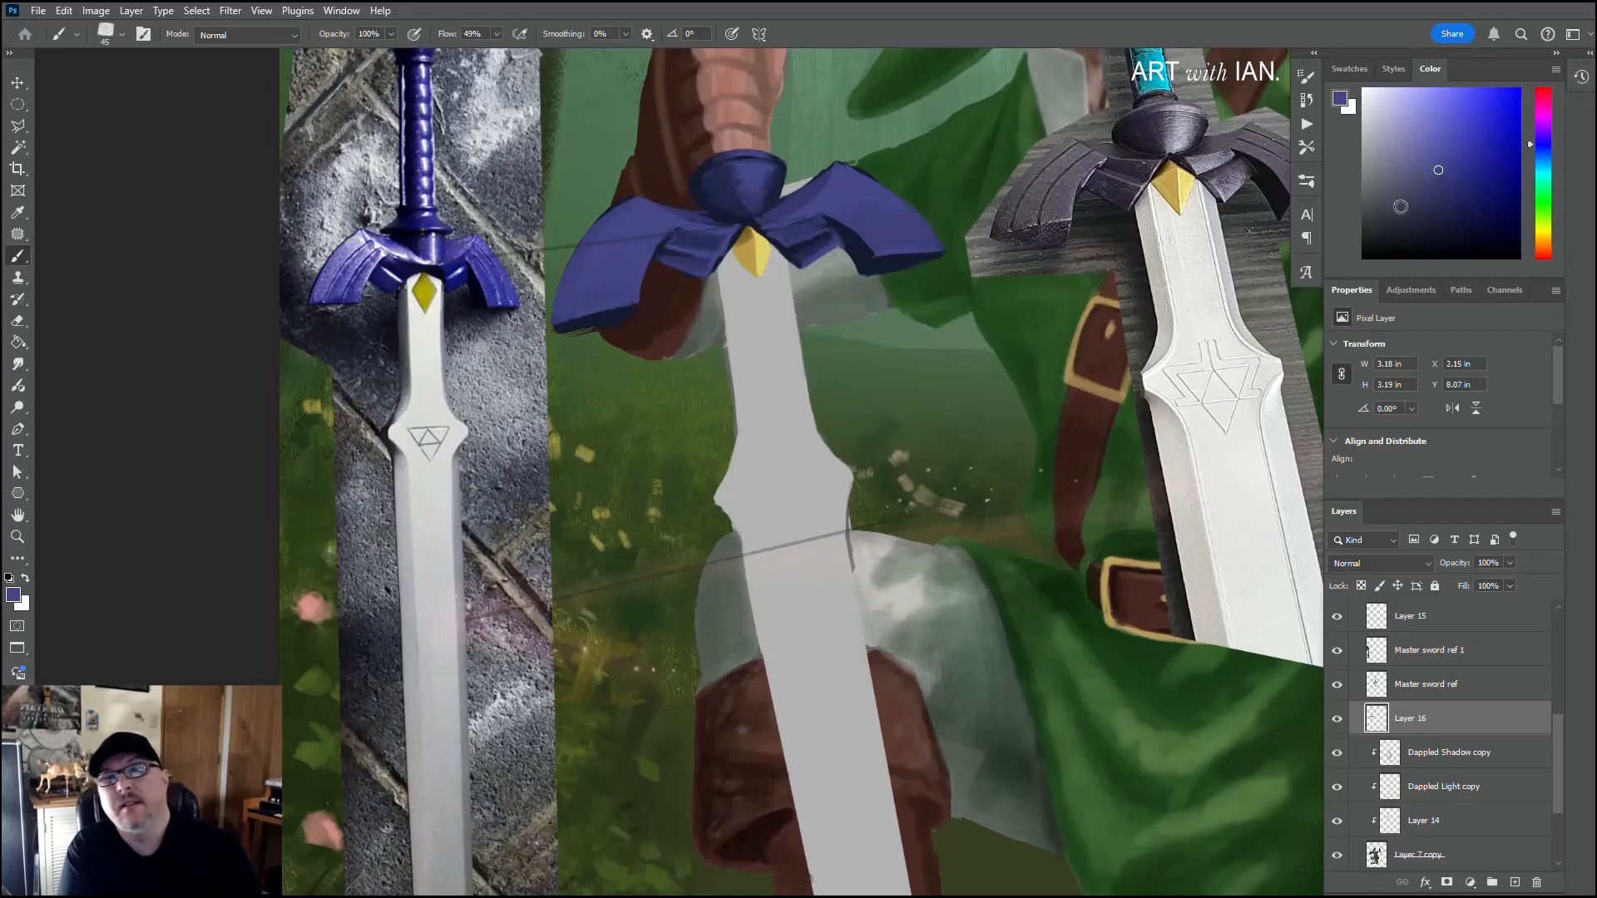
click(1424, 148)
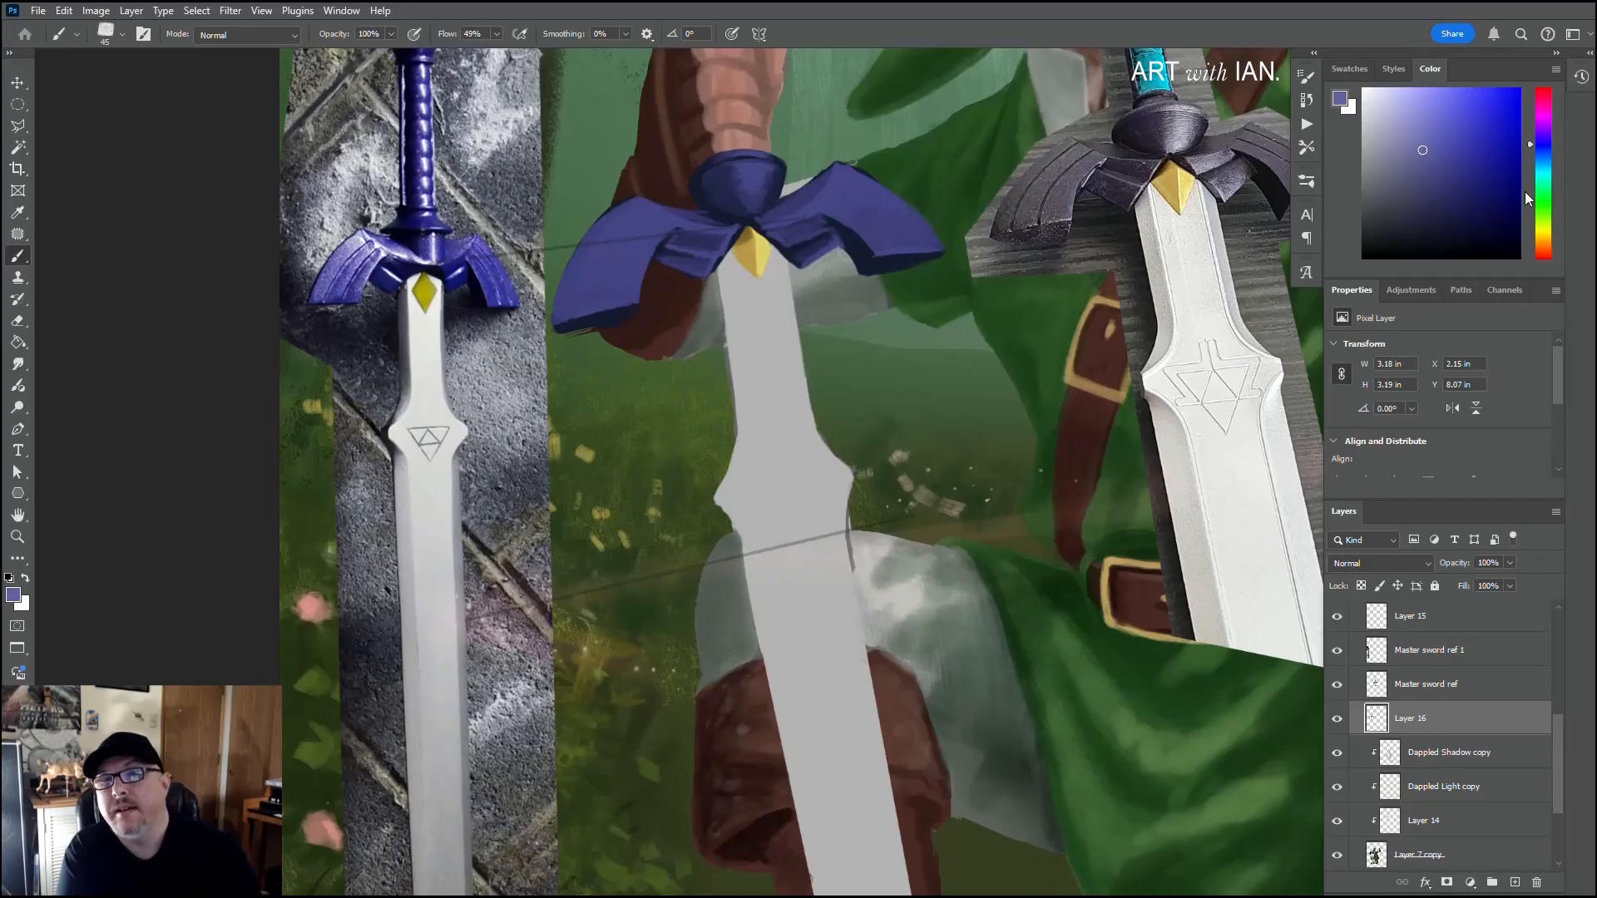
click(1540, 150)
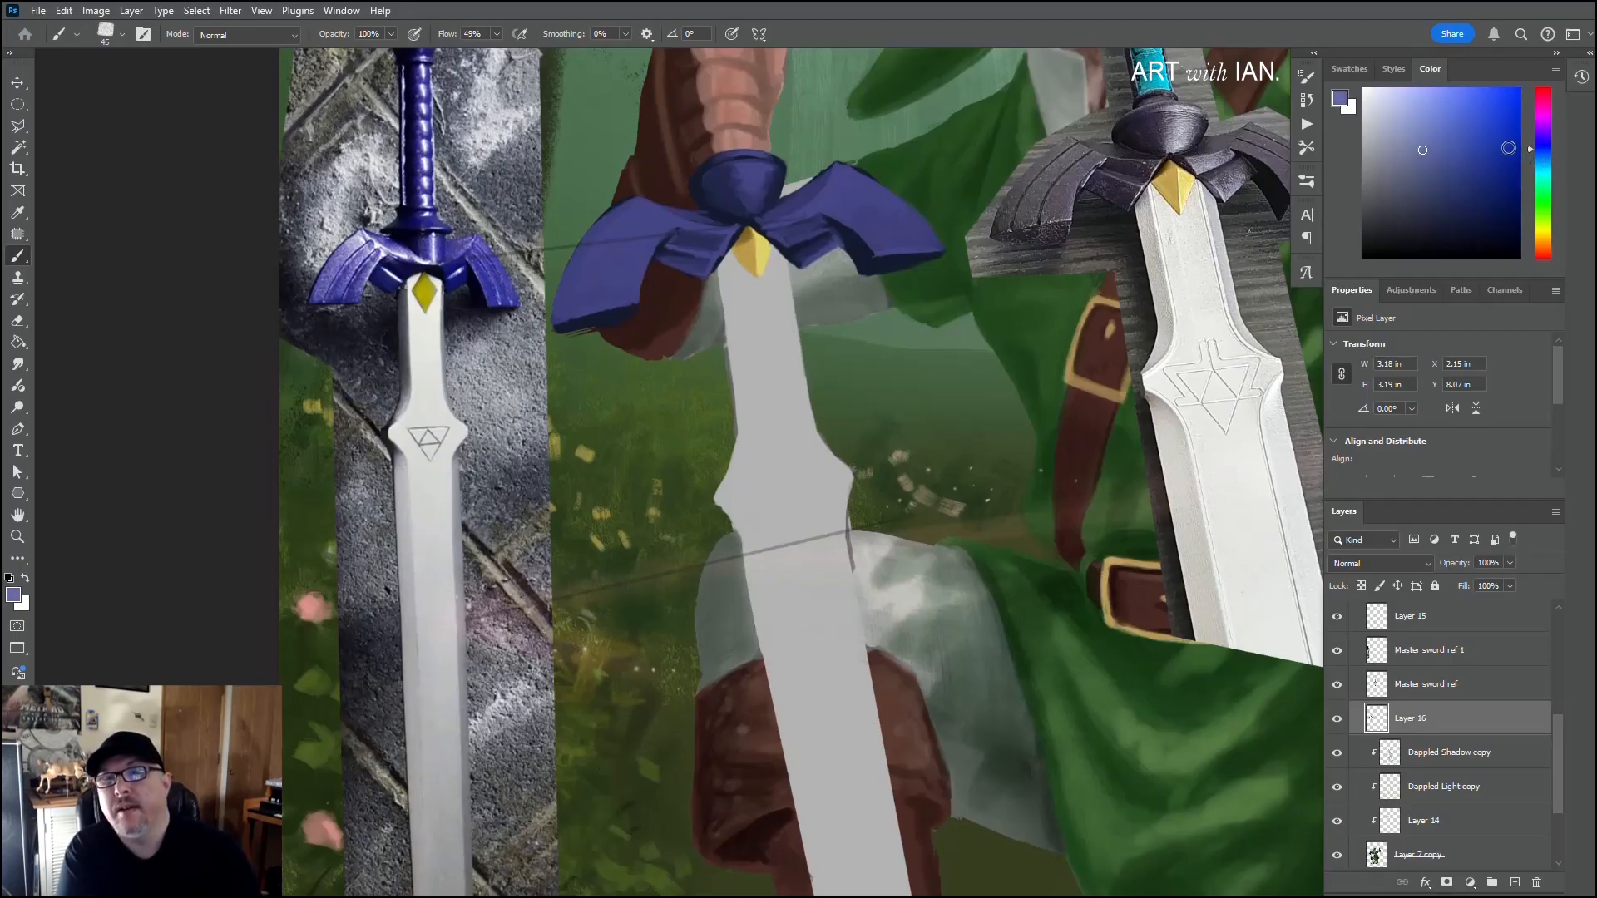
key(bracketleft)
key(bracketleft)
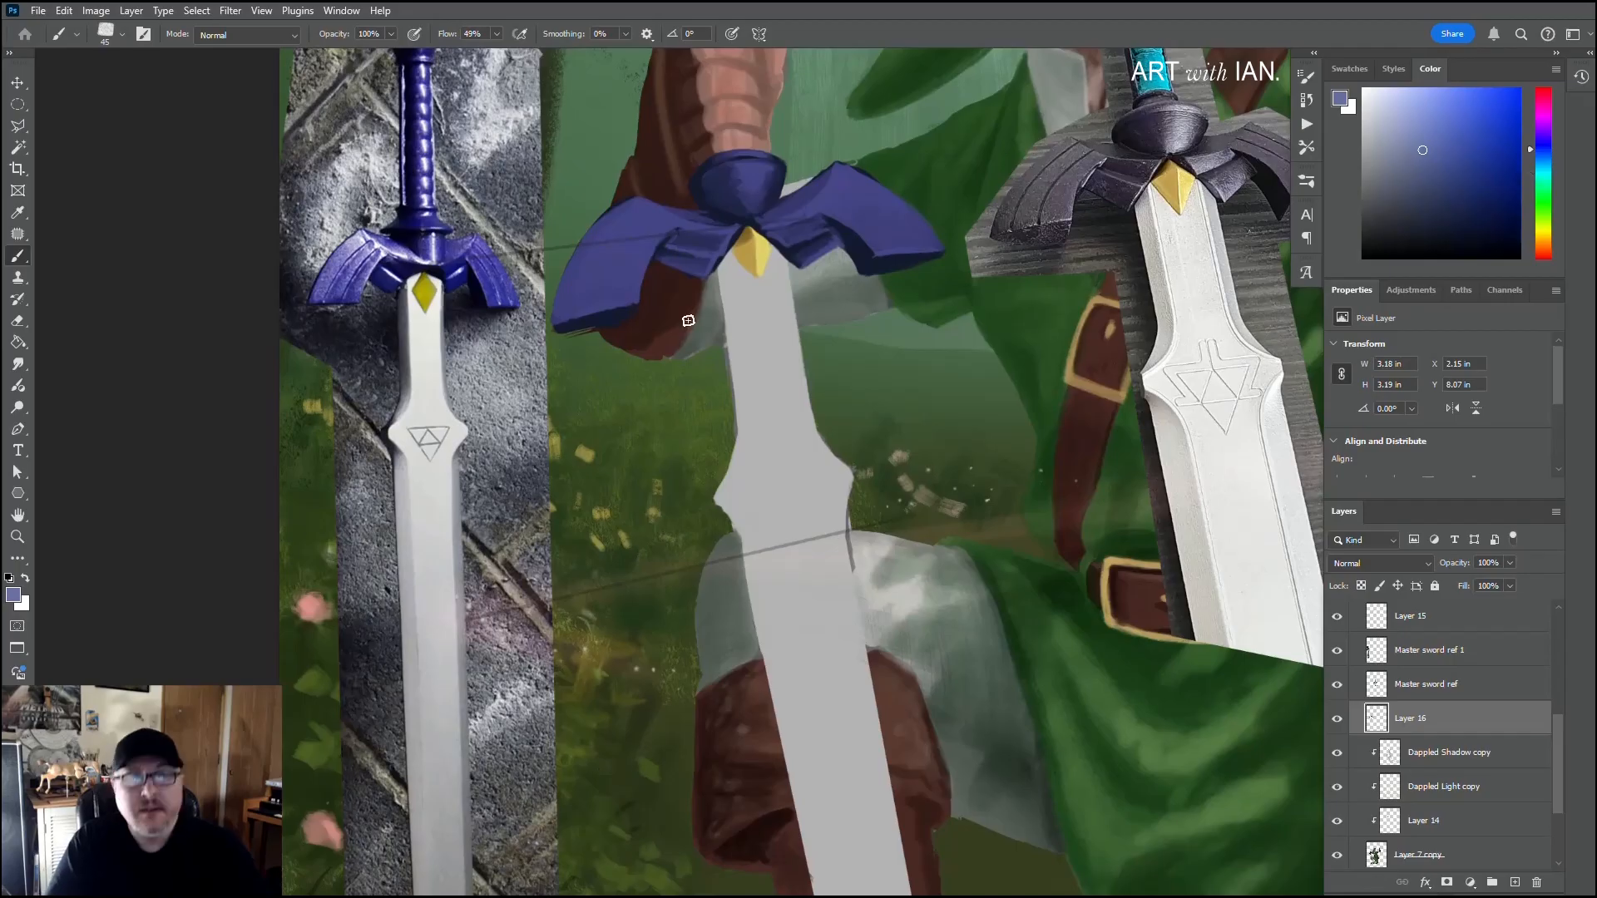
key(bracketleft)
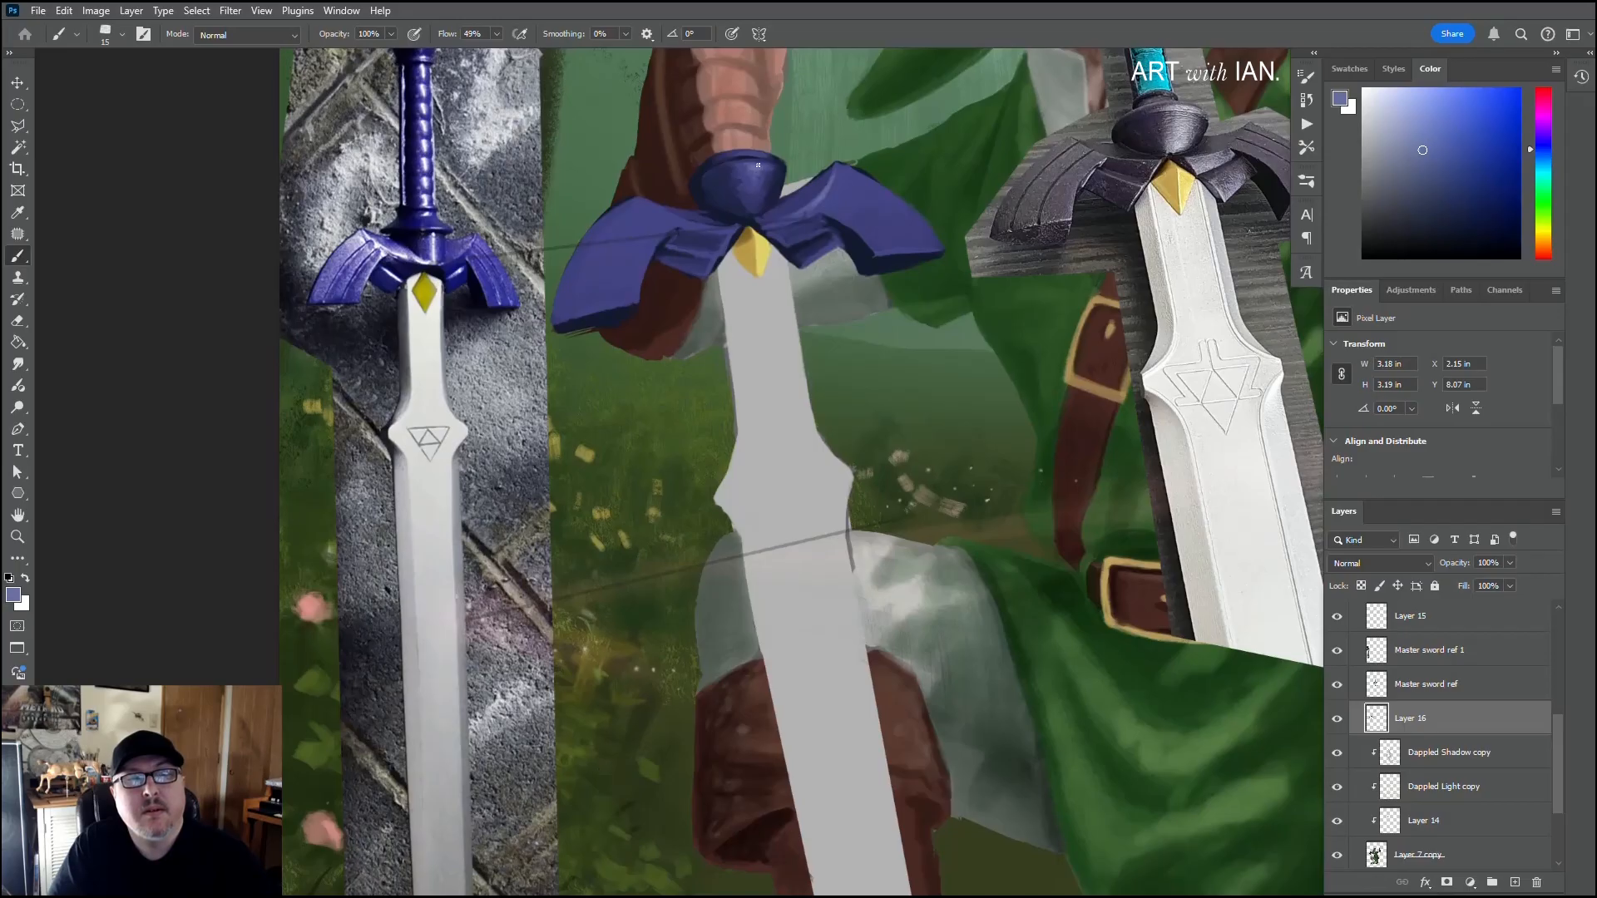
Step: Paint navy groove lines along the left wing's outer face with a size 10 brush
key(bracketleft)
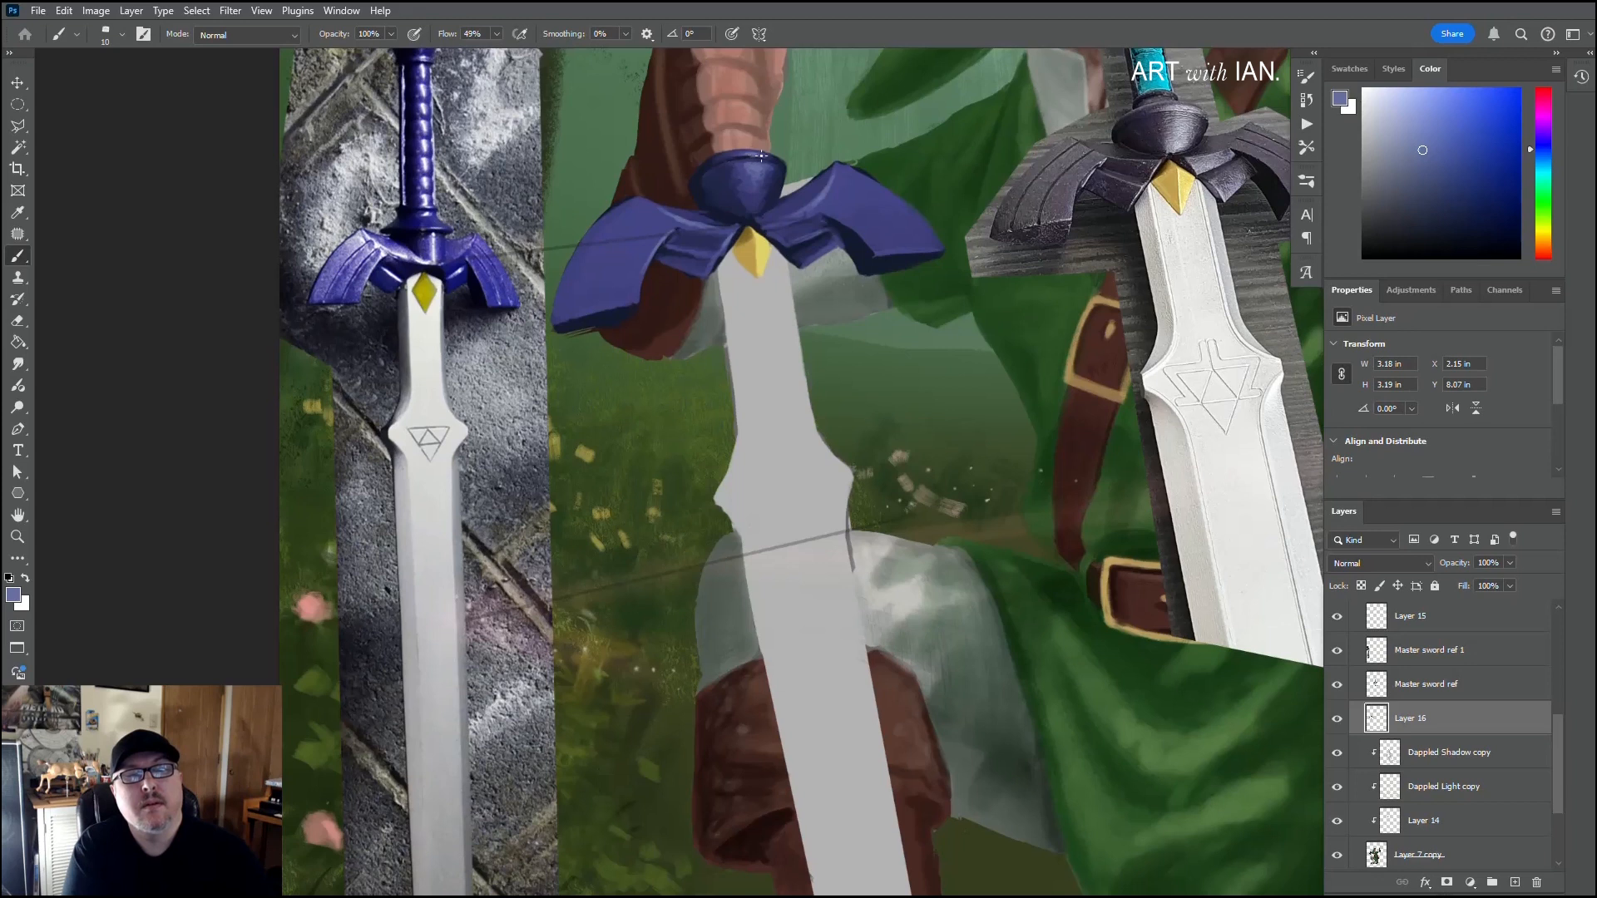
drag(688, 245, 707, 207)
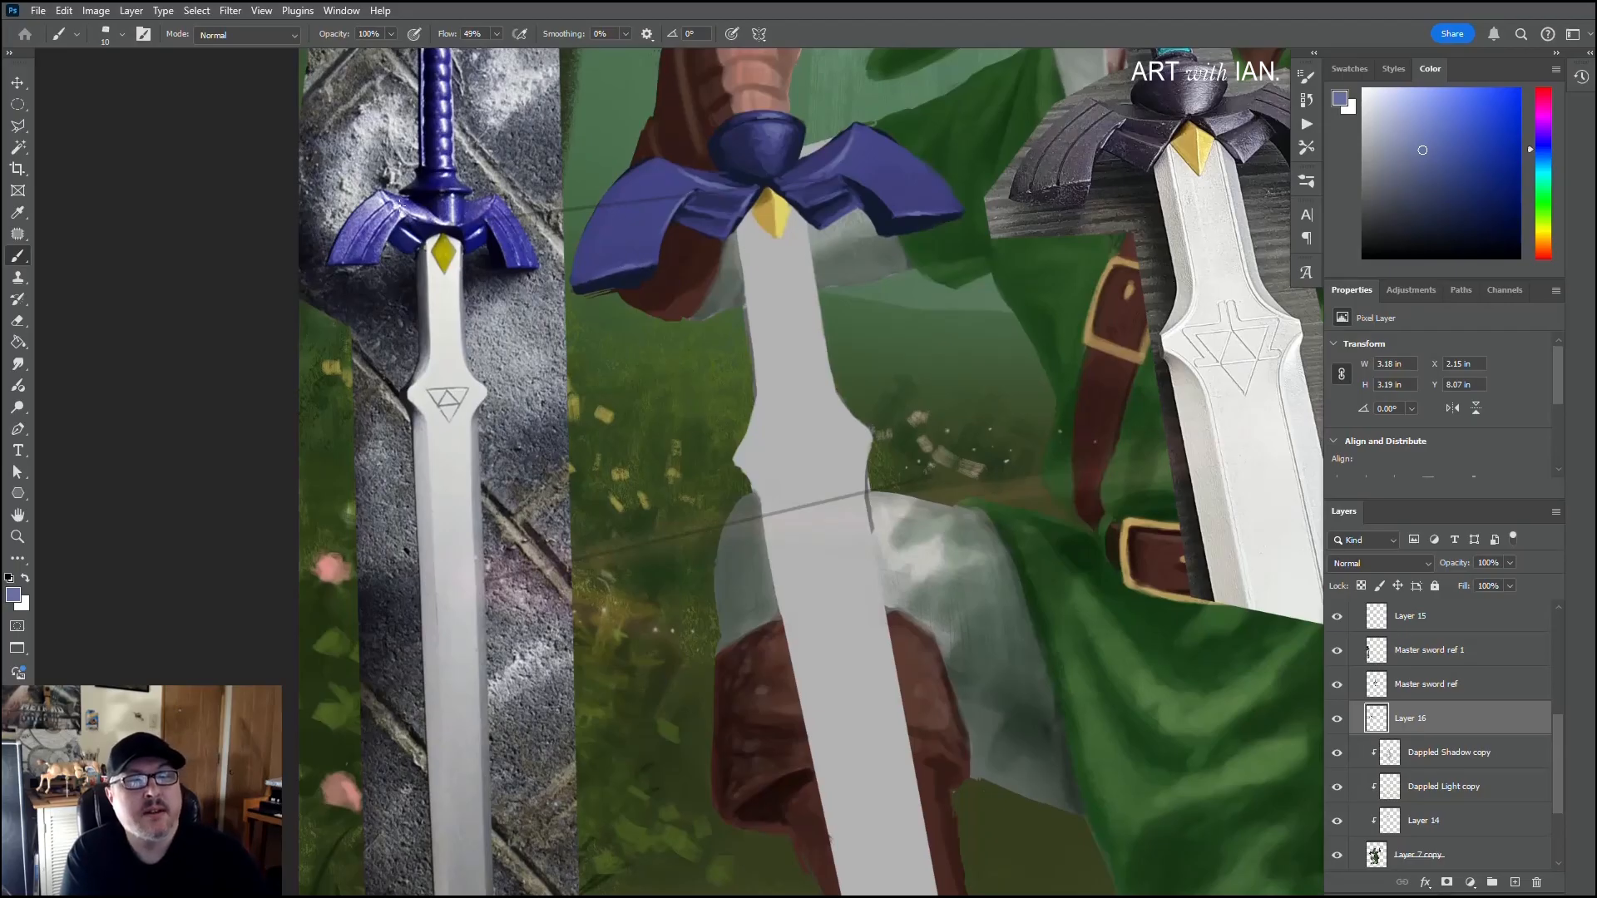
alt+click(684, 215)
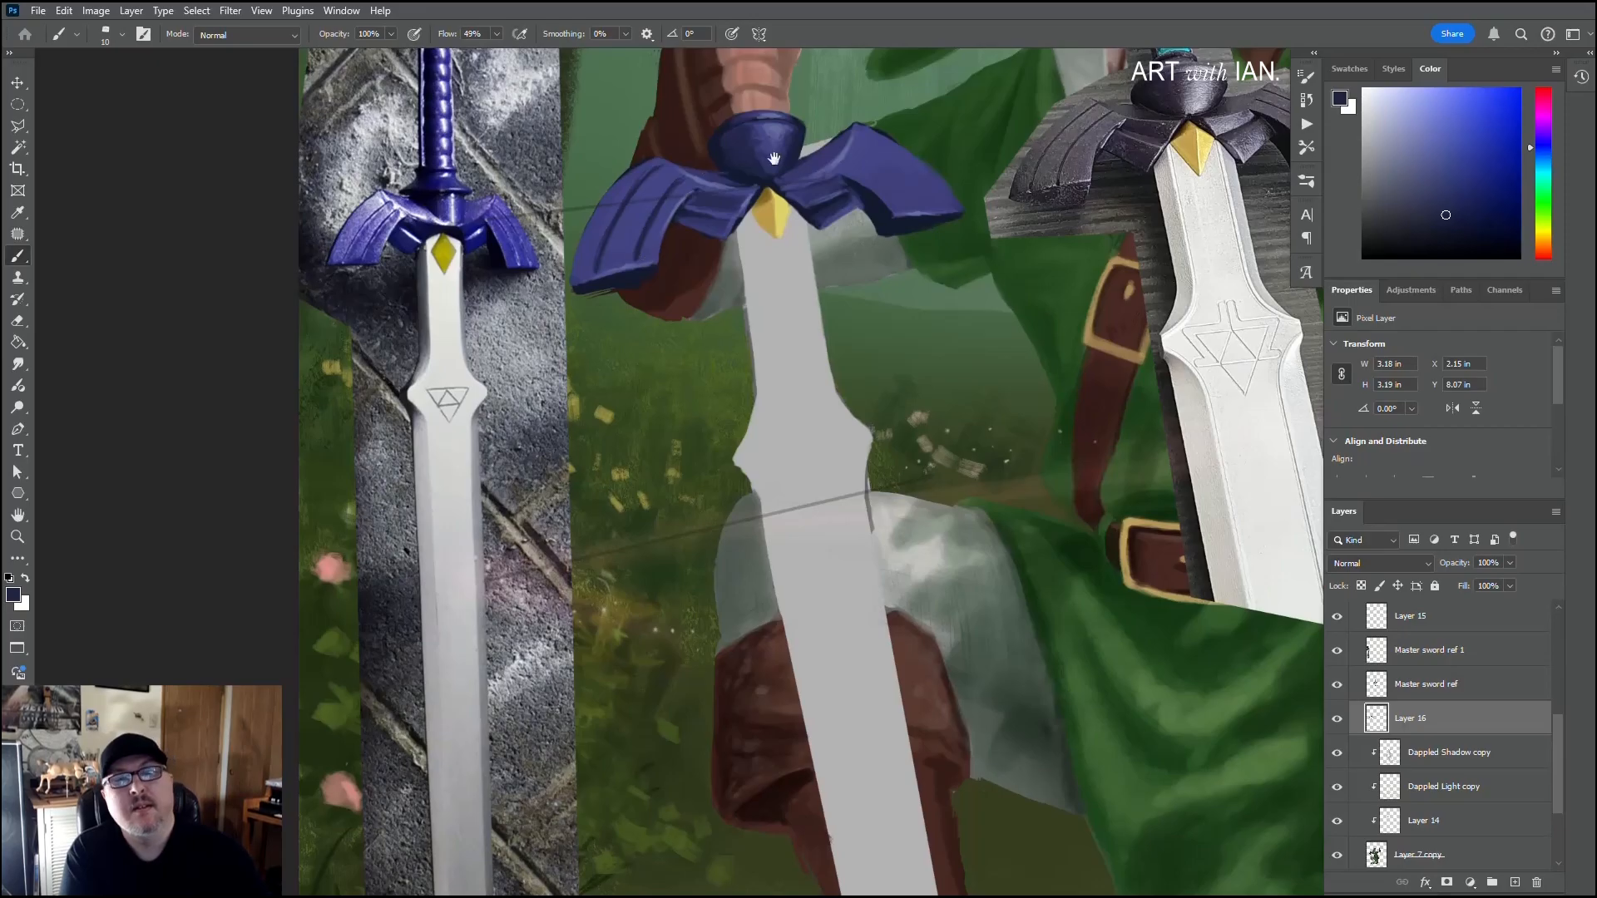
drag(828, 224, 729, 270)
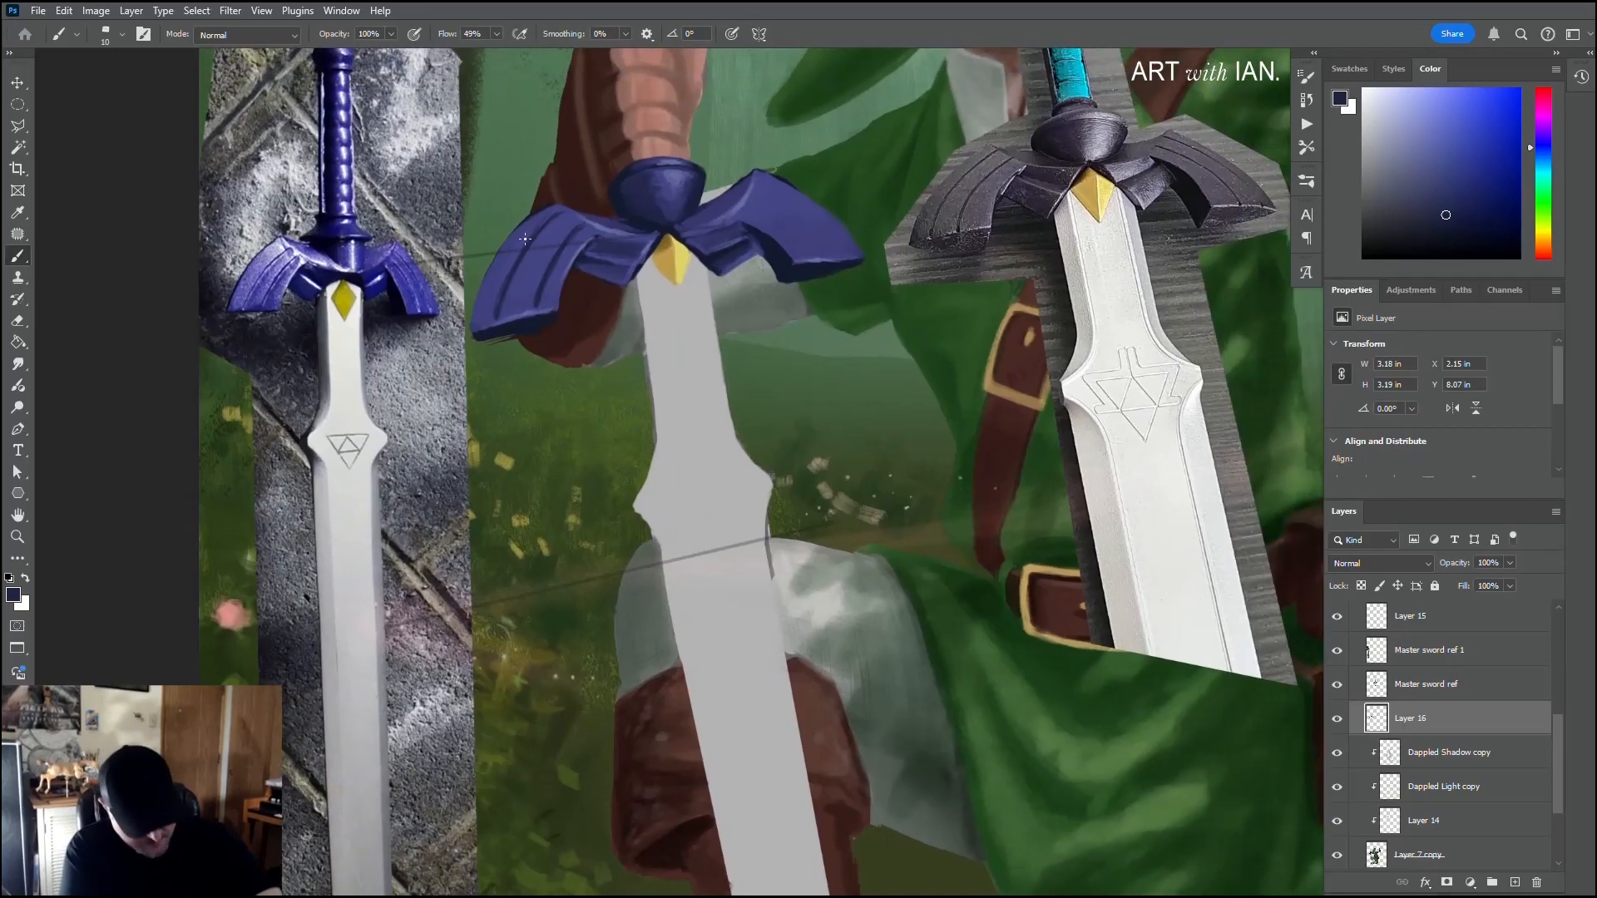
Step: Paint matching navy groove lines along the right wing's outer face
key(r)
mouse_move(525, 239)
mouse_down()
mouse_move(682, 200)
mouse_move(1016, 345)
mouse_up()
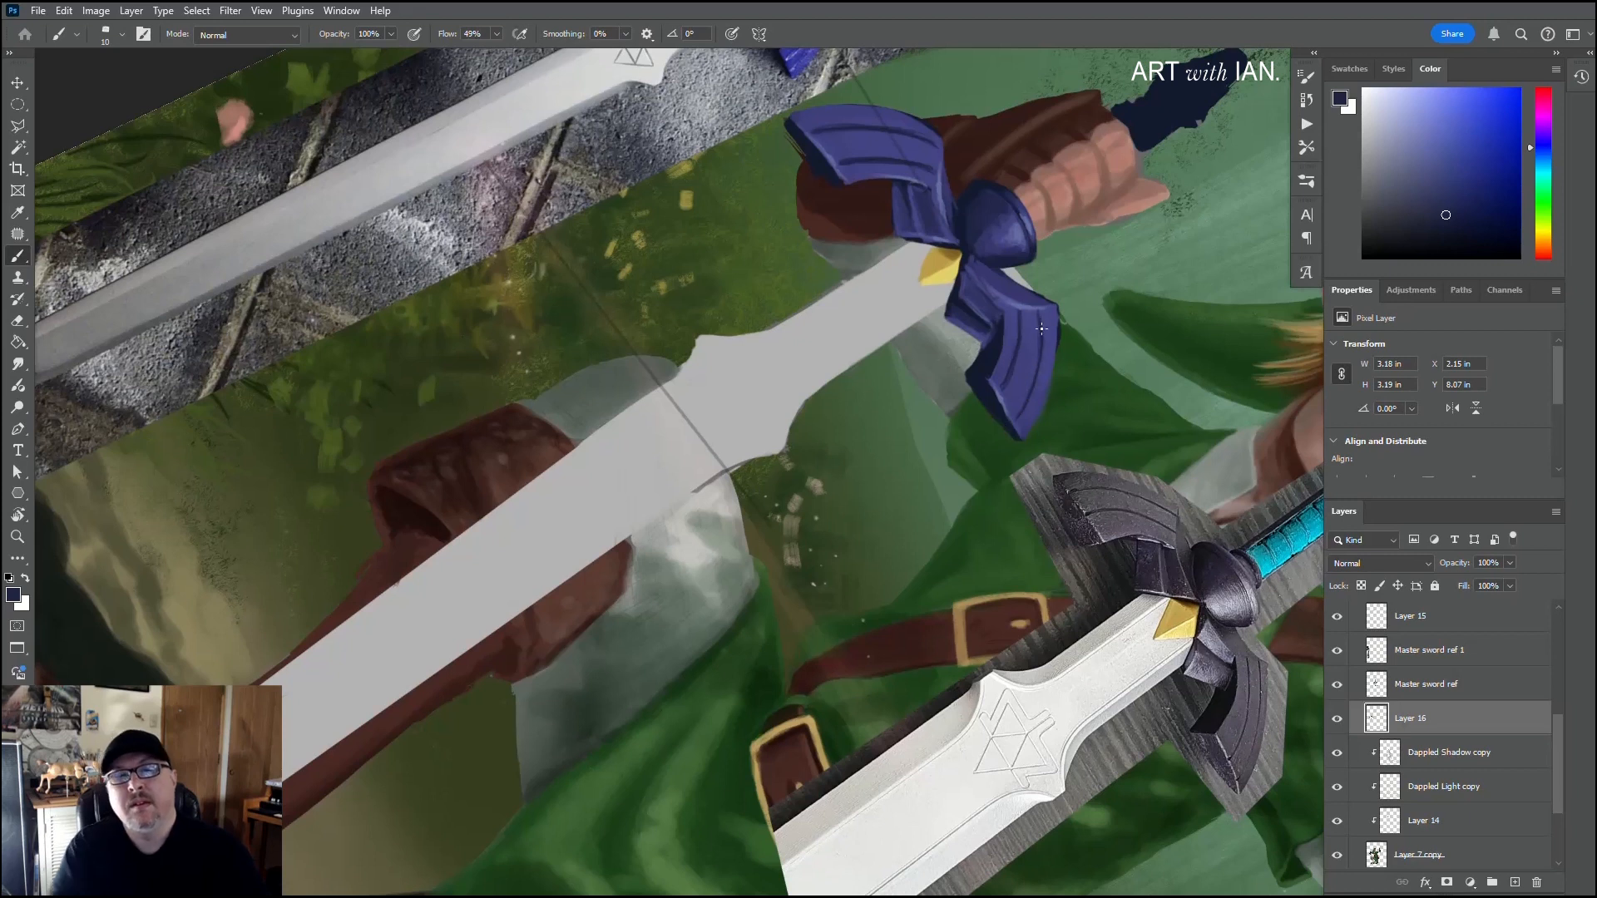
scroll(1025, 382, down, 1)
scroll(1025, 382, up, 3)
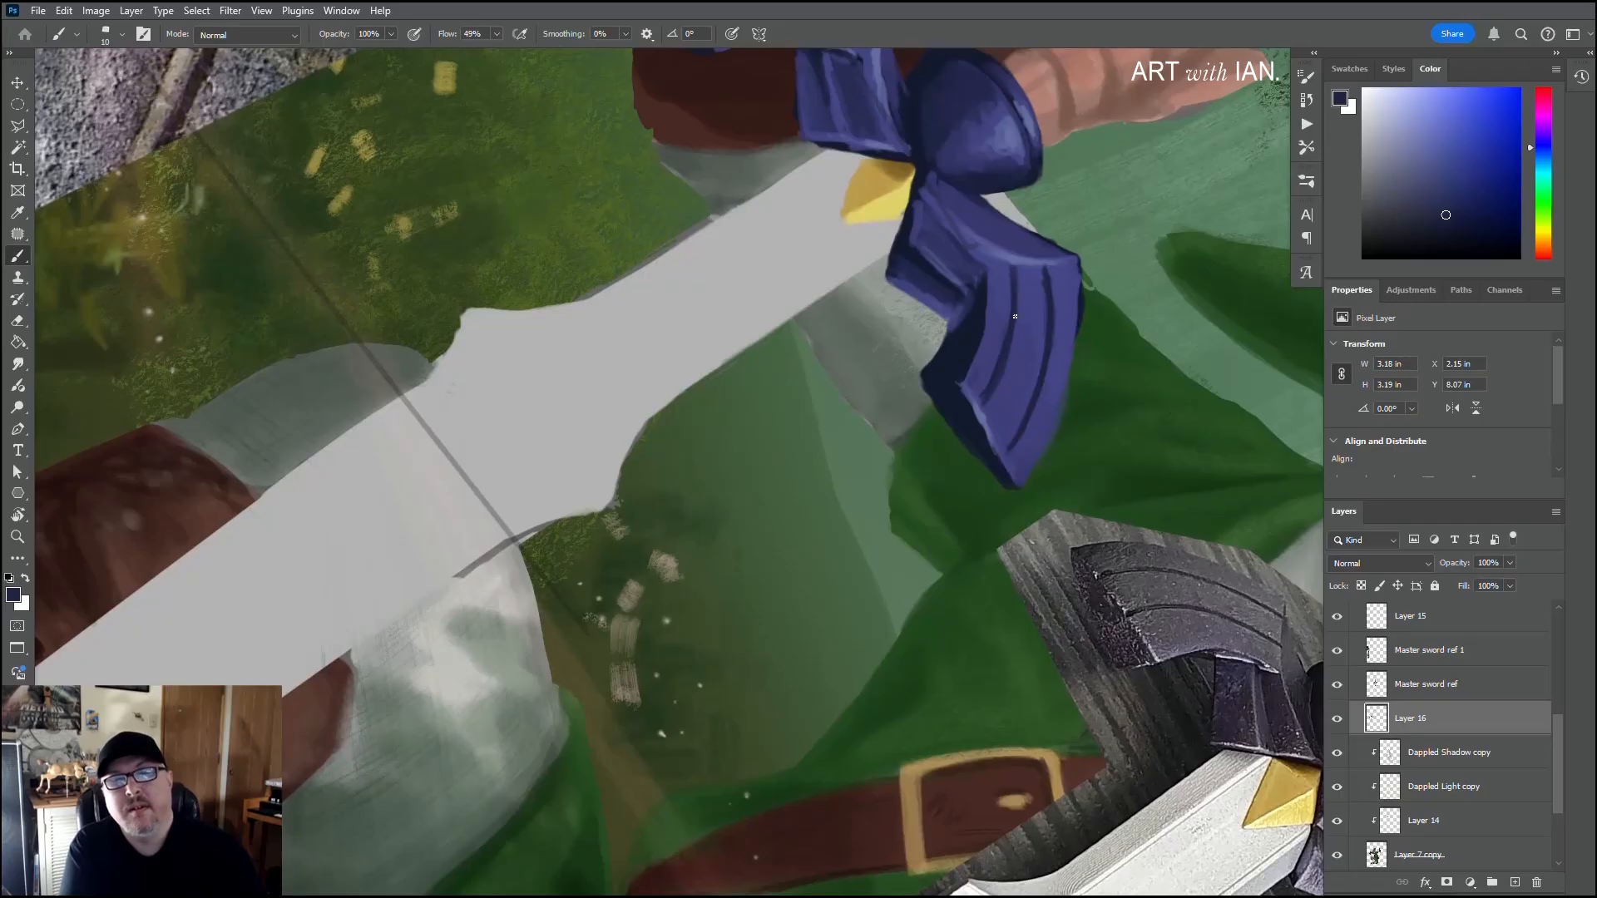
Step: Refine the right wing's grooves with sampled purple, light purple edge highlights and navy touch-ups
alt+click(977, 429)
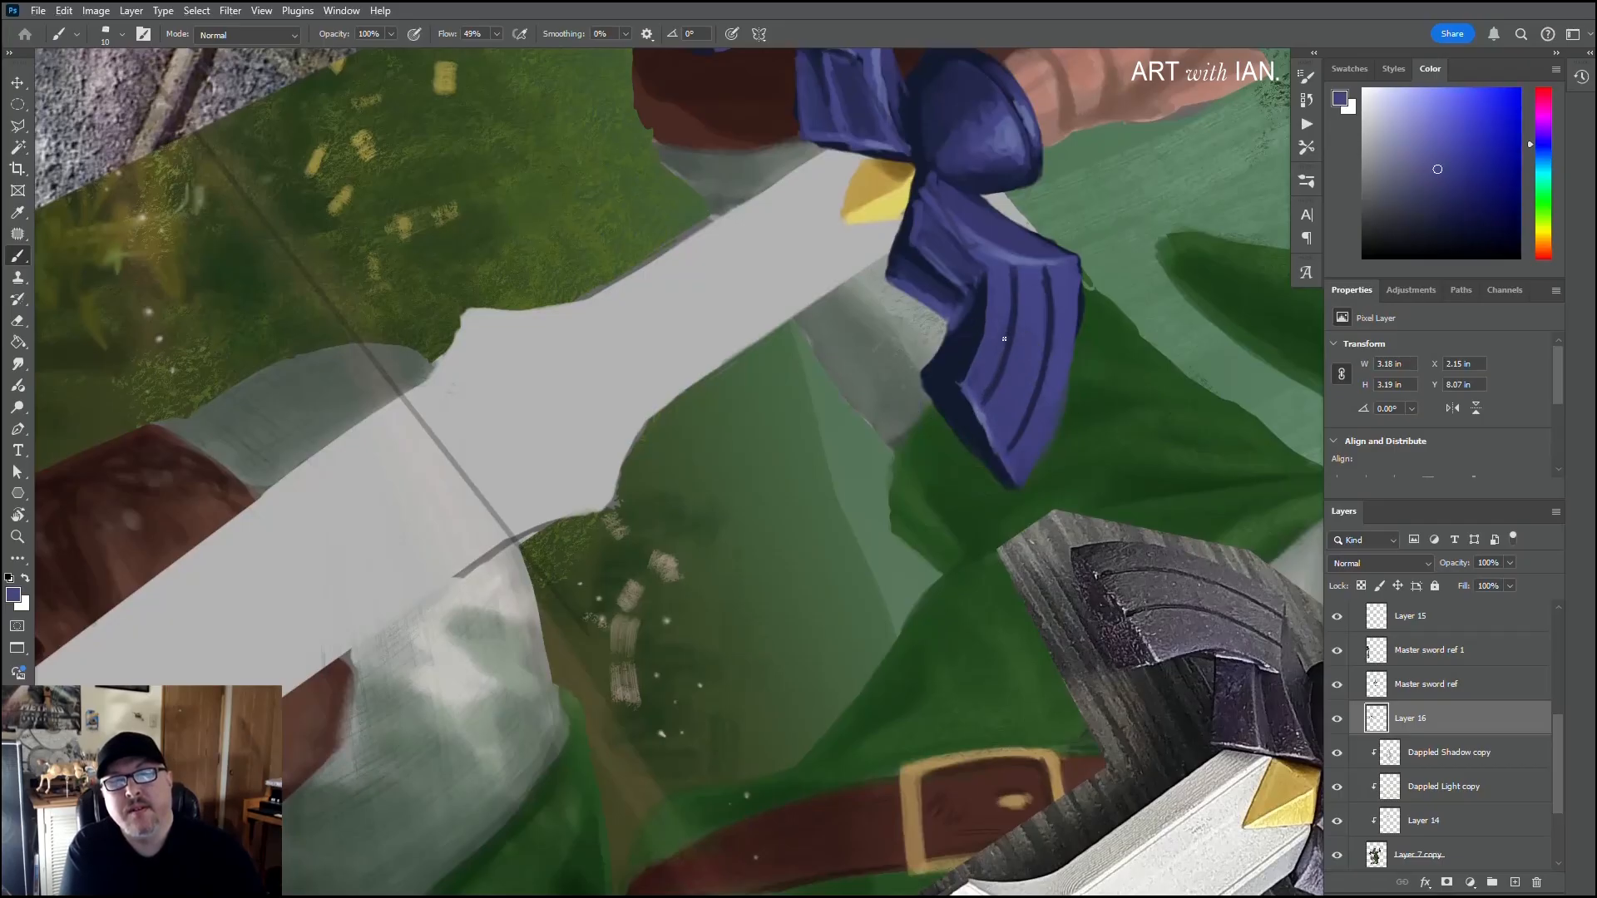
alt+click(1015, 296)
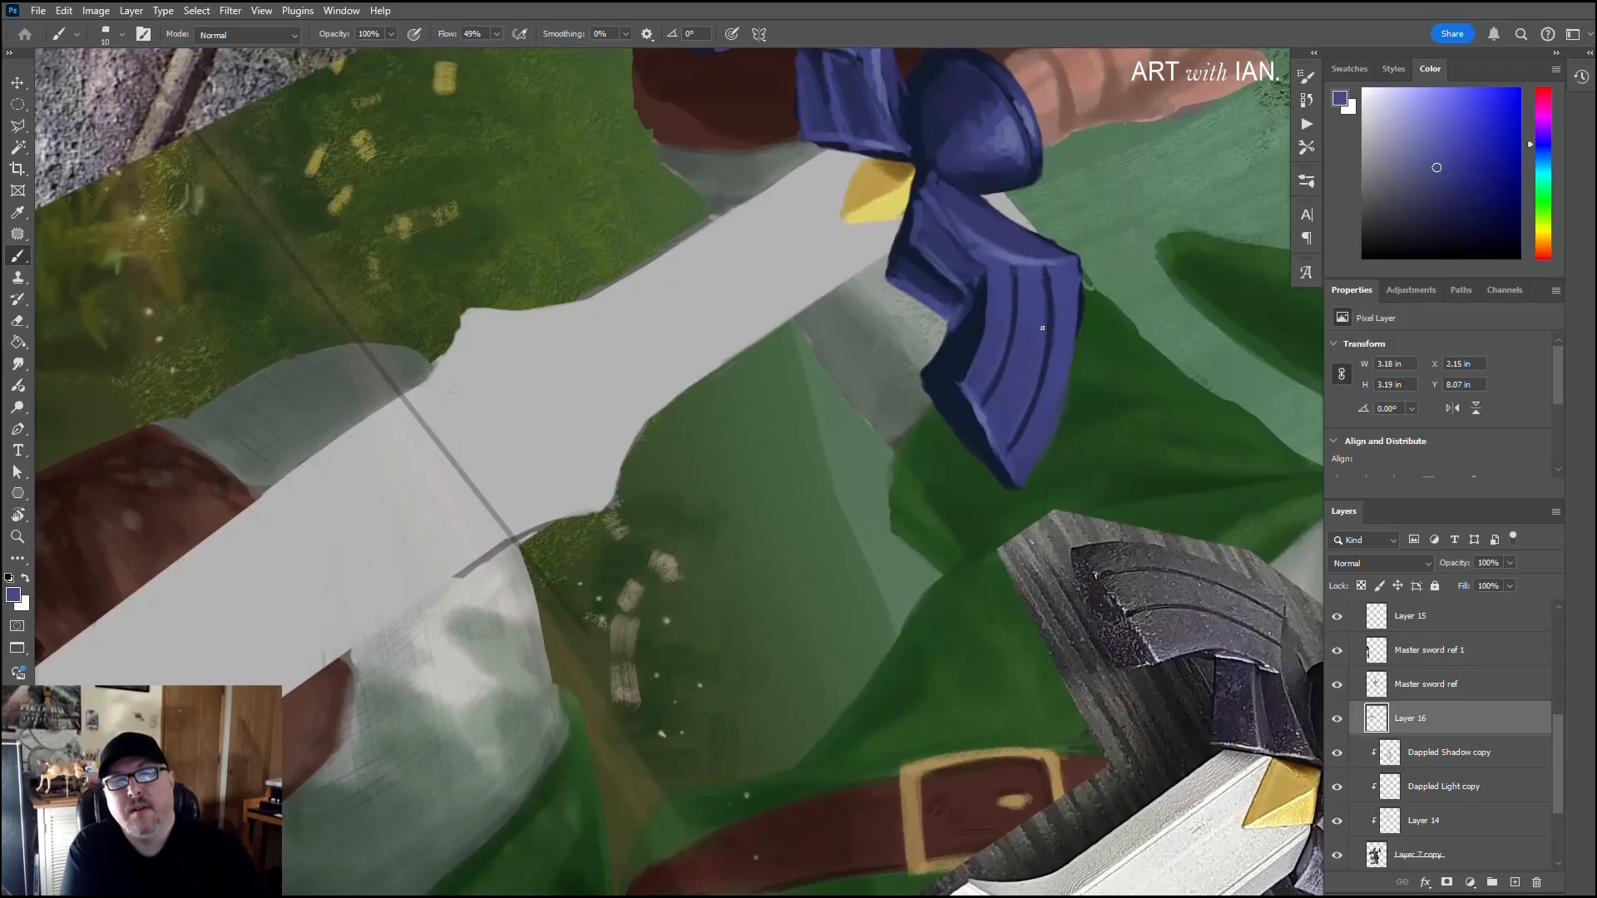
alt+click(1013, 168)
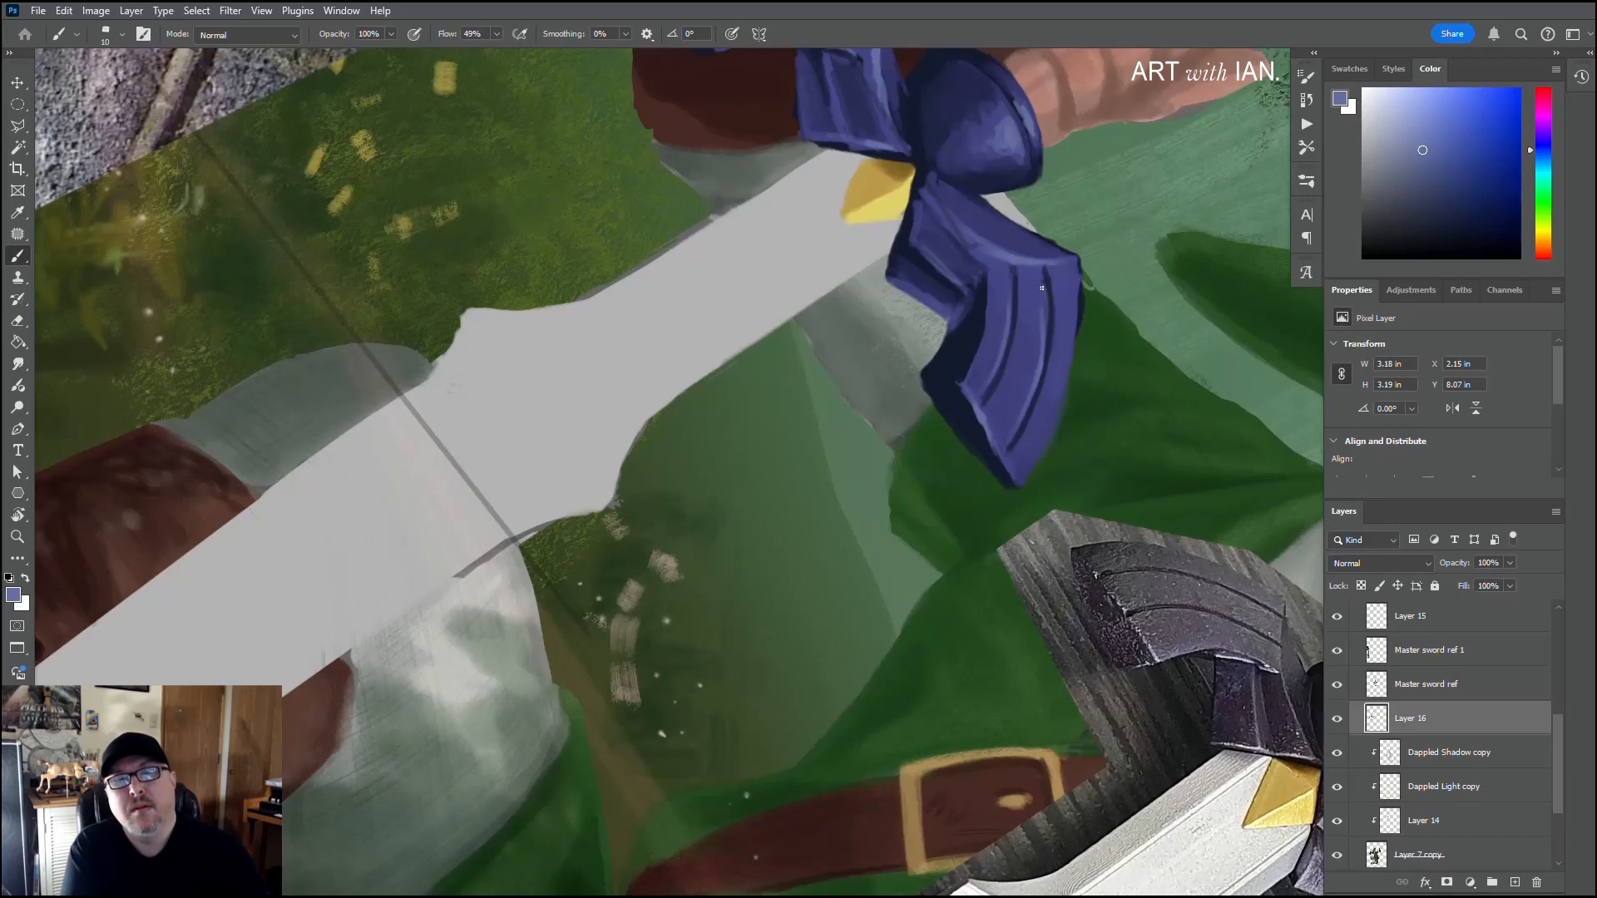
alt+click(1038, 348)
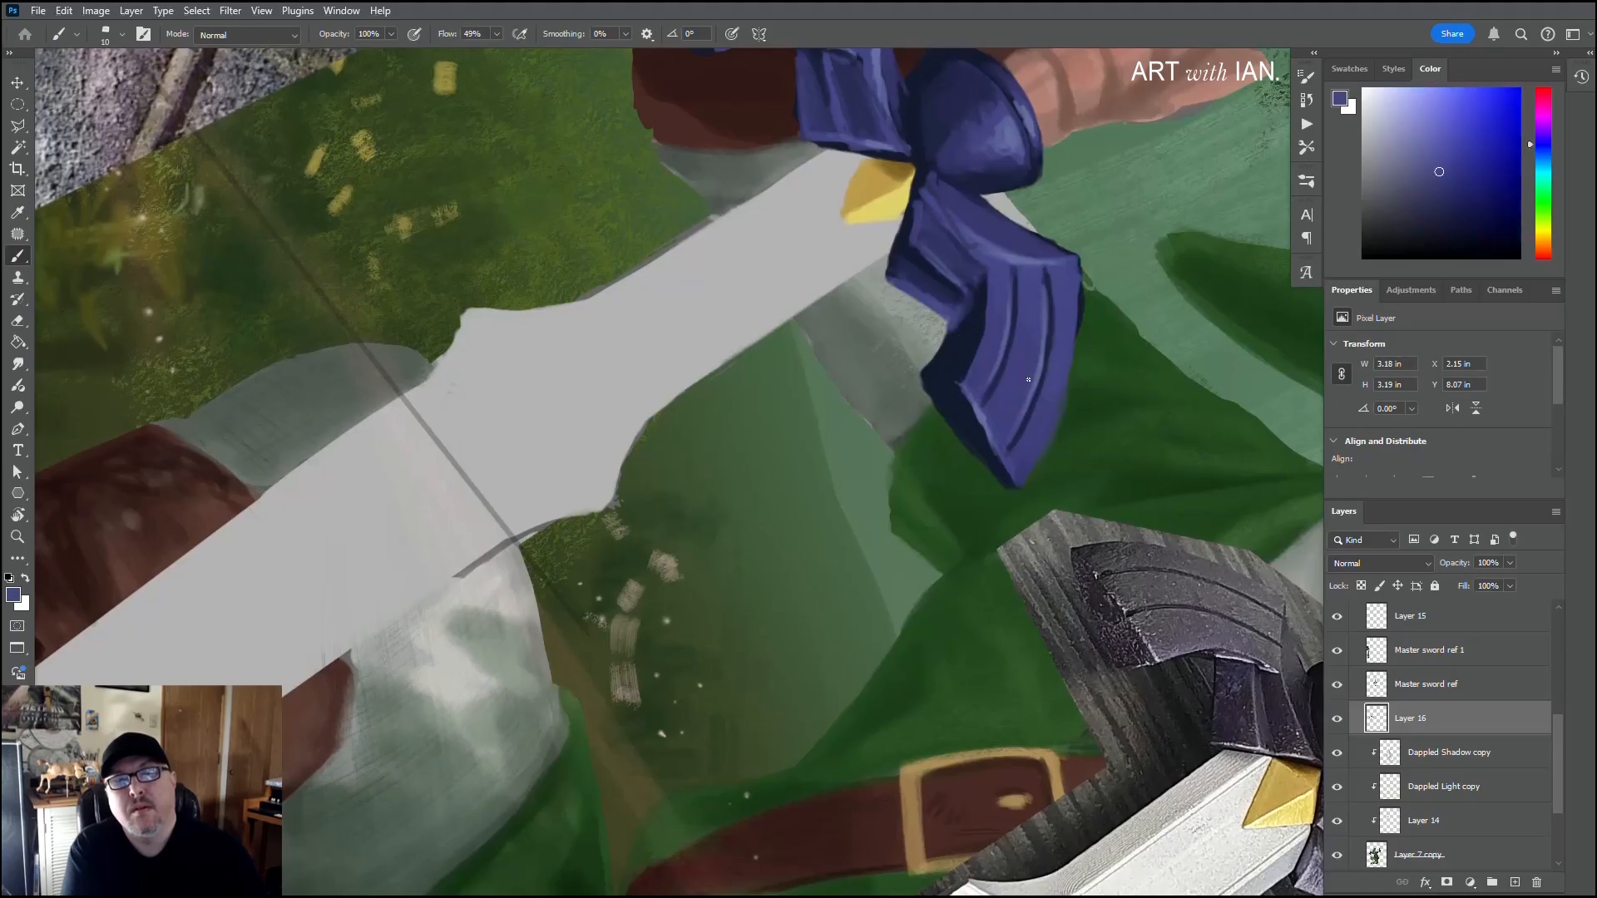
alt+click(1051, 326)
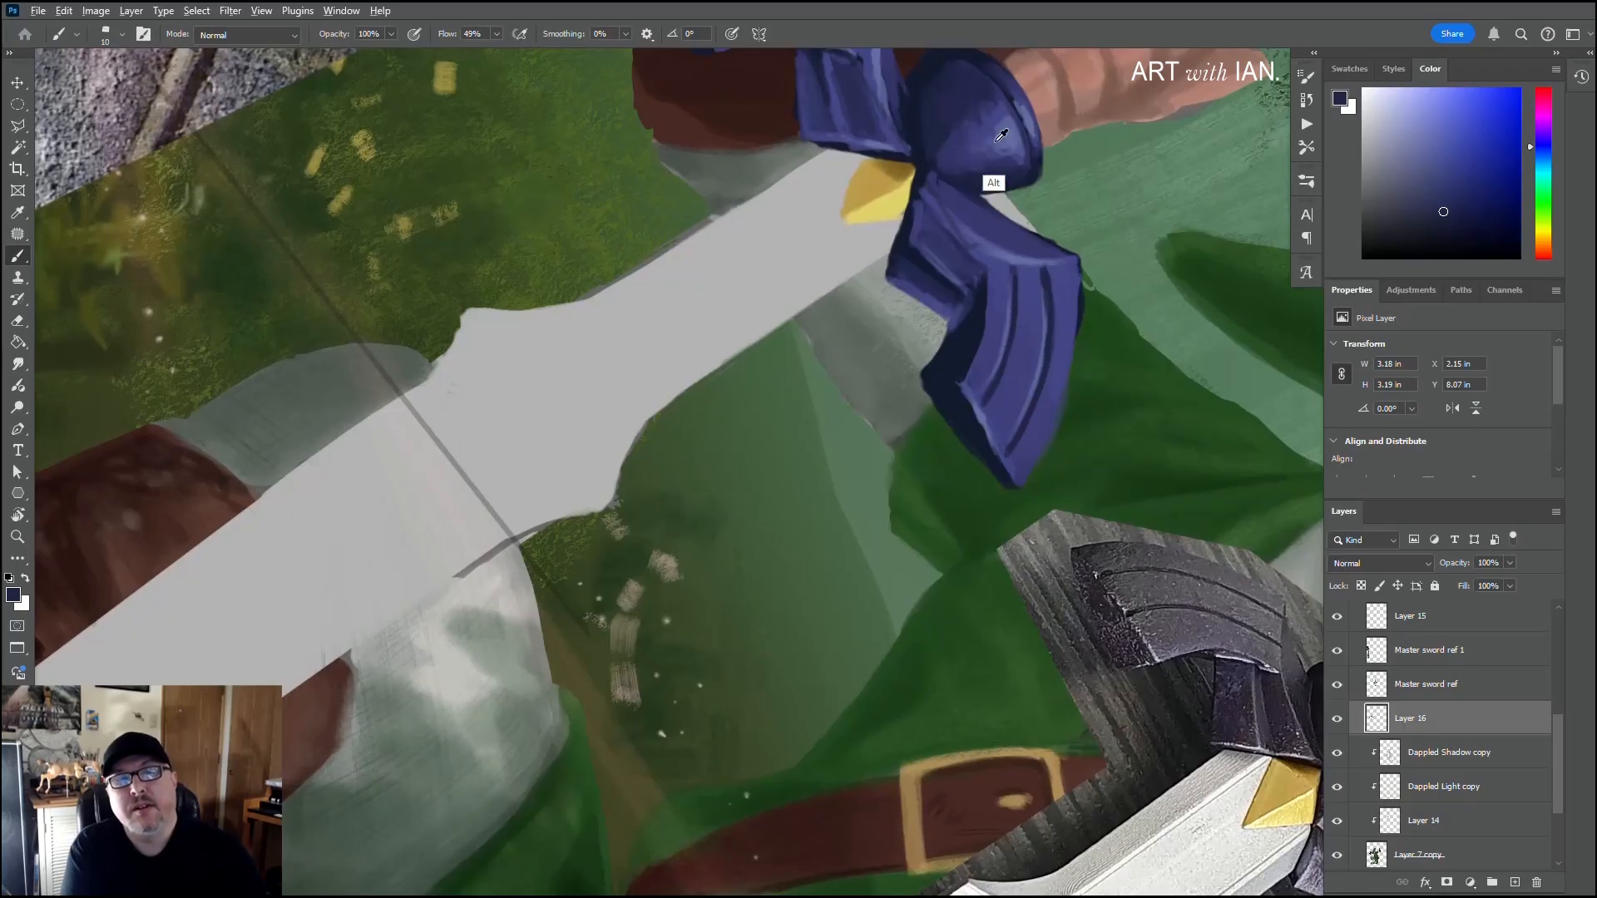
Step: Highlight the edges of the left wing's grooves in sampled light purple and tidy the lines in navy and mid purple
alt+click(1016, 129)
drag(902, 198, 1038, 479)
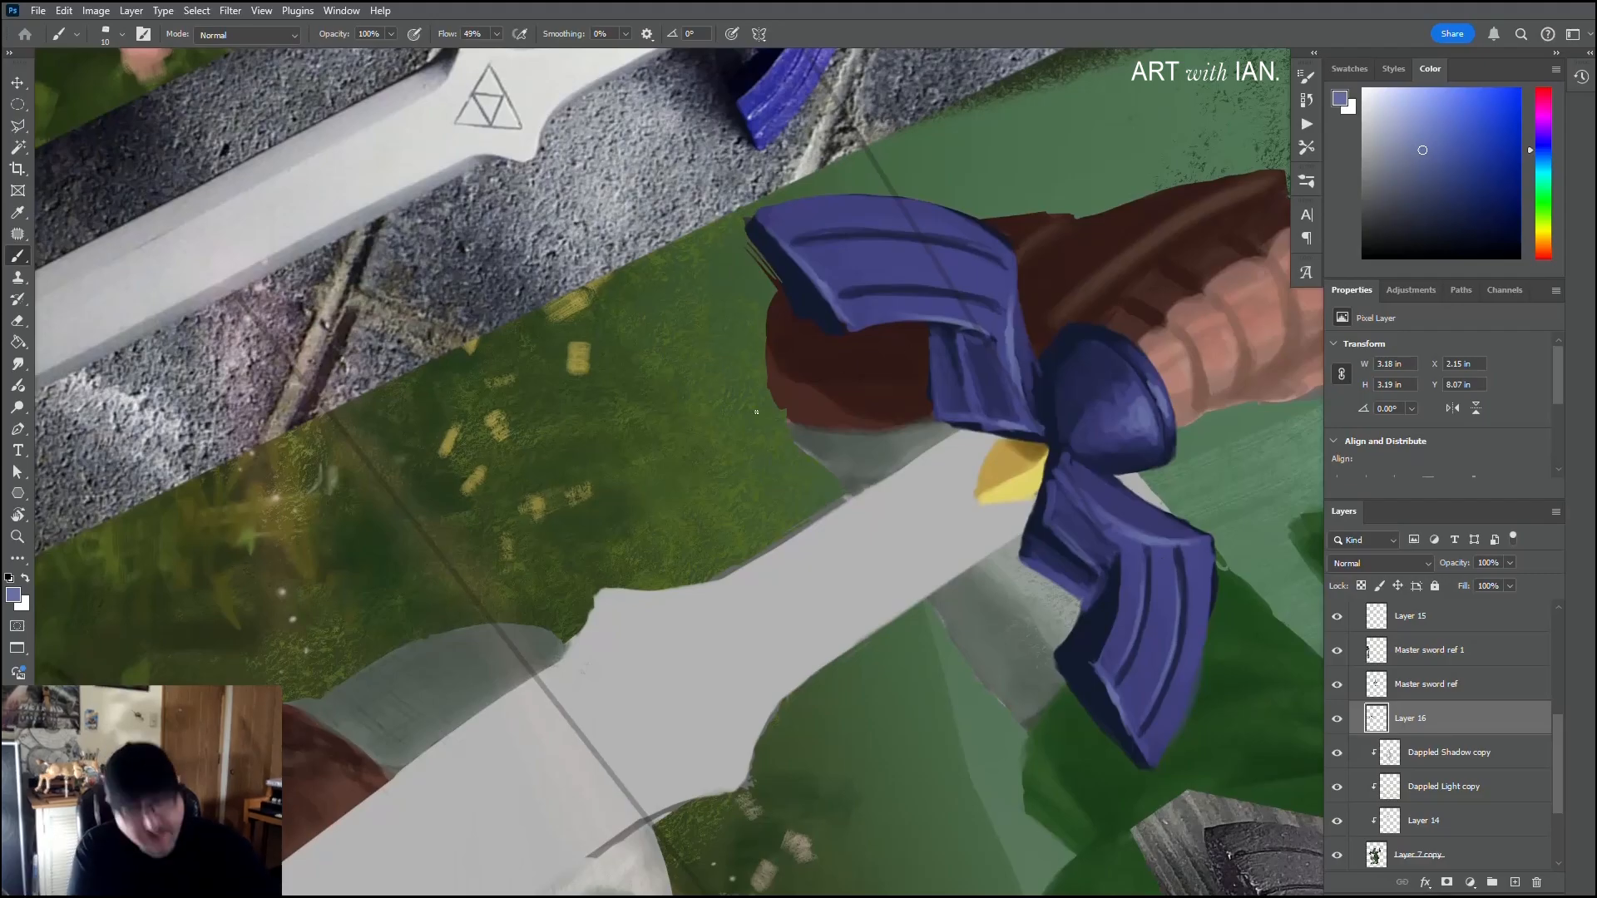
key(r)
mouse_move(846, 370)
mouse_down()
mouse_move(686, 340)
mouse_move(670, 485)
mouse_up()
key(b)
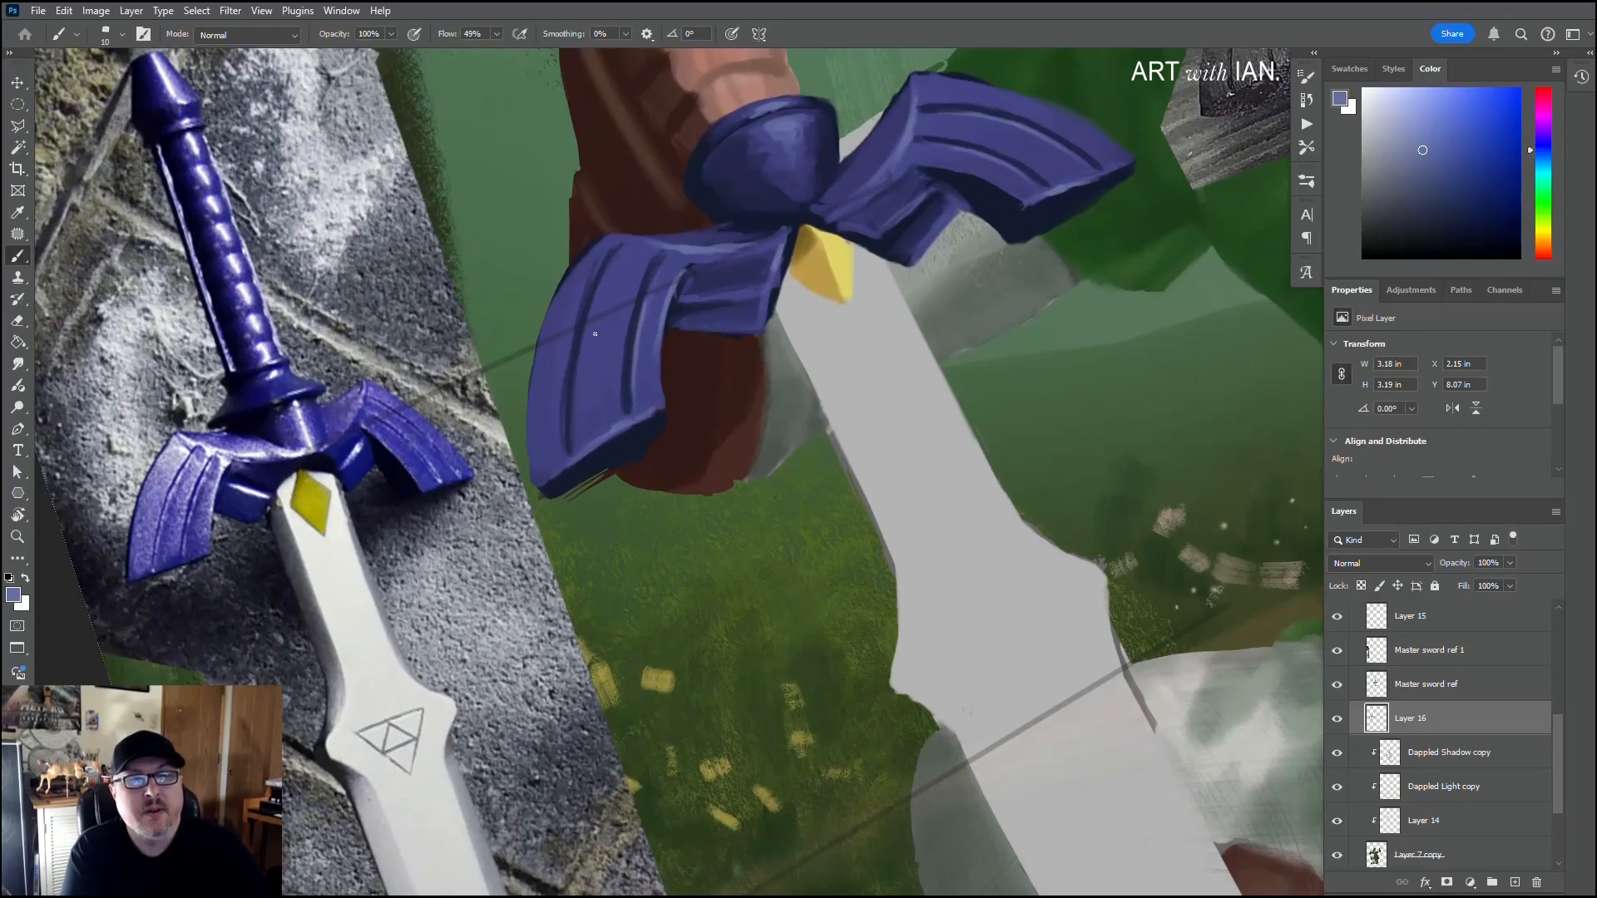
drag(610, 271, 575, 407)
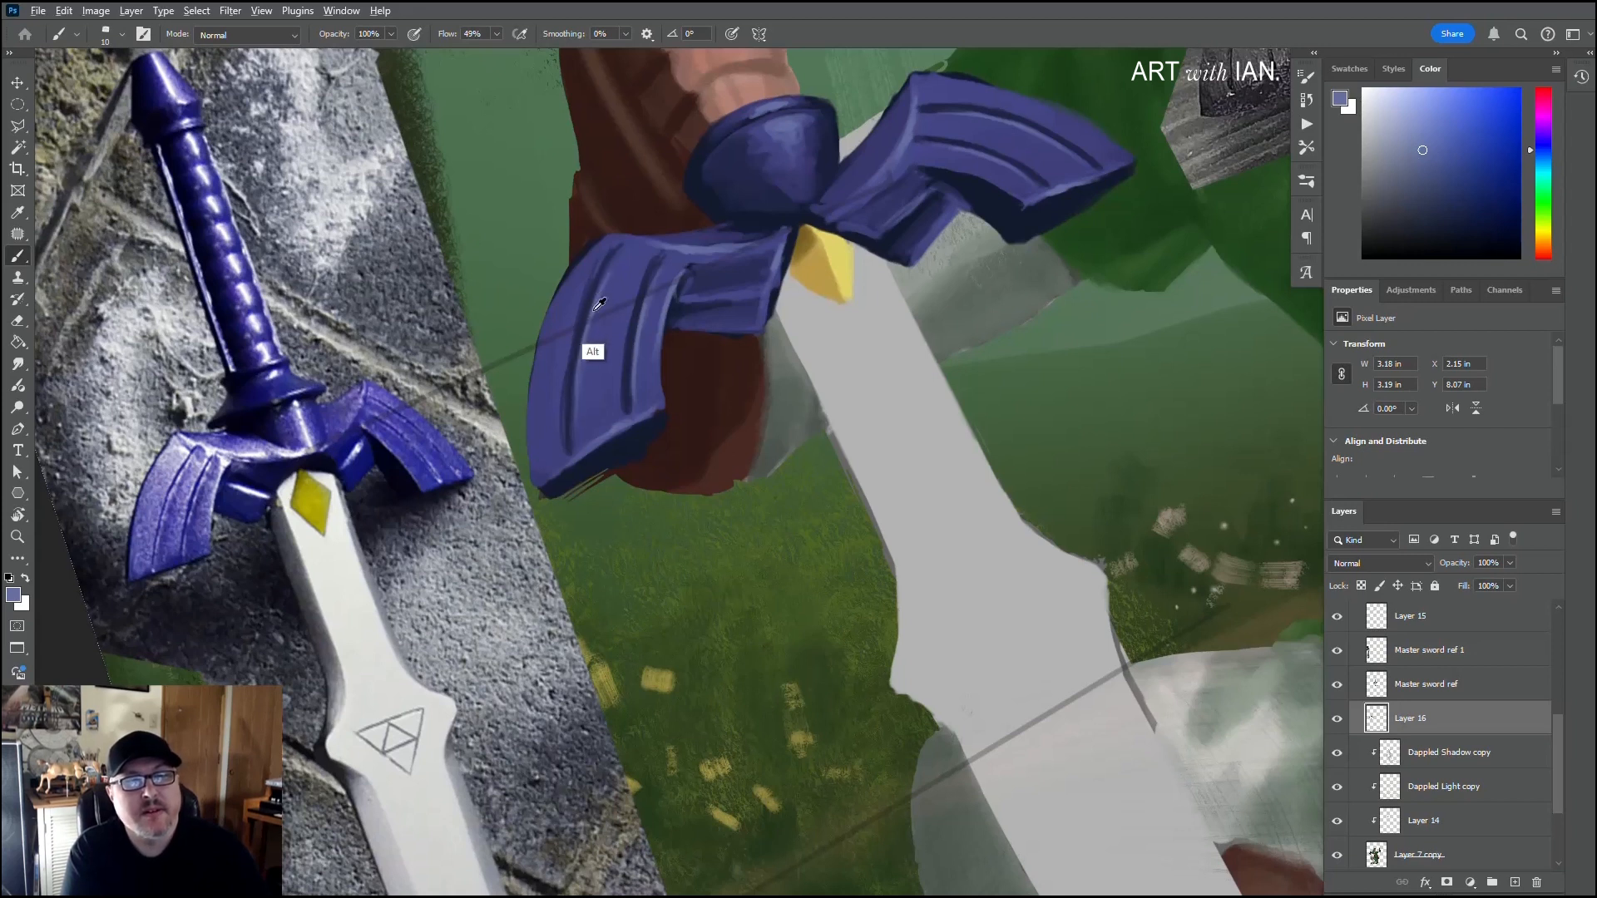
alt+click(632, 330)
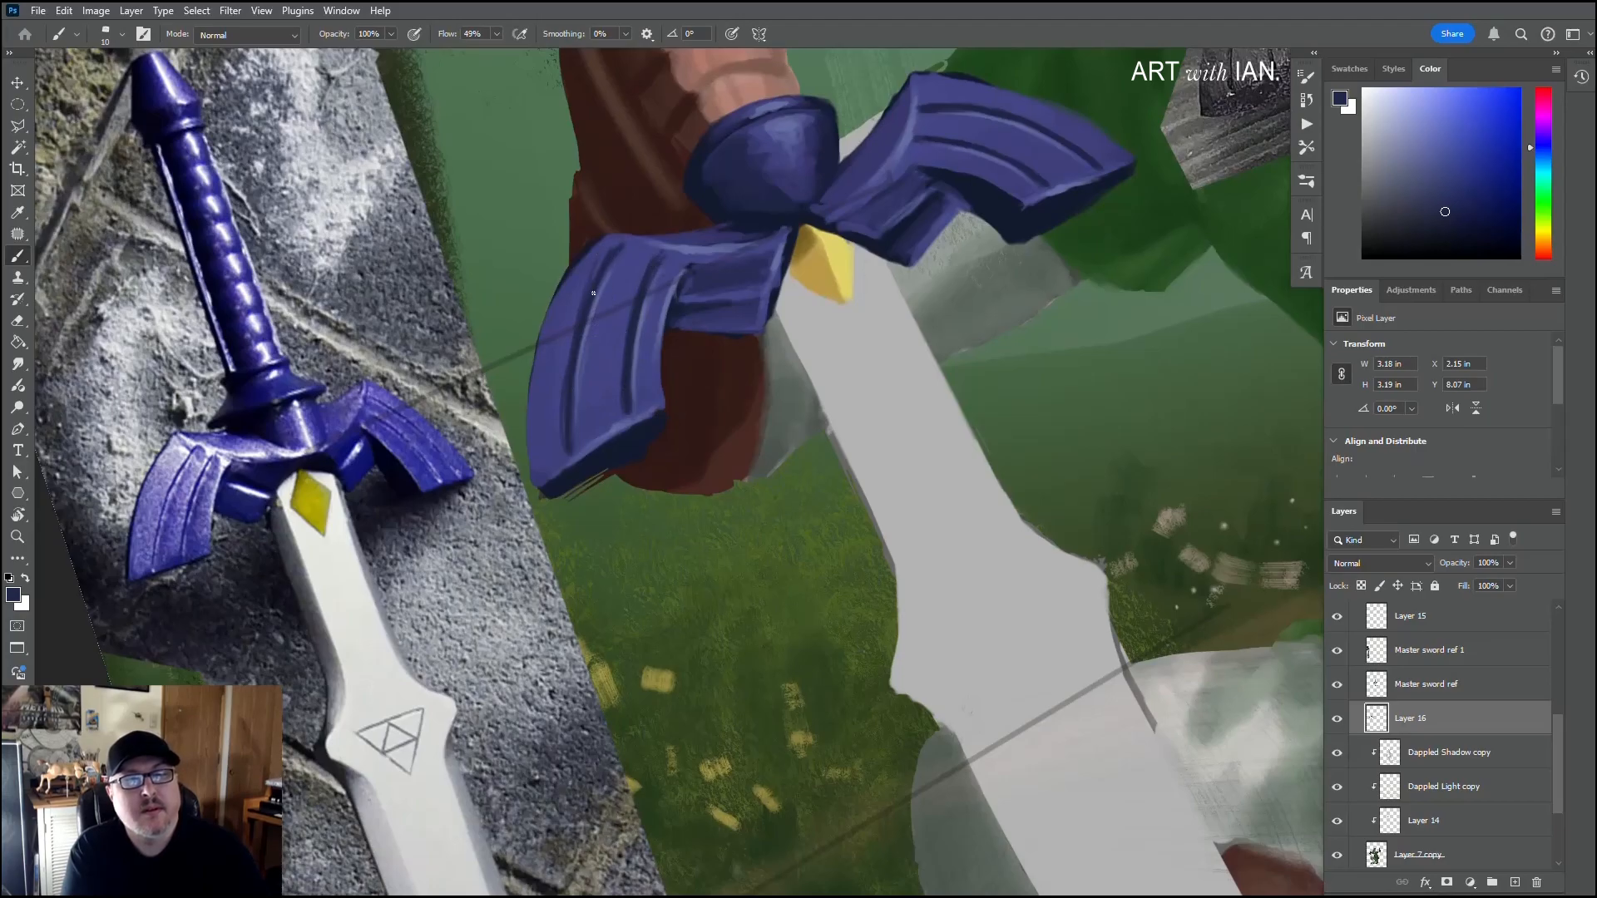
alt+click(570, 335)
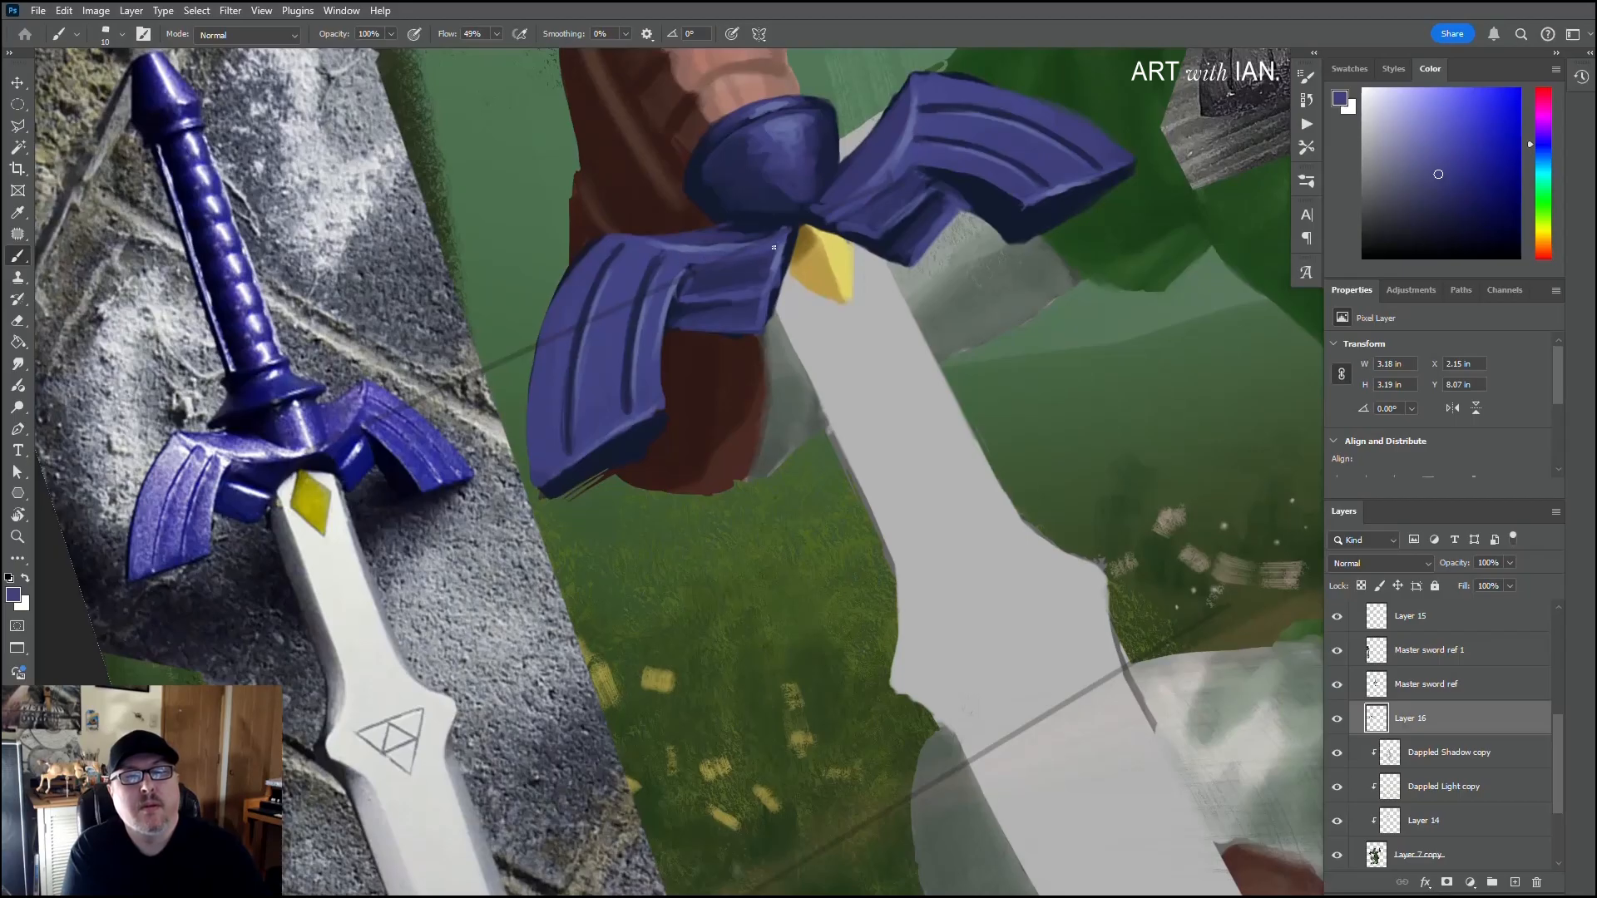
Step: Touch up the wing surfaces beside the boss with sampled purple and navy, enlarging the brush to size 30
alt+click(682, 245)
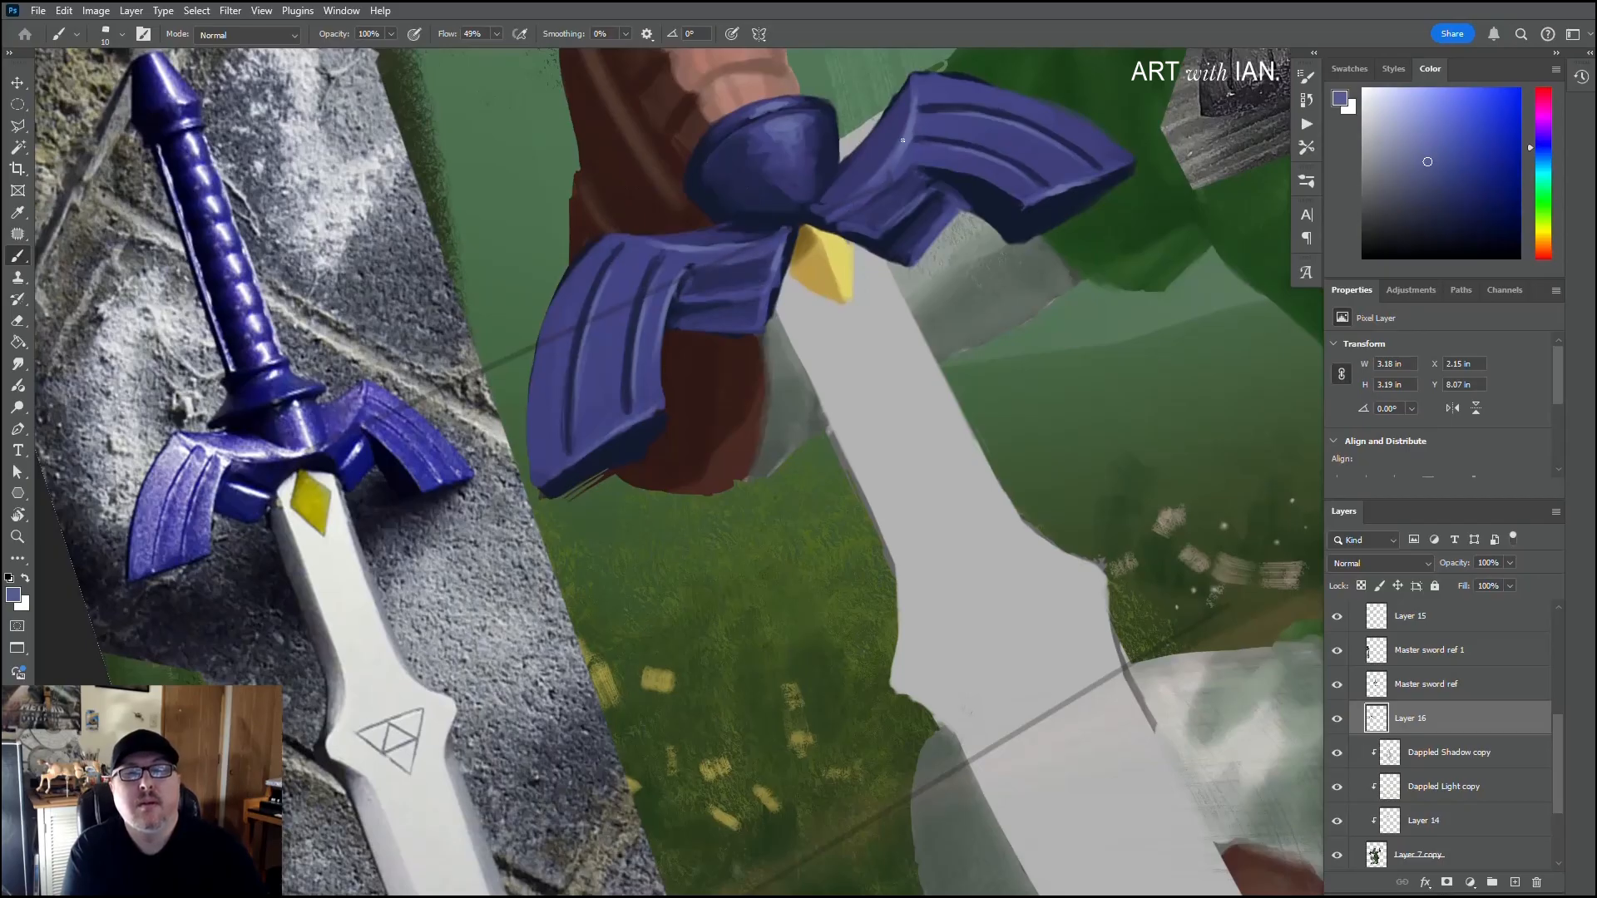
alt+click(989, 201)
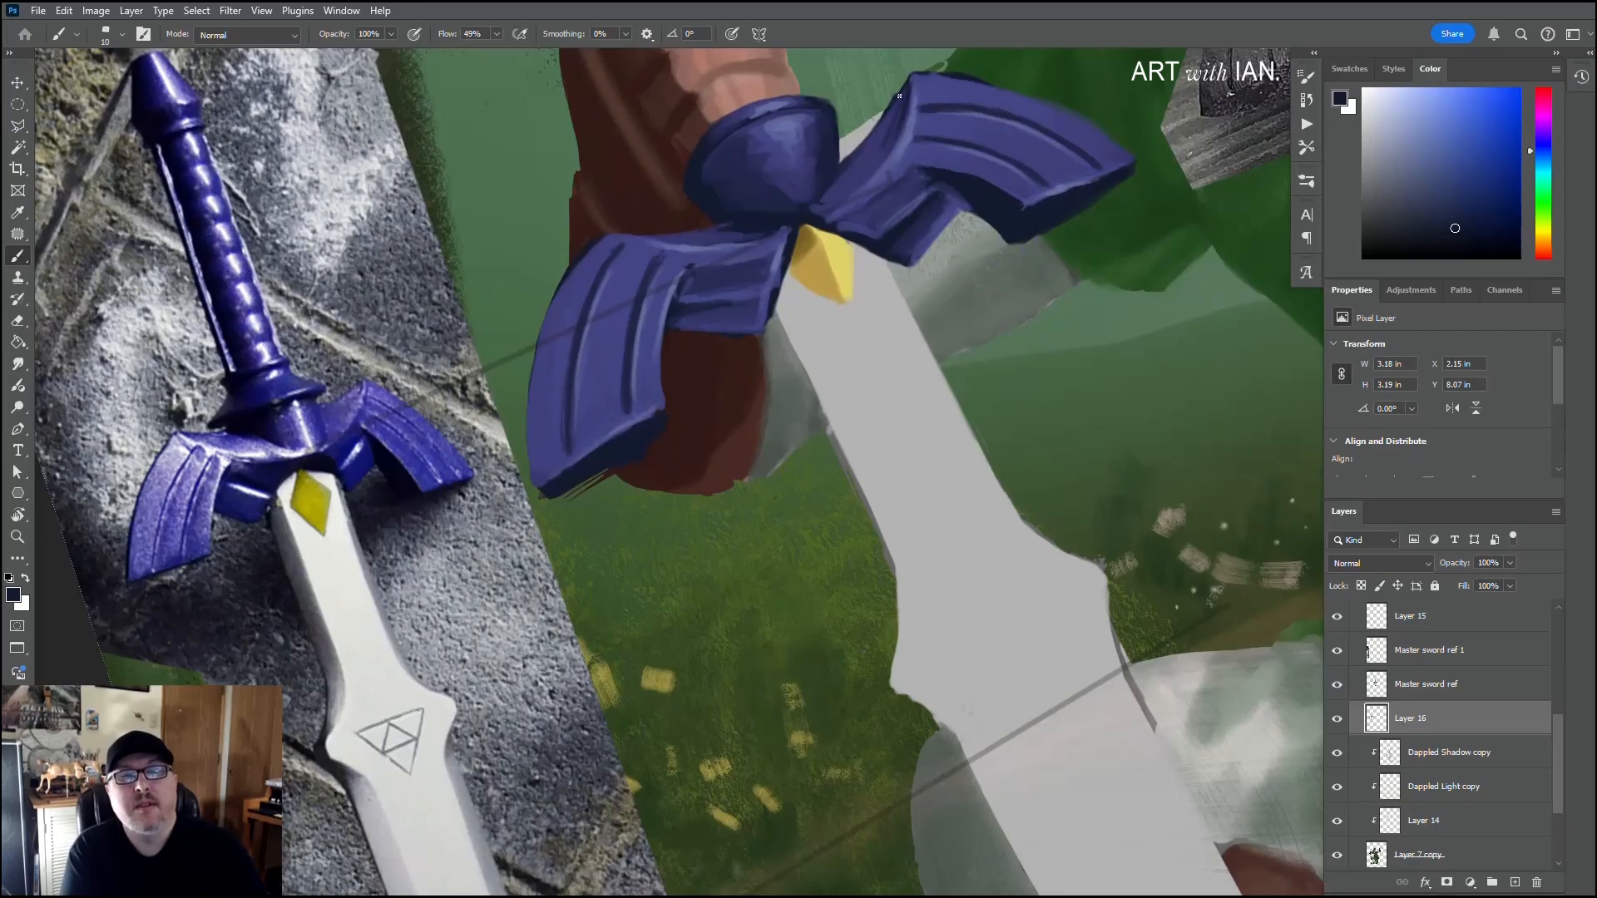
key(bracketright)
key(bracketright)
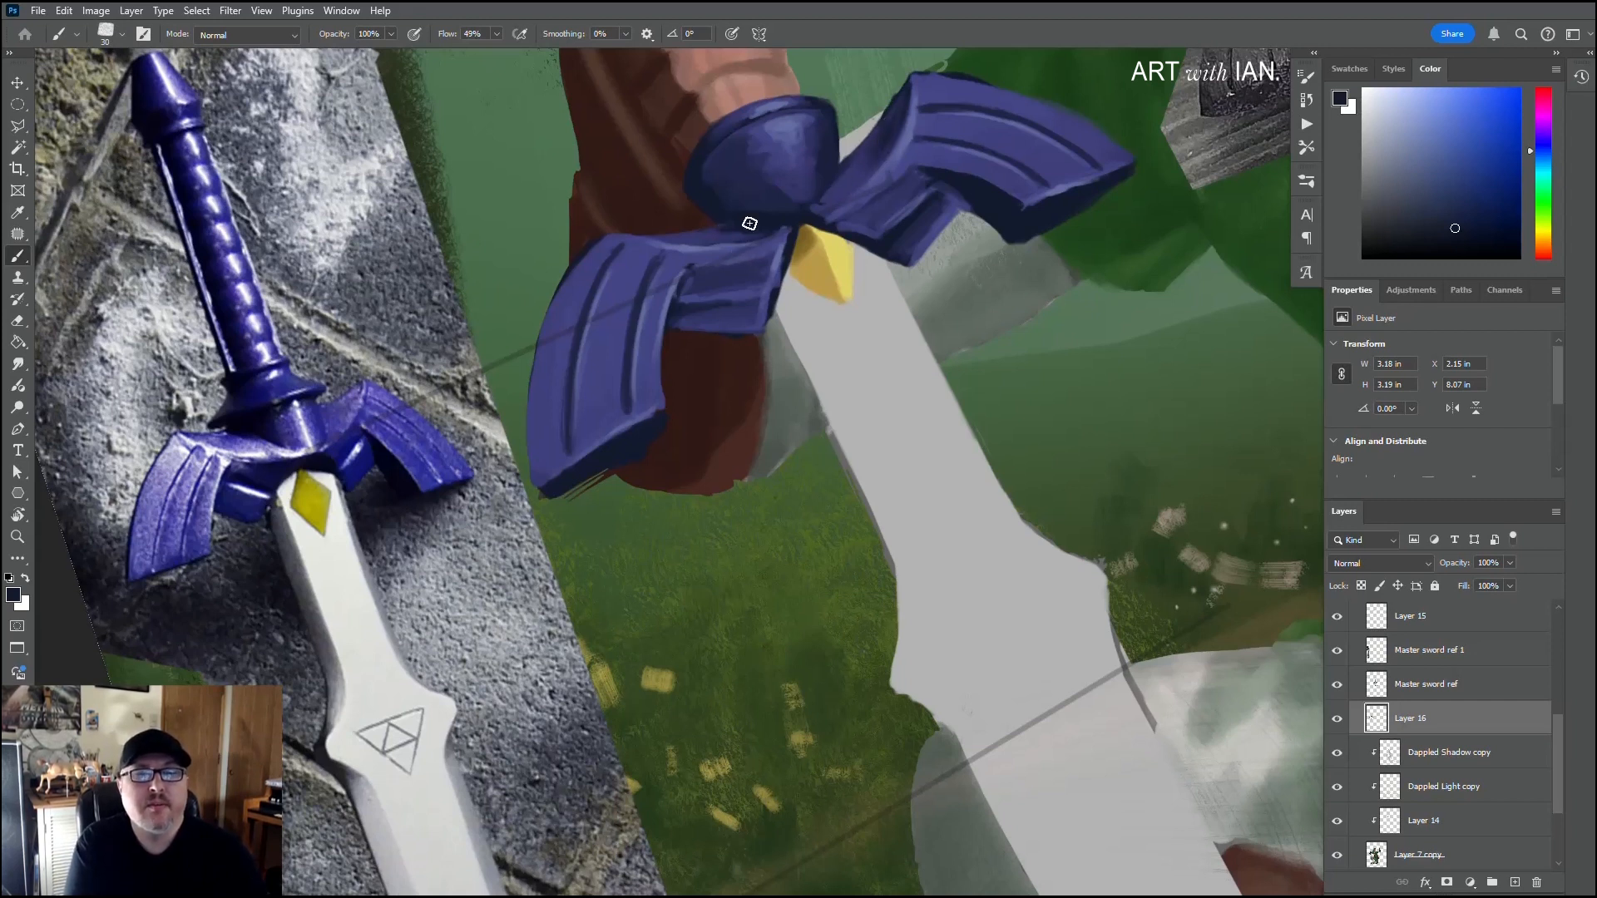
key(alt)
alt+click(862, 171)
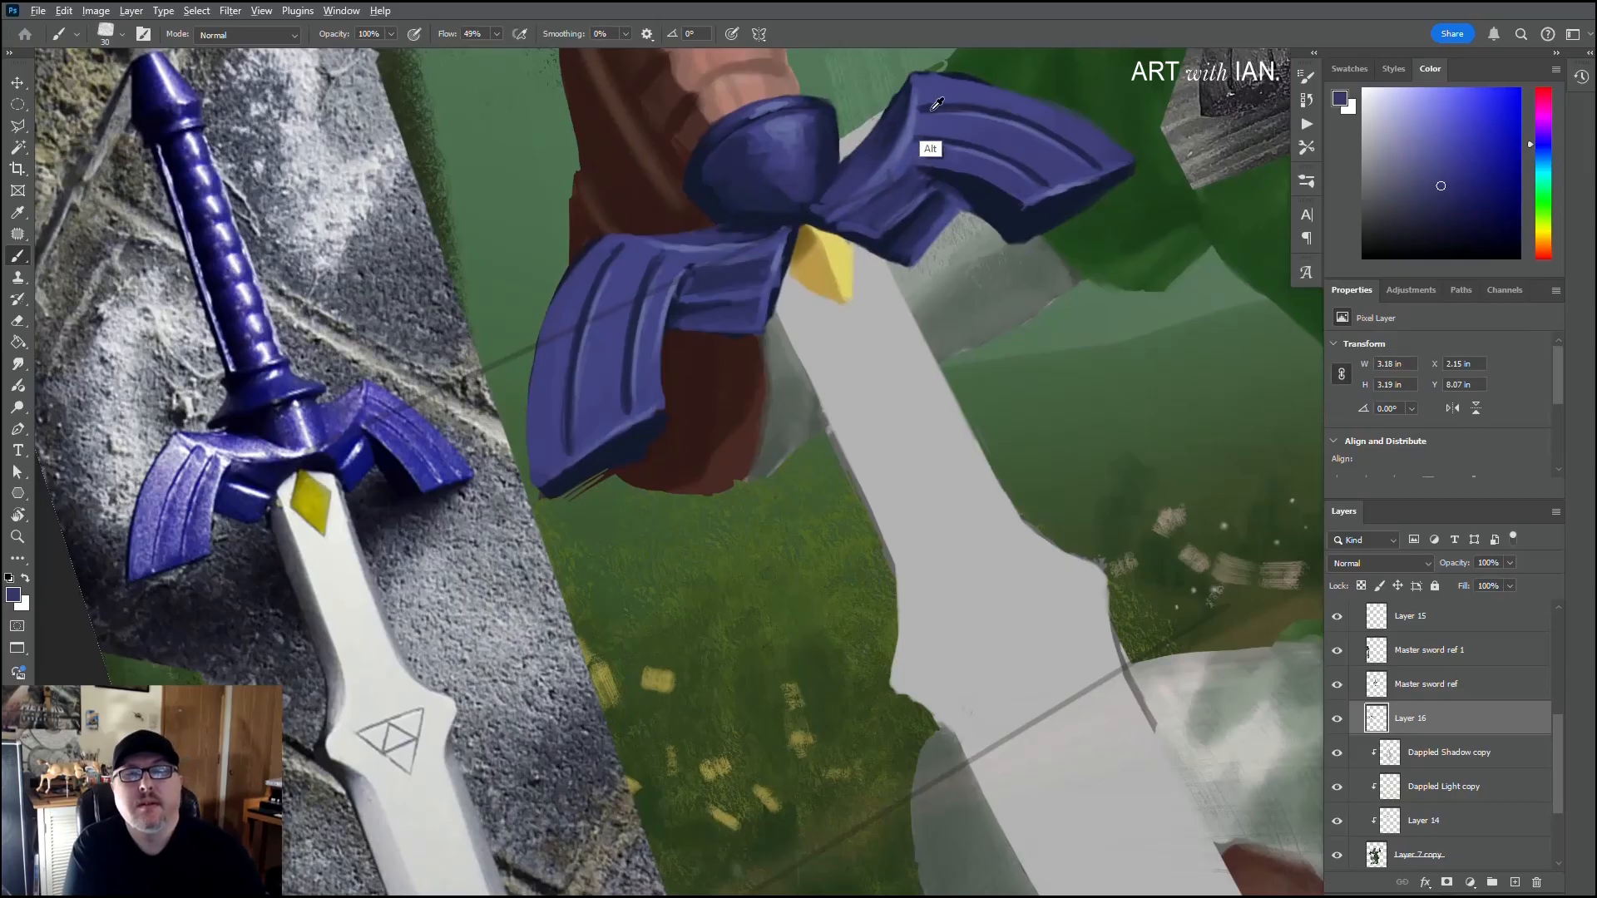
Step: Sharpen the inner end of the right wing's upper groove in sampled navy with a smaller brush, cleaning around it in purple
alt+click(926, 142)
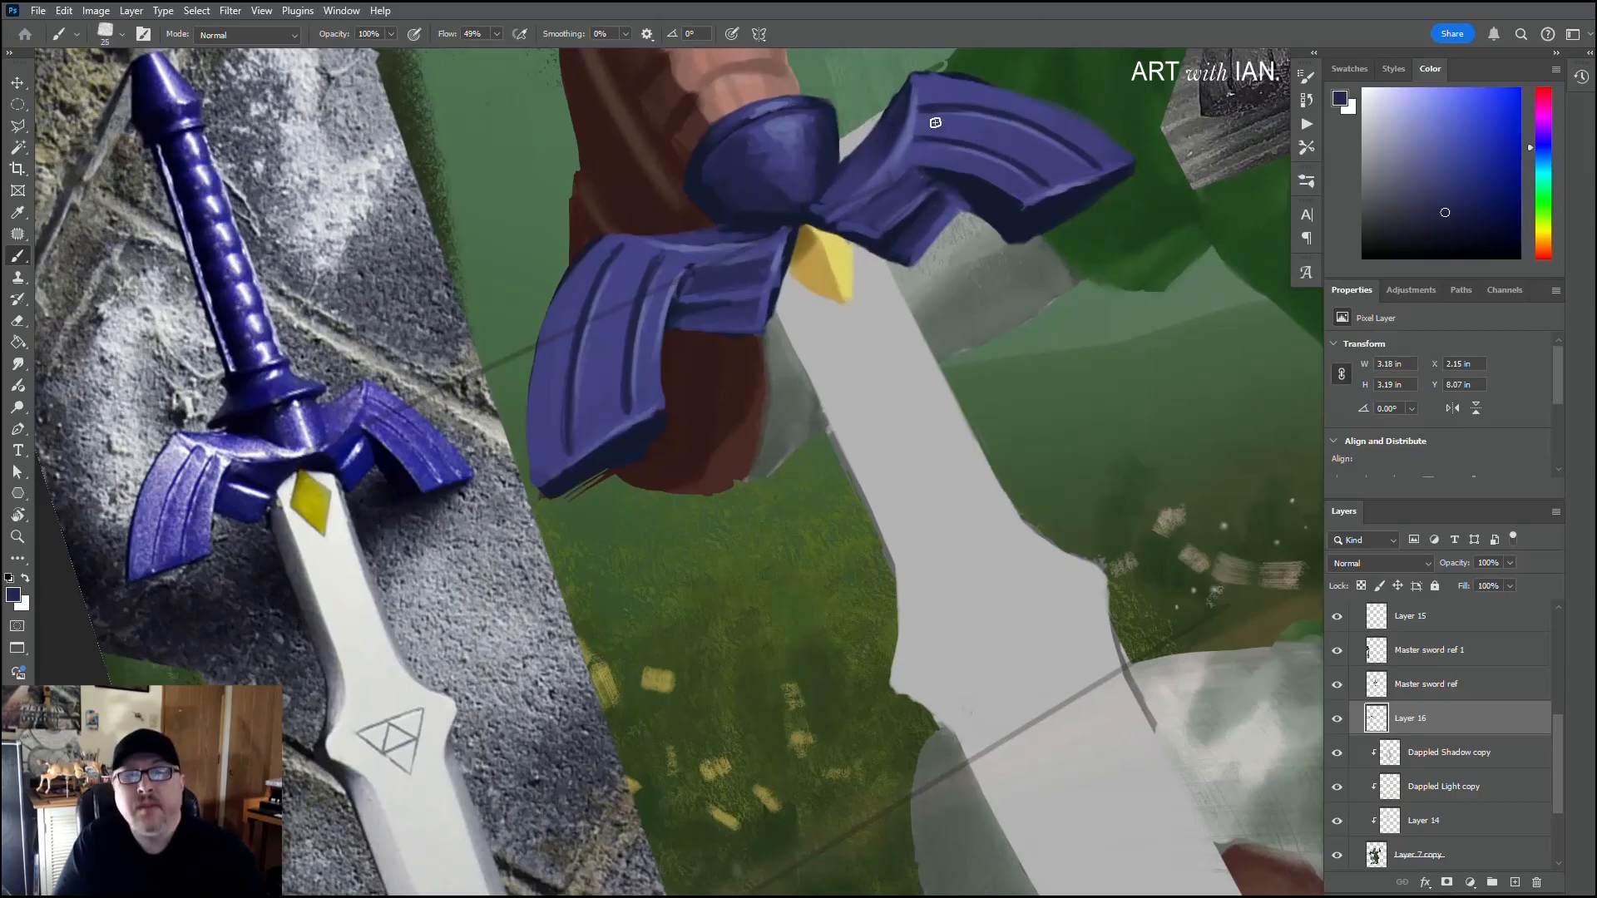
key(bracketleft)
key(bracketleft)
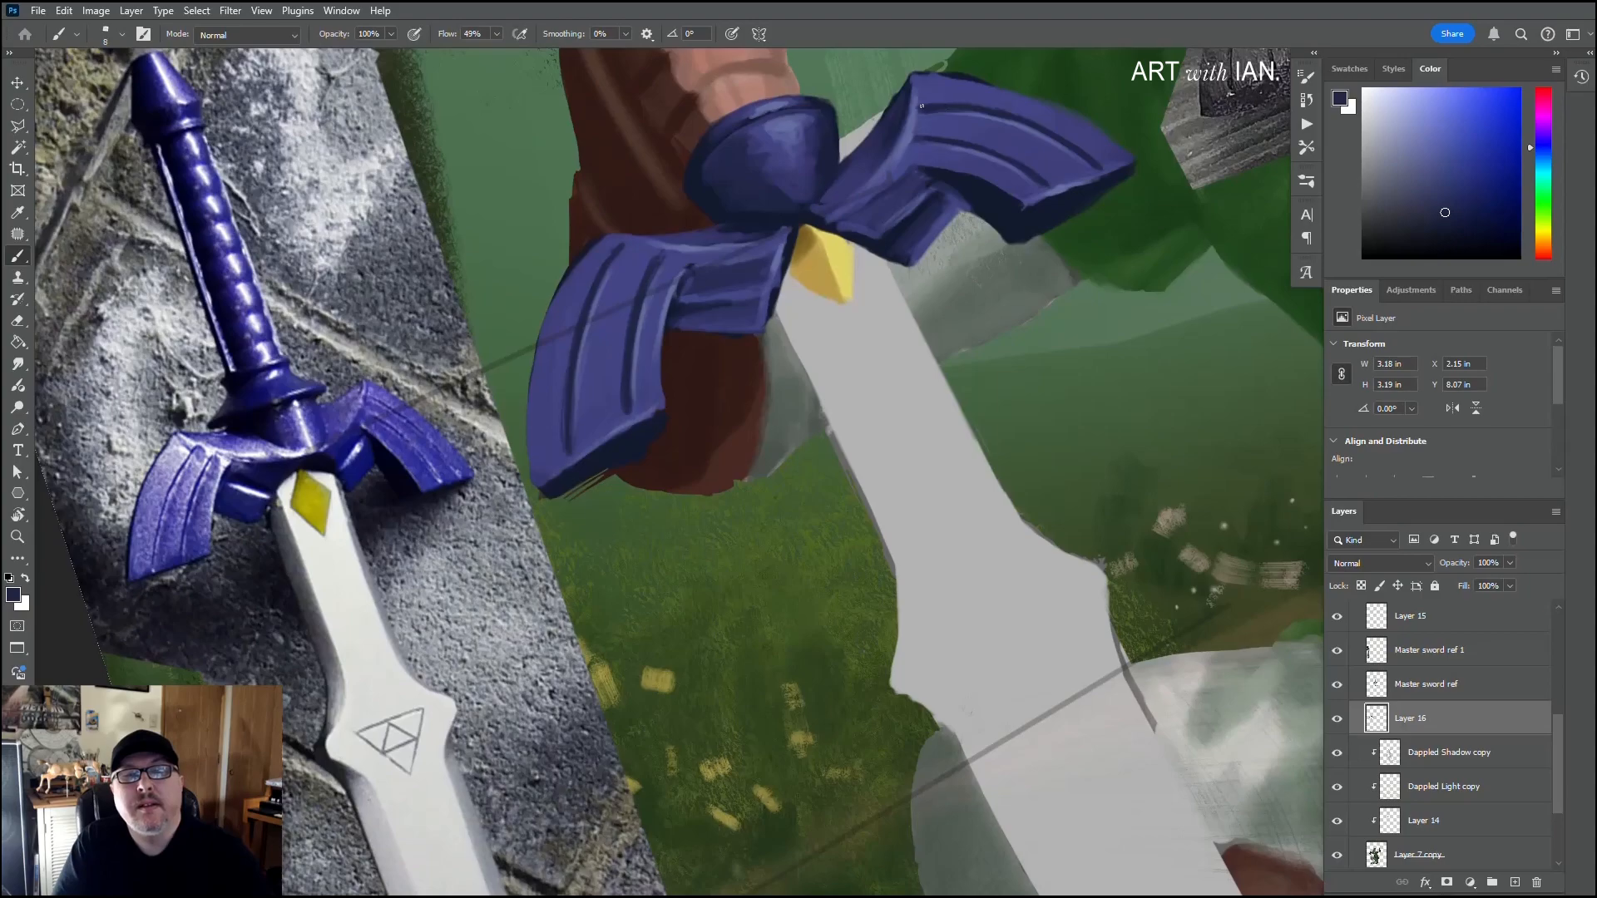
drag(922, 104, 951, 104)
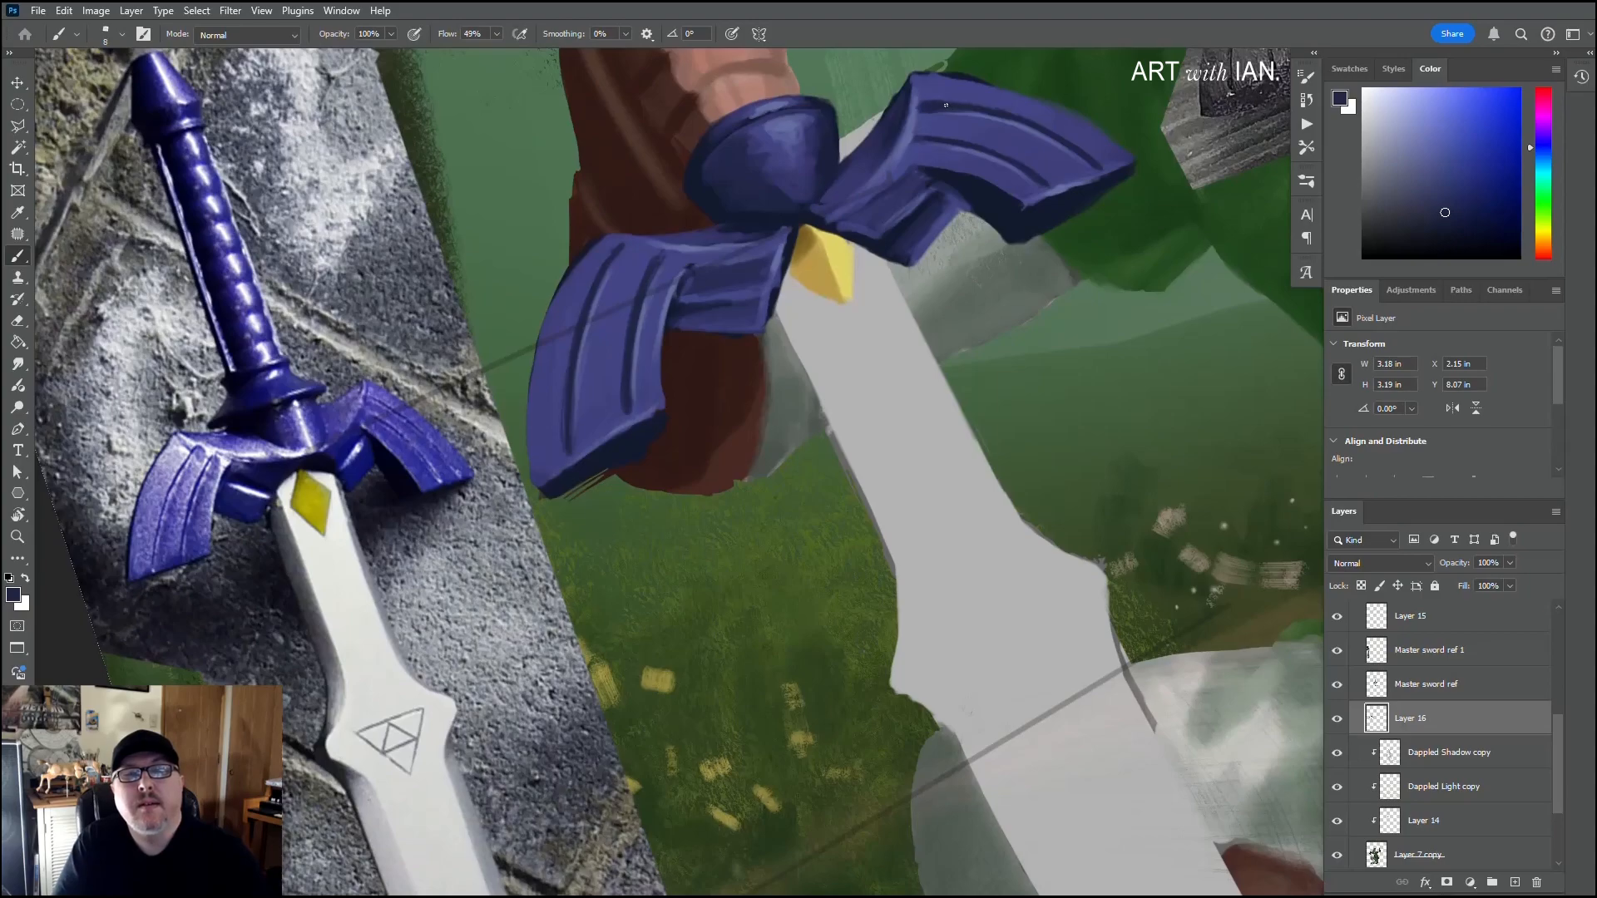
alt+click(939, 116)
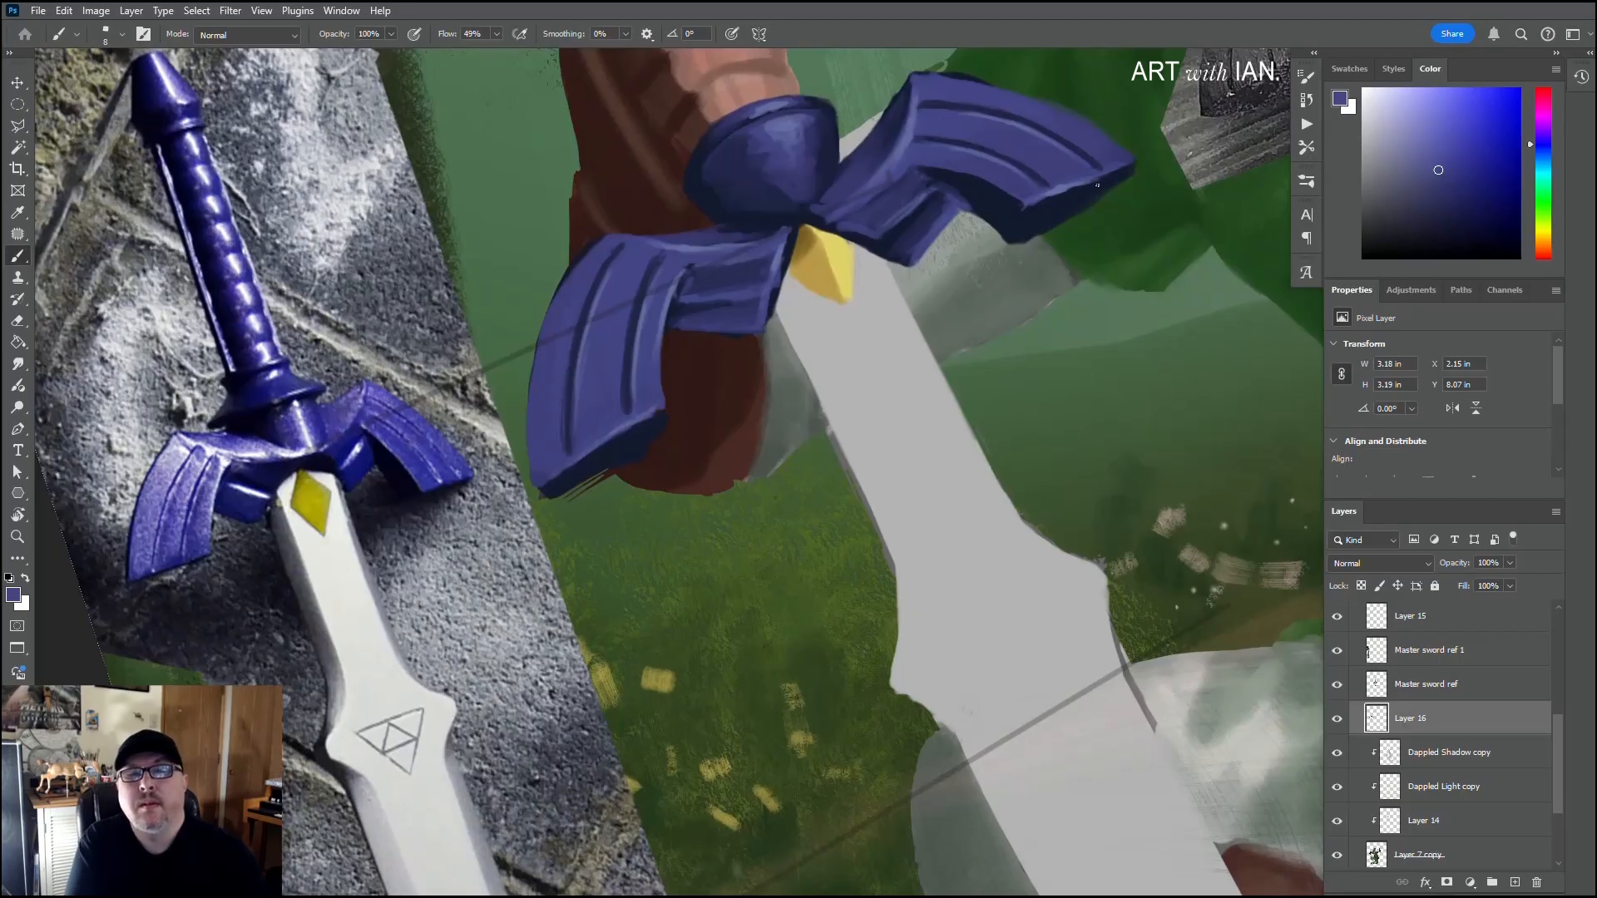
Step: Define the right wing's lower tip edge in purple and navy, and touch up the left wing's inner lower edge in lighter purple
drag(1099, 182, 1057, 205)
drag(1107, 181, 1040, 205)
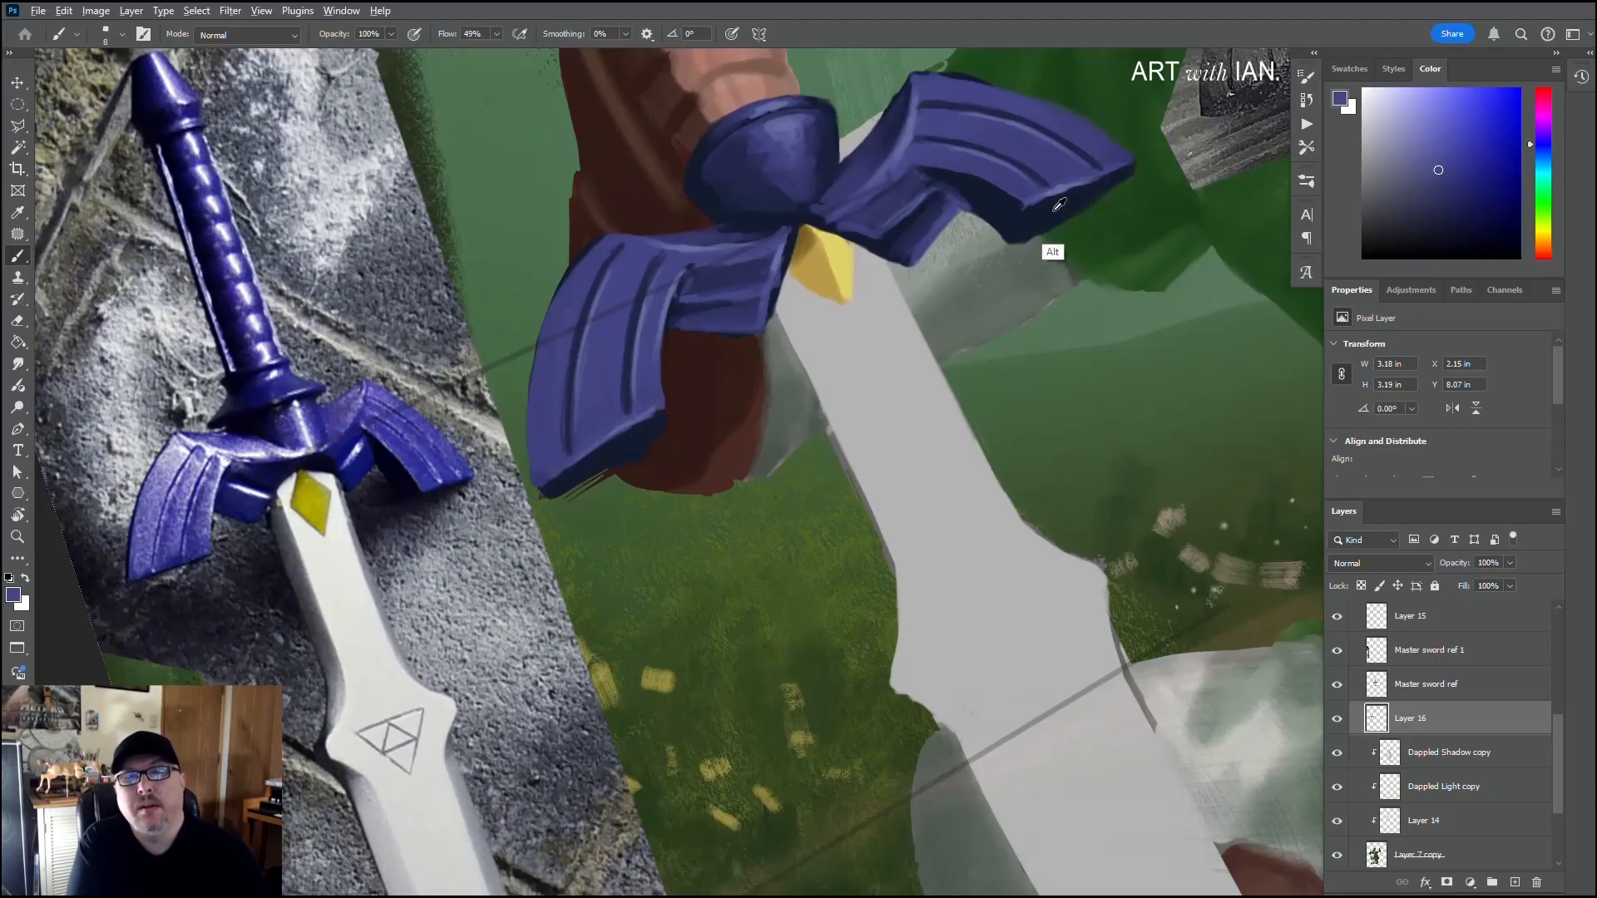
alt+click(1054, 208)
drag(1095, 183, 1104, 179)
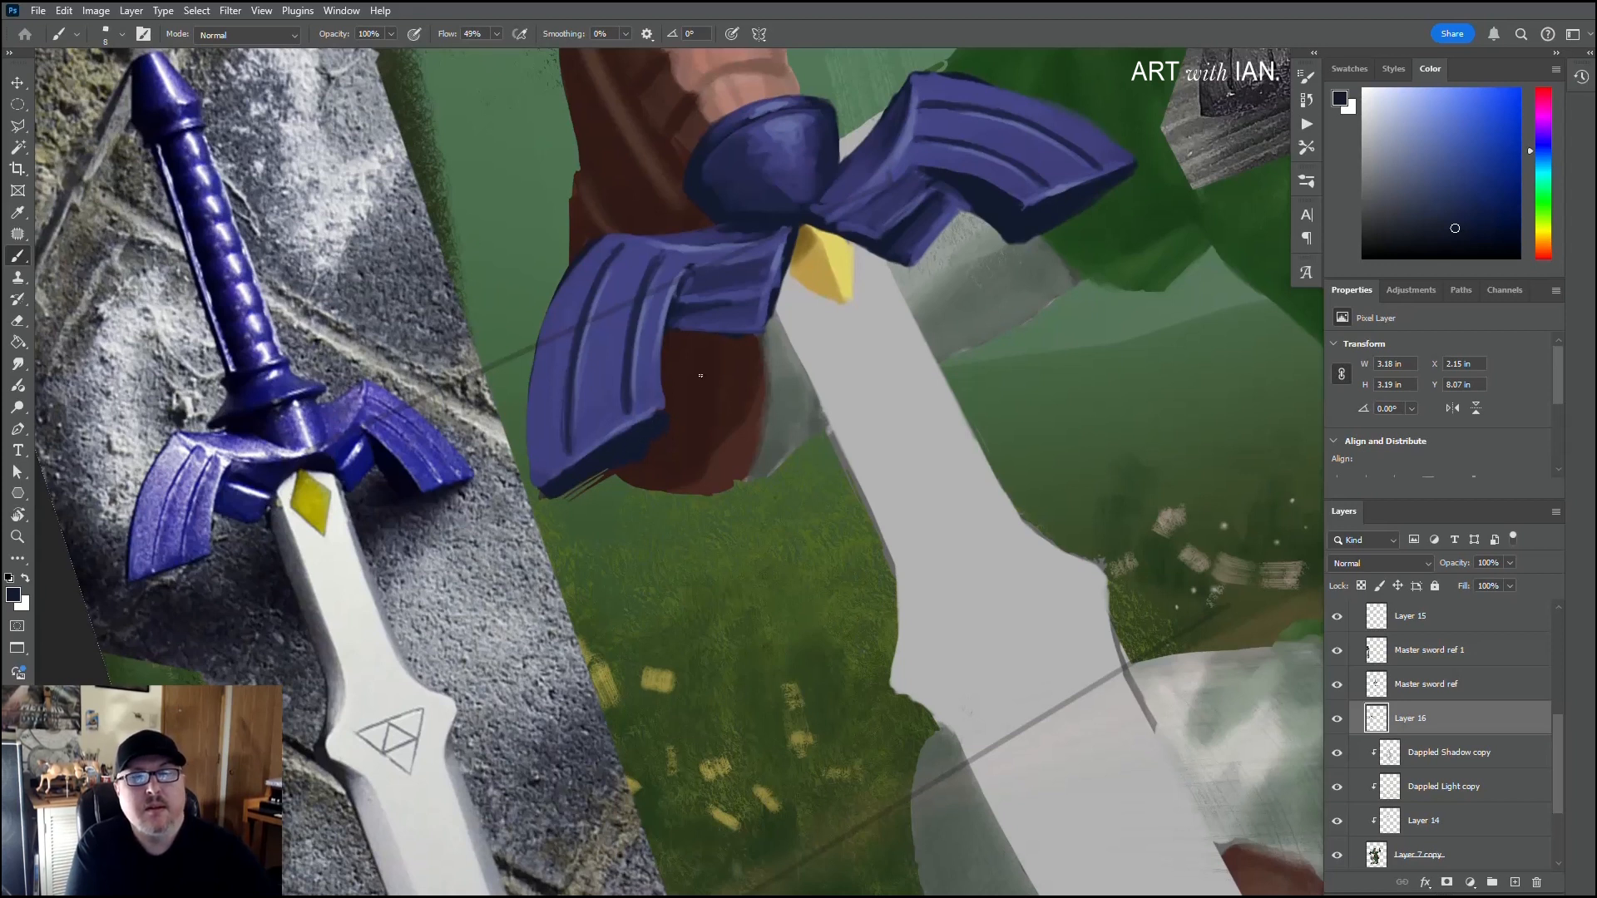
alt+click(781, 266)
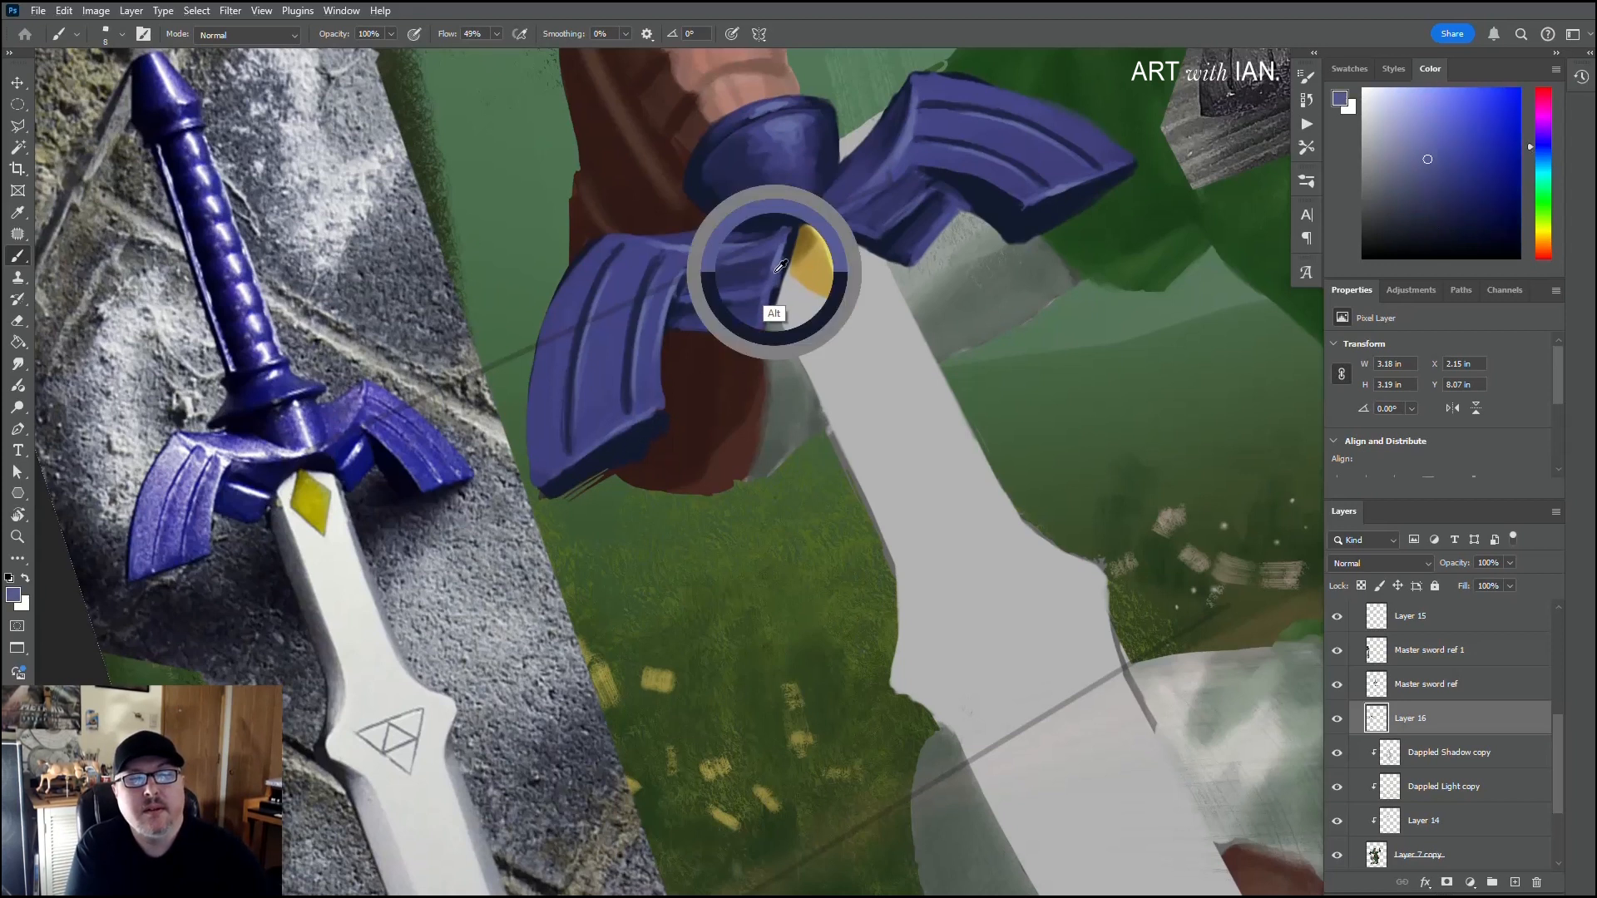
mouse_move(752, 332)
mouse_down()
mouse_move(672, 327)
mouse_move(700, 327)
mouse_up()
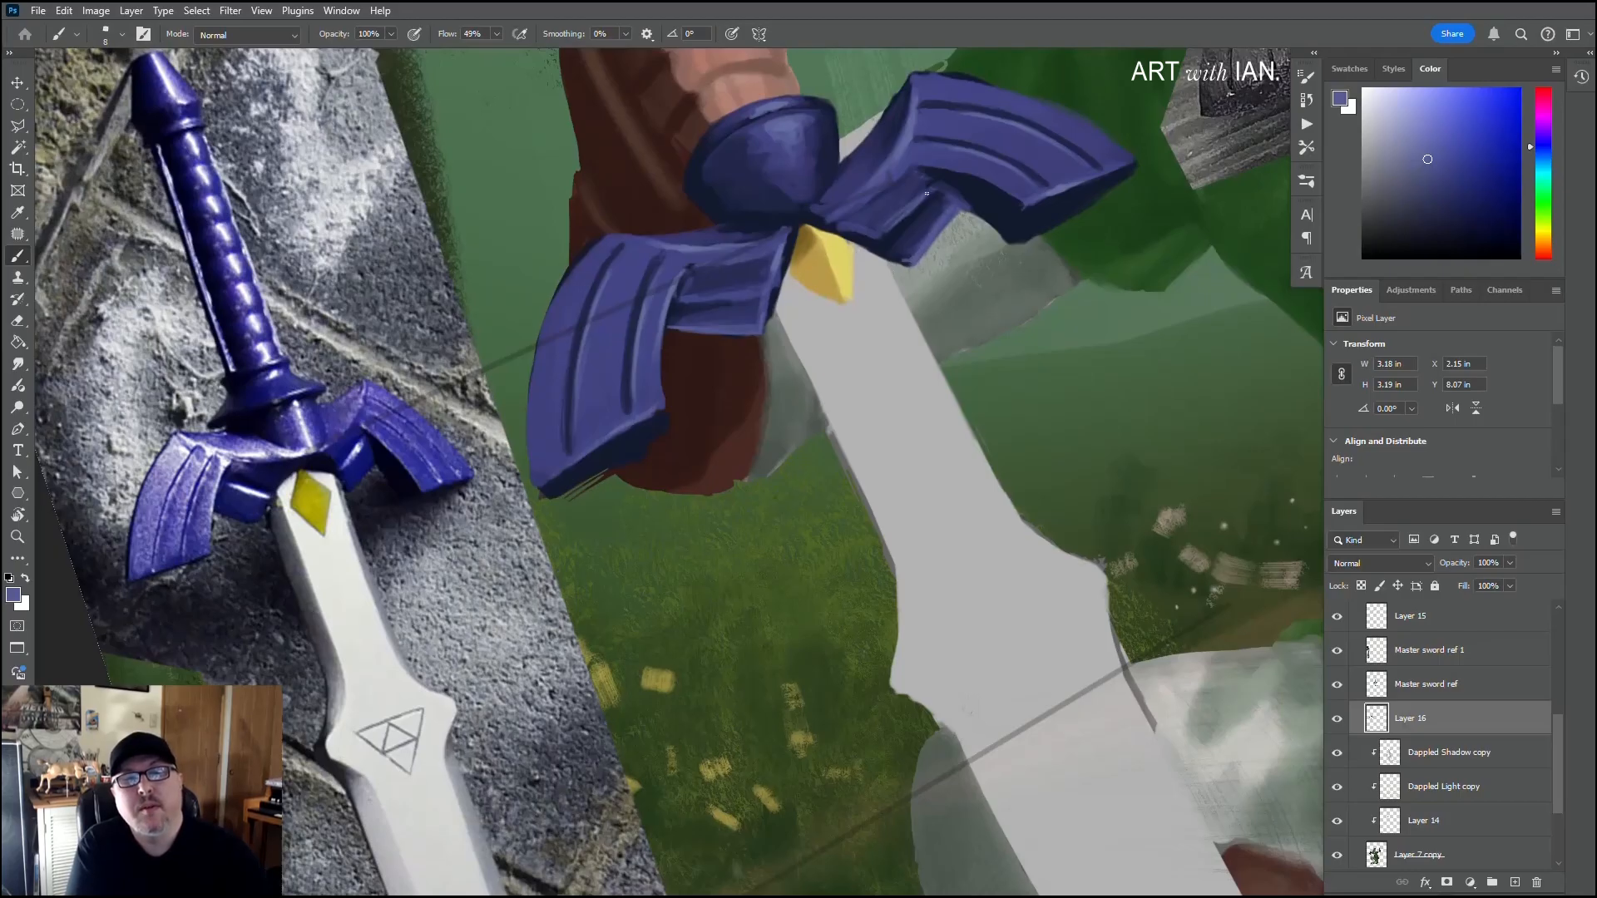
Step: Rotate the canvas so the sword stands upright and sample light grey from the reference sword's blade
scroll(577, 289, down, 3)
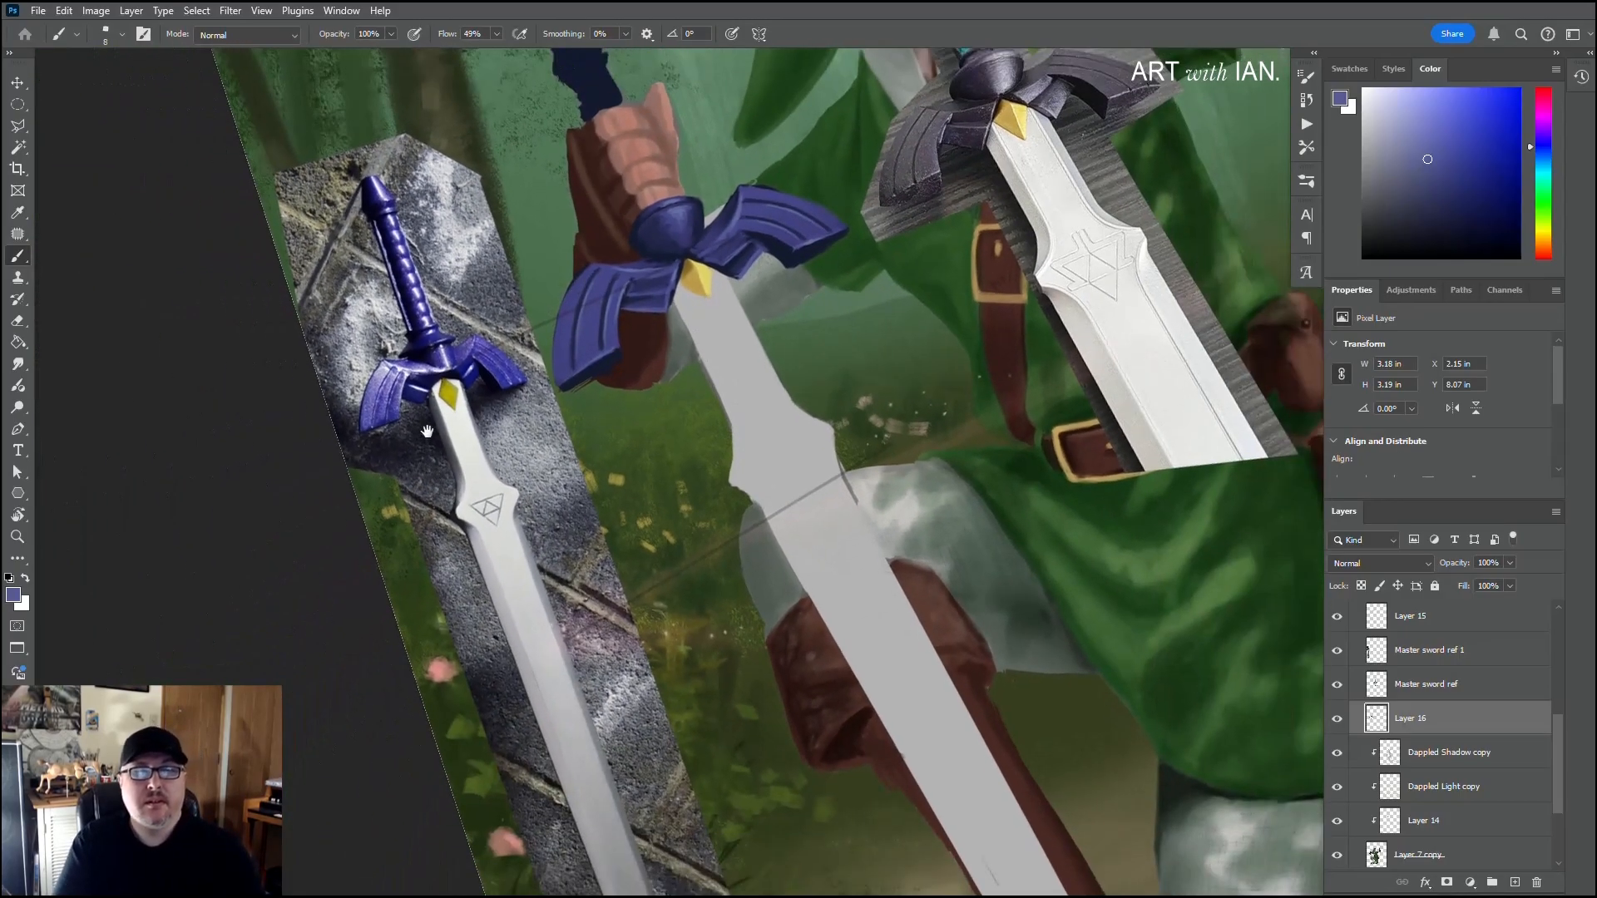
scroll(437, 477, down, 3)
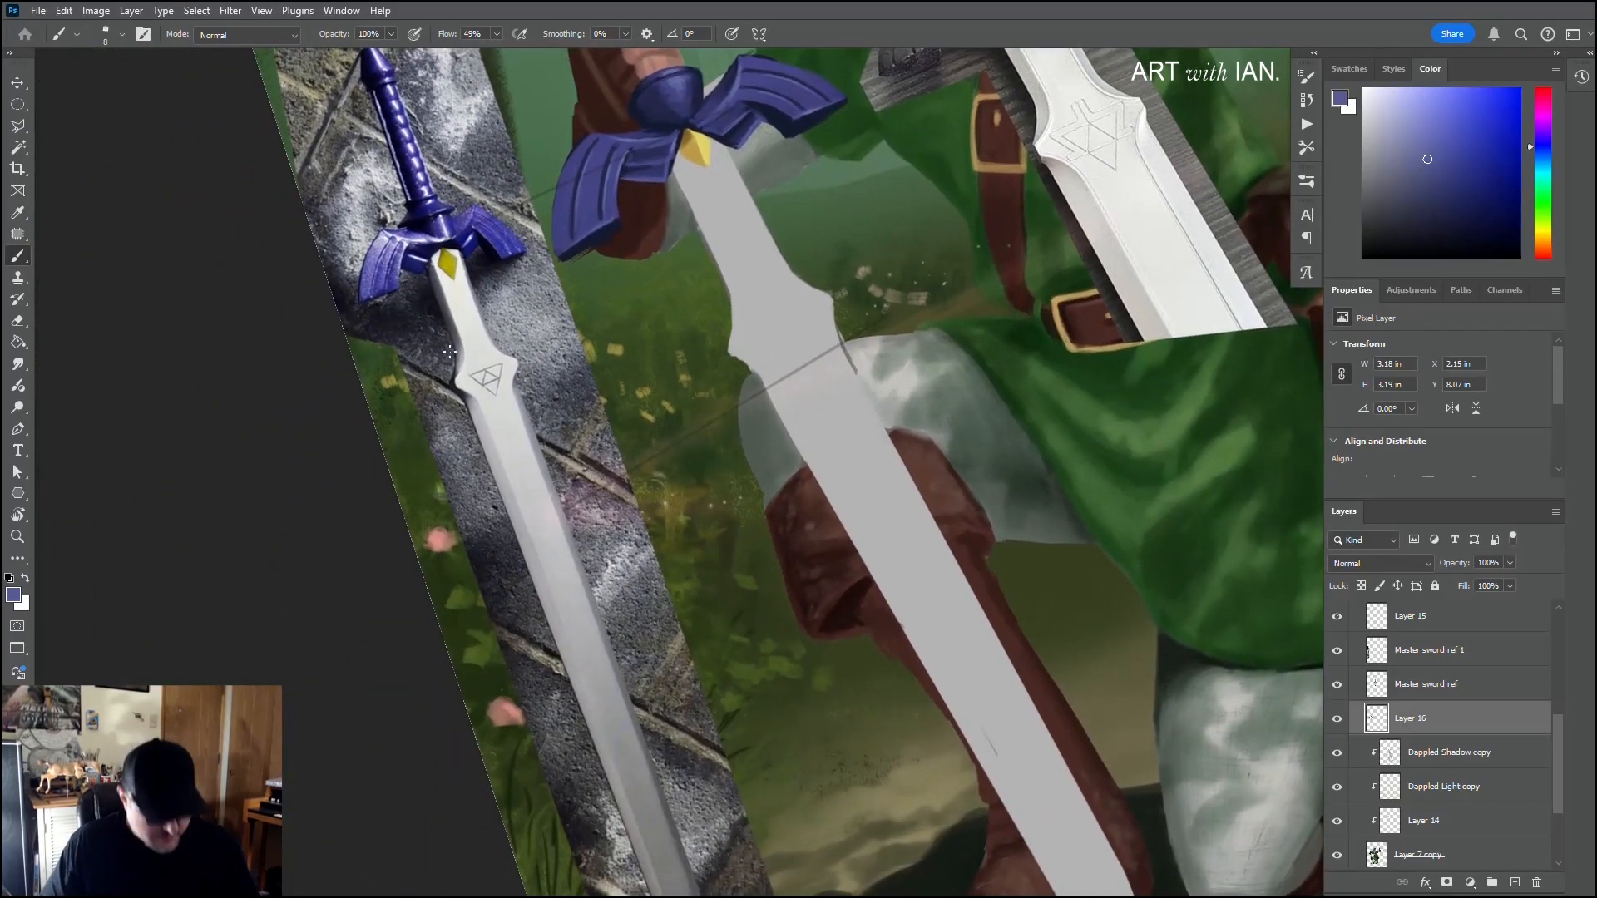
key(r)
mouse_move(832, 229)
mouse_down()
mouse_move(902, 393)
mouse_move(904, 376)
mouse_up()
key(b)
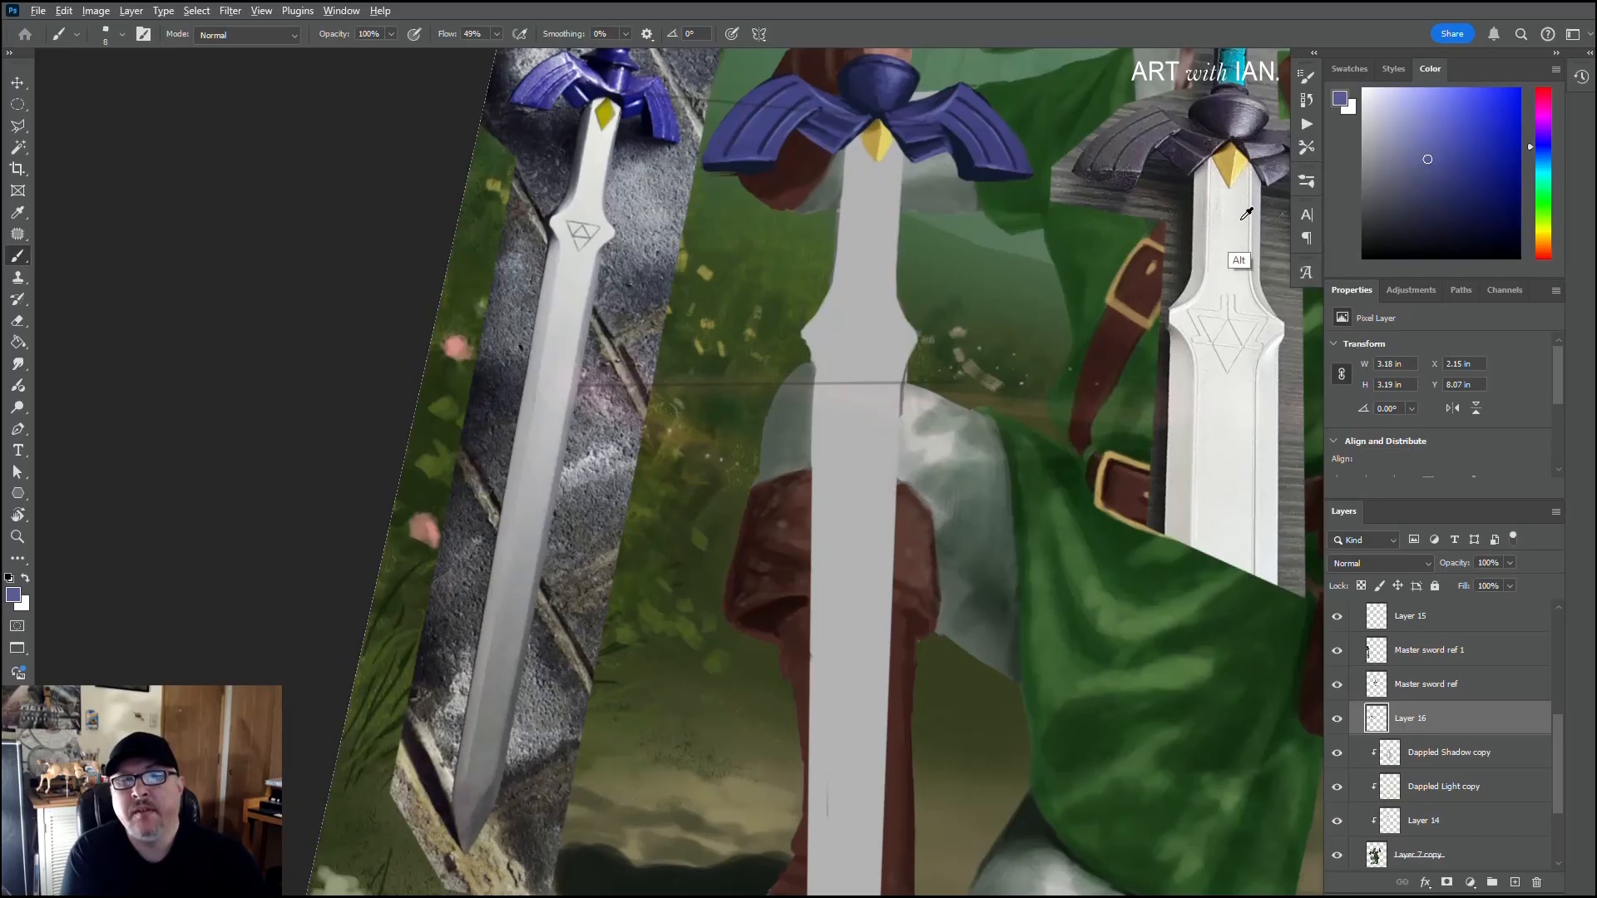
alt+click(1208, 192)
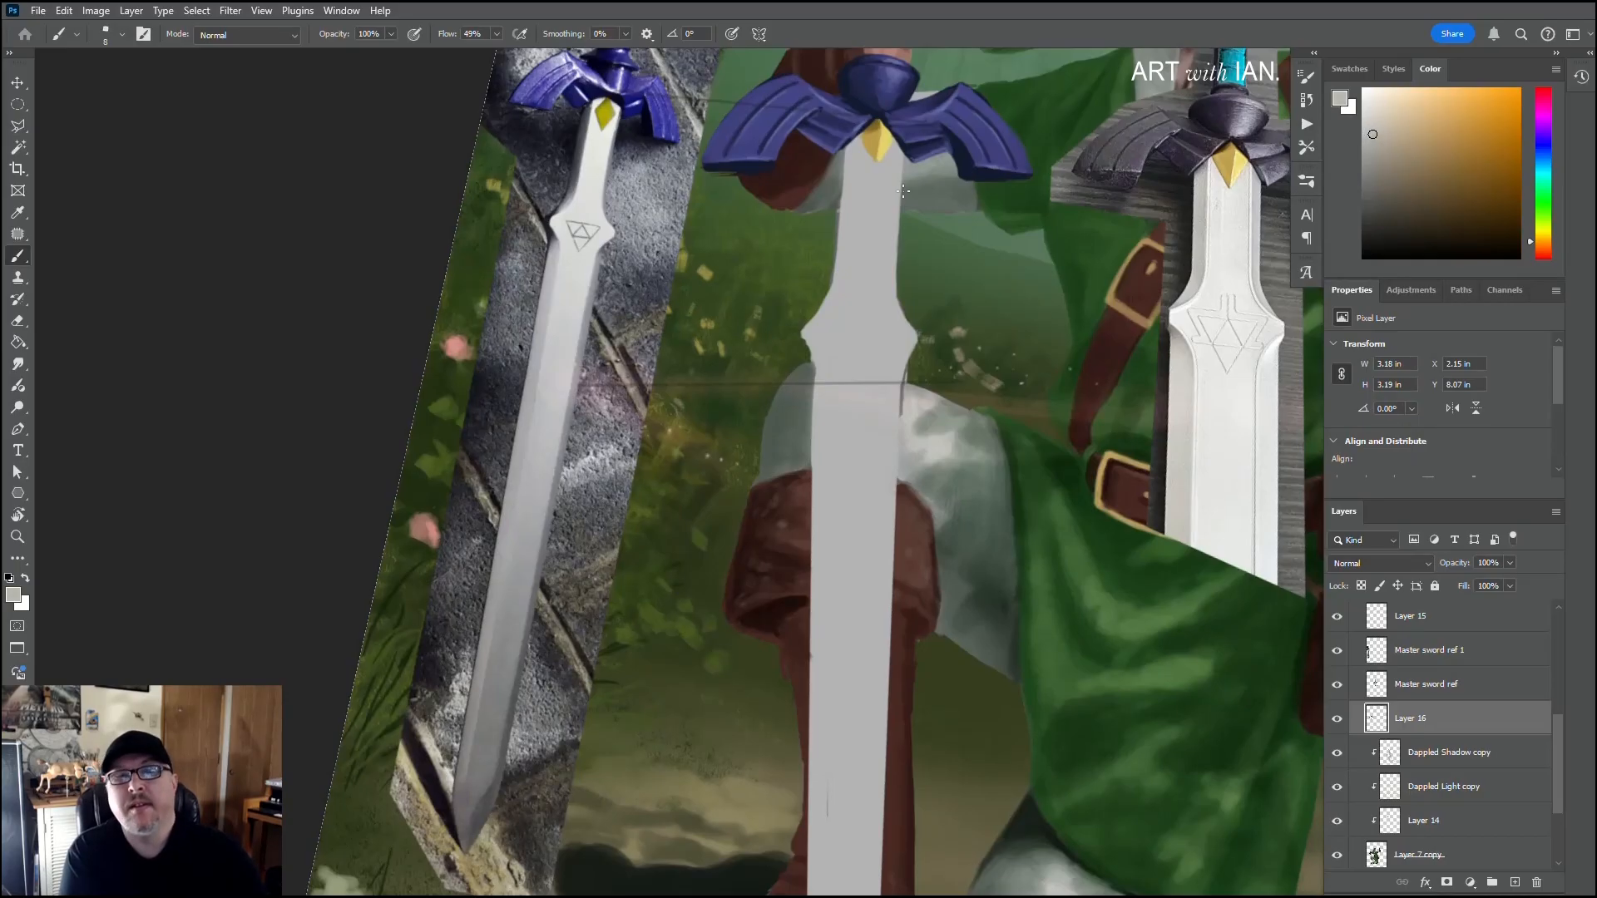
Step: Switch to the Hard Round brush from the General Brushes set and reduce its size to 10 px
scroll(846, 190, up, 3)
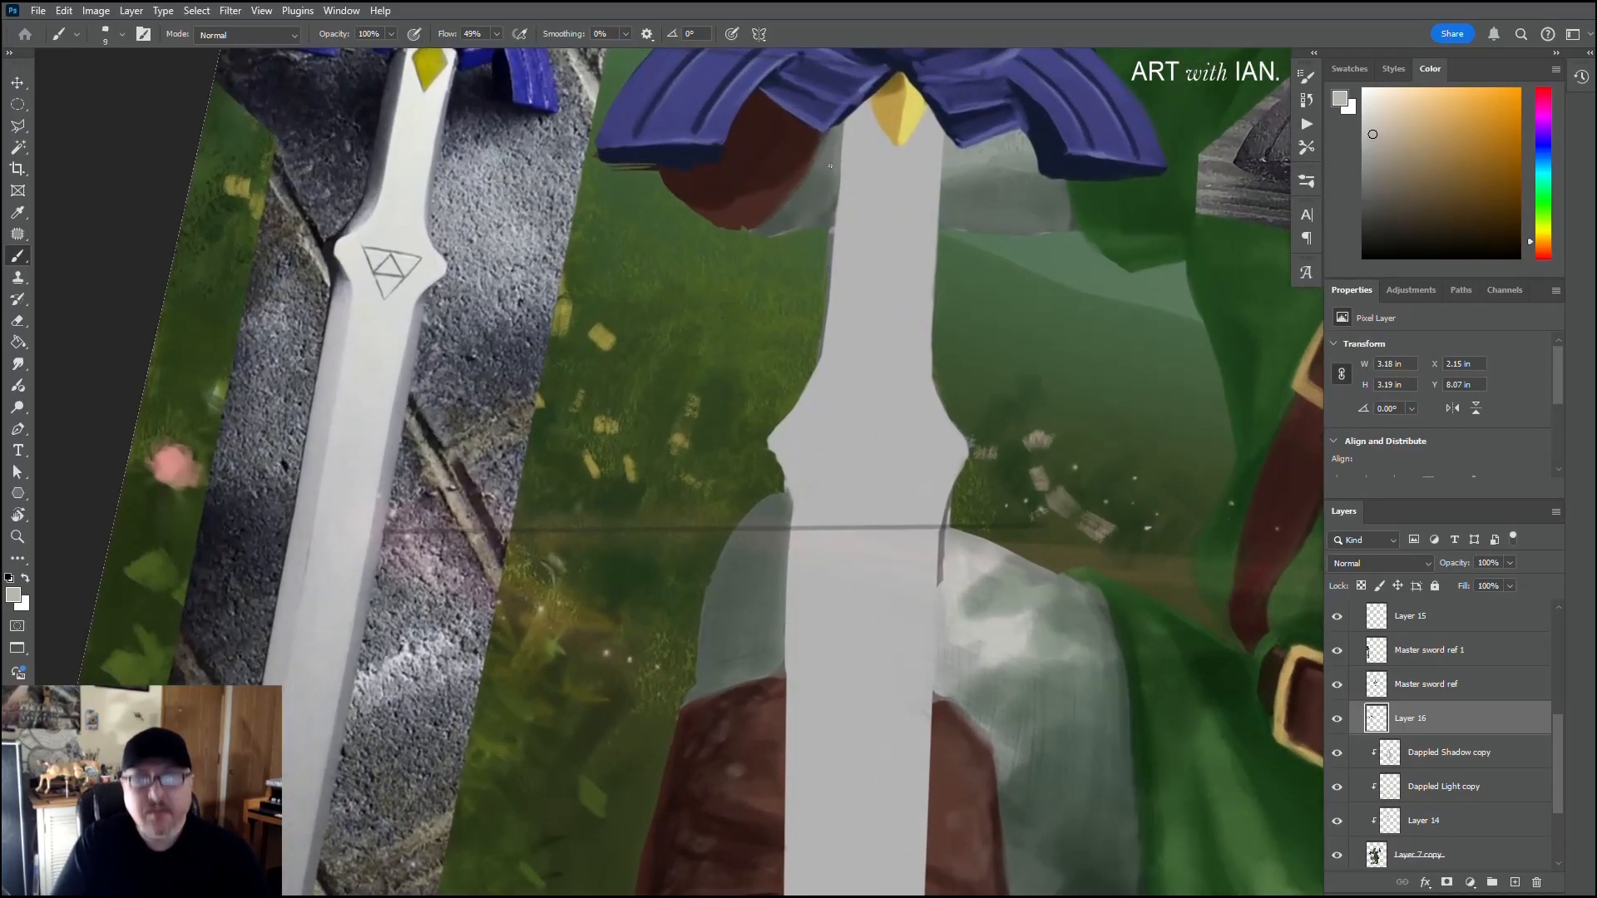
key(bracketright)
key(bracketright)
key(bracketright)
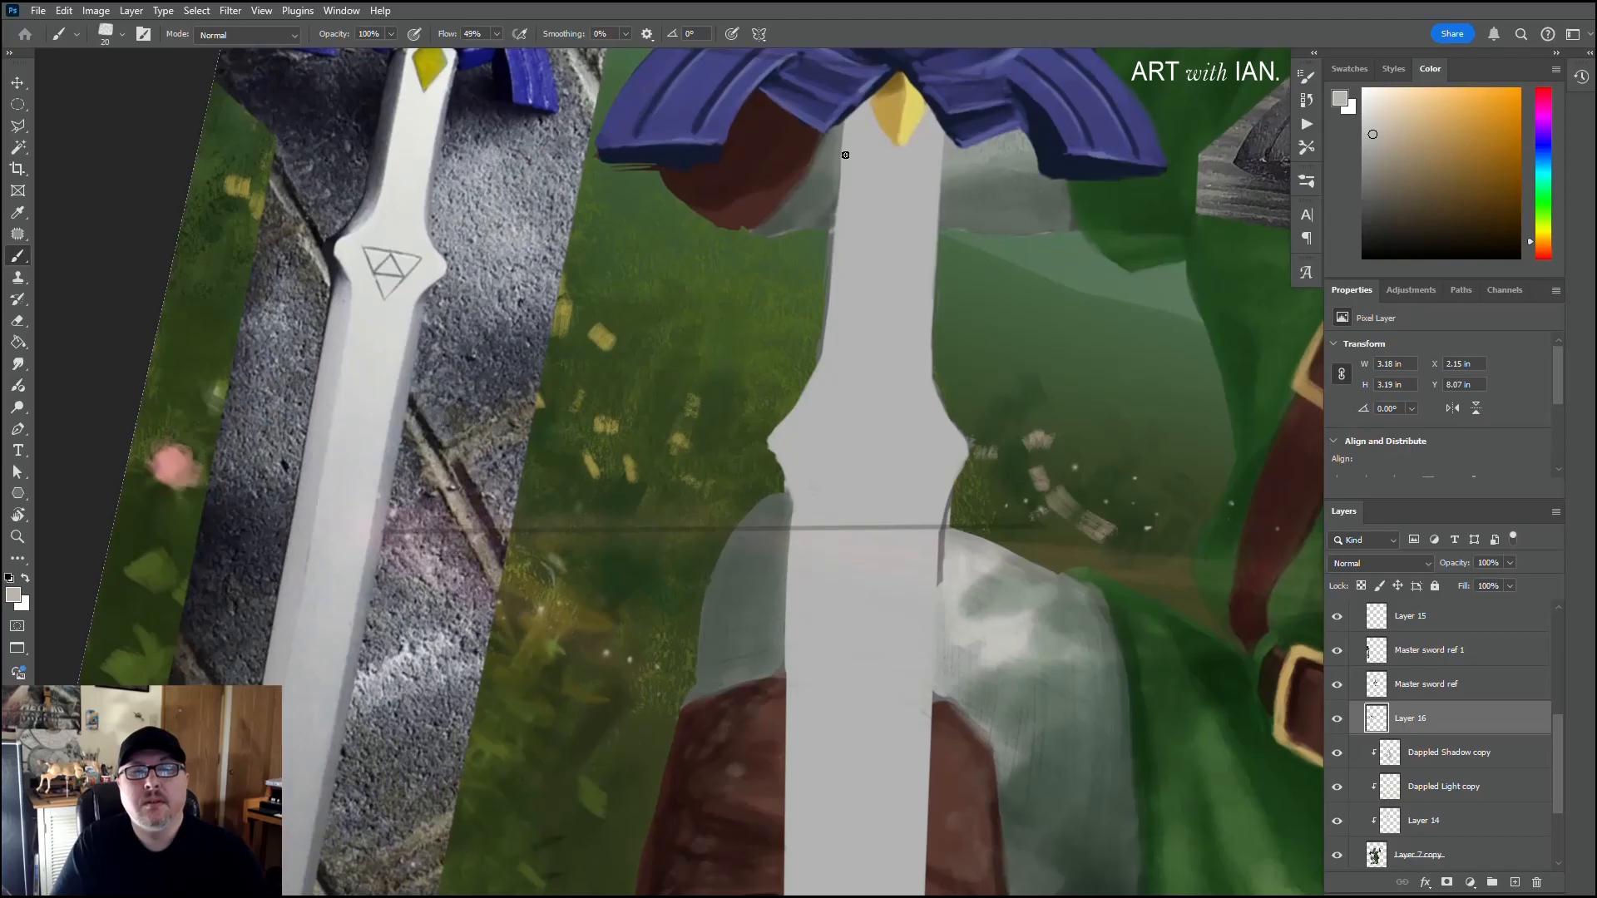
right_click(861, 148)
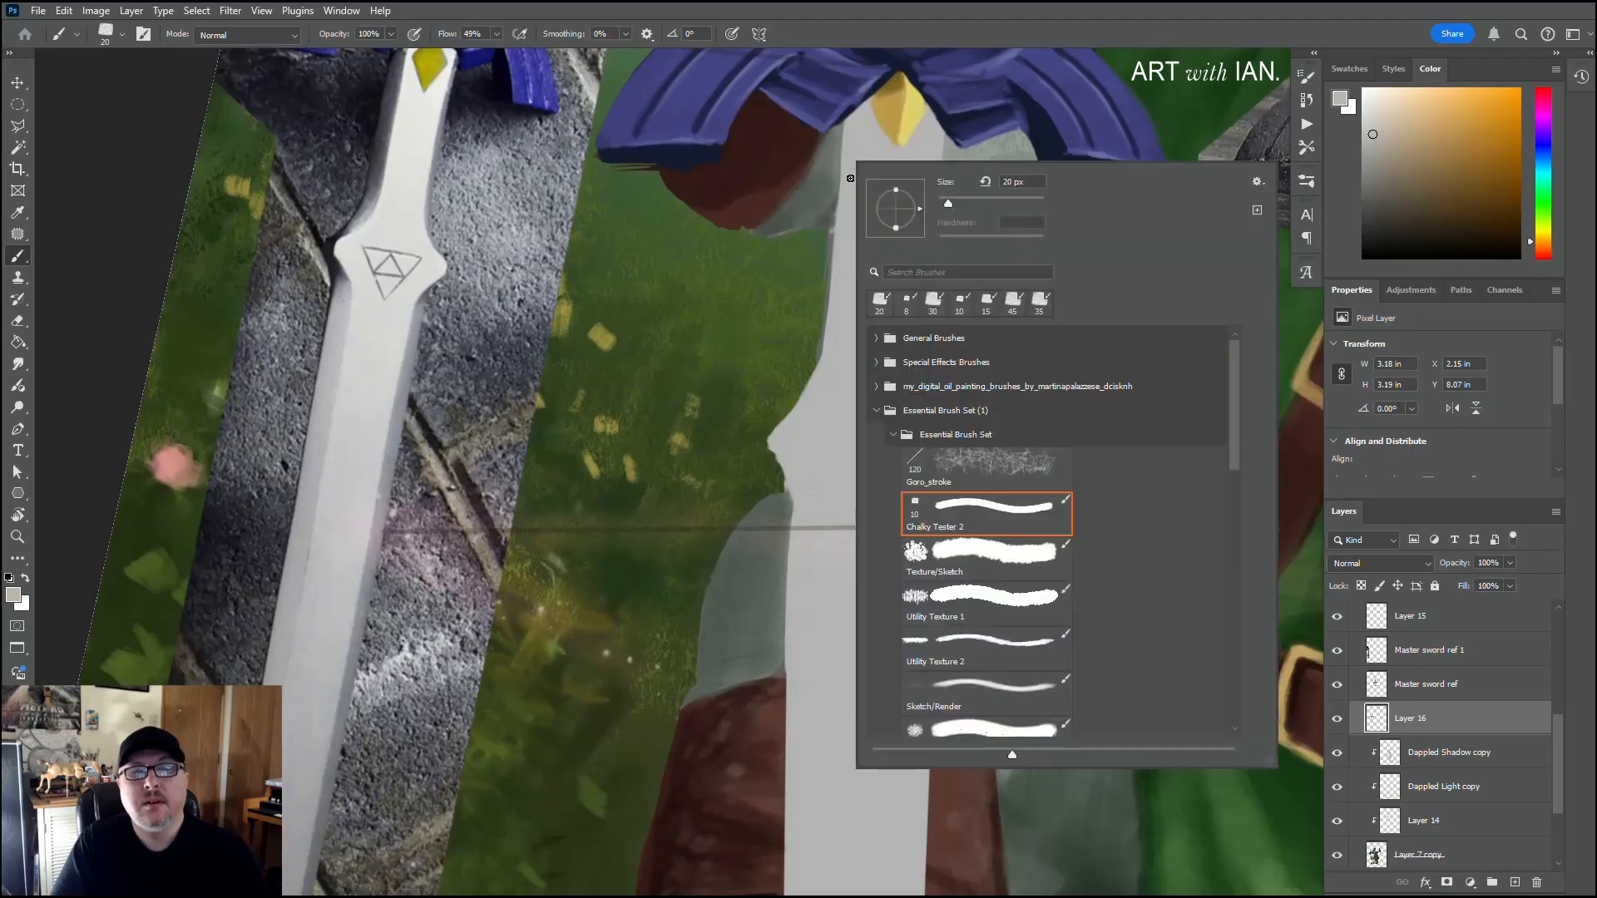
click(877, 339)
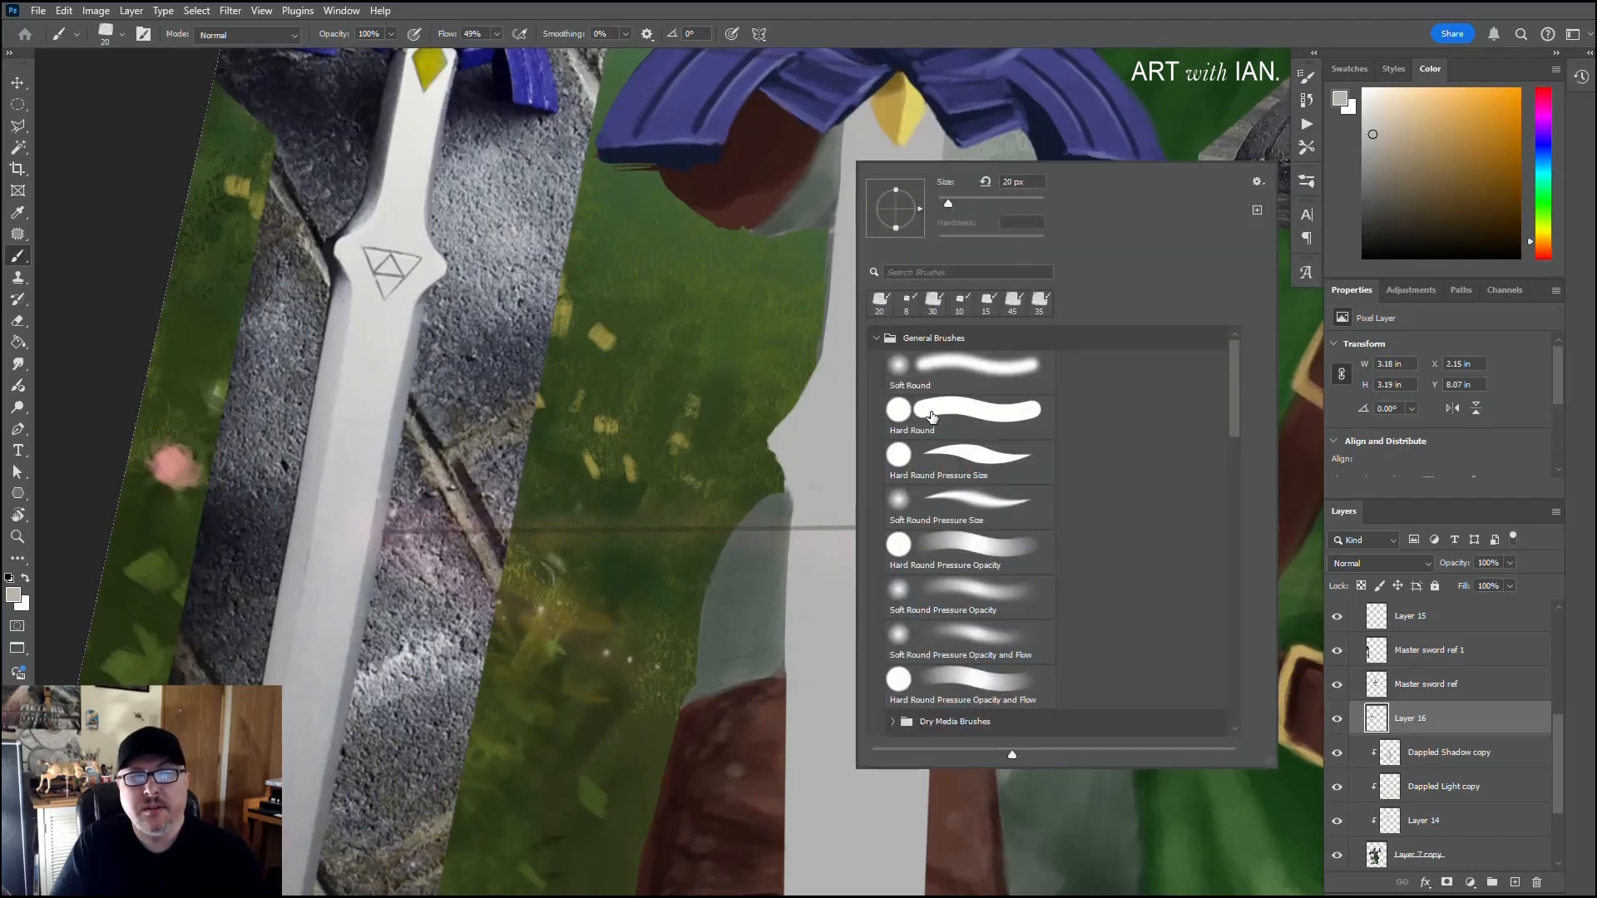
click(931, 414)
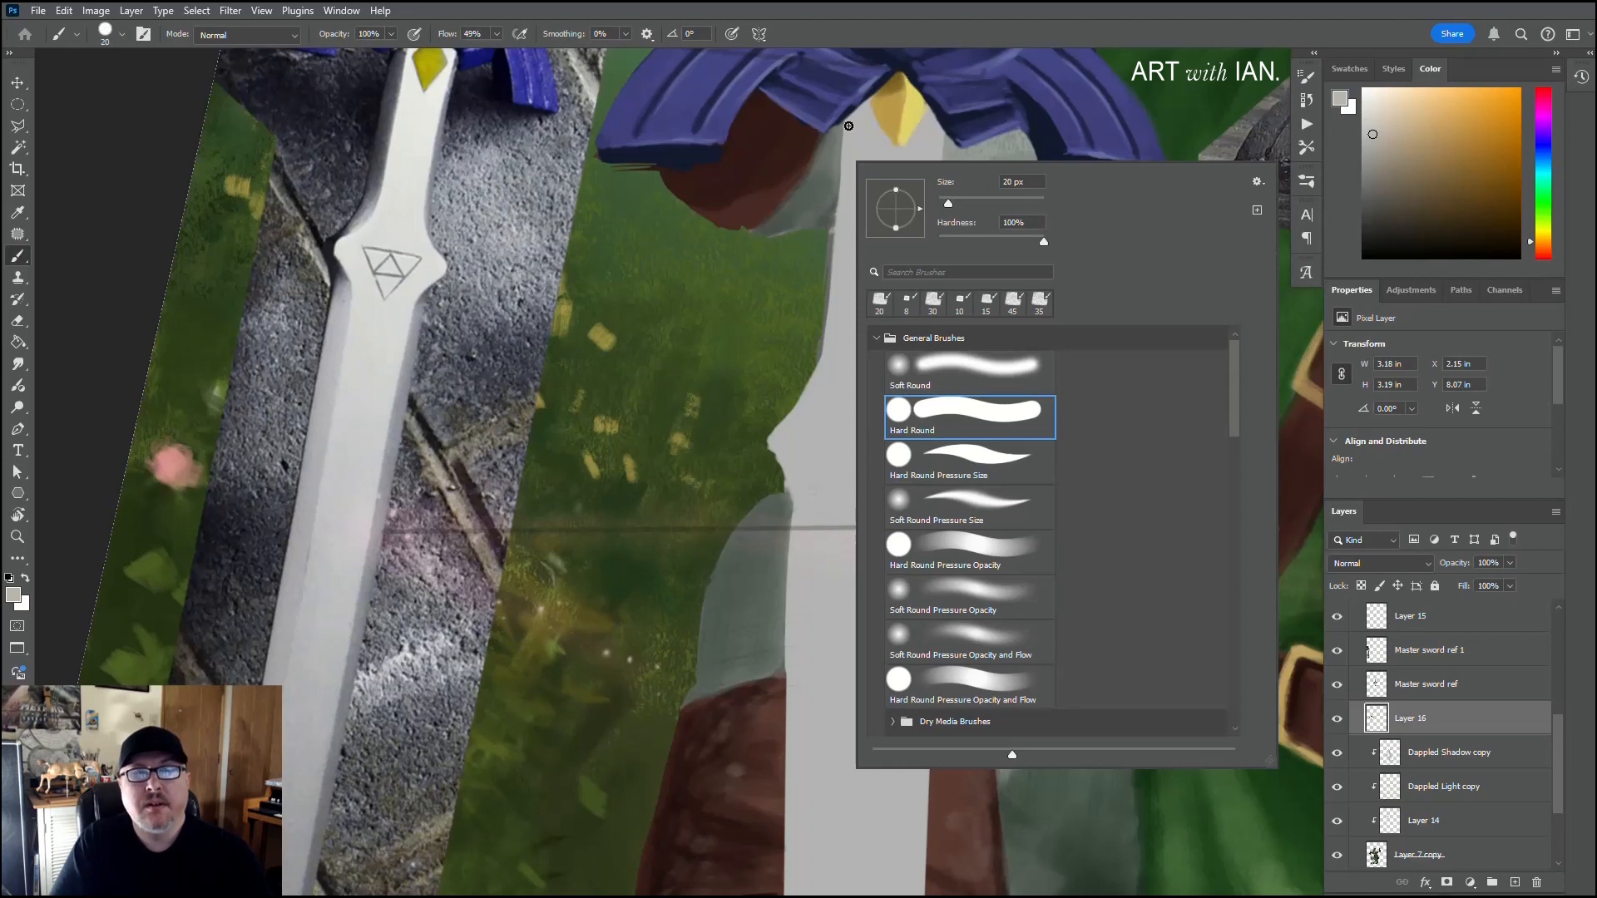
click(847, 127)
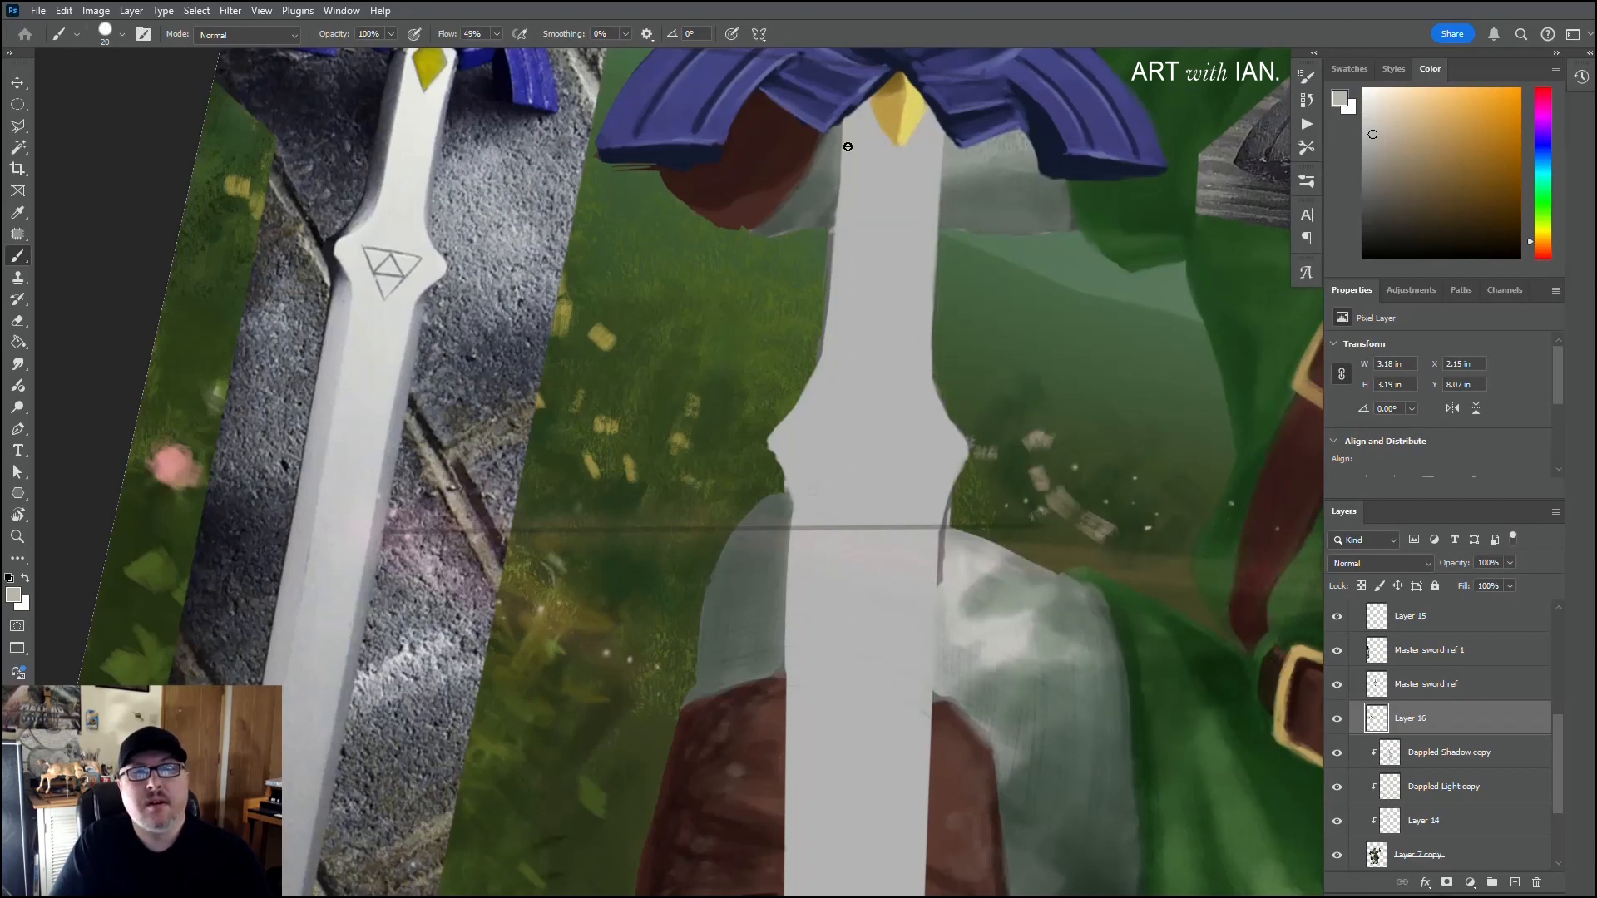
key(bracketleft)
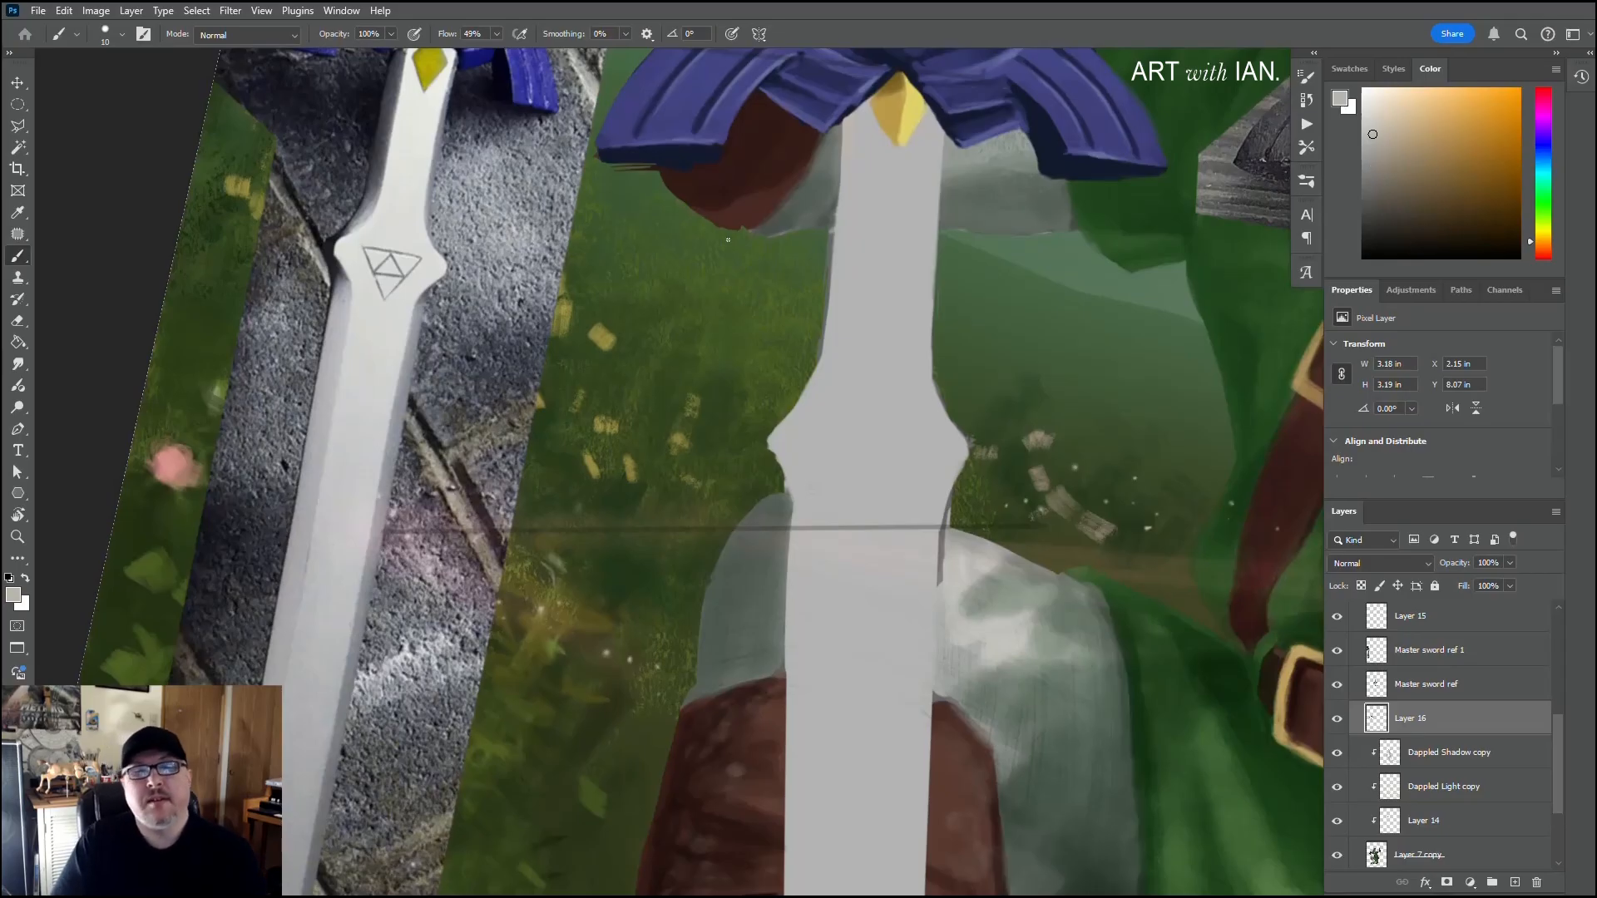
Step: Sample the muted green of the background and paint a straight line down the left side of the upper blade
drag(803, 312, 633, 879)
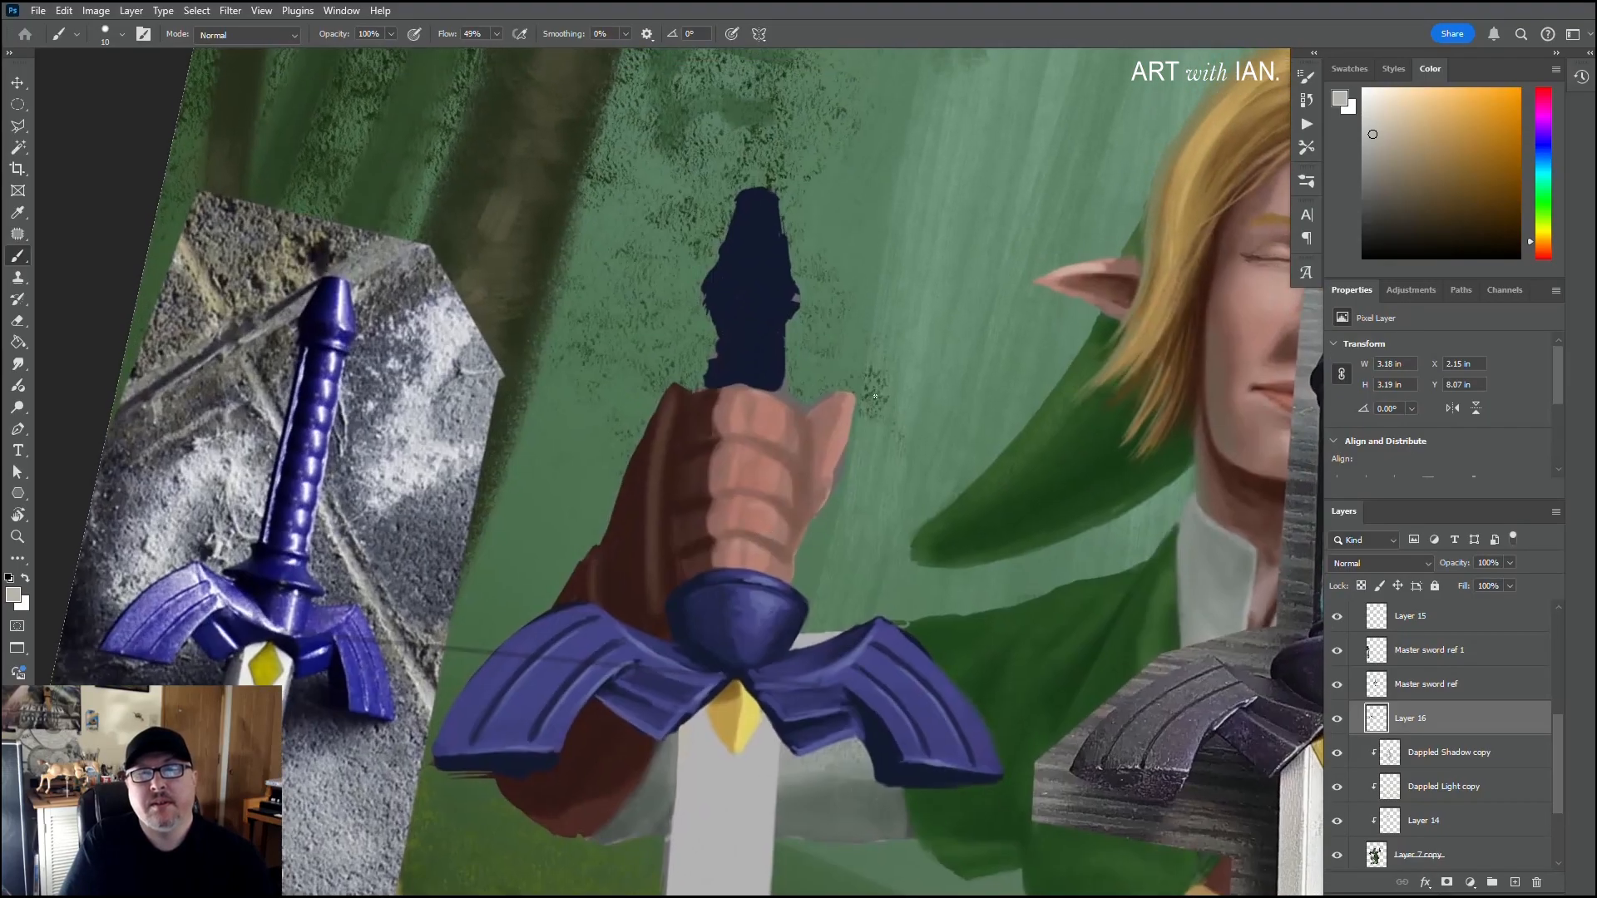
alt+click(880, 231)
drag(1023, 374, 921, 302)
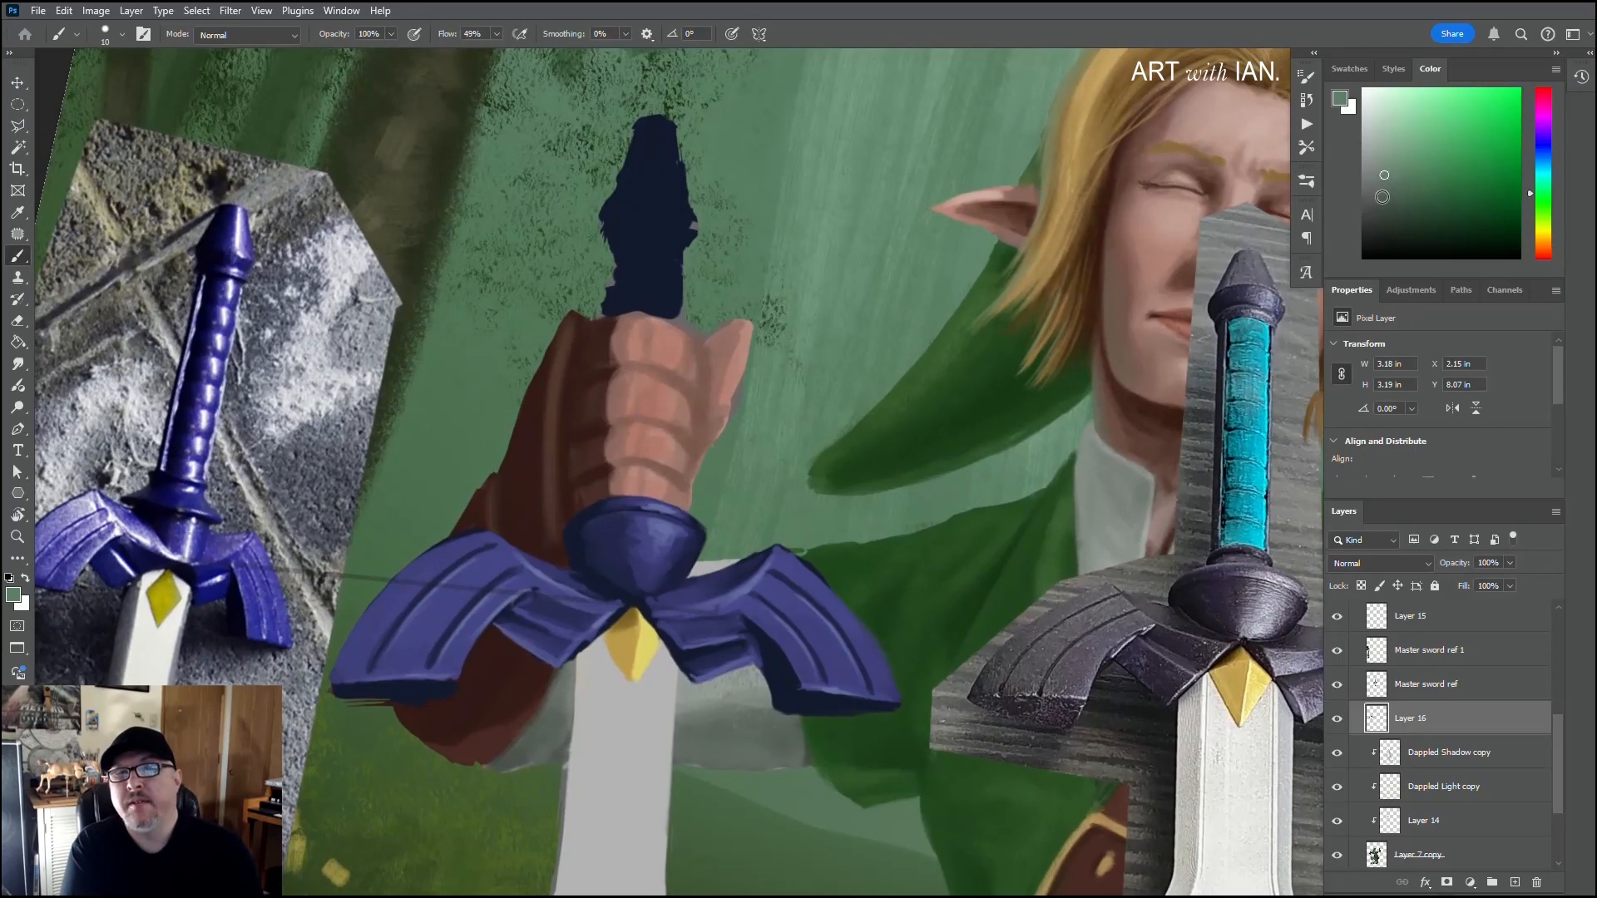
drag(1099, 412, 1269, 1)
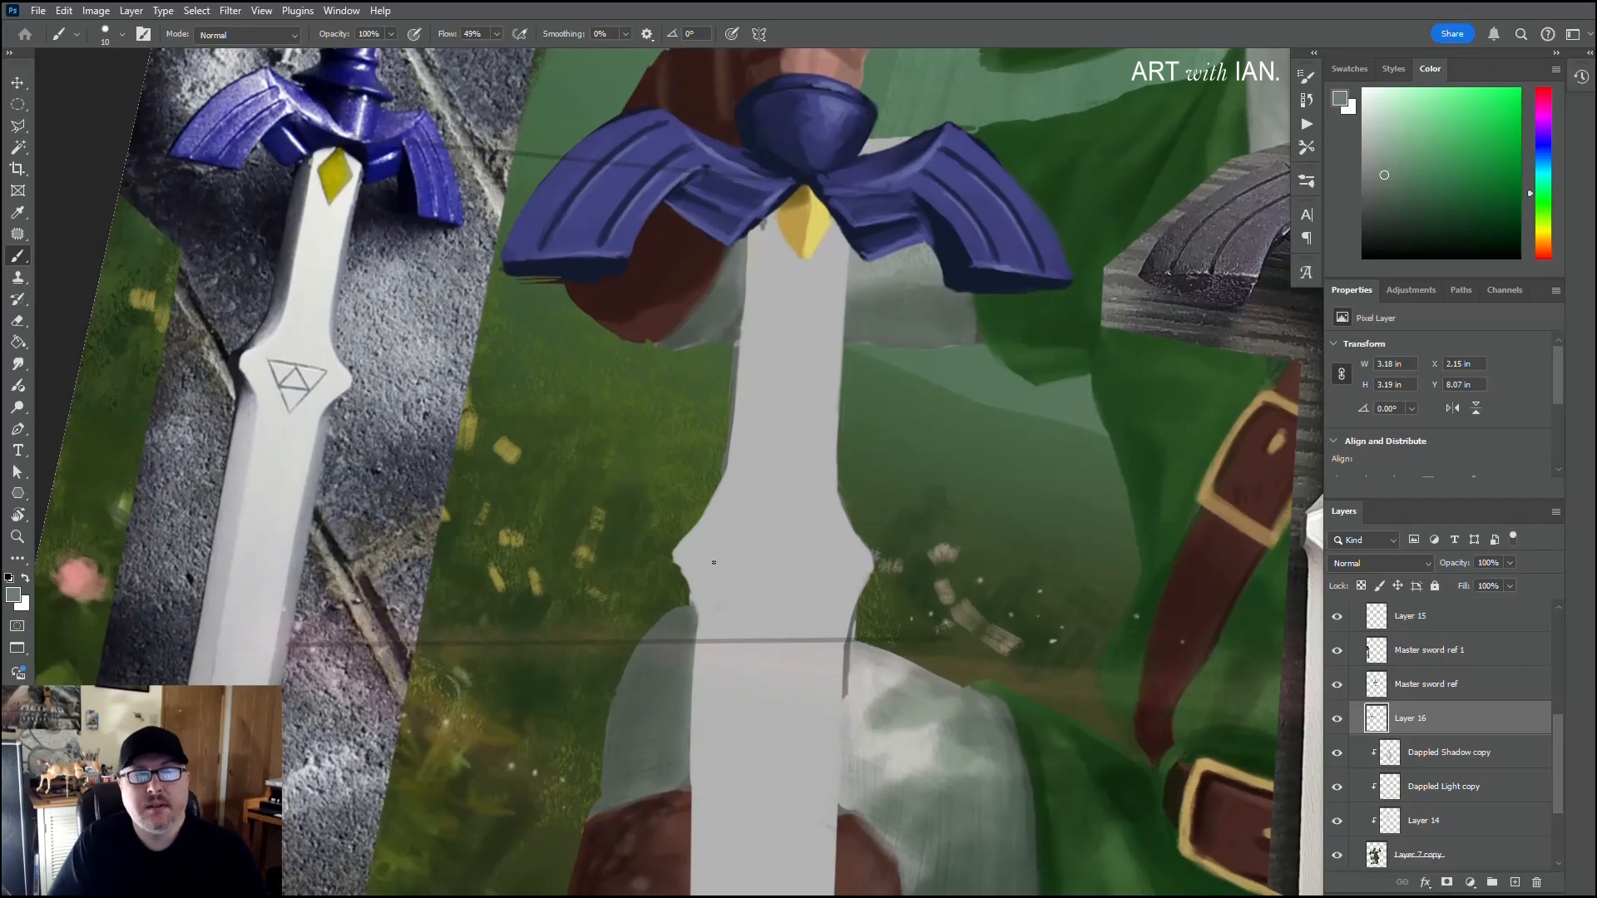
key(shift)
shift+click(737, 500)
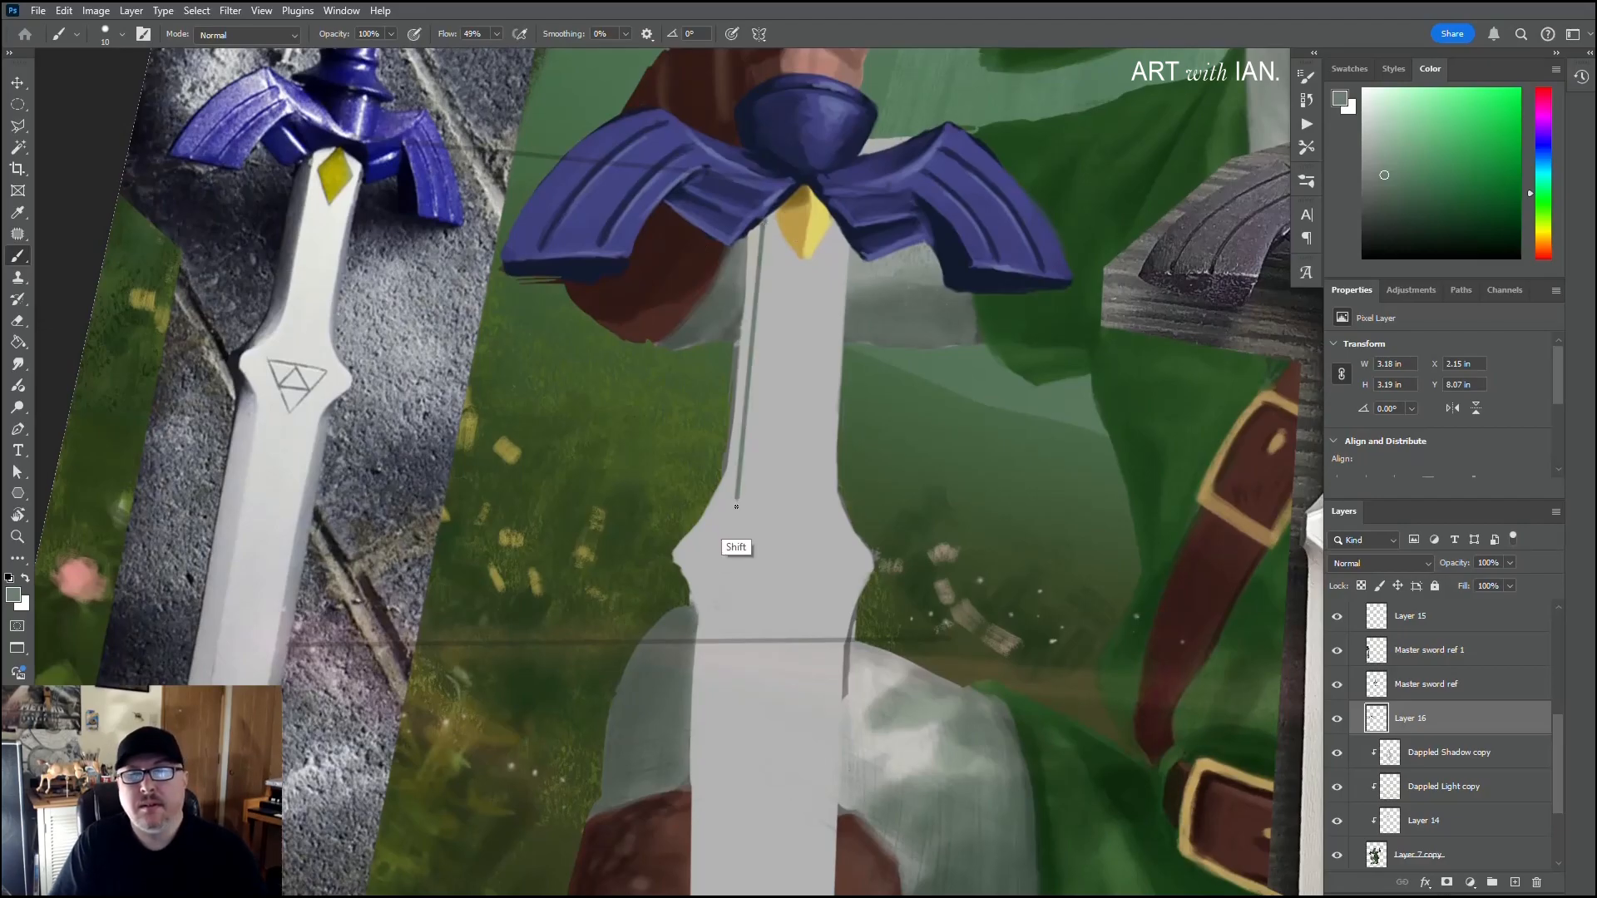
Step: Add straight parallel green strokes along the upper blade's left side to block in its bevel
drag(744, 466, 595, 366)
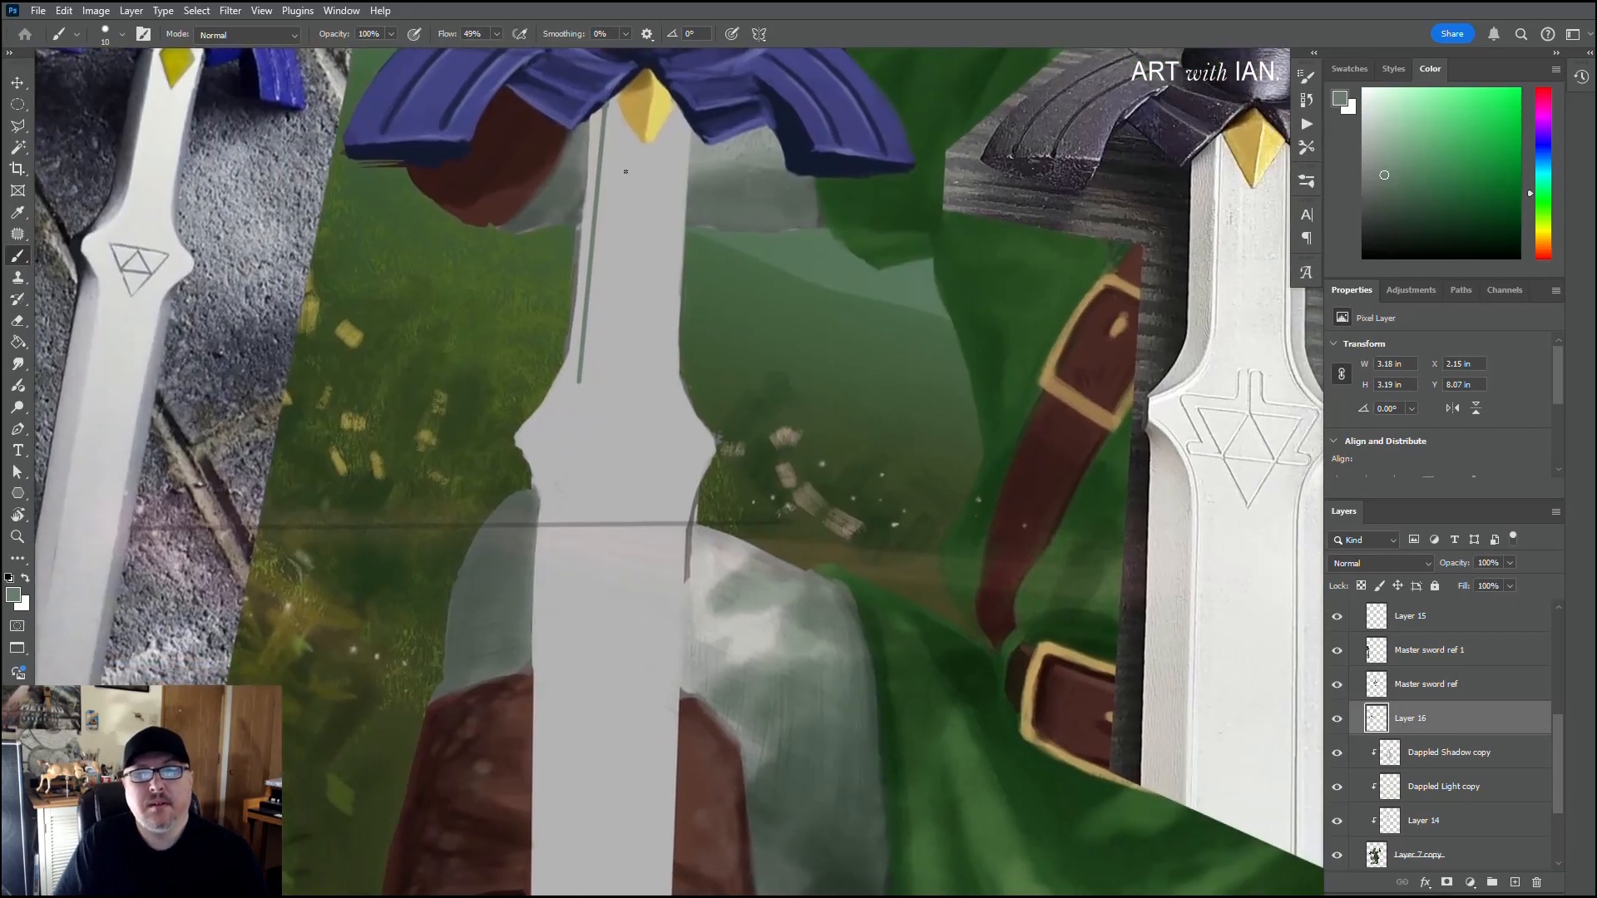
shift+click(587, 379)
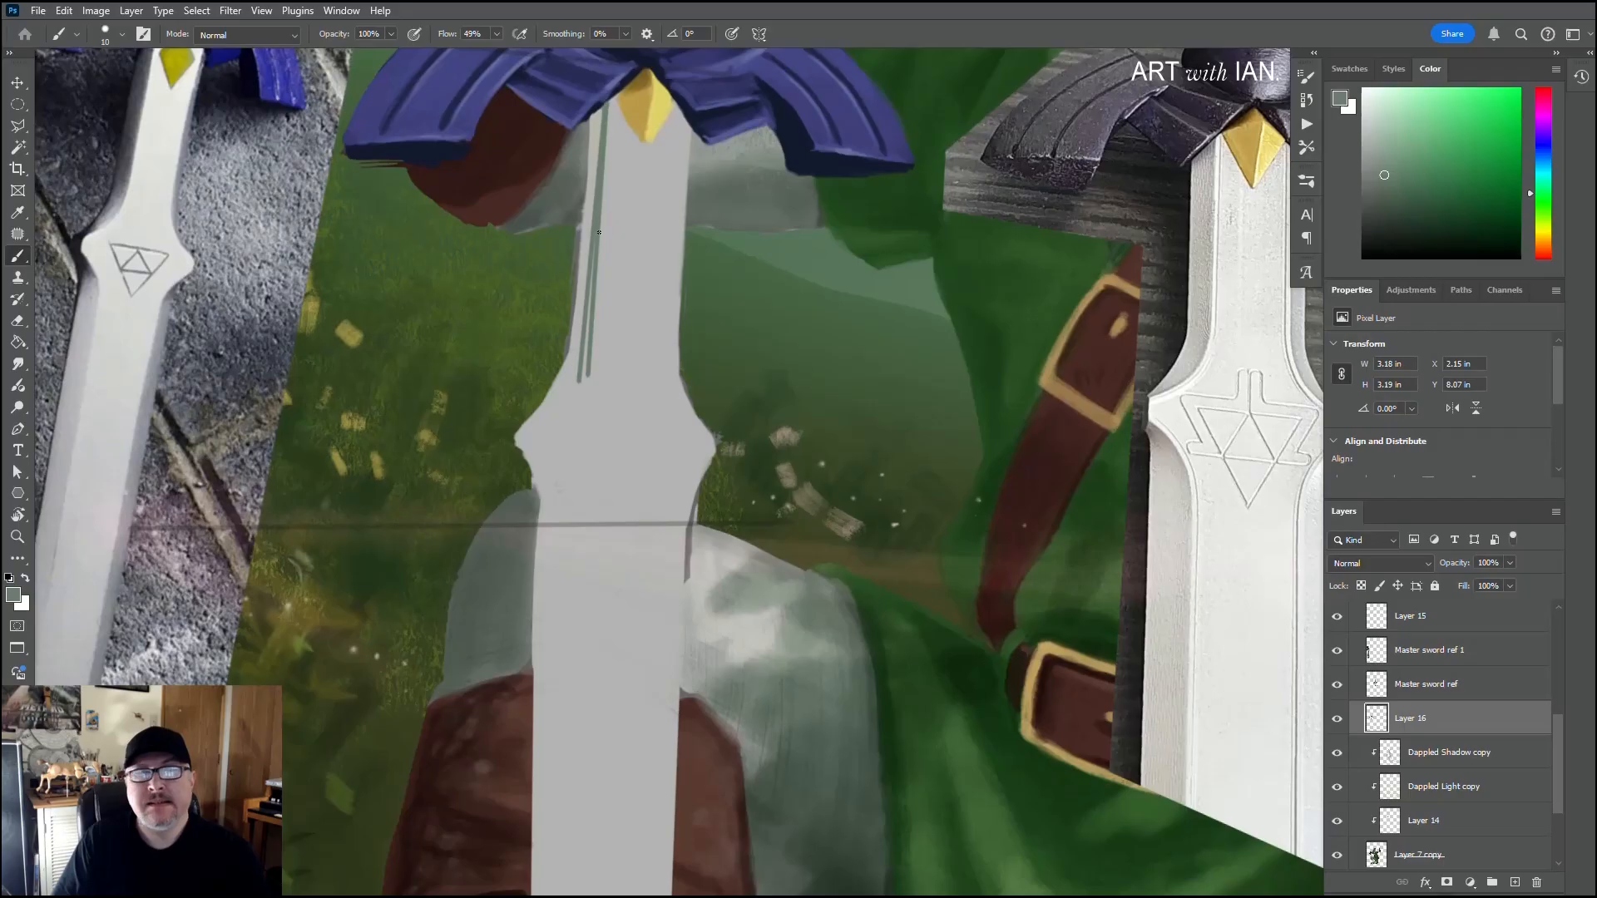
click(611, 108)
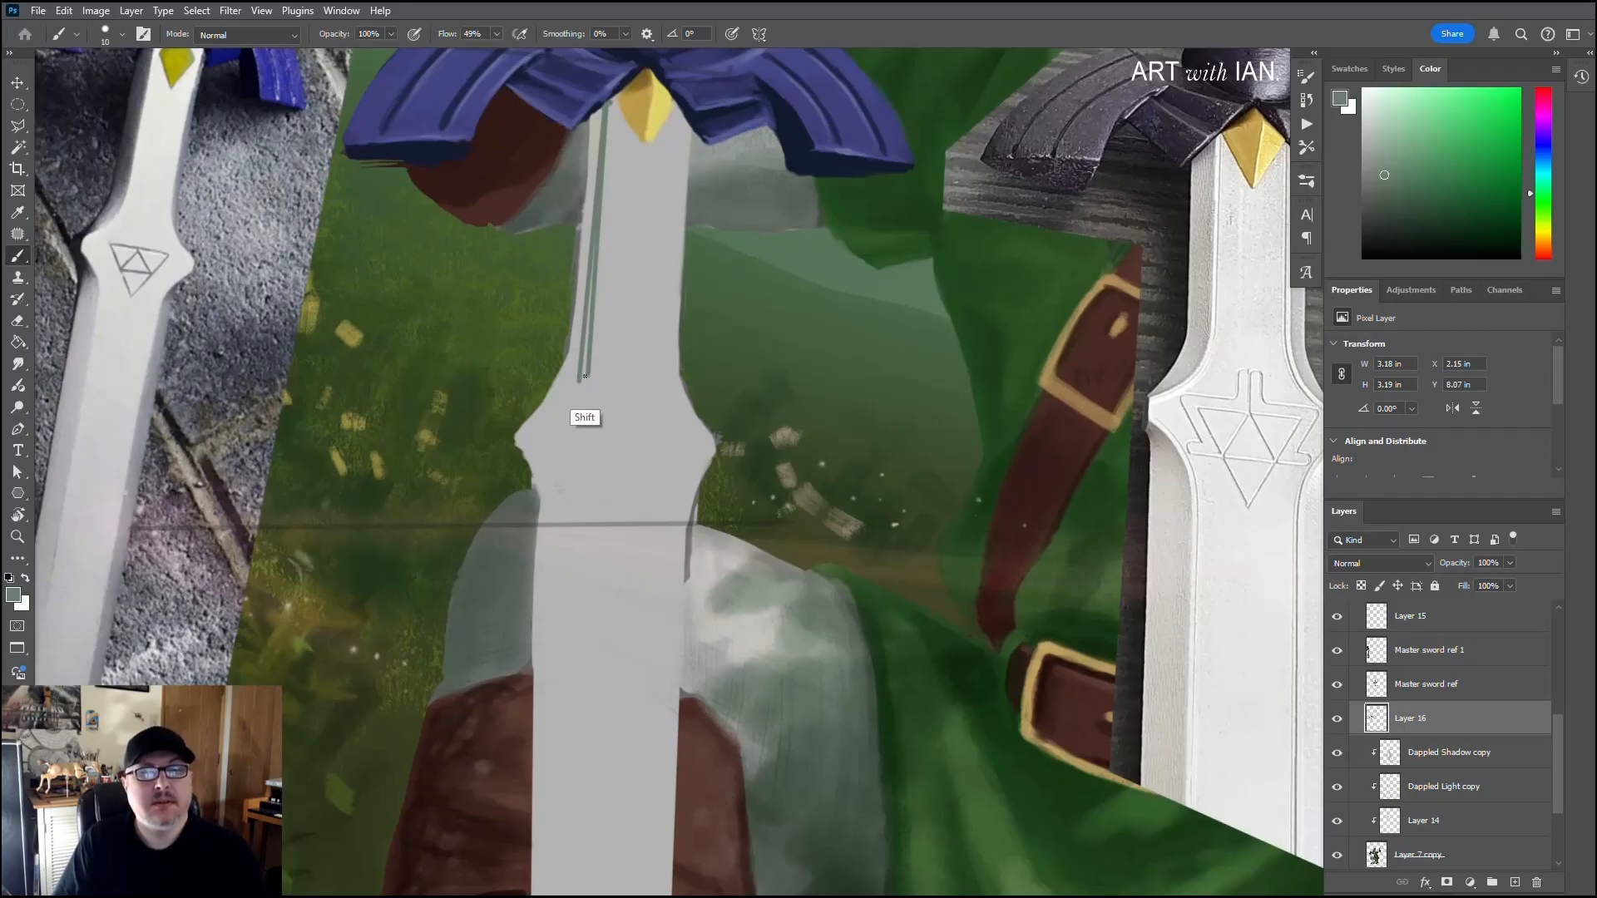
shift+click(588, 376)
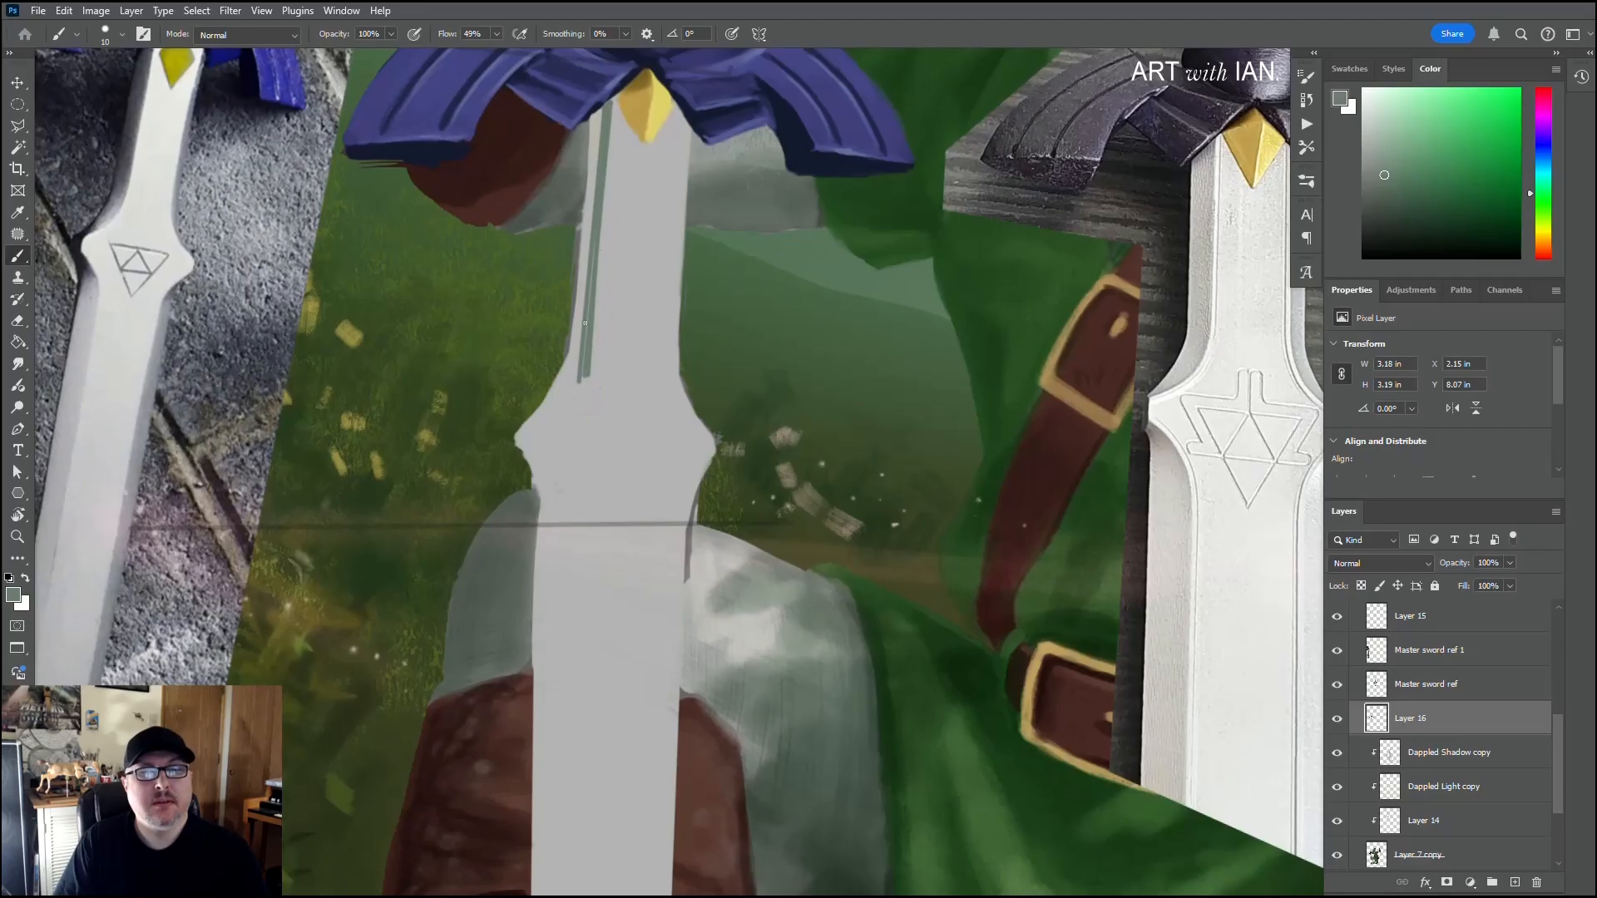
click(588, 119)
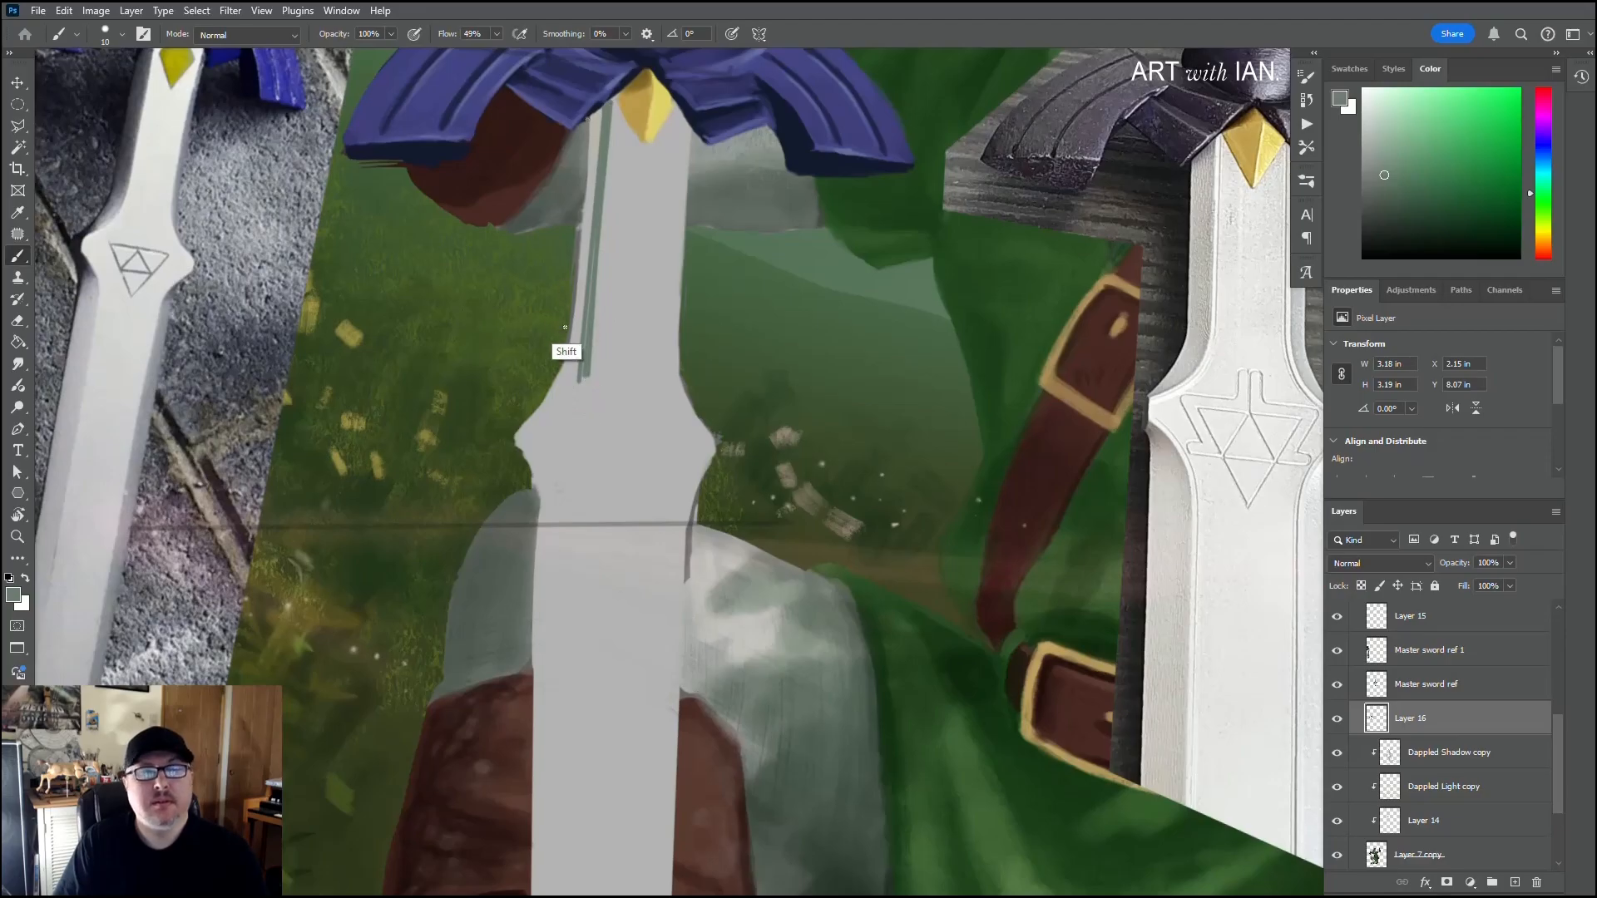
shift+click(564, 370)
mouse_move(591, 133)
mouse_down()
mouse_move(574, 318)
mouse_move(587, 225)
mouse_move(585, 280)
mouse_up()
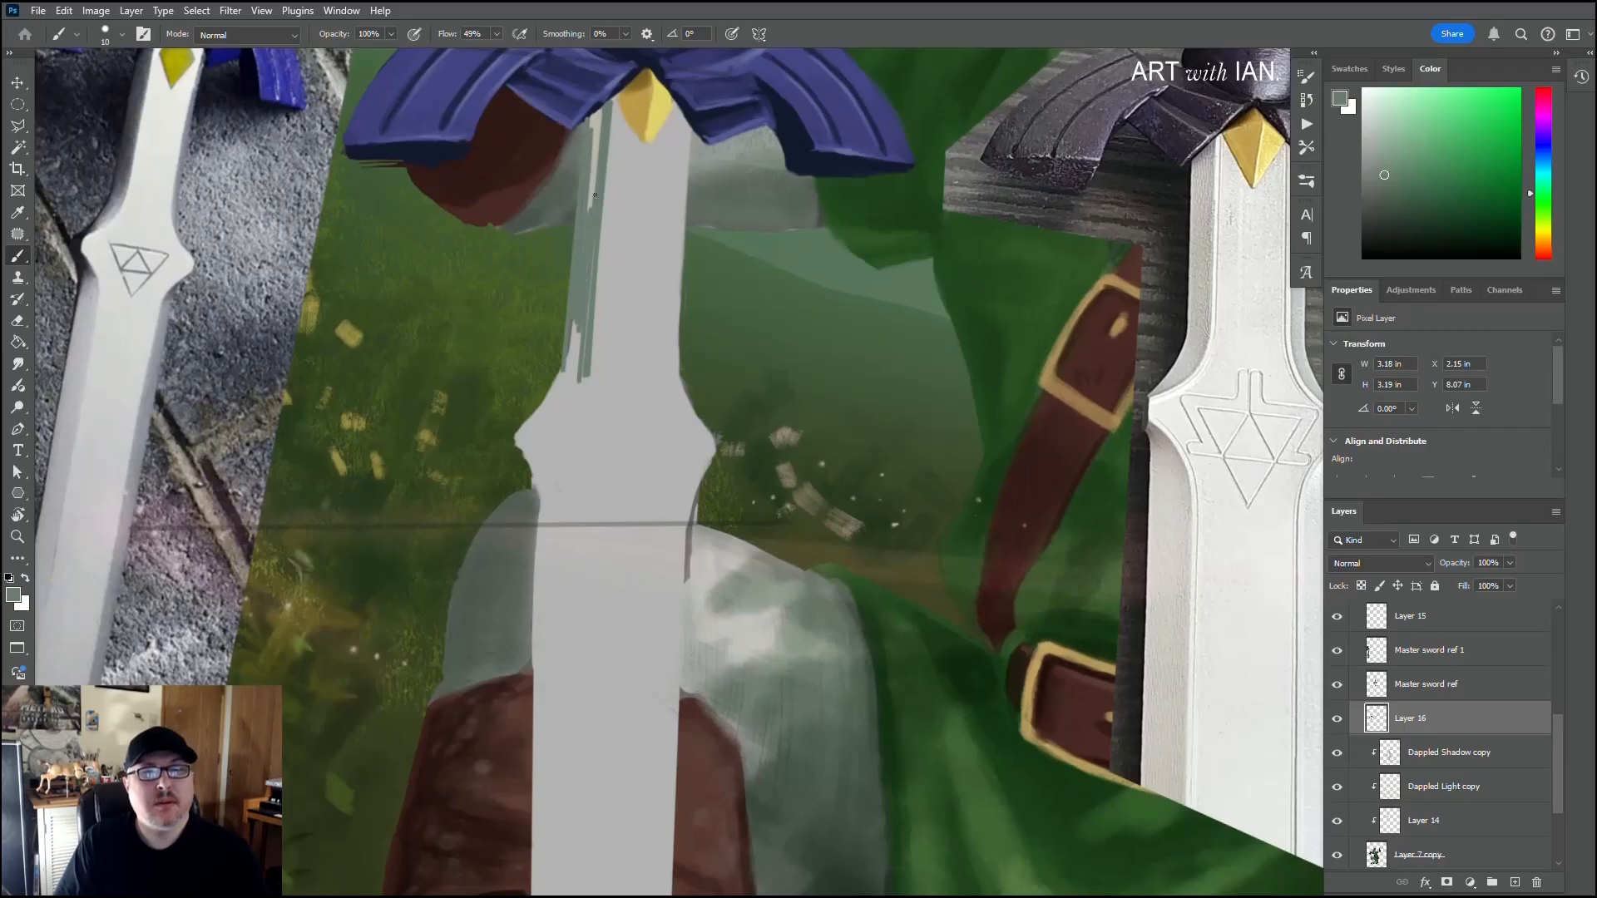
Step: Adjust the brush size and fill the lower end of the left bevel with green strokes
key(bracketright)
key(bracketright)
key(bracketright)
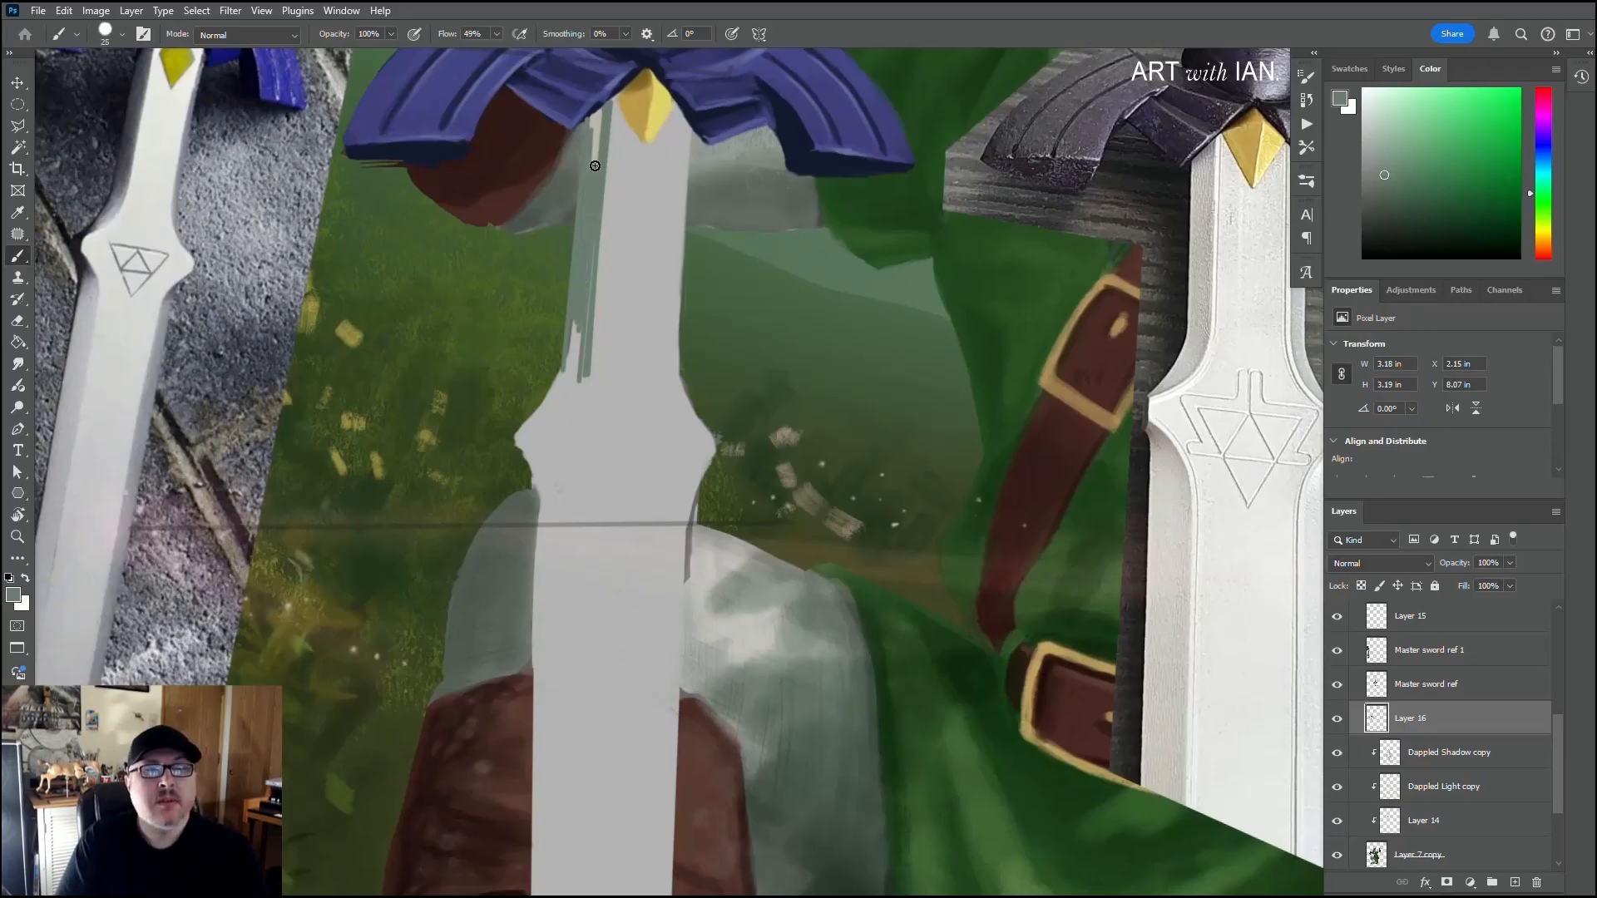
key(bracketleft)
key(bracketleft)
key(bracketleft)
key(bracketleft)
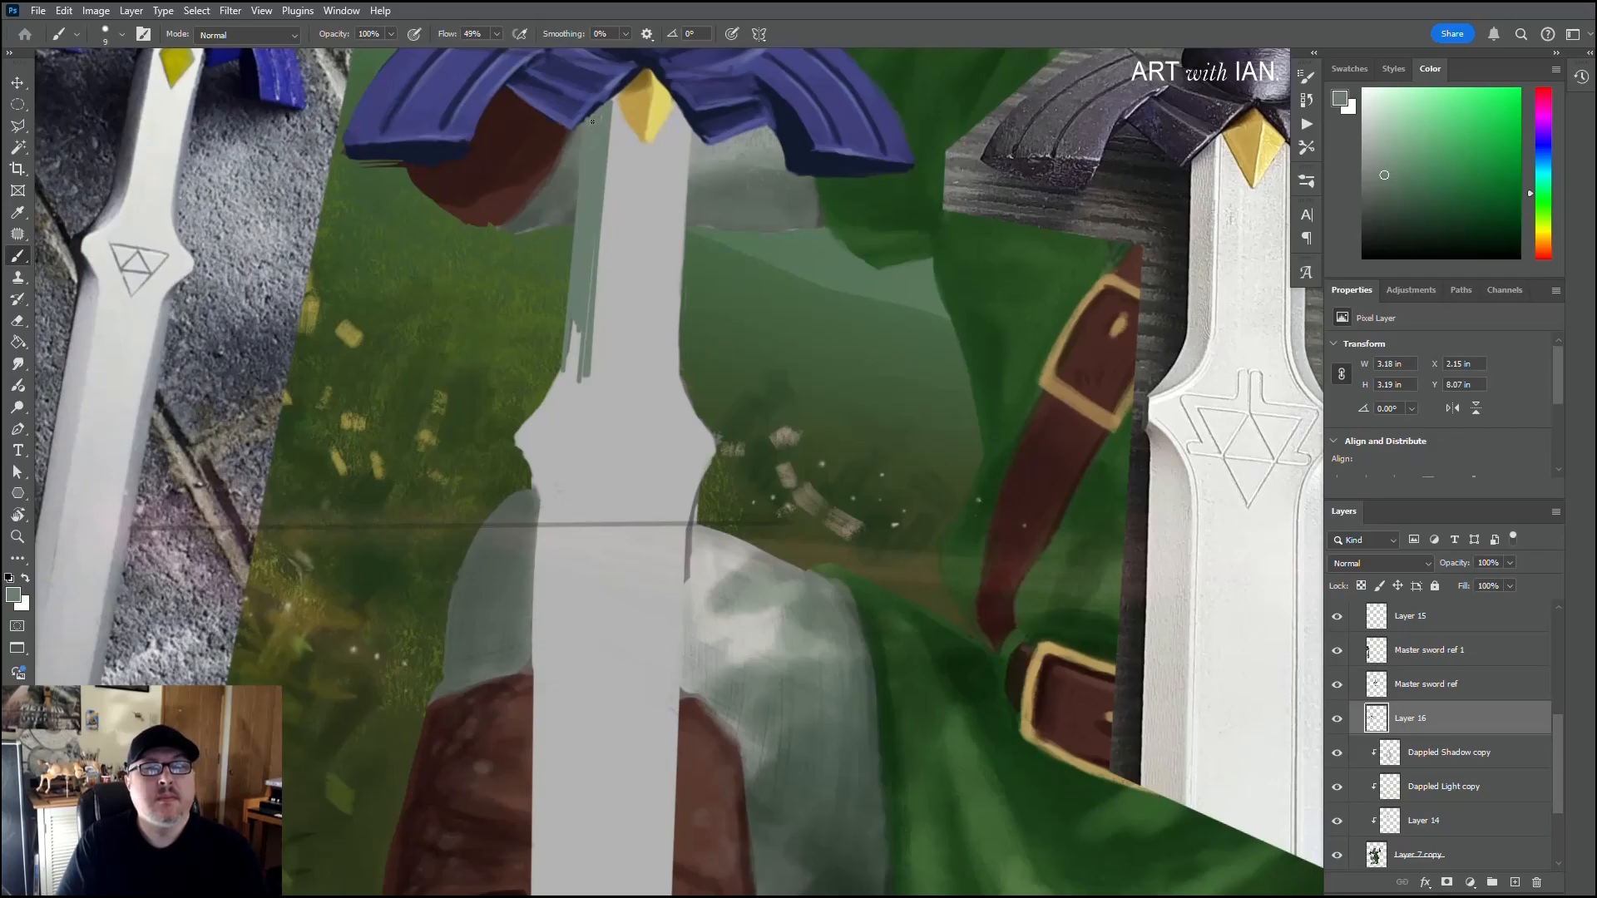
mouse_move(576, 323)
mouse_down()
mouse_move(570, 379)
mouse_move(583, 362)
mouse_up()
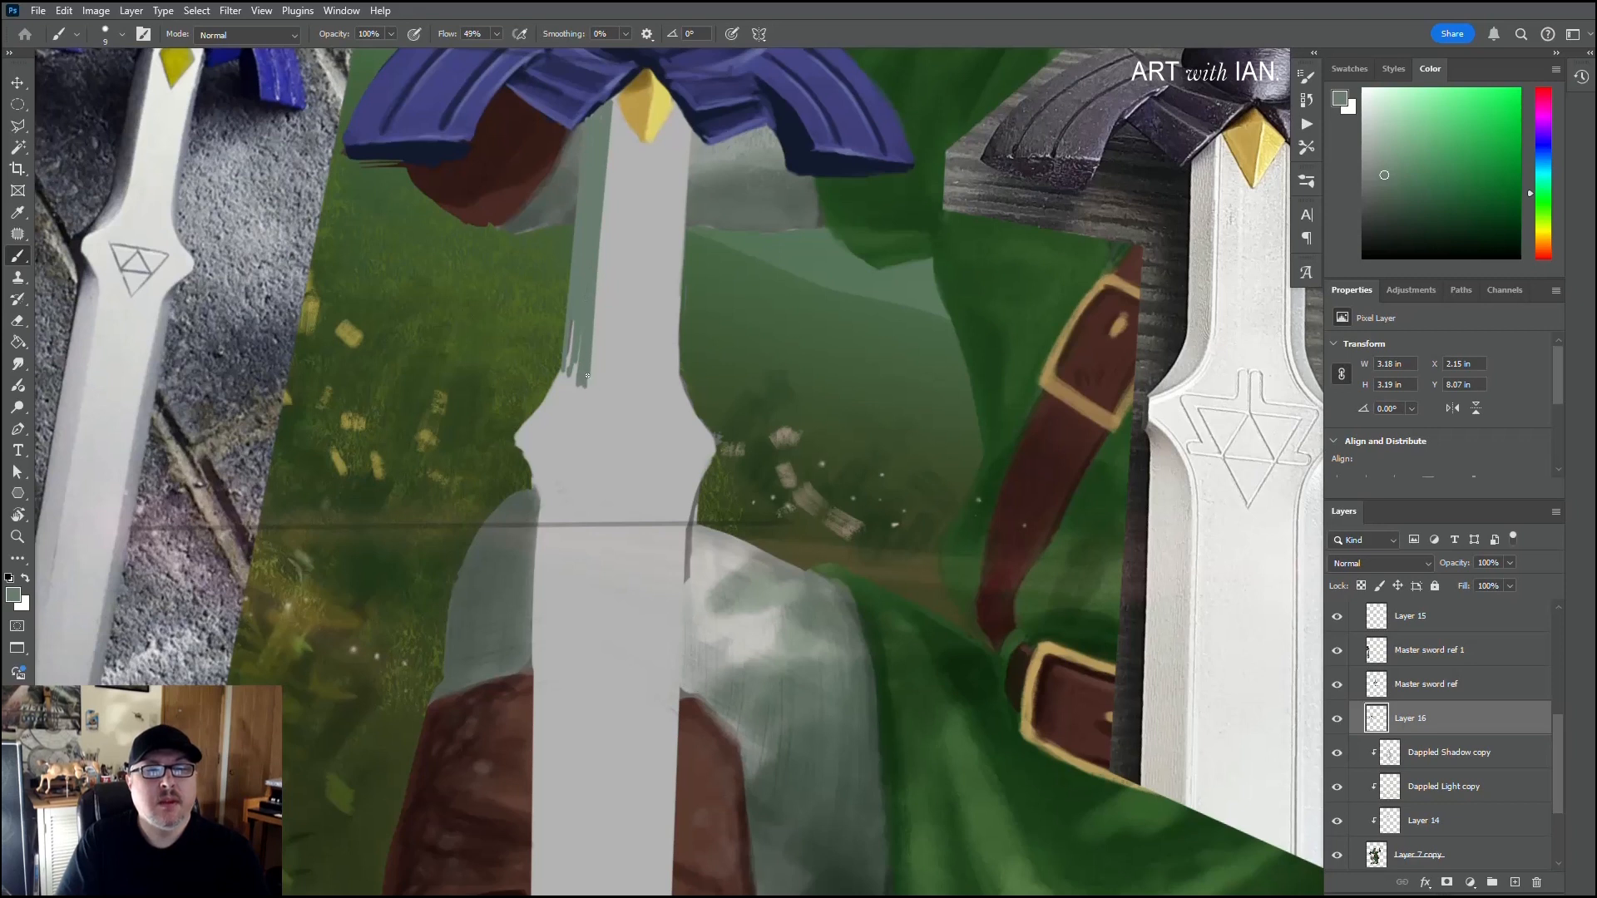
drag(579, 351, 575, 381)
mouse_move(572, 322)
mouse_down()
mouse_move(567, 399)
mouse_move(629, 317)
mouse_move(559, 374)
mouse_move(614, 335)
mouse_move(581, 357)
mouse_move(612, 300)
mouse_move(570, 359)
mouse_up()
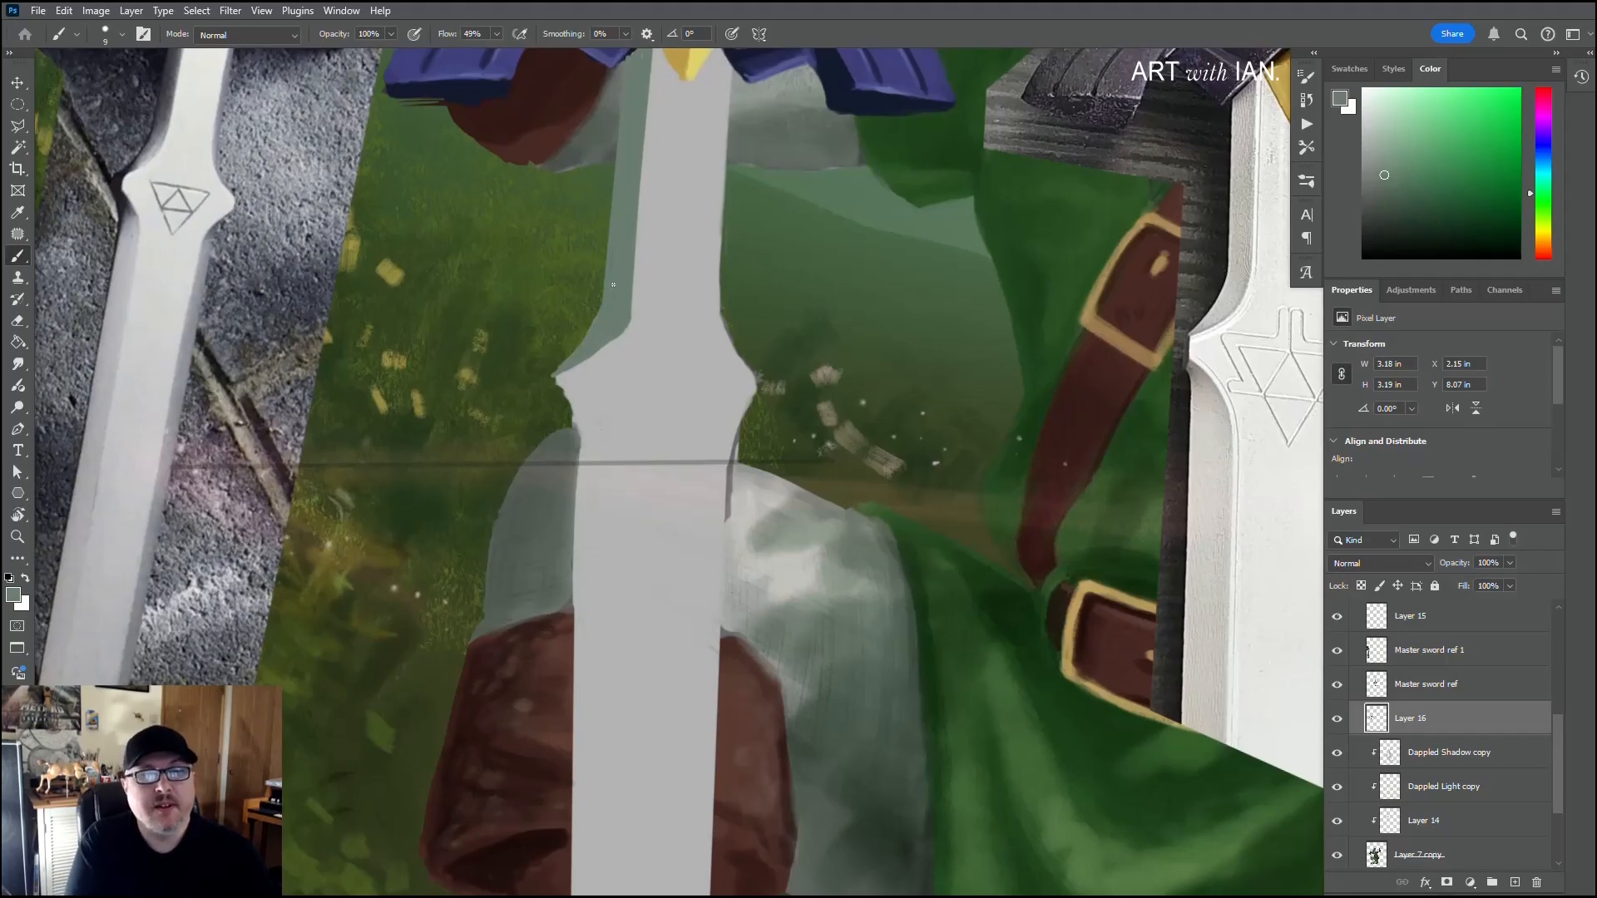
Step: Paint straight green guide lines down the right side of the upper blade for the opposite bevel
drag(624, 356, 499, 372)
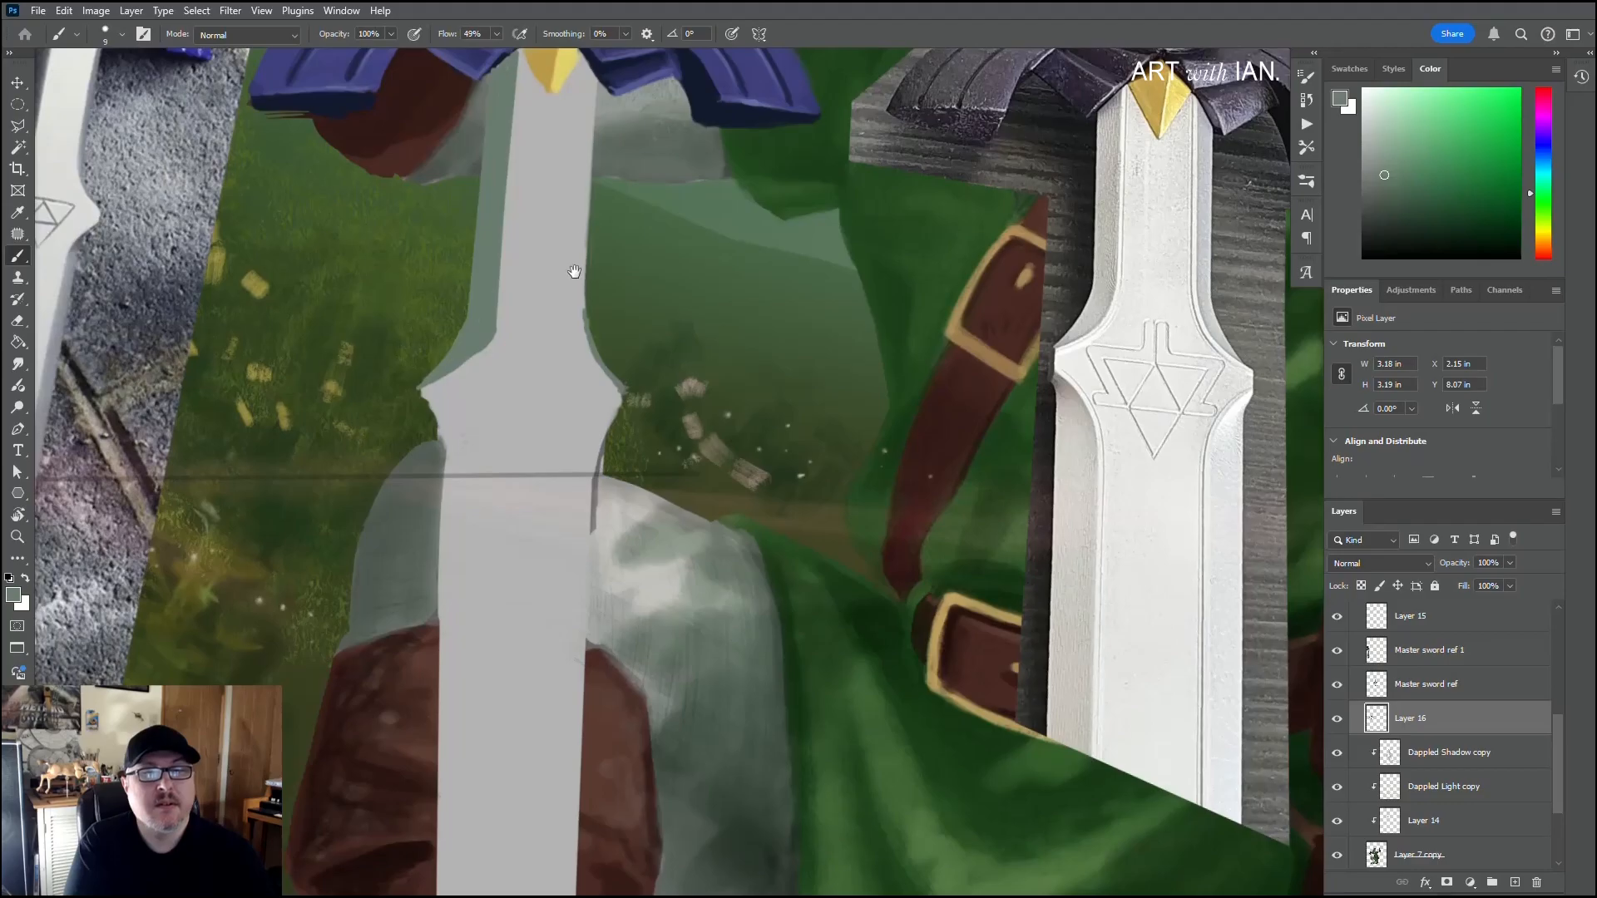
scroll(574, 268, up, 2)
shift+click(598, 150)
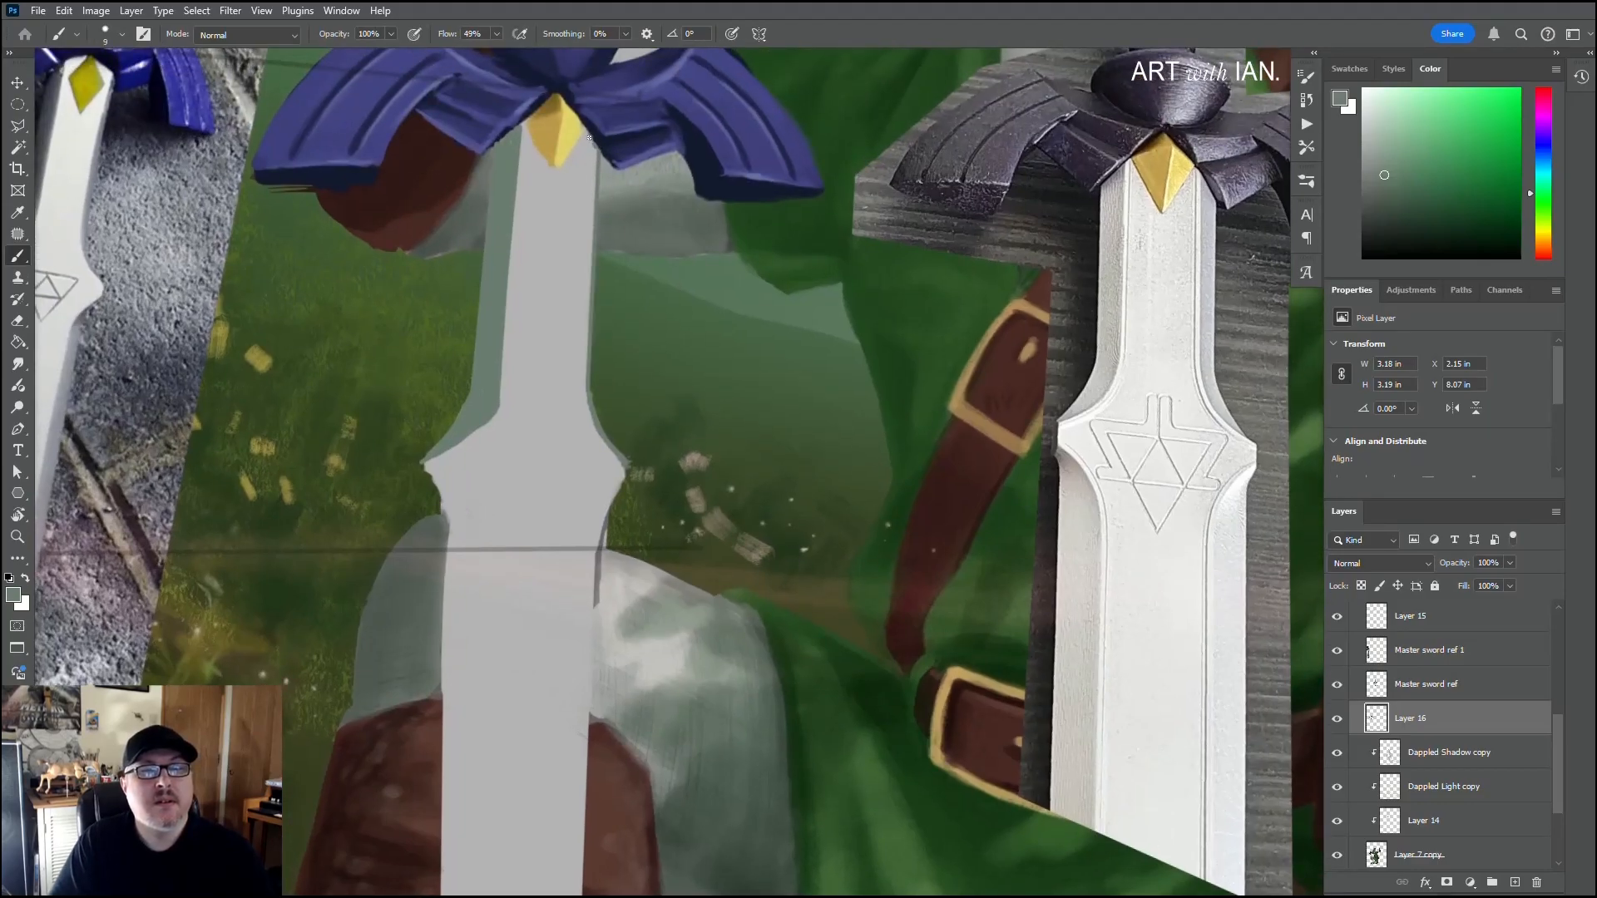
shift+click(577, 406)
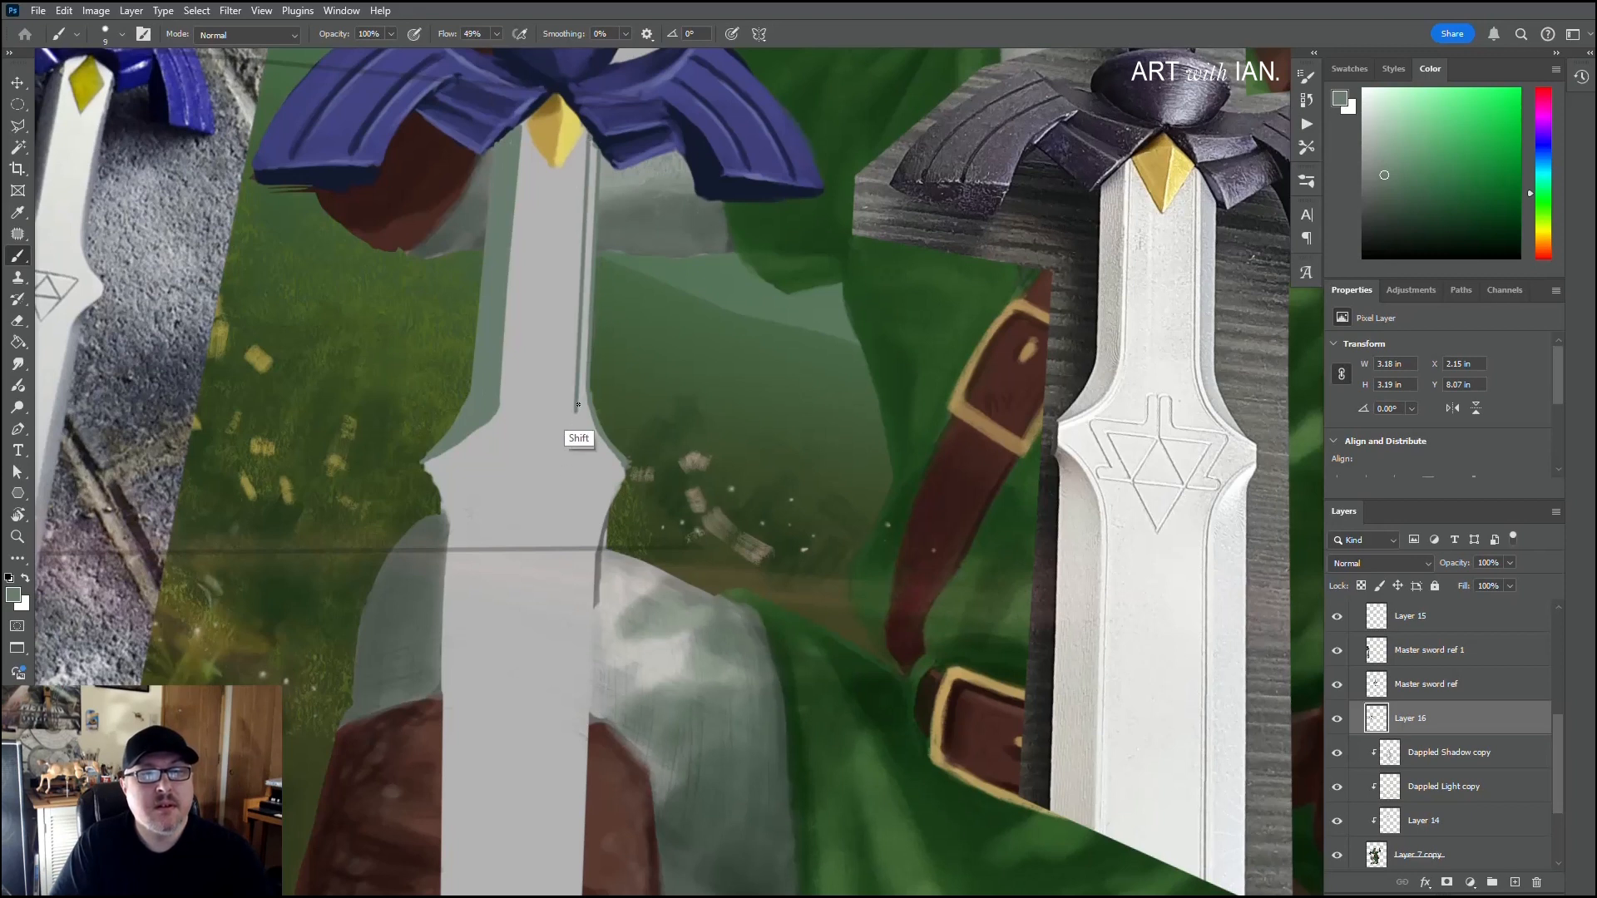
shift+click(583, 148)
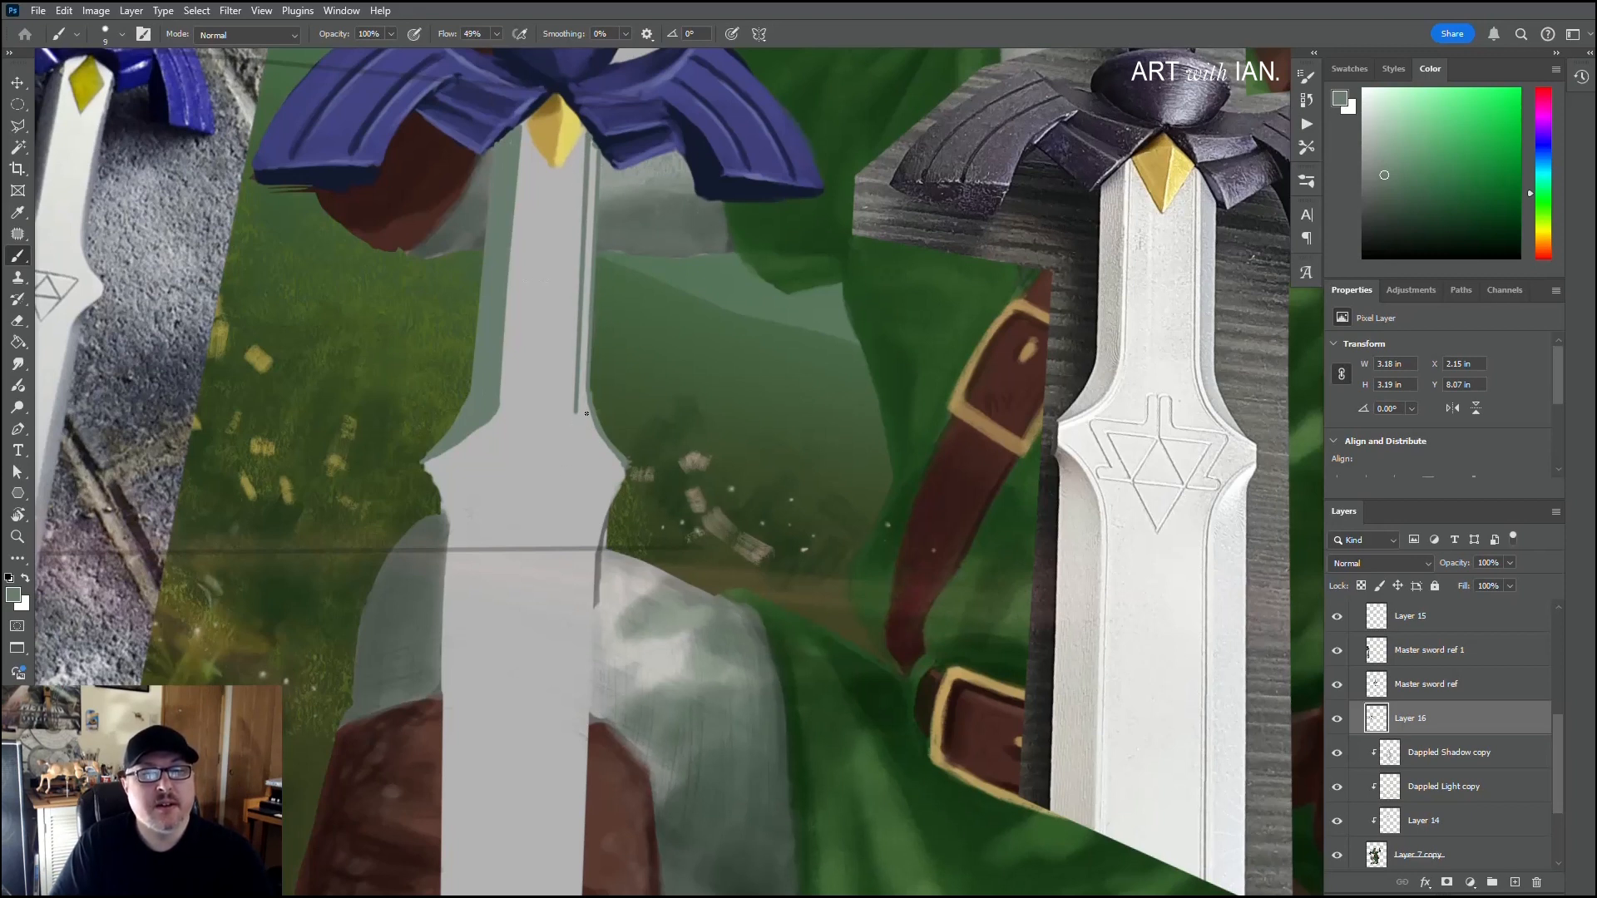
Step: Fill the gaps between the right bevel's lines with short green strokes
mouse_move(577, 407)
mouse_down()
mouse_move(623, 463)
mouse_move(581, 407)
mouse_move(591, 142)
mouse_move(589, 213)
mouse_up()
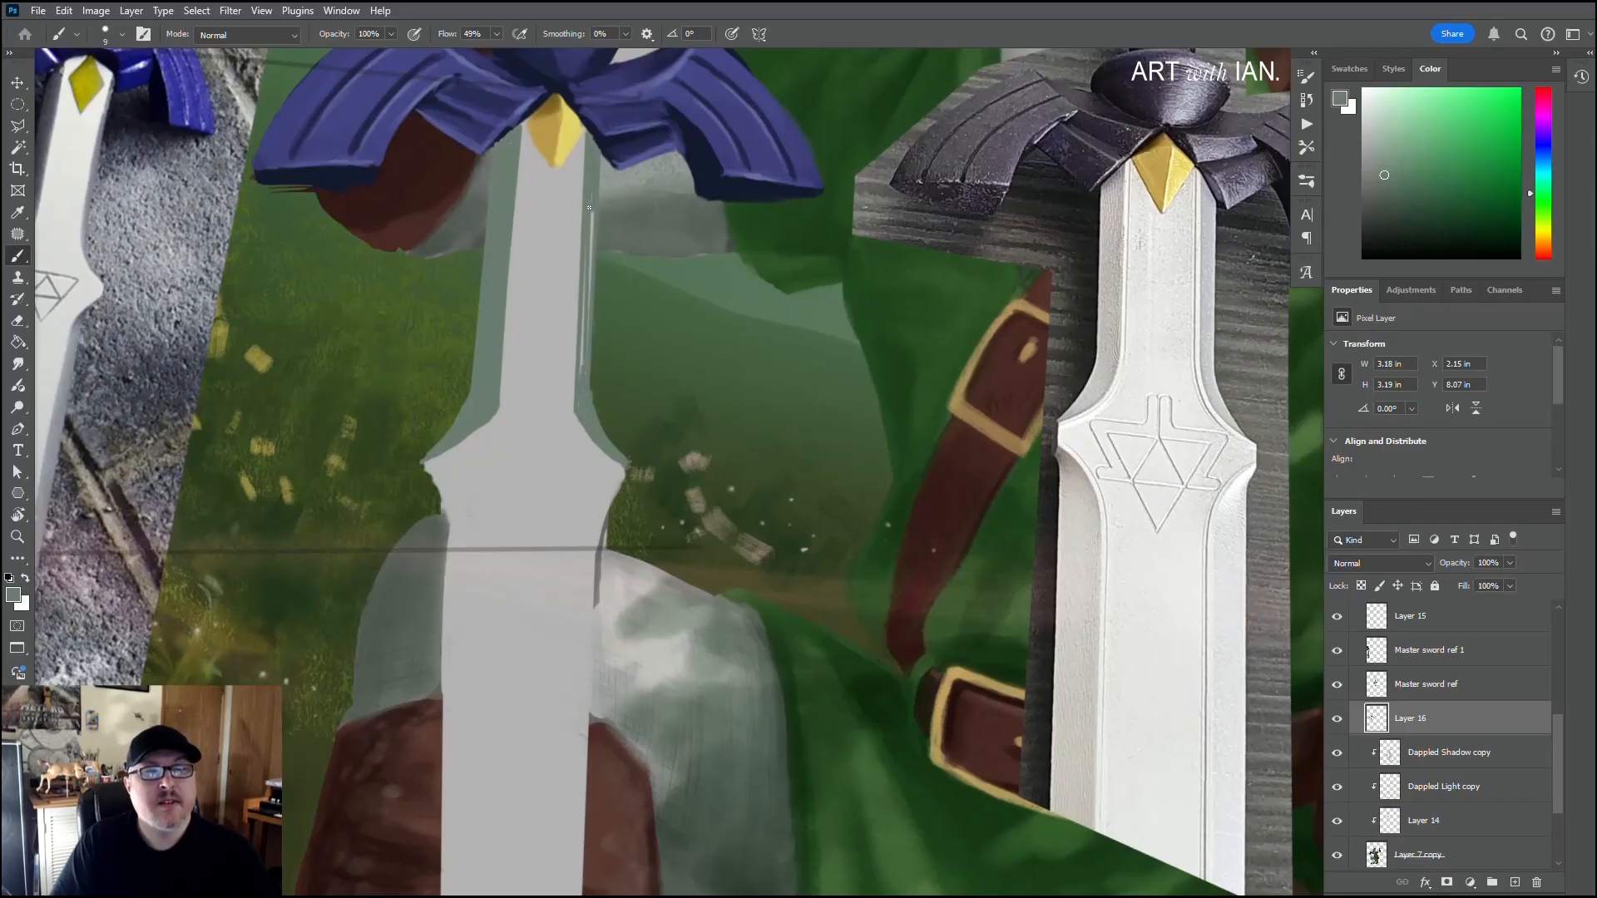
drag(583, 283, 583, 306)
mouse_move(591, 214)
mouse_down()
mouse_move(587, 286)
mouse_move(591, 256)
mouse_up()
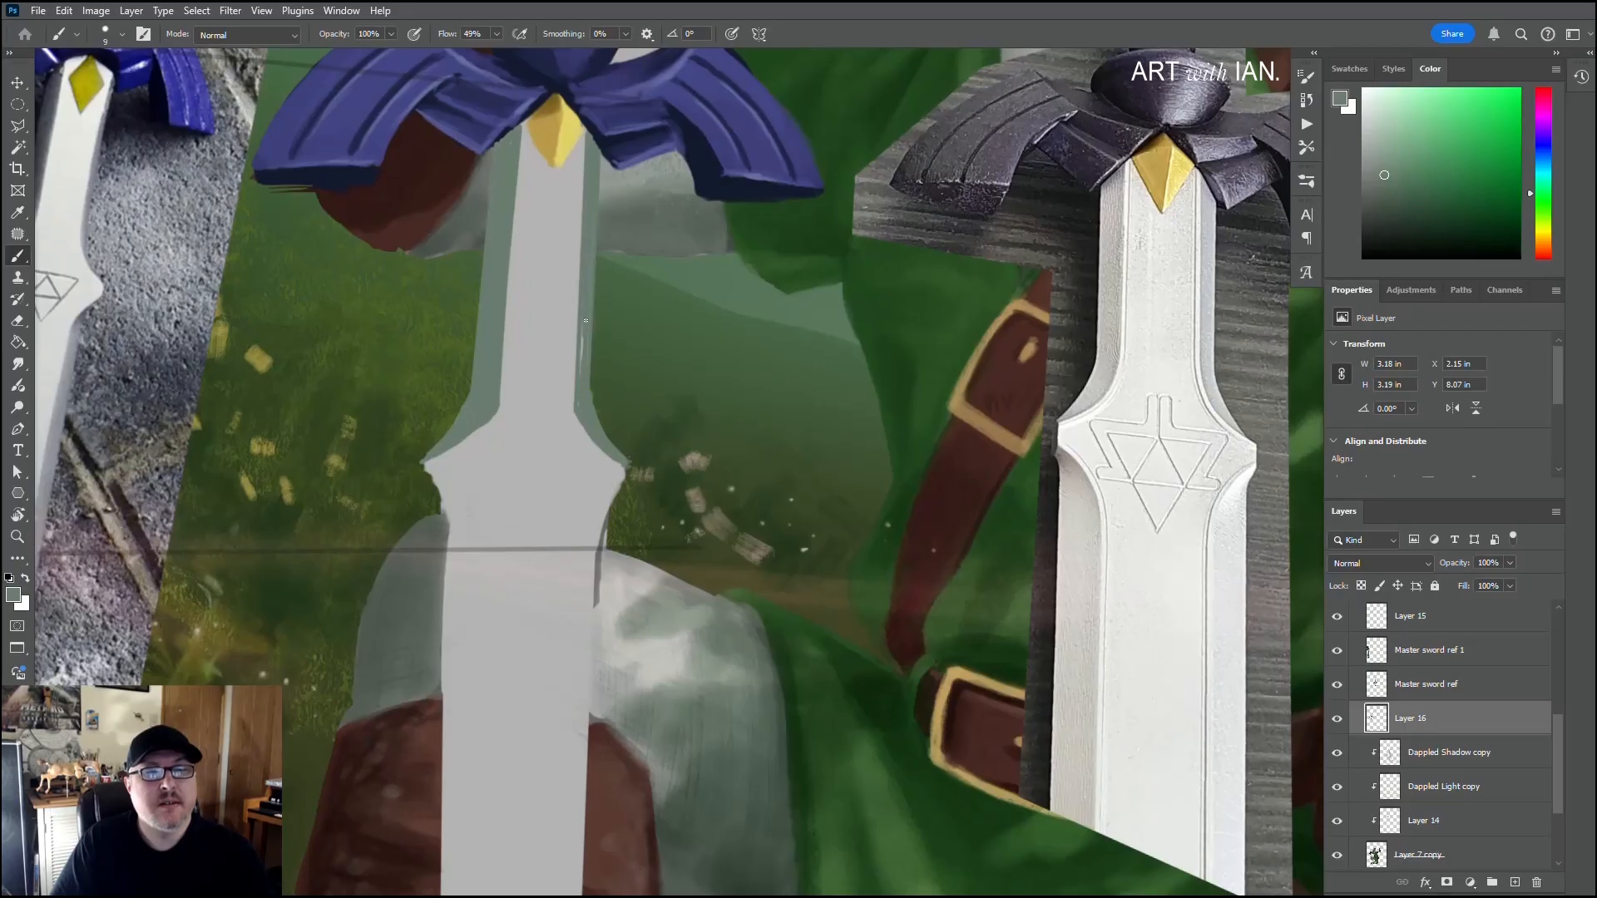
drag(585, 320, 583, 379)
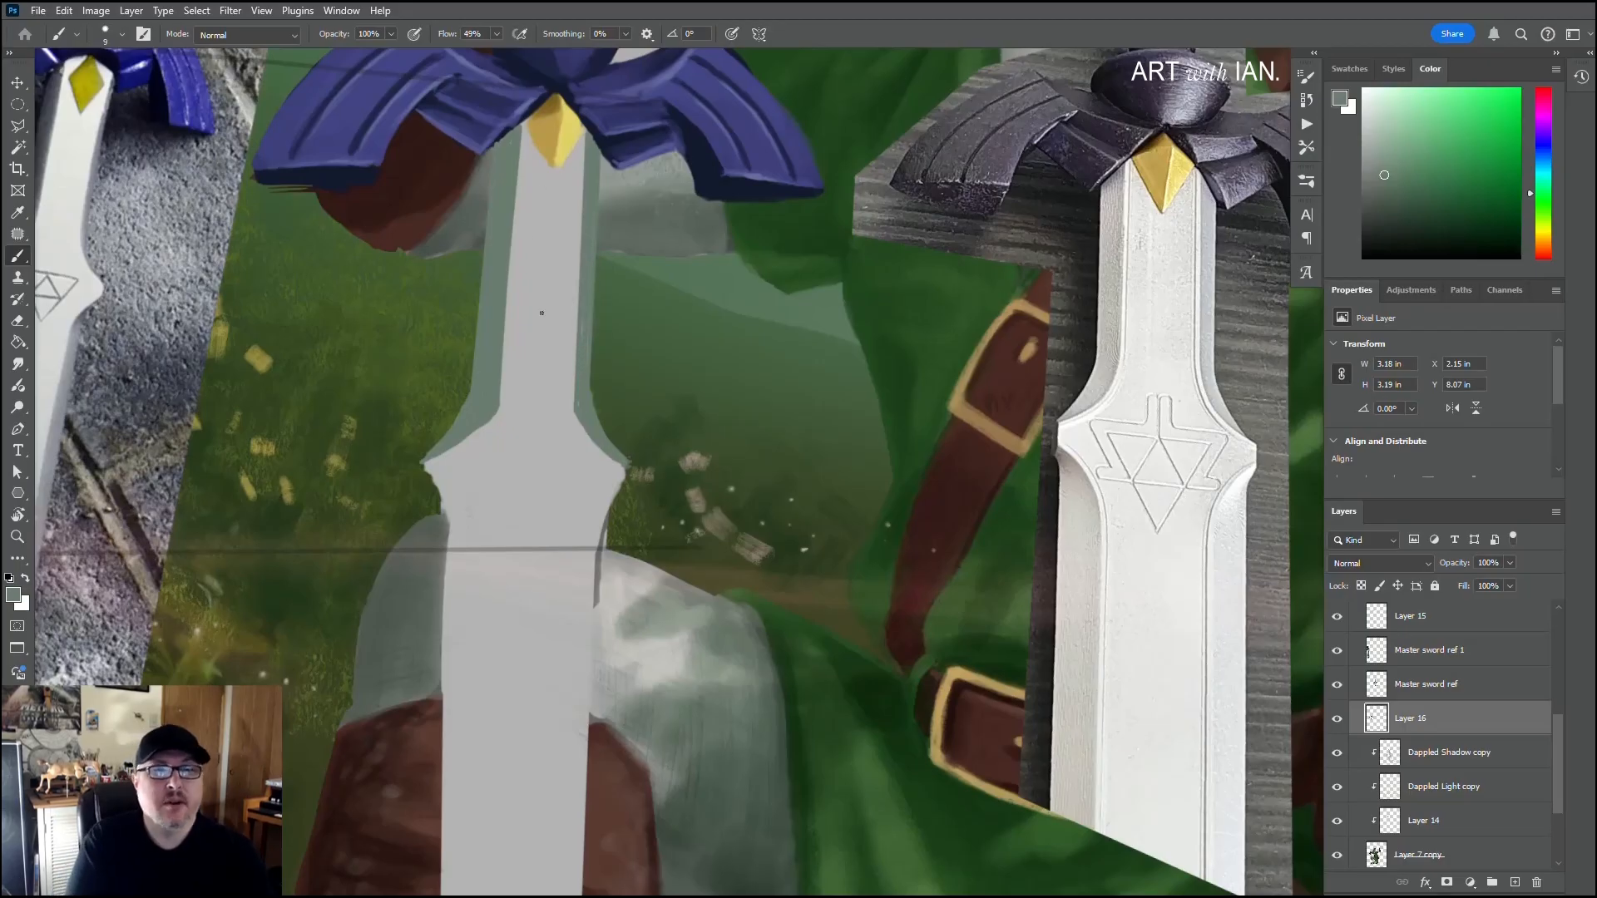
Step: Refine the lower inner corner of the left bevel in green and sample the blade's light grey
drag(590, 367, 616, 321)
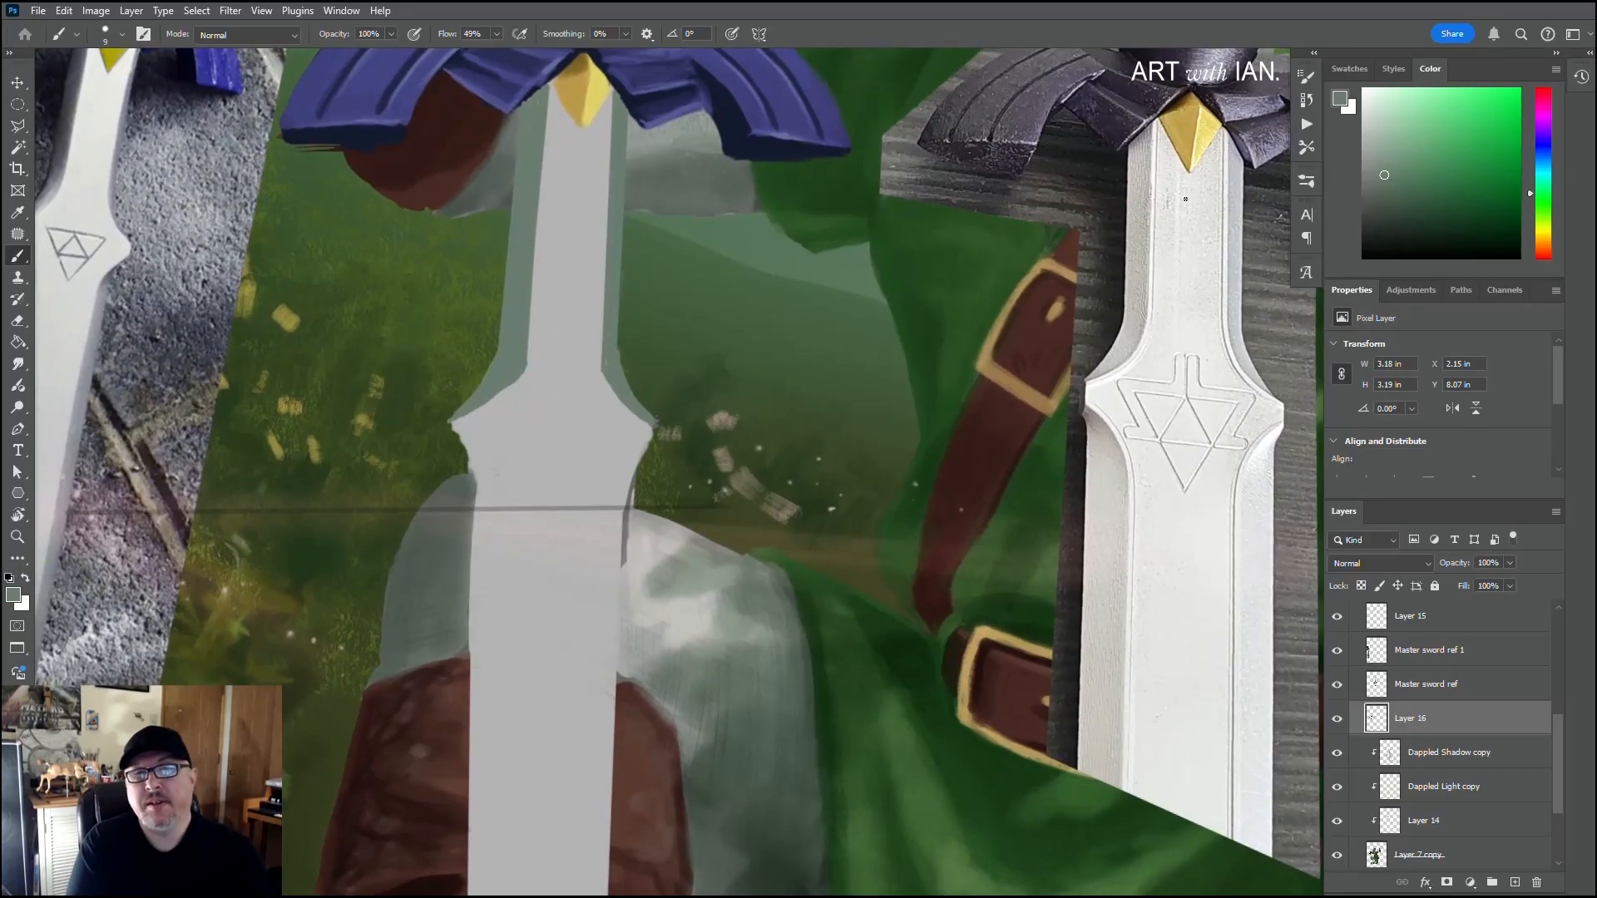
drag(815, 374, 900, 375)
drag(645, 220, 643, 299)
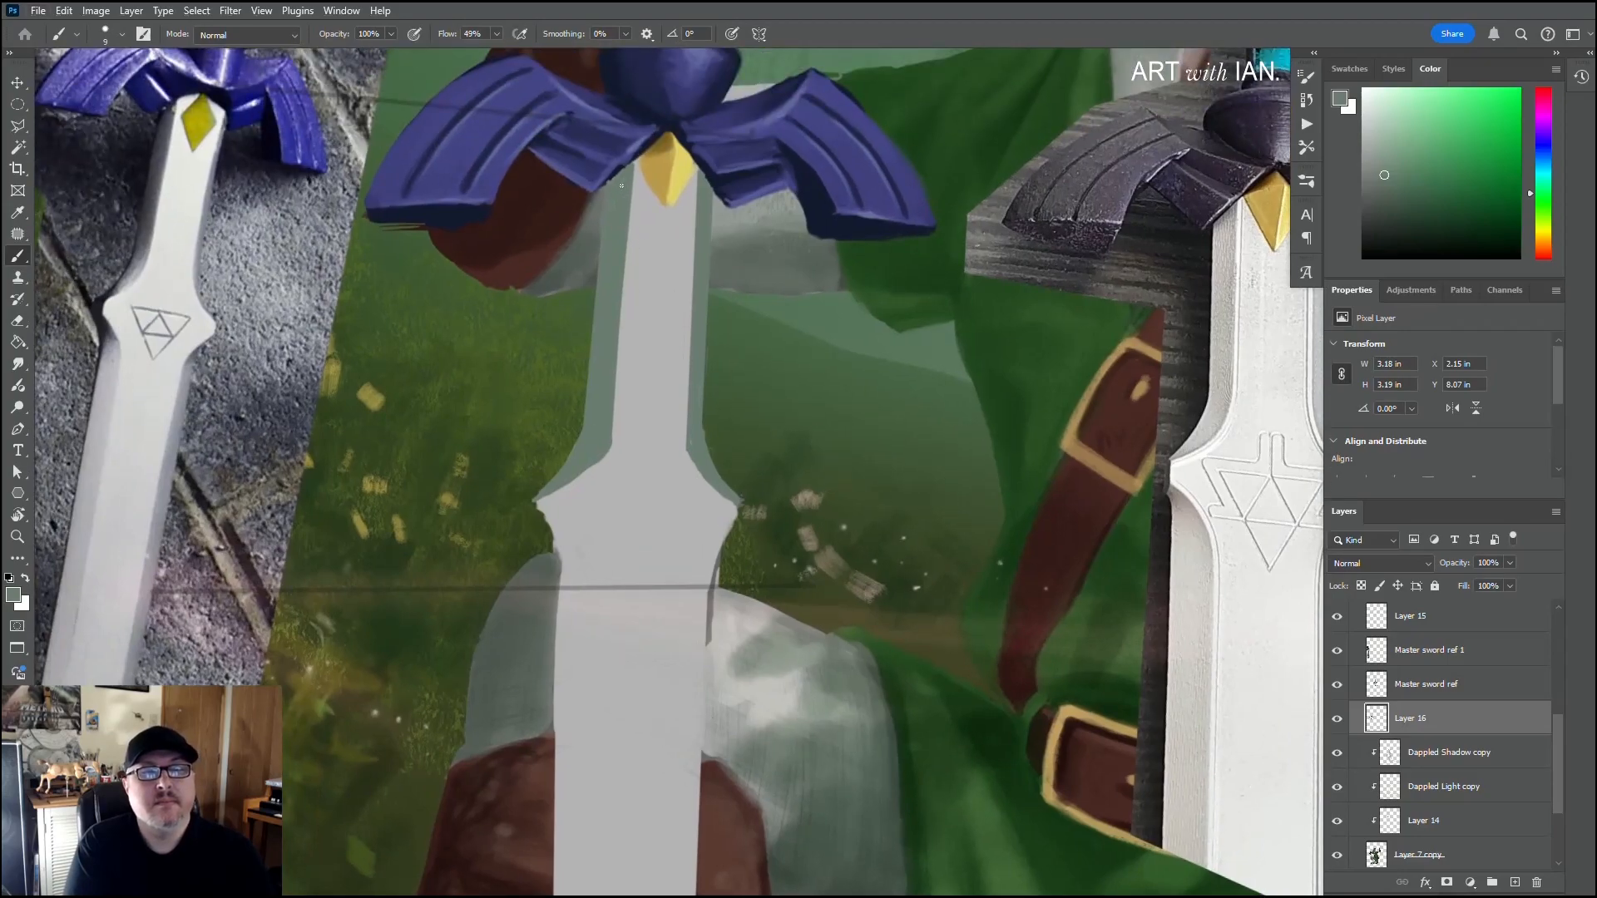
mouse_move(632, 432)
mouse_down()
mouse_move(641, 396)
mouse_move(602, 430)
mouse_up()
alt+click(639, 391)
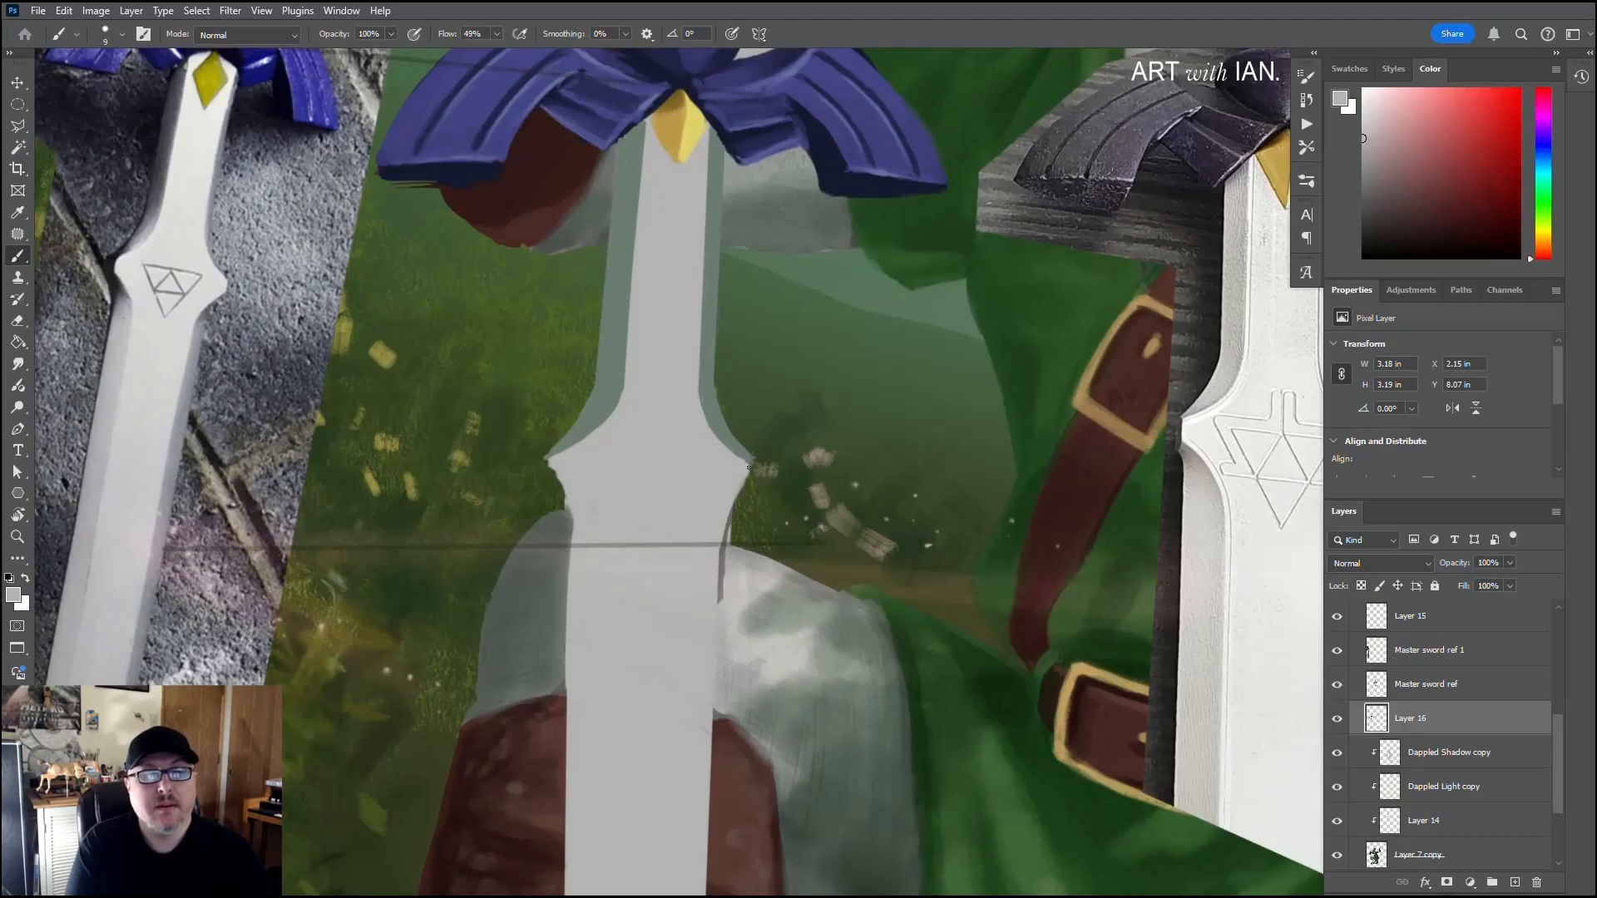
Step: Straighten the left bevel's inner edge on the upper blade with the sampled light grey and resample the bevel green
drag(674, 474, 557, 395)
key(alt)
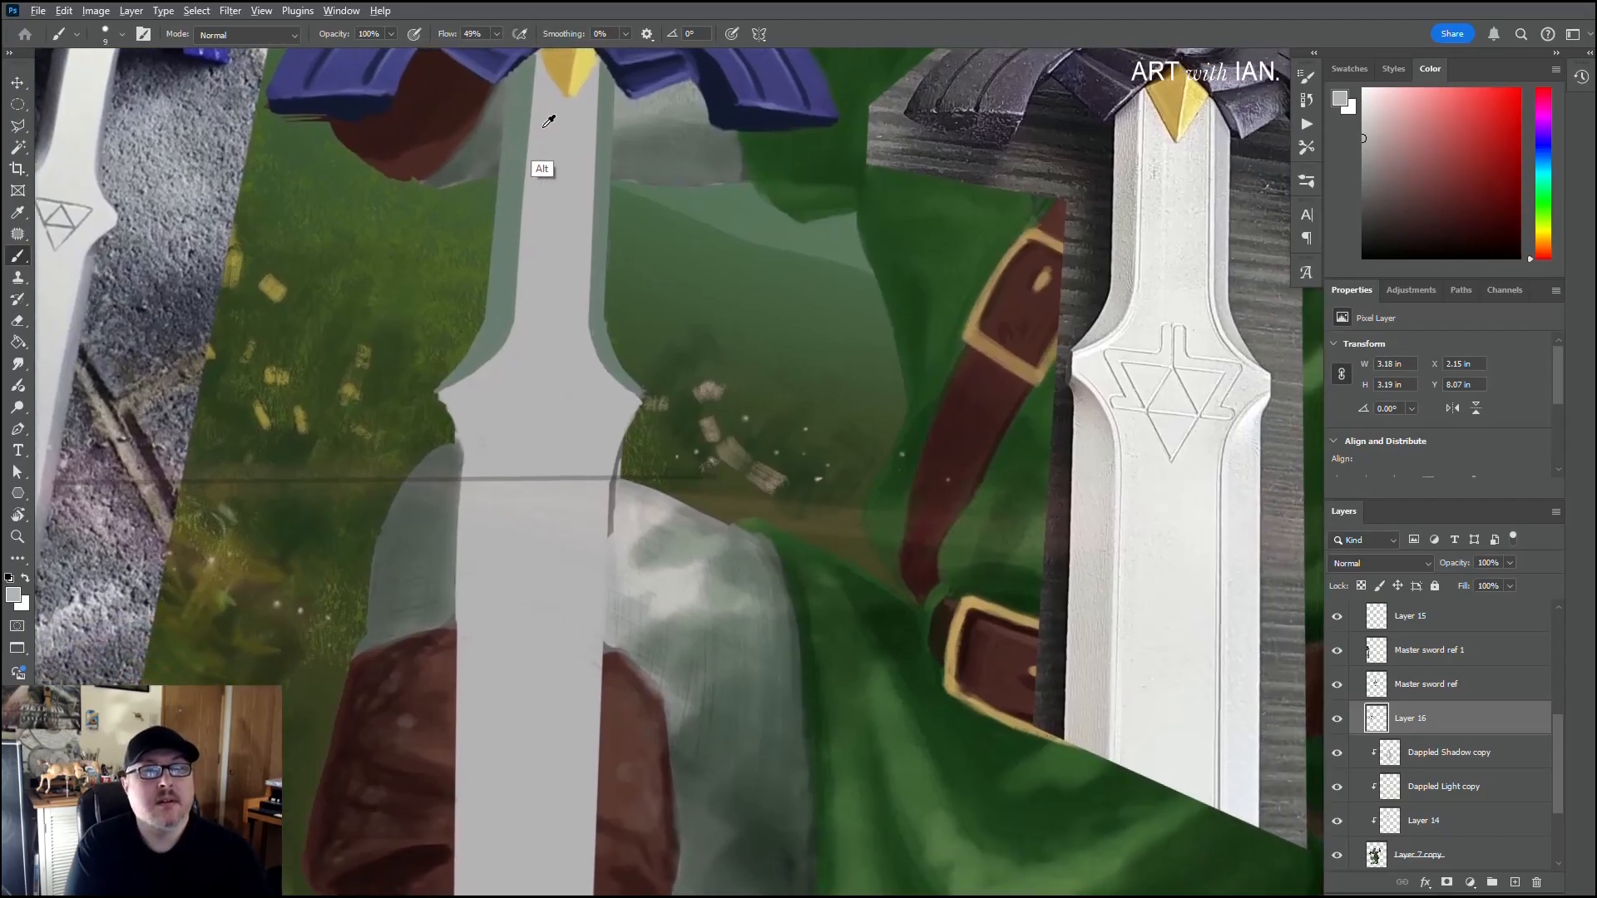
click(536, 55)
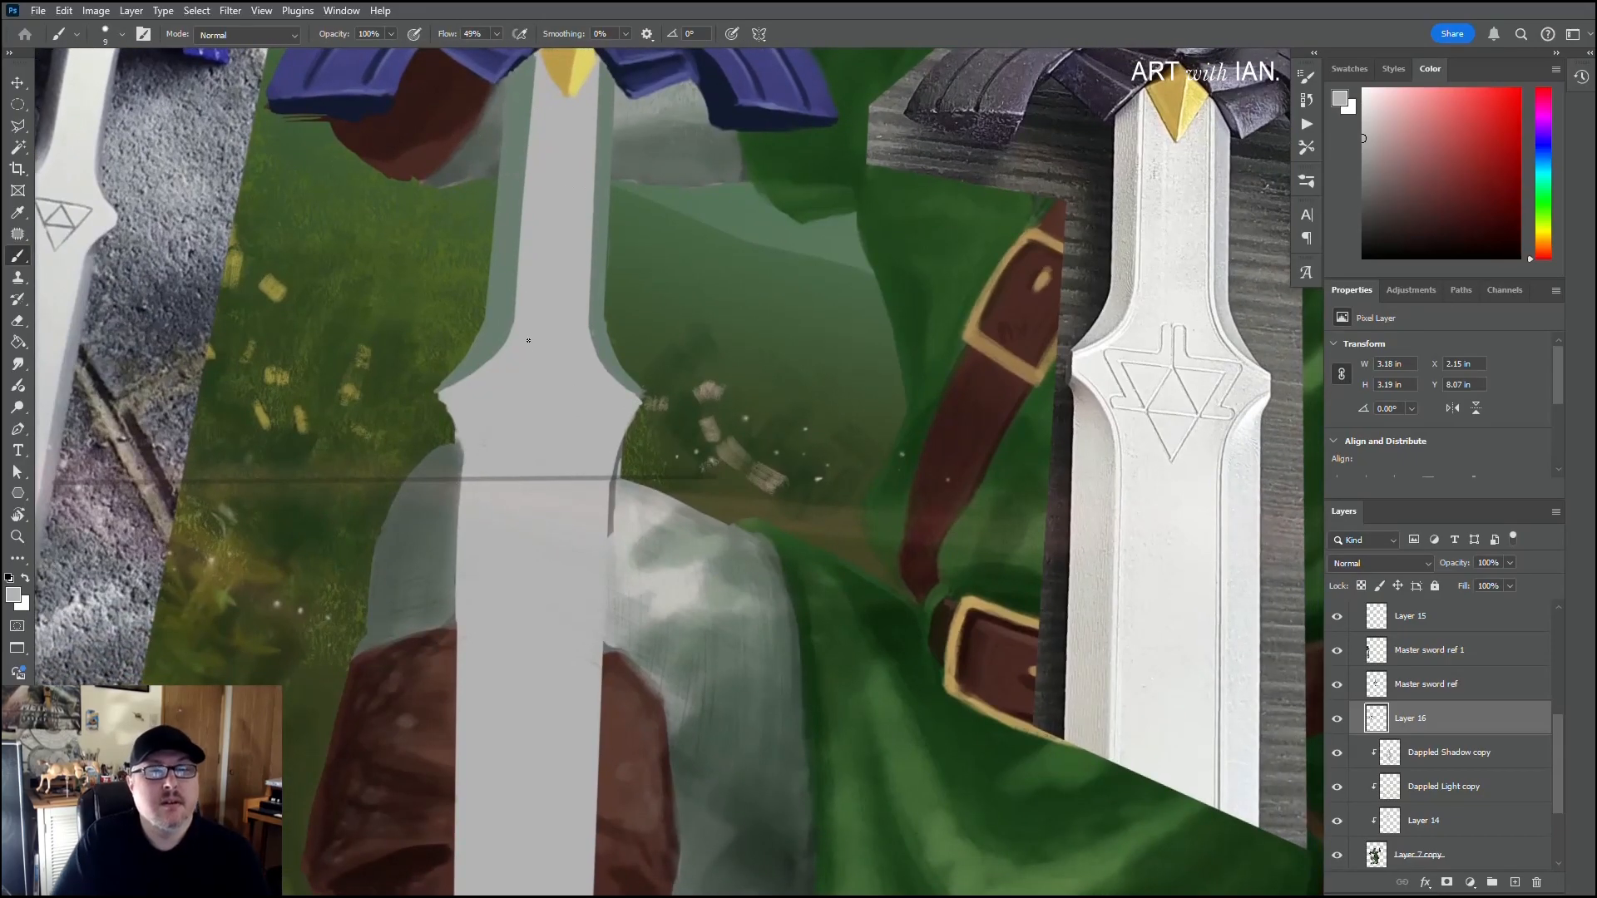
shift+click(519, 325)
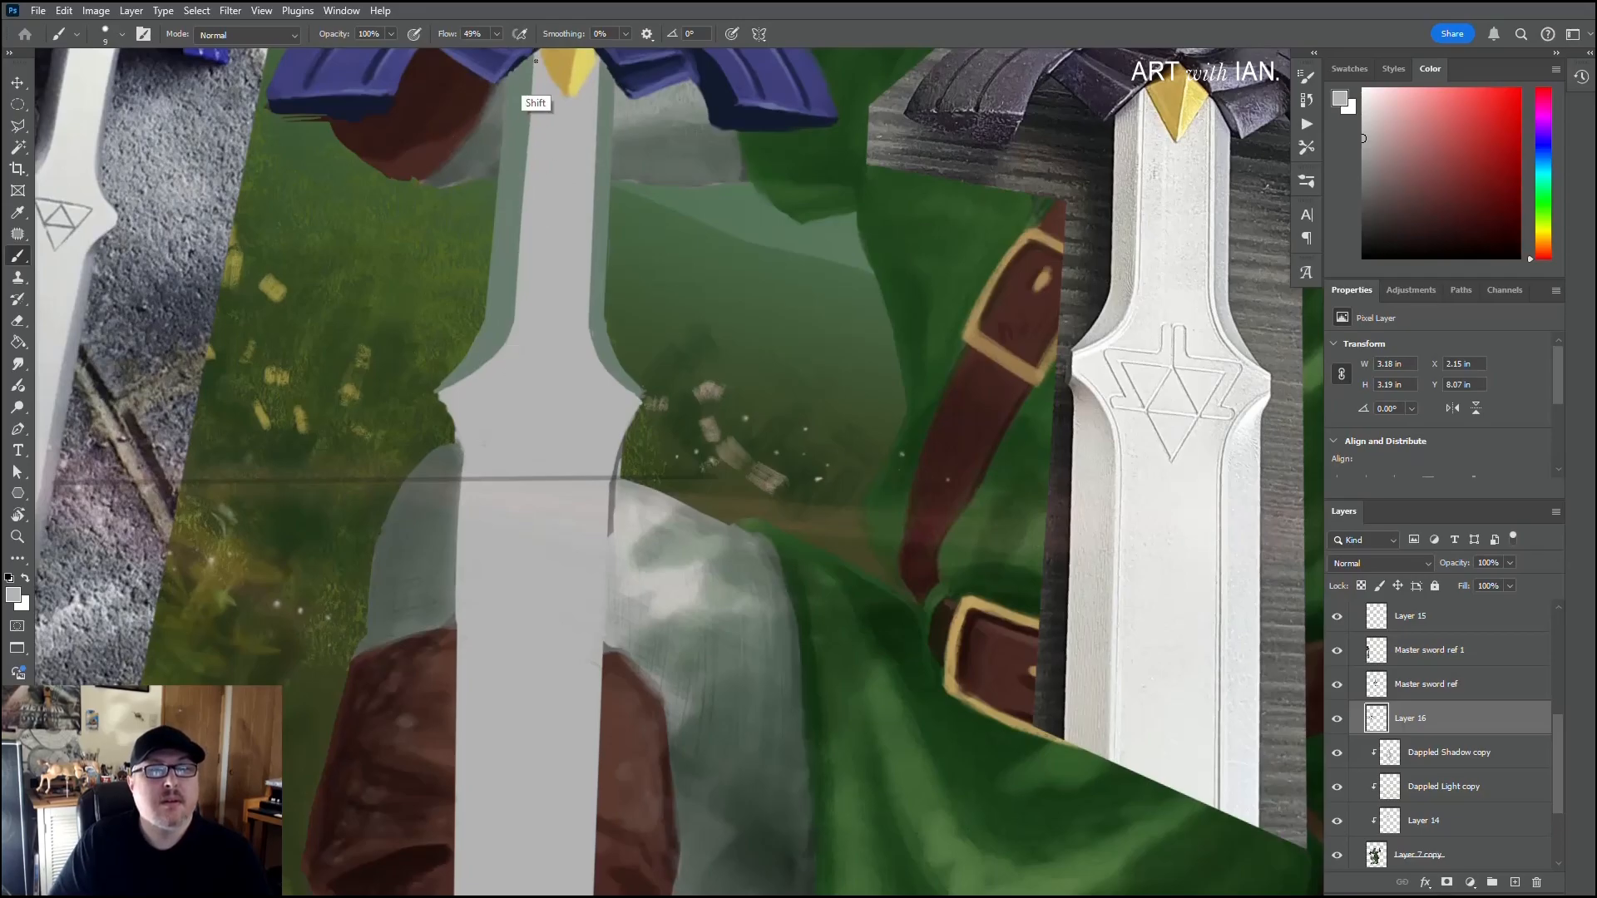
alt+click(503, 200)
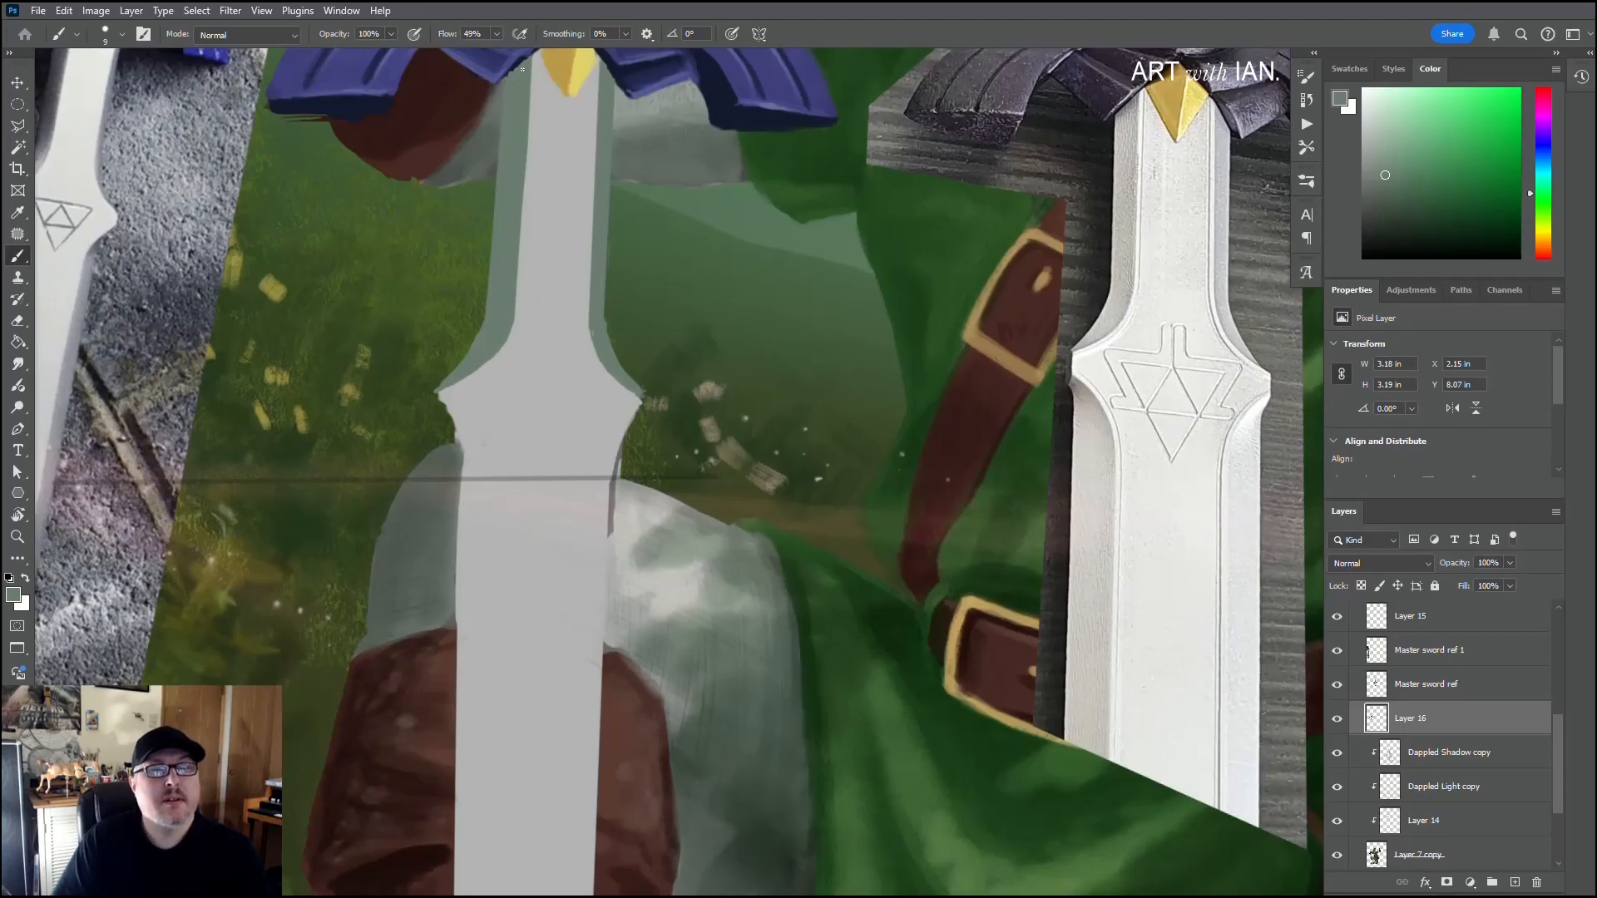
Step: Sample the guard's dark blue and paint dark accents where the guard meets the upper edges of the yellow gem
scroll(511, 133, up, 3)
alt+click(539, 254)
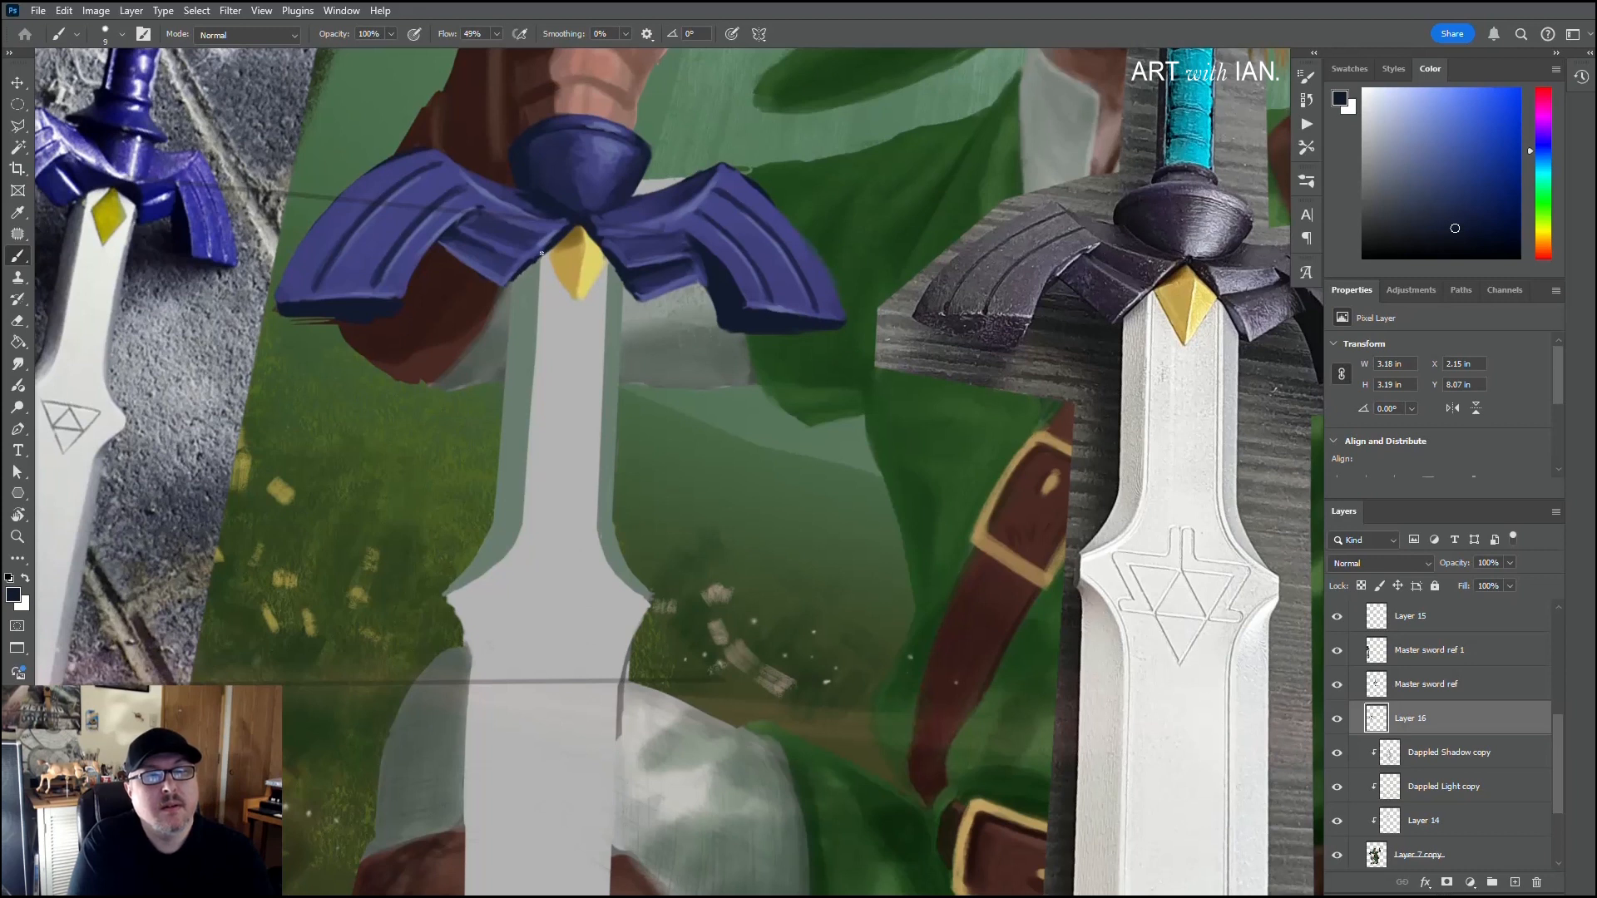
alt+click(526, 323)
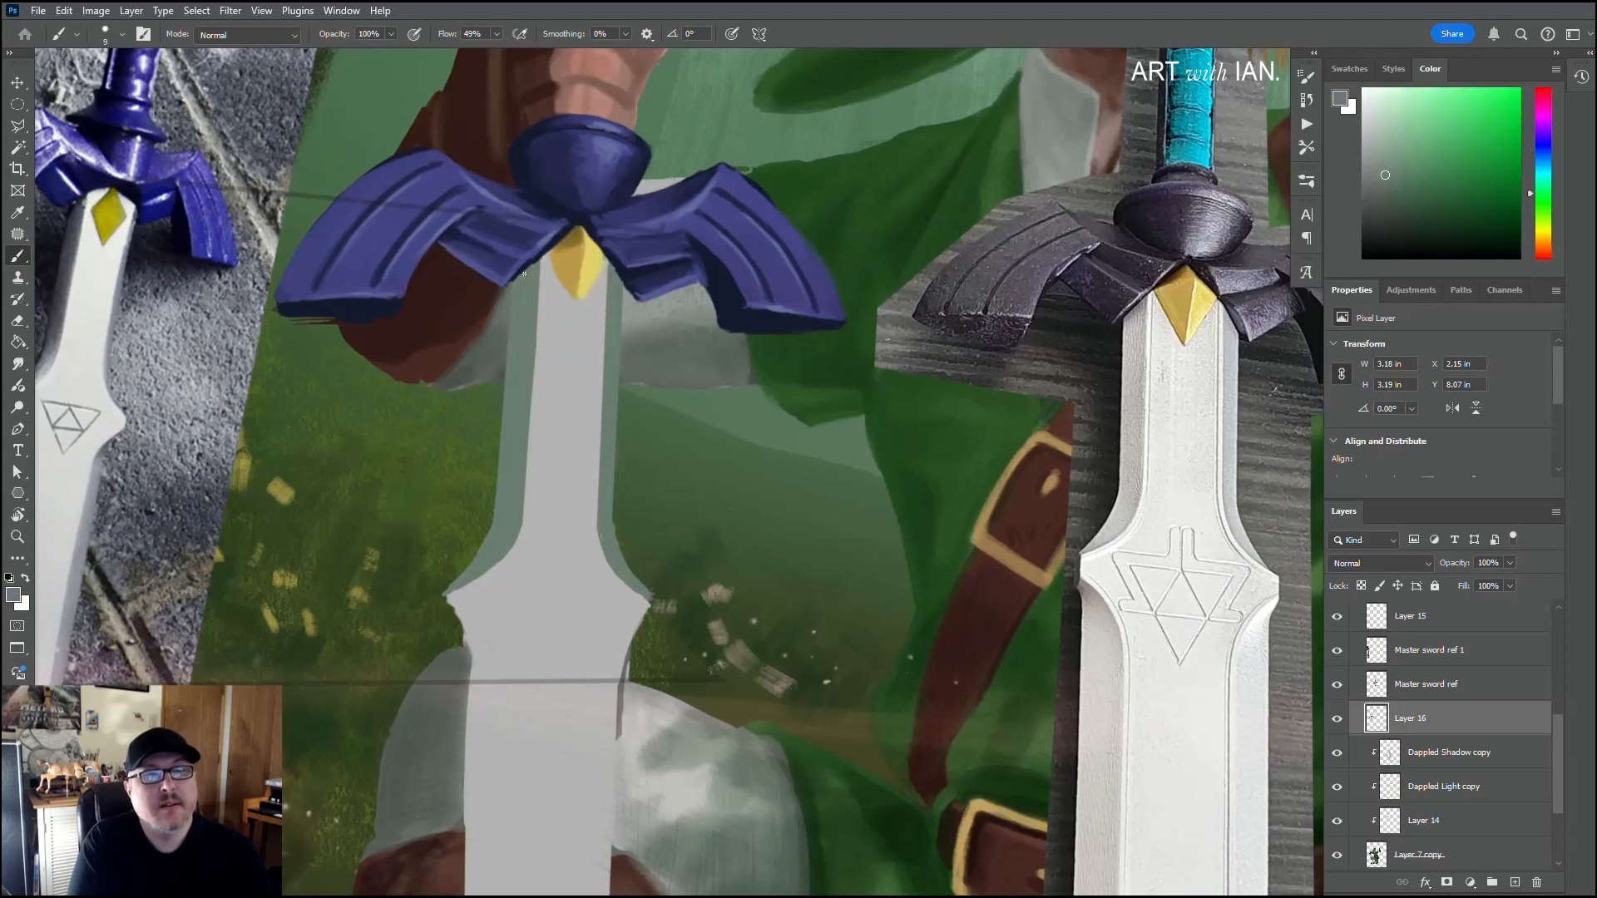
alt+click(583, 230)
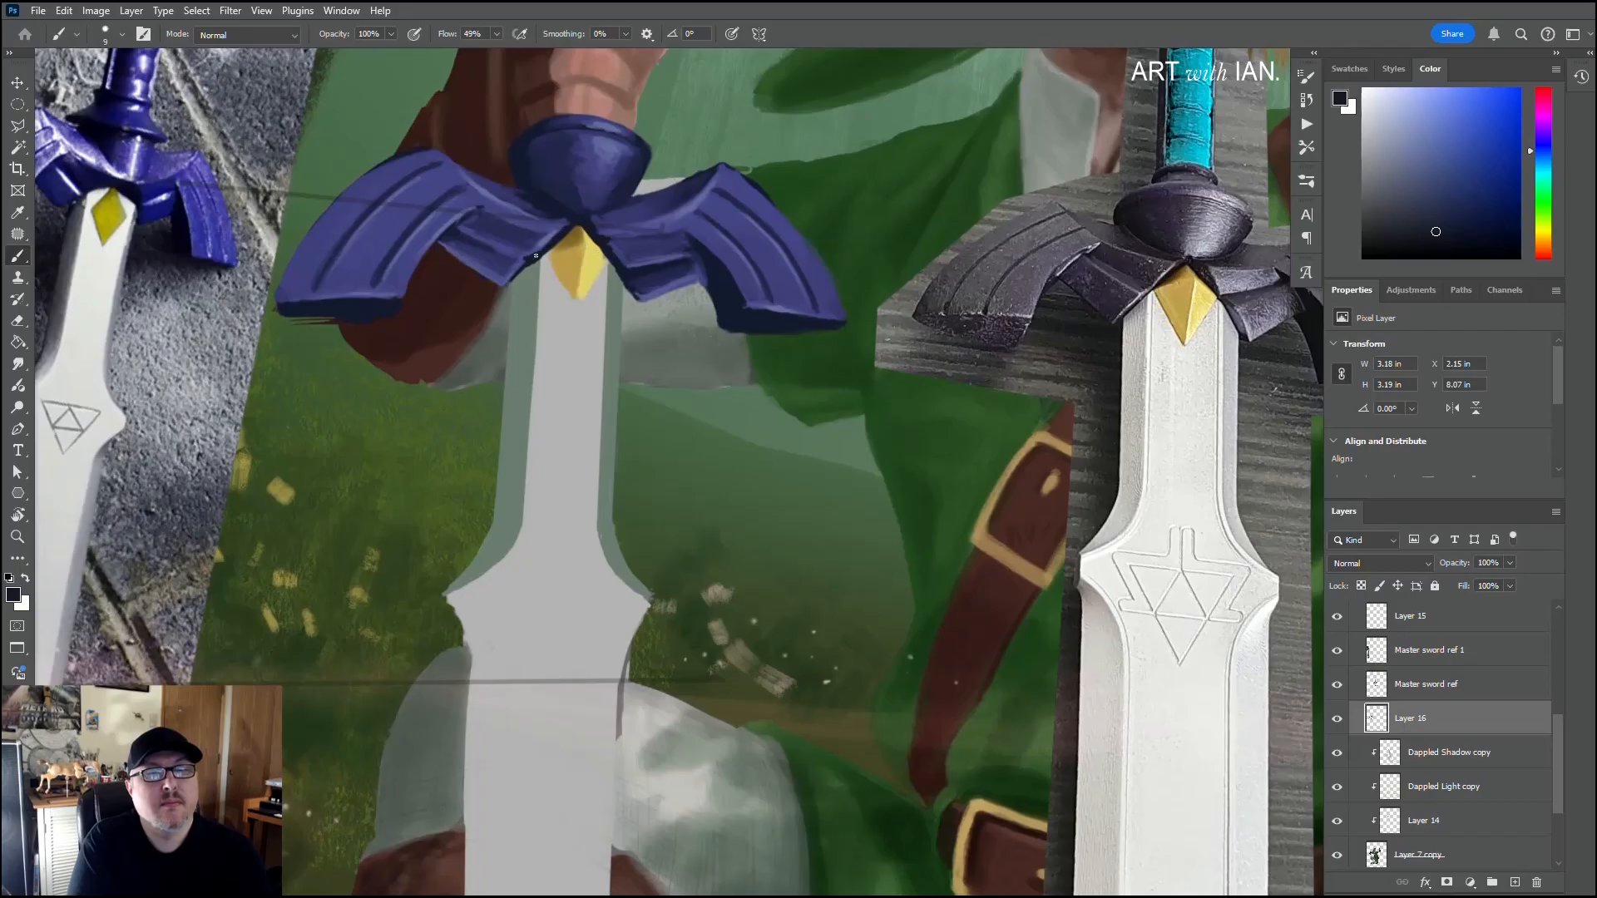
drag(558, 234, 571, 221)
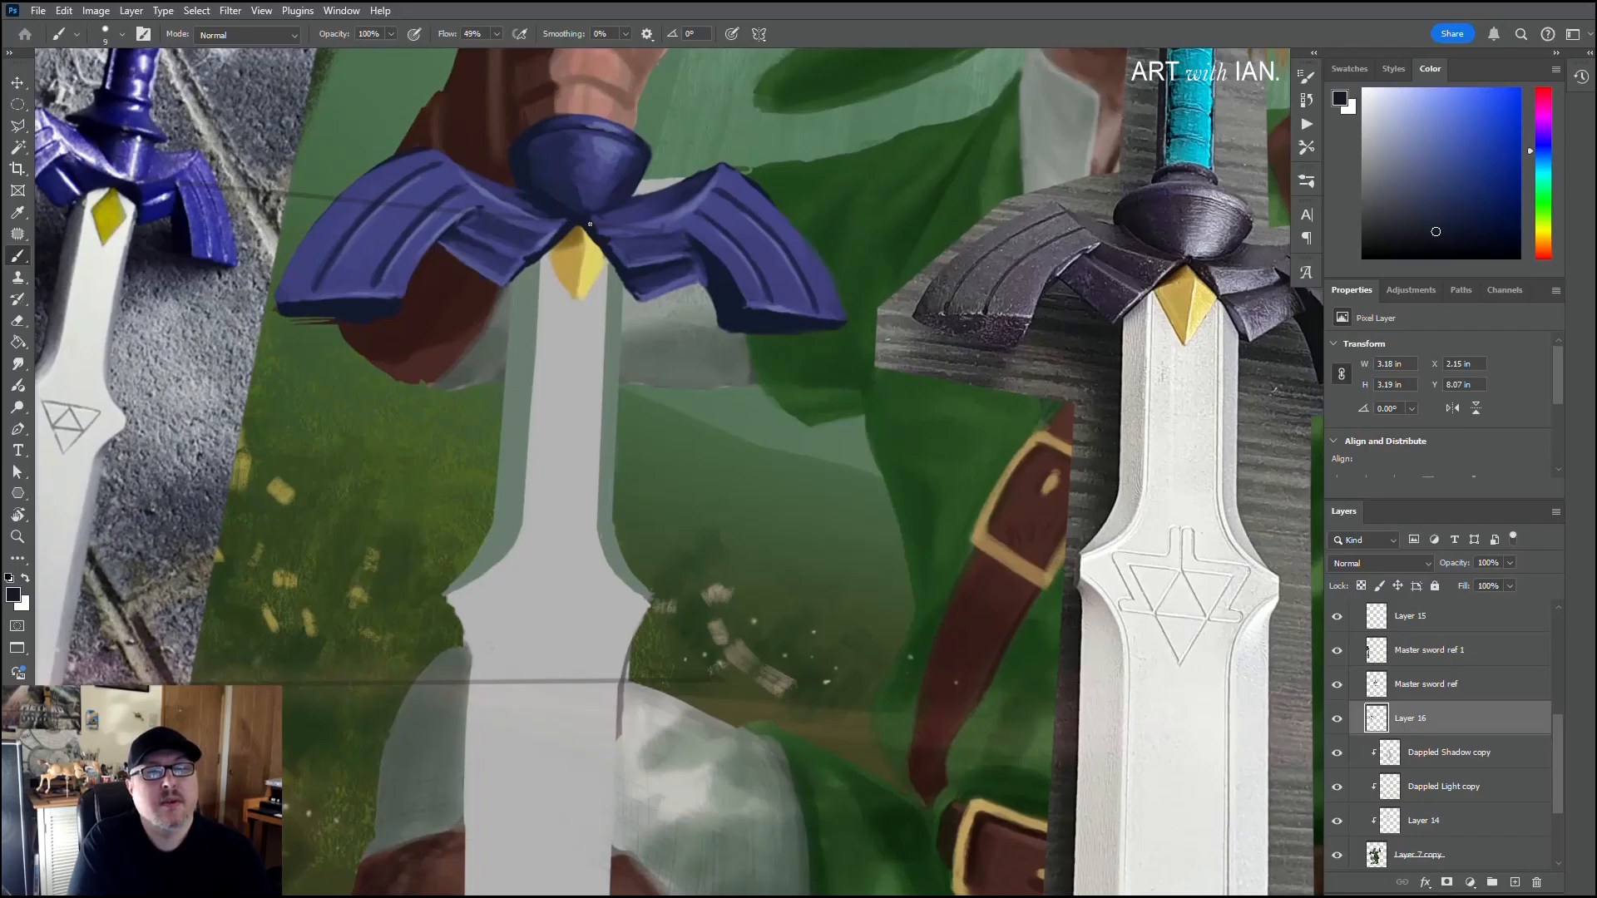
Step: Sample the bevel green and paint curved inner bevel lines below the pointed shoulders on both sides of the blade
scroll(516, 314, down, 3)
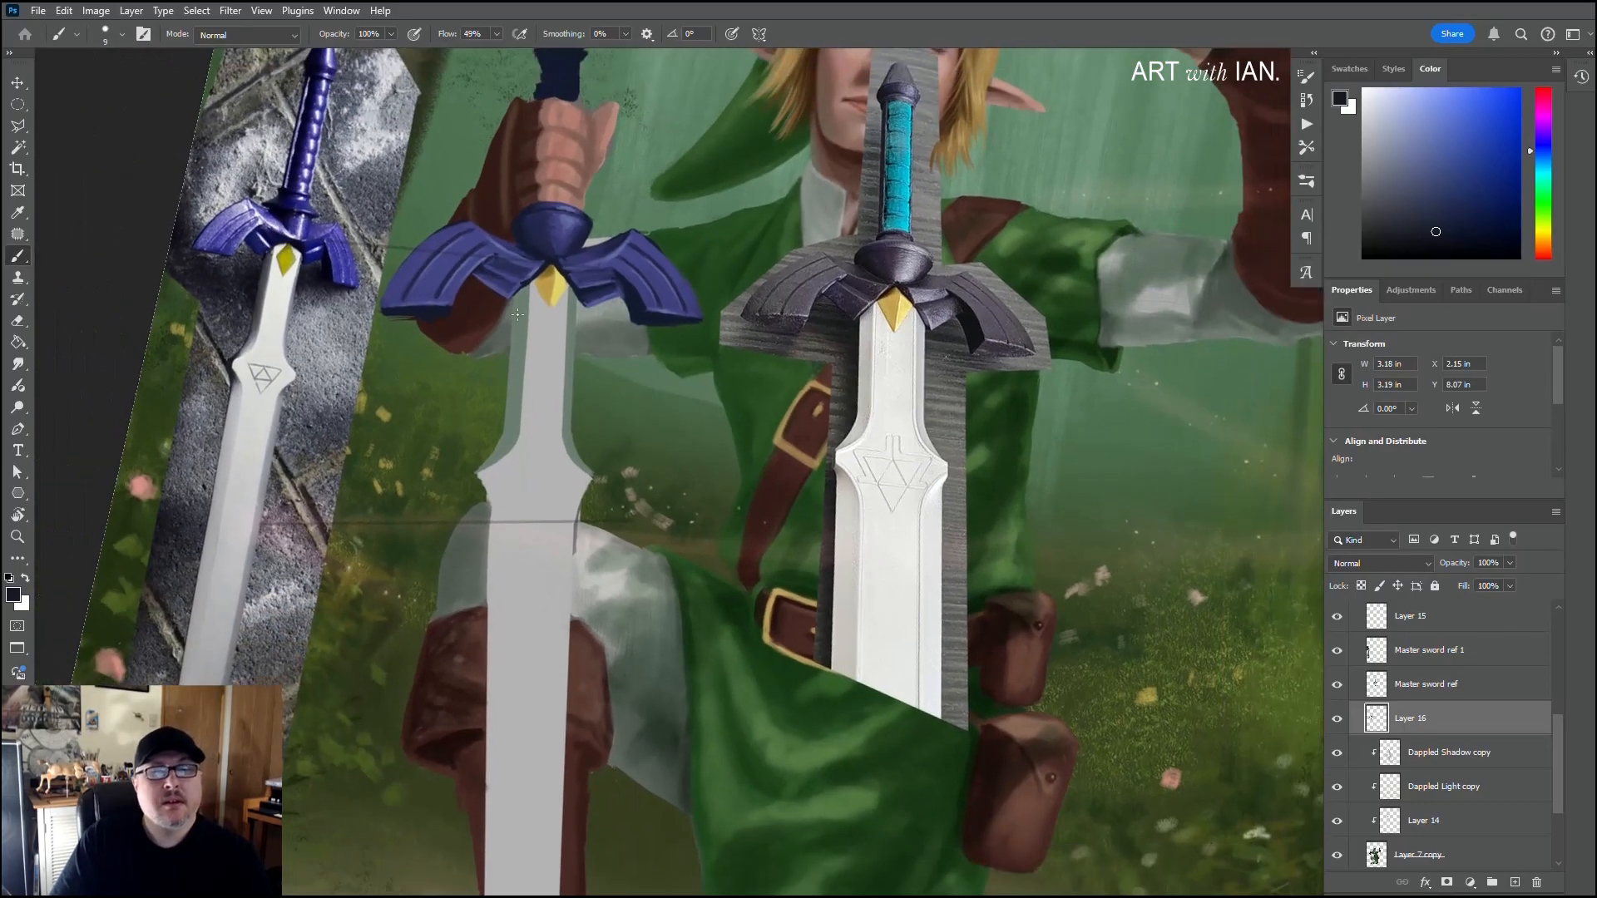
scroll(516, 315, down, 2)
key(alt)
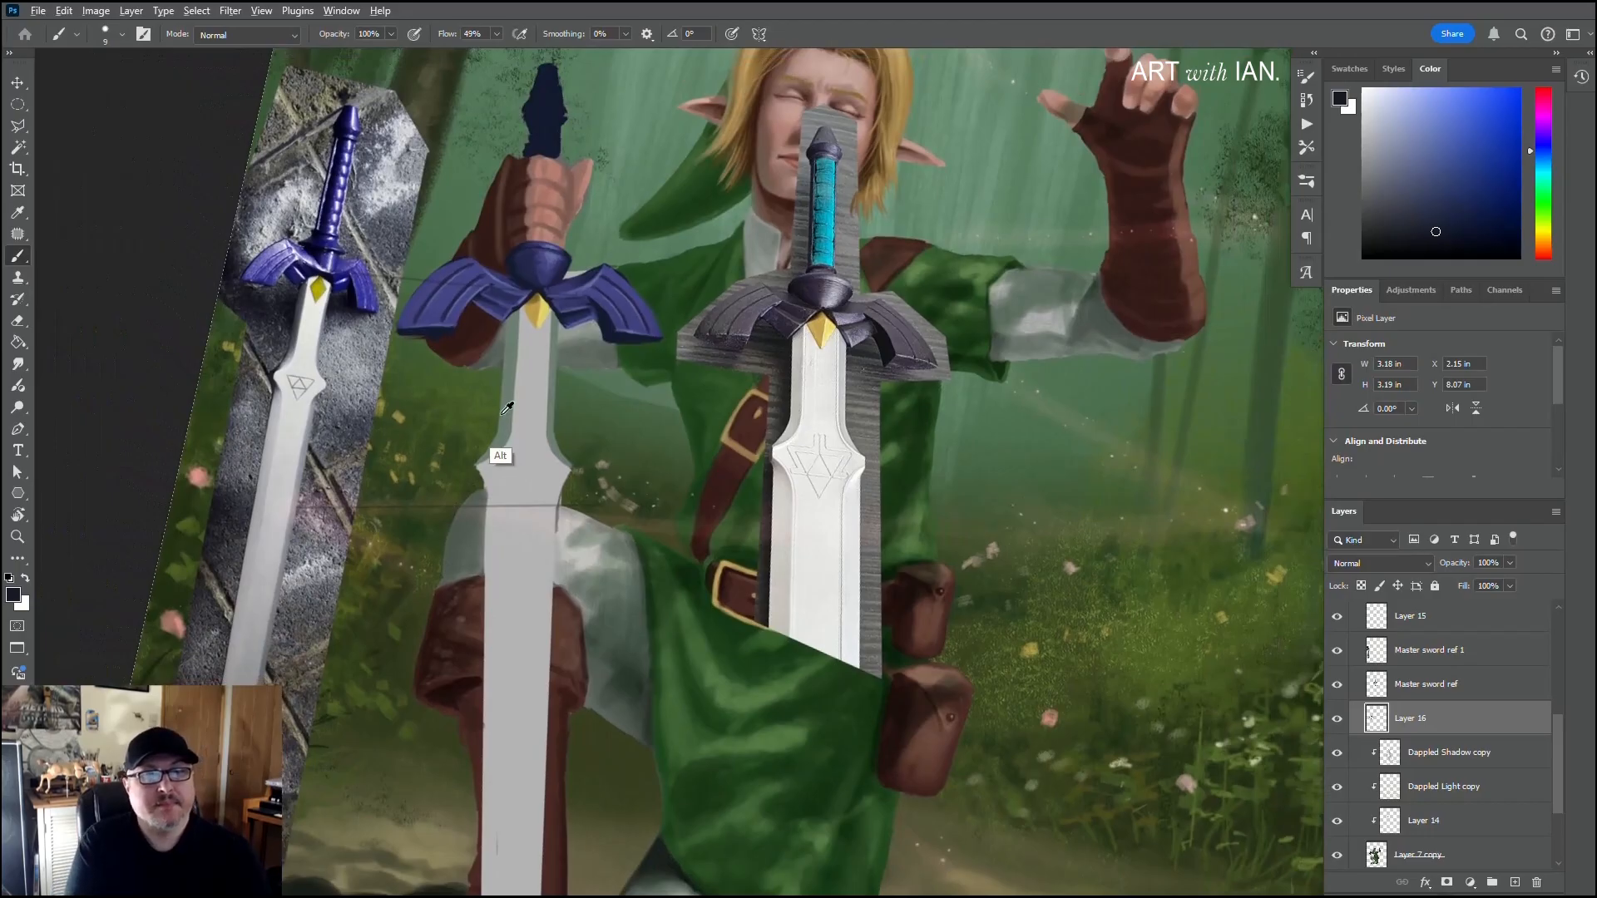
alt+click(504, 407)
drag(496, 475, 516, 297)
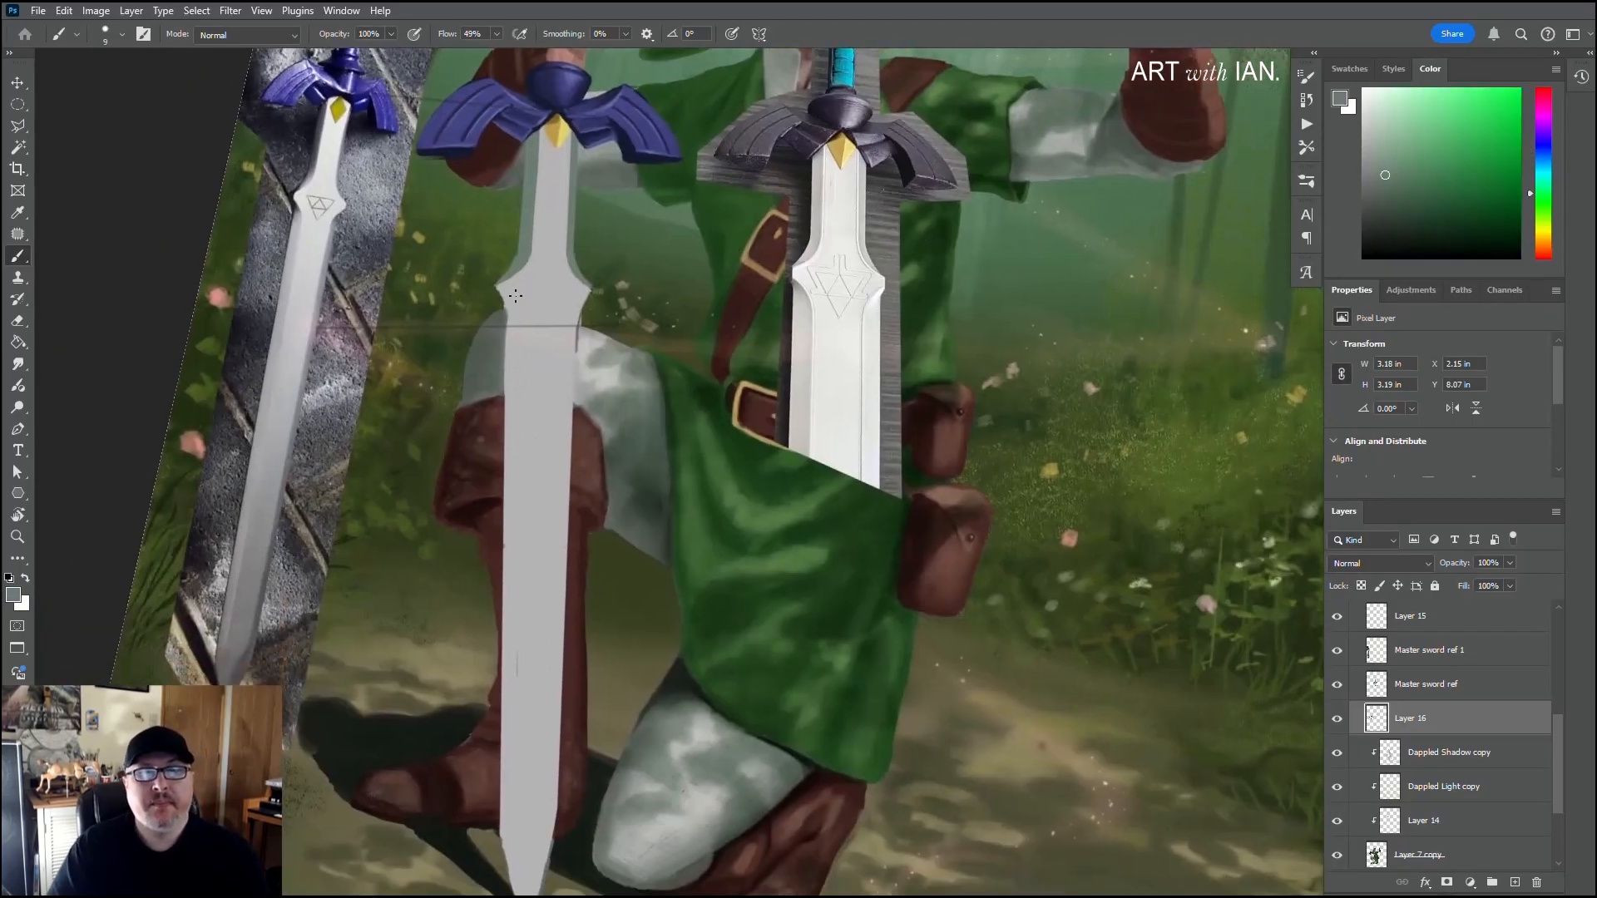
scroll(515, 296, up, 3)
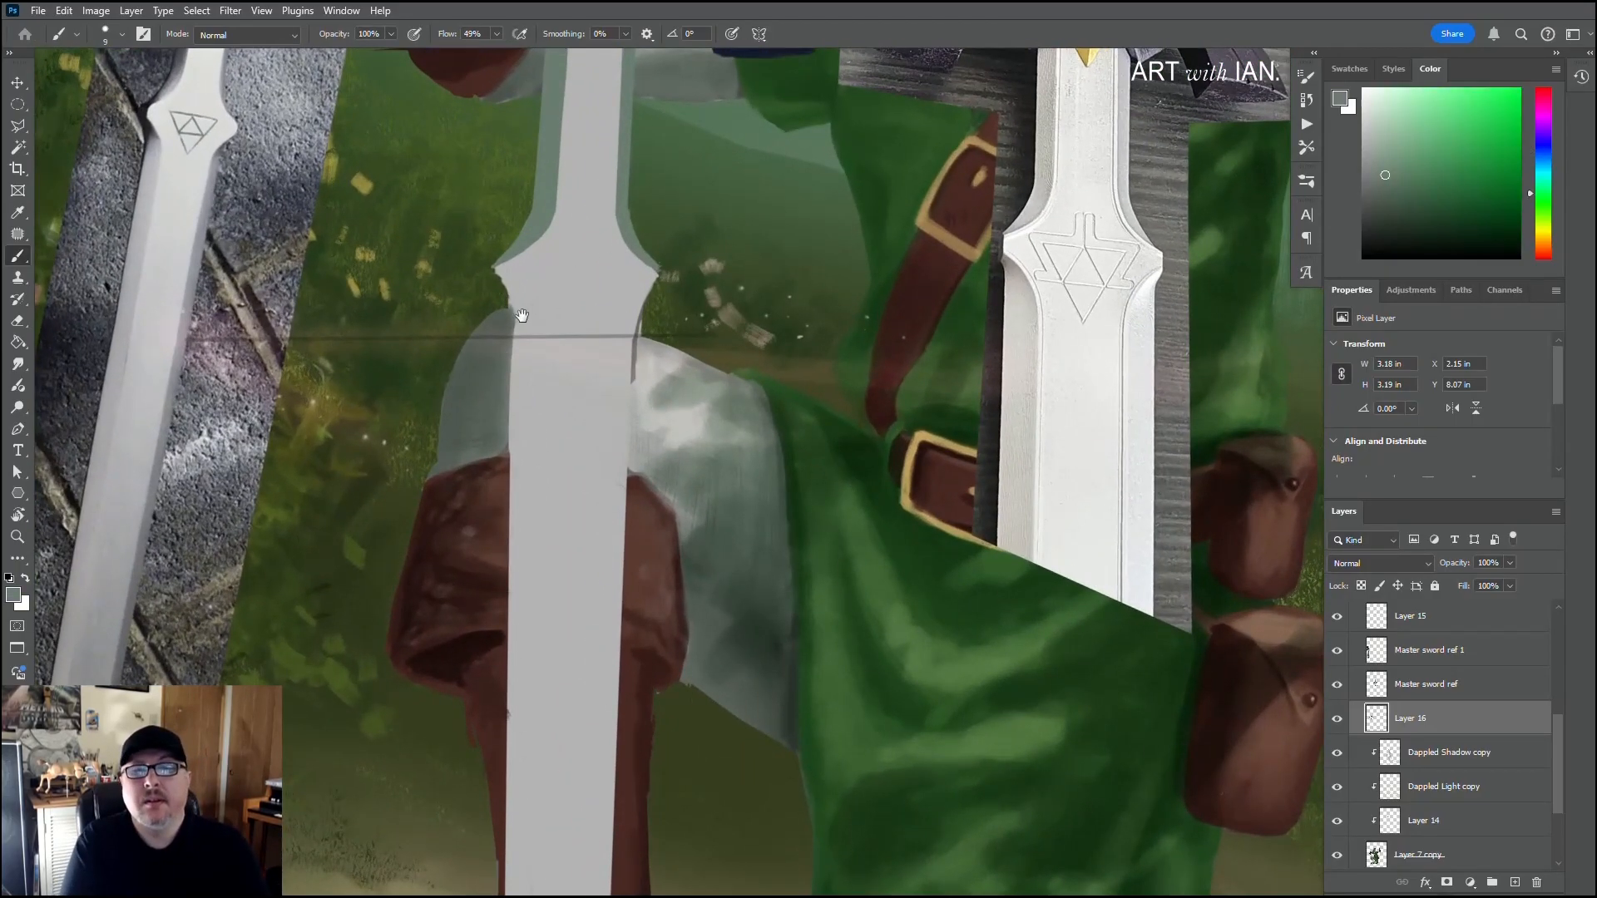
drag(523, 315, 495, 283)
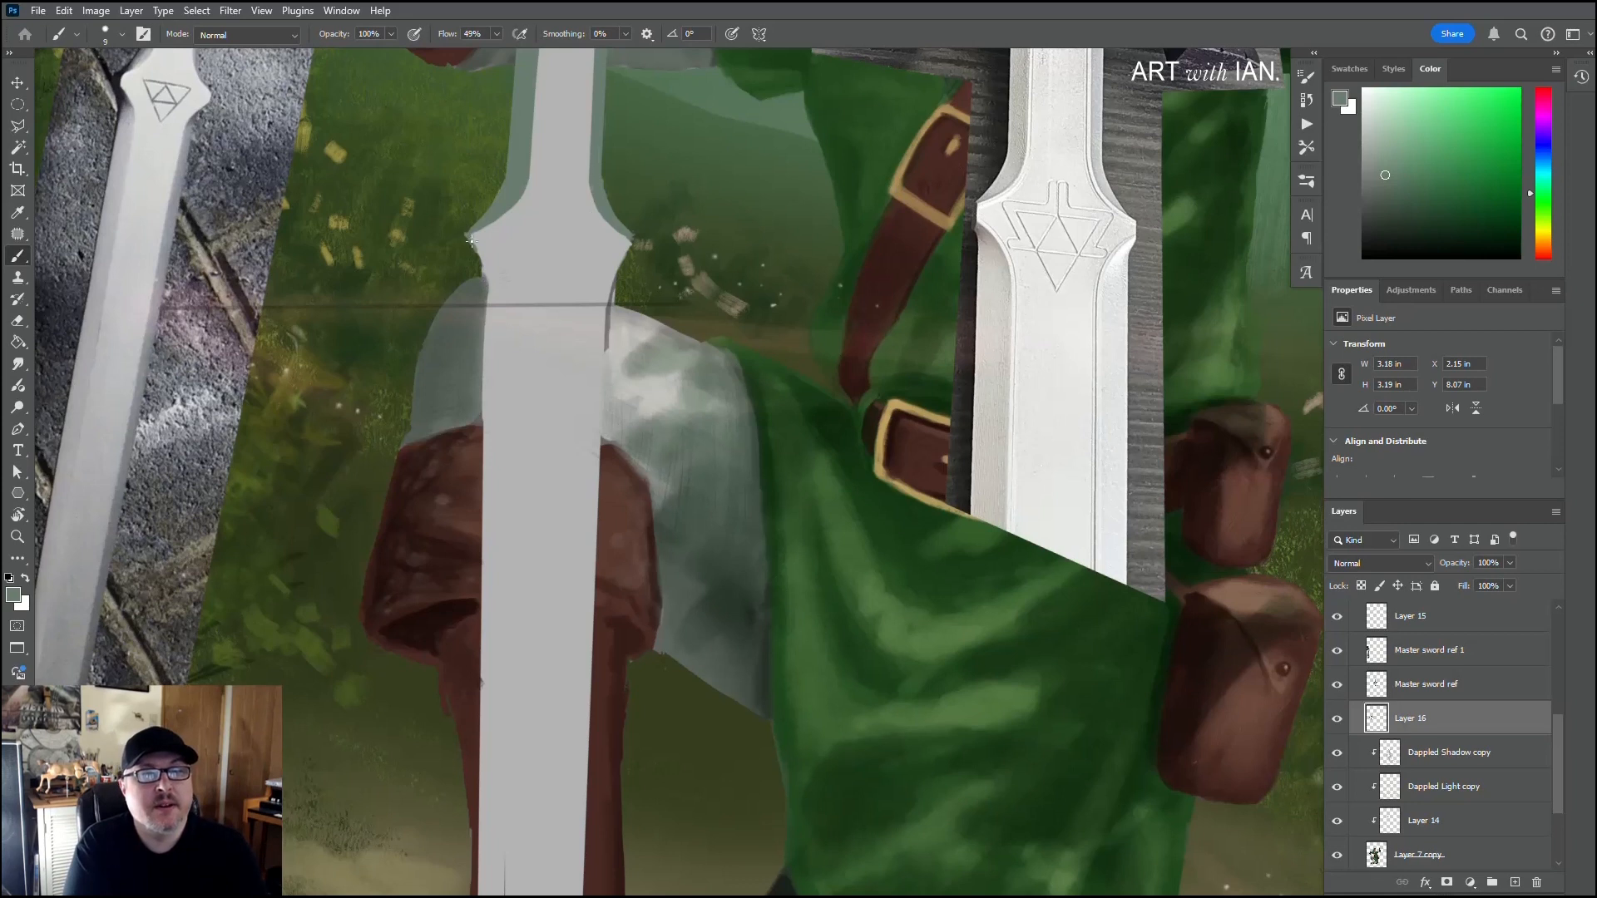
drag(472, 240, 494, 290)
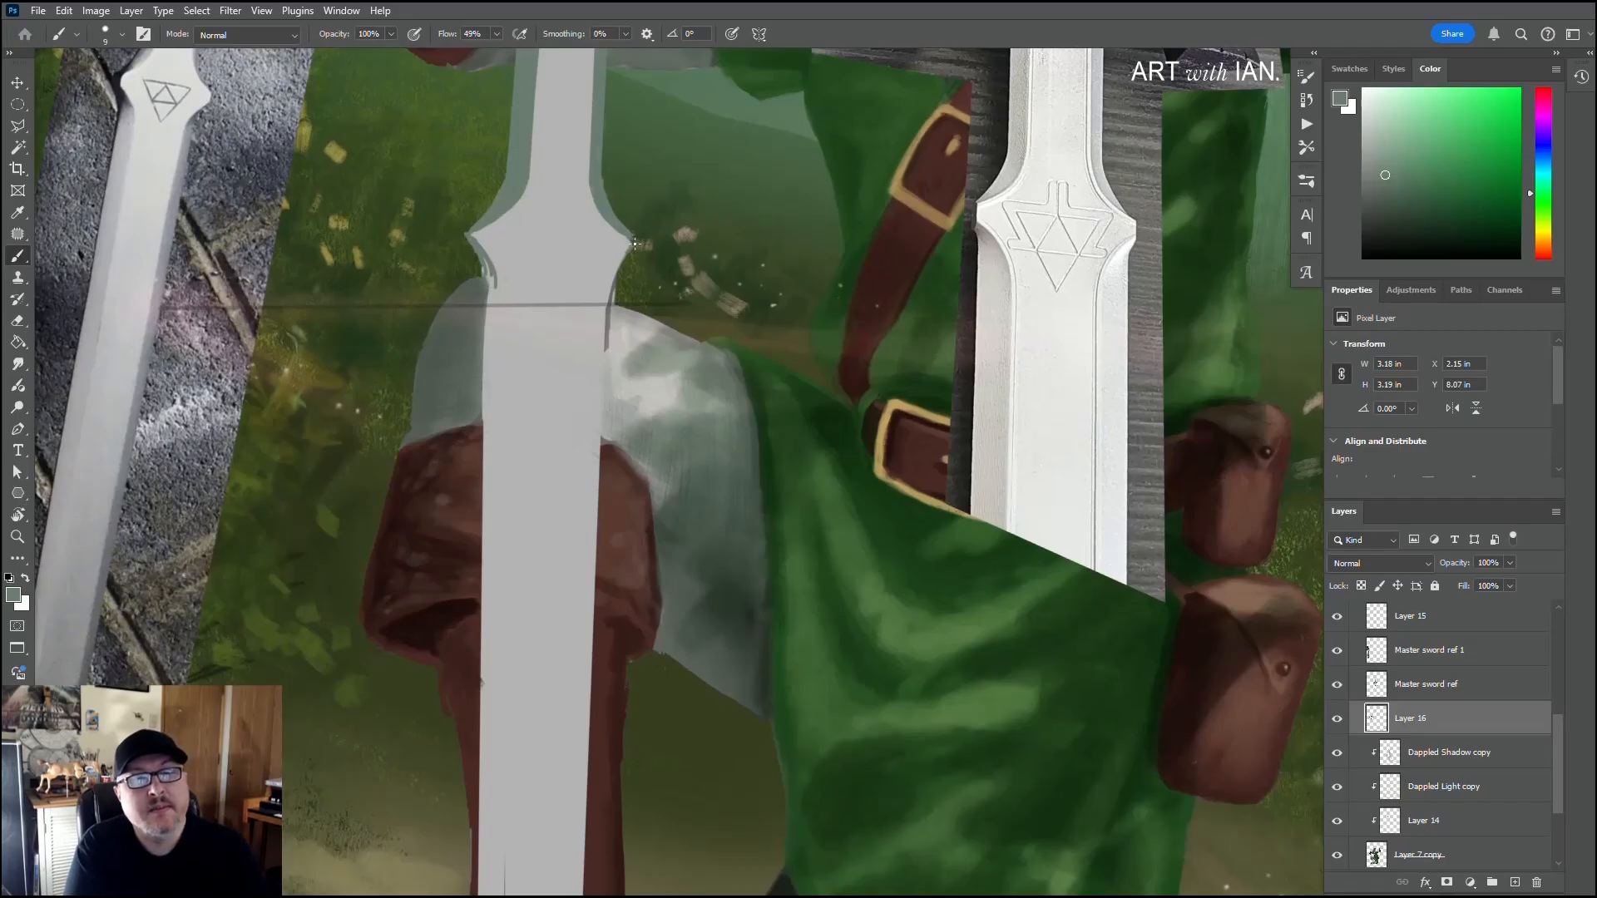
drag(635, 243, 608, 298)
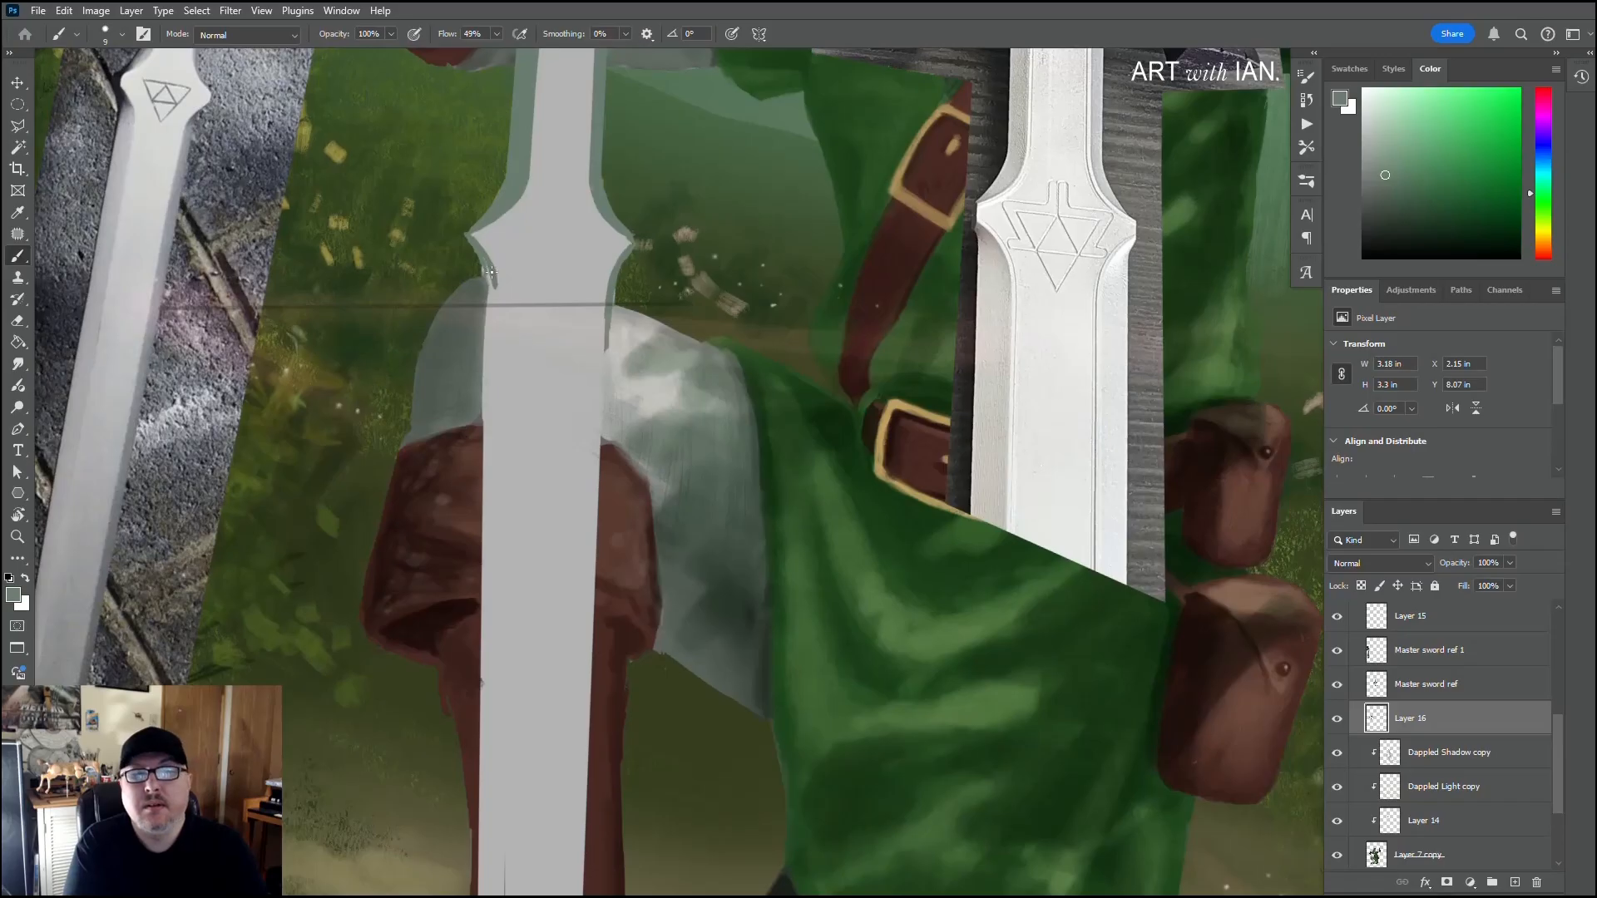
drag(496, 285, 491, 293)
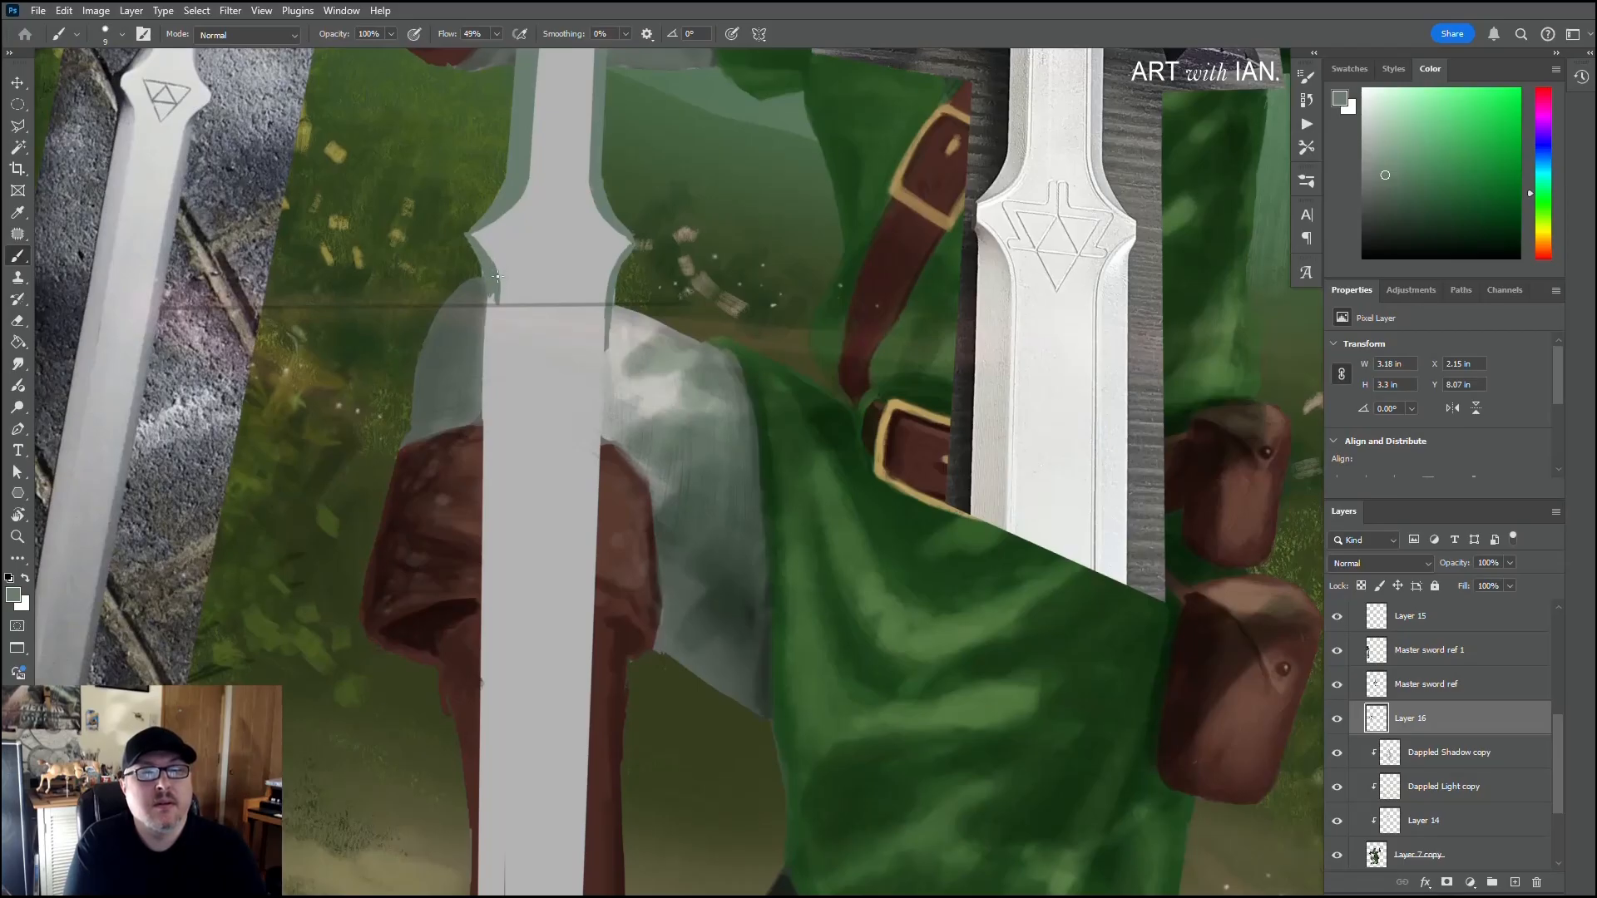
drag(499, 279, 501, 301)
Step: Extend the green left bevel line down to the tip and up its right side, and touch up the tip's right outer edge in light grey
scroll(490, 349, down, 10)
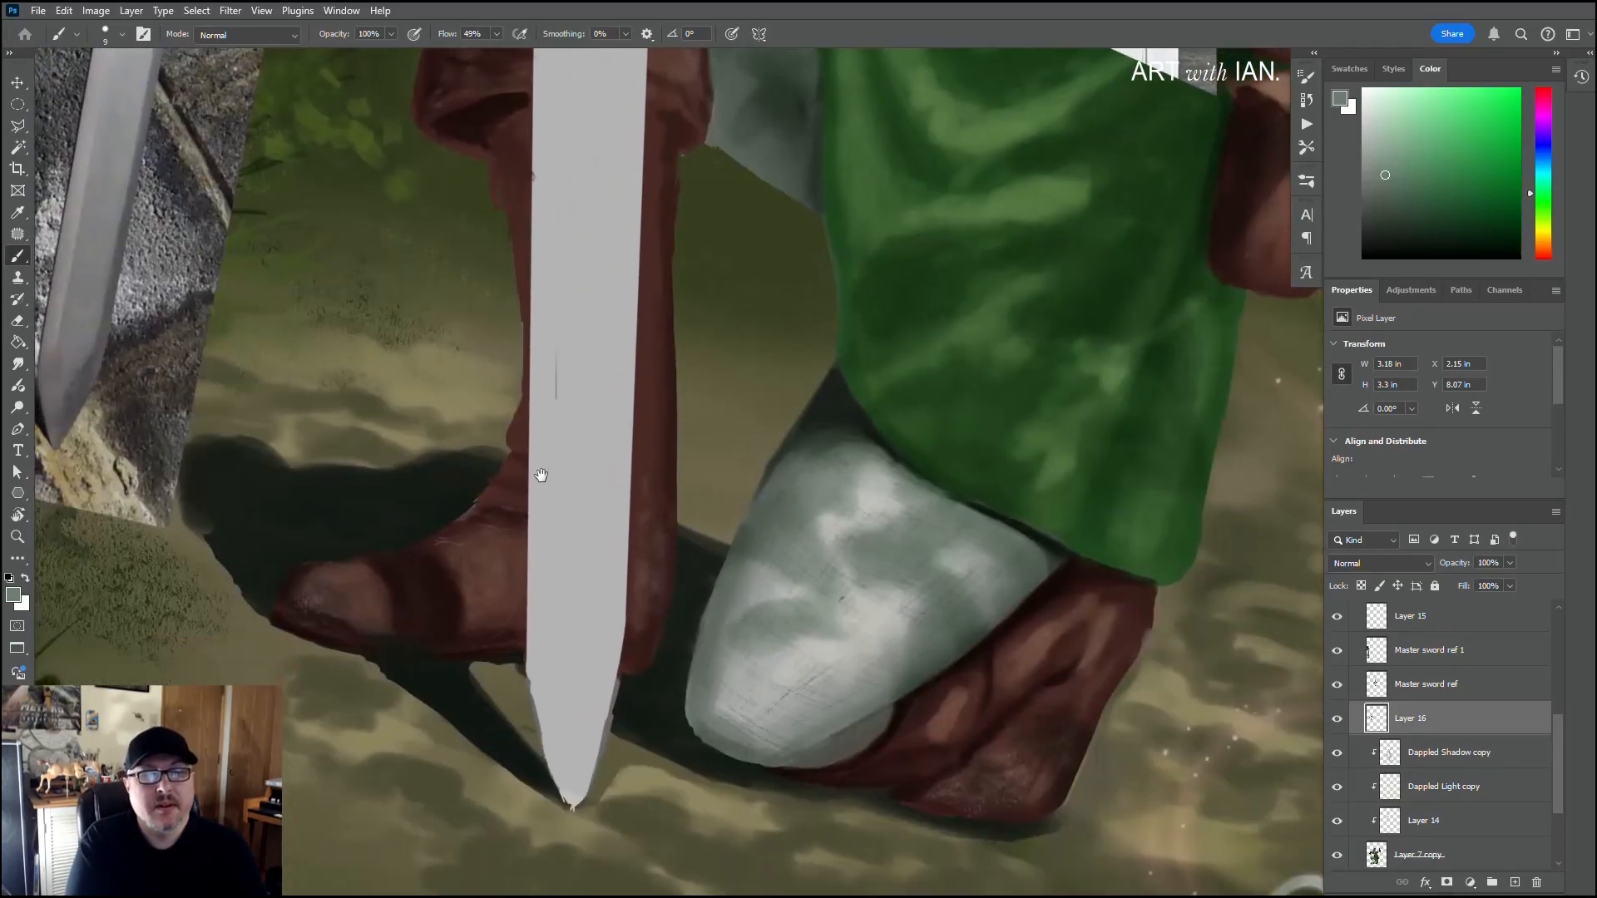
shift+click(549, 670)
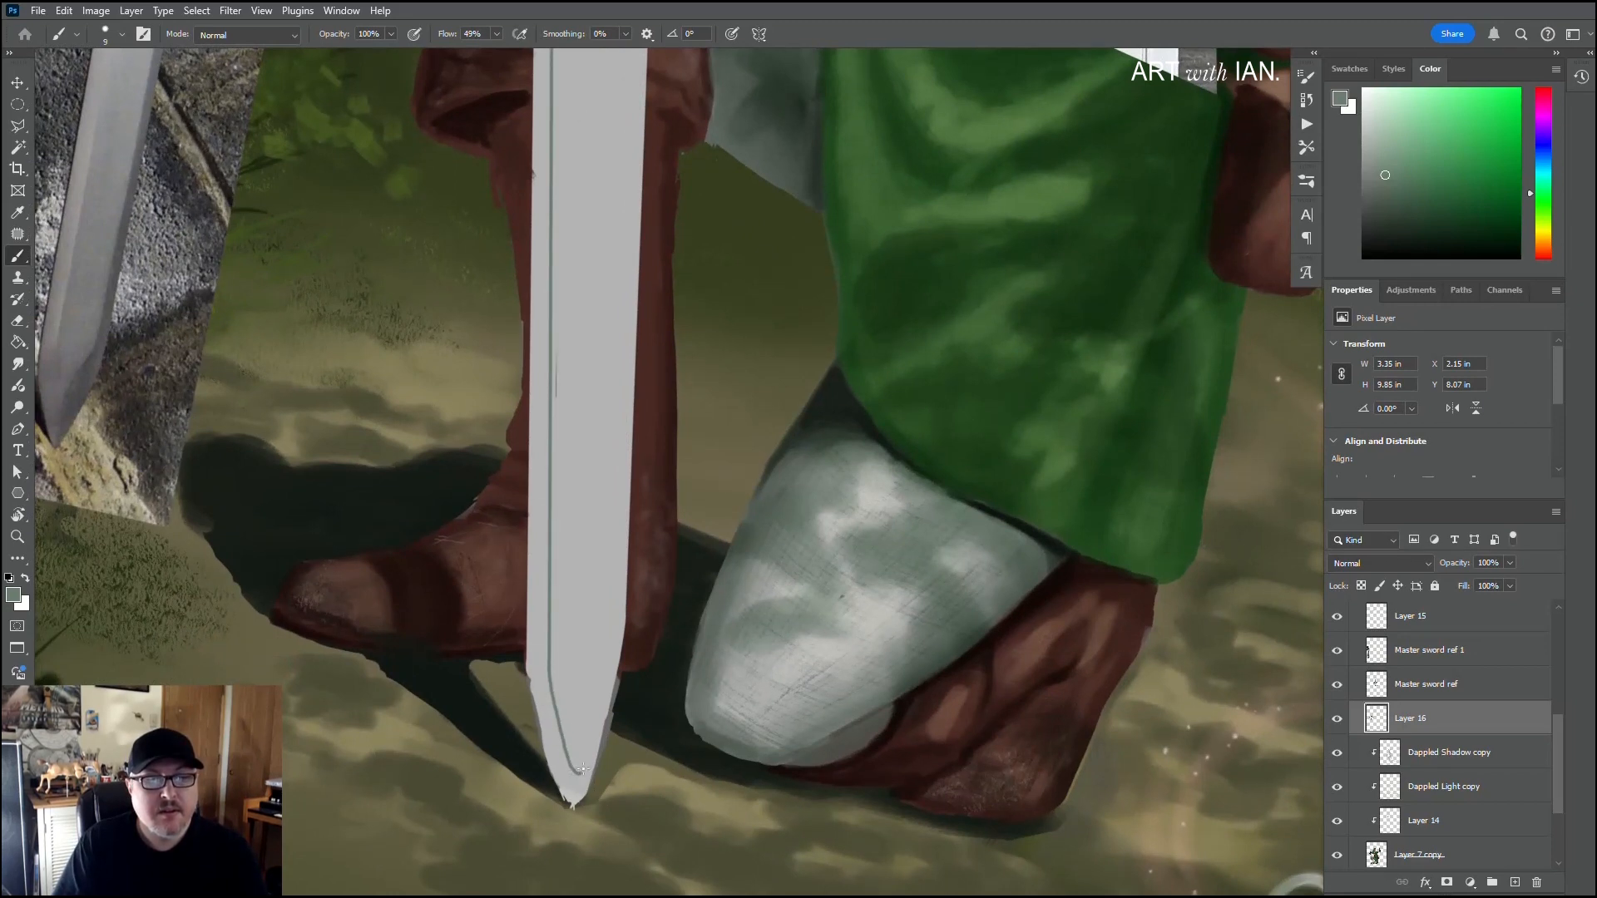
drag(573, 775, 602, 692)
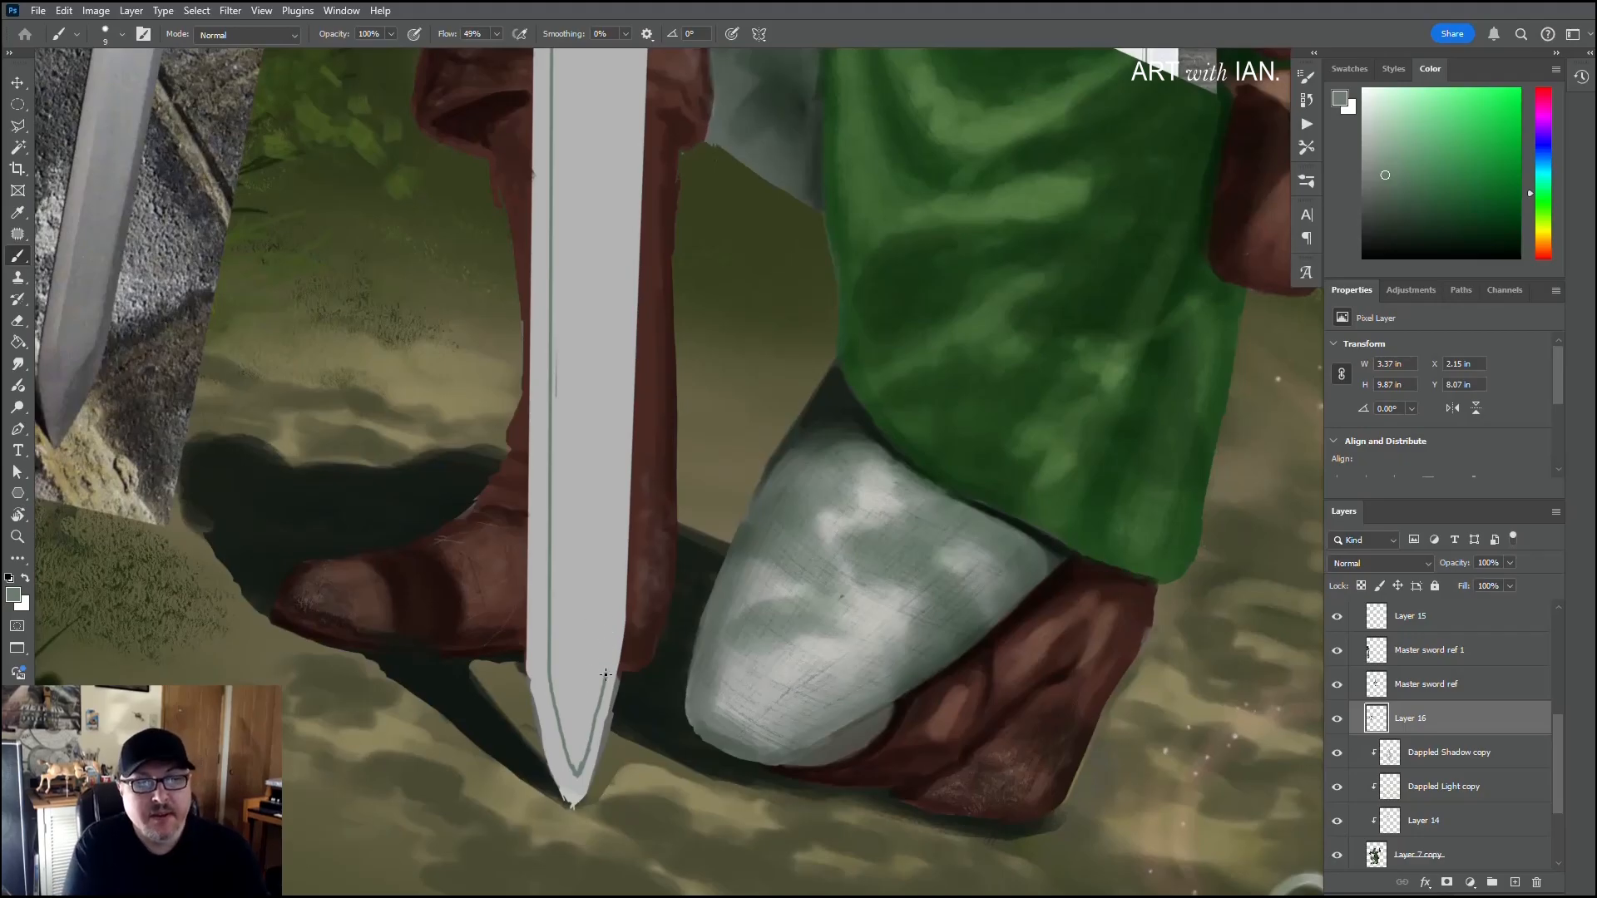
alt+click(618, 638)
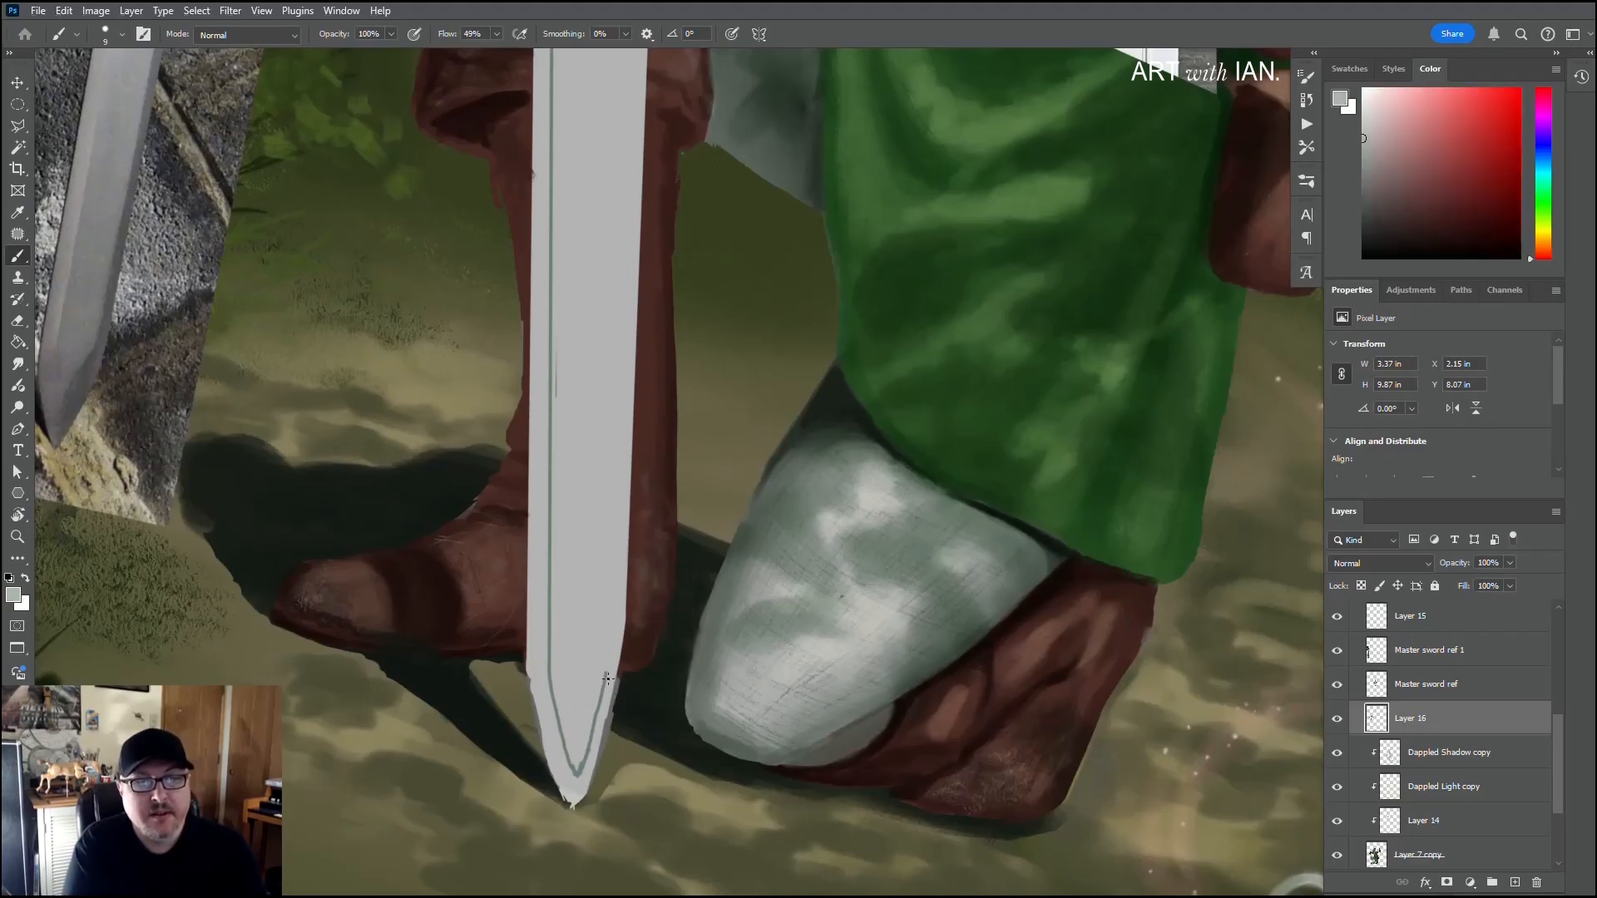
drag(620, 632, 583, 790)
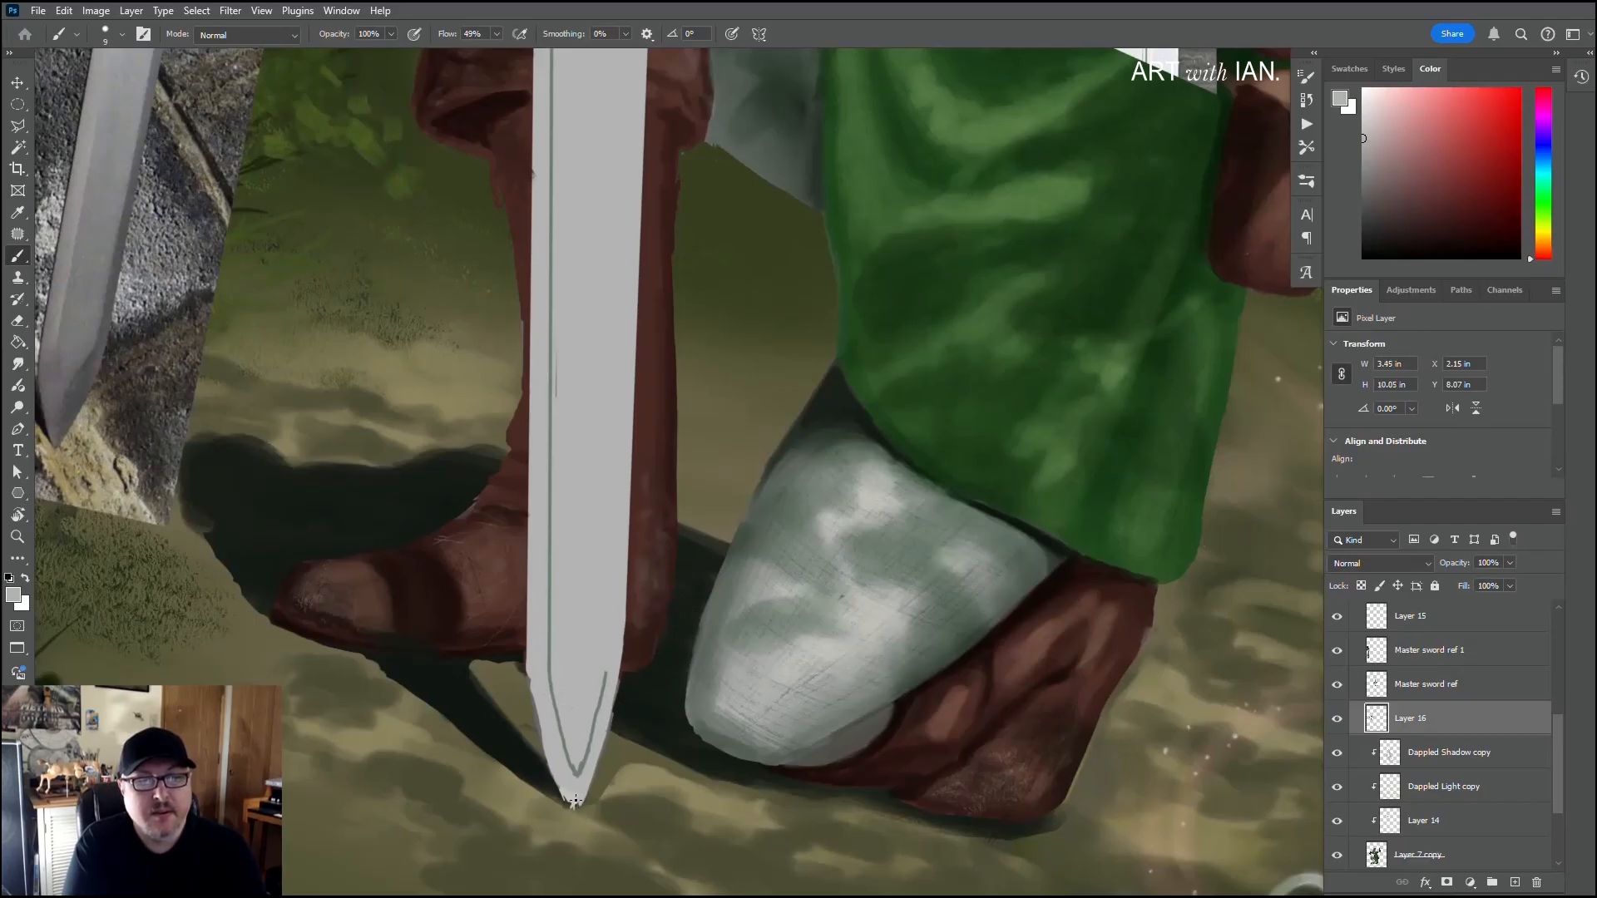
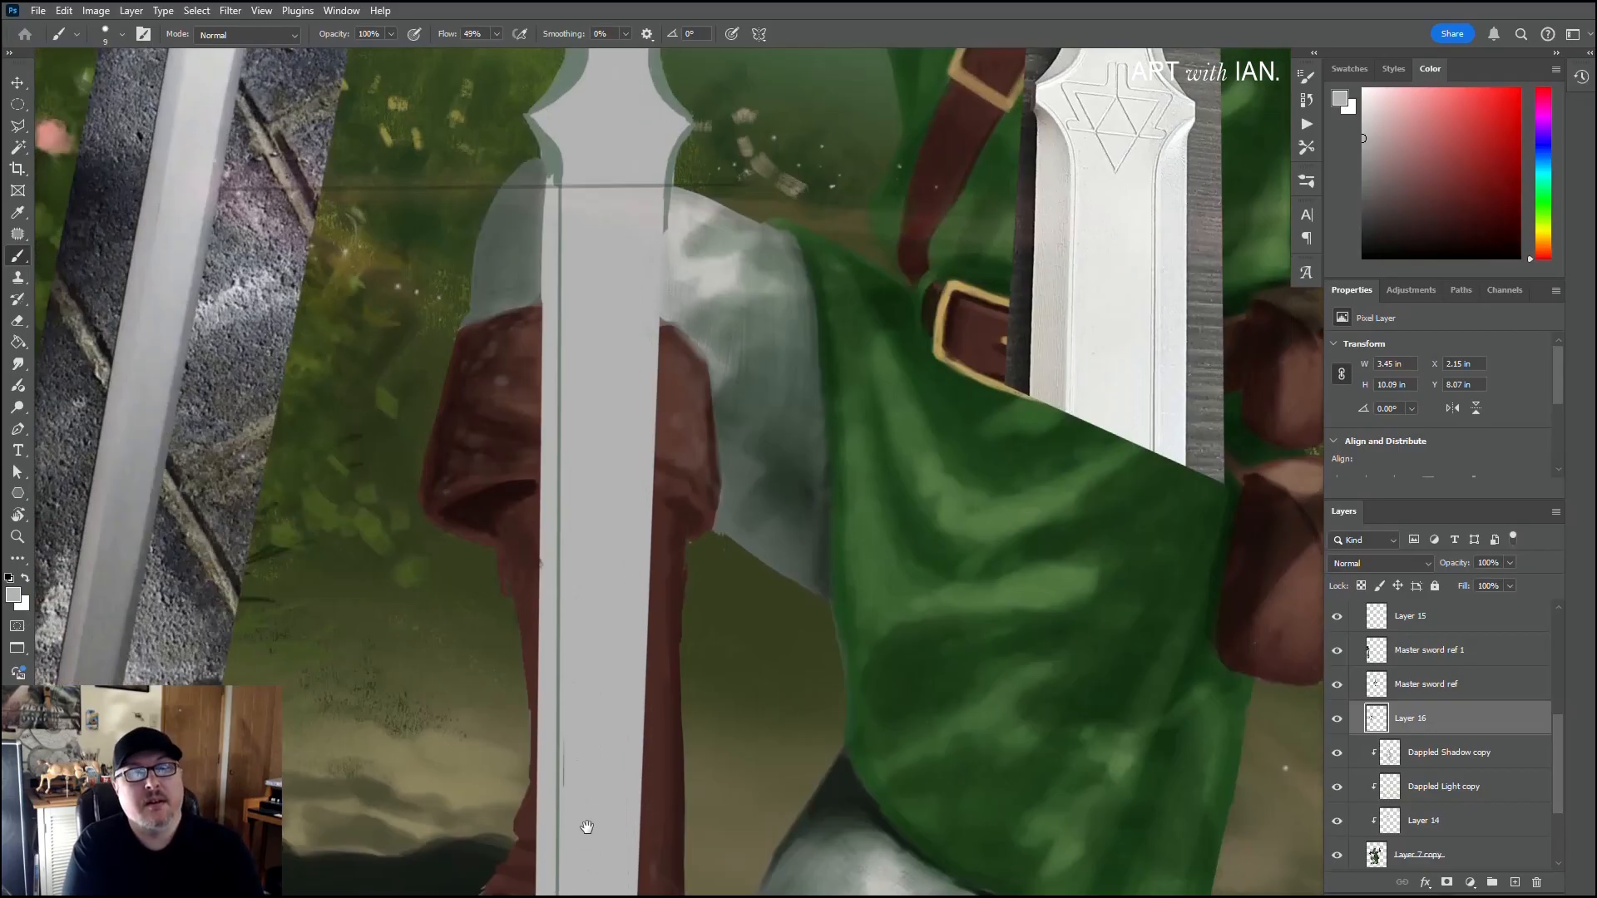
Step: Sample the bevel green and paint a straight inner bevel line down the right side of the blade, joining the shoulder to the tip line
scroll(566, 390, up, 6)
alt+click(551, 172)
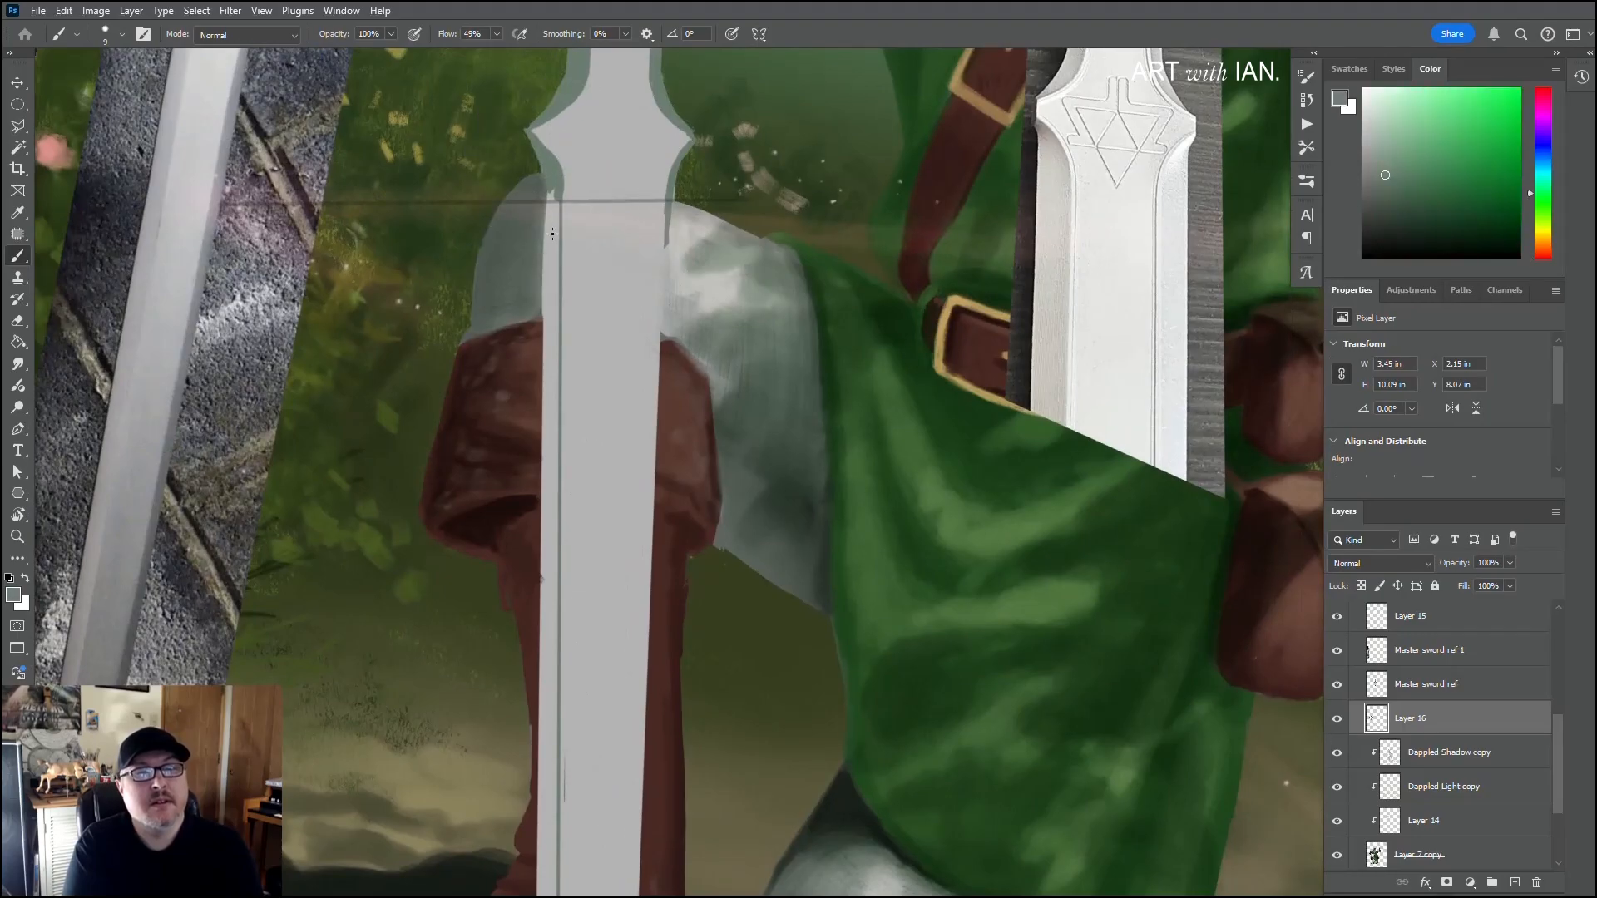
scroll(560, 457, down, 5)
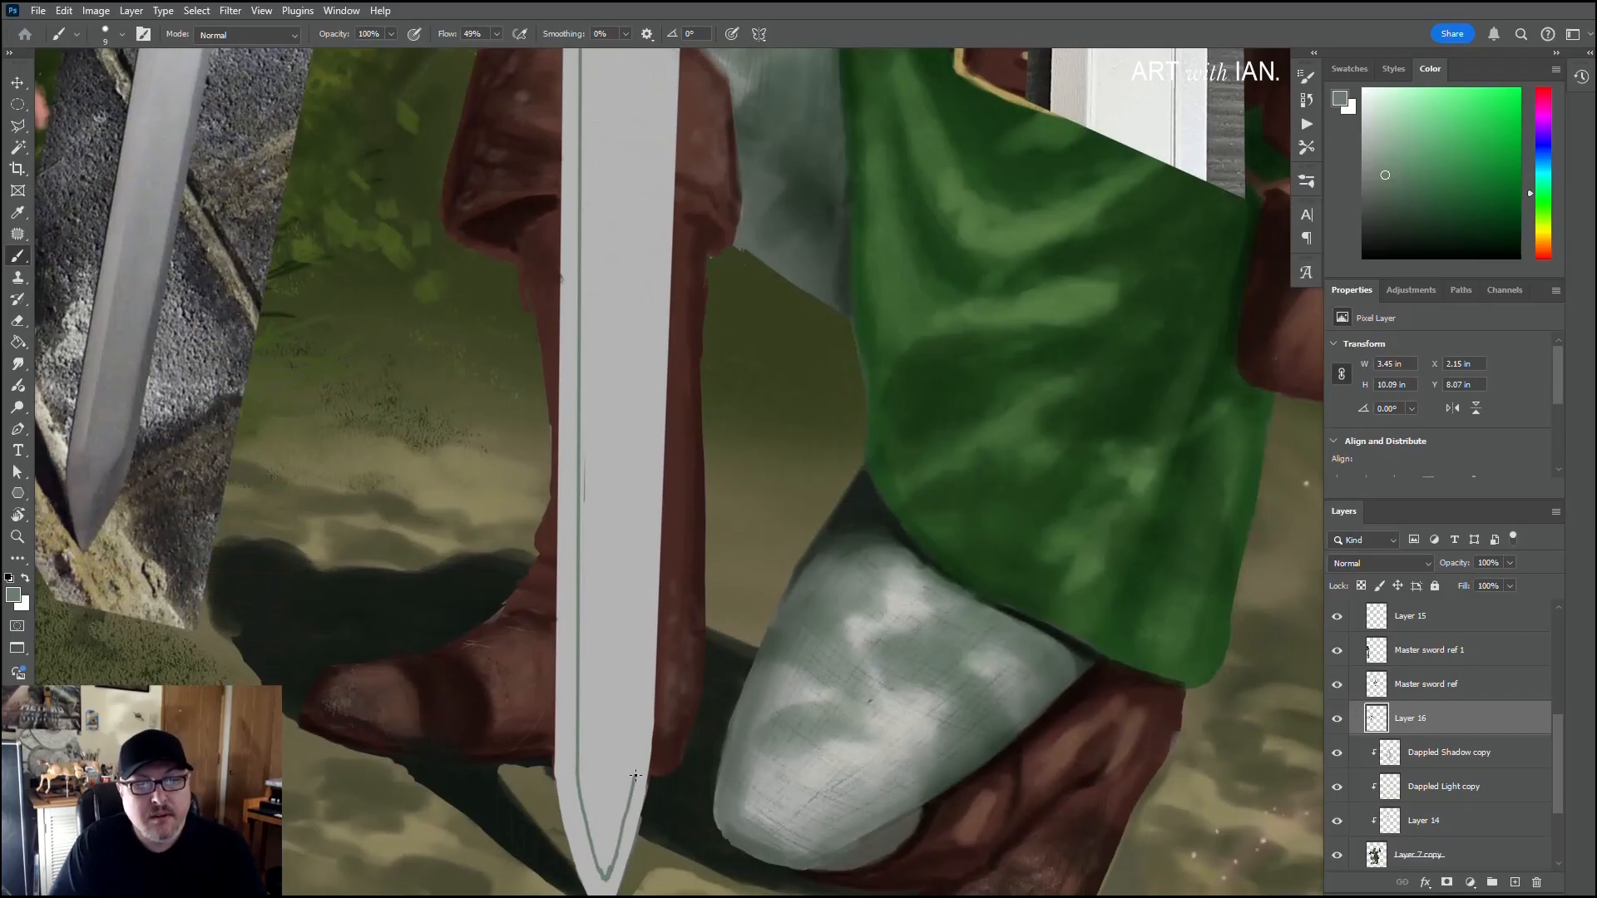
scroll(631, 571, up, 5)
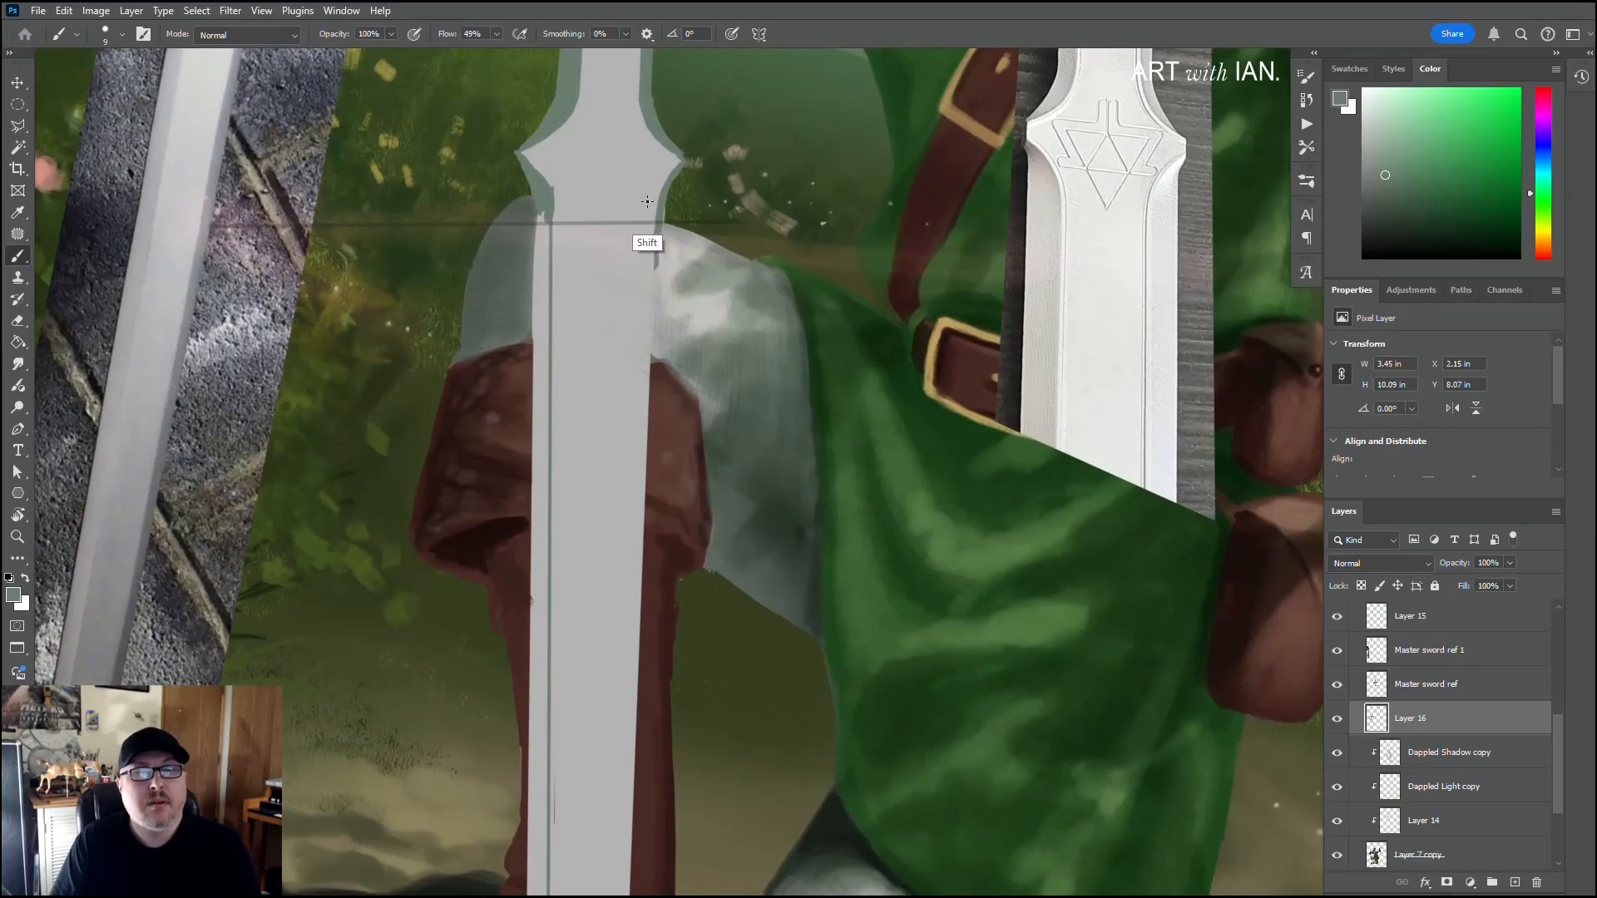
shift+click(648, 199)
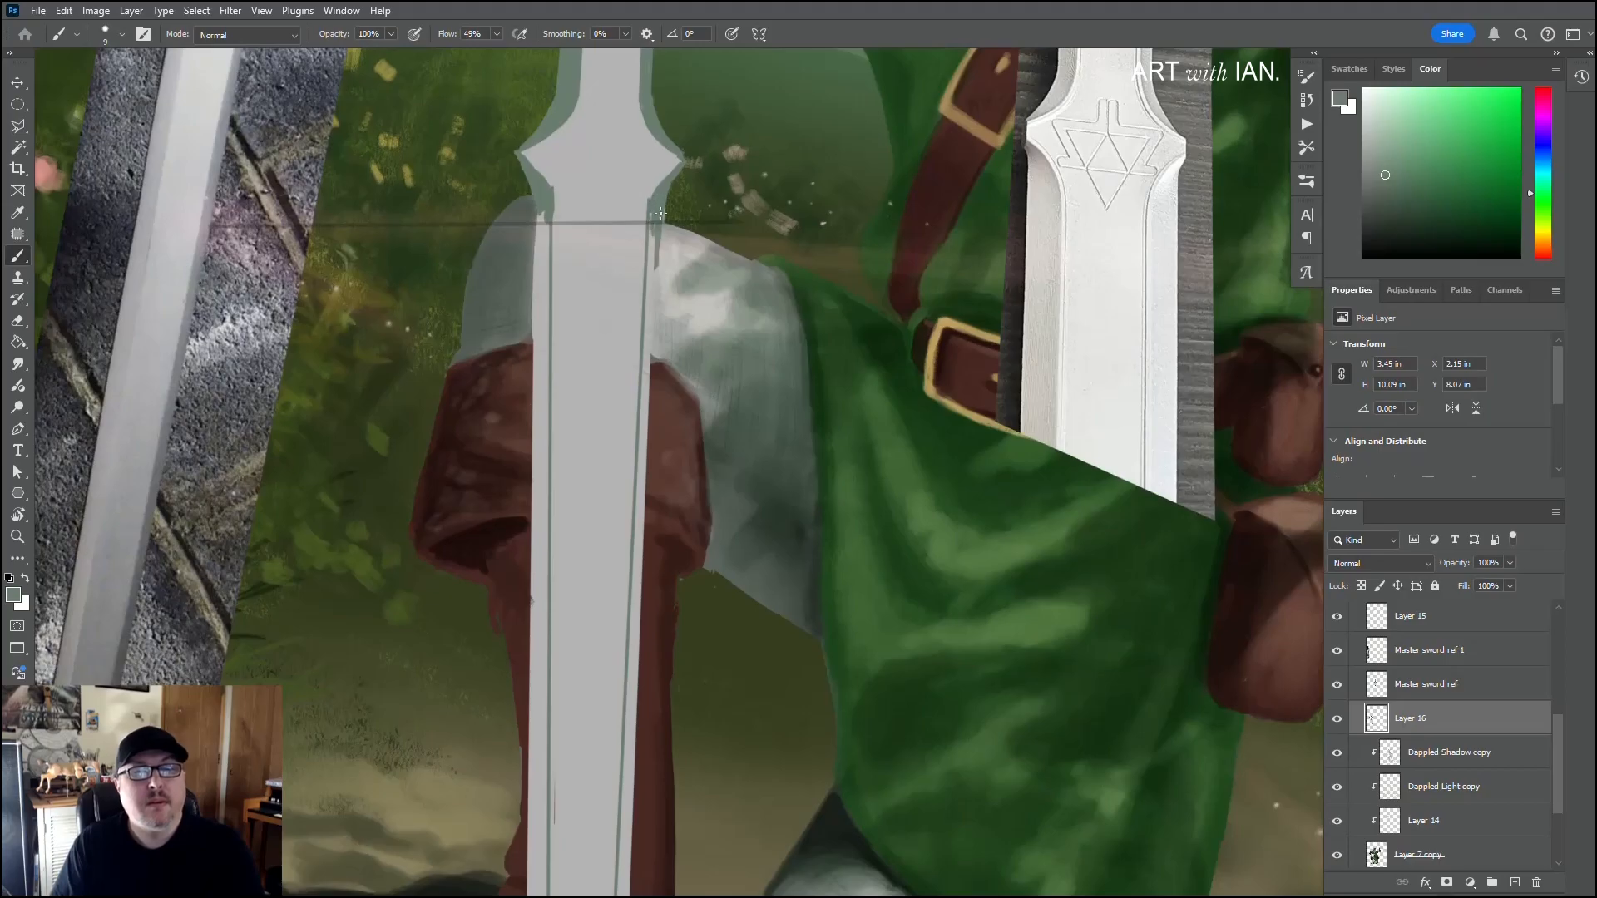
Step: Paint a thin green line along the blade's right outer edge from the tip's corner up to the shoulder, touching up the tip's right side
scroll(631, 549, down, 6)
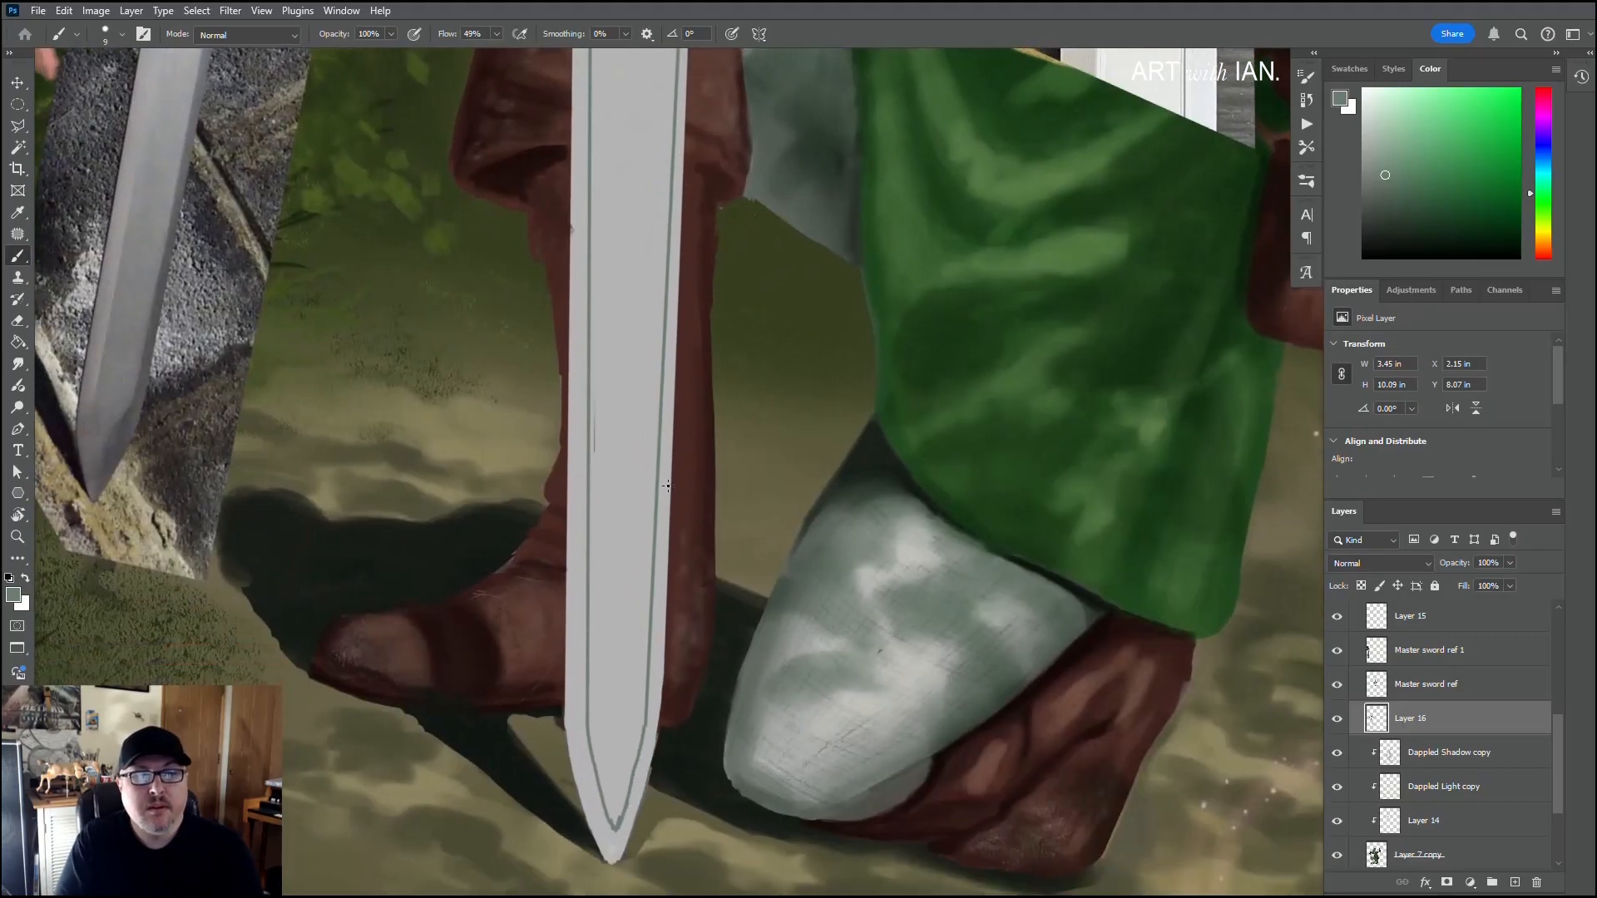
shift+click(661, 698)
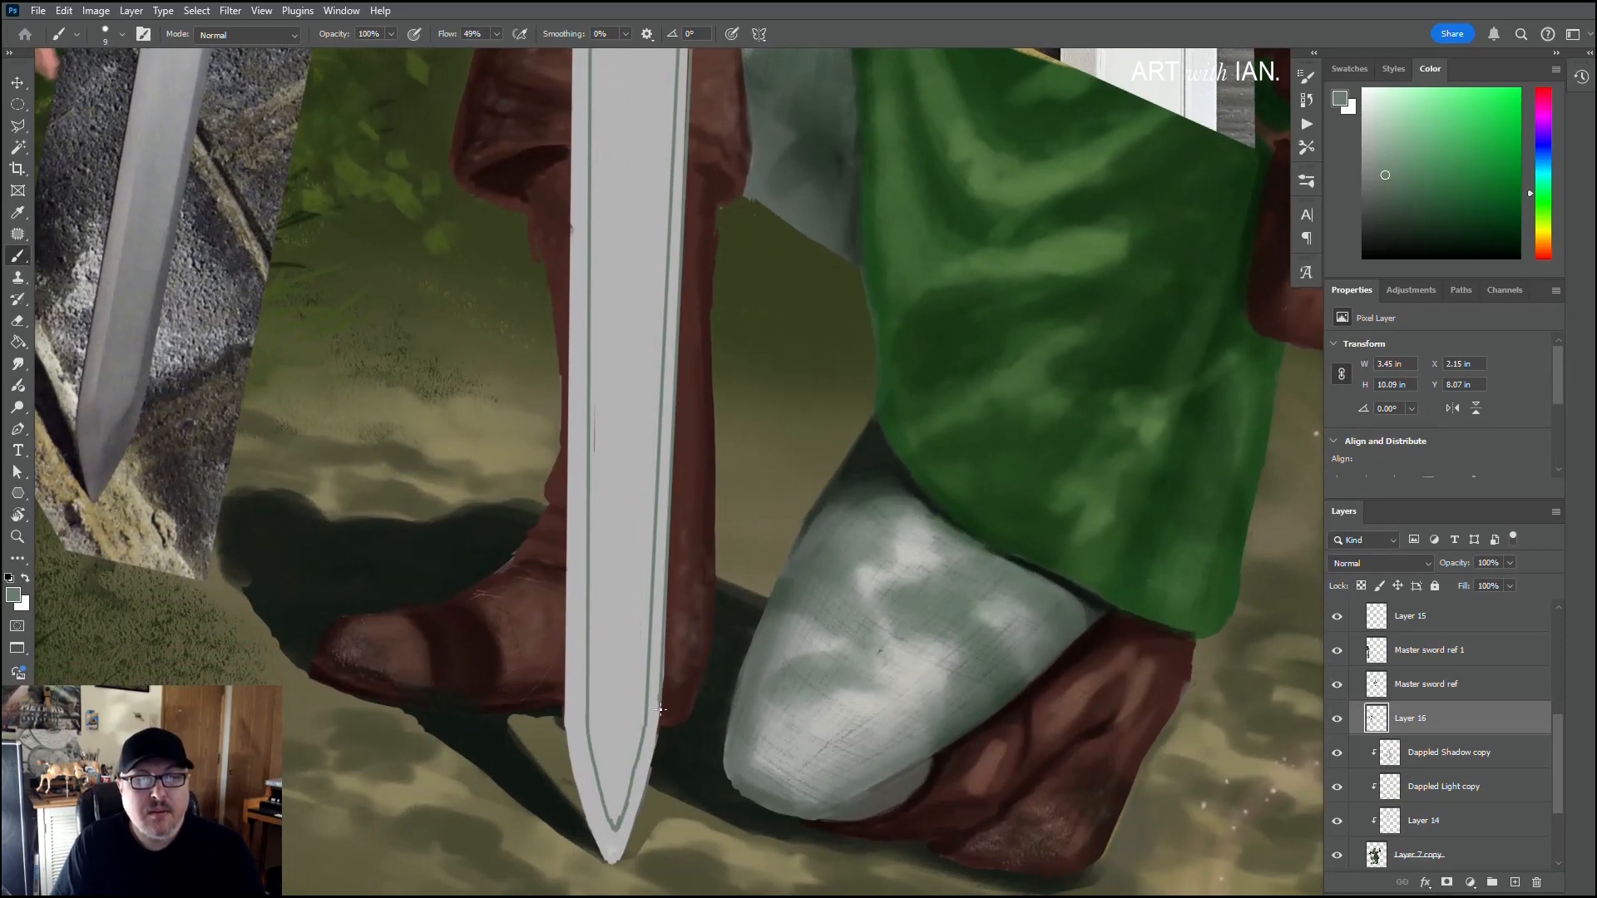
drag(637, 771, 675, 638)
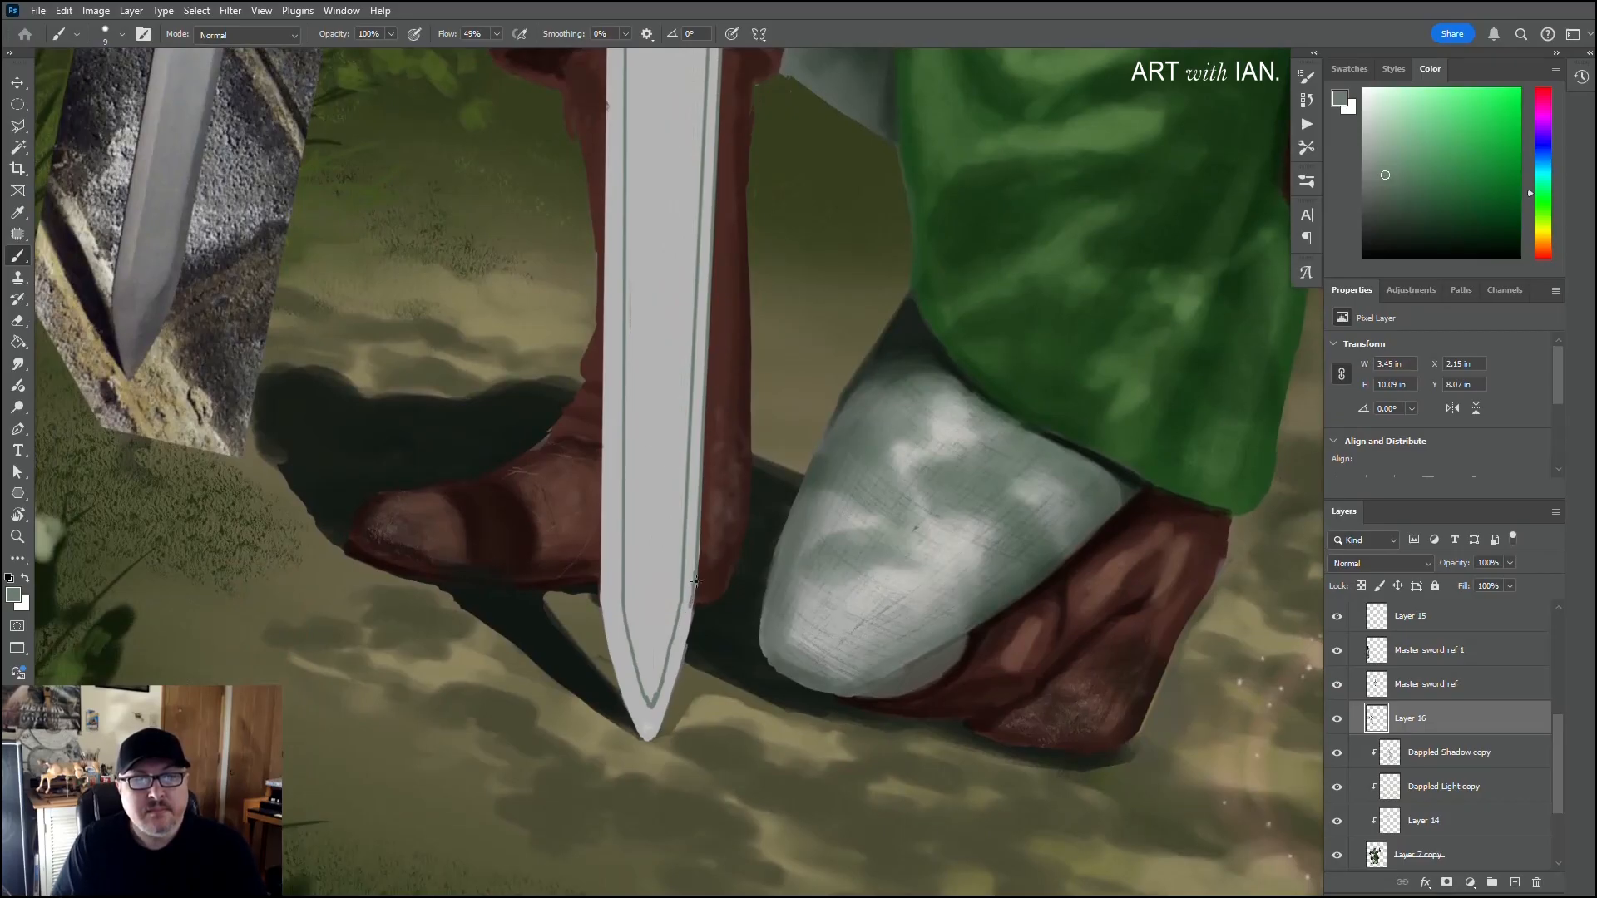
drag(690, 604, 672, 683)
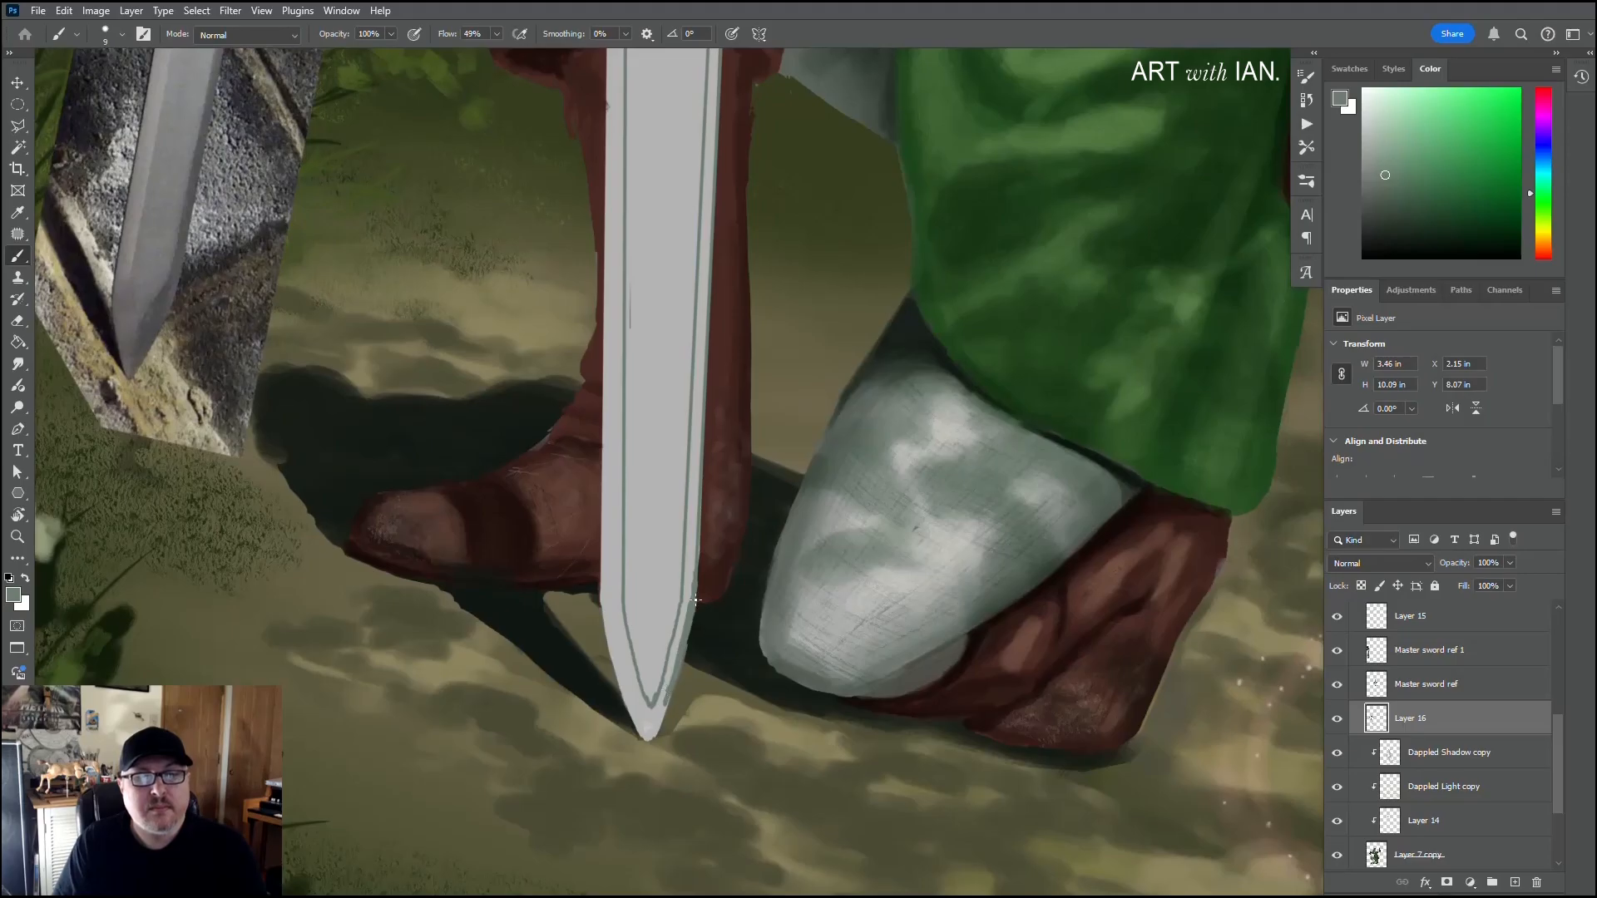
drag(699, 560, 696, 592)
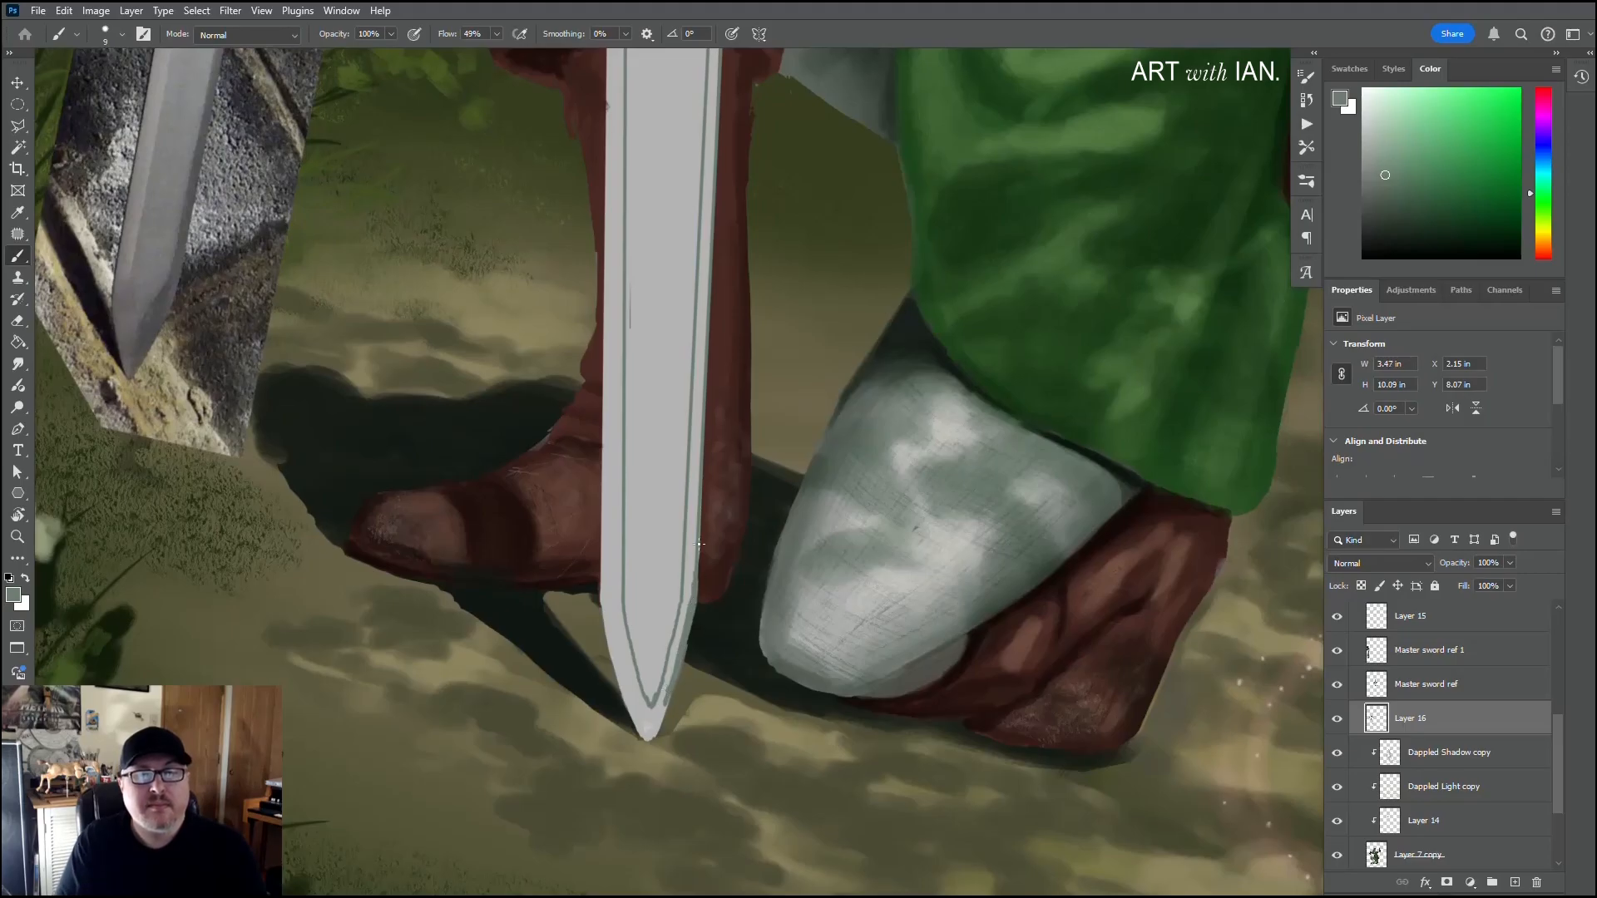
drag(699, 499, 672, 737)
drag(694, 192, 674, 351)
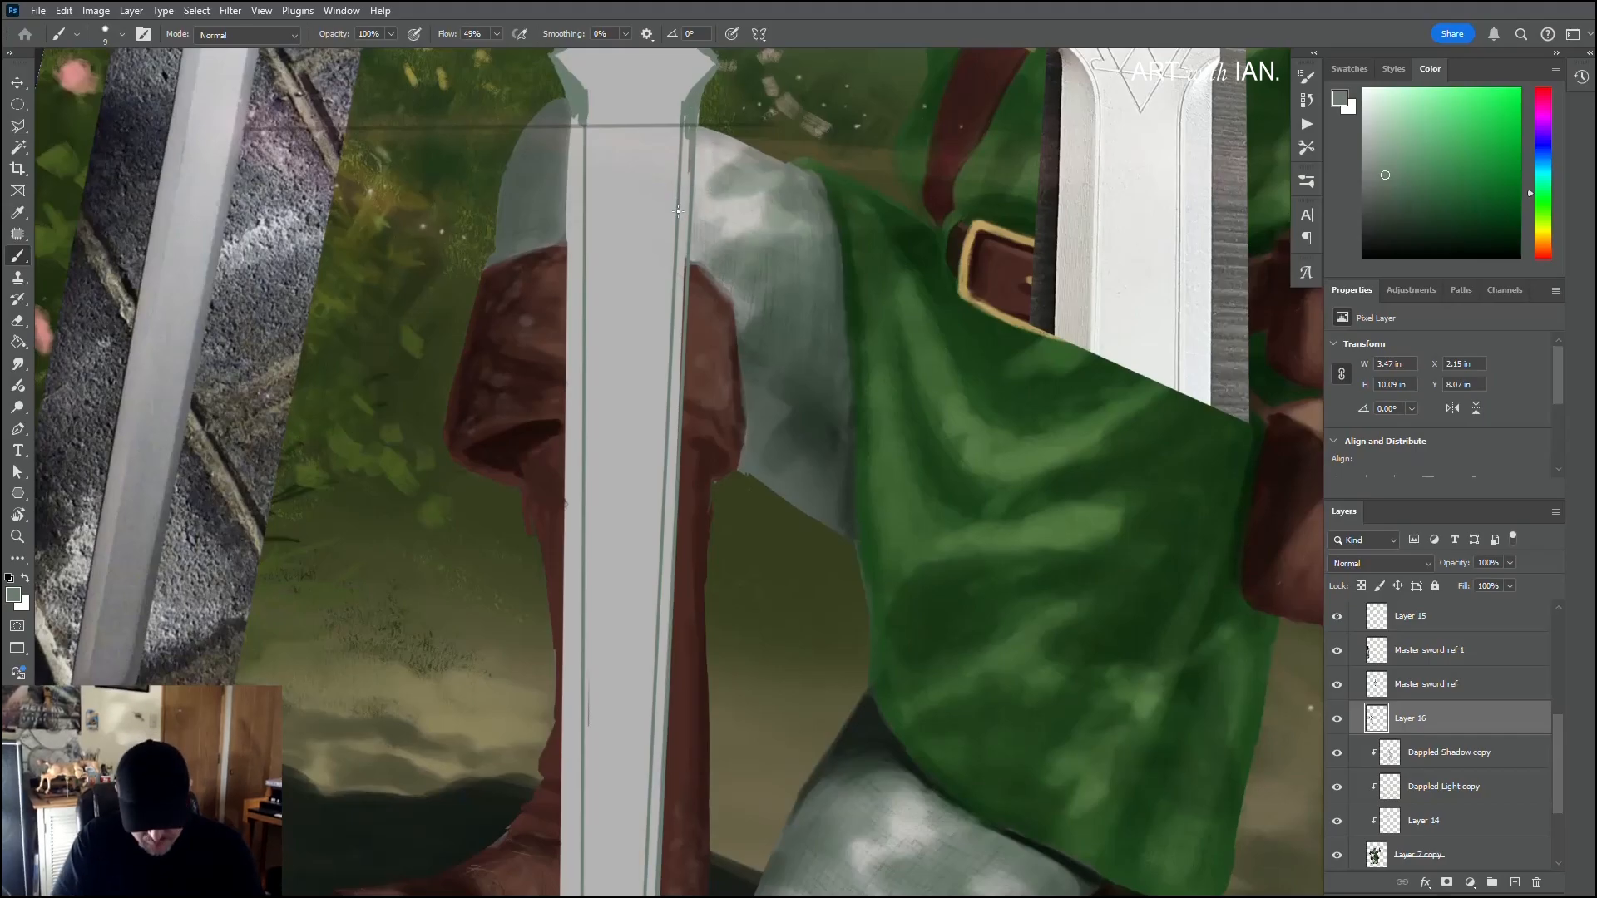
Step: Enlarge the brush to 20 and fill the right bevel between its inner and outer lines with long straight green strokes
key(bracketright)
key(bracketright)
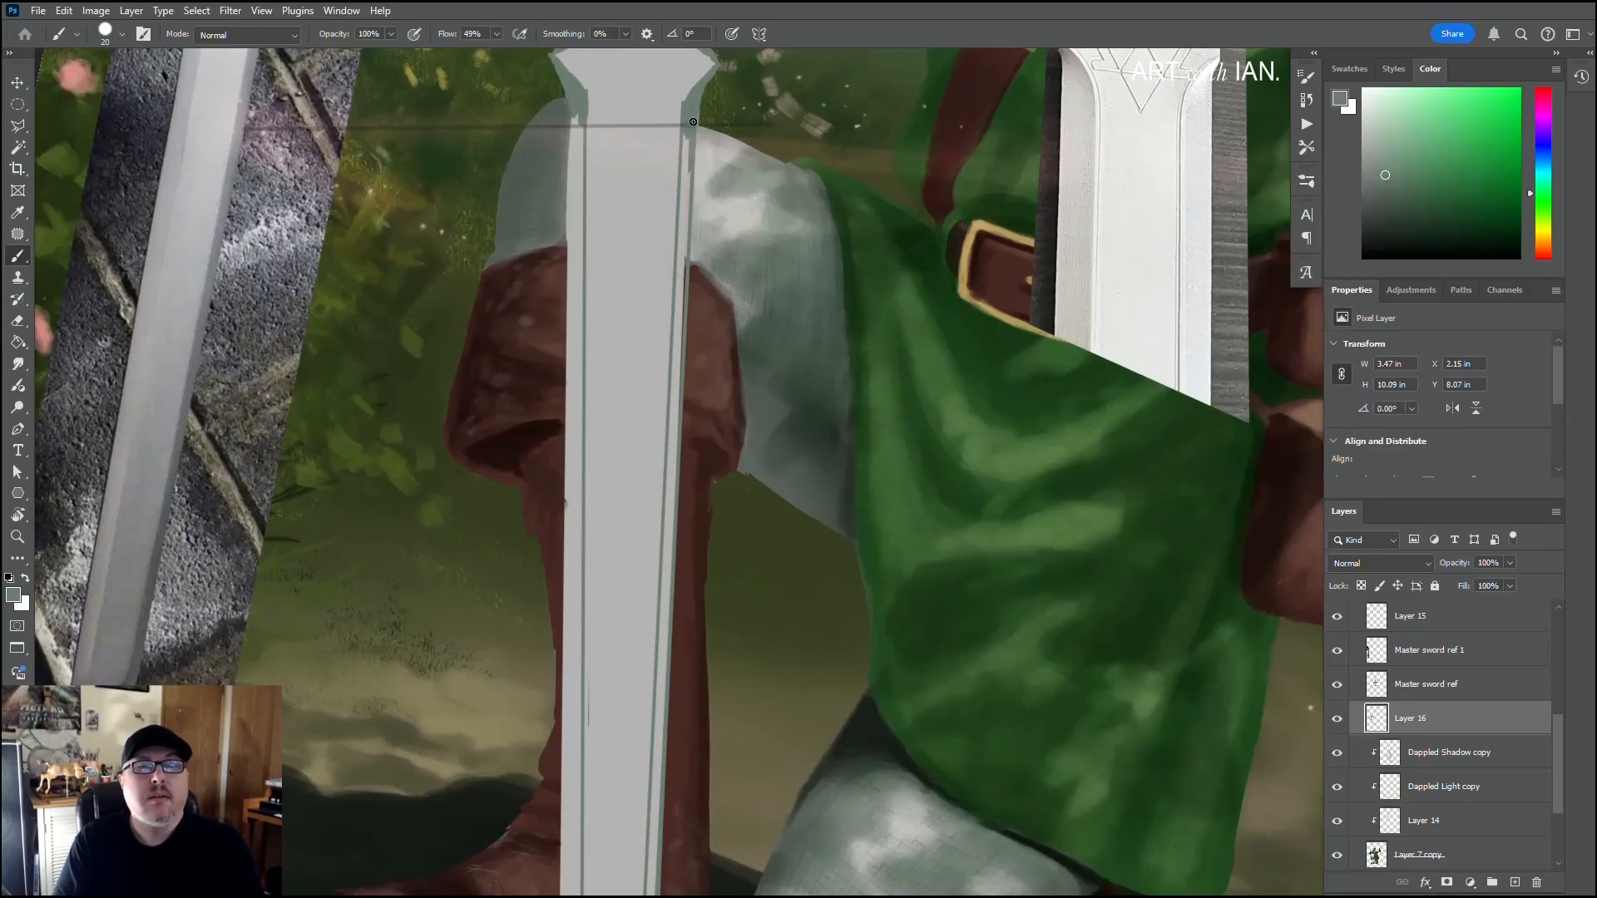
scroll(684, 220, down, 5)
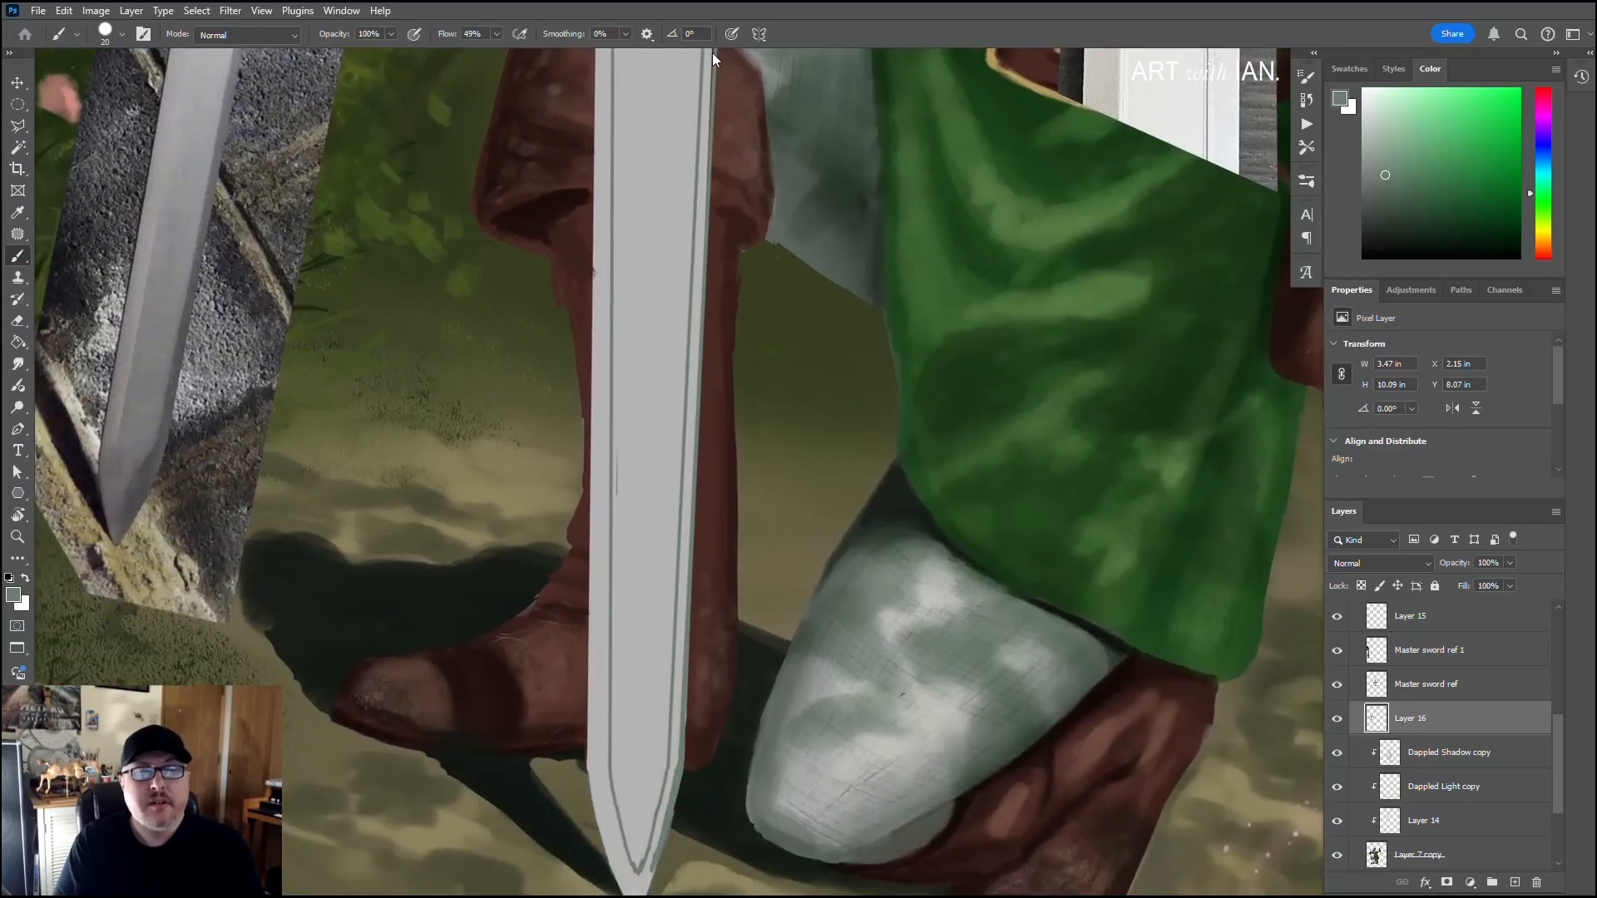
shift+click(678, 755)
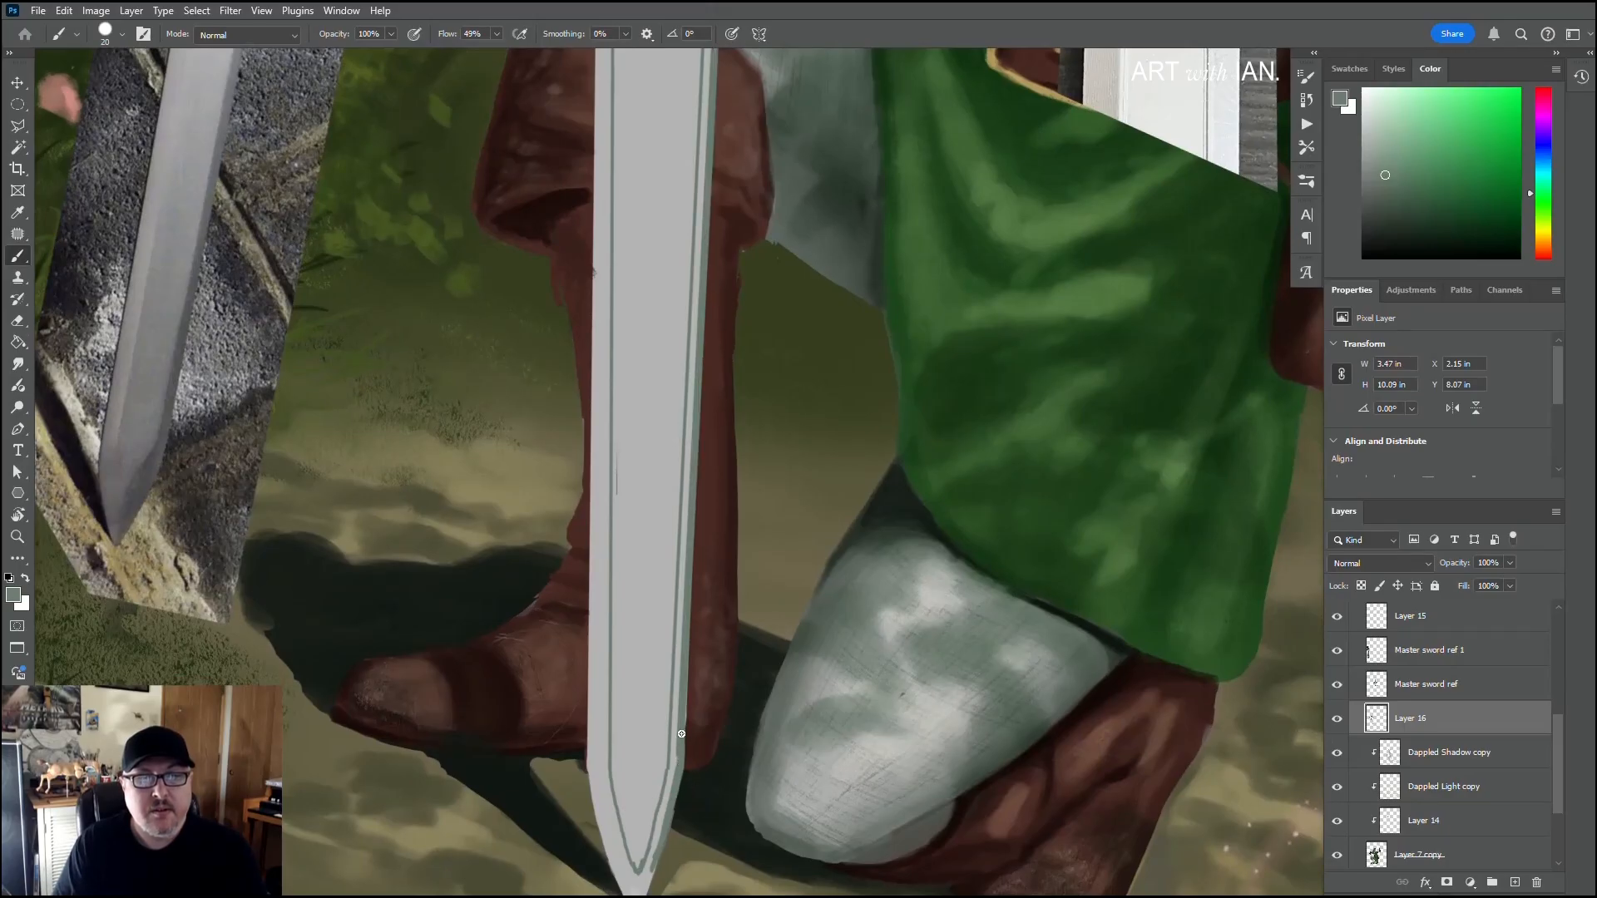
scroll(682, 540, up, 10)
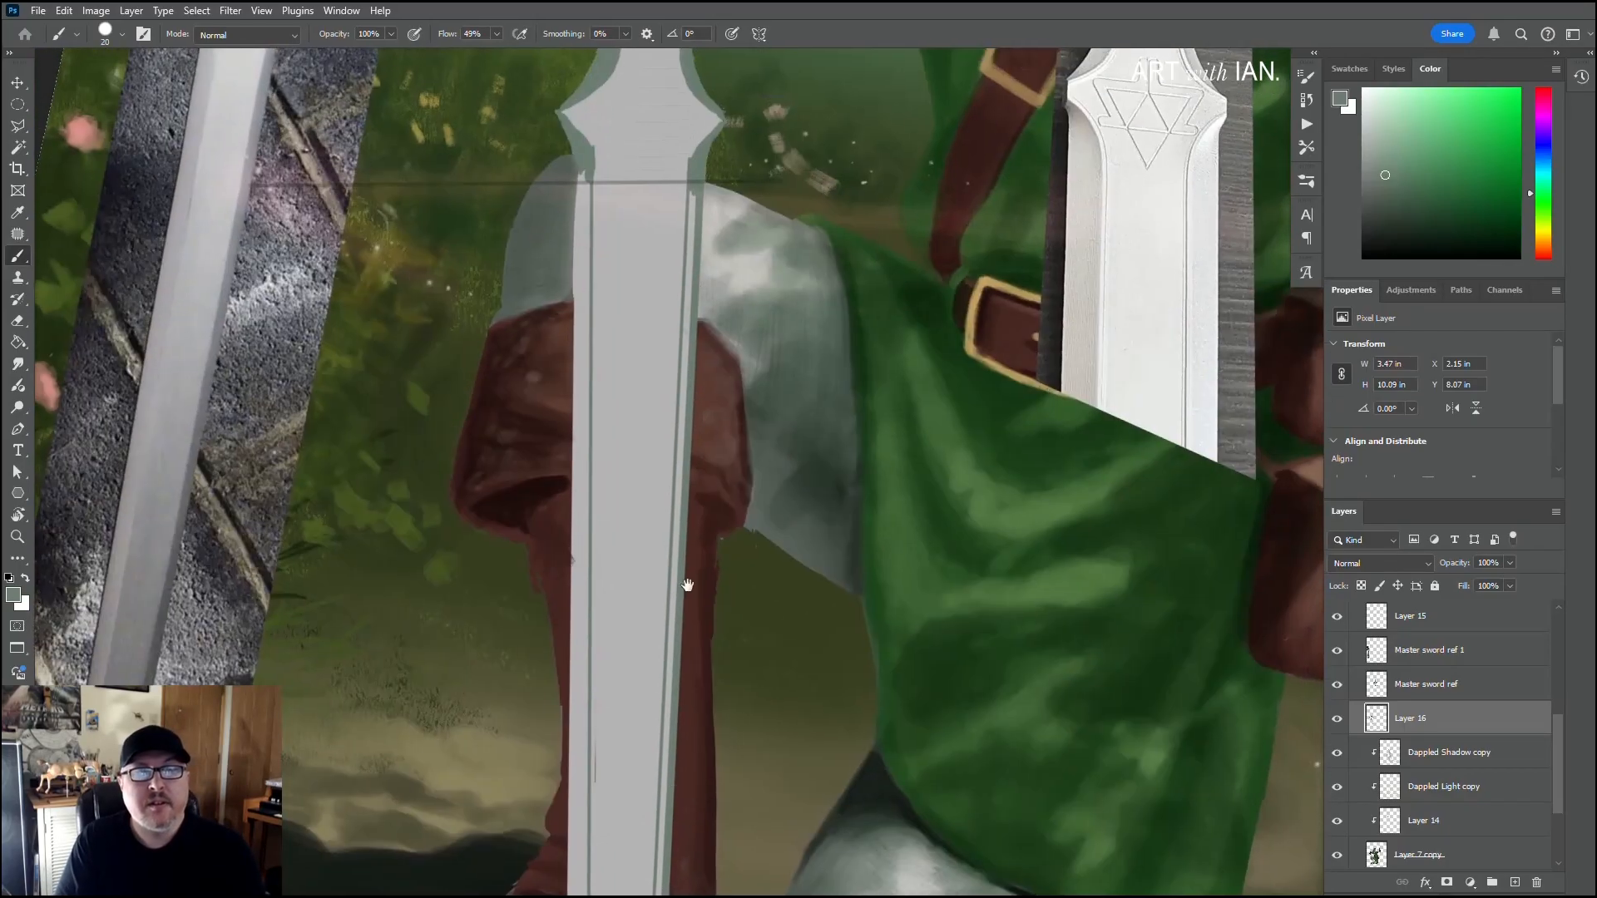
shift+click(698, 178)
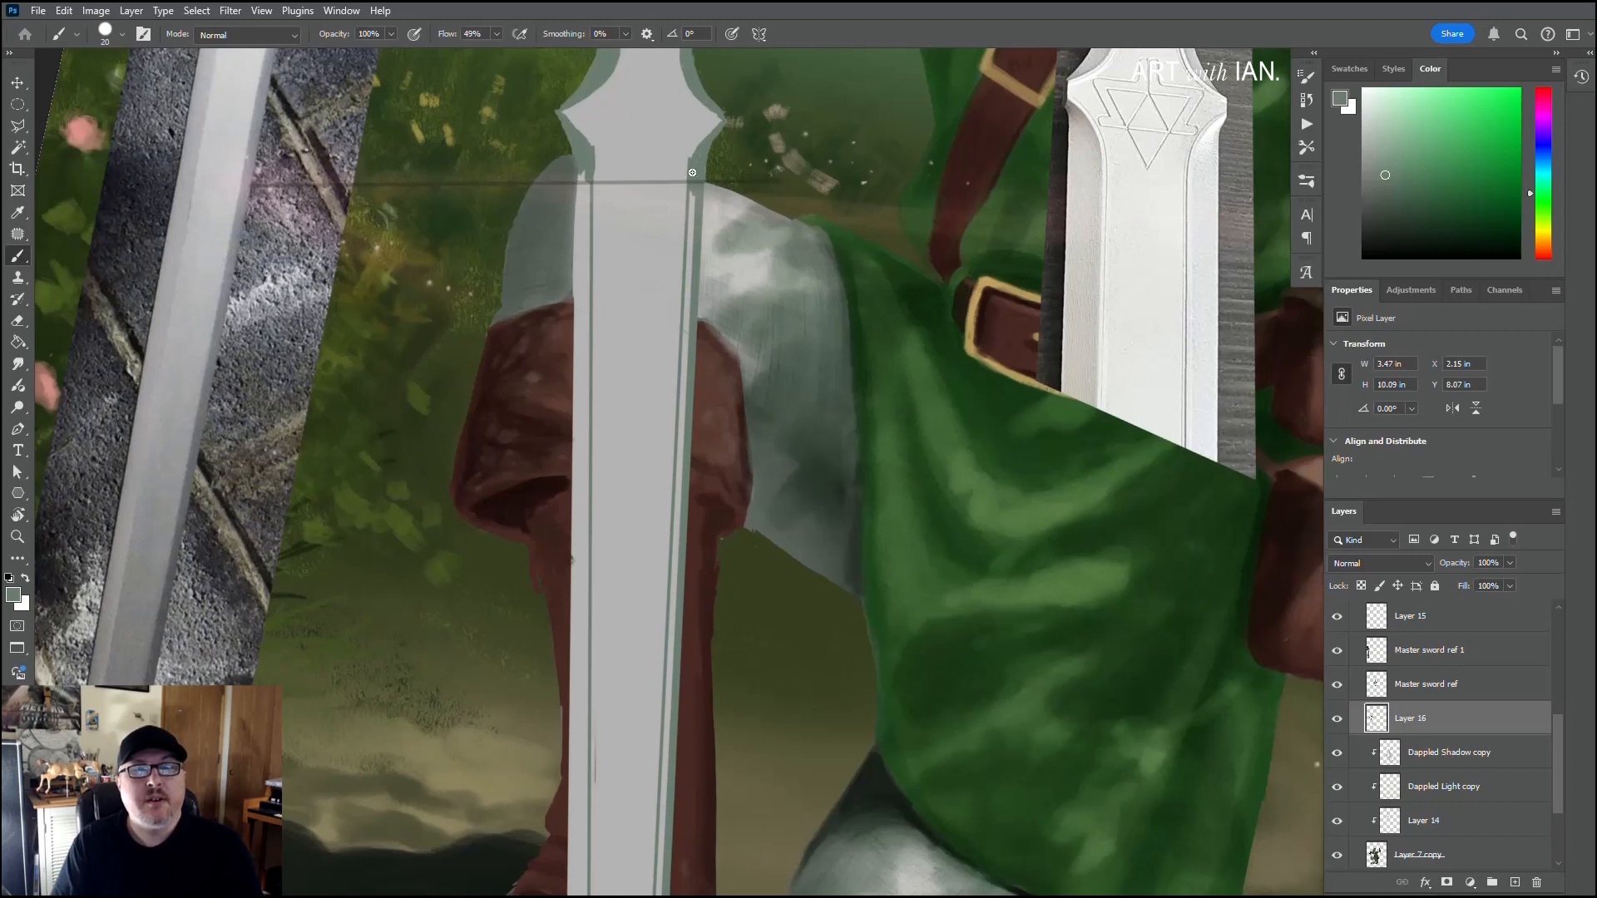
scroll(677, 356, down, 10)
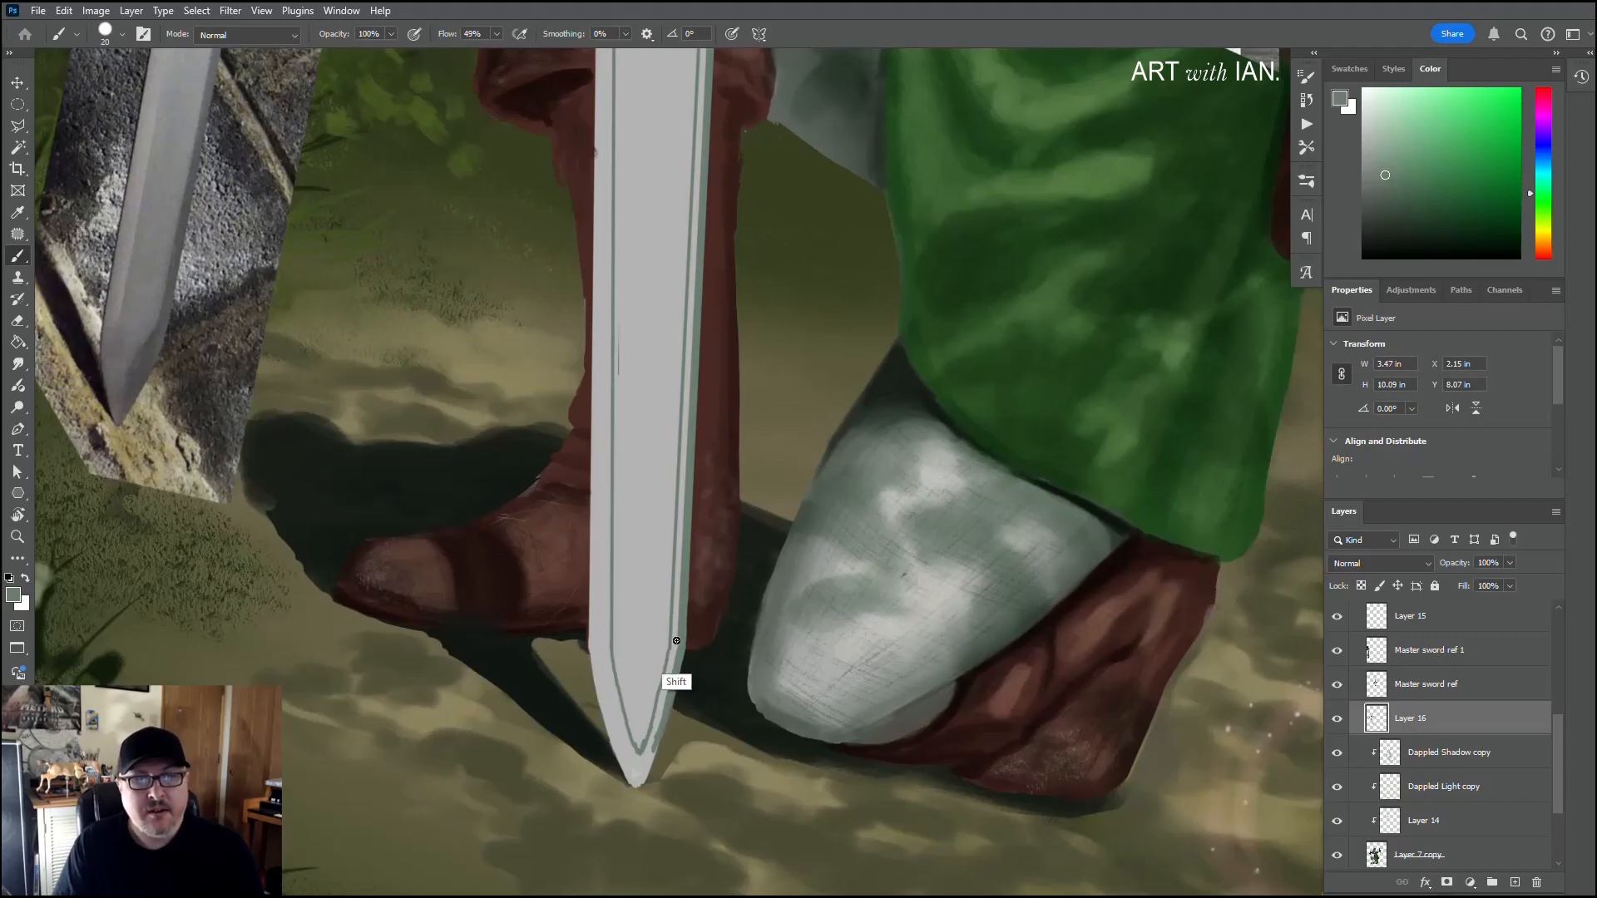
shift+click(677, 644)
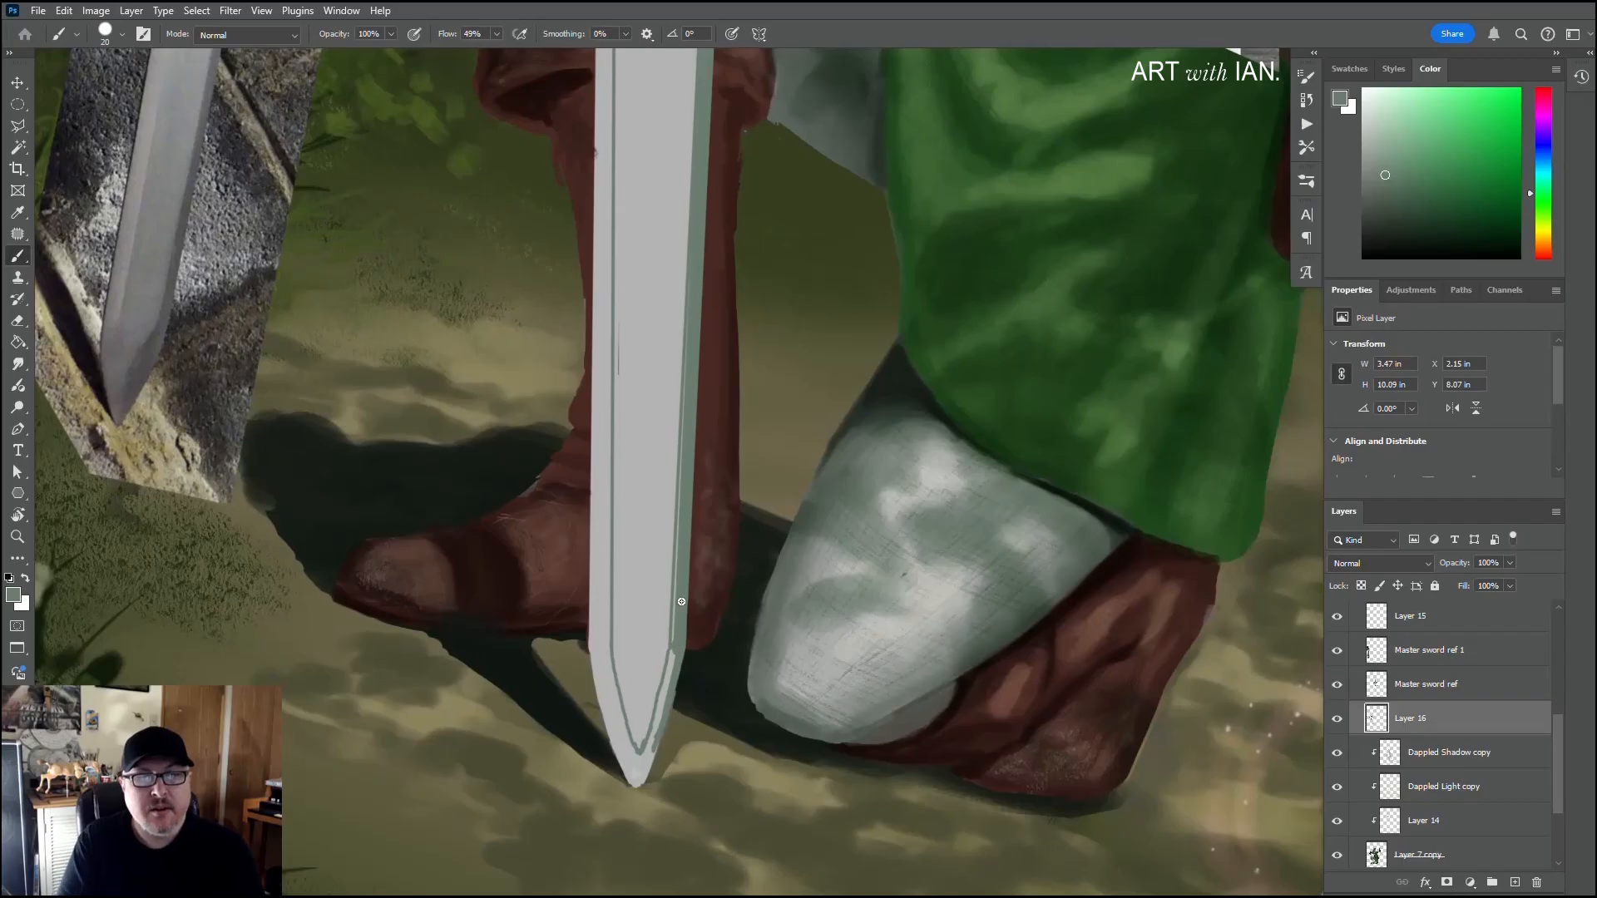
Step: Close the remaining light gaps along the right bevel and fill the bevel around the blade's tip with green
drag(678, 555, 678, 859)
drag(708, 250, 695, 440)
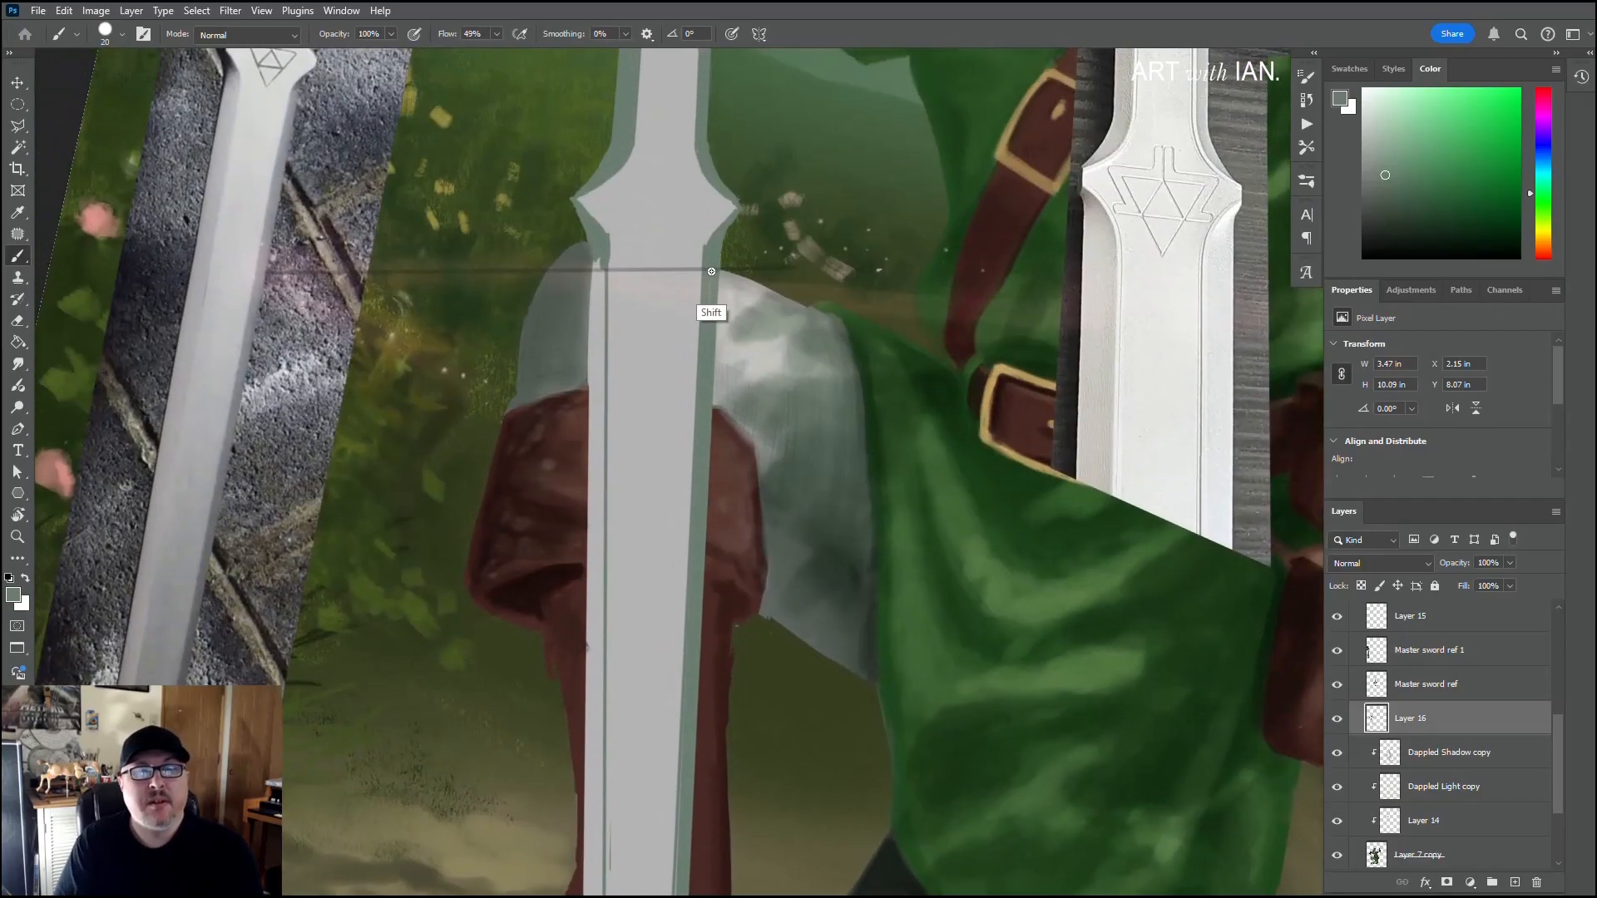
drag(692, 588, 702, 371)
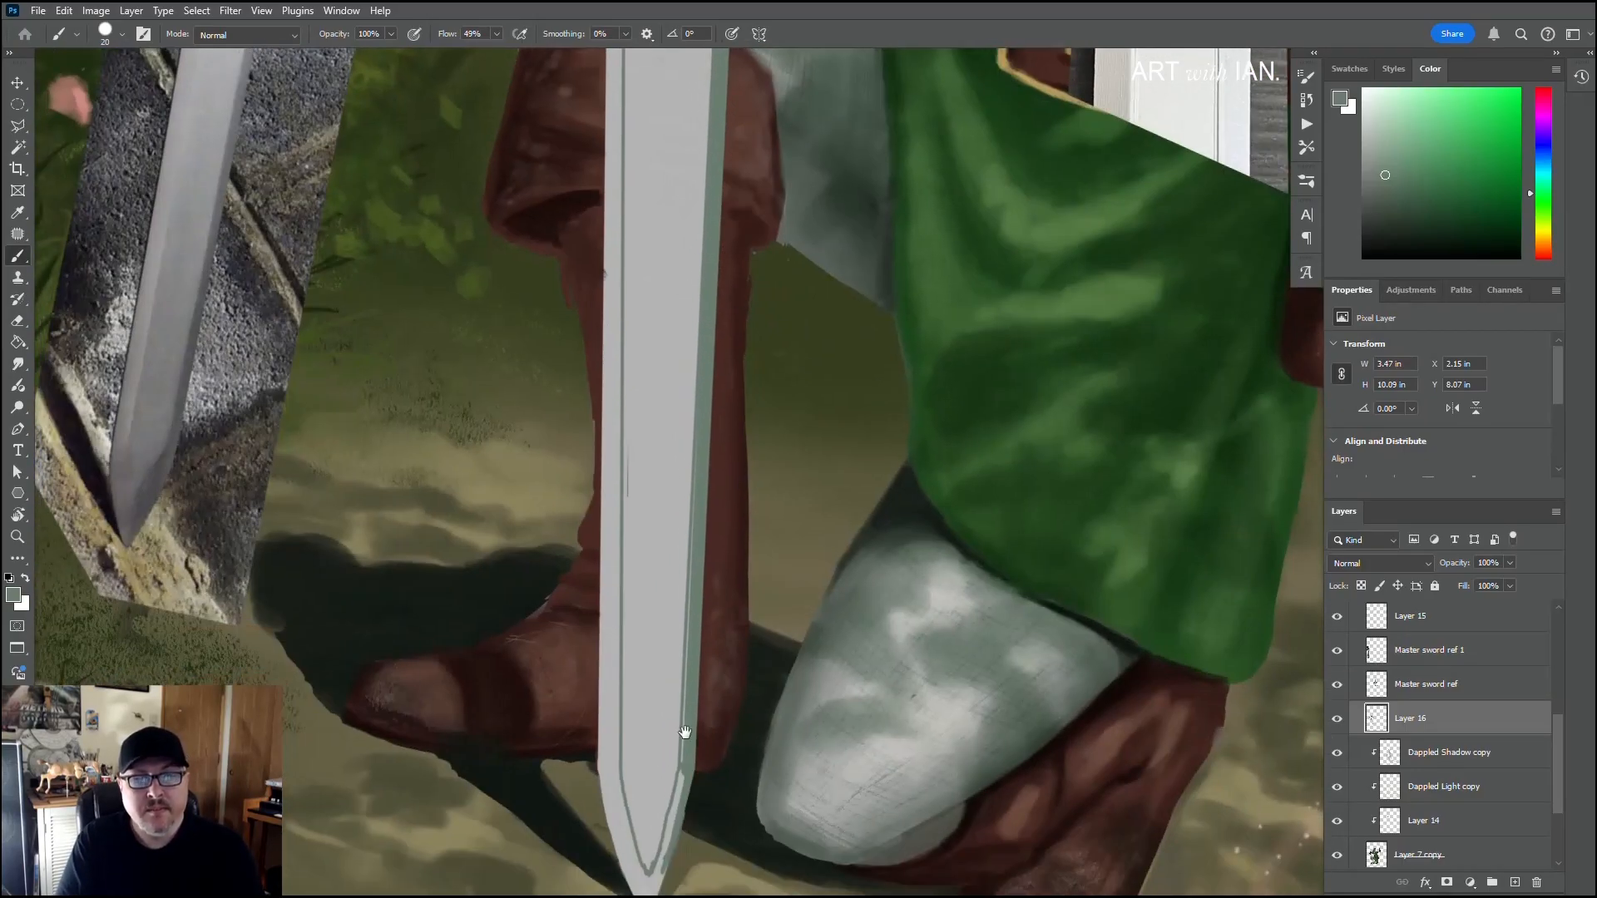
mouse_move(688, 731)
mouse_down()
mouse_move(696, 663)
mouse_move(675, 758)
mouse_up()
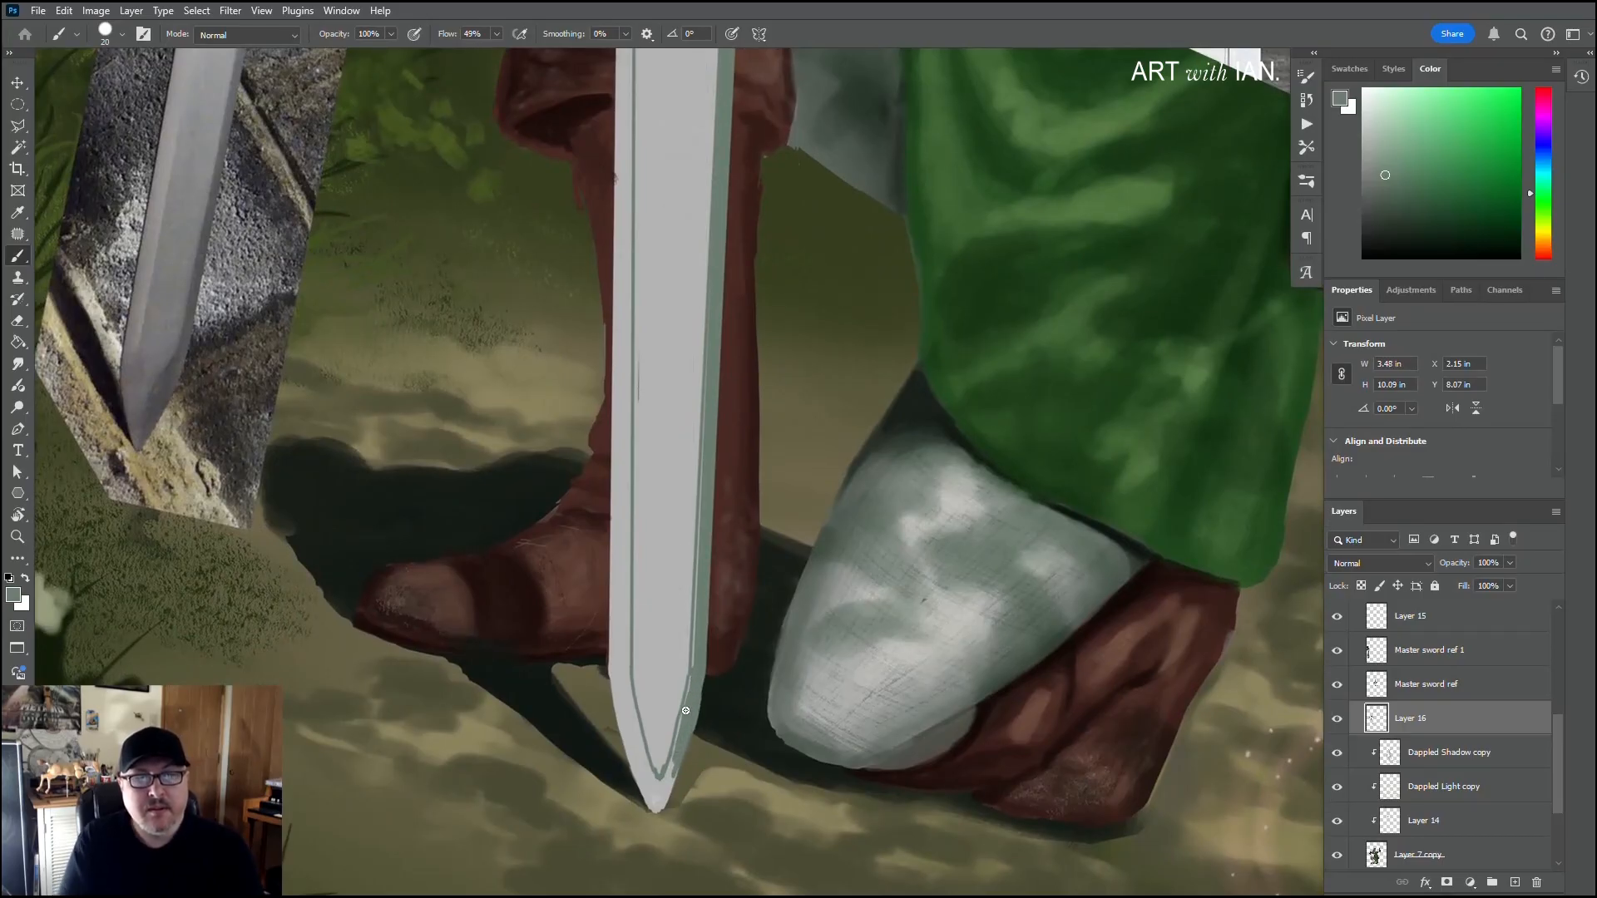
drag(699, 681, 661, 810)
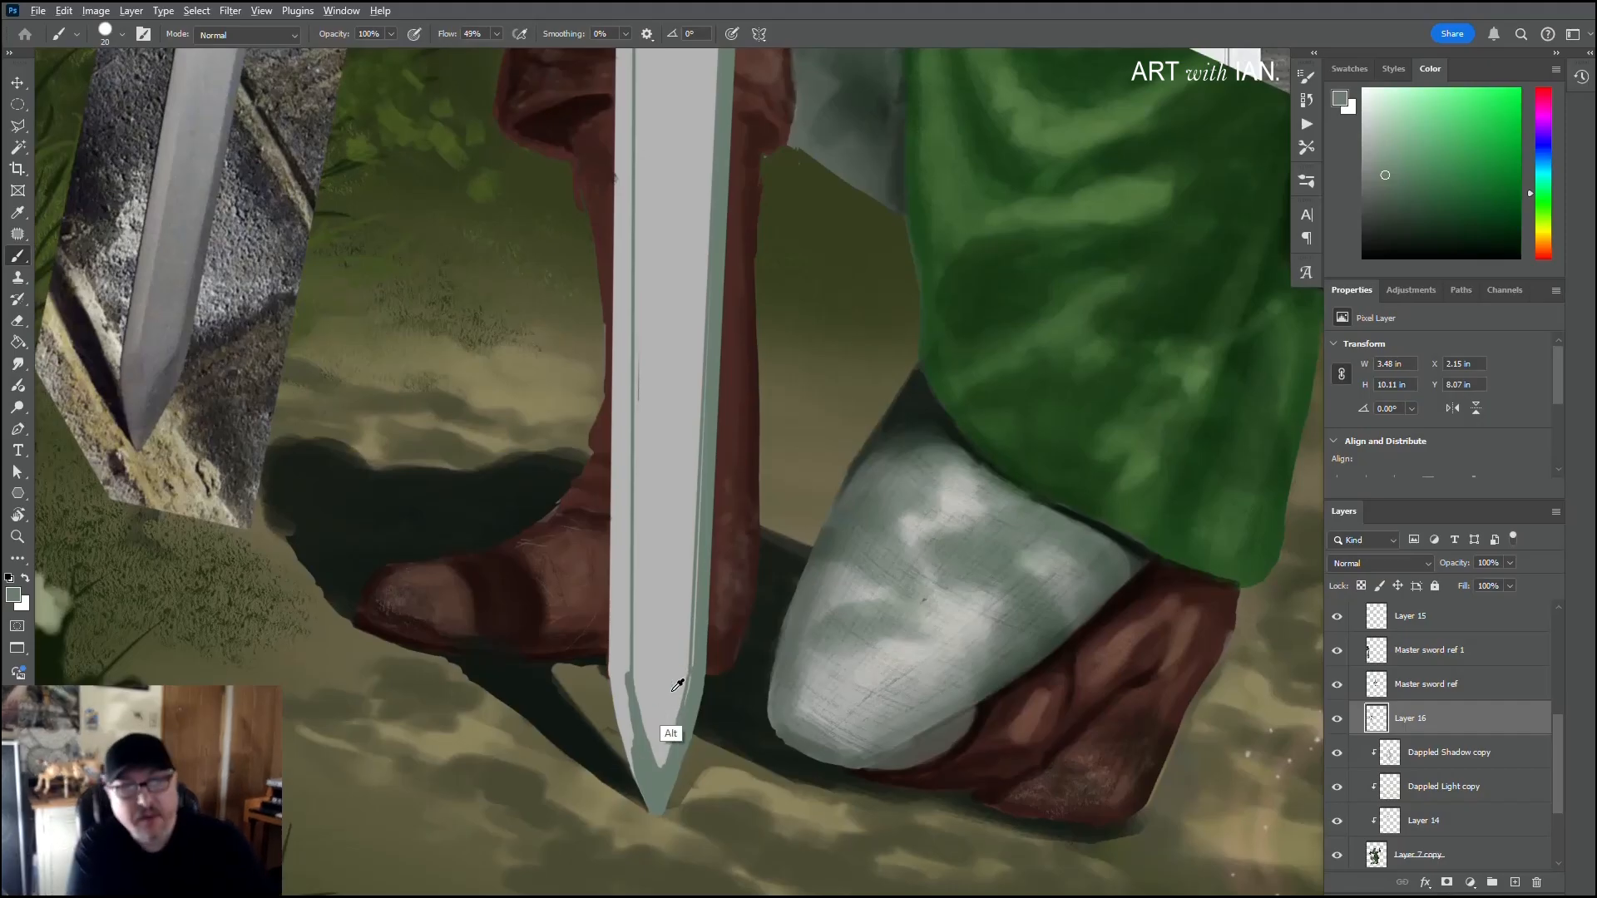
Step: Sample the blade's light grey and clean up the inner edge of the right bevel near the tip
alt+click(664, 717)
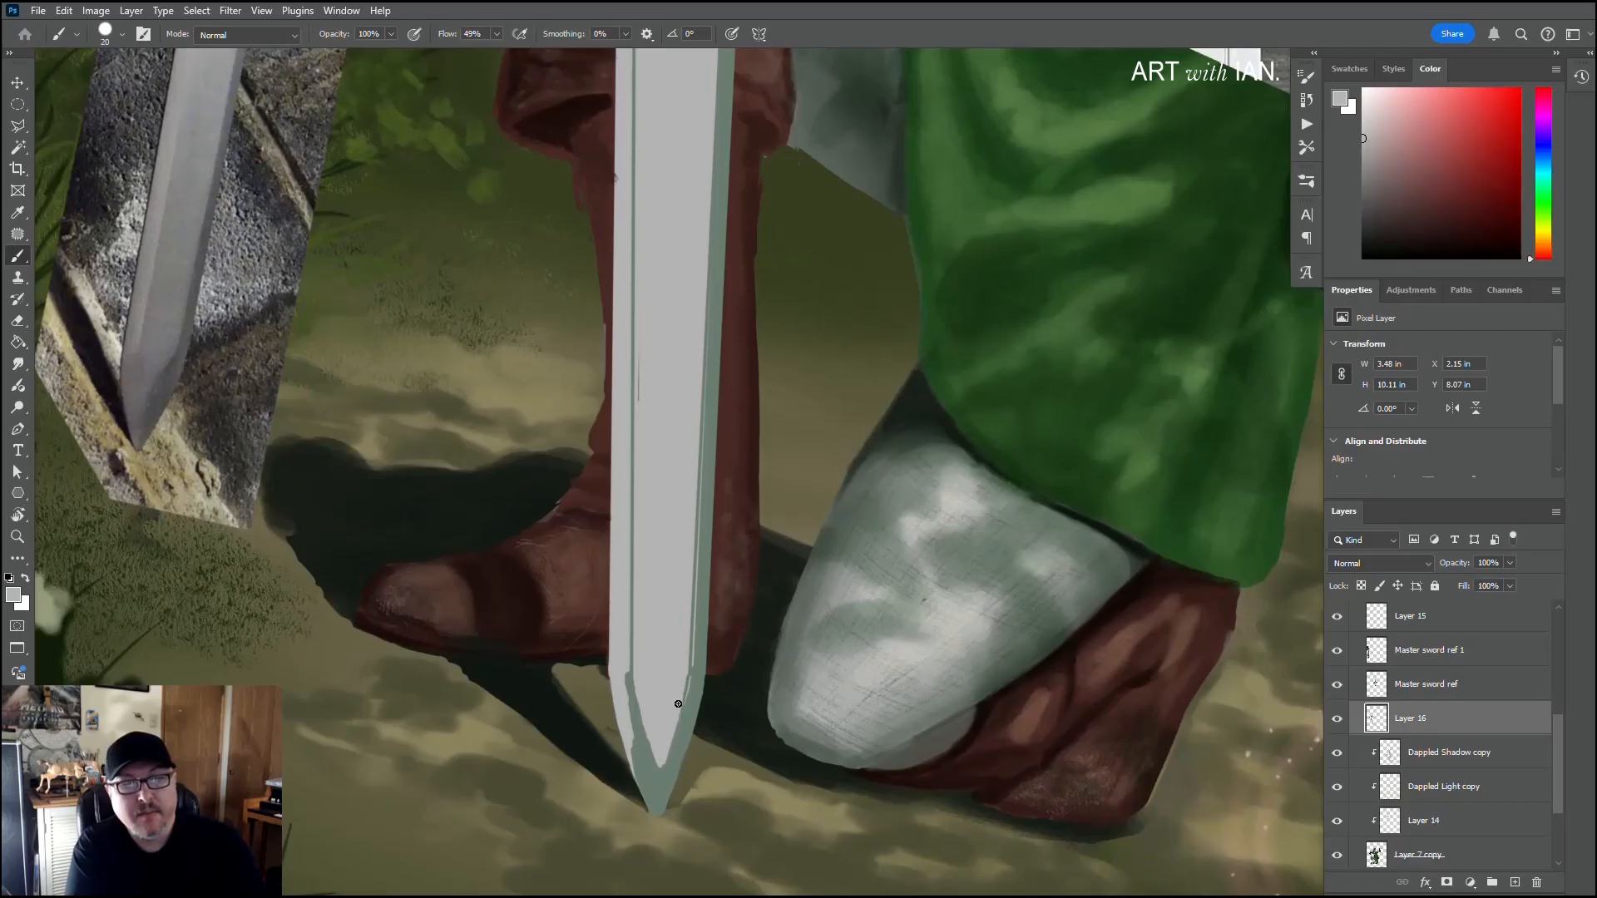
drag(678, 703, 664, 754)
drag(688, 674, 678, 717)
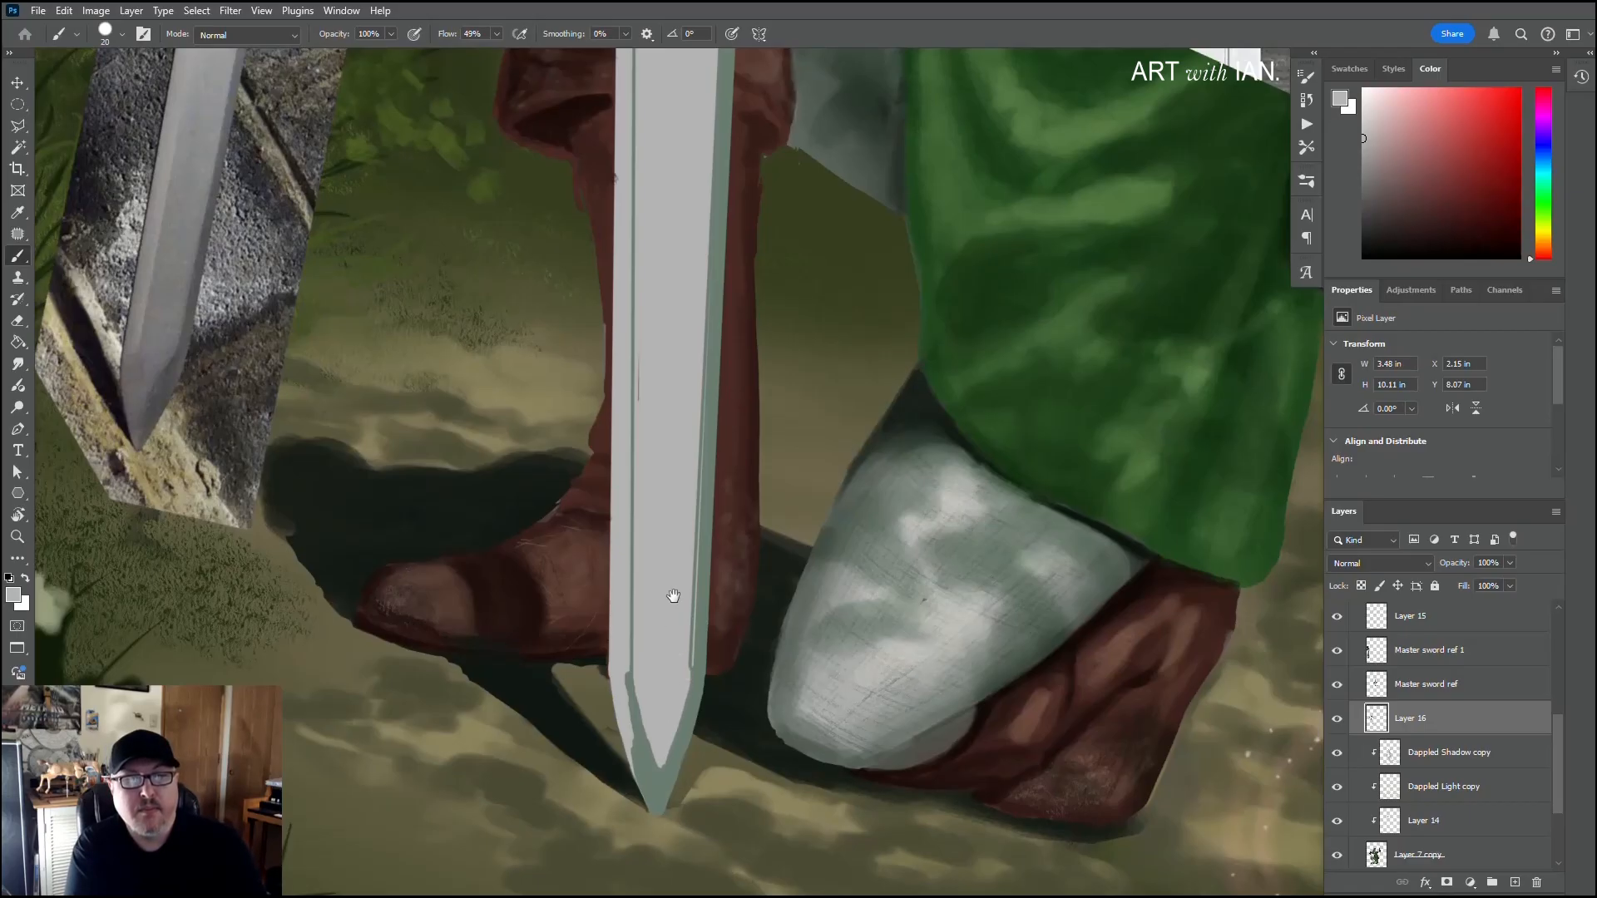
drag(664, 358, 663, 613)
drag(663, 346, 688, 303)
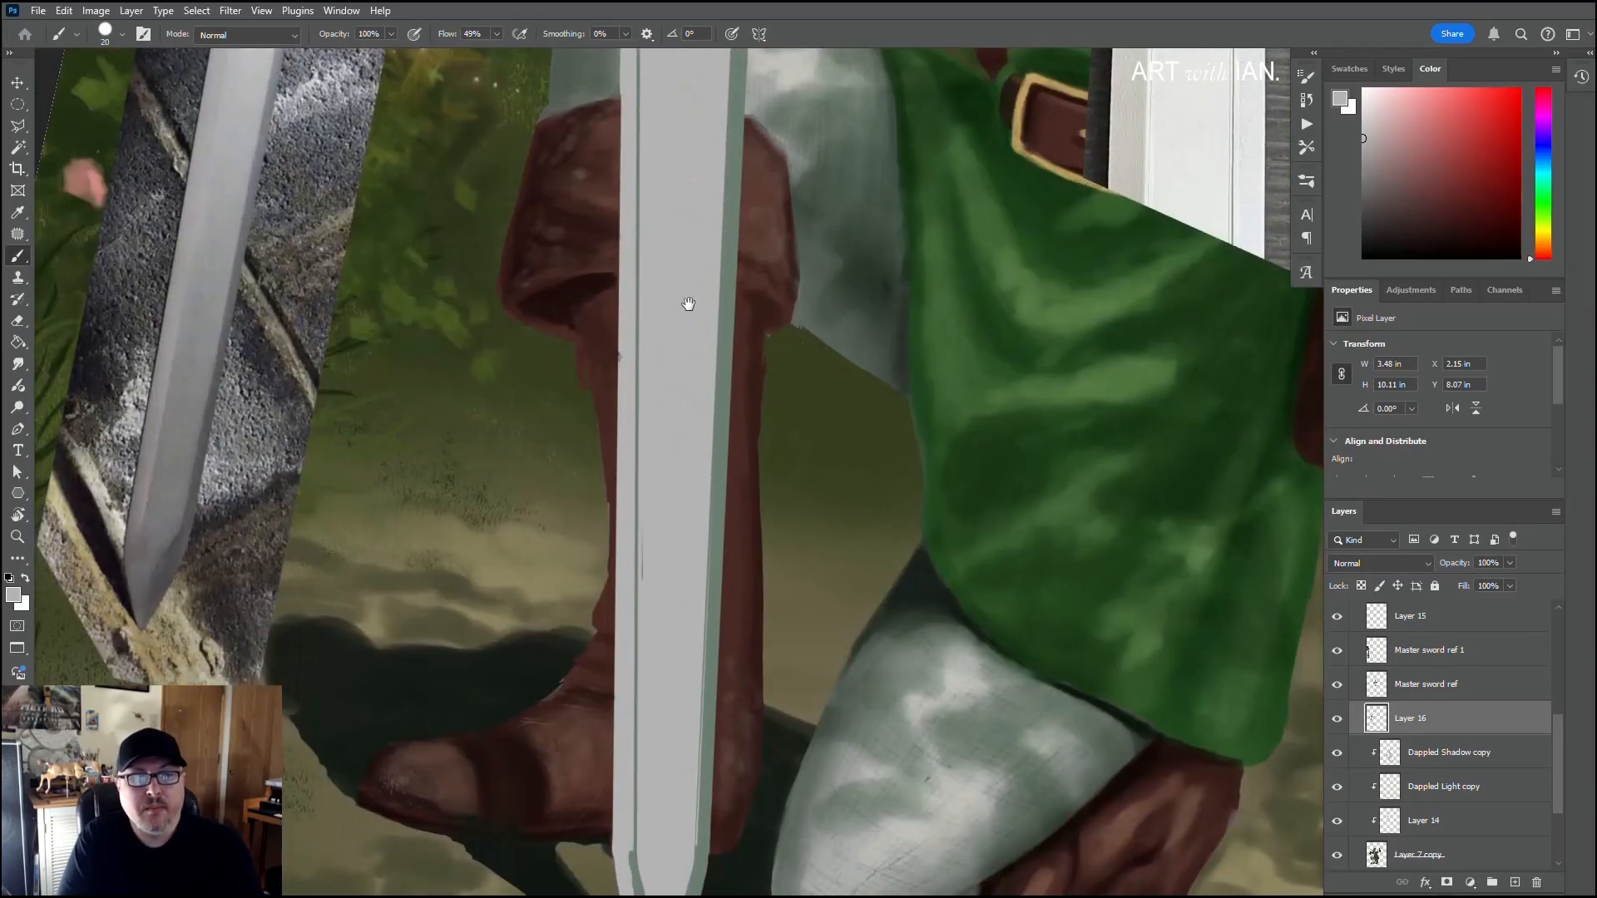
drag(678, 560, 688, 446)
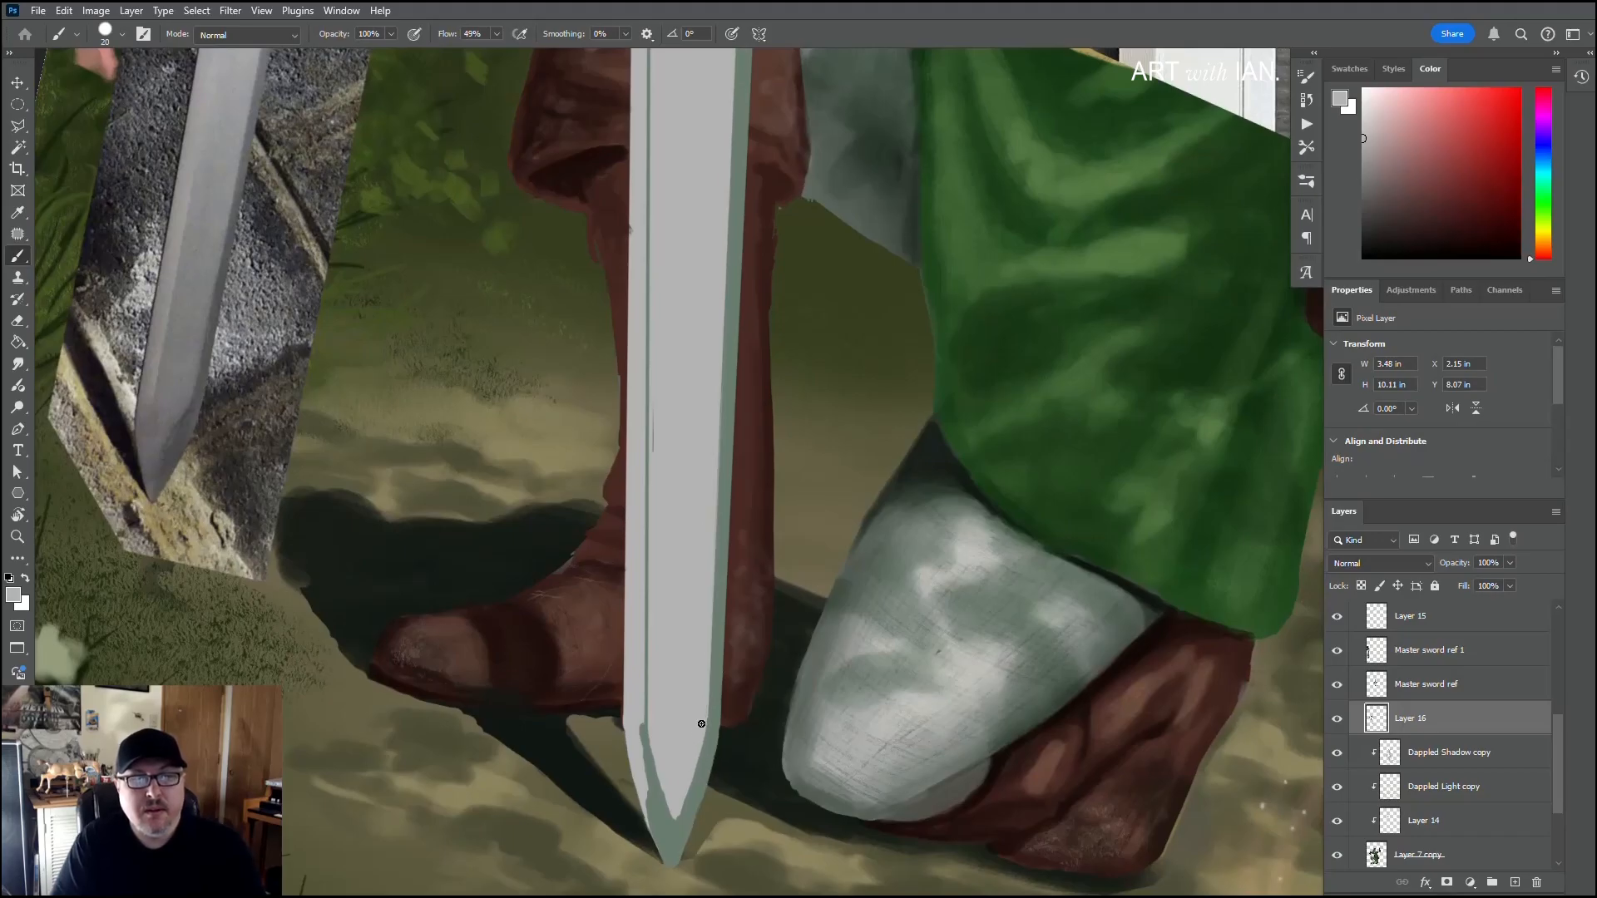
Step: Resample the bevel green and fill the left bevel at the tip up to the corner where the blade straightens
key(alt)
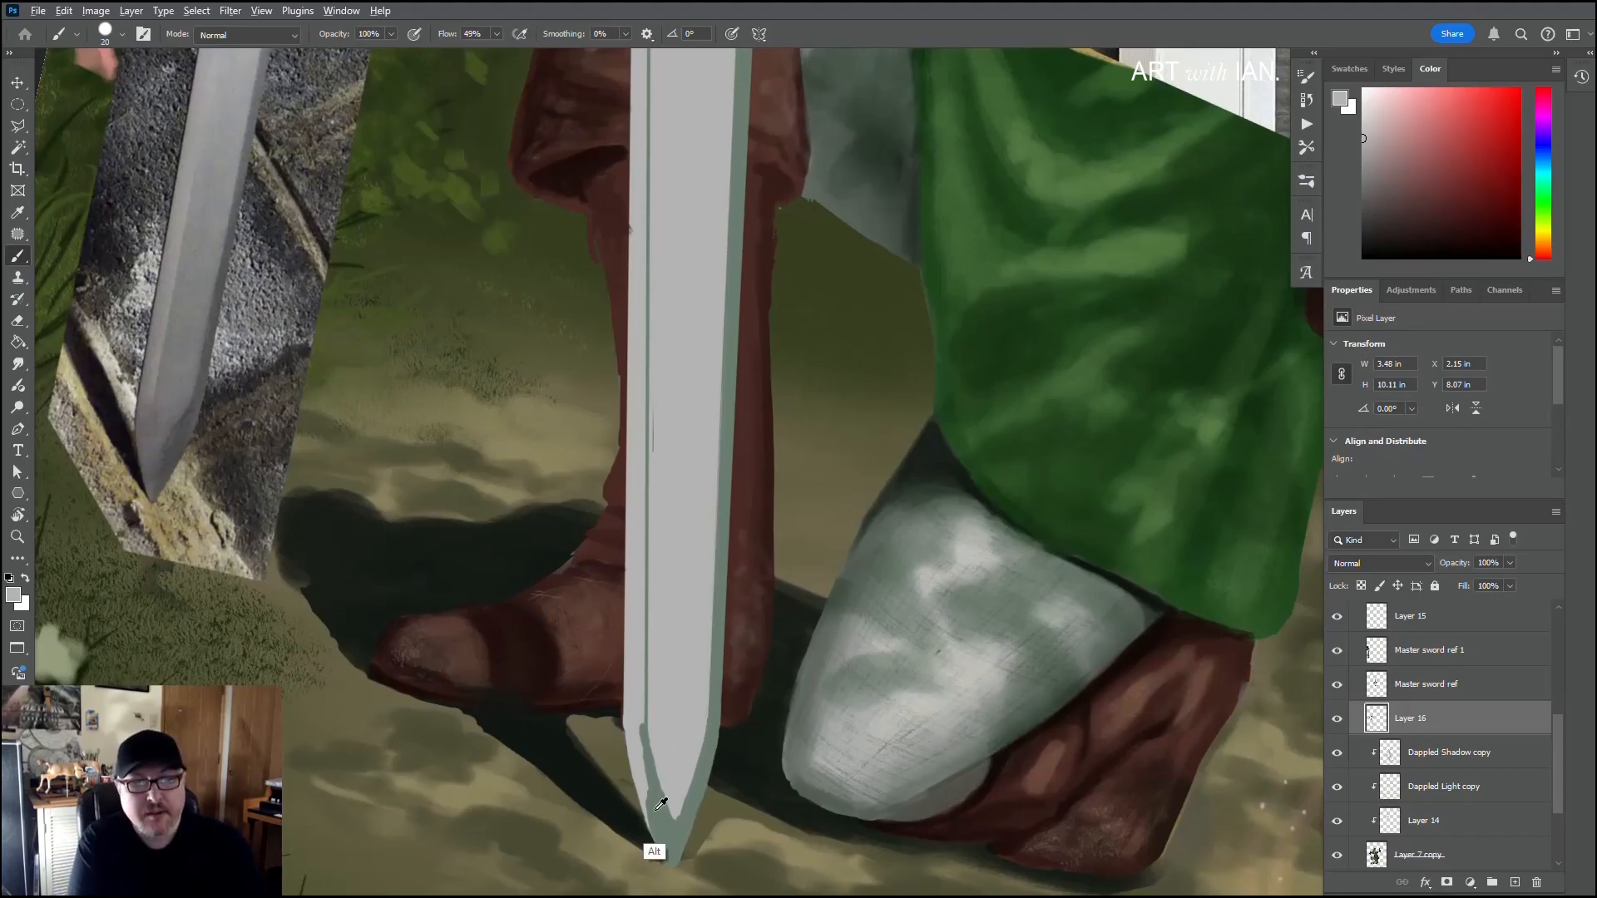
alt+click(661, 804)
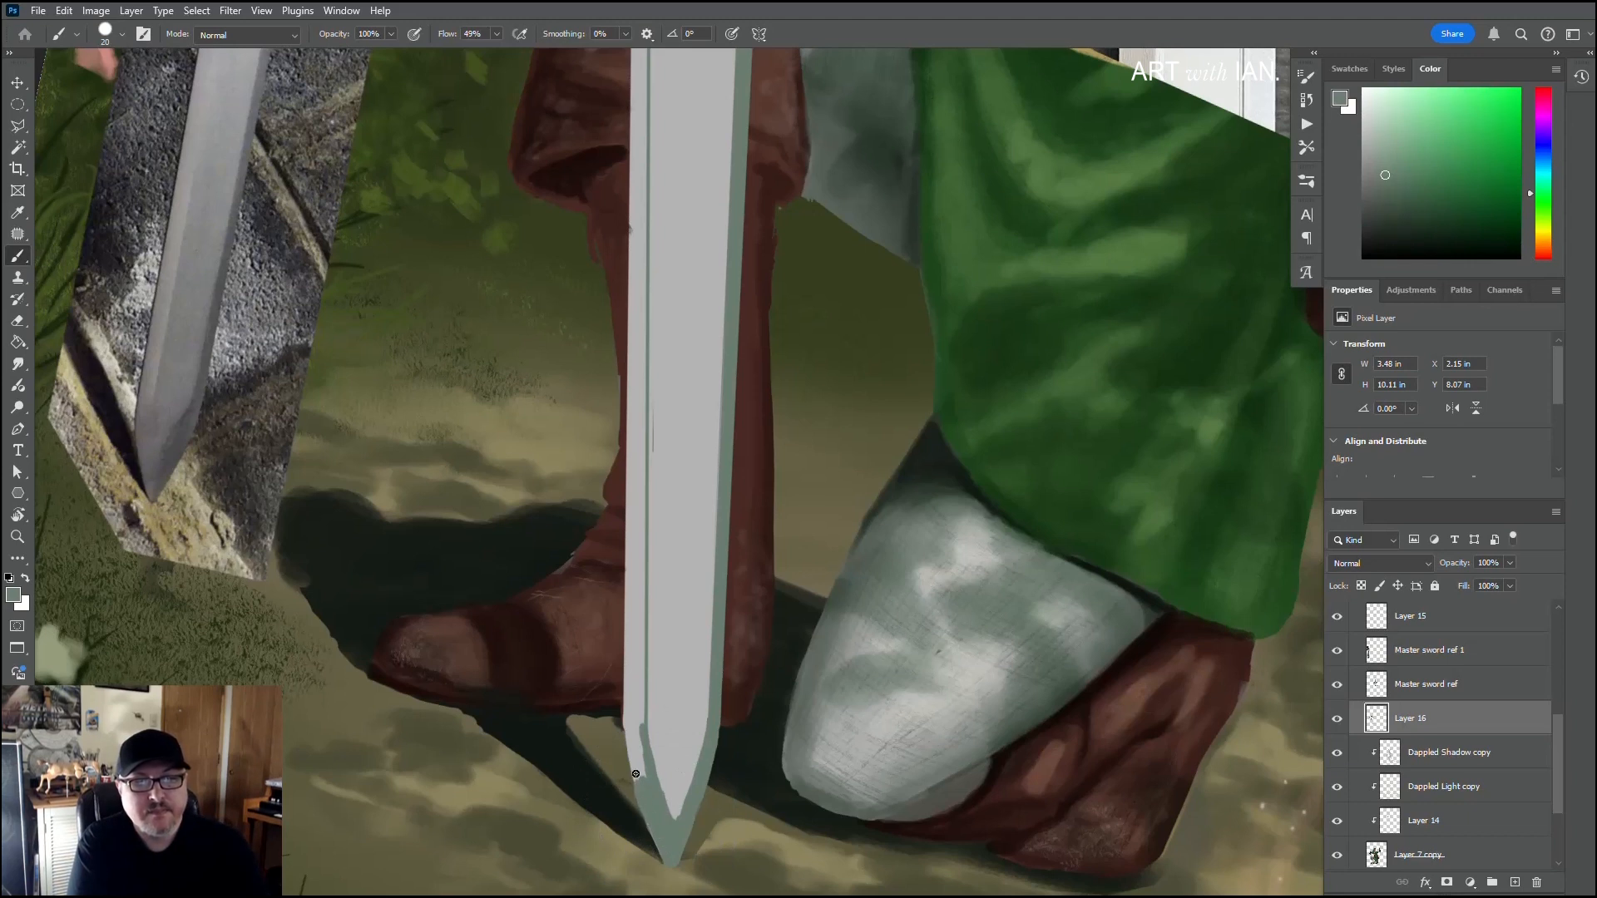
mouse_move(635, 774)
mouse_down()
mouse_move(635, 713)
mouse_move(637, 785)
mouse_move(629, 729)
mouse_move(630, 762)
mouse_up()
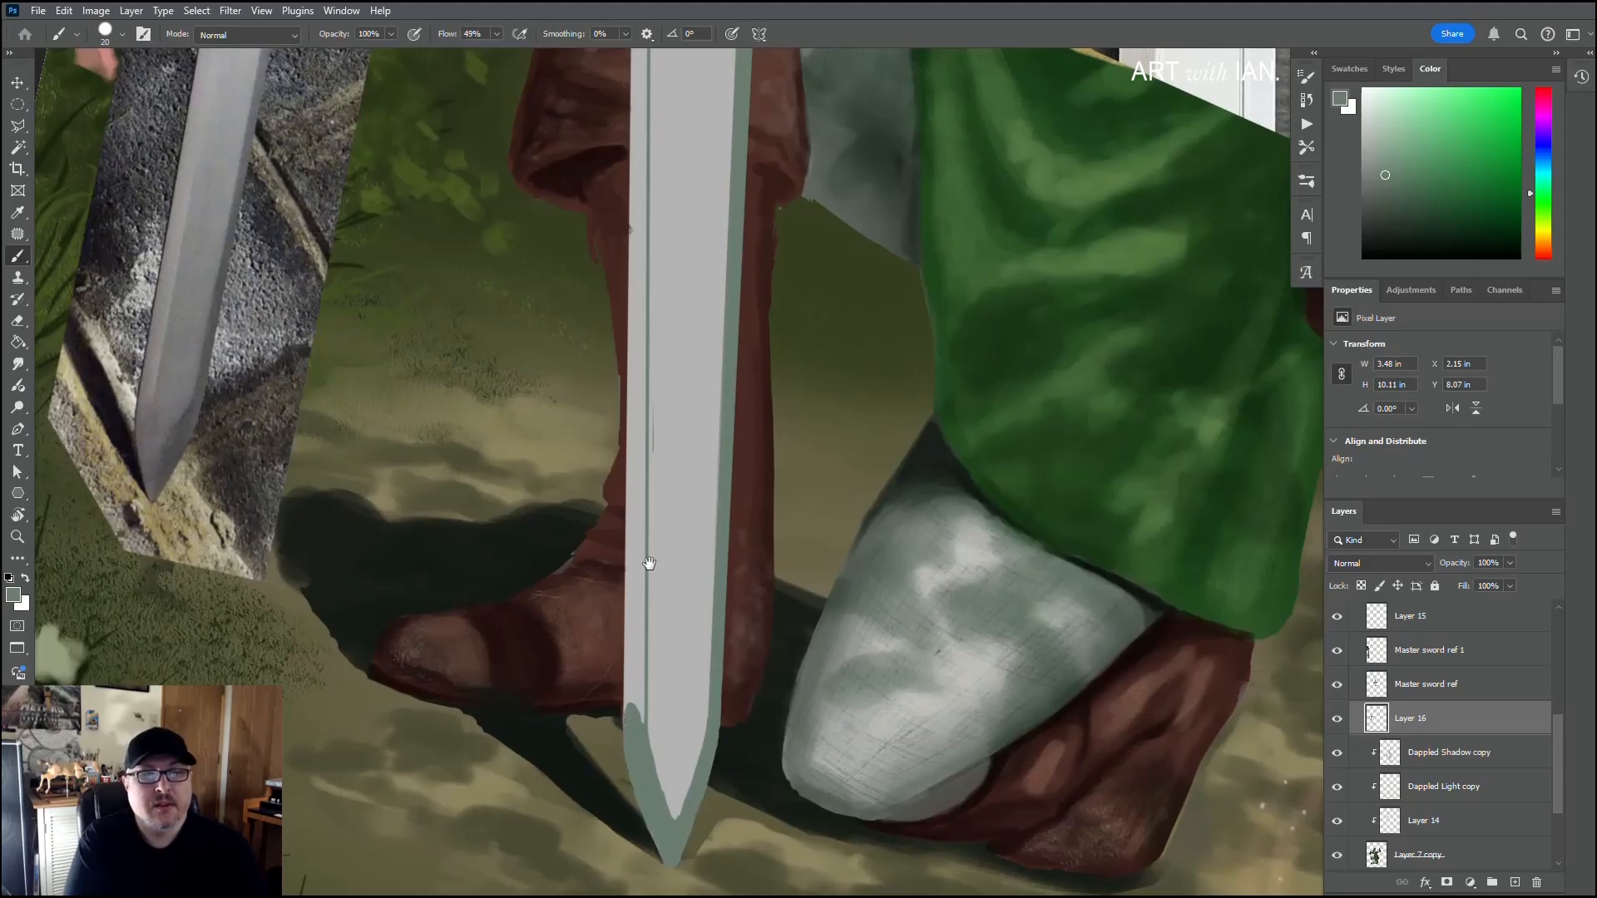
Step: Paint straight green strokes along the left bevel between the tip's corner and the pointed shoulder, covering the outer edge
scroll(643, 566, up, 10)
key(shift)
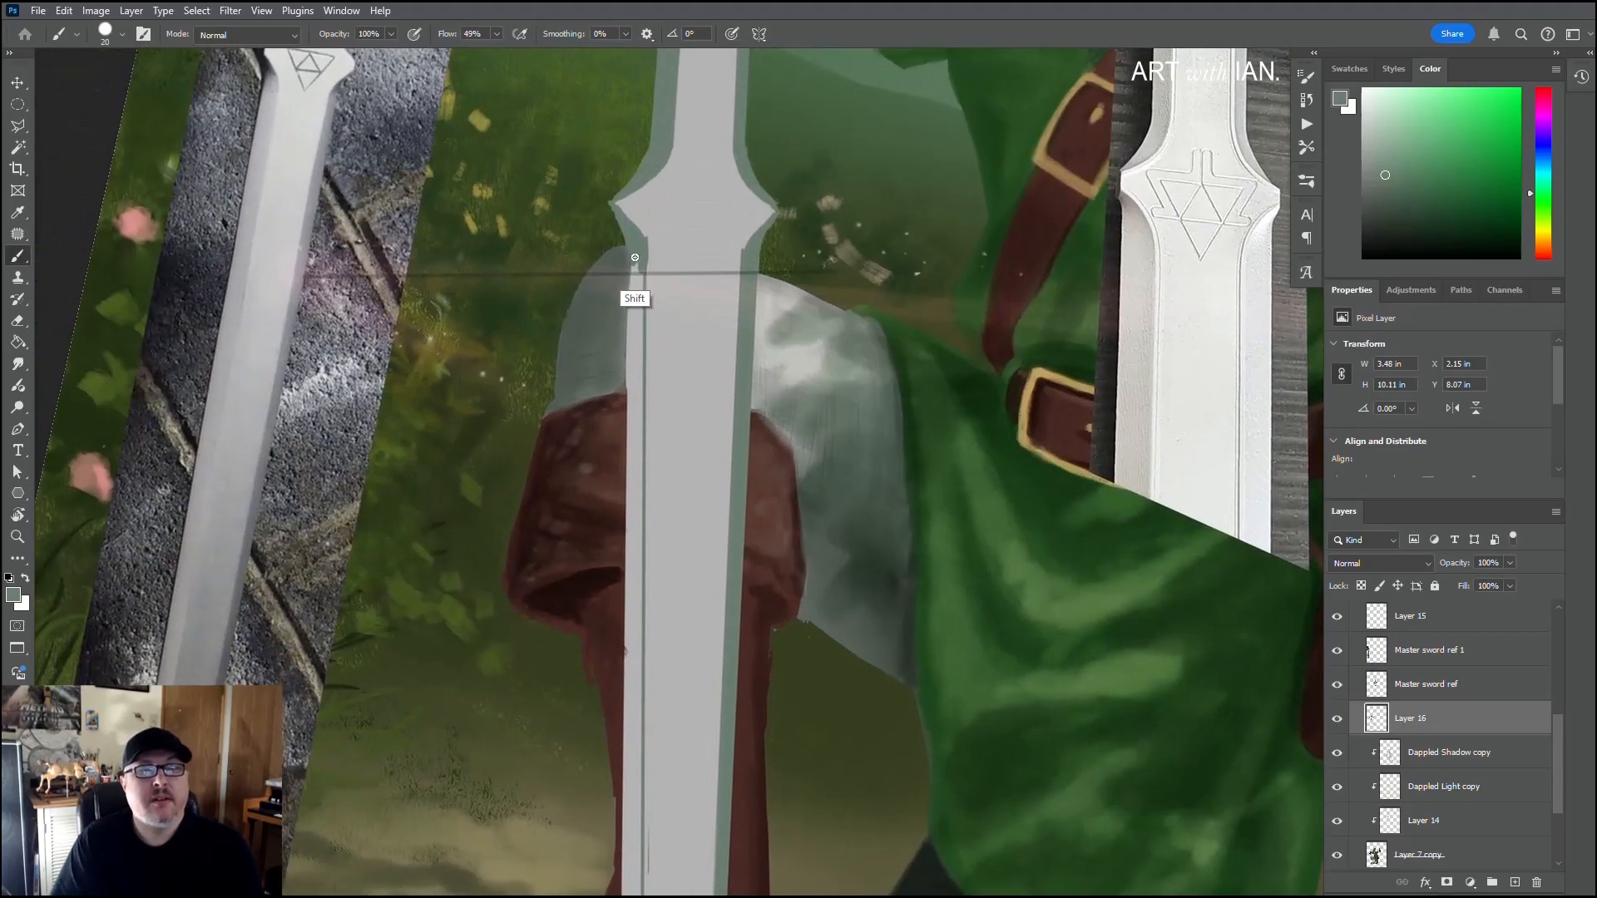
shift+click(634, 258)
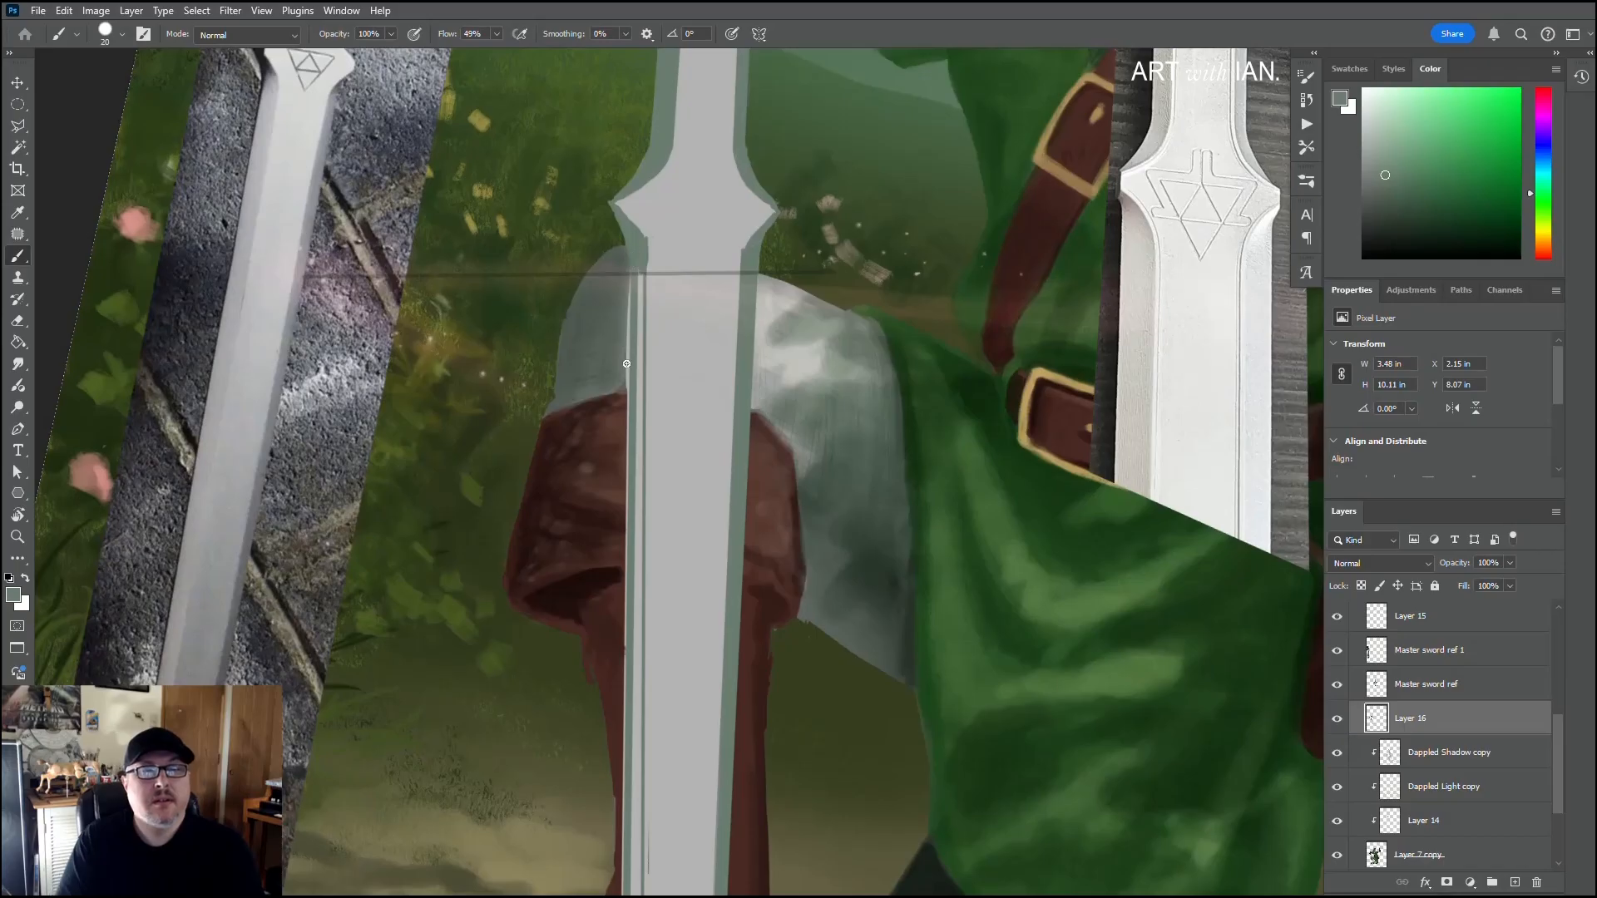
scroll(645, 353, down, 10)
key(shift)
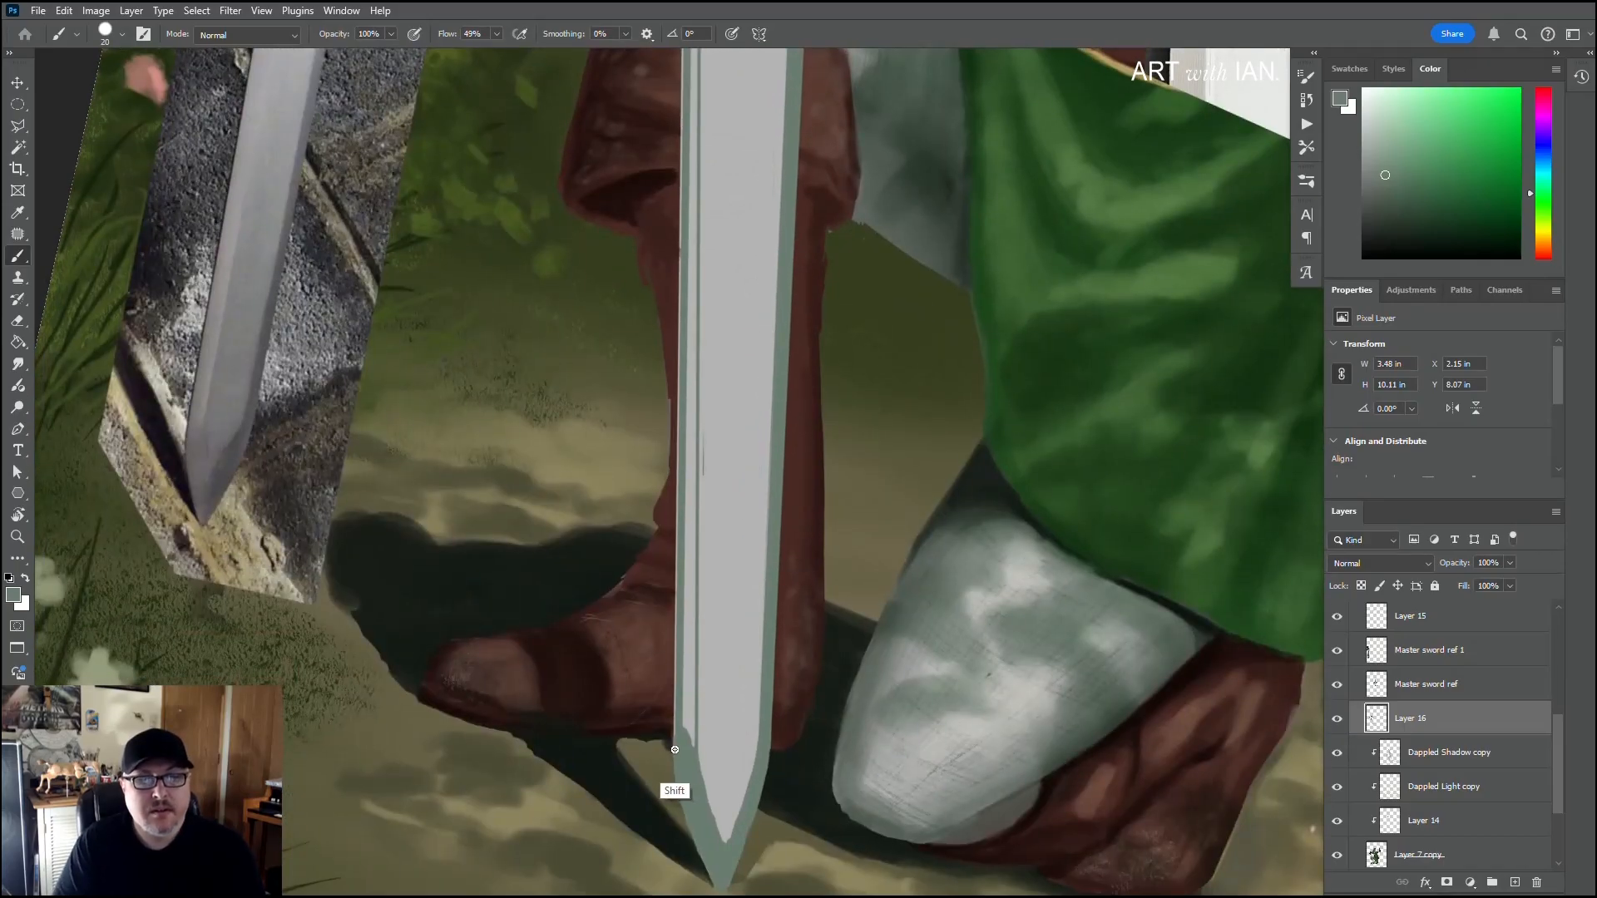
shift+click(674, 753)
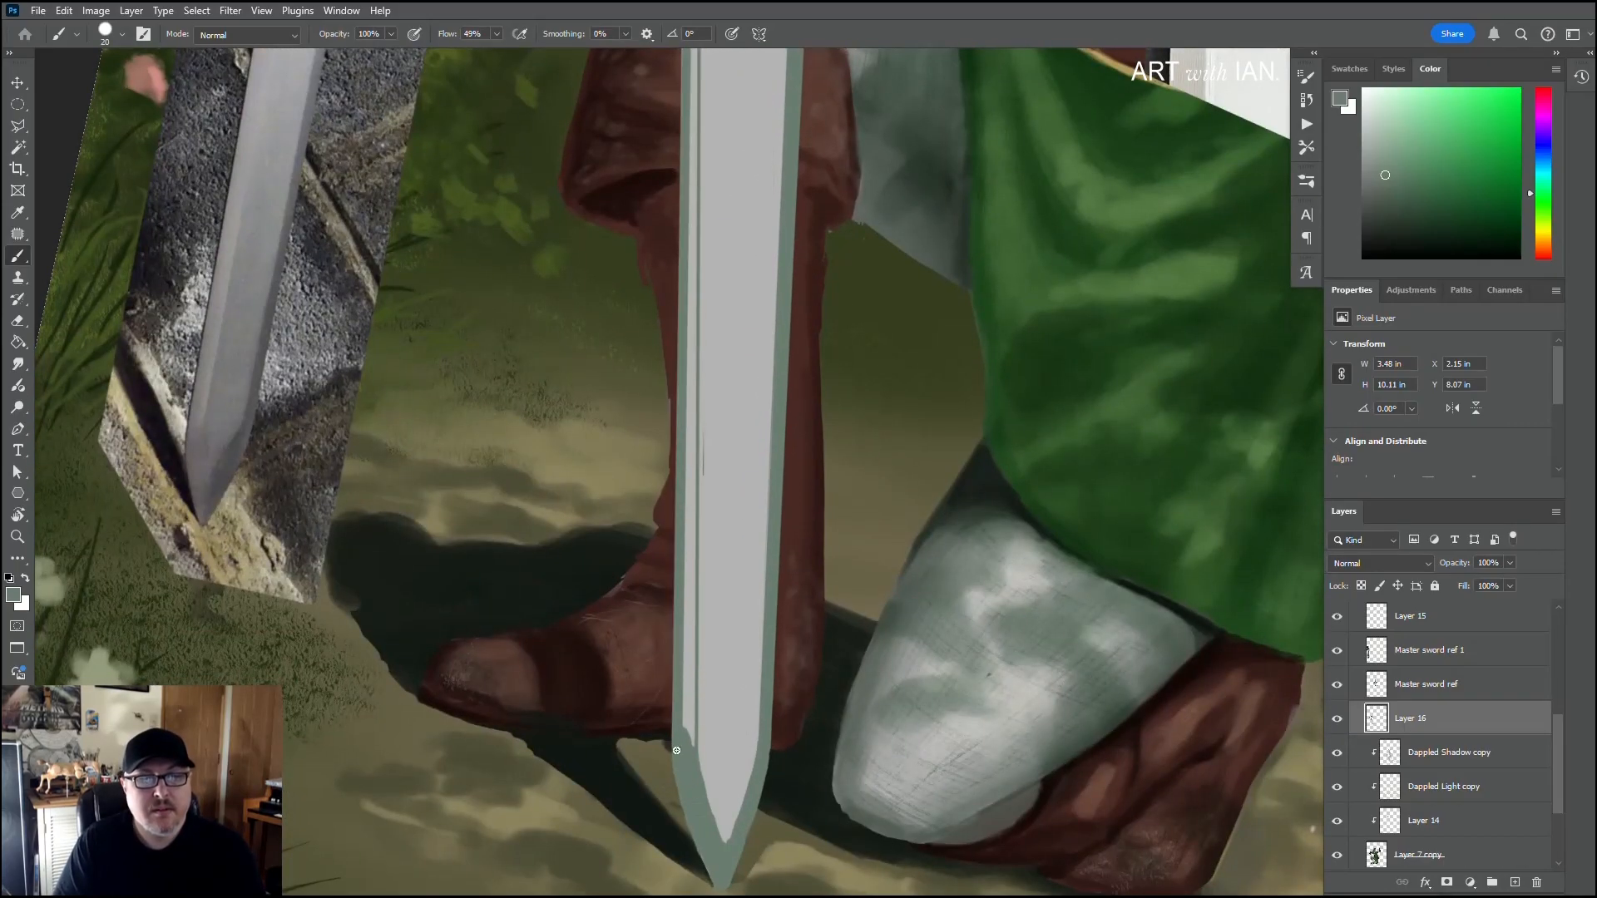
Step: Fill the remaining light gaps in the left bevel between the pointed shoulder and the tip's corner with green strokes
scroll(688, 663, up, 10)
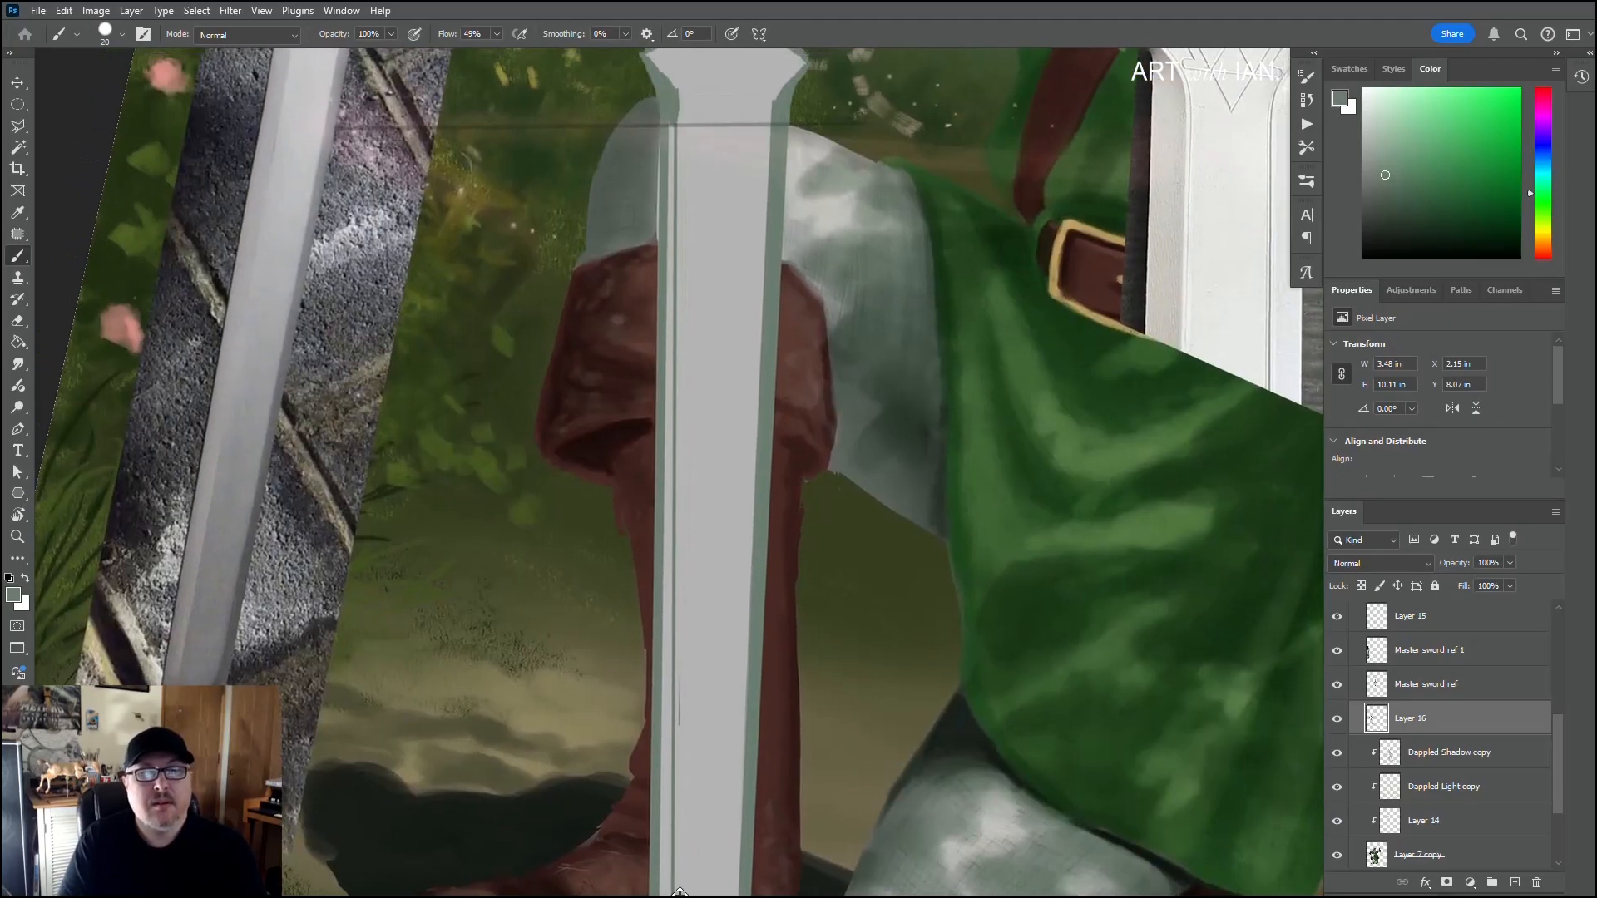
key(shift)
shift+click(675, 106)
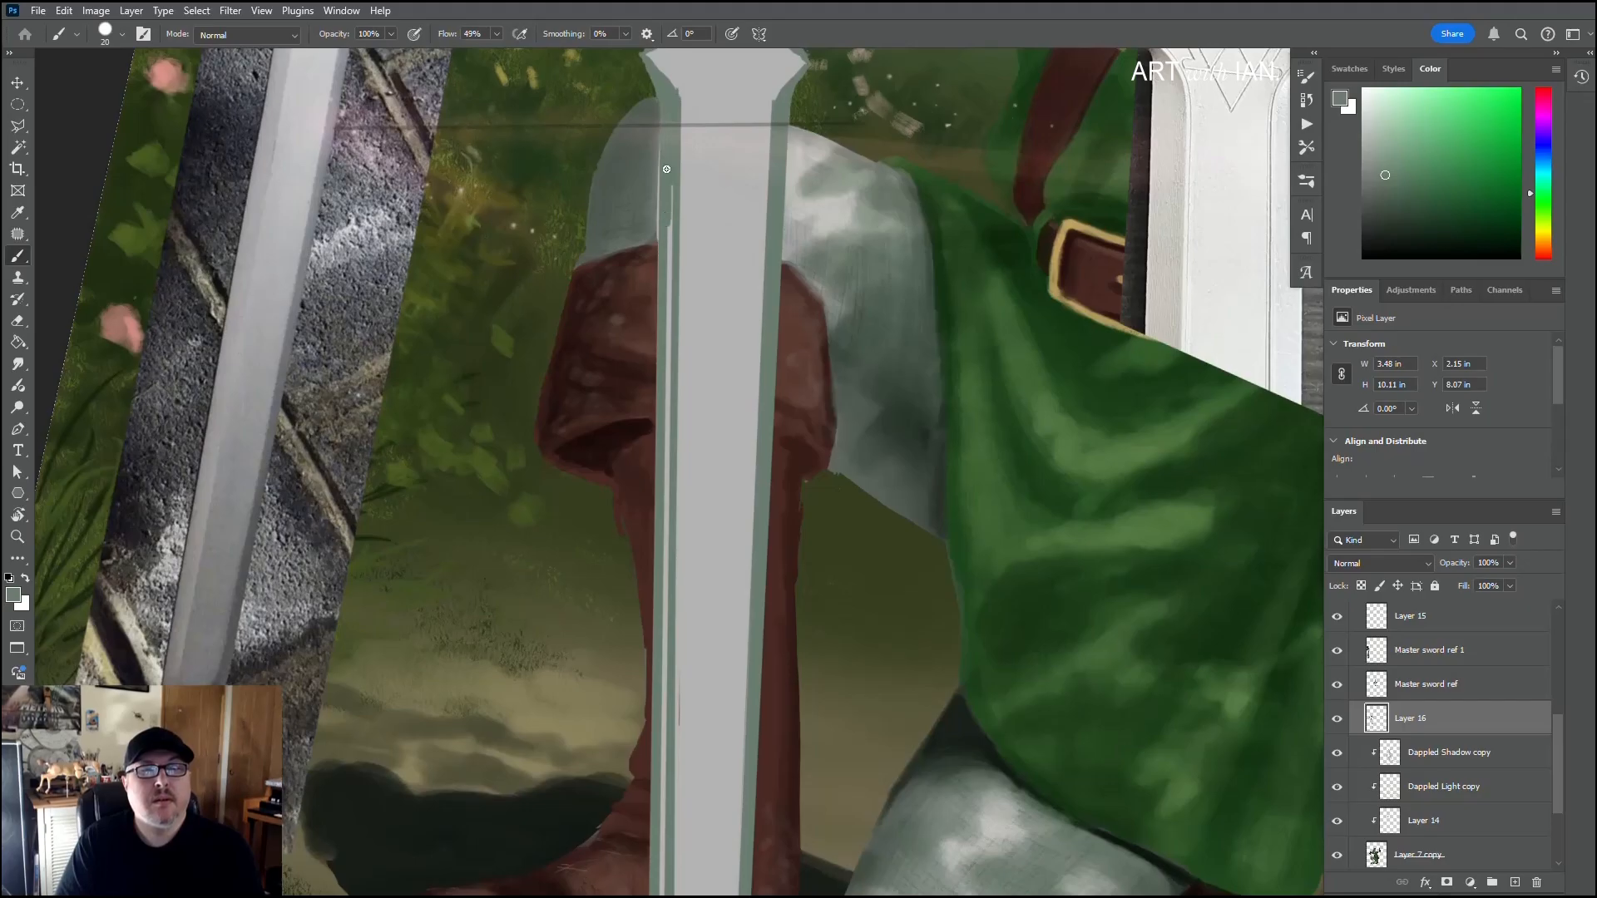
drag(669, 182, 665, 506)
scroll(685, 241, down, 5)
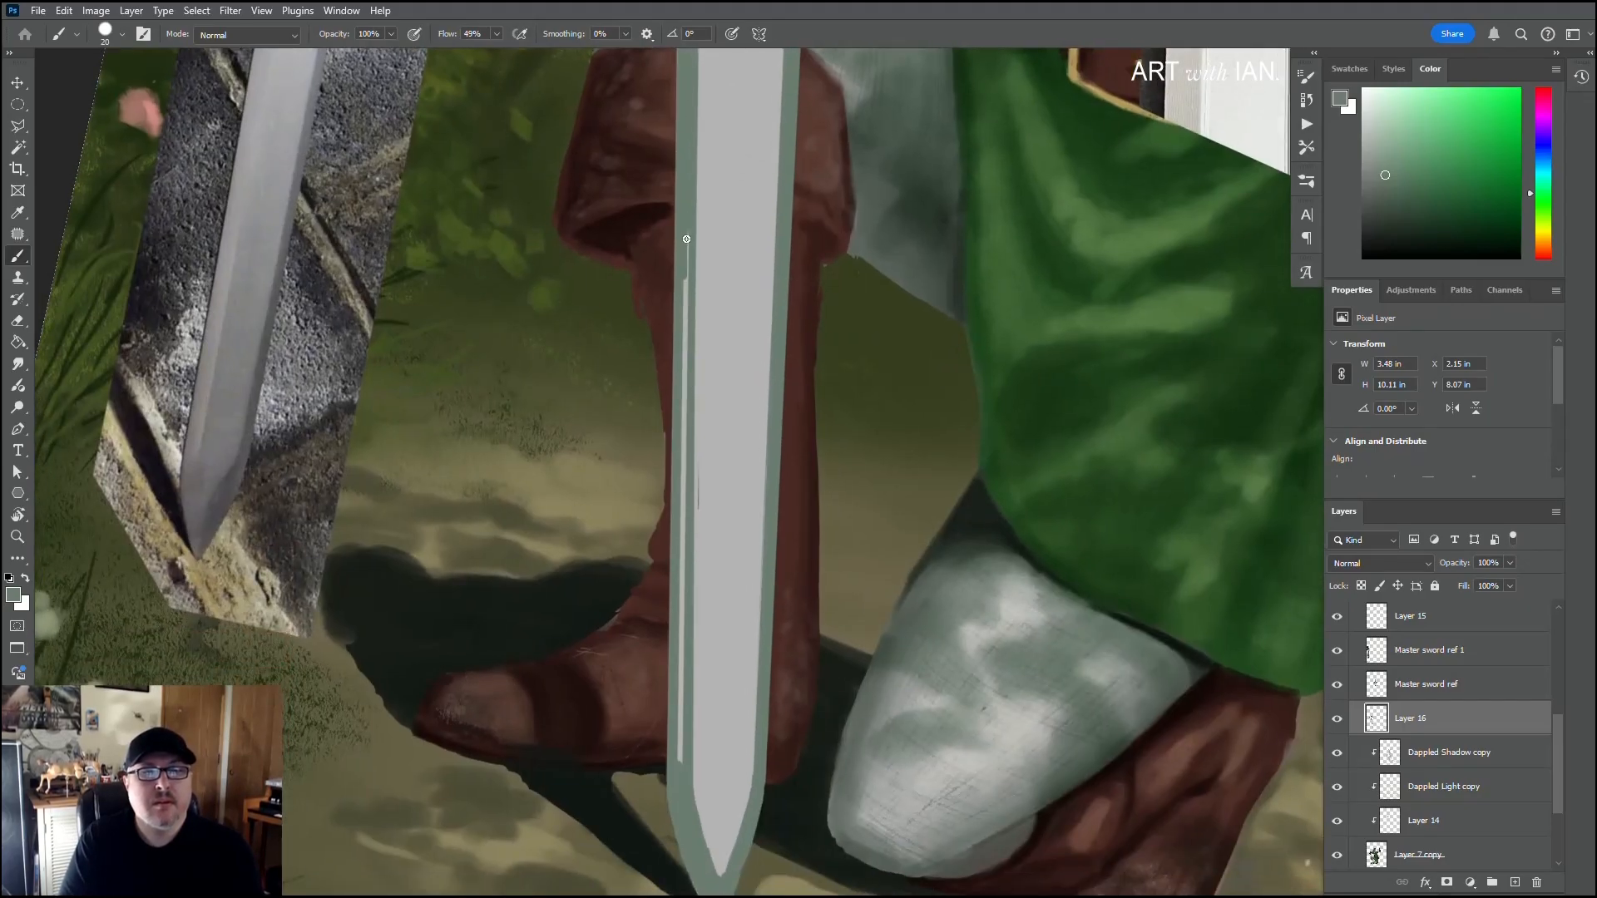
drag(686, 238, 684, 332)
drag(689, 240, 680, 527)
mouse_move(684, 391)
mouse_down()
mouse_move(681, 763)
mouse_move(681, 745)
mouse_up()
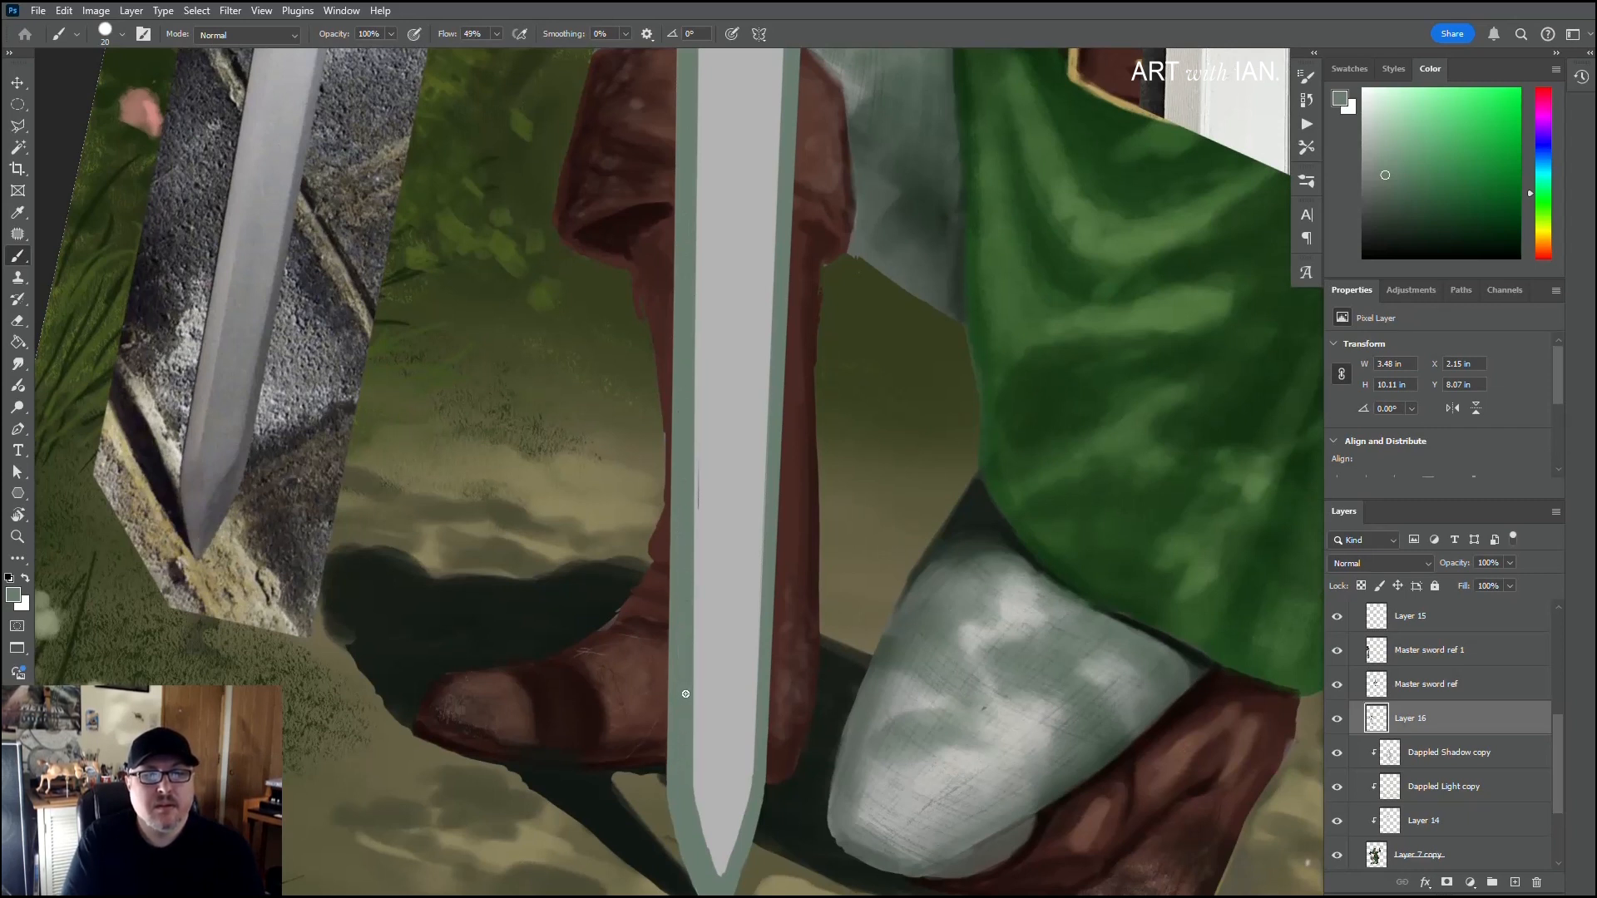
Step: Sample the blade's light grey and paint over the stray thin line beside the left bevel on the lower blade
alt+click(702, 504)
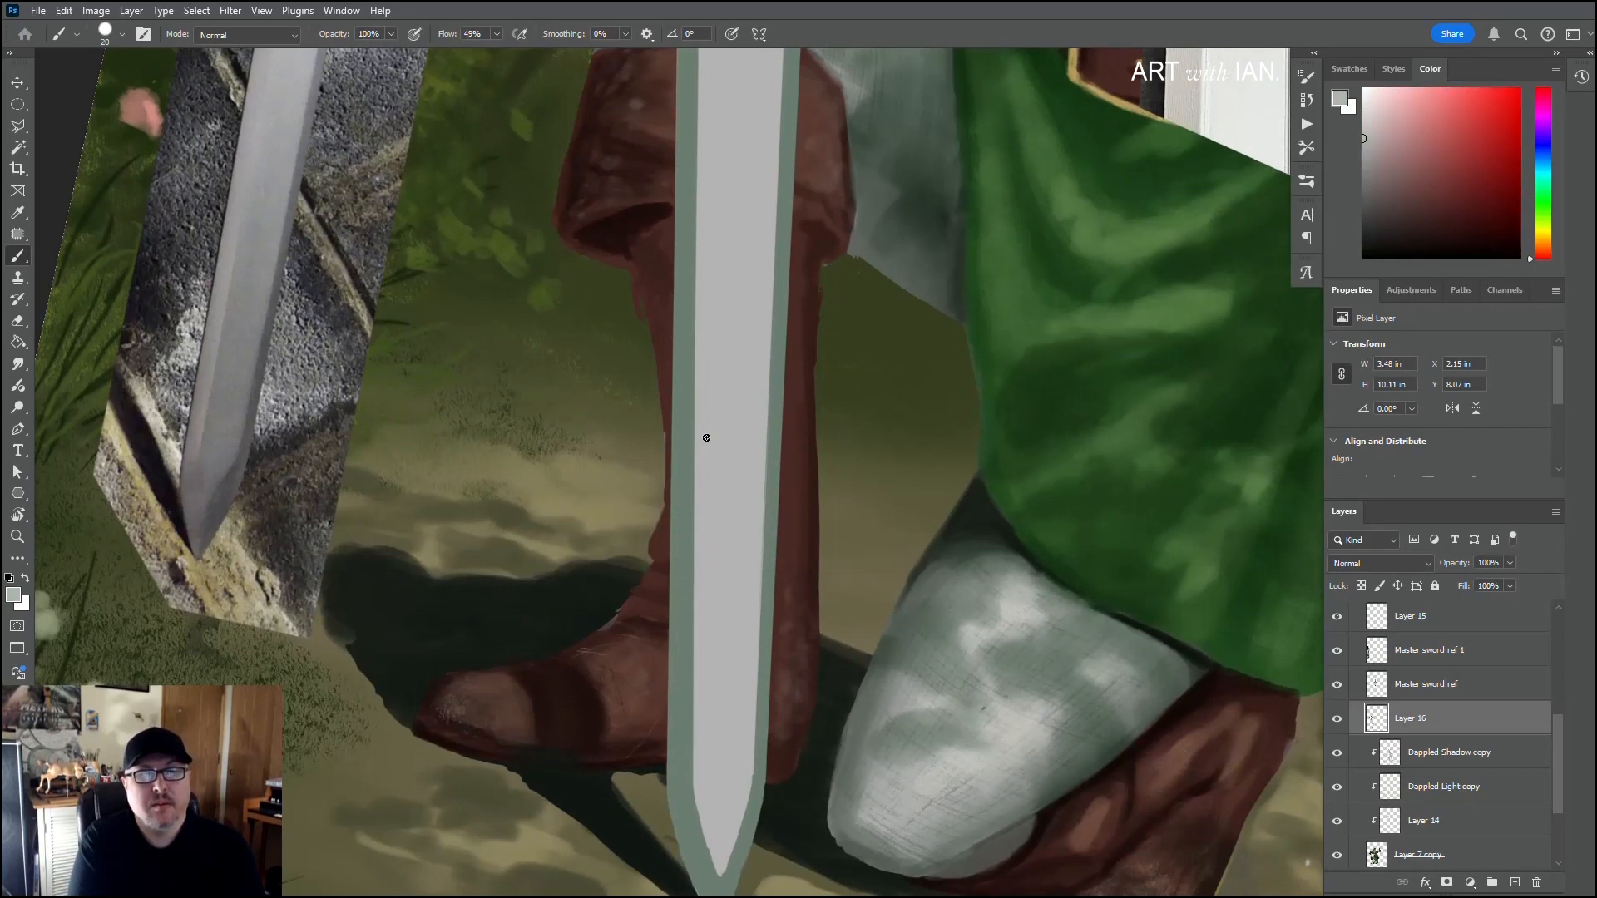
scroll(690, 566, down, 2)
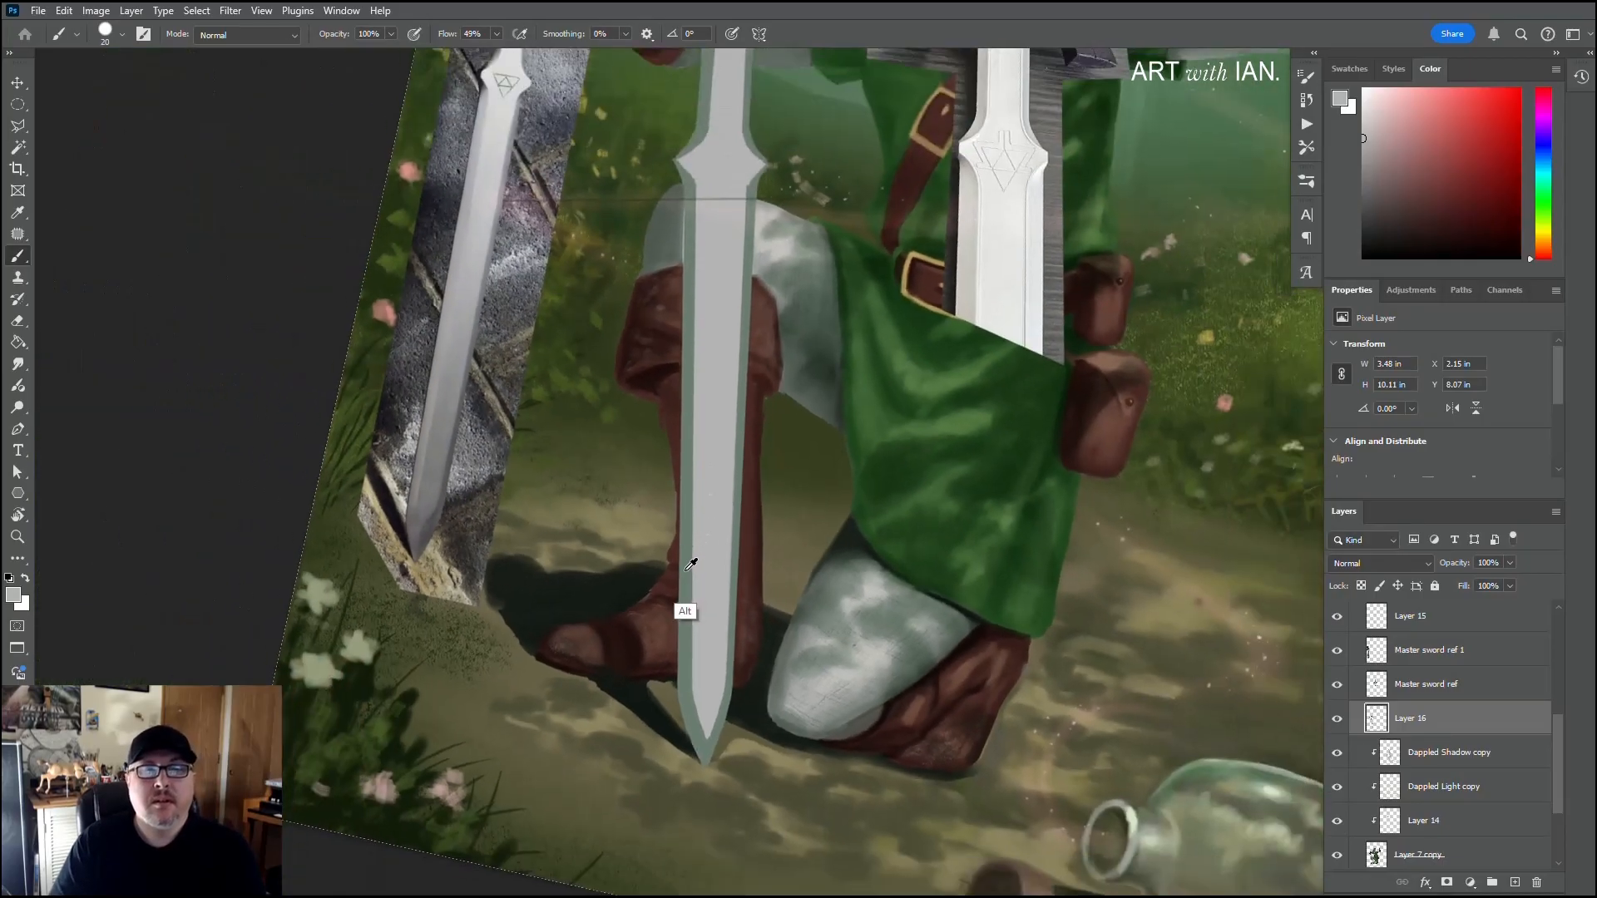
scroll(691, 566, down, 5)
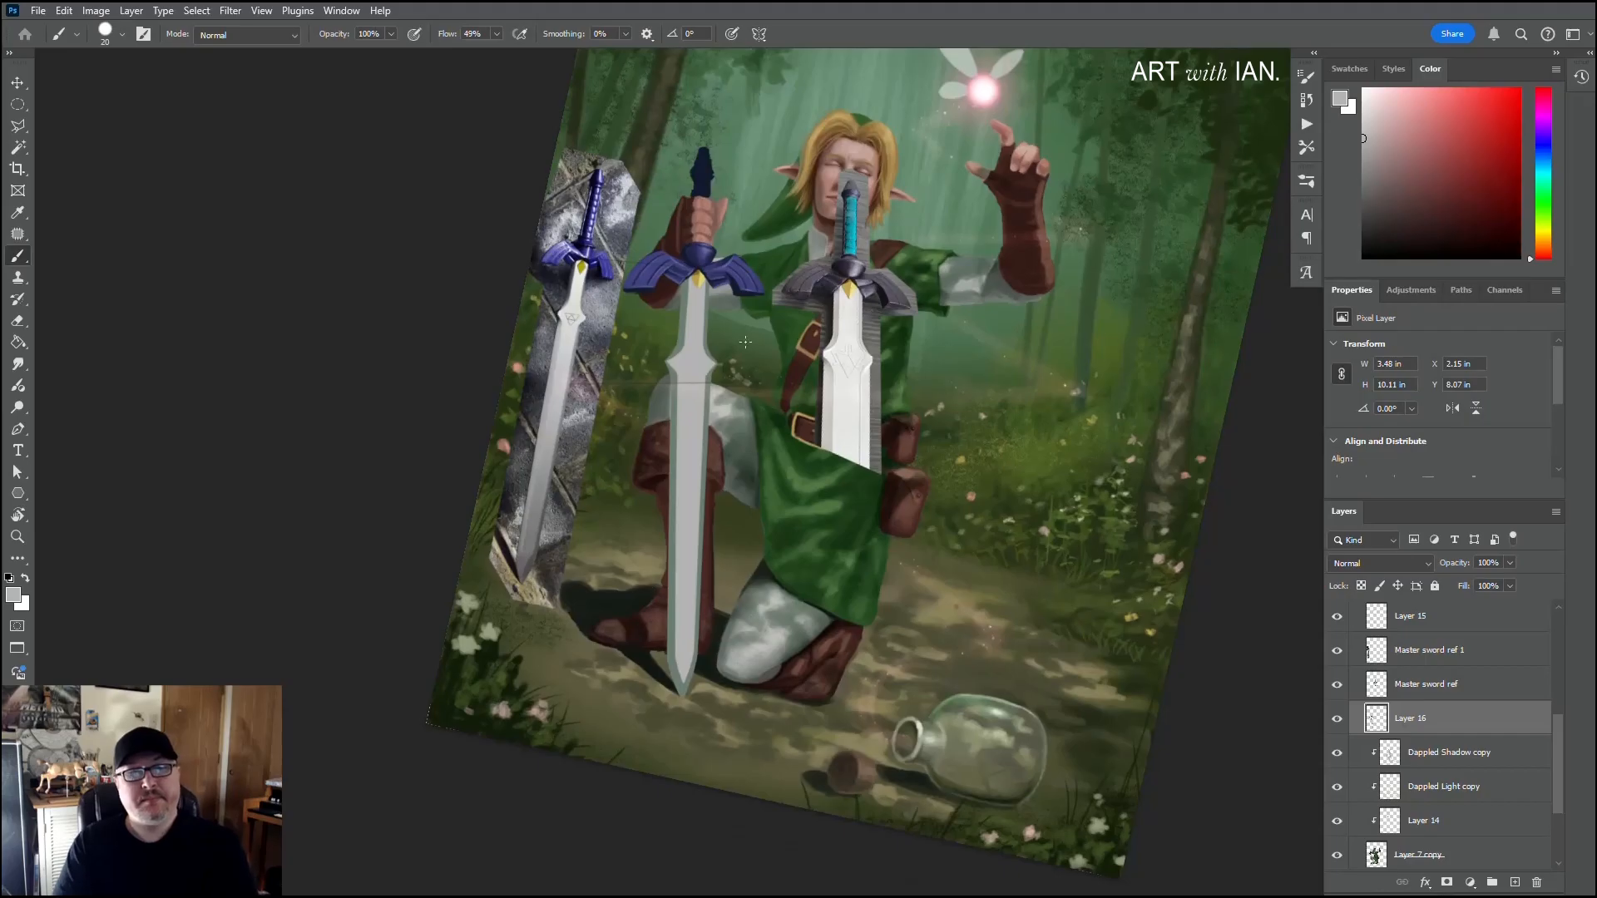
scroll(681, 438, up, 4)
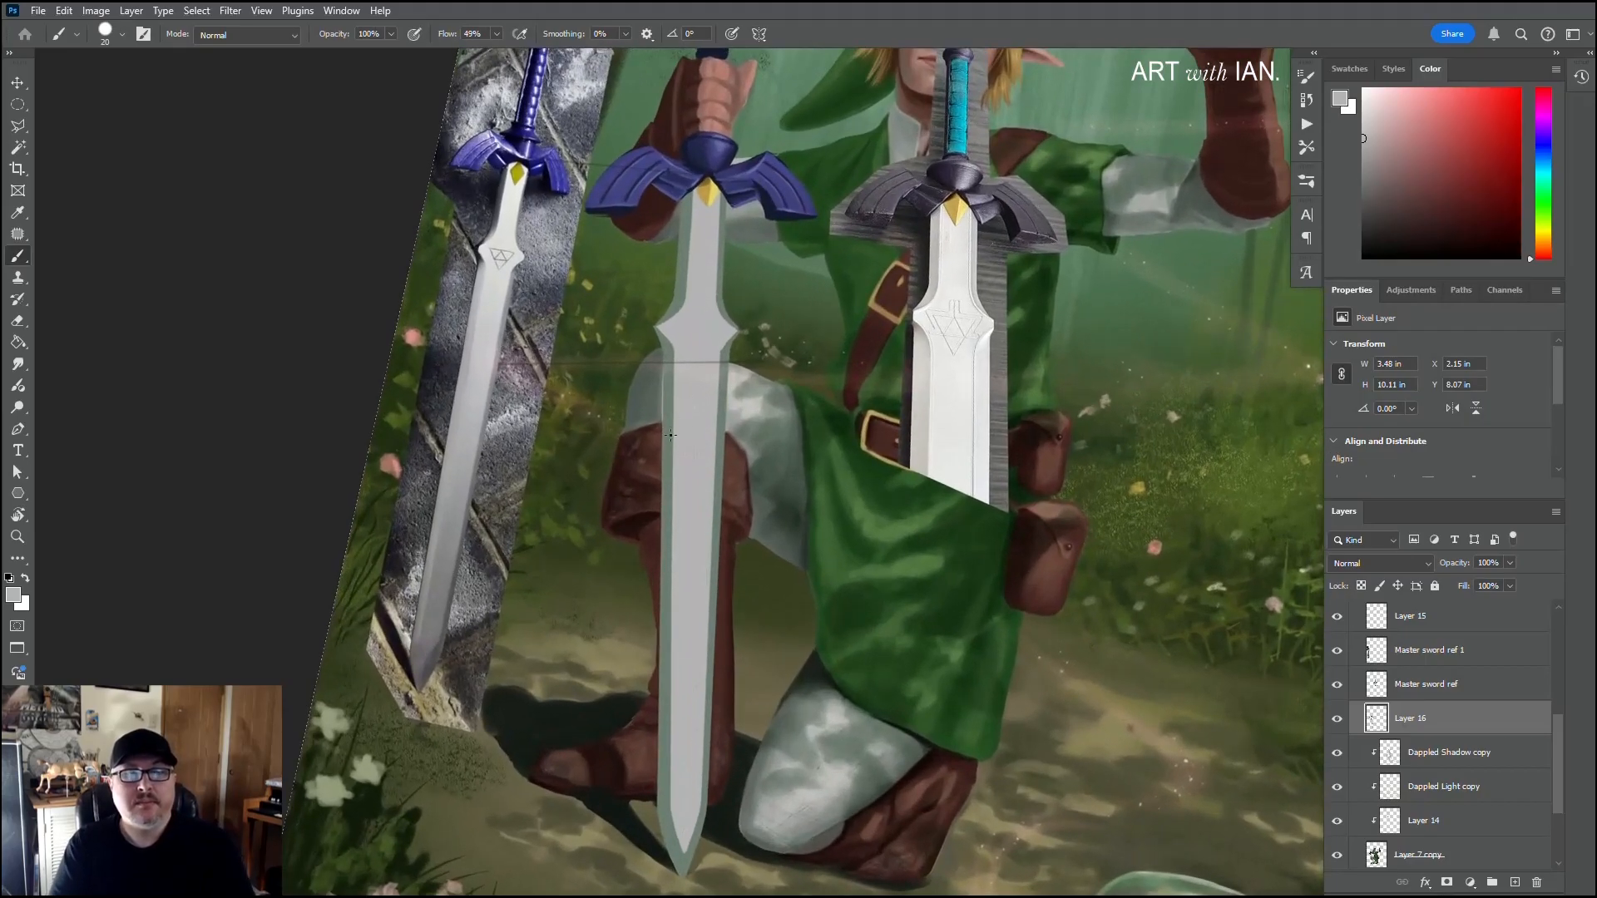
Step: Try a straight light grey stroke along the blade's right inner edge from below the shoulder to the tip, and undo it
drag(671, 435, 703, 336)
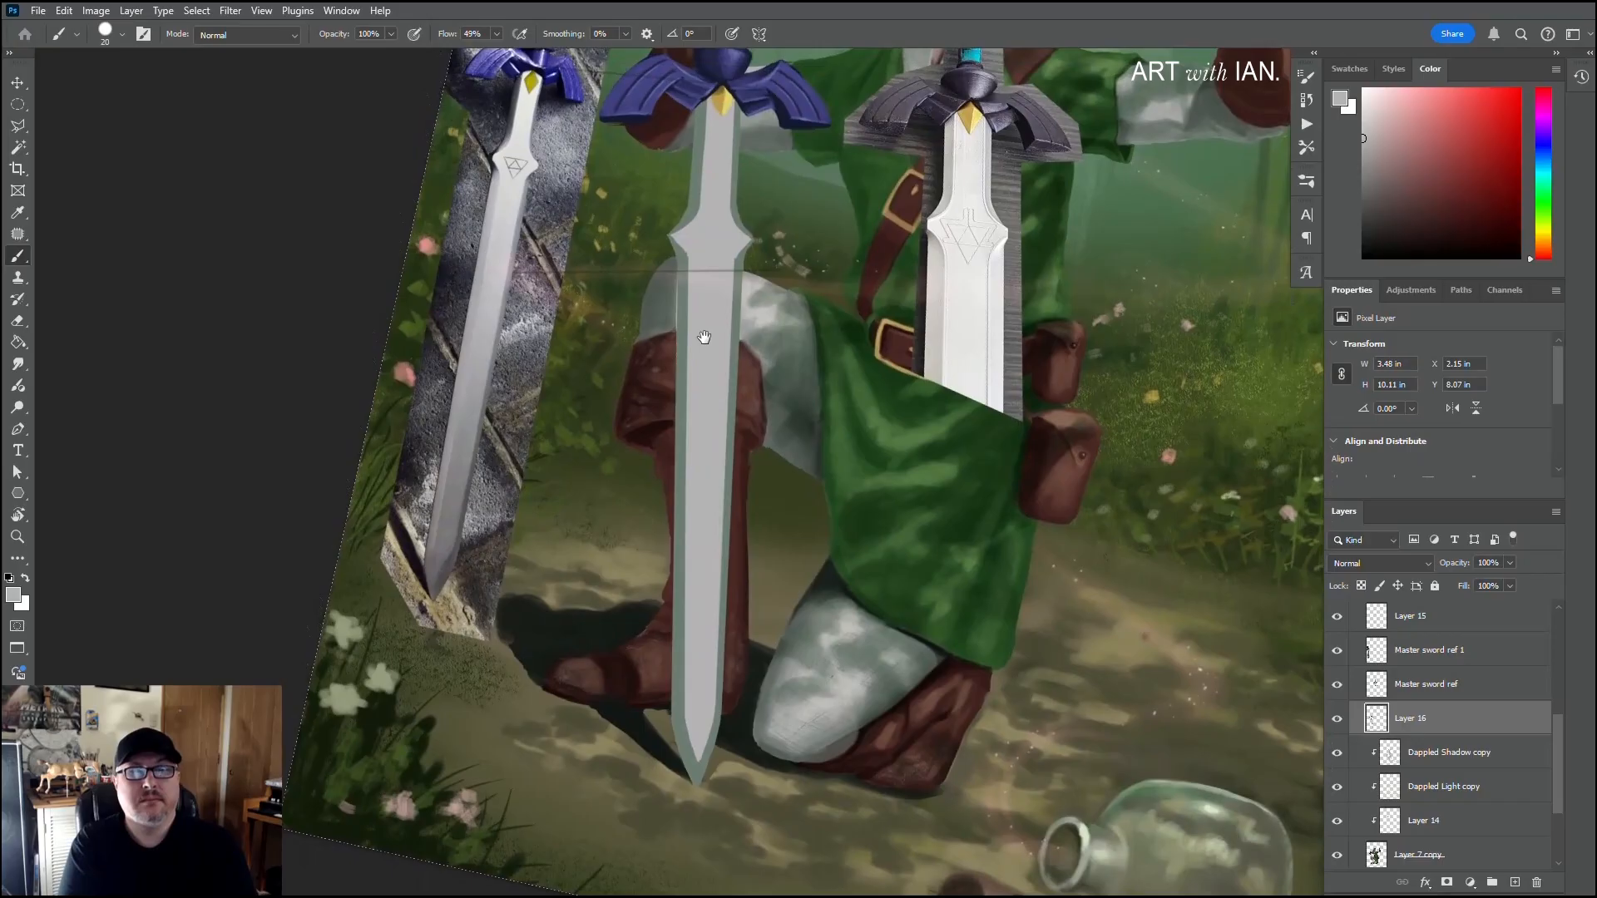
alt+click(683, 266)
alt+click(713, 269)
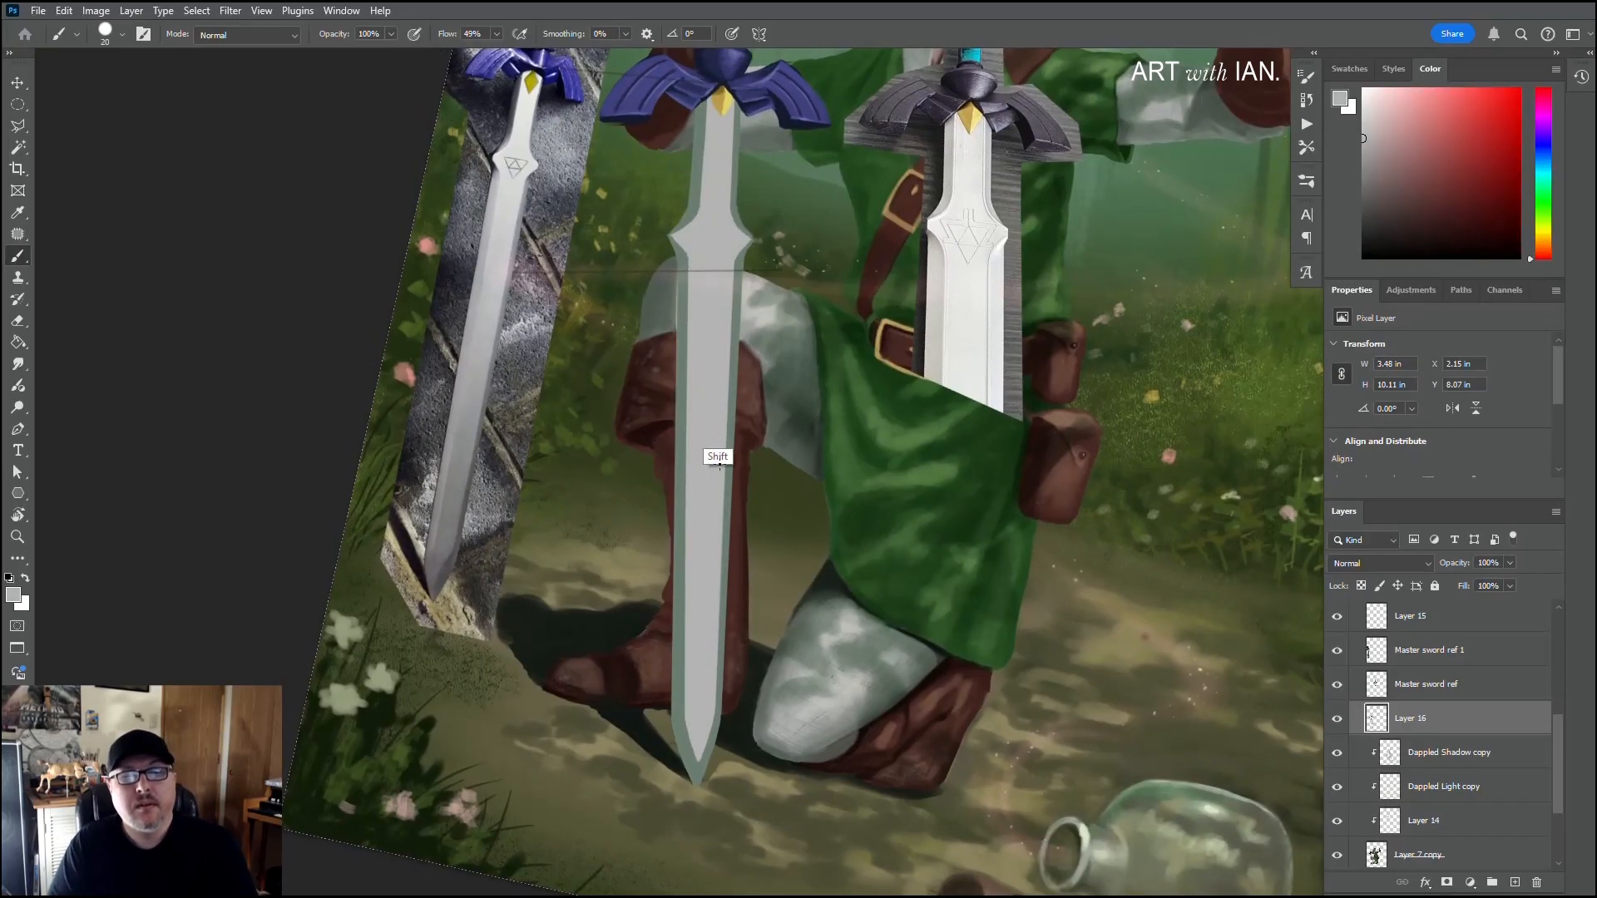
shift+click(712, 713)
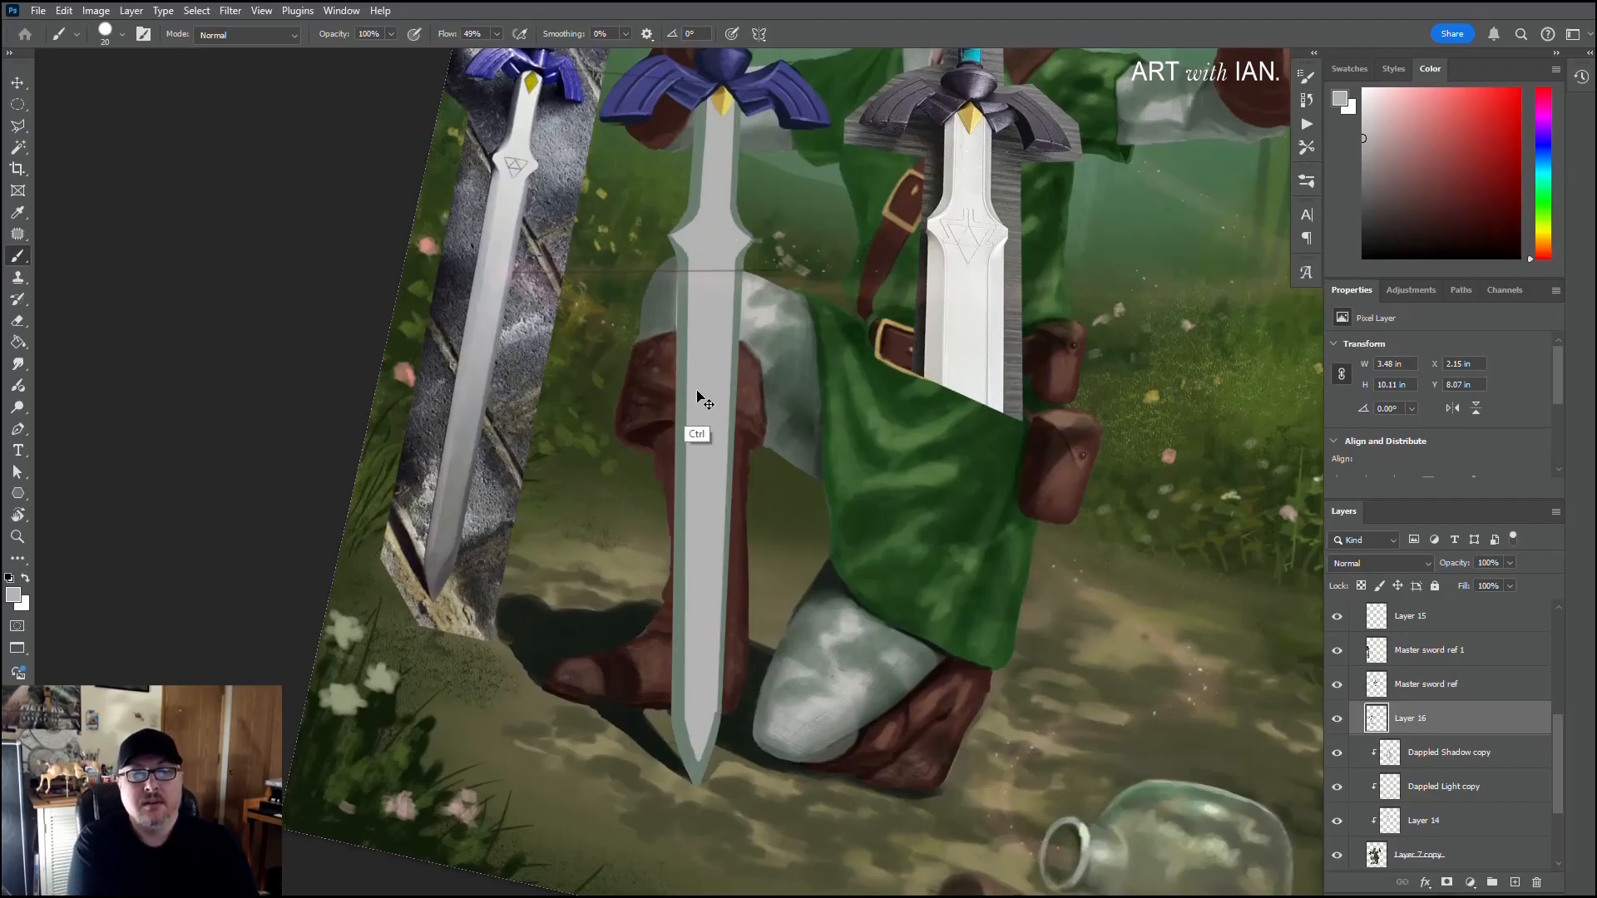
key(ctrl+z)
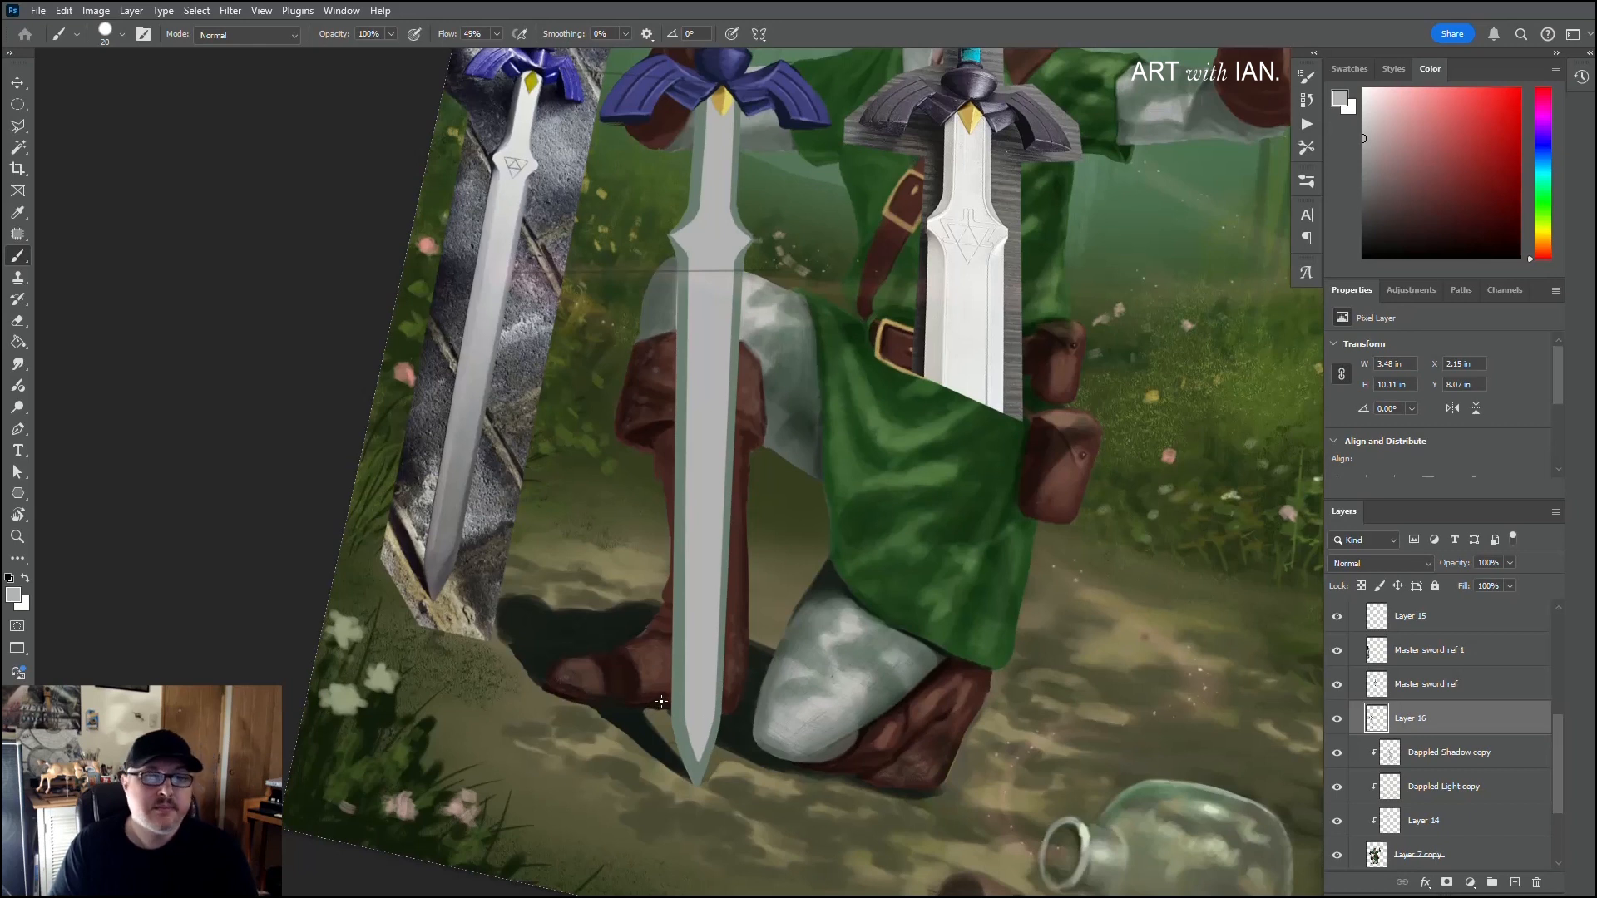
Step: Sample the bevel green and widen the green bevel around the blade's tip, shortening the point of the grey centre
alt+click(672, 750)
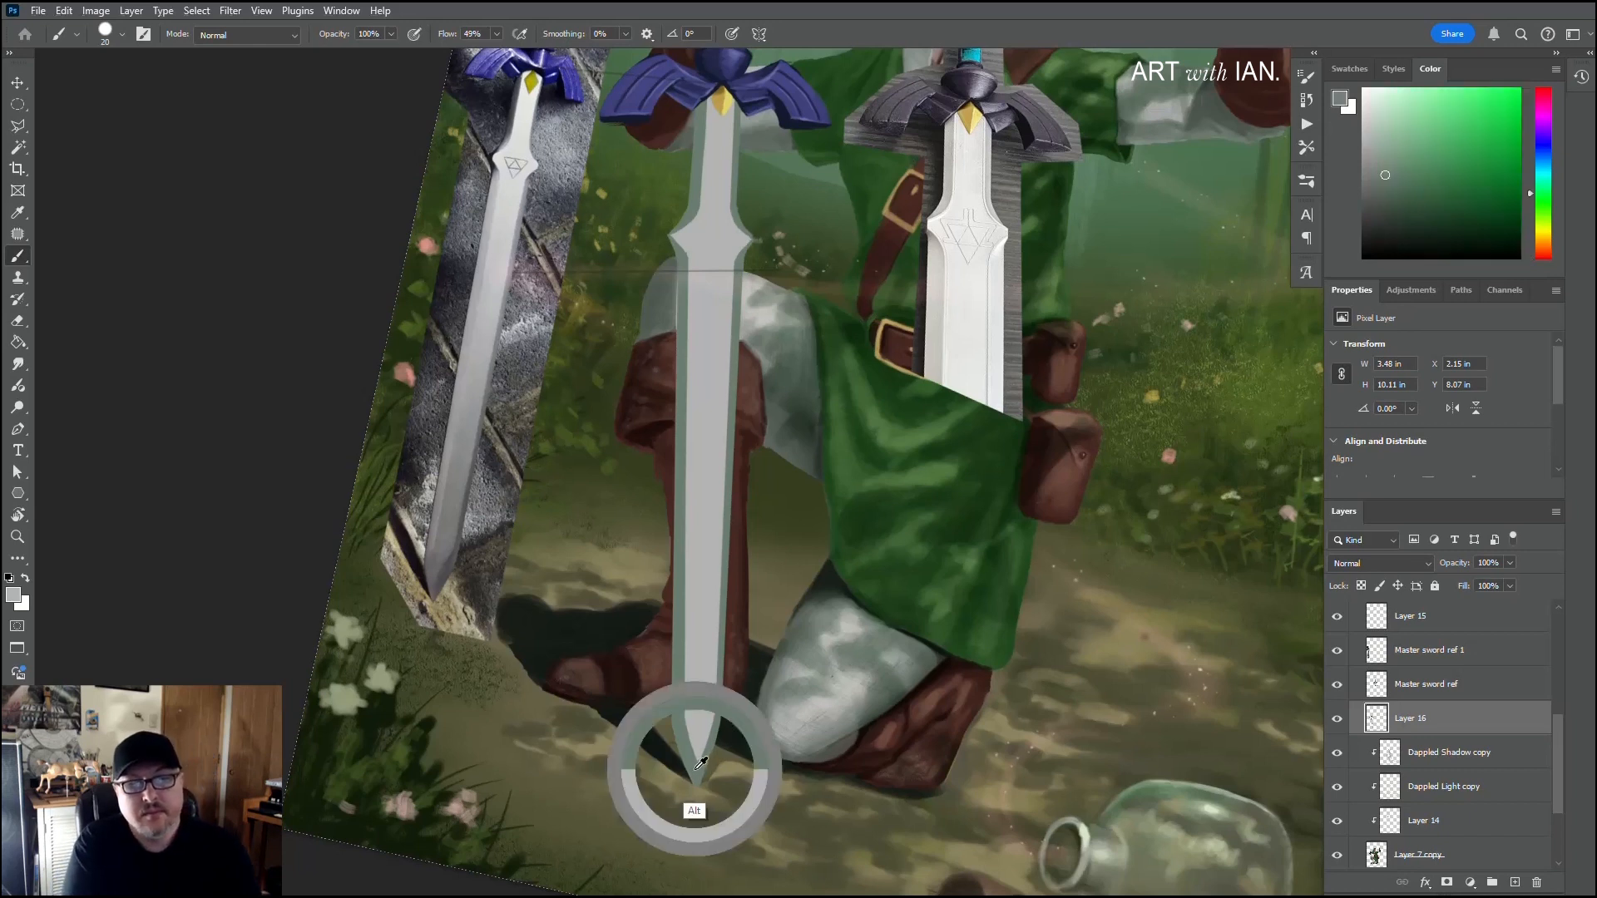
scroll(698, 773, up, 3)
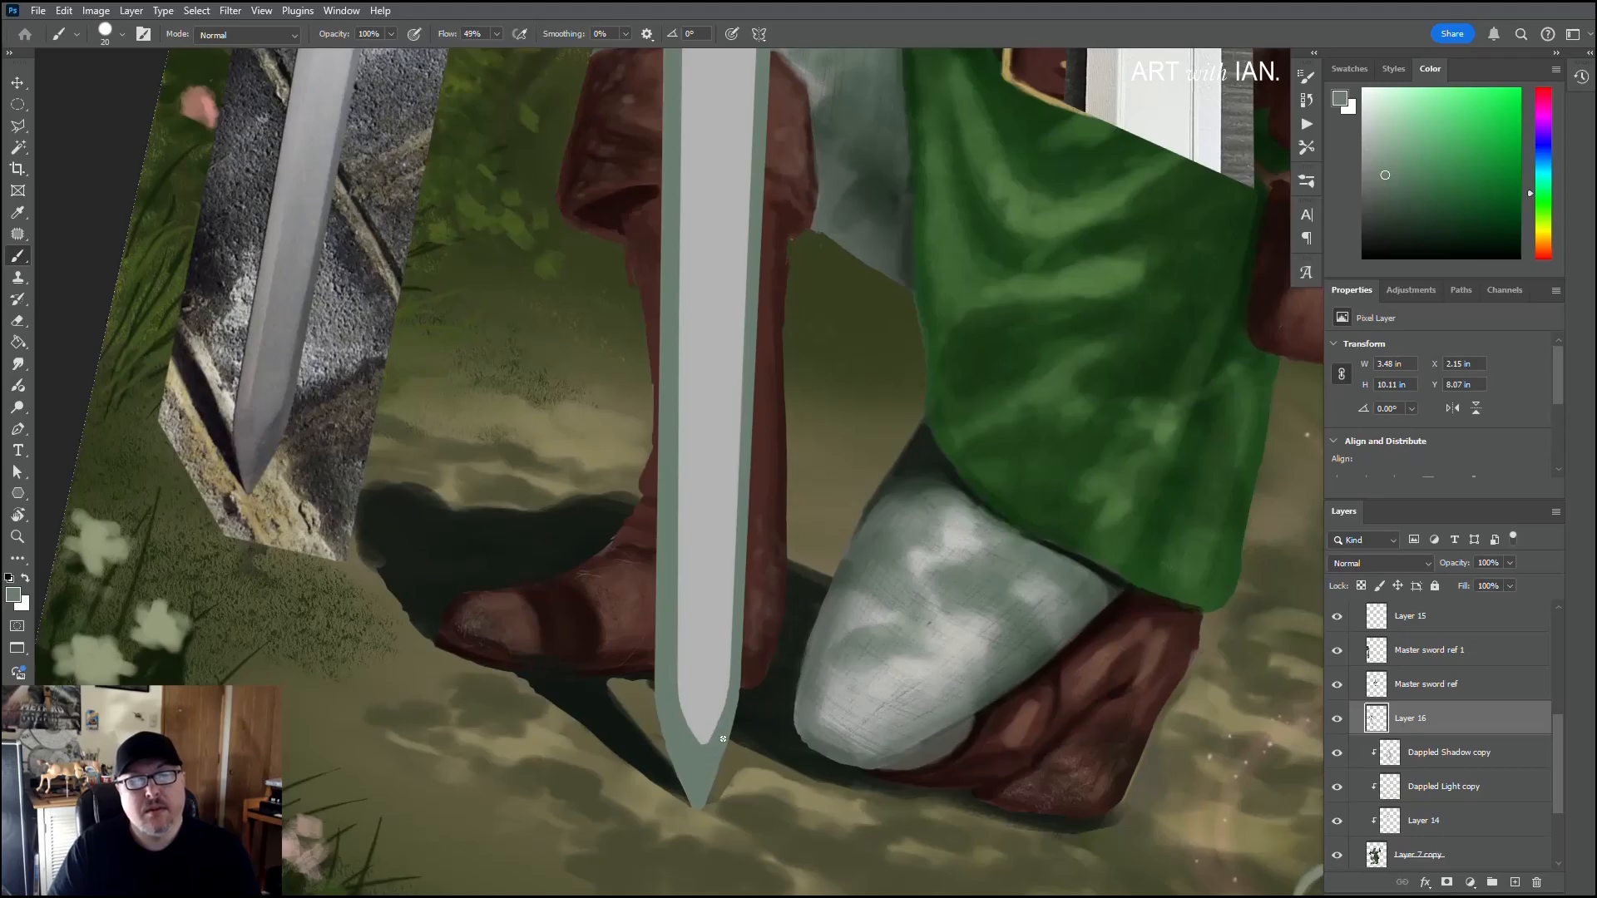
scroll(718, 756, down, 4)
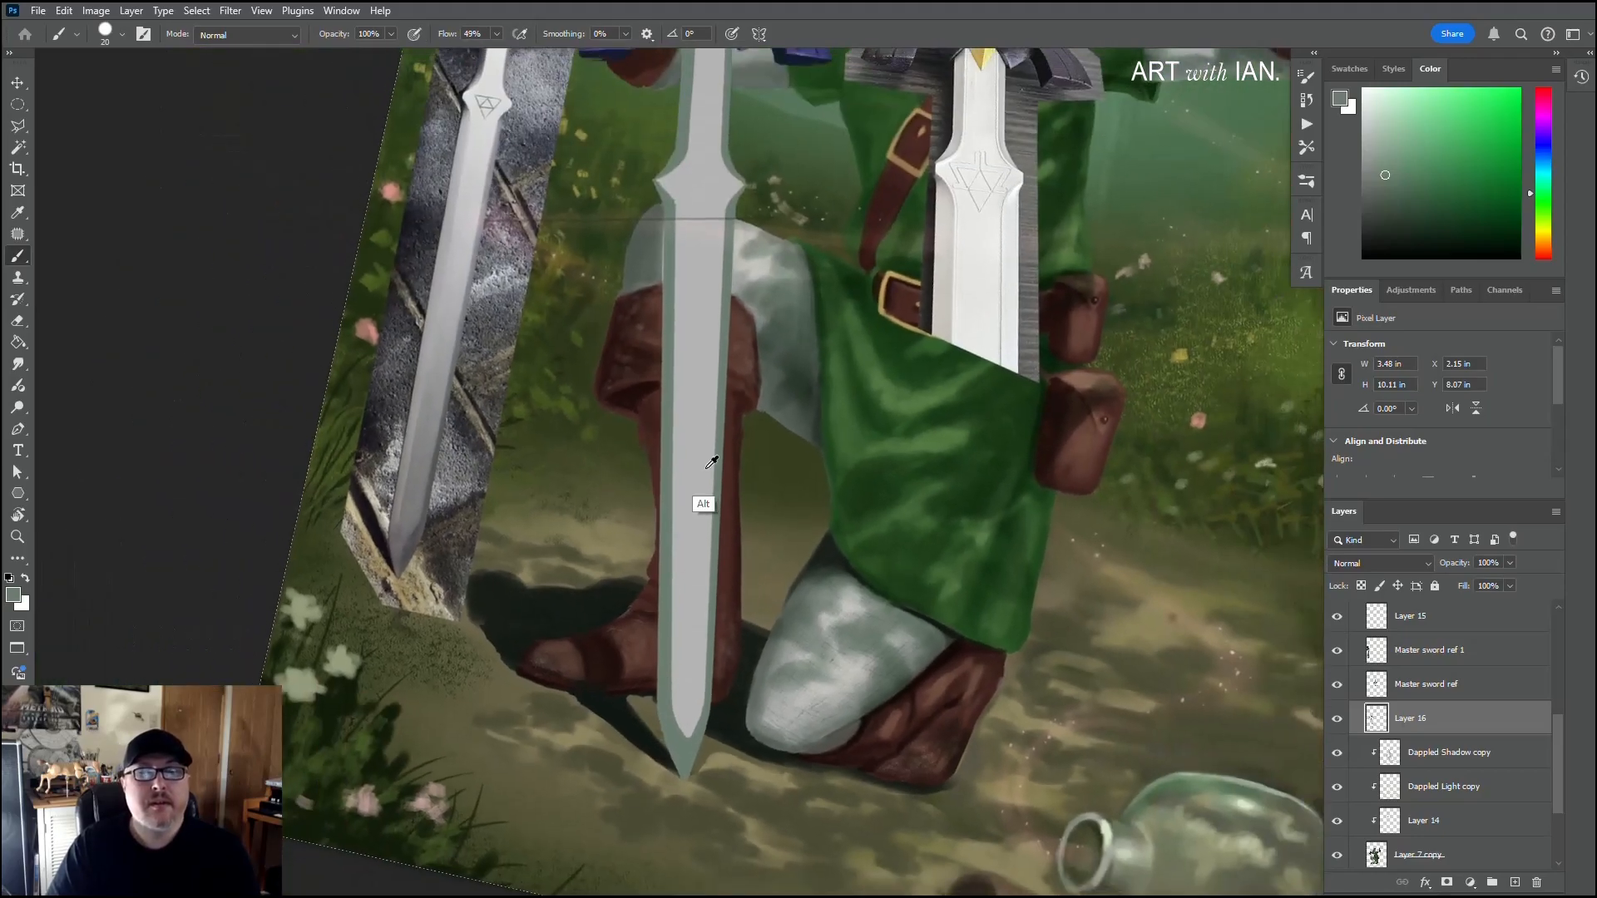
scroll(700, 379, up, 6)
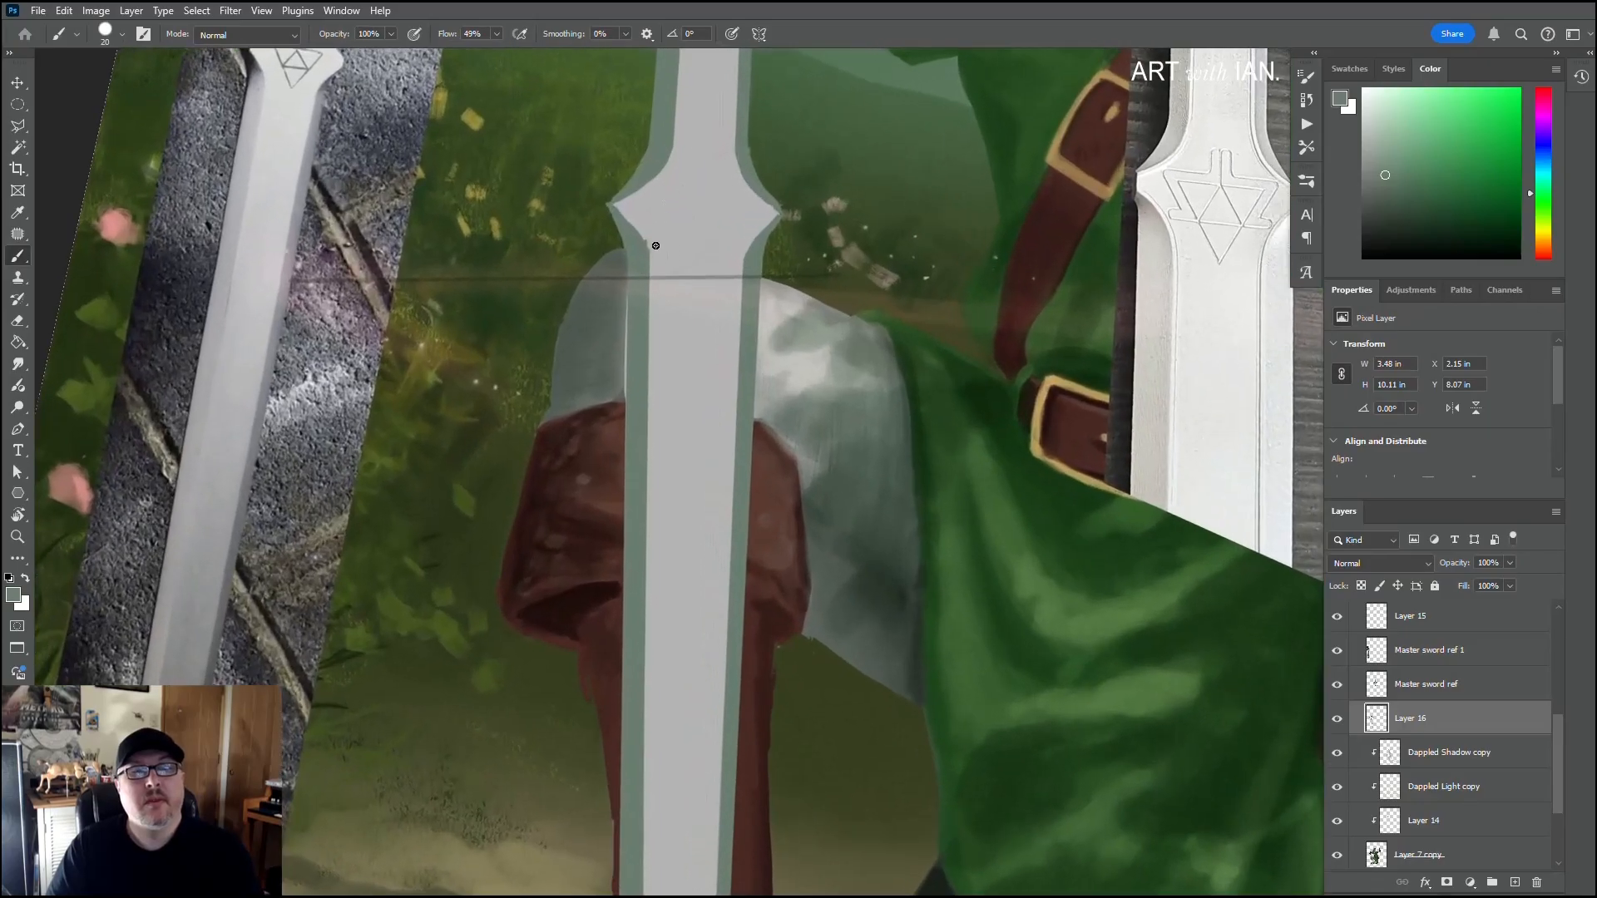
Step: Reduce the brush to 9 px and refine the left pointed shoulder's inner edge with sampled light grey and bevel green
scroll(695, 252, down, 2)
alt+click(719, 344)
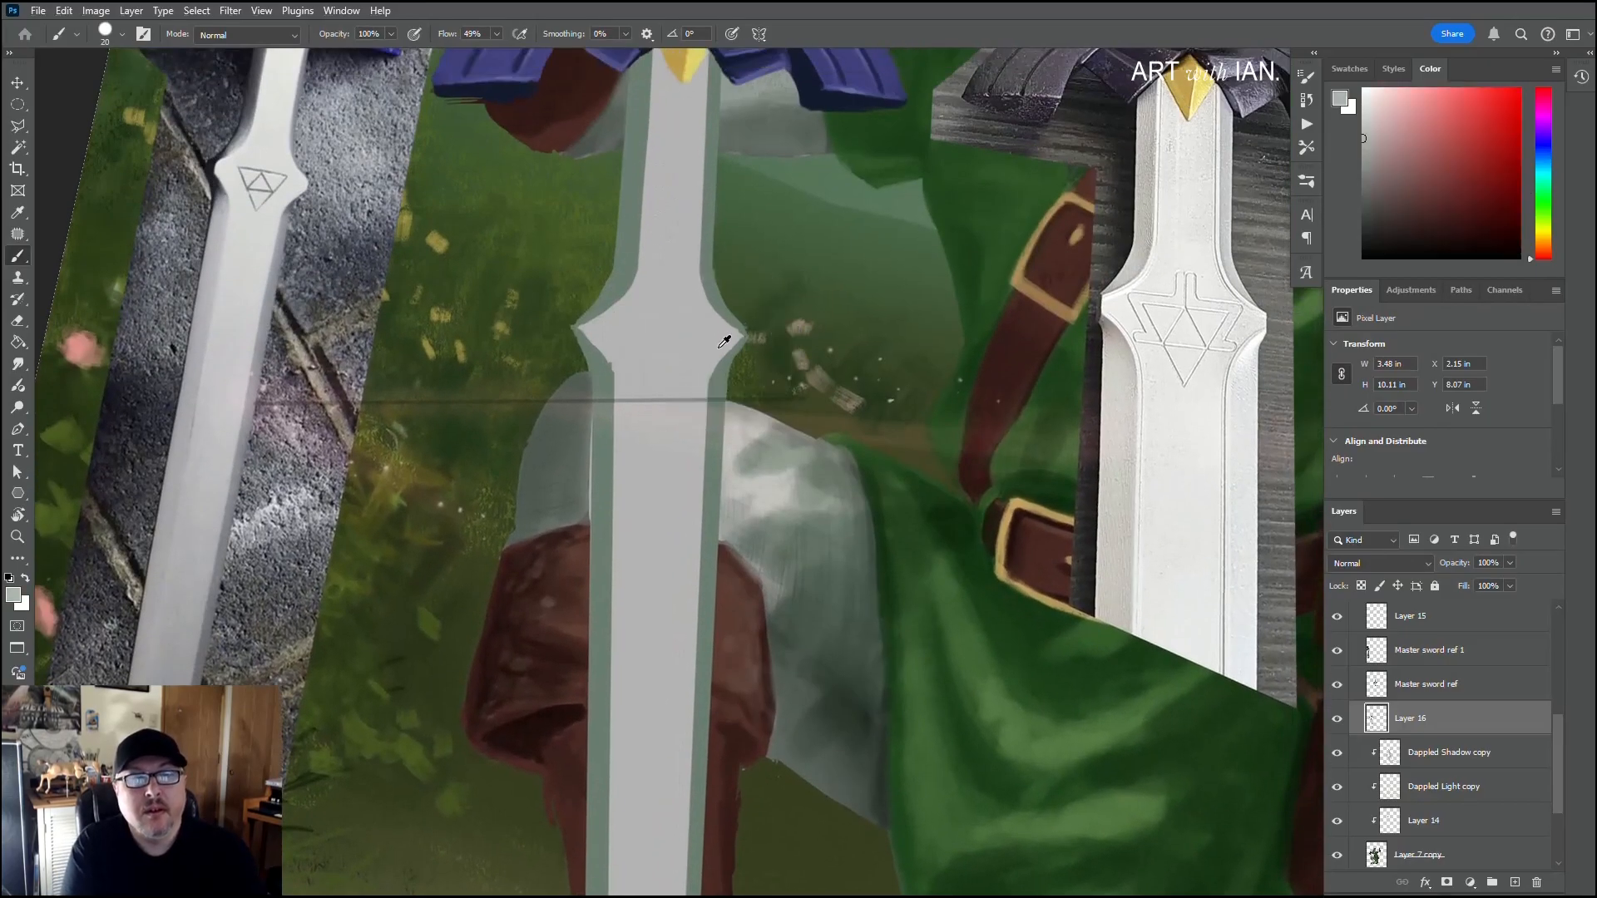
key(bracketleft)
key(bracketleft)
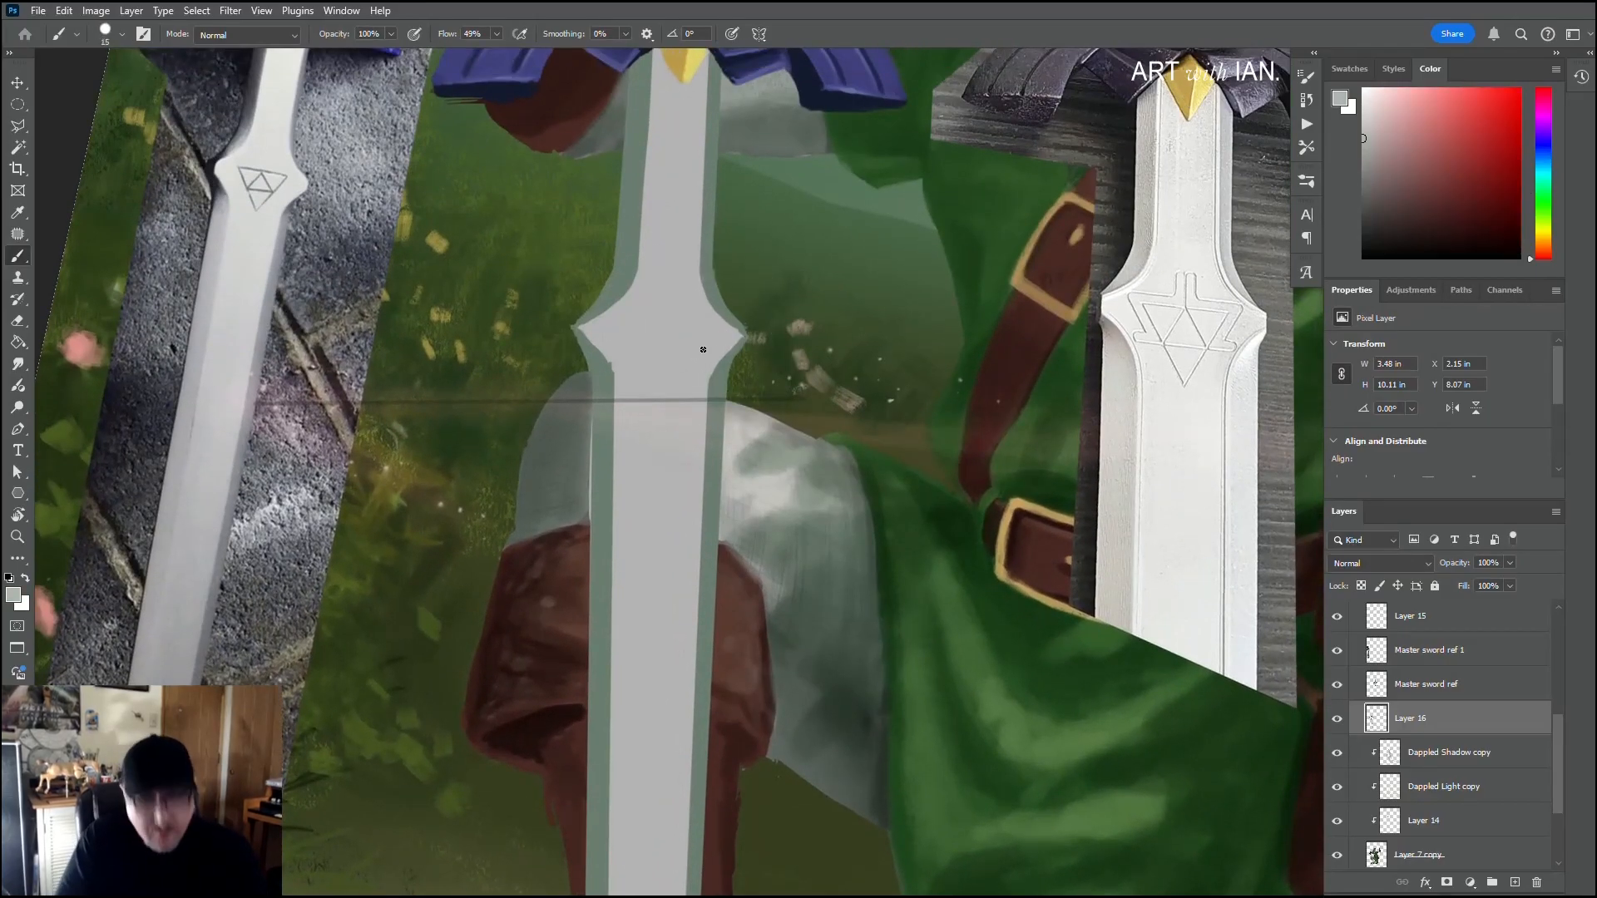
key(bracketleft)
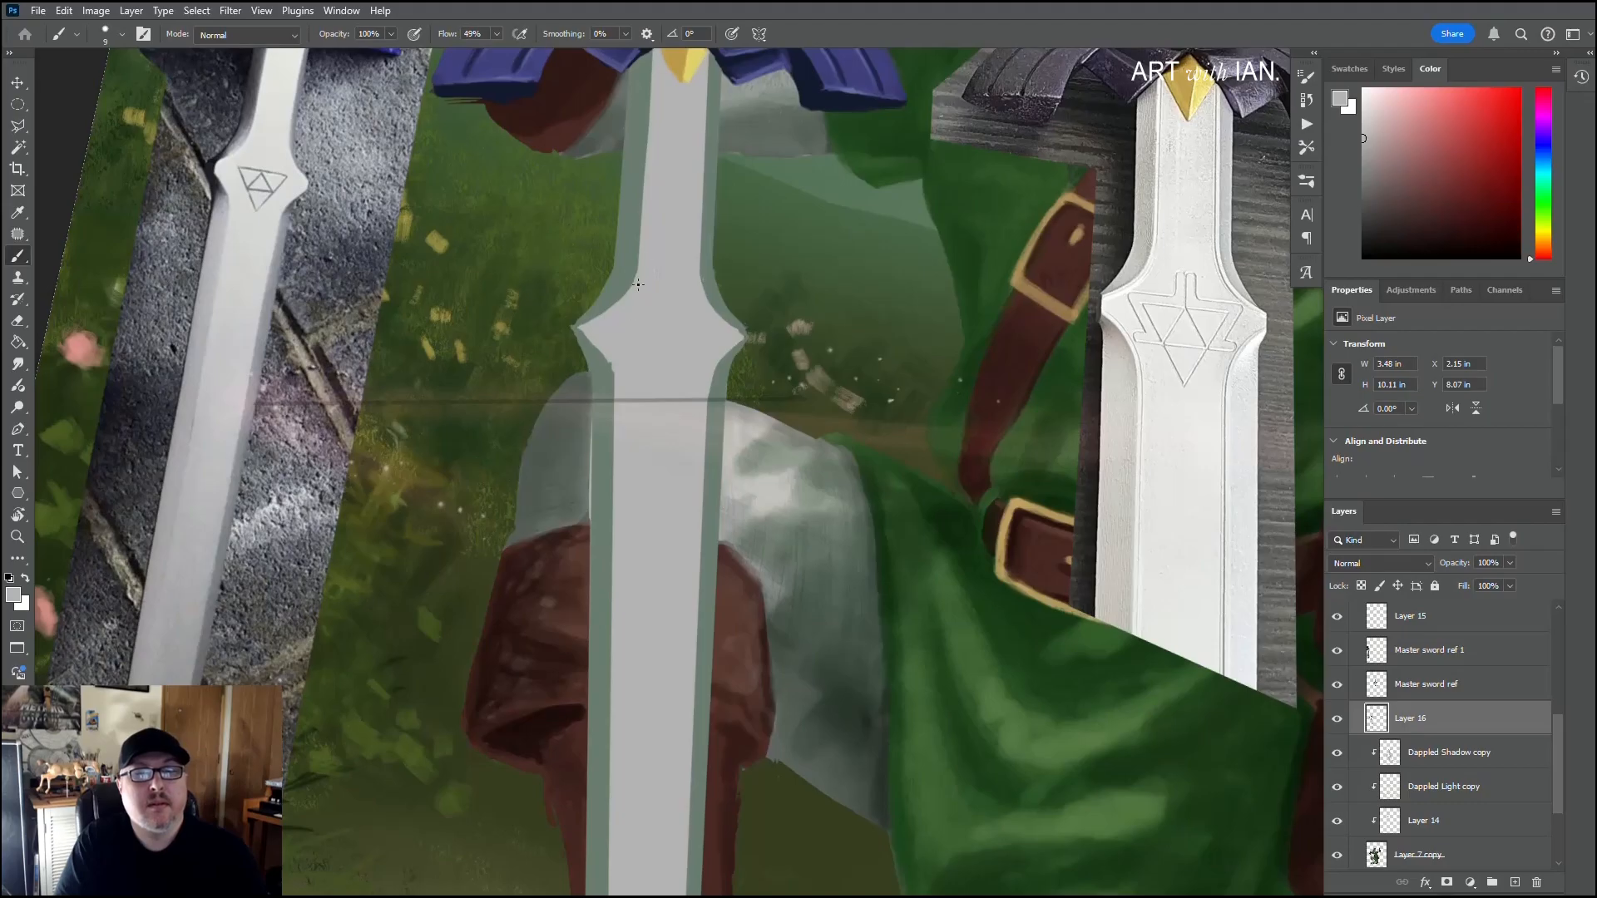
alt+click(603, 369)
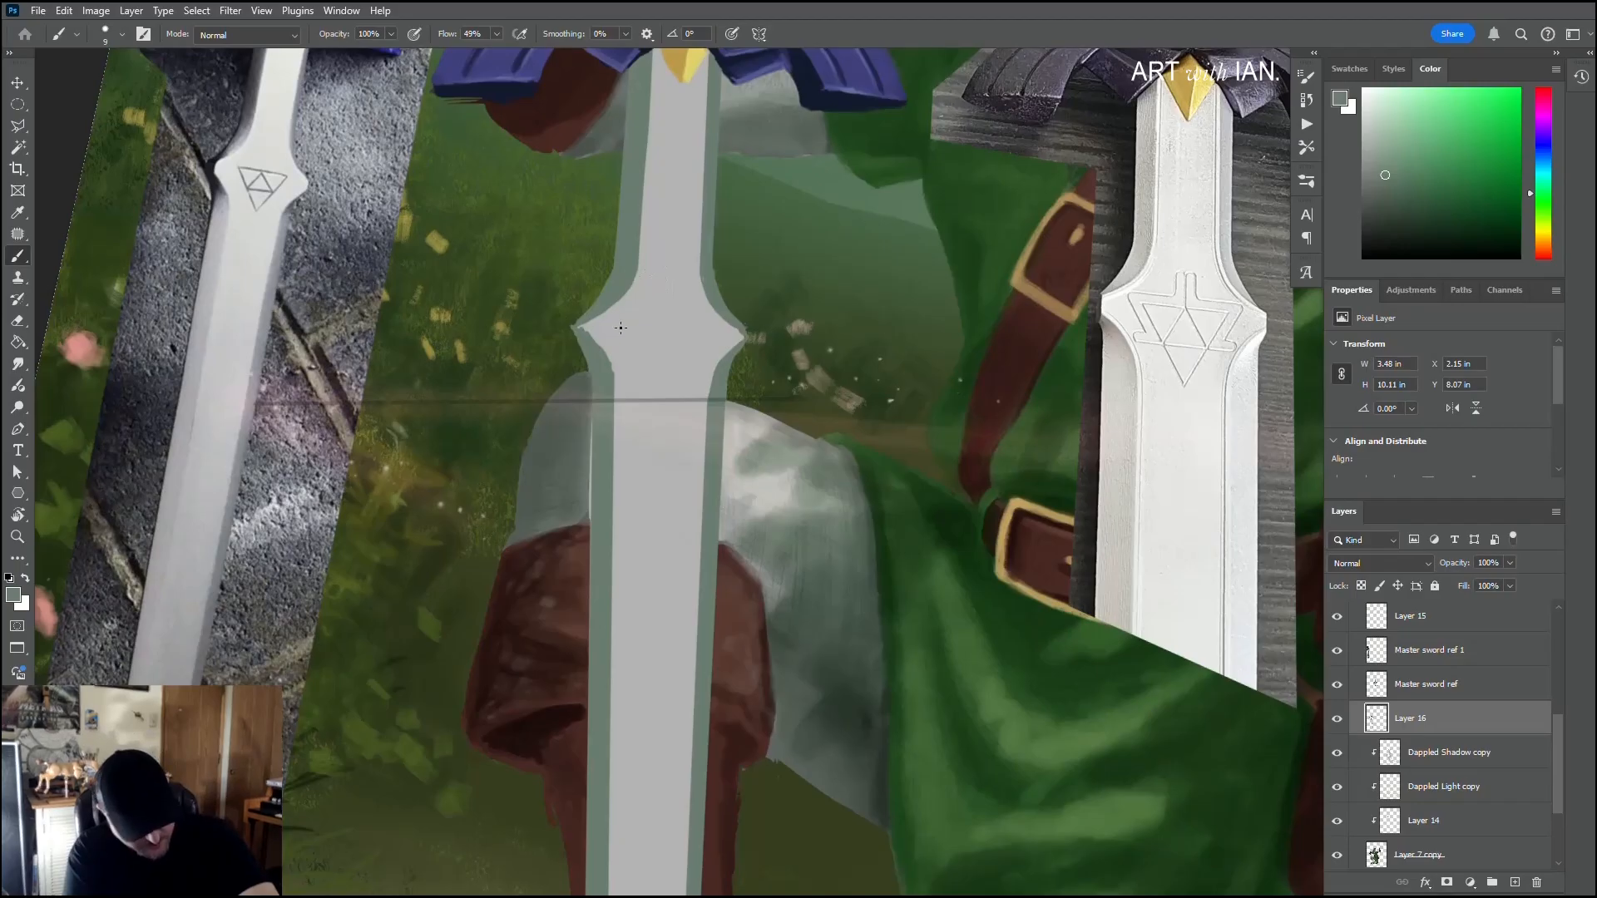
key(e)
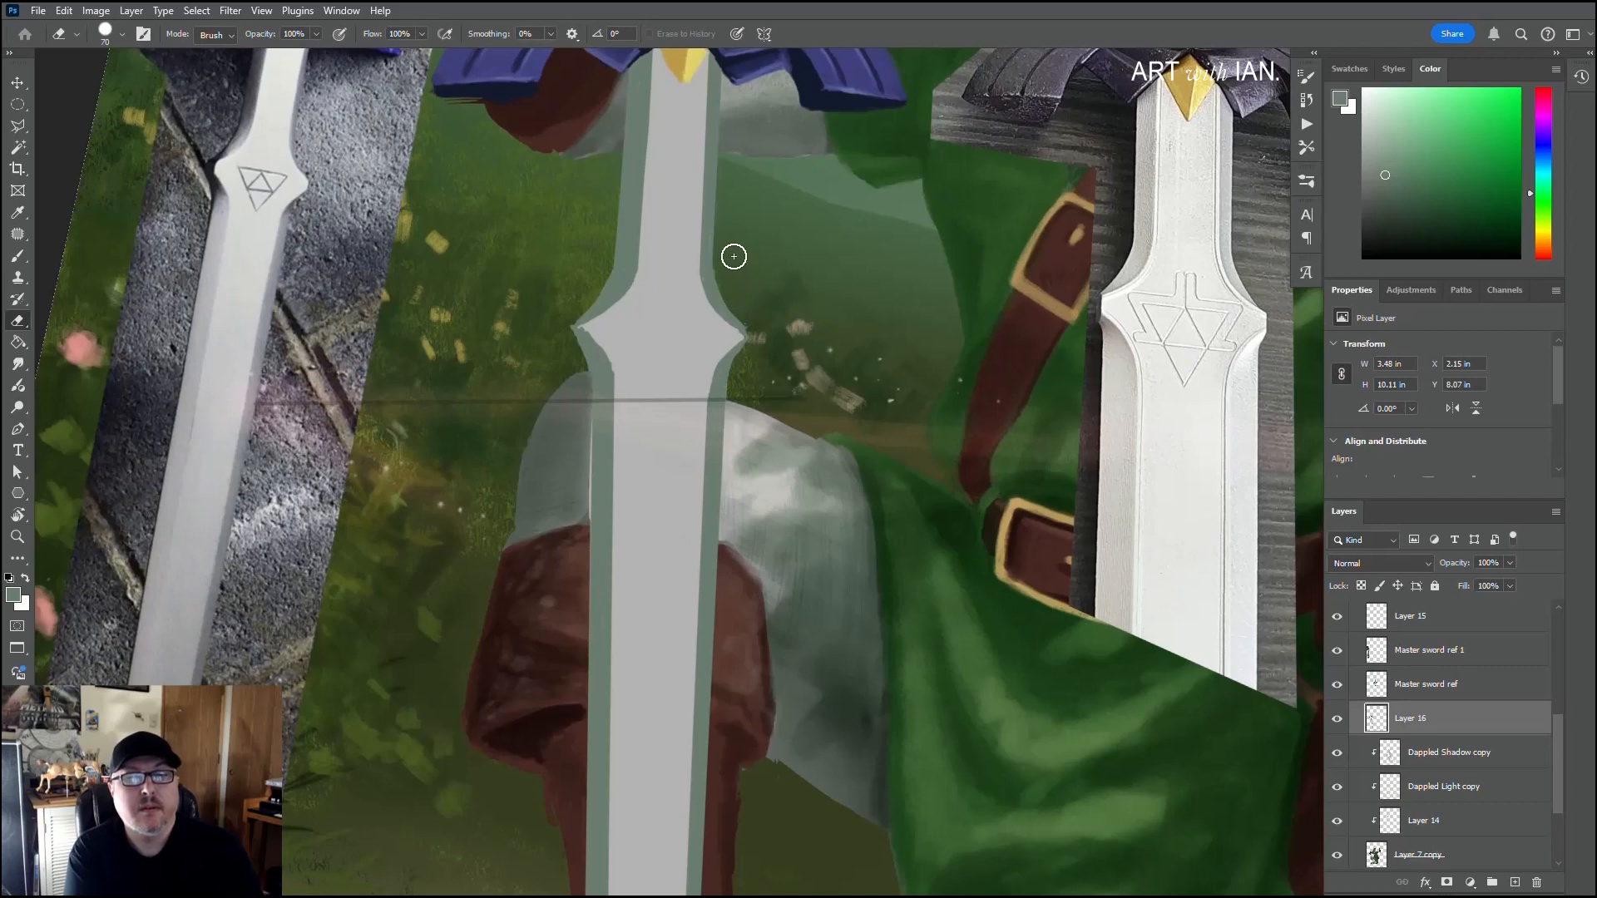
key(b)
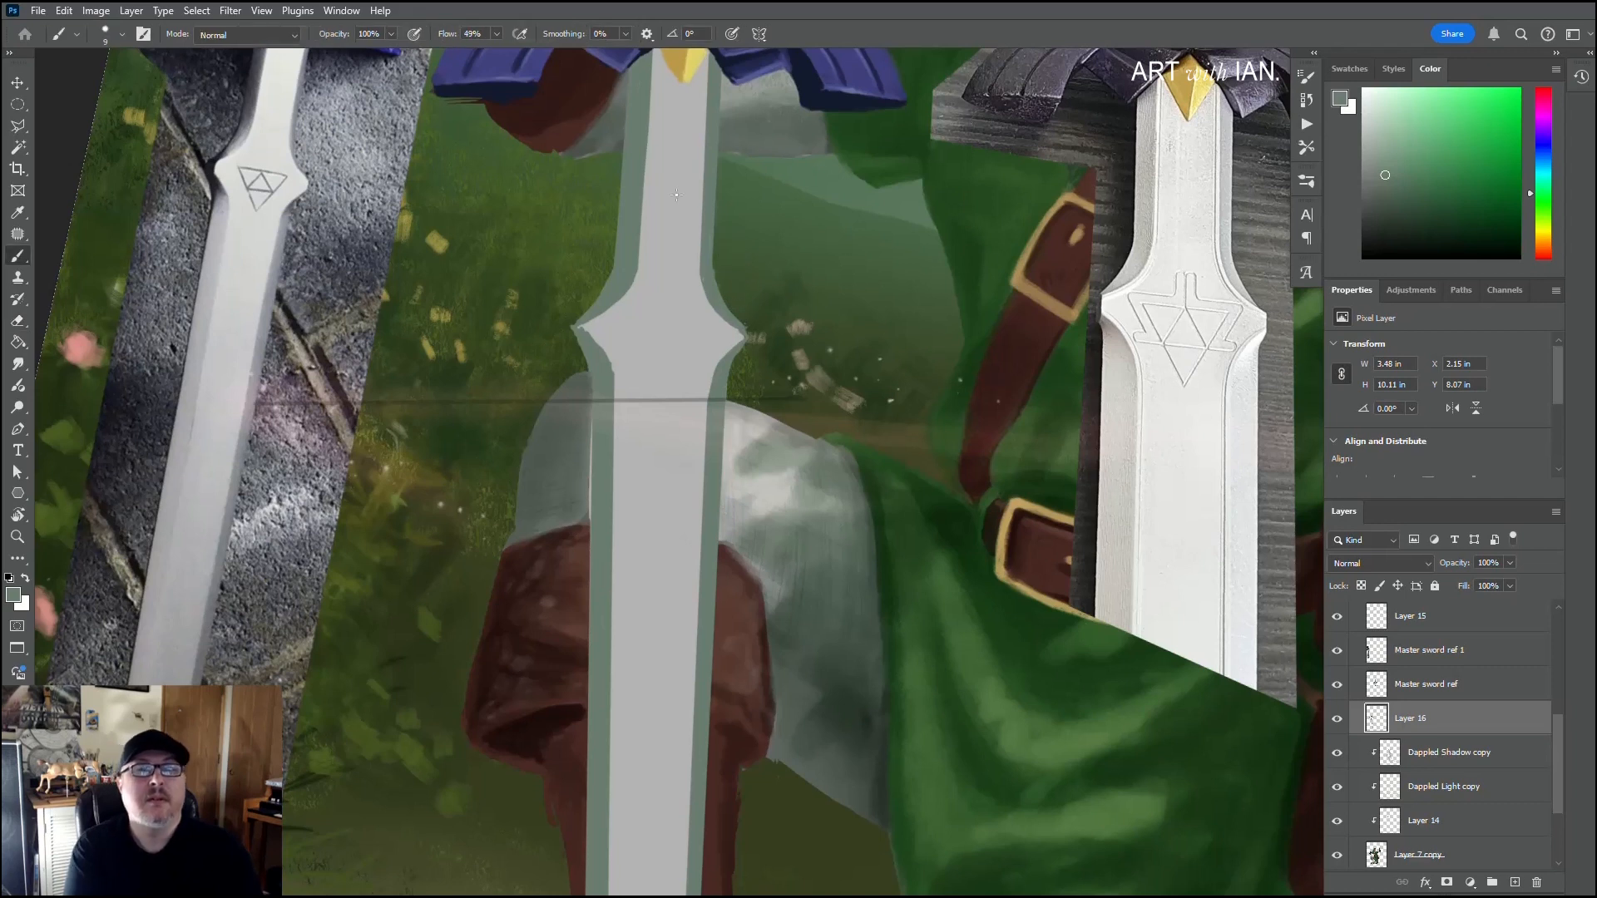
Step: Sample the light grey and straighten the left inner edge of the upper blade from the guard down to the shoulder curve
drag(607, 217, 593, 300)
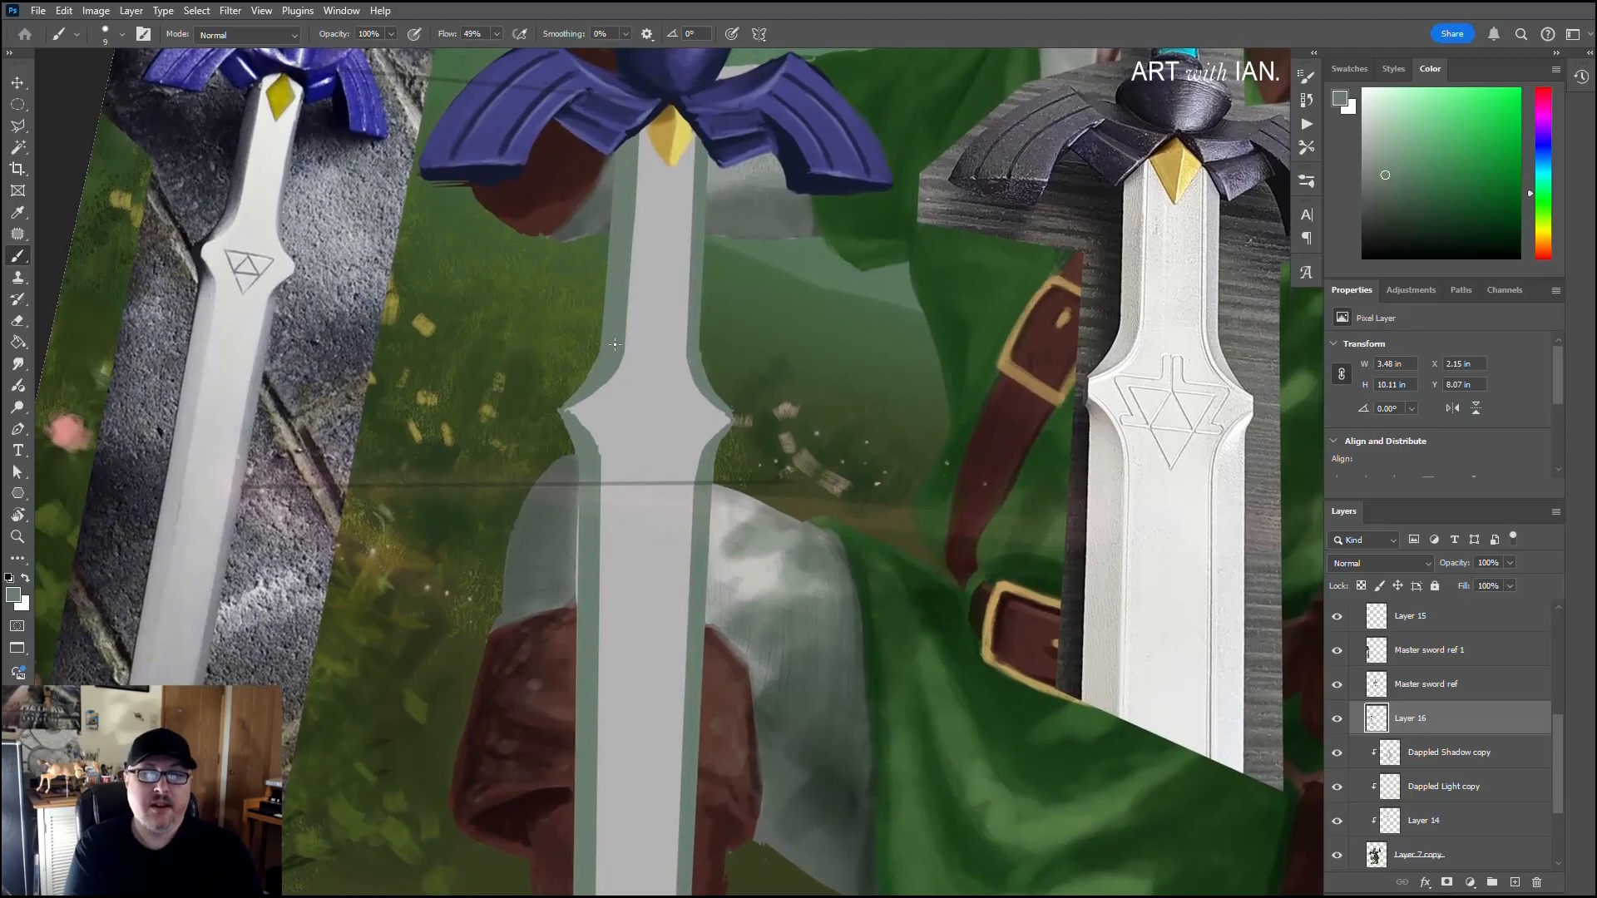
alt+click(645, 193)
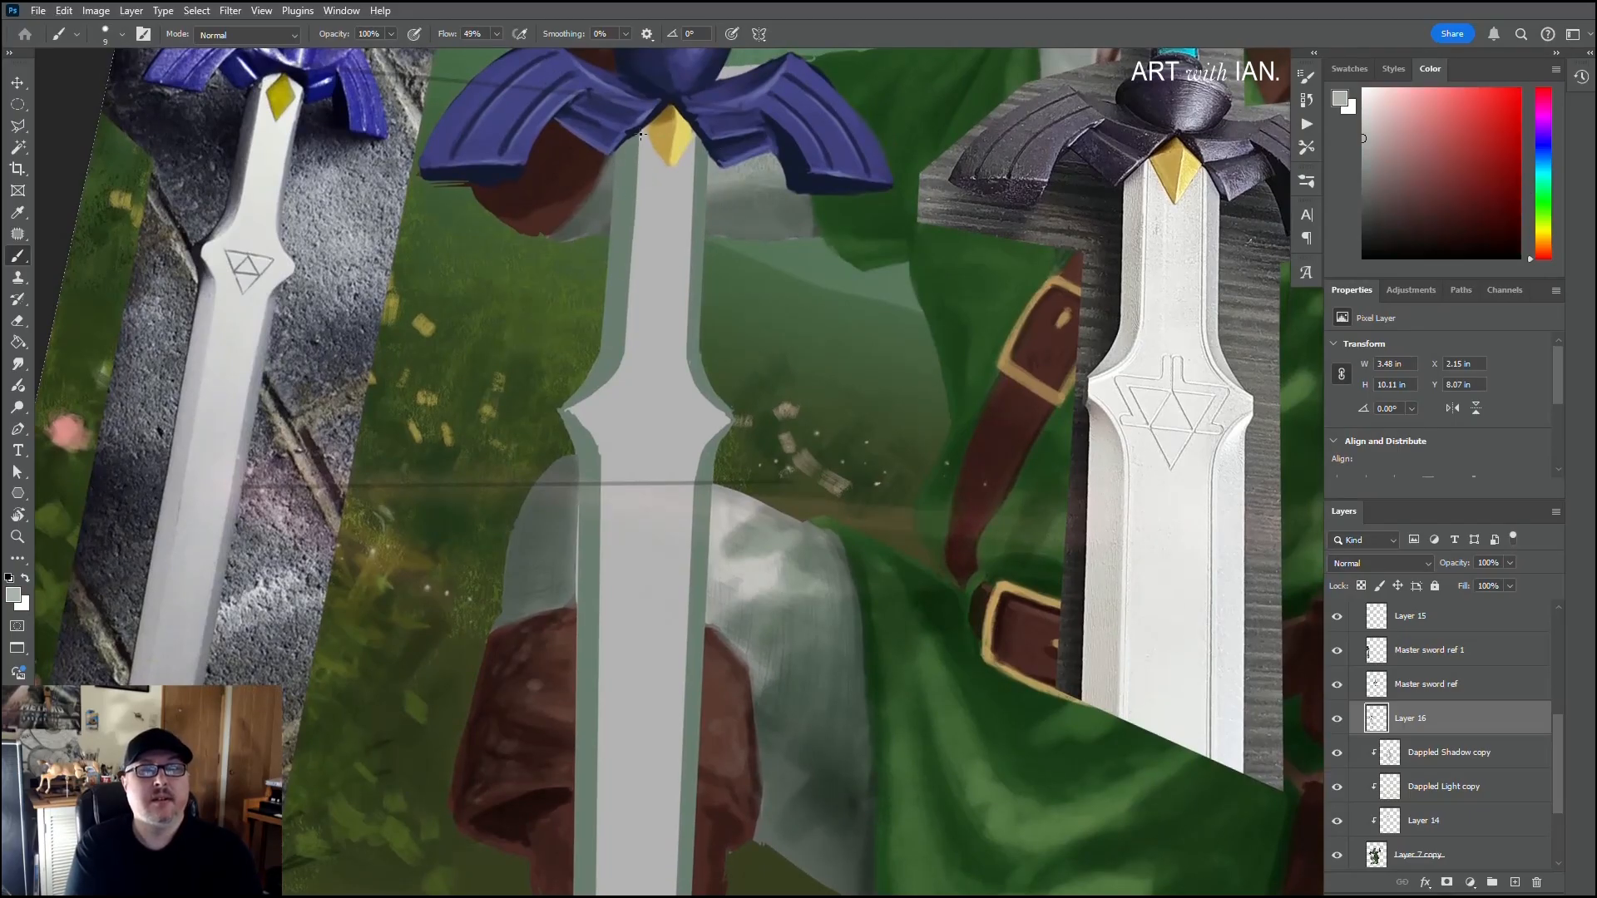
key(shift)
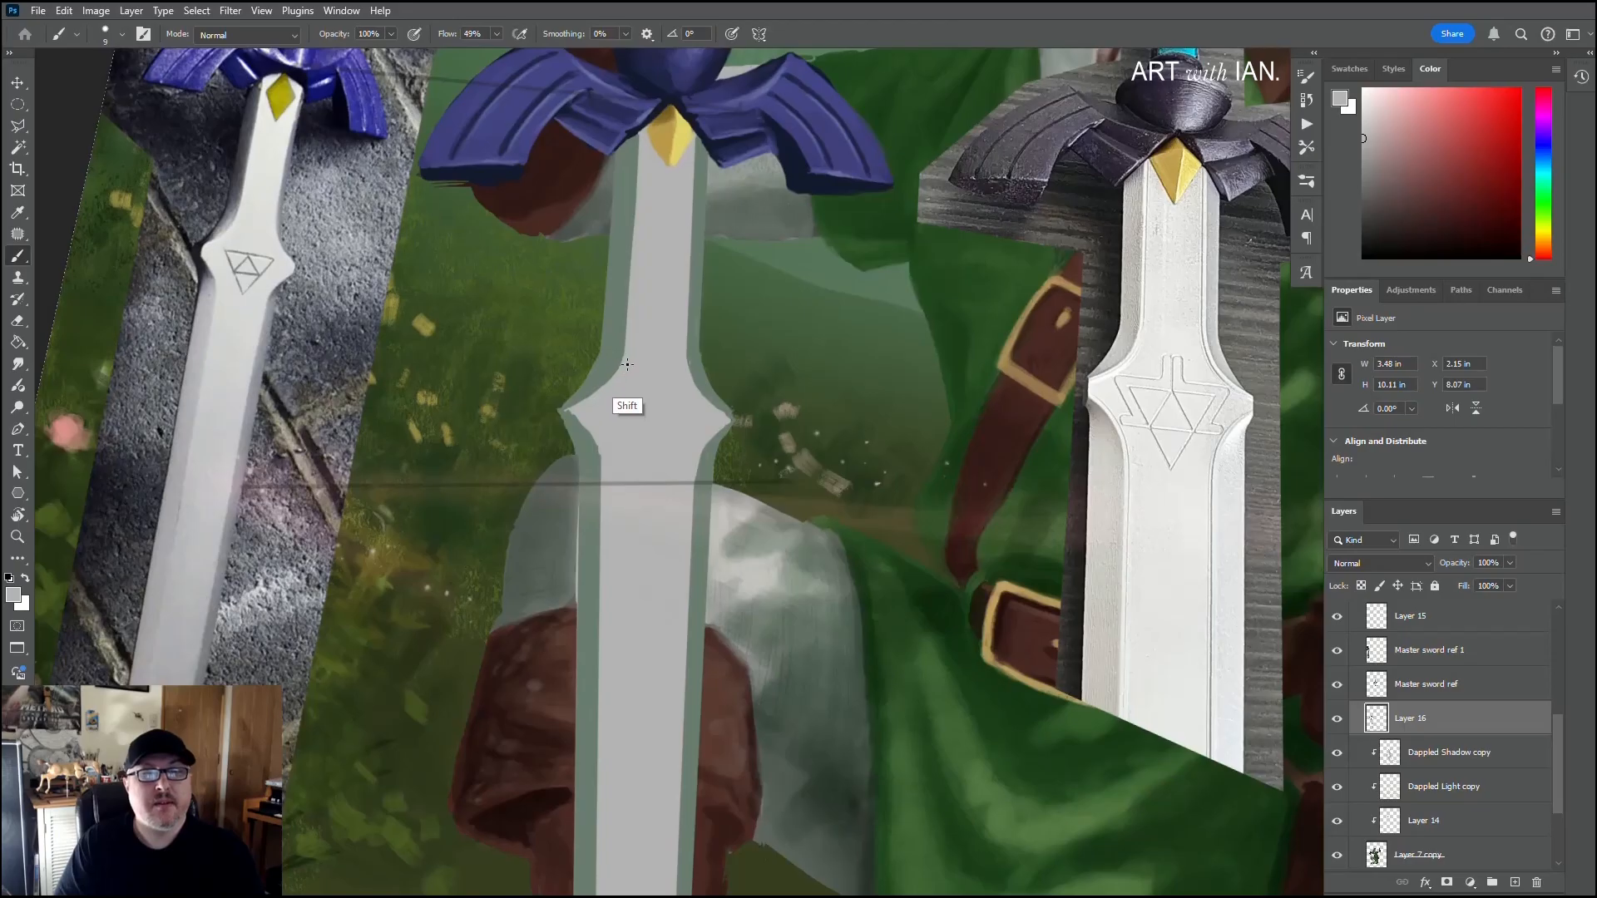
shift+click(627, 362)
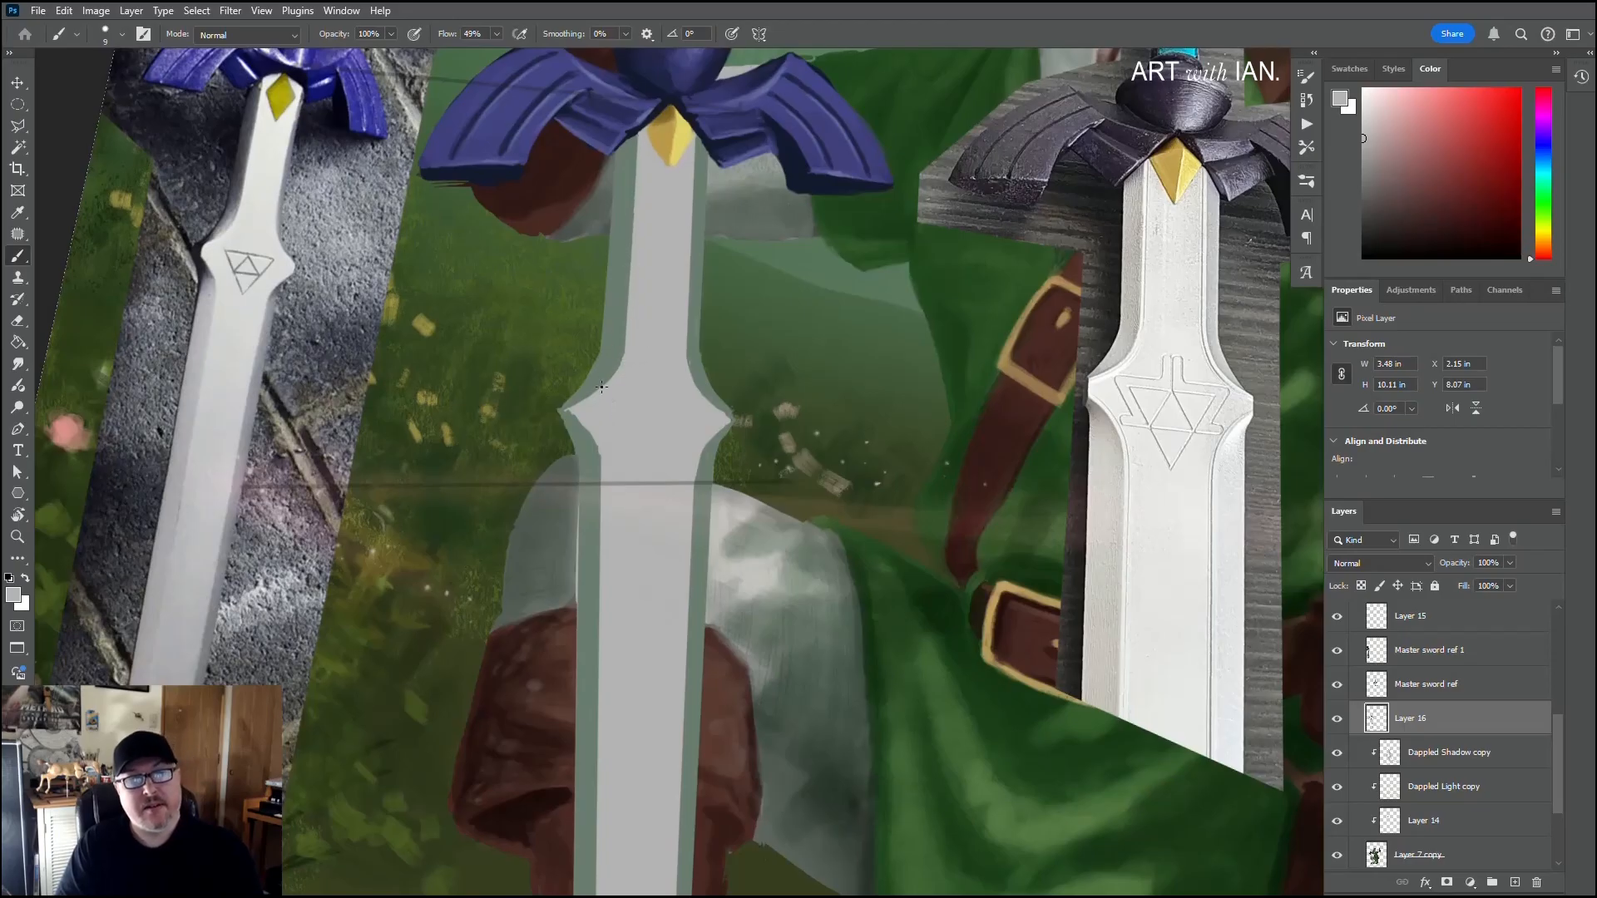
Step: Resample the bevel green and paint a straight stroke along the left bevel between the tip's corner and the pointed shoulder
alt+click(587, 434)
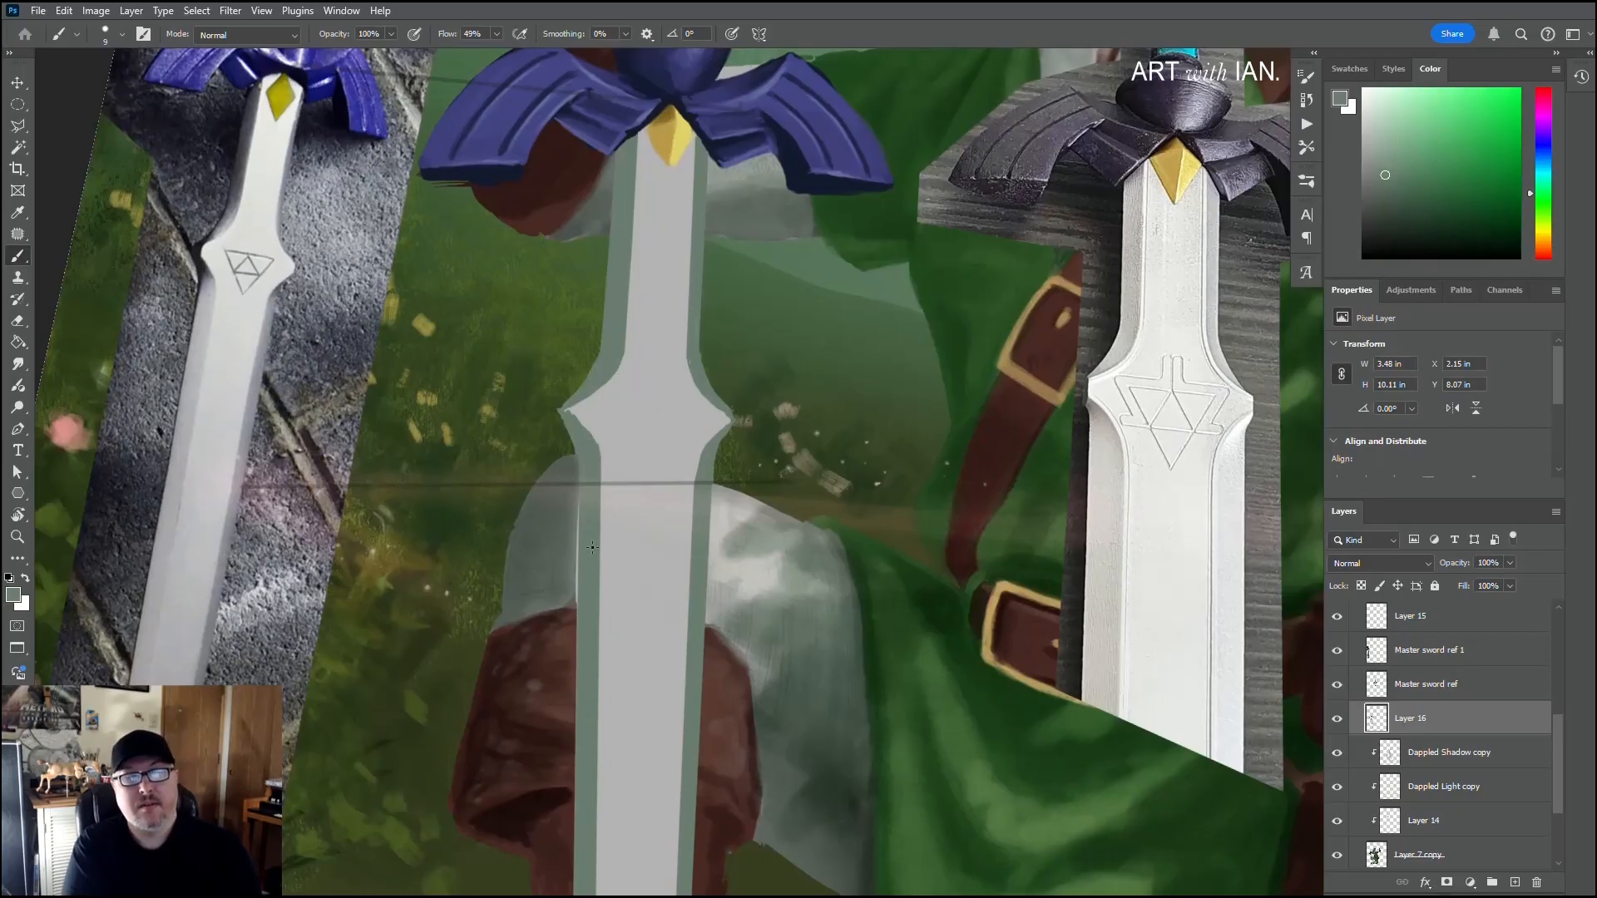
drag(609, 550, 657, 313)
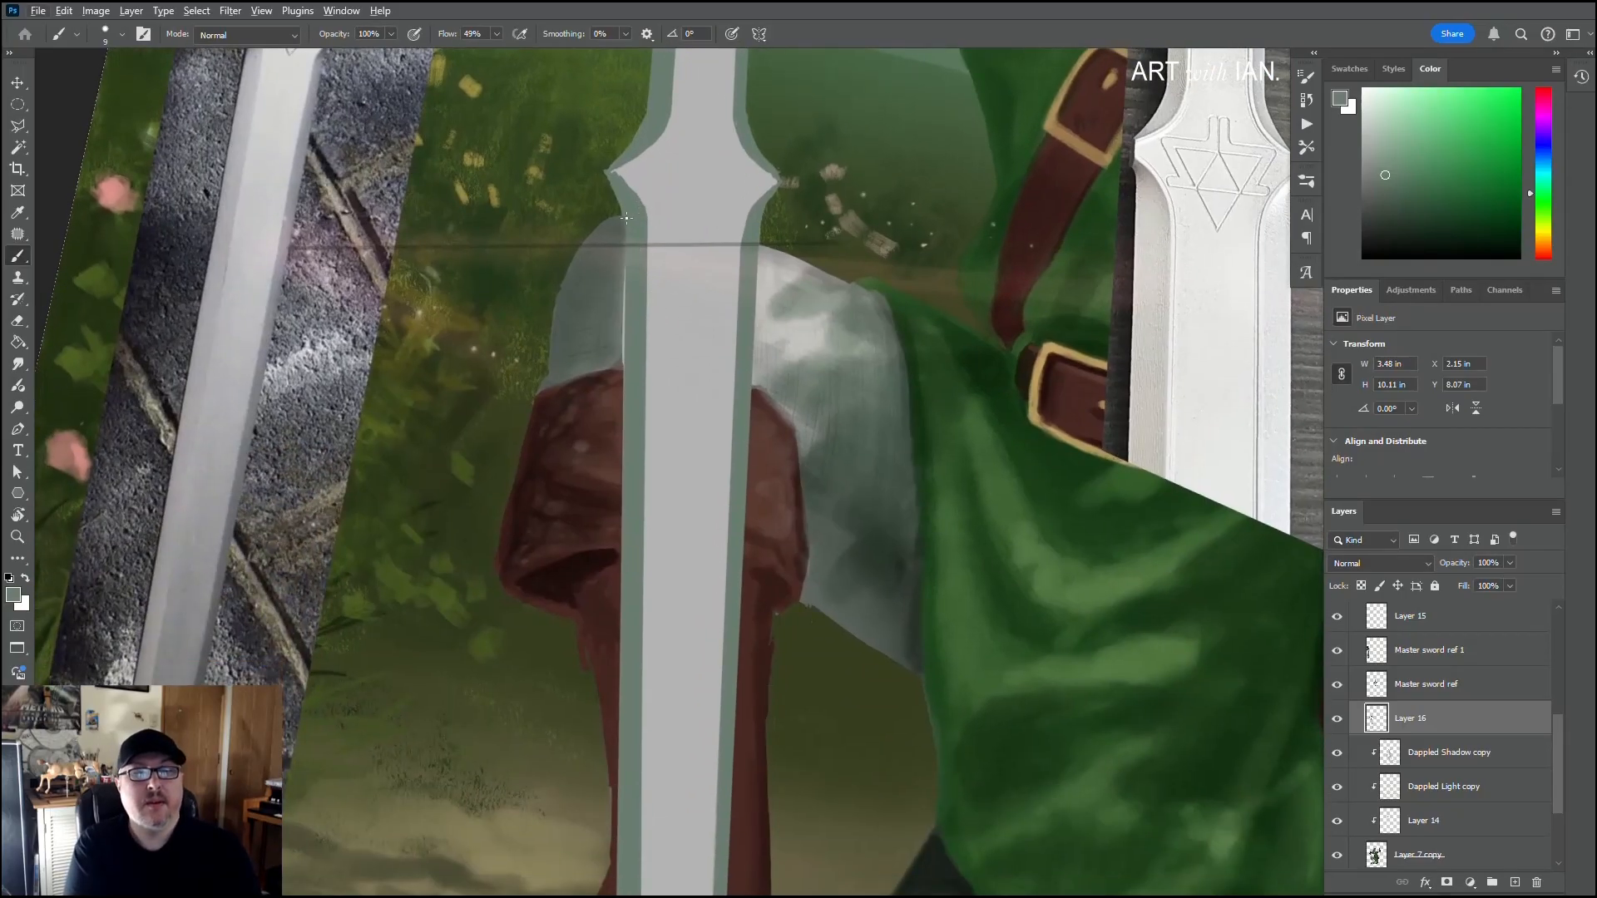
scroll(663, 274, down, 10)
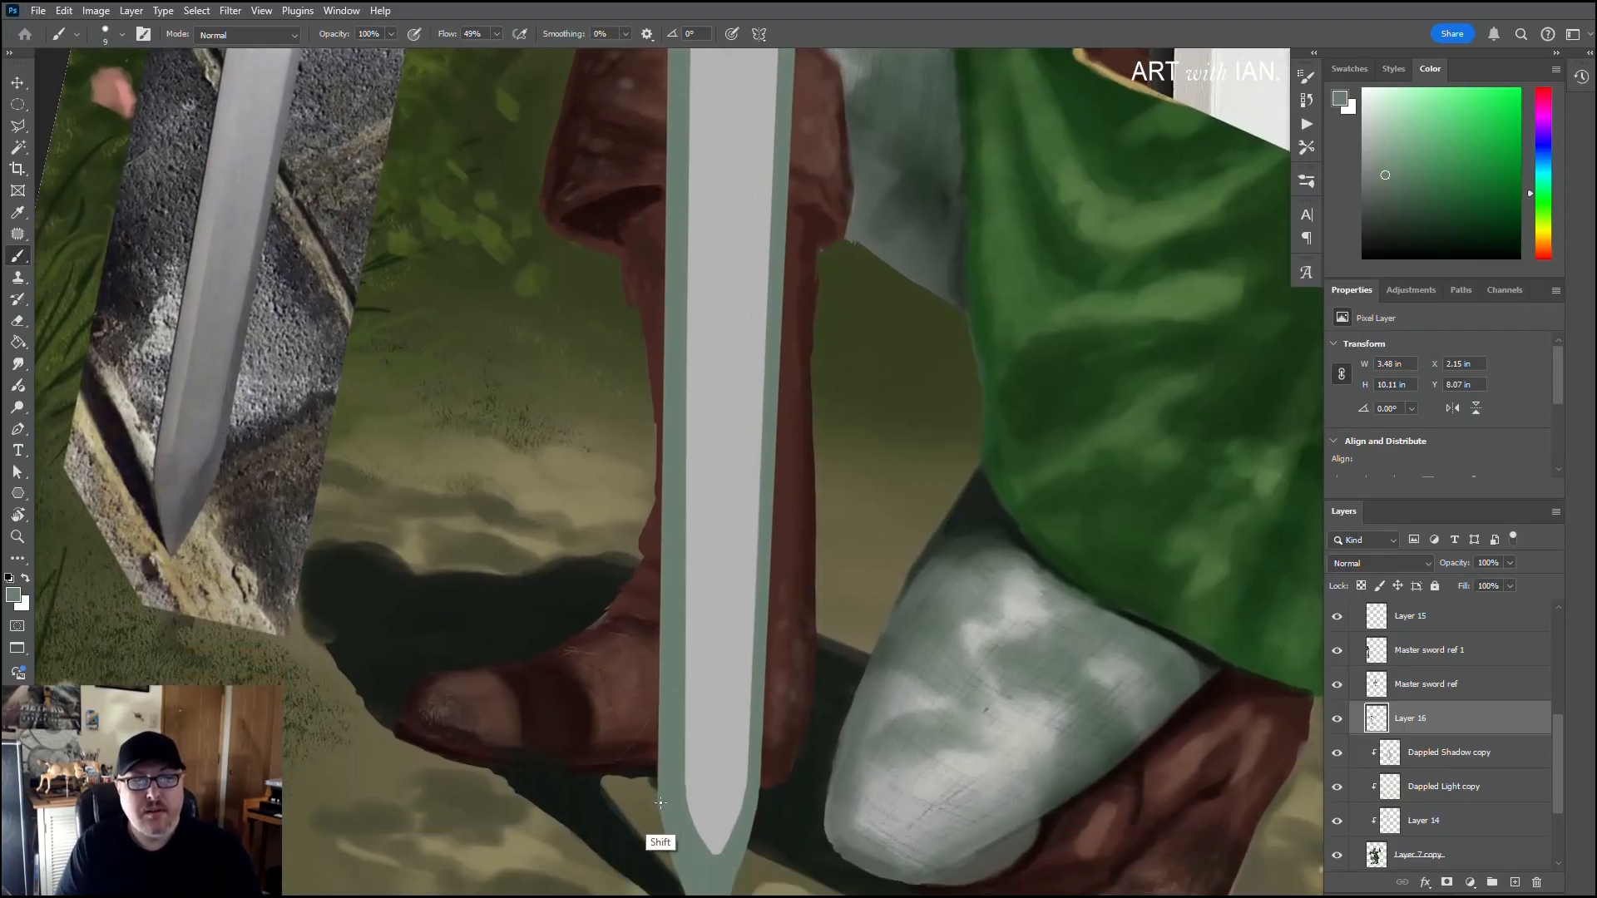
scroll(708, 596, down, 8)
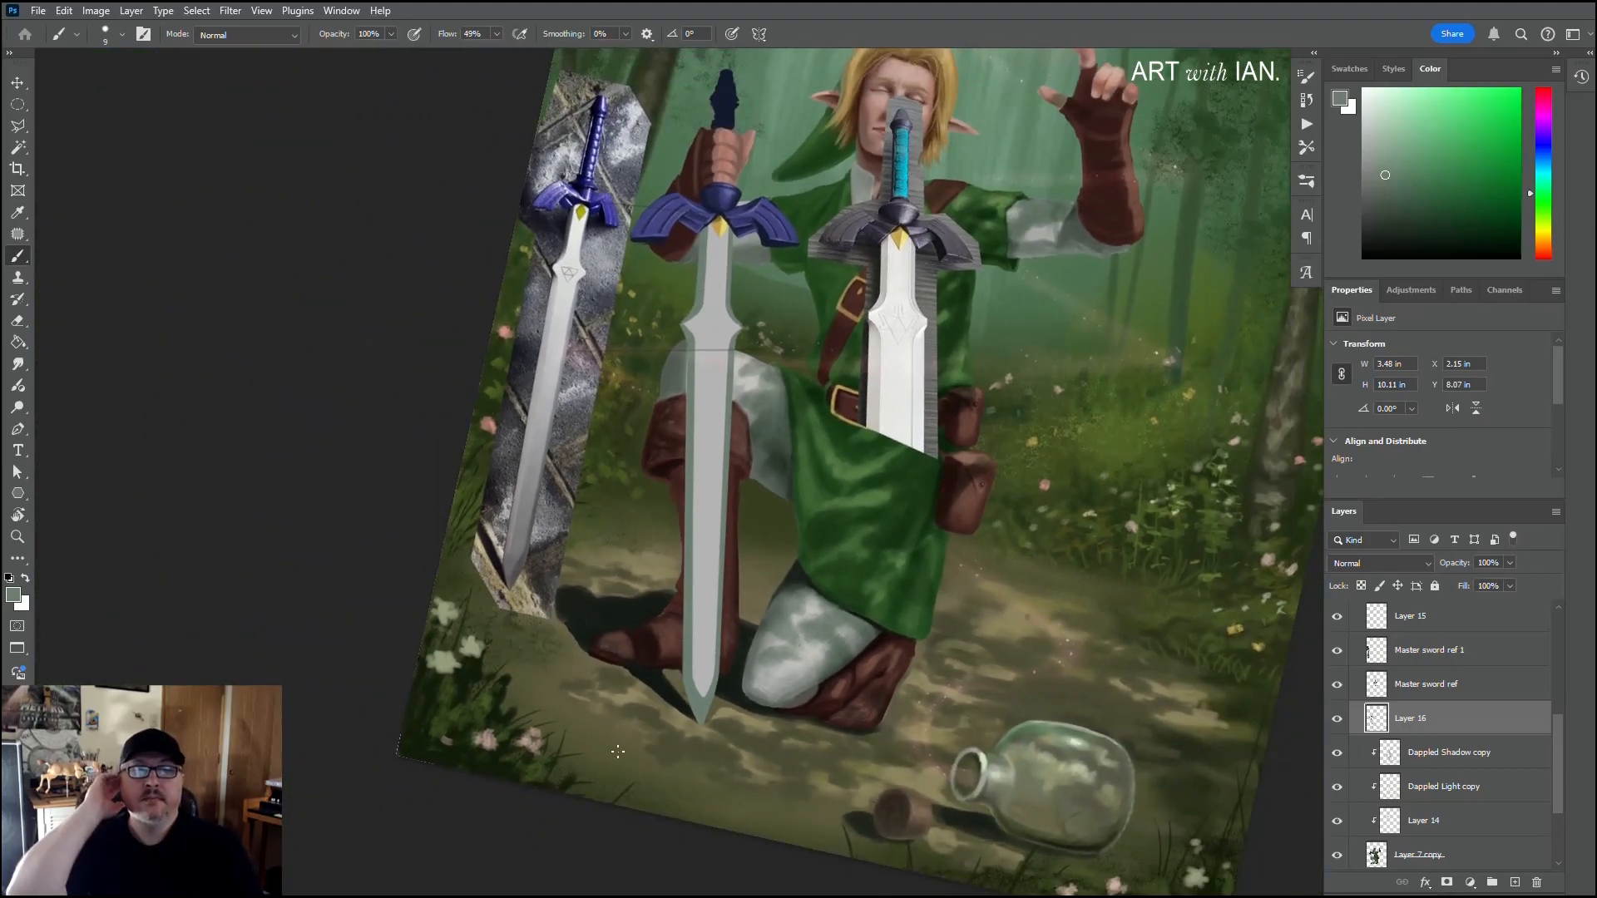
scroll(680, 652, up, 5)
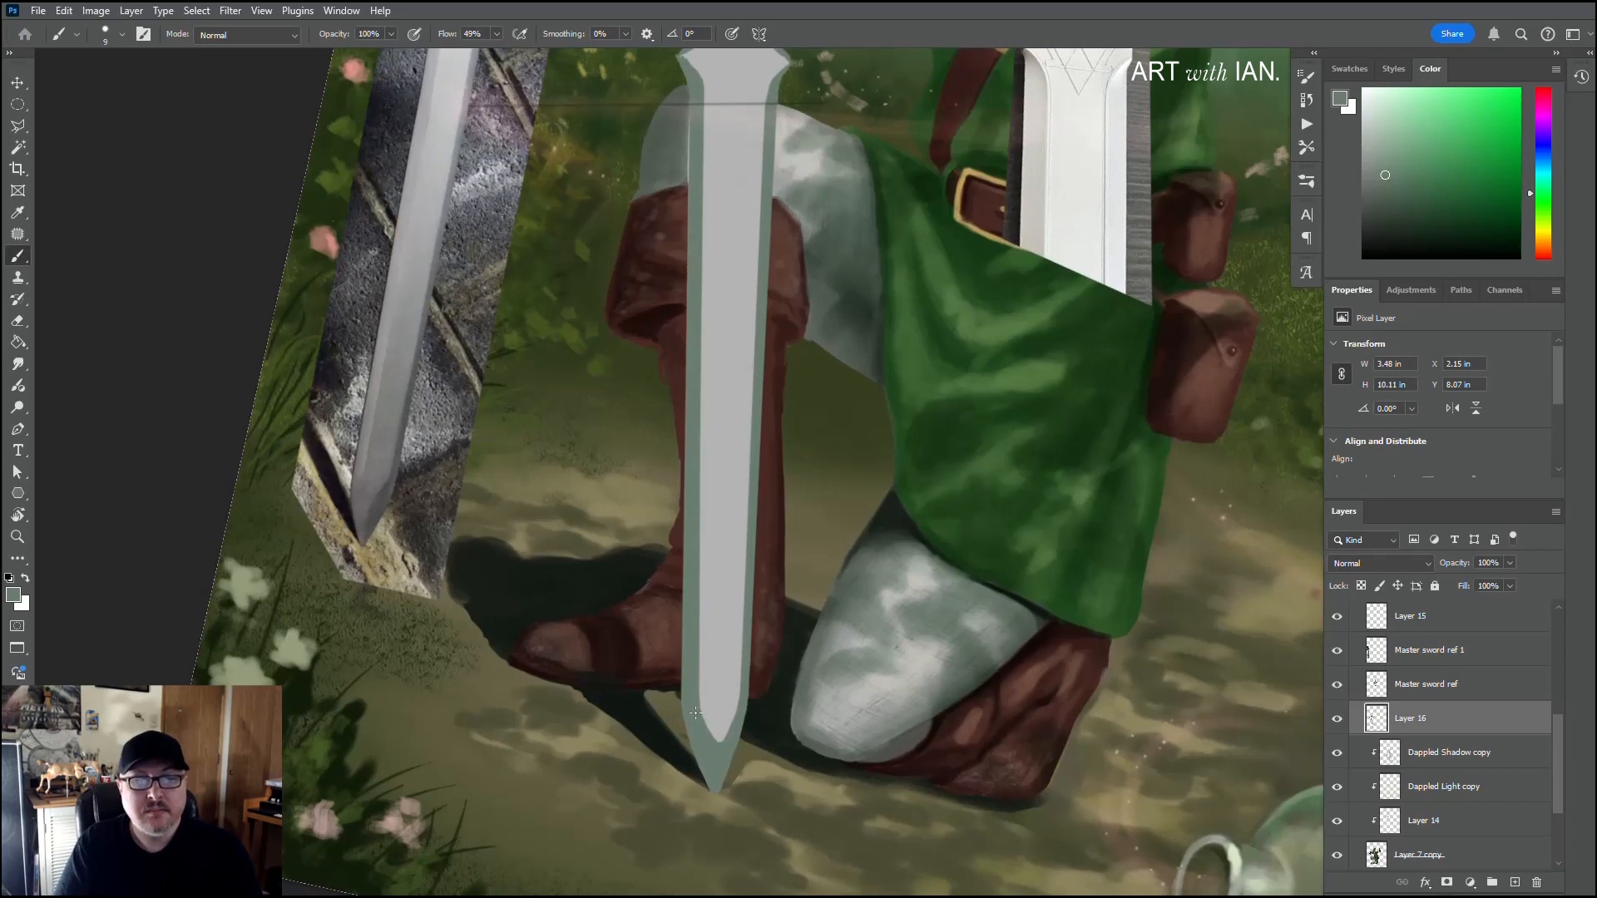
scroll(691, 668, up, 5)
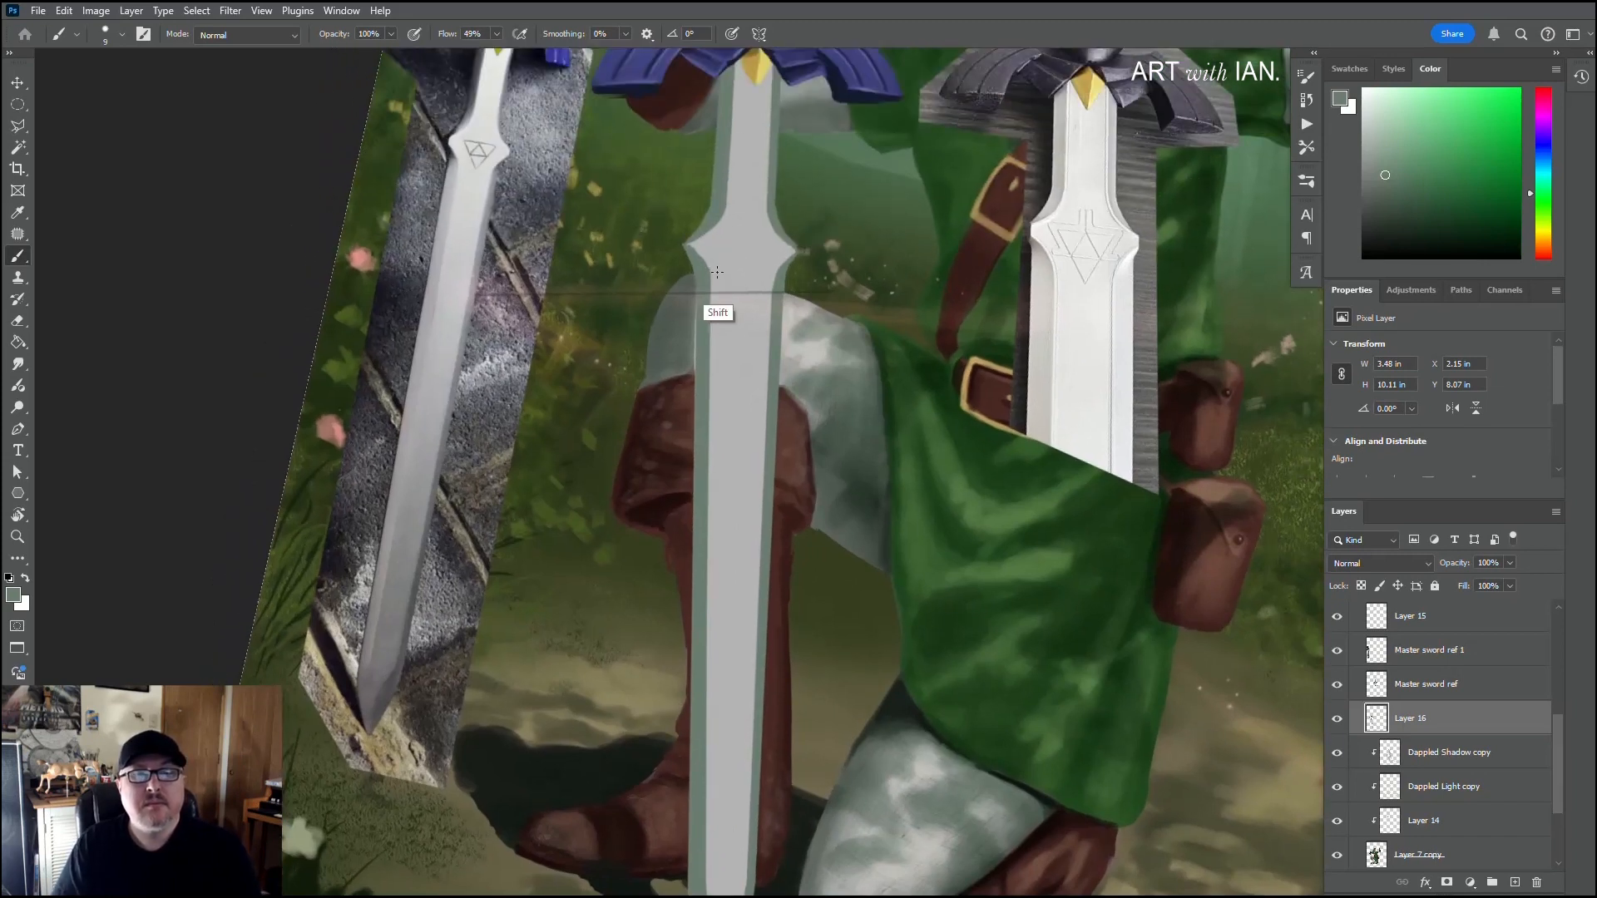
shift+click(707, 268)
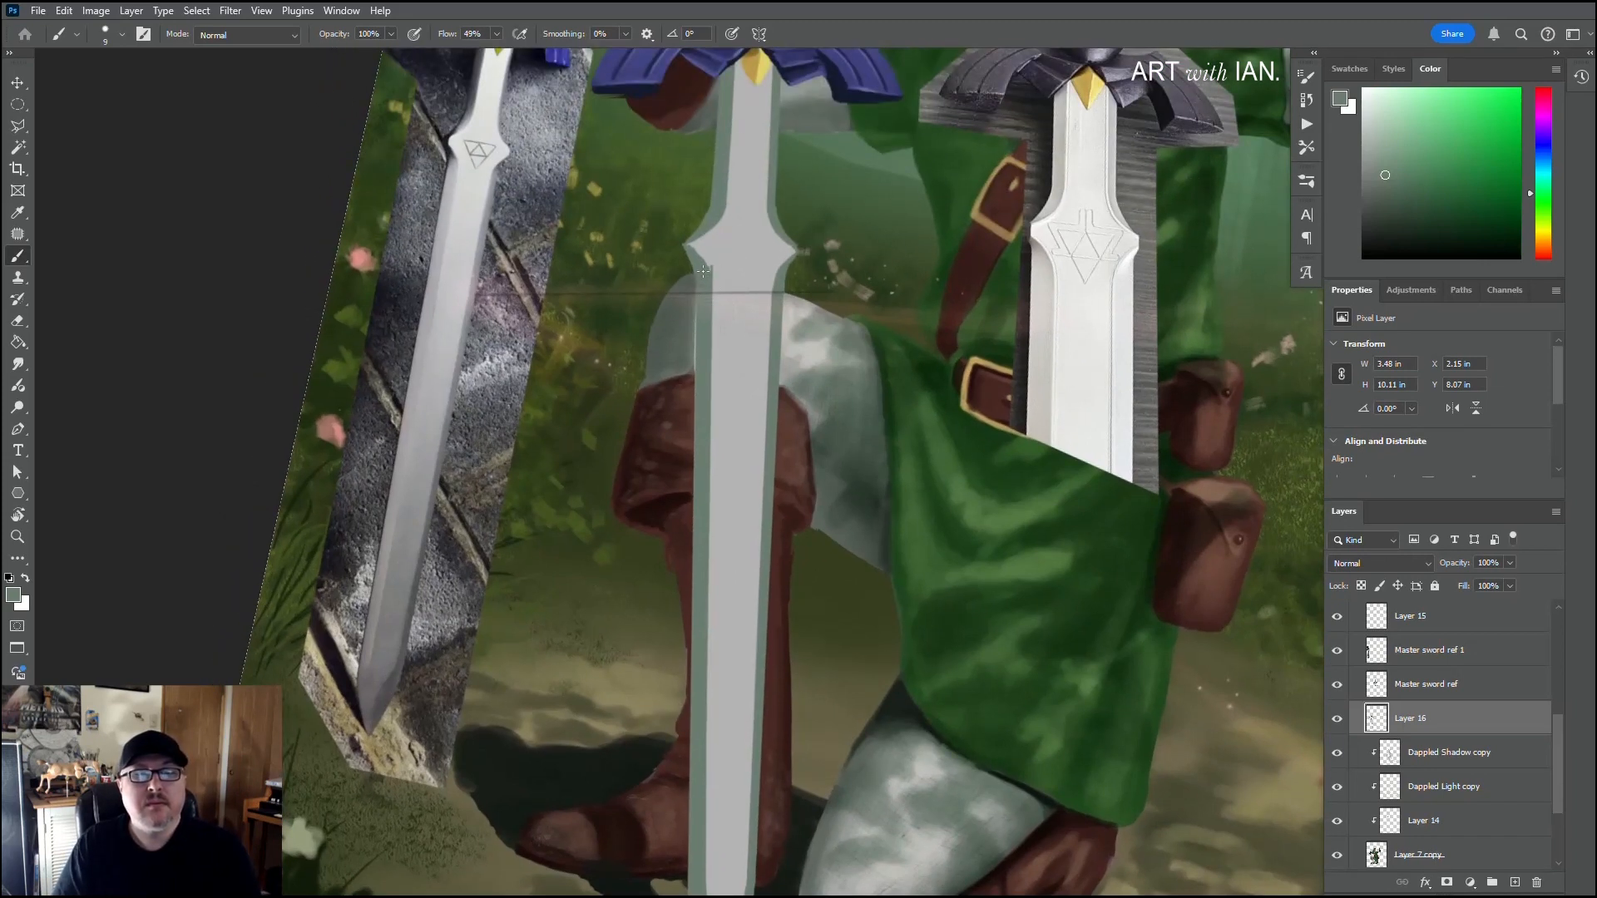
Step: Touch up the left bevel's inner corner just below the pointed shoulder using sampled light grey and bevel green
alt+click(710, 253)
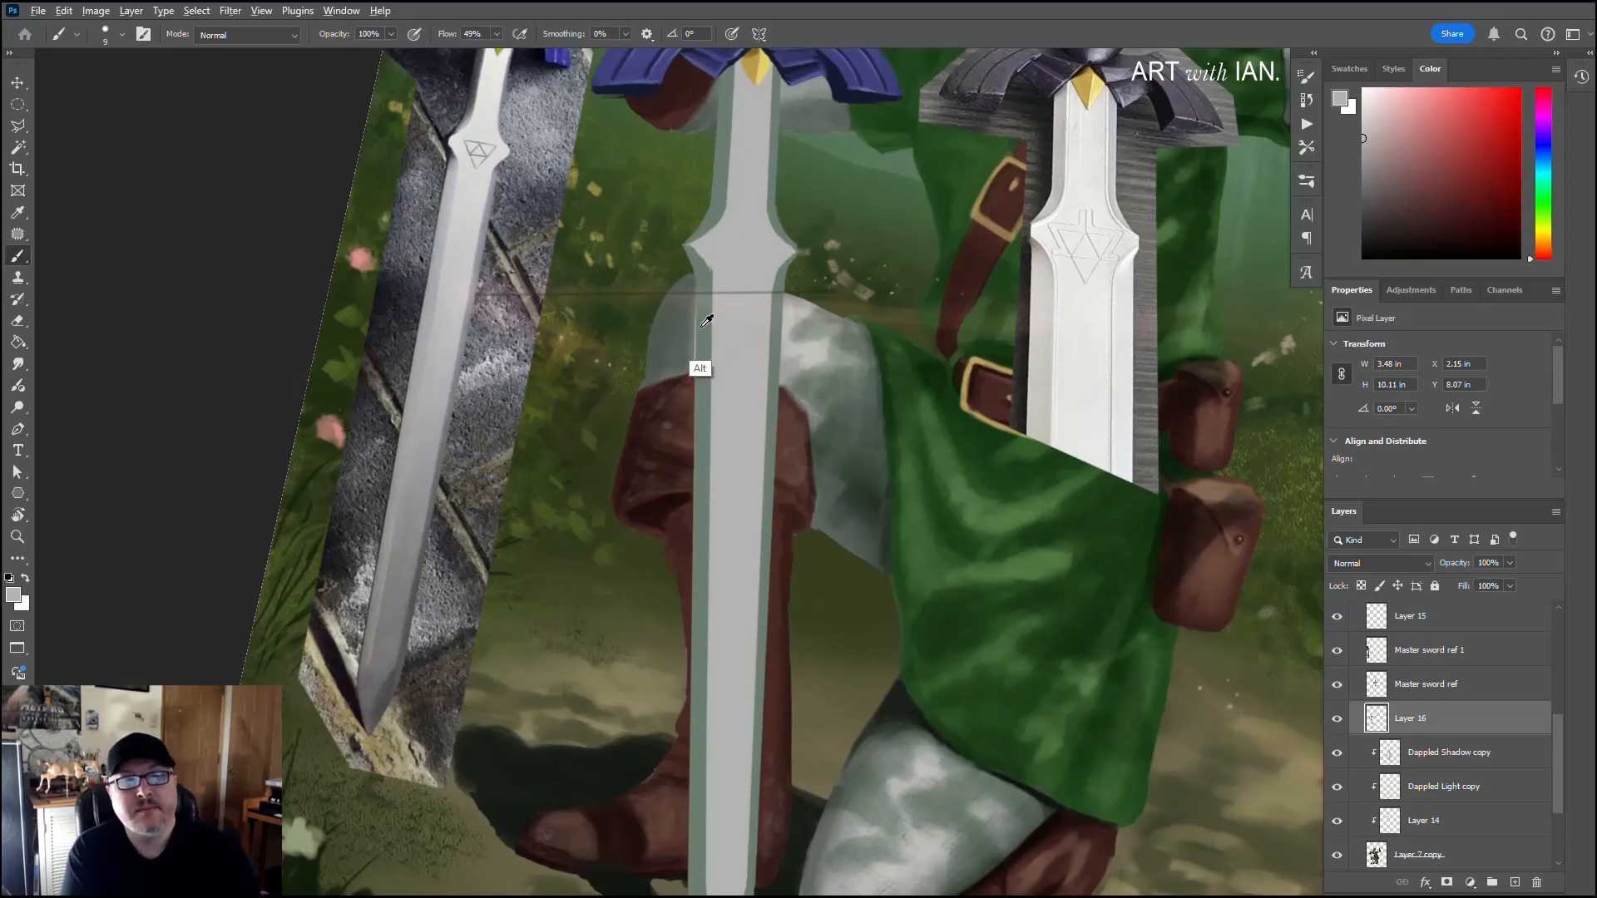
alt+click(701, 358)
scroll(737, 324, up, 5)
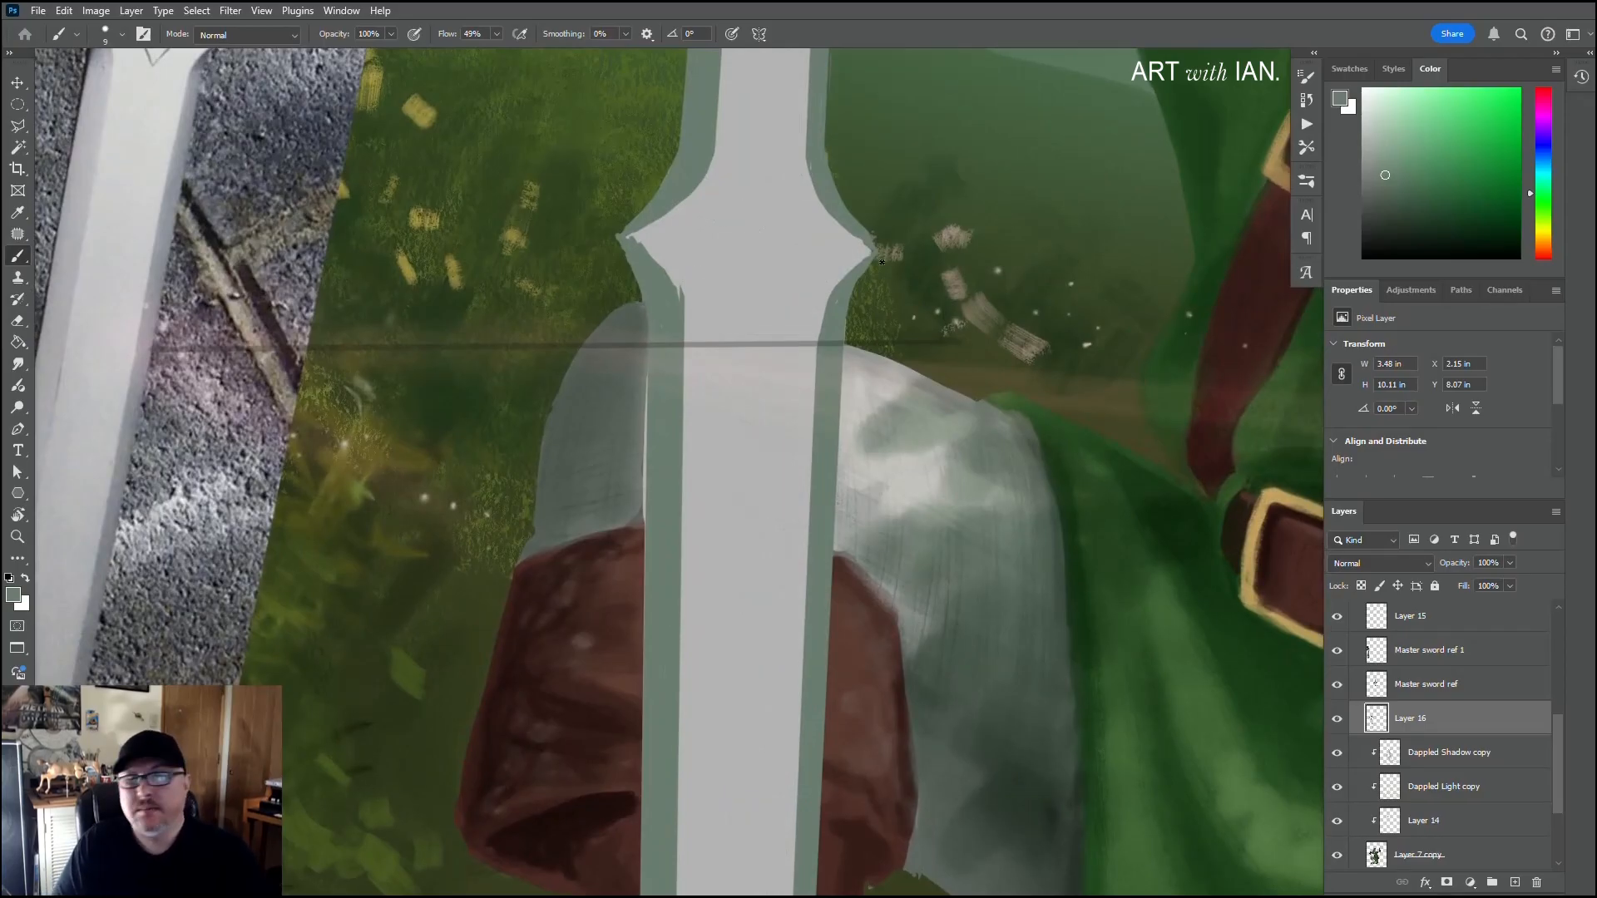
Step: Add a new layer above Layer 16 and place a starting dot for the triangle emblem between the blade's pointed shoulders
click(1514, 883)
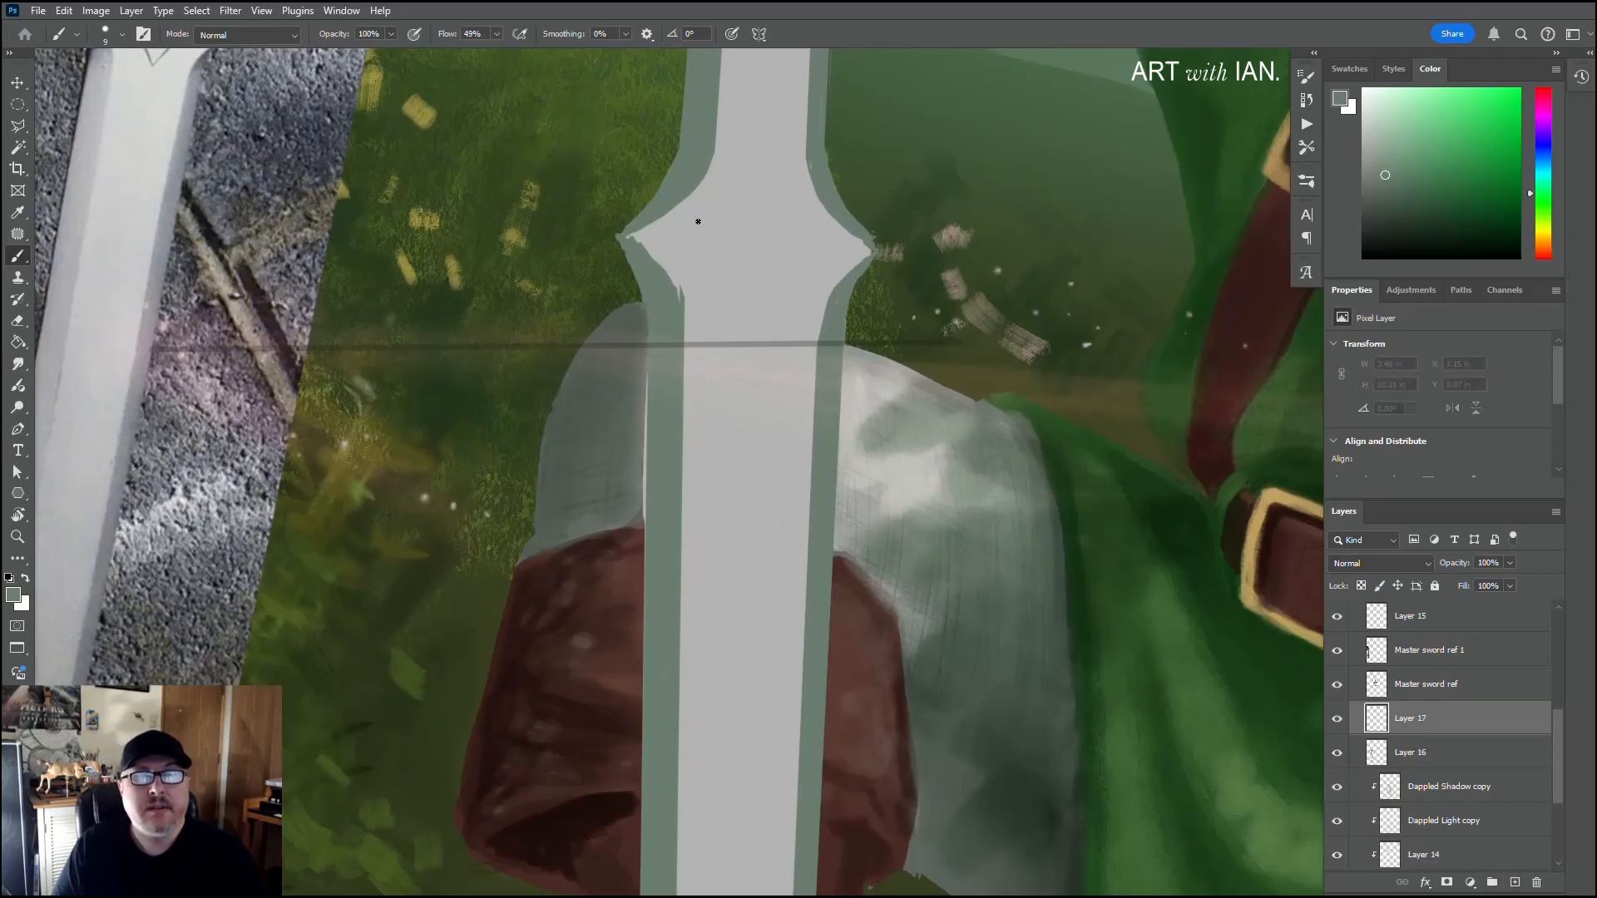
click(697, 221)
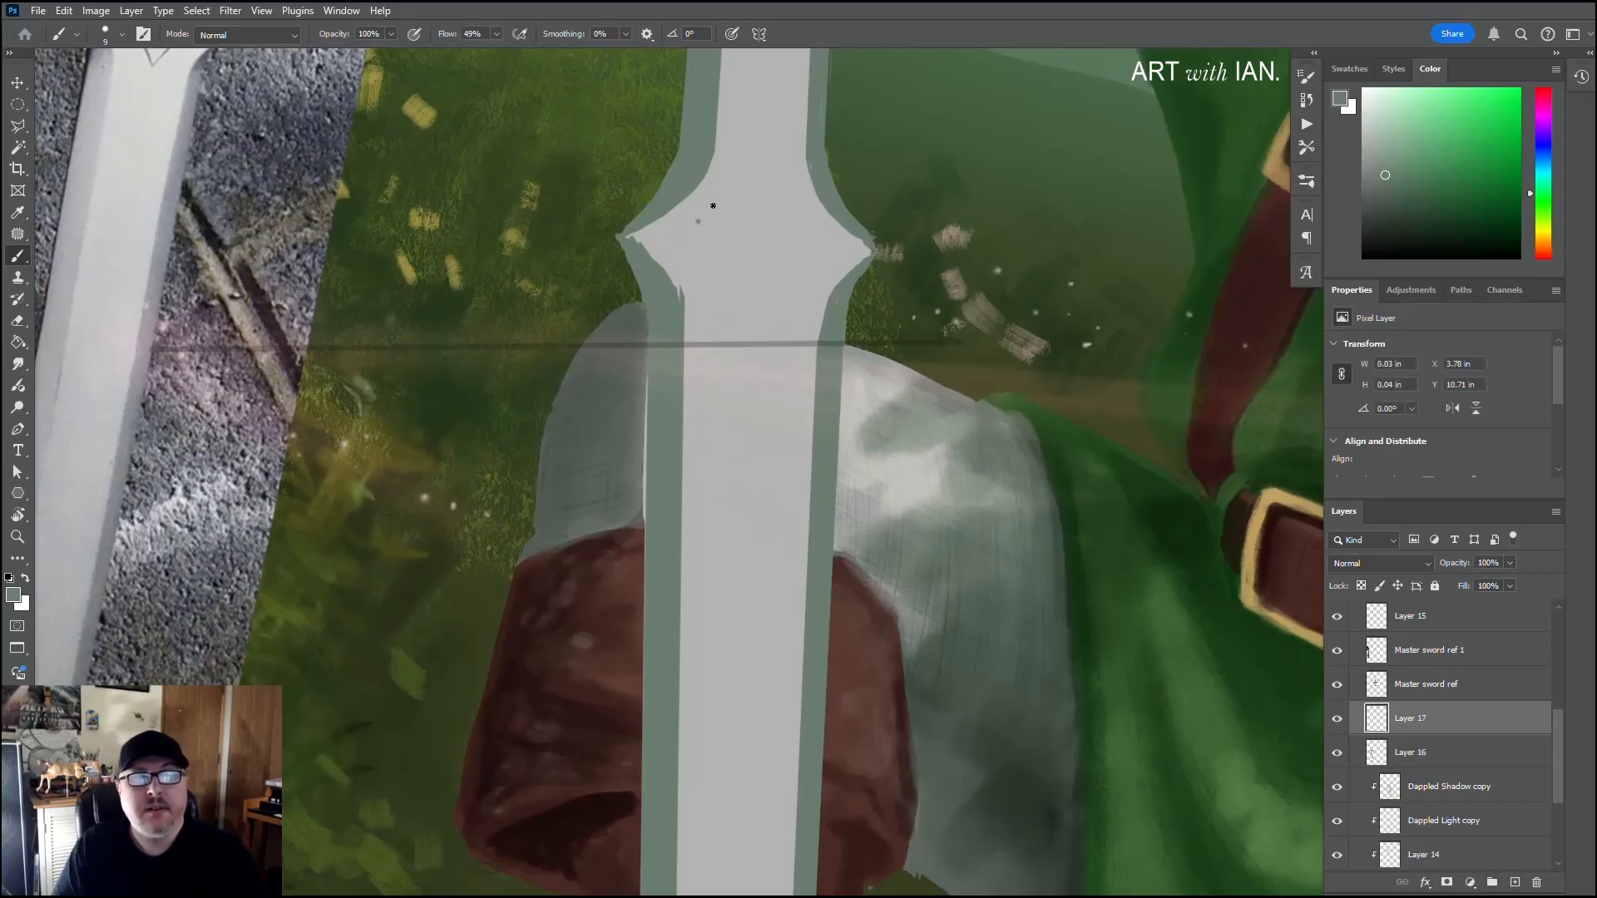
shift+click(813, 227)
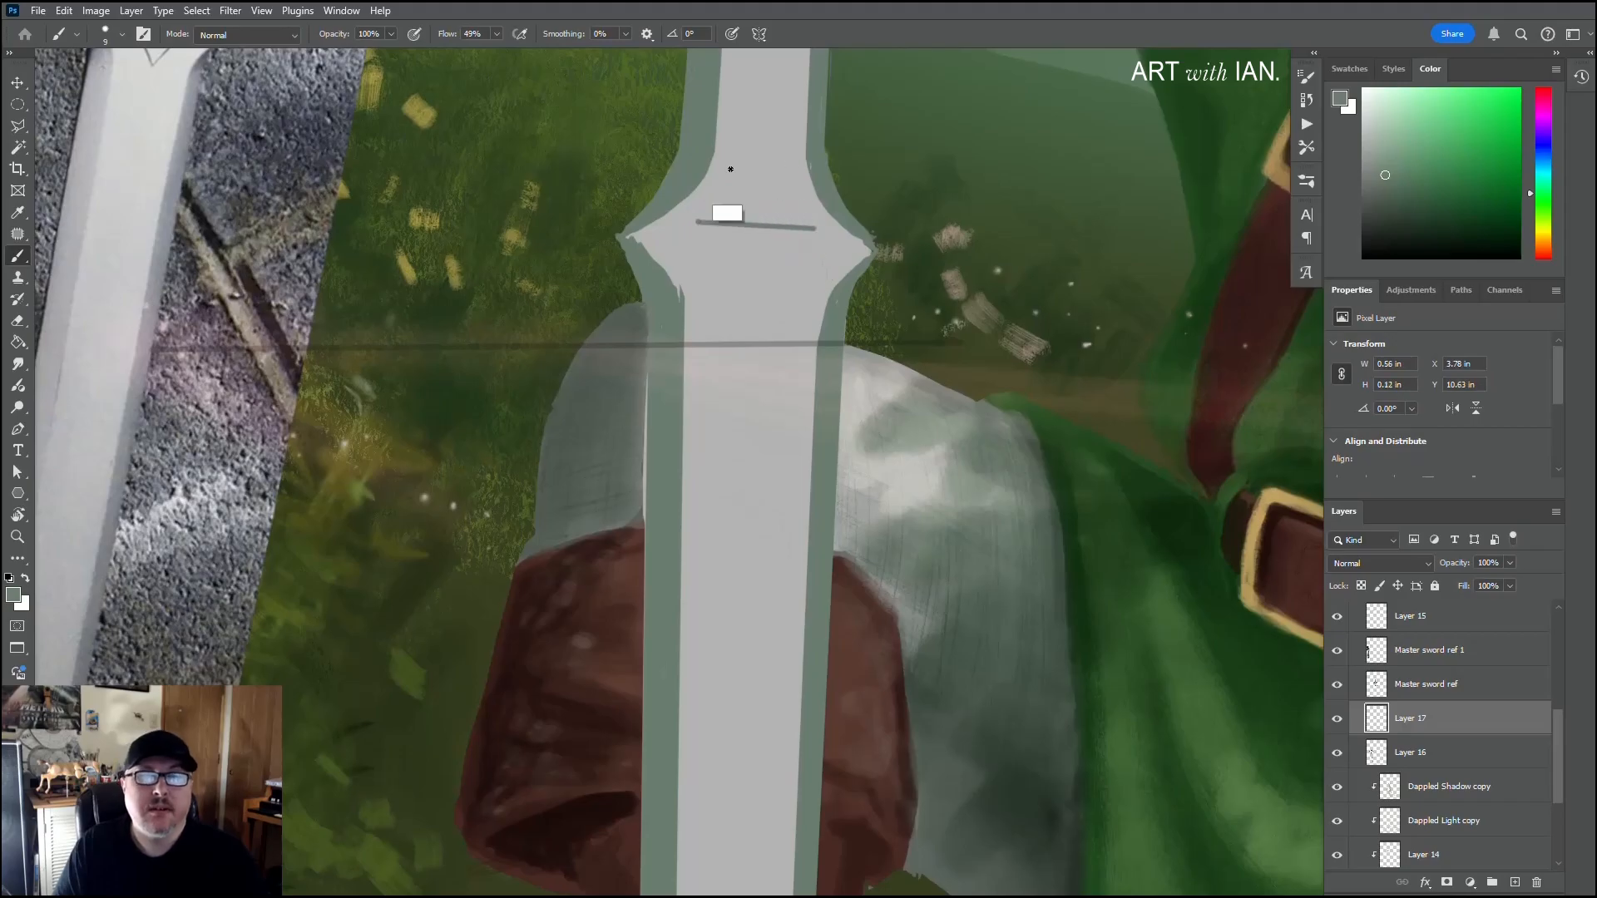
key(ctrl+z)
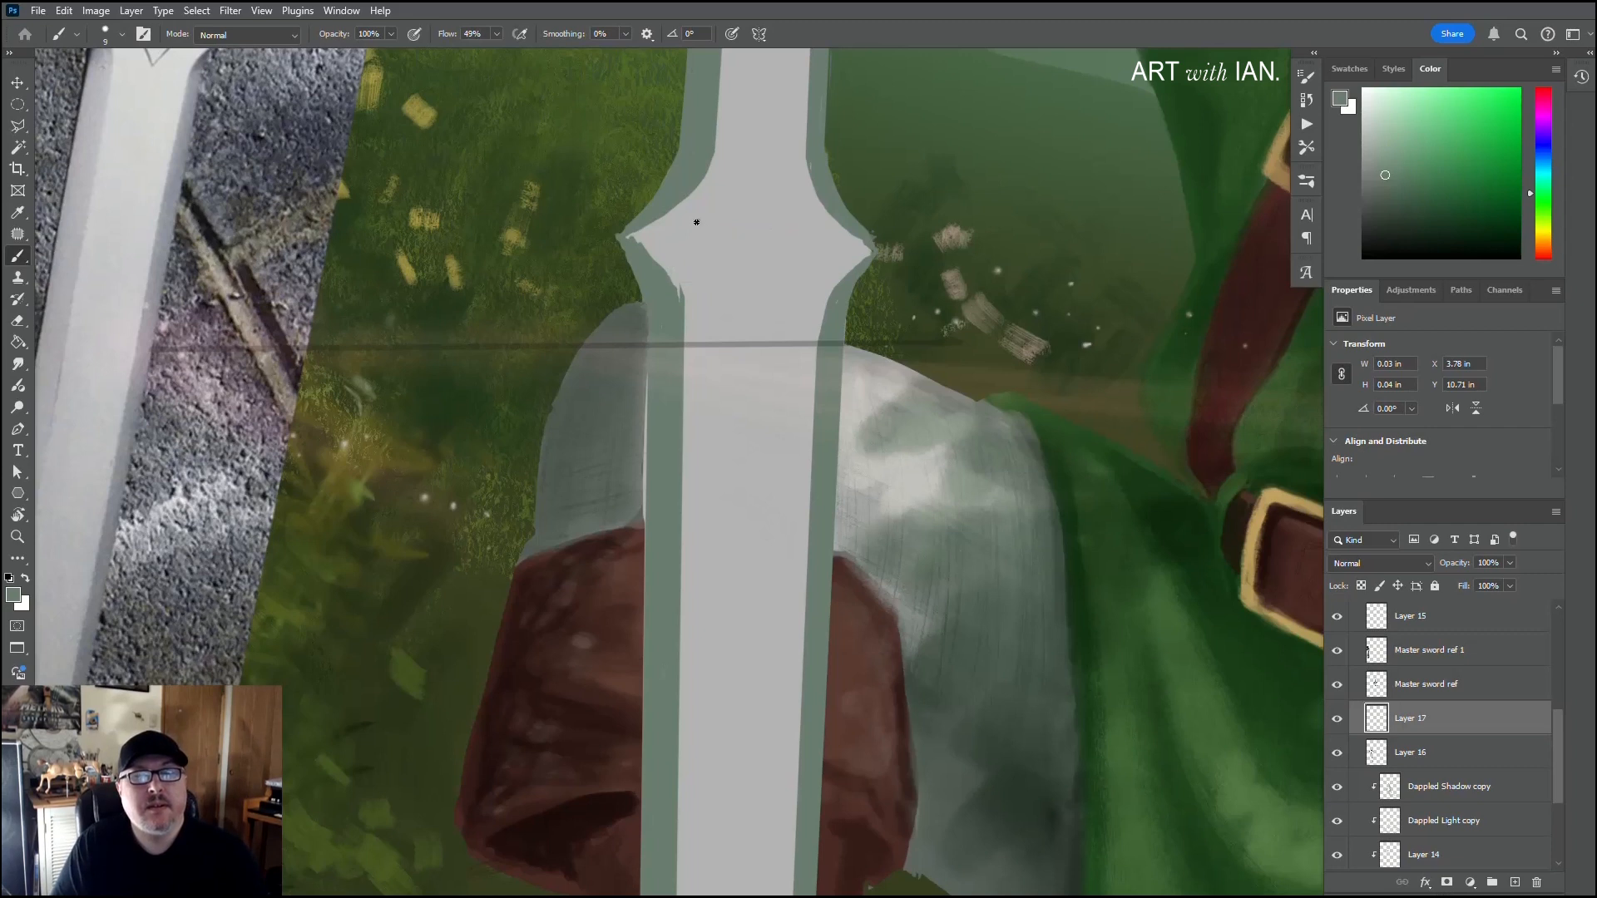
shift+click(810, 222)
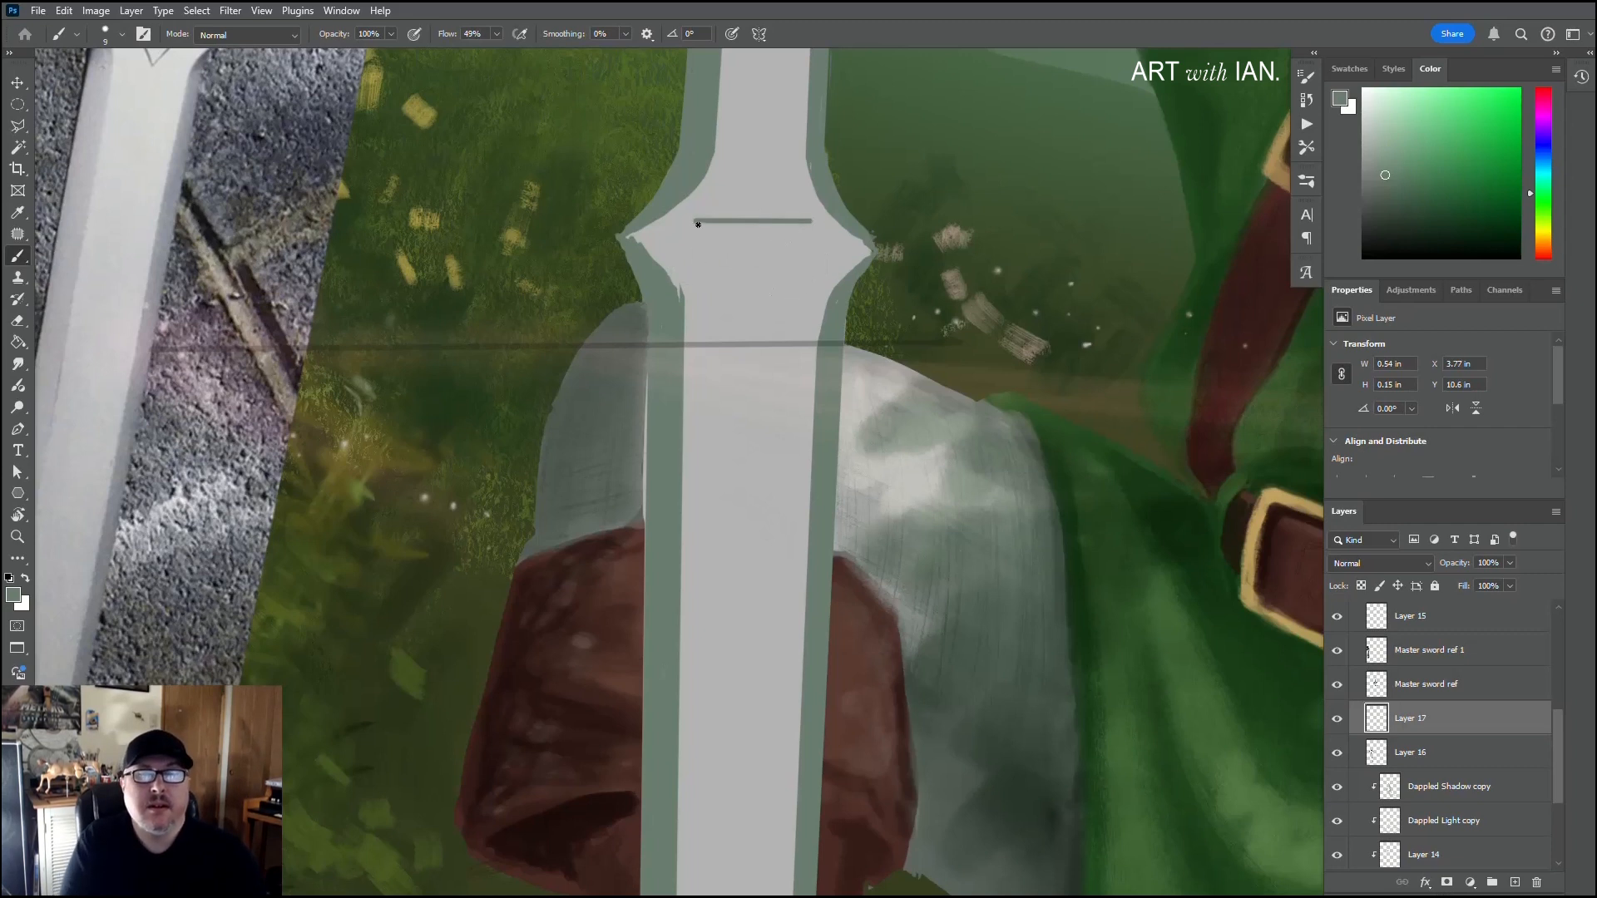
key(ctrl+z)
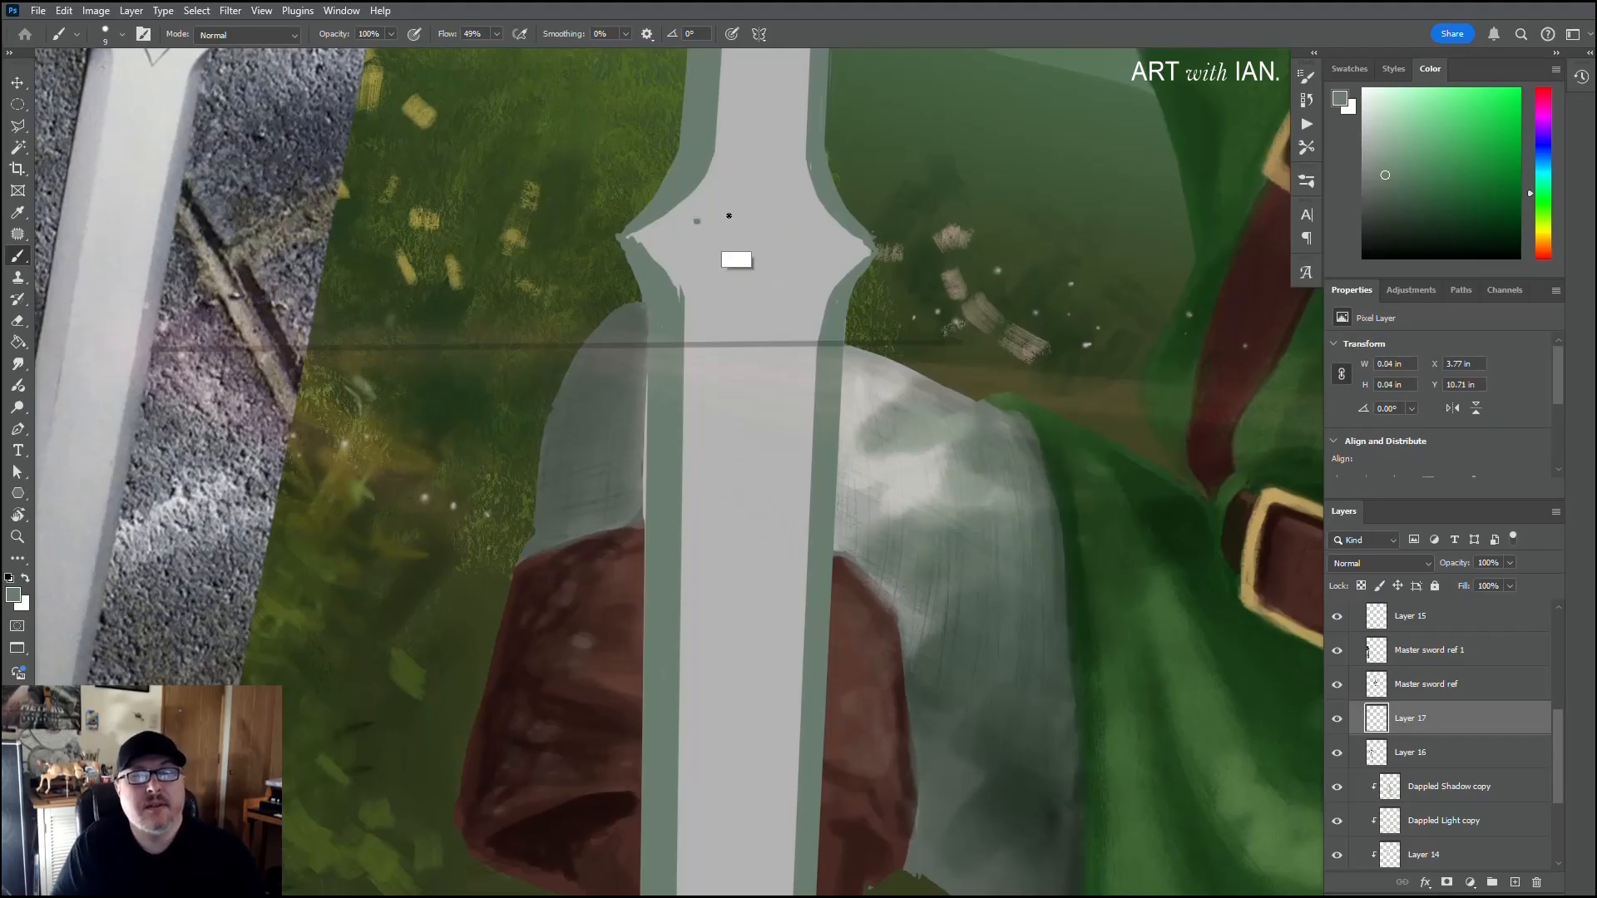
shift+click(810, 221)
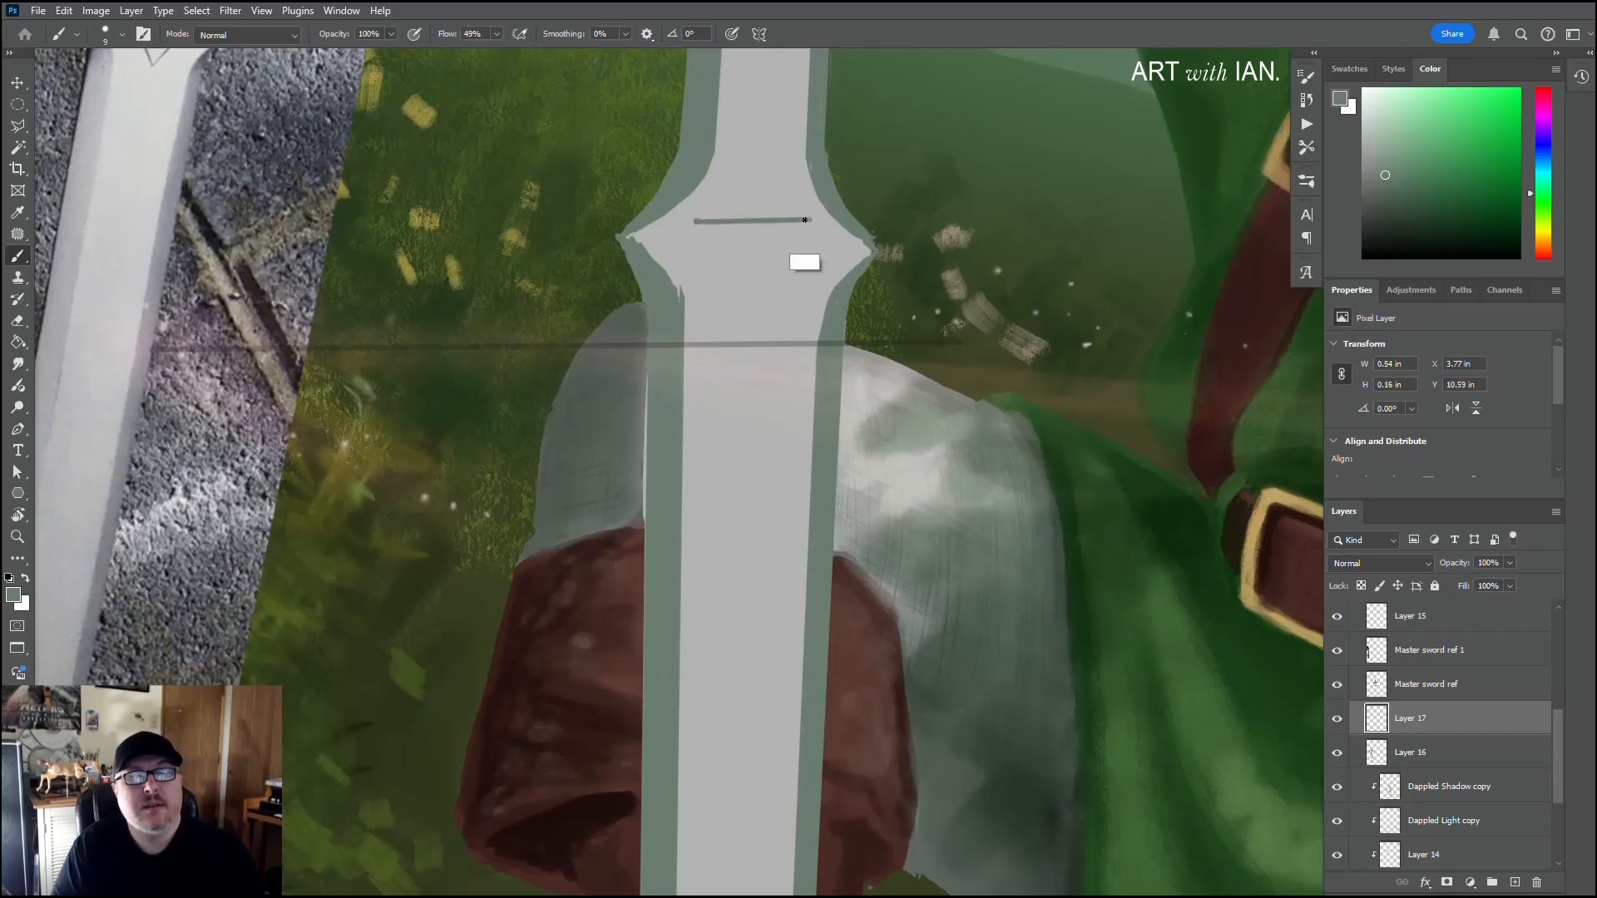
key(ctrl+z)
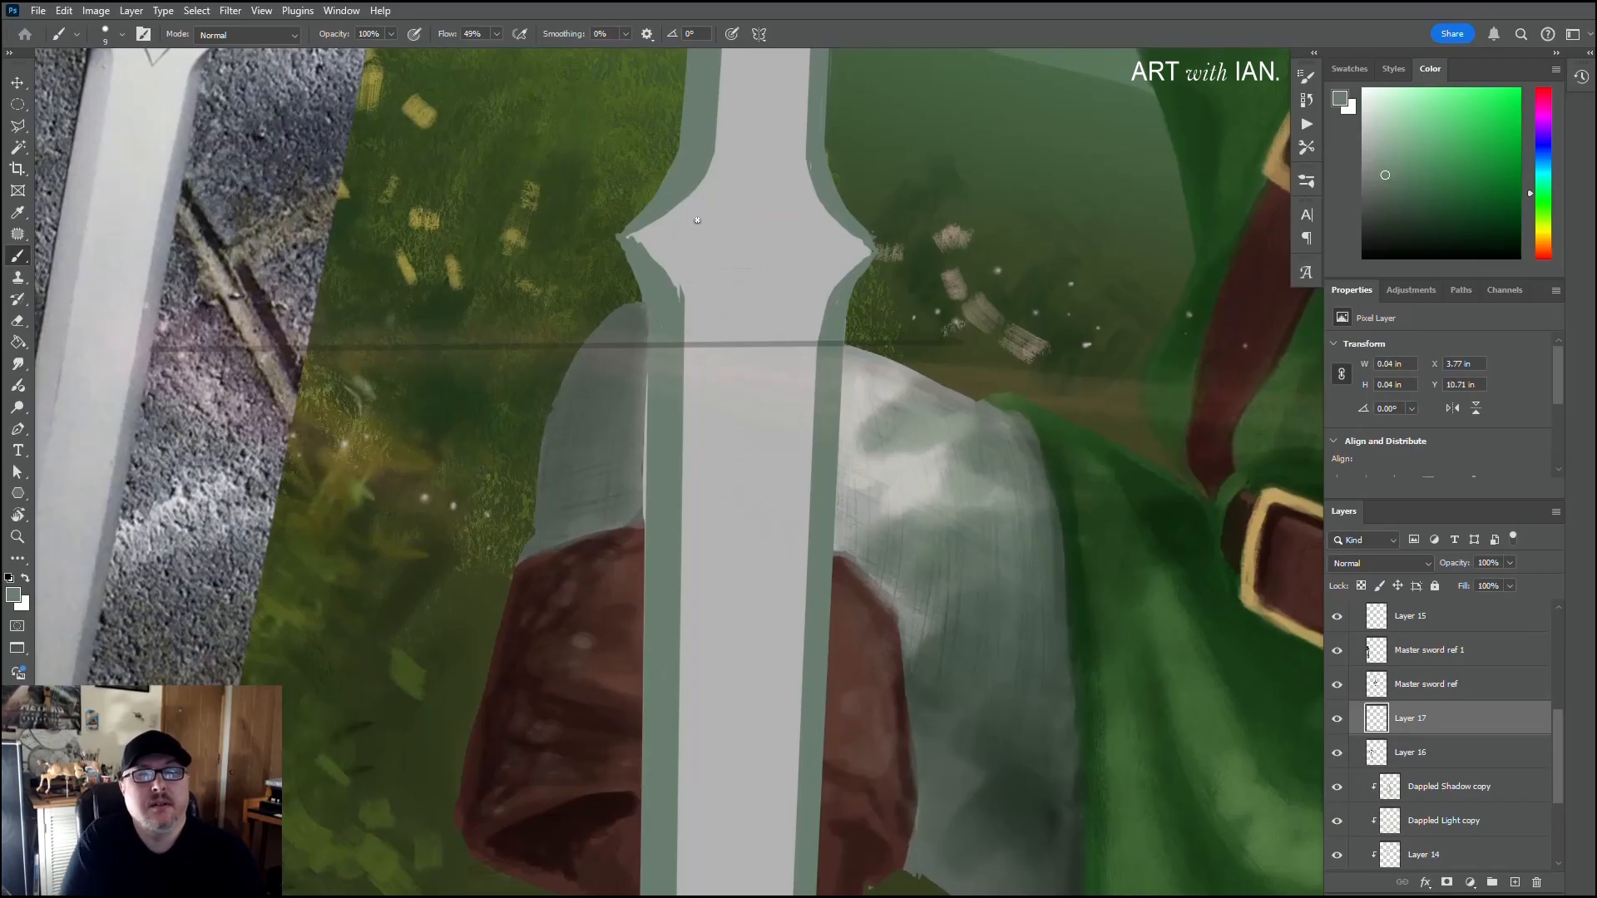
Step: Outline a downward-pointing triangle between the blade's pointed shoulders with straight strokes, redrawing both sides so they meet at a slightly lower tip
shift+click(807, 223)
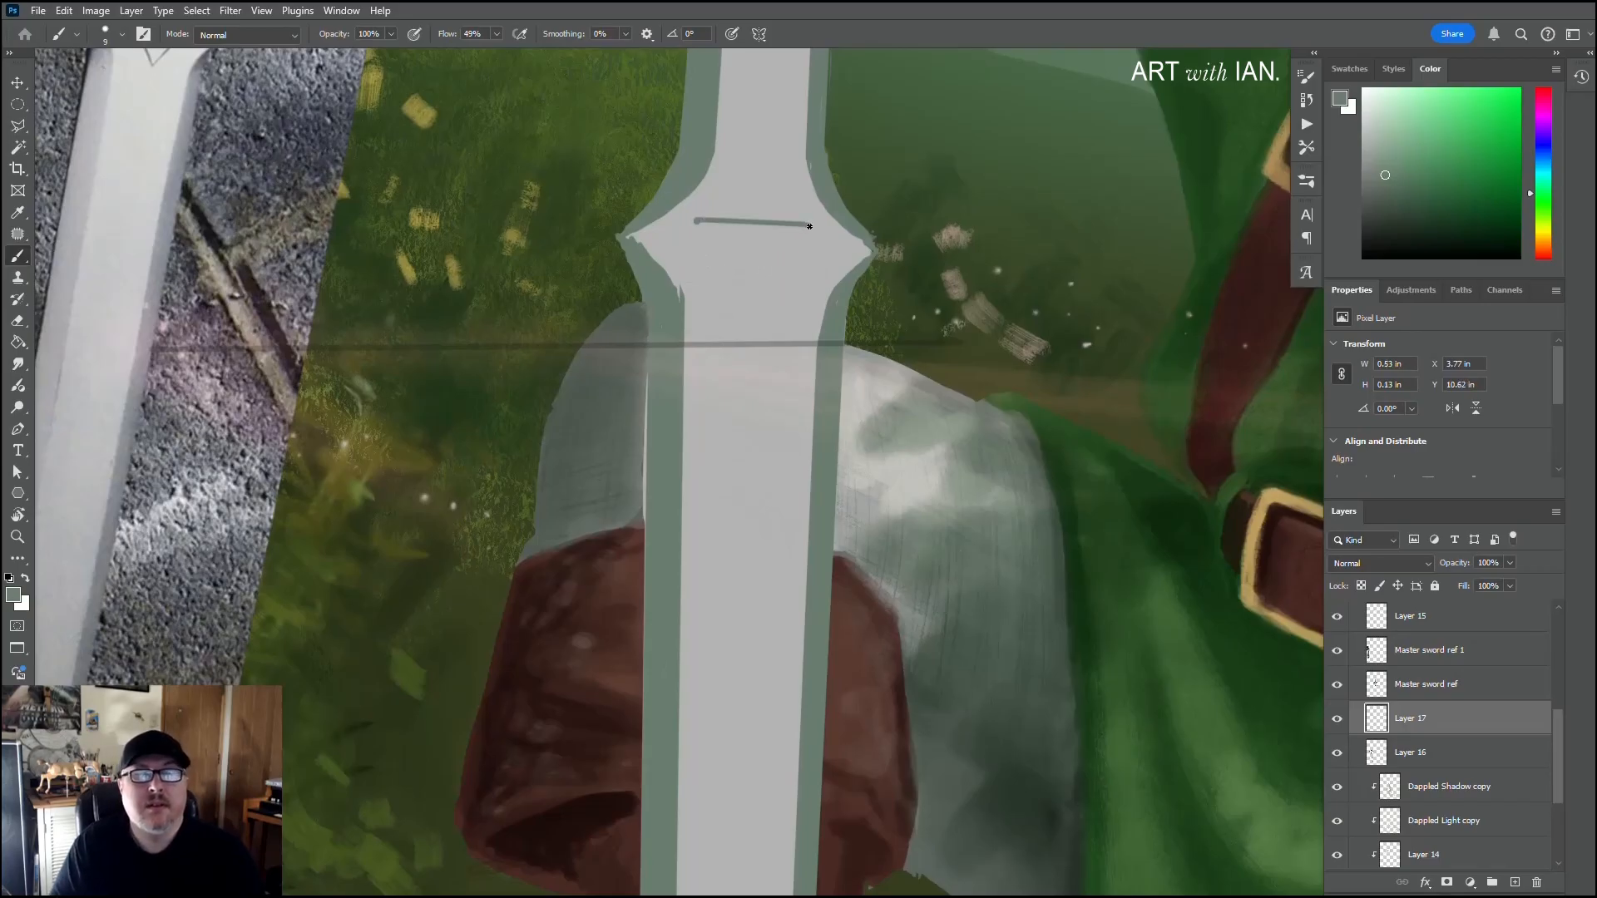
key(shift)
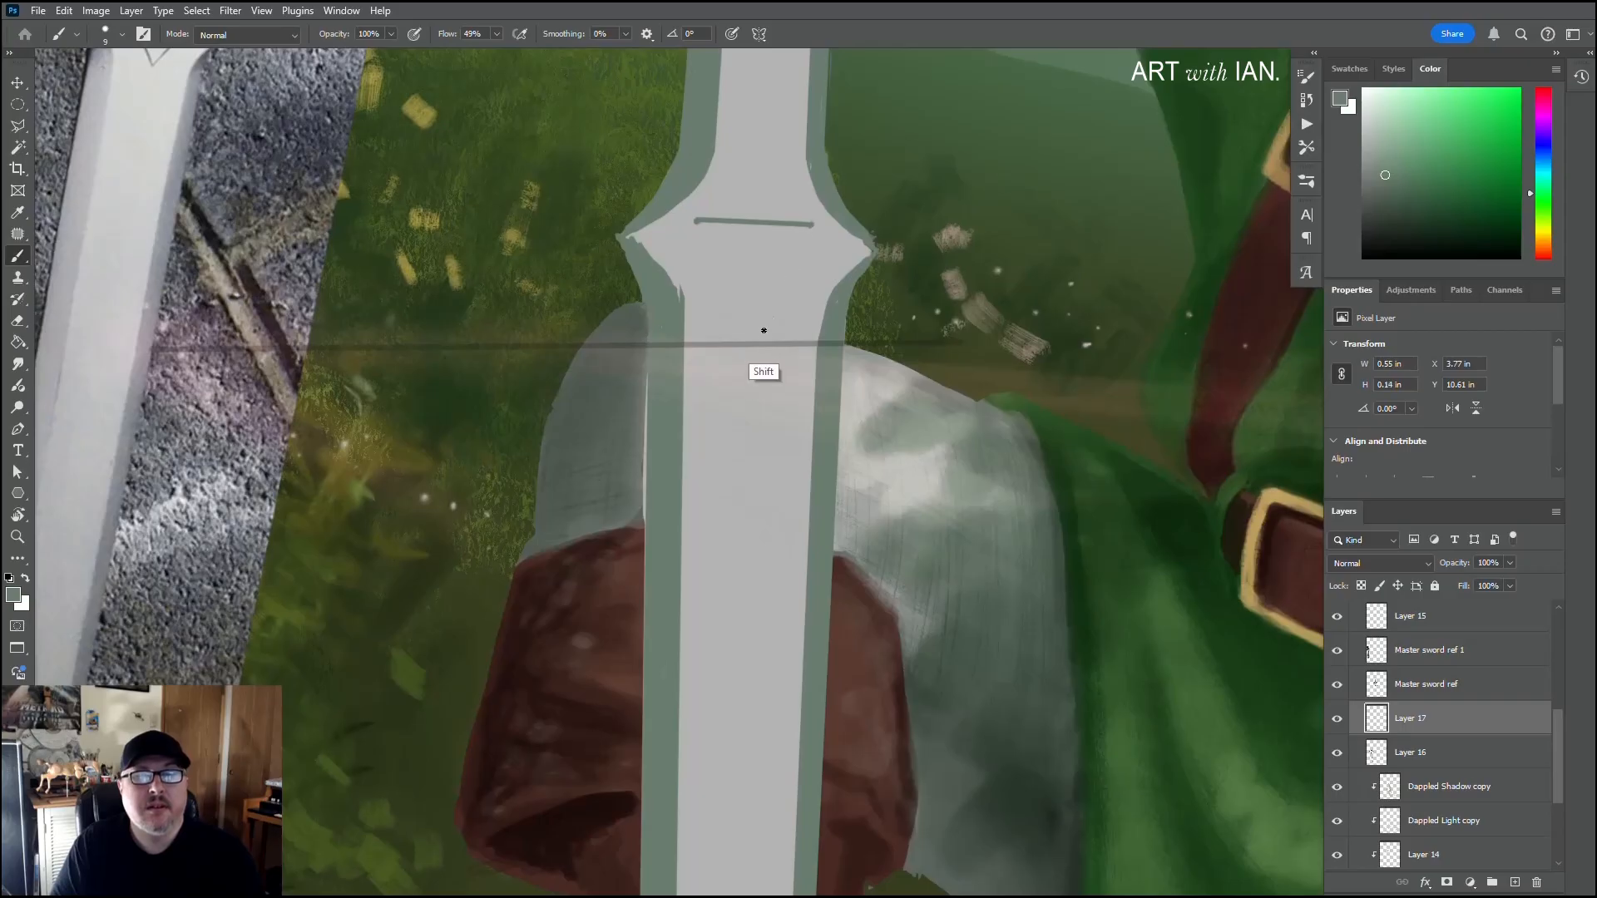
shift+click(761, 330)
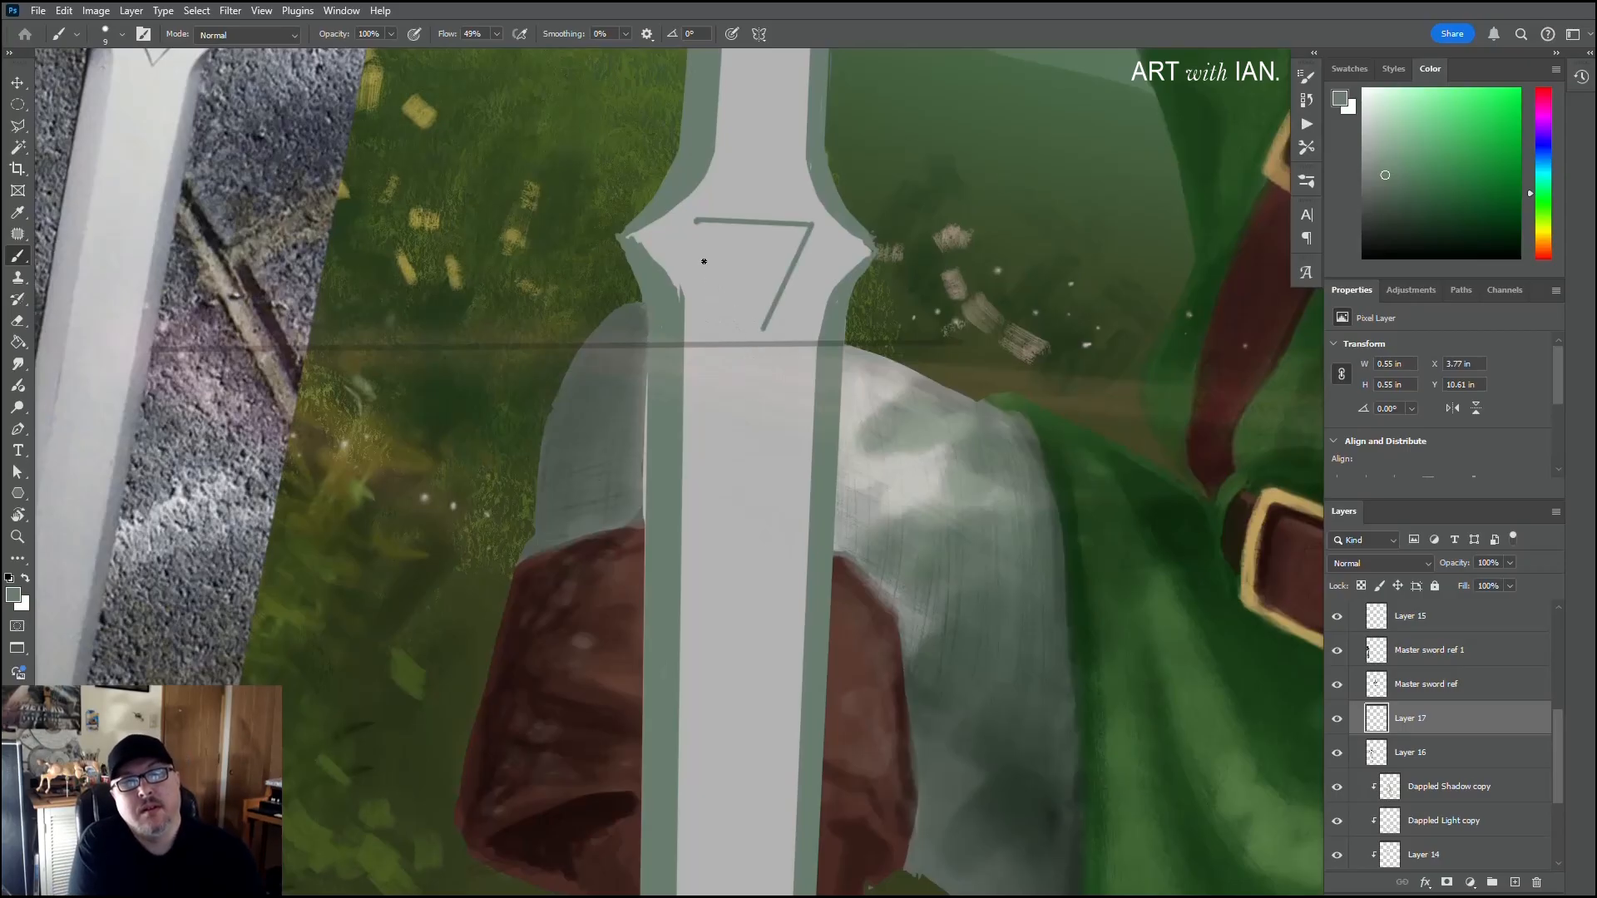
shift+click(696, 225)
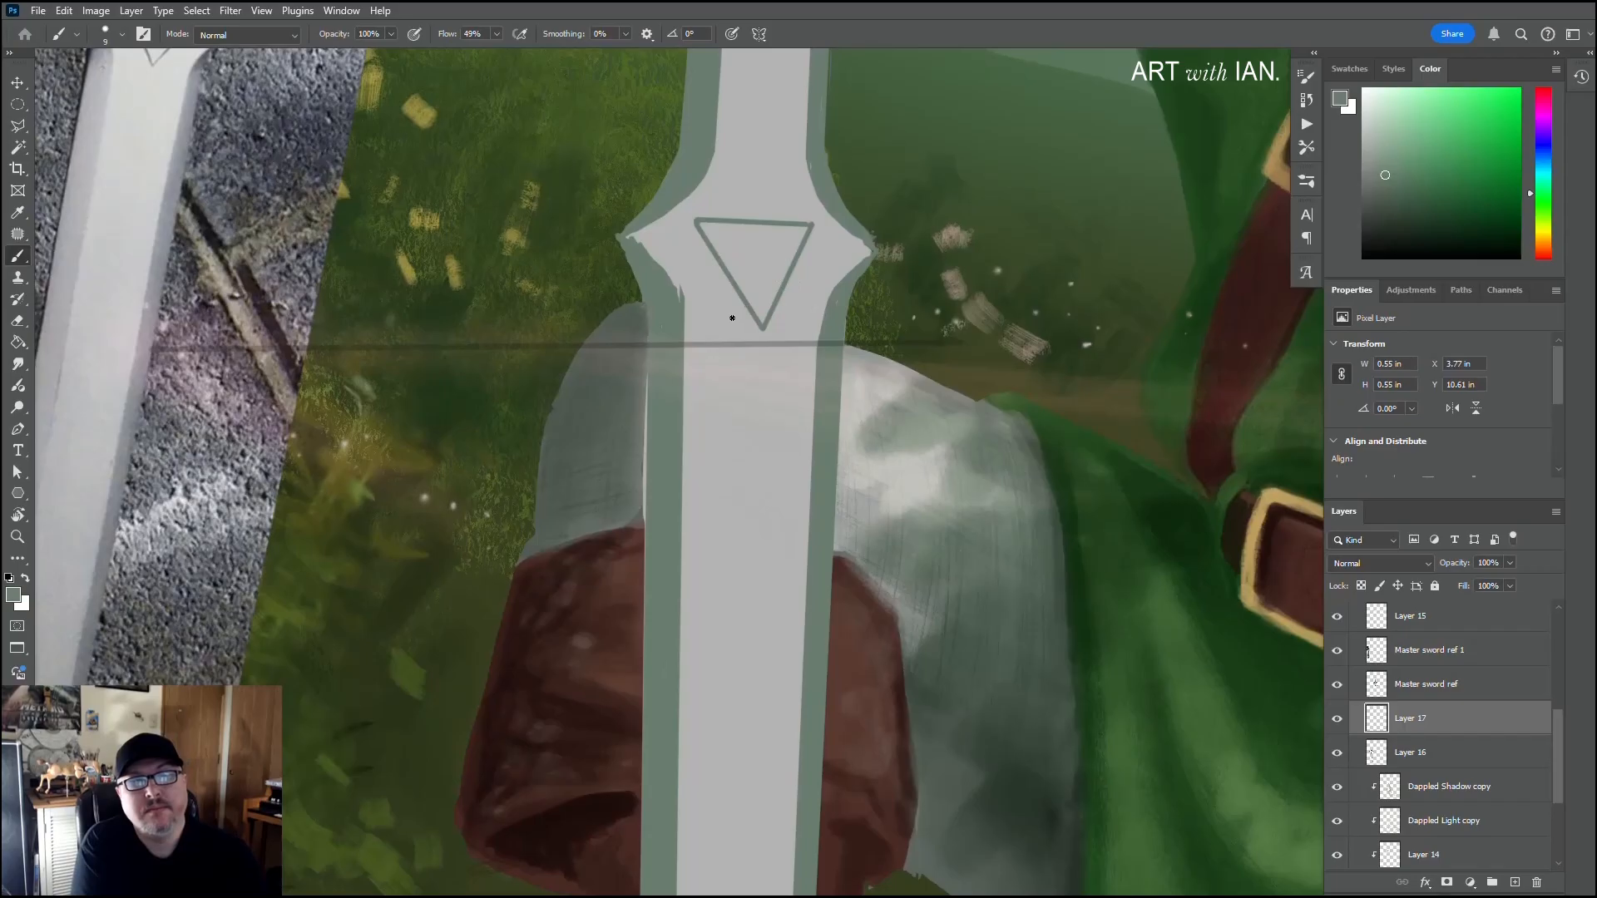
key(ctrl+z)
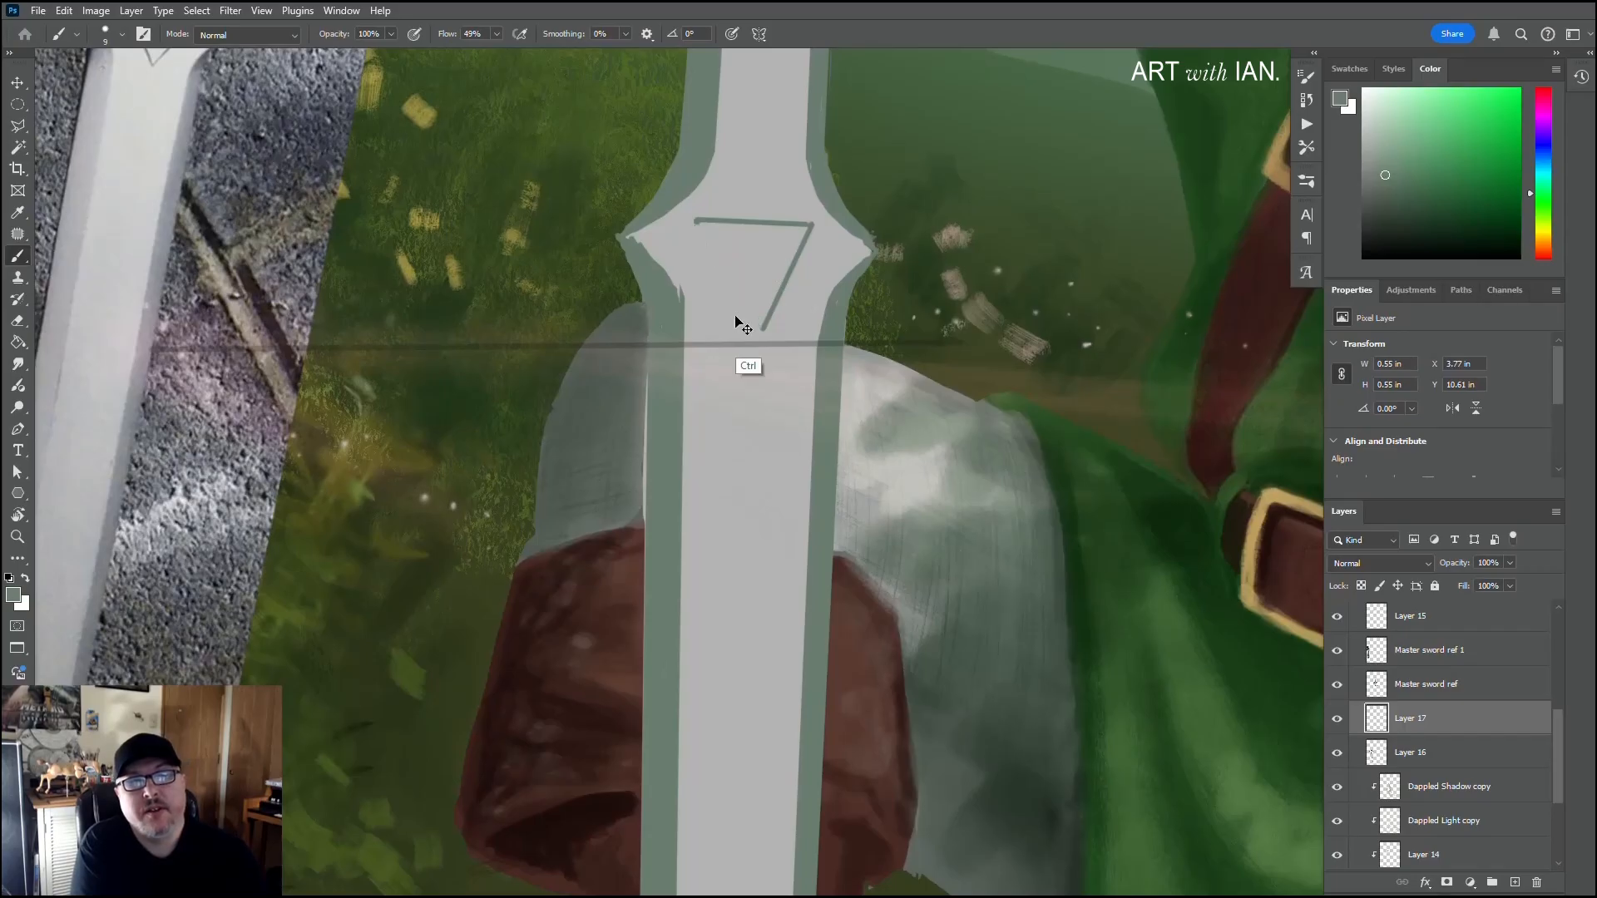
key(ctrl+z)
click(812, 225)
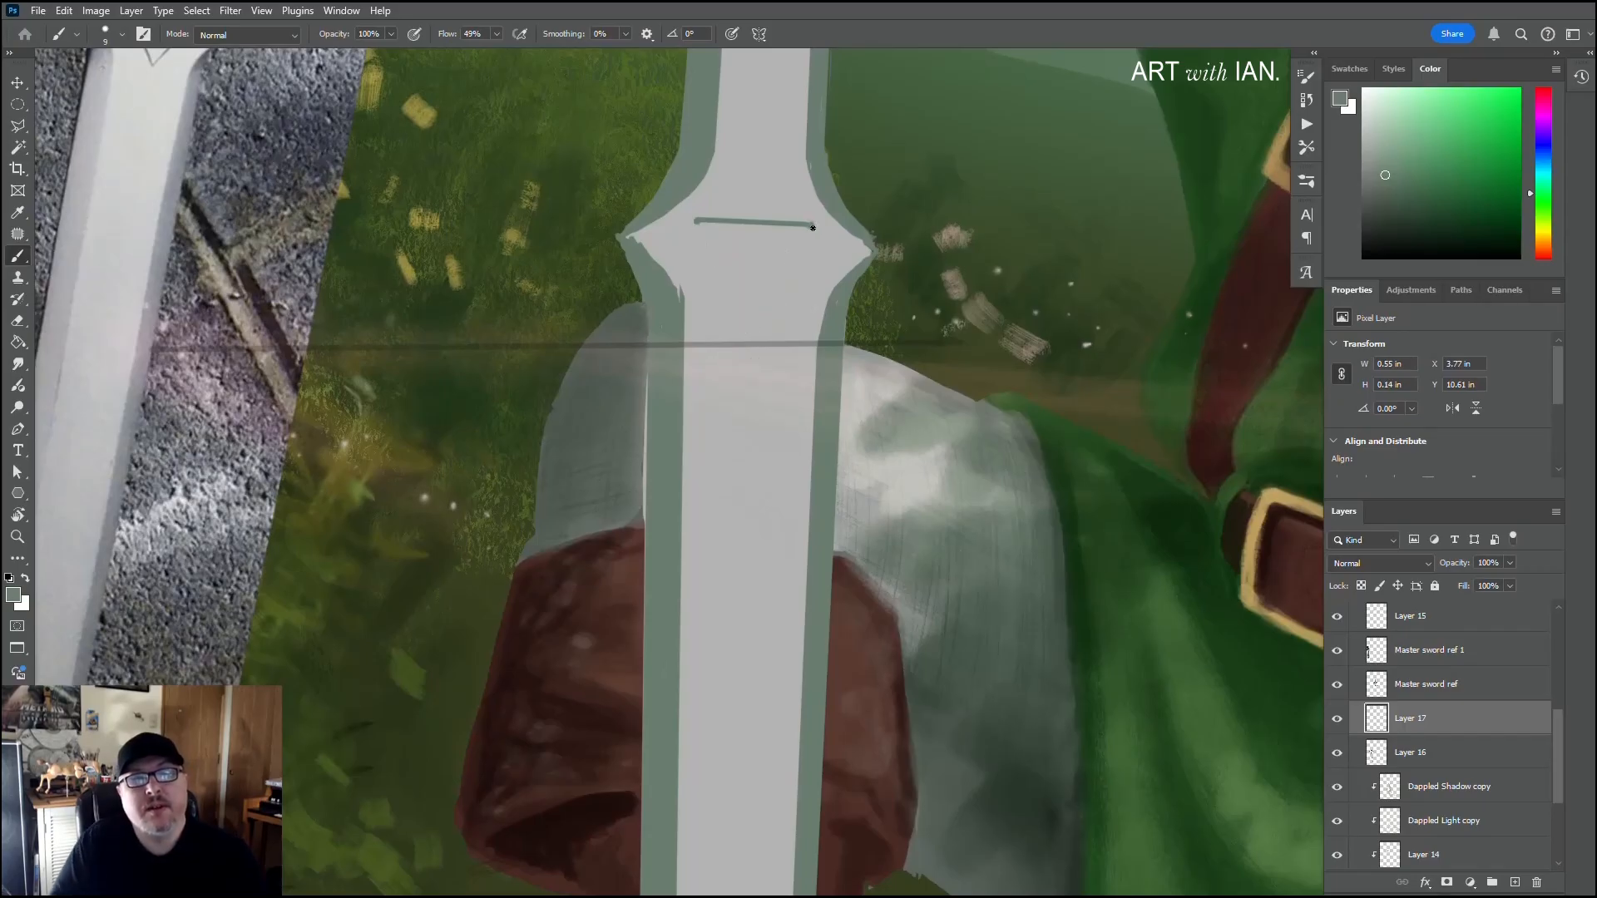
shift+click(757, 341)
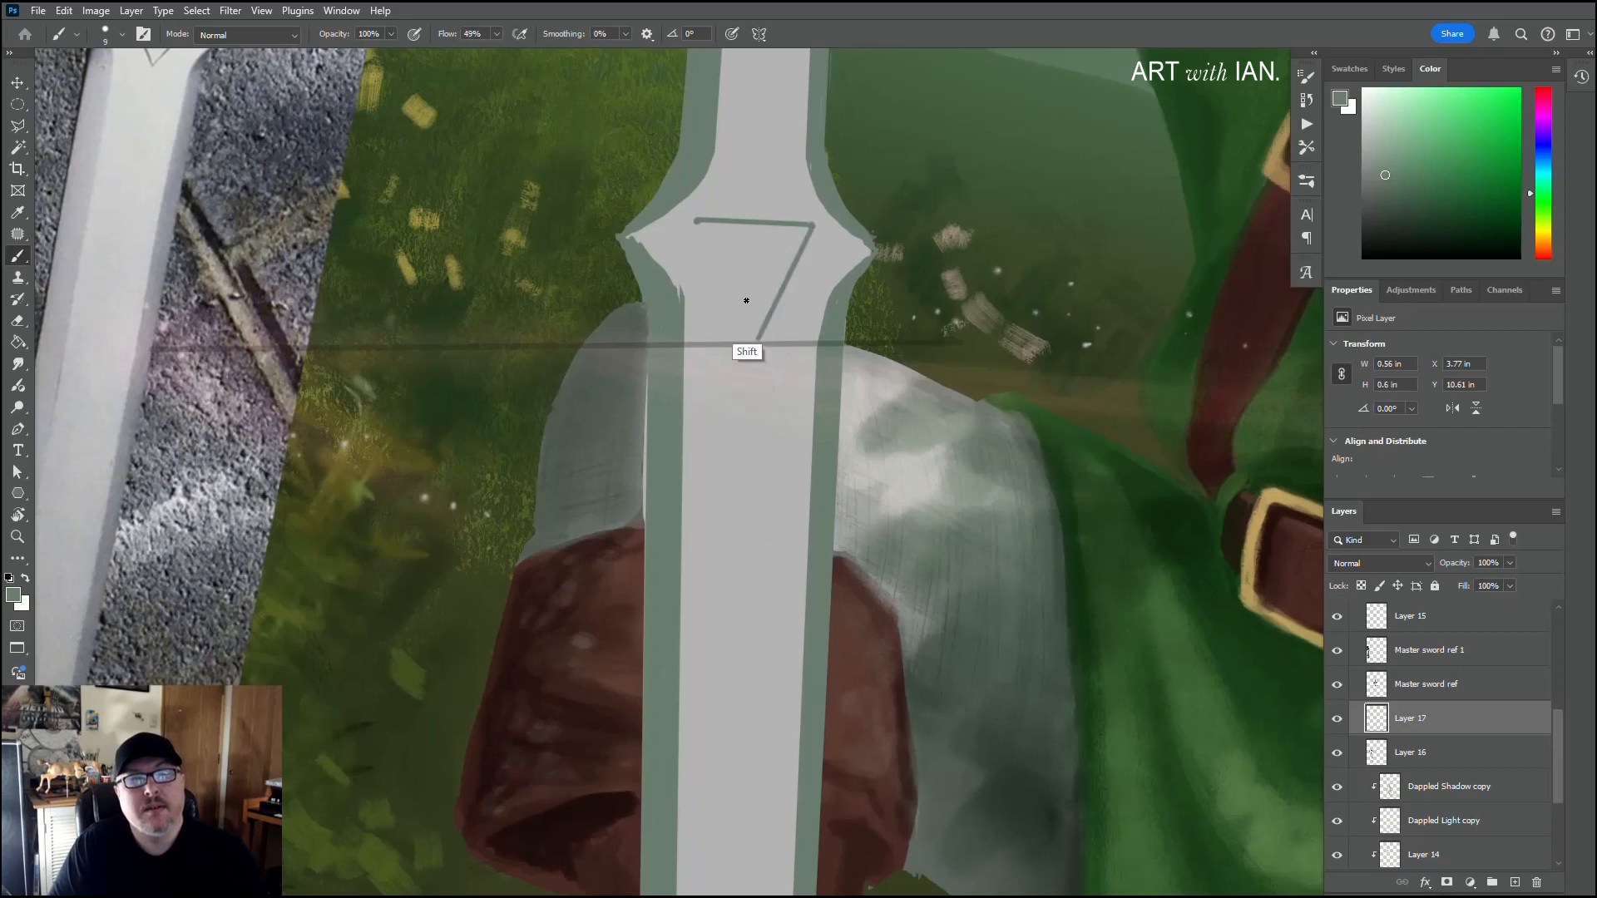
shift+click(690, 221)
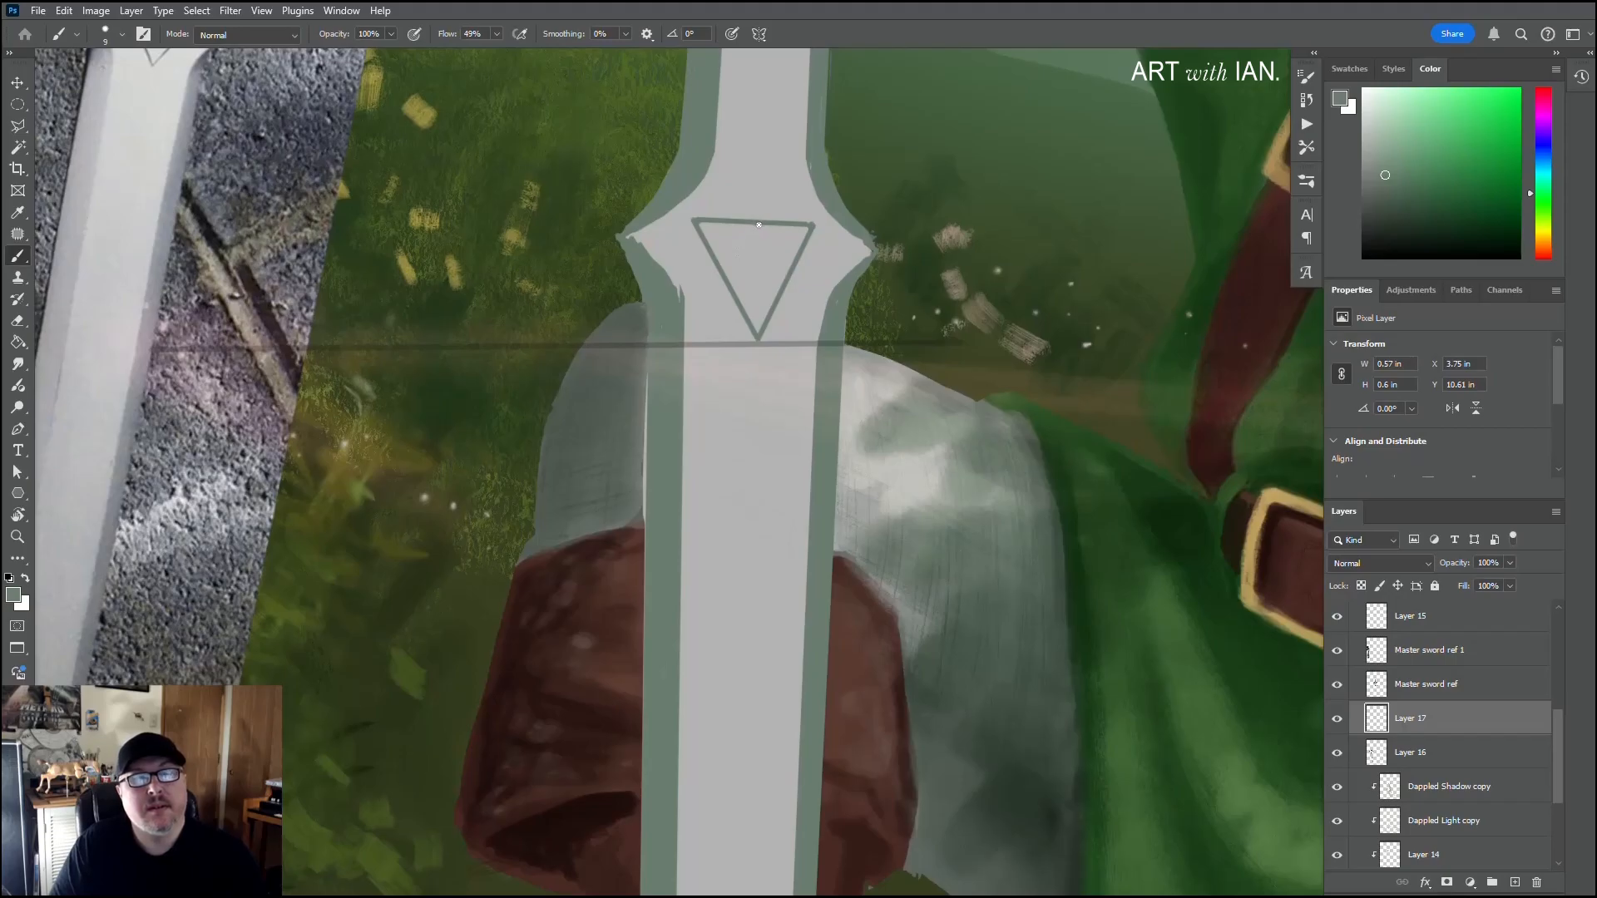
Step: Draw the smaller upright triangle inside the outline by connecting the midpoints of its three sides with straight strokes
key(shift)
shift+click(729, 277)
shift+click(784, 282)
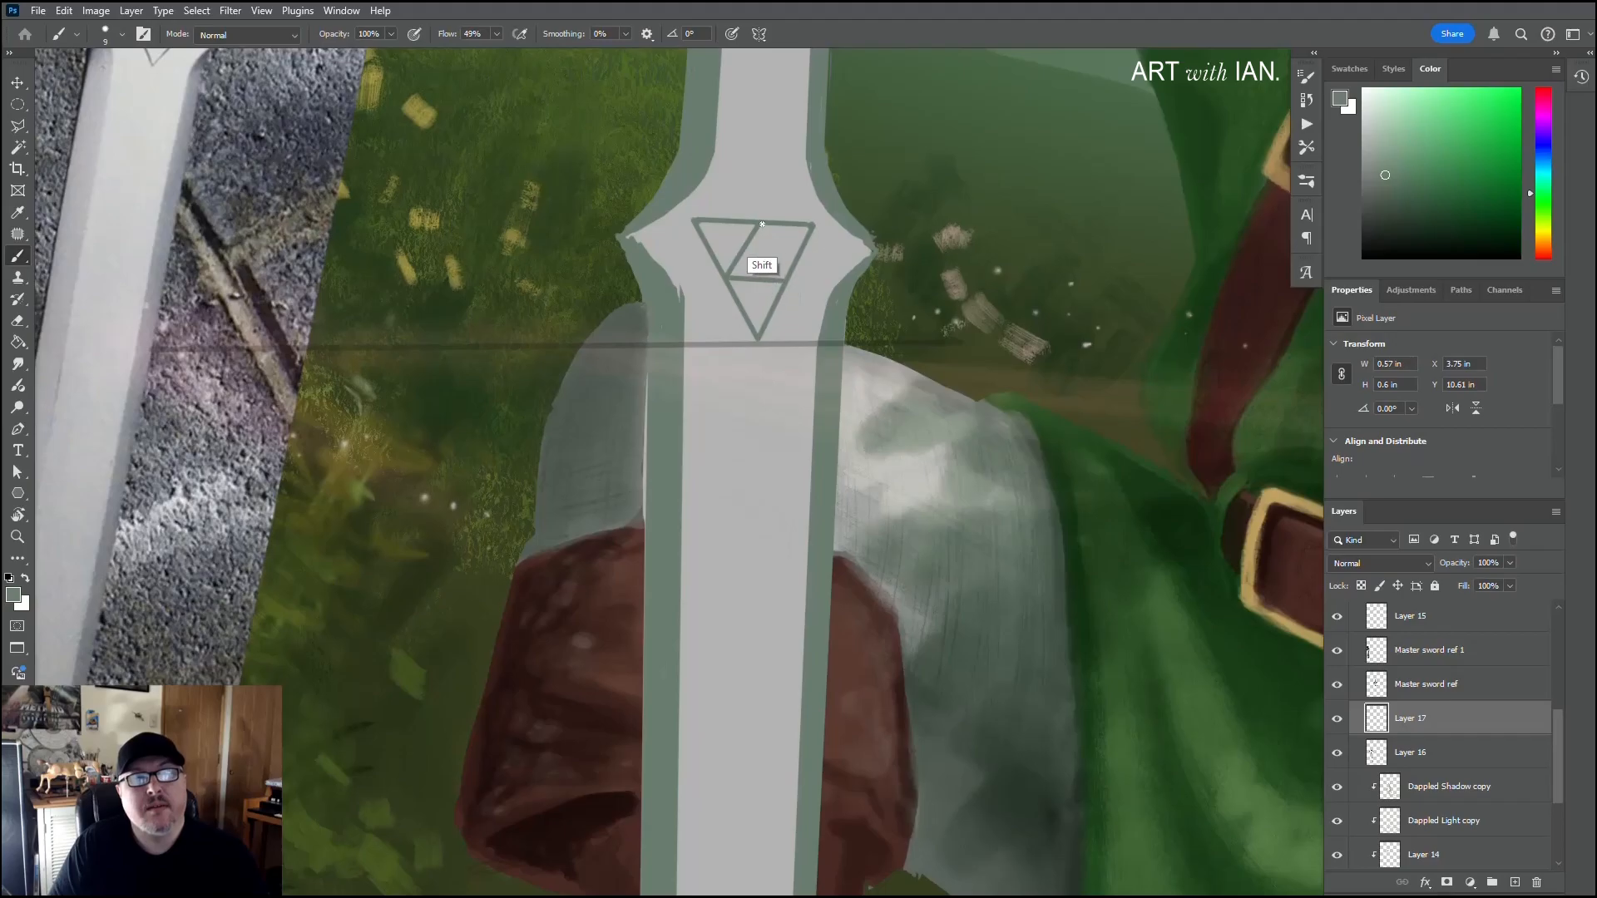
shift+click(762, 224)
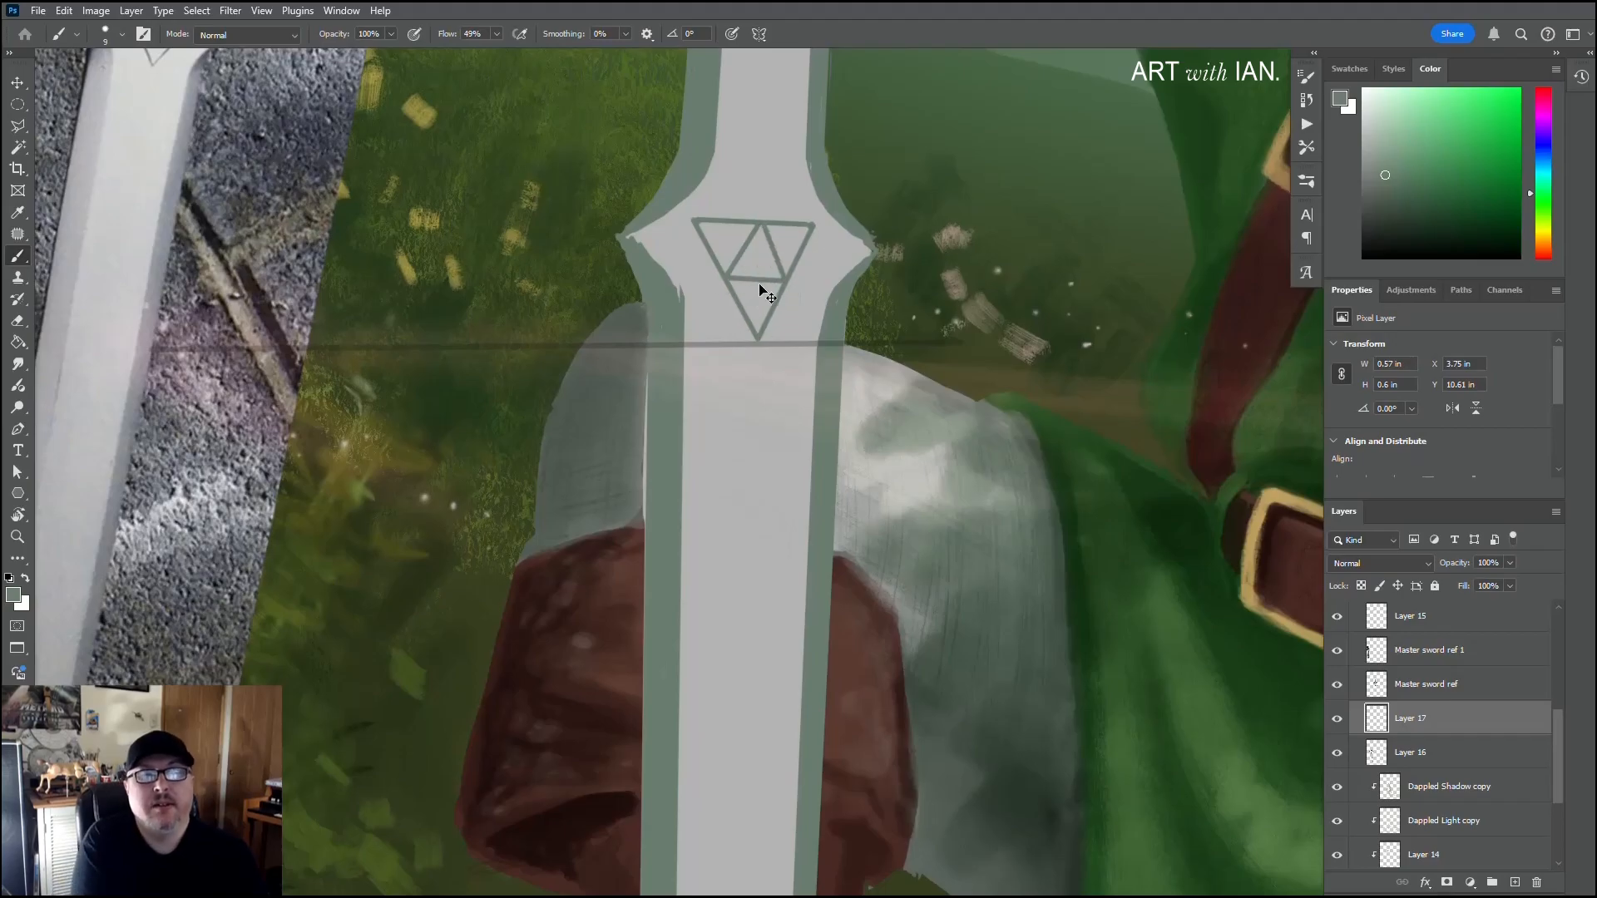
key(ctrl+z)
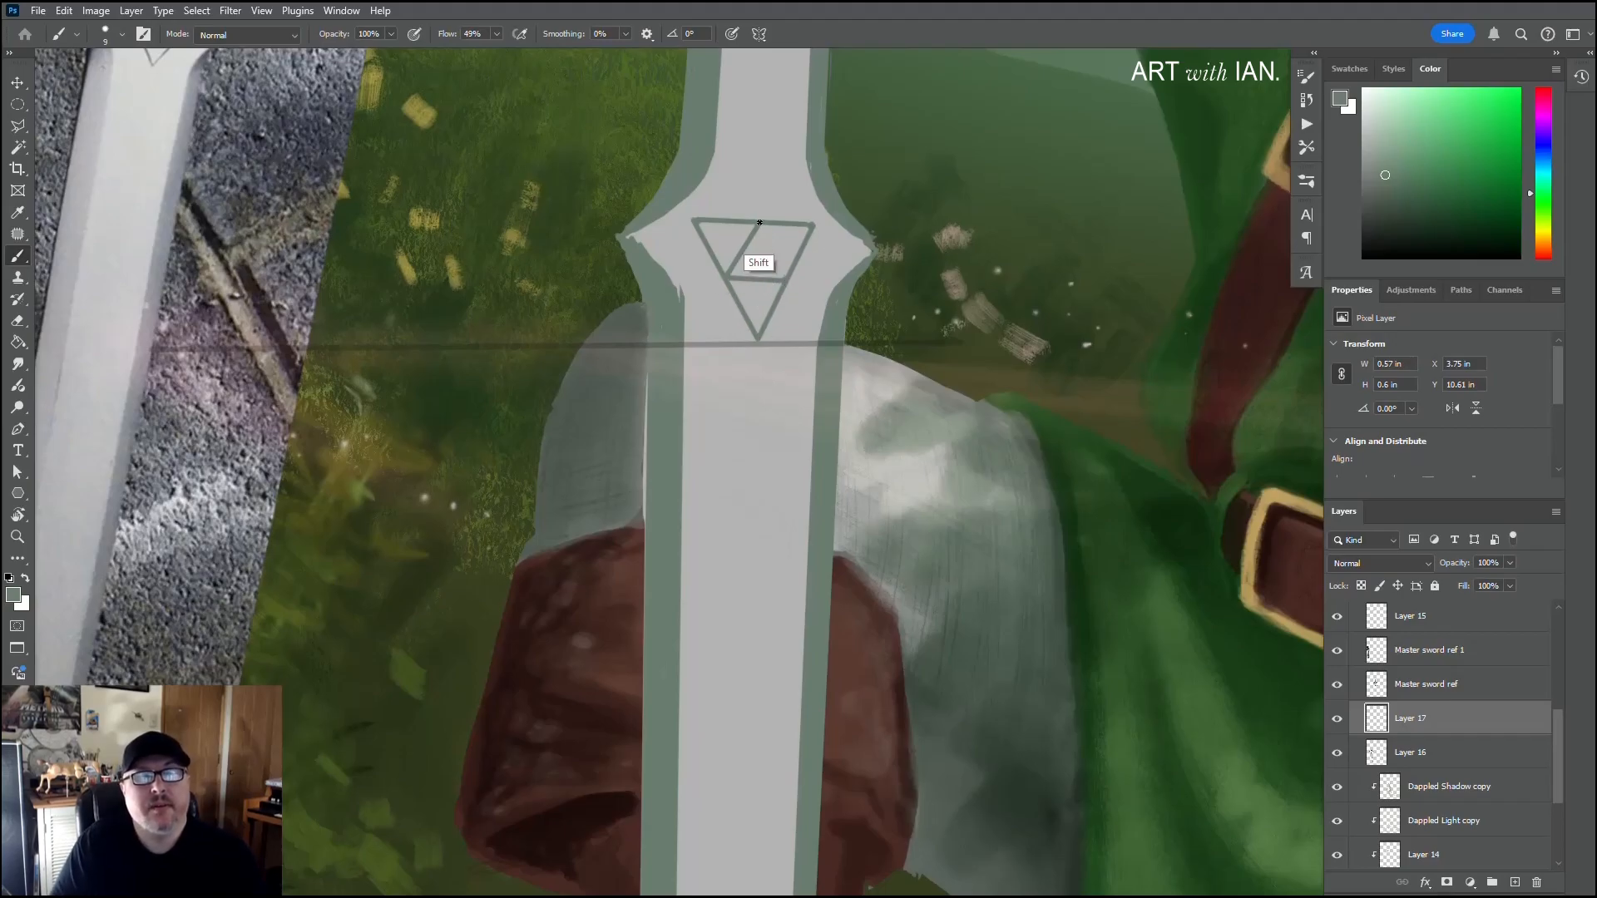
key(ctrl+shift+z)
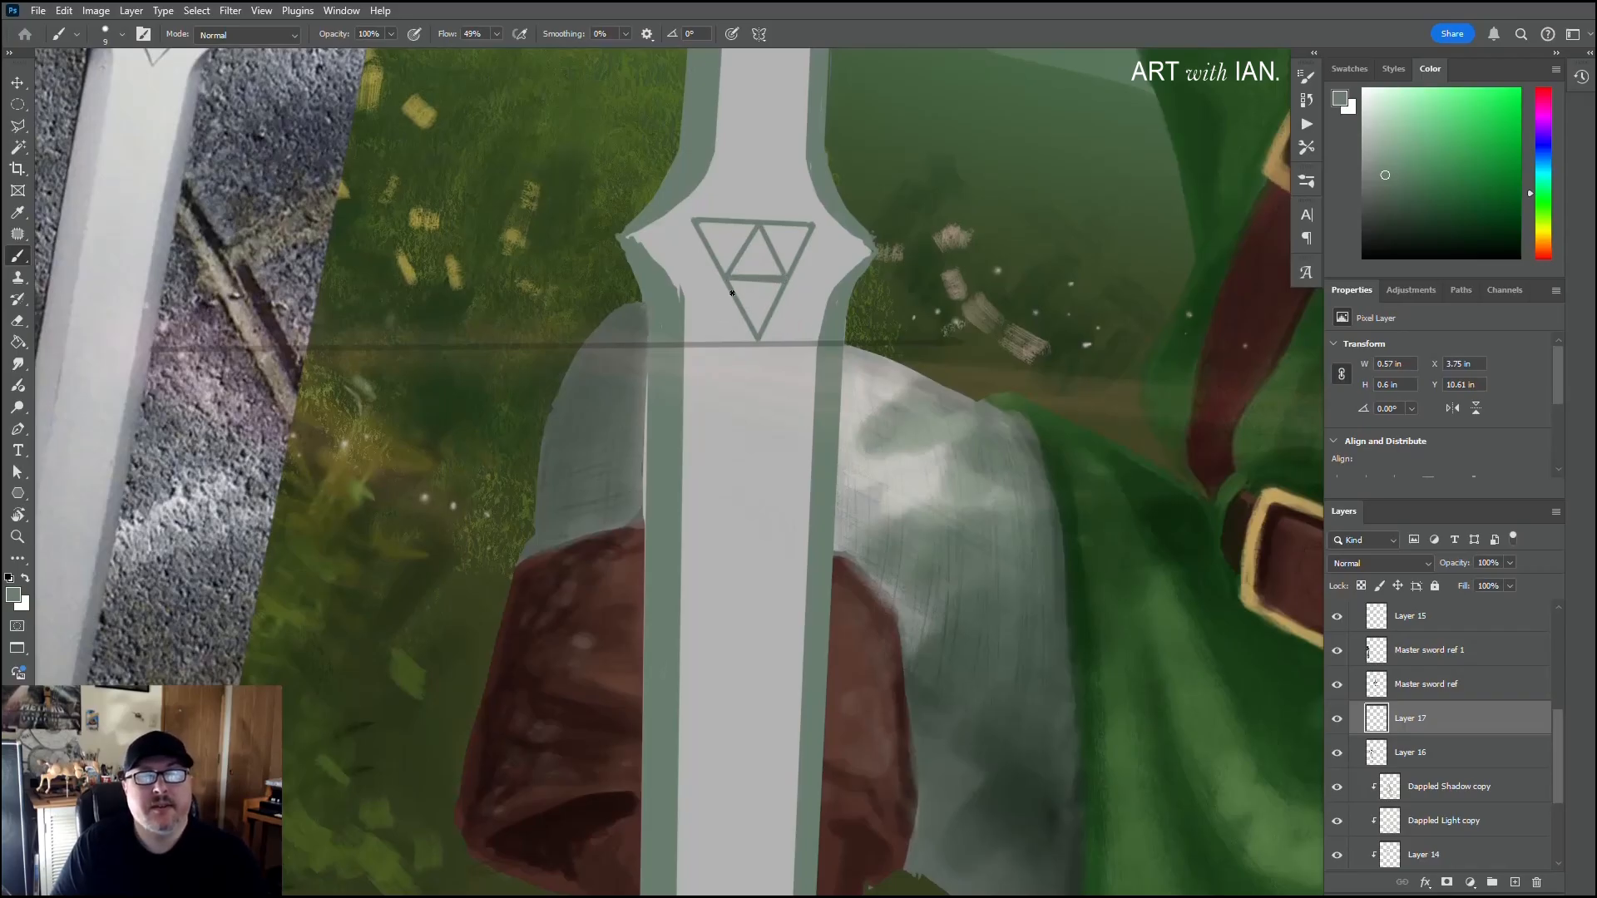
Step: Sample the blade's light grey, reduce the brush to 6 px and trim the emblem's line edges and corners with straight strokes
alt+click(760, 299)
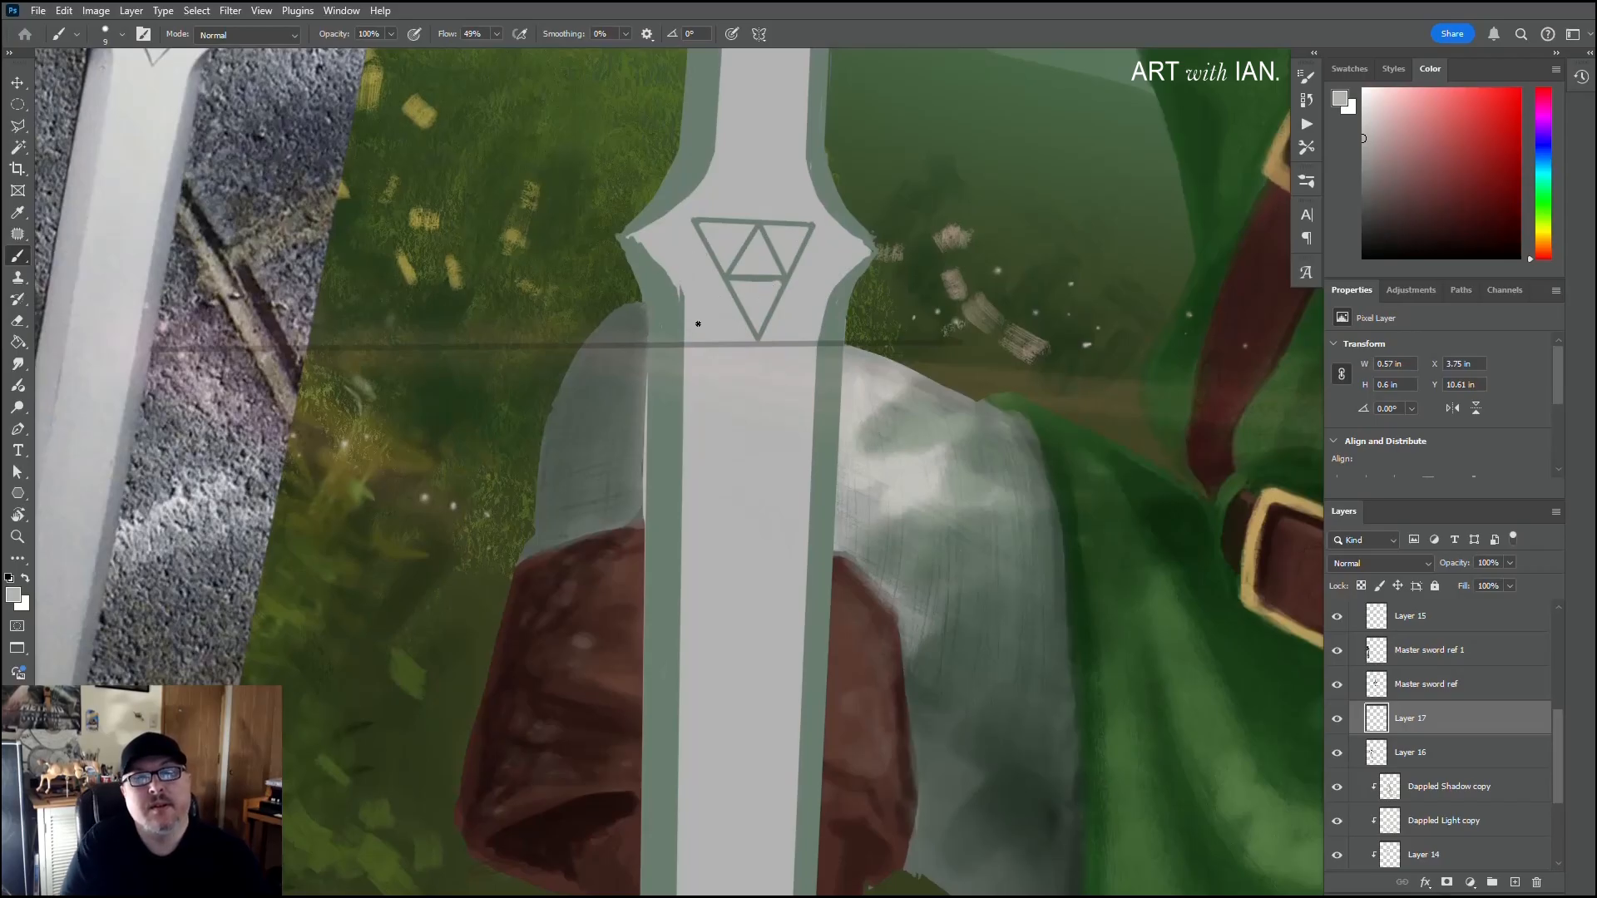
scroll(687, 287, down, 2)
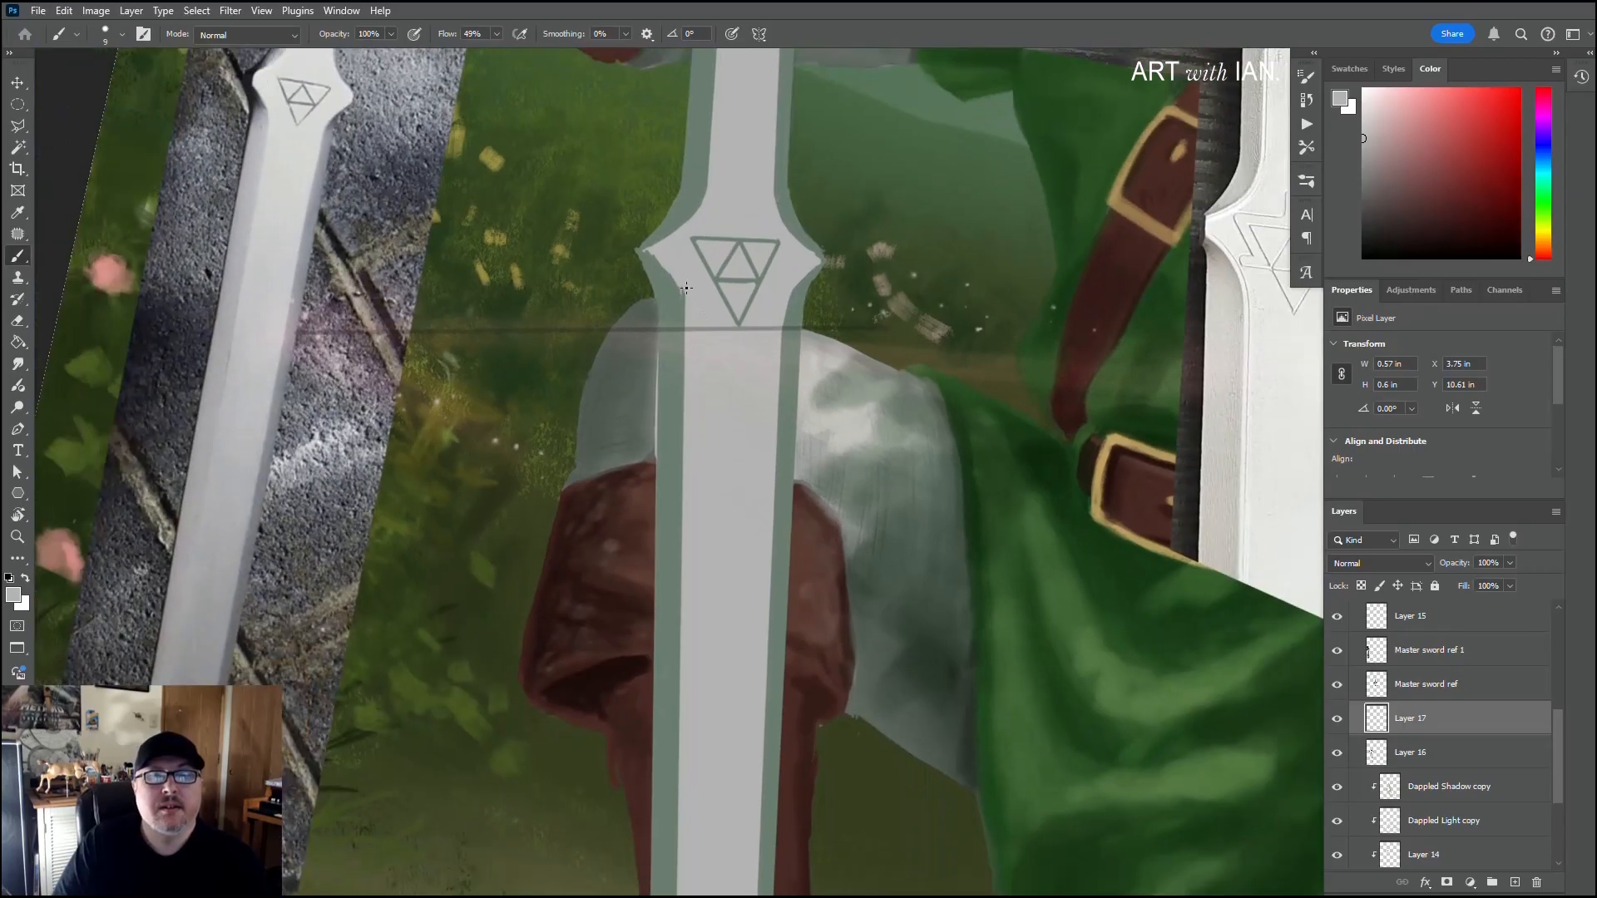
scroll(687, 288, down, 5)
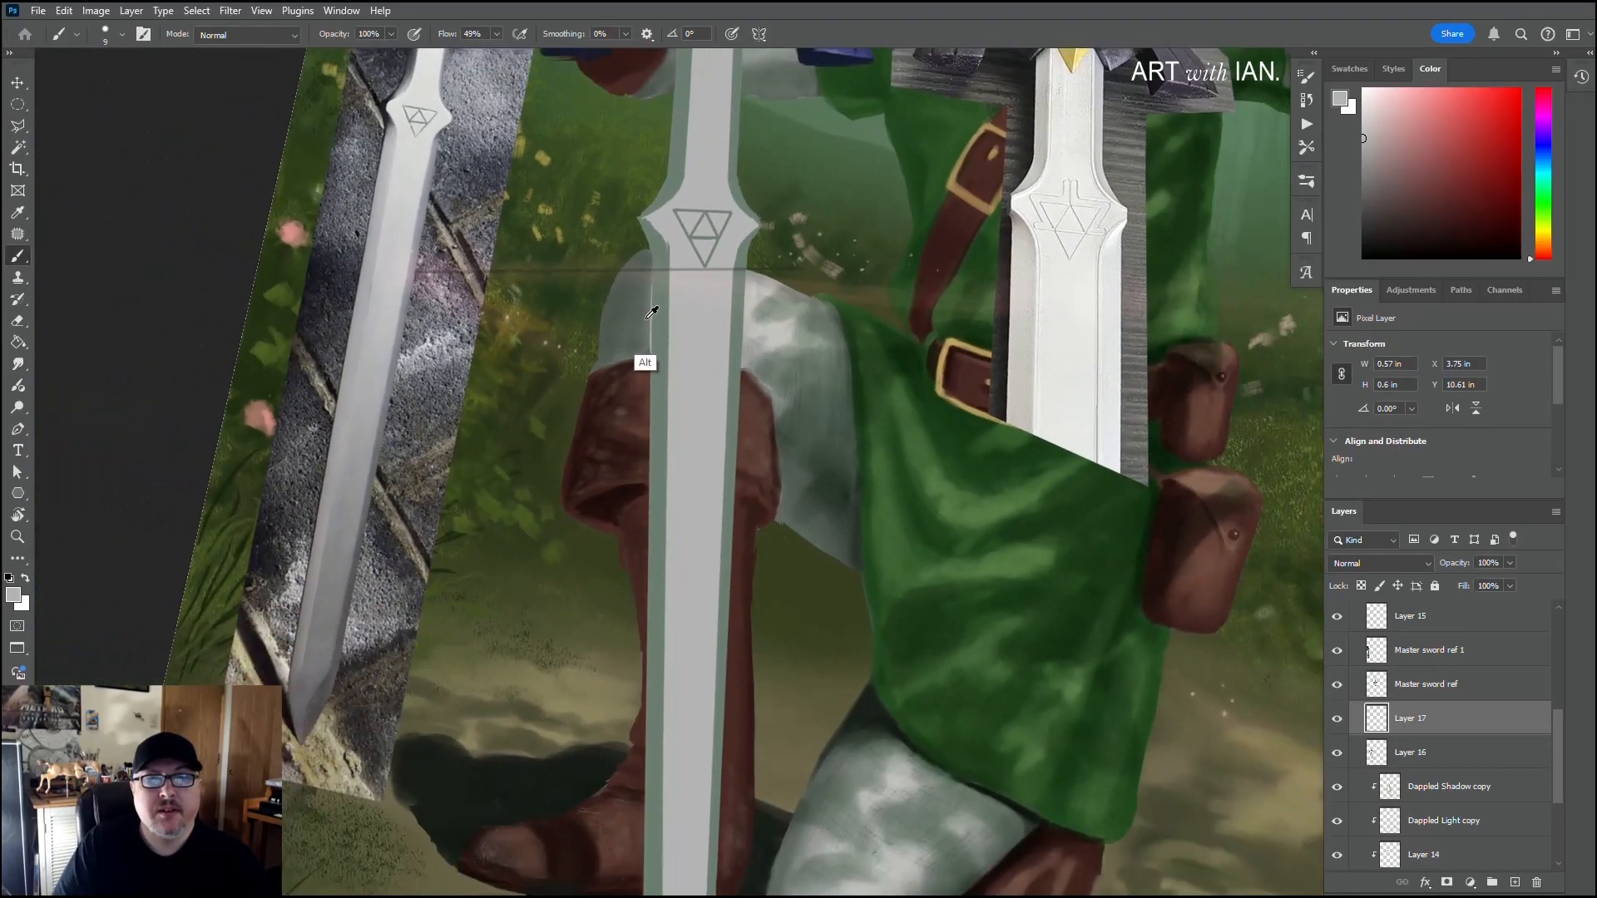
scroll(648, 308, down, 6)
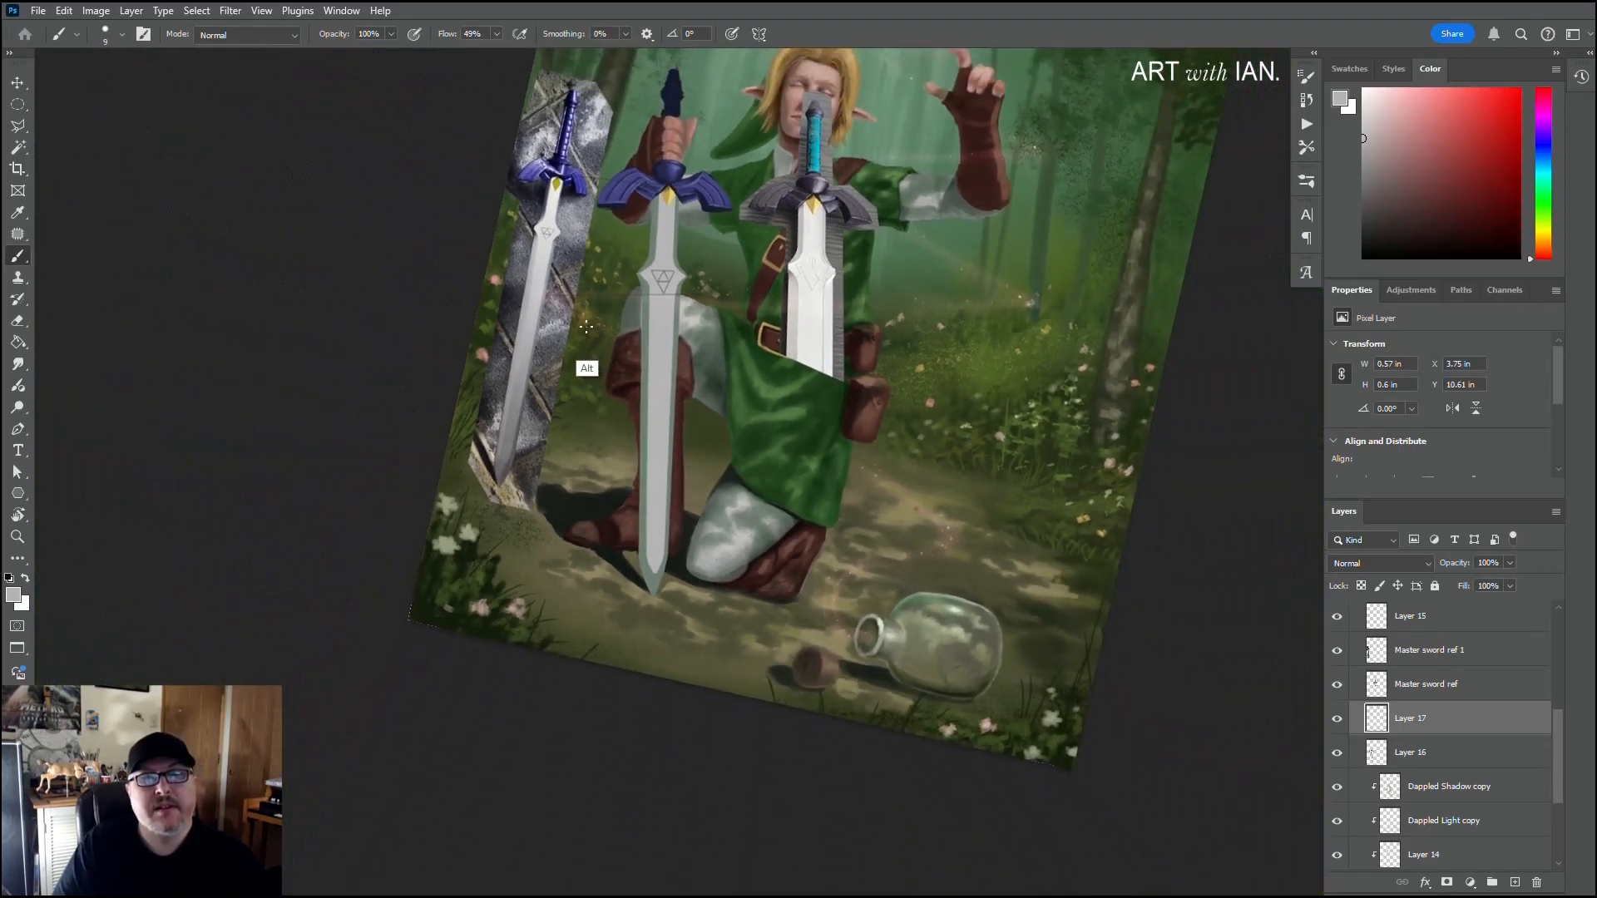
scroll(714, 255, up, 8)
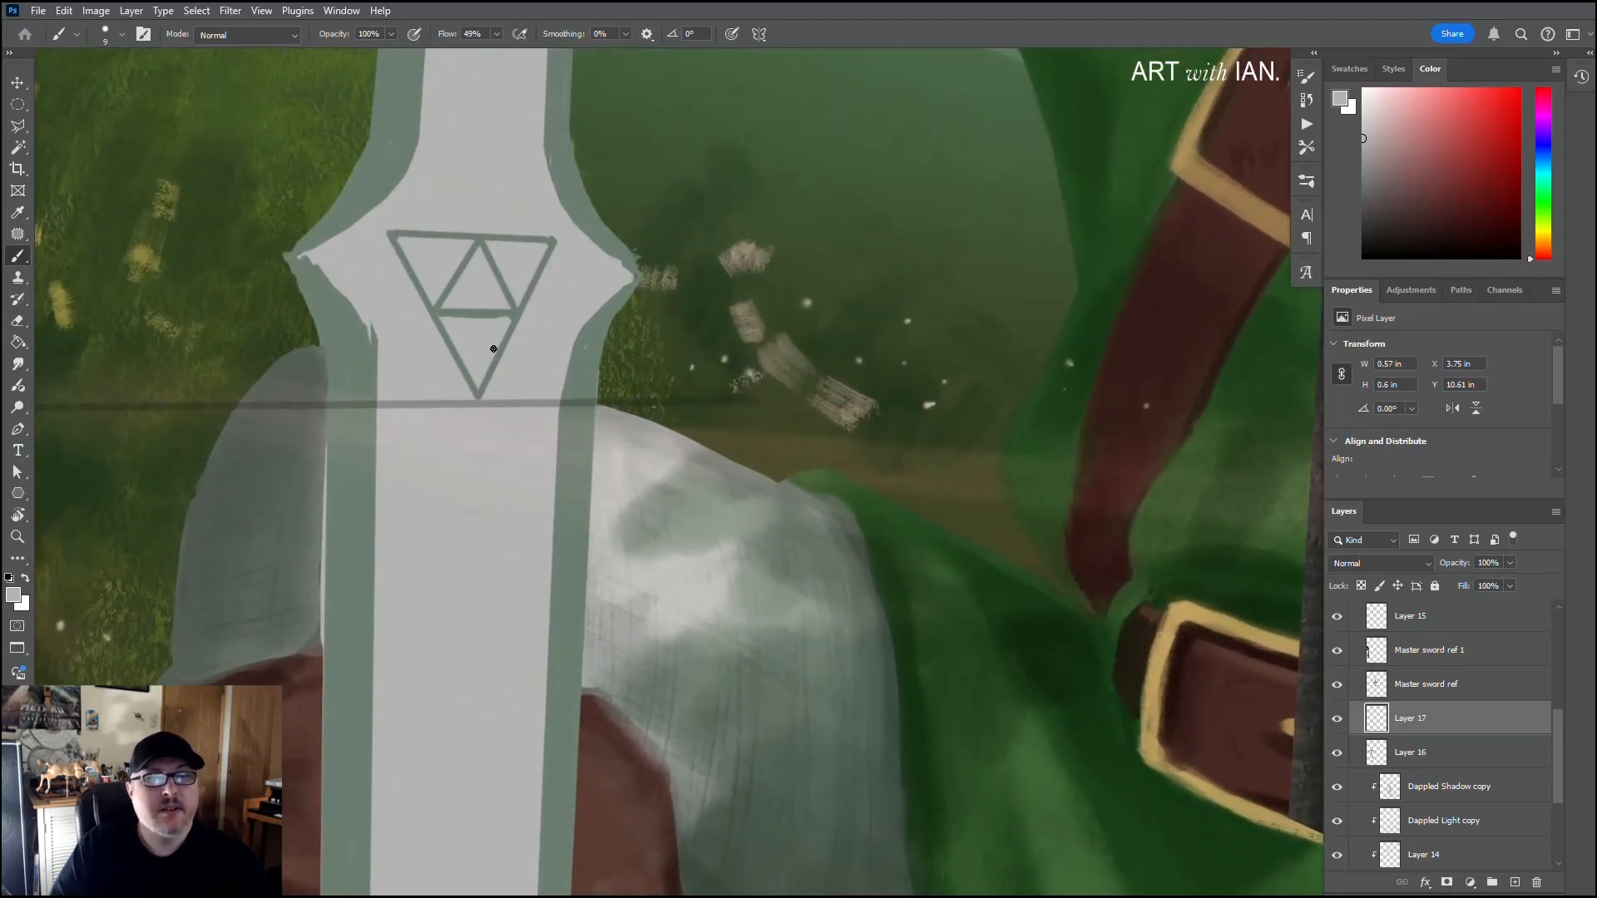
drag(525, 371, 684, 434)
key(bracketleft)
key(bracketleft)
key(bracketleft)
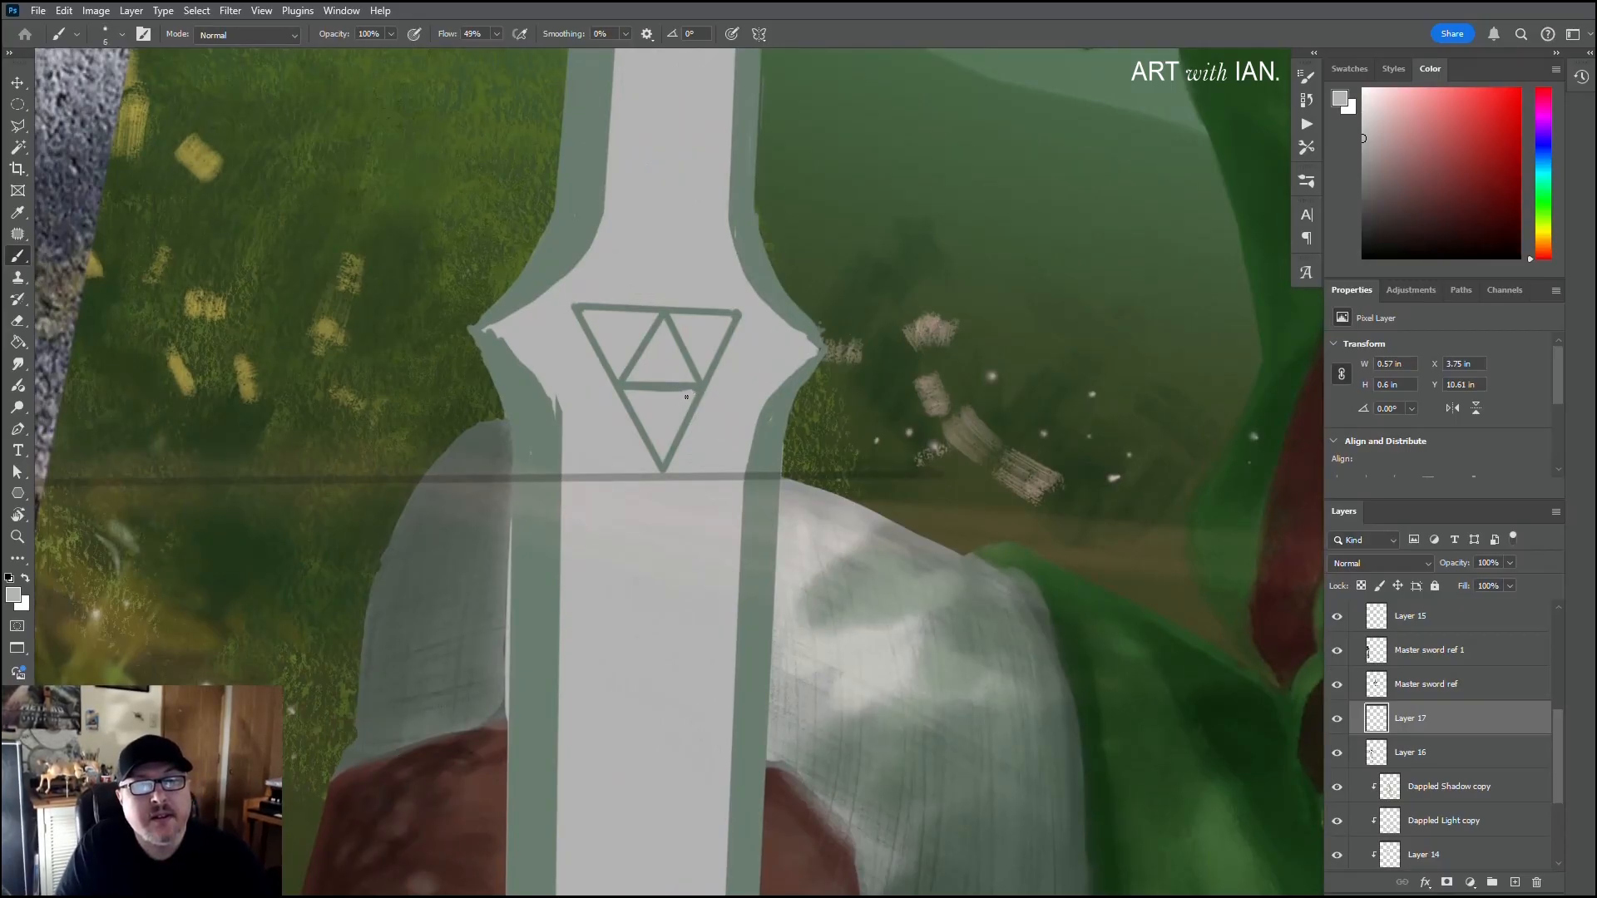
key(shift)
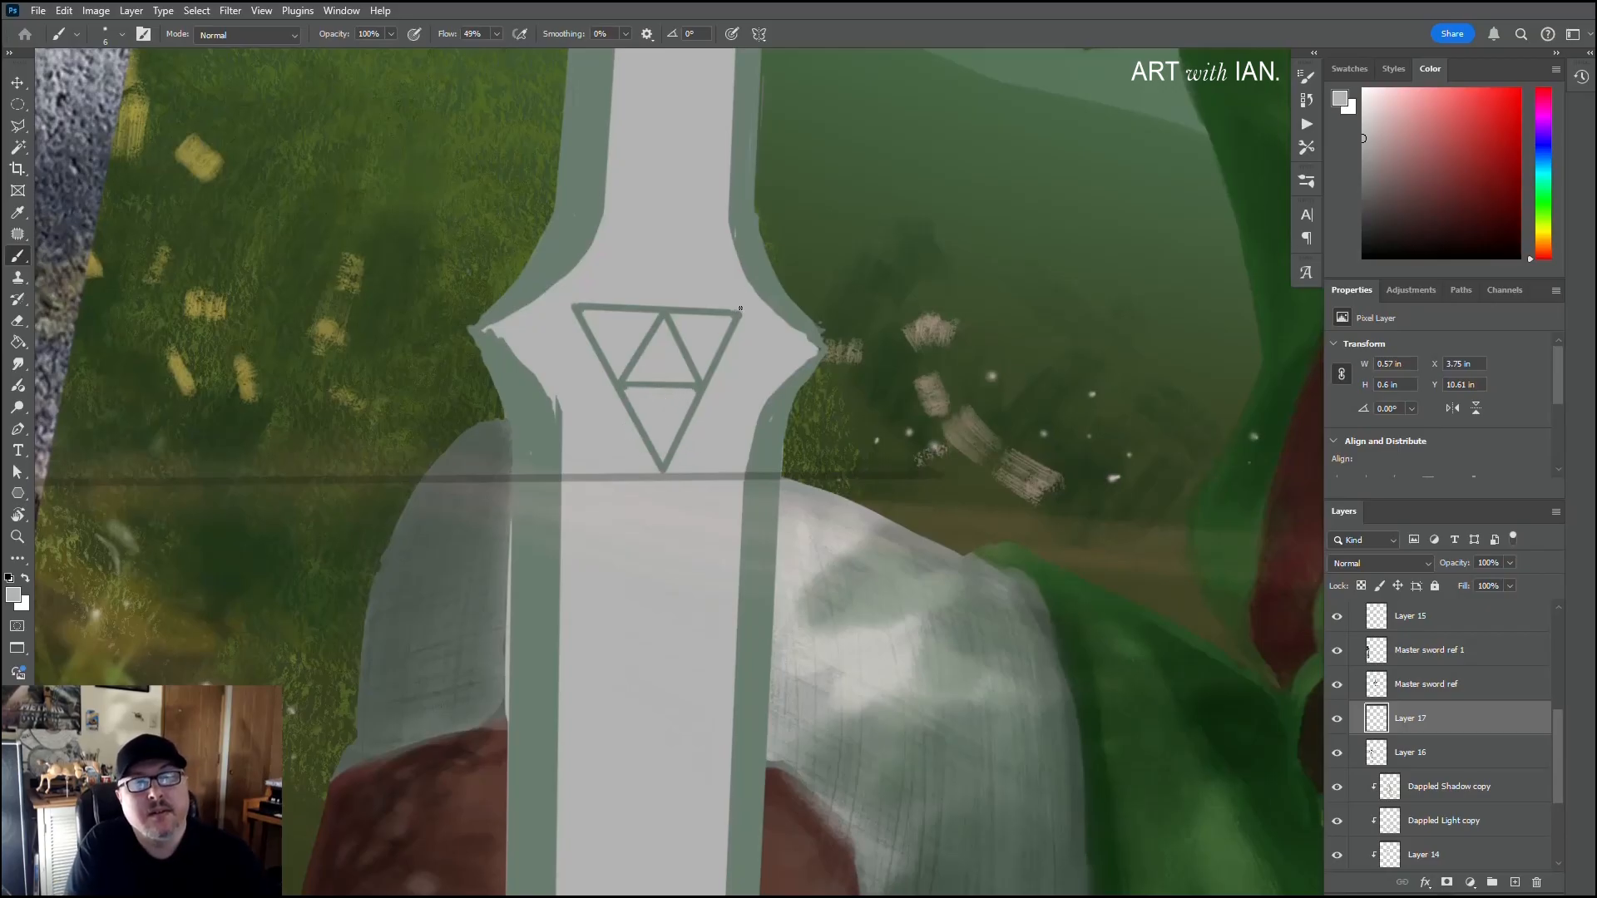
key(shift)
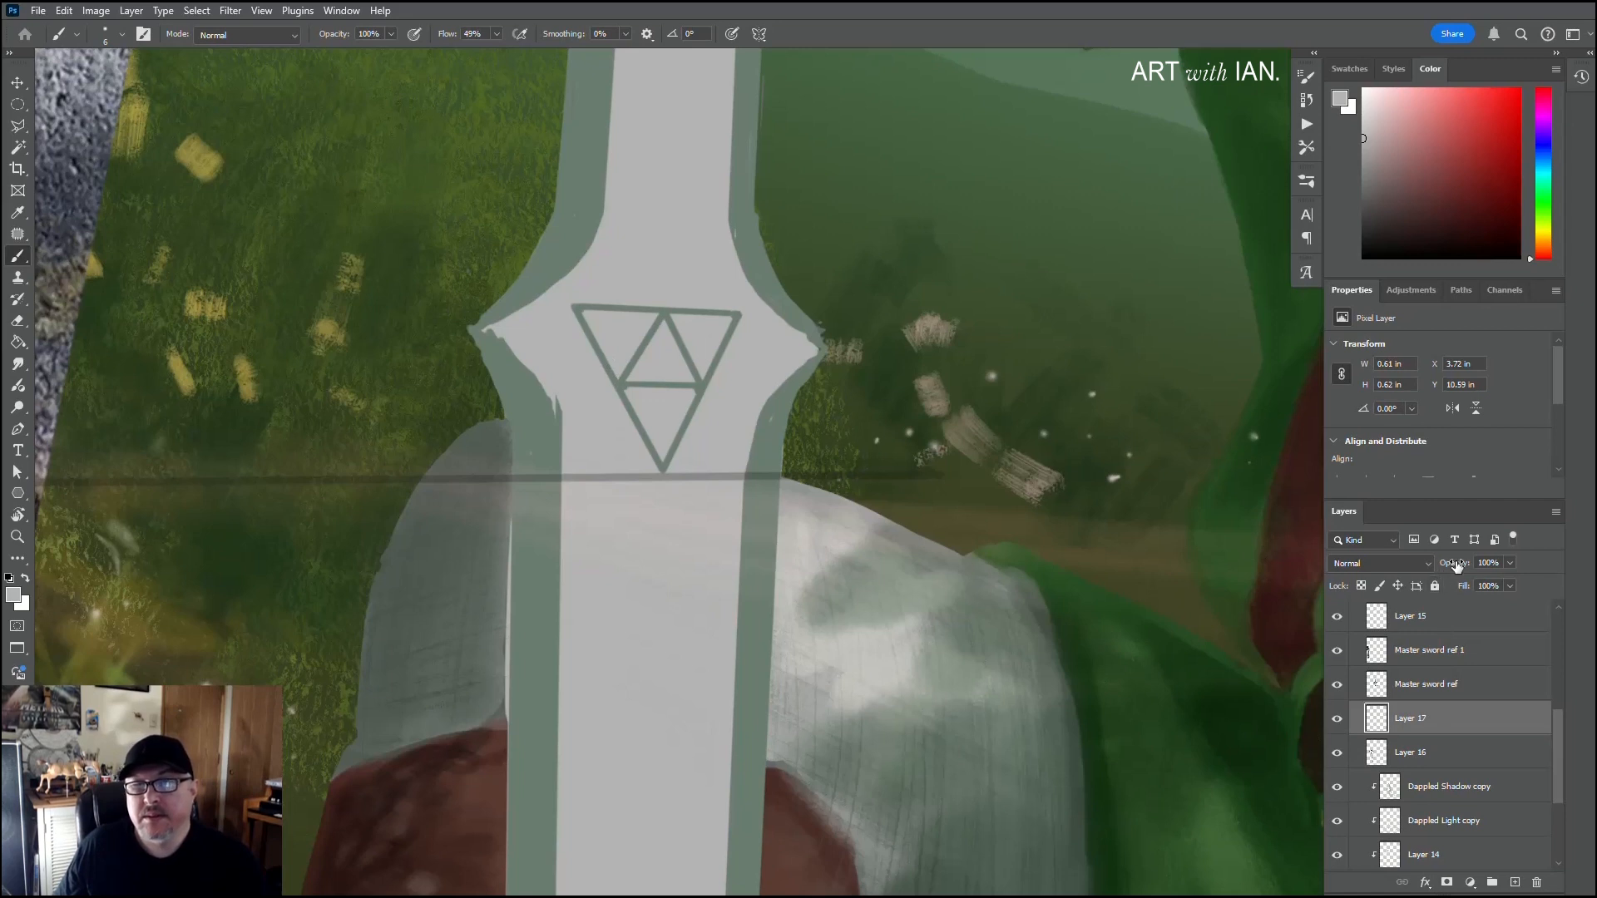
Step: Lower the opacity of the emblem's Layer 17 to 42% and add a new layer above it
drag(1455, 565, 1441, 571)
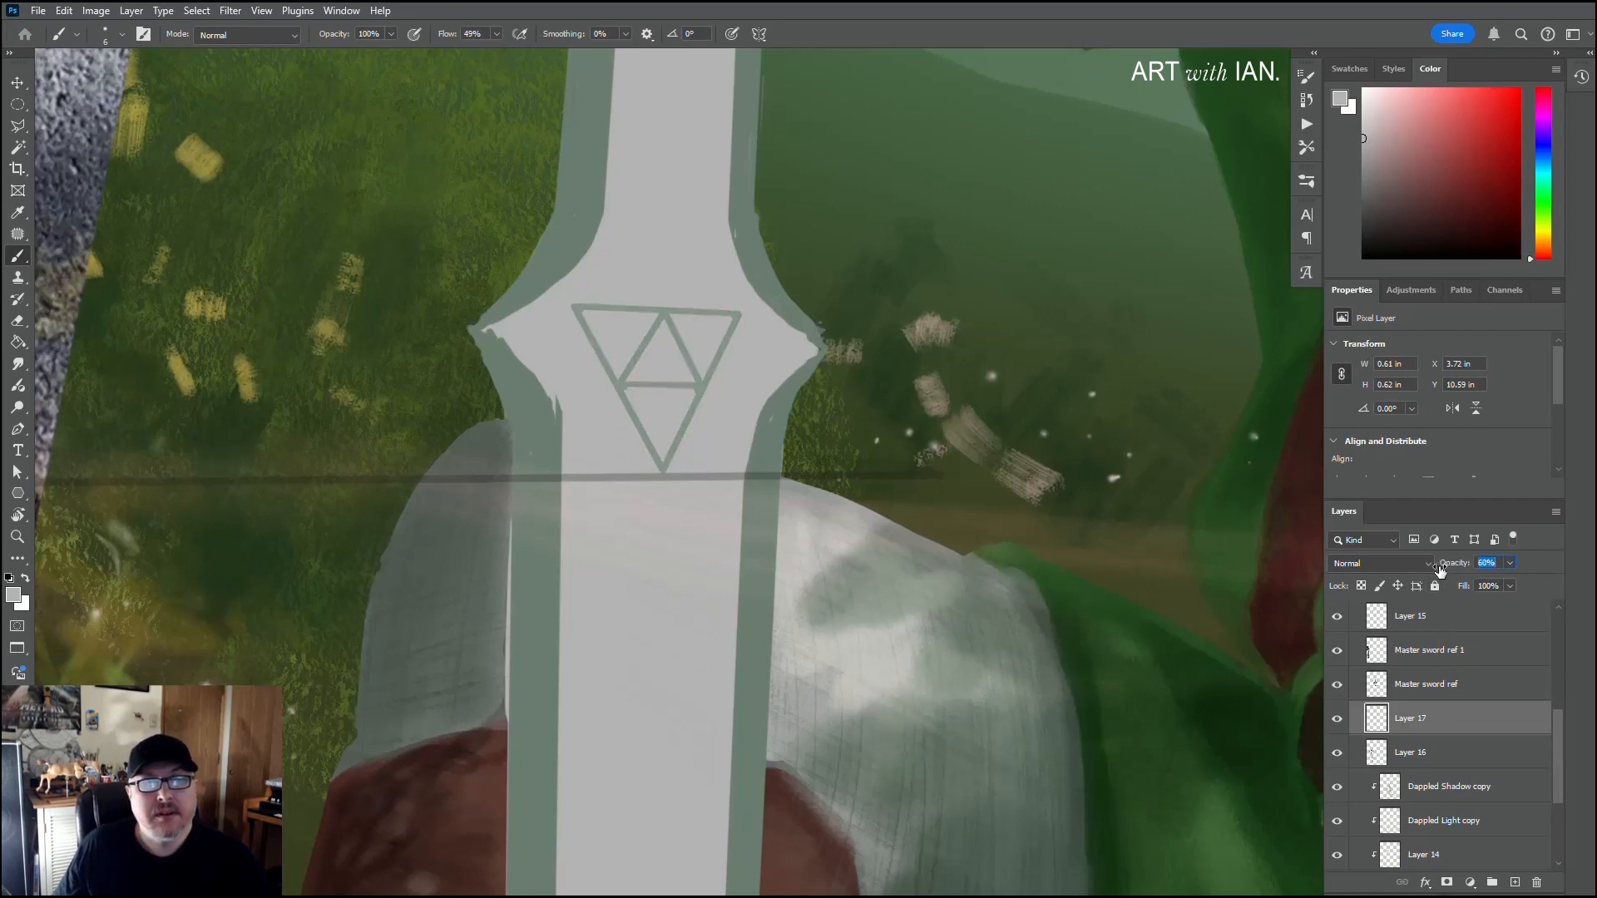
click(1514, 883)
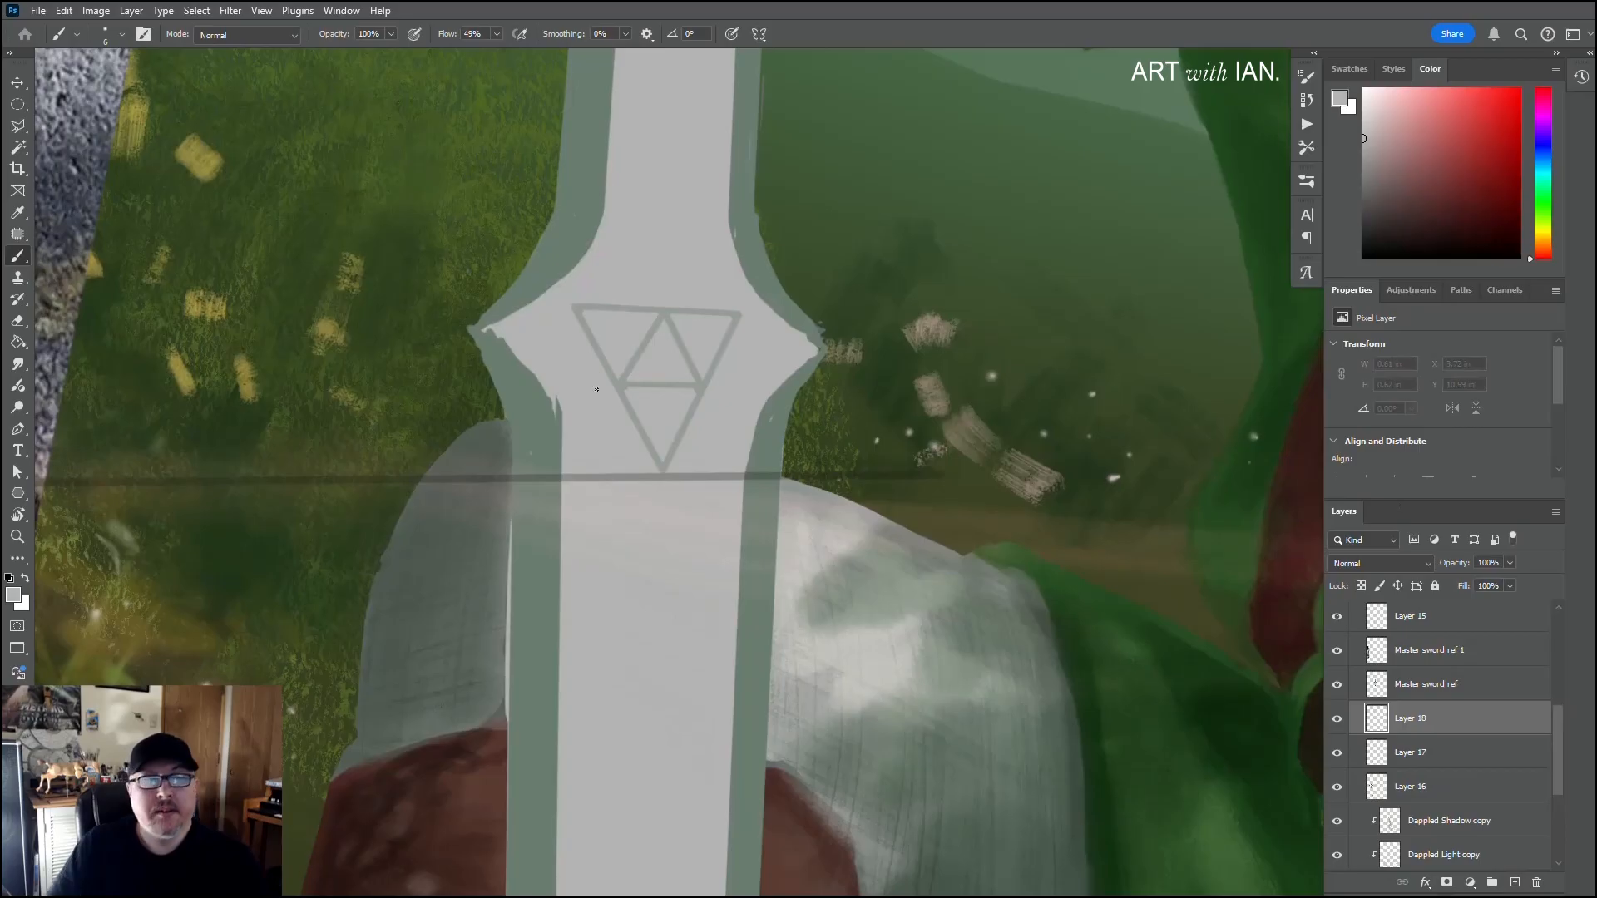
Step: Sample the blade edge's grey-green, reduce the brush to 3 px and darken the upper edge of the emblem's top line with straight strokes
alt+click(540, 421)
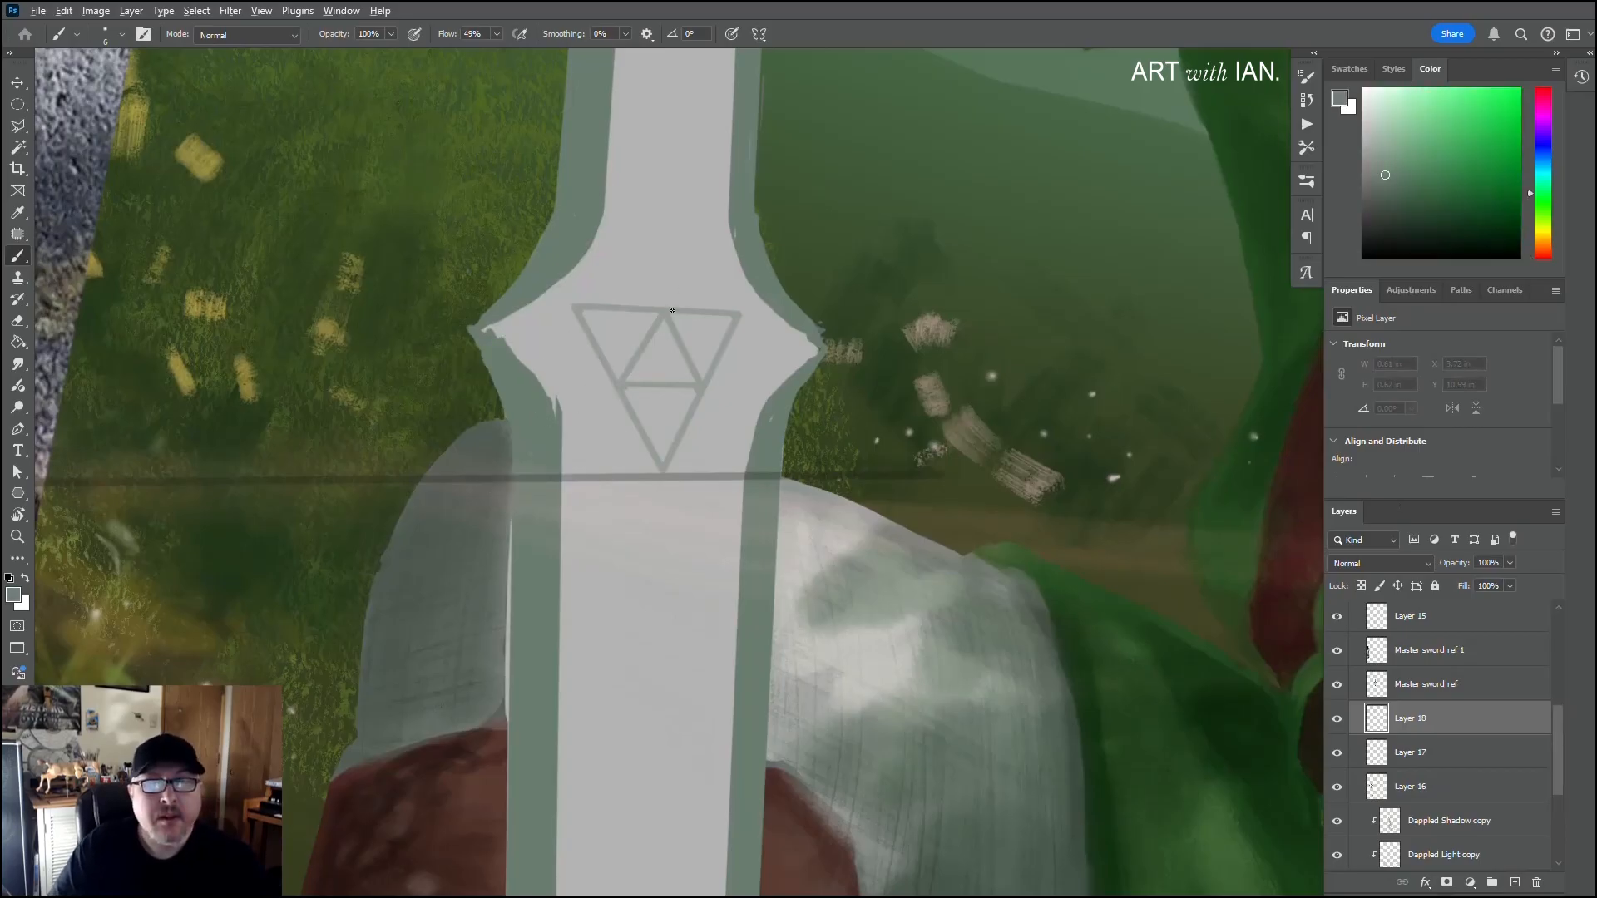
scroll(641, 321, up, 5)
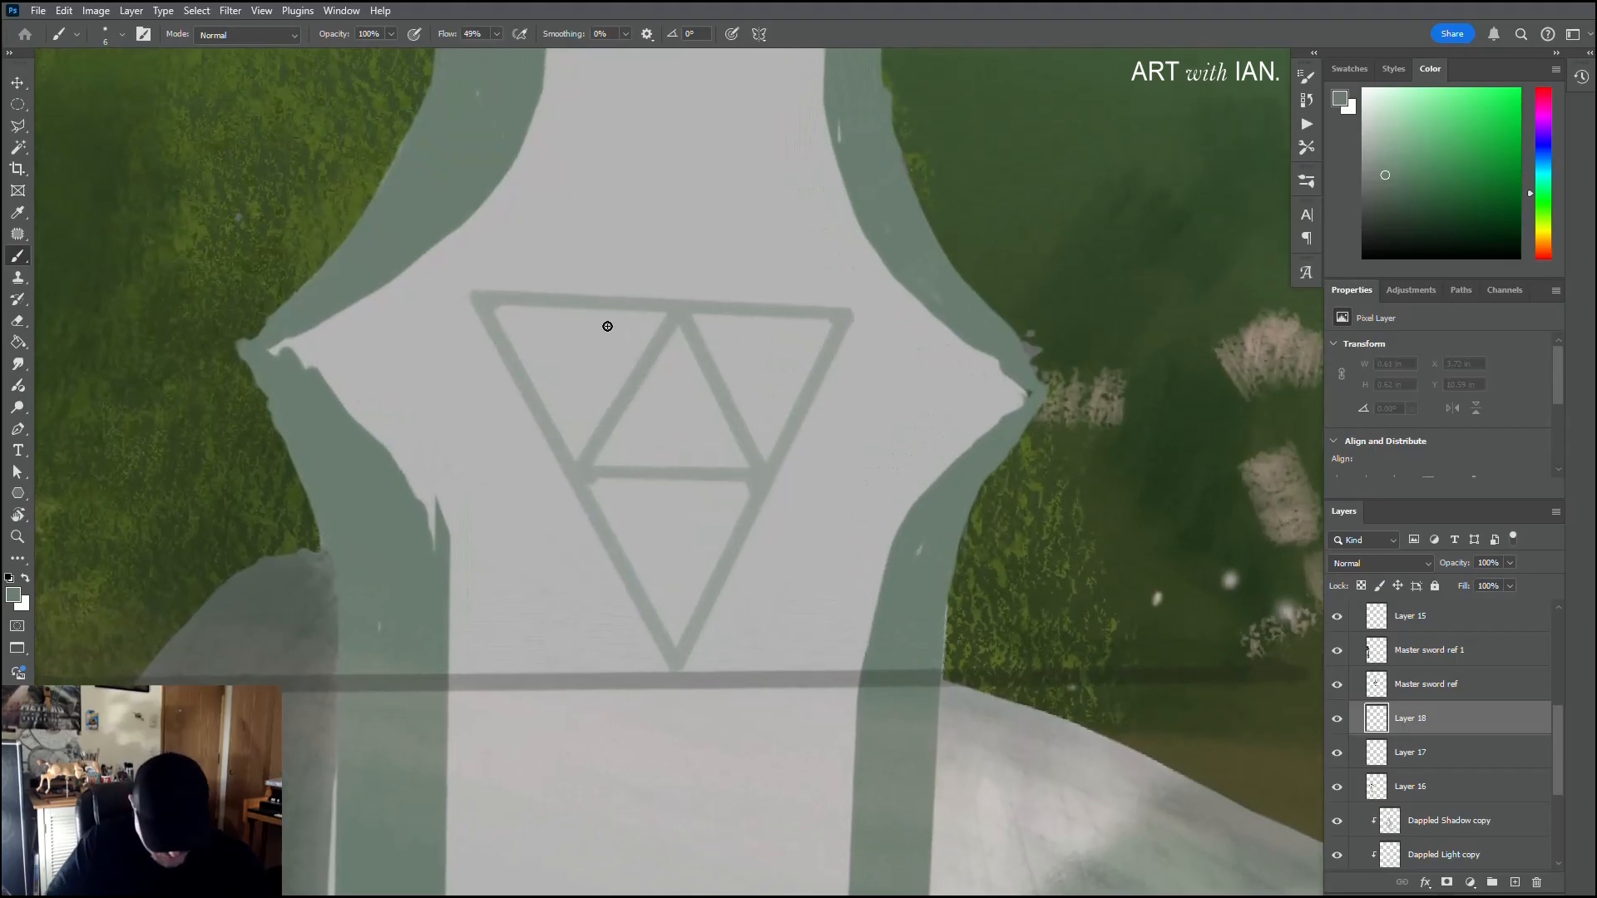
key([)
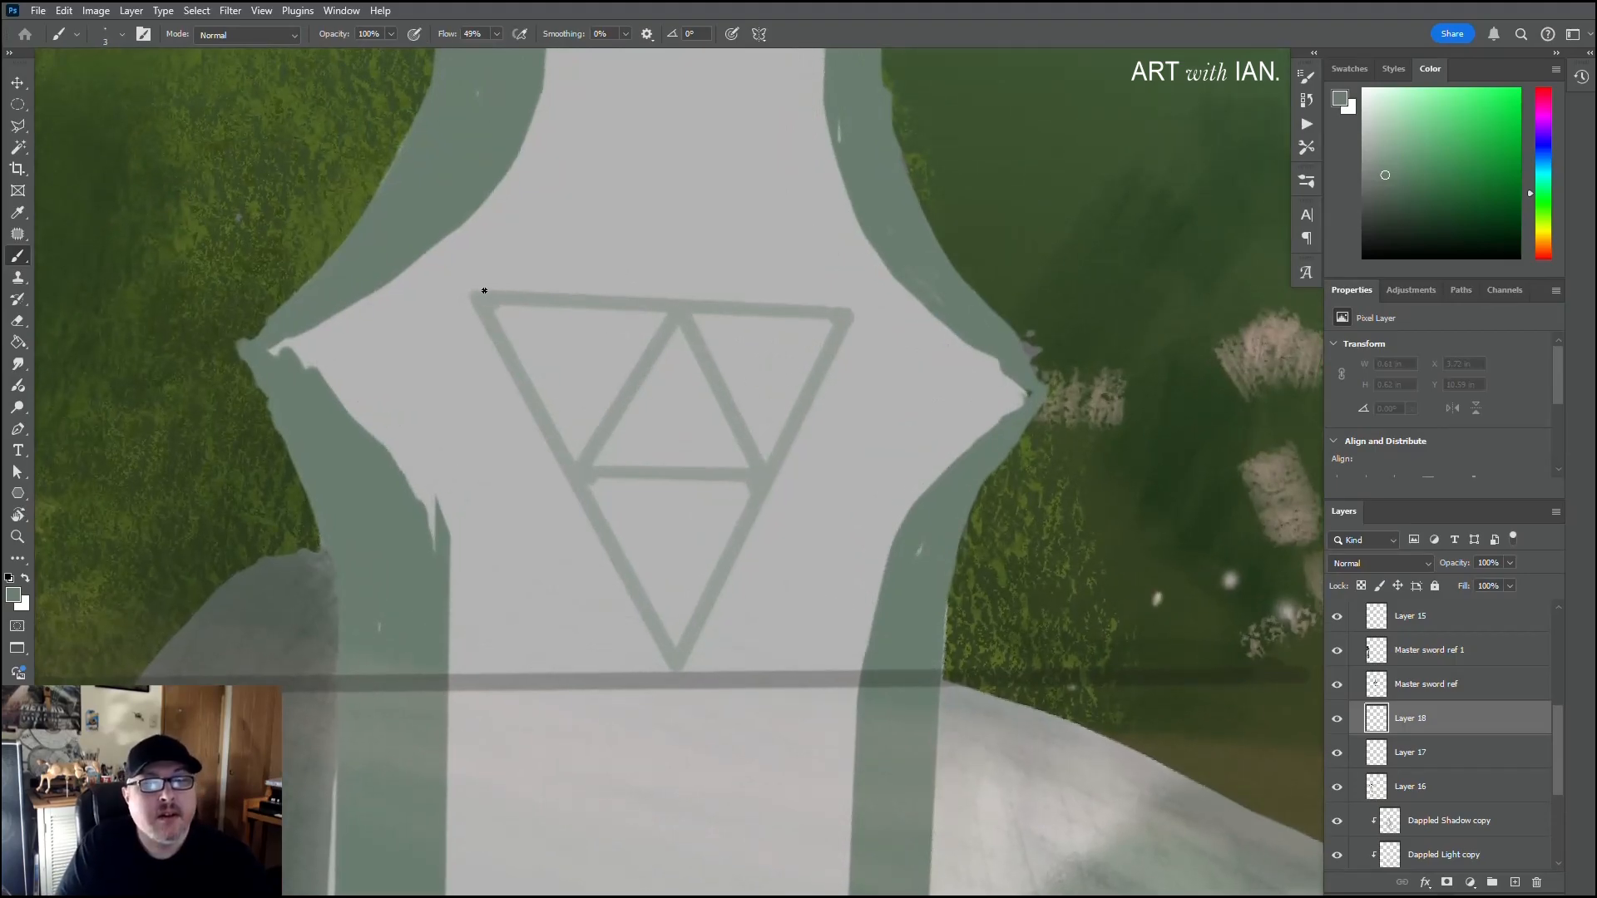
click(474, 291)
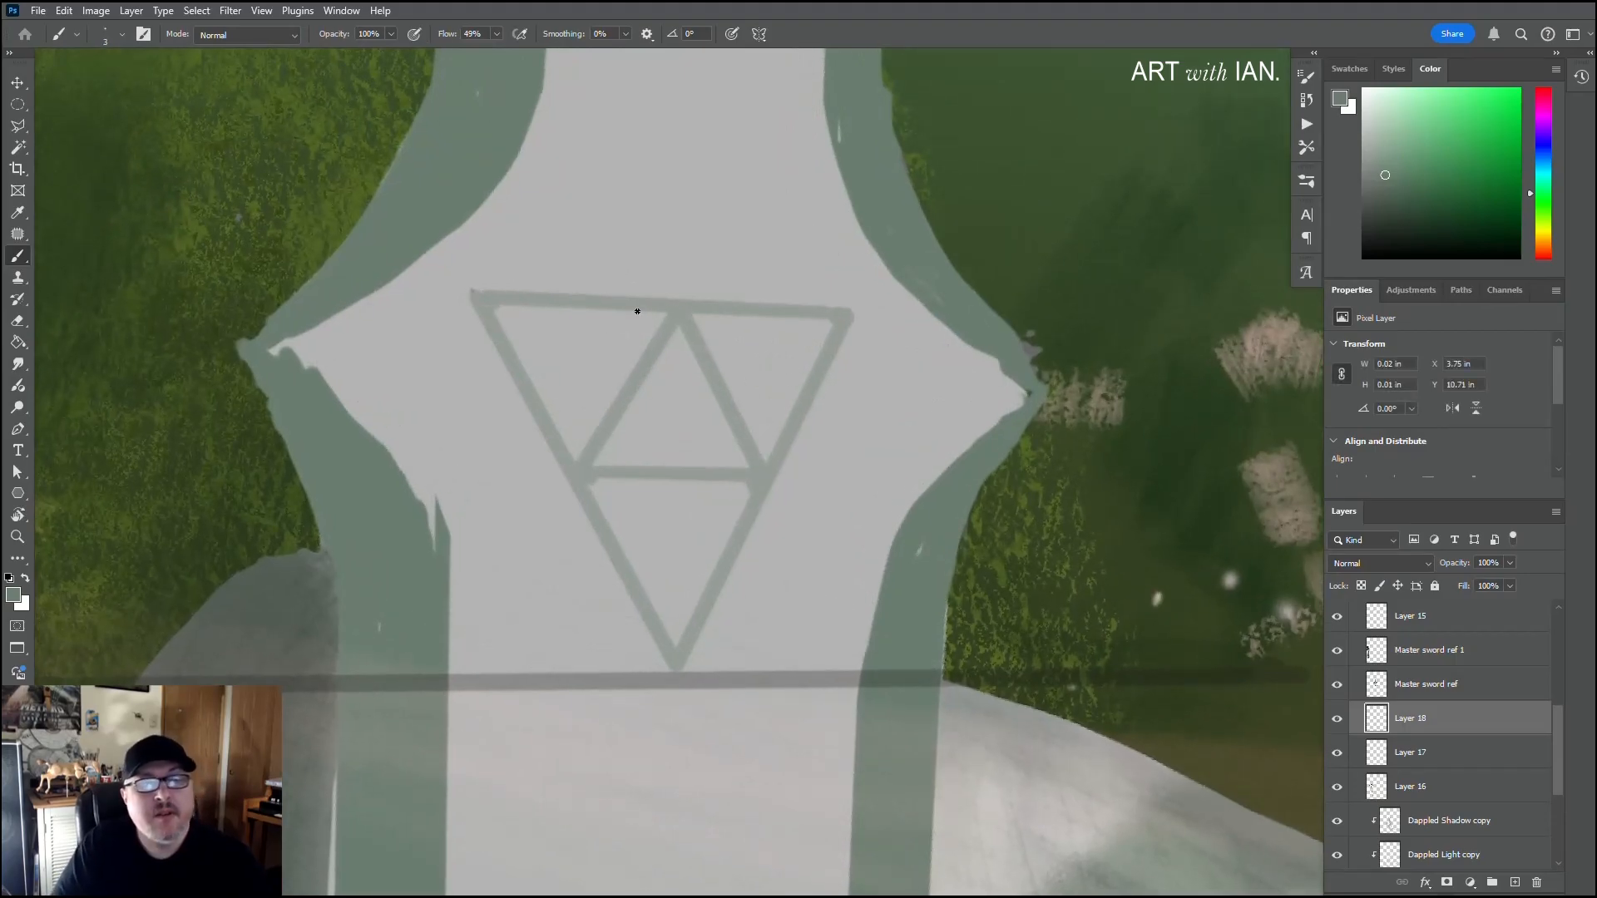
shift+click(846, 311)
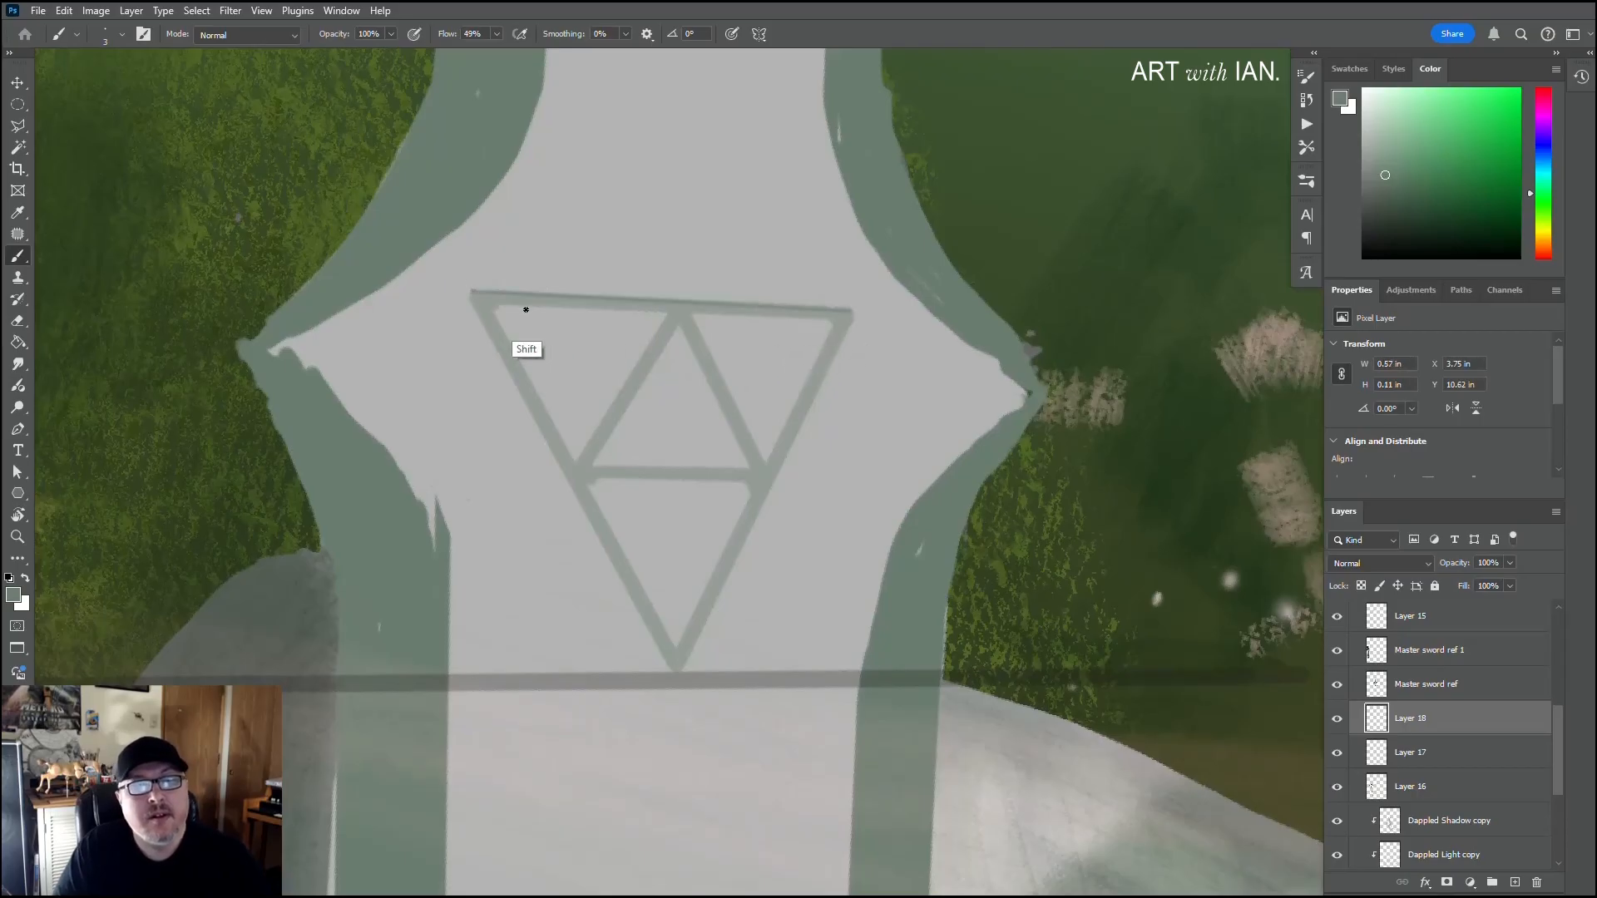
shift+click(470, 294)
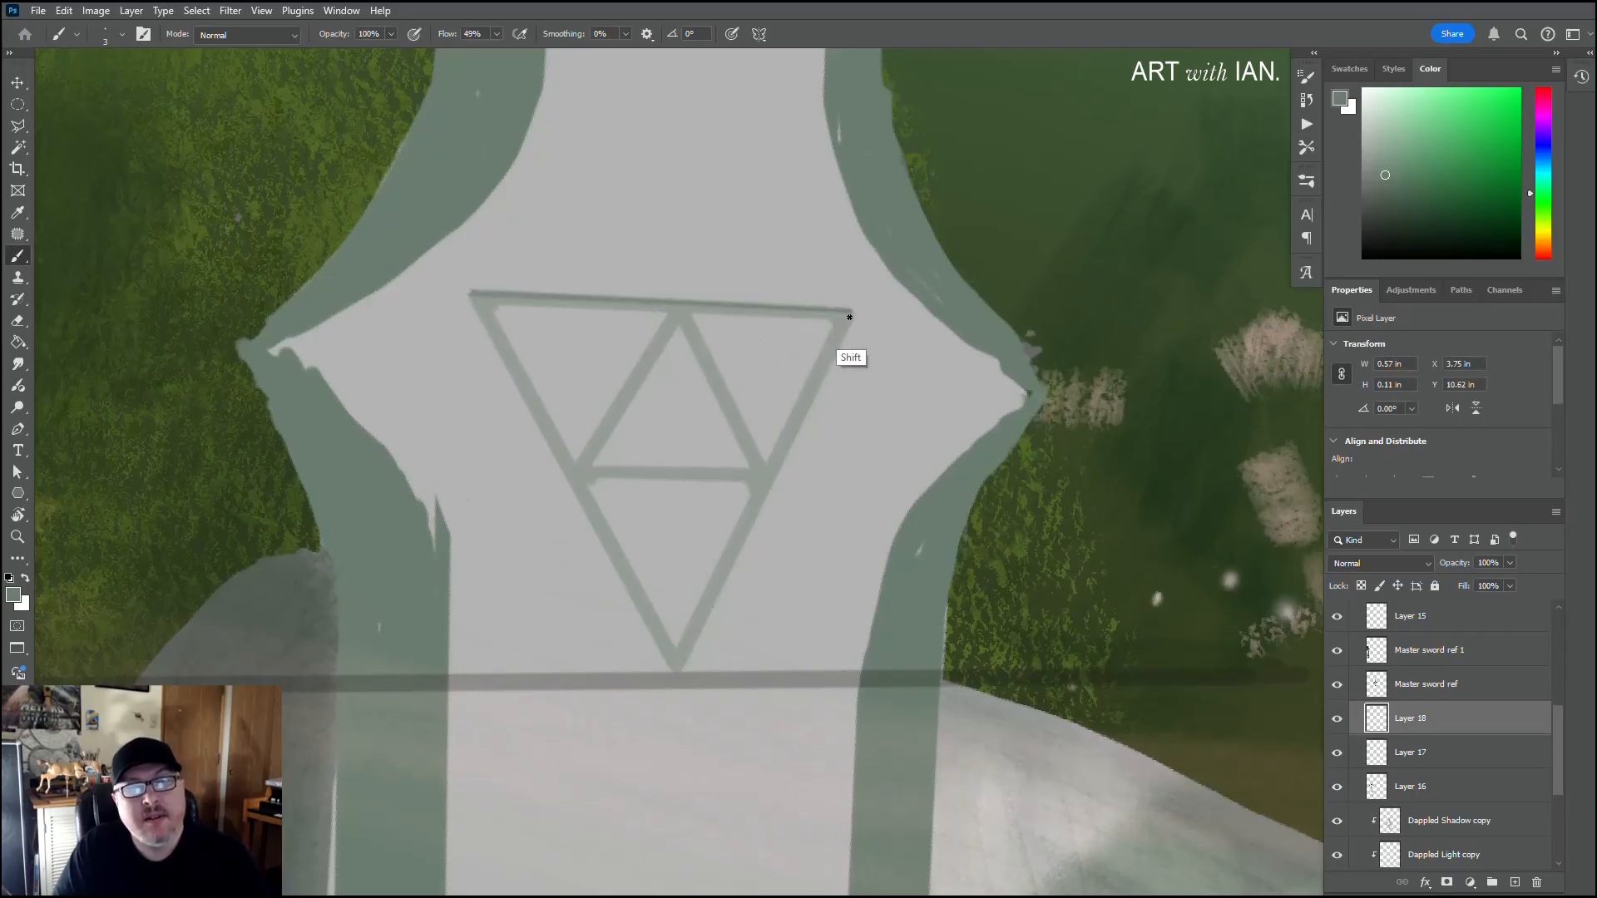
shift+click(849, 313)
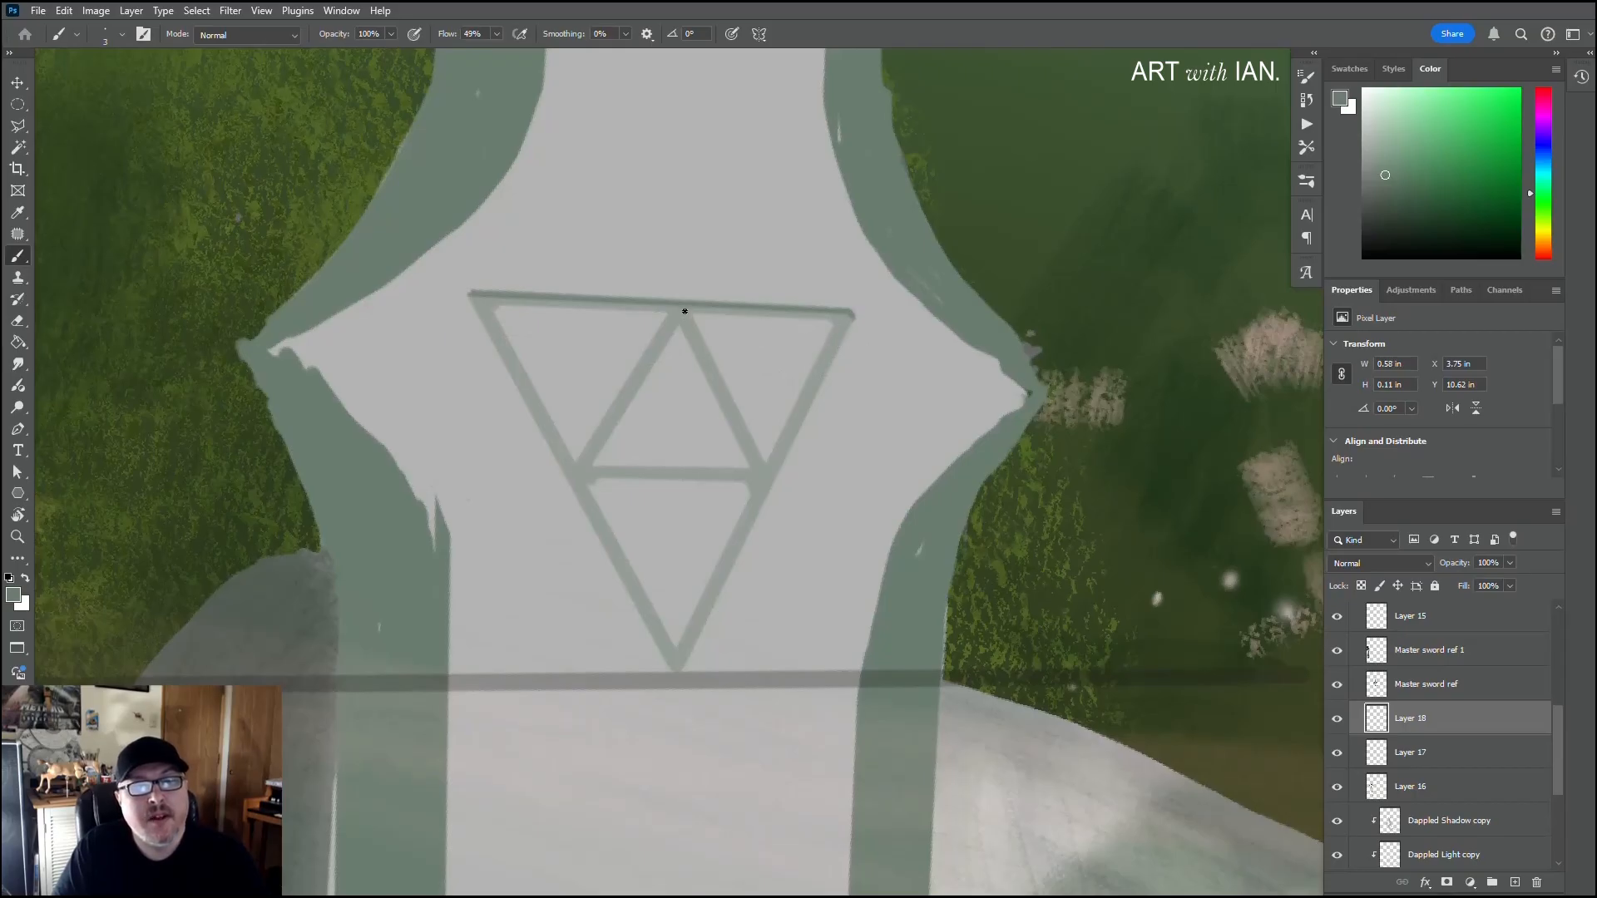
Step: Add thin grey-green shadow strokes along the emblem's inner triangle, crossbar and slanted outer sides
shift+click(762, 463)
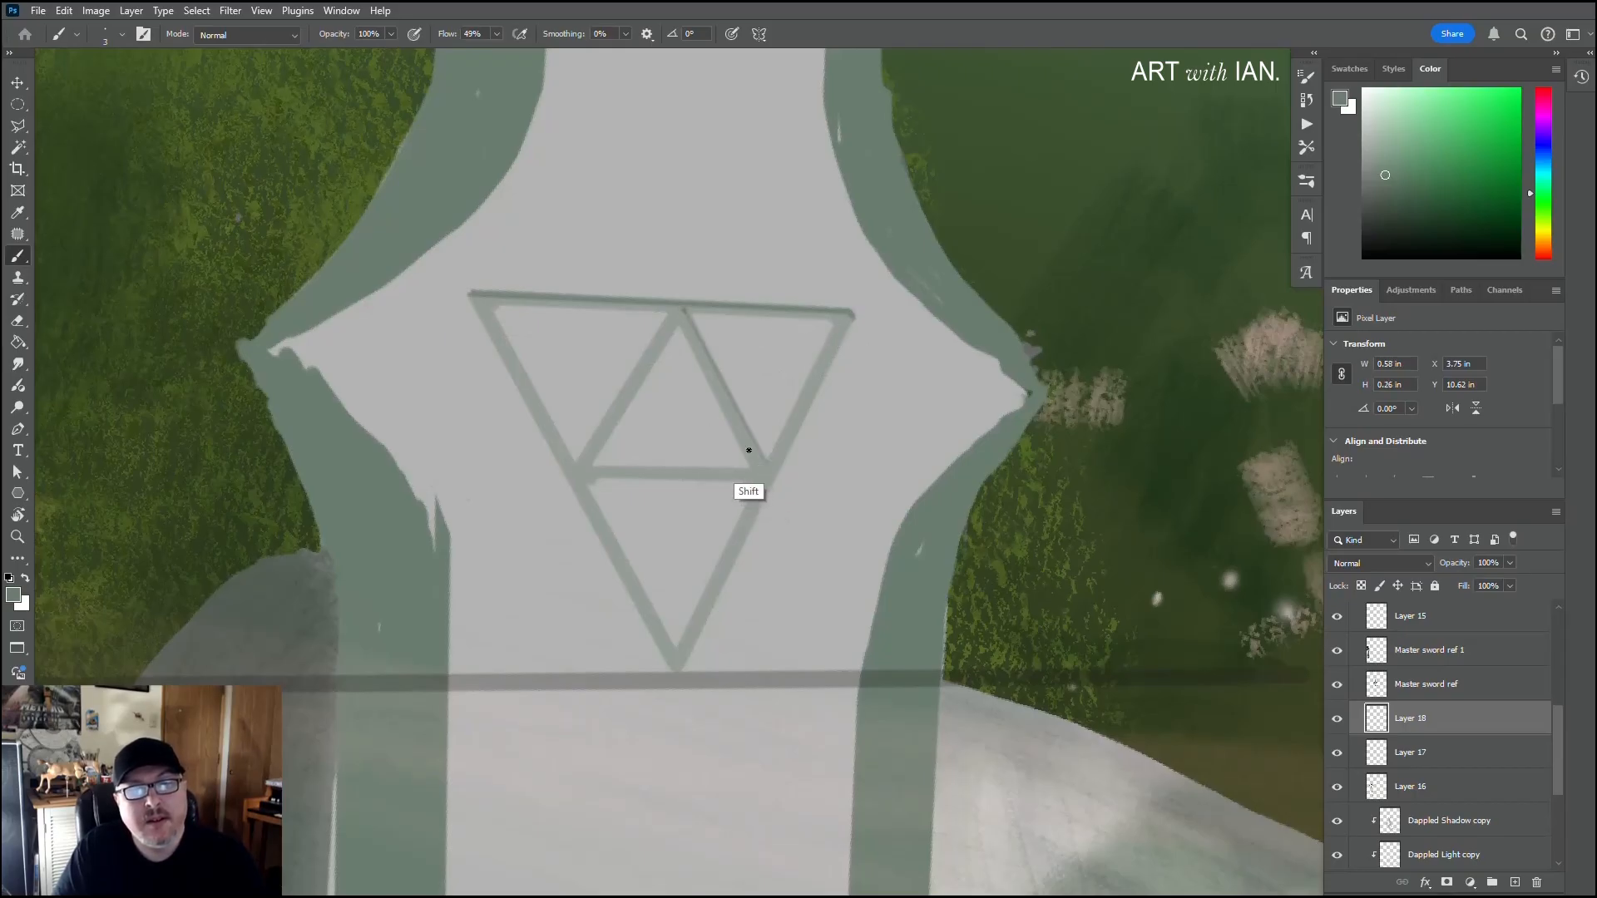
shift+click(685, 321)
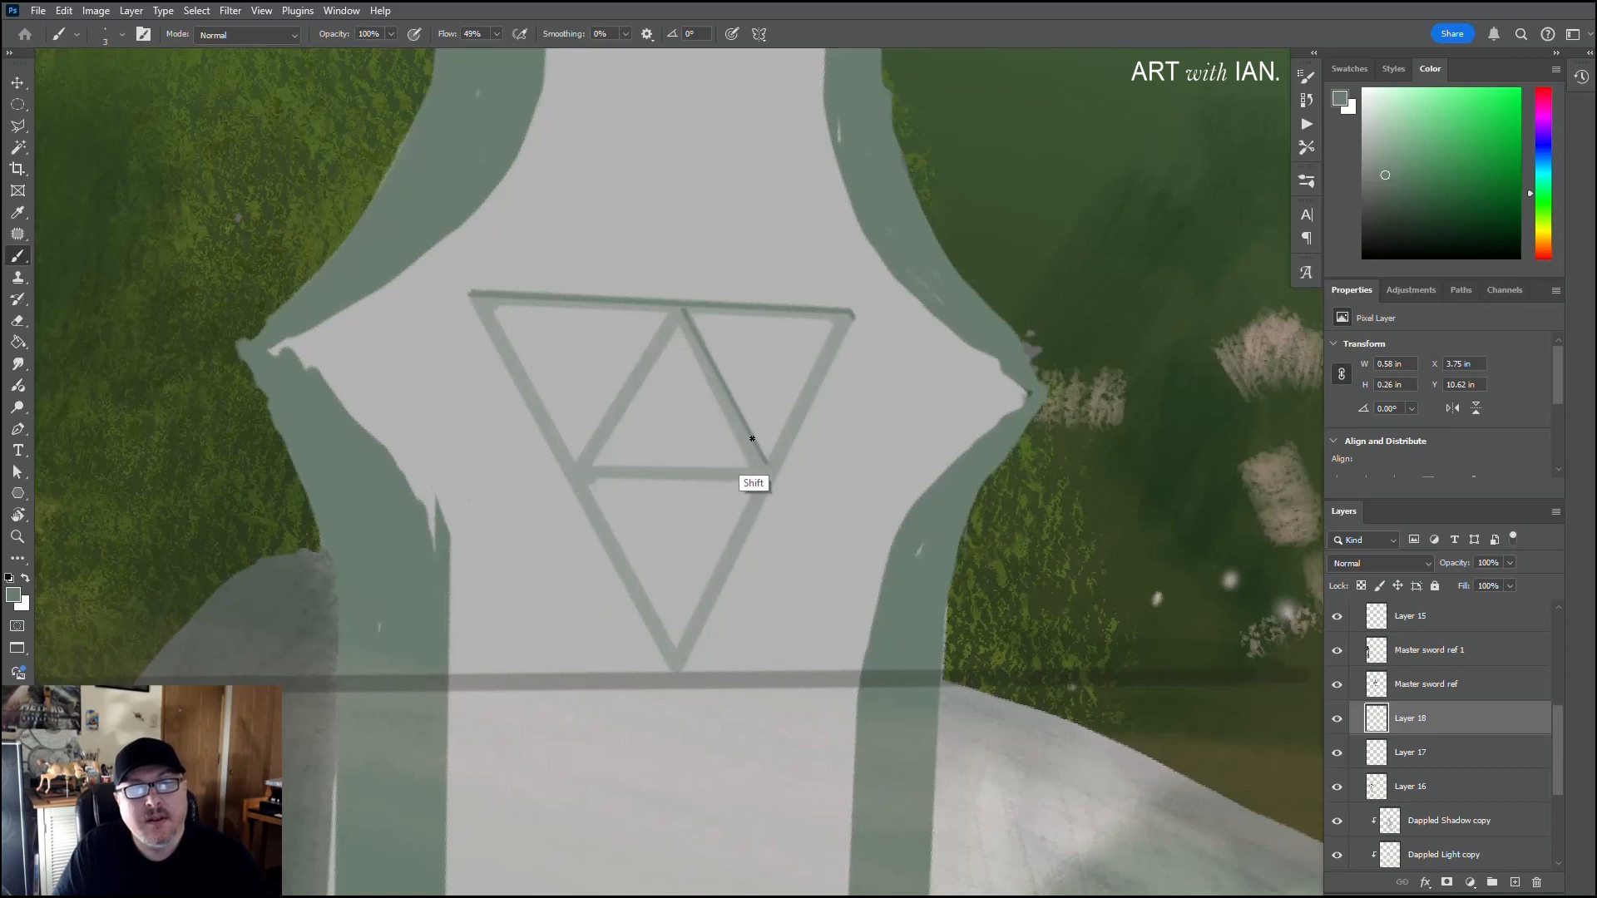
shift+click(591, 468)
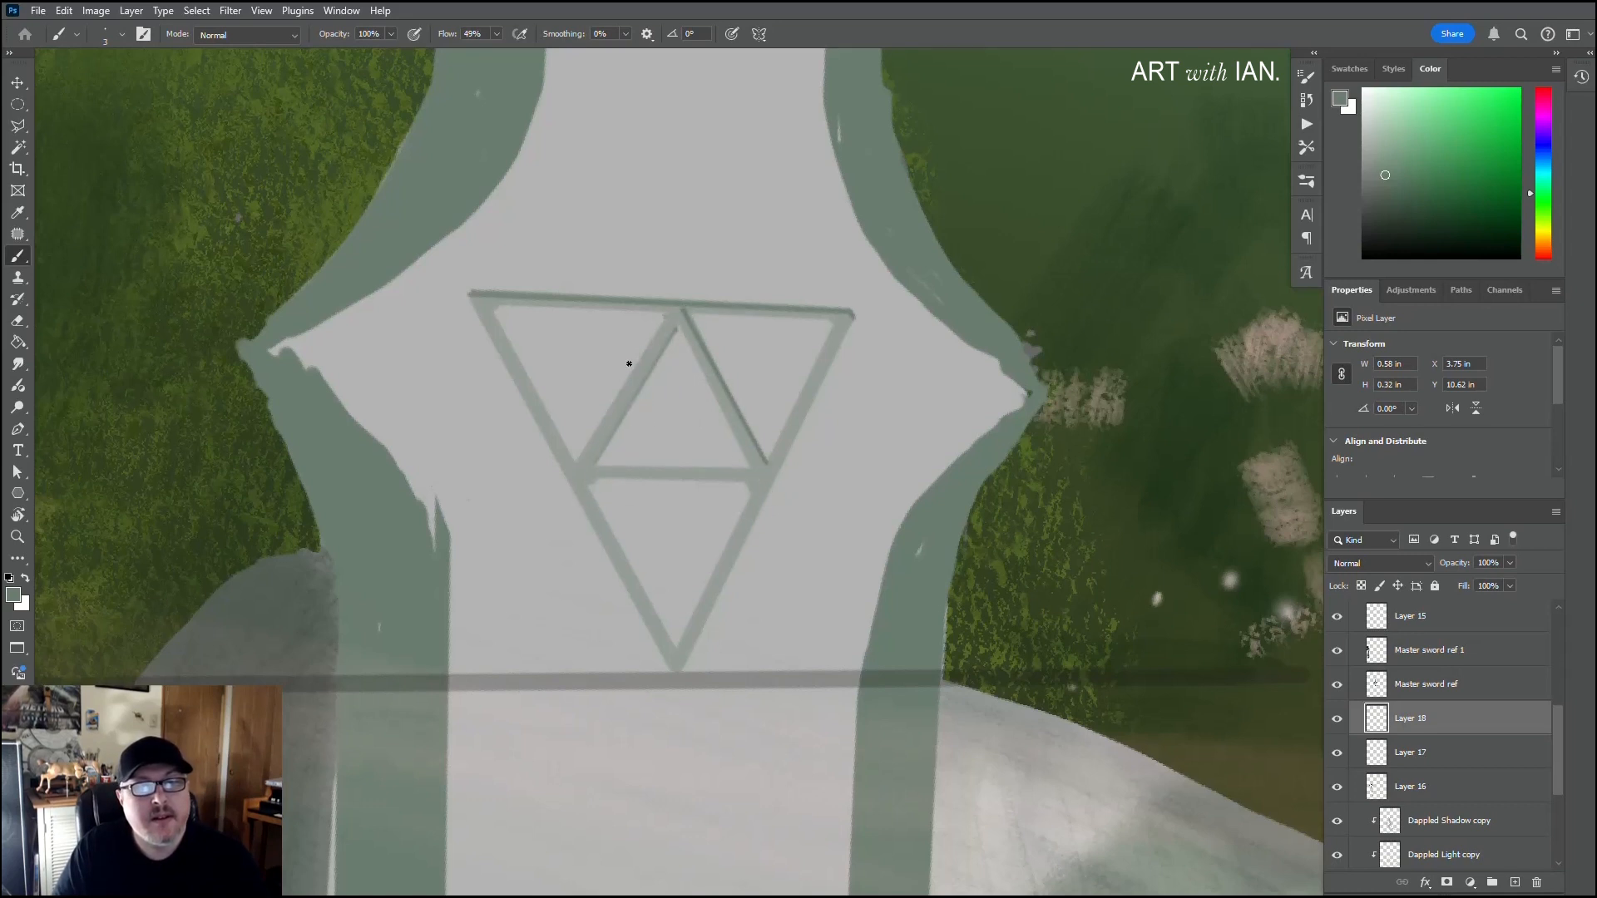
shift+click(581, 459)
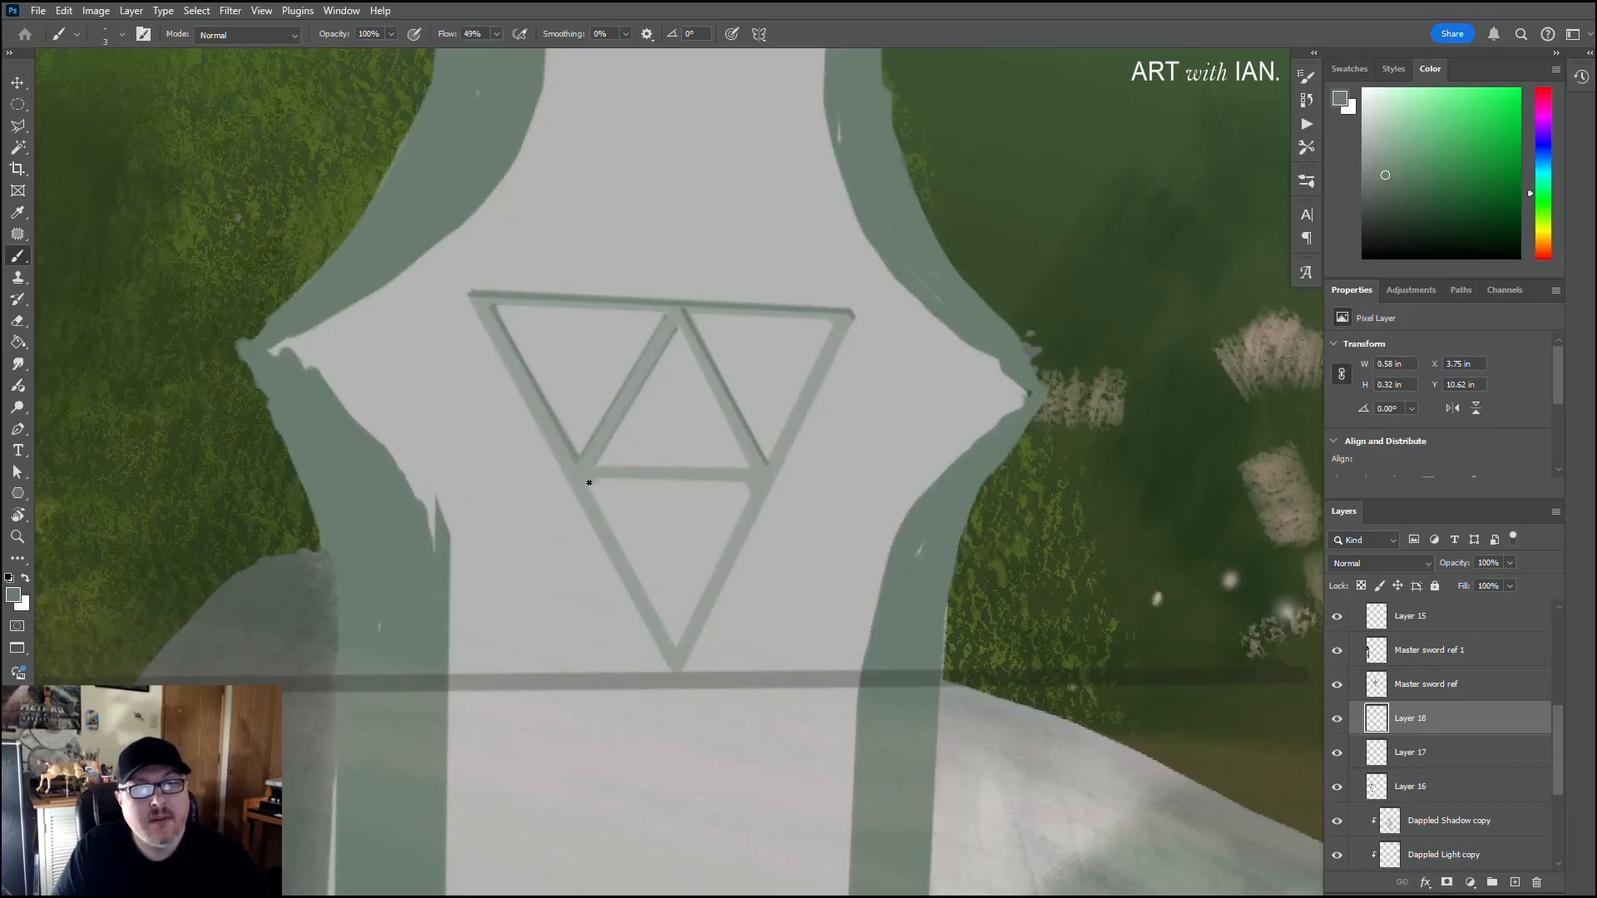
shift+click(670, 645)
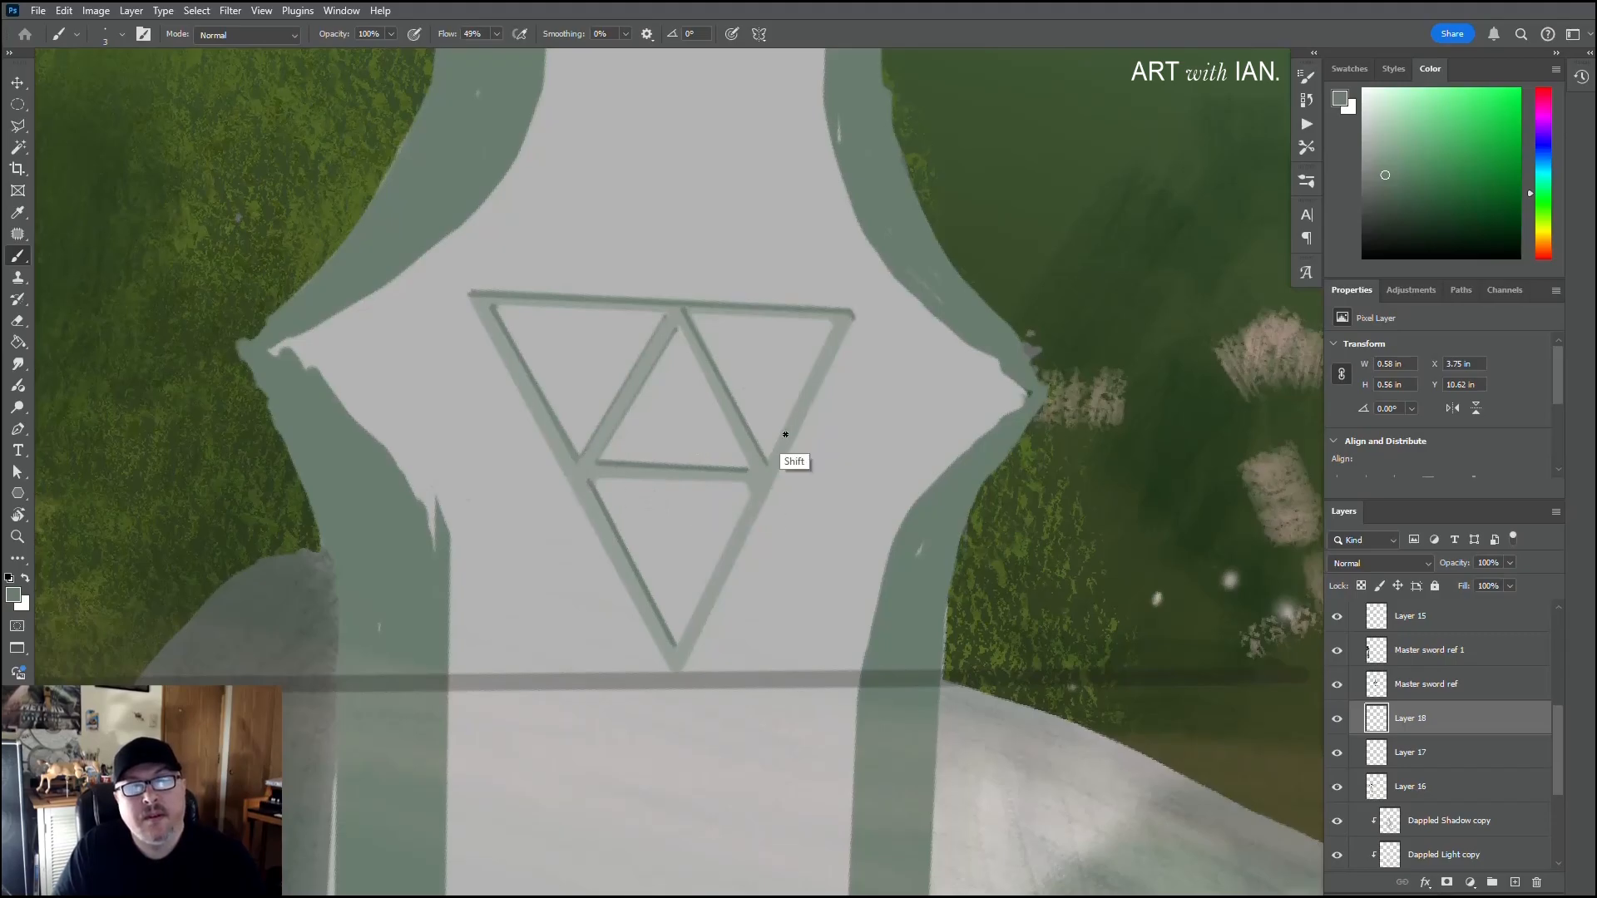
shift+click(677, 670)
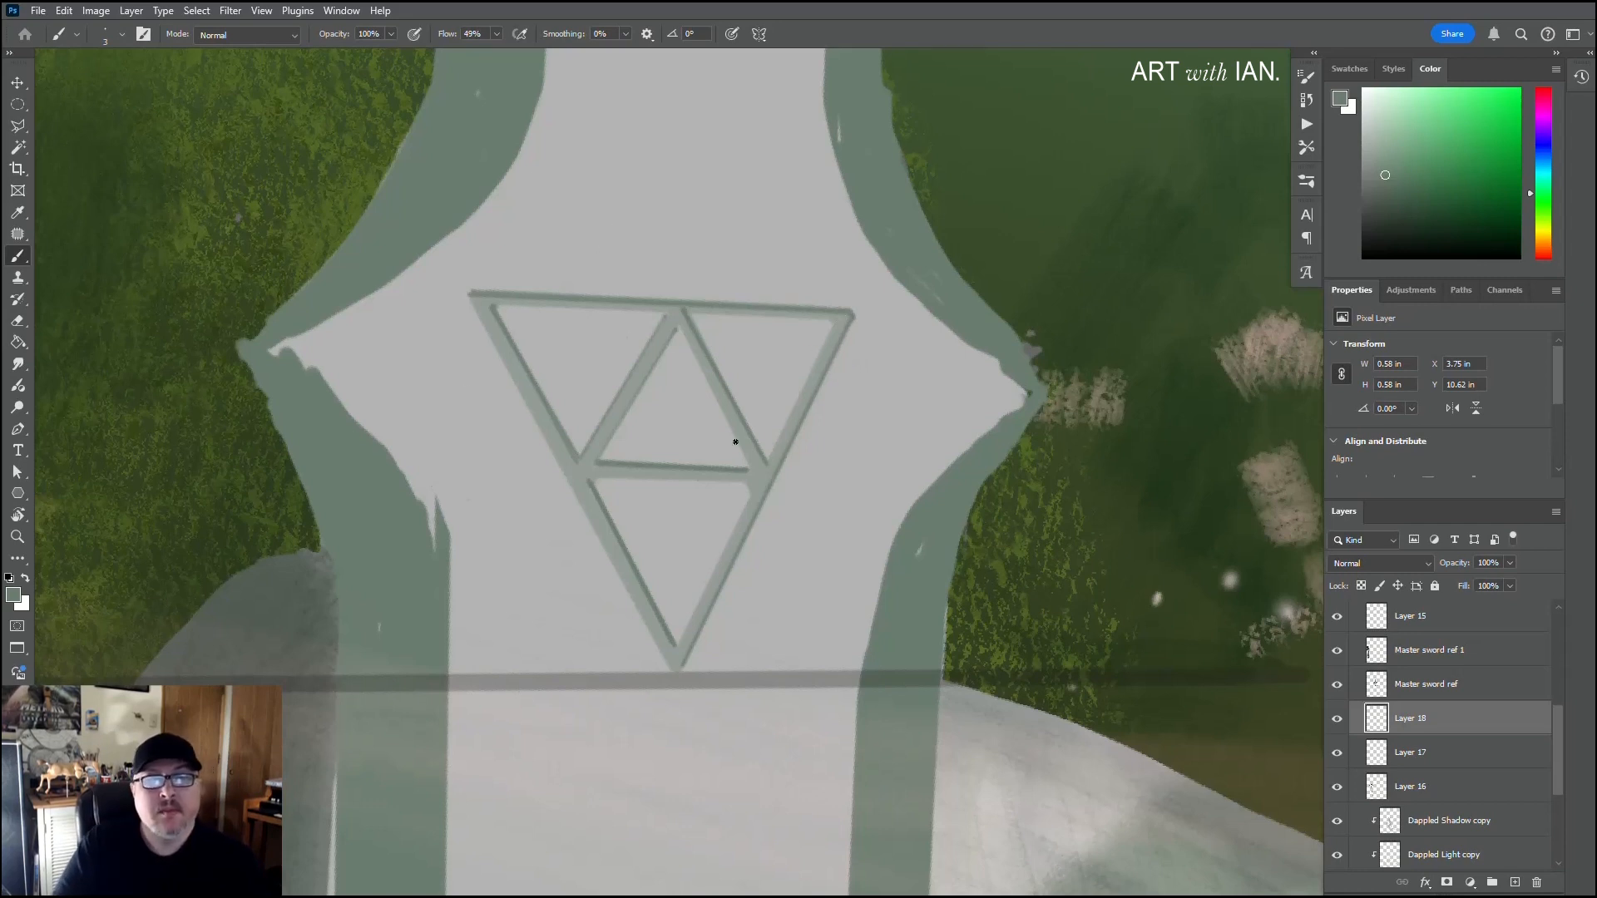
Step: Sample the blade's light grey, lighten it to near-white and draw a straight highlight along the lower edge of the emblem's crossbar
alt+click(685, 507)
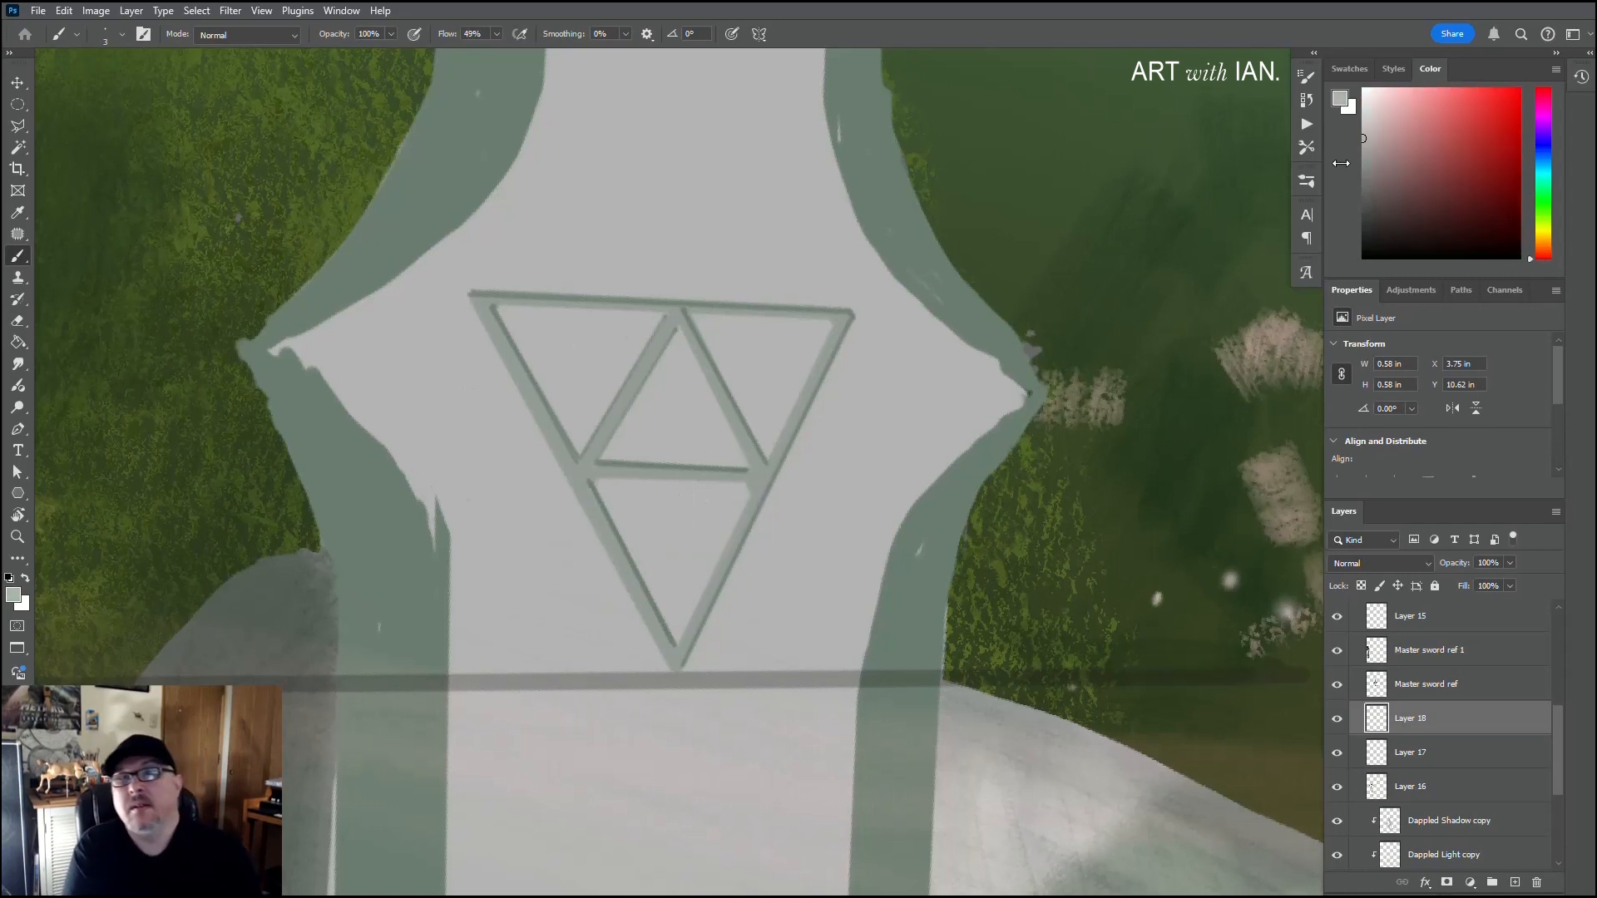
click(1361, 106)
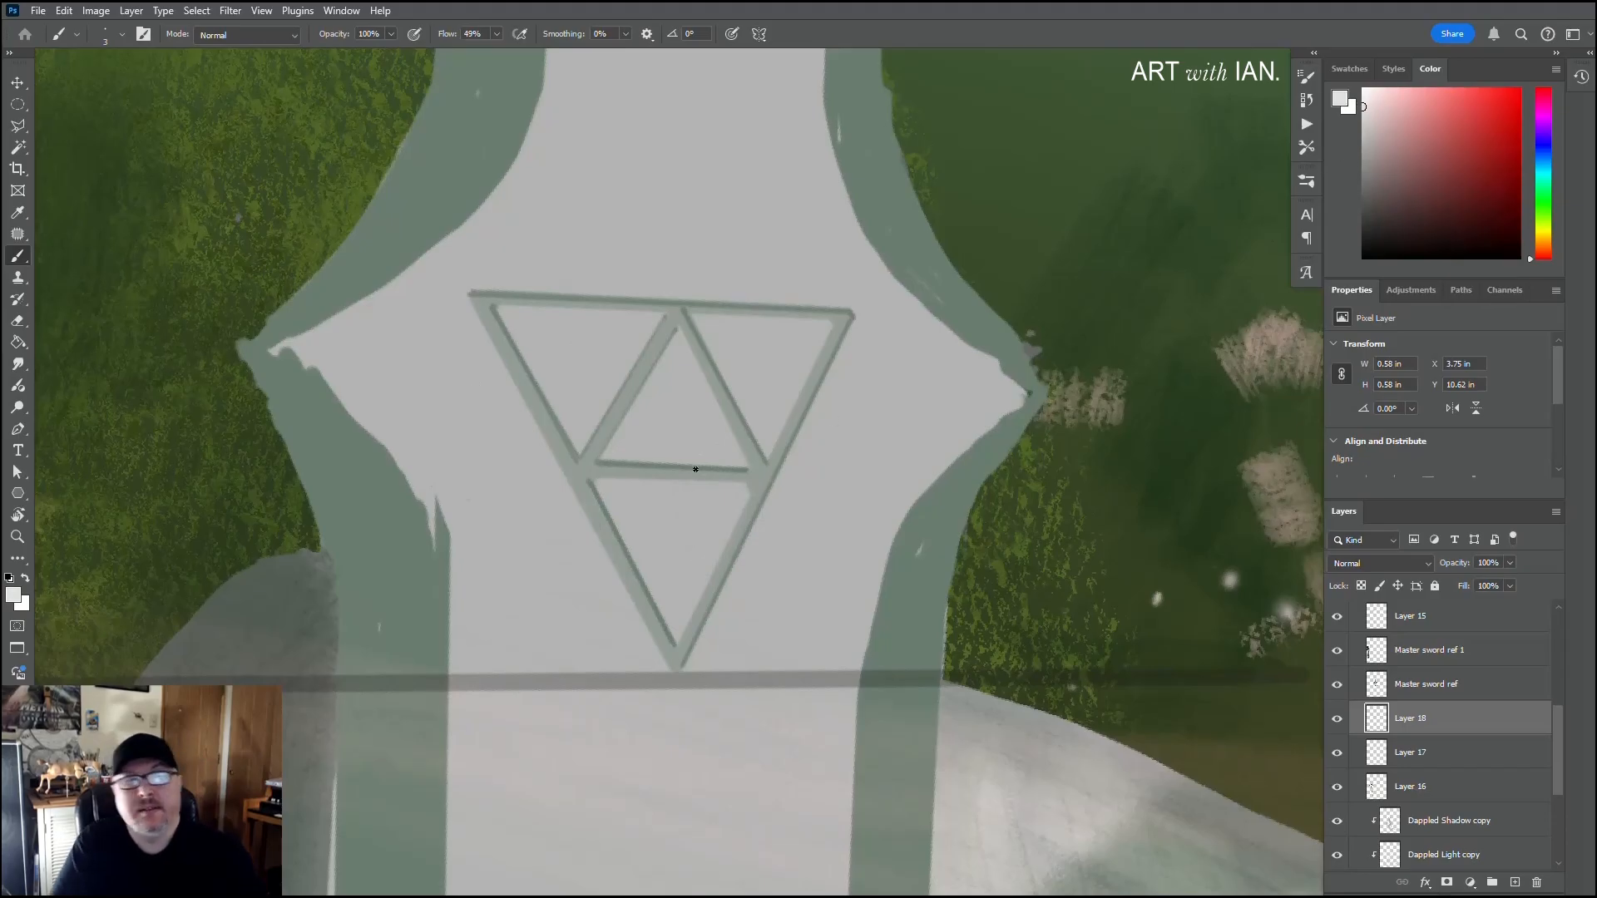
click(744, 490)
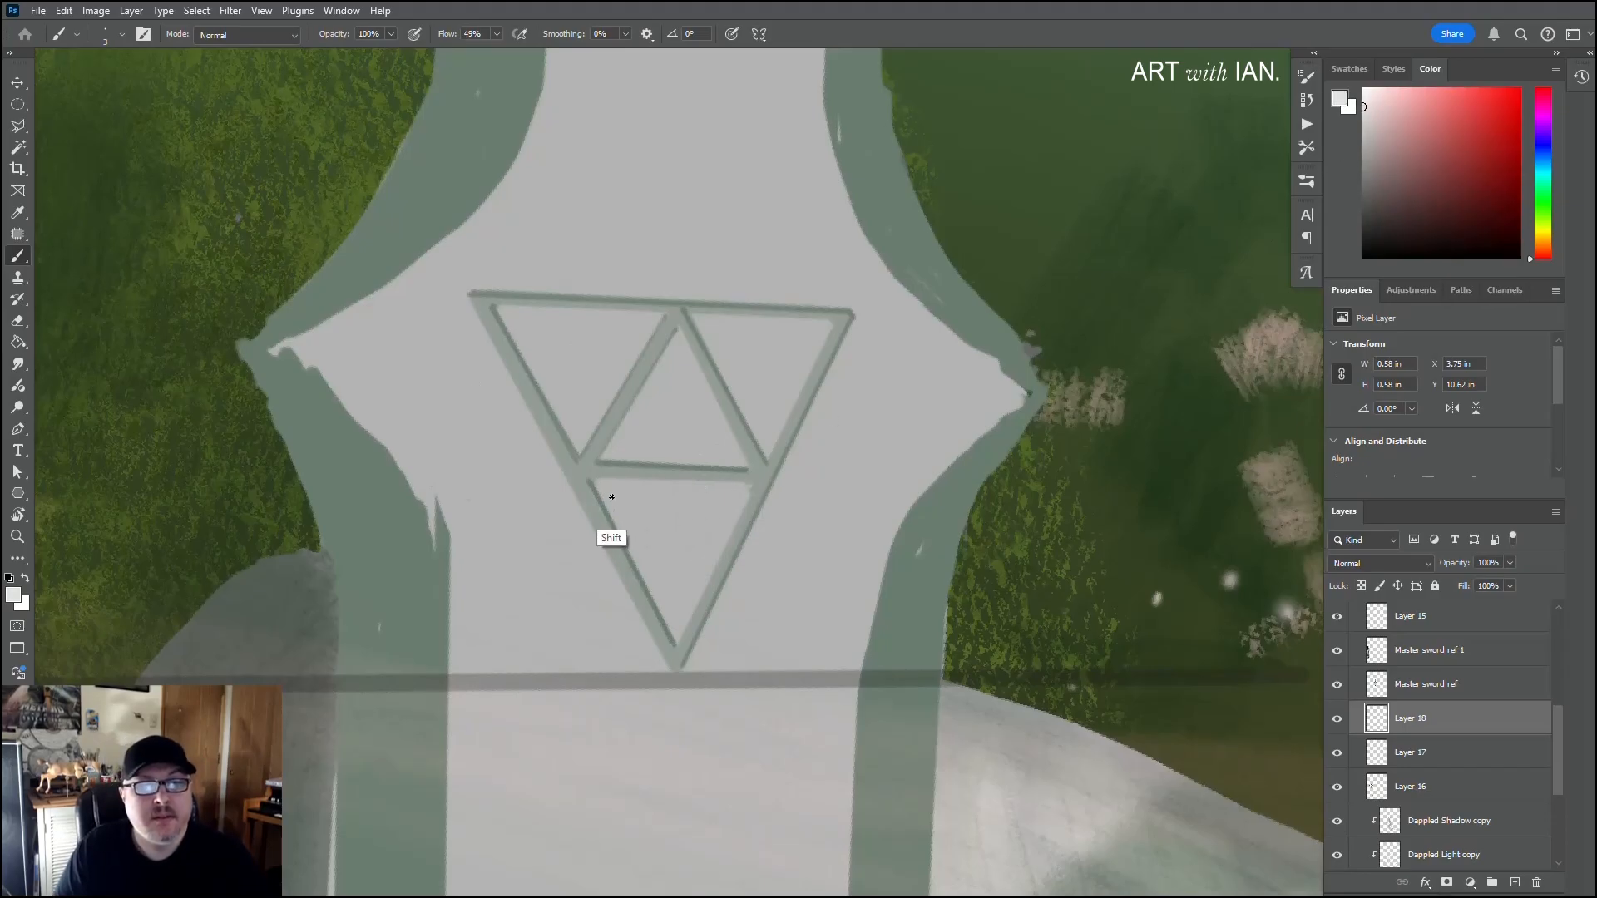
shift+click(594, 480)
shift+click(746, 490)
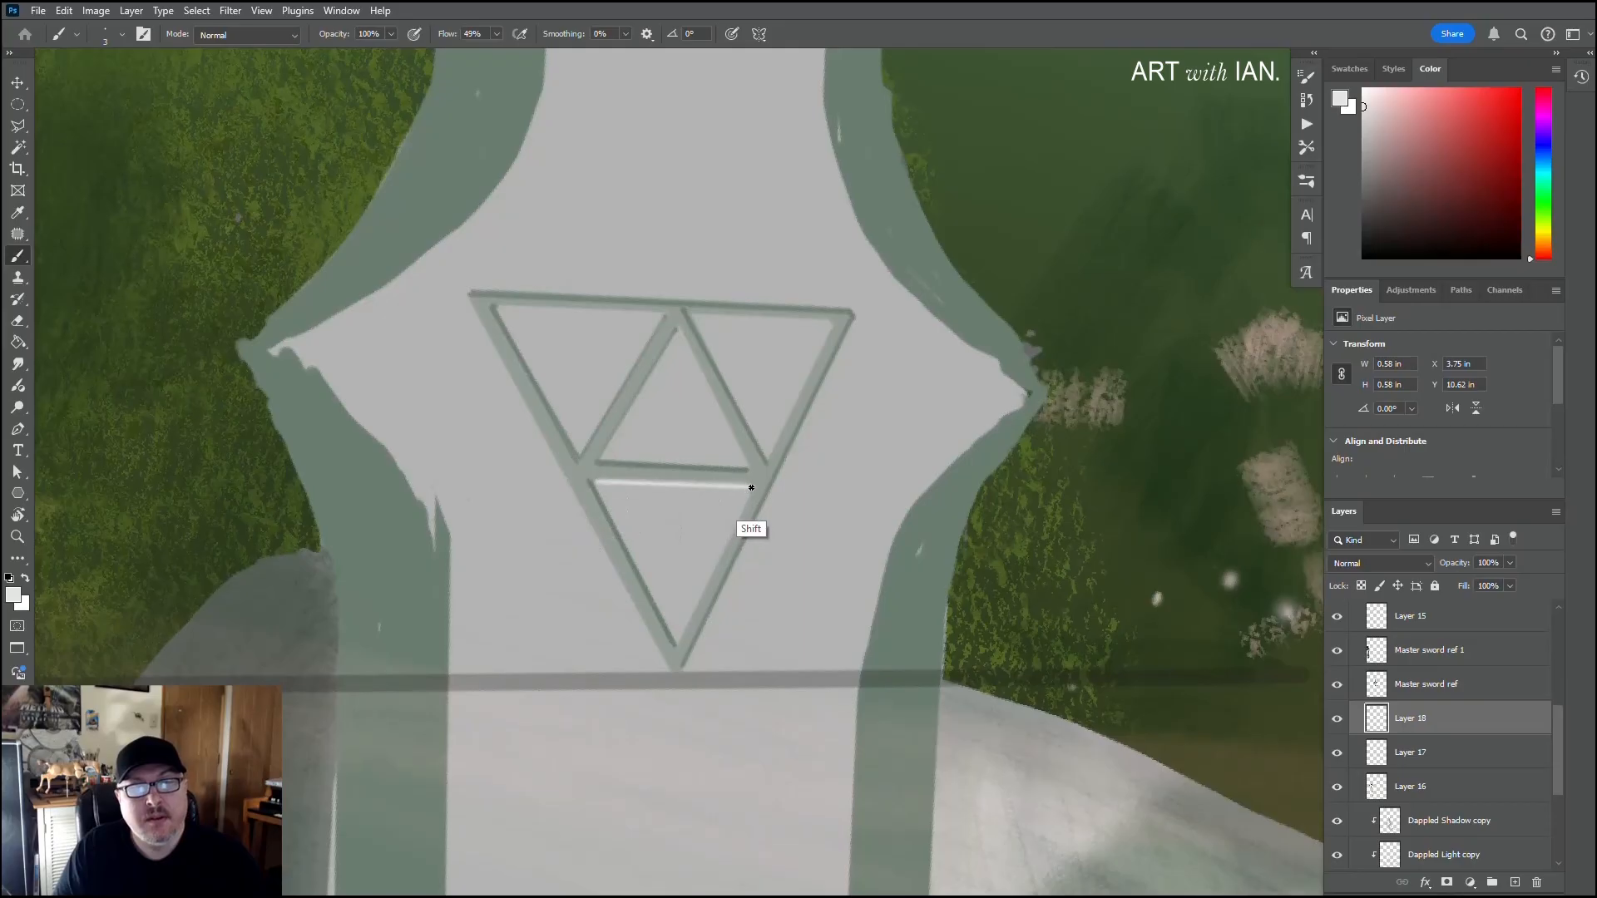
Step: Draw near-white highlights inside the small triangle's right side and beneath both halves of the emblem's top line
click(676, 334)
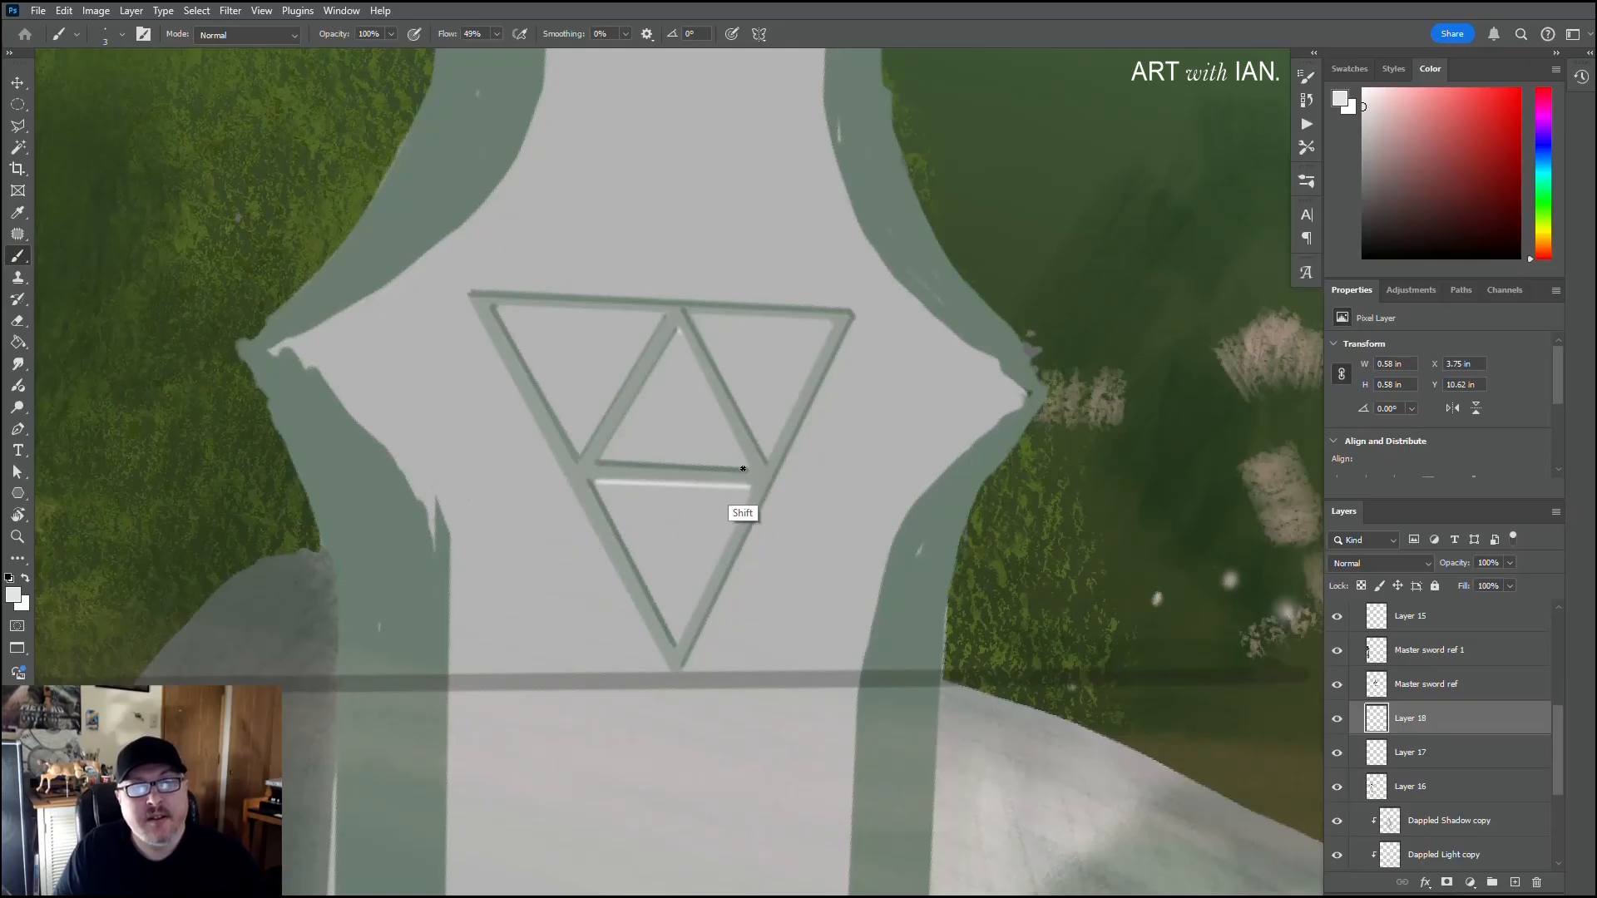
shift+click(745, 467)
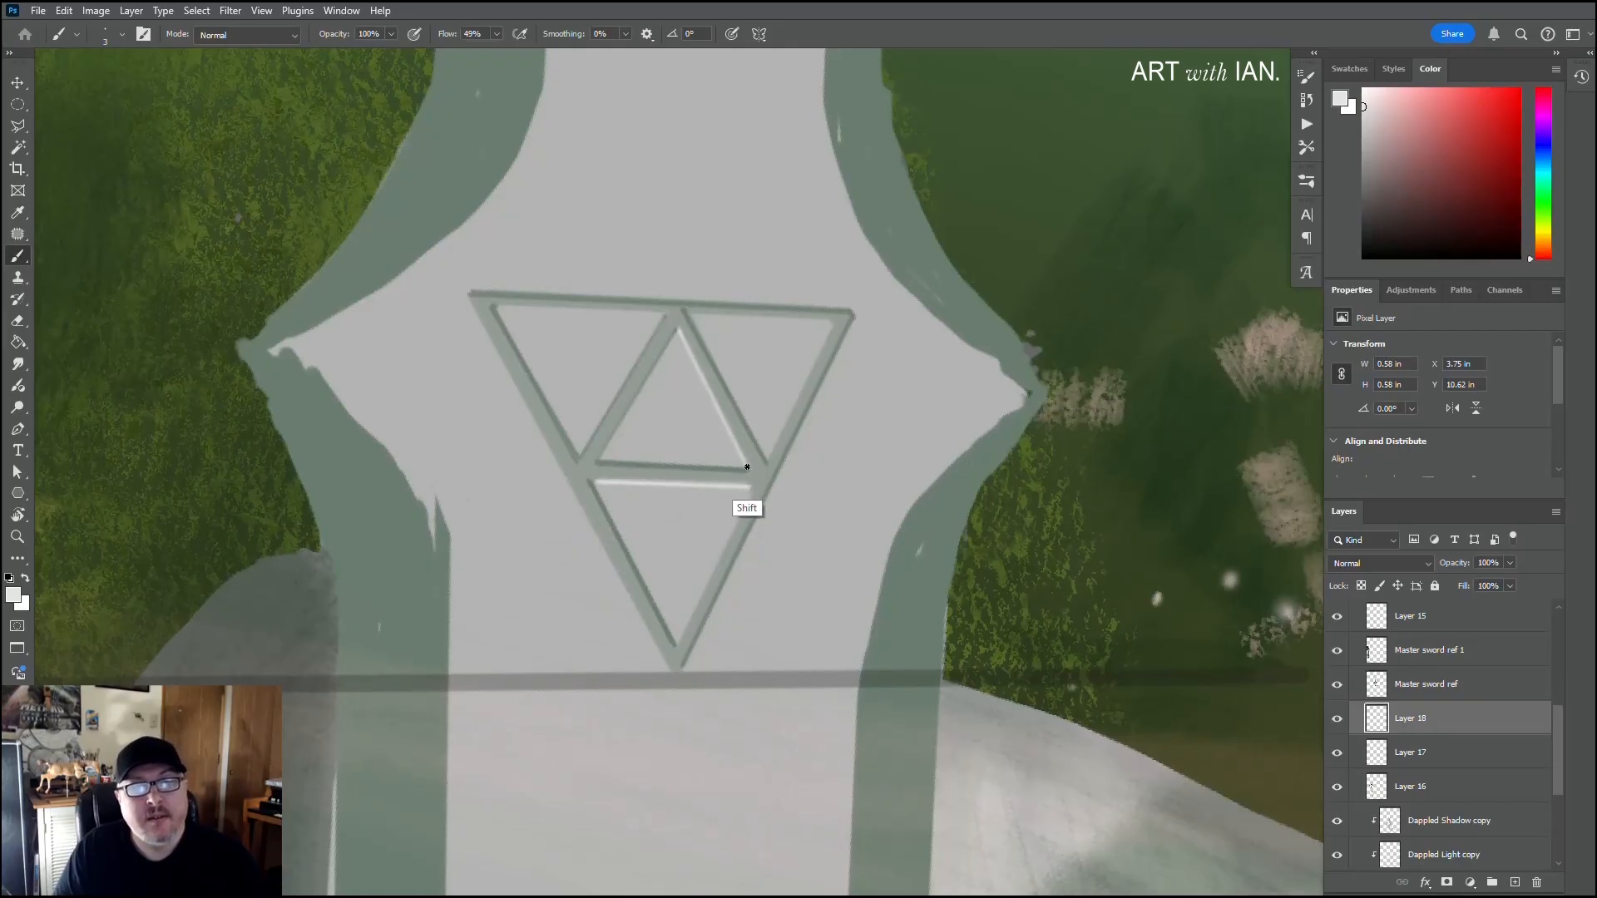
click(659, 317)
shift+click(496, 309)
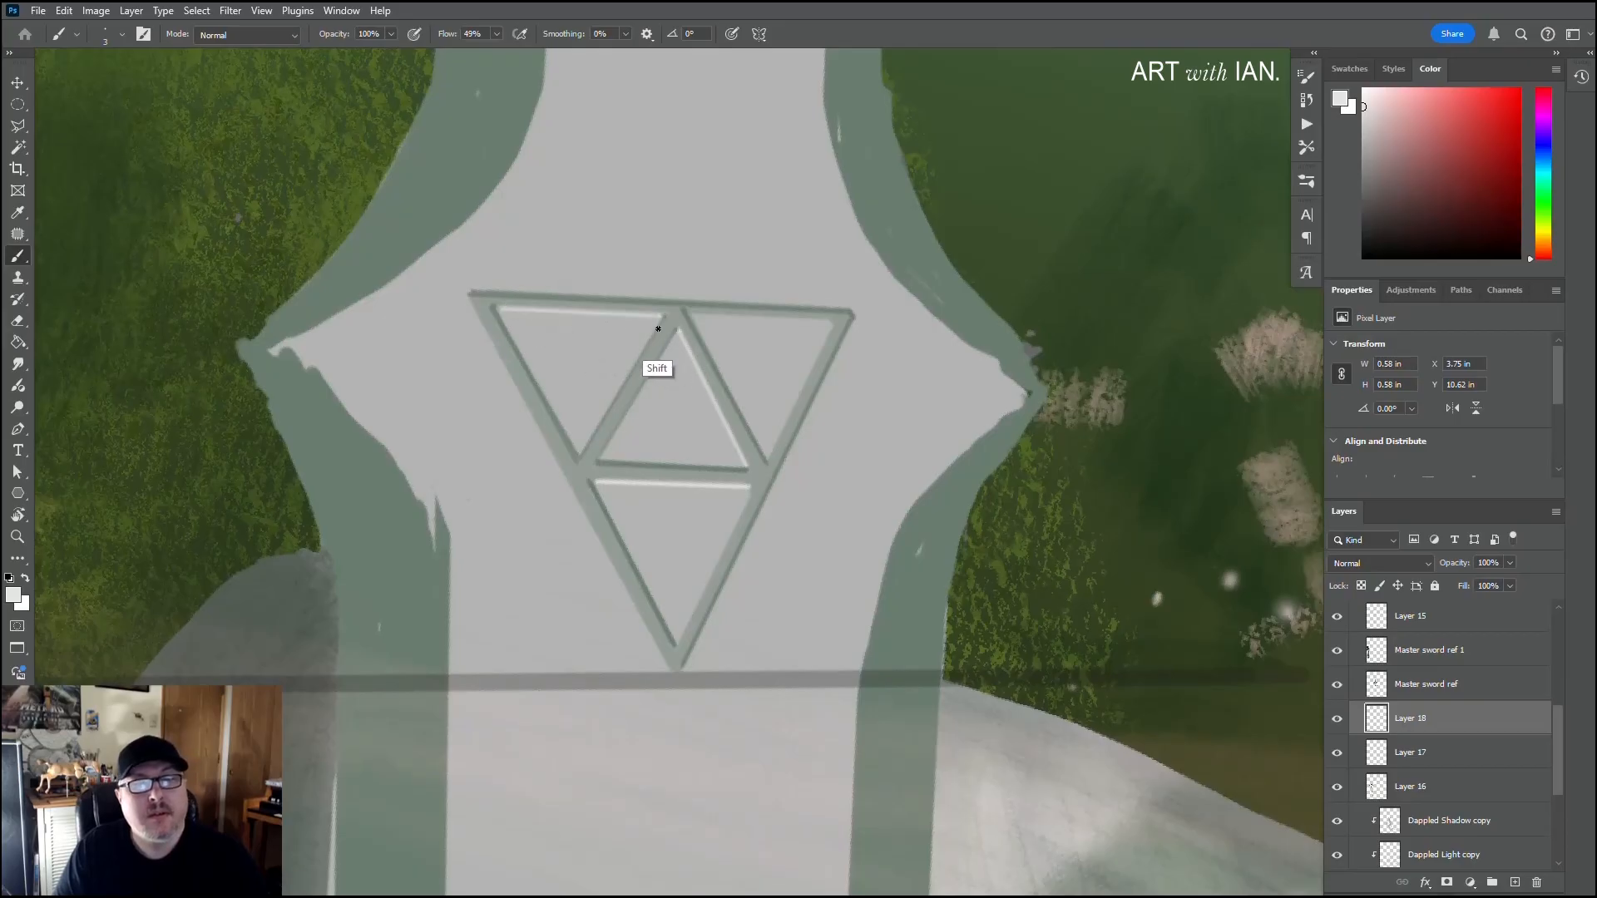
click(694, 315)
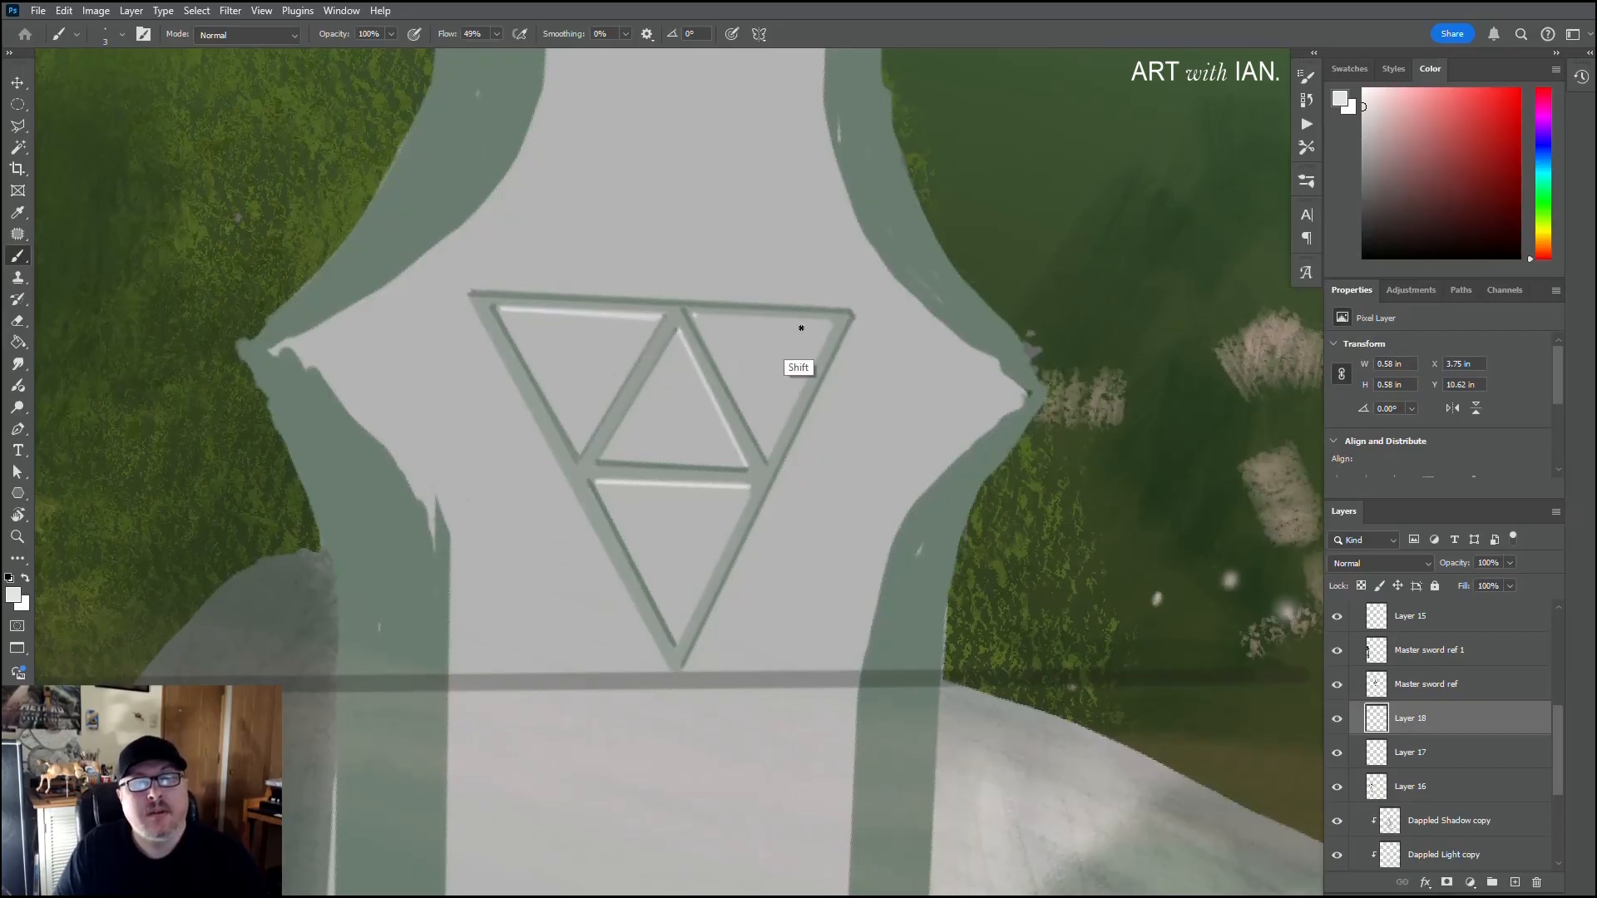
shift+click(833, 323)
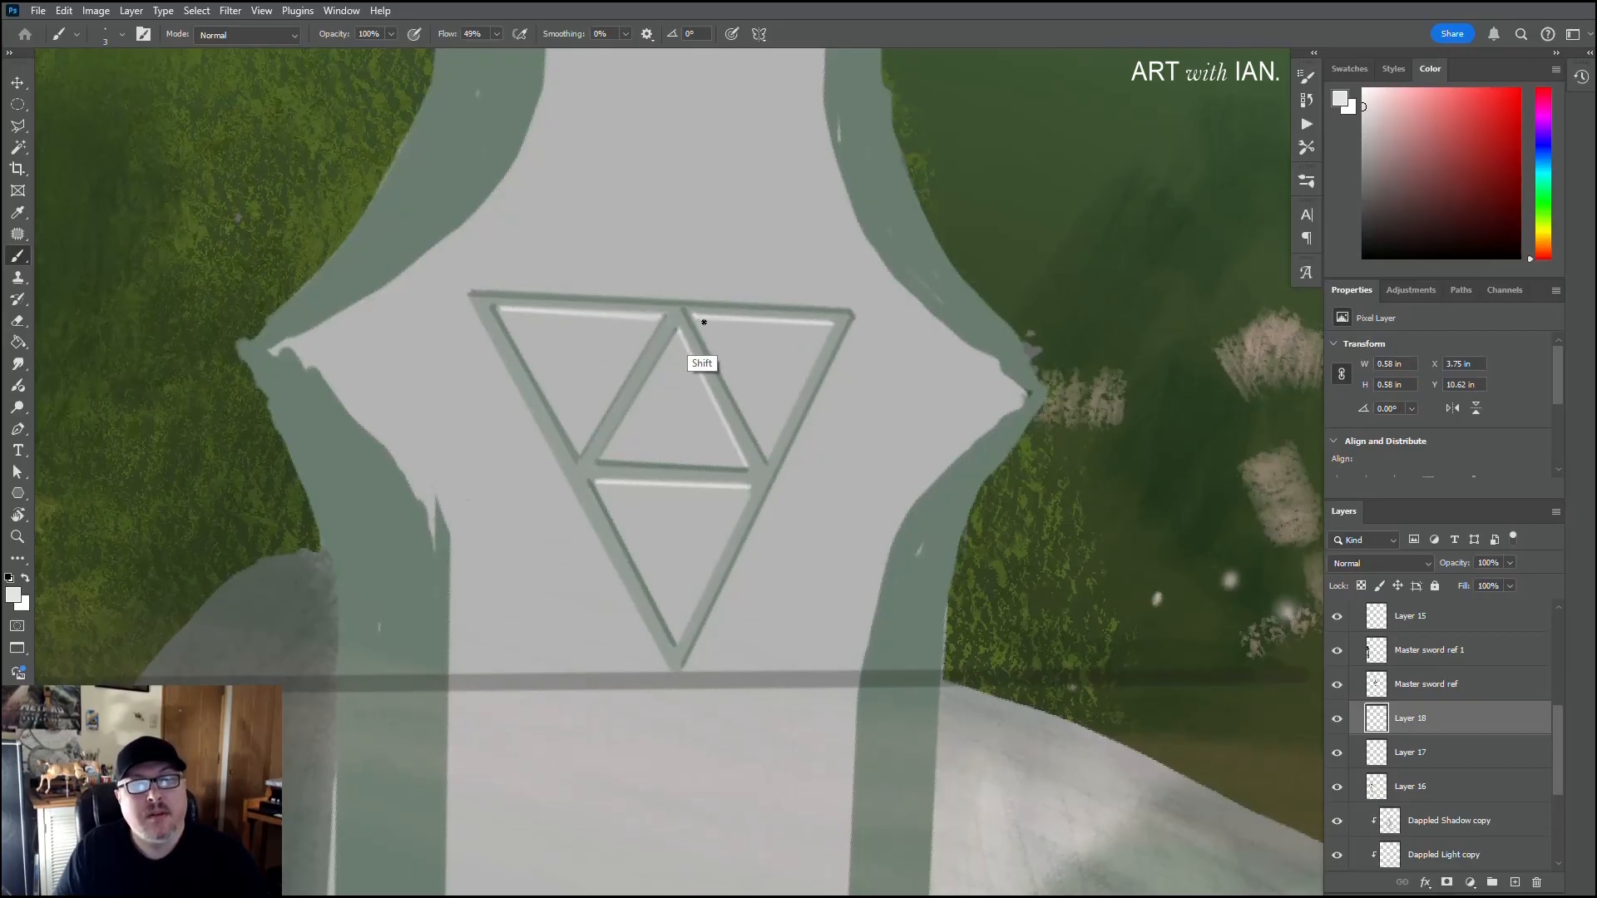
shift+click(831, 324)
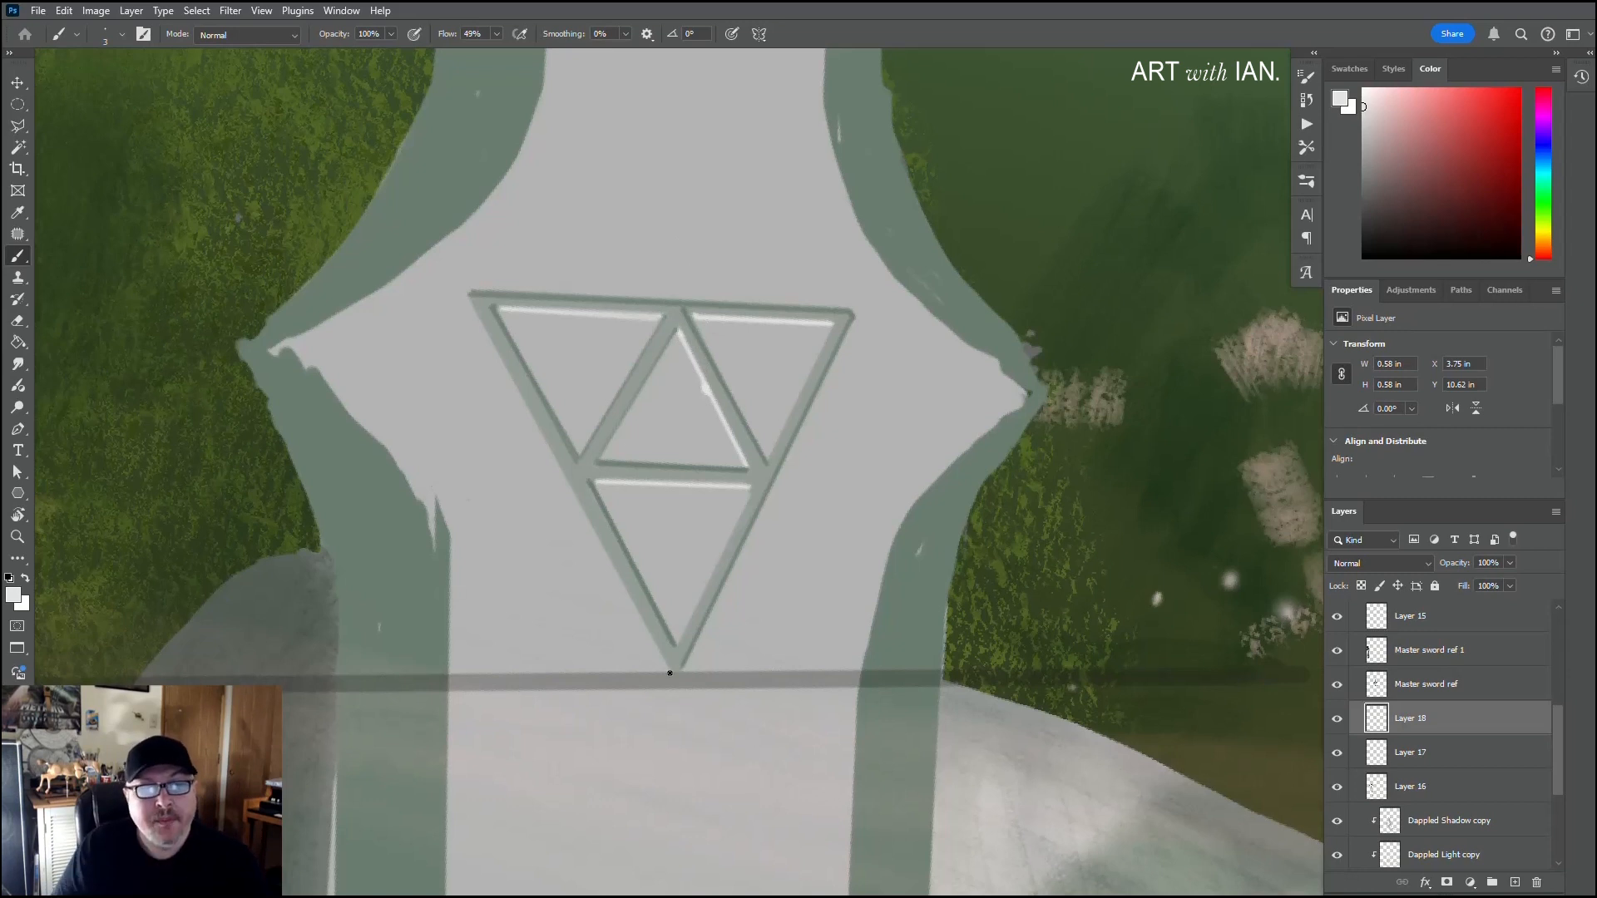
Step: Highlight the emblem's outer left side with straight near-white strokes between its lower tip and upper left corner
click(670, 672)
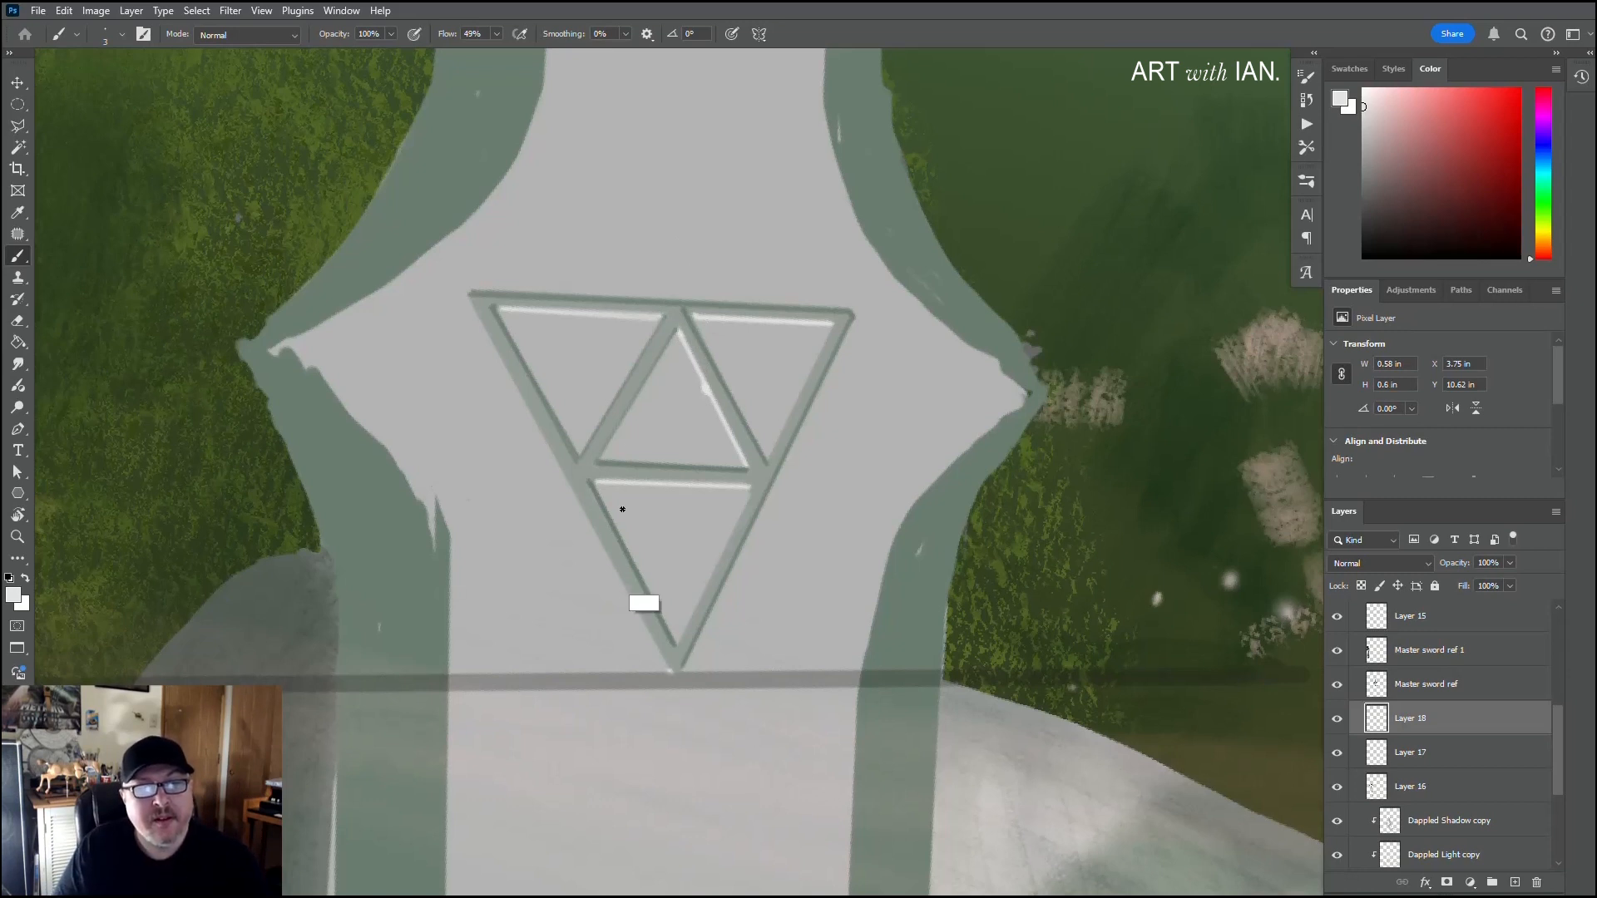
shift+click(469, 294)
shift+click(670, 669)
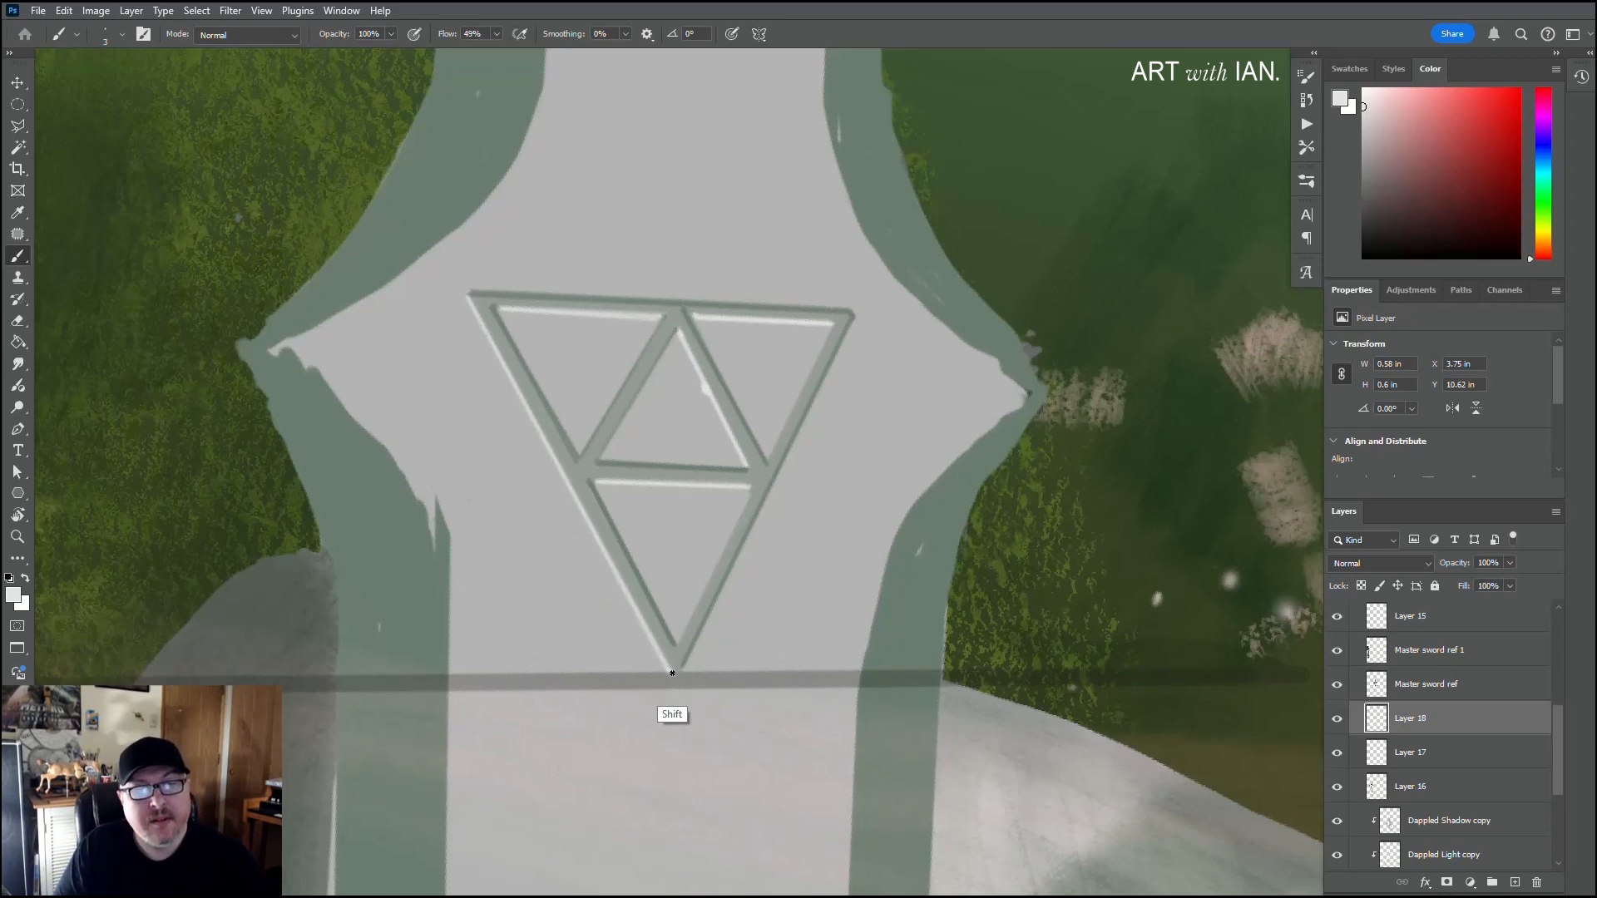
shift+click(468, 296)
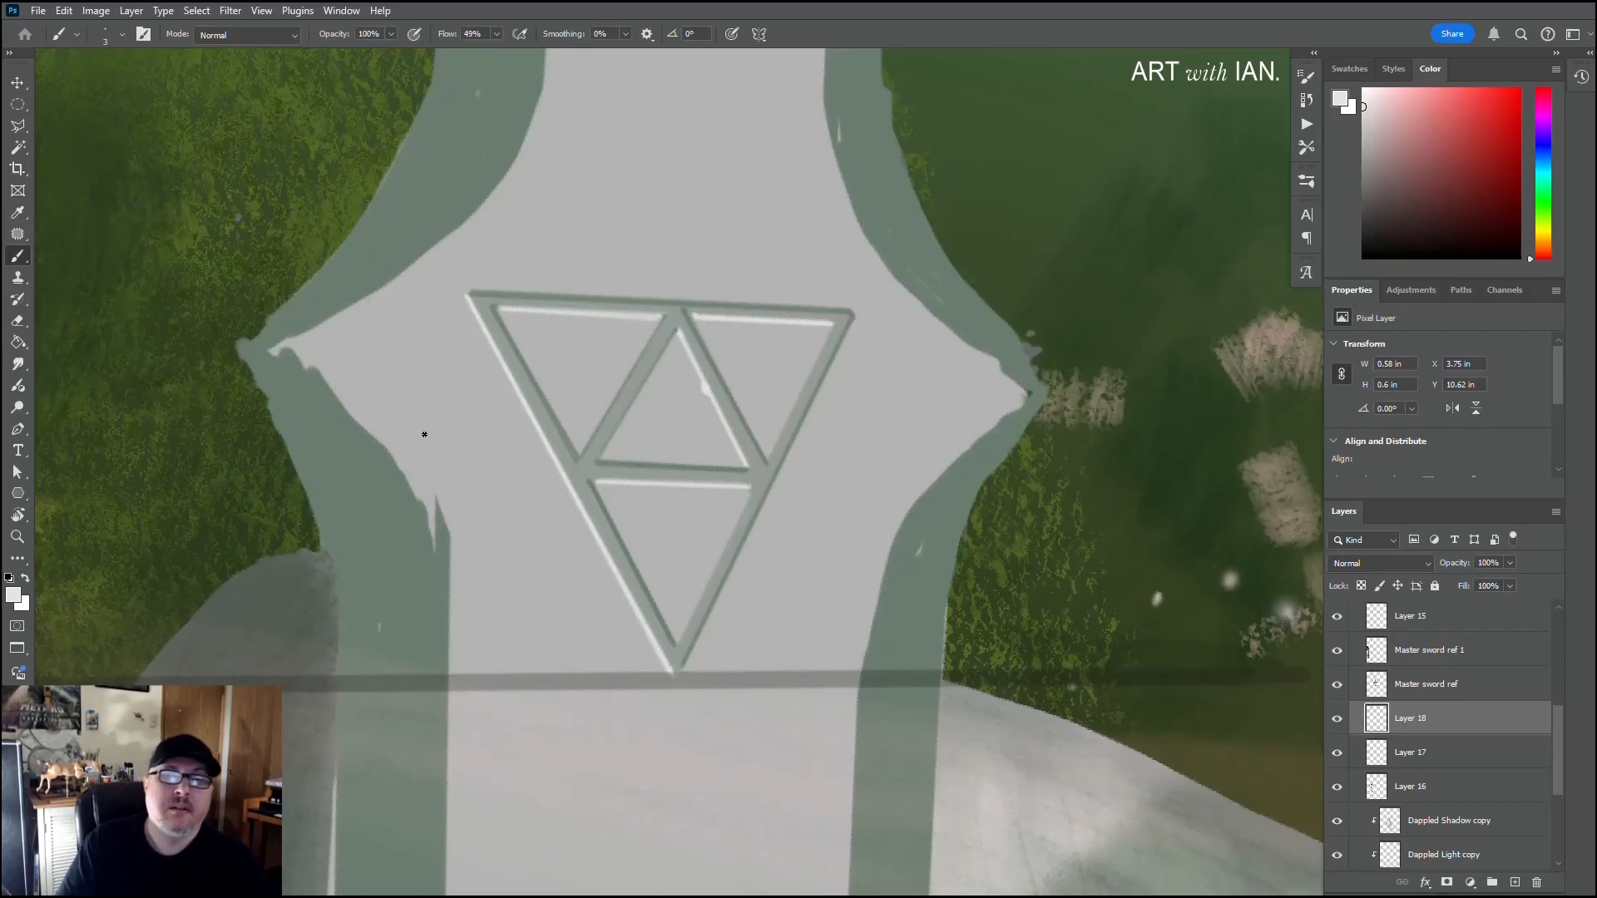
Step: Merge Layer 18 down into the emblem's Layer 17, undoing the additional merge into the sword's Layer 16
scroll(426, 441, down, 8)
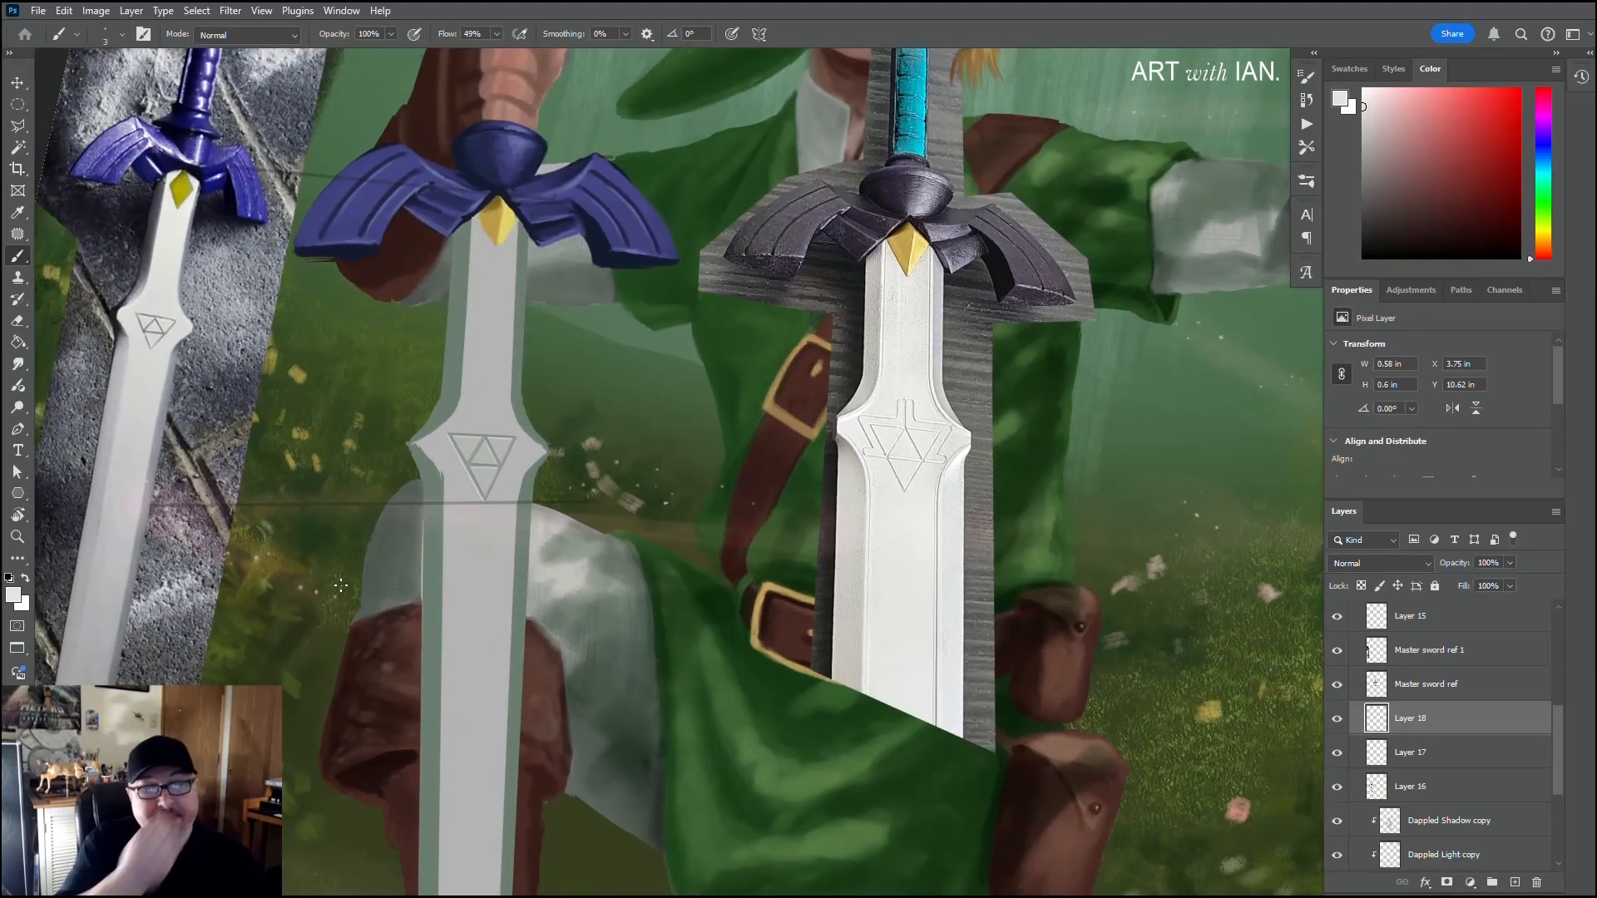
scroll(423, 580, down, 6)
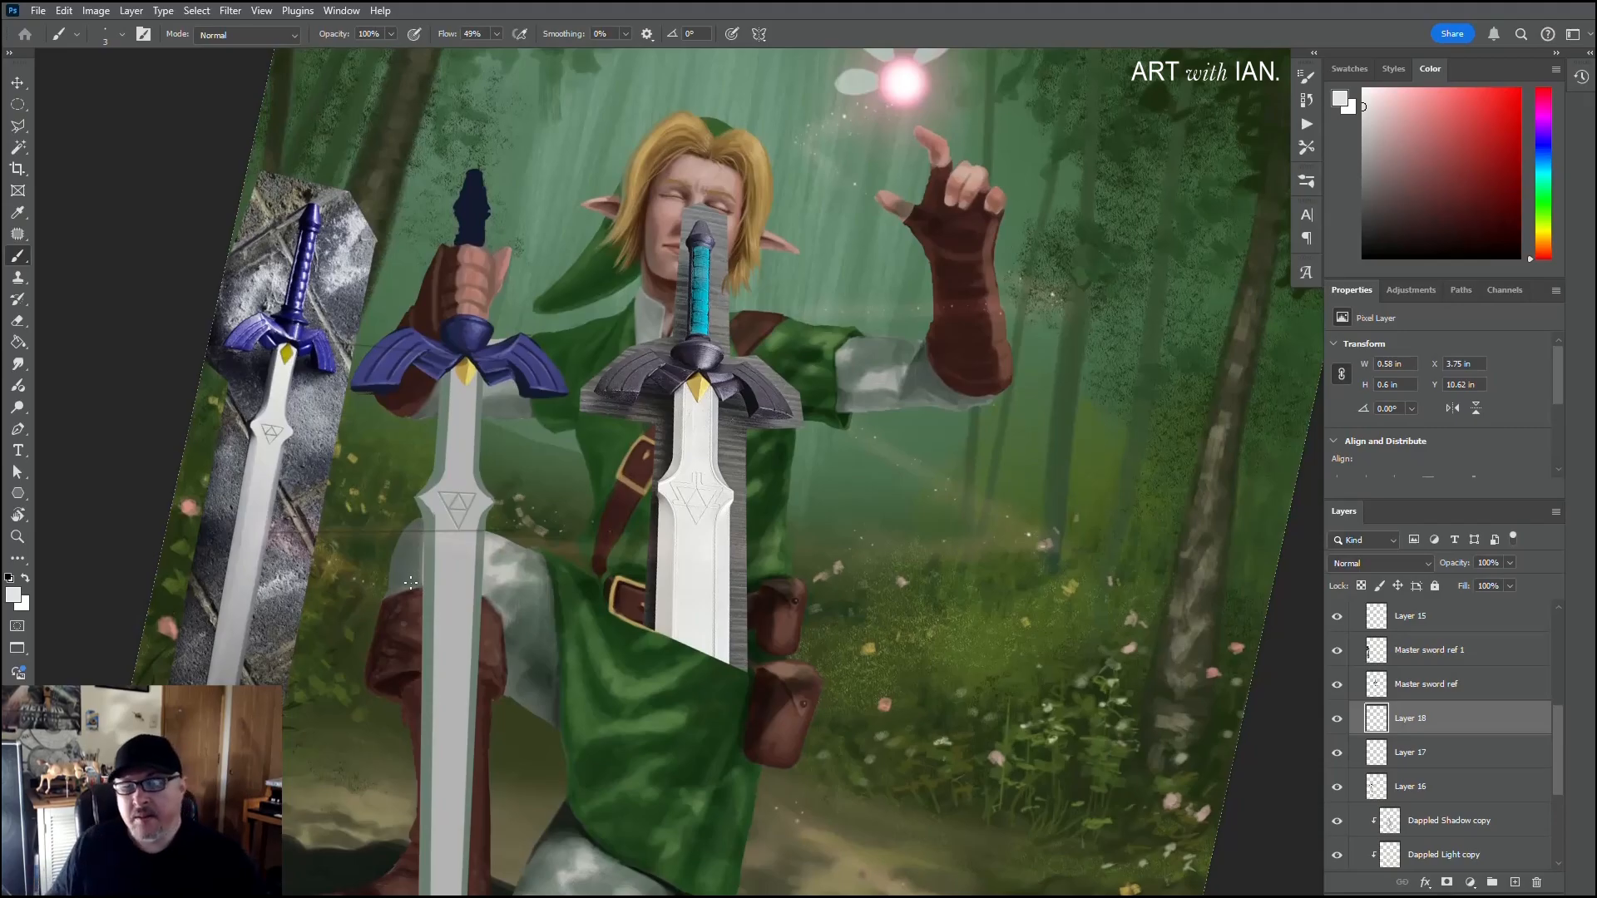
key(ctrl+e)
key(ctrl+e)
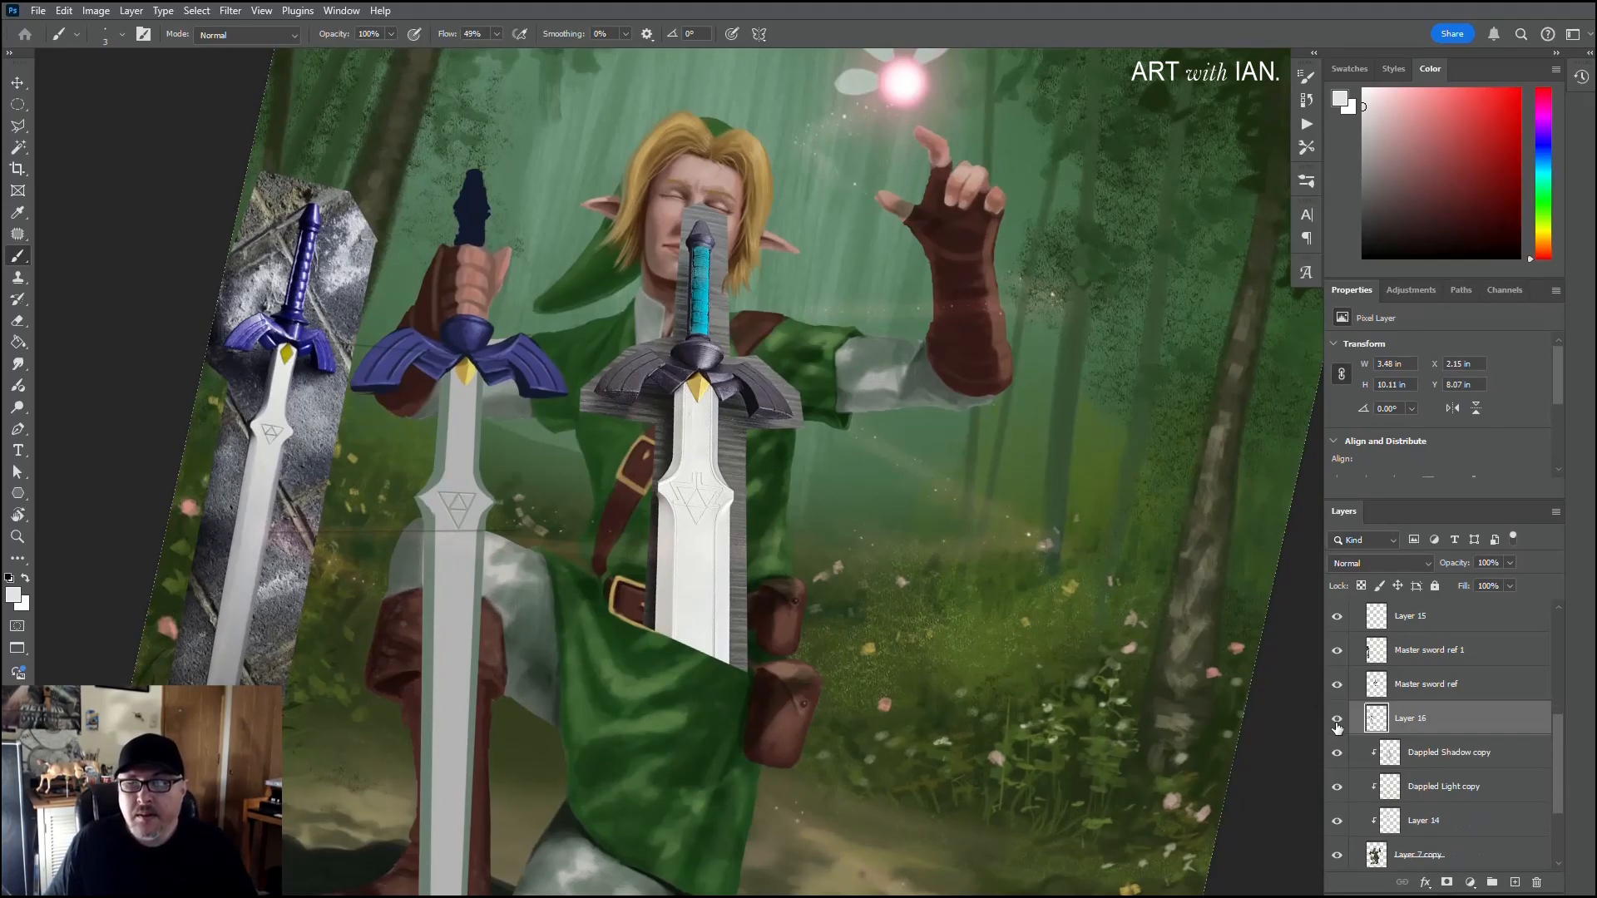
click(1337, 723)
click(1338, 723)
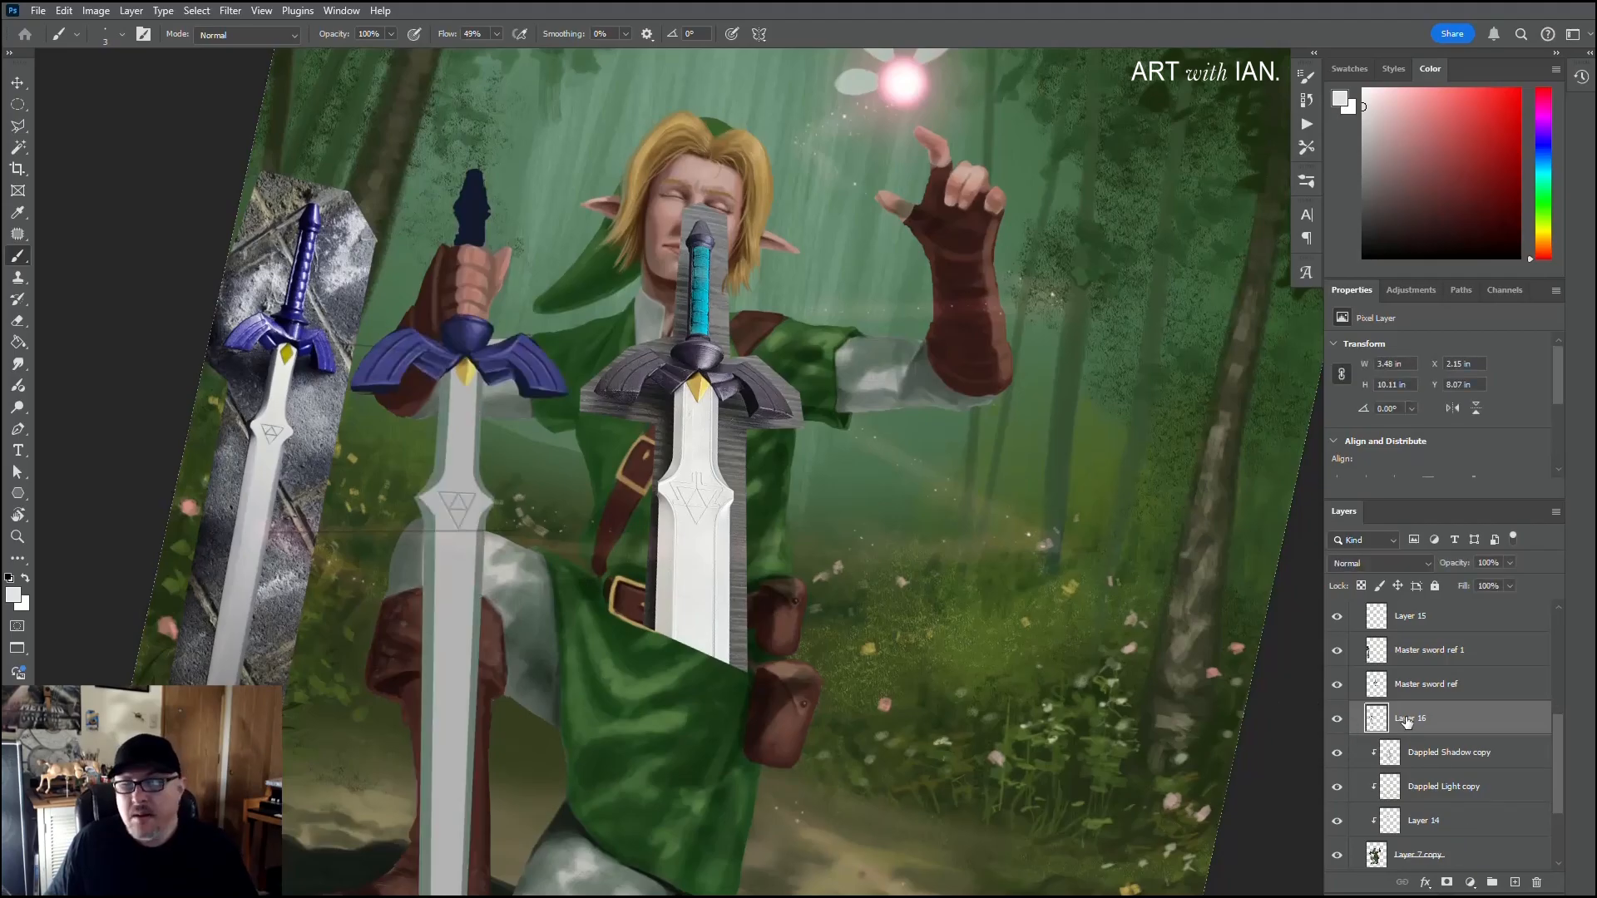
click(1337, 719)
click(1336, 720)
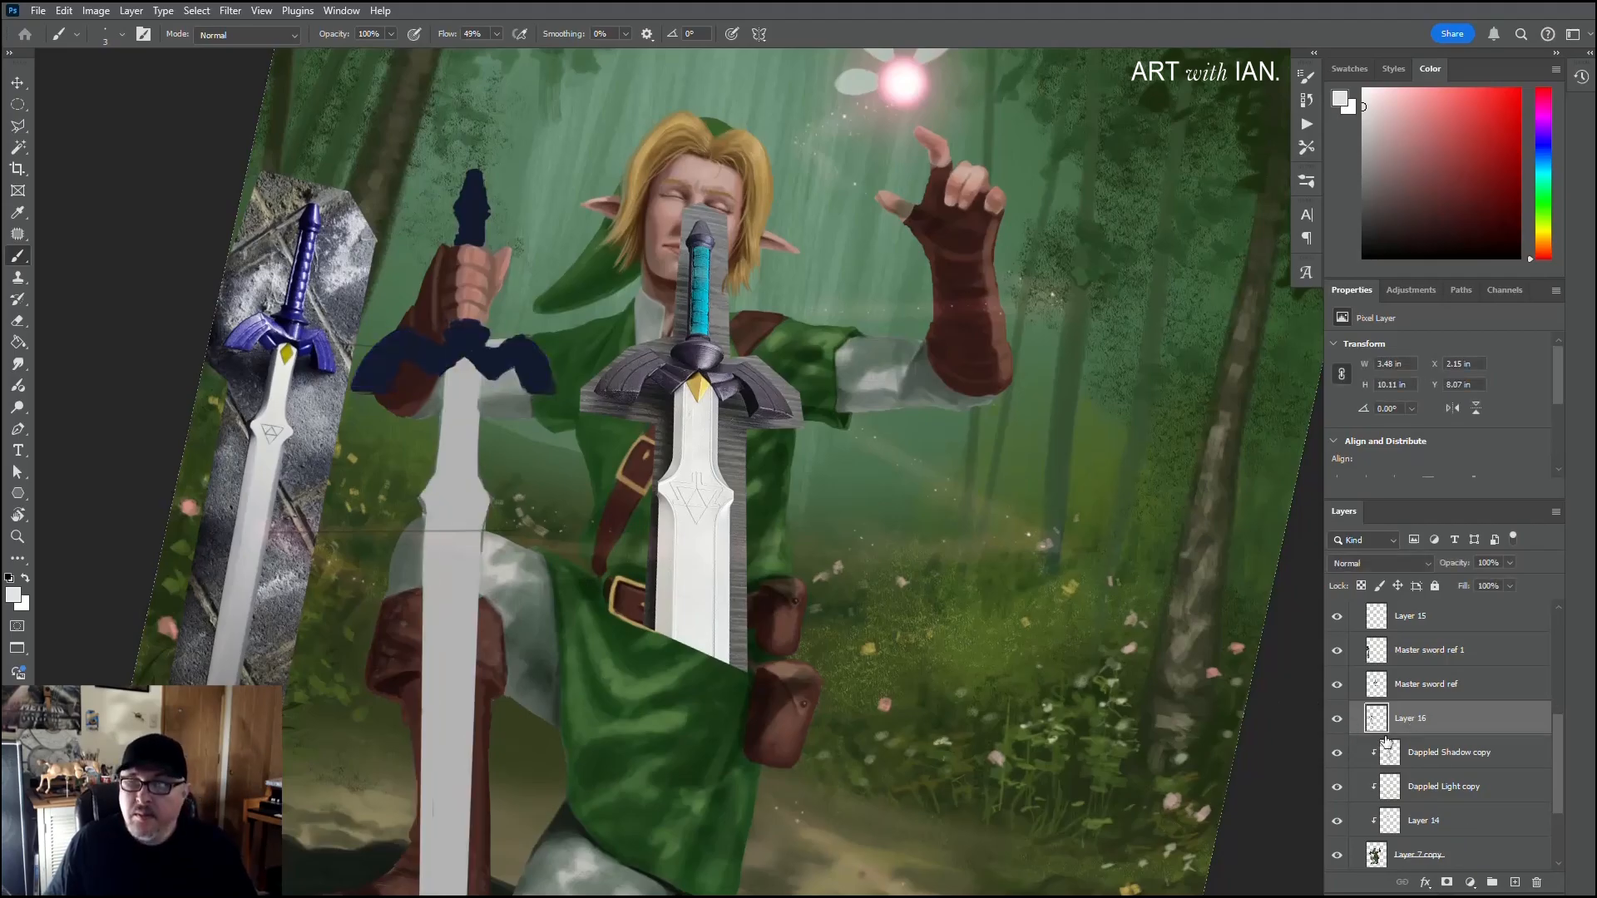
key(ctrl+z)
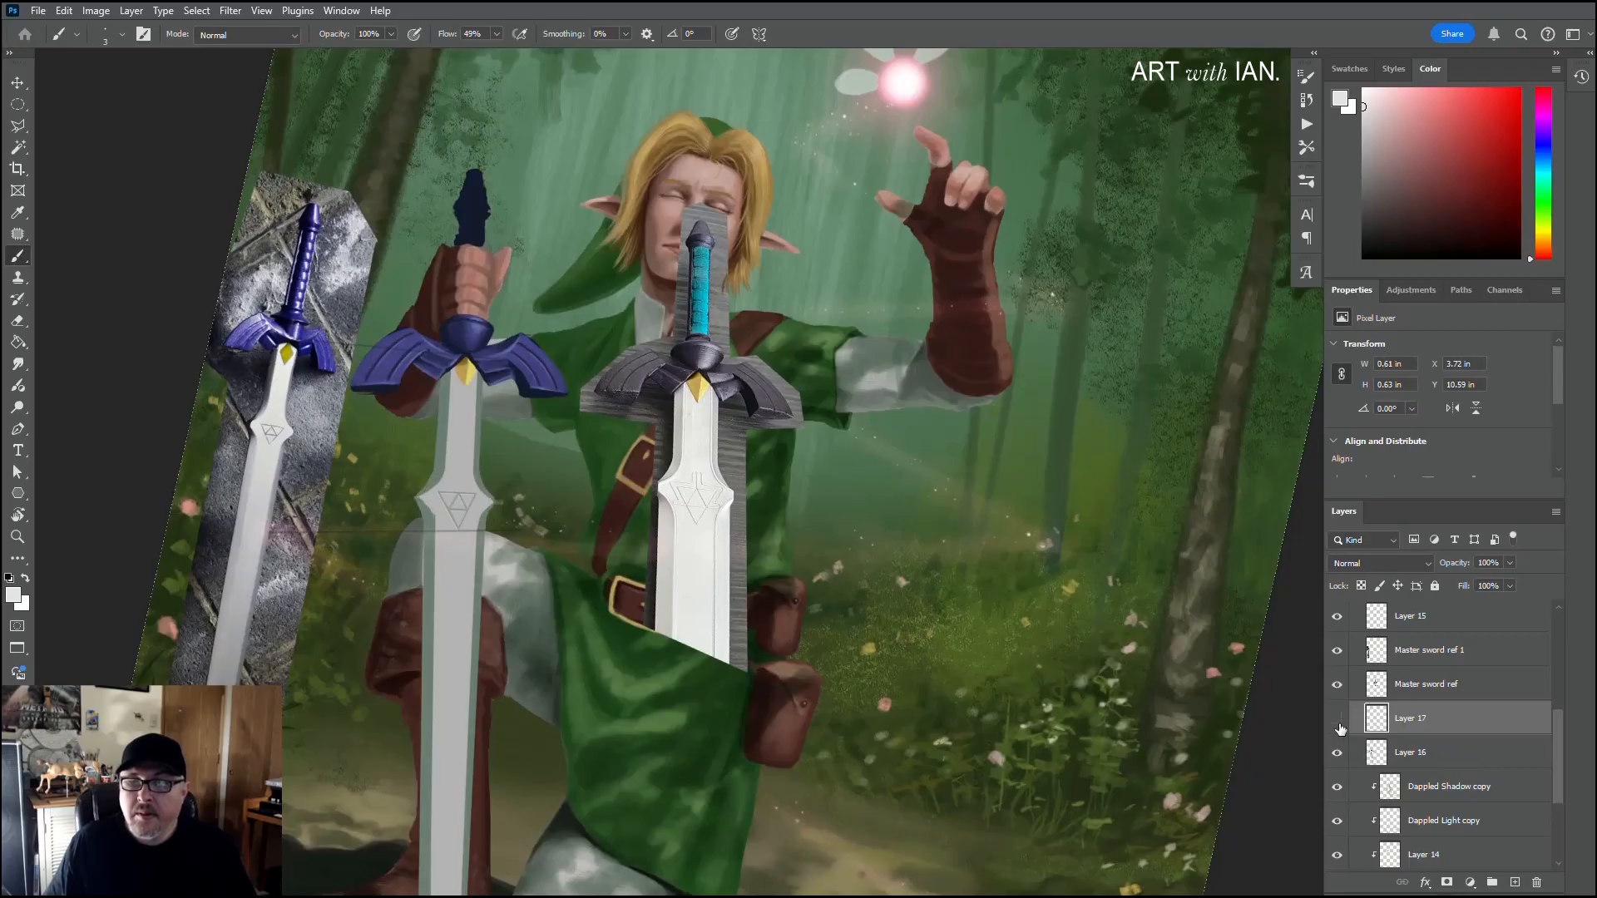
Step: Toggle the merged emblem layer's visibility and rename the layer "Trifoce"
click(1337, 720)
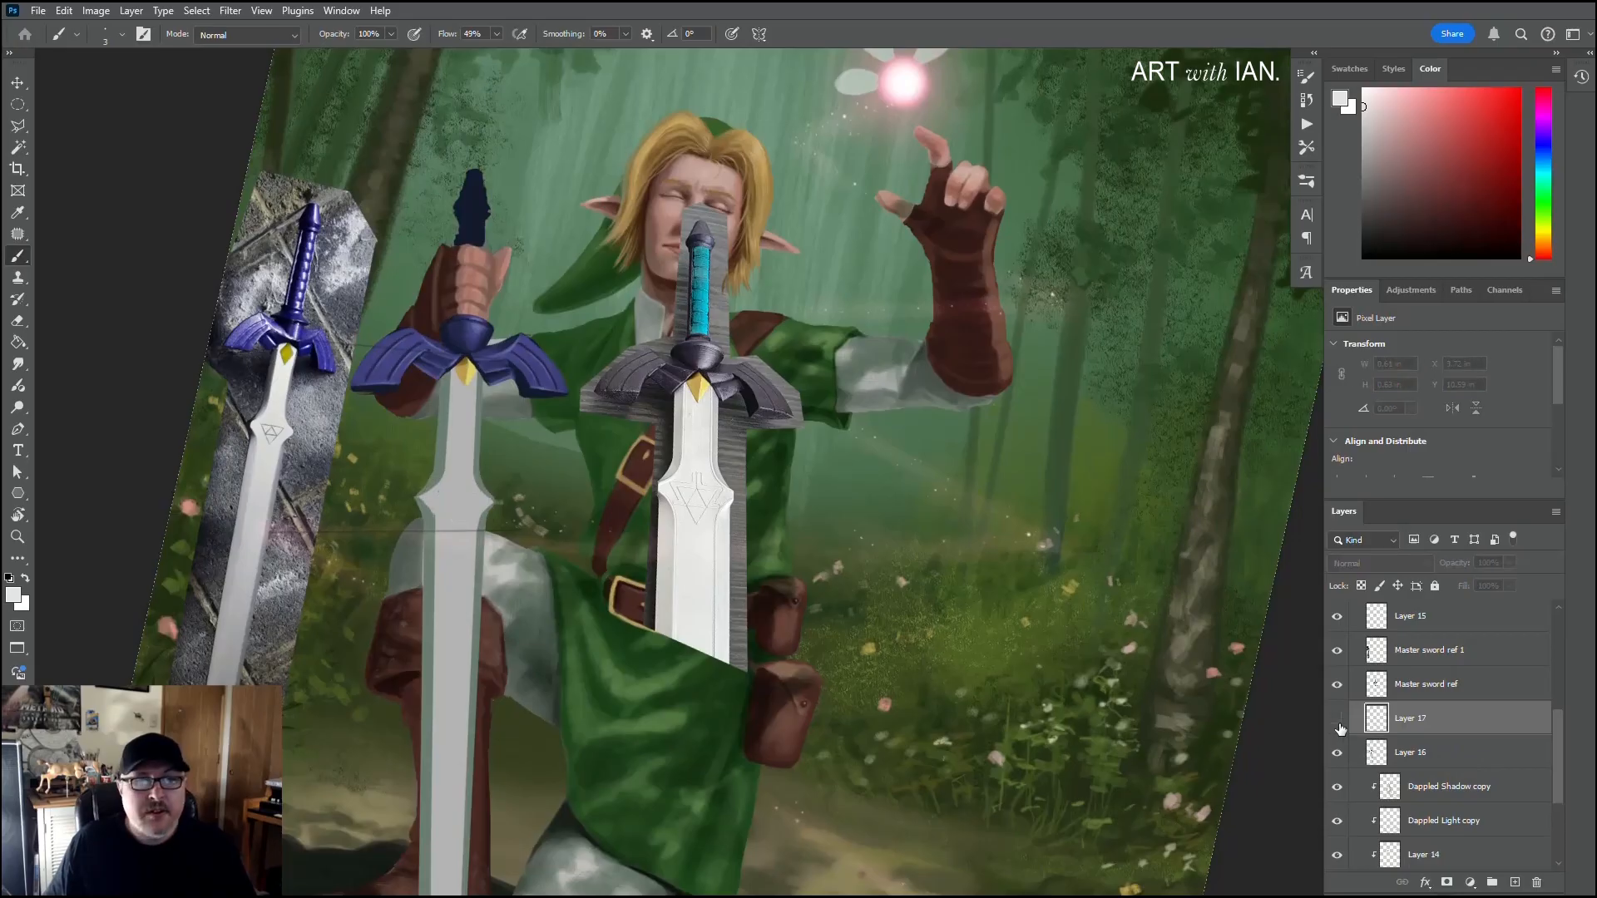
double_click(1405, 725)
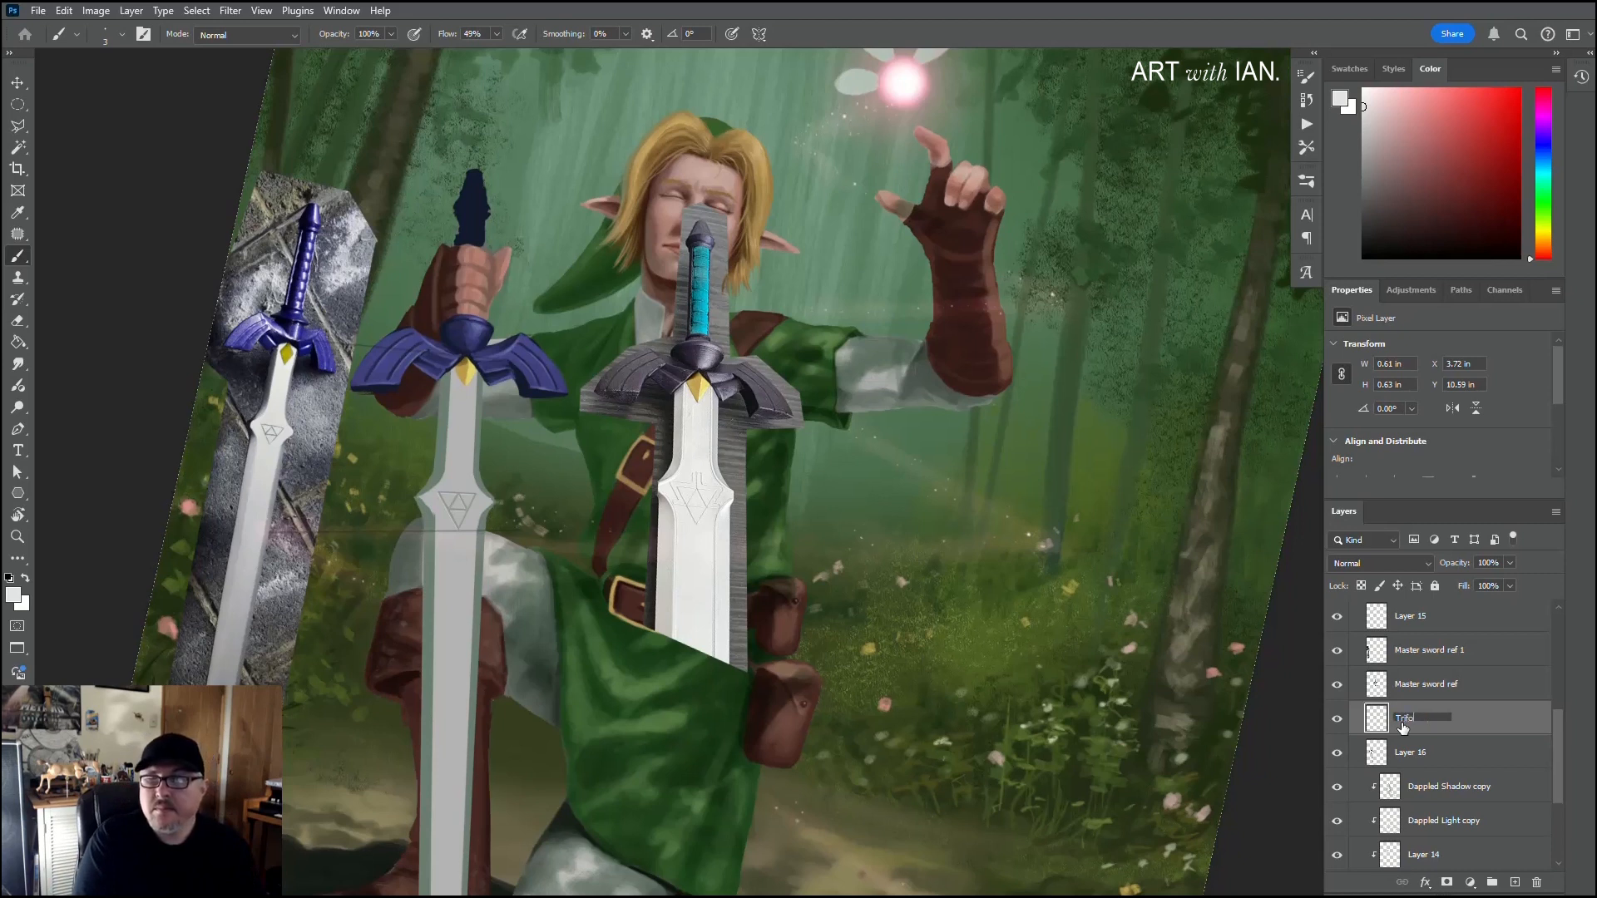
key(Return)
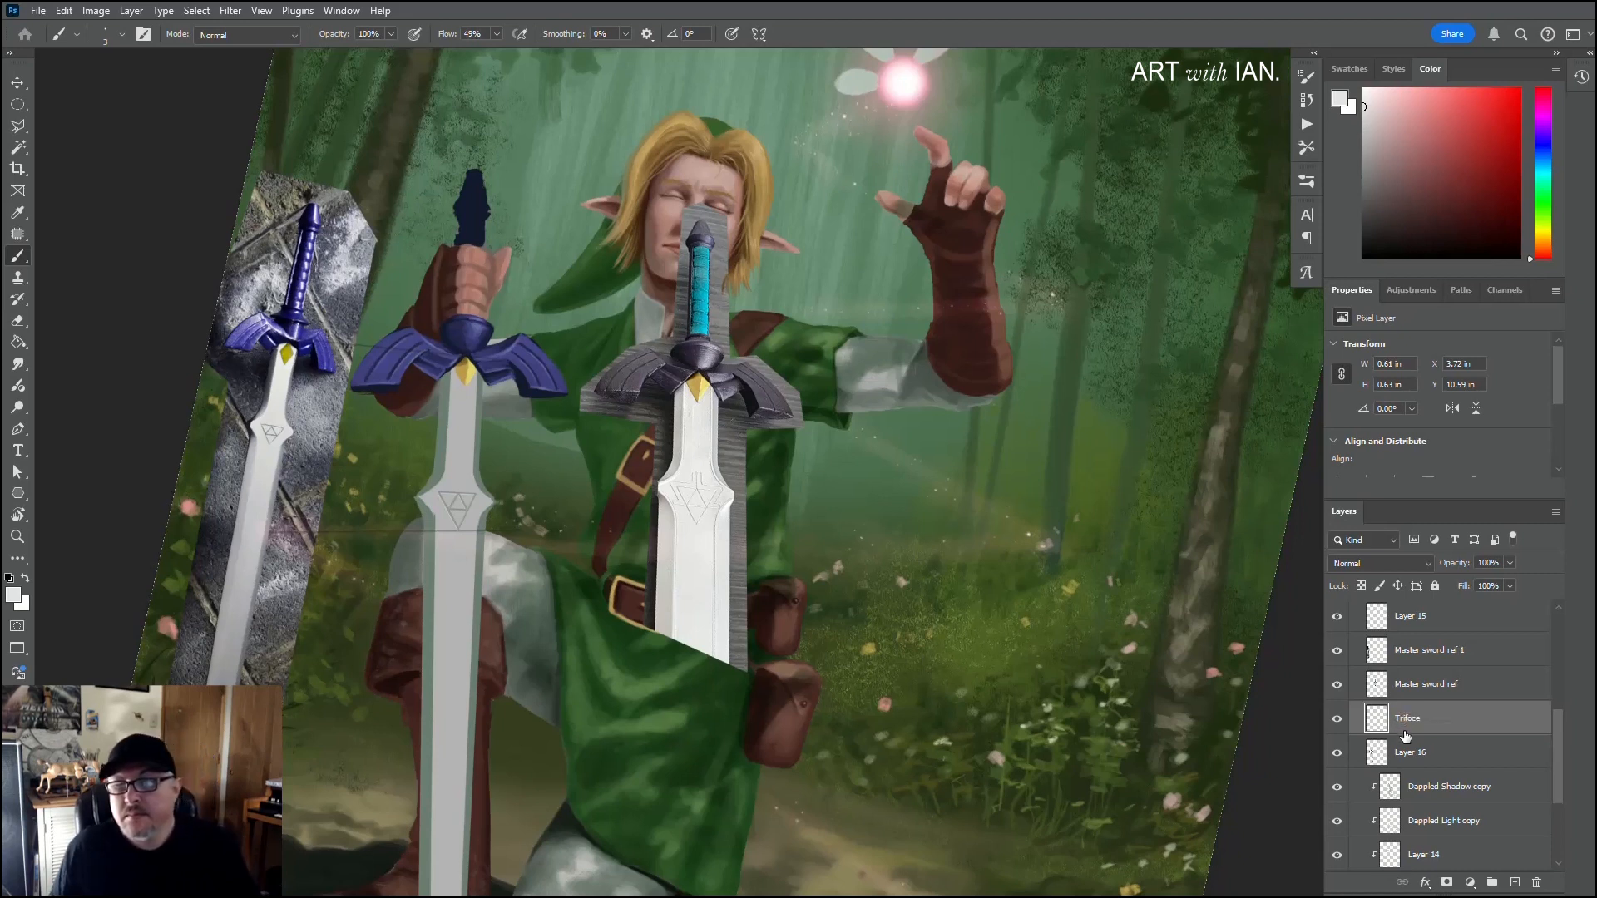
Step: Touch up the blade's bevel edges around the emblem section on Layer 16, using the sampled grey-green and a 7 px brush
click(1421, 753)
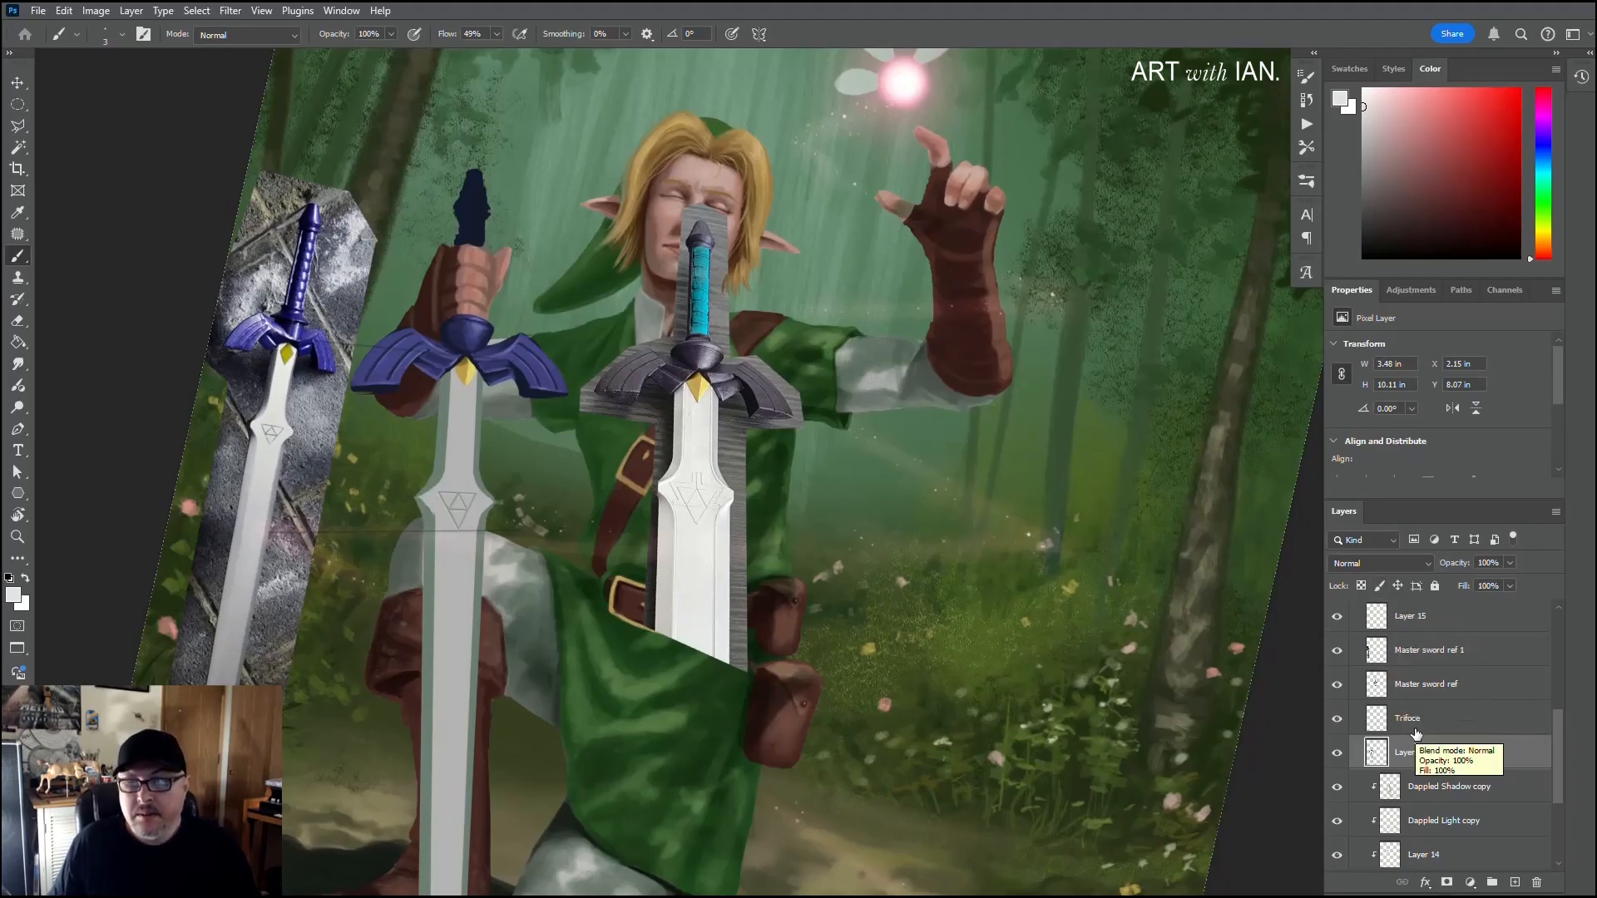
scroll(429, 471, down, 2)
scroll(429, 470, up, 5)
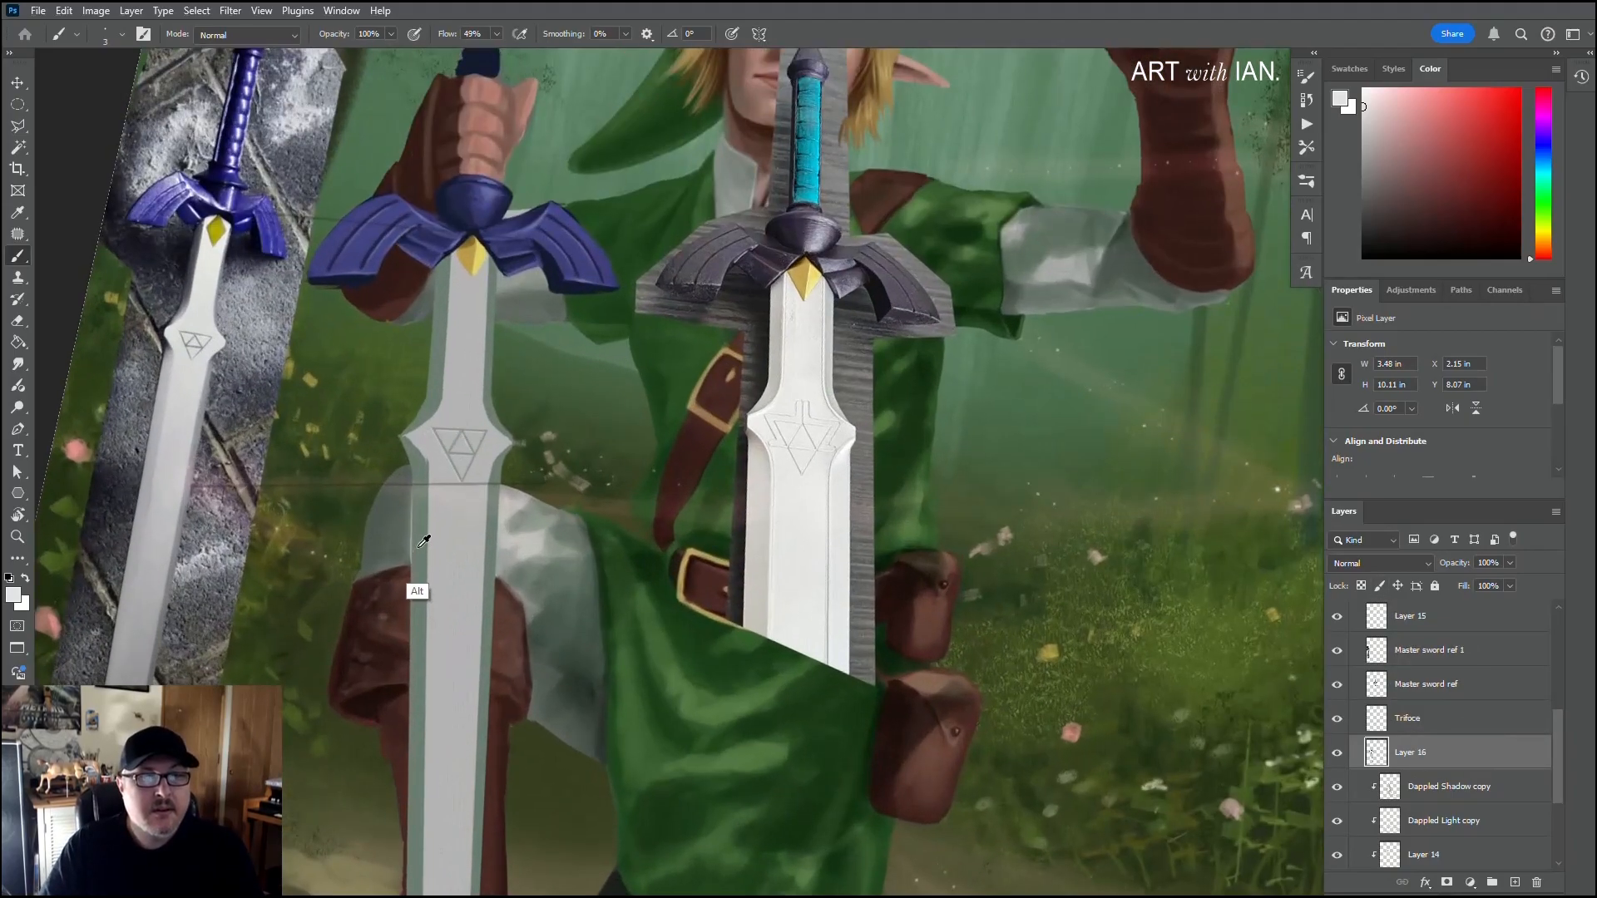
scroll(428, 392, up, 2)
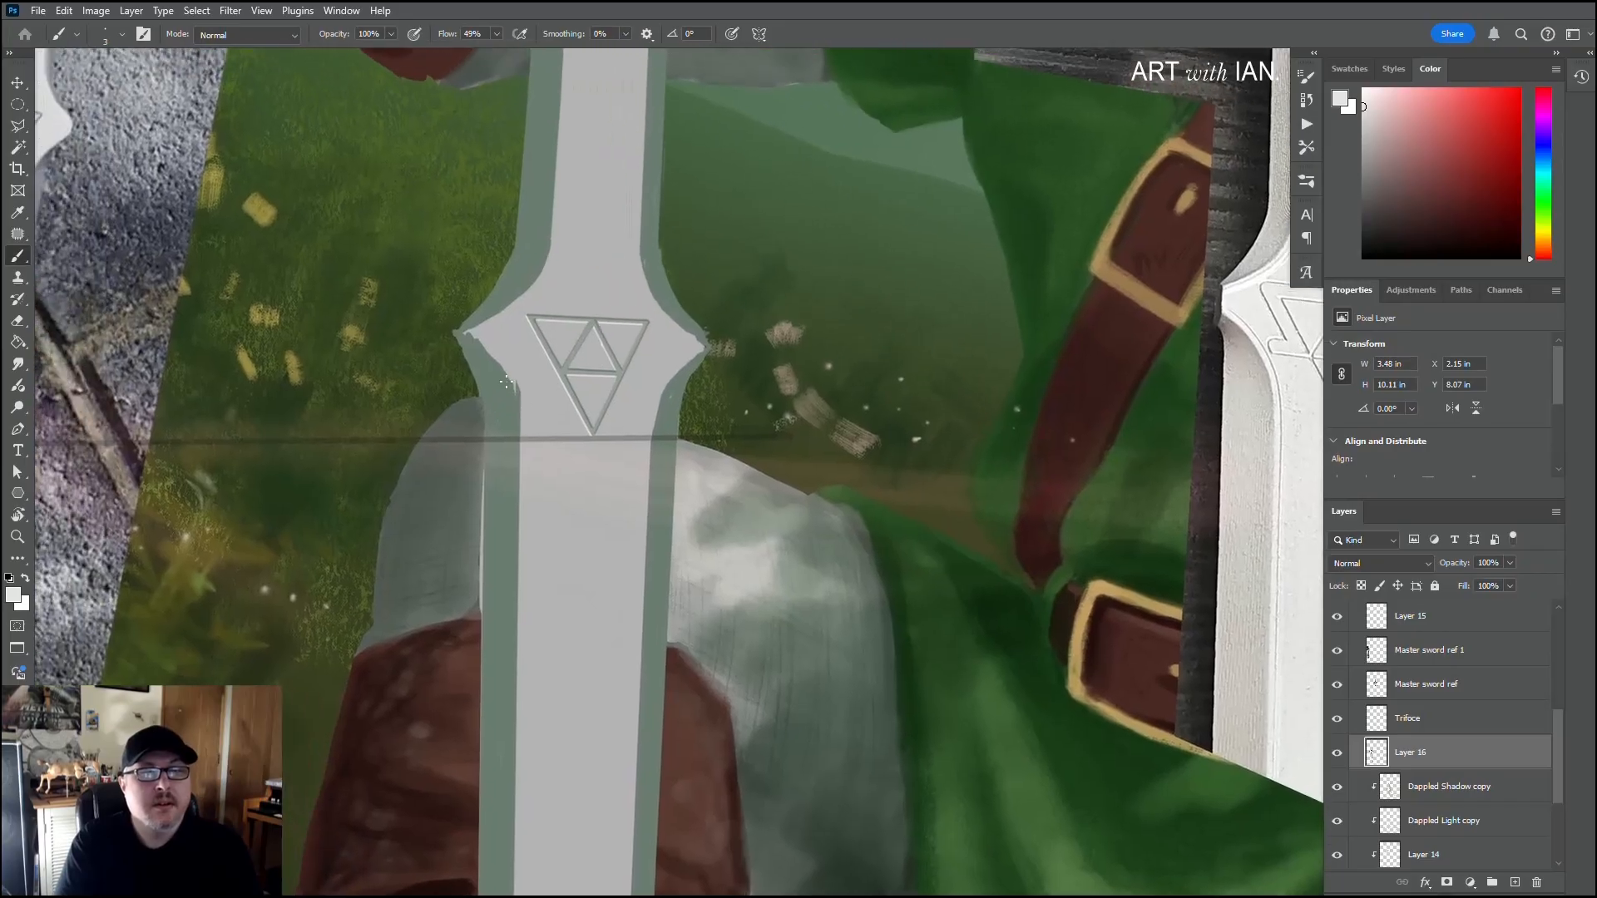
alt+click(499, 371)
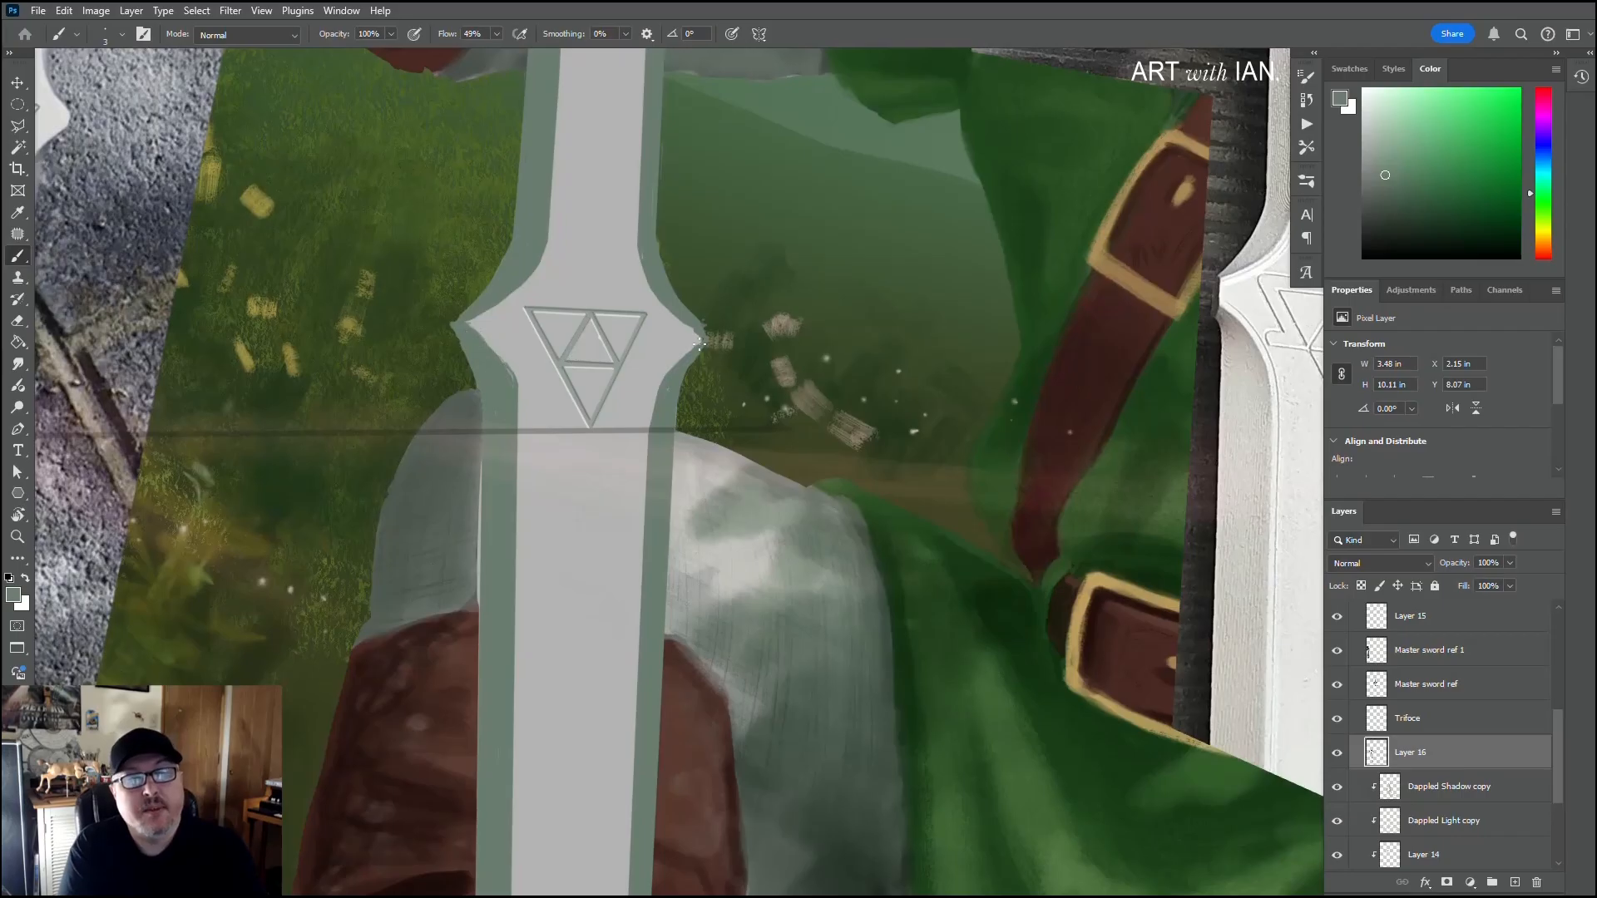
key(bracketright)
key(bracketright)
key(bracketright)
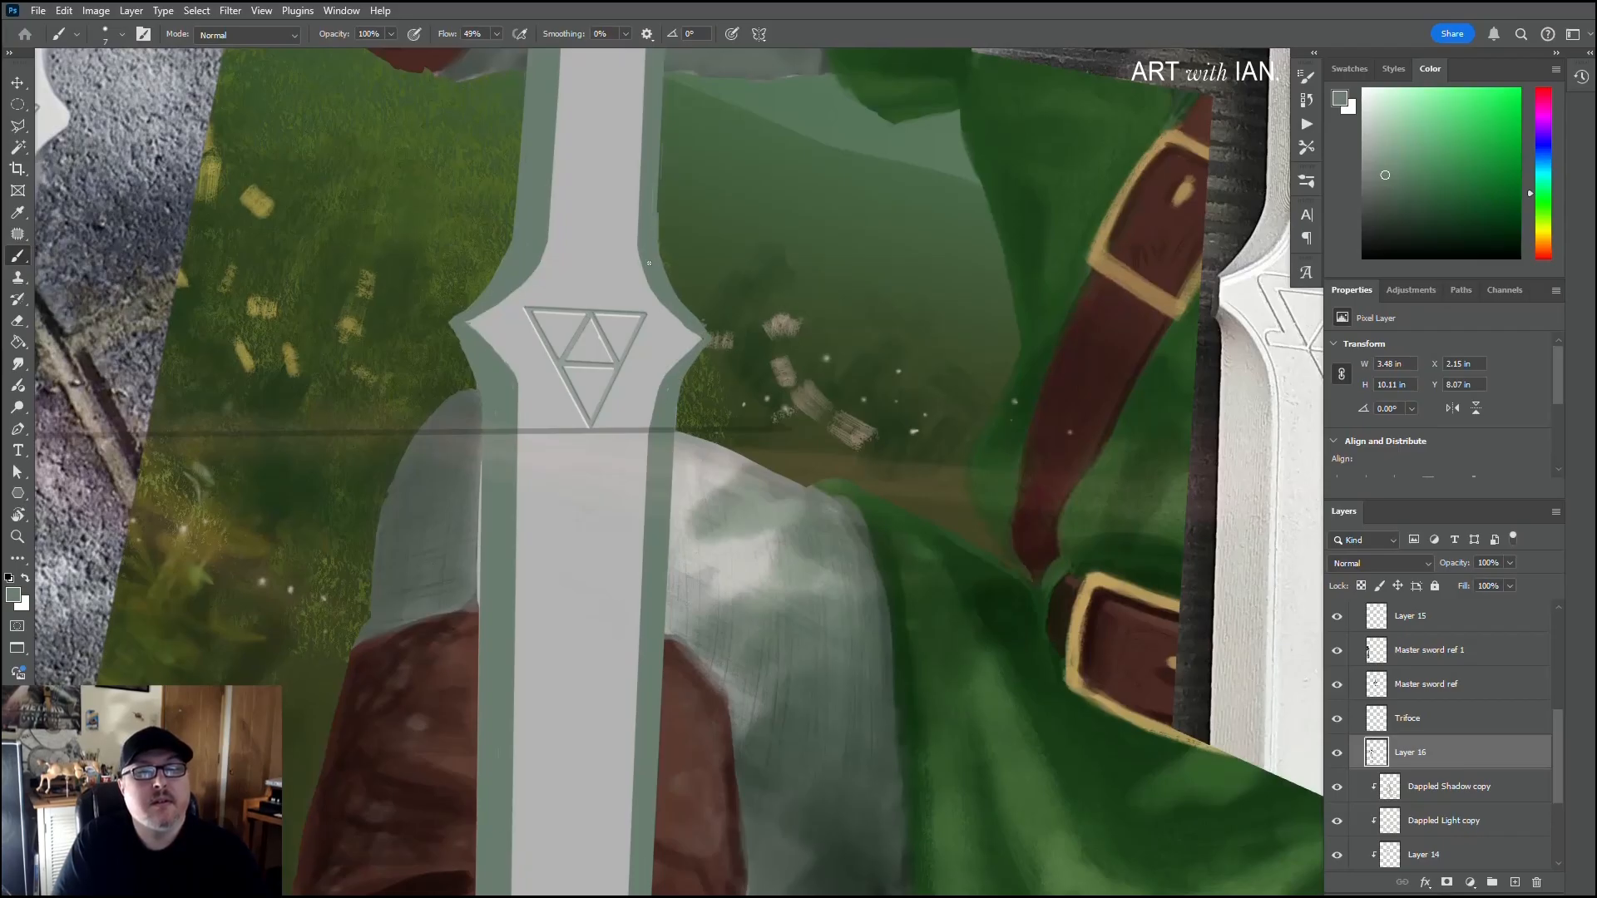
drag(651, 245, 654, 375)
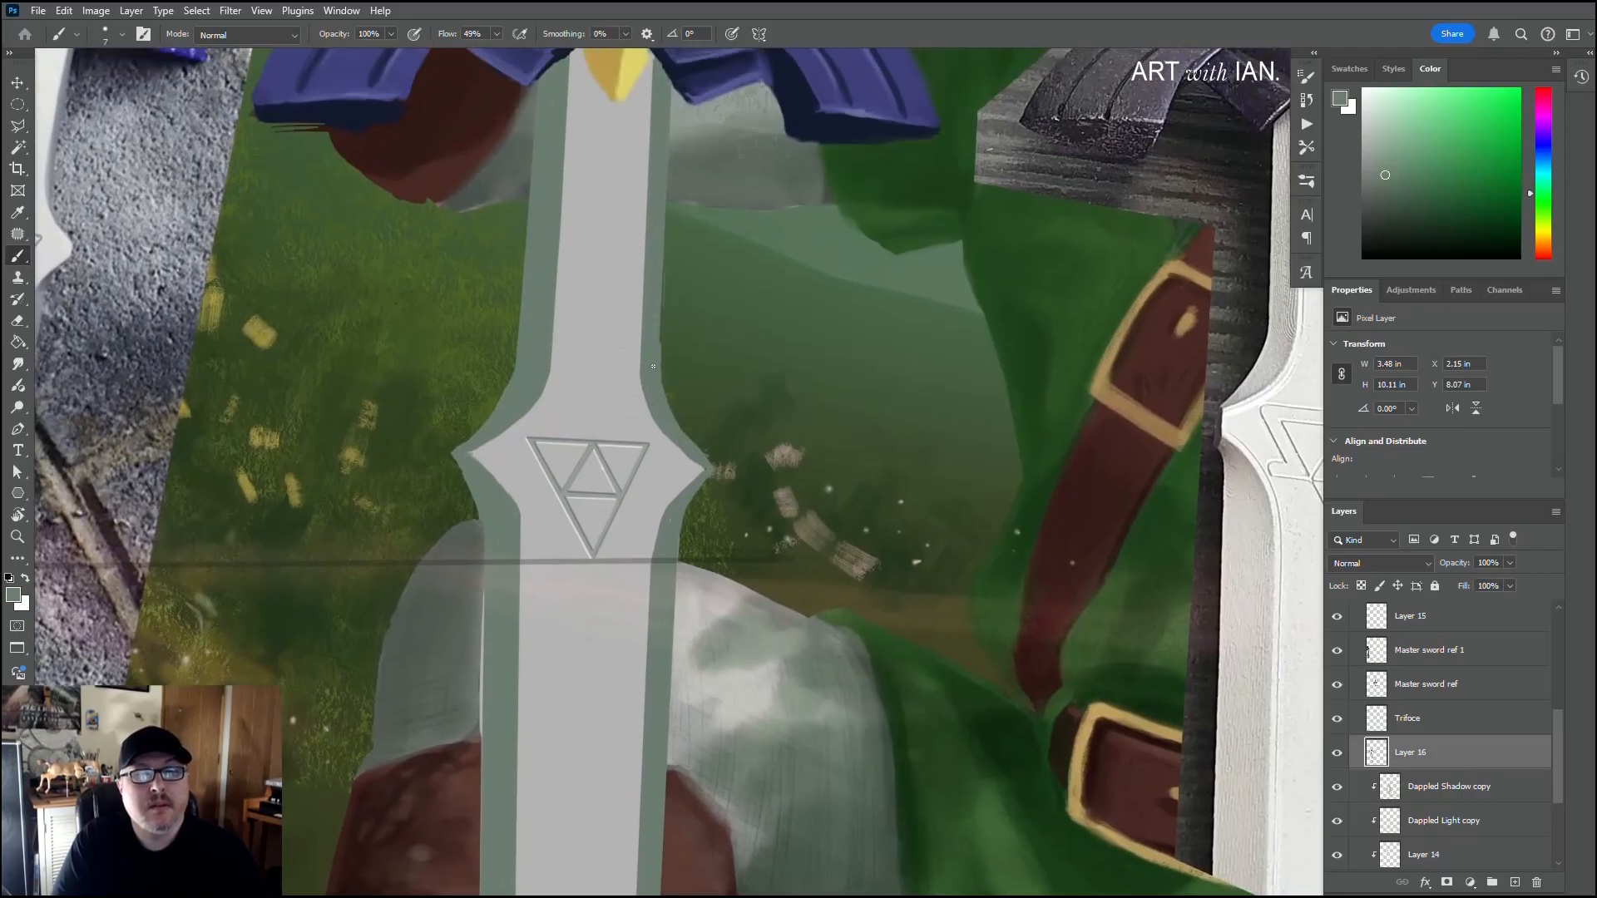
scroll(659, 204, up, 2)
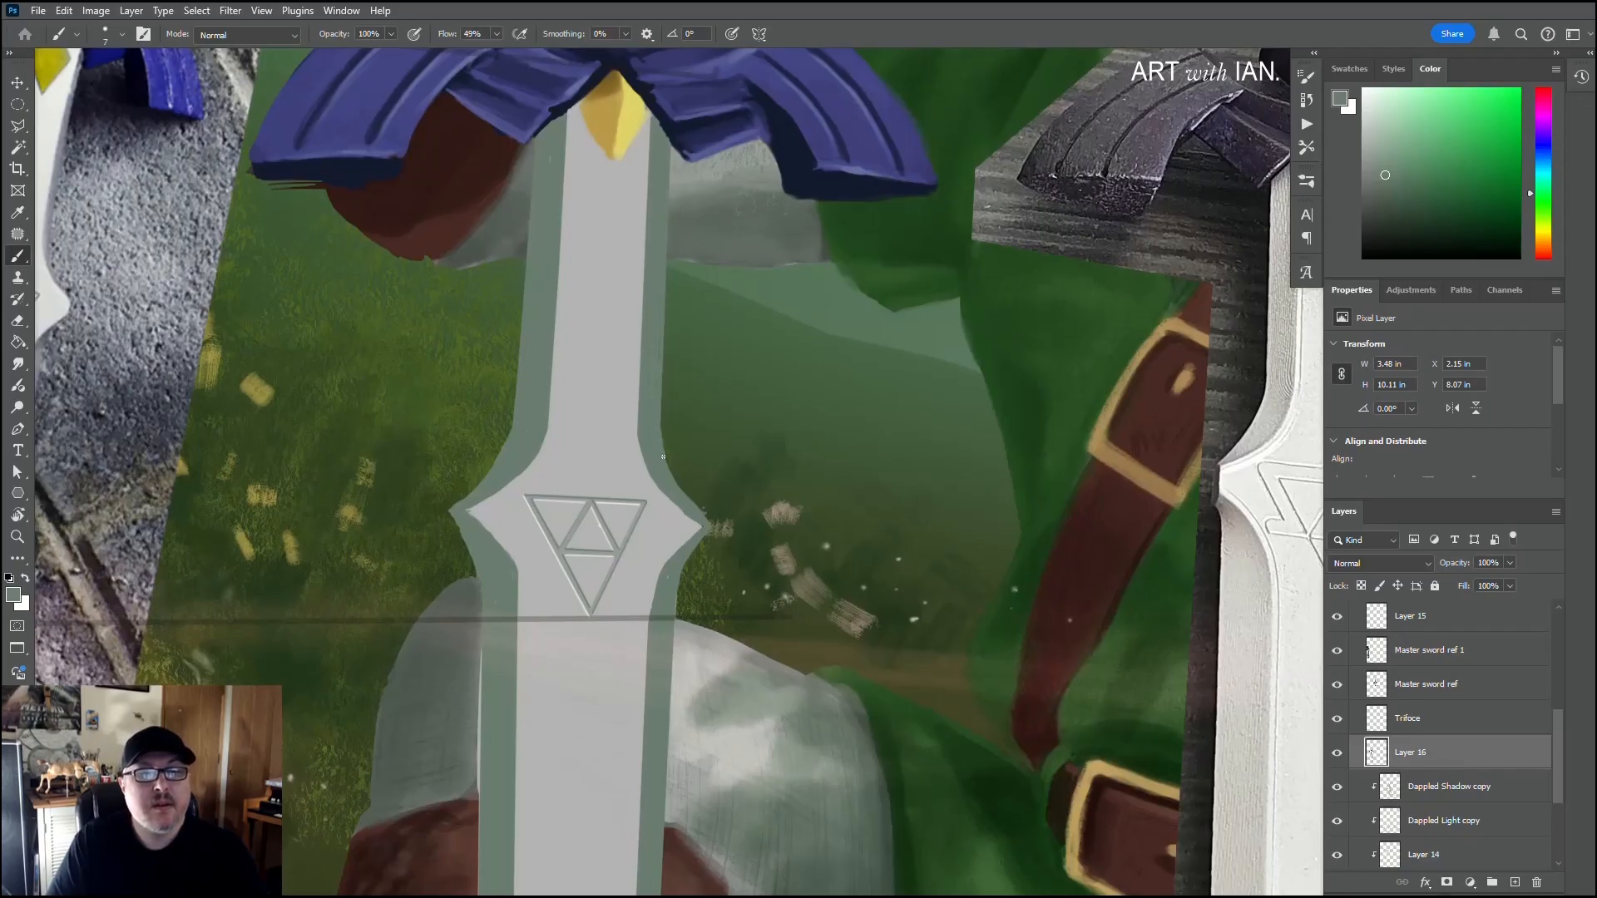
scroll(495, 306, down, 6)
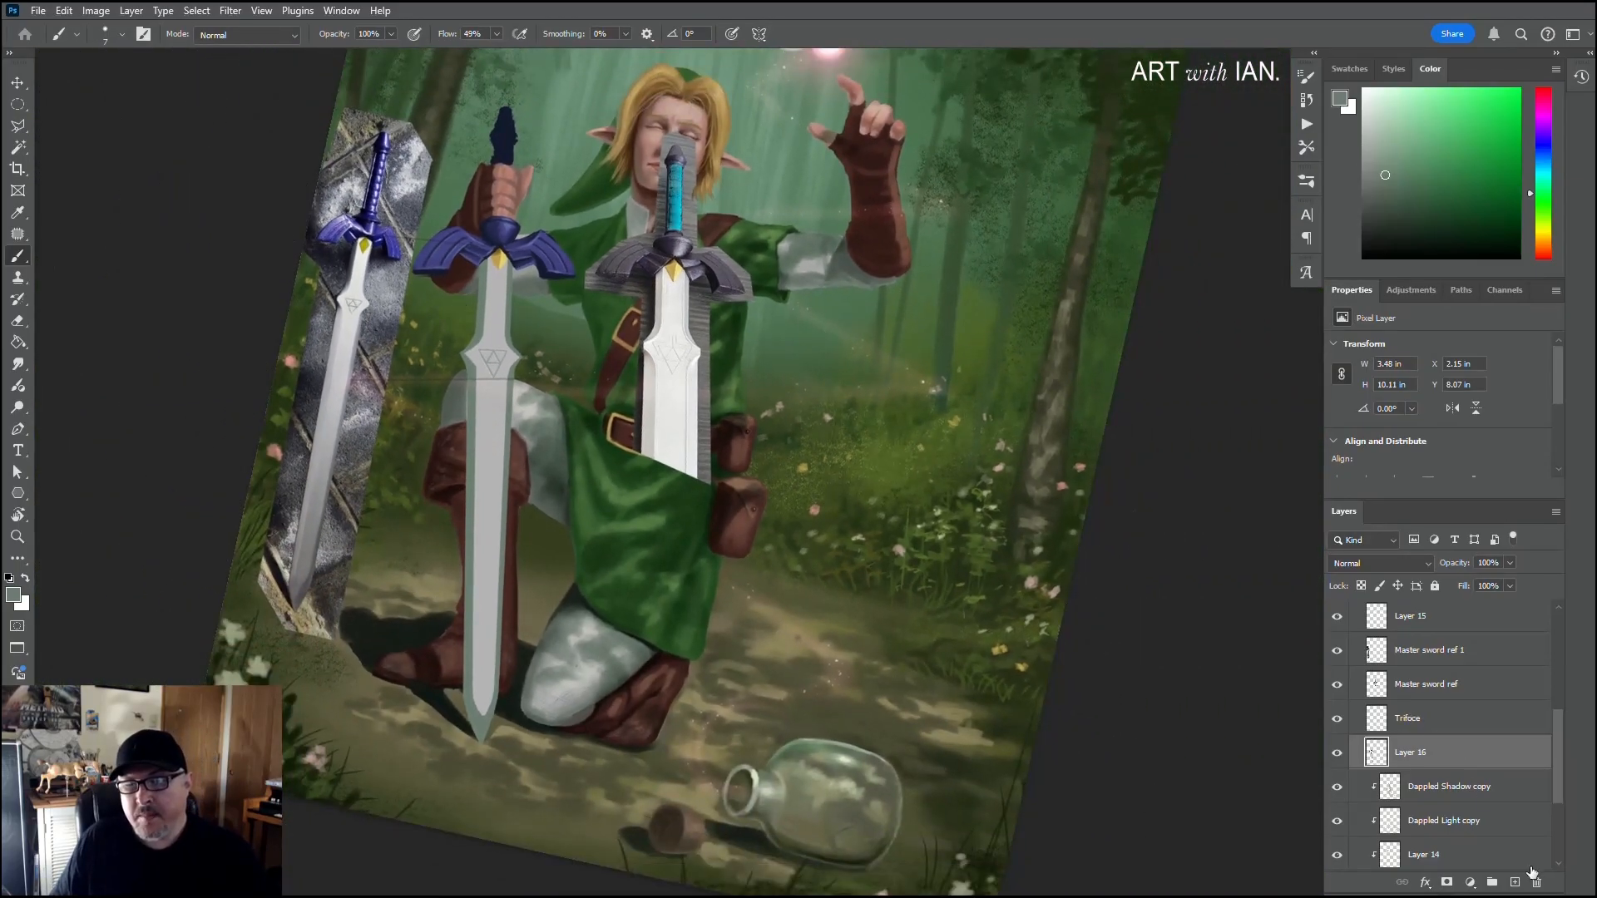
Step: Add a new layer clipped to Layer 16 and set up a recently used 20 px textured brush with a darker grey-green
click(1515, 883)
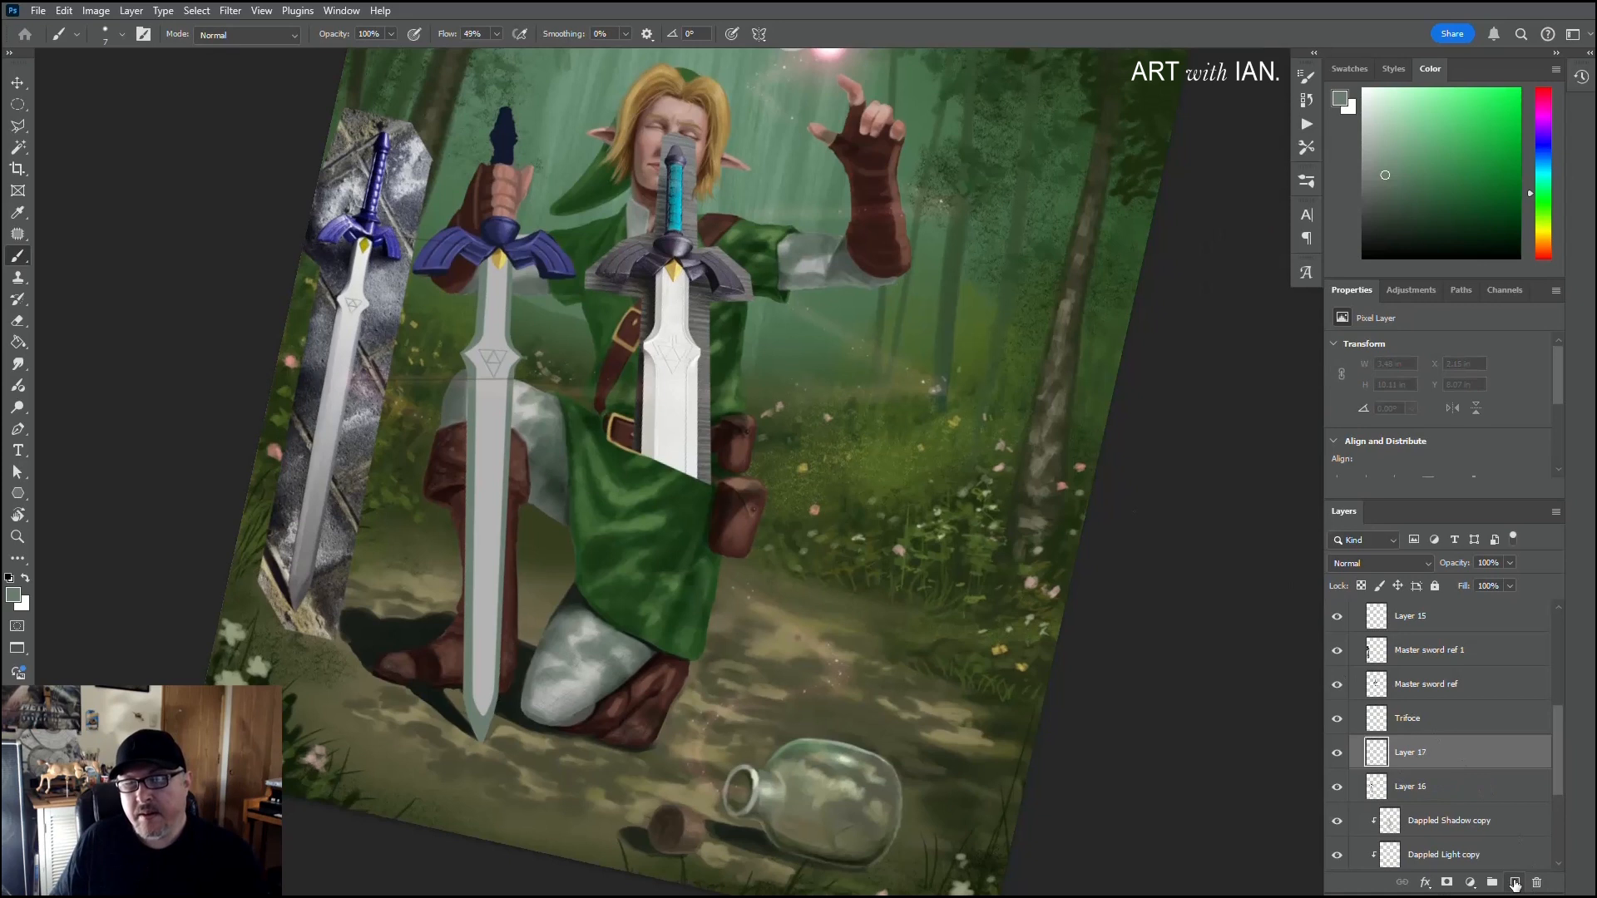
alt+click(1479, 762)
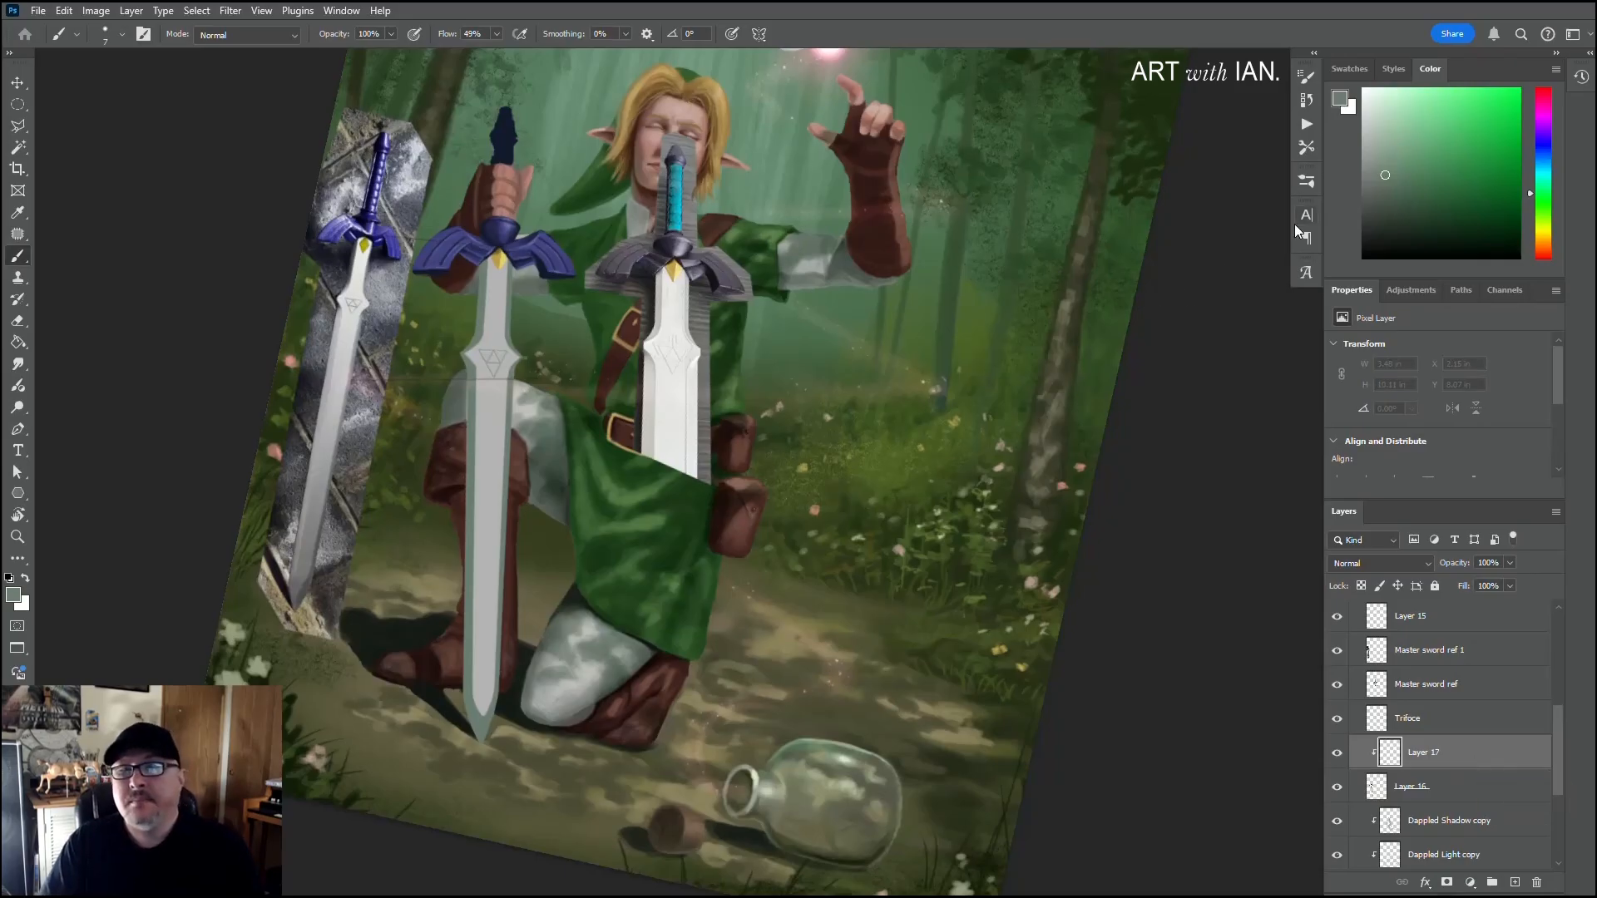
right_click(490, 324)
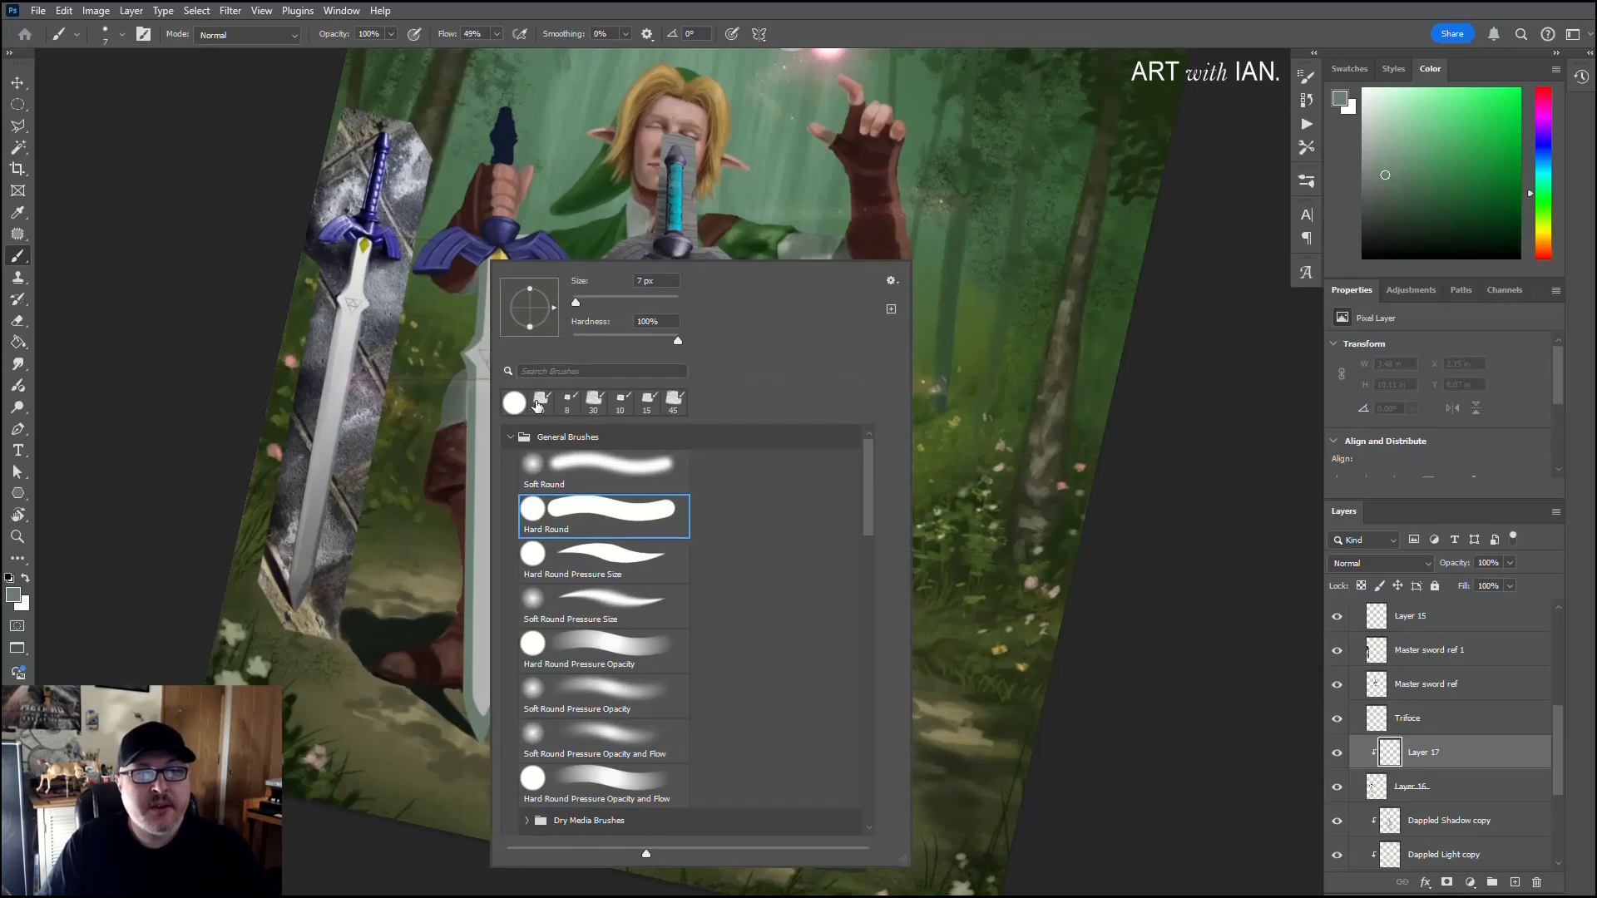
click(539, 402)
click(1381, 204)
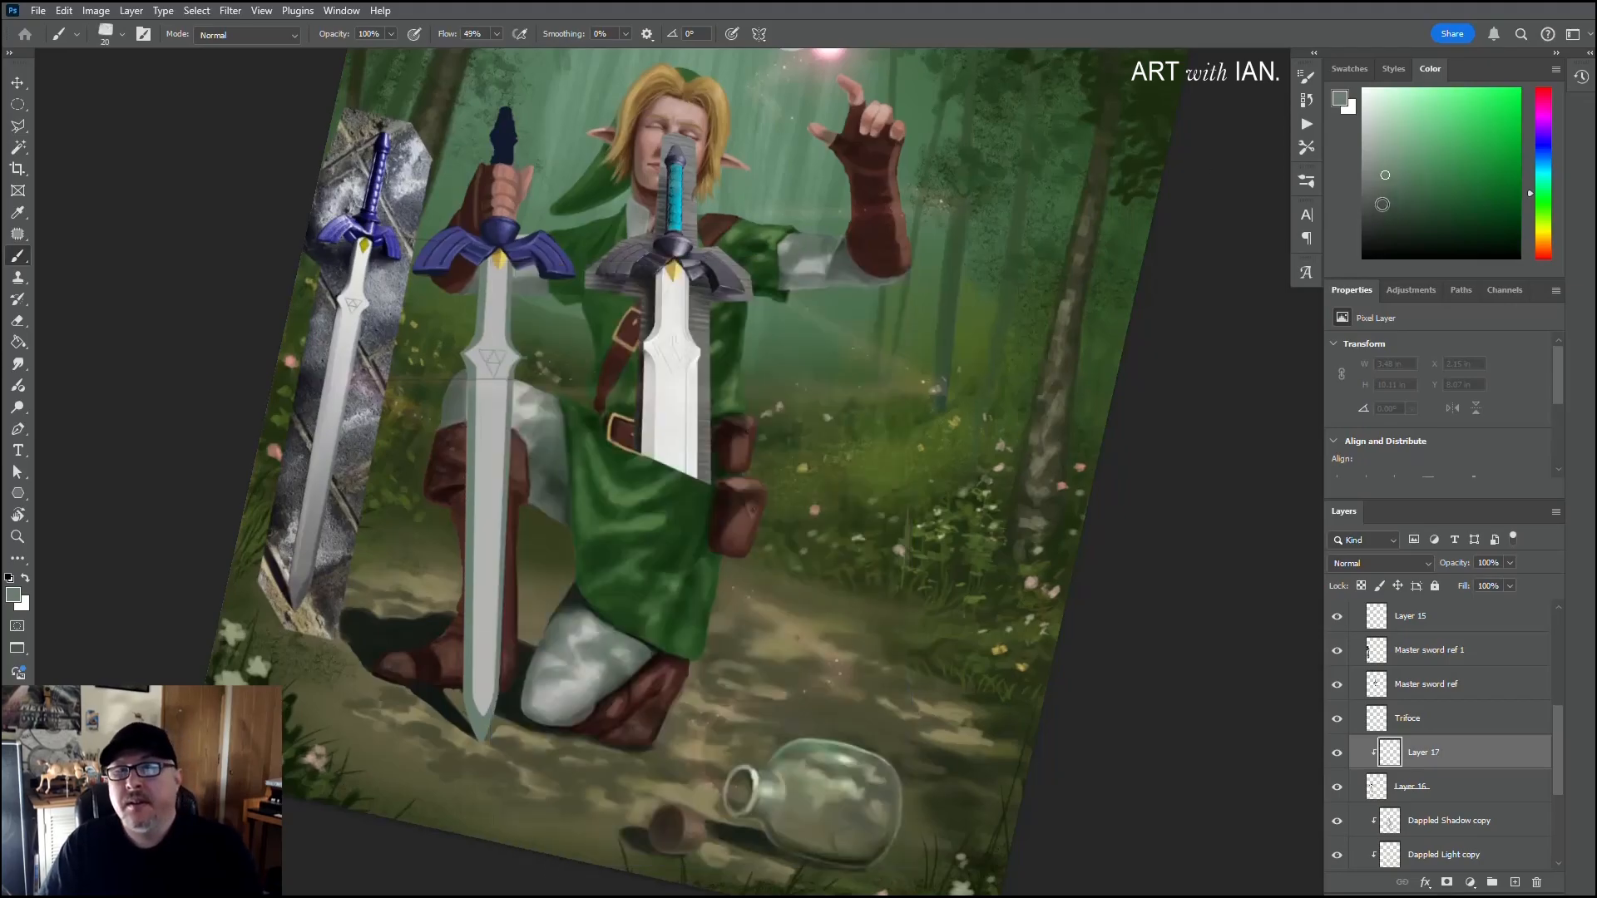
click(1381, 204)
Step: Shade both blade bevels dark grey-green beneath the side points flanking the Triforce, using 35 to 40 px brush sizes
scroll(545, 449, up, 8)
scroll(418, 322, up, 1)
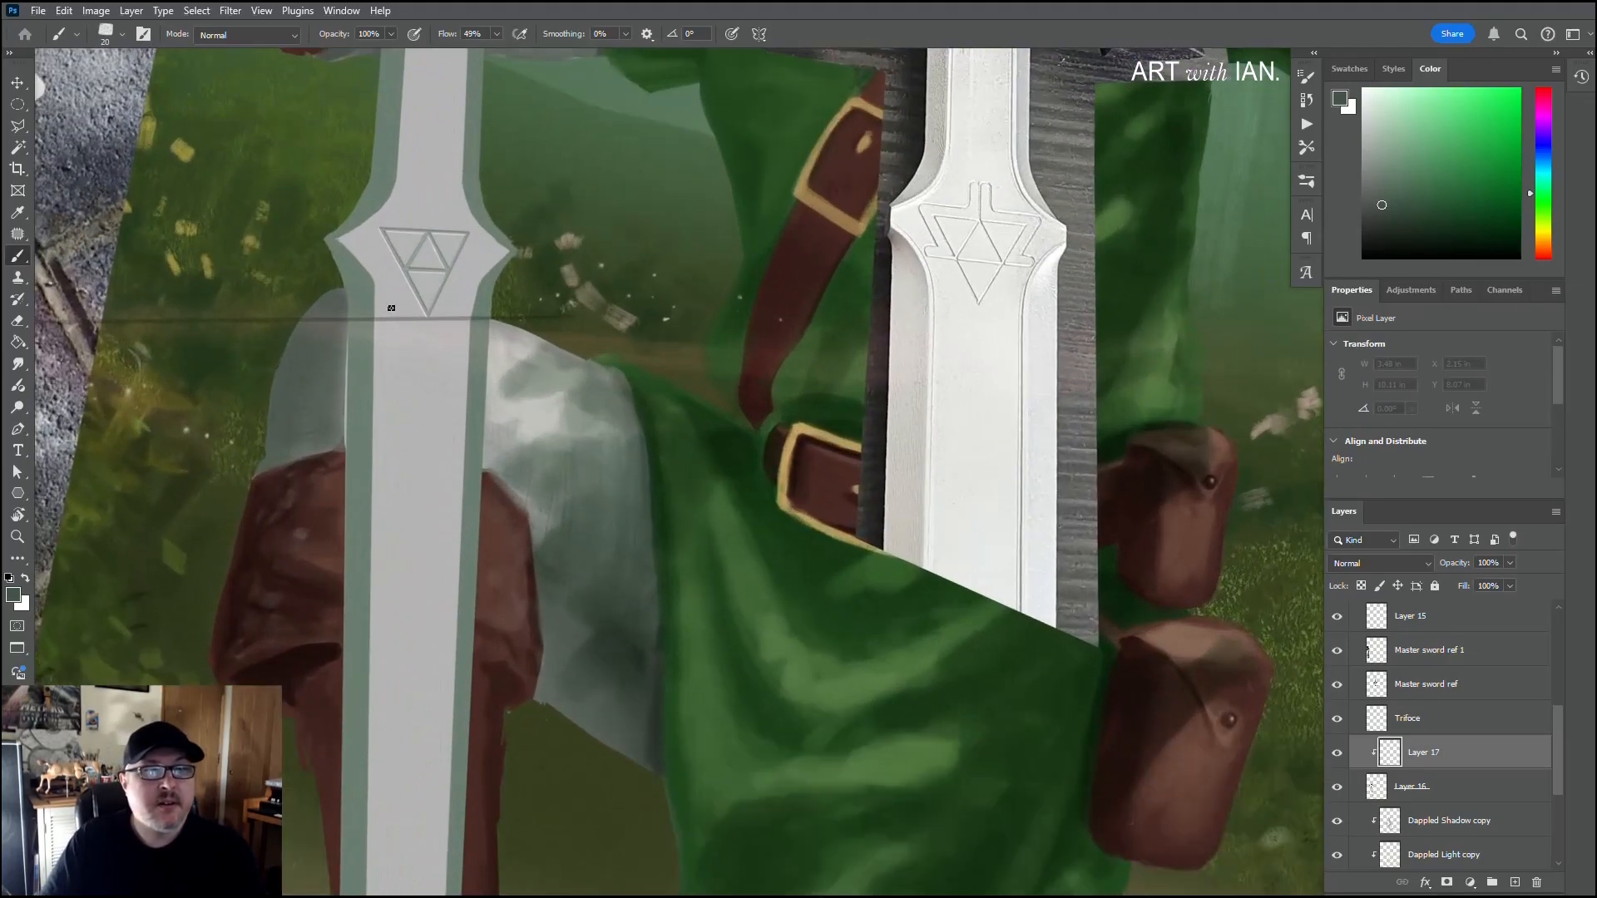
drag(333, 260, 542, 325)
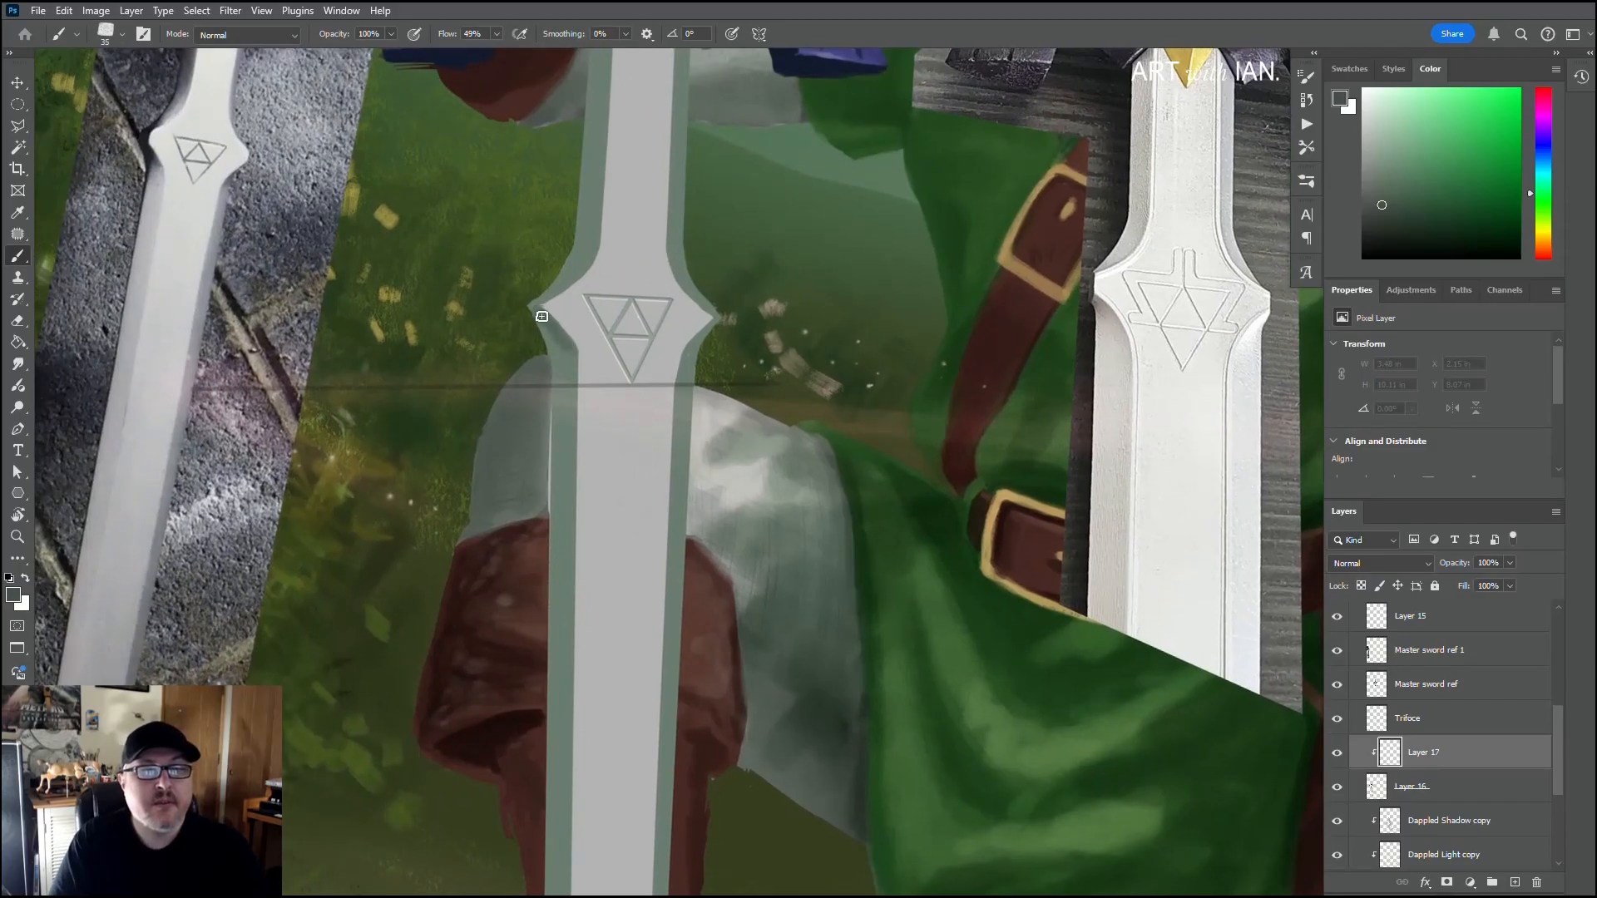
key(bracketleft)
drag(541, 316, 553, 326)
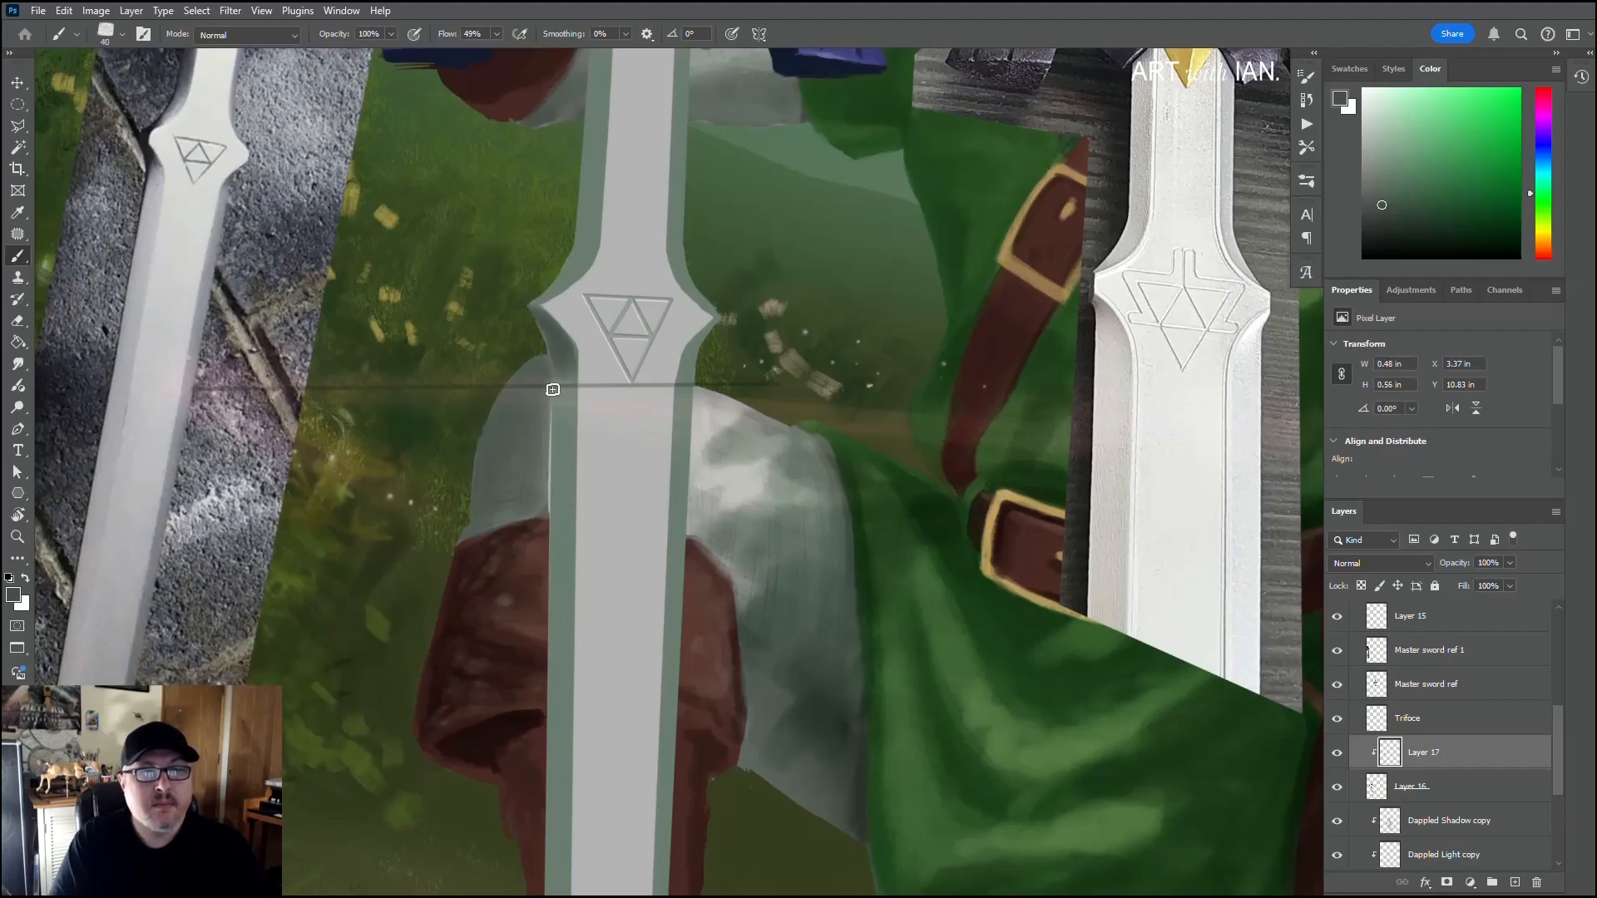
key(bracketright)
mouse_move(569, 372)
mouse_down()
mouse_move(549, 488)
mouse_move(563, 367)
mouse_move(558, 585)
mouse_move(563, 402)
mouse_move(558, 459)
mouse_up()
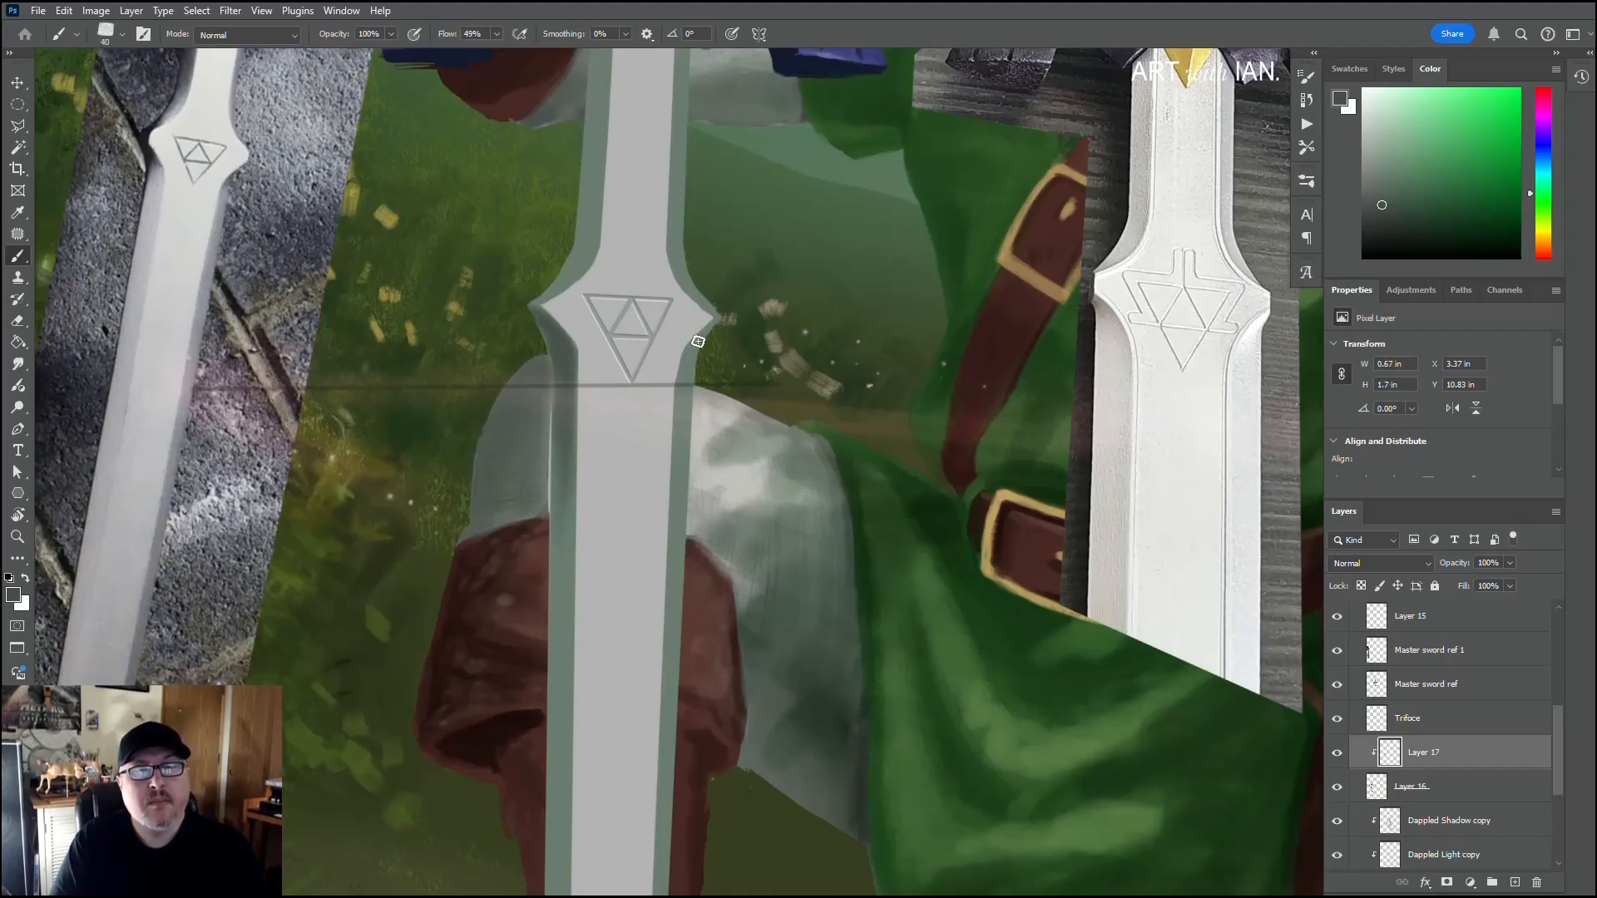
key(bracketleft)
mouse_move(698, 341)
mouse_down()
mouse_move(707, 328)
mouse_move(687, 377)
mouse_up()
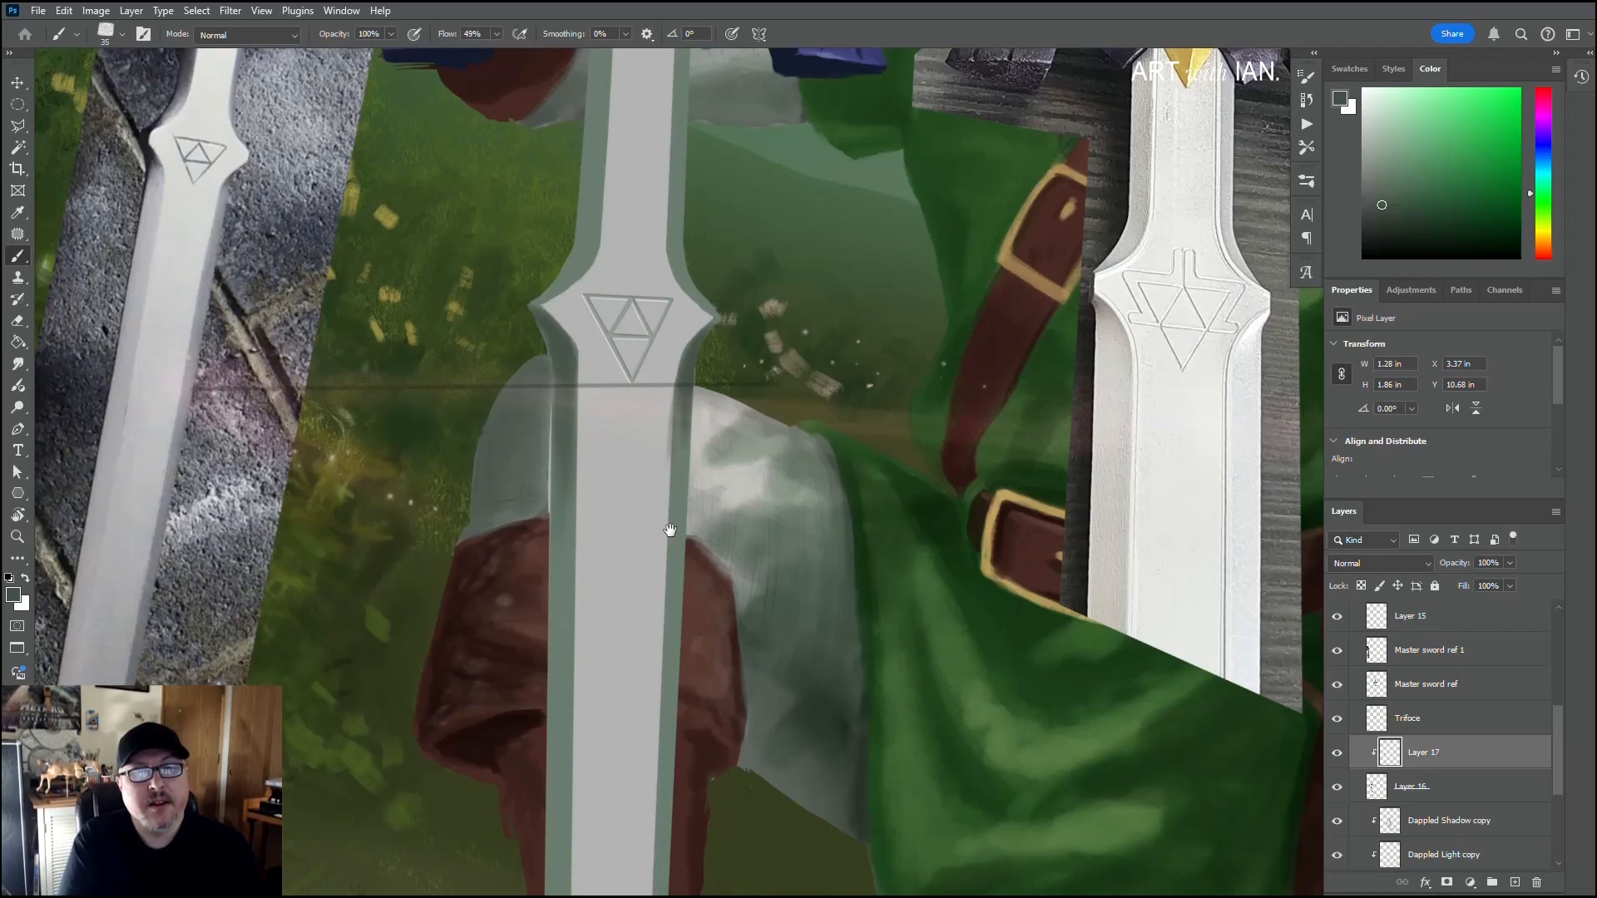
Step: Shade the left bevel of the blade's tip dark grey-green, enlarging the brush to 50 px for the edge above it
drag(670, 530, 742, 250)
drag(636, 470, 664, 179)
drag(628, 707, 641, 510)
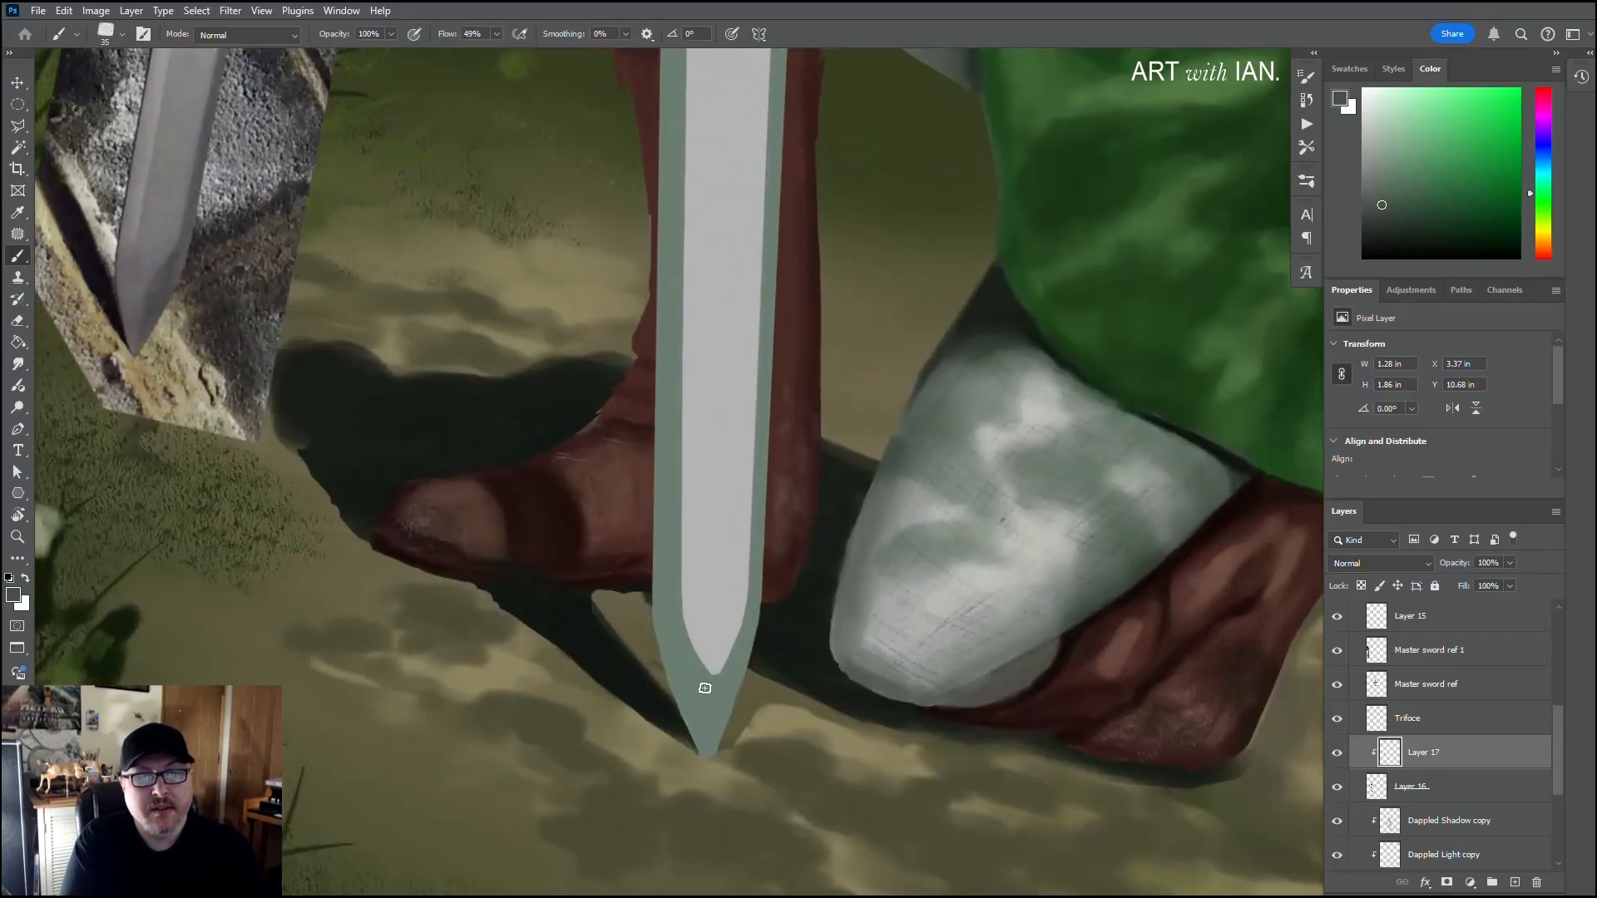
mouse_move(705, 688)
mouse_down()
mouse_move(704, 744)
mouse_move(707, 687)
mouse_move(685, 639)
mouse_move(698, 749)
mouse_move(679, 658)
mouse_up()
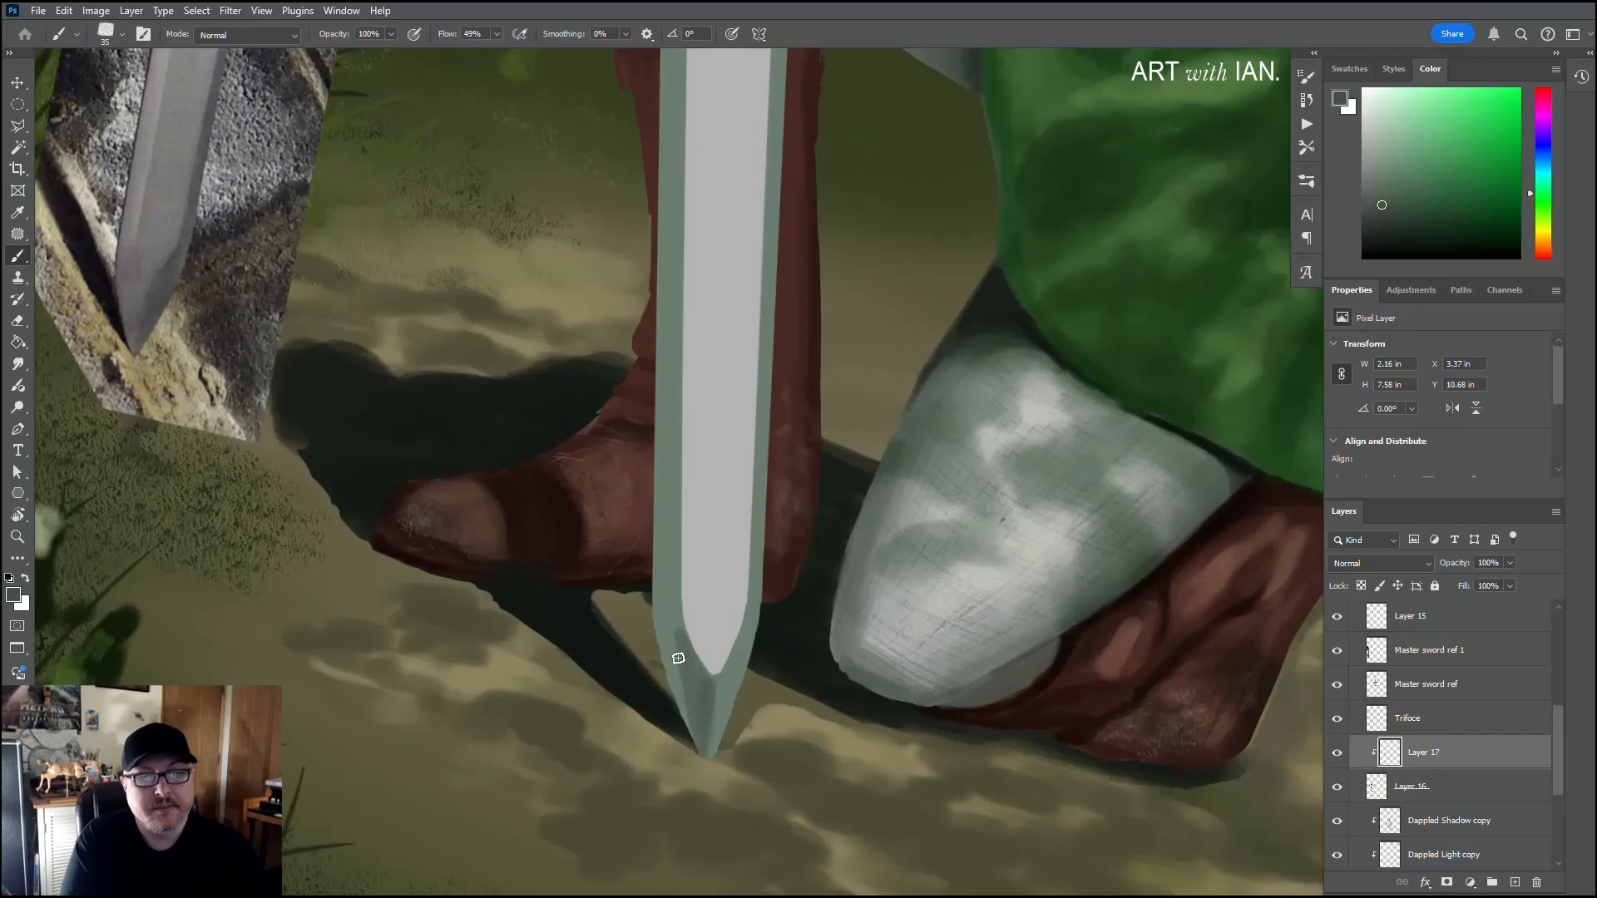
key(bracketright)
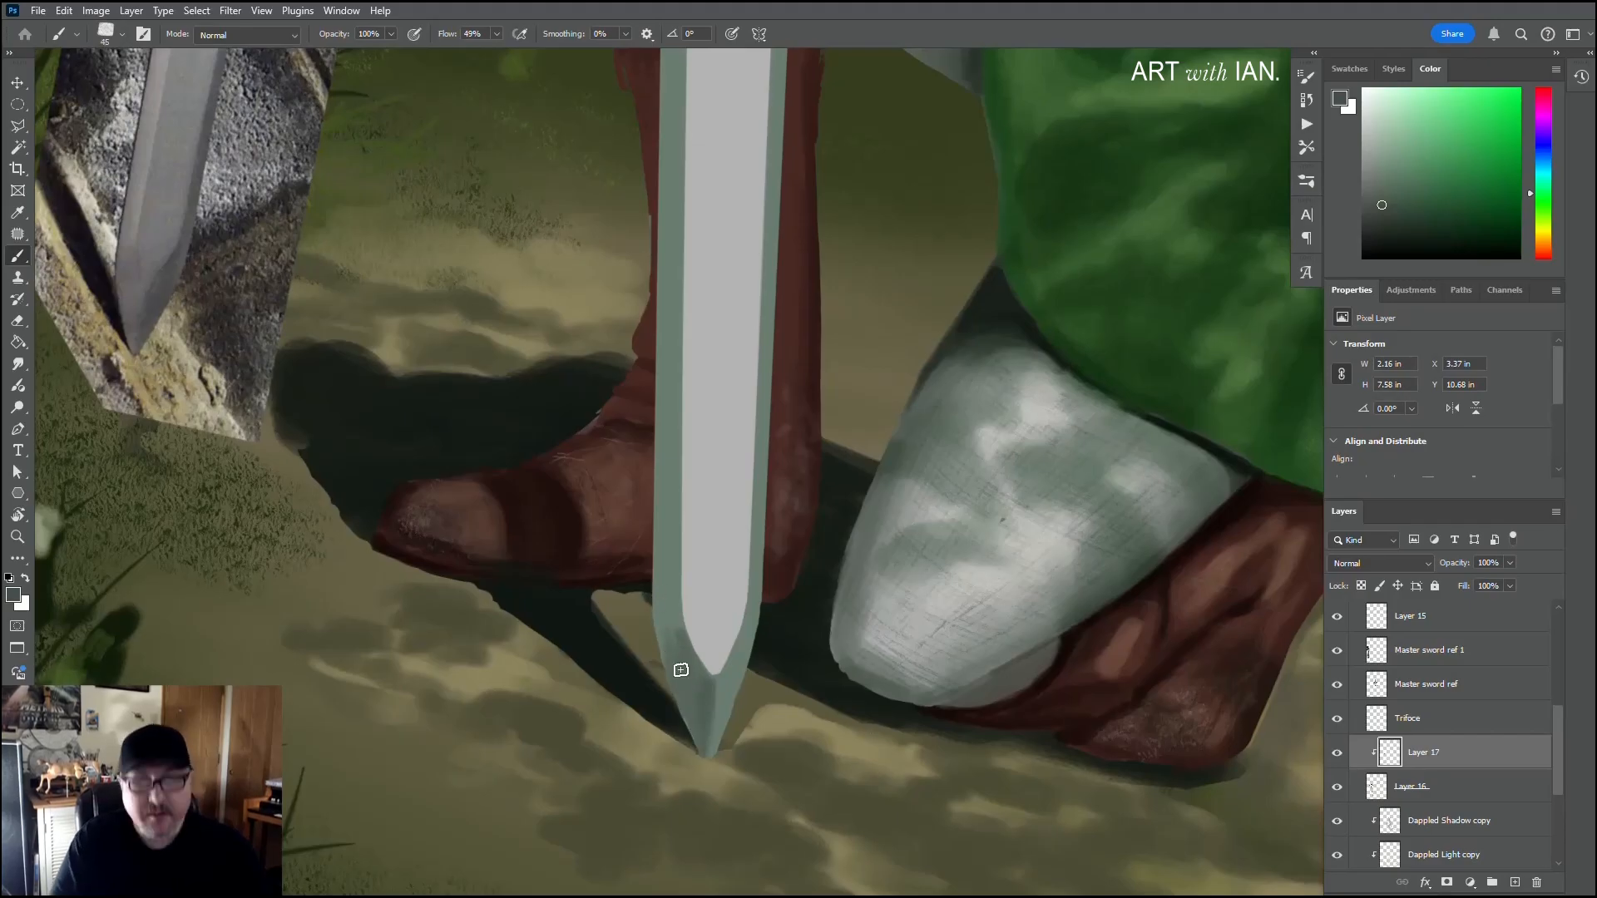
key(bracketright)
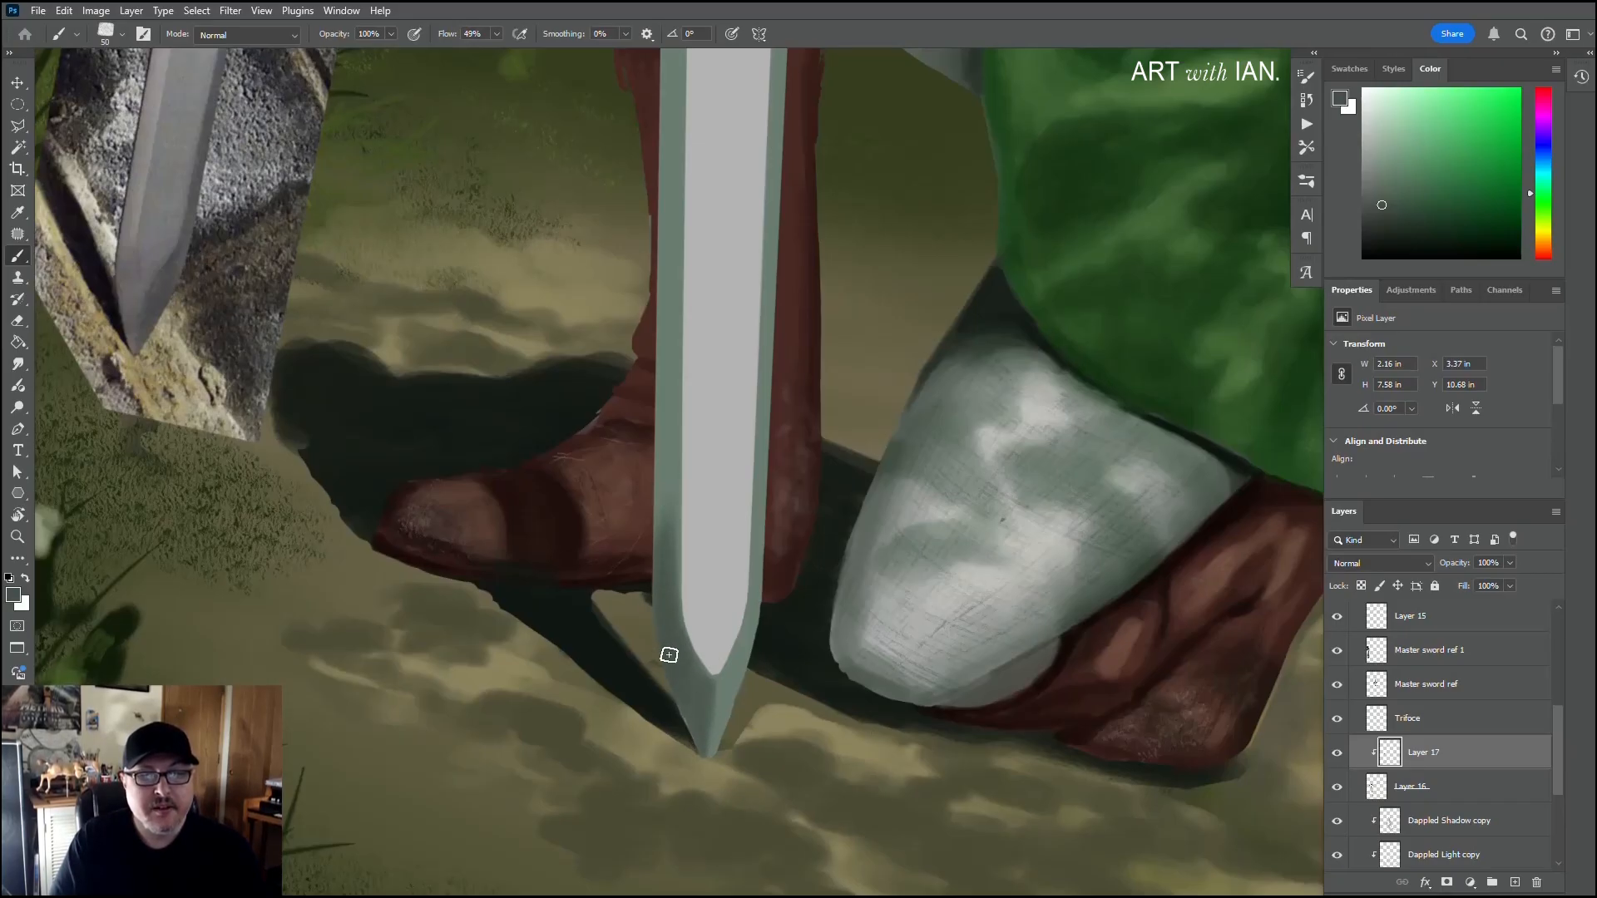
Step: Darken the right facet of the blade's tip down to its point with a 35 px brush
key(bracketleft)
key(bracketleft)
key(bracketleft)
drag(731, 676, 722, 708)
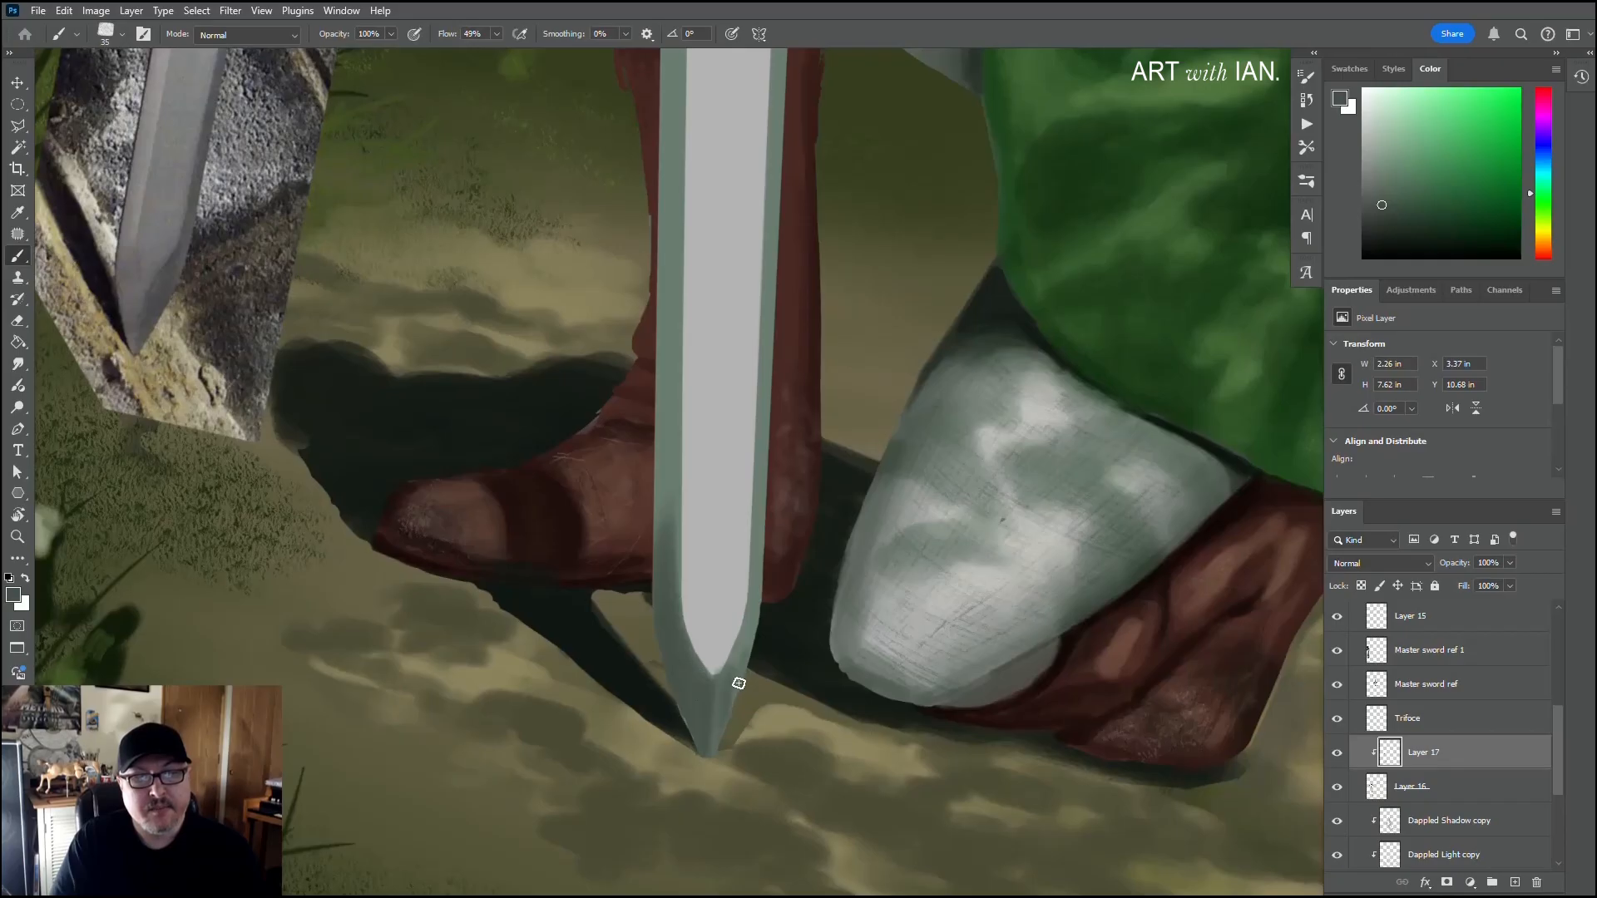
drag(711, 740, 743, 662)
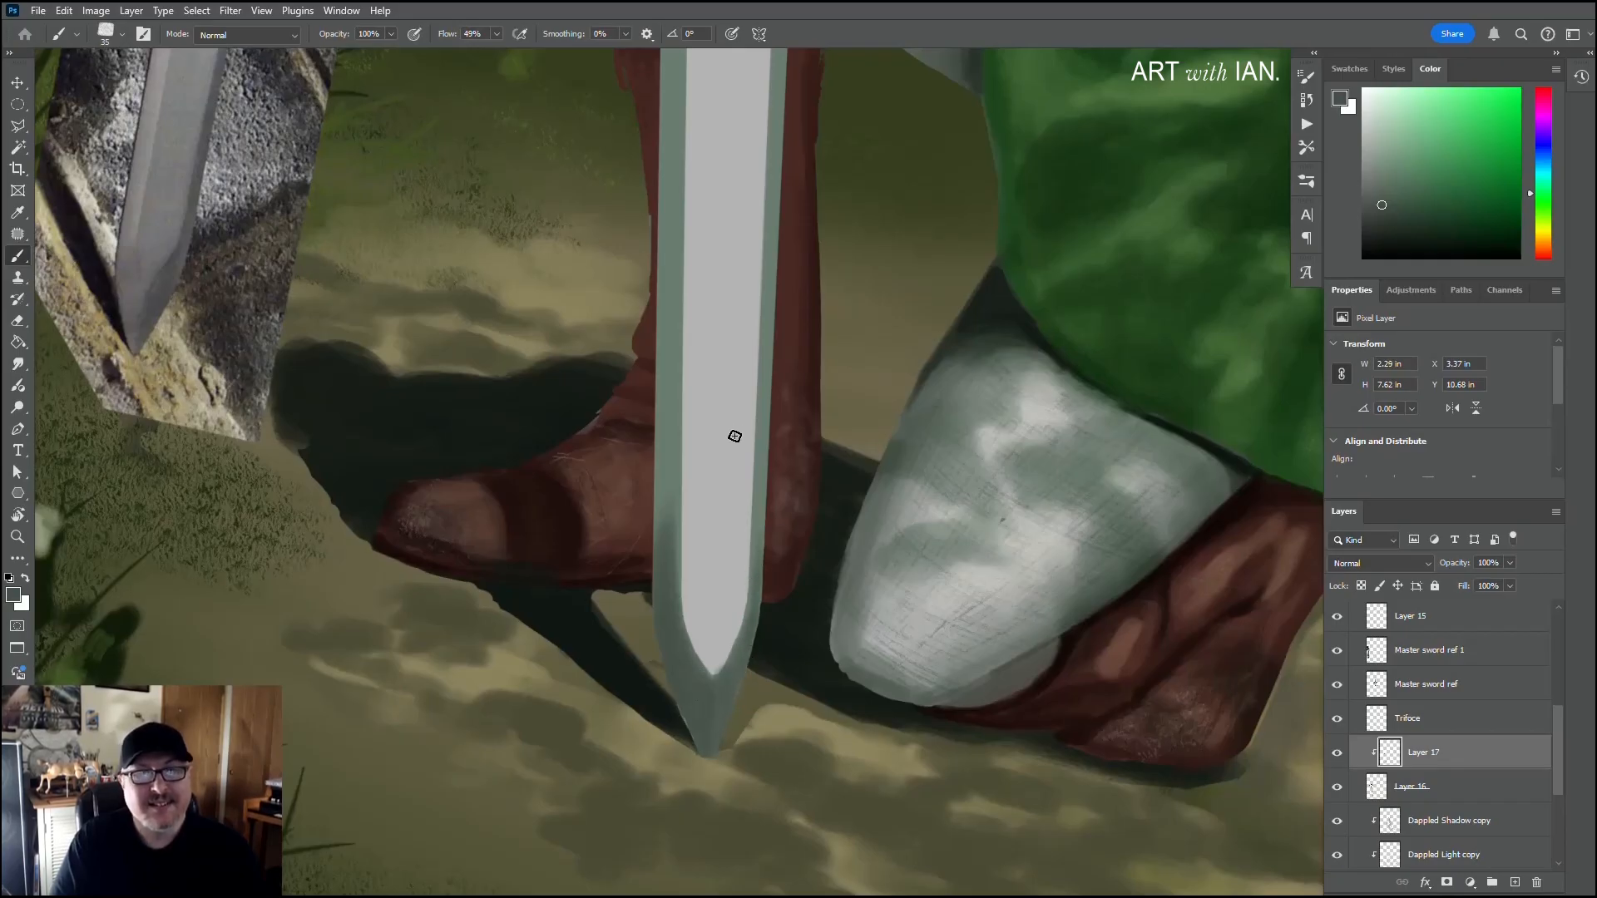
Step: Paint a lighter grey-green, based on the sampled bevel colour, along the blade's left bevel with a 70 px brush
key(bracketright)
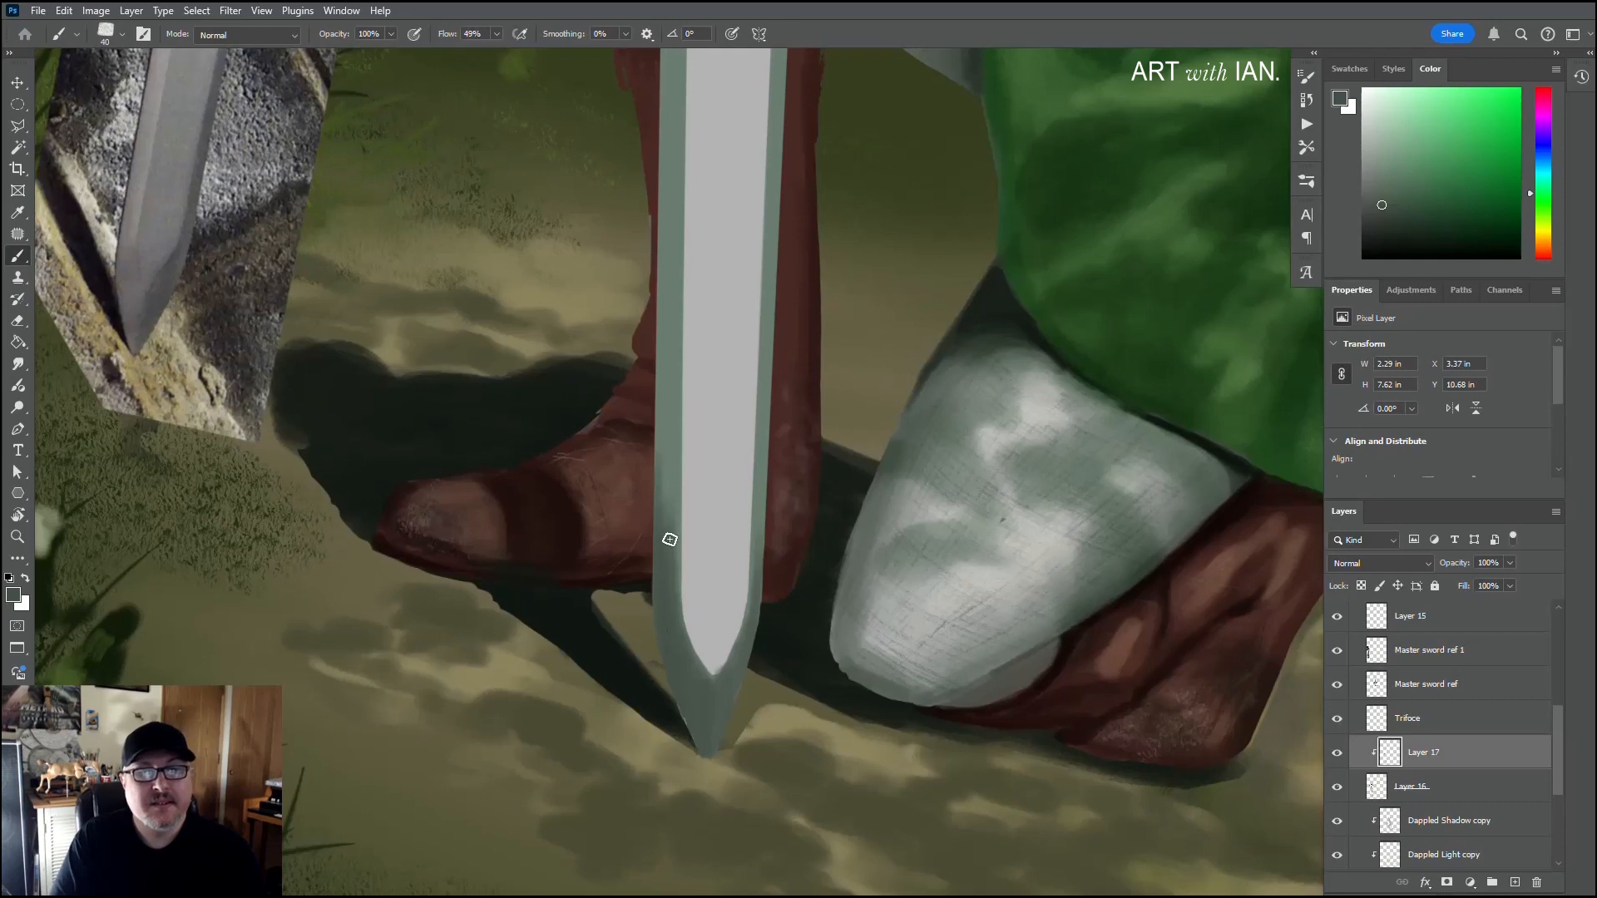
scroll(656, 468, up, 2)
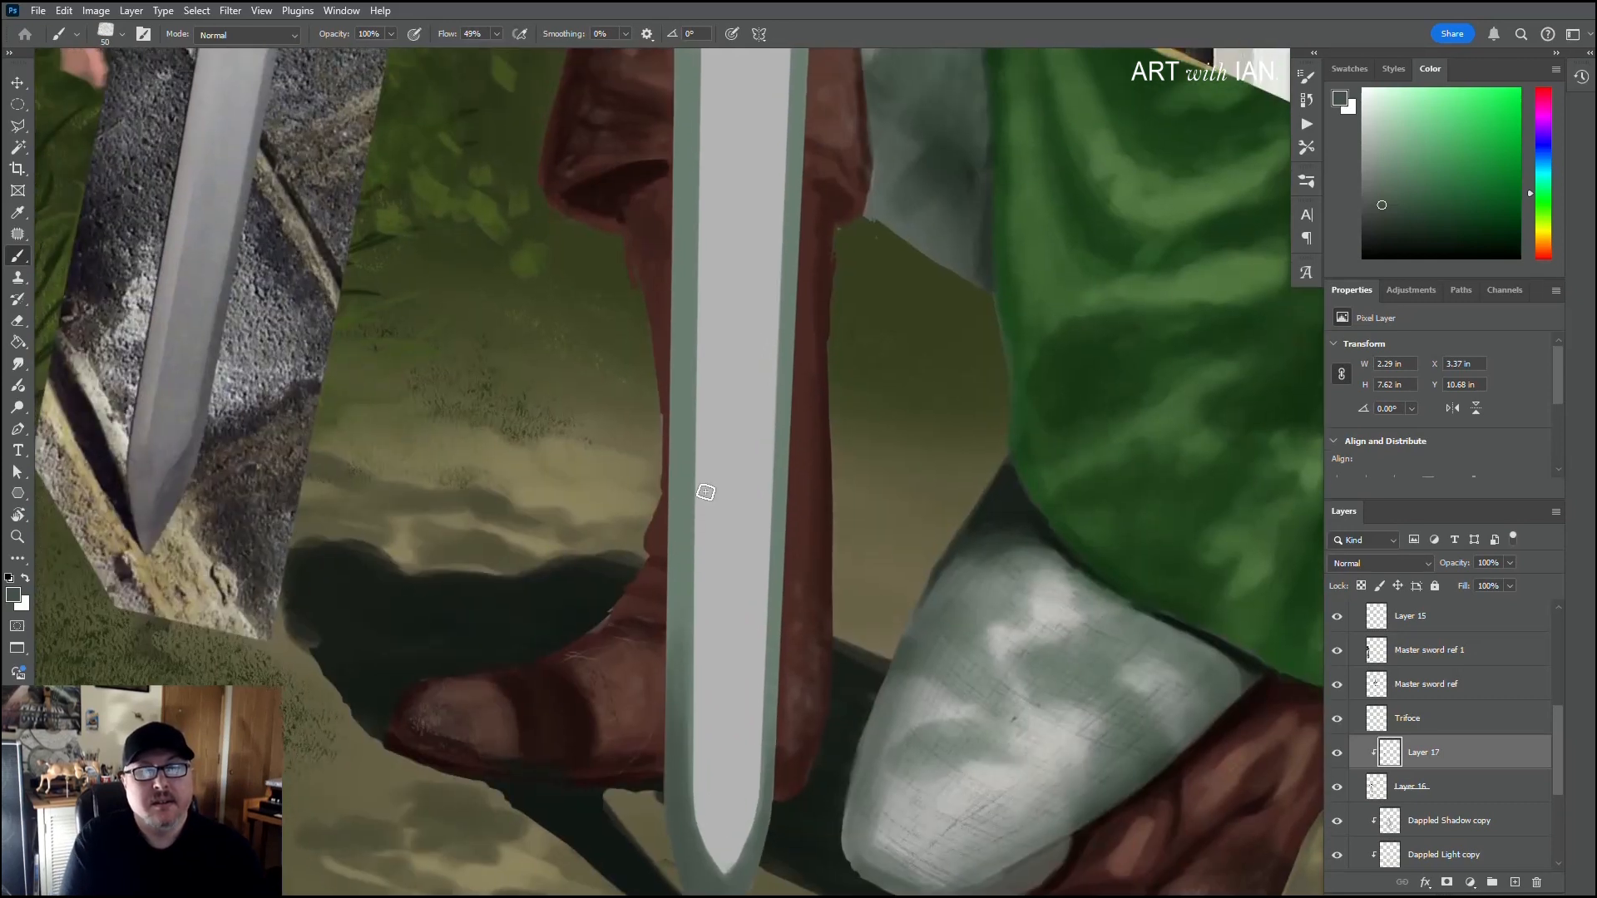
alt+click(722, 453)
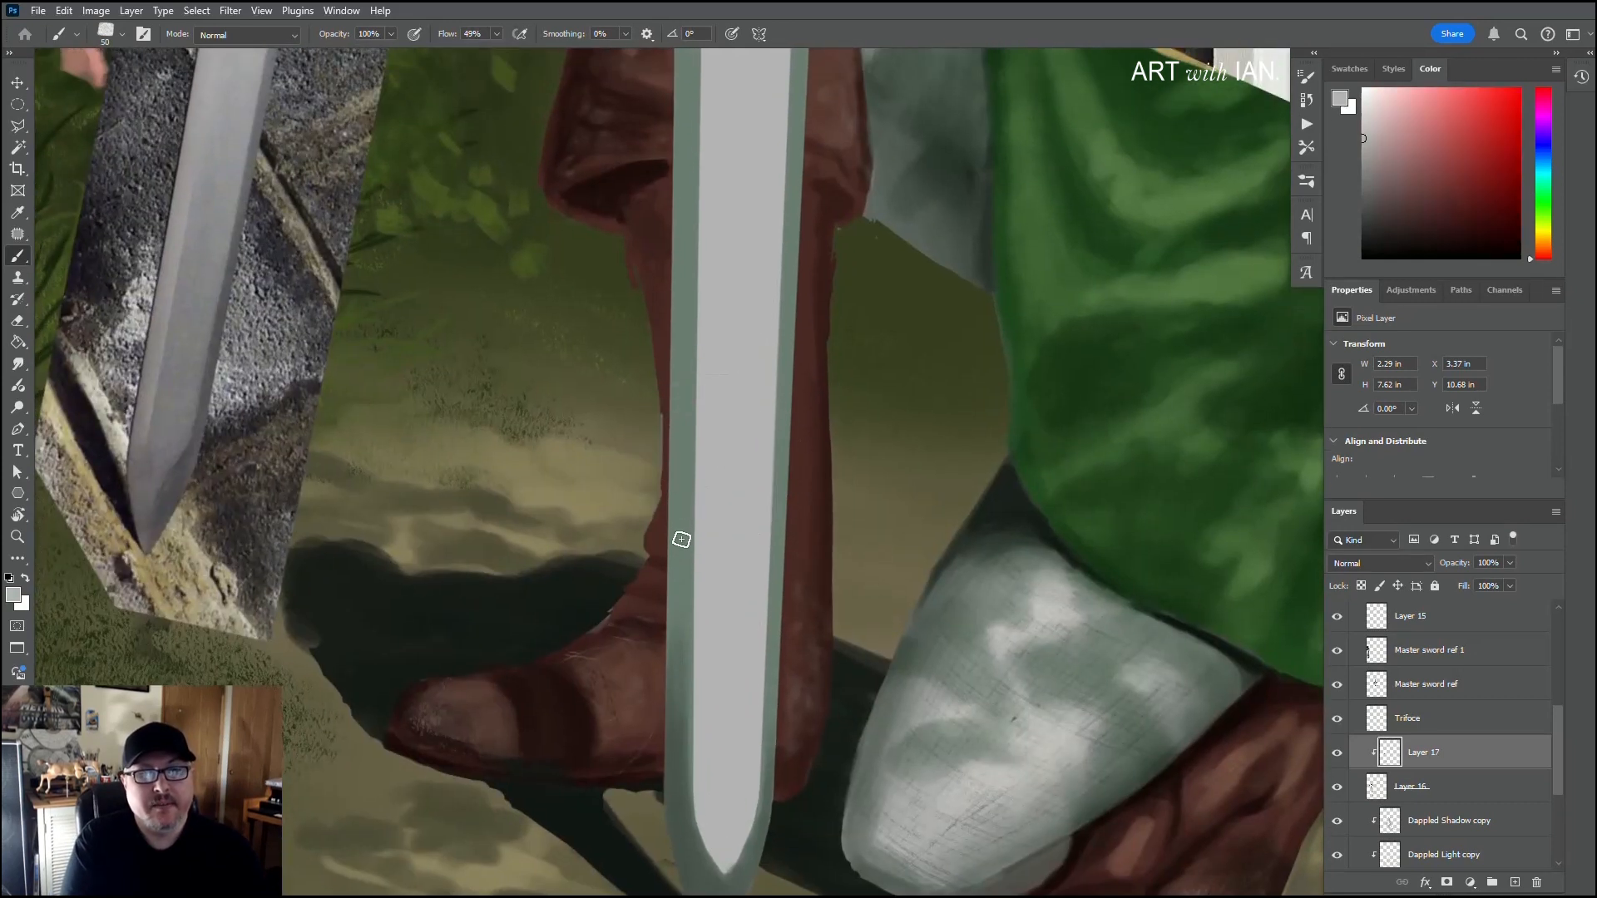
alt+click(679, 566)
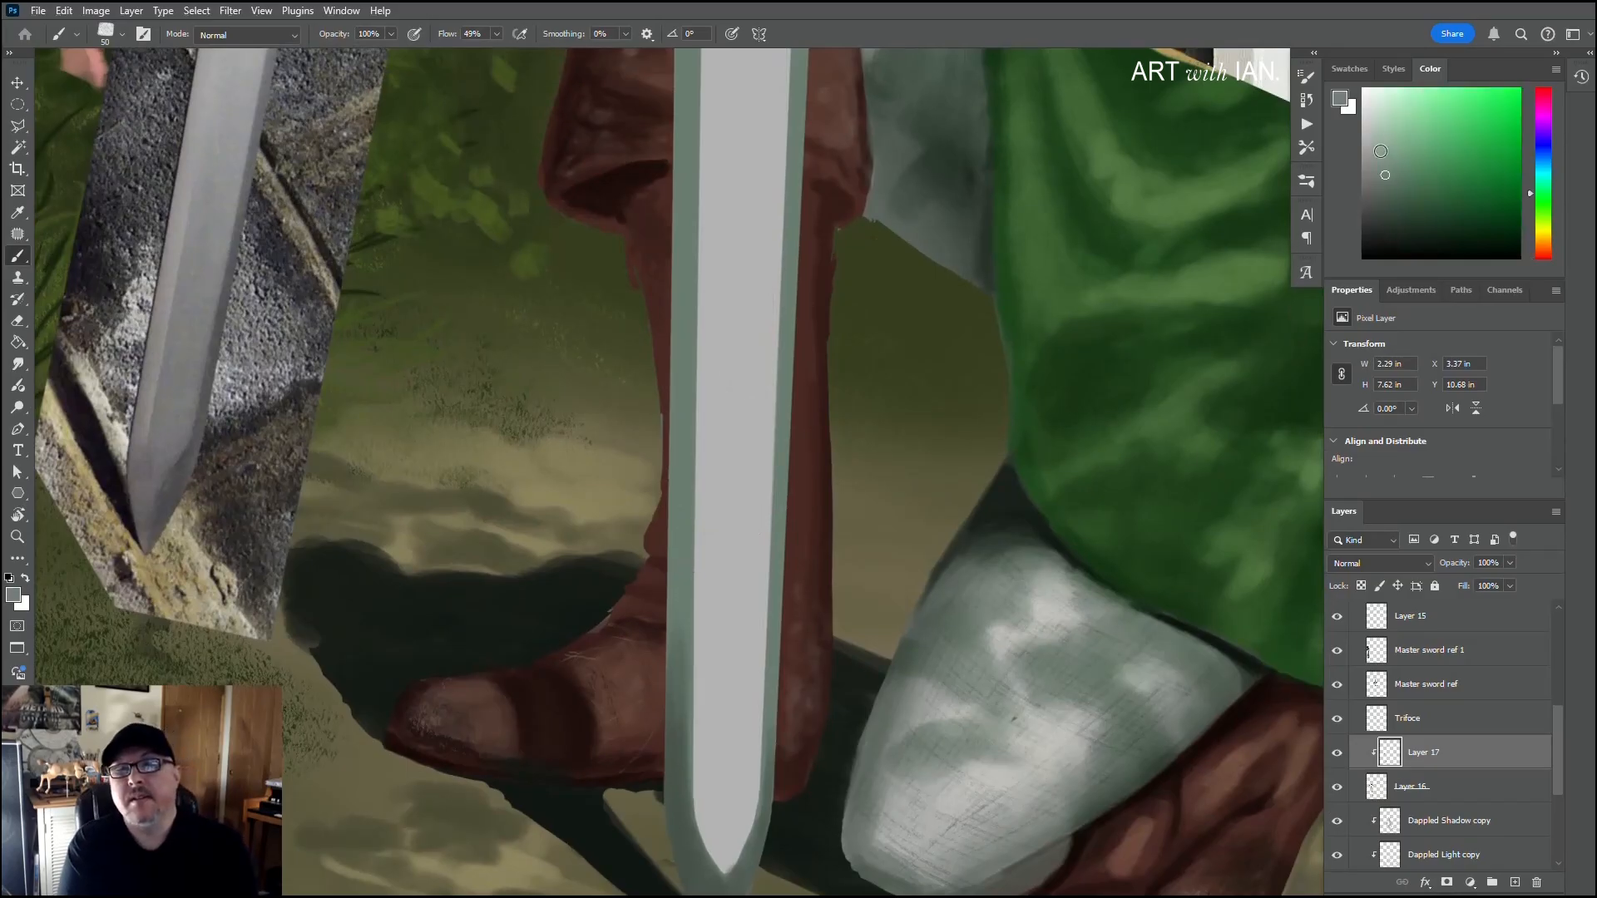
click(1380, 151)
key(bracketright)
key(bracketright)
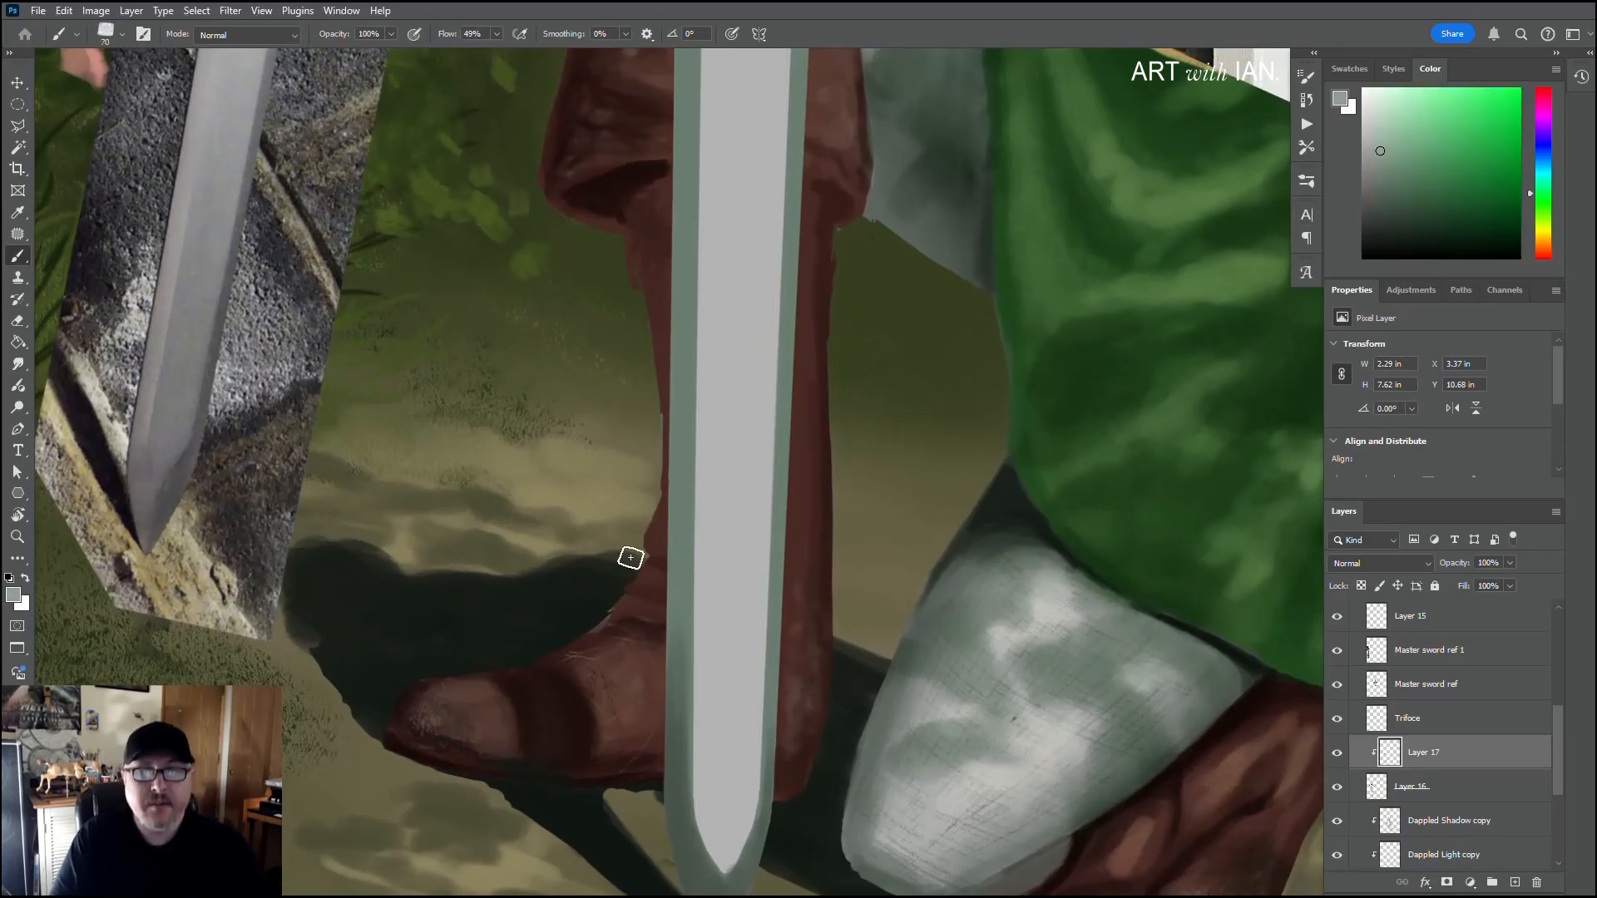
drag(669, 728, 679, 492)
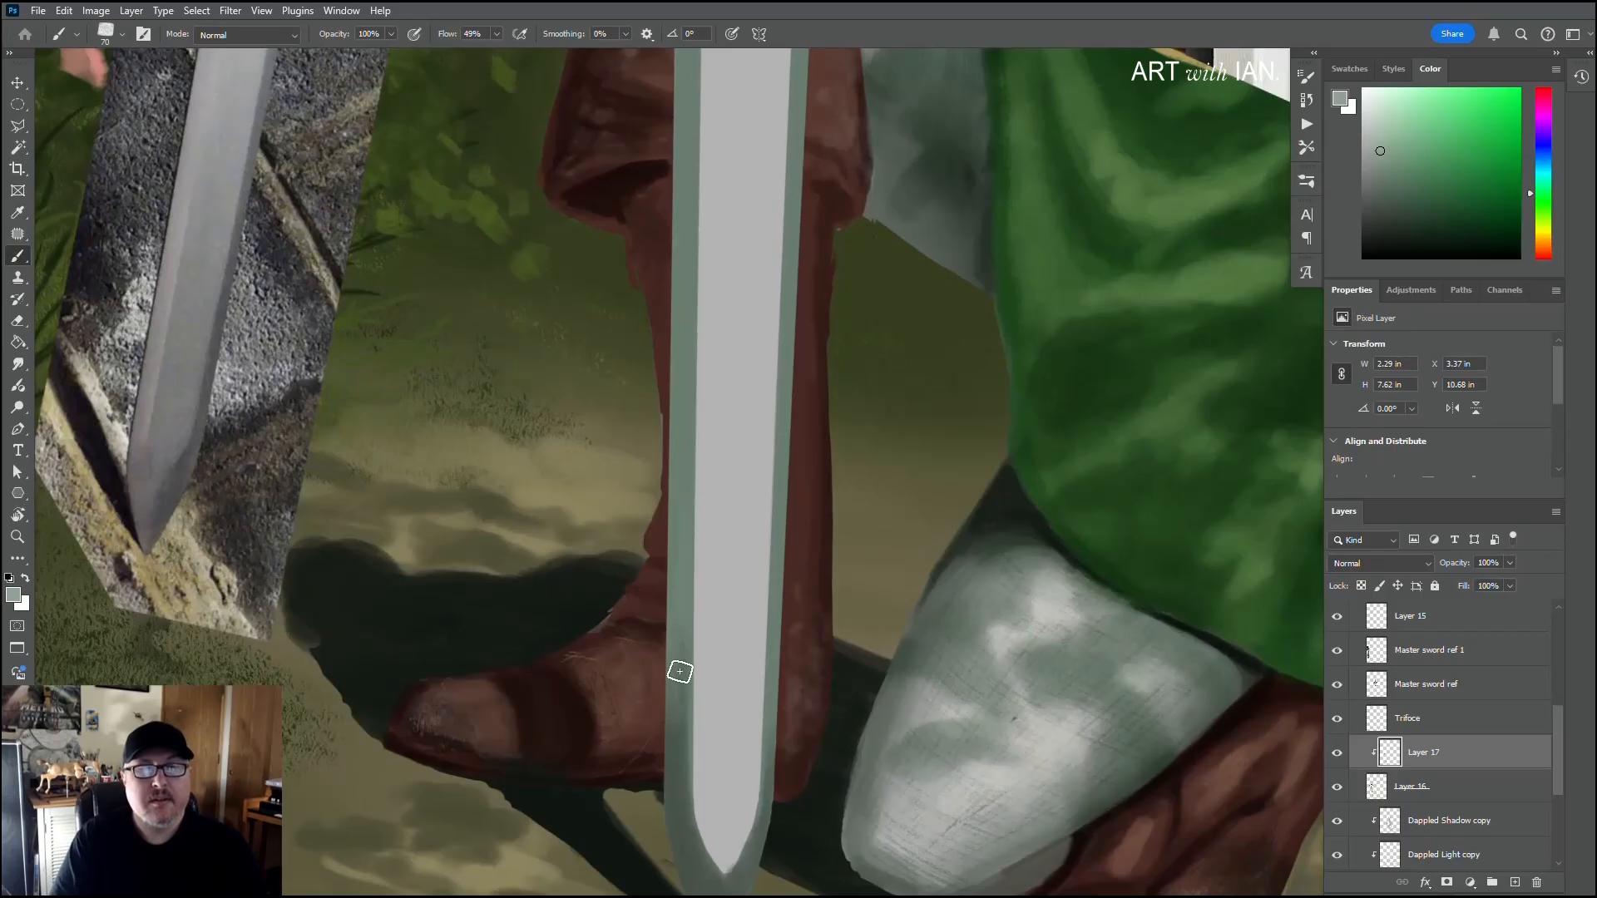
drag(680, 671, 687, 250)
key(space)
drag(661, 437, 668, 623)
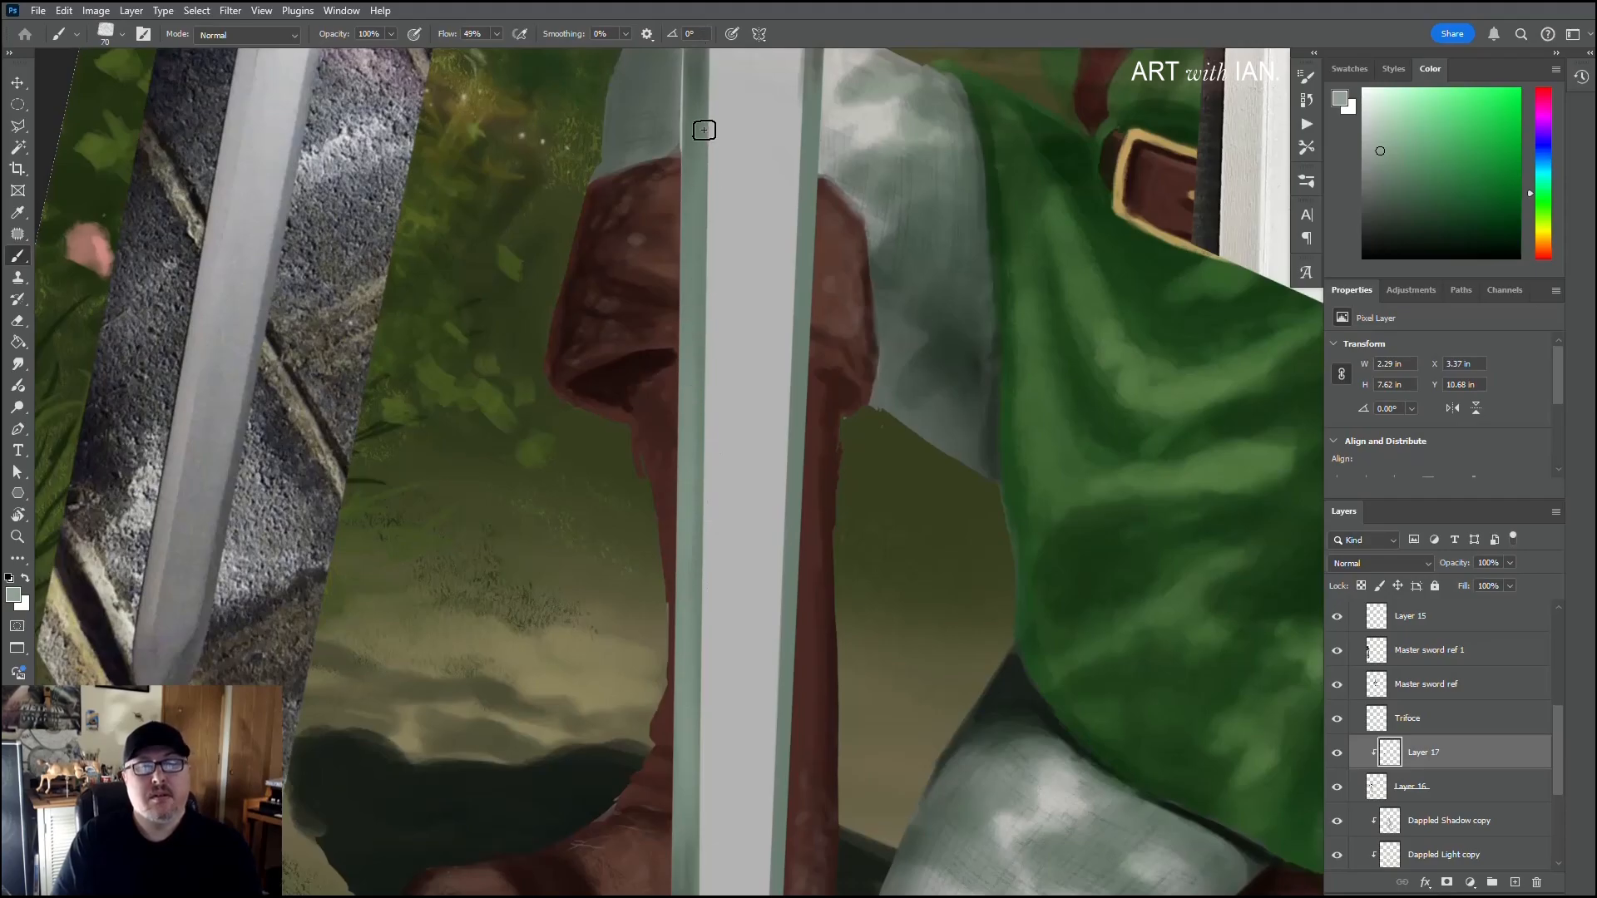
Step: Lighten the blade's right bevel from the boot cuff down towards the tip with a 60 px brush
key([)
drag(809, 385, 801, 499)
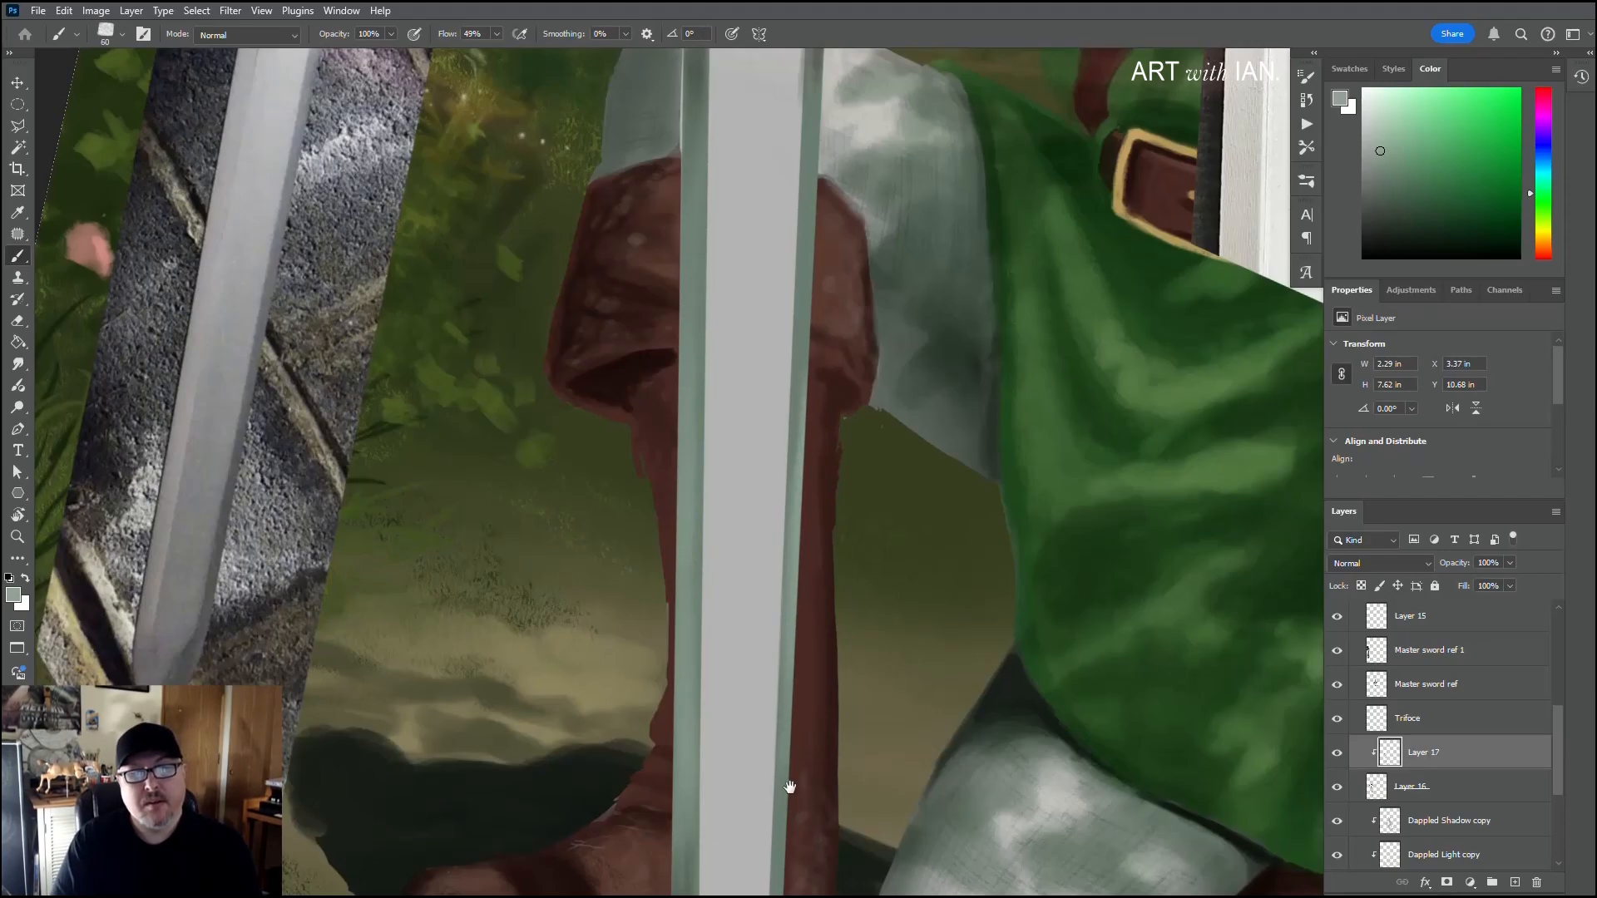
drag(789, 786, 792, 579)
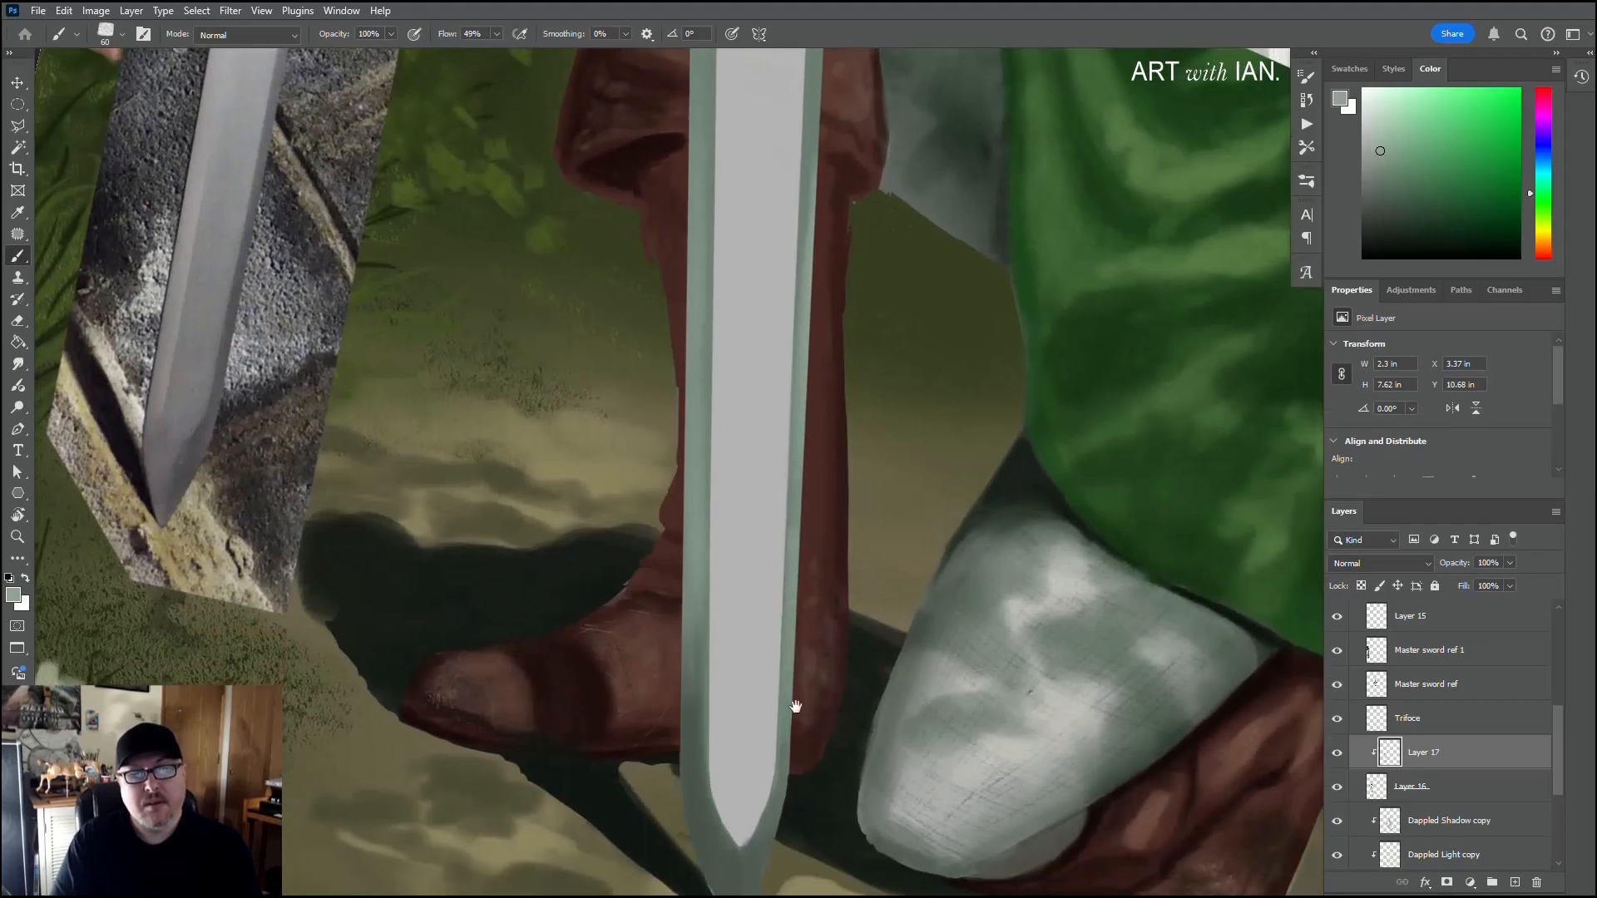
mouse_move(765, 817)
mouse_down()
mouse_move(781, 685)
mouse_move(781, 731)
mouse_up()
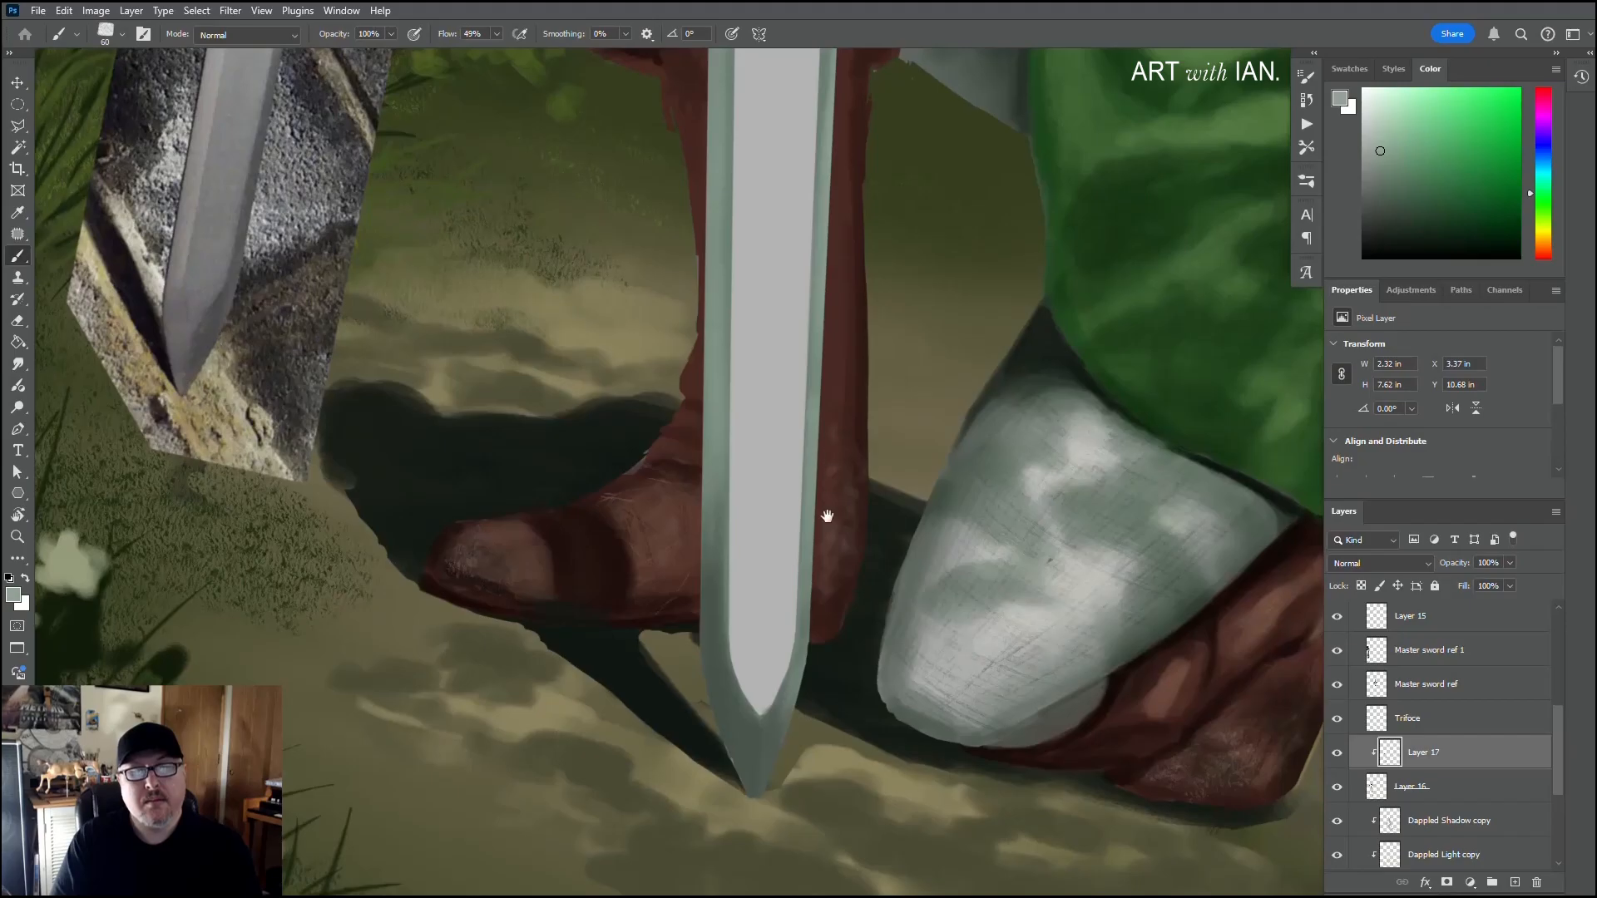
drag(827, 517, 791, 770)
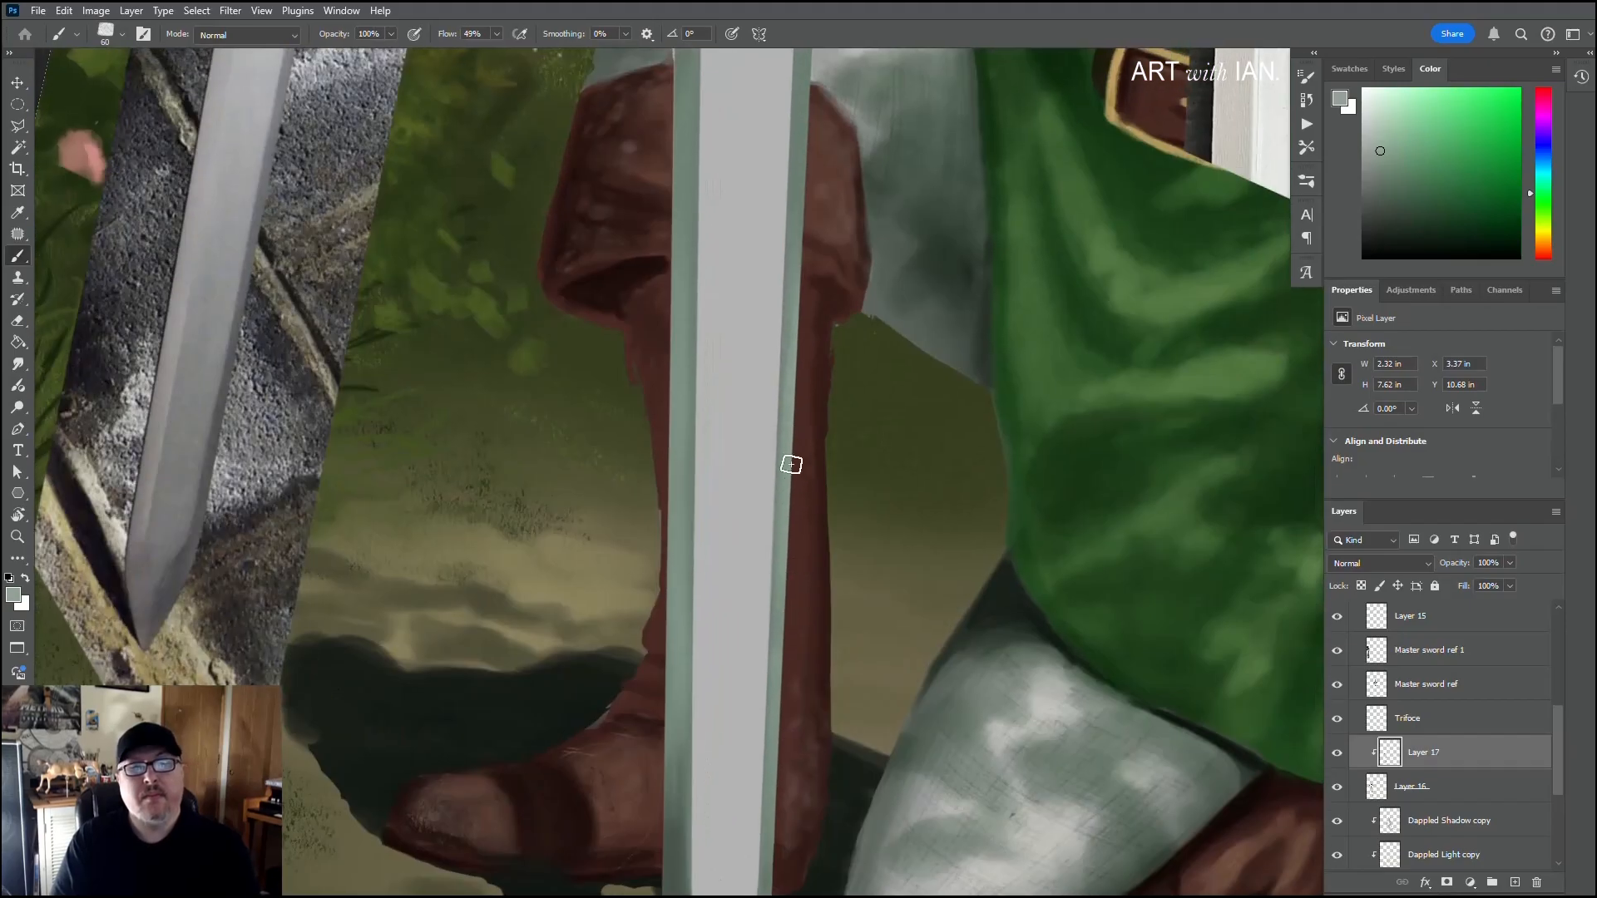
drag(801, 352, 792, 515)
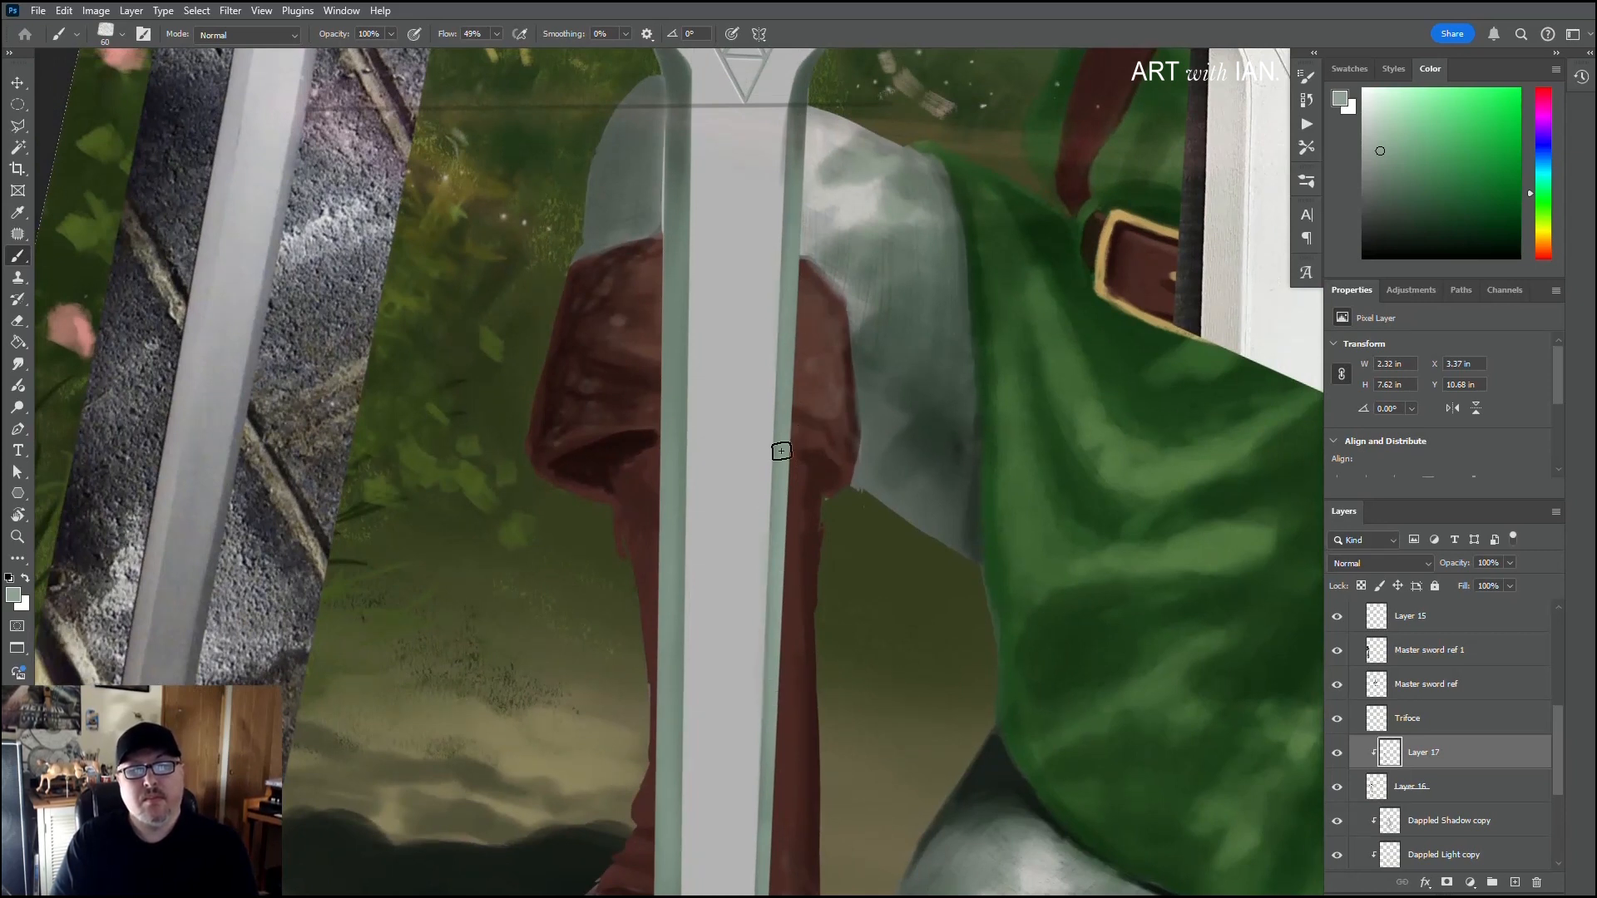
Step: Paint grey-green along the right bevel of the upper blade, down to its flare beside the Triforce emblem, with a 60 px brush
scroll(656, 533, down, 4)
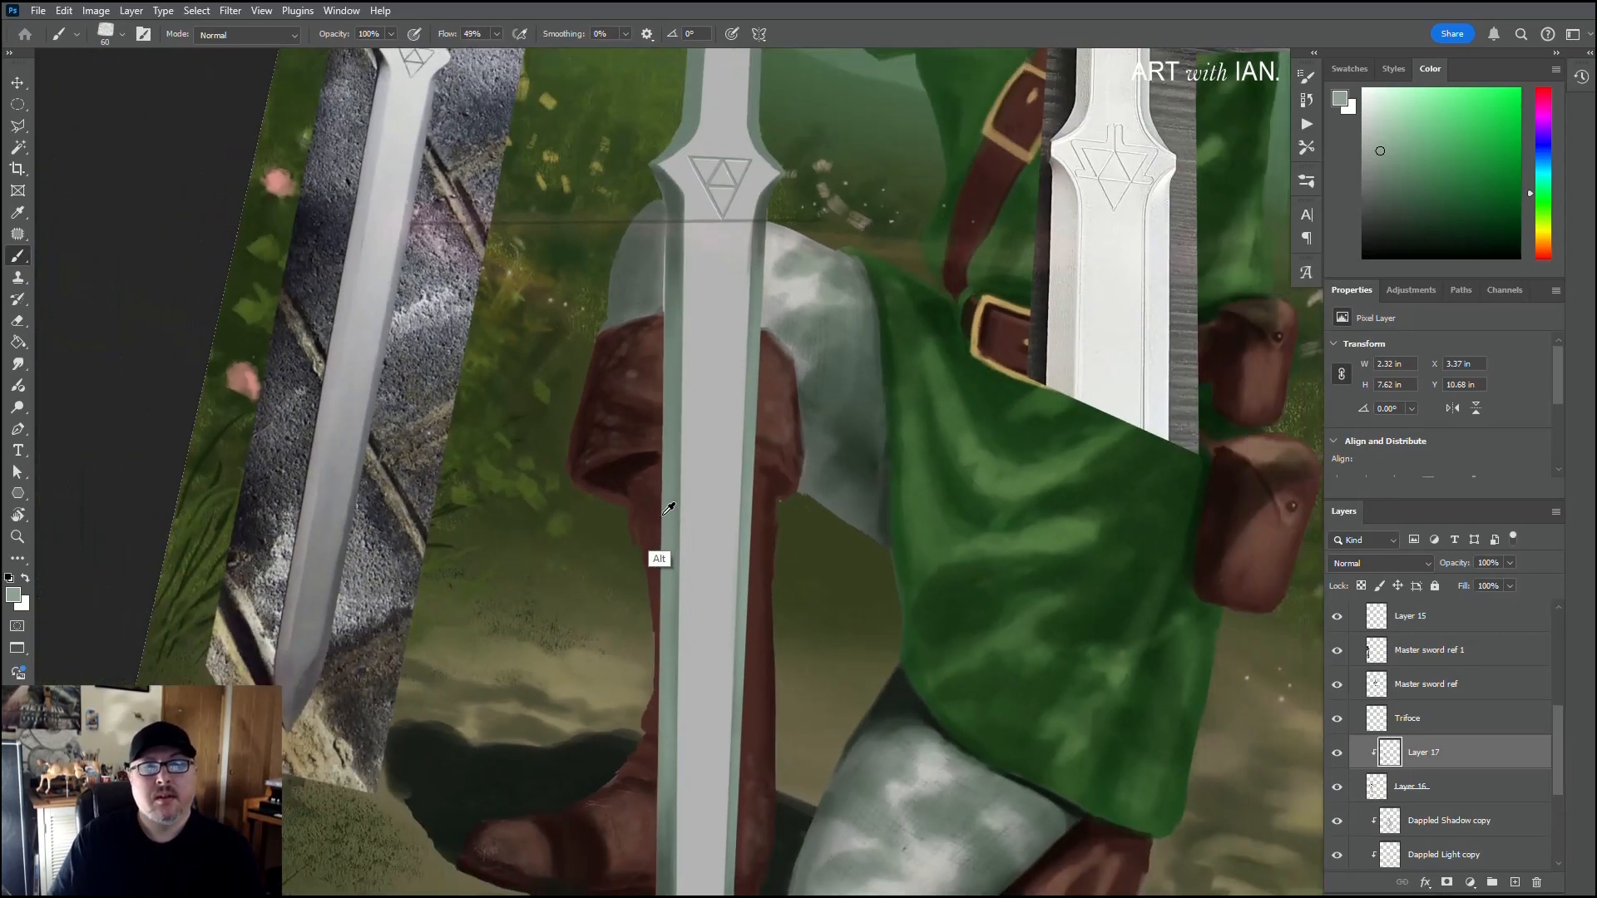
scroll(567, 613, down, 3)
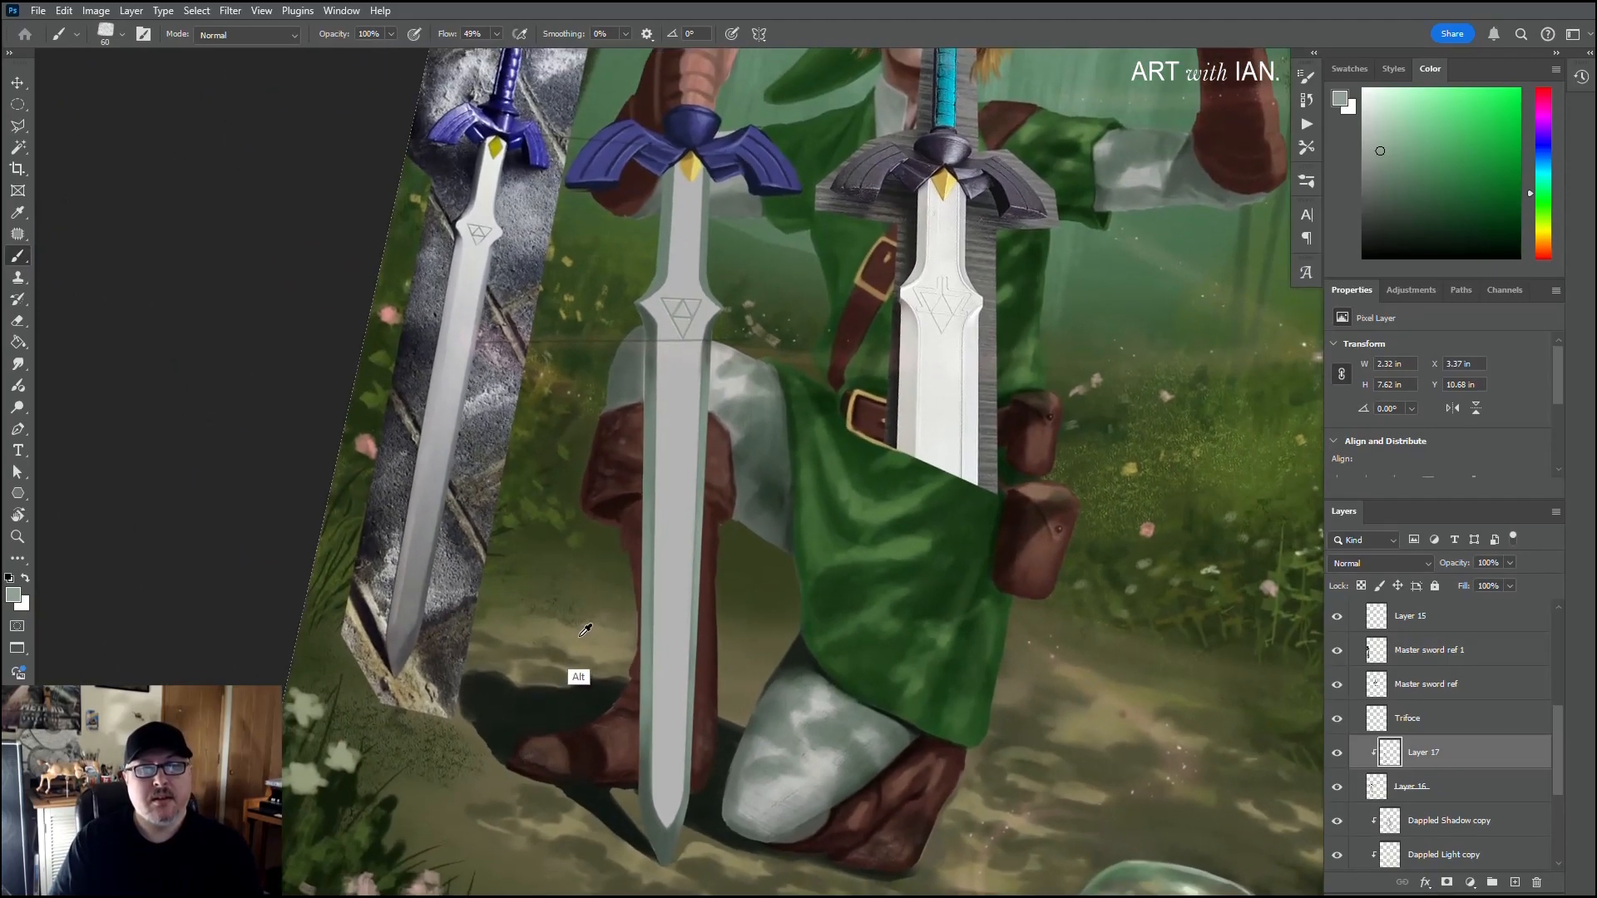
scroll(709, 263, up, 5)
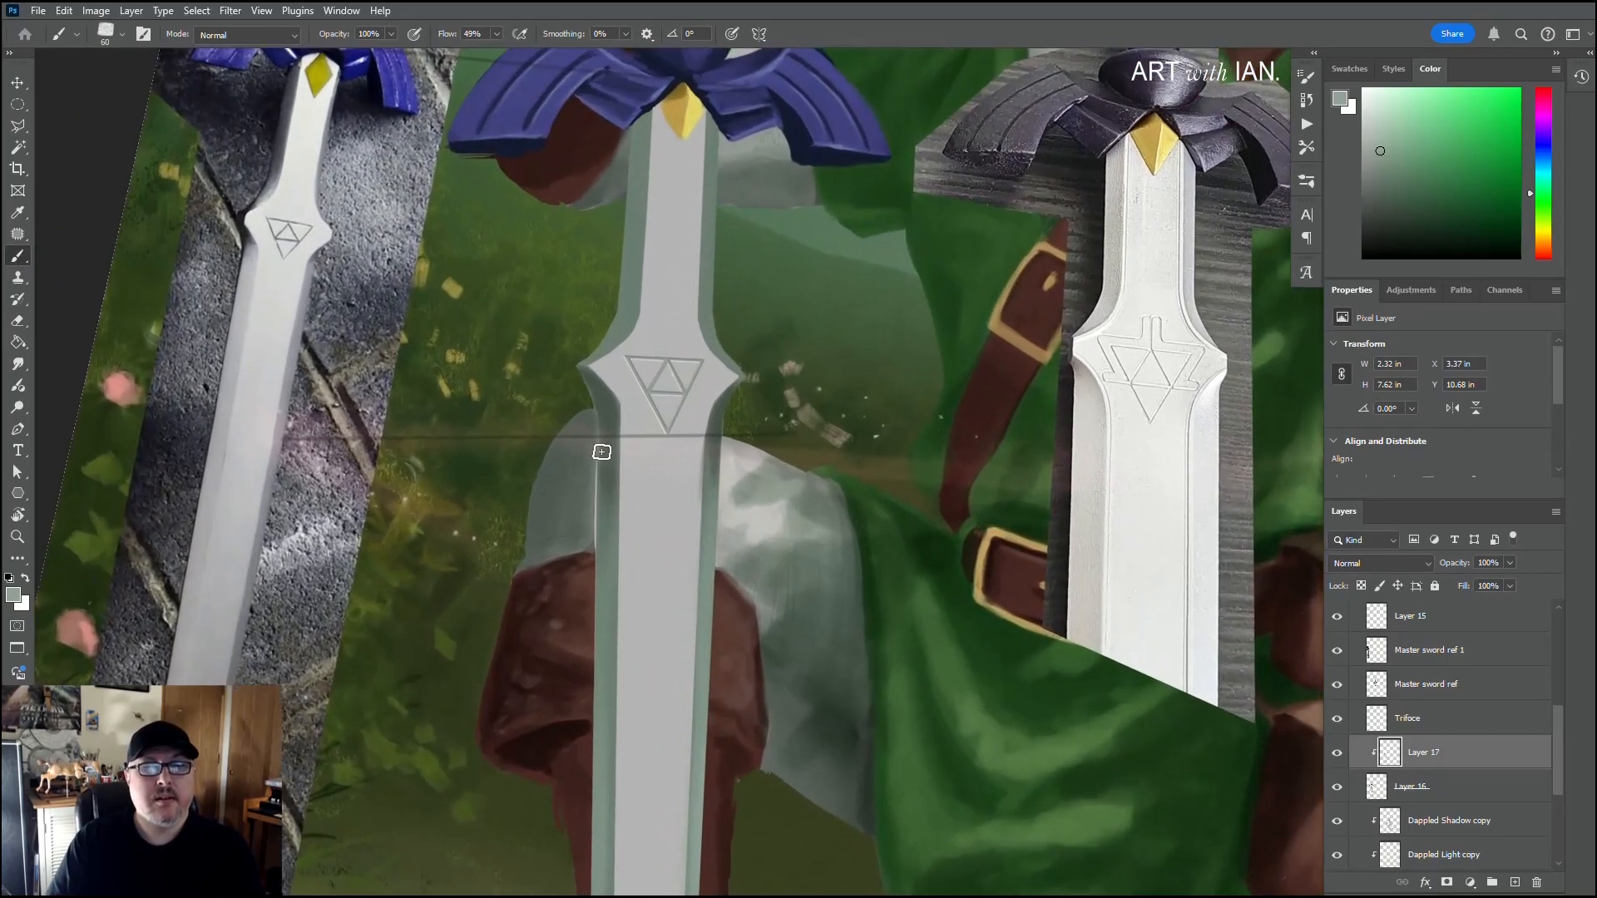
mouse_move(709, 313)
mouse_down()
mouse_move(732, 362)
mouse_move(712, 280)
mouse_move(723, 357)
mouse_up()
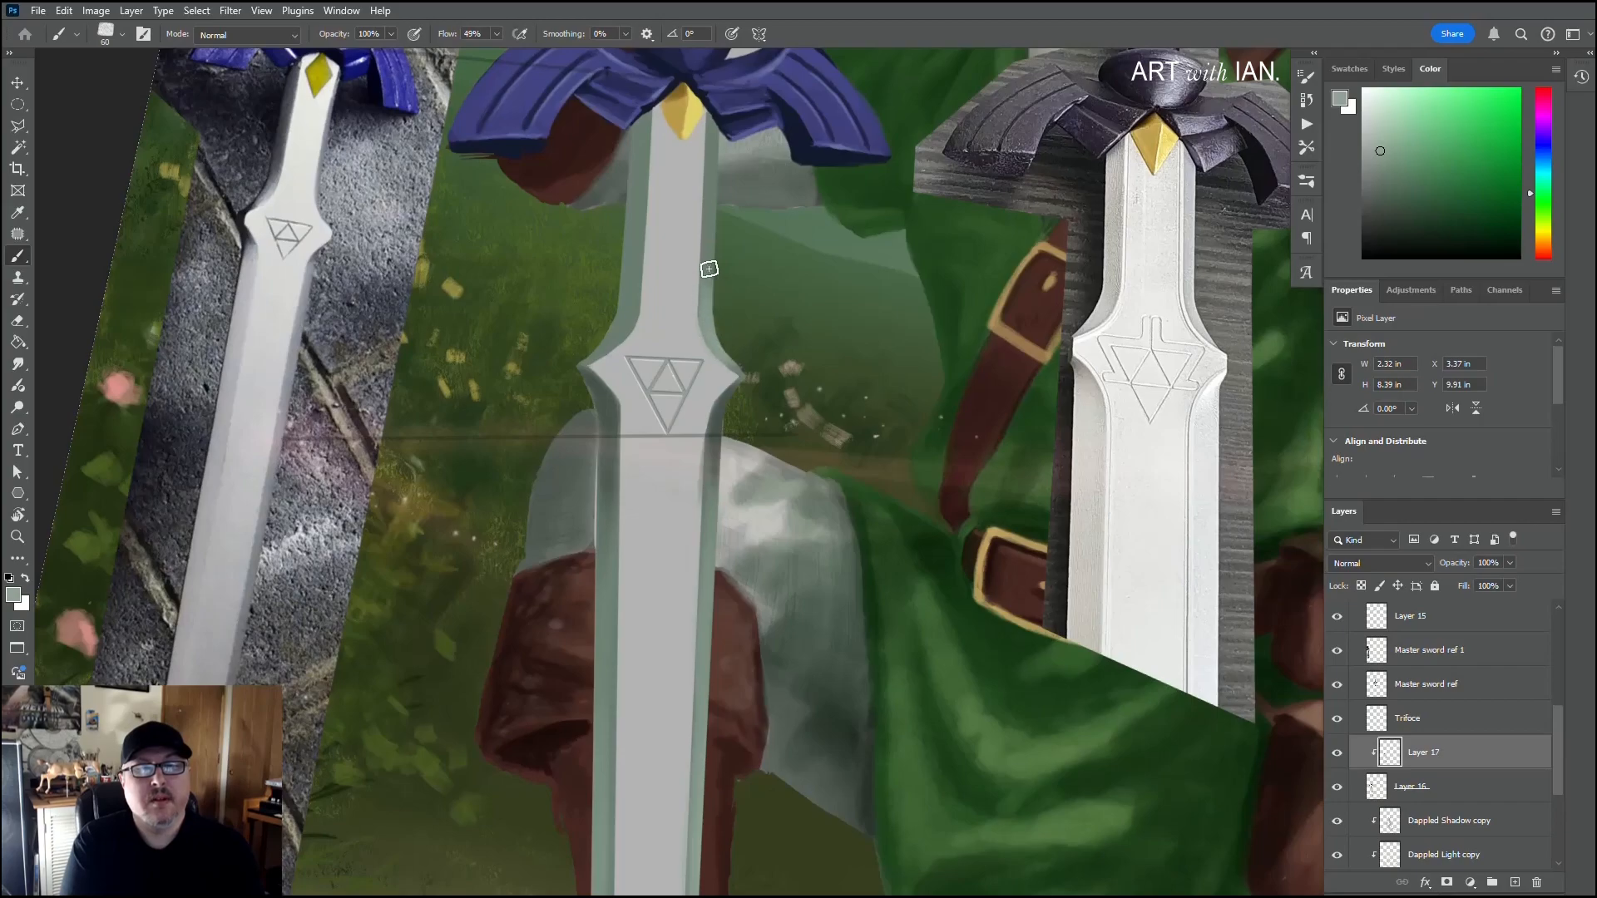
drag(710, 267, 716, 333)
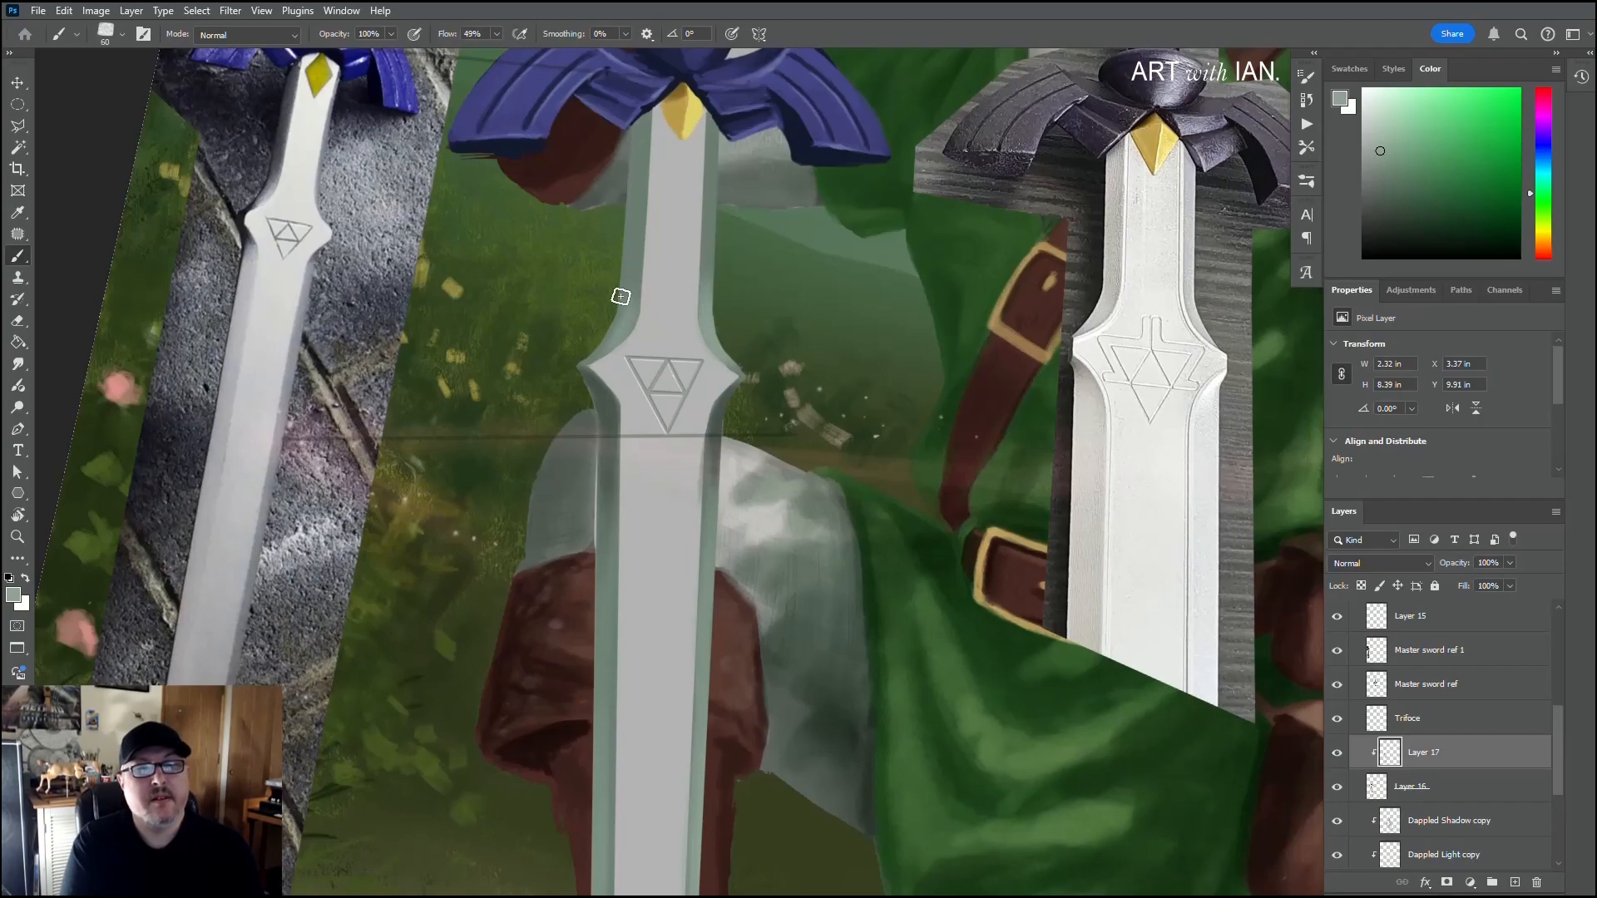
Step: Shade the blade's bevels just beneath the crossguard with dark grey-green sampled from the left bevel, using a 25 to 40 px brush
key(alt)
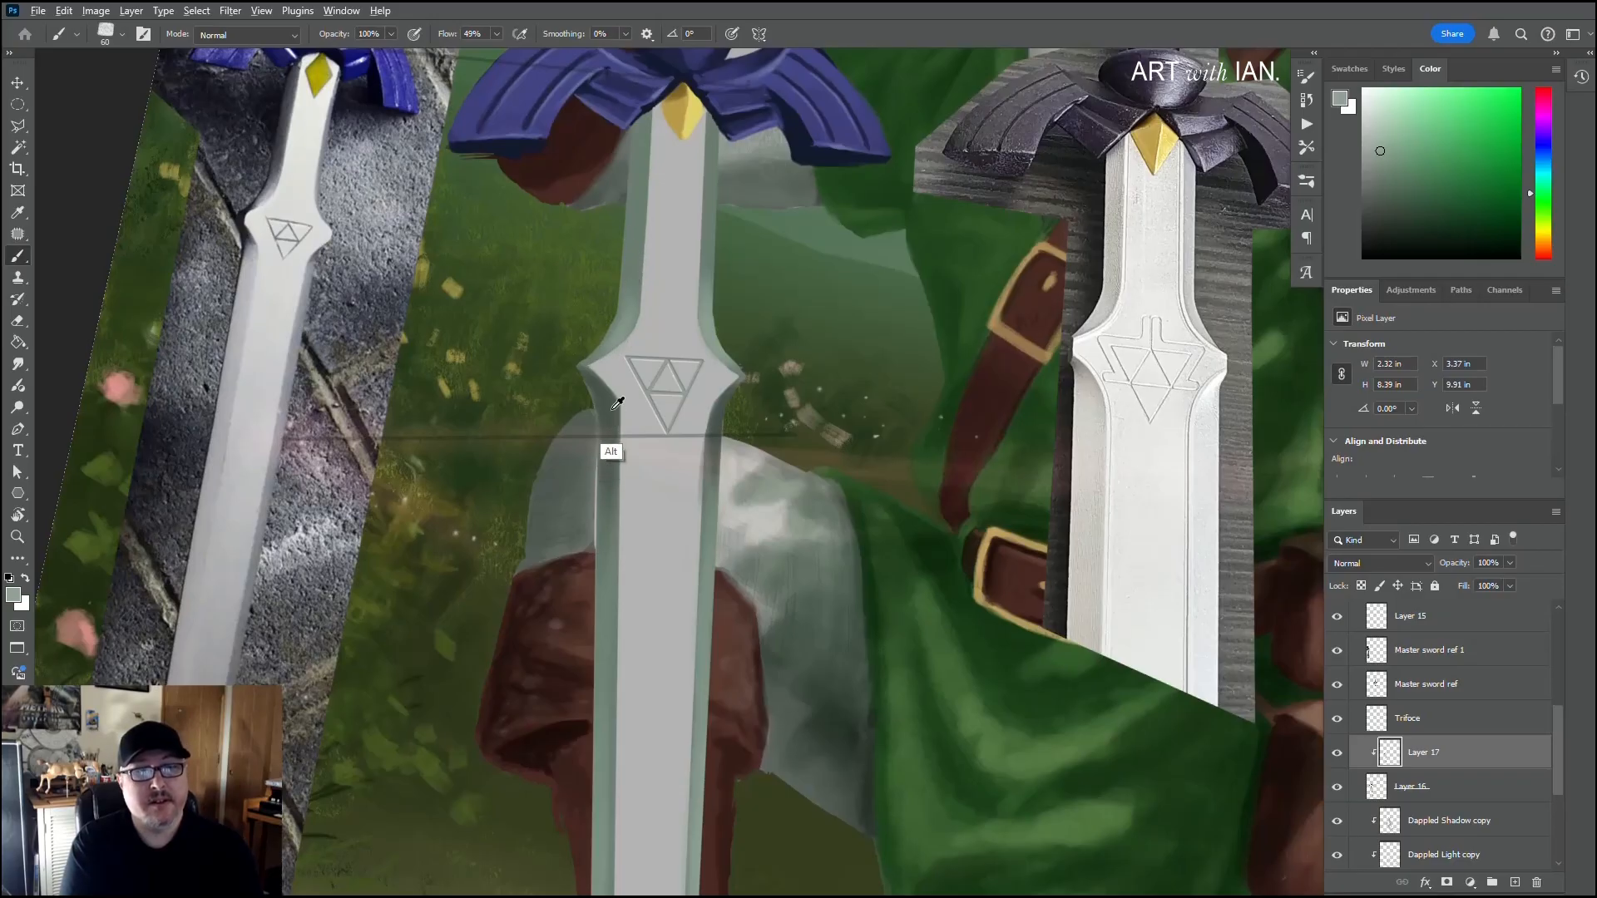
alt+click(601, 453)
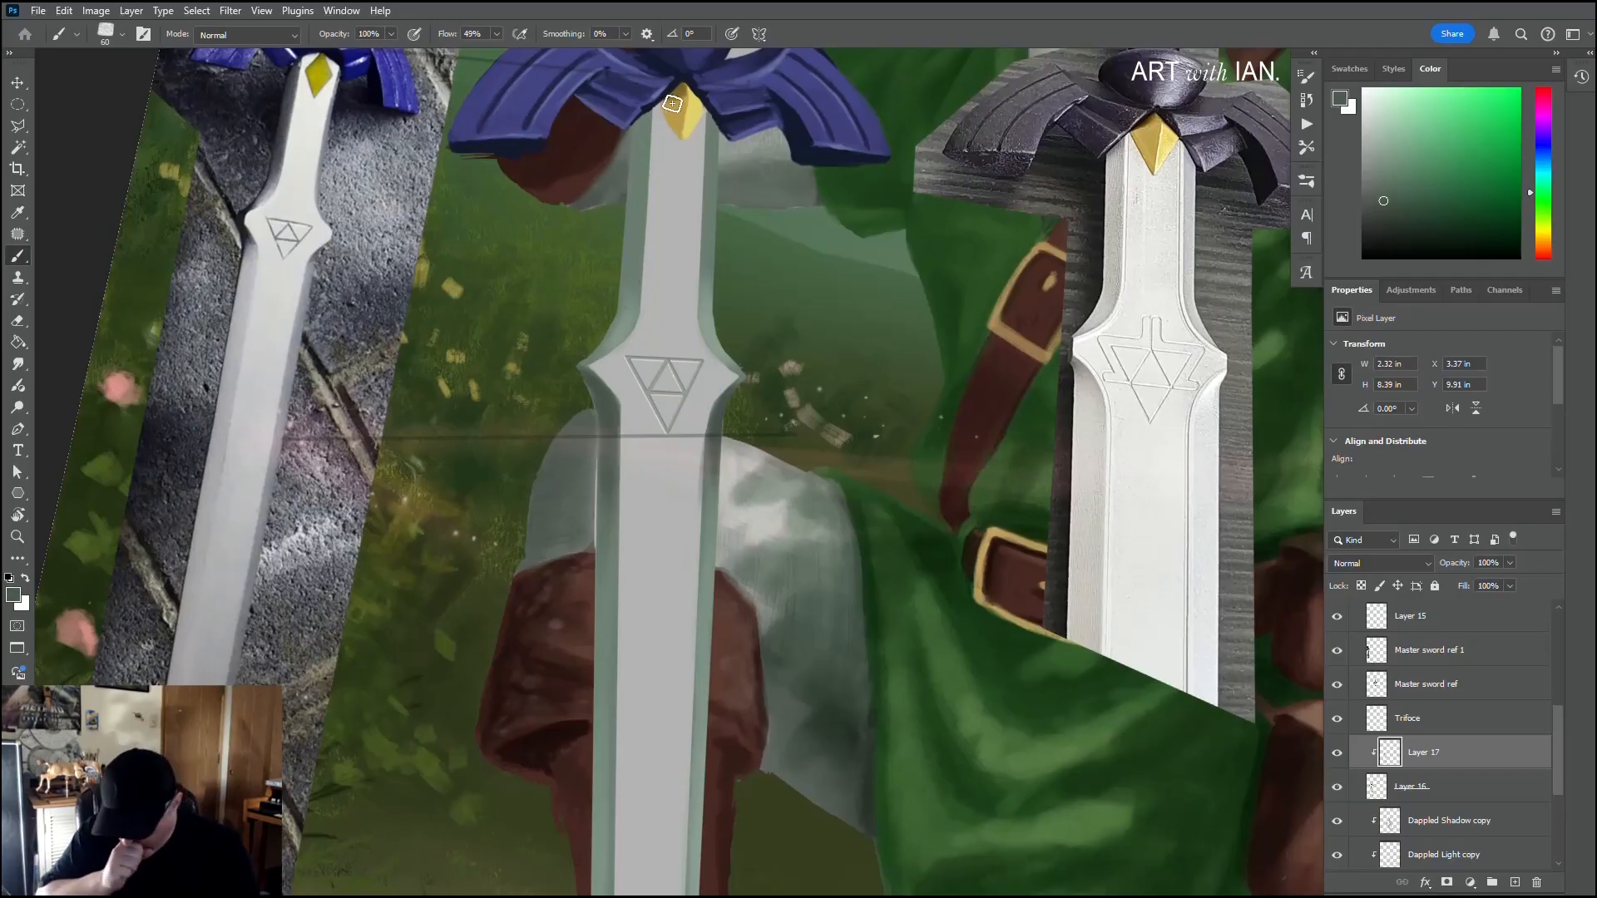
key(bracketleft)
key(bracketleft)
key(bracketleft)
key(bracketleft)
key(bracketleft)
key(bracketleft)
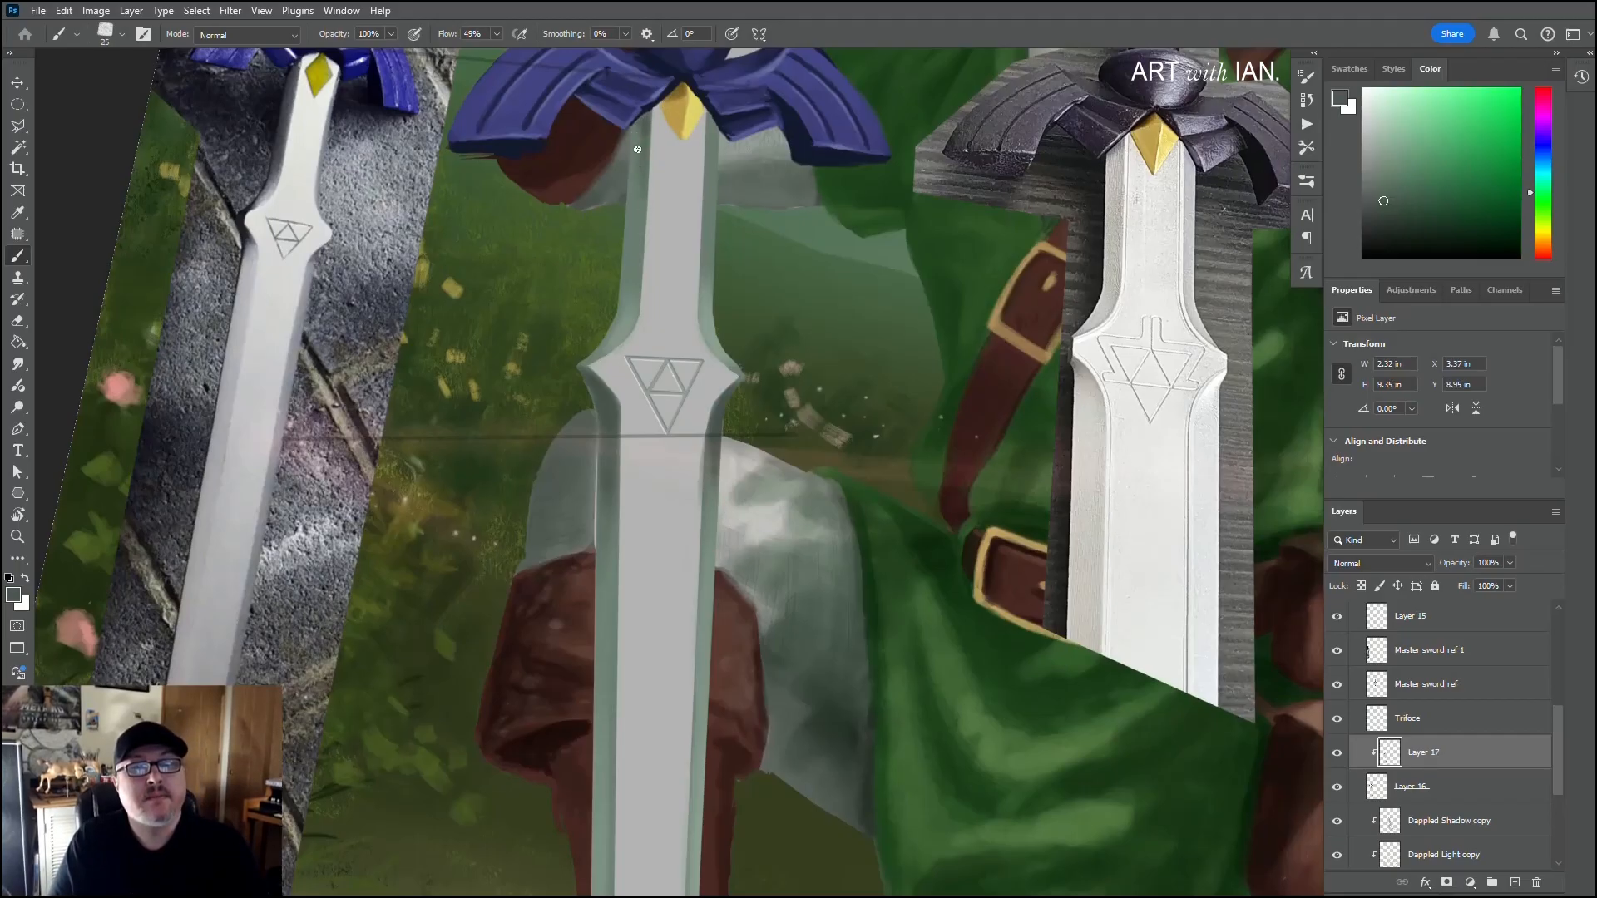
key(bracketright)
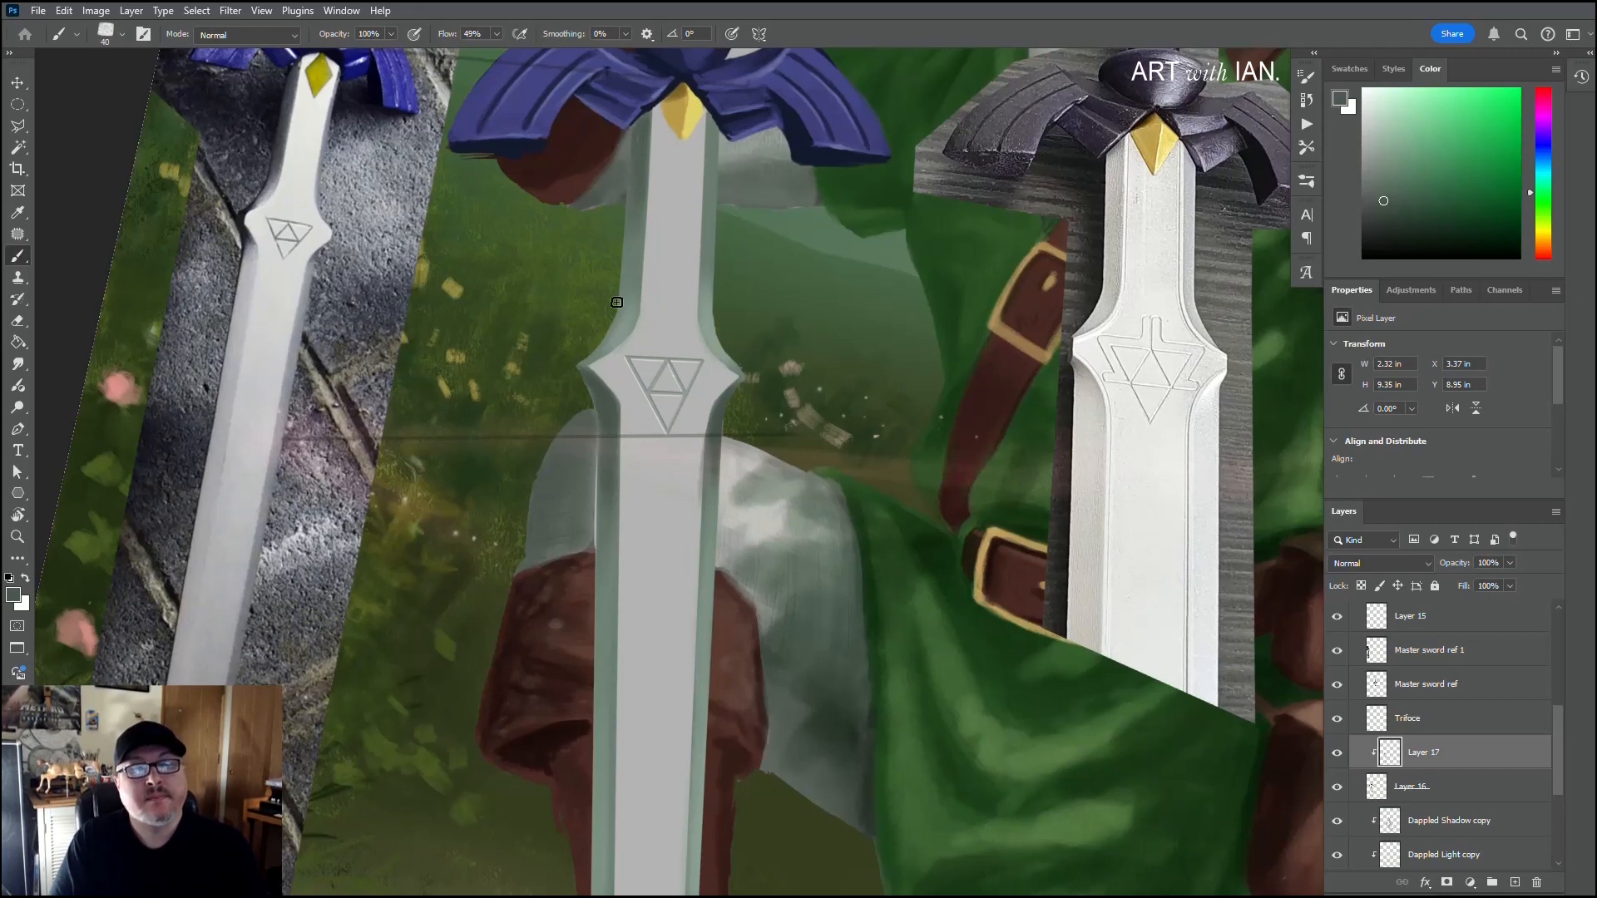
mouse_move(715, 151)
mouse_down()
mouse_move(711, 120)
mouse_move(712, 138)
mouse_up()
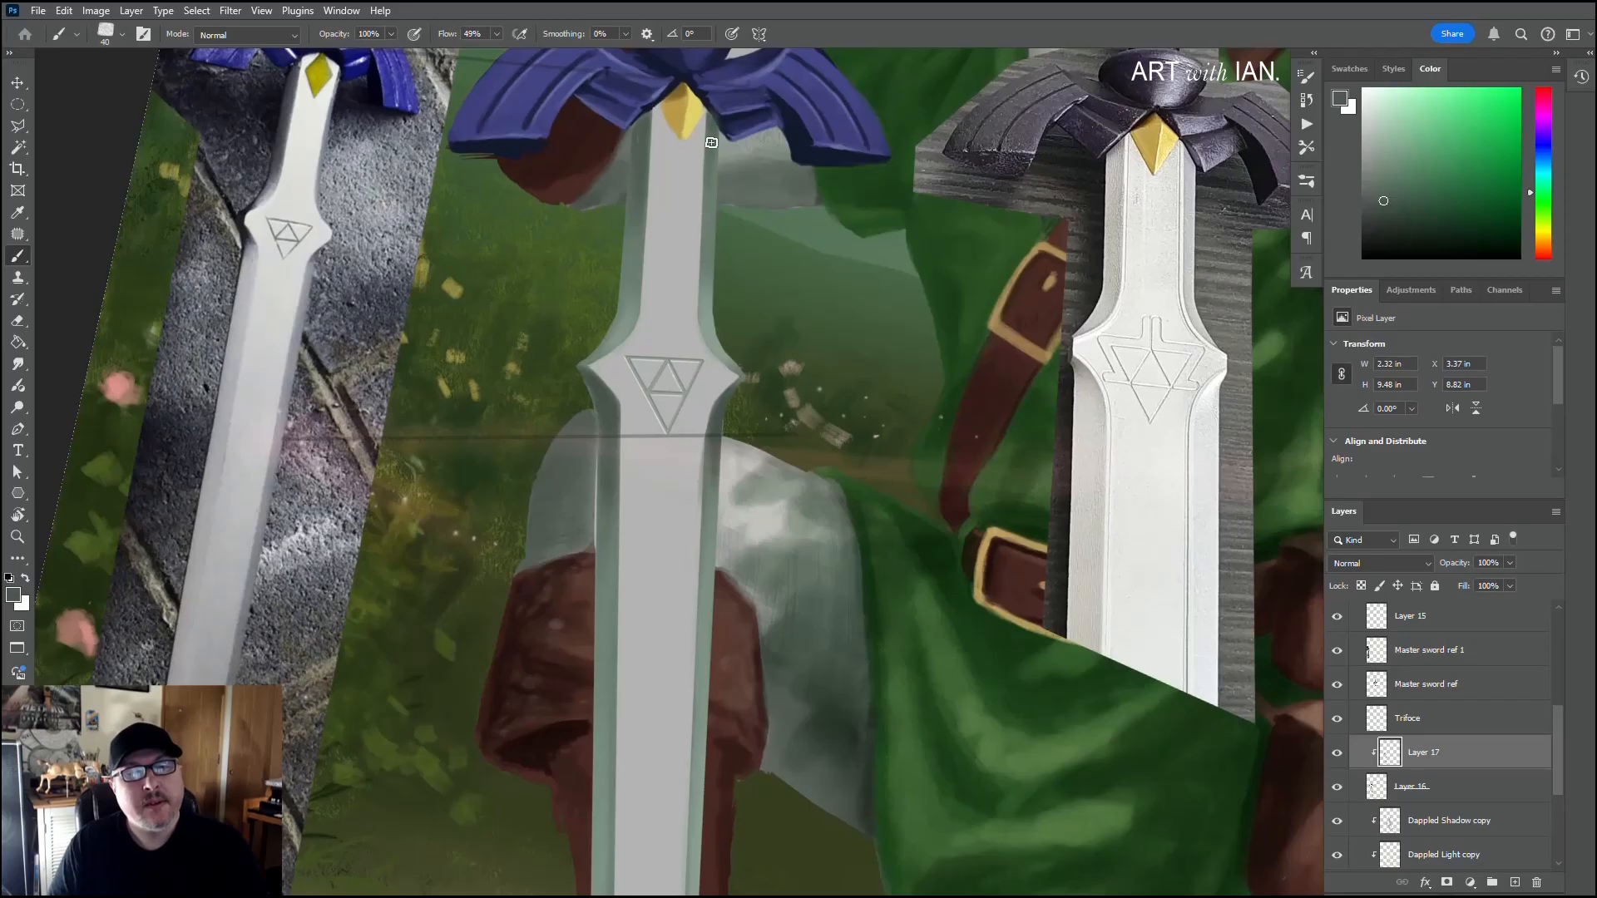
Step: Sample the lighter bevel grey-green and blend it along the upper blade's left bevel with a 70 px brush
alt+click(707, 332)
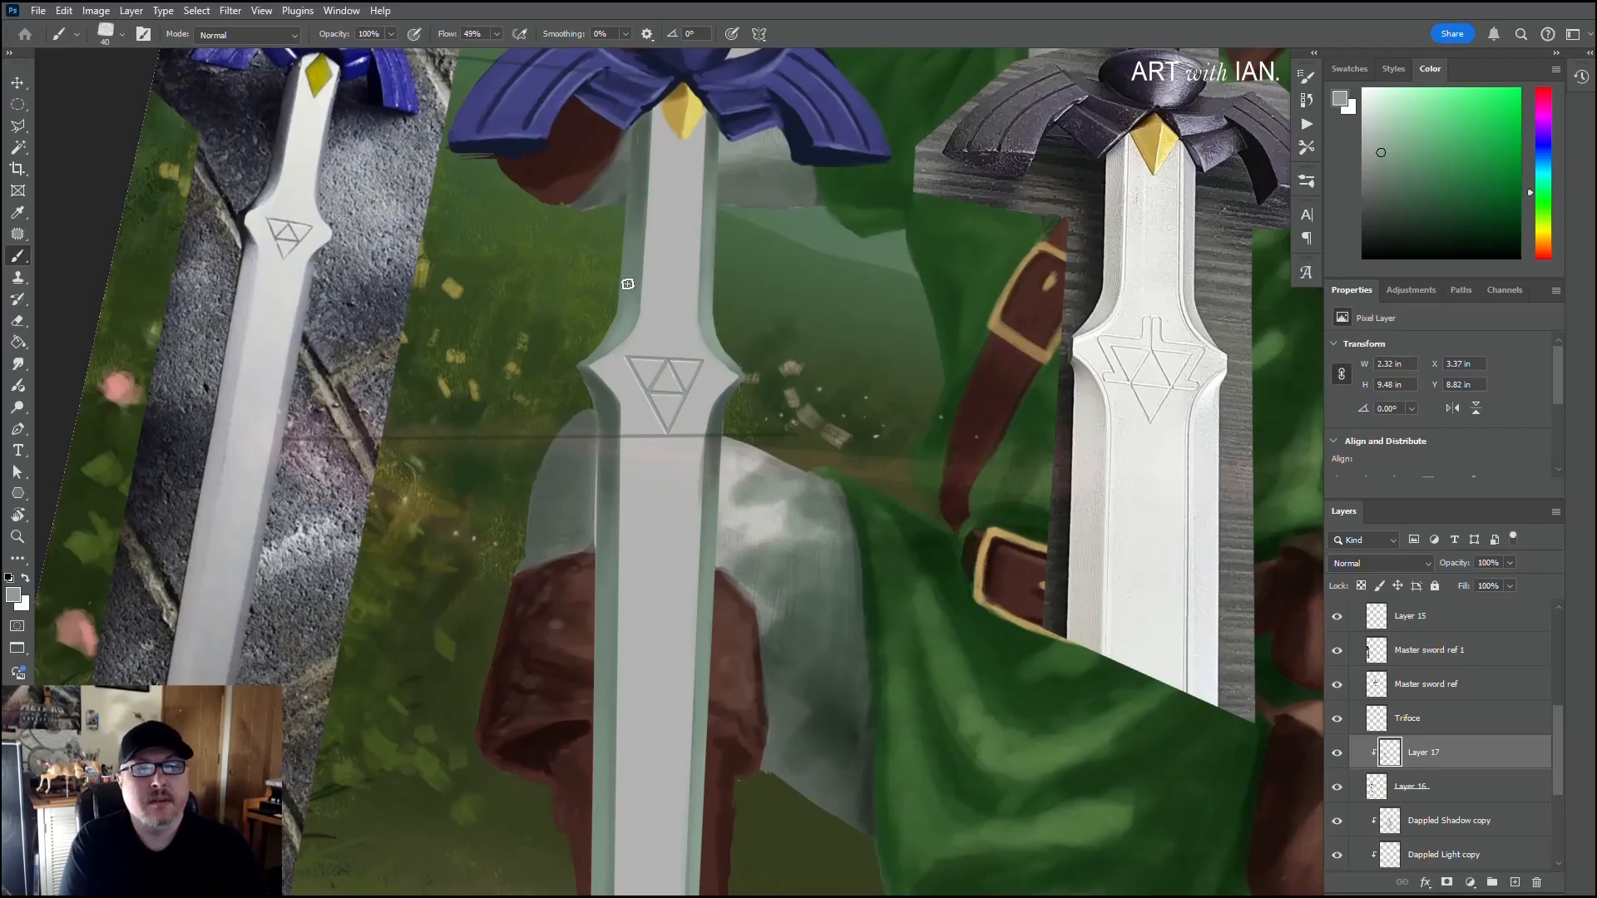
alt+click(626, 359)
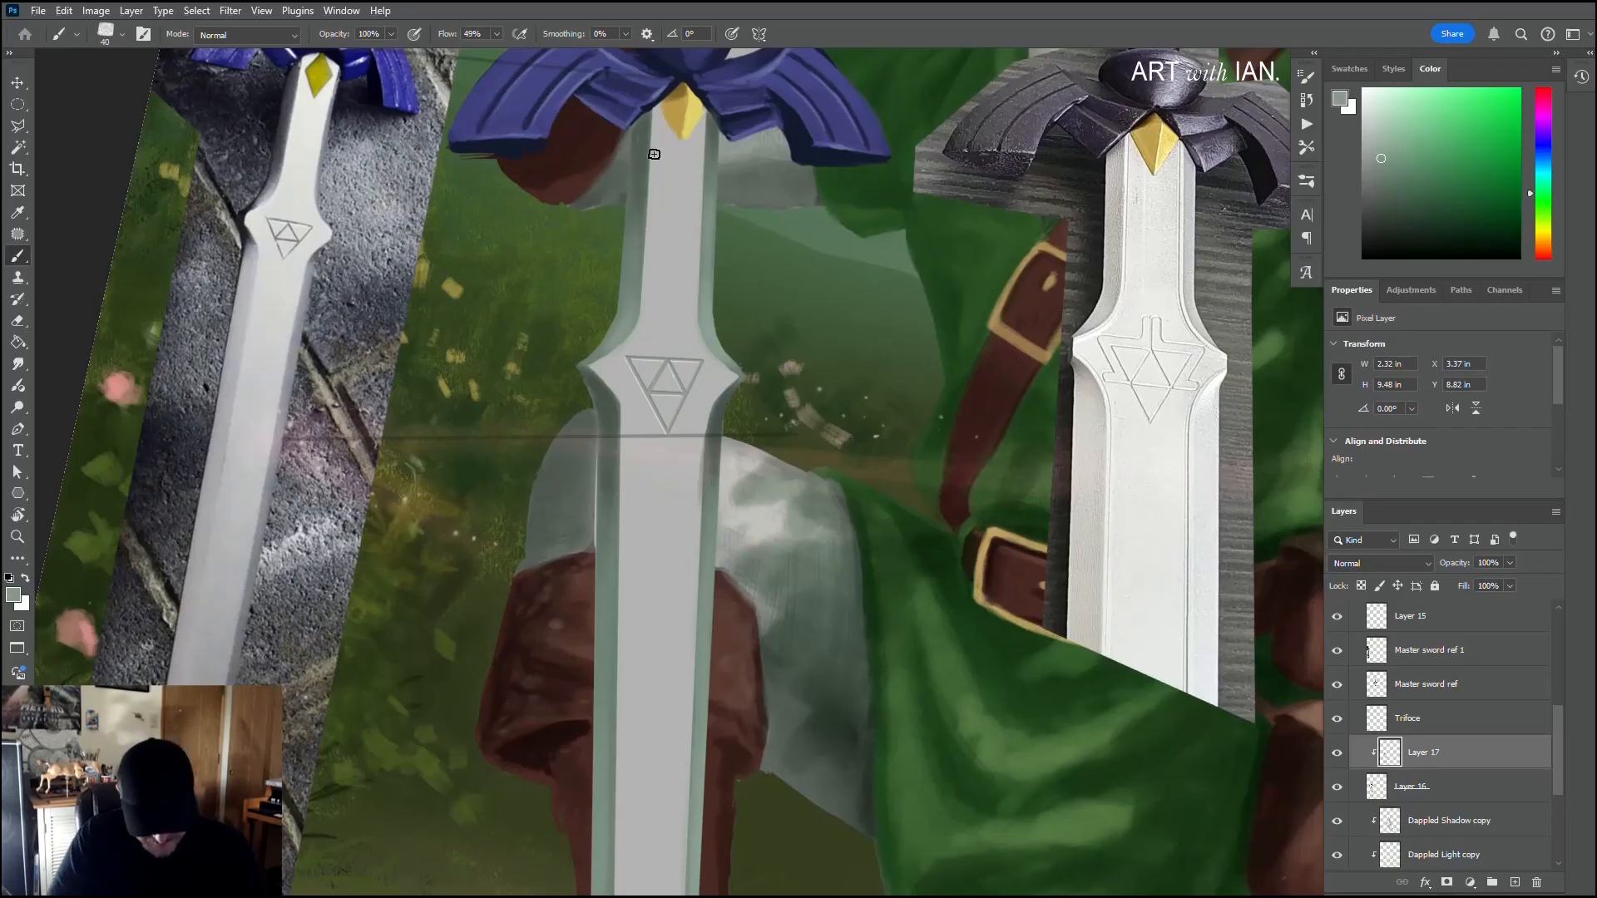
key(])
key(])
key(])
drag(637, 312, 633, 259)
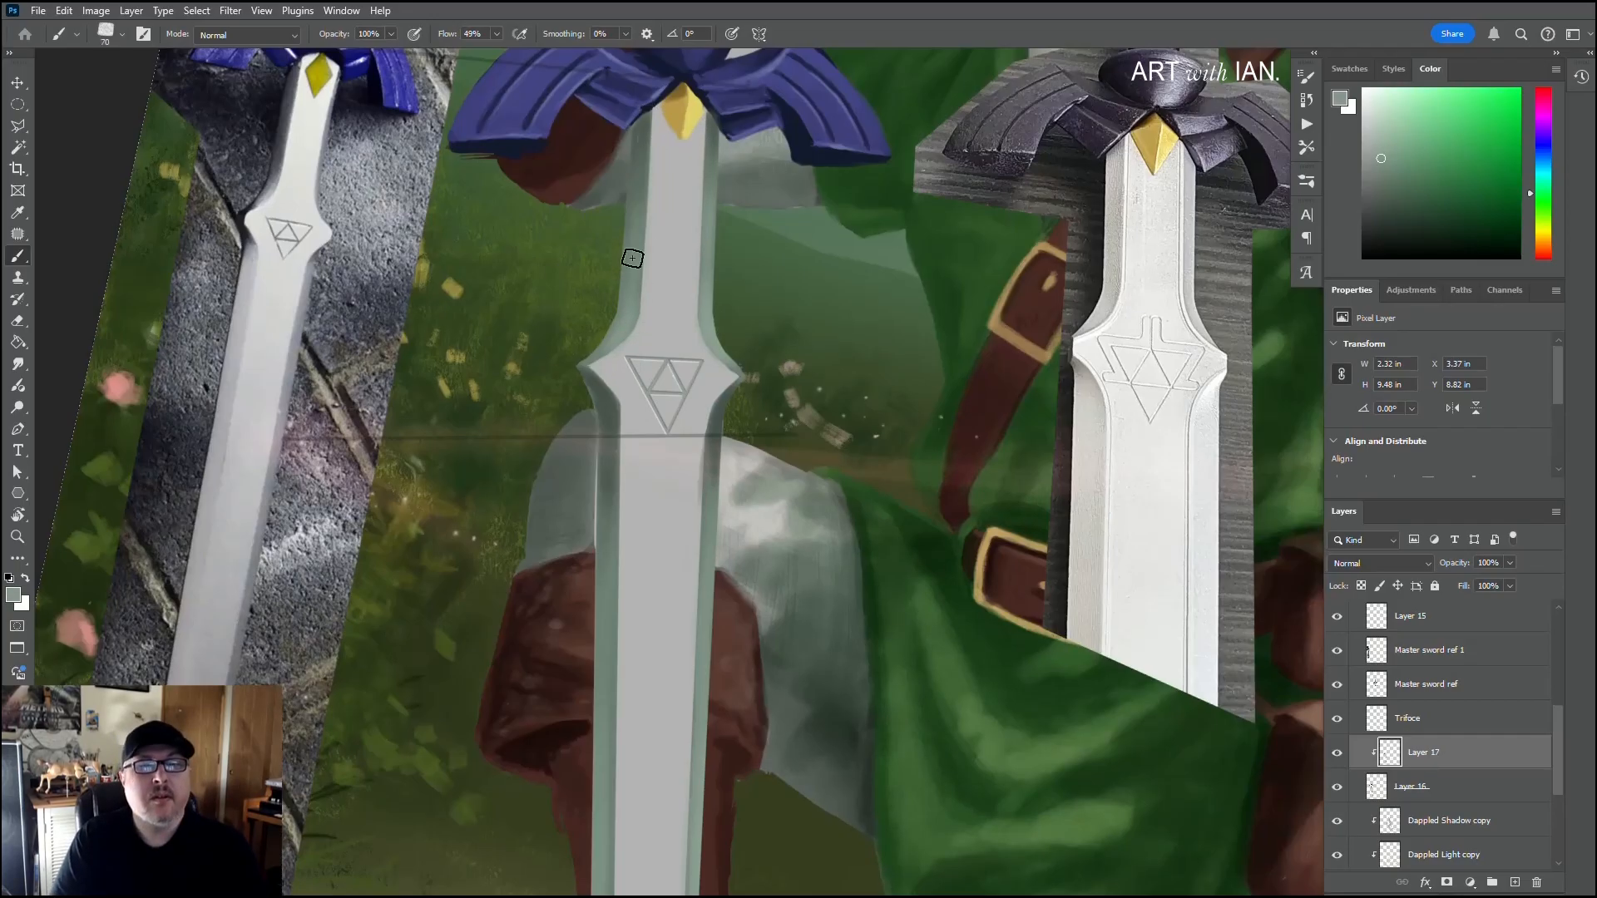
drag(620, 333, 637, 180)
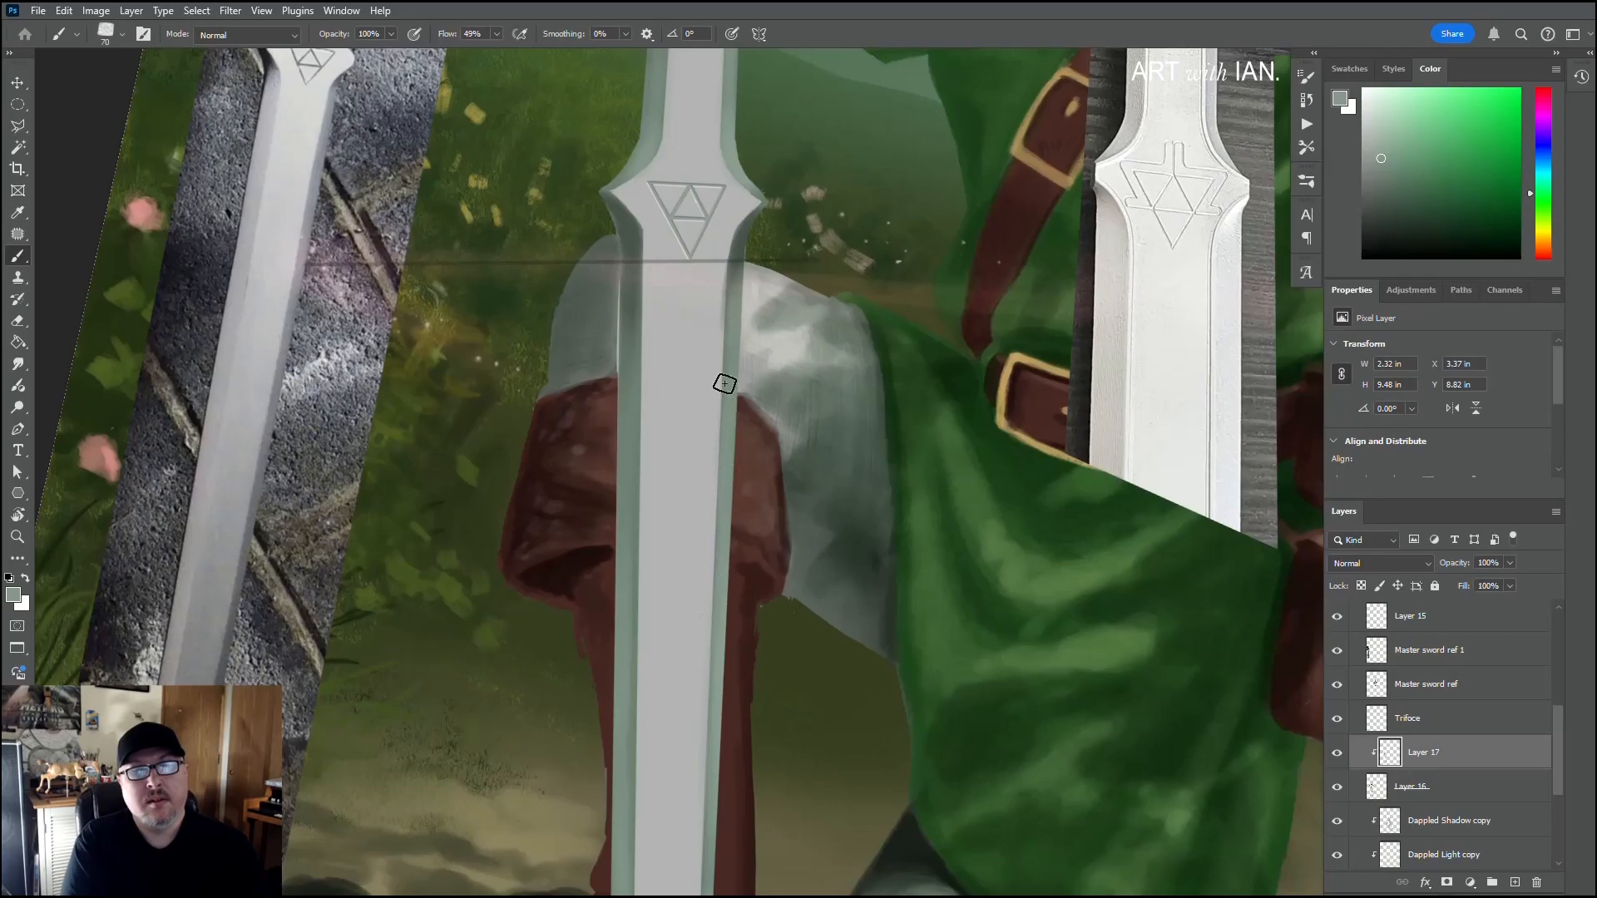
Step: Mix a pale yellowish off-white from the sampled blade grey and start a thin 25 px highlight on the right ridge below the emblem
alt+click(692, 363)
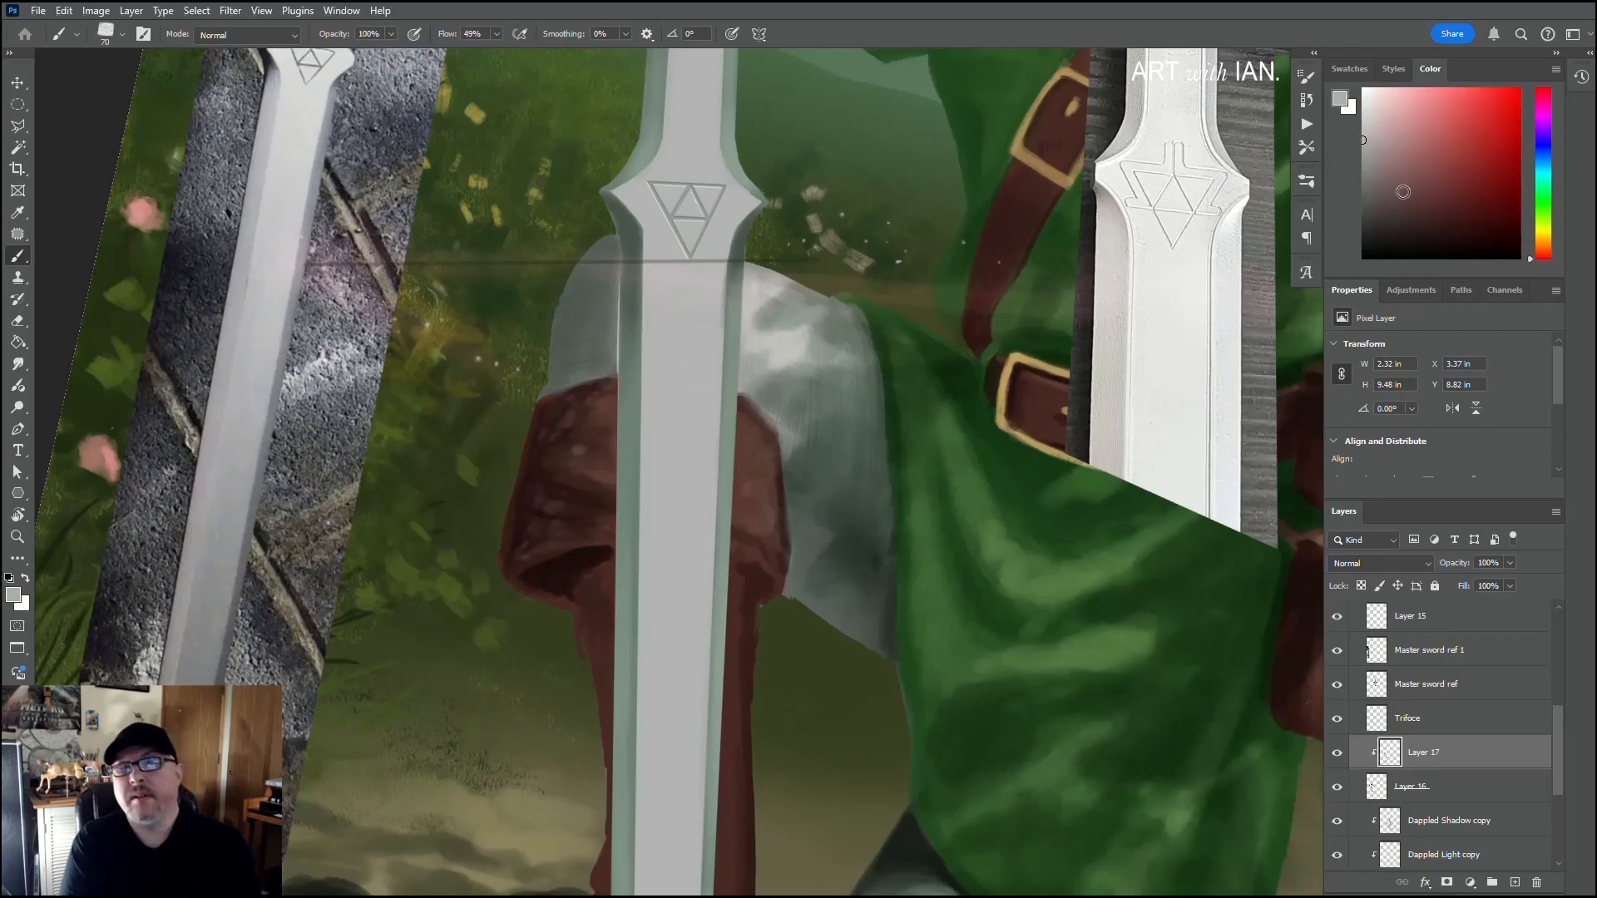
click(1363, 133)
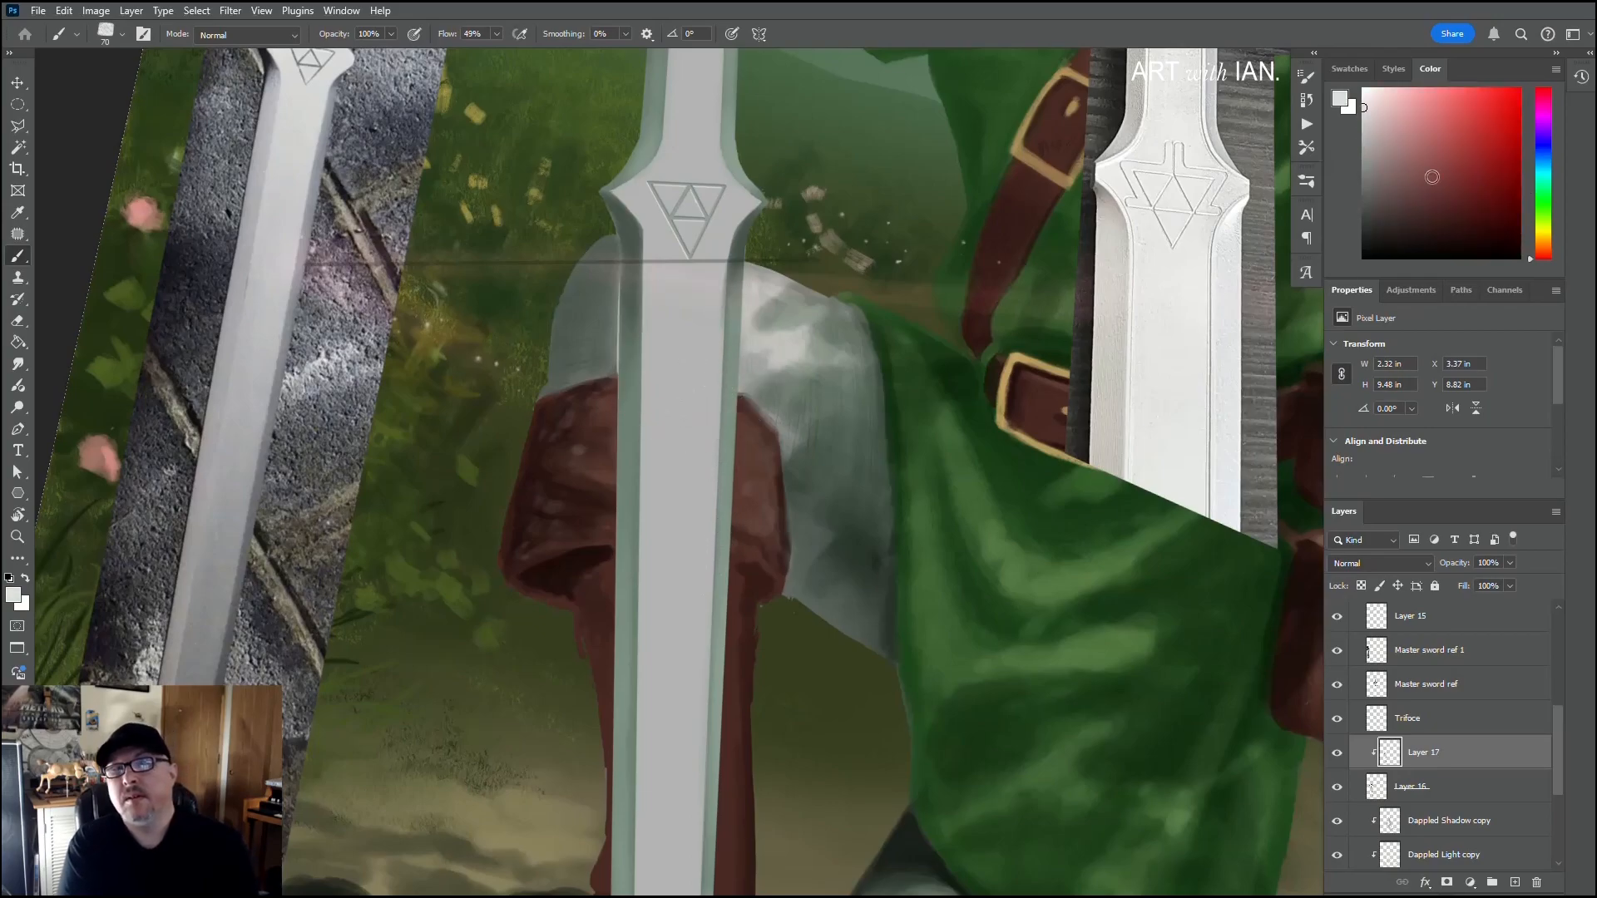
drag(1544, 241, 1531, 219)
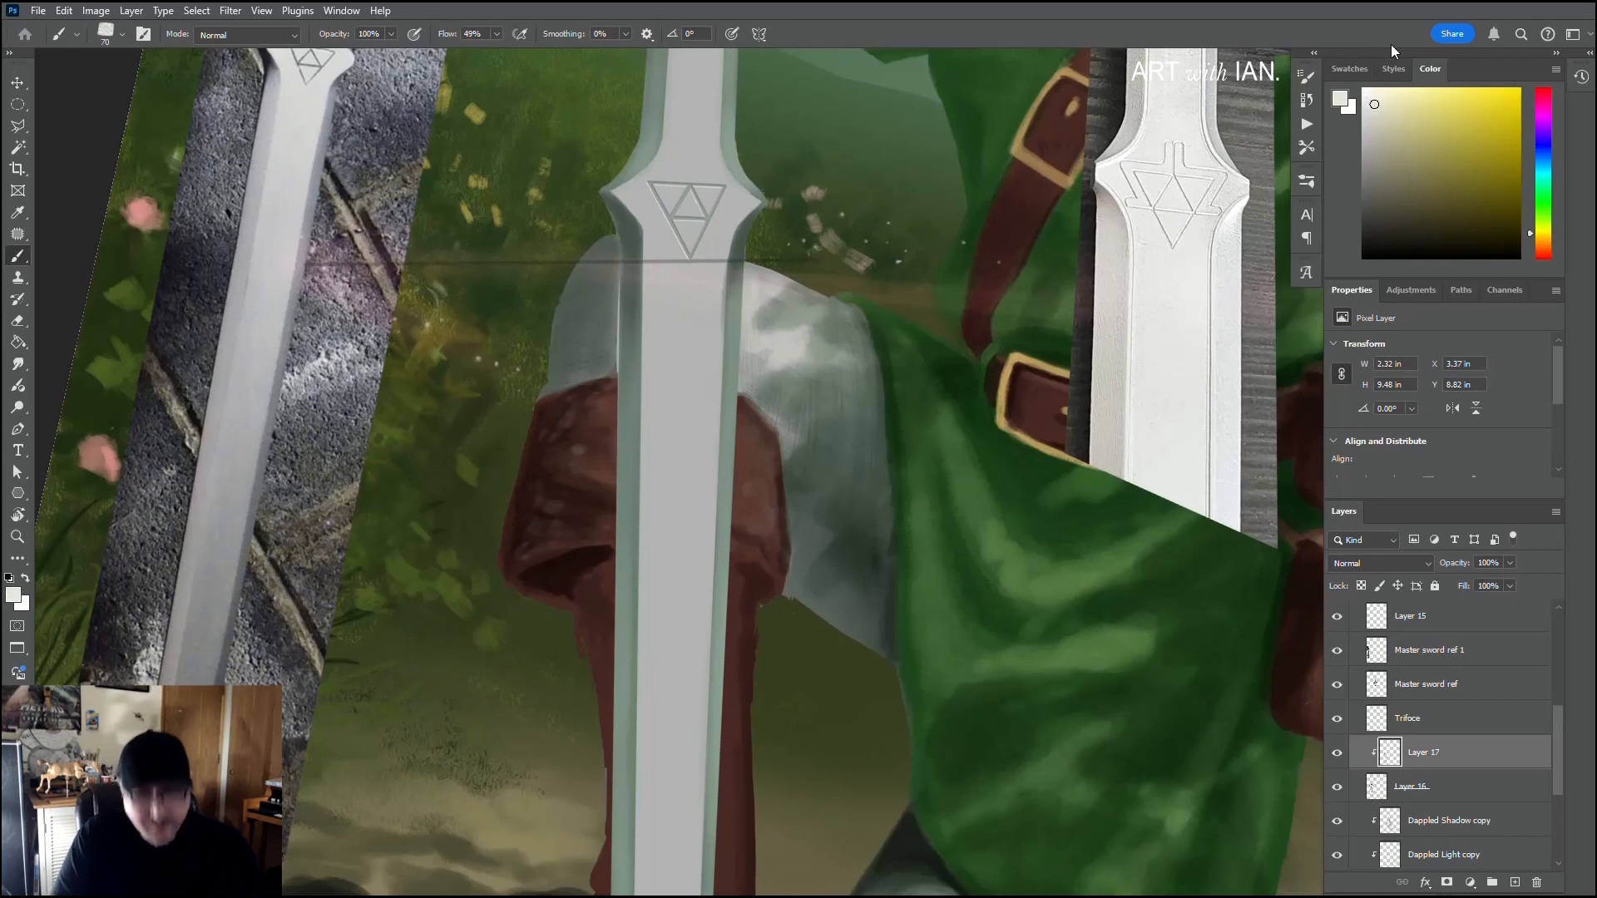
key(bracketleft)
key(bracketleft)
key(bracketleft)
key(bracketleft)
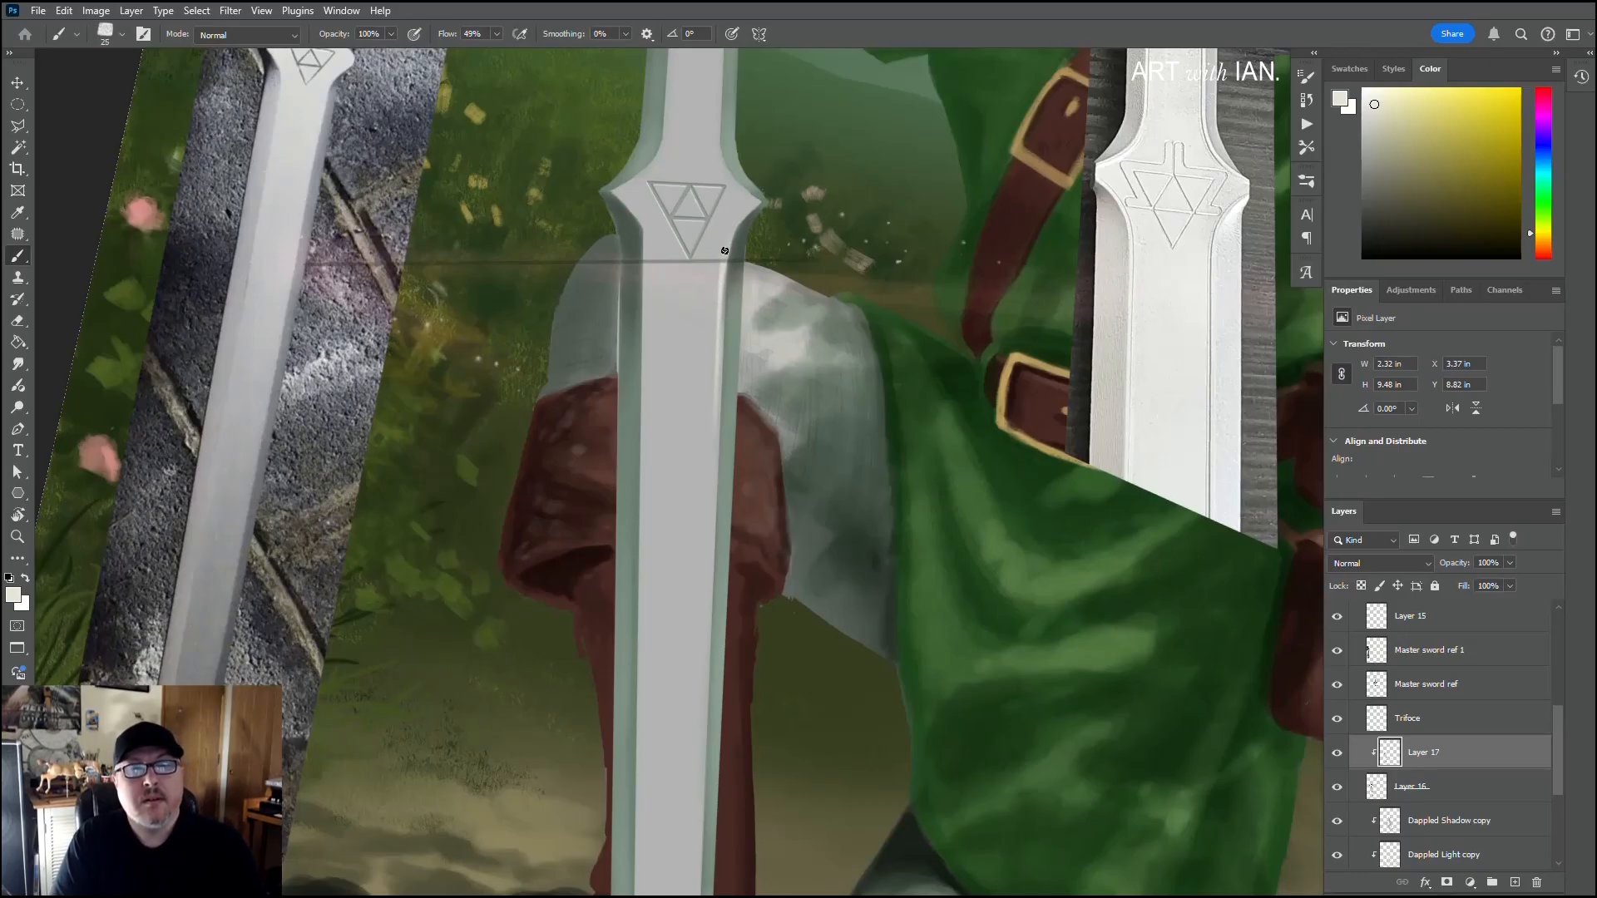
Step: Extend the thin off-white highlight down the blade's right ridge, past the boot cuff towards the tip, with a 25 to 30 px brush
scroll(714, 390, down, 3)
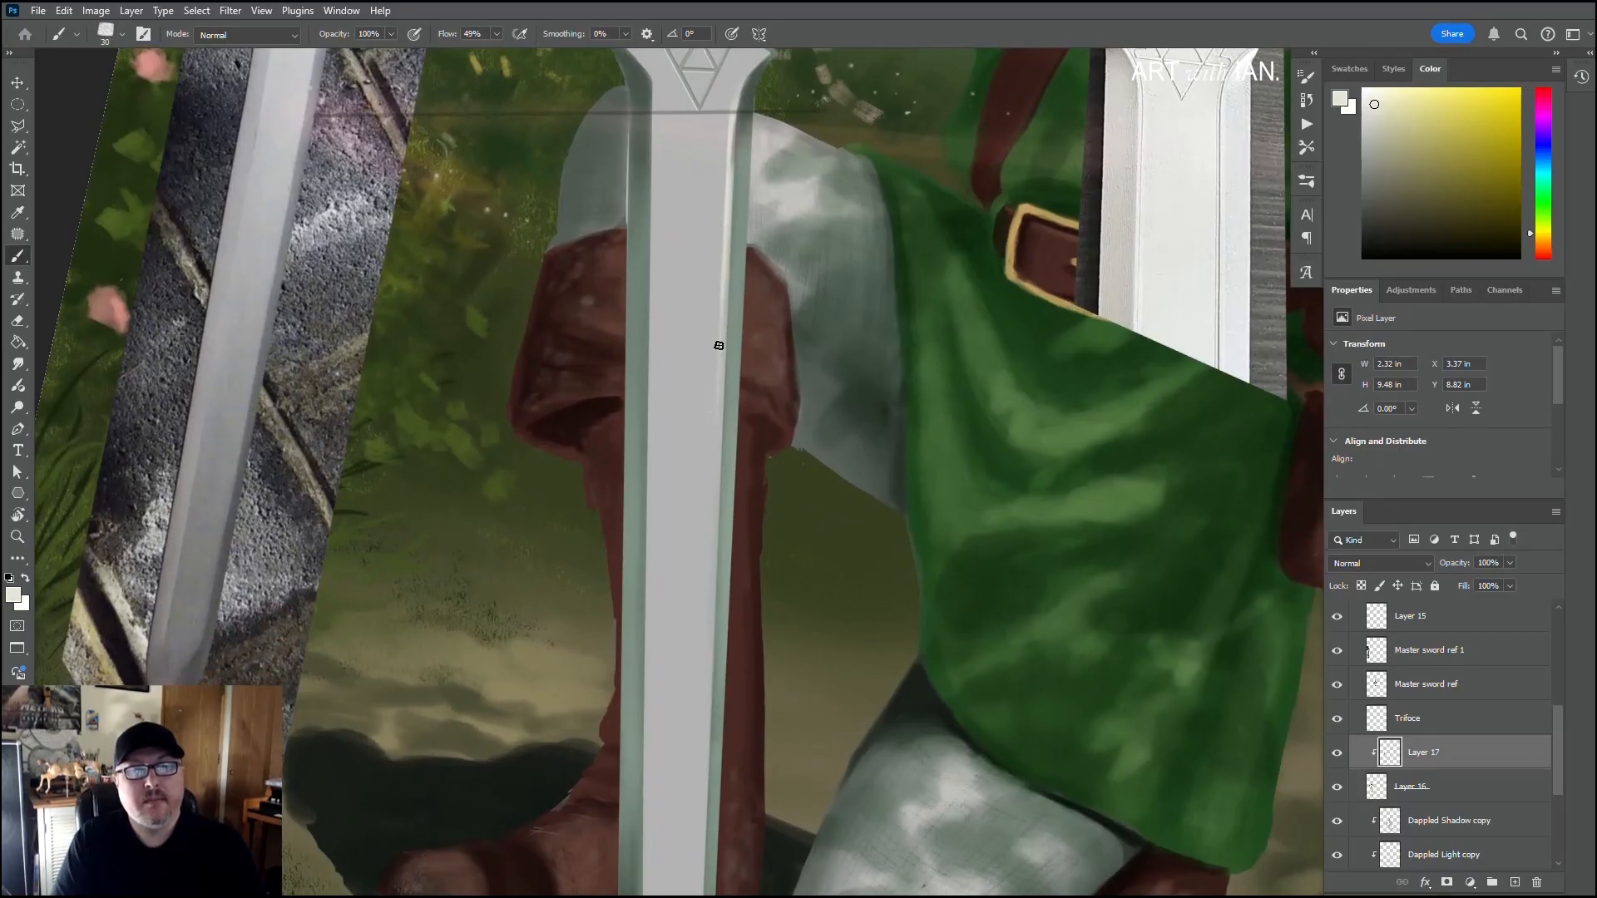
scroll(699, 560, down, 3)
key(bracketleft)
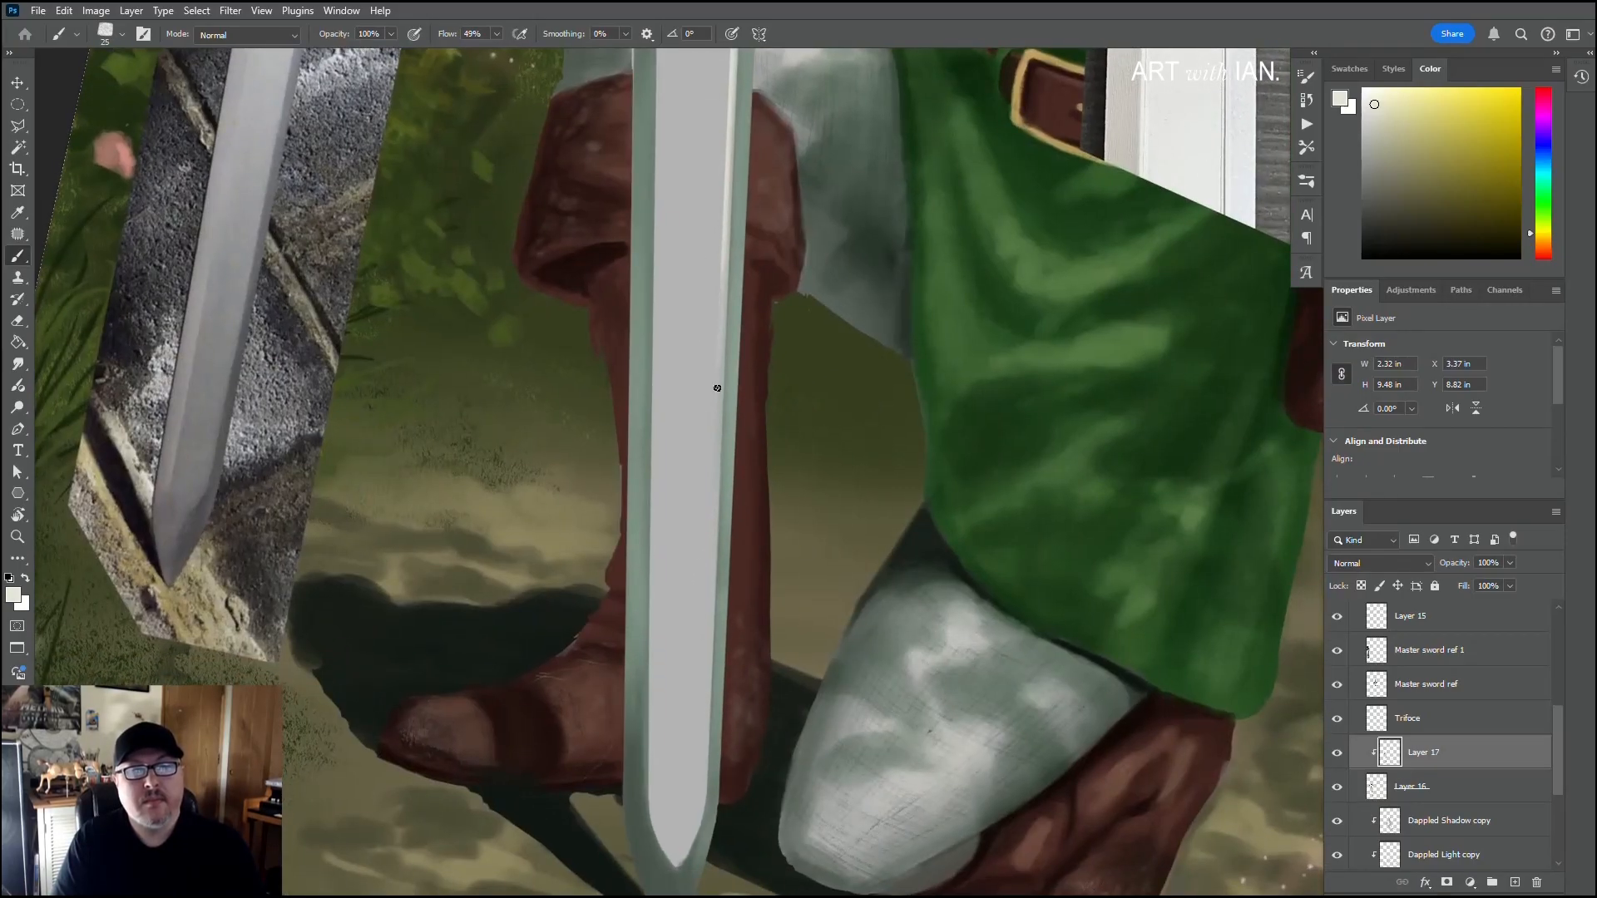
drag(722, 266, 714, 466)
mouse_move(720, 389)
mouse_down()
mouse_move(713, 613)
mouse_move(715, 225)
mouse_up()
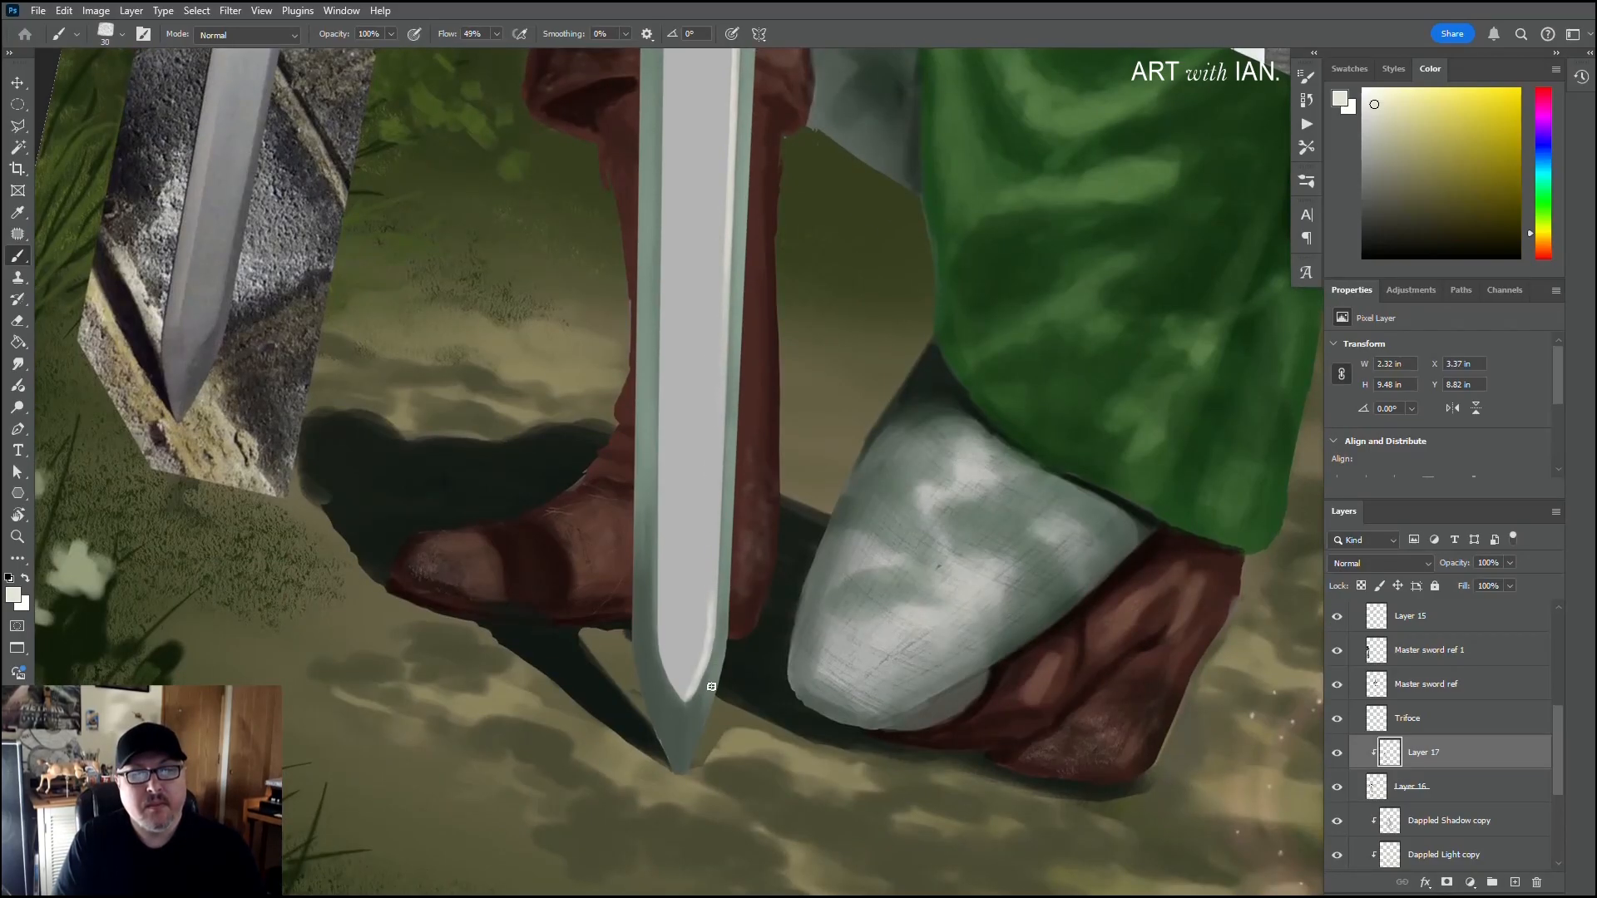
Step: Carry the off-white highlight around the curved right end of the blade's central flat and strengthen the ridge just above it
drag(708, 640, 703, 680)
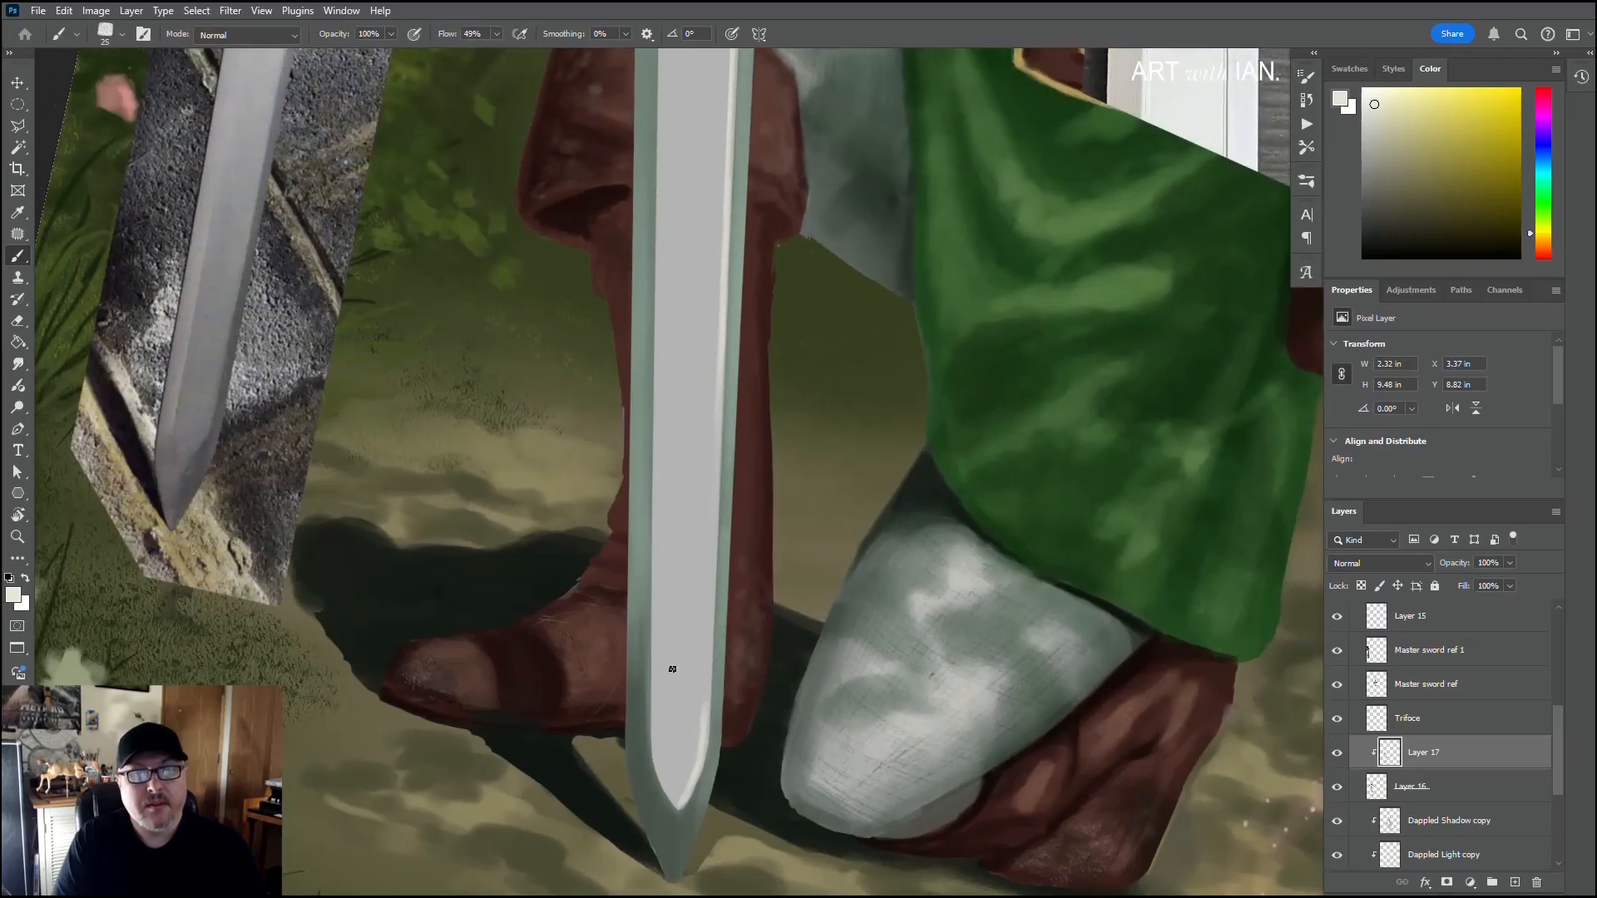
drag(709, 584, 708, 679)
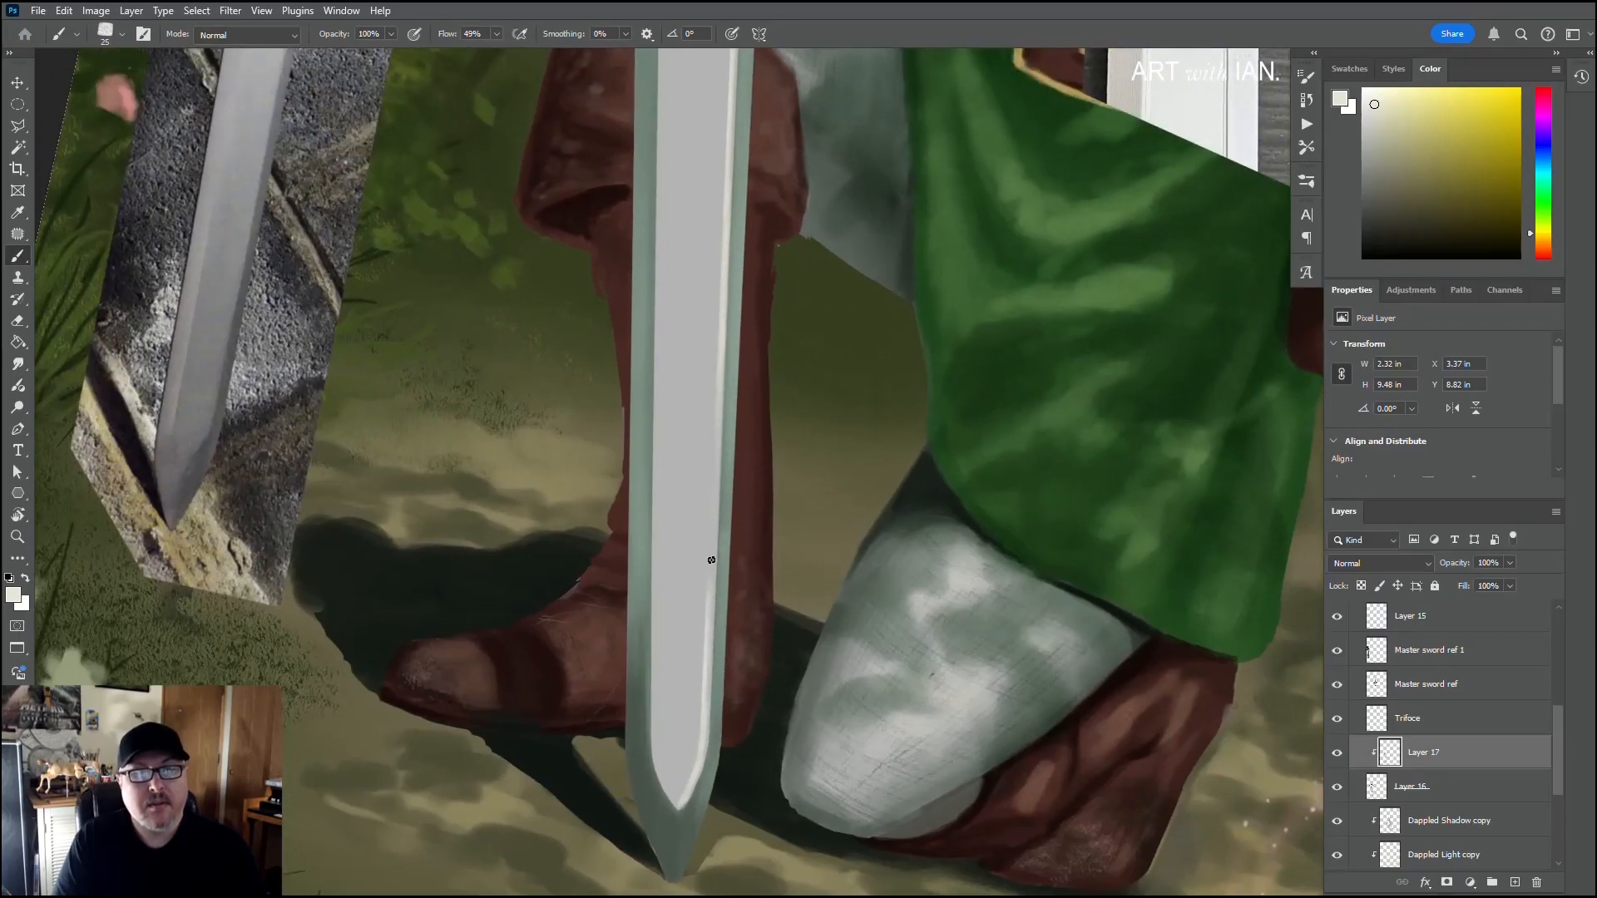
mouse_move(712, 550)
mouse_down()
mouse_move(719, 338)
mouse_move(707, 449)
mouse_up()
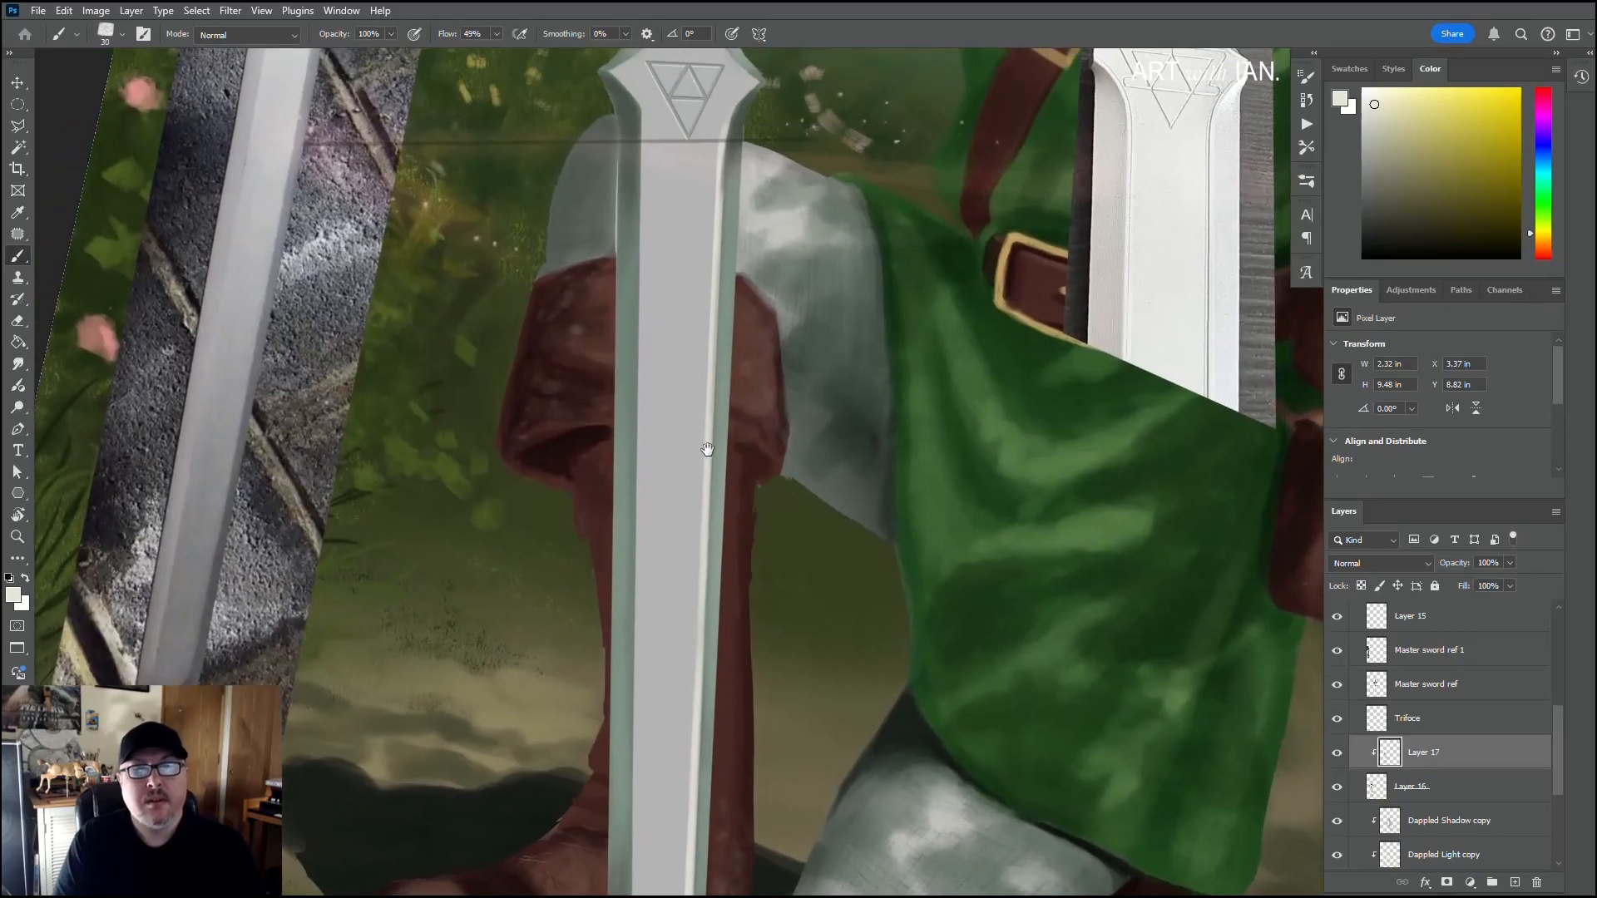
Step: Brush off-white light down the blade's right bevel beside and below the boot cuff with a 70 px brush
key(bracketright)
key(bracketright)
key(bracketright)
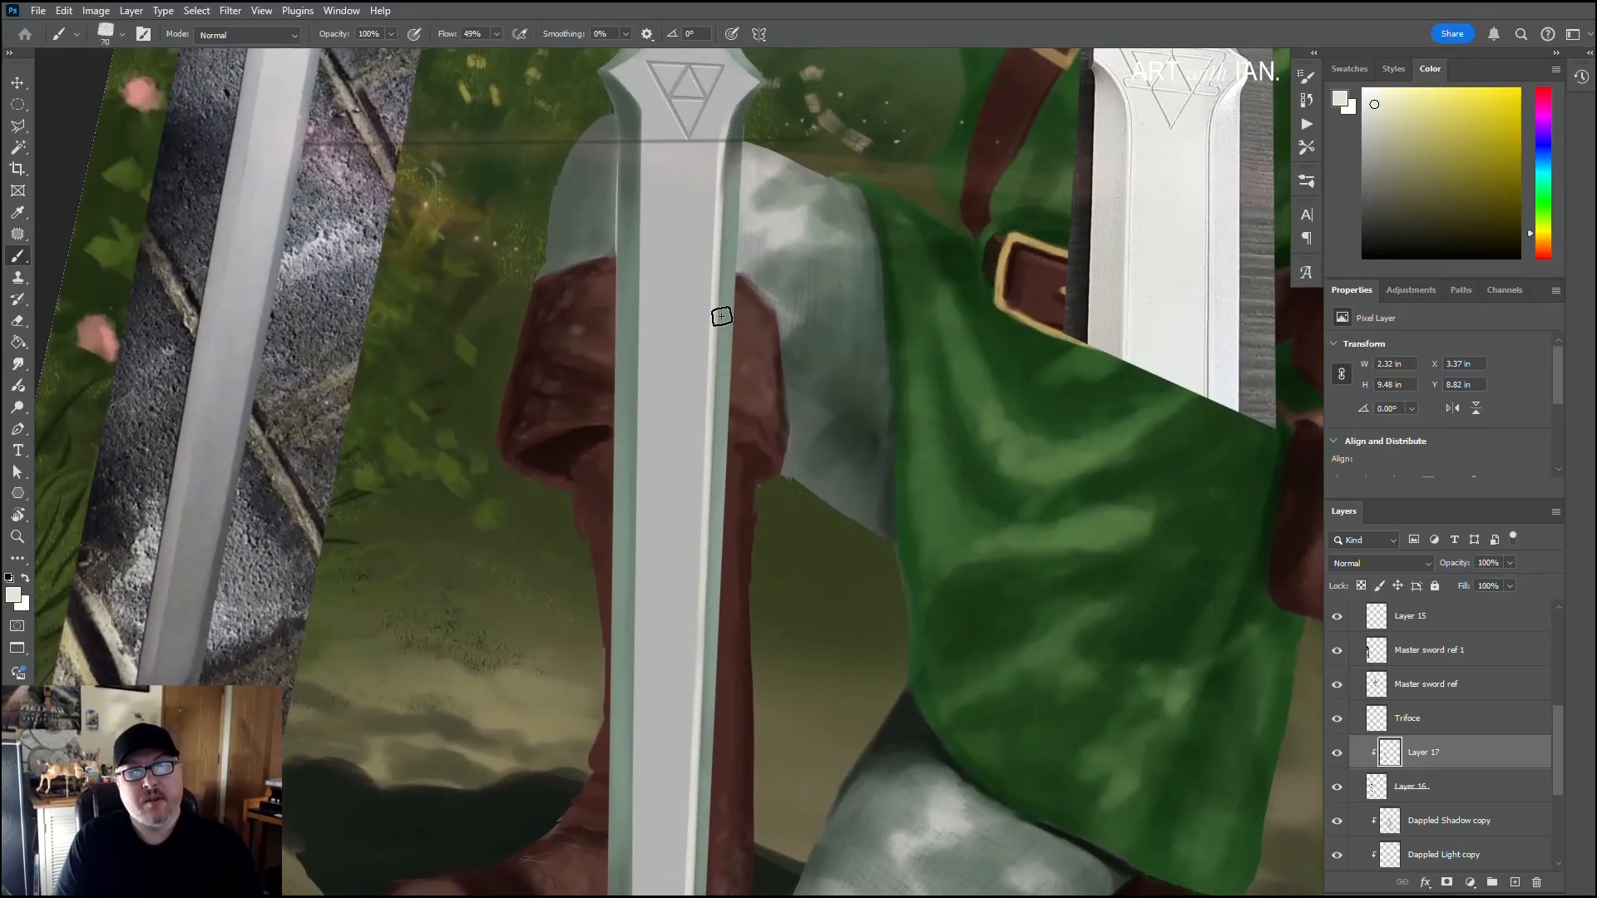
drag(725, 336, 710, 538)
drag(719, 391, 704, 656)
drag(719, 448, 696, 727)
Step: Spread the off-white light up the right bevel towards the emblem with a 60 px brush, reinforcing it beside the boot
key(bracketleft)
drag(721, 444, 721, 209)
drag(716, 416, 730, 179)
drag(723, 399, 732, 133)
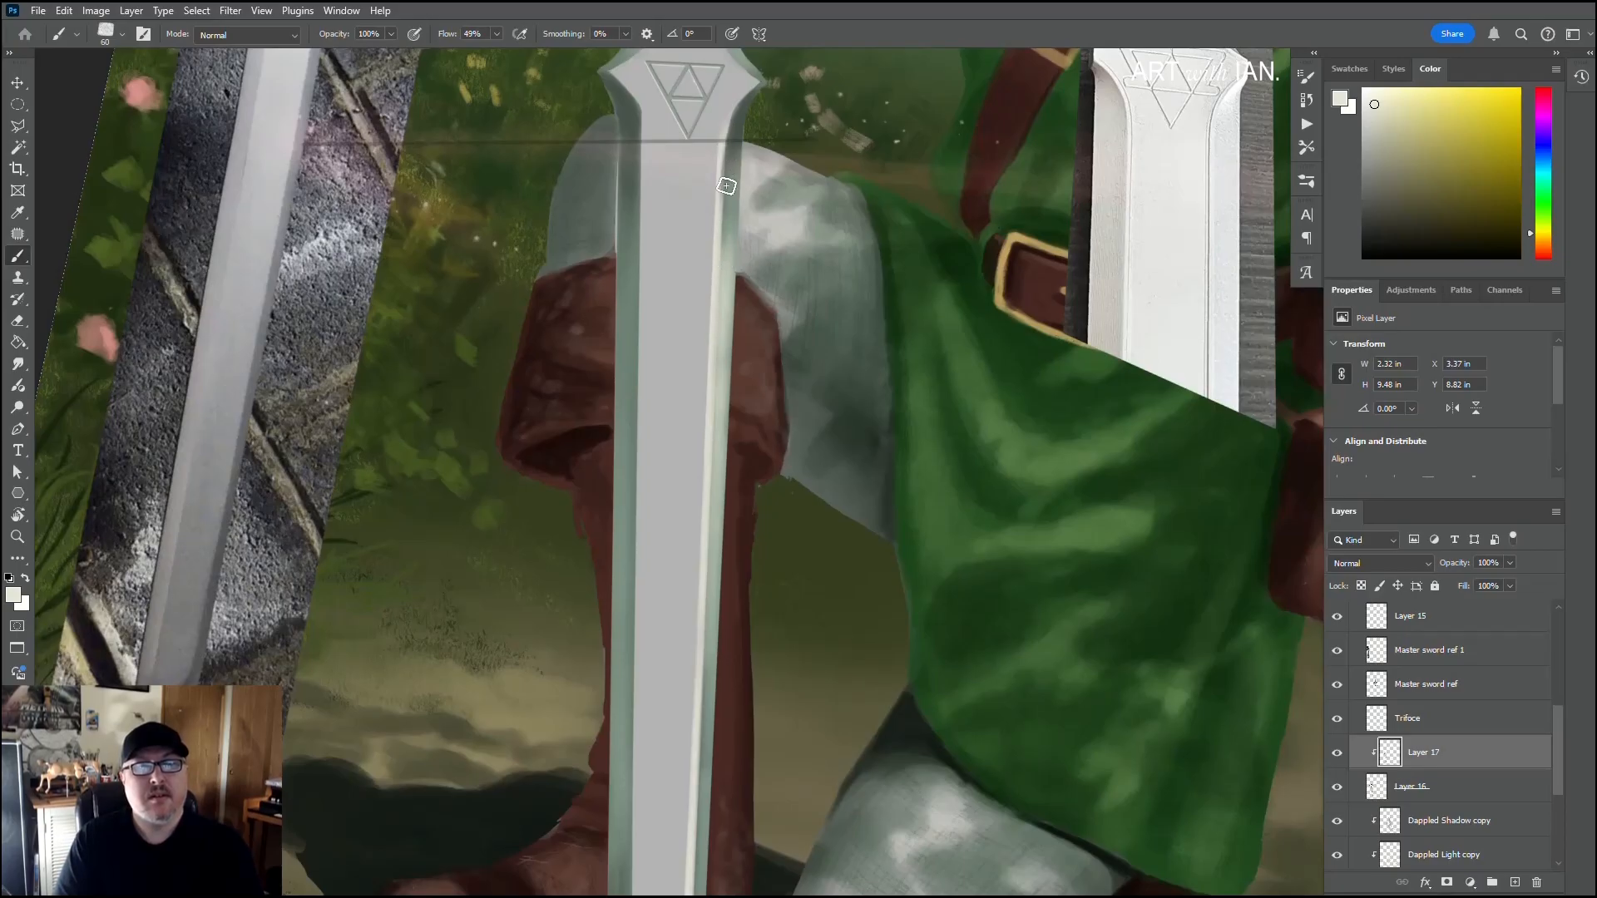
drag(713, 422, 719, 327)
mouse_move(721, 485)
mouse_down()
mouse_move(726, 271)
mouse_move(718, 407)
mouse_up()
drag(707, 592, 716, 454)
Step: Sample the bevel's grey-green and tone down the light on the lower right bevel with a 60 px brush
alt+click(706, 643)
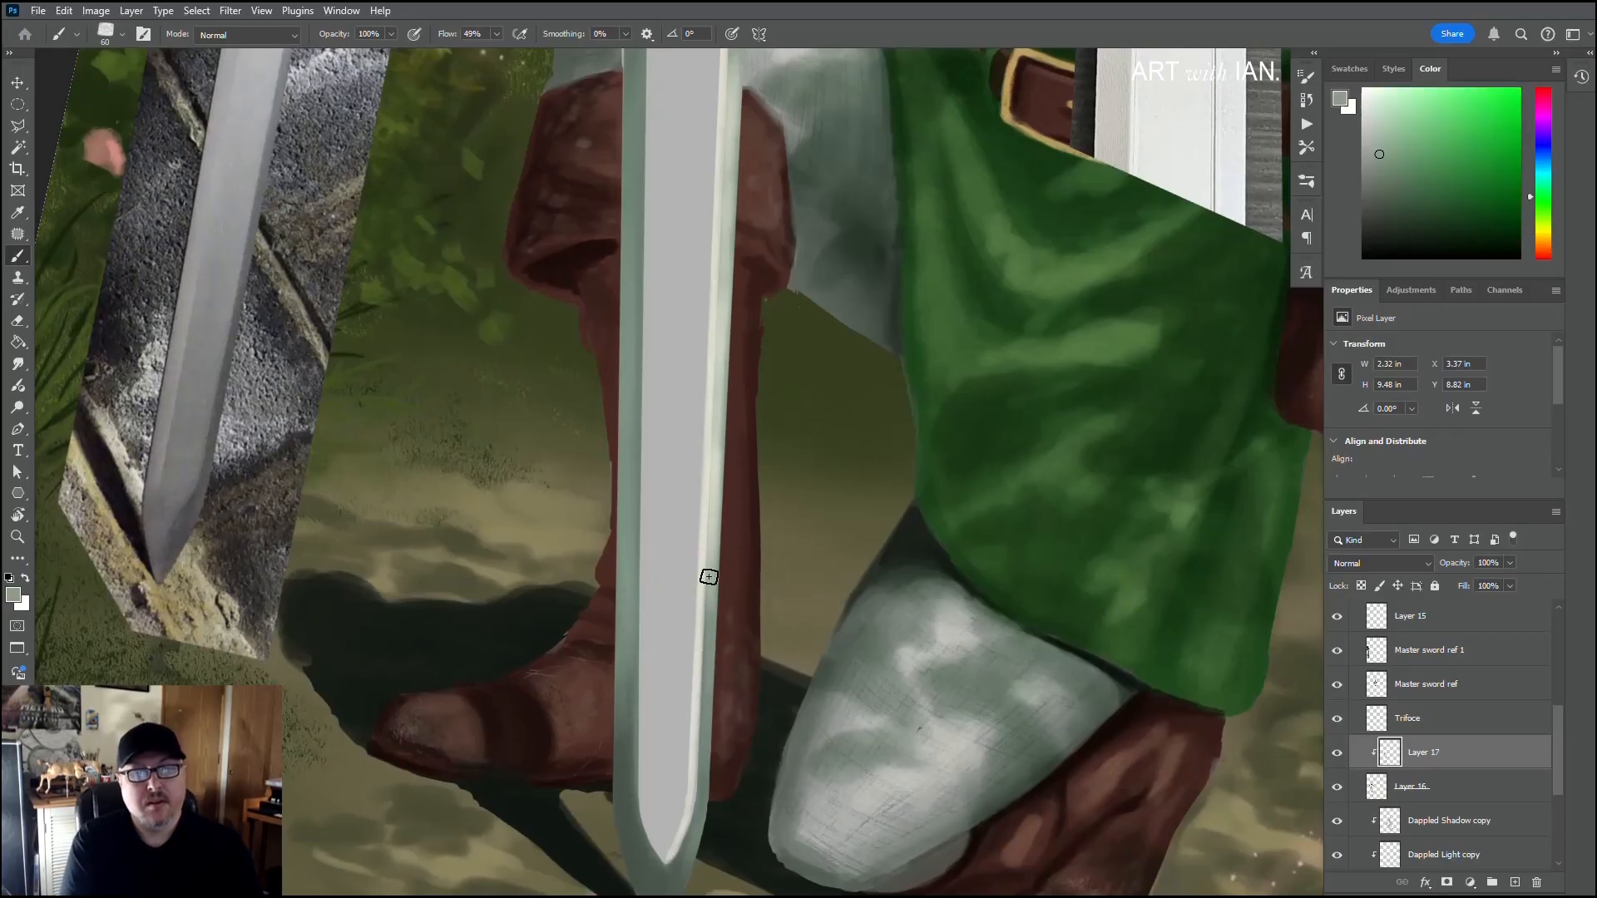
drag(705, 653, 686, 836)
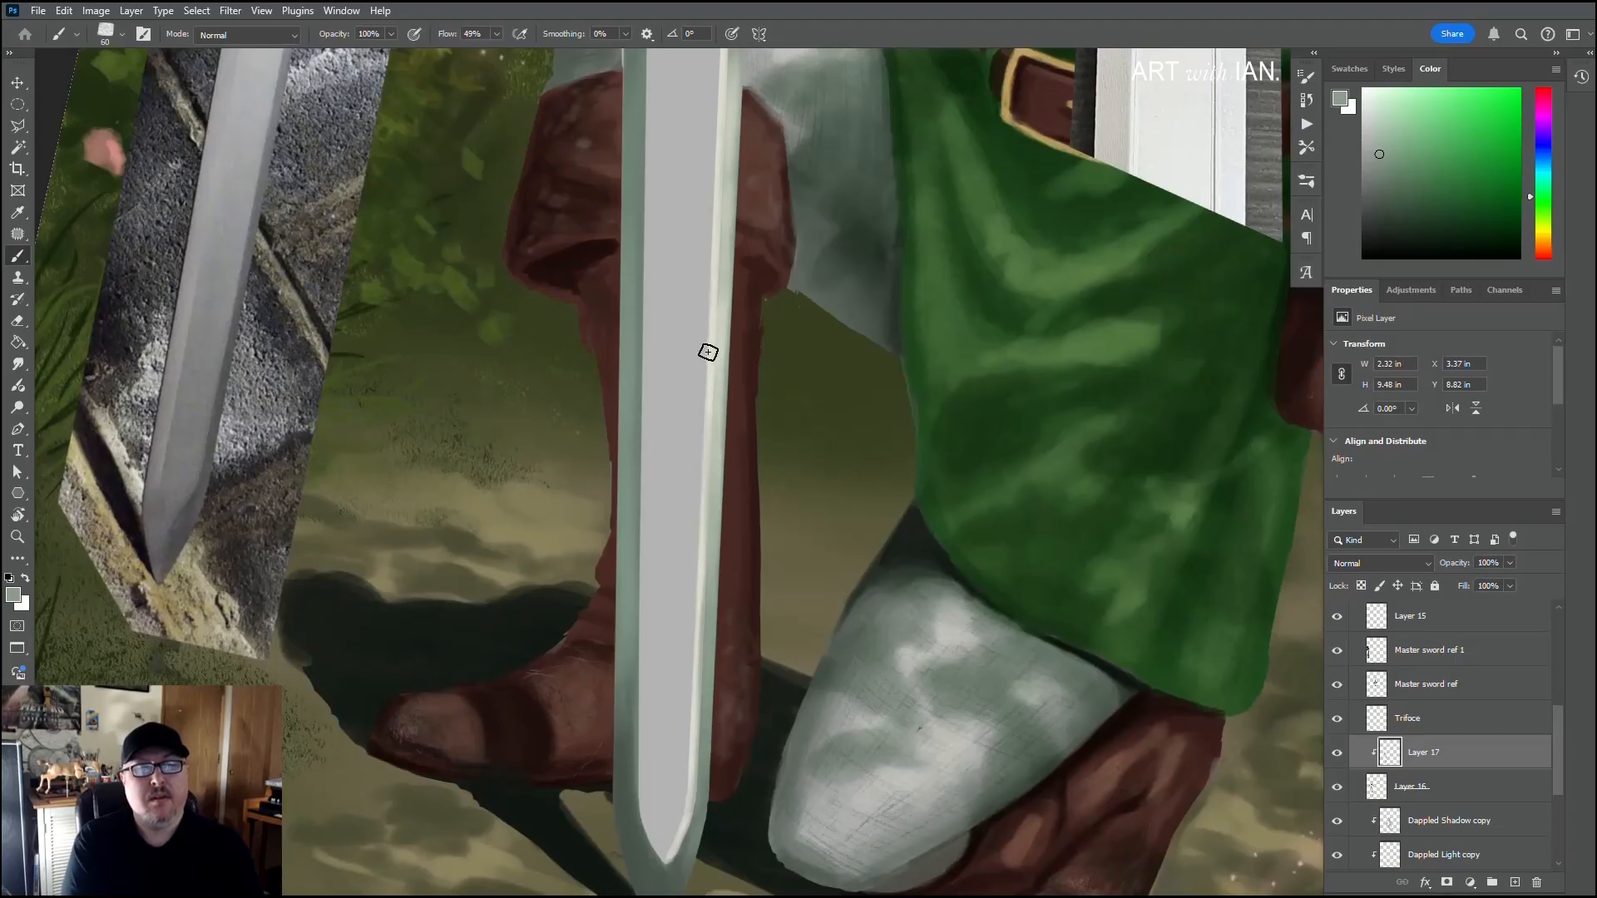
drag(706, 349, 693, 555)
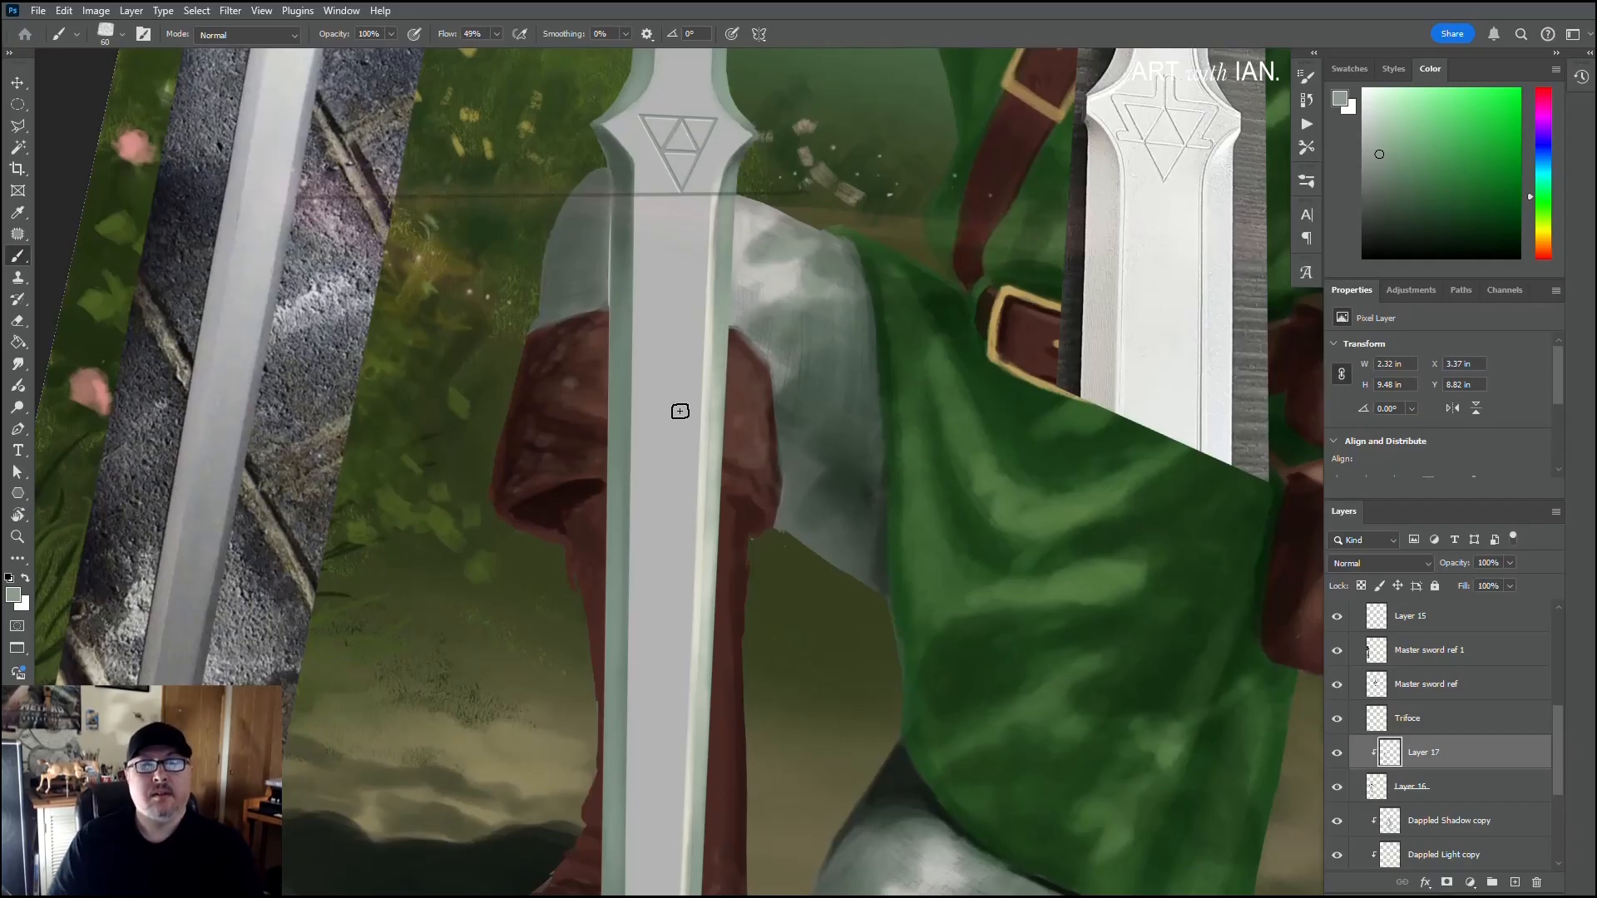
Step: Sample the blade's off-white highlight, add a clipped layer between the blade base and Layer 17, and enlarge the brush to 70 px
scroll(681, 416, down, 6)
scroll(582, 546, down, 2)
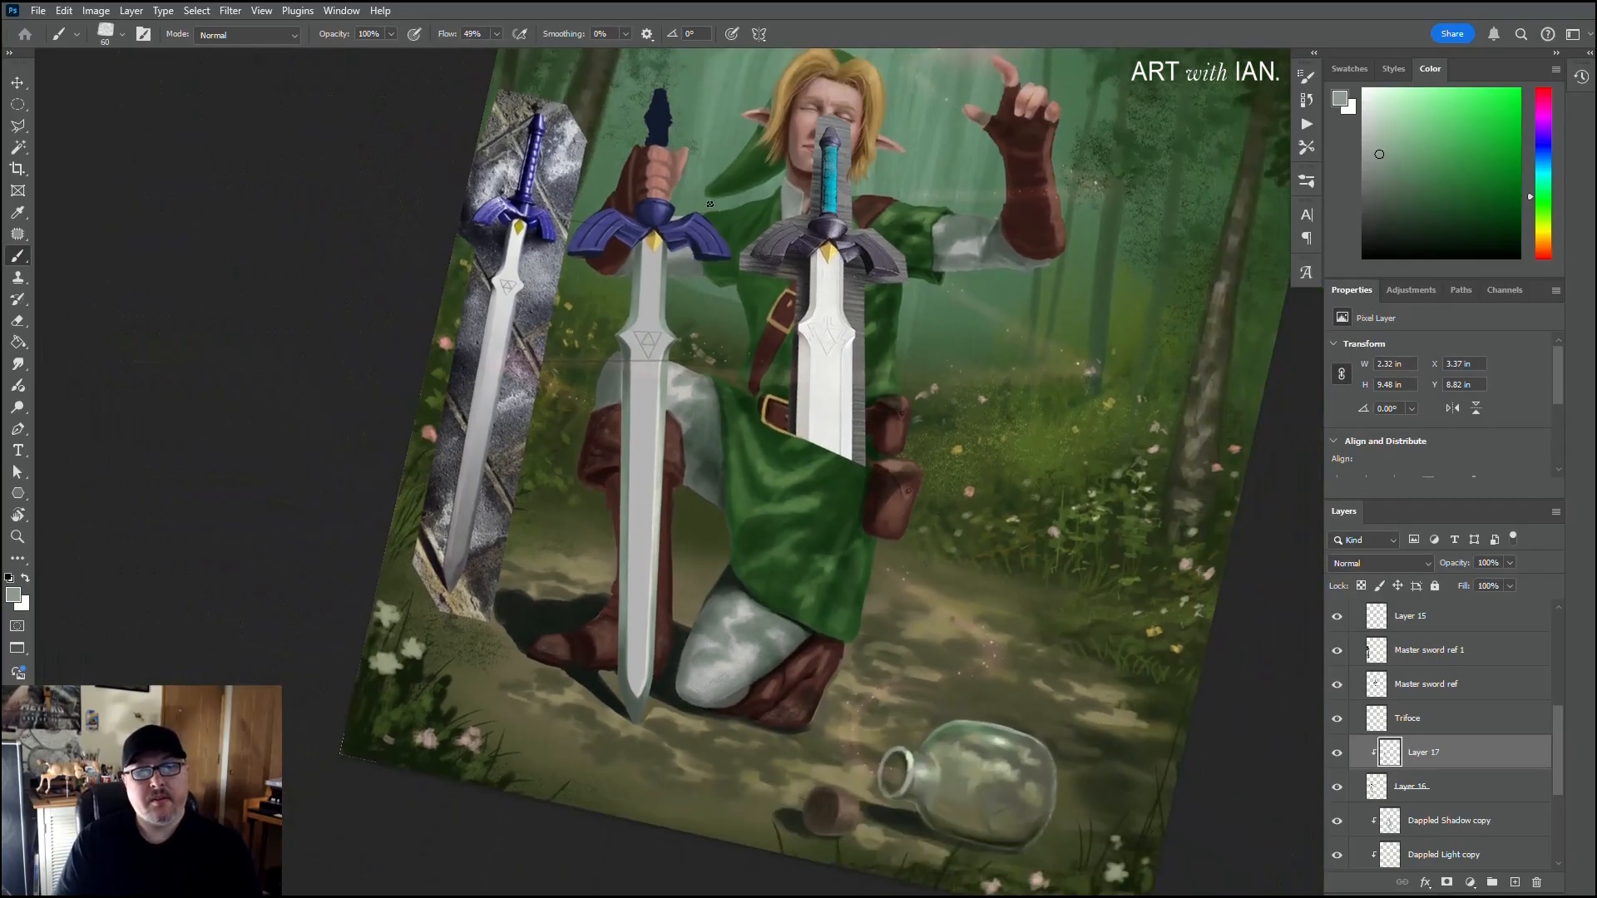
scroll(650, 469, up, 6)
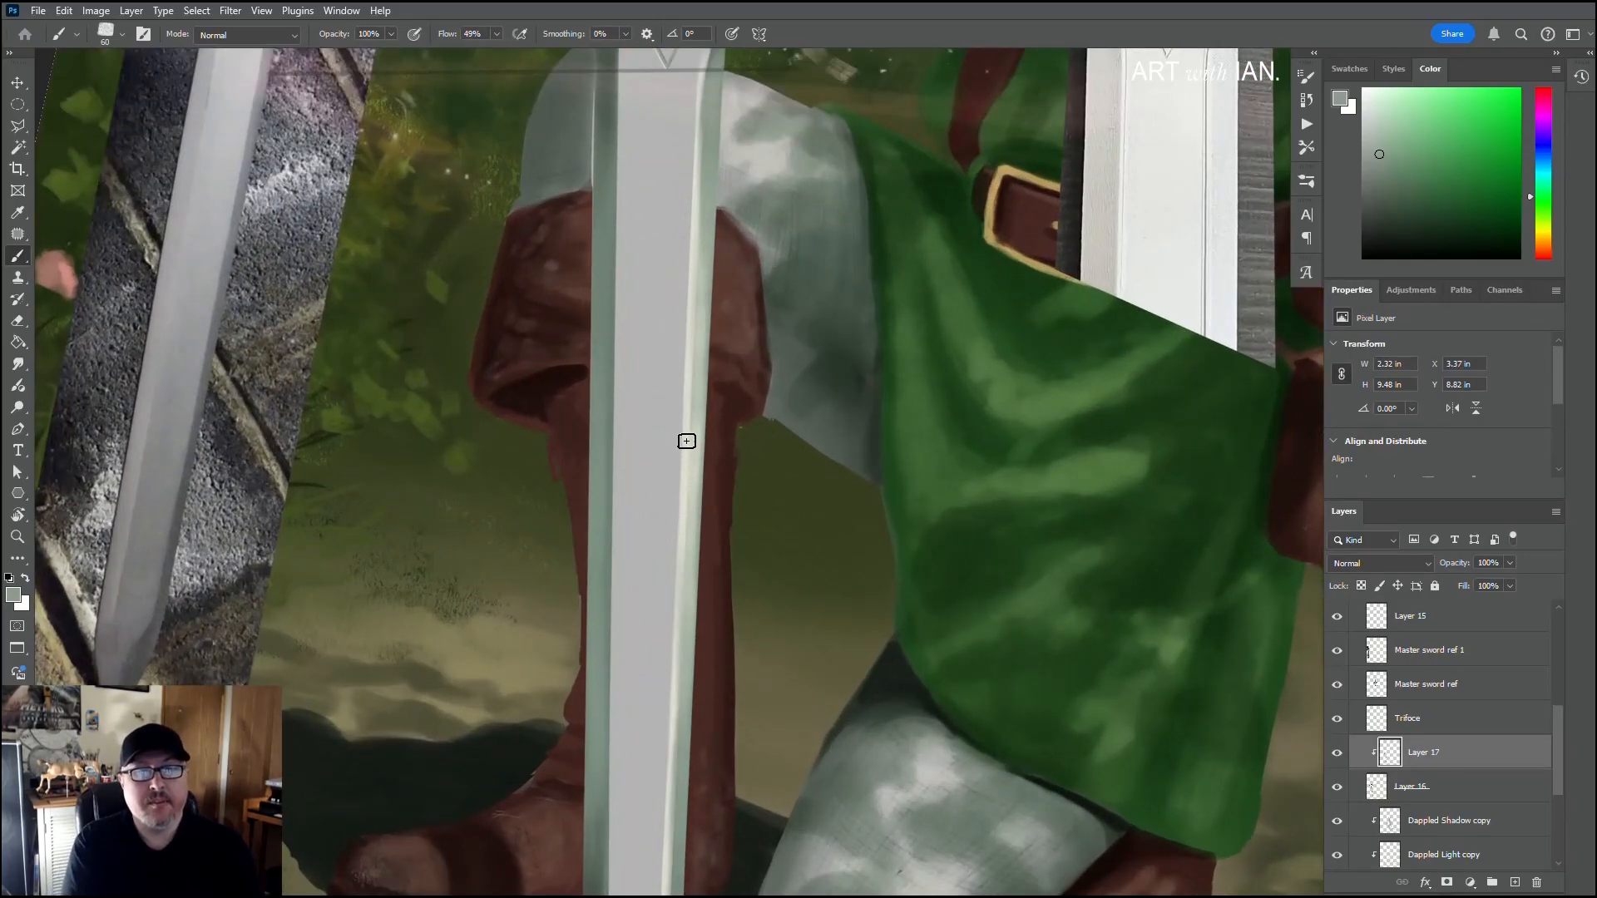
alt+click(680, 415)
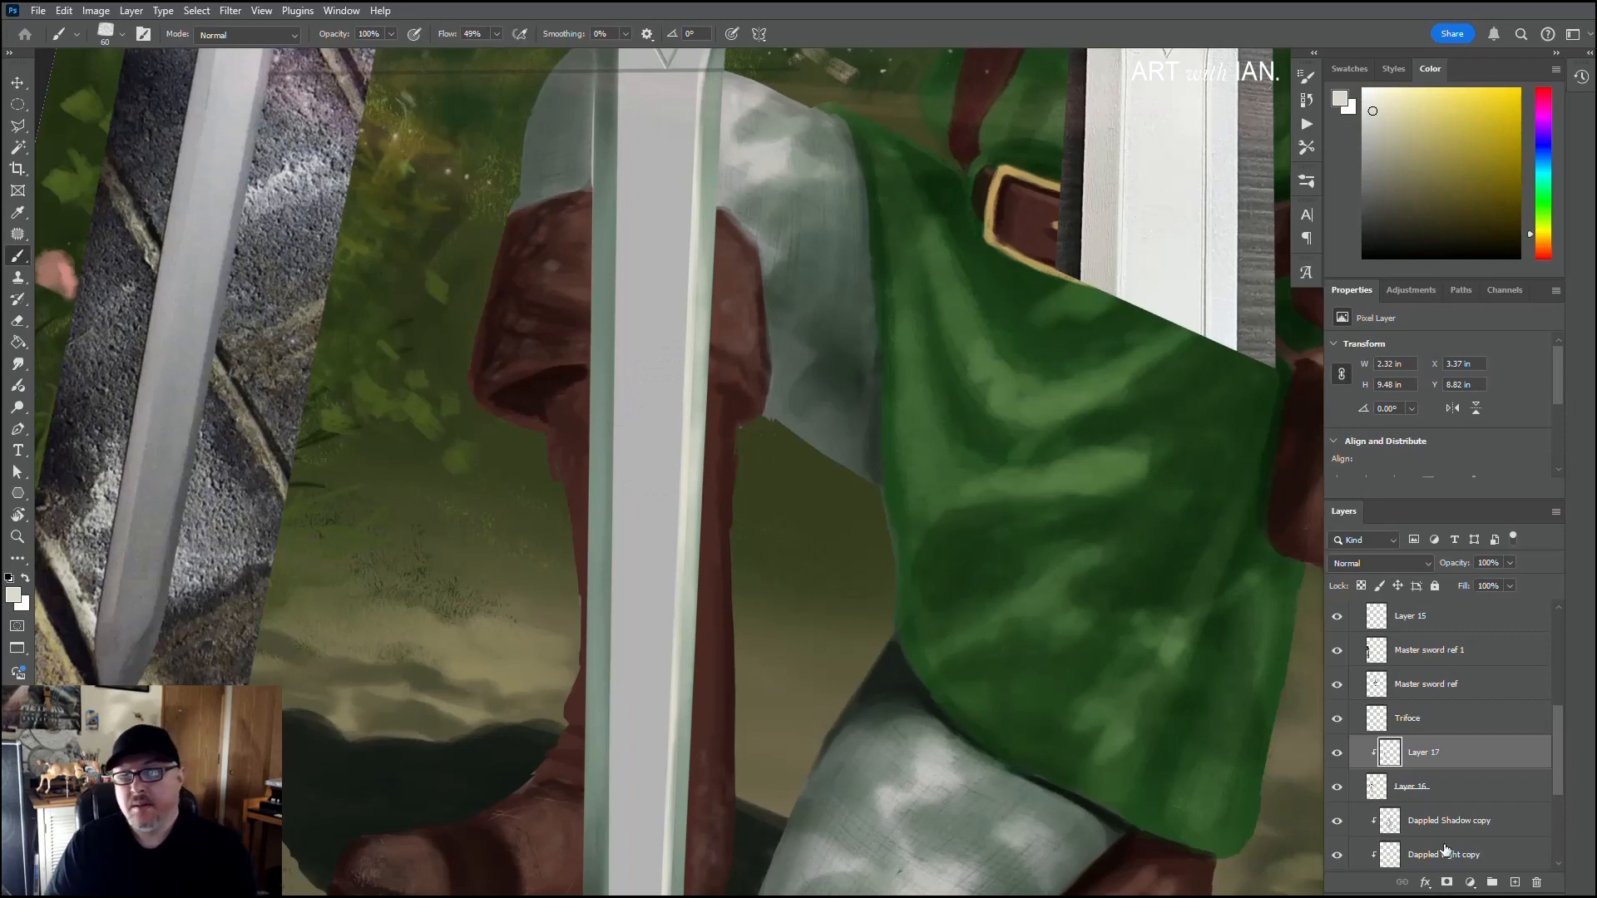
click(1445, 786)
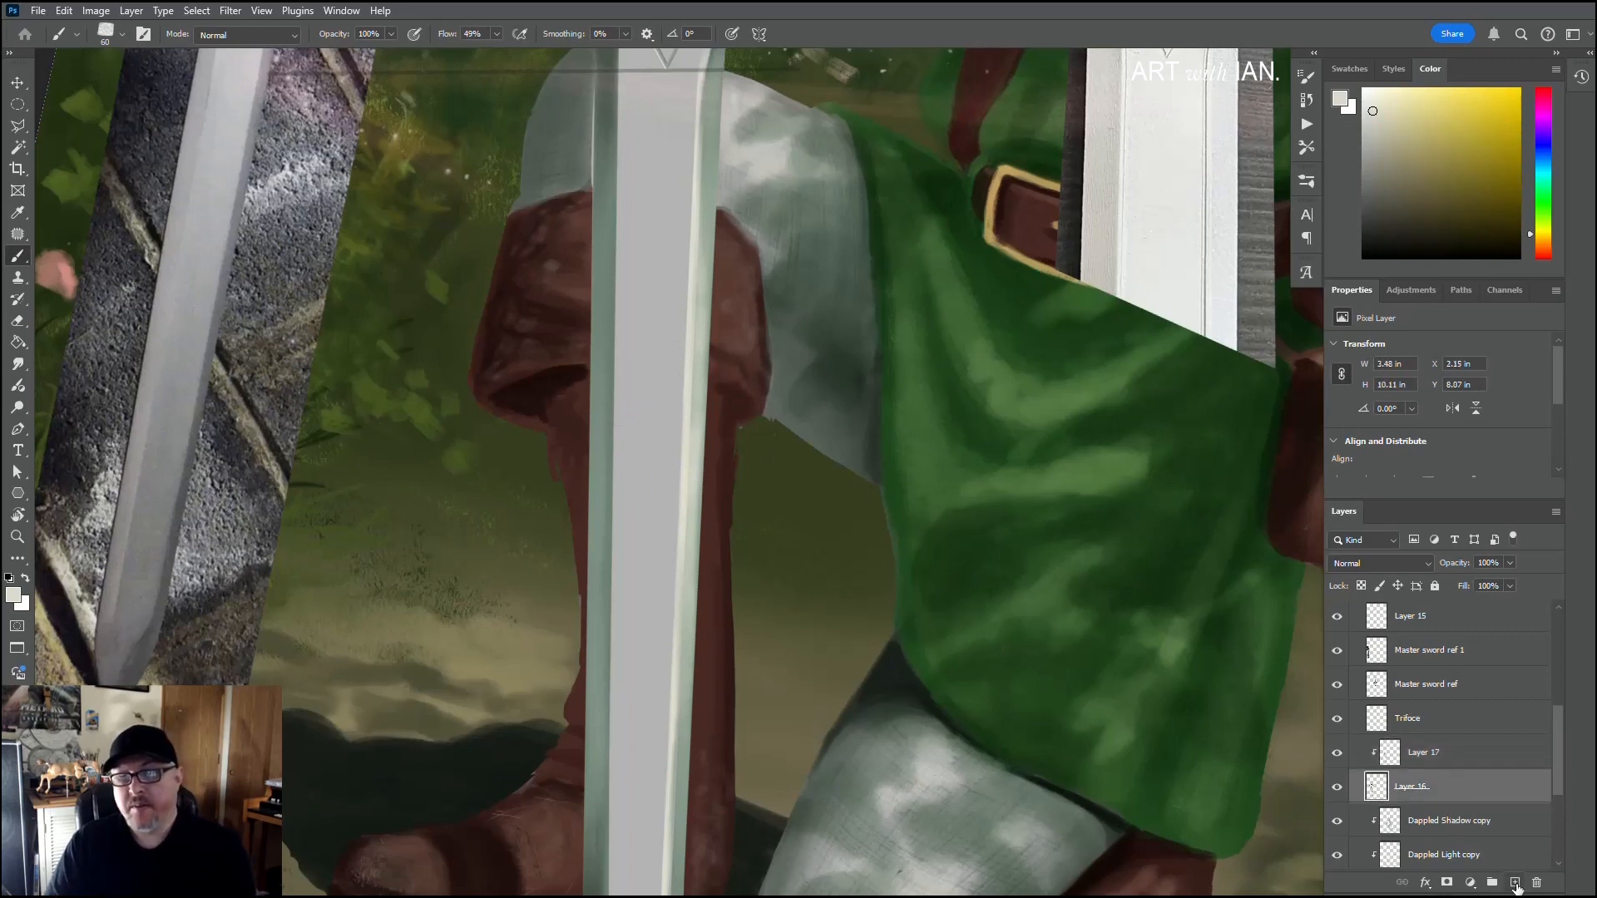
click(1516, 883)
scroll(682, 470, down, 3)
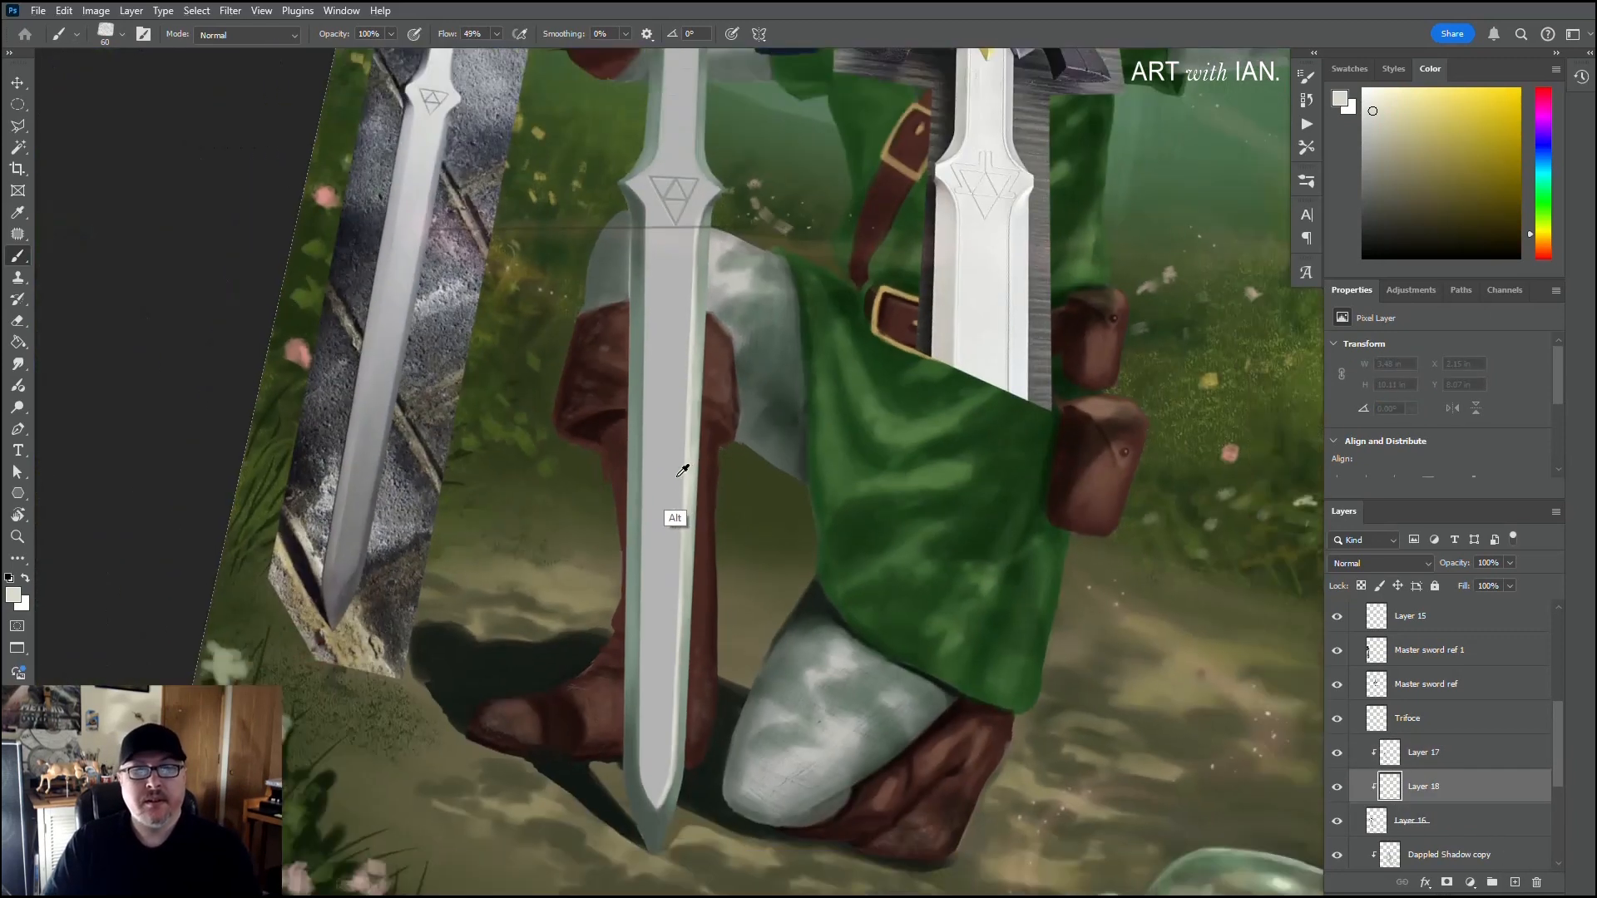
scroll(682, 470, down, 2)
key(bracketright)
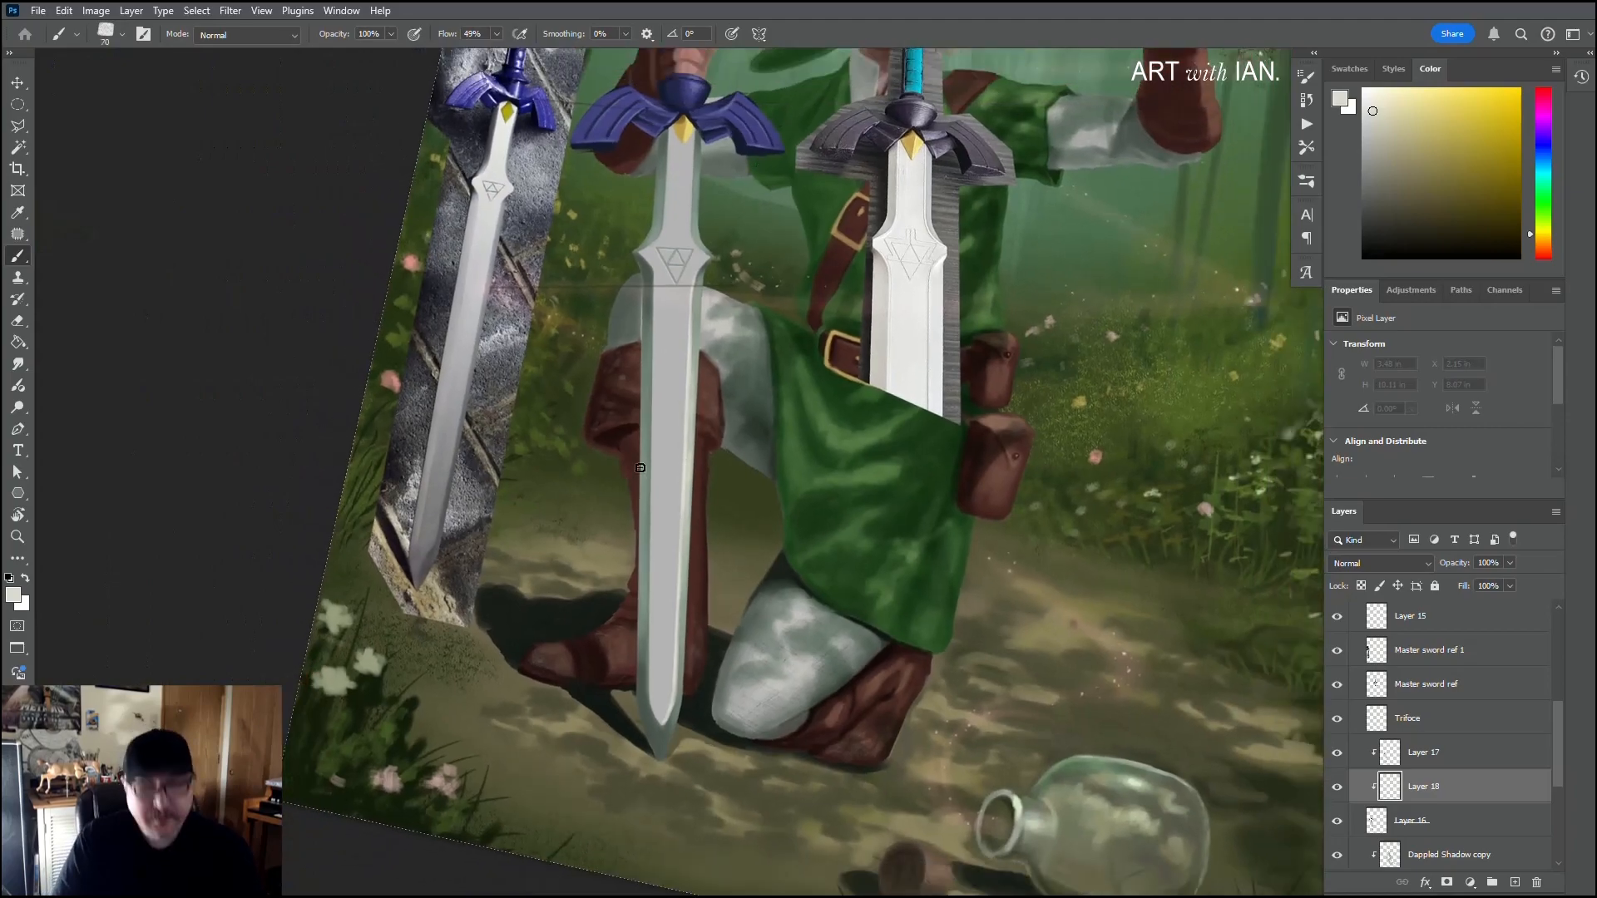
Step: Enlarge the brush to 175 px and brush off-white light up the lower central flat of the blade on Layer 18
key(bracketright)
key(bracketright)
key(bracketright)
key(bracketright)
key(bracketright)
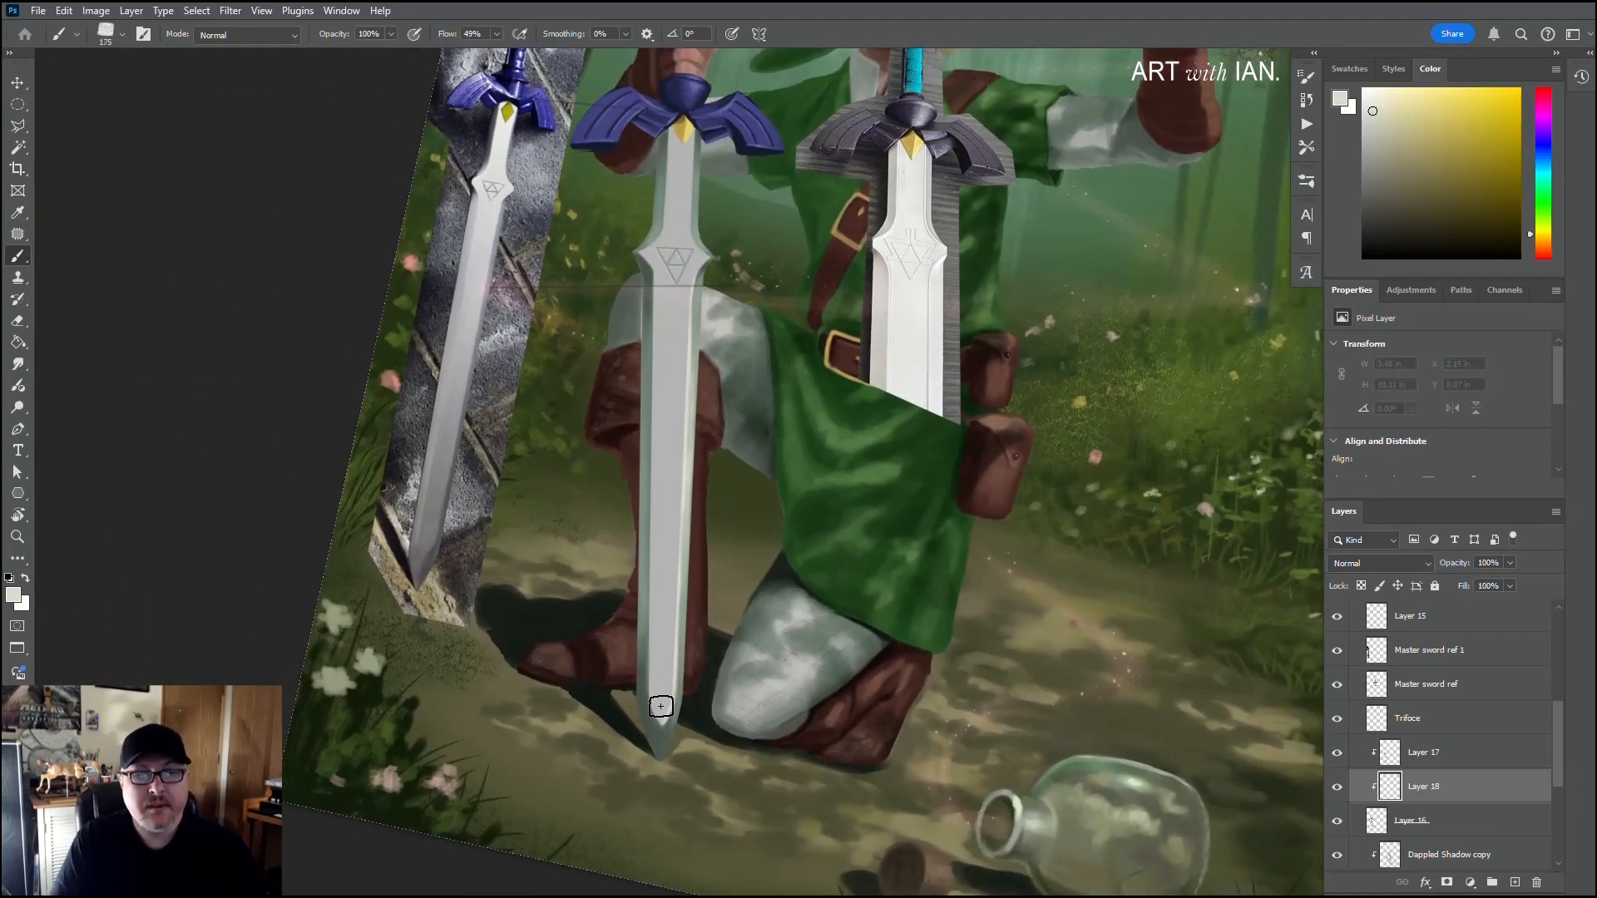
drag(661, 719, 666, 638)
mouse_move(664, 714)
mouse_down()
mouse_move(662, 574)
mouse_move(662, 596)
mouse_up()
drag(662, 666, 662, 533)
mouse_move(662, 715)
mouse_down()
mouse_move(663, 598)
mouse_move(662, 613)
mouse_up()
drag(663, 675, 663, 616)
drag(661, 719, 663, 469)
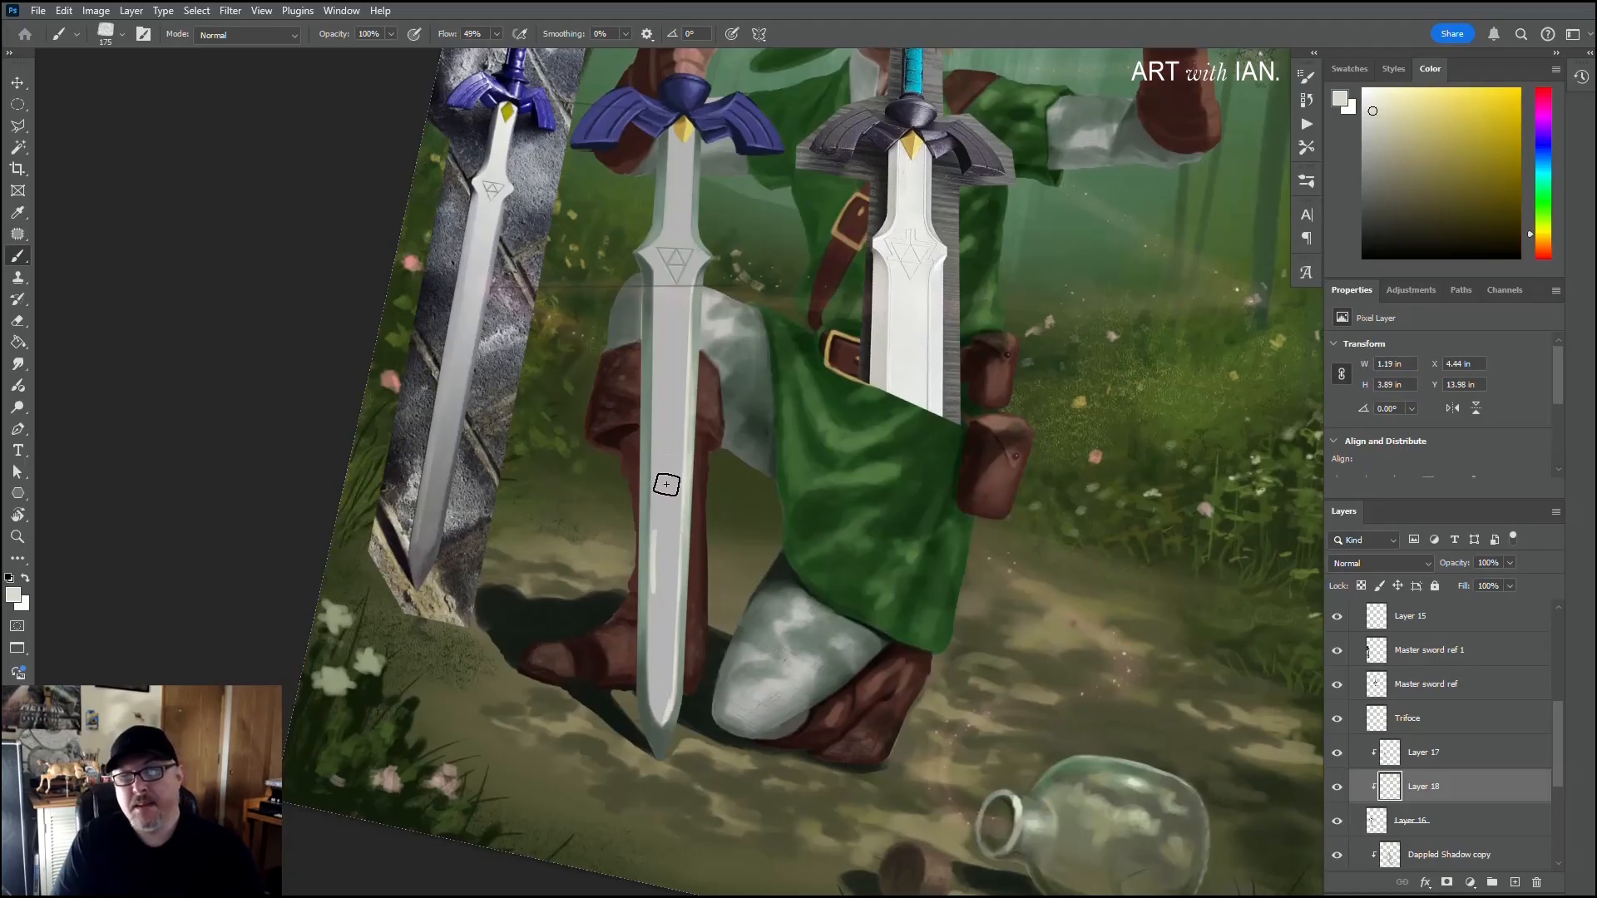
Step: Select the blade base Layer 16, sample the grey of the central flat, and set up a 90 px Hard Round brush
click(1410, 824)
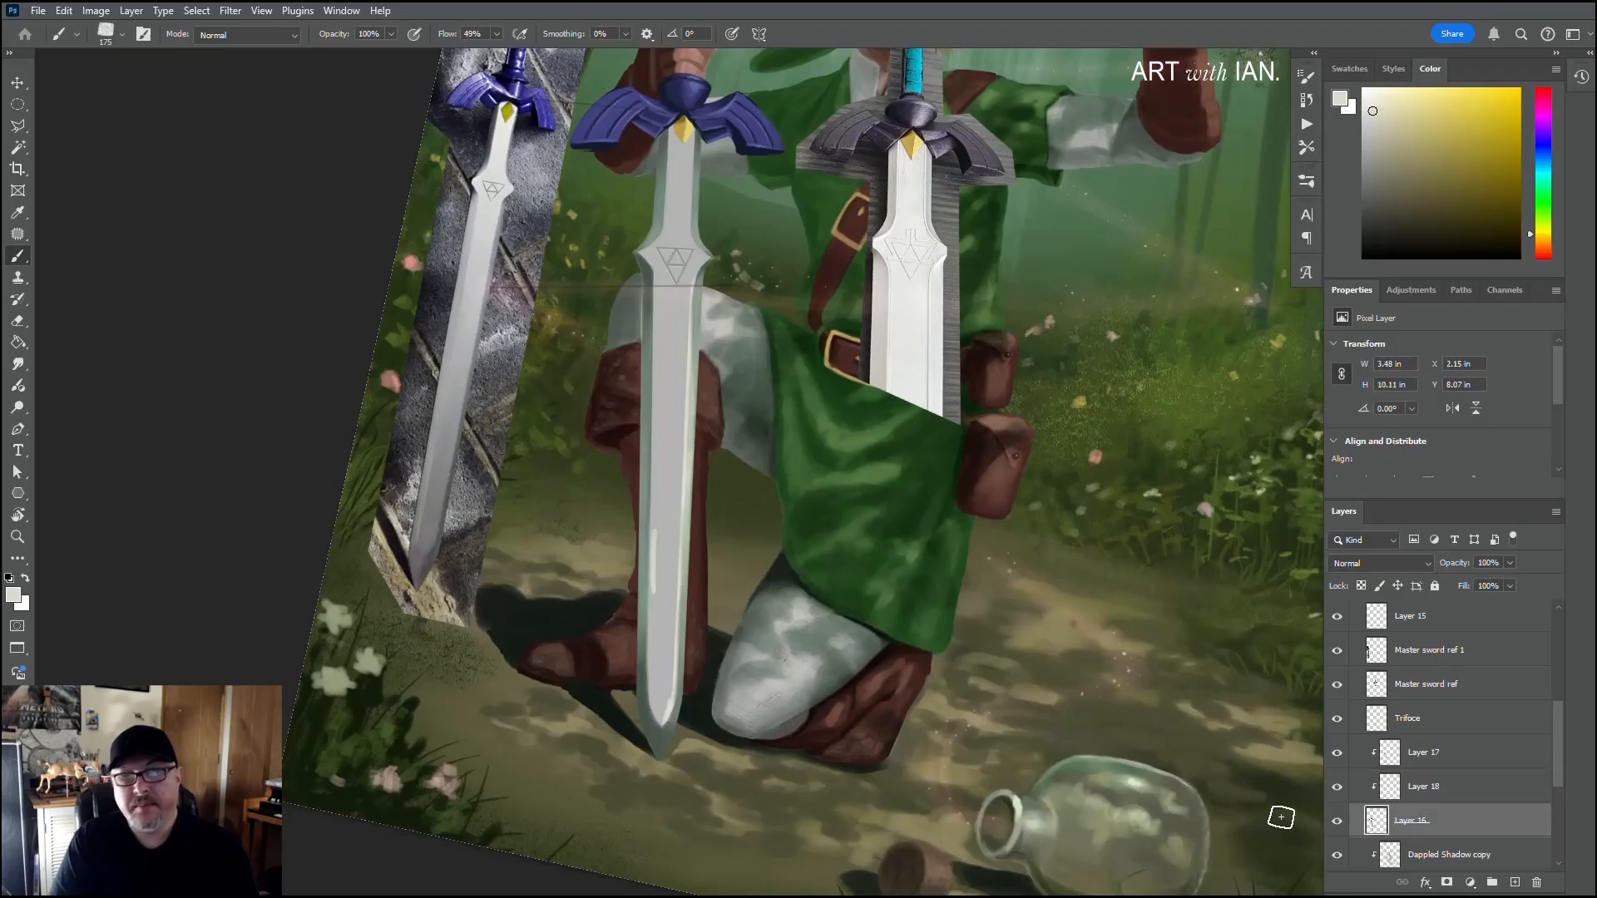
key(alt)
alt+click(679, 341)
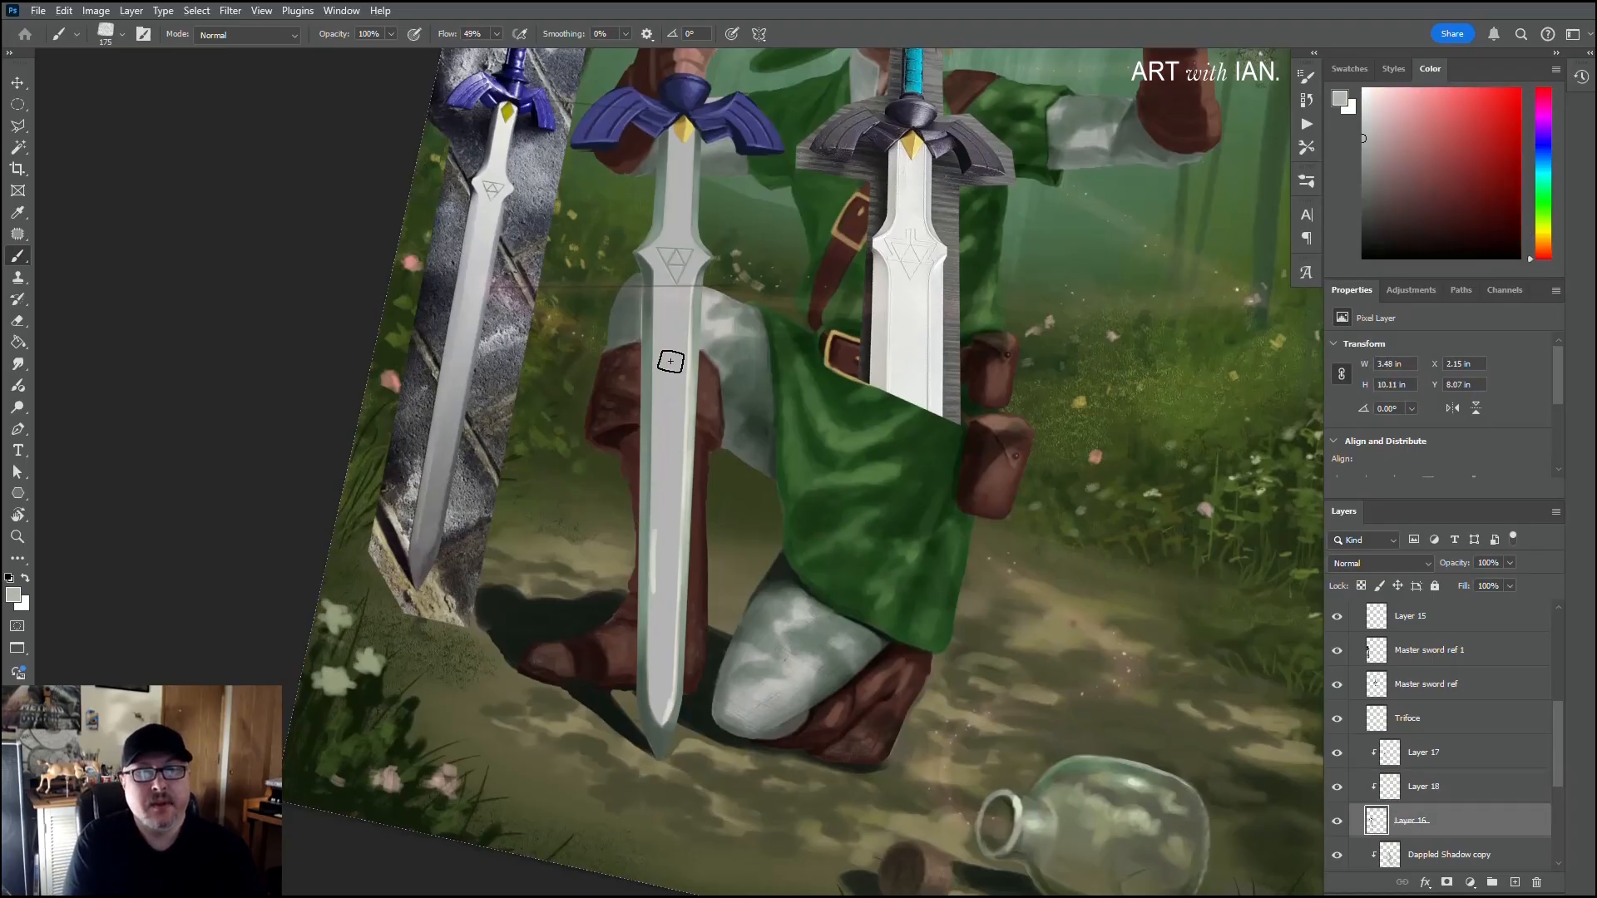
right_click(677, 358)
click(798, 516)
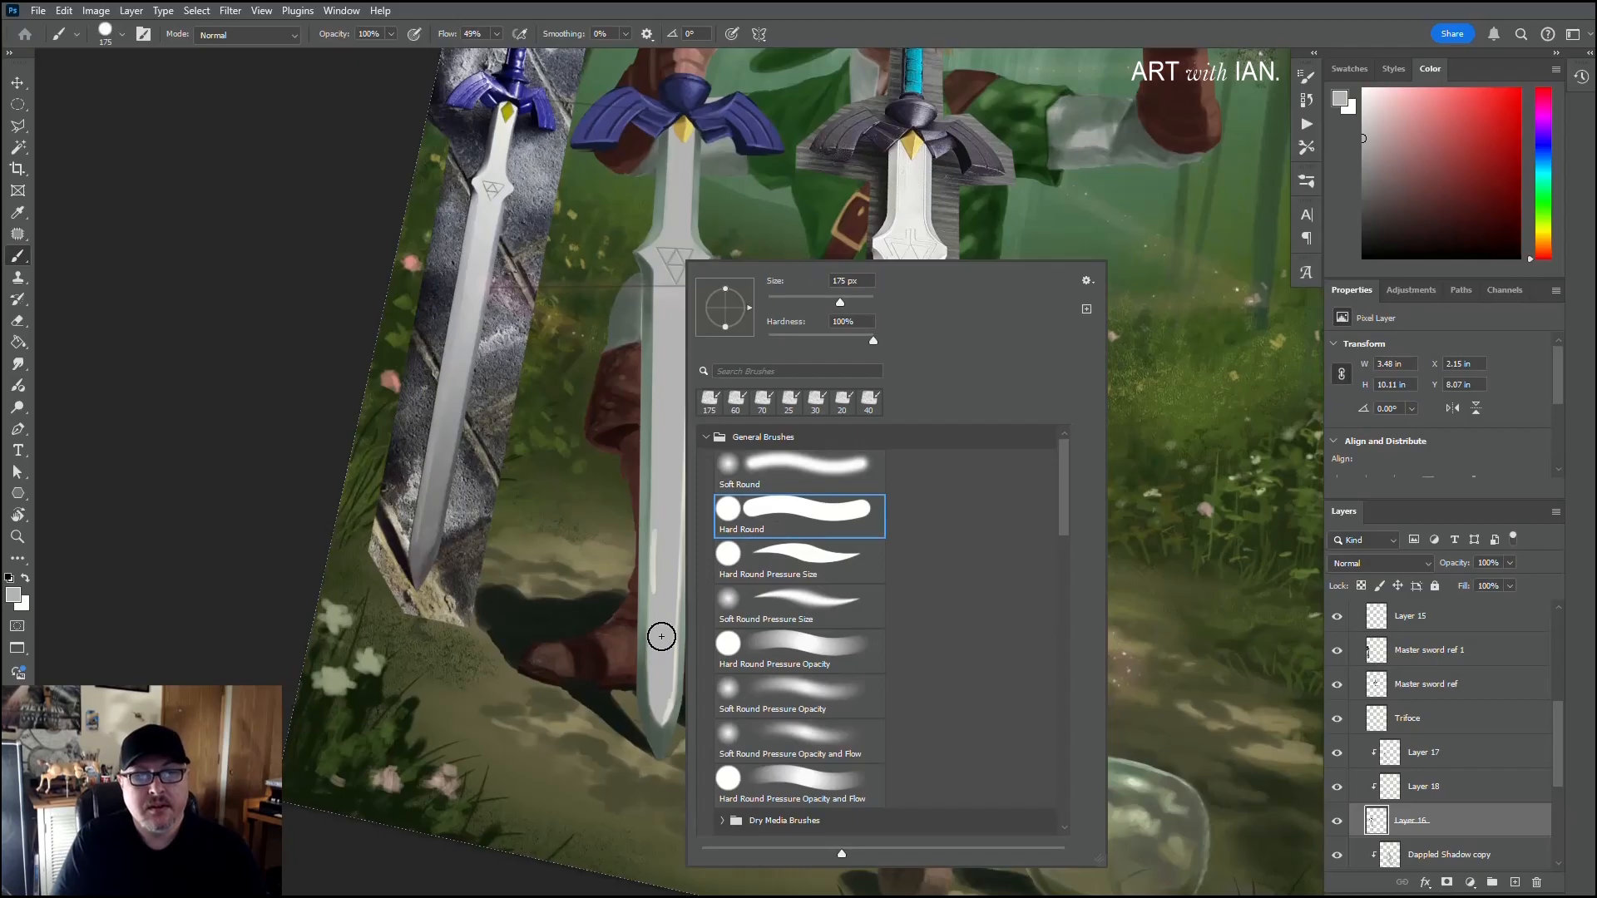
click(662, 637)
key([)
key(bracketleft)
key(bracketleft)
key(bracketleft)
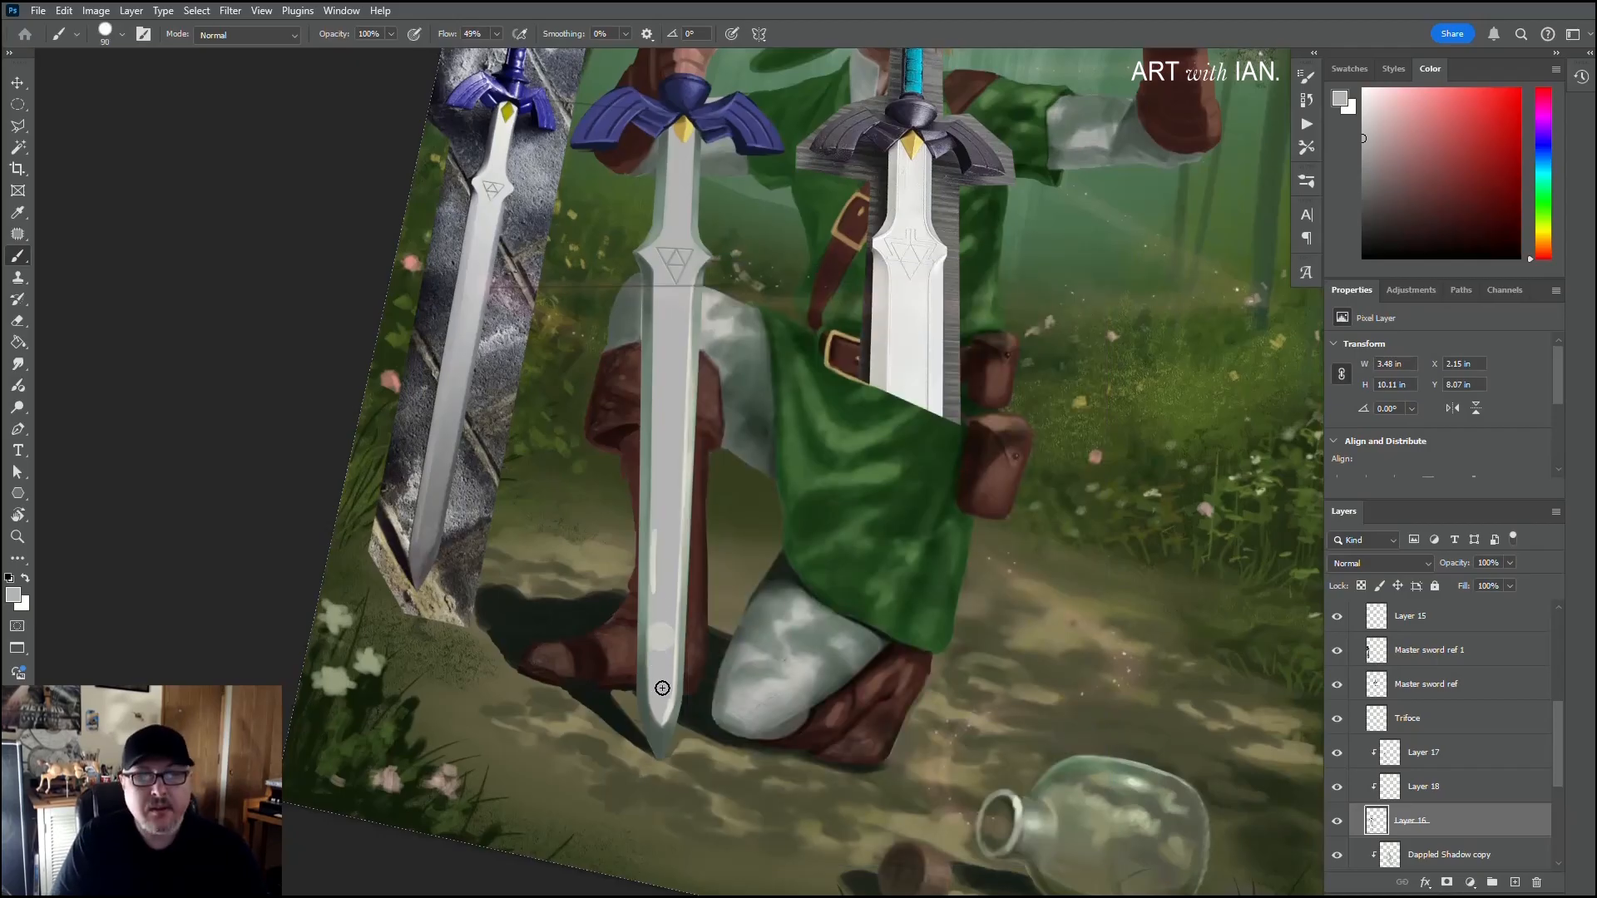
Step: Blend the light up the lower central flat with 90 px strokes, redoing the upper stroke, and reduce the brush to 60 px
mouse_move(662, 710)
mouse_down()
mouse_move(658, 652)
mouse_move(663, 716)
mouse_move(669, 497)
mouse_move(672, 585)
mouse_up()
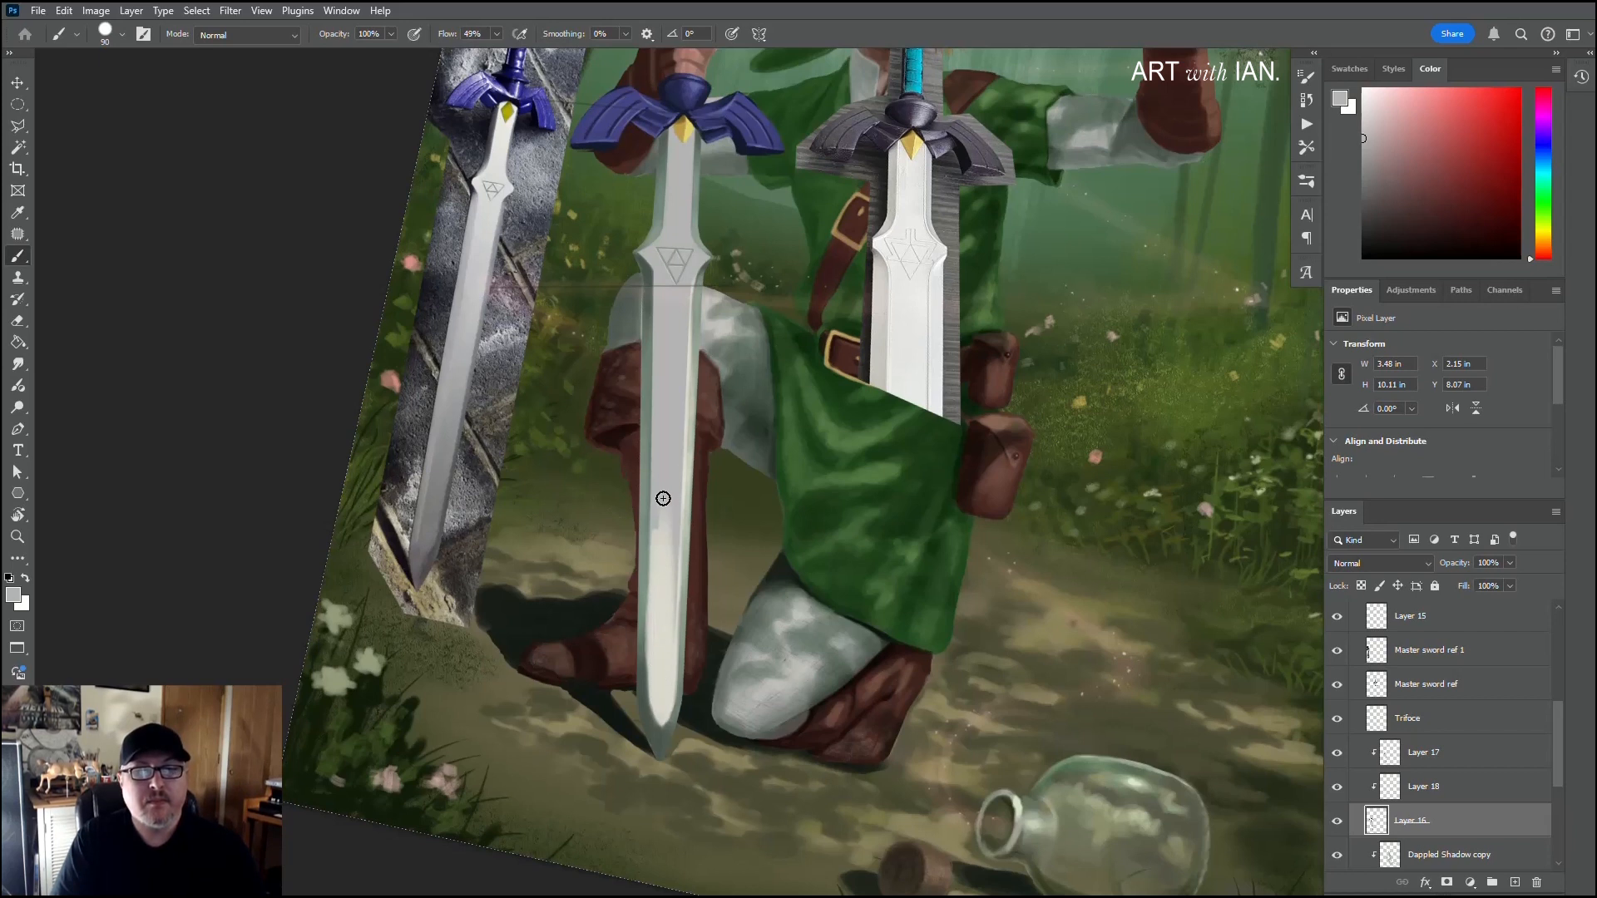
mouse_move(663, 498)
mouse_down()
mouse_move(663, 443)
mouse_move(668, 558)
mouse_move(662, 356)
mouse_up()
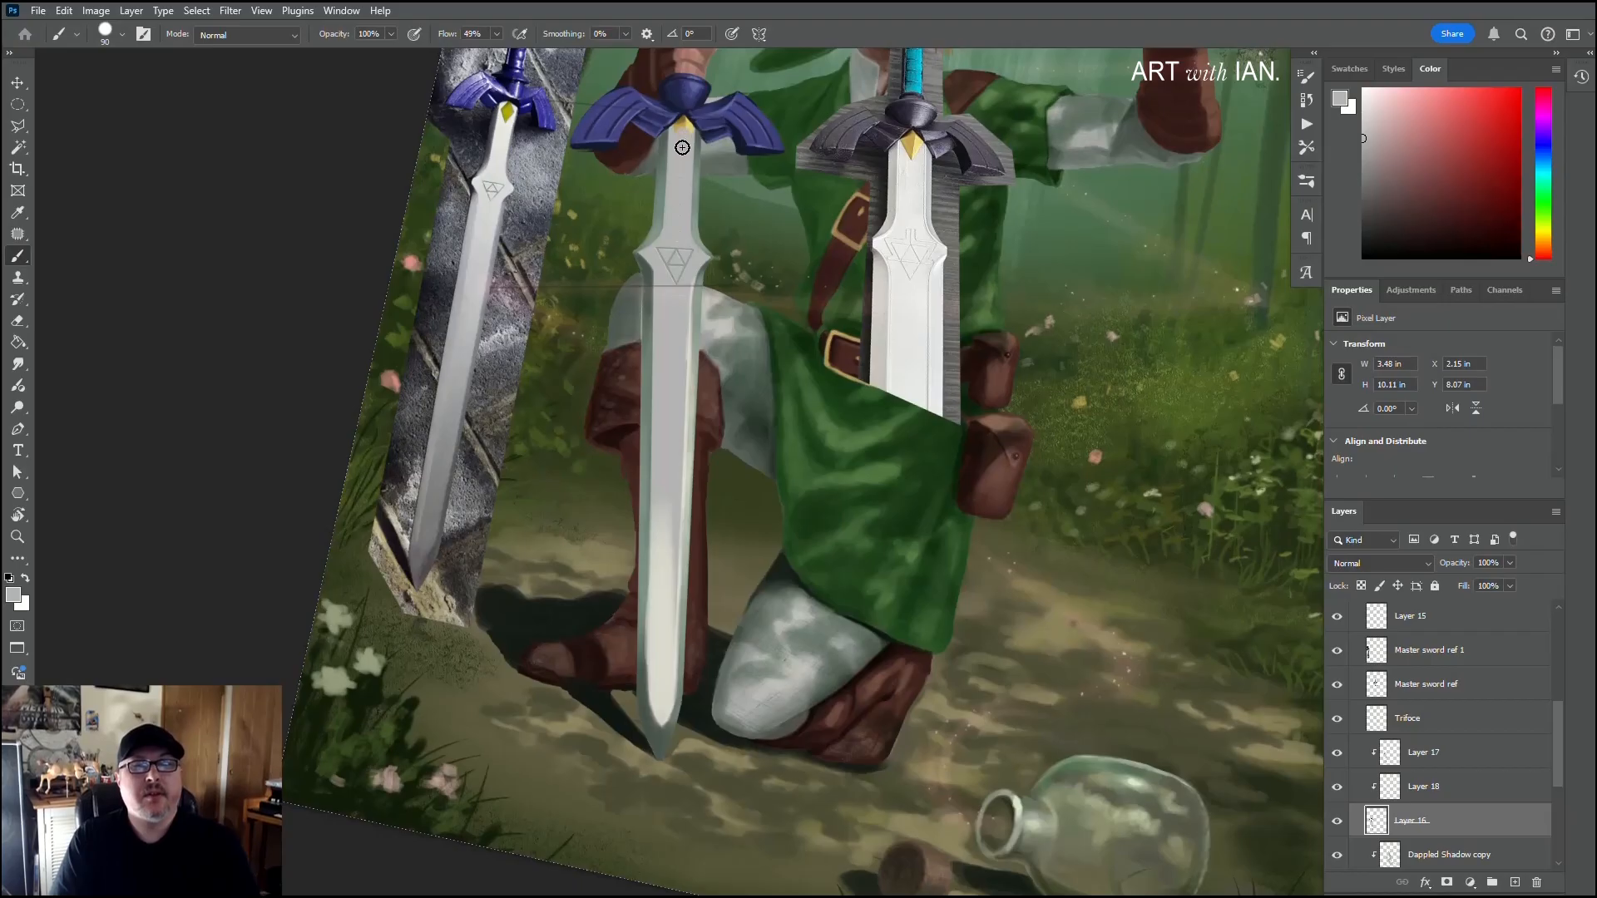
key(ctrl+z)
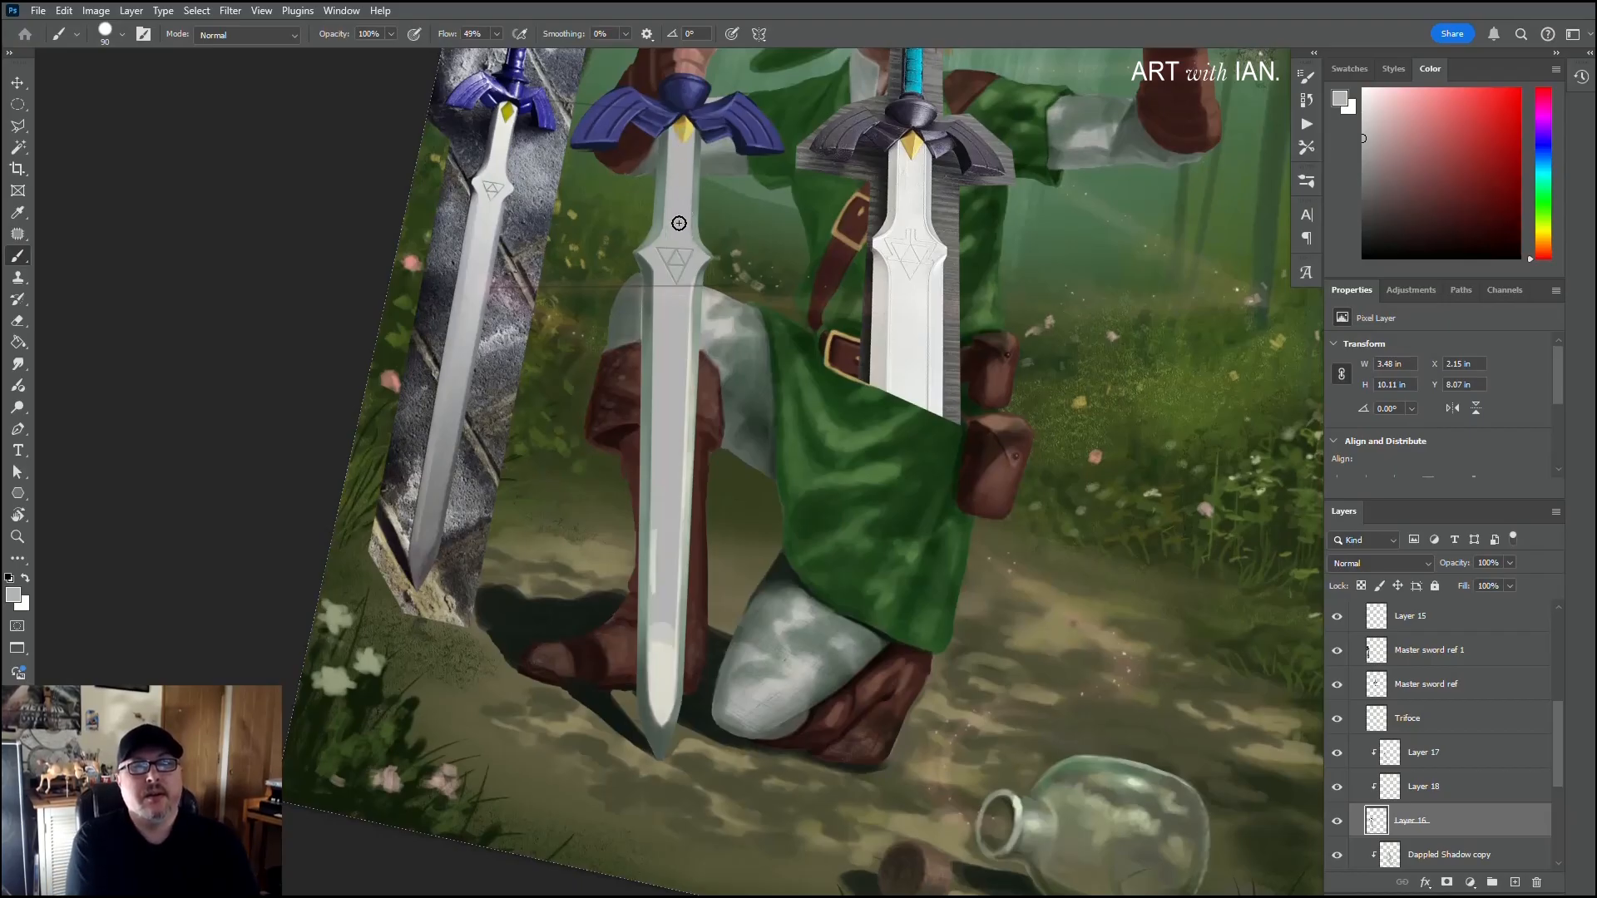
drag(662, 506, 659, 644)
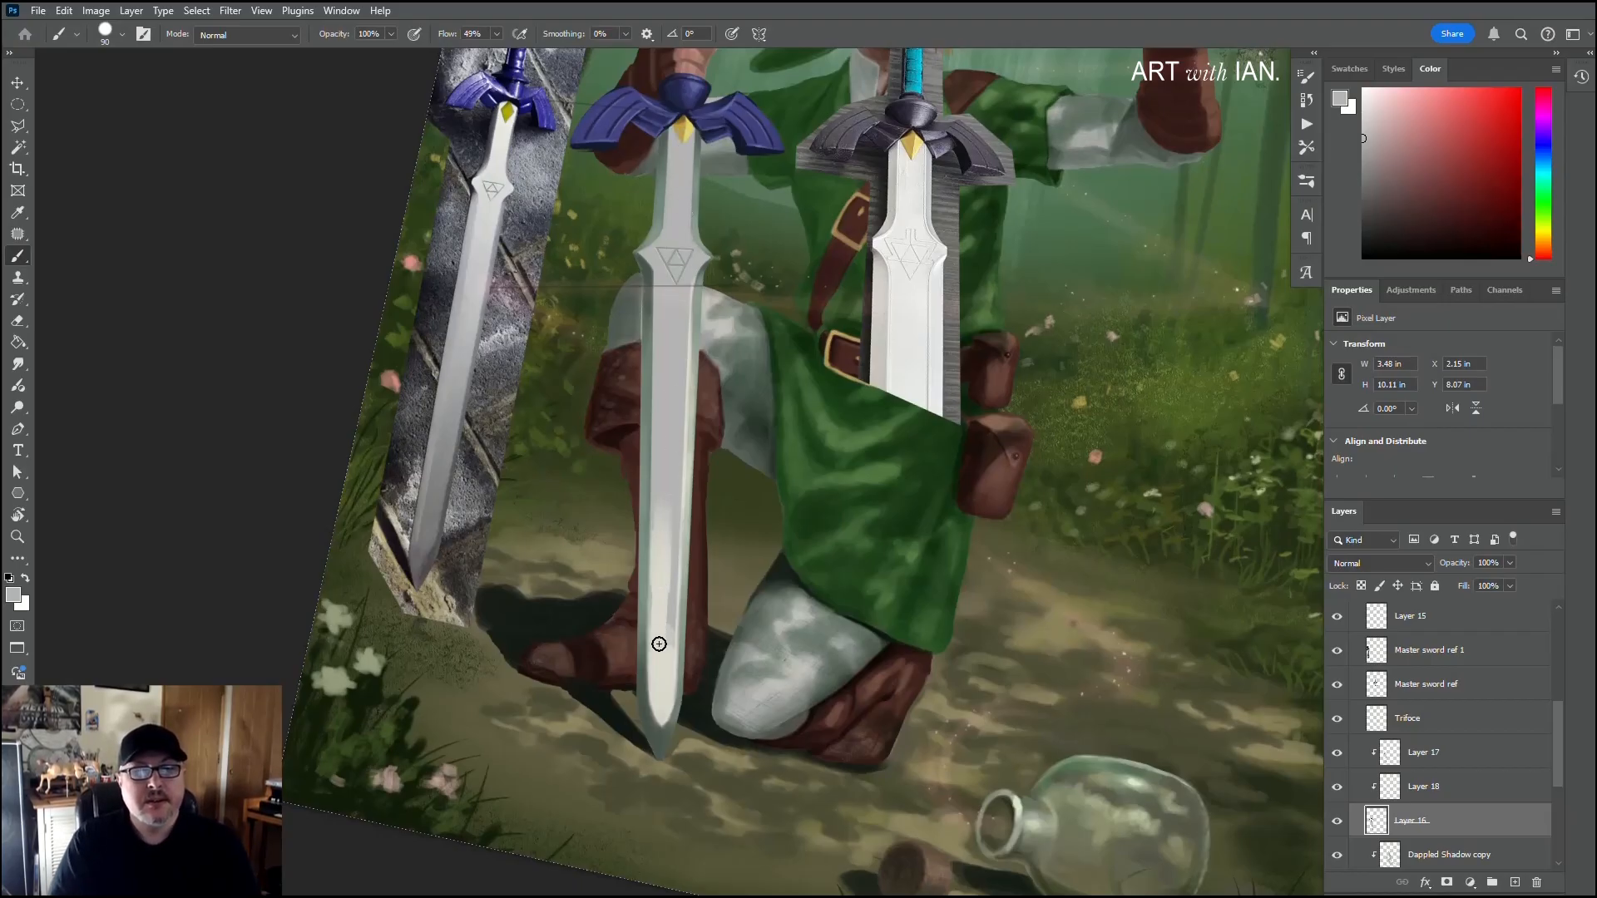
drag(665, 575, 660, 660)
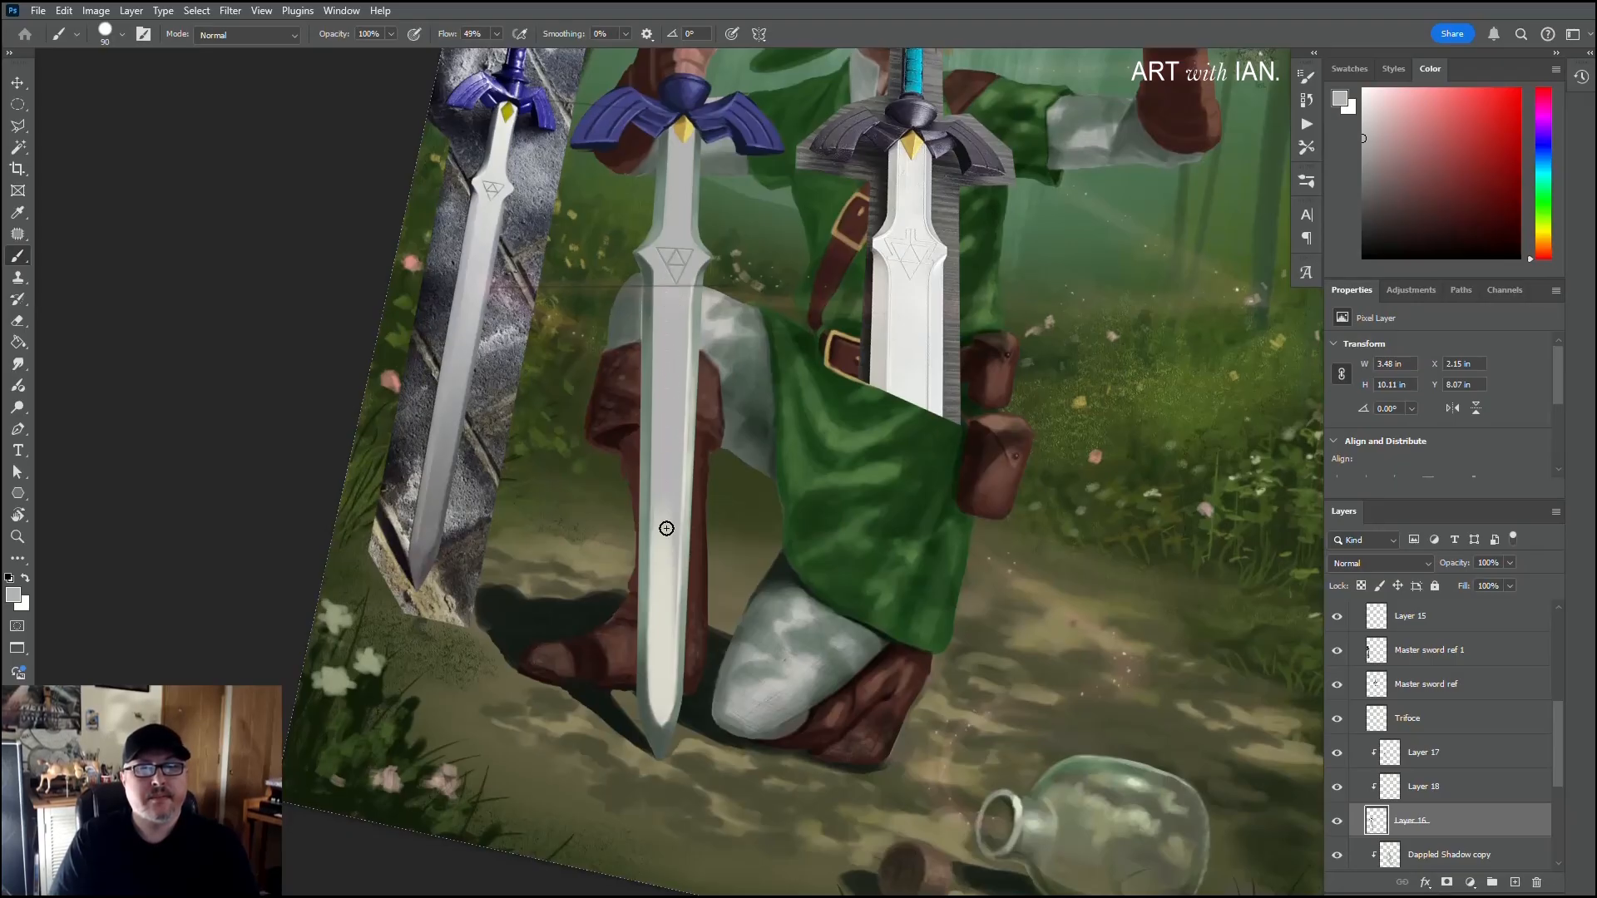
key(bracketleft)
key(bracketleft)
key(bracketleft)
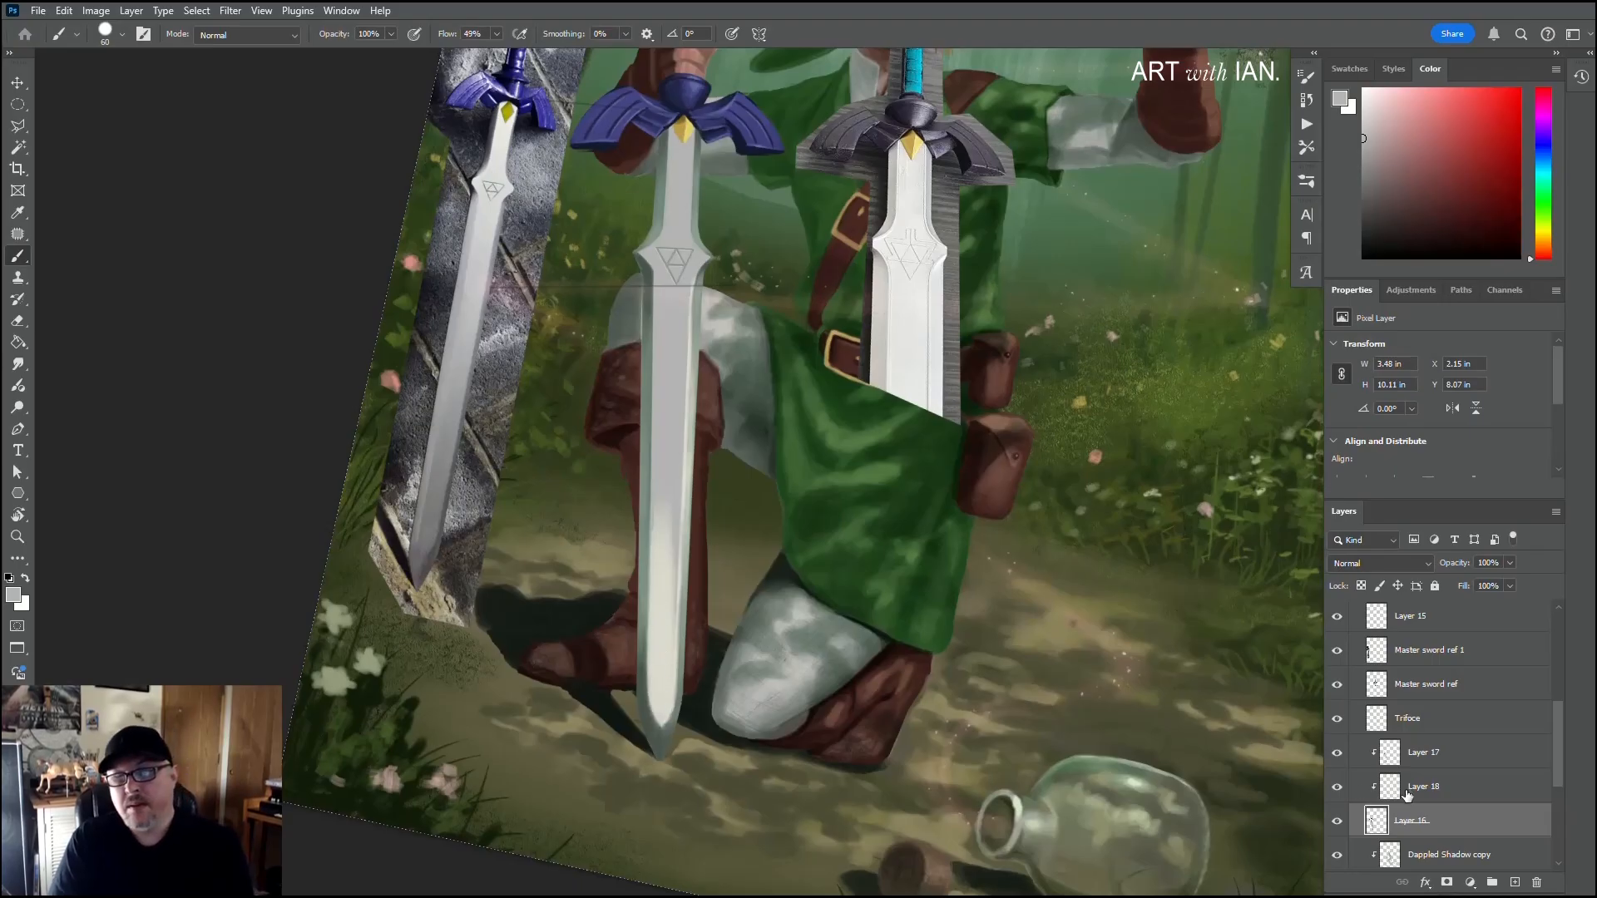
Step: On Layer 18, sample the off-white near the tip and extend it up the central flat with the 175 px textured brush
click(1373, 794)
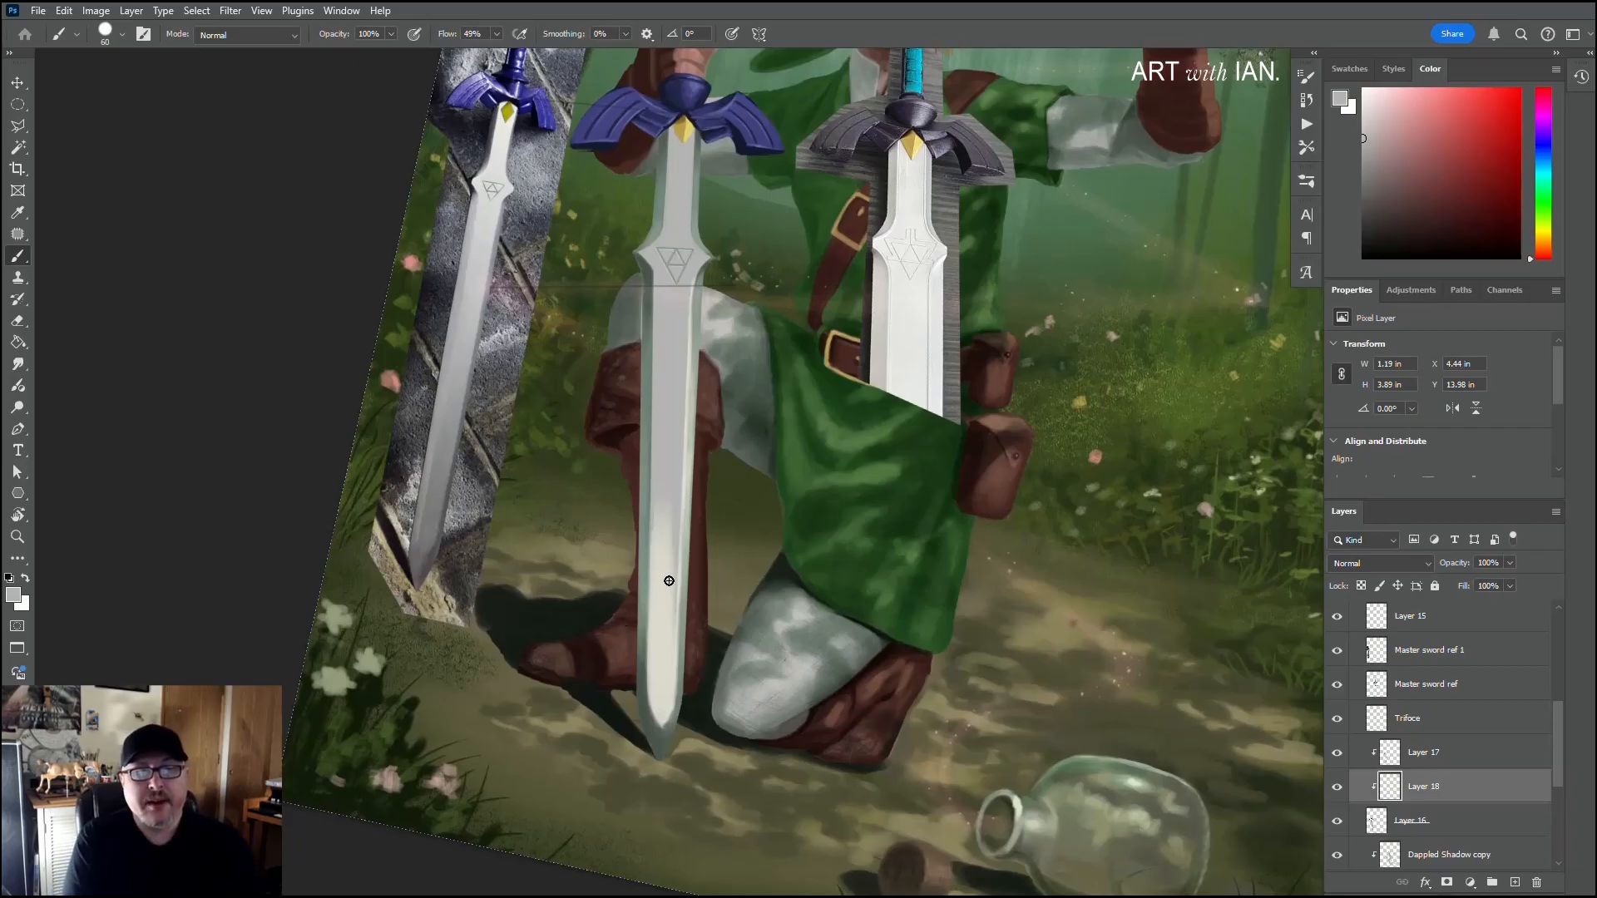
key(alt)
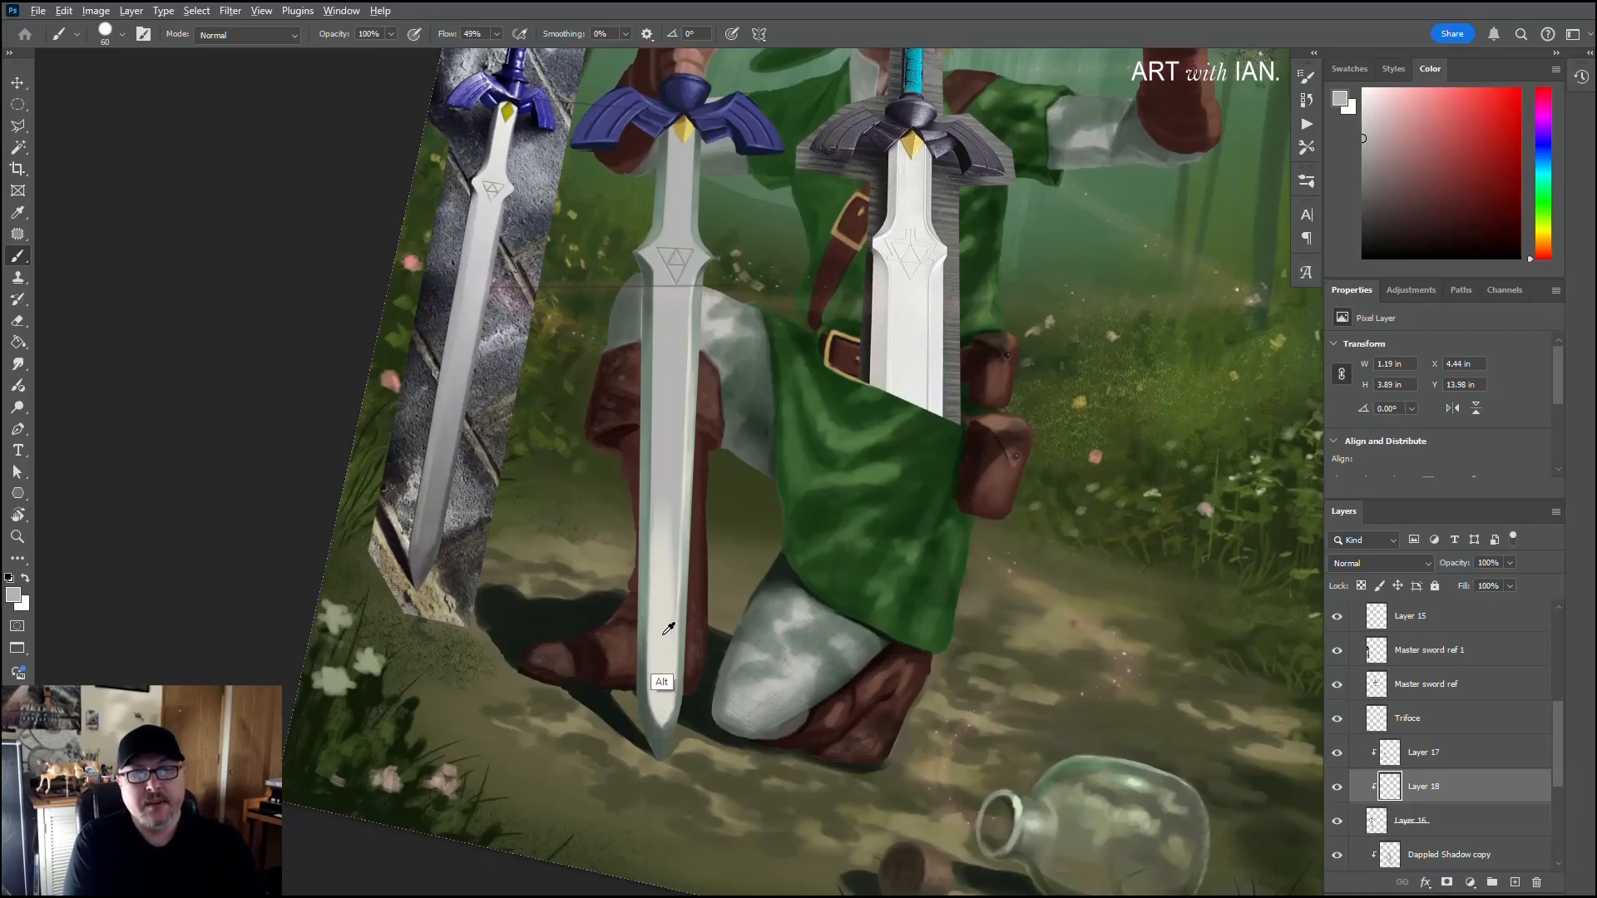
alt+click(666, 695)
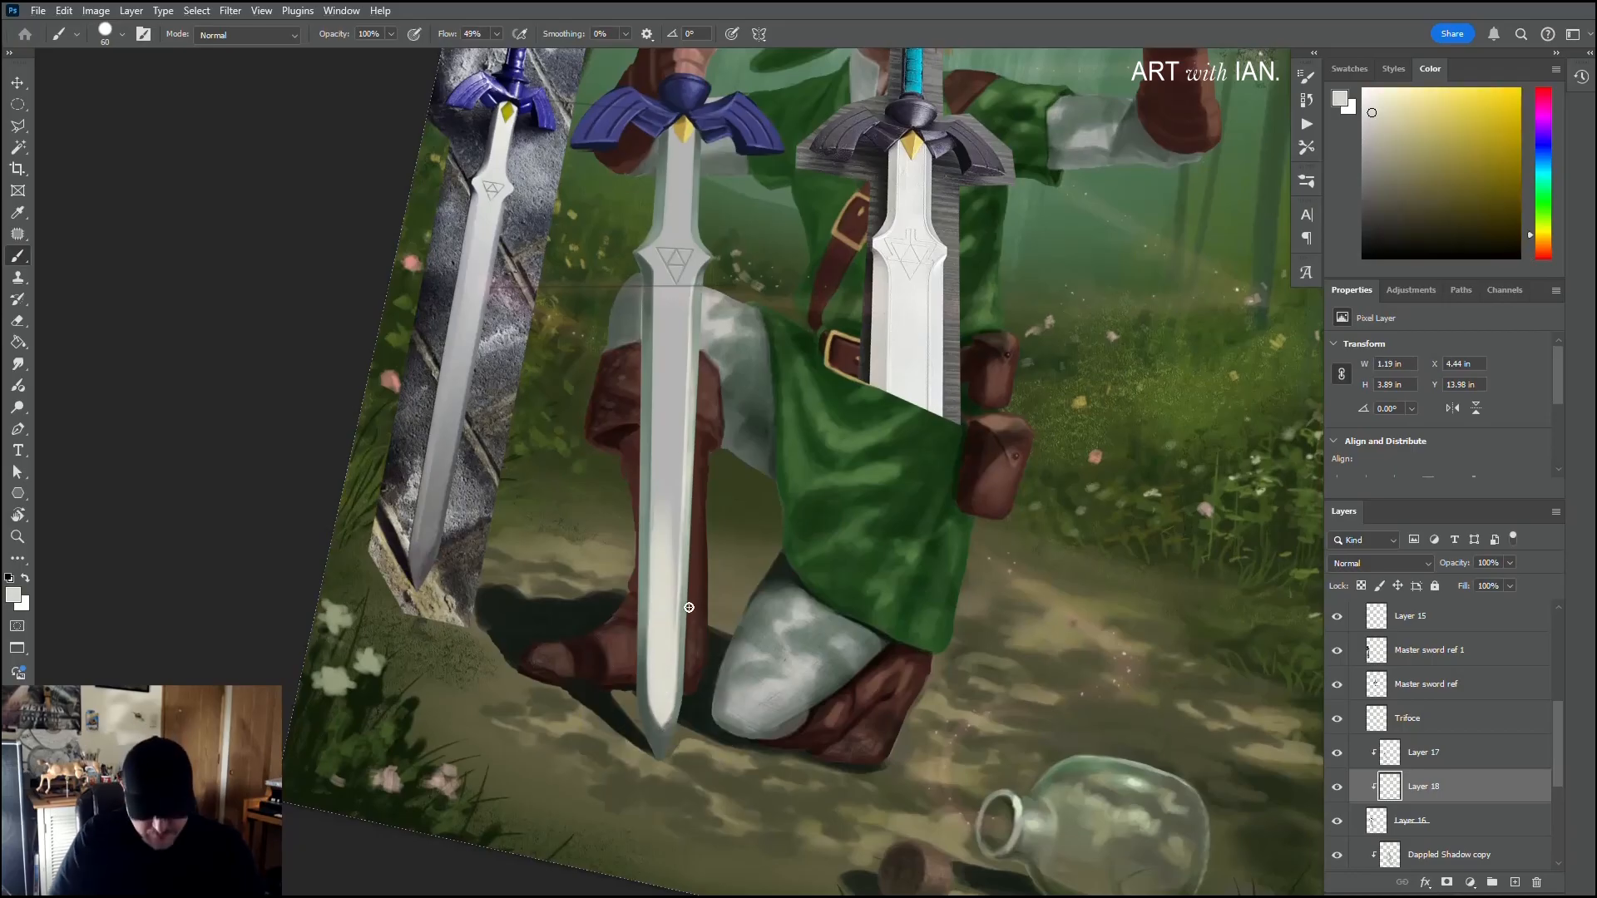
right_click(665, 654)
click(660, 663)
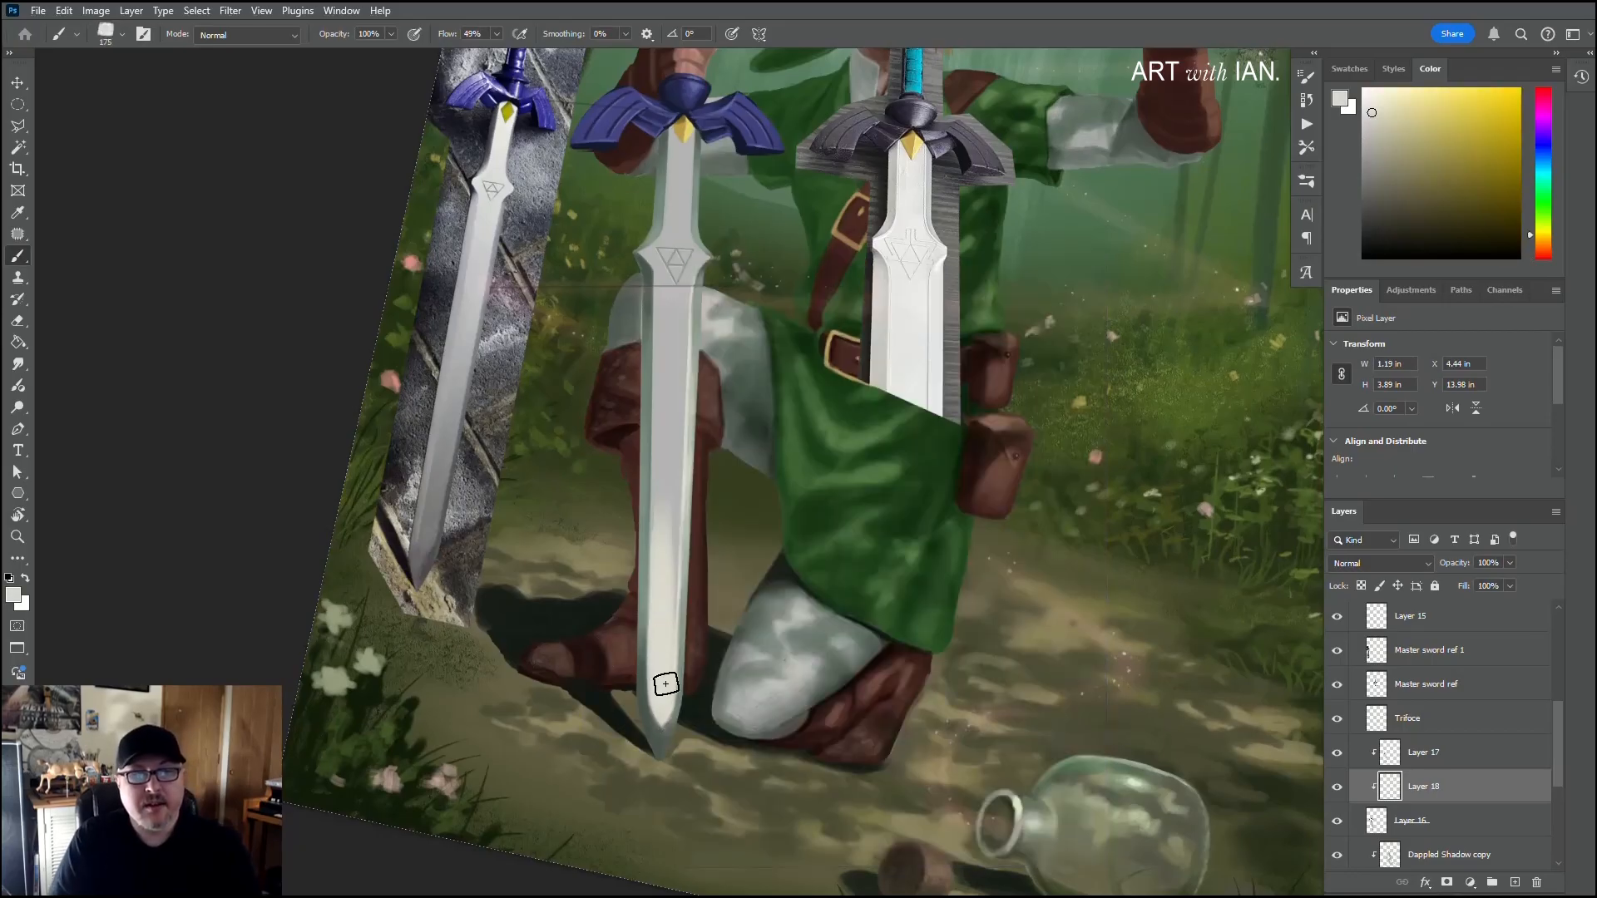
drag(666, 683, 678, 496)
mouse_move(670, 606)
mouse_down()
mouse_move(671, 402)
mouse_move(657, 639)
mouse_up()
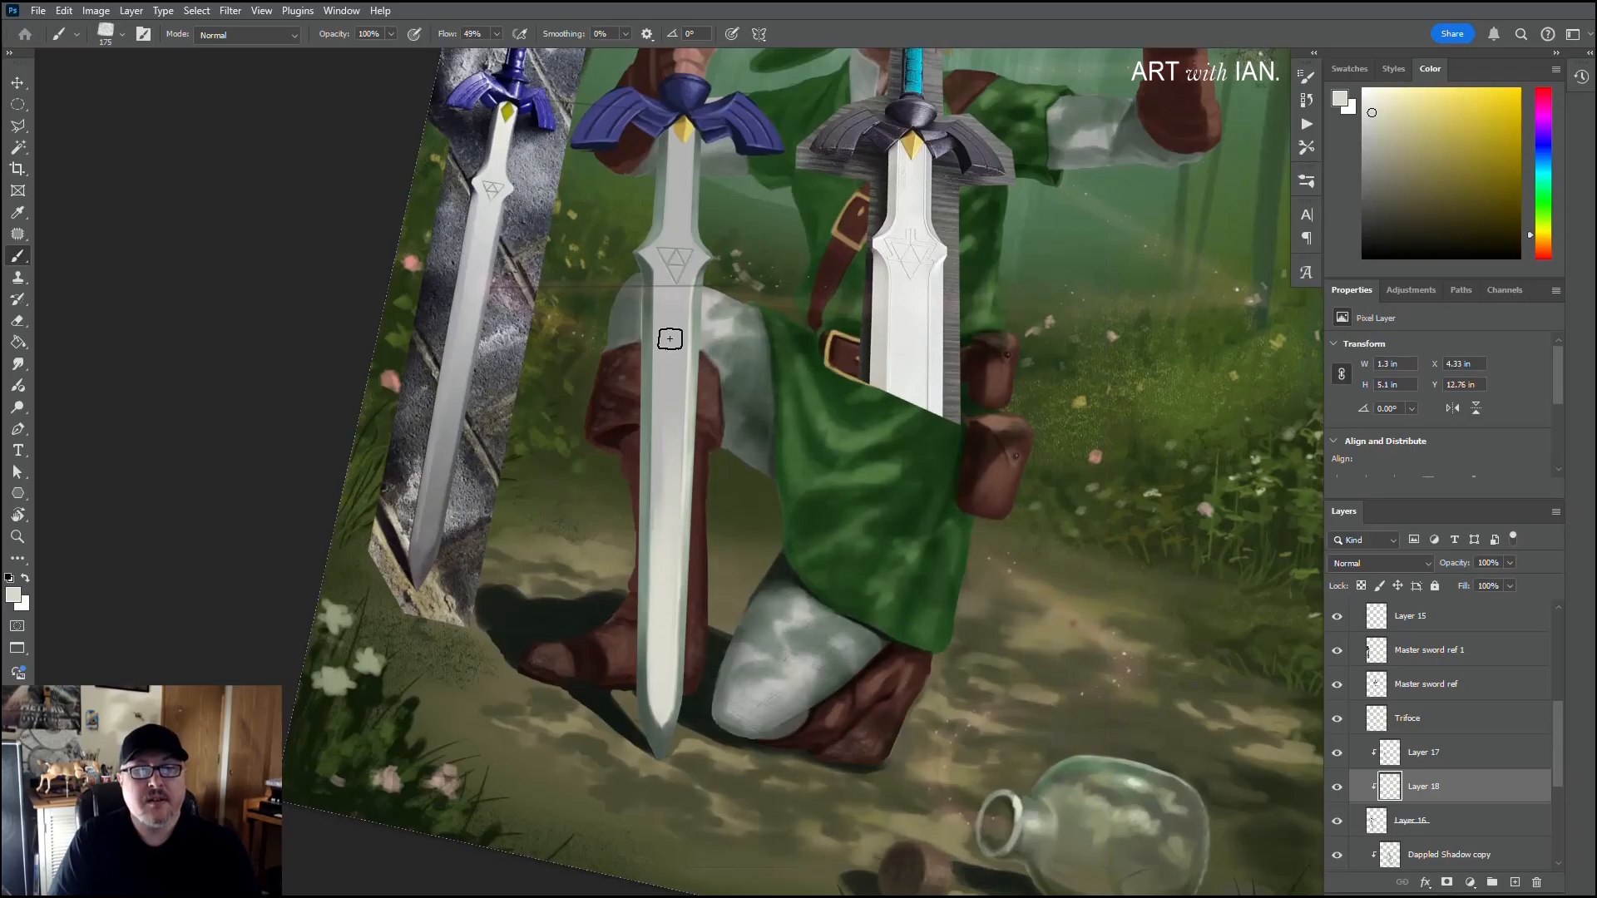
drag(670, 340, 664, 565)
Step: On Layer 17 with a 35 px brush, sample the path's olive tone and lighten it to tan for the blade tip's right bevel
key(bracketleft)
key(bracketleft)
key(bracketleft)
key(bracketleft)
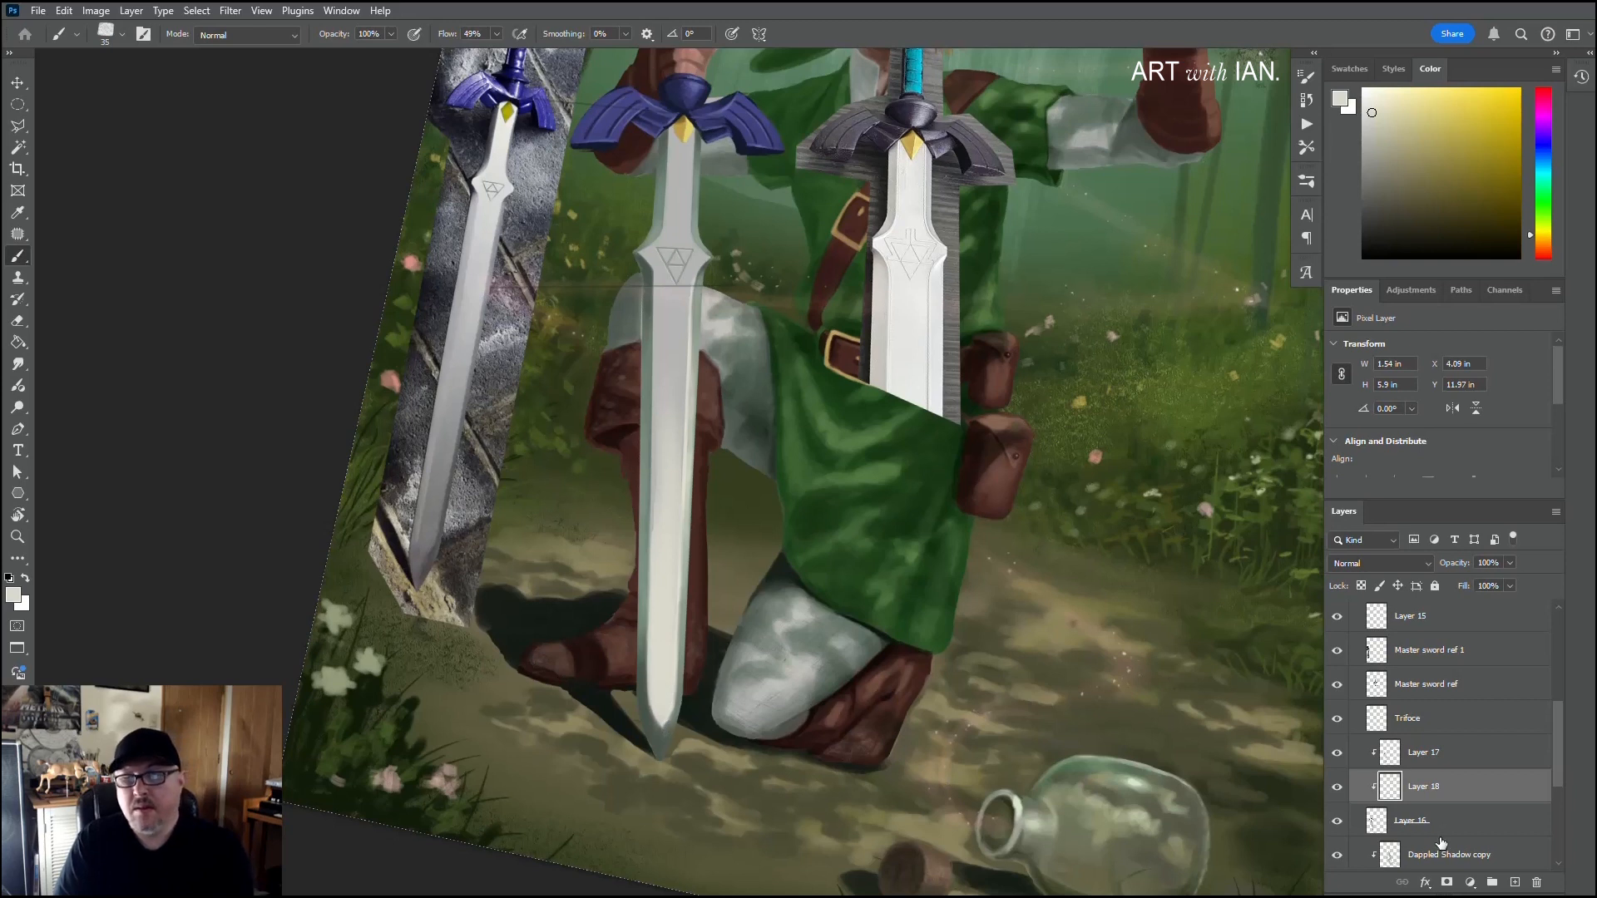
click(1431, 766)
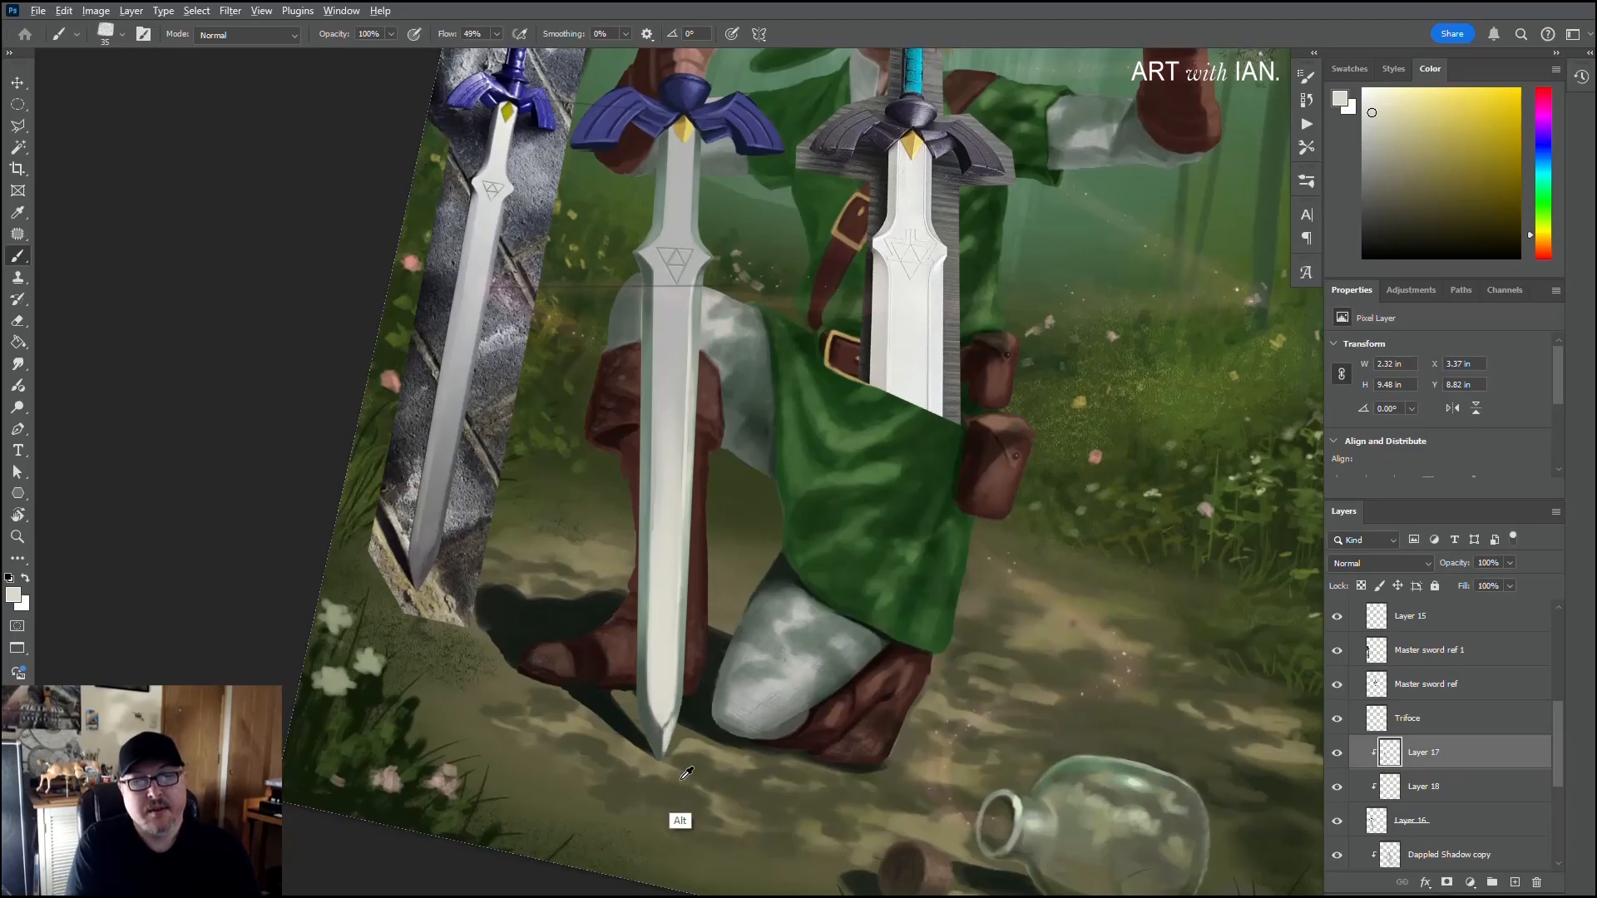
alt+click(684, 729)
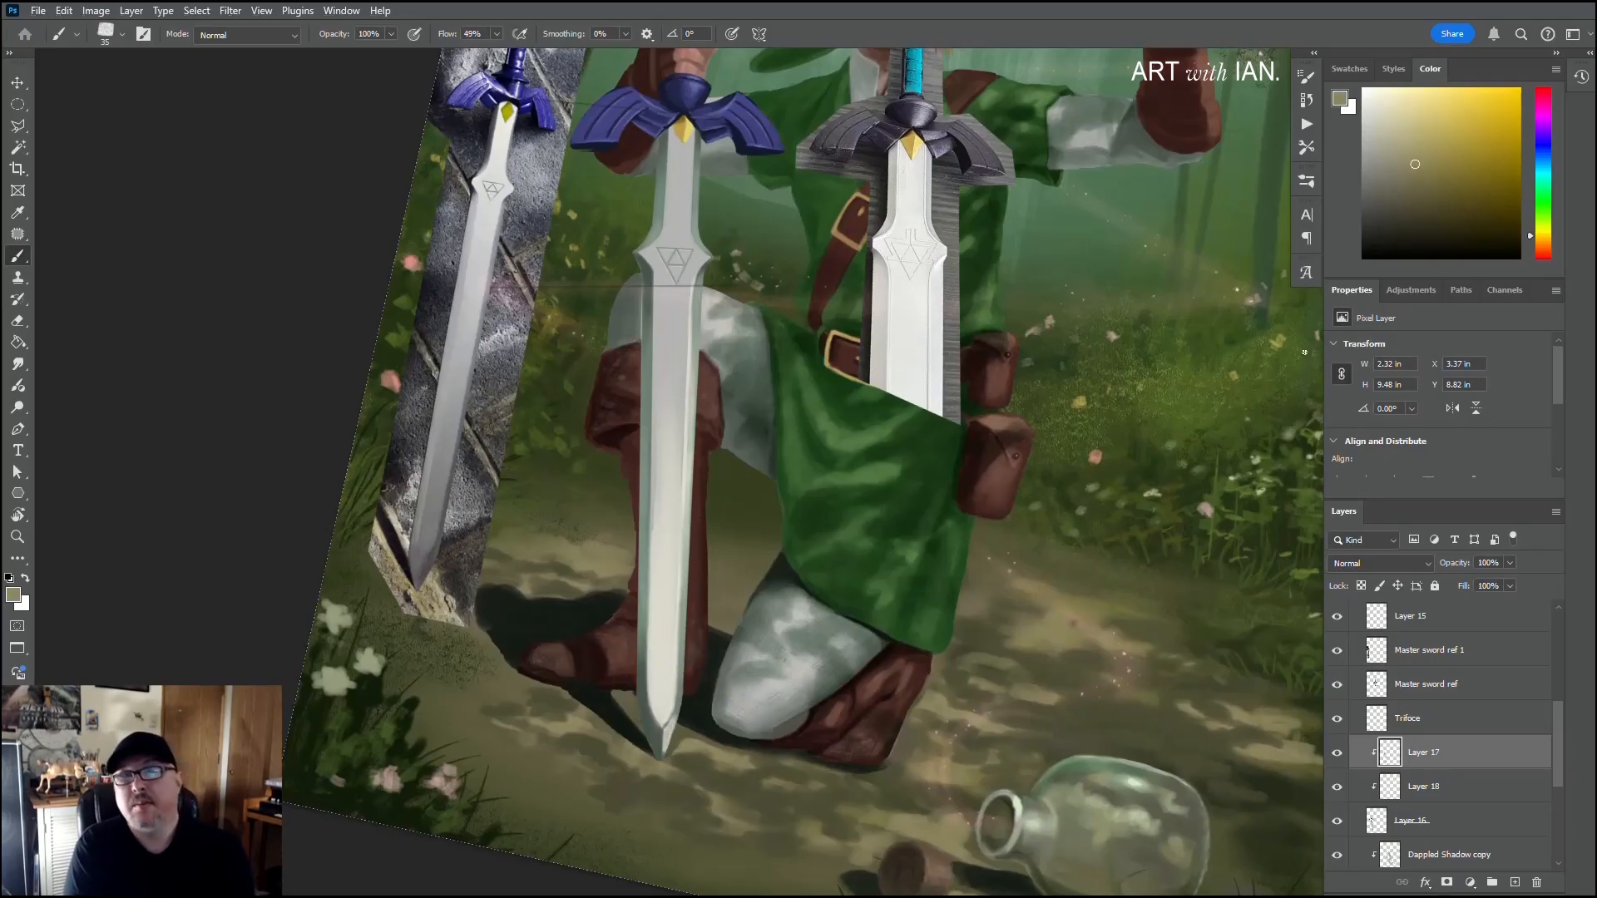
click(1406, 145)
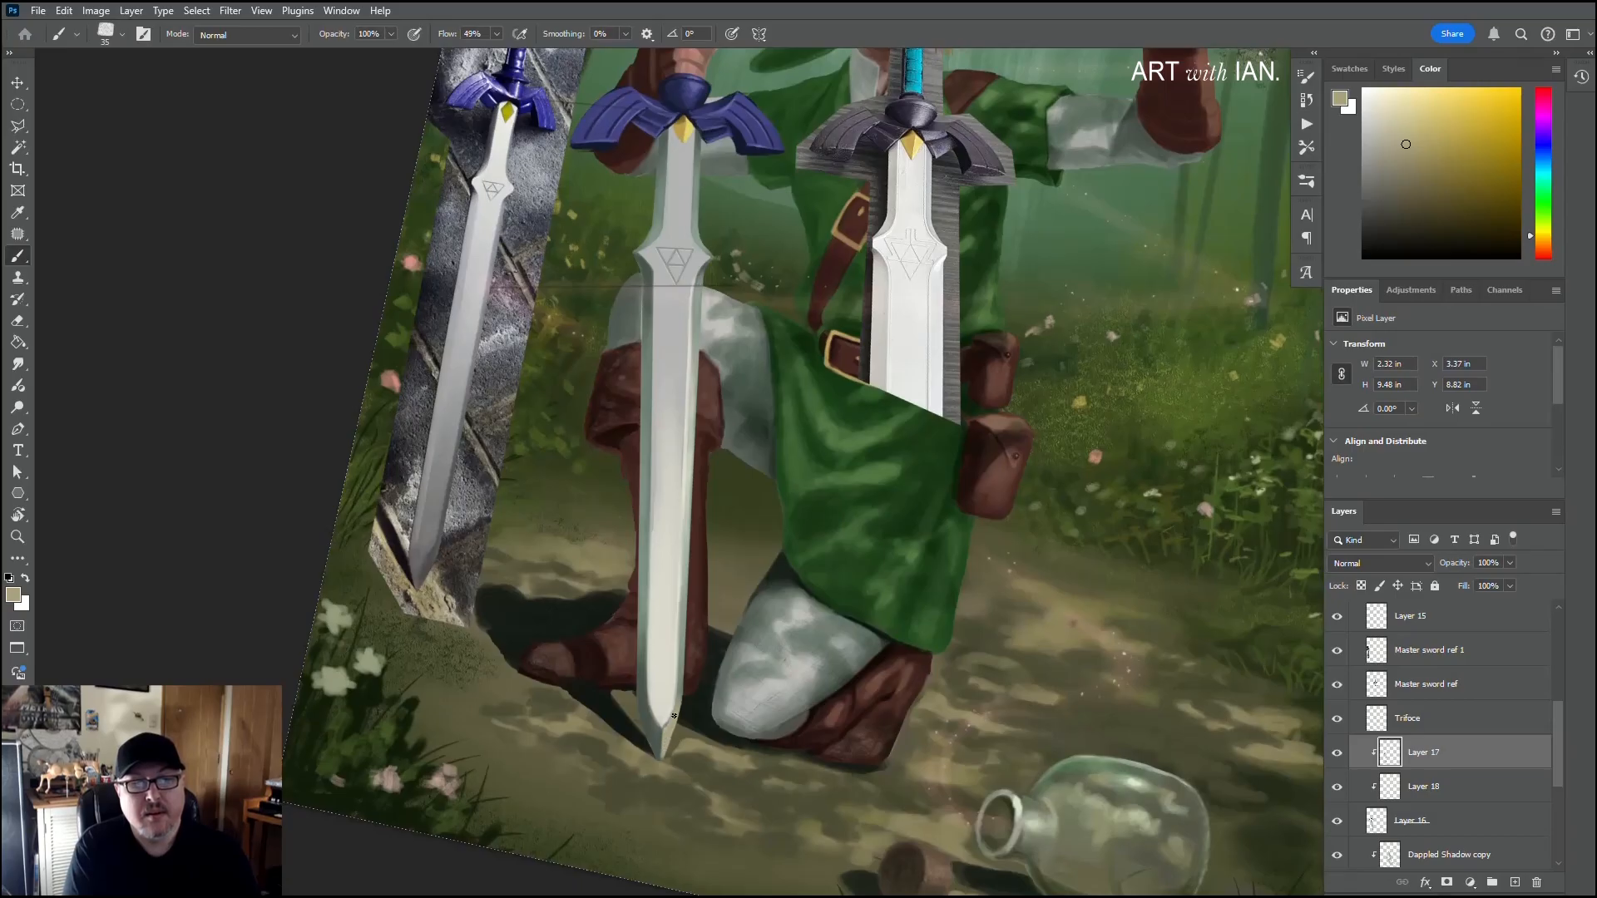
Step: Sample dark olive and tan ground tones around the sword tip and brush them as reflections onto the tip's bevels
alt+click(642, 747)
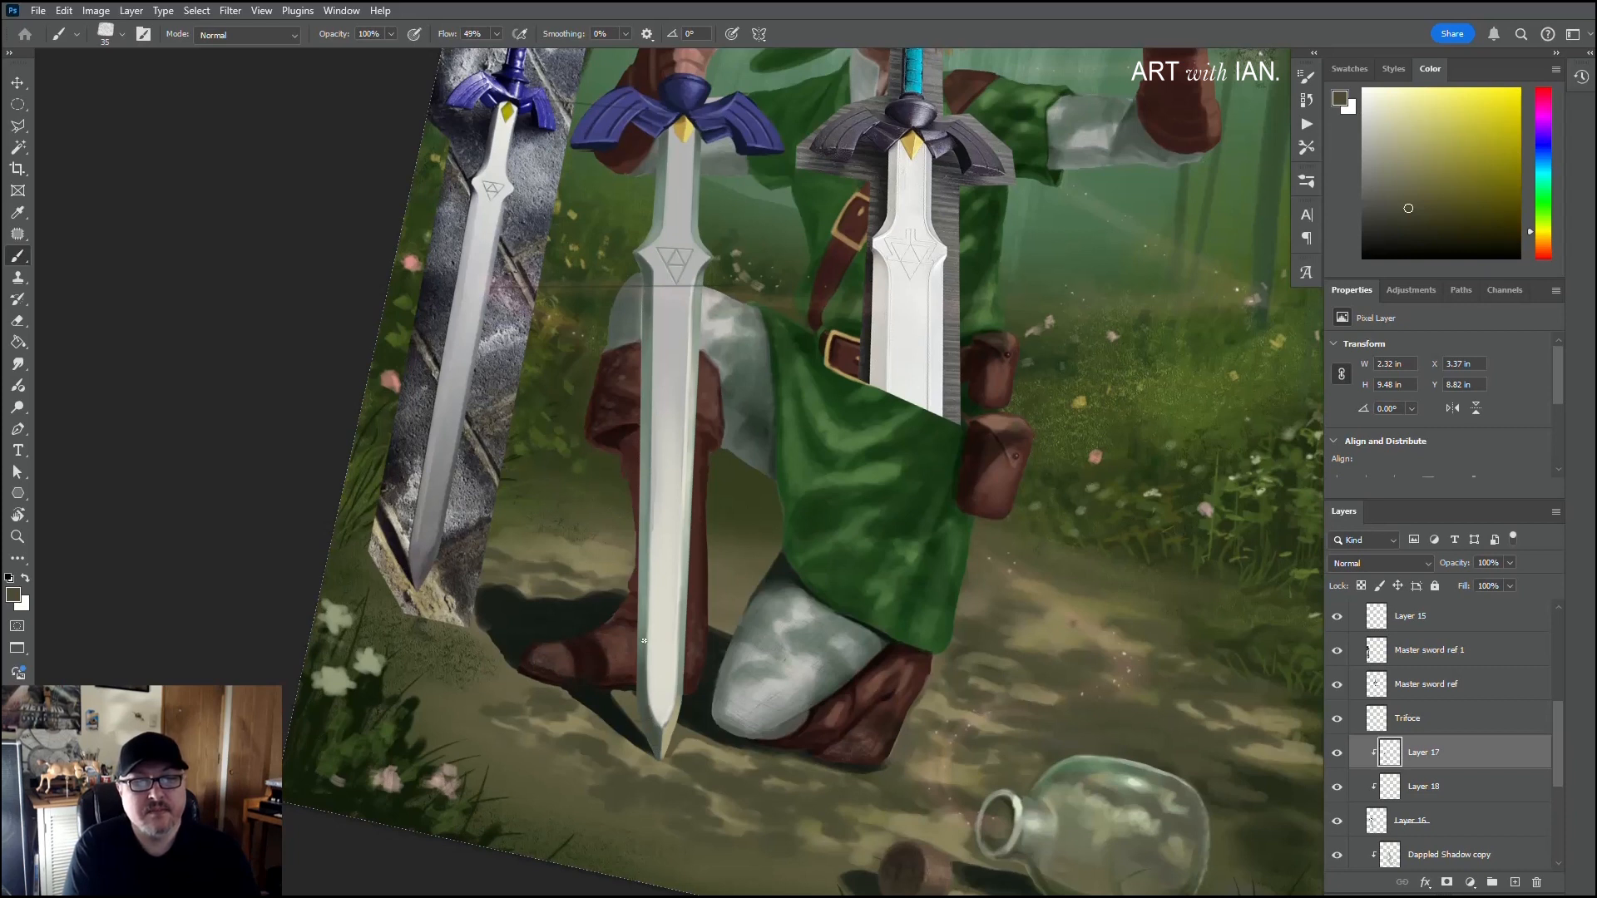
alt+click(624, 747)
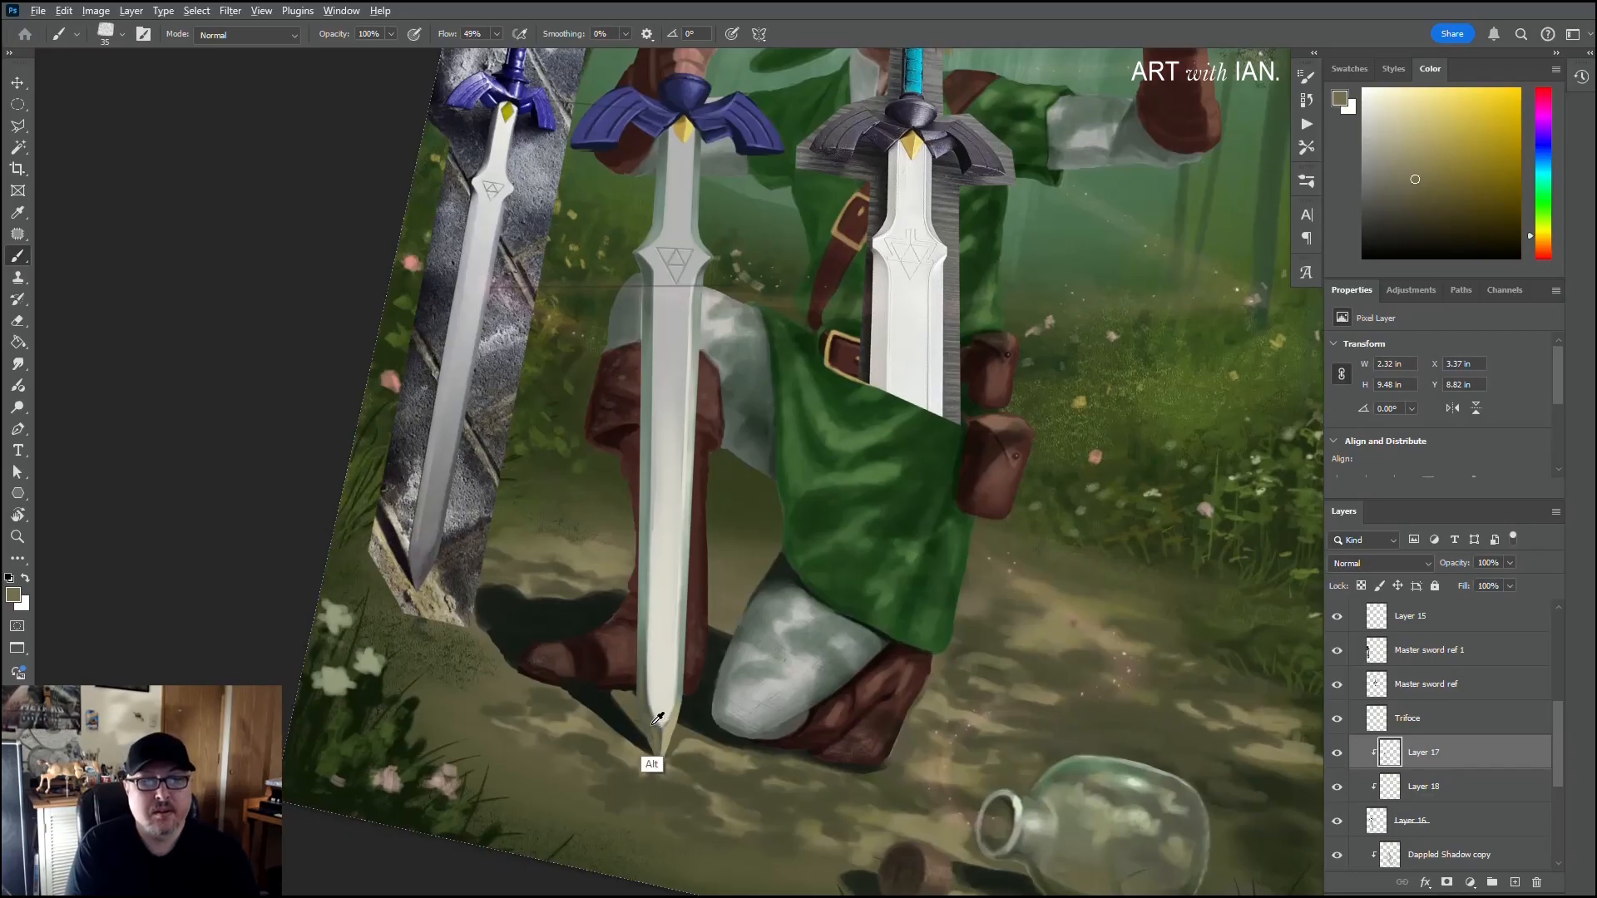
key(alt)
alt+click(664, 784)
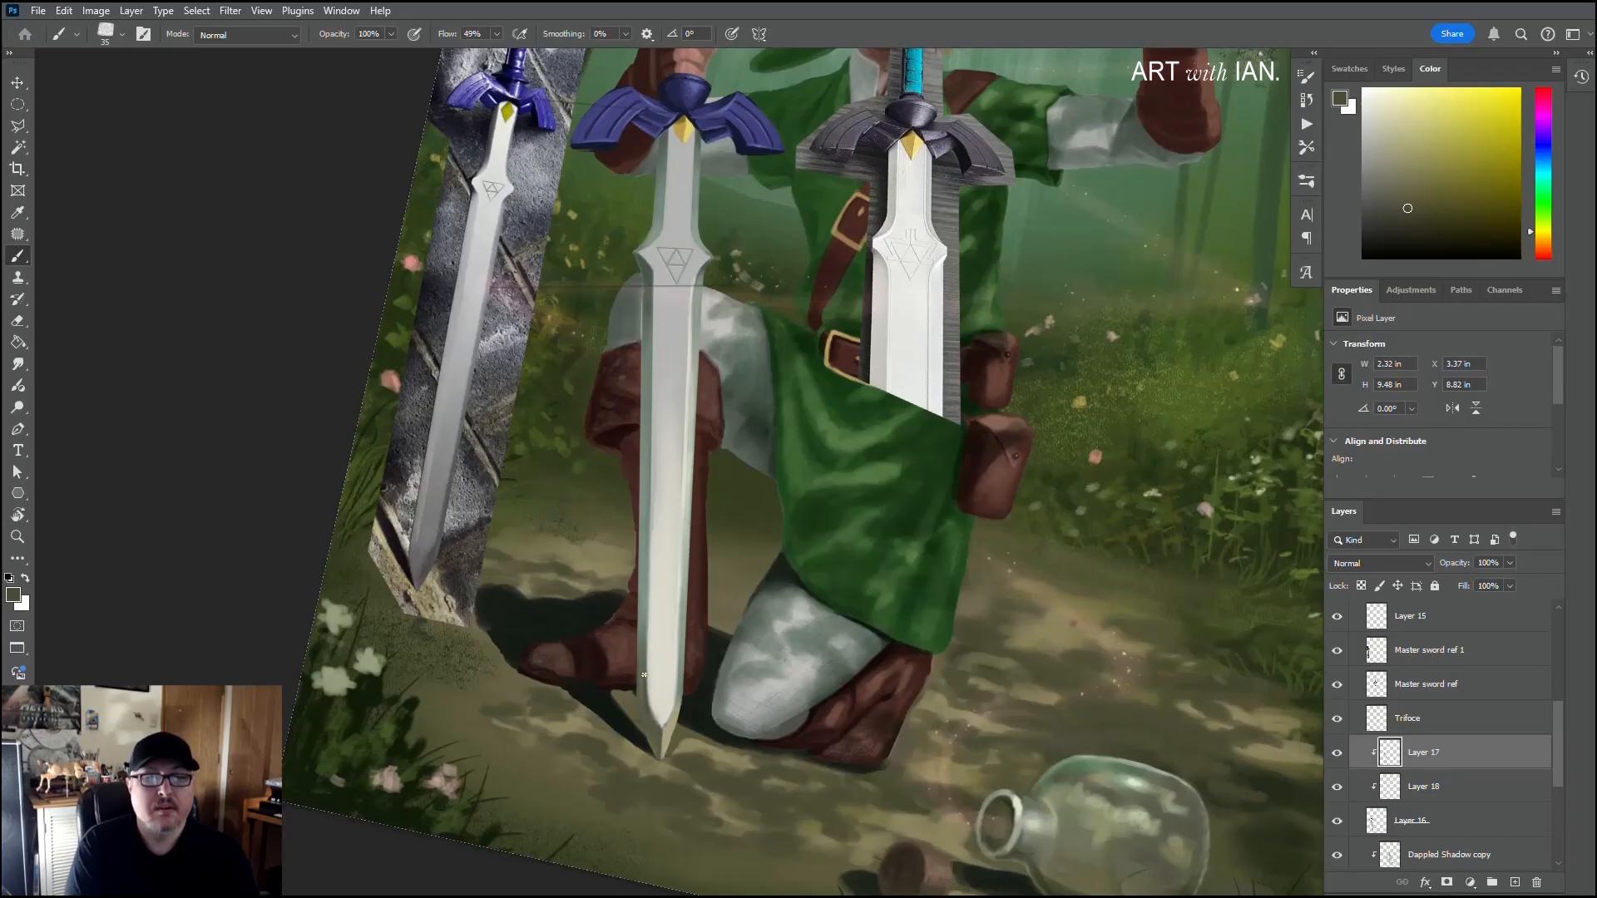
alt+click(672, 778)
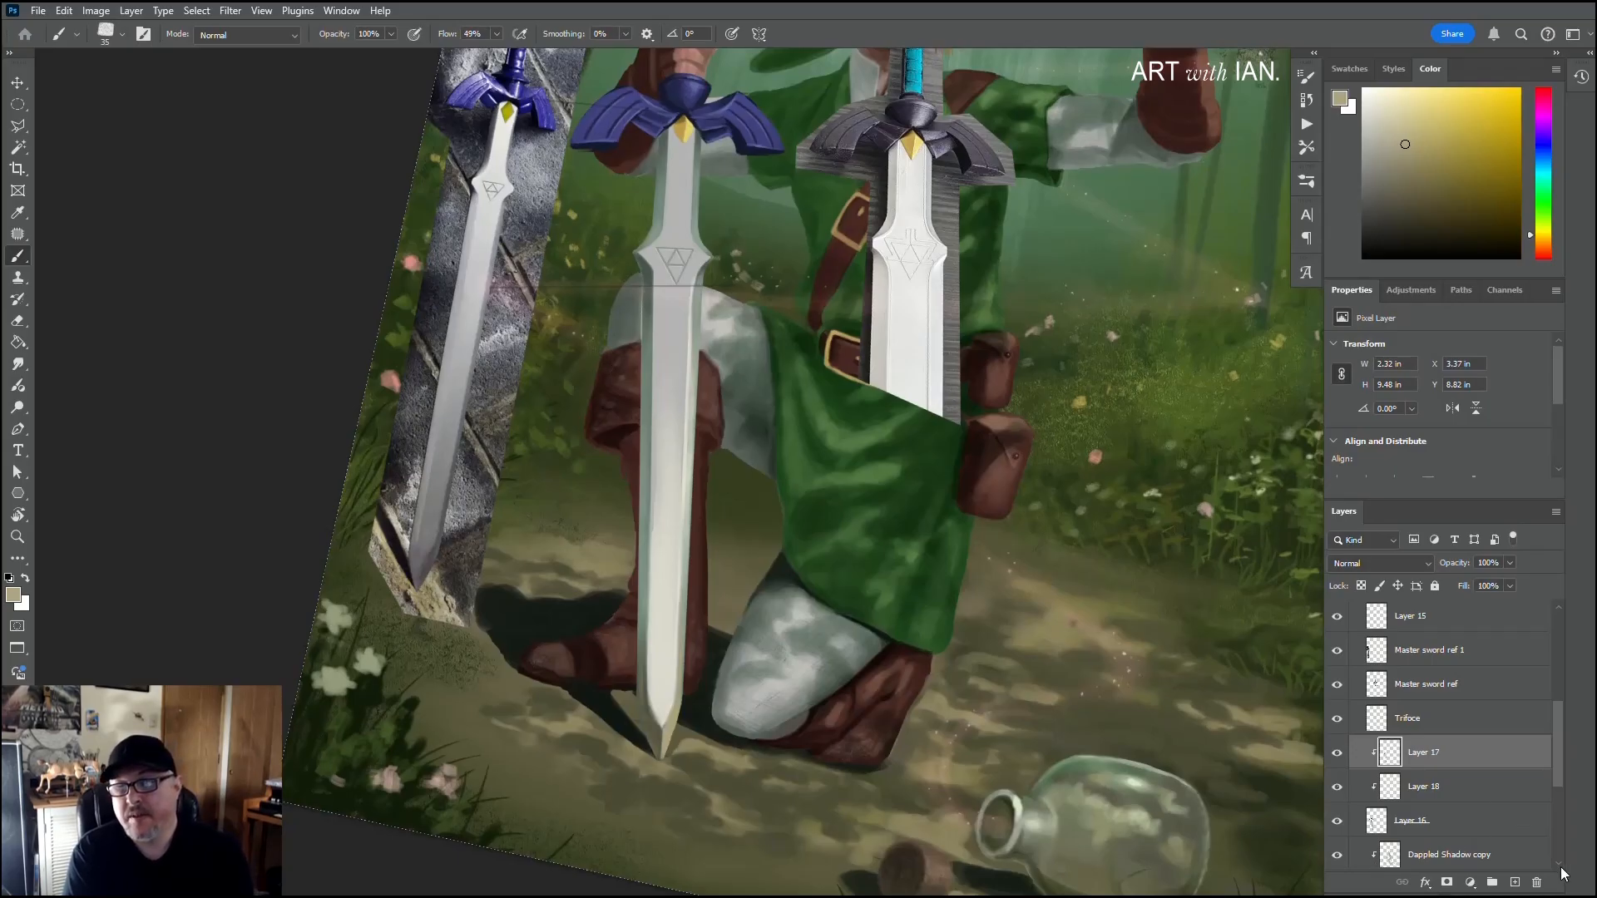
Step: Select Layer 7 copy and sample the dark grey-green beside the blade above the boot cuff
scroll(1555, 869, down, 2)
scroll(1552, 865, down, 1)
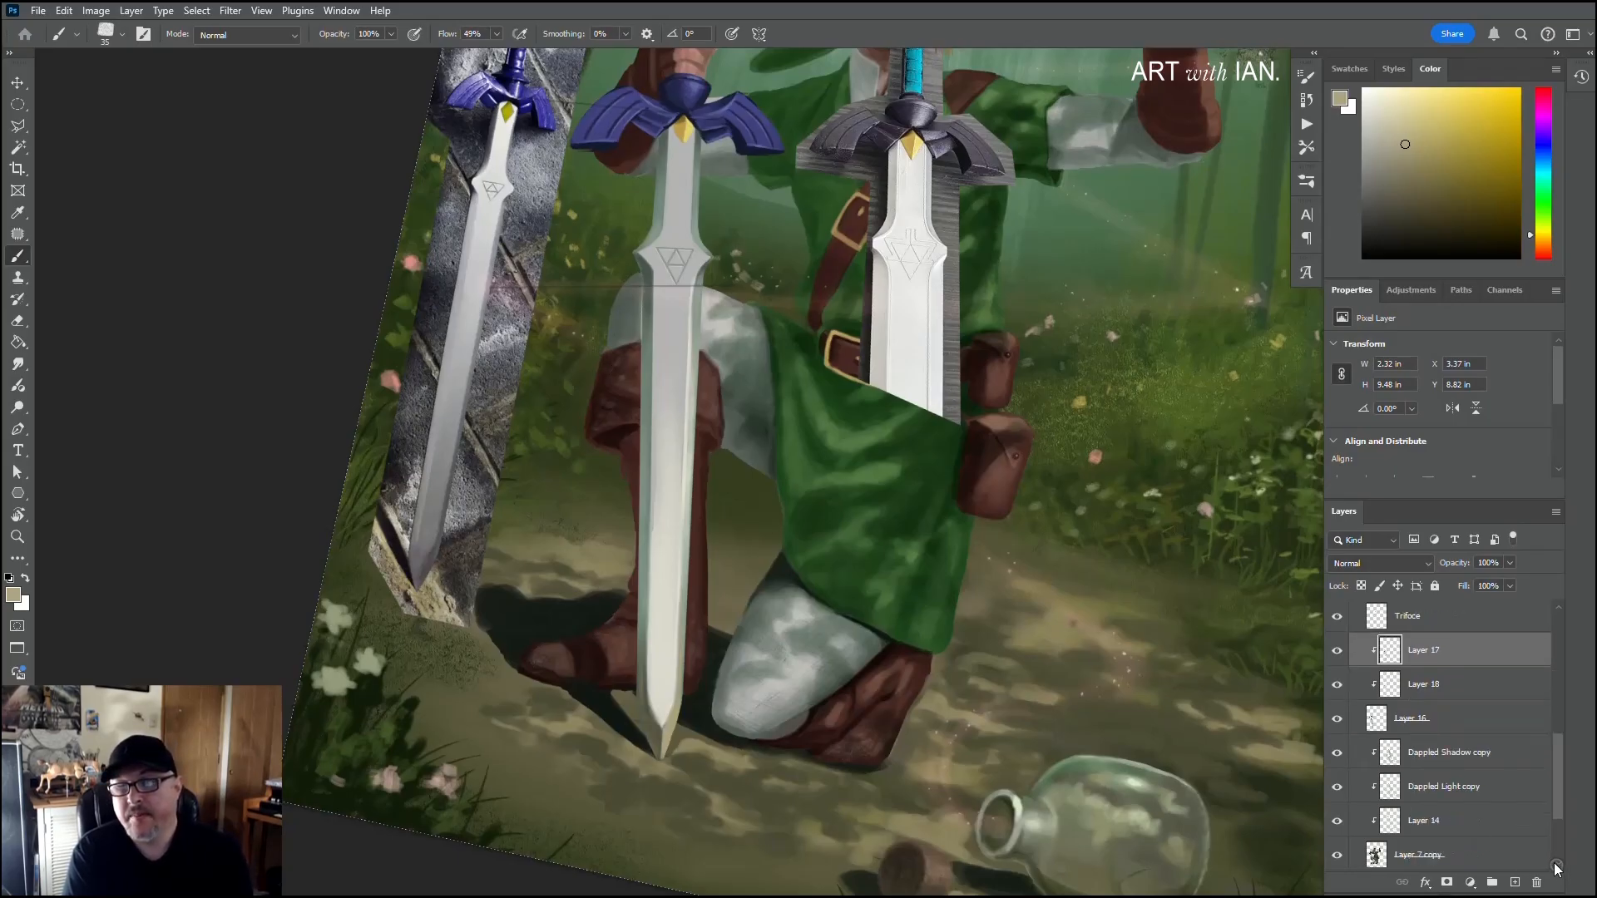
click(1439, 856)
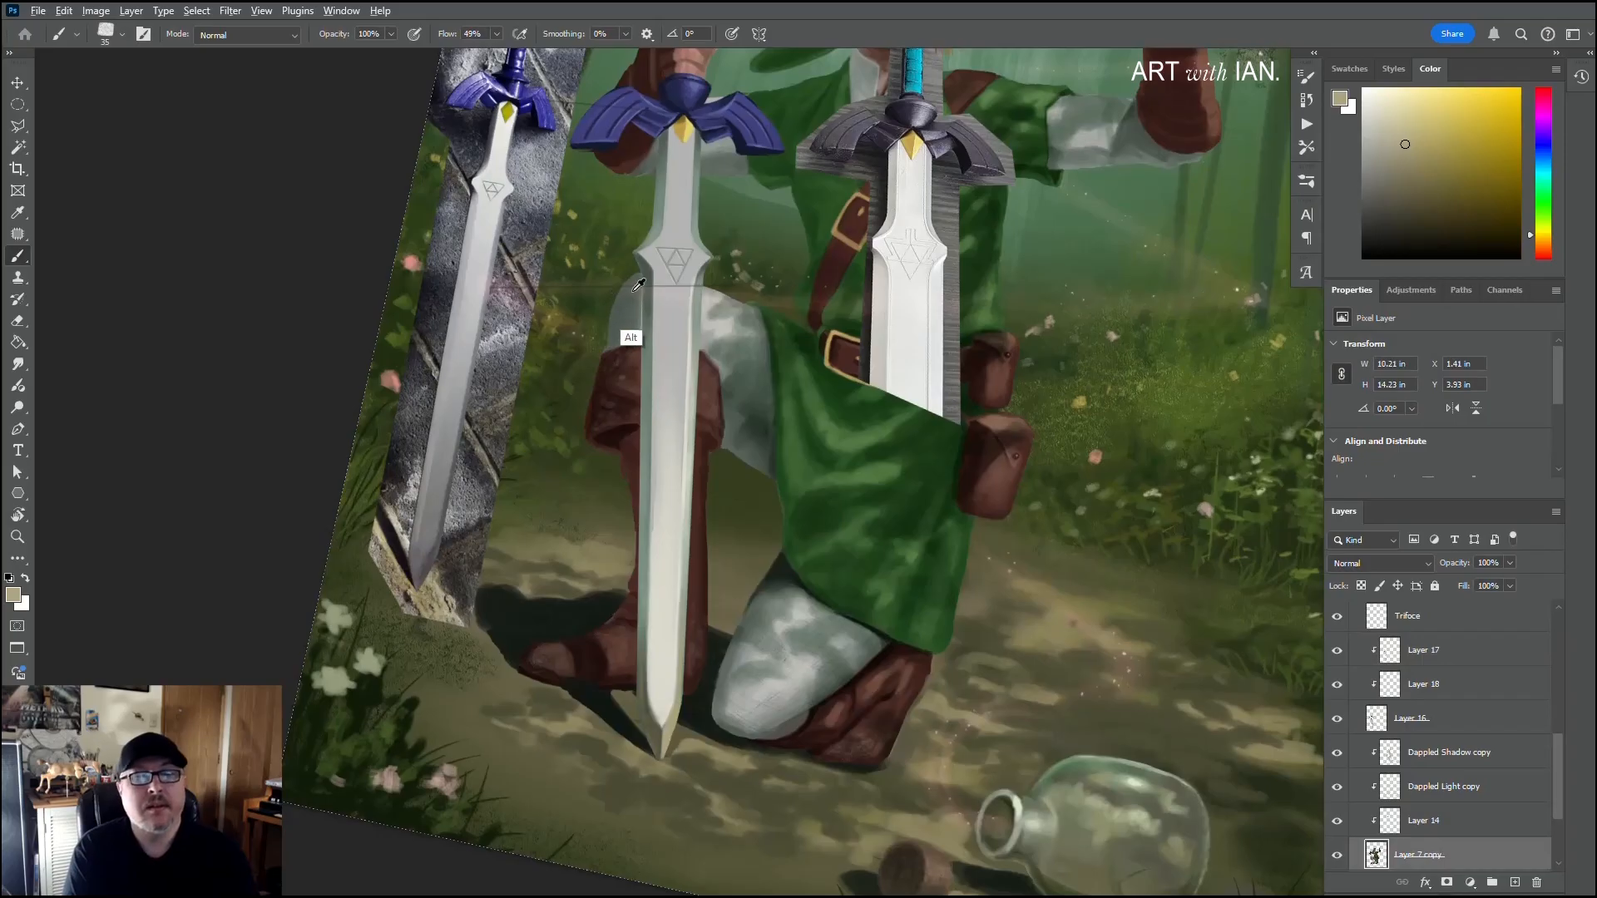
alt+click(623, 346)
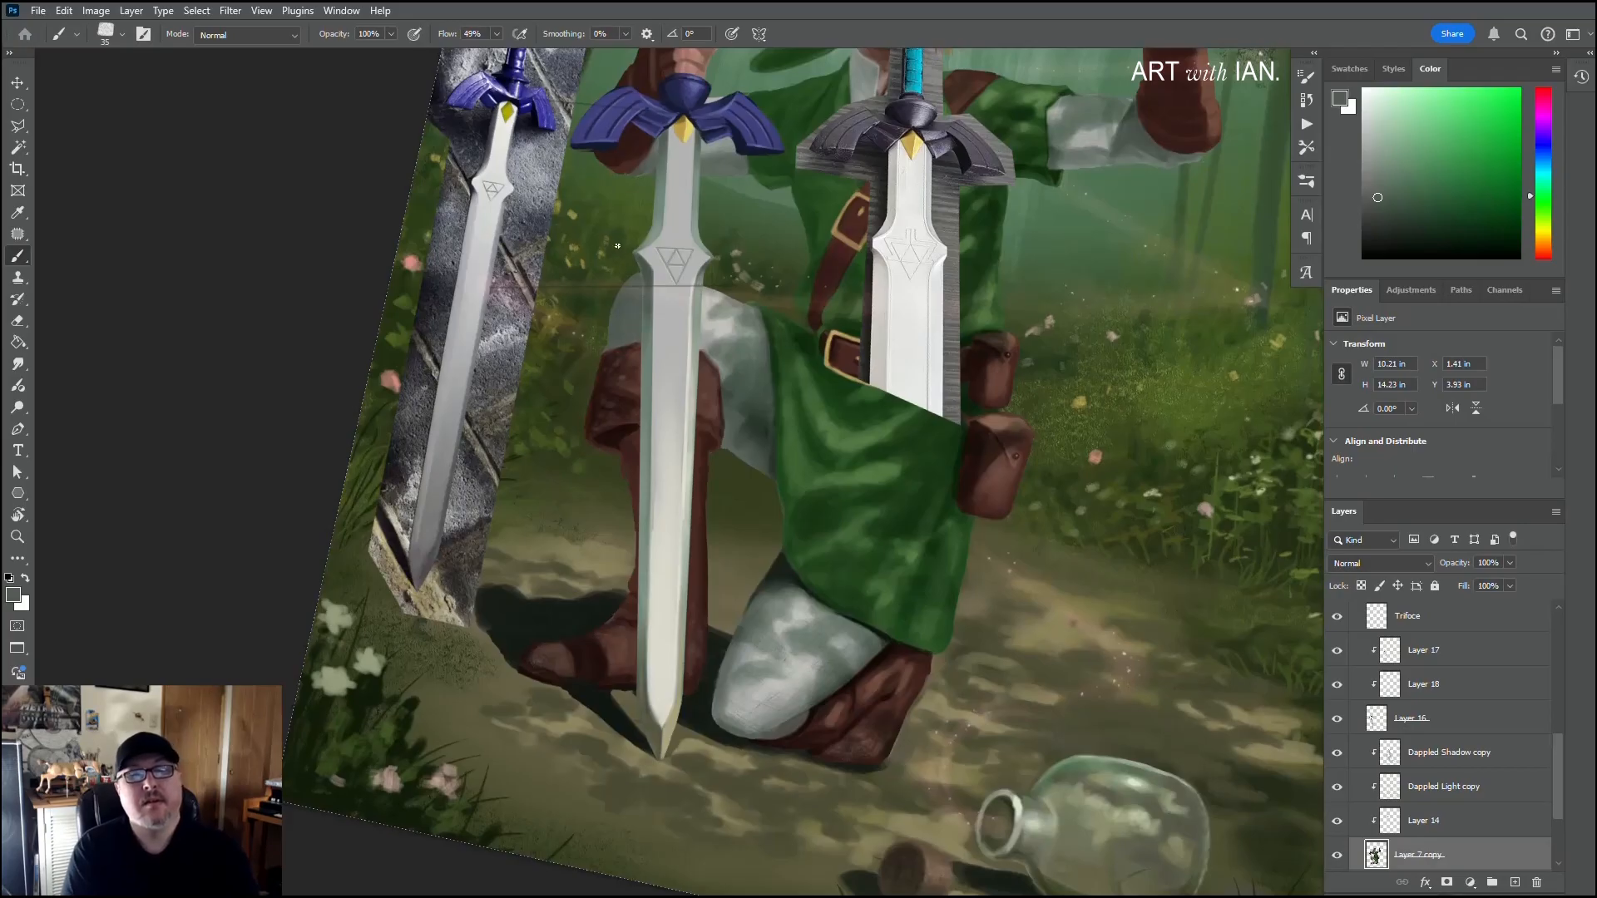
scroll(618, 246, down, 2)
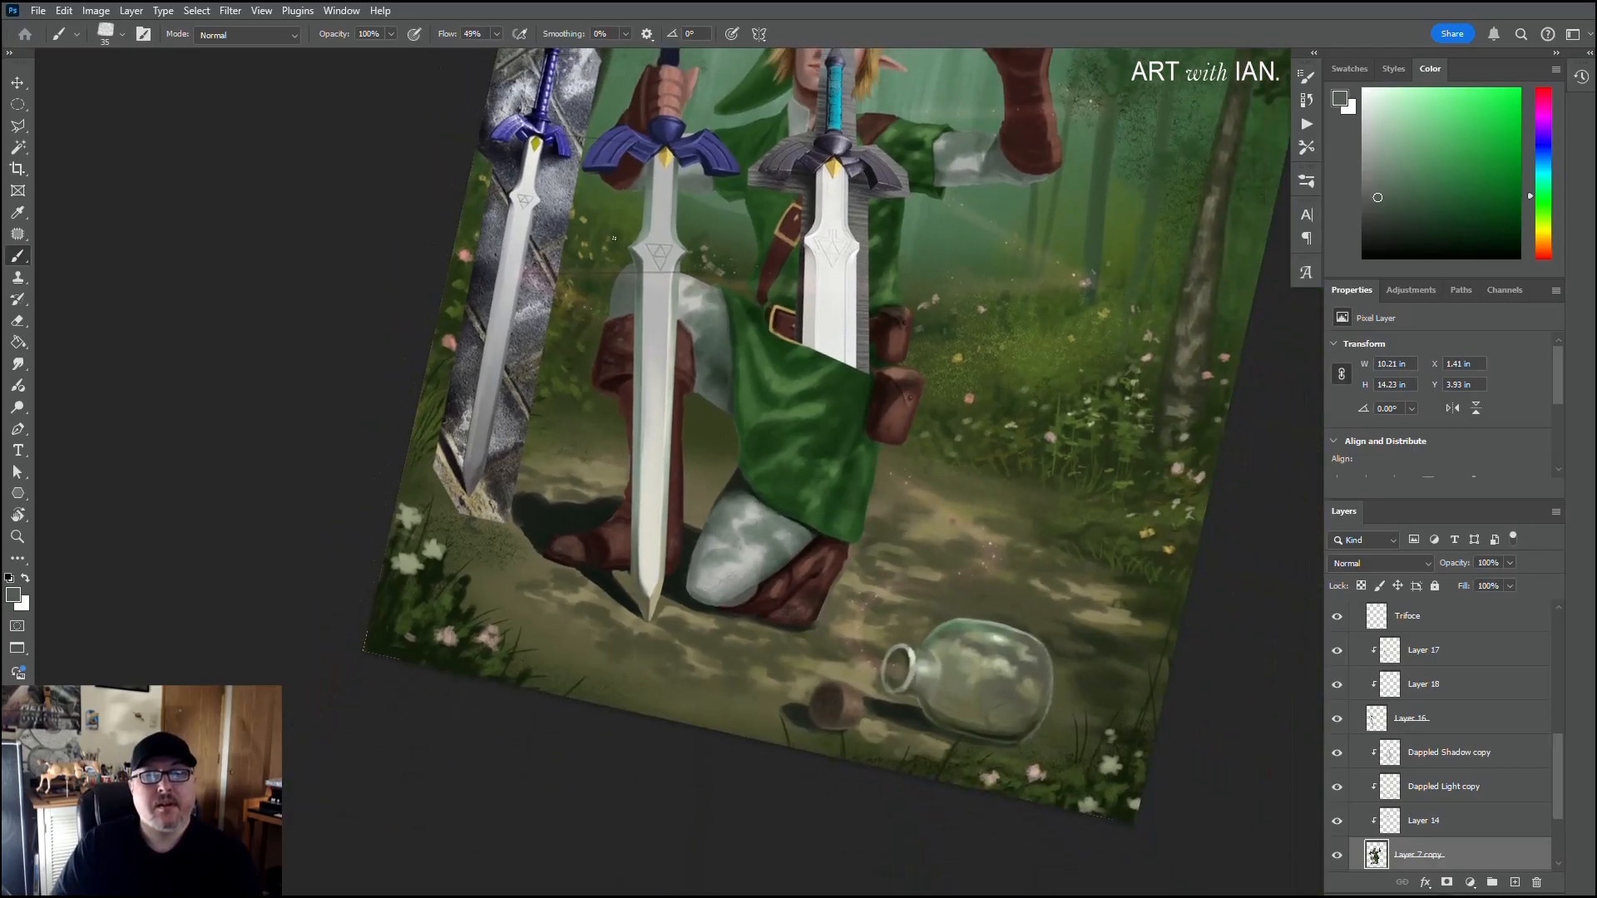
scroll(615, 237, down, 3)
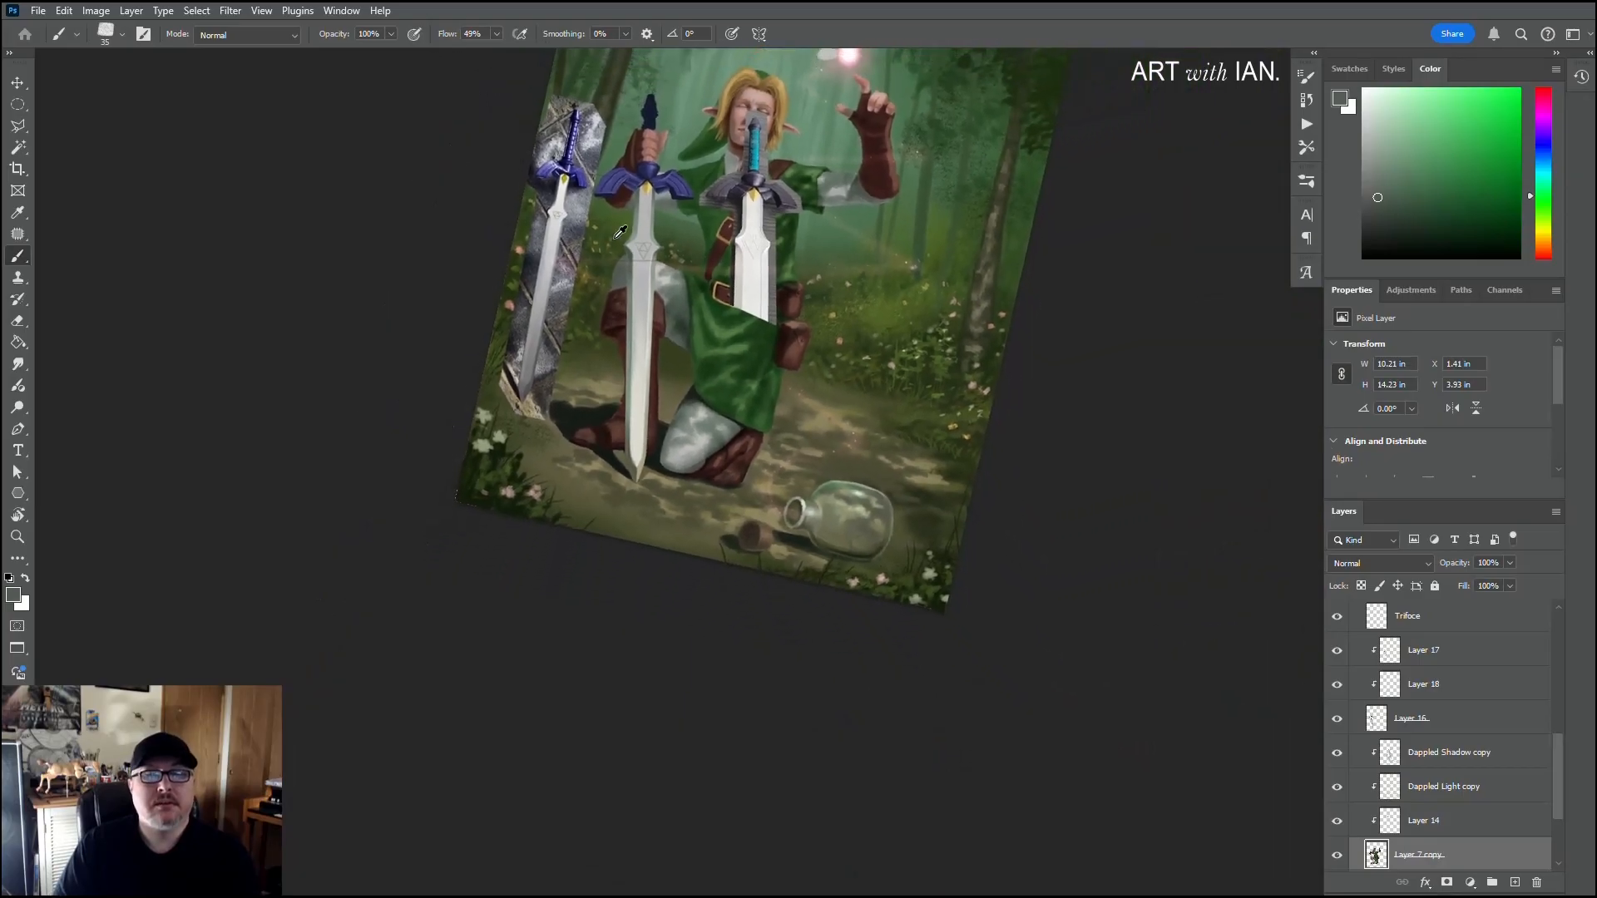
scroll(615, 236, down, 1)
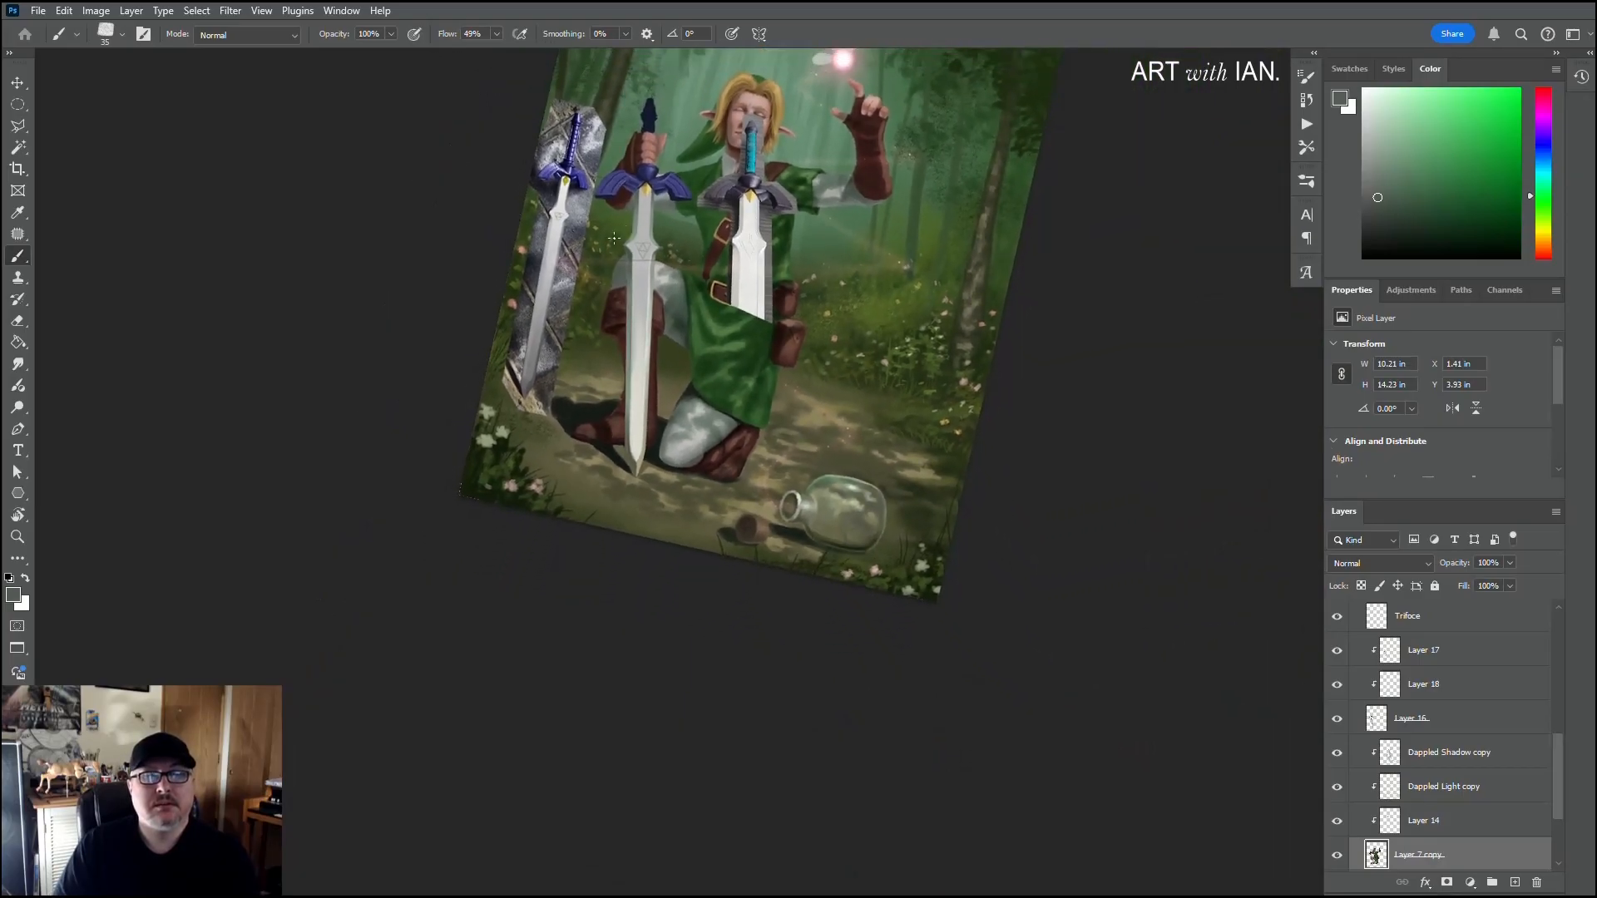
scroll(614, 239, up, 5)
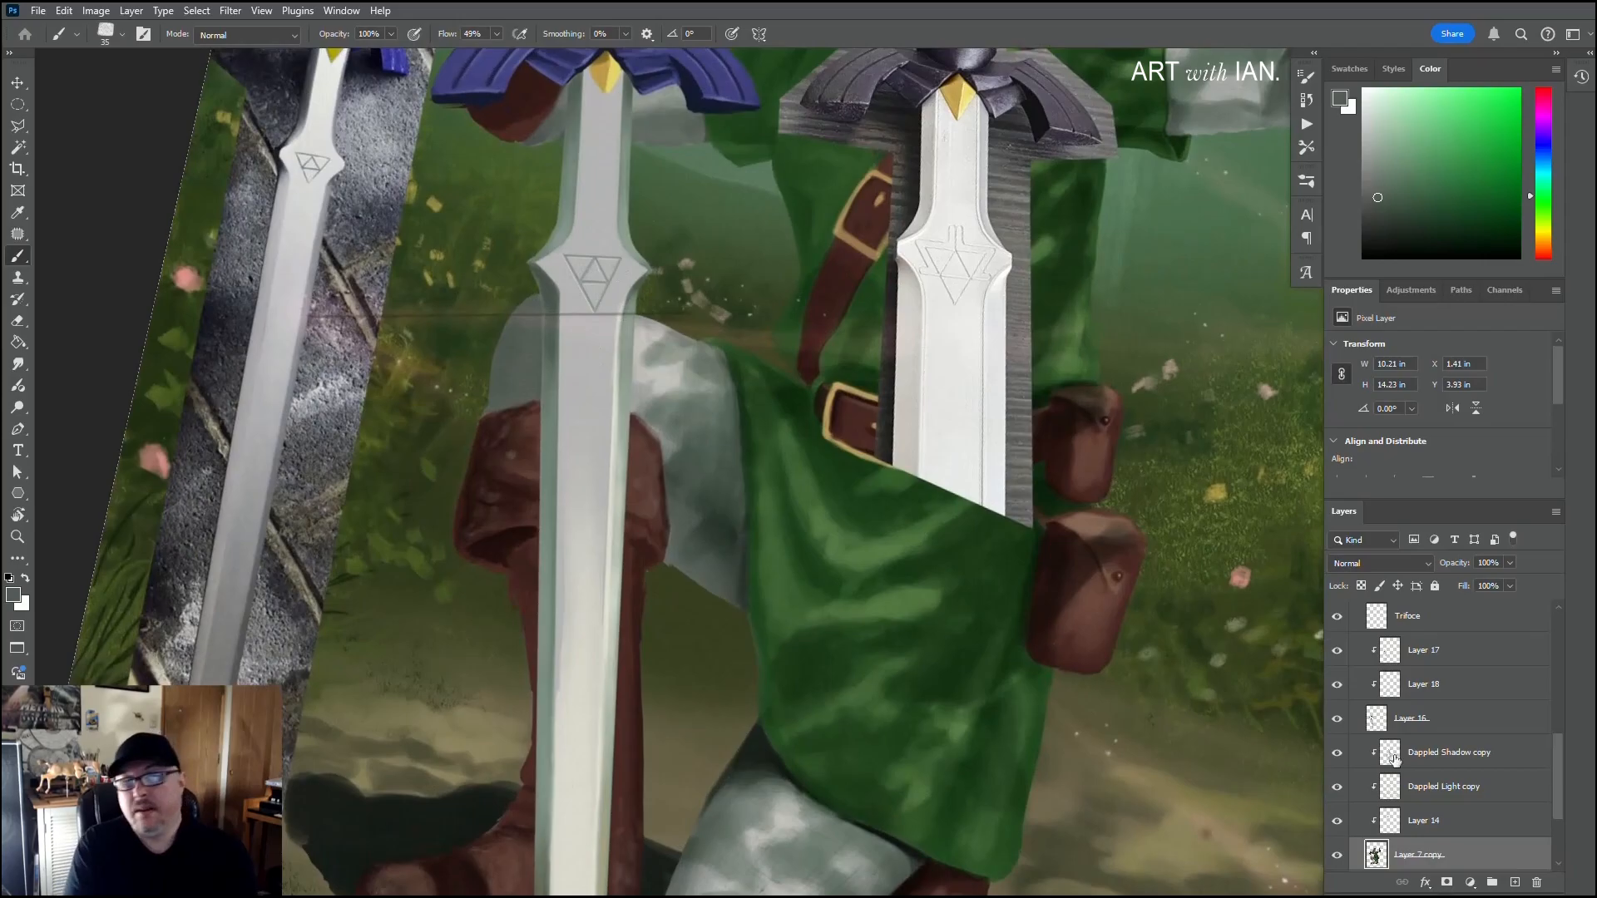
Step: On Layer 17, sample the central flat's light grey and retouch the blade around the Triforce emblem with a 15 to 30 px textured brush
click(1429, 657)
click(1336, 652)
click(1337, 651)
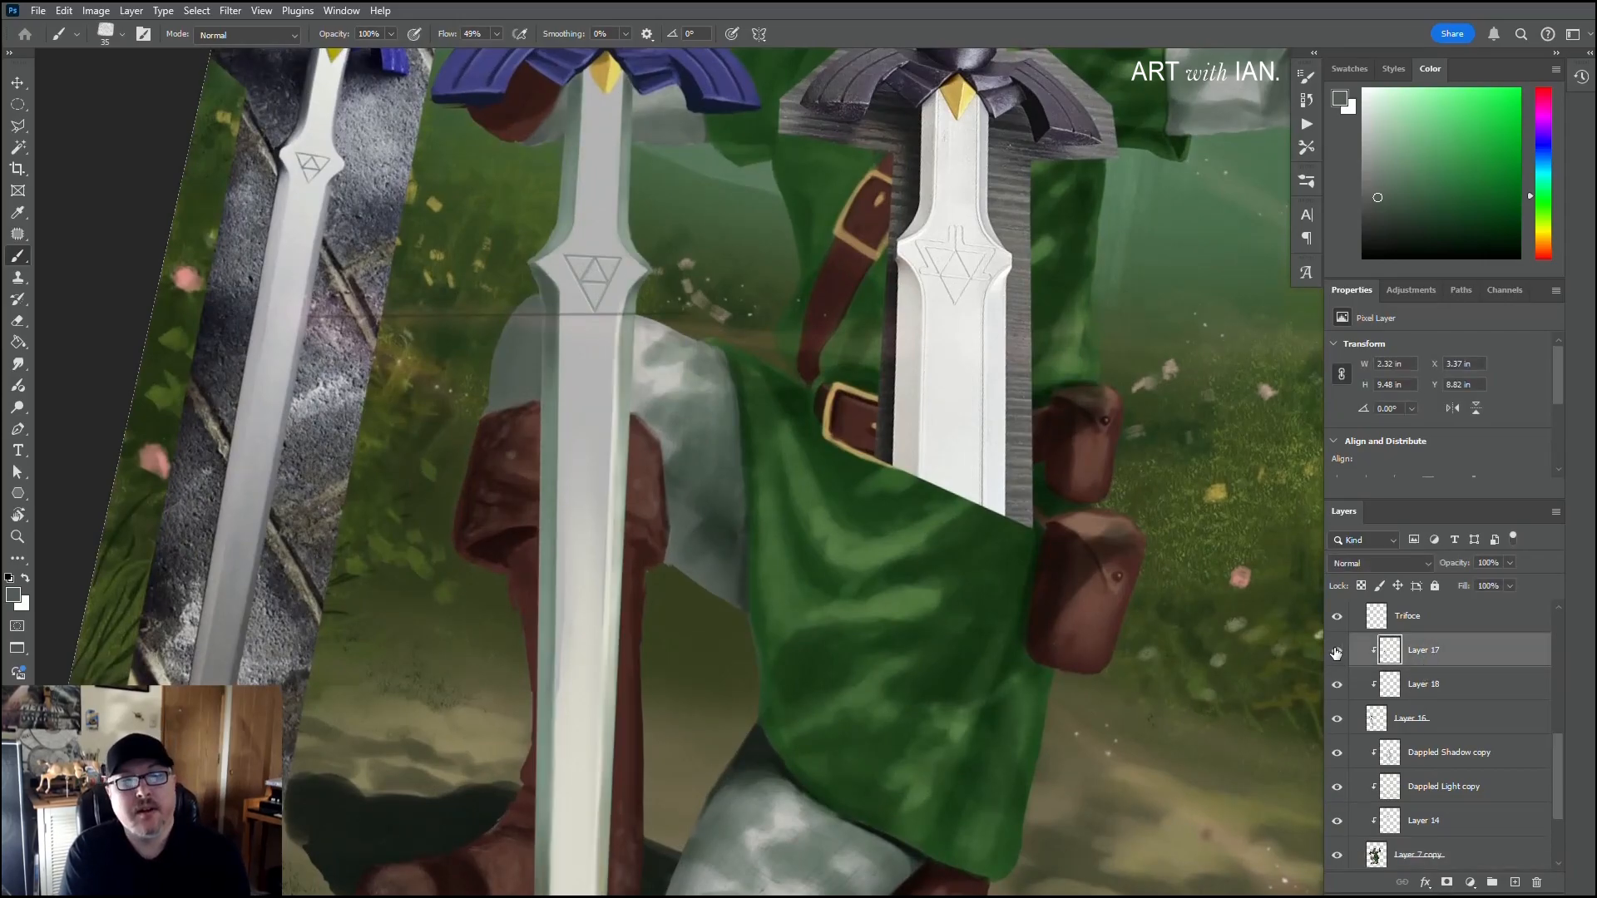
key(alt)
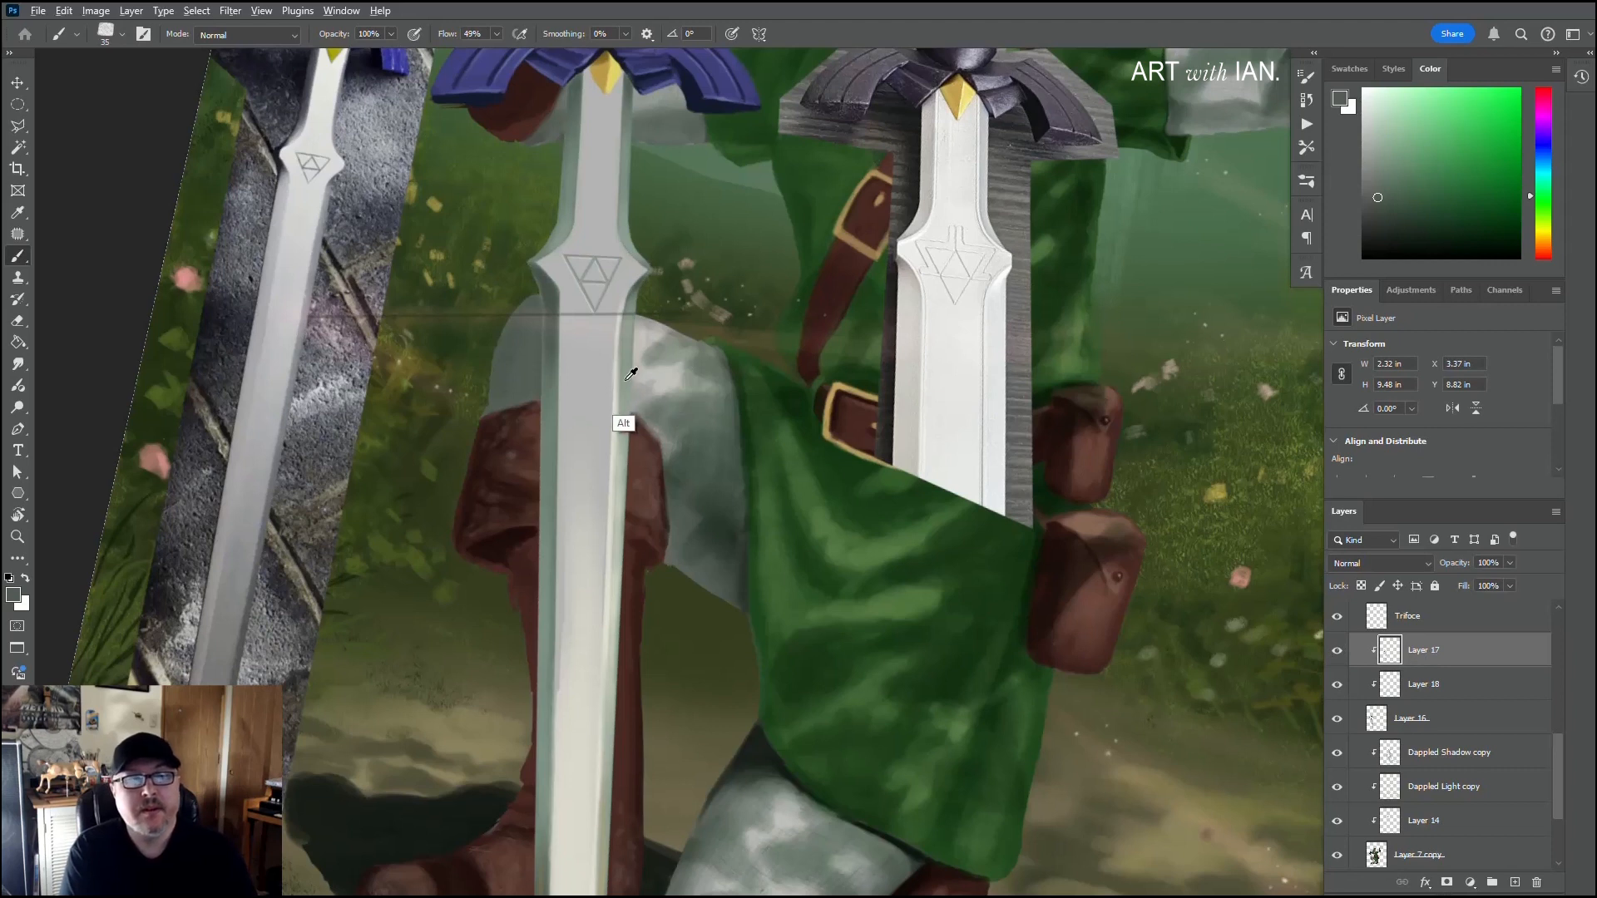
alt+click(608, 398)
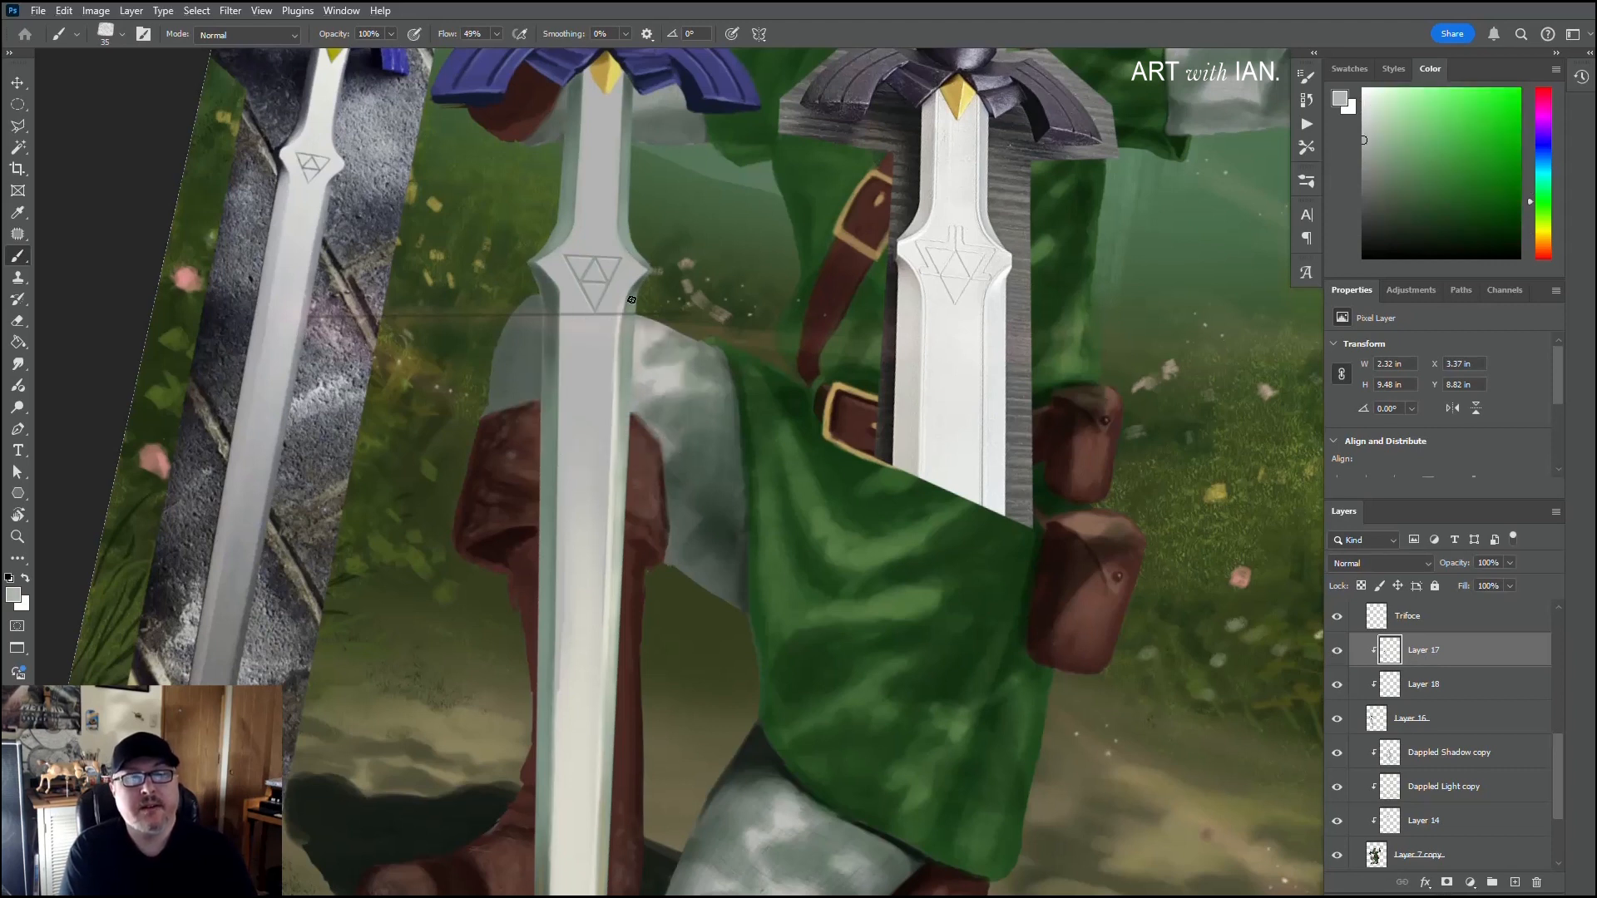
key(bracketleft)
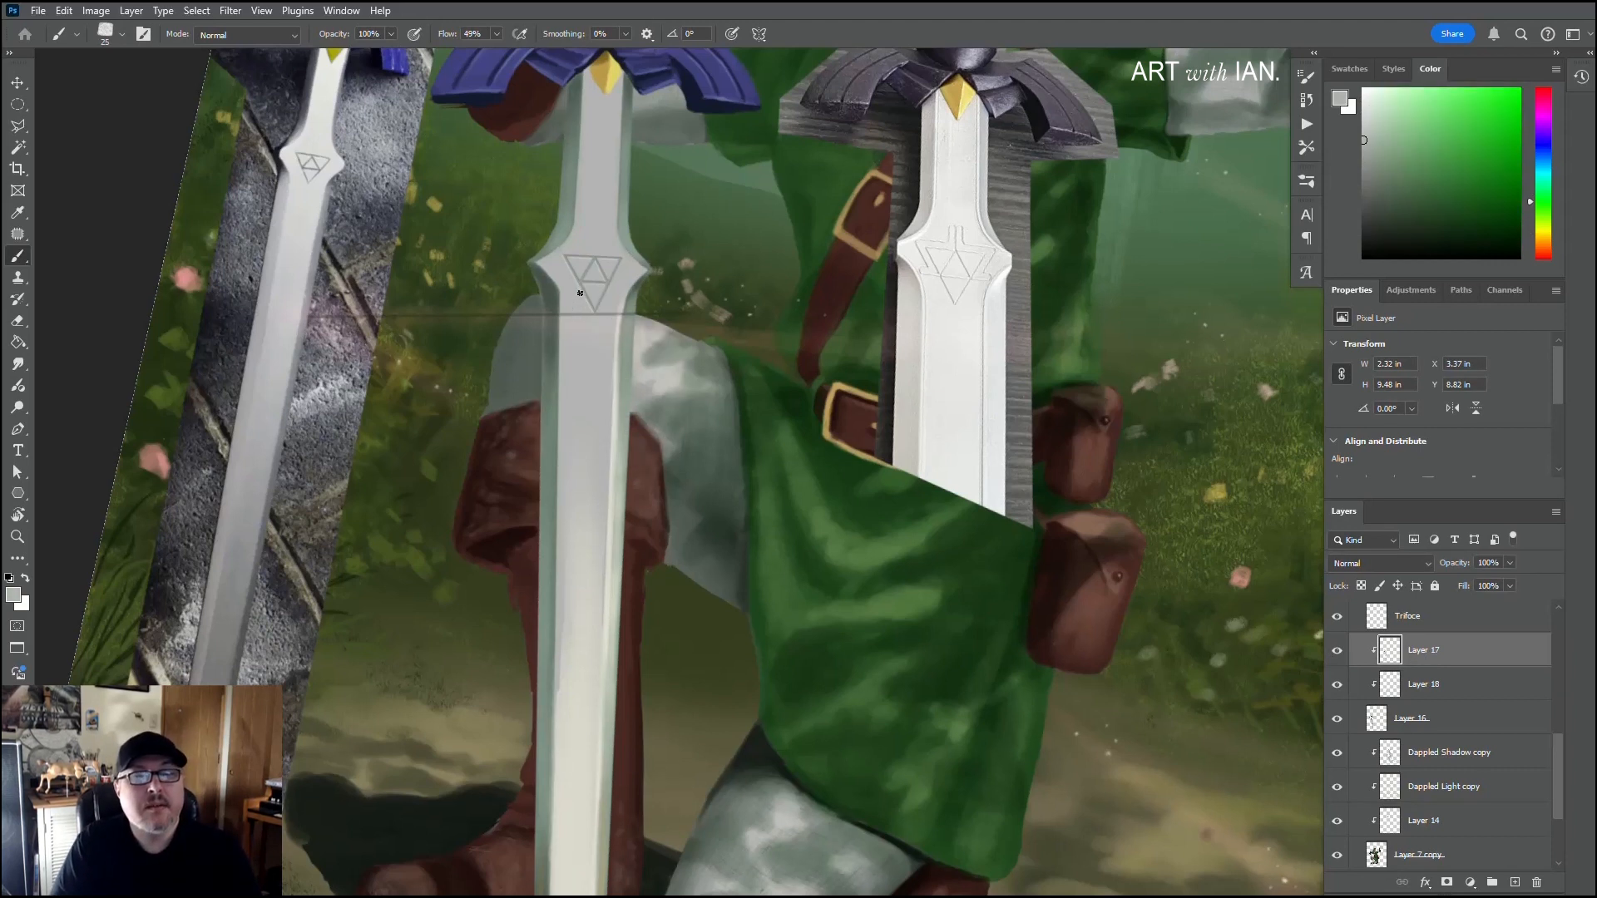
key(bracketleft)
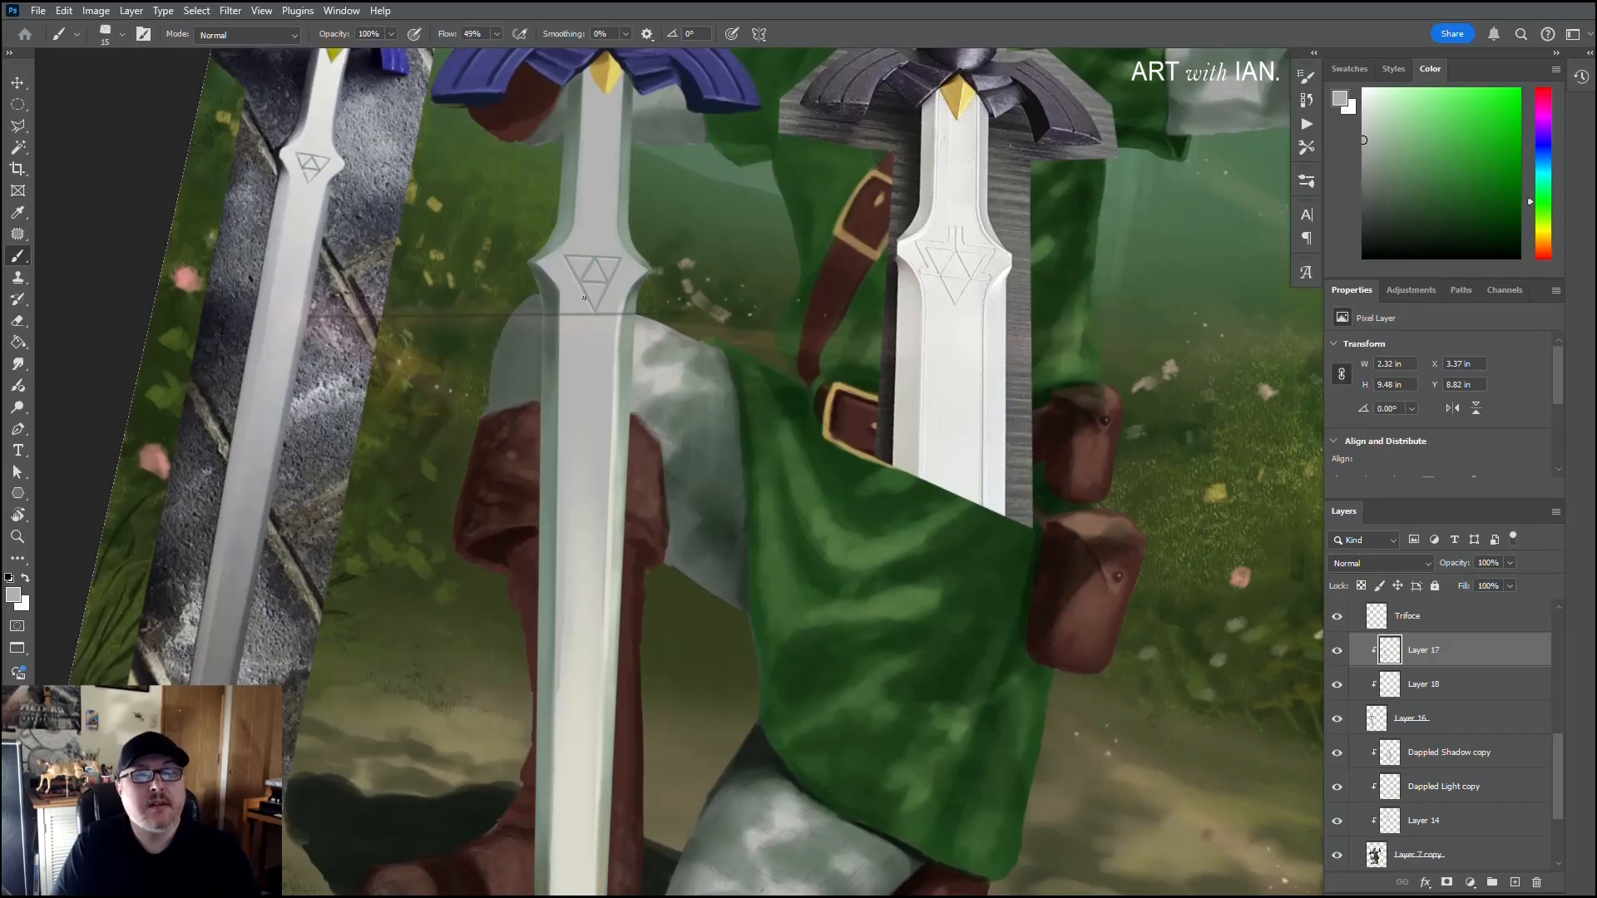
key(bracketright)
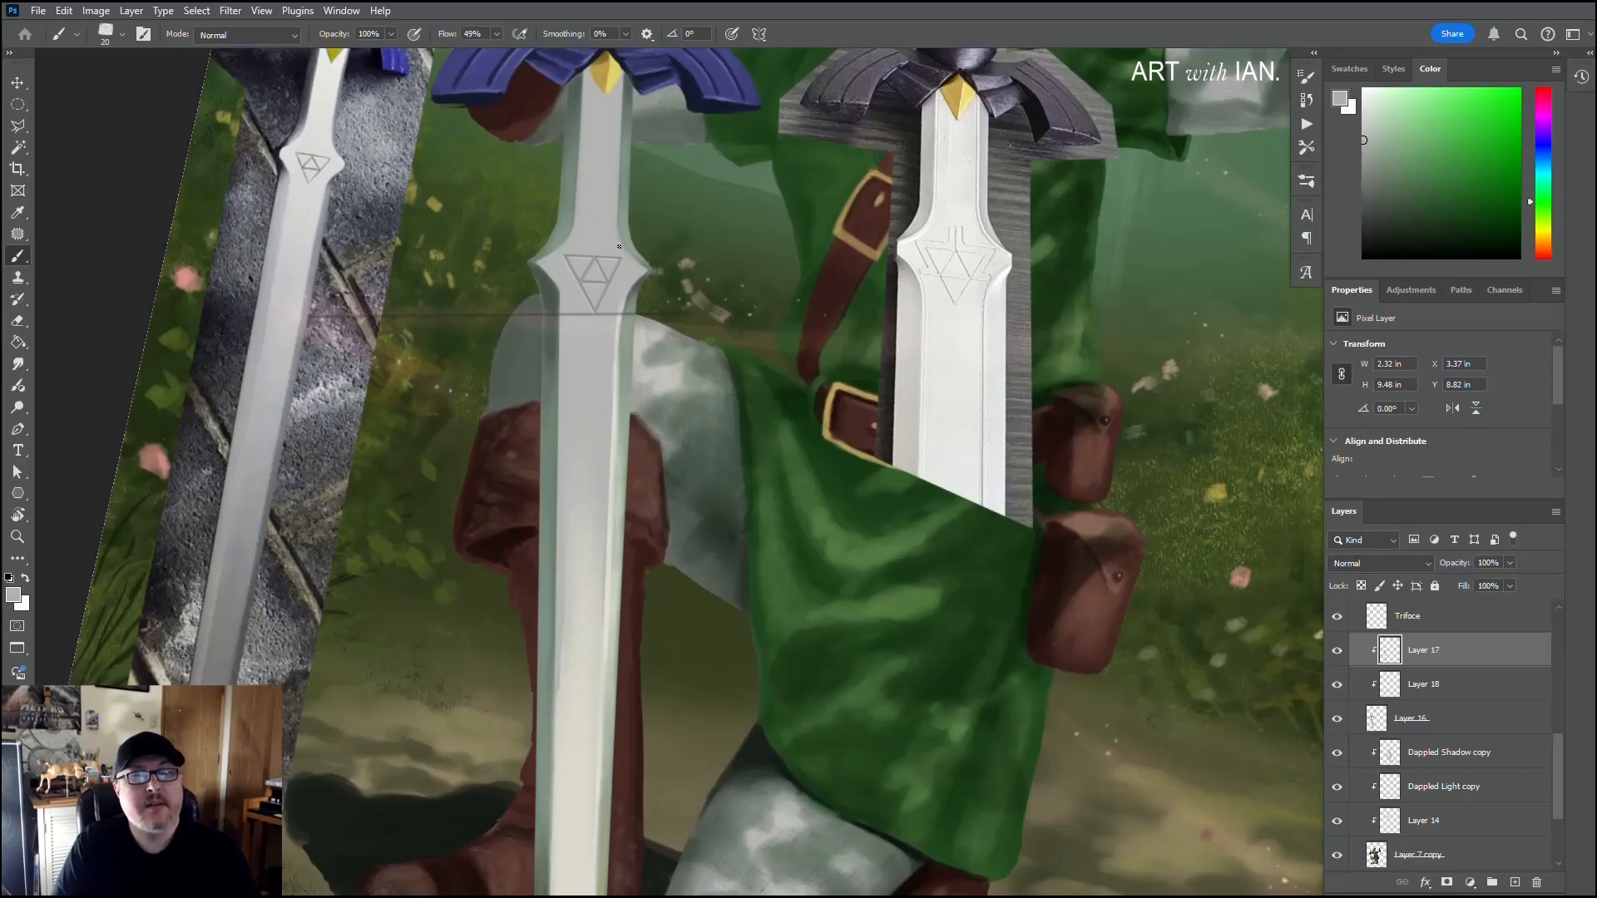
key(bracketright)
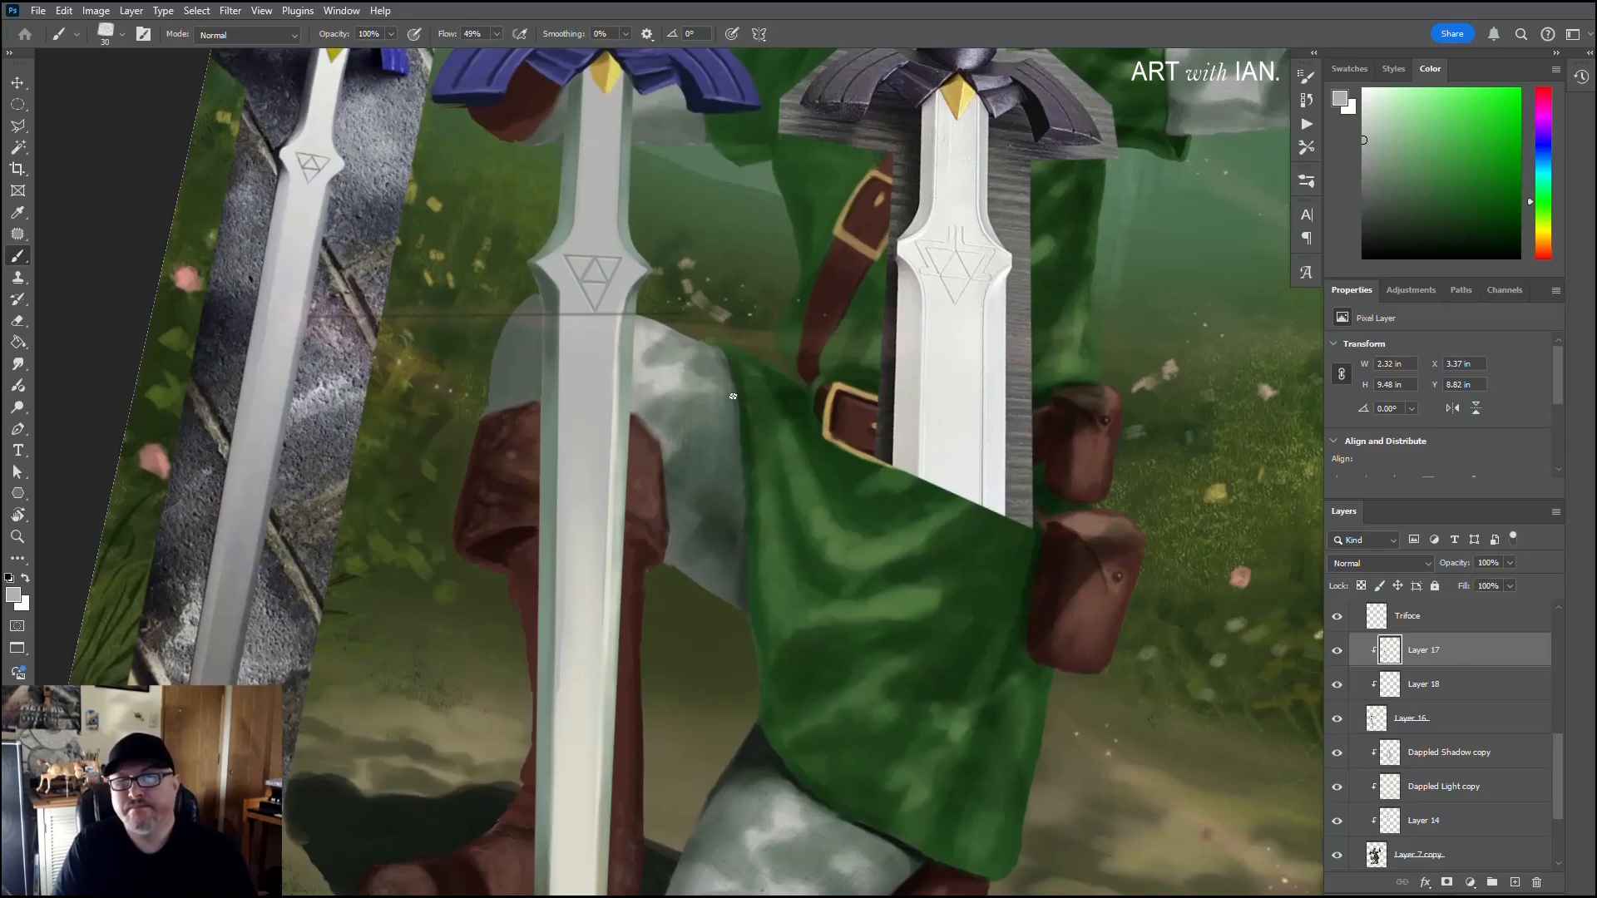
click(17, 320)
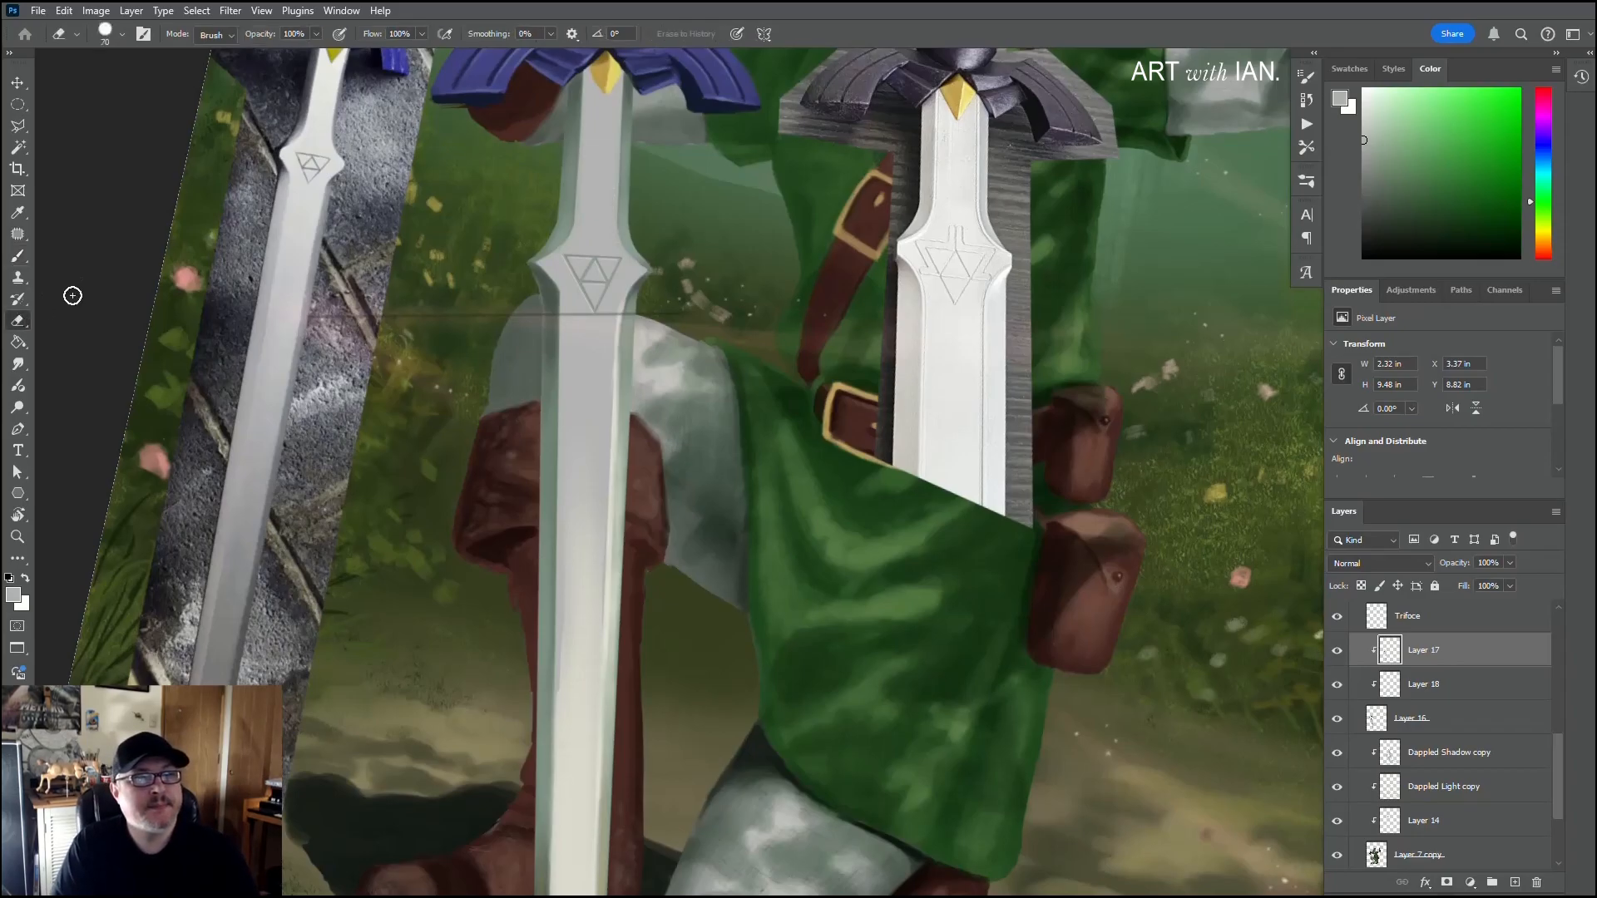
click(17, 255)
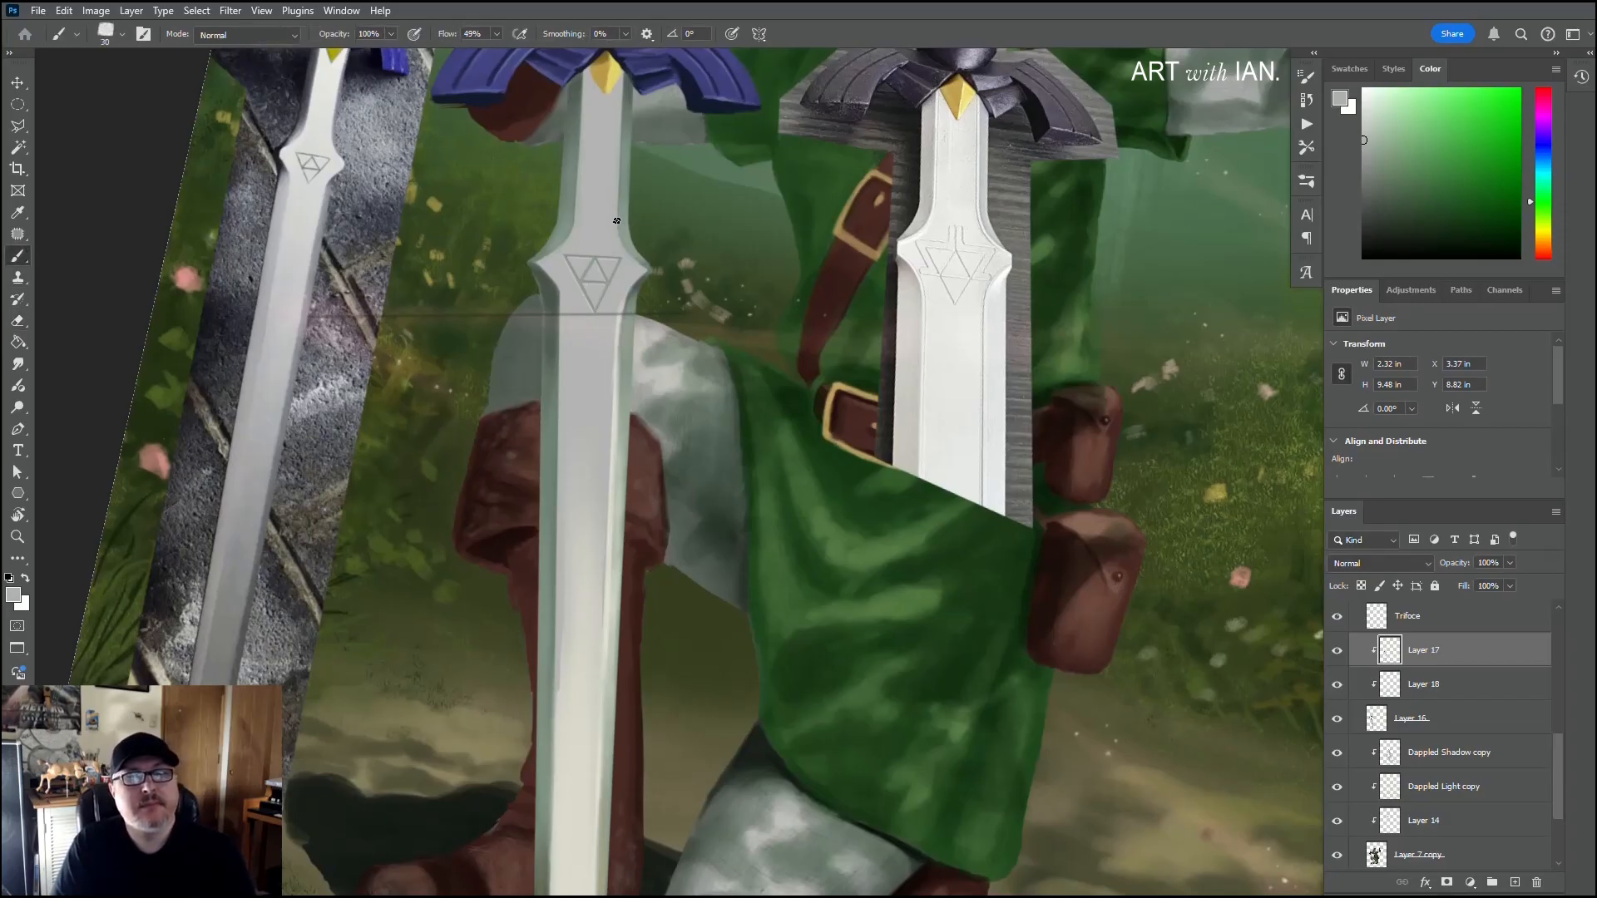
Step: Try light-grey touch-ups below the emblem on the Triforce layer using the textured brush, the 30 px Hard Round brush and the eraser
click(1382, 625)
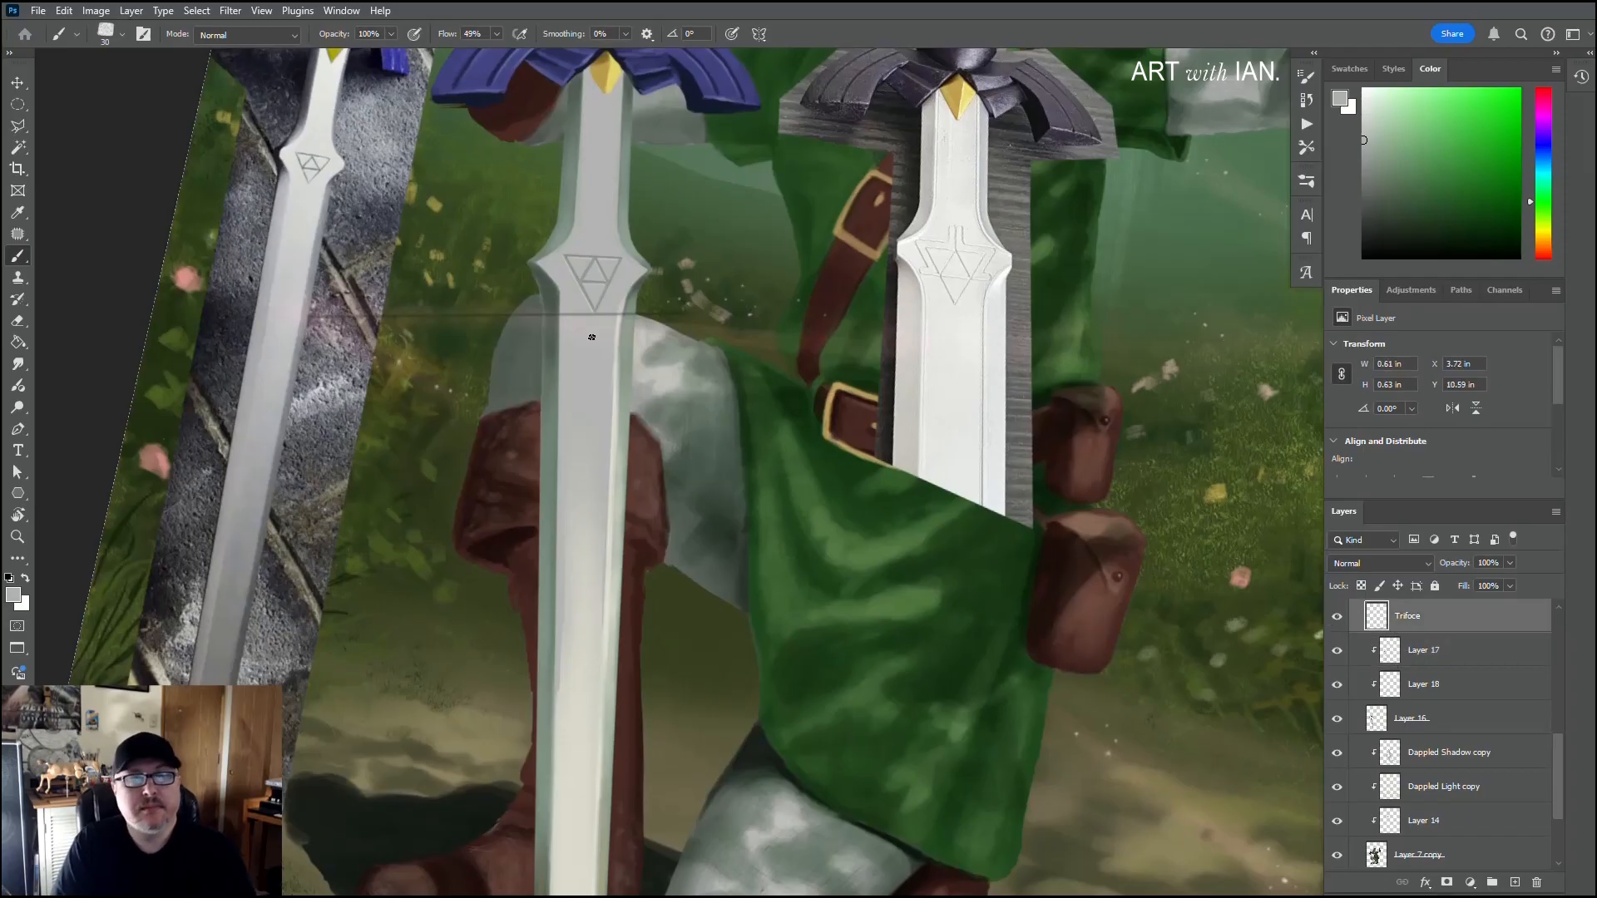
drag(590, 336, 587, 358)
right_click(669, 265)
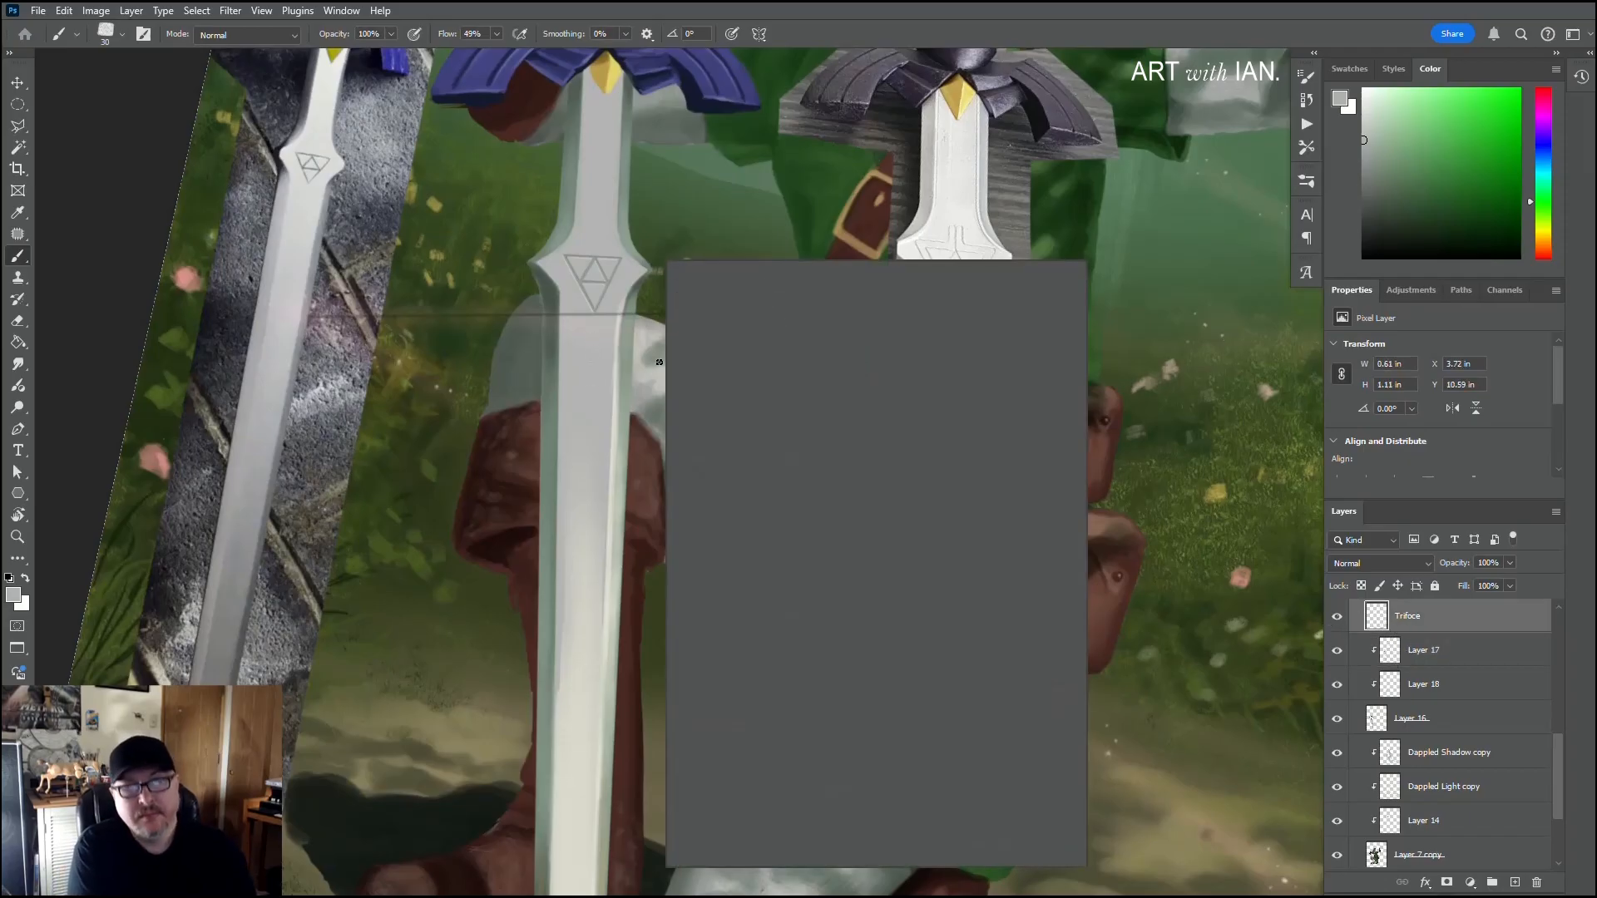
click(700, 502)
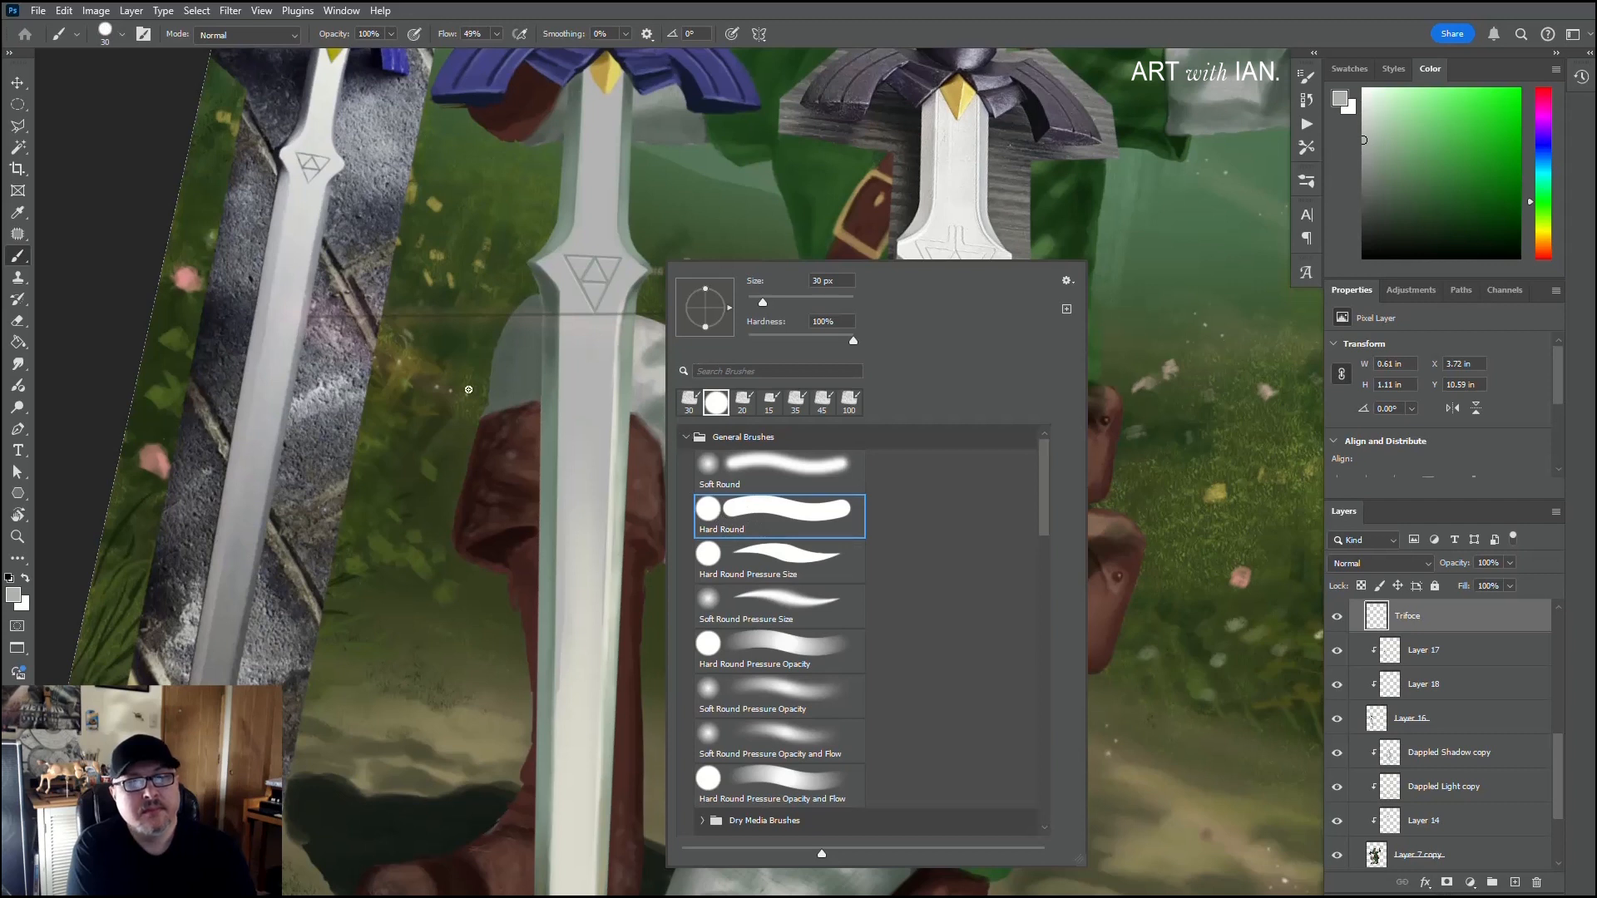
drag(593, 374, 593, 398)
key(ctrl+z)
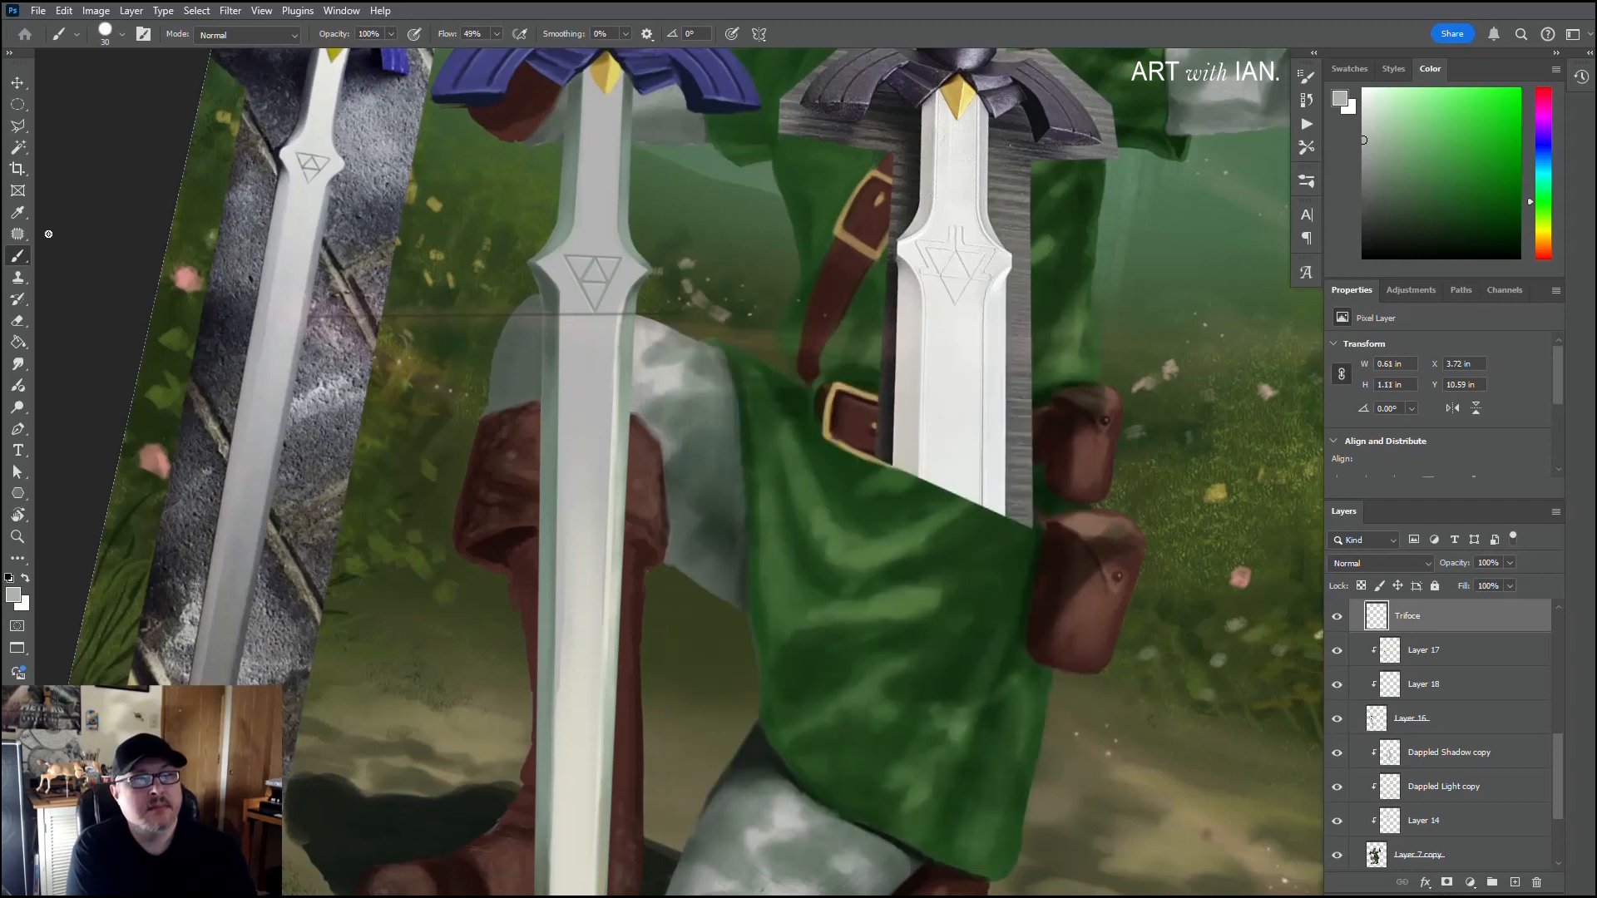
click(17, 320)
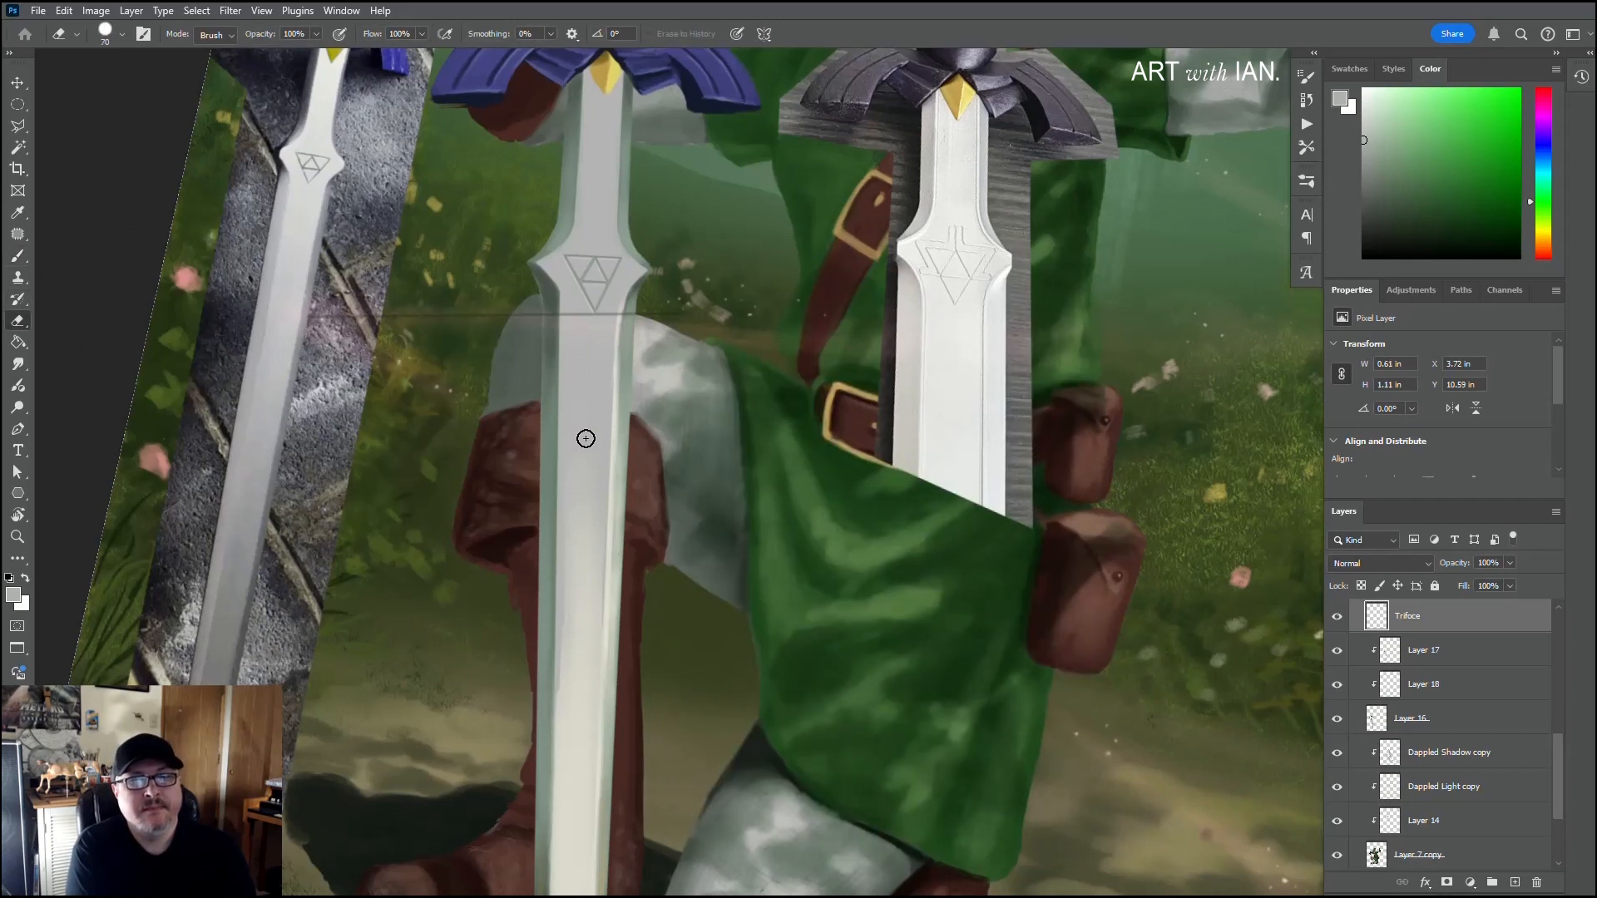
drag(600, 301, 592, 308)
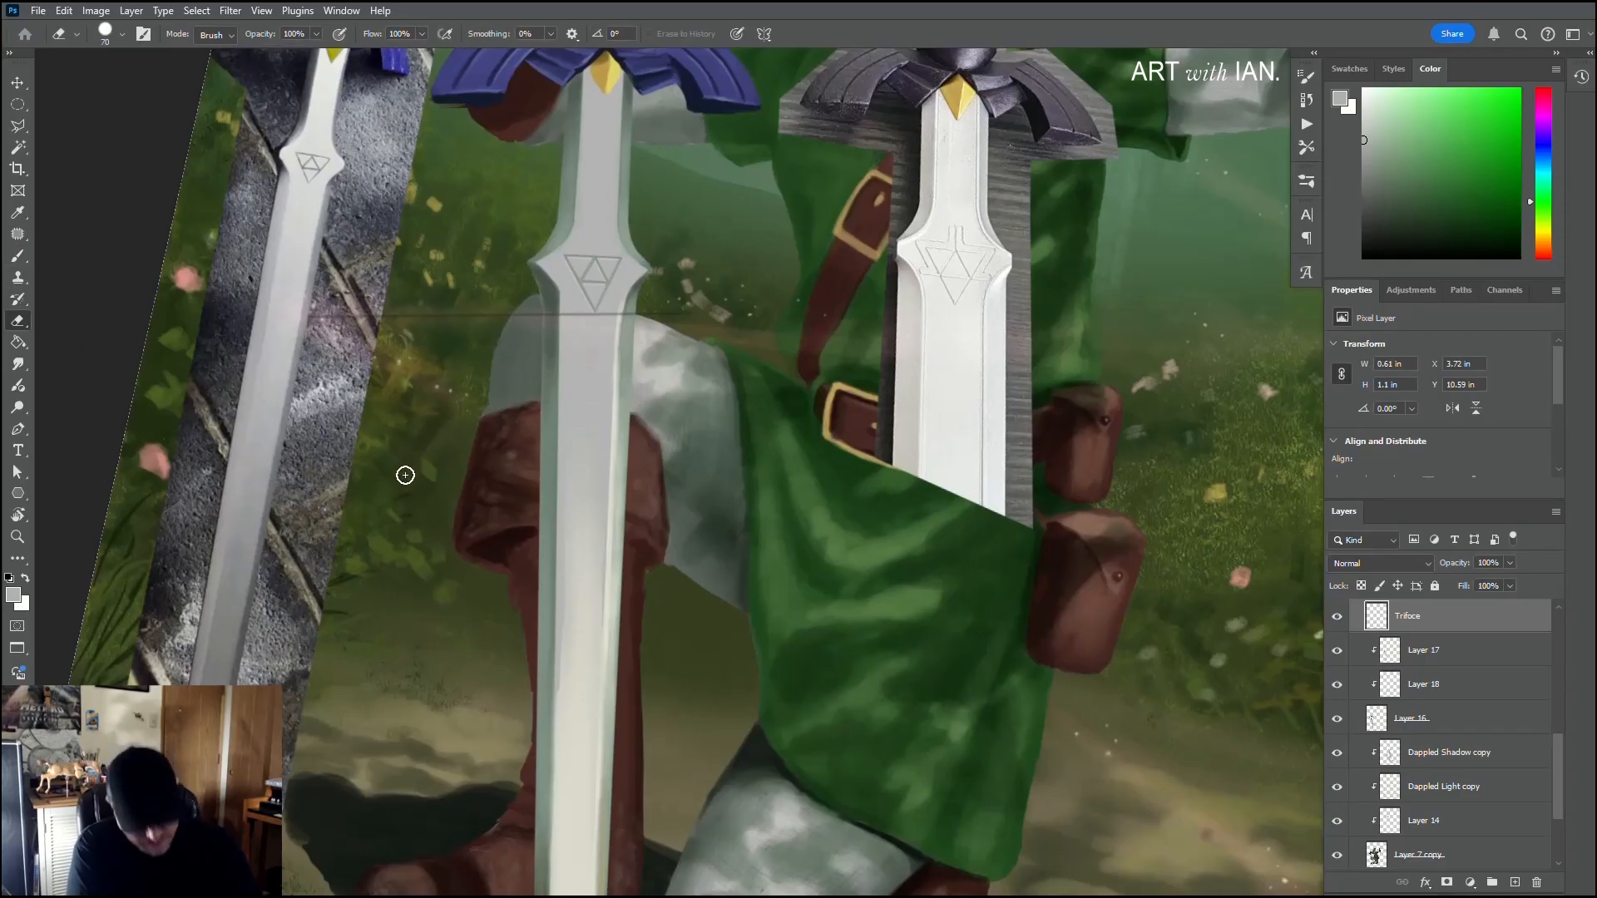
key(b)
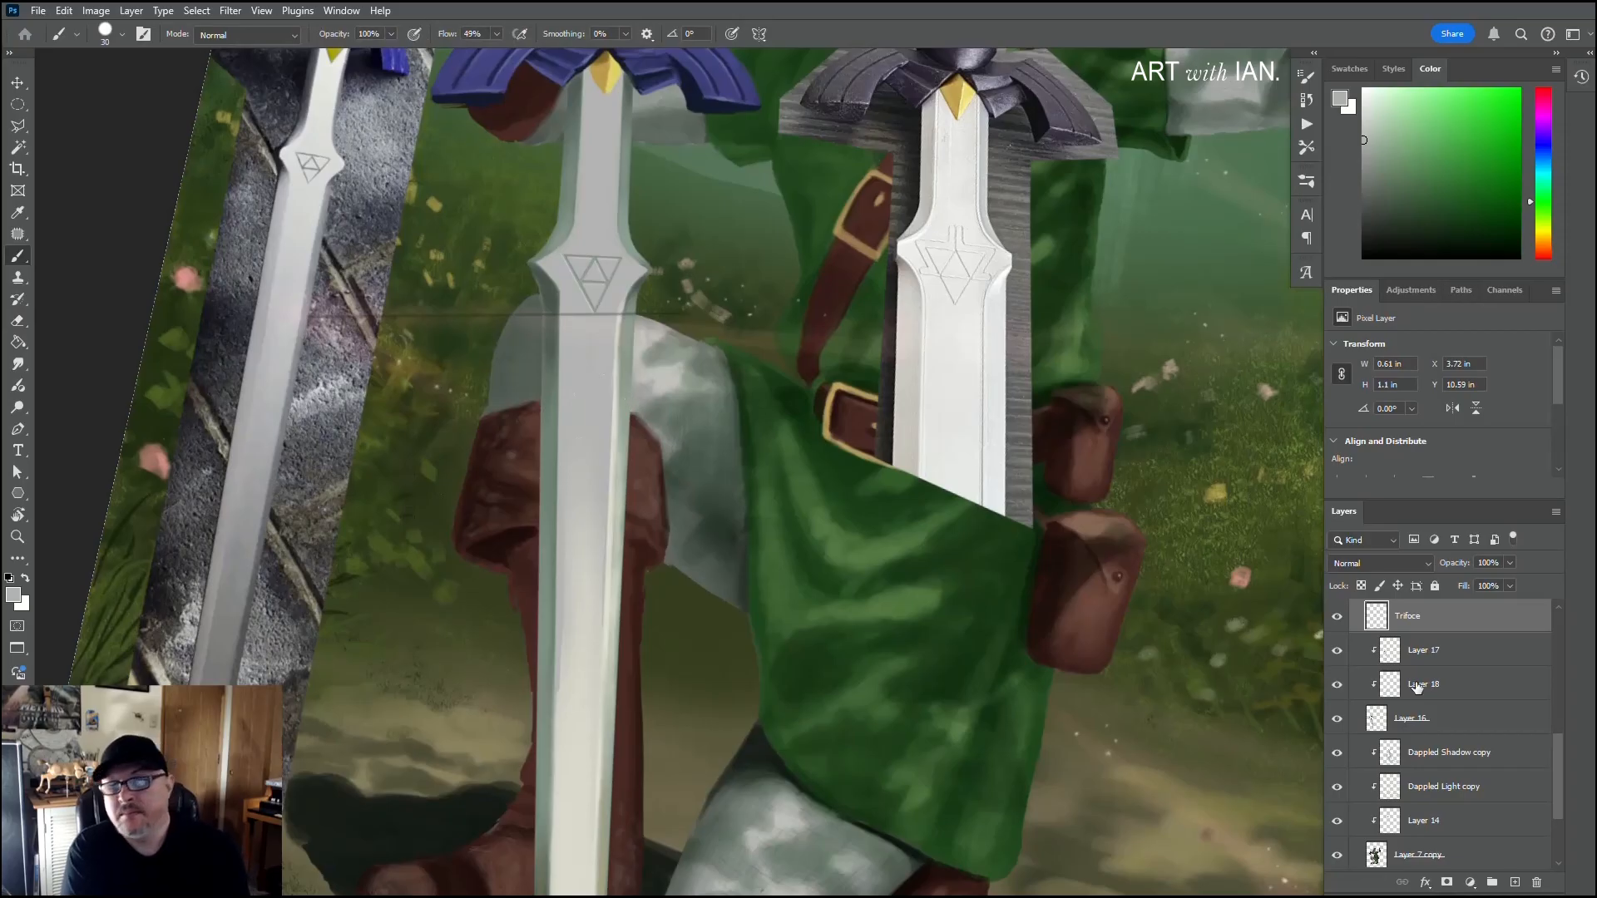
click(589, 413)
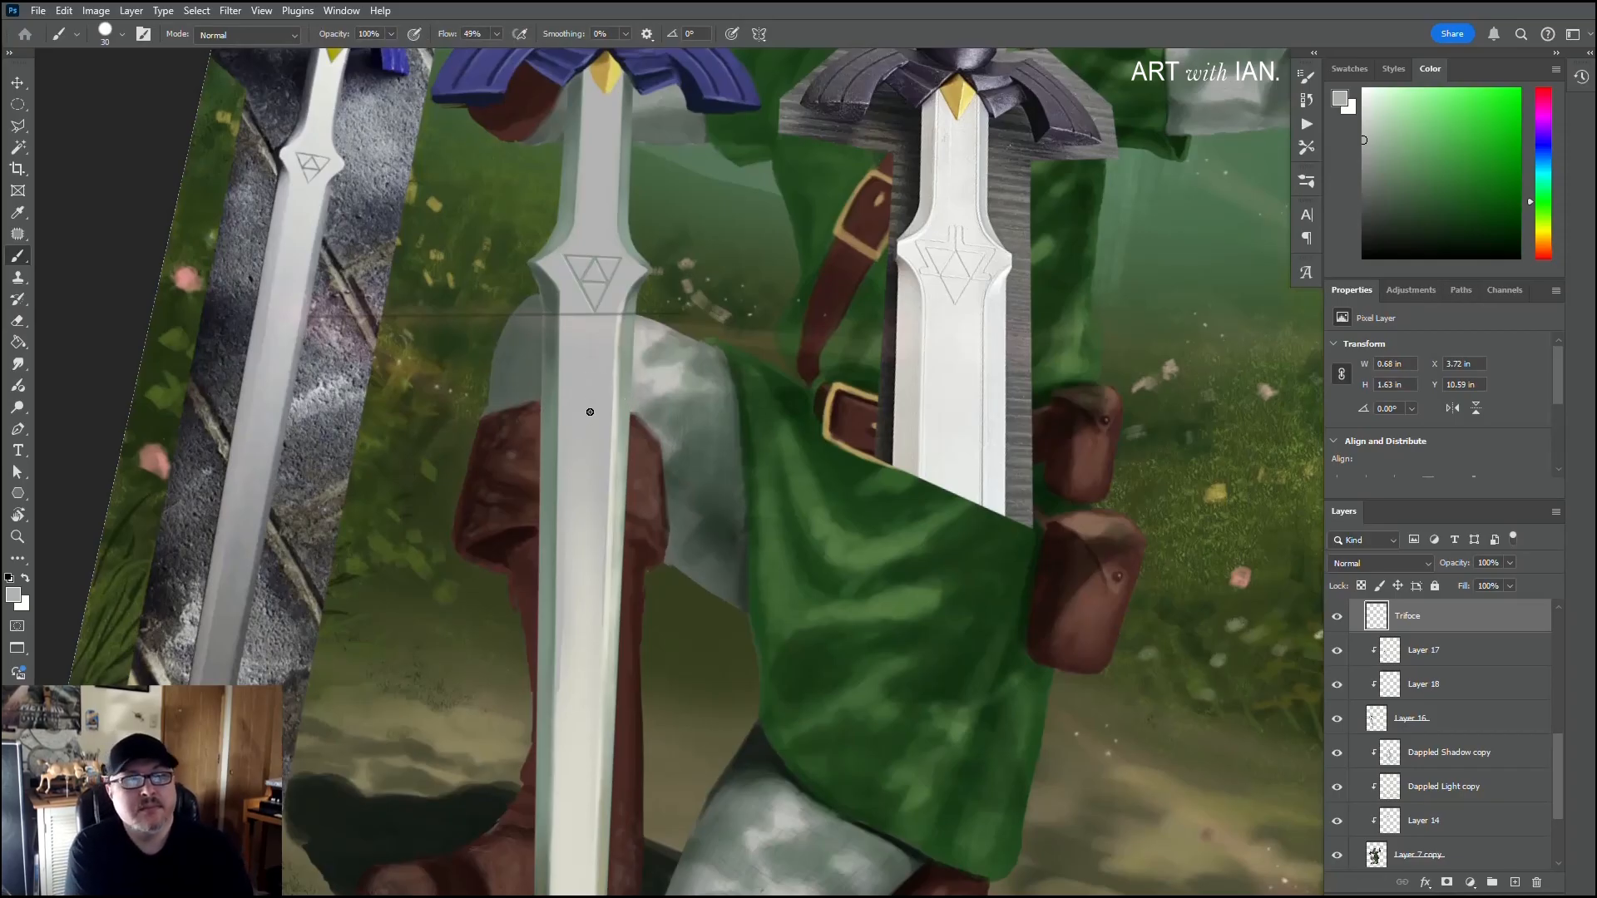
key(ctrl+z)
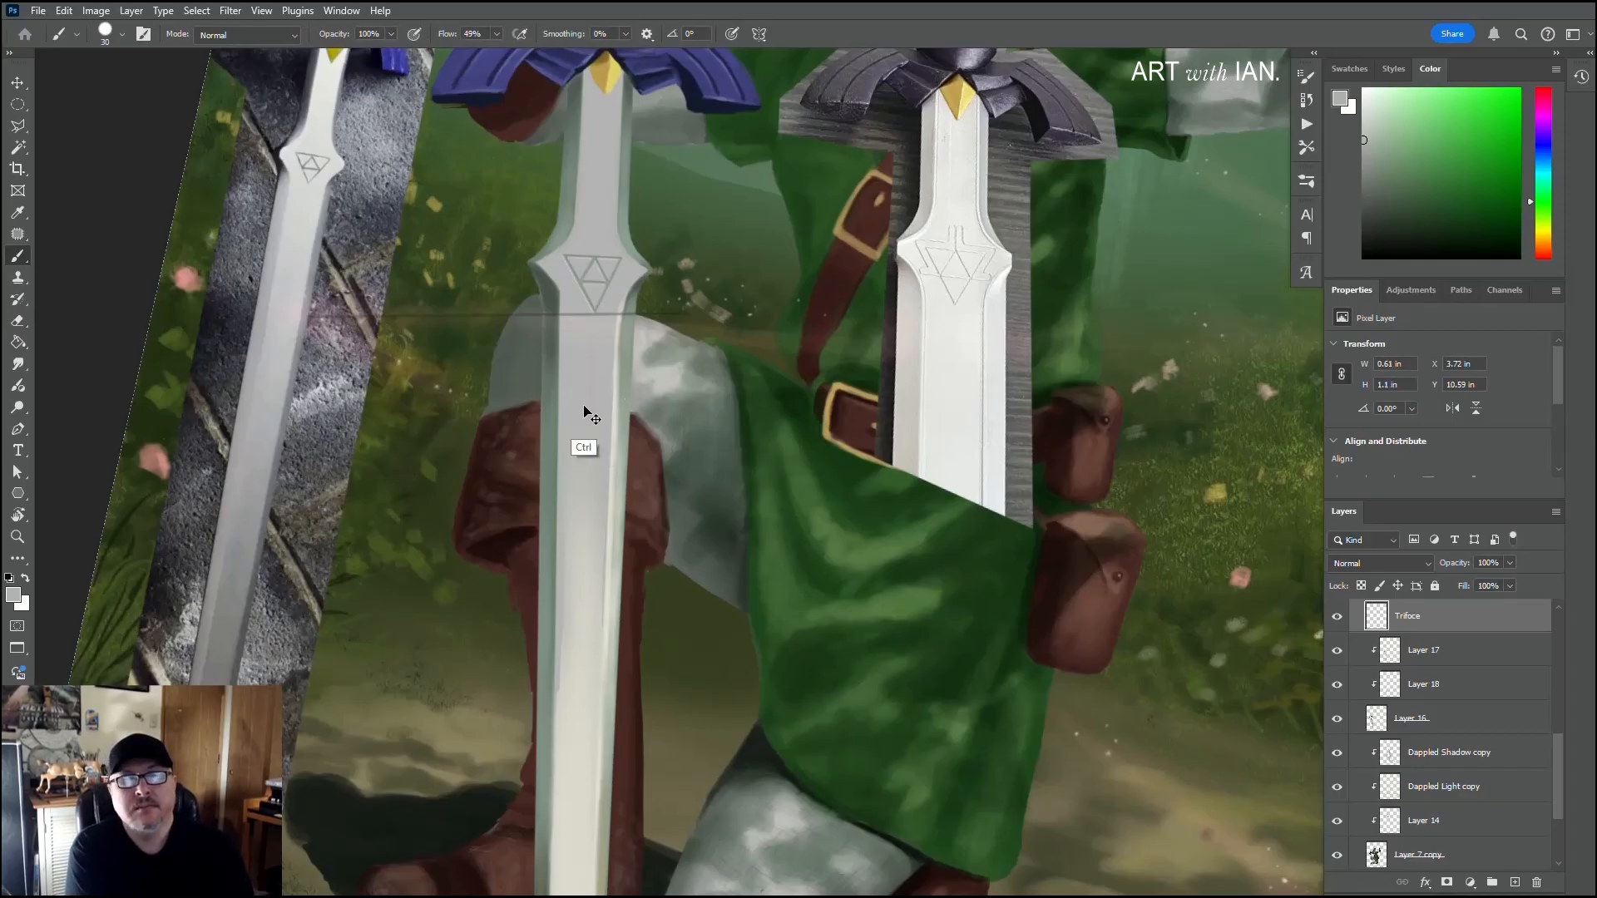
Step: Sample the right bevel's off-white and paint highlights on Layer 17 in the emblem and along the collar edges with a 15 px textured brush
alt+click(619, 393)
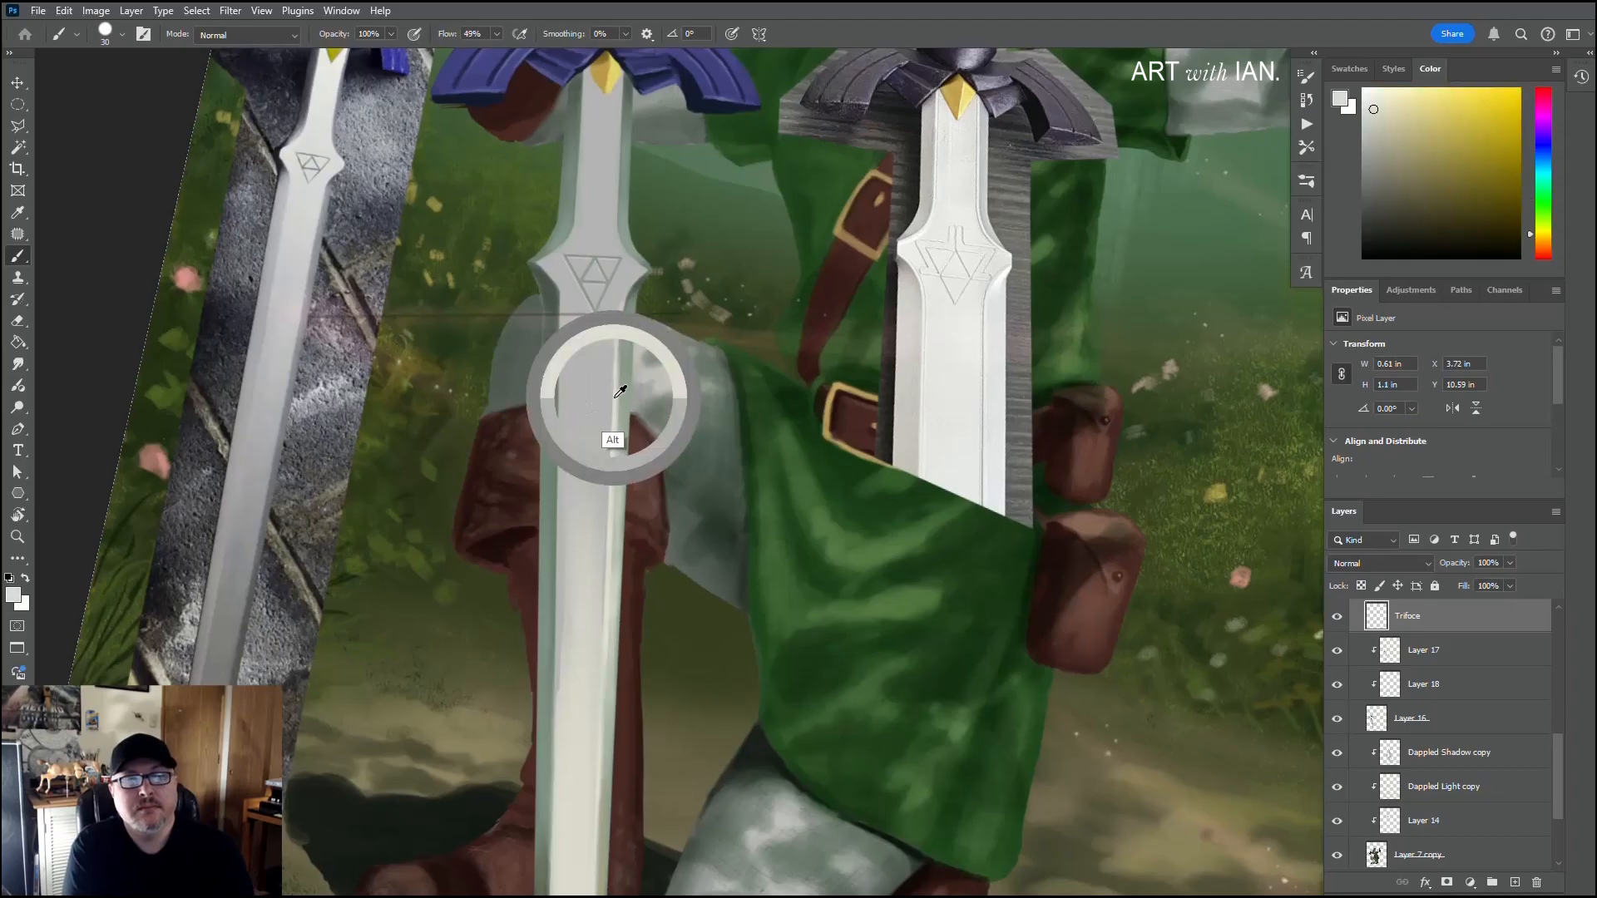
drag(591, 366, 589, 410)
key(ctrl+z)
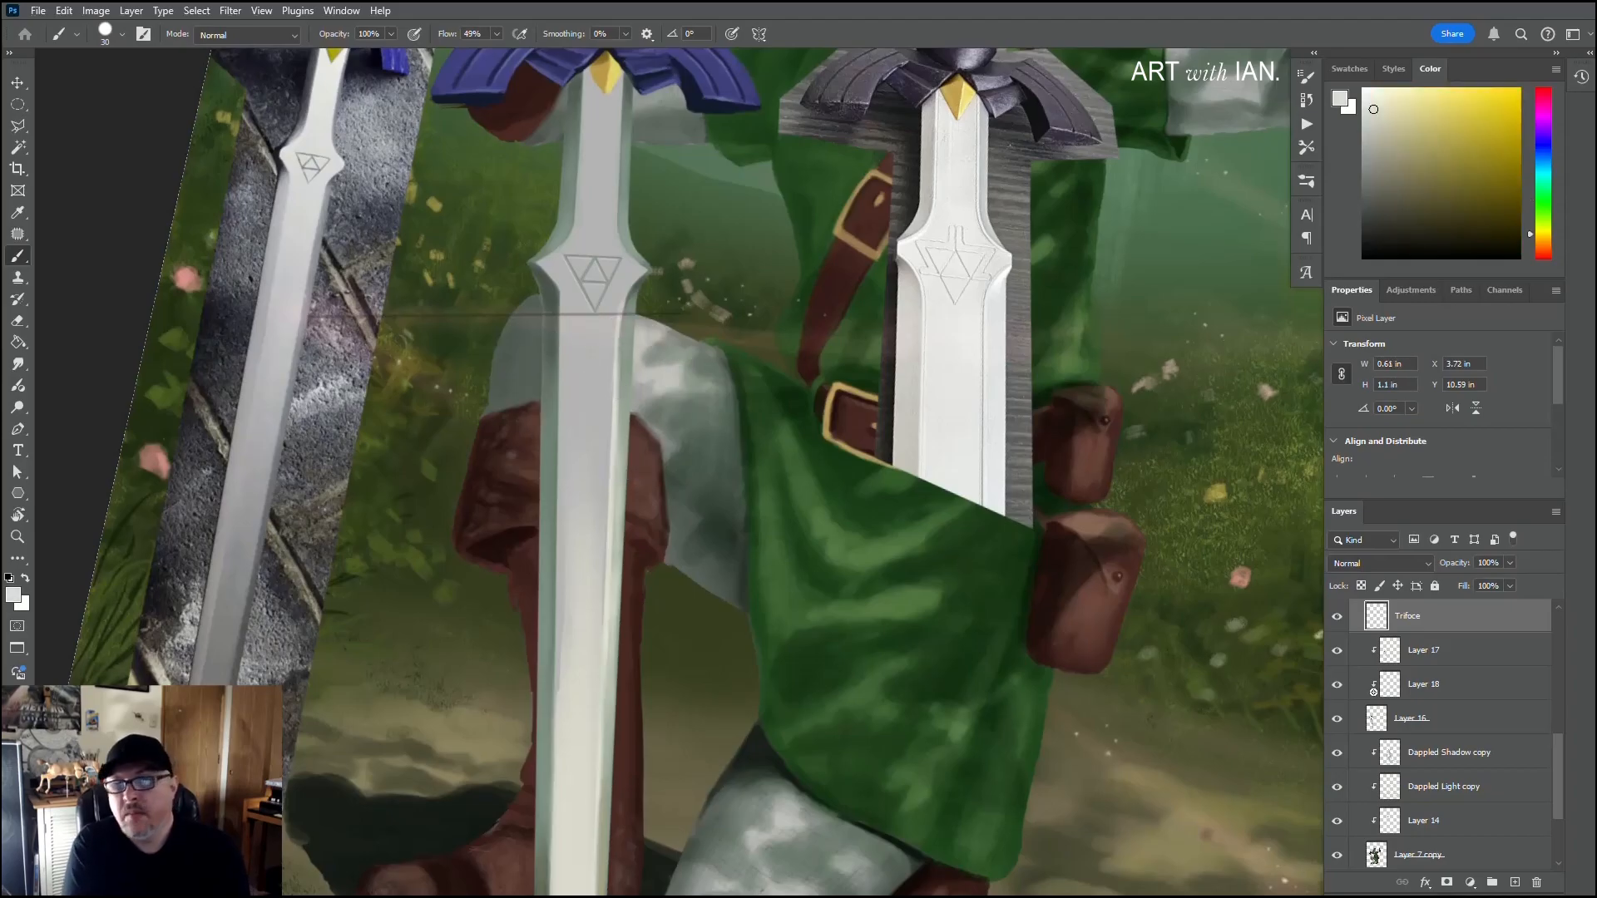
click(1436, 651)
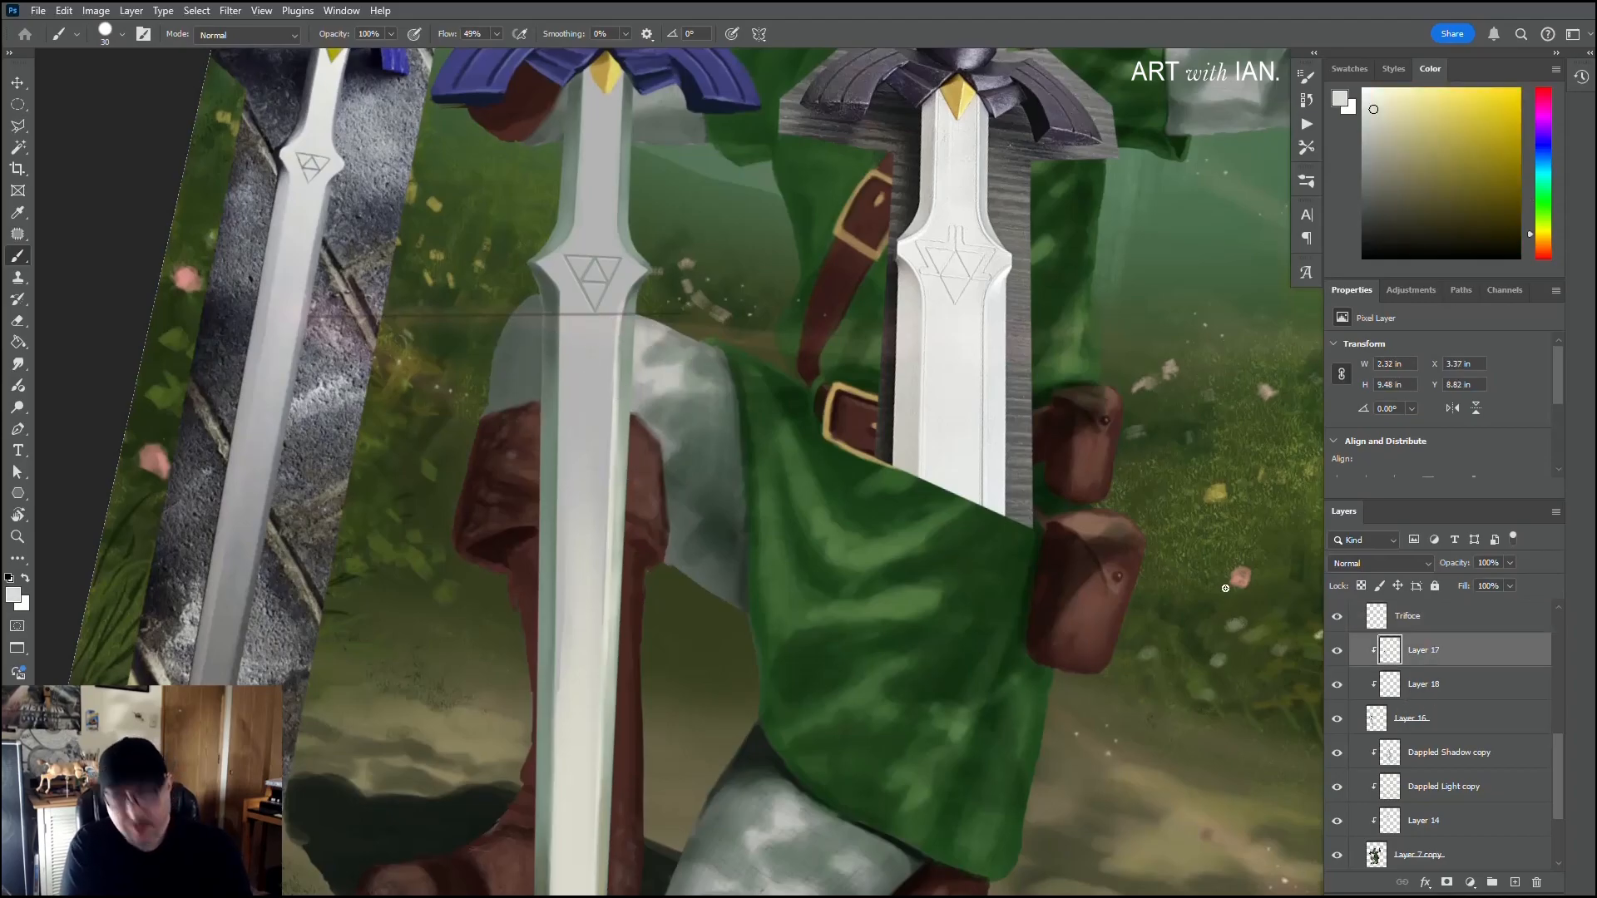
right_click(589, 309)
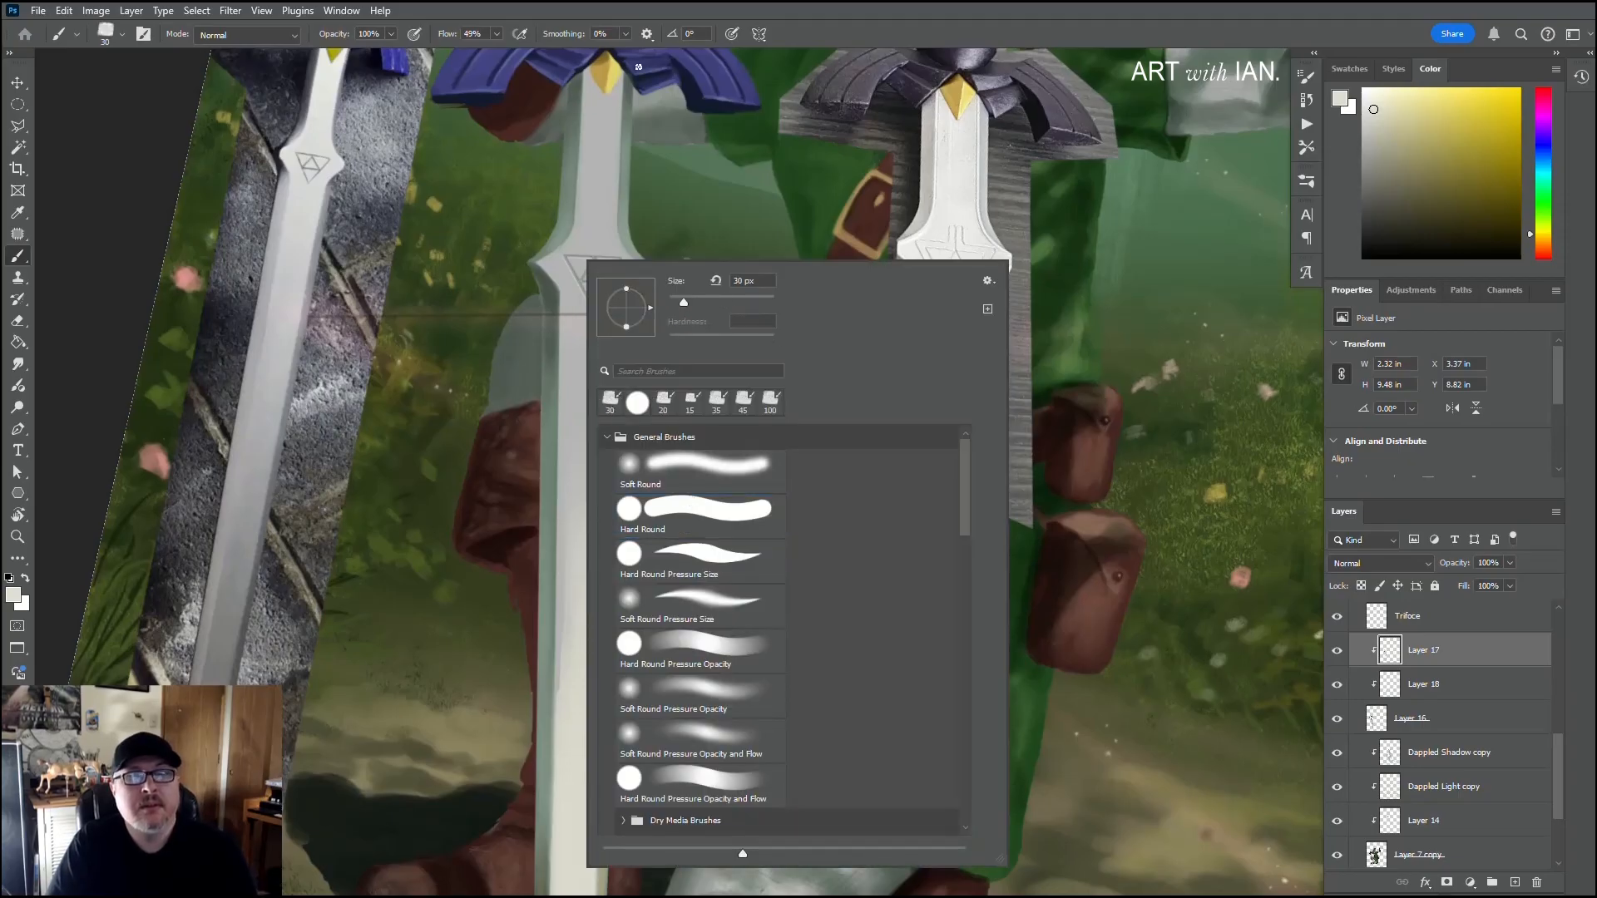
click(816, 32)
key(bracketleft)
key(bracketleft)
key(bracketleft)
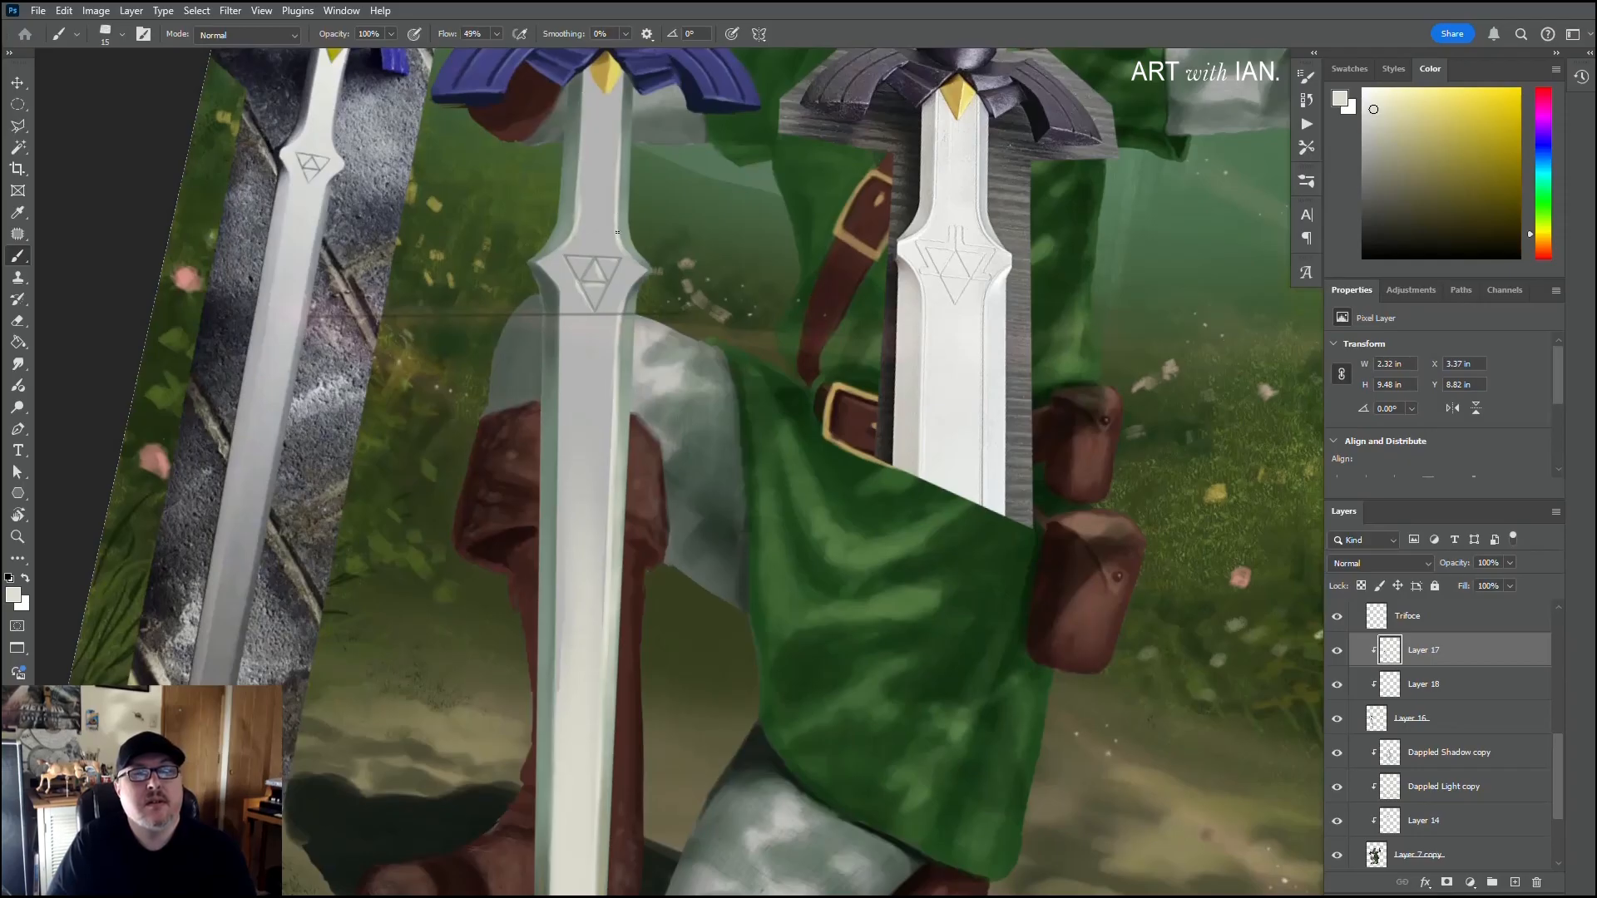
Step: Extend the off-white highlight up the blade's right bevel above the emblem with a 25 px brush
key(bracketright)
key(bracketright)
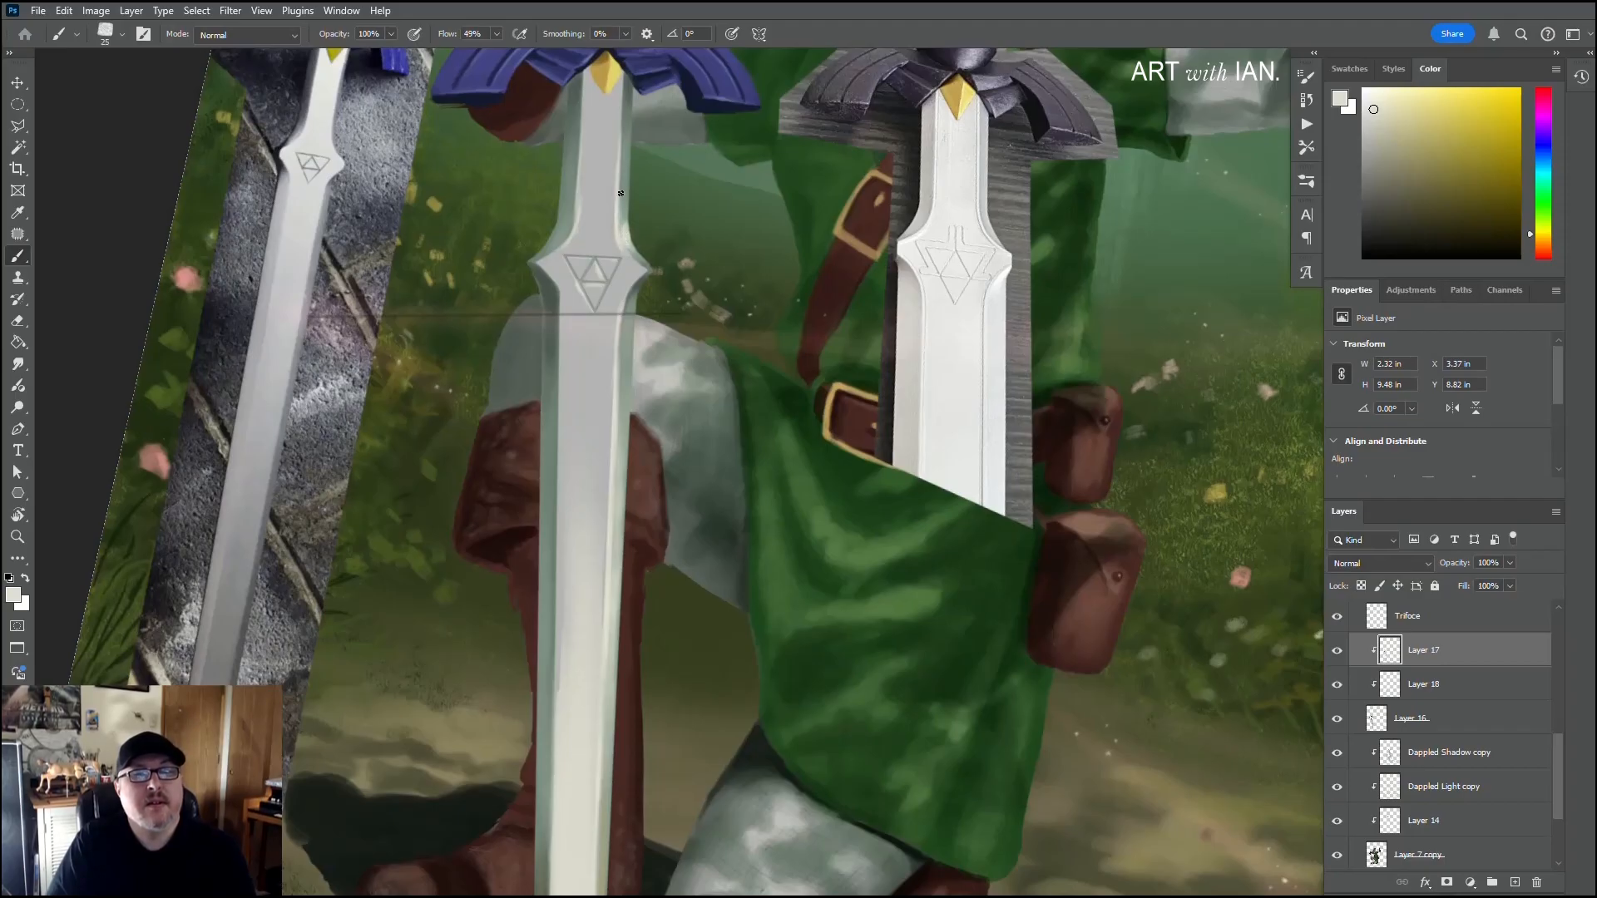
drag(626, 223, 629, 149)
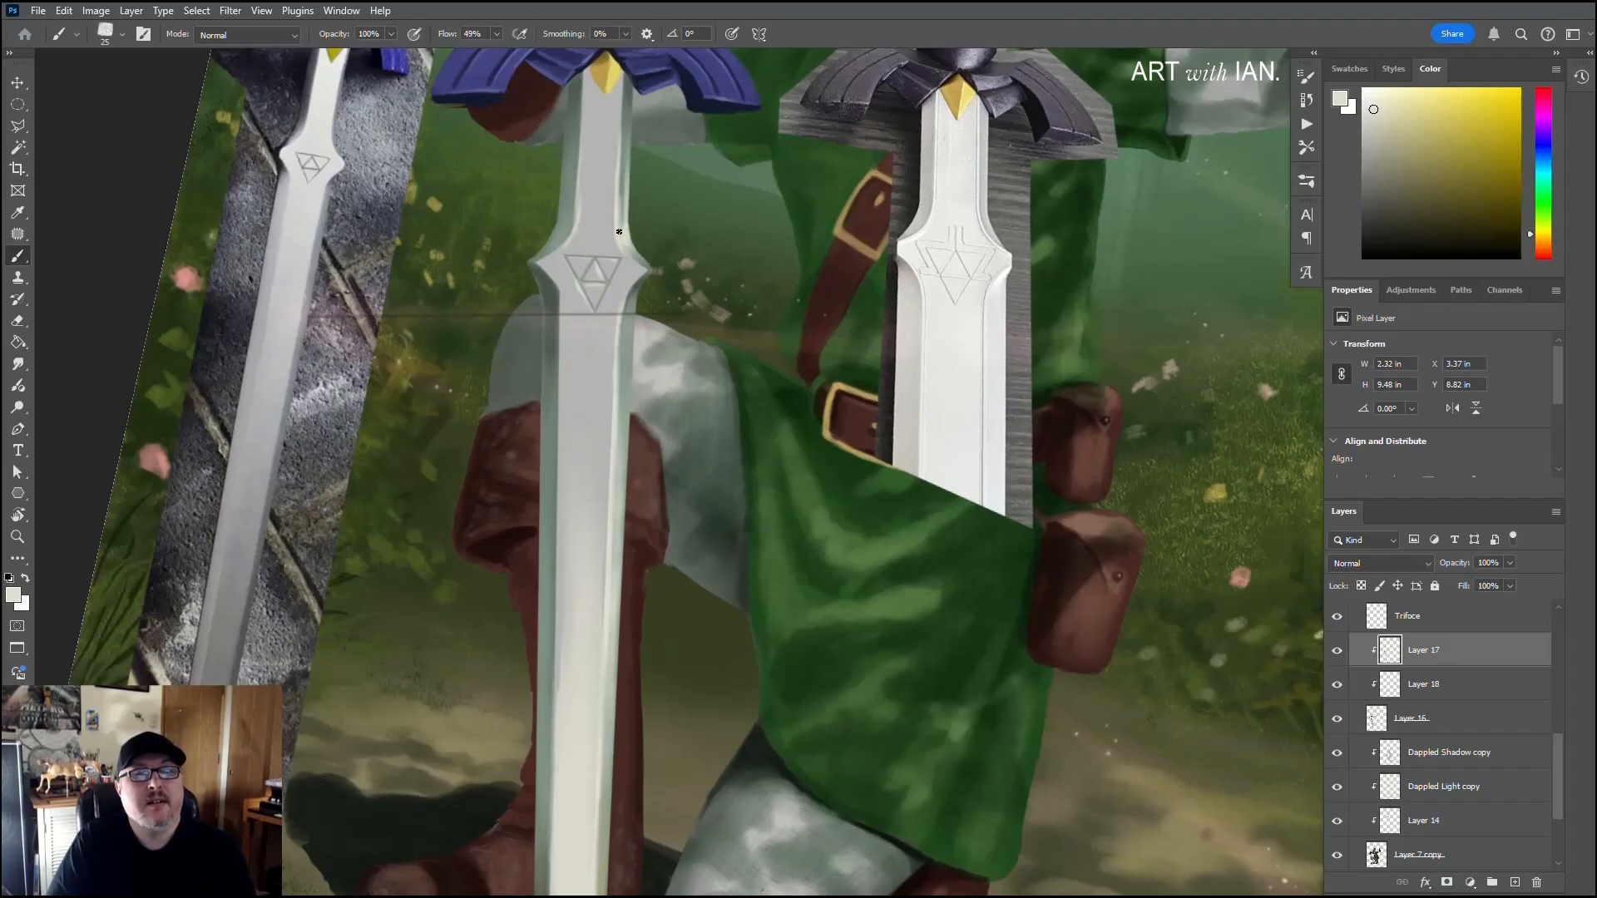
key(bracketright)
drag(621, 174, 622, 131)
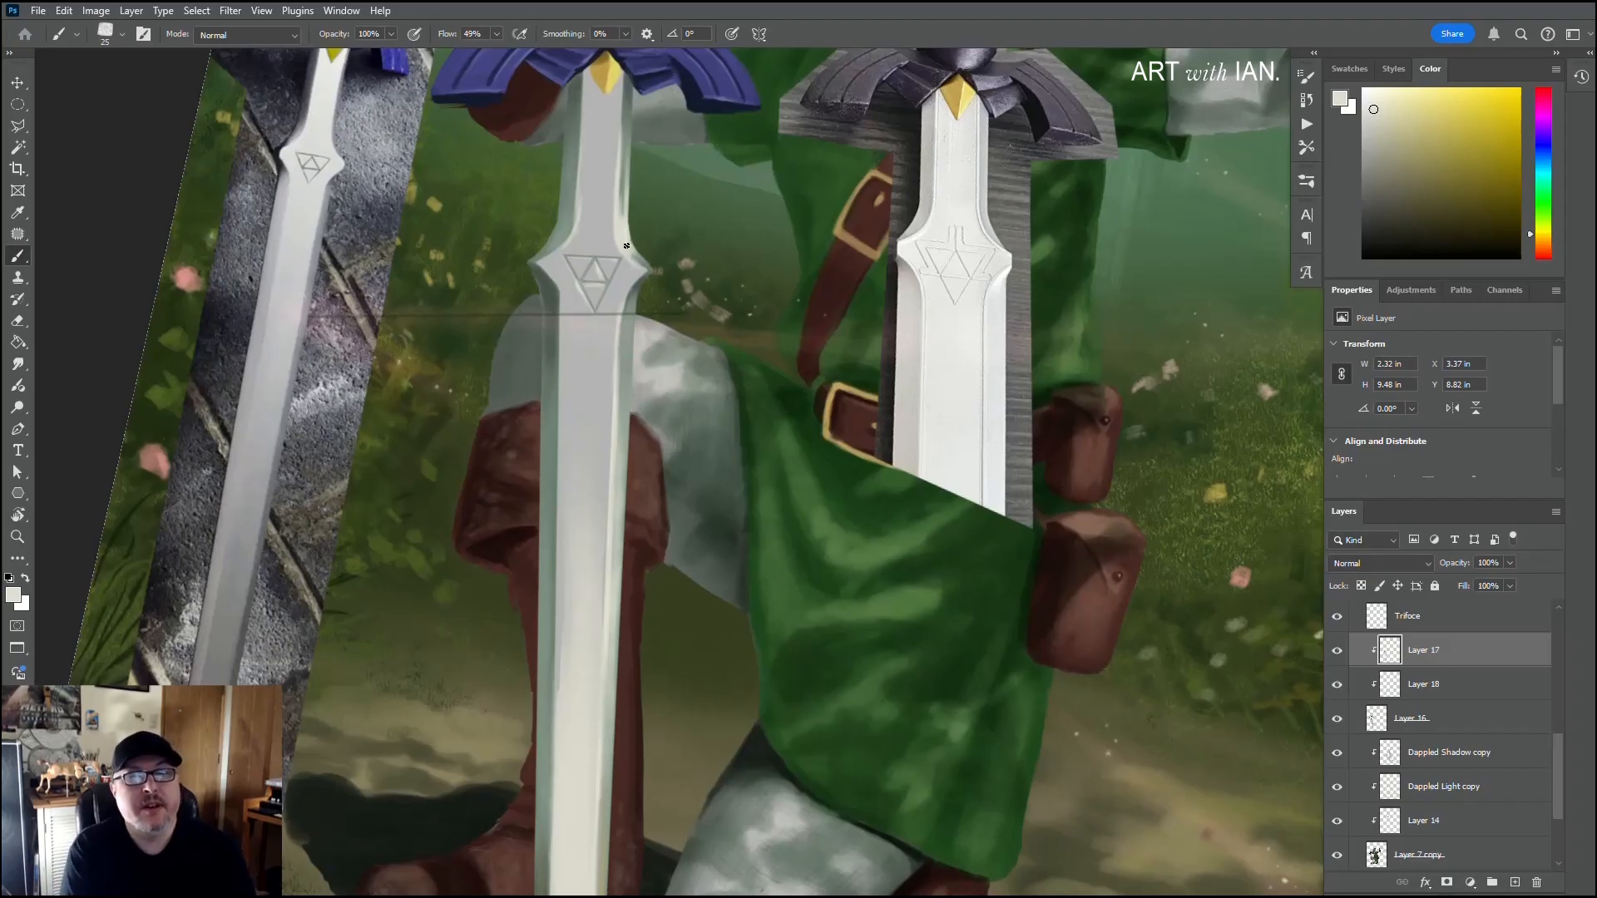
Step: Sample the bevel's grey-green, off-white and light-grey tones and blend the right bevel between the emblem and the guard
alt+click(632, 254)
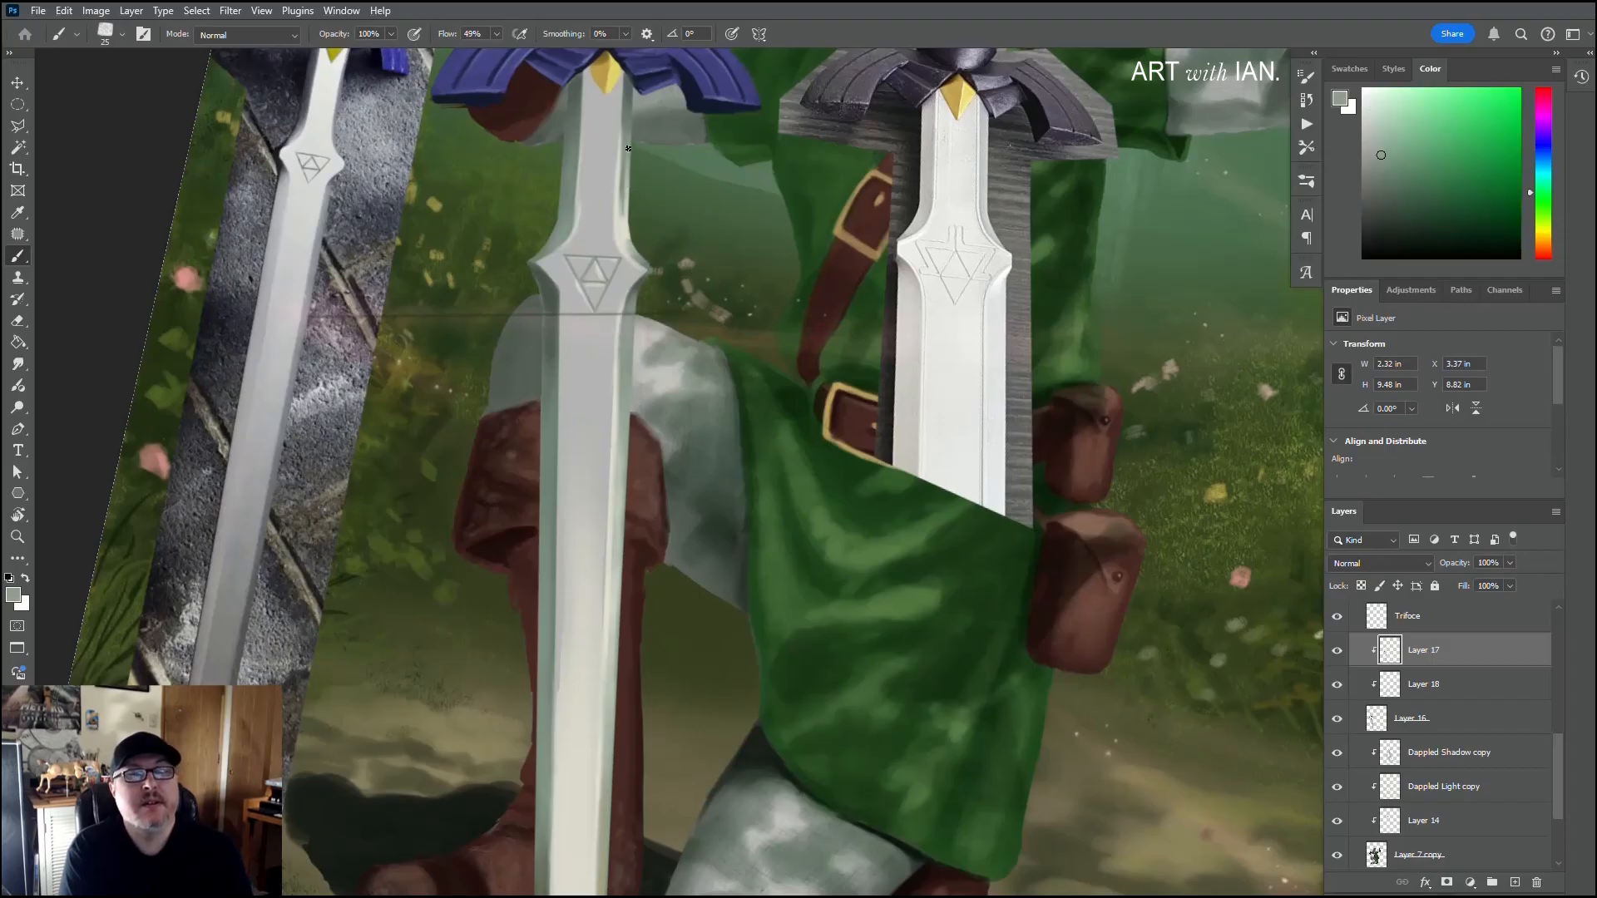
alt+click(624, 205)
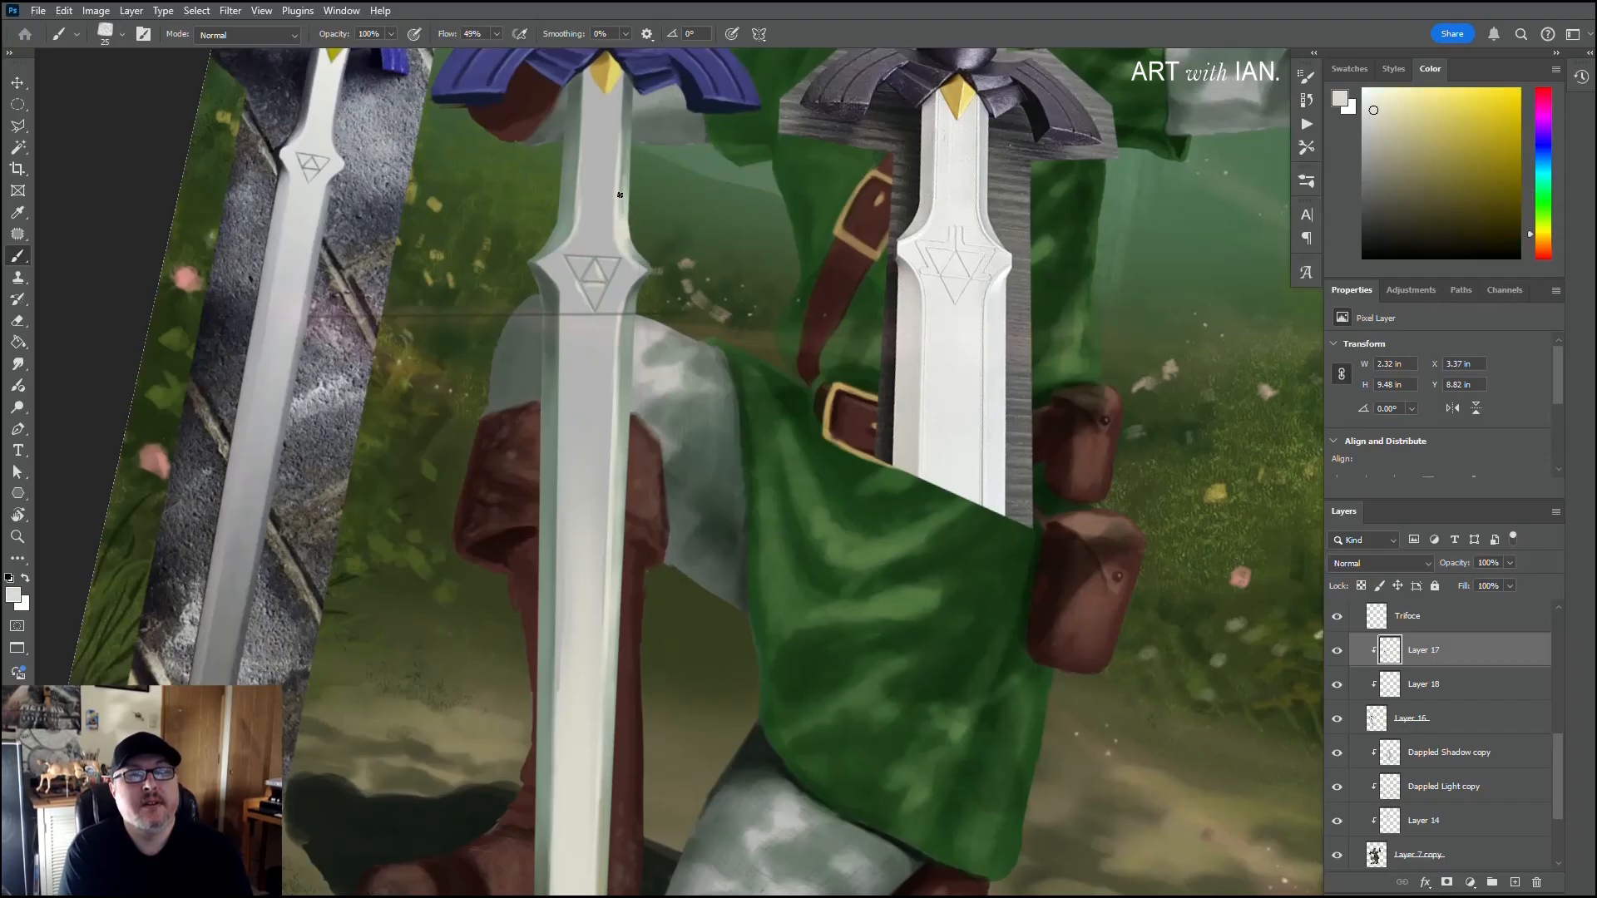
alt+click(625, 192)
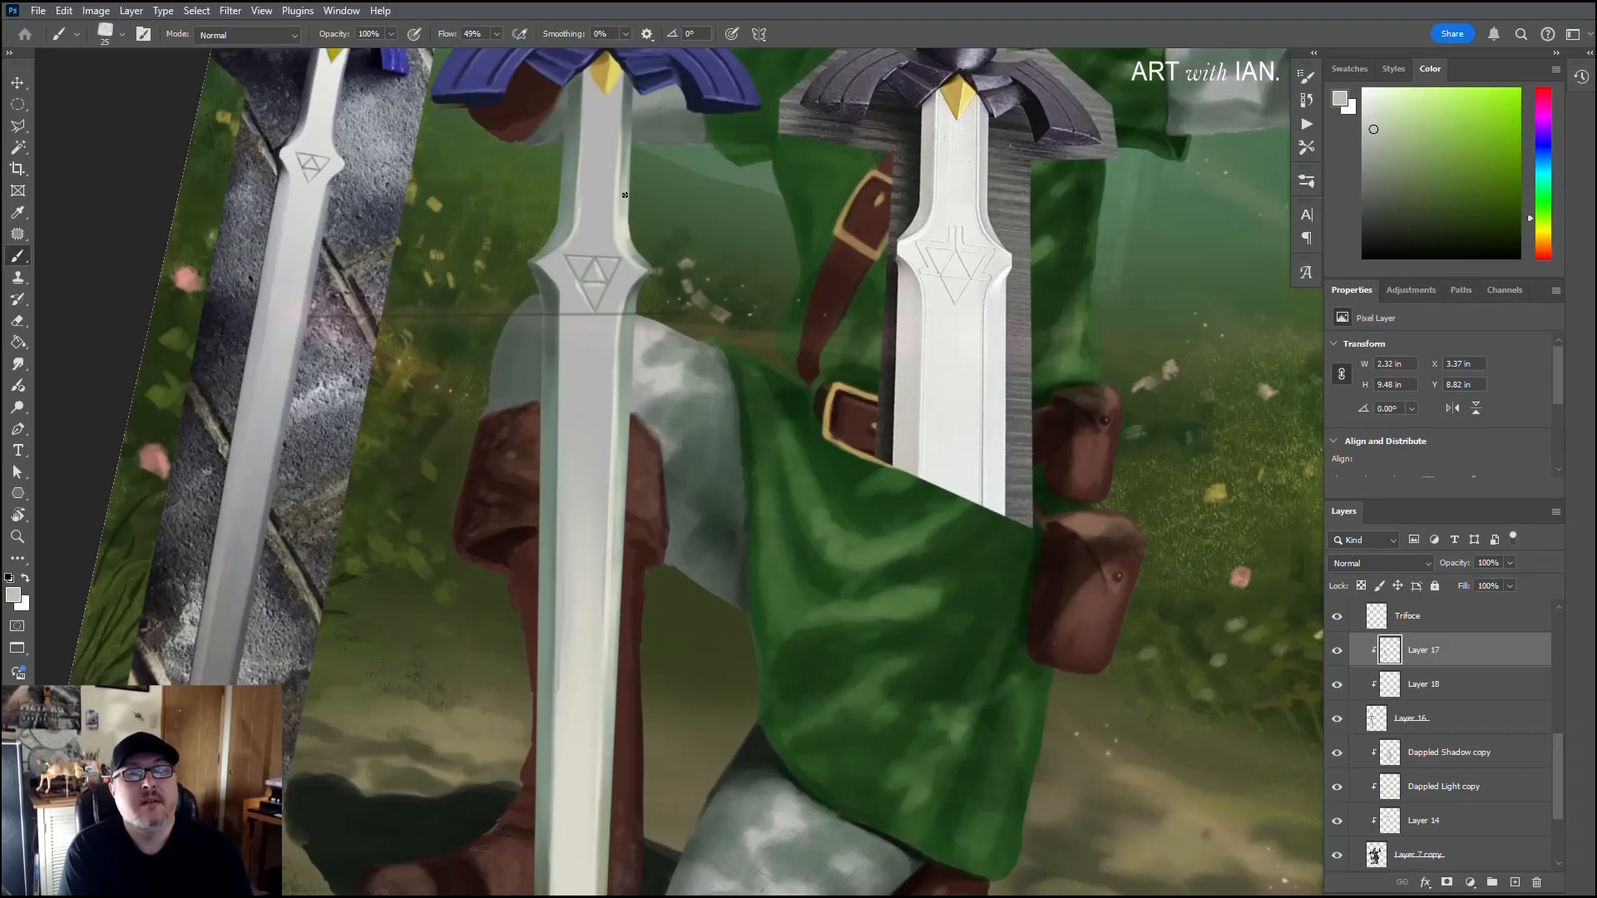
scroll(624, 307, up, 5)
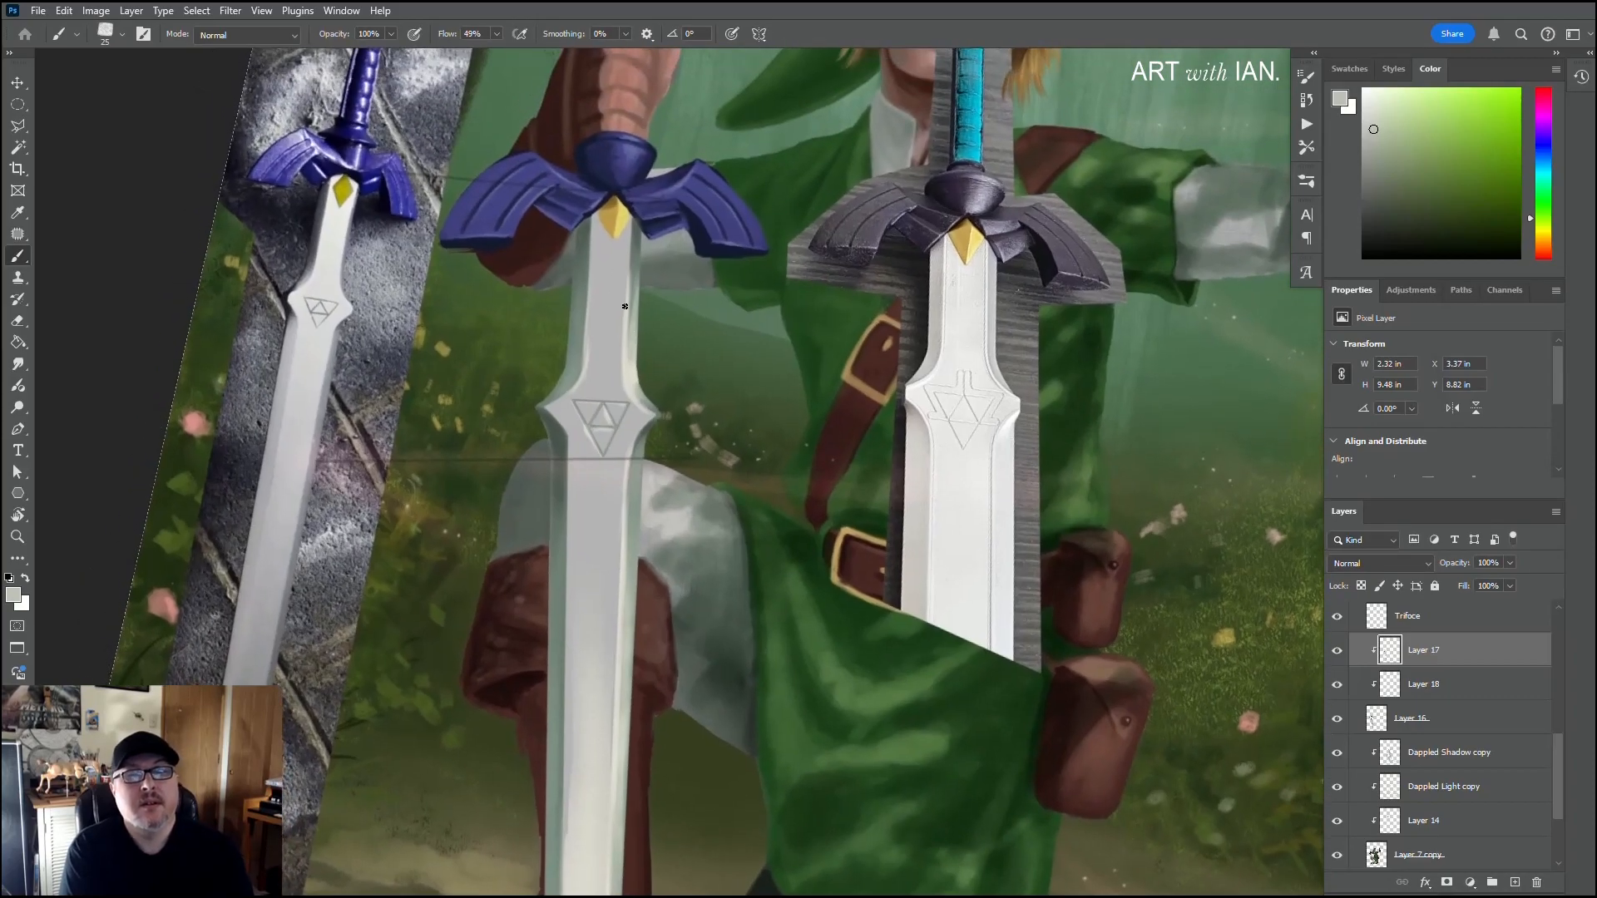
alt+click(591, 341)
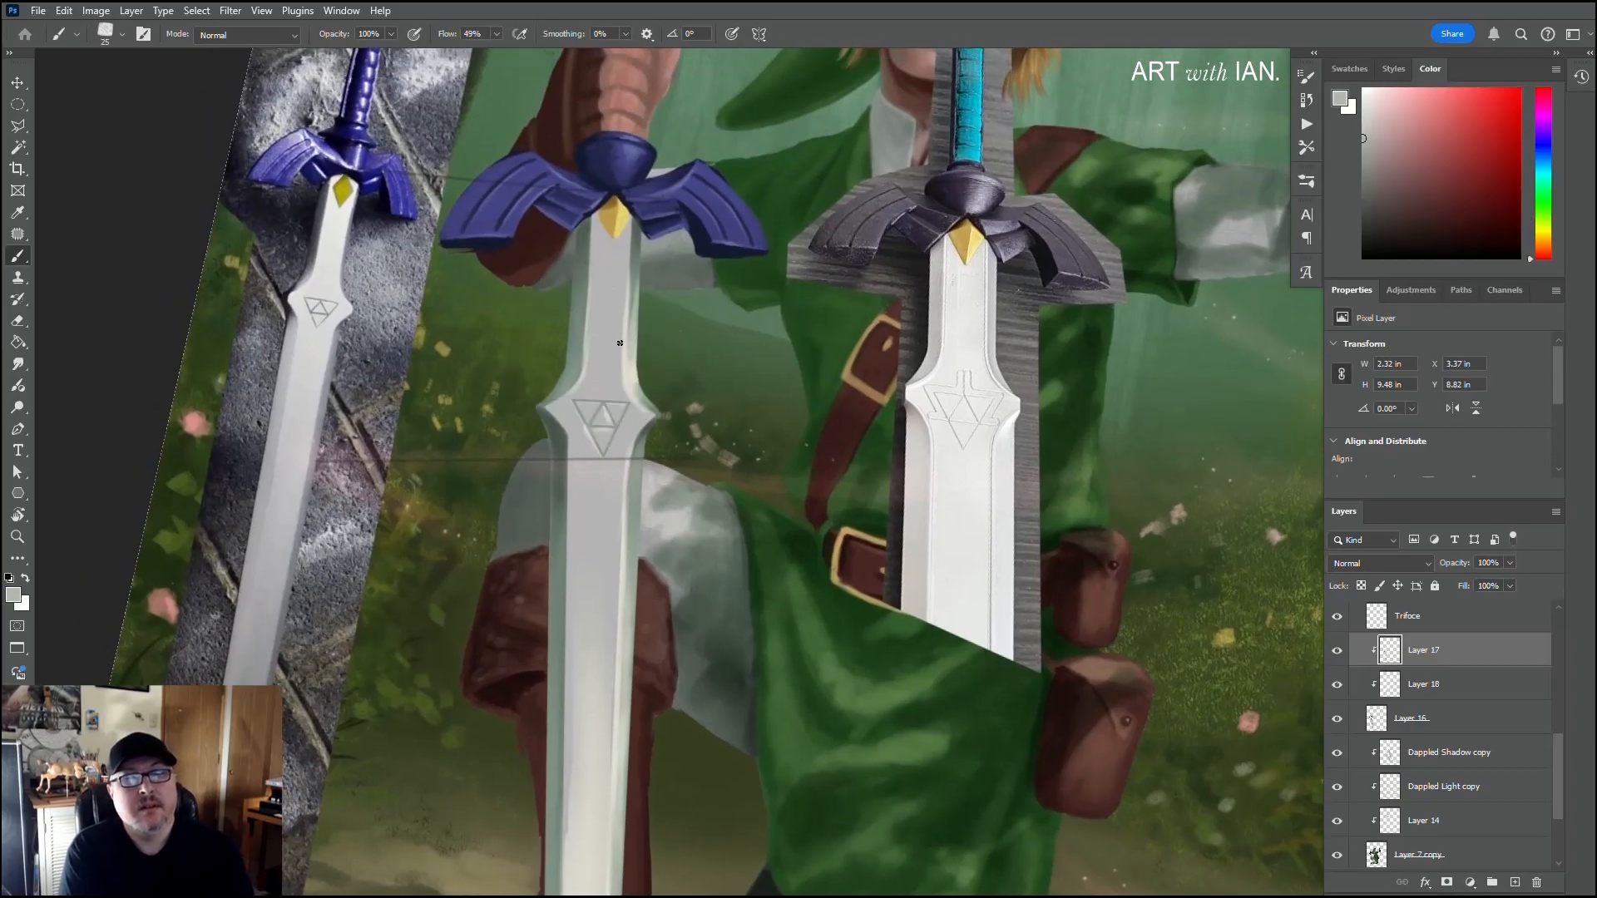
alt+click(622, 399)
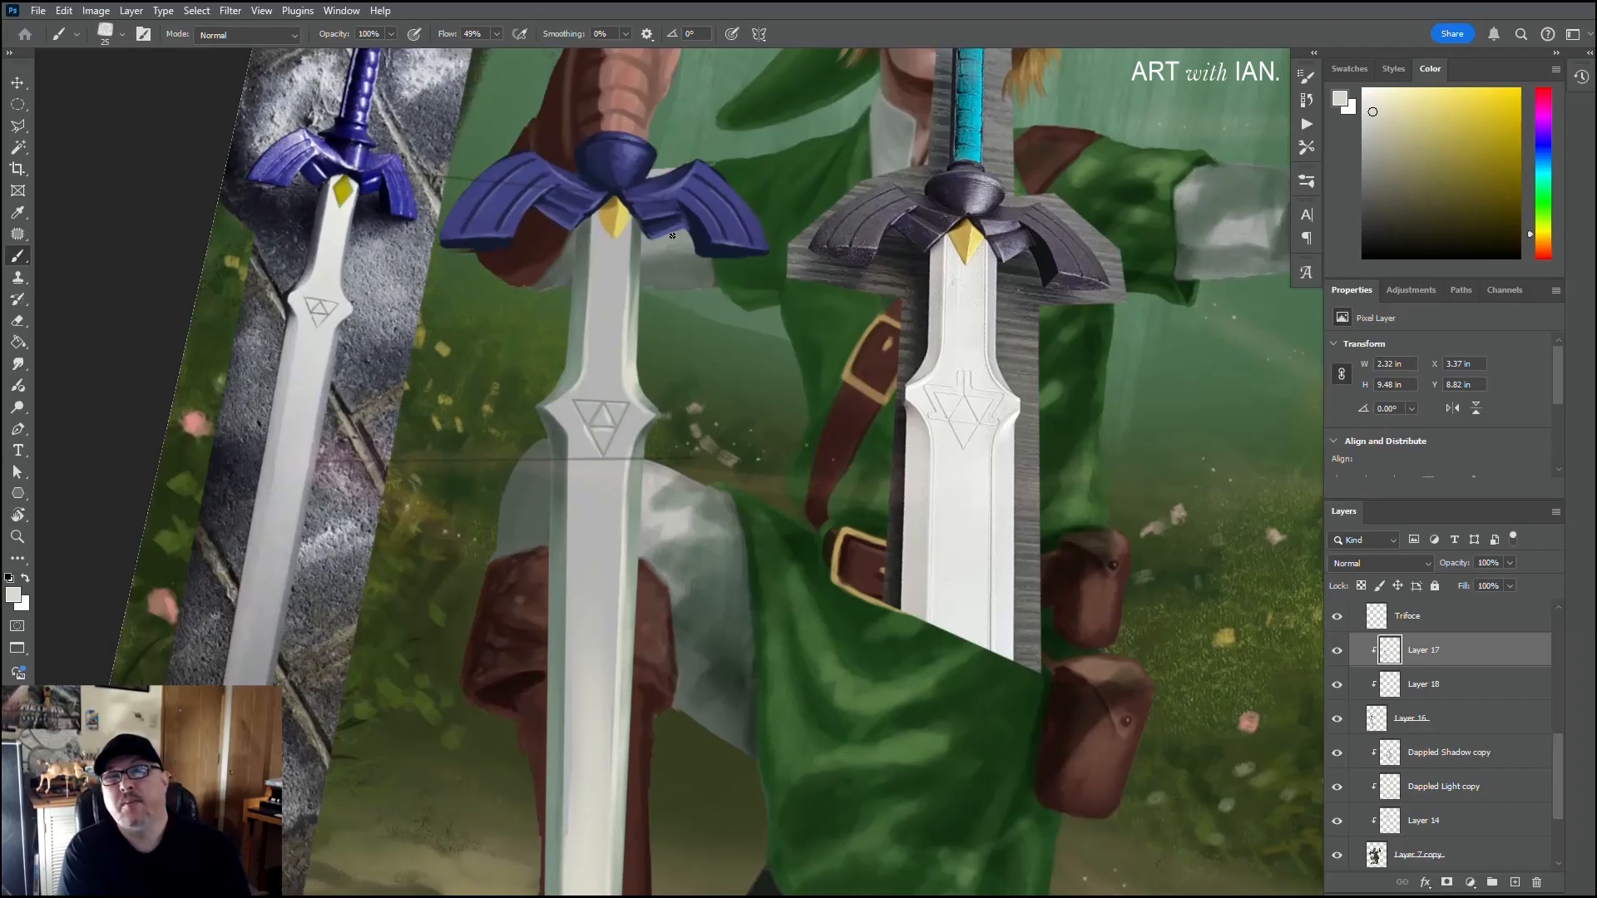
Step: Choose a lighter off-white and paint highlights on the guard's central dome and right wing with a 10 px brush
click(1372, 99)
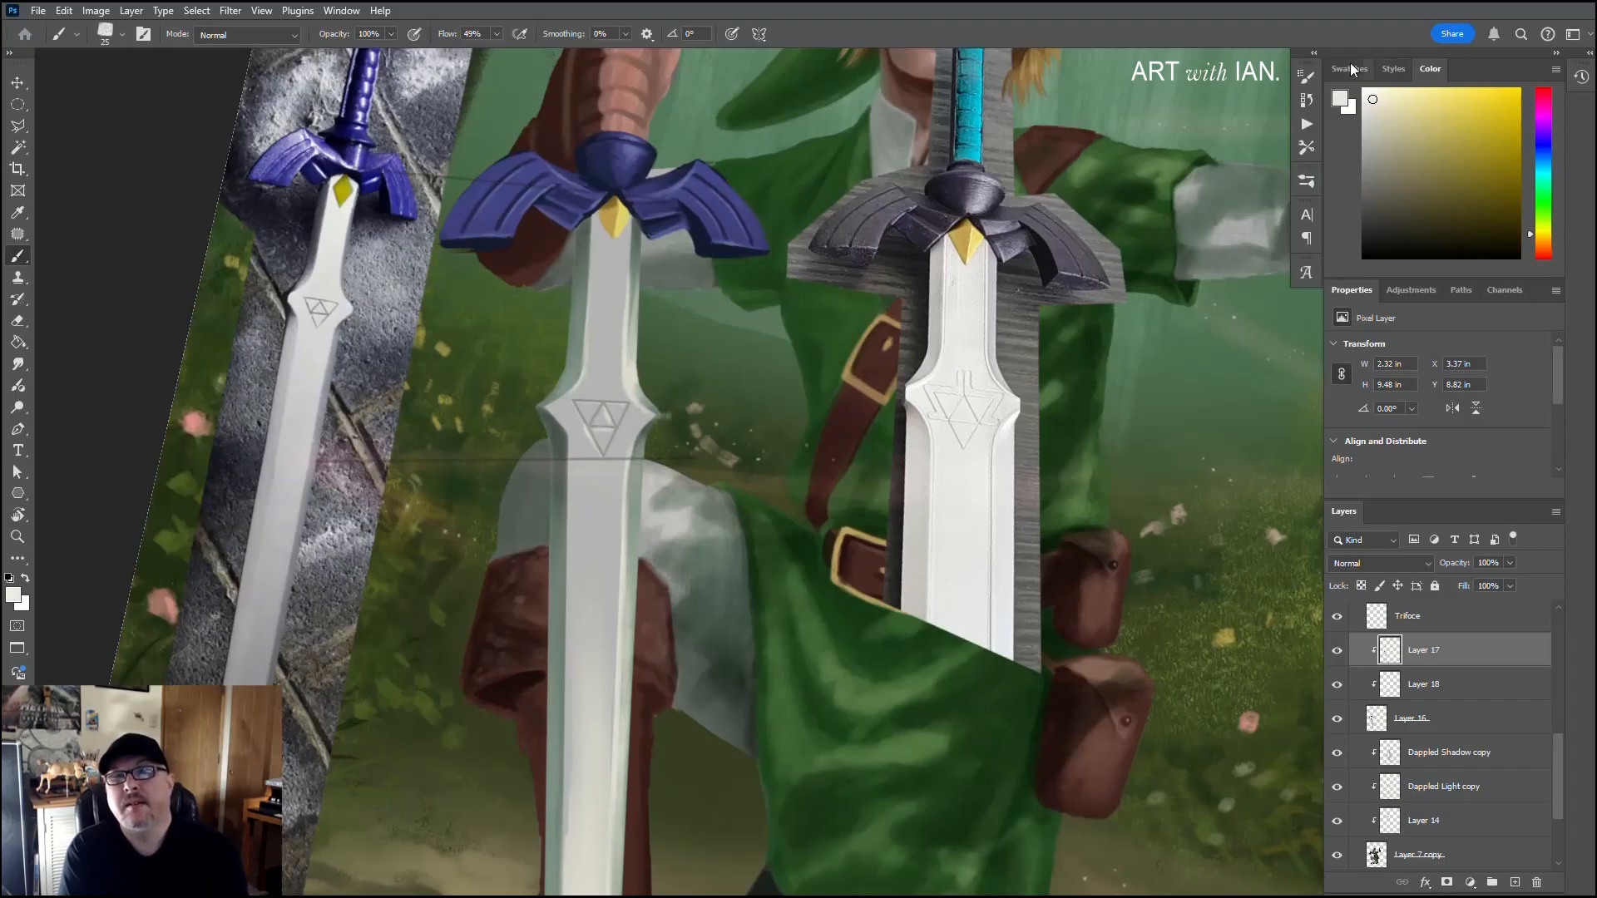
scroll(610, 251, up, 2)
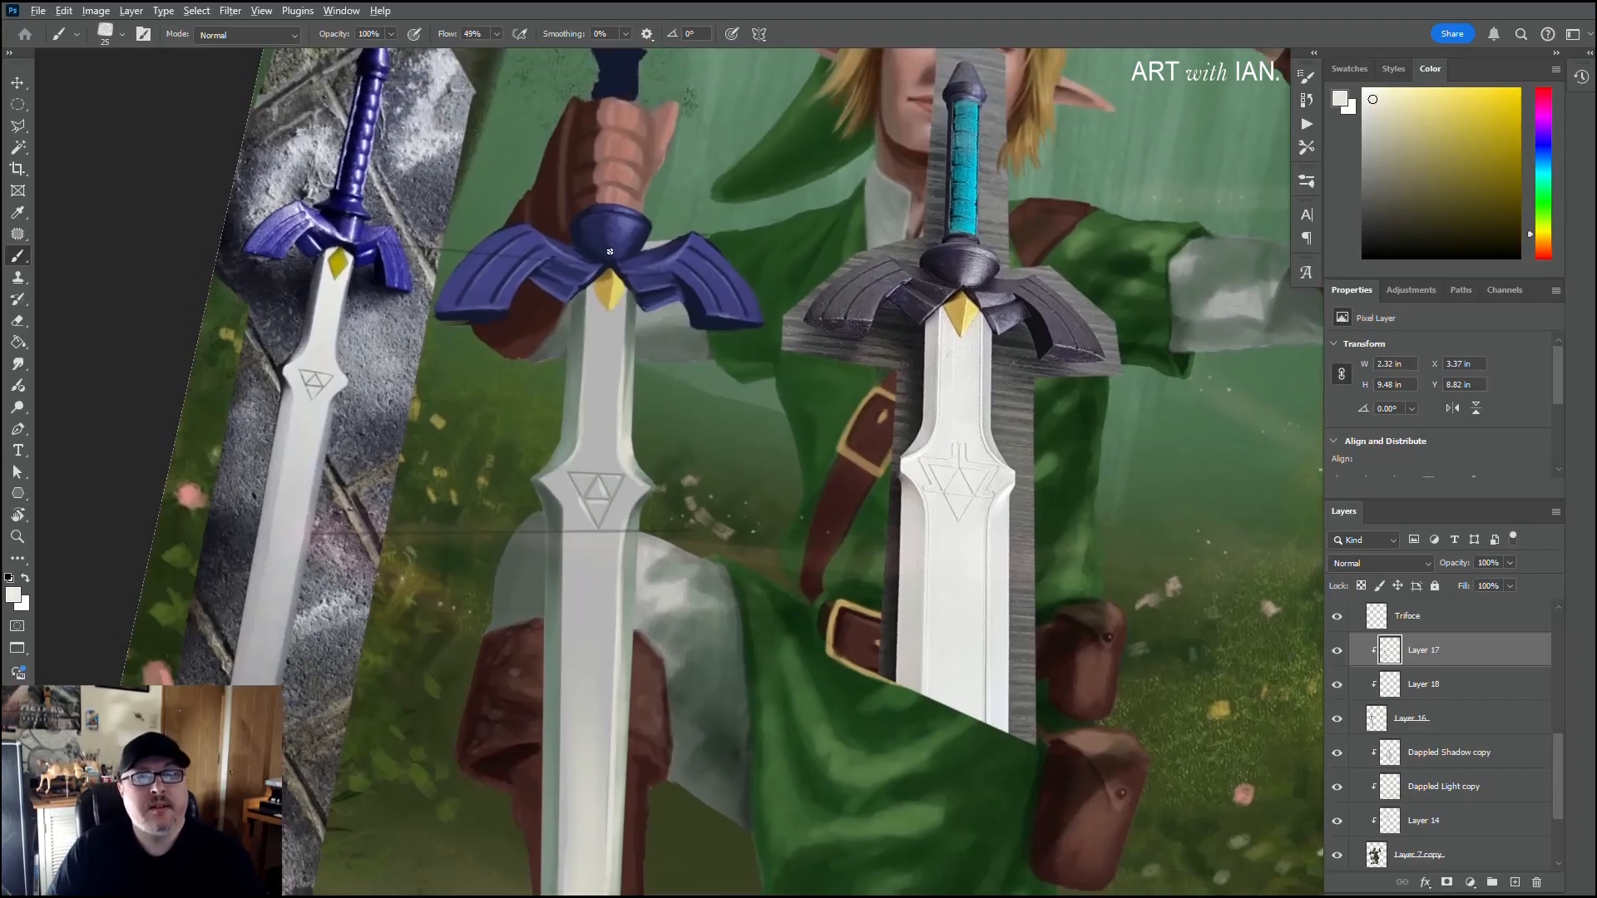
scroll(610, 252, up, 2)
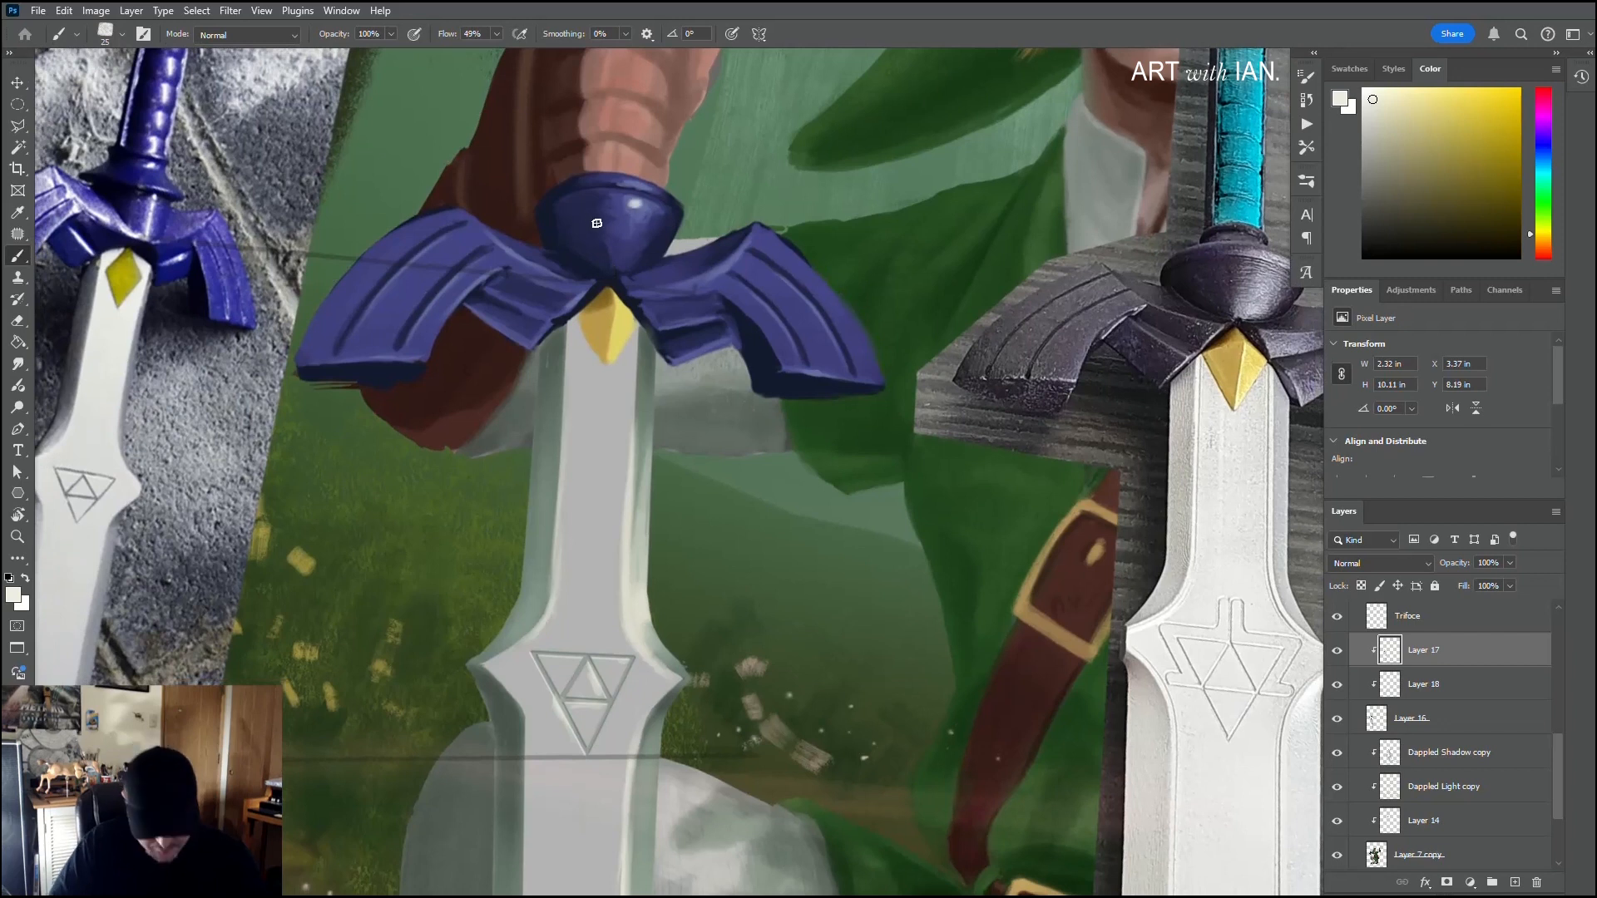
key(bracketleft)
key(bracketleft)
key(bracketleft)
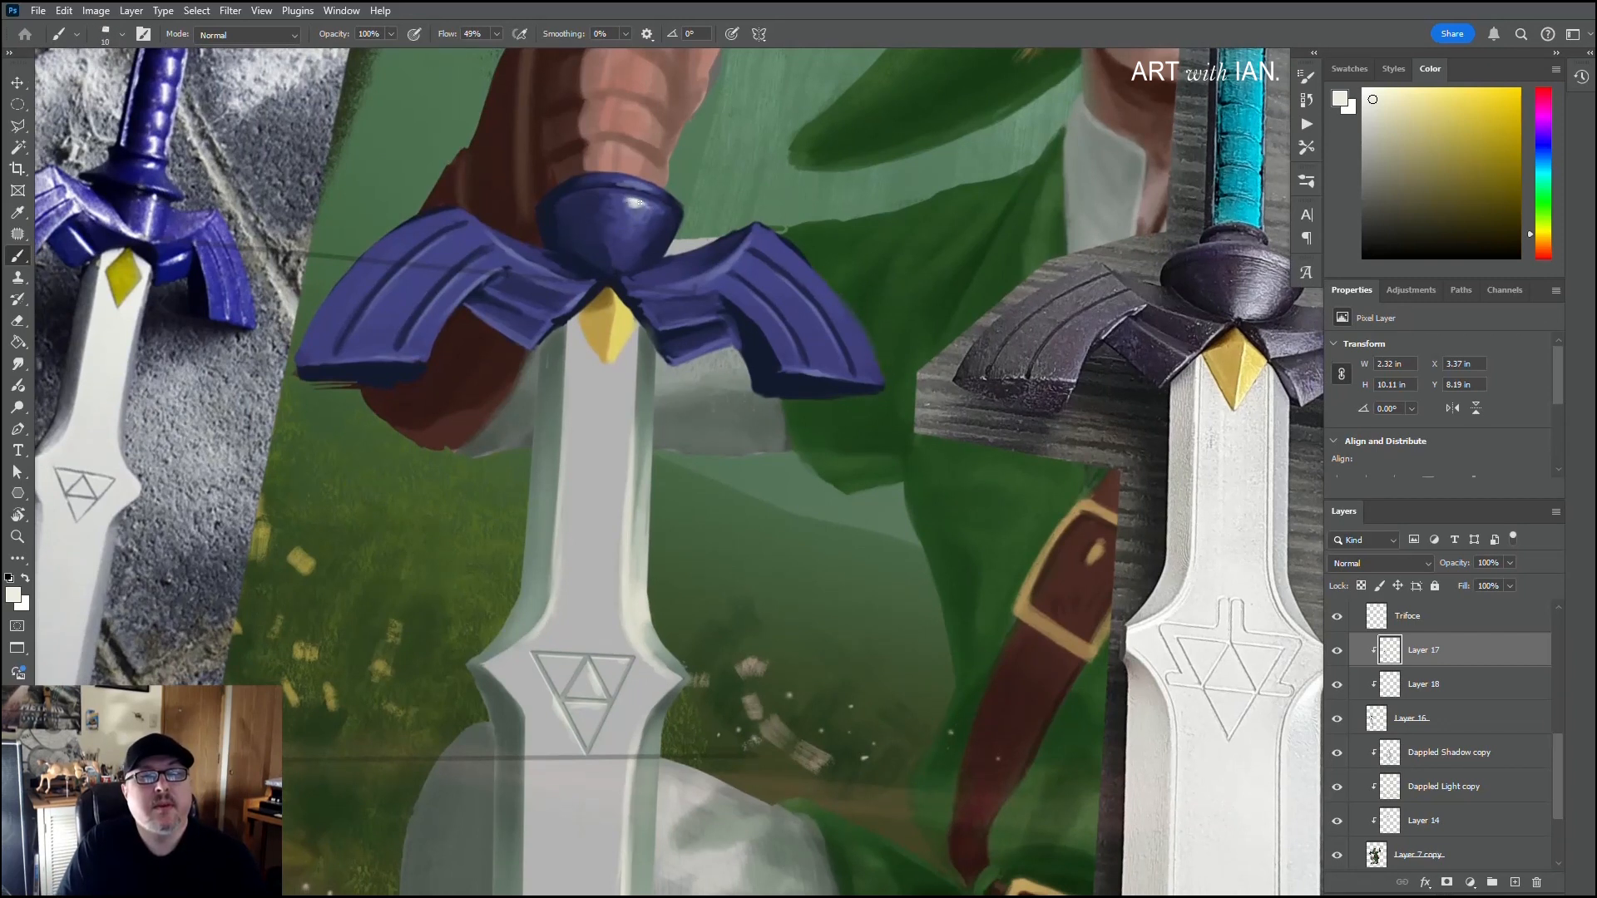
drag(640, 188, 625, 187)
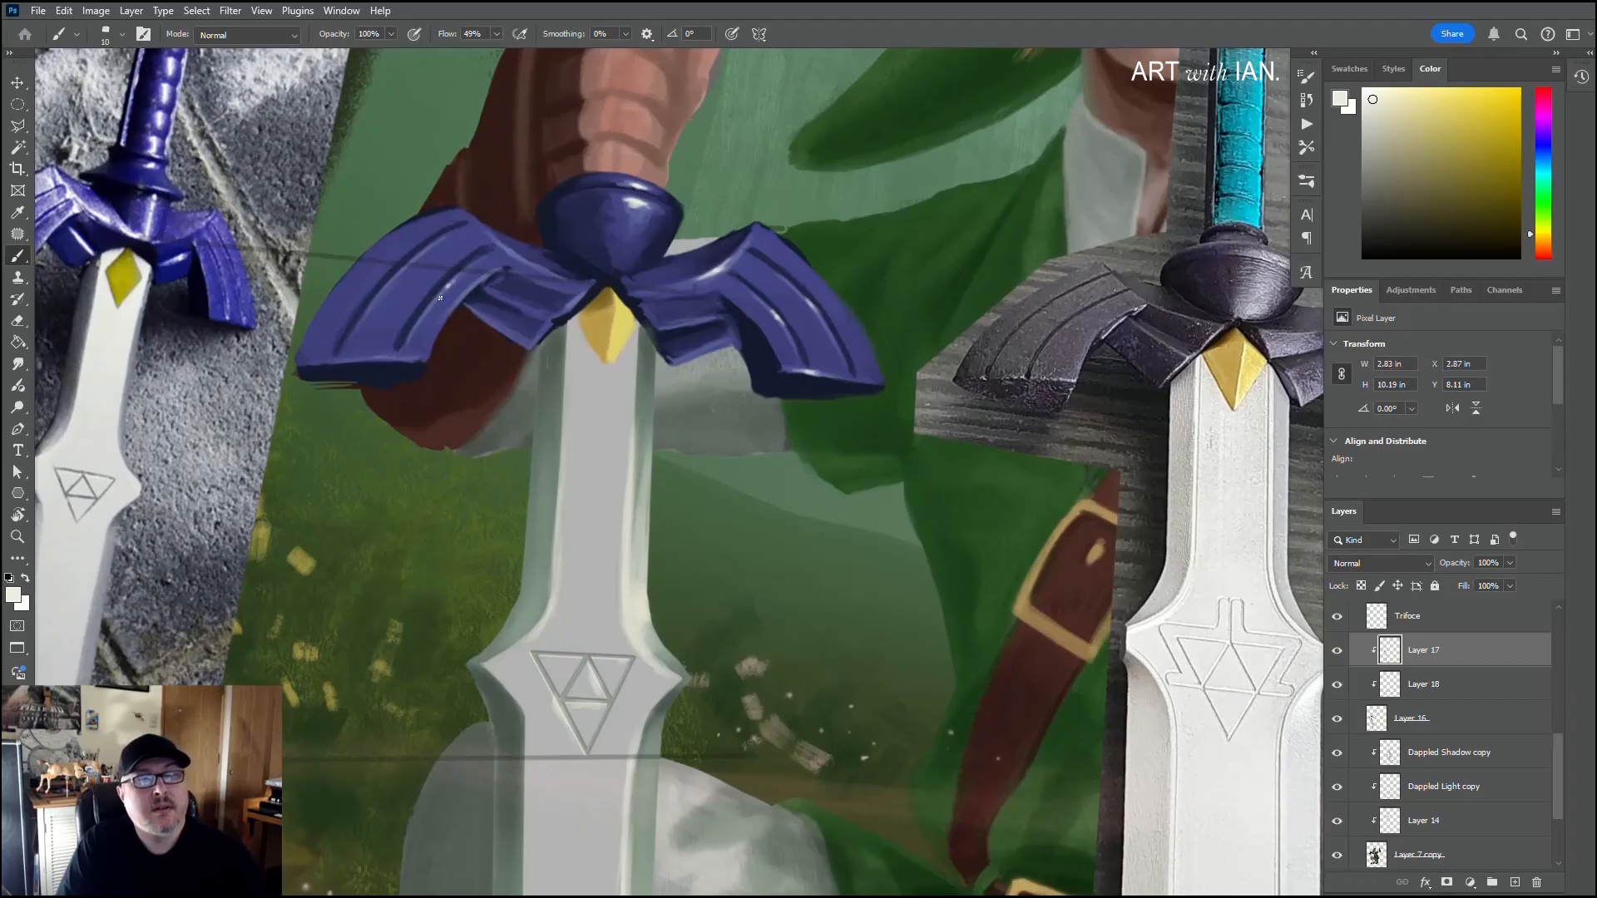
Step: Add thin off-white highlights along the left guard wing's ridges and on the rim of the central dome
drag(458, 278, 422, 325)
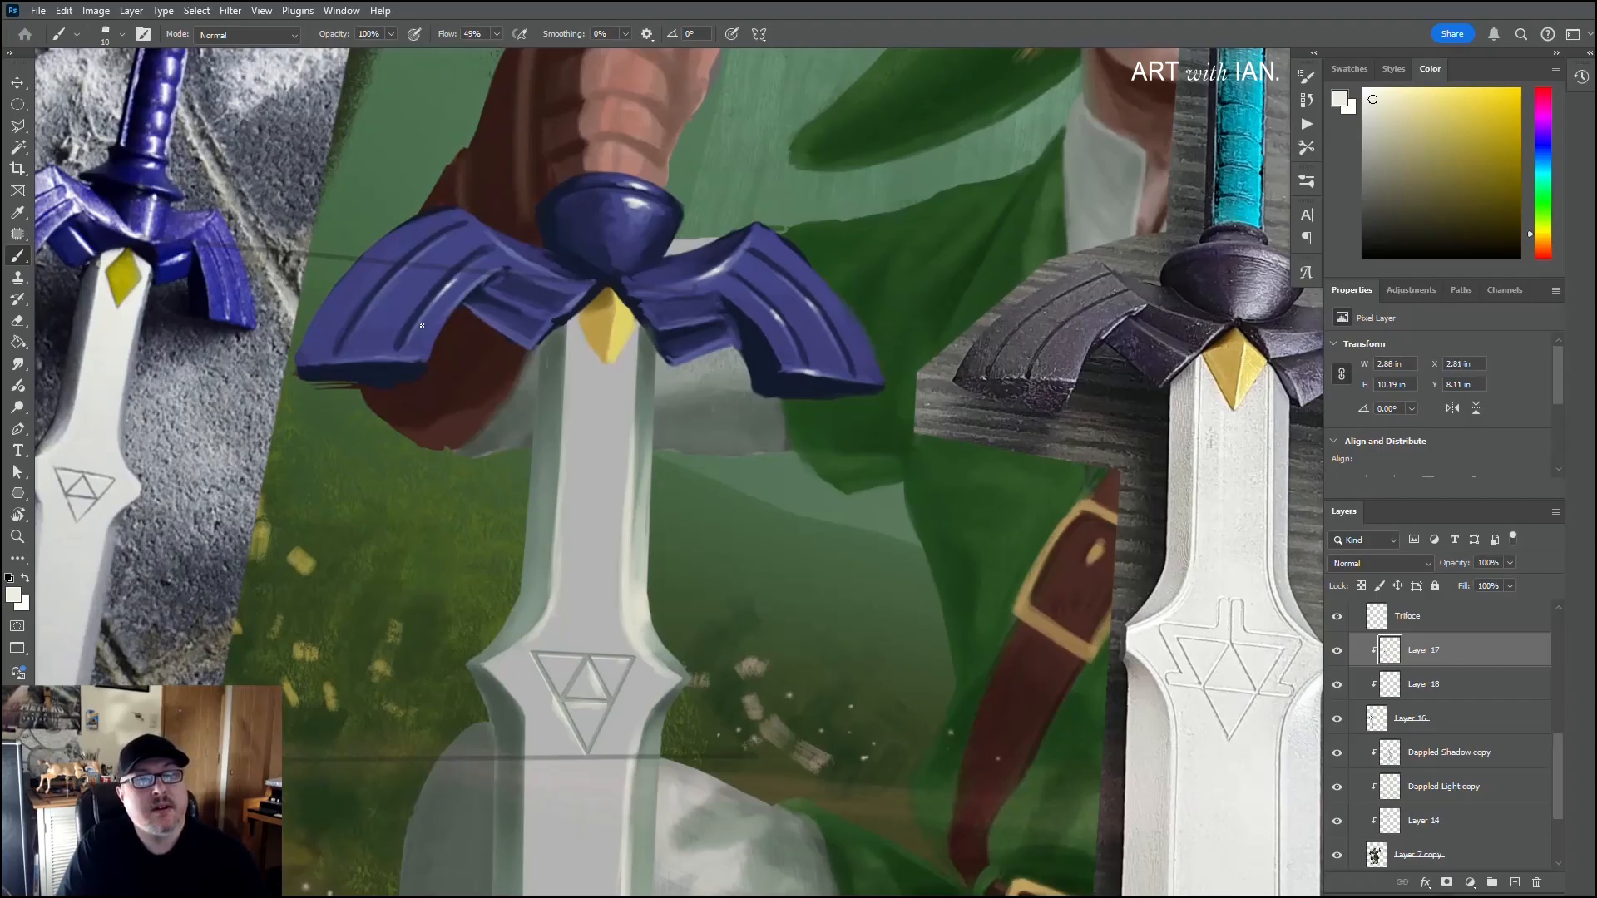
click(408, 264)
drag(414, 260, 405, 265)
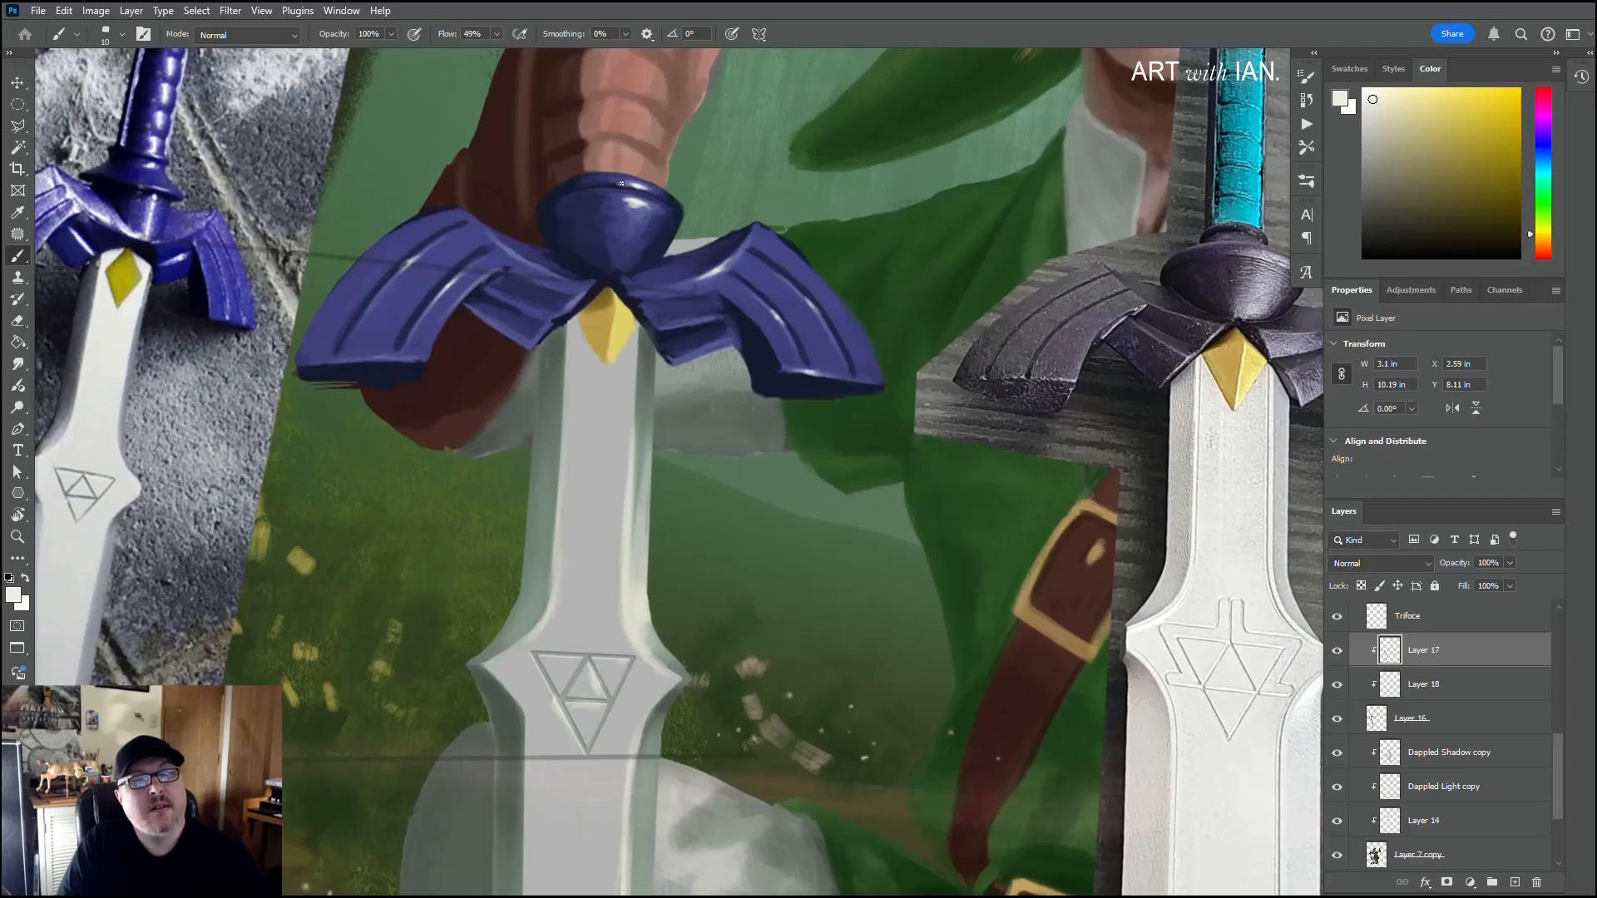
drag(652, 190, 627, 183)
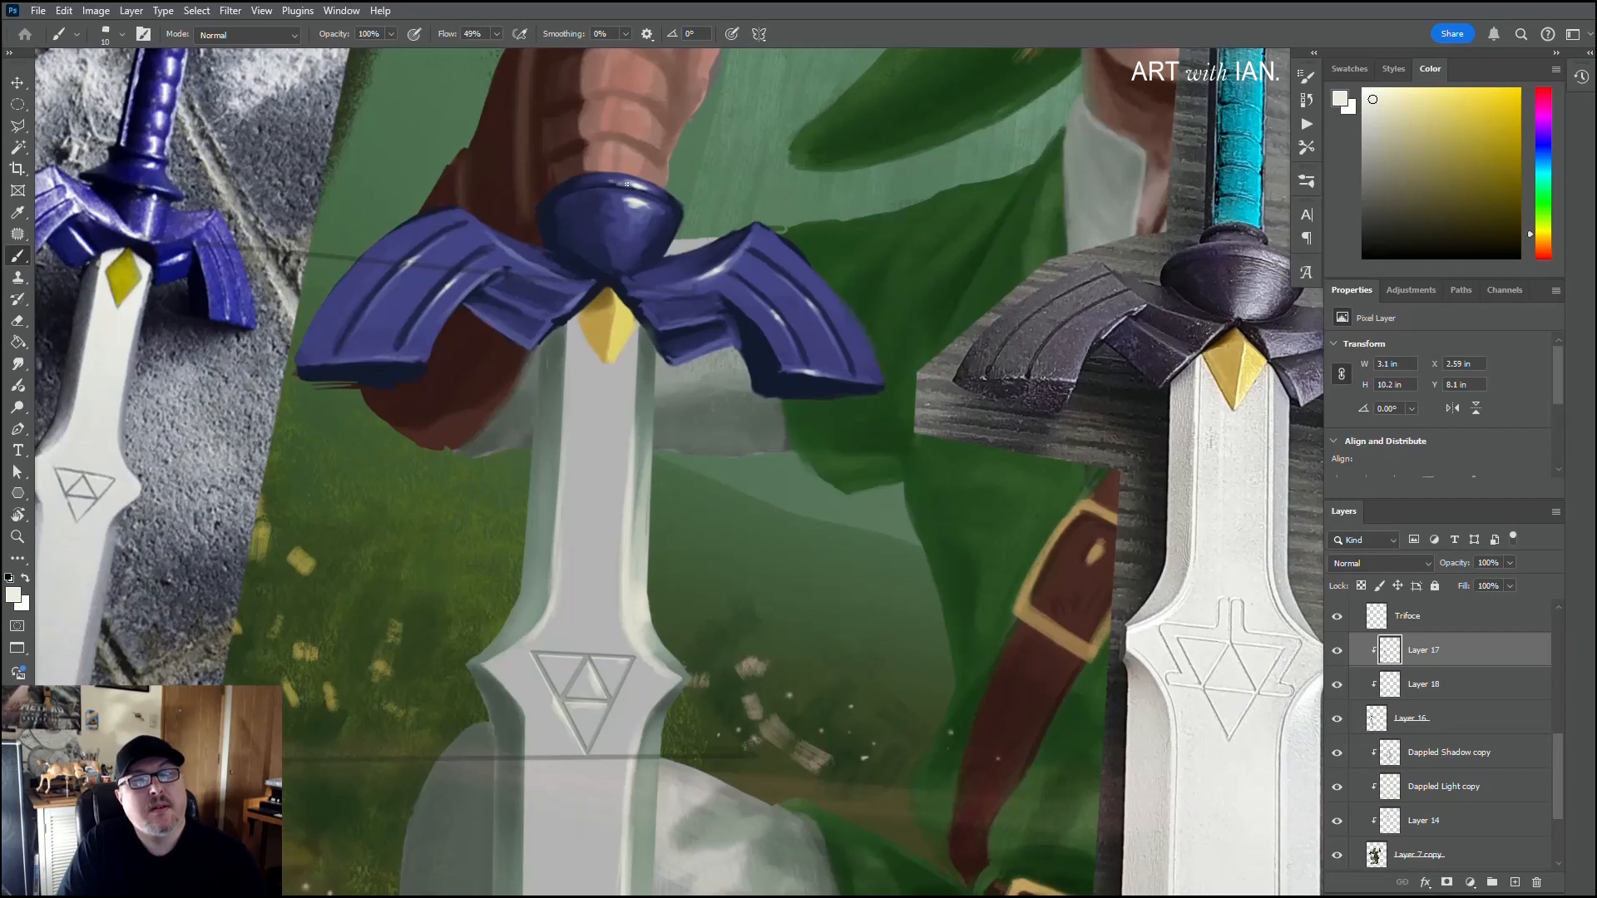
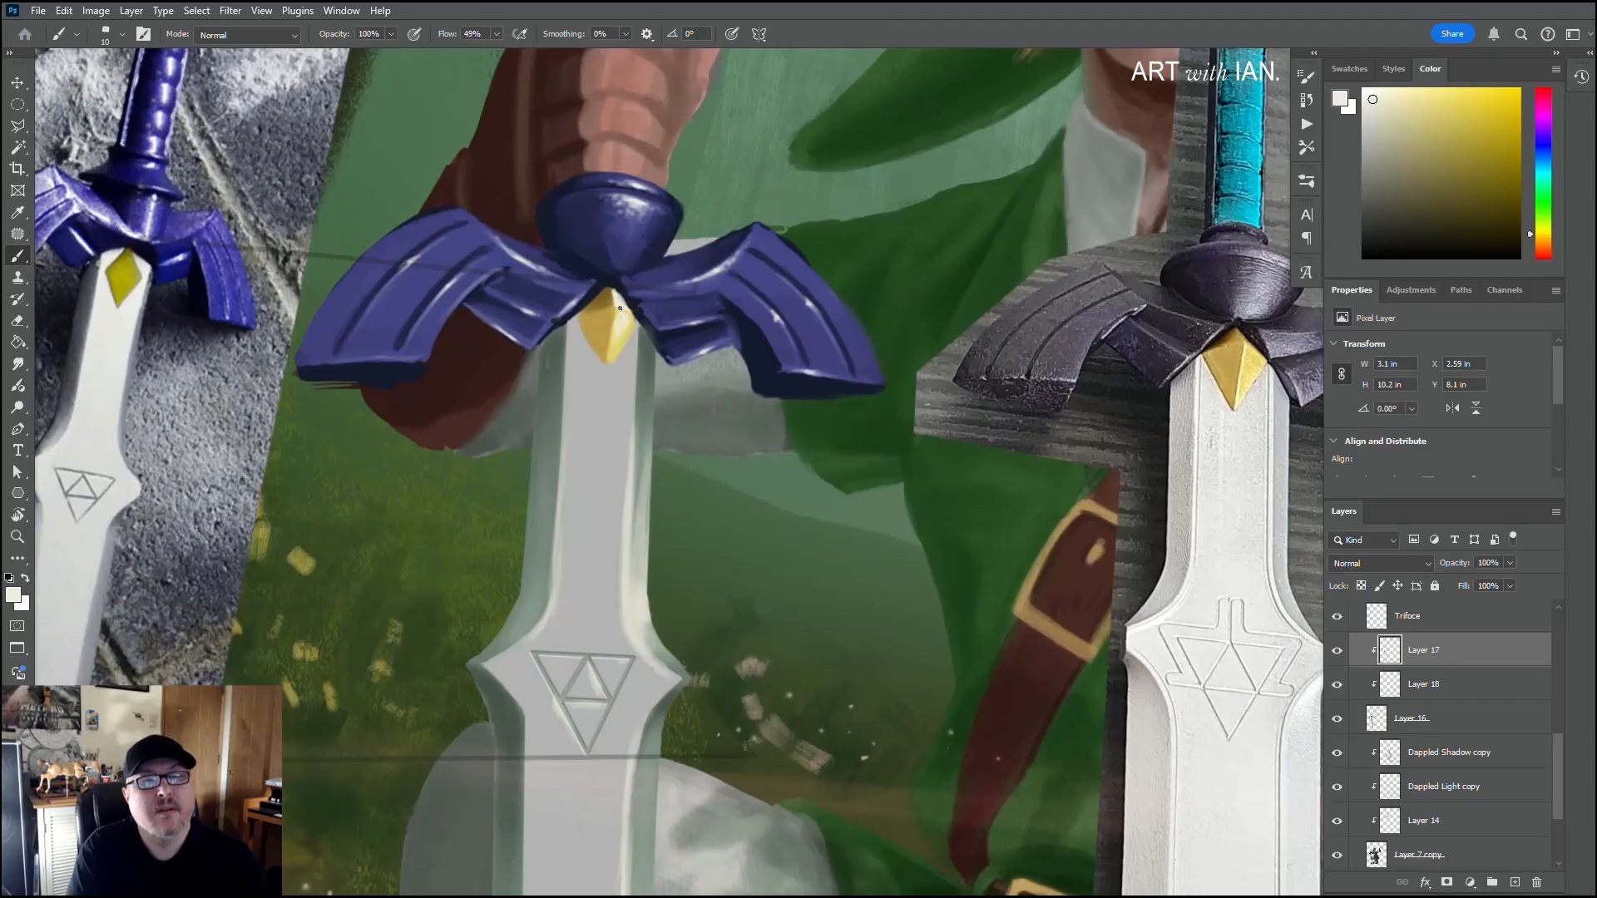
Step: Sample the gem's cream, gold and brown tones to touch up its facets, and blend dark grey-green into the blade's left bevel beneath the guard
alt+click(615, 326)
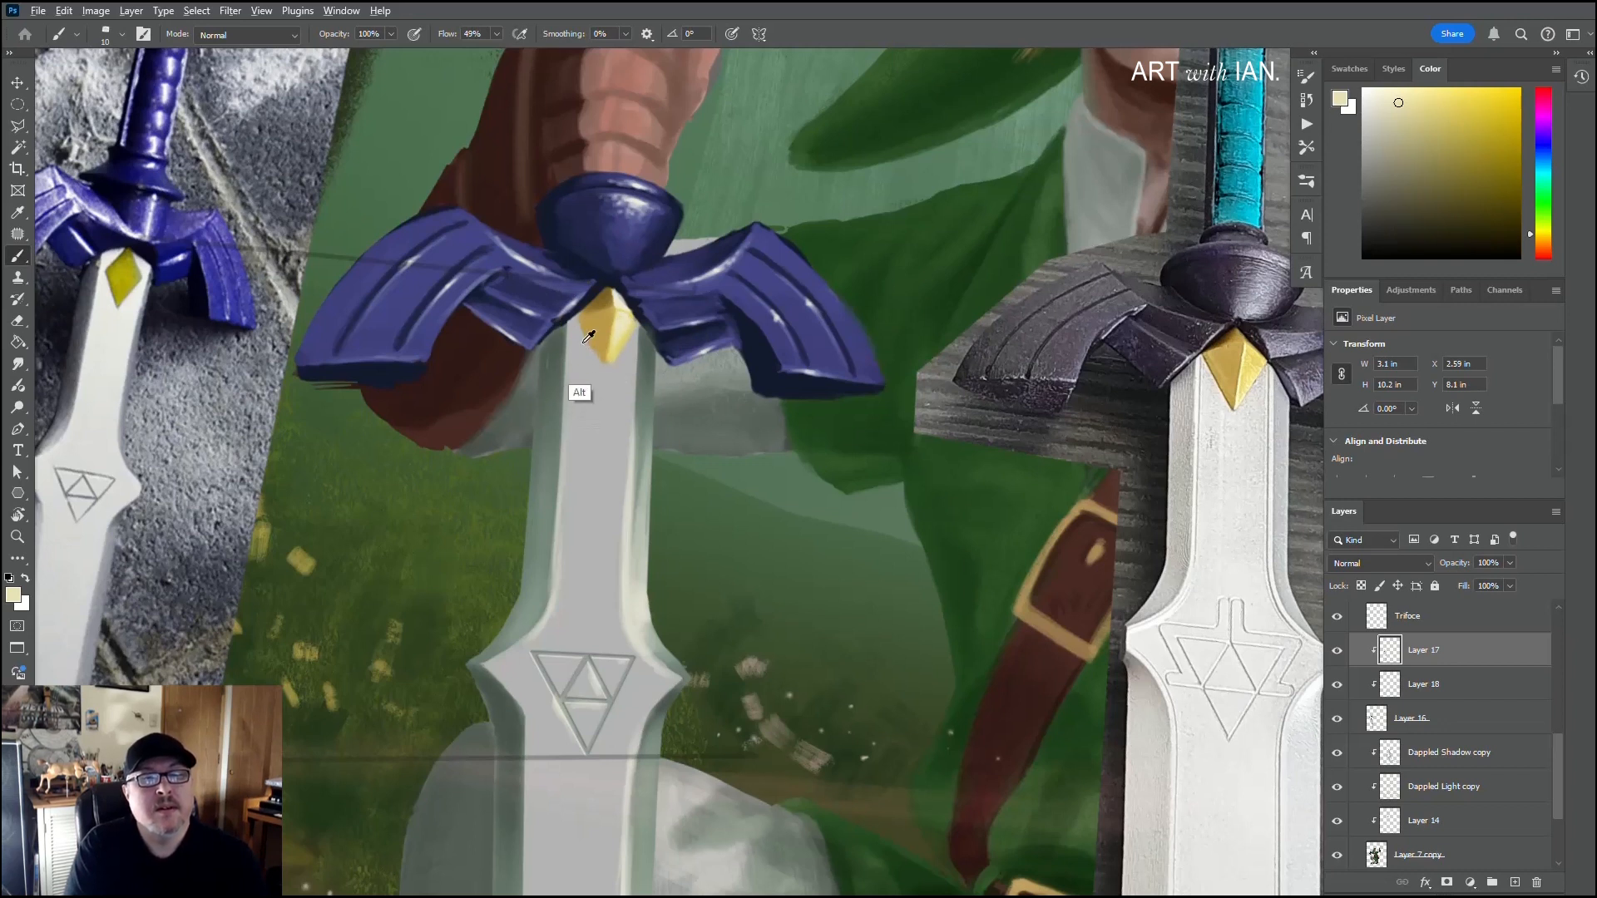
alt+click(587, 316)
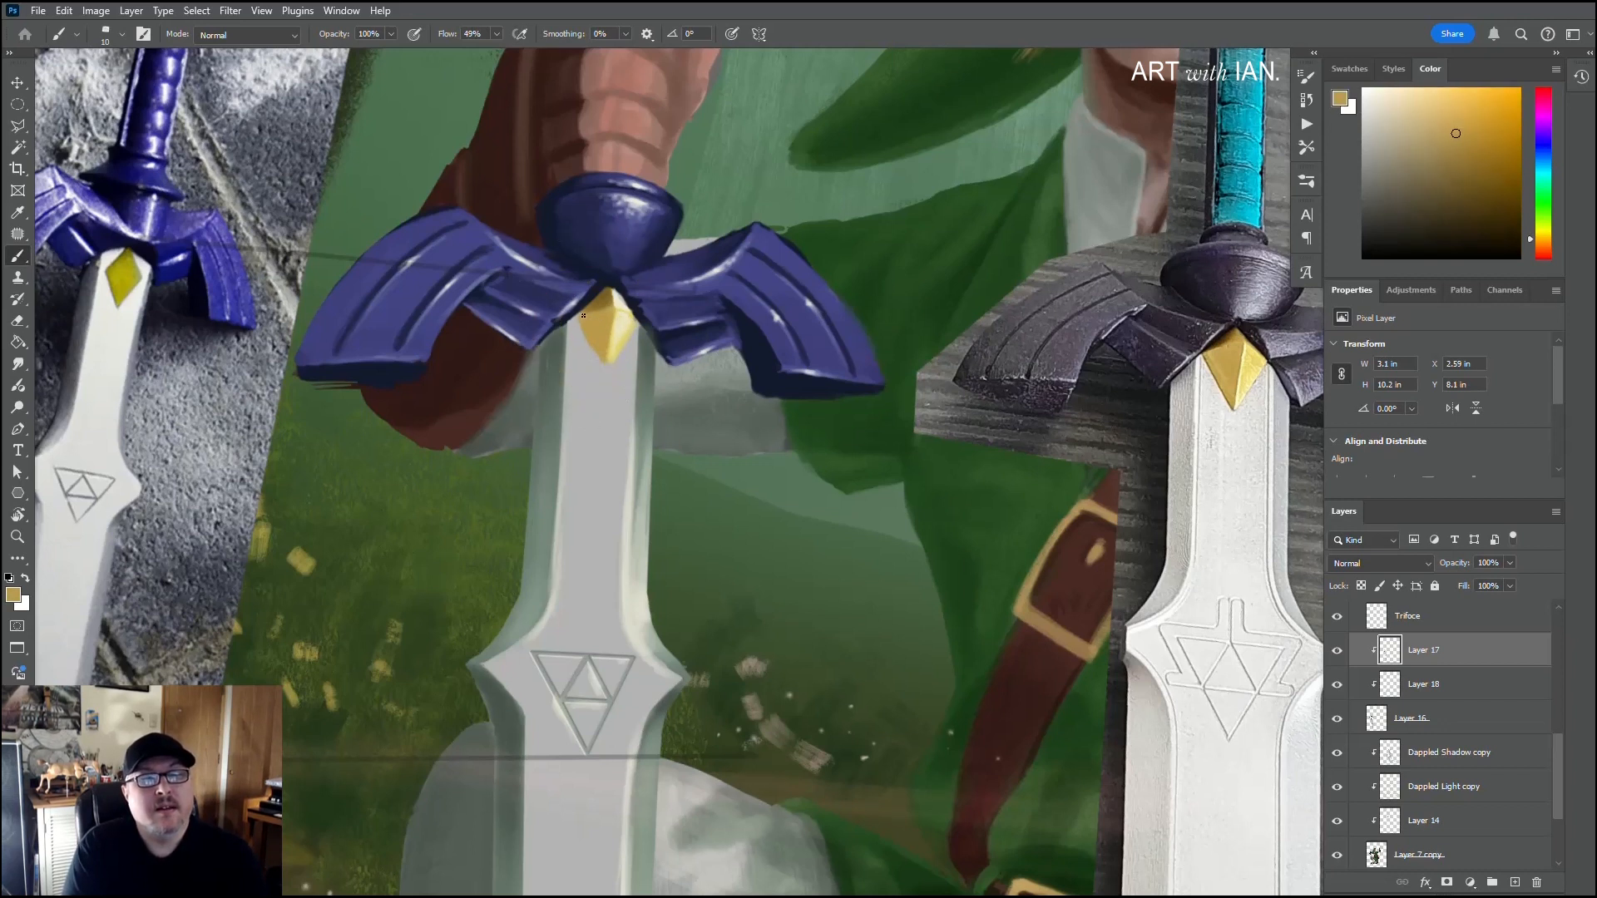
alt+click(583, 311)
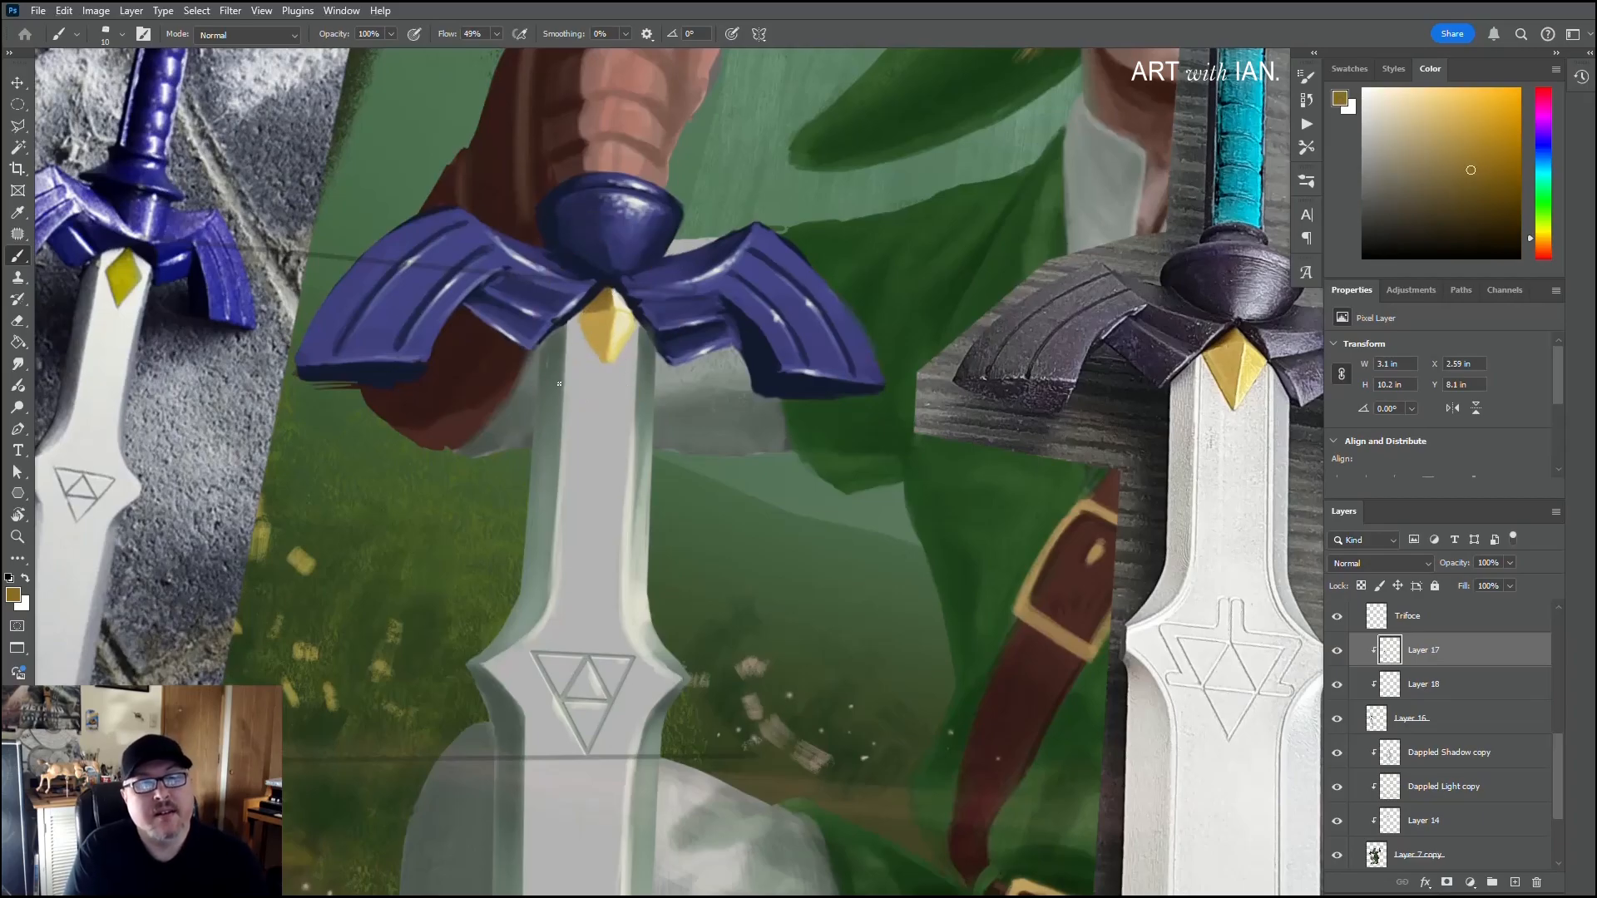
alt+click(560, 337)
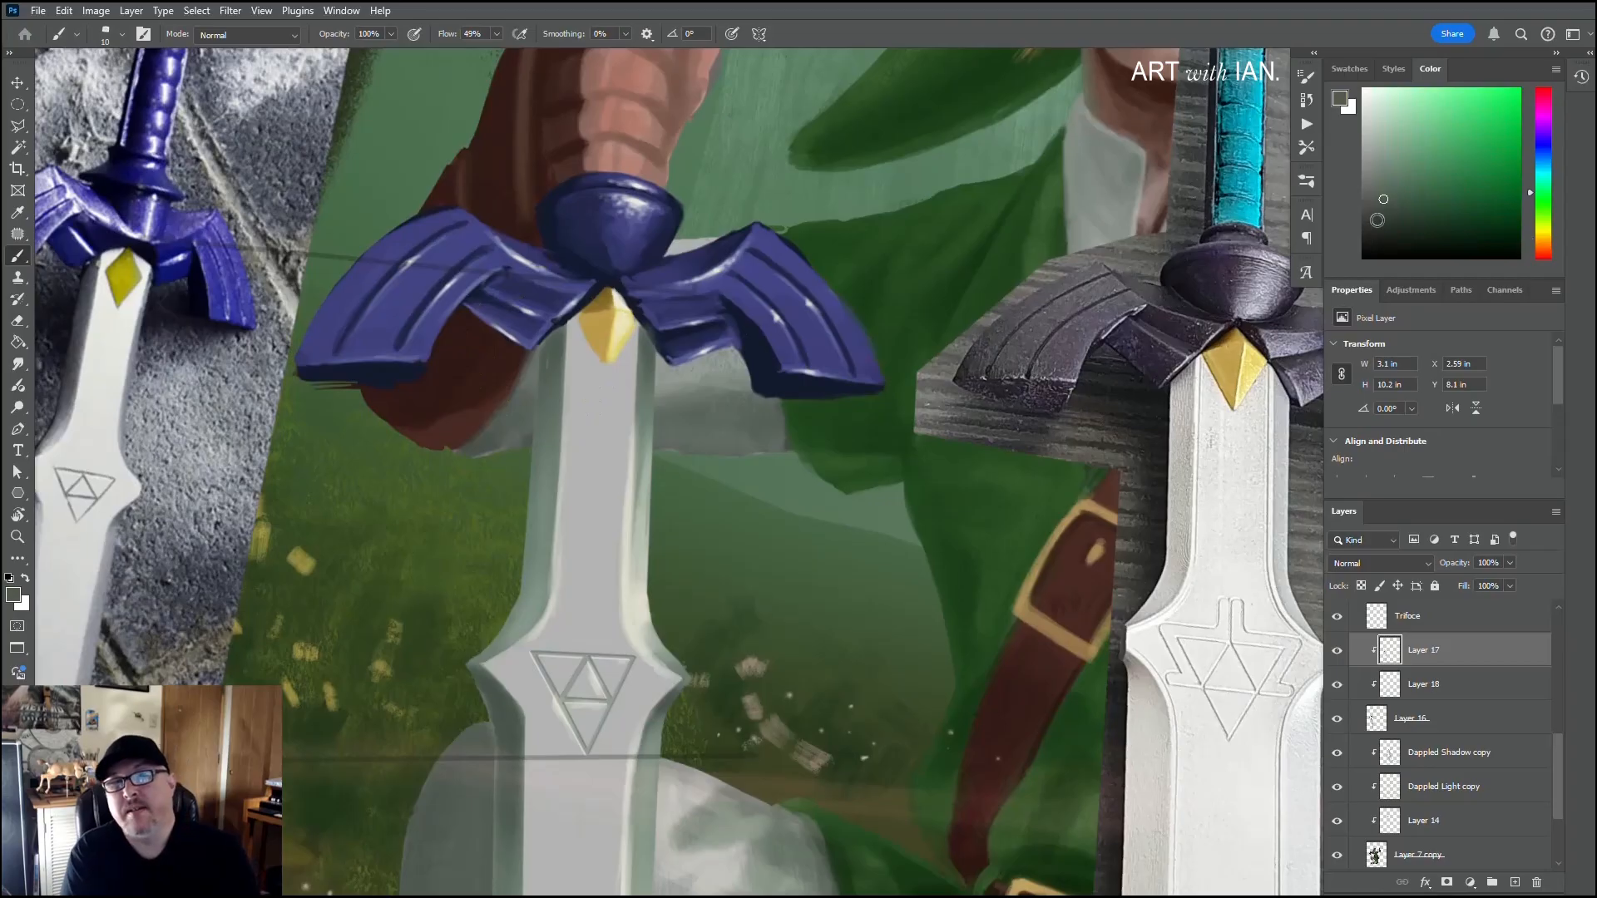
alt+click(571, 337)
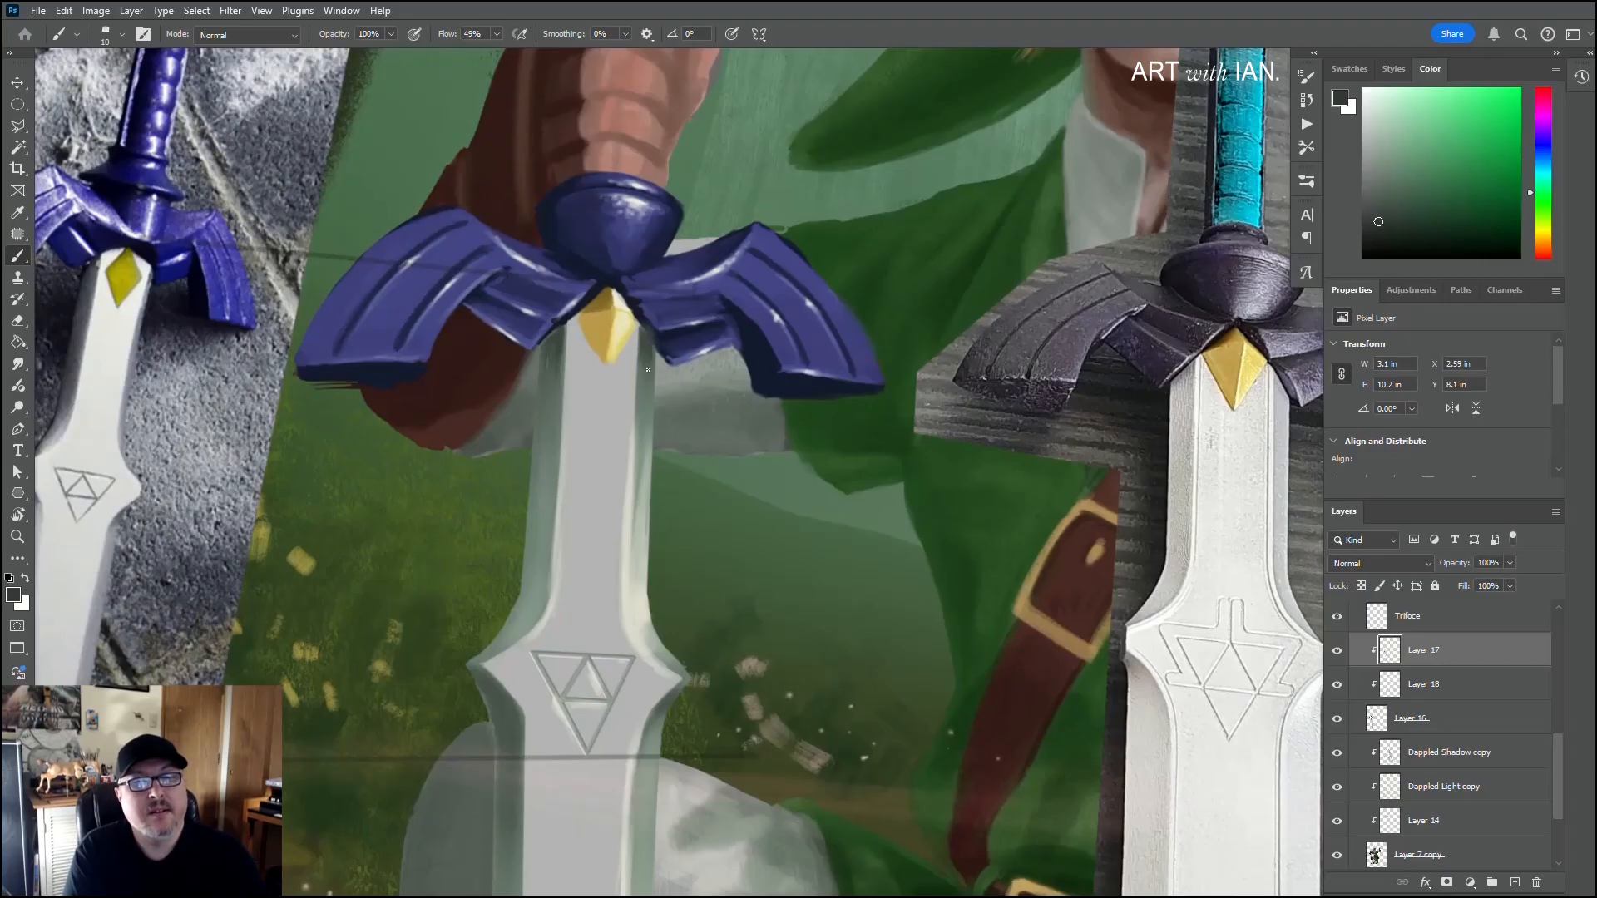
Step: Darken the blade's left bevel below the emblem with long dark grey-green strokes using a 35 px brush
drag(567, 560, 607, 456)
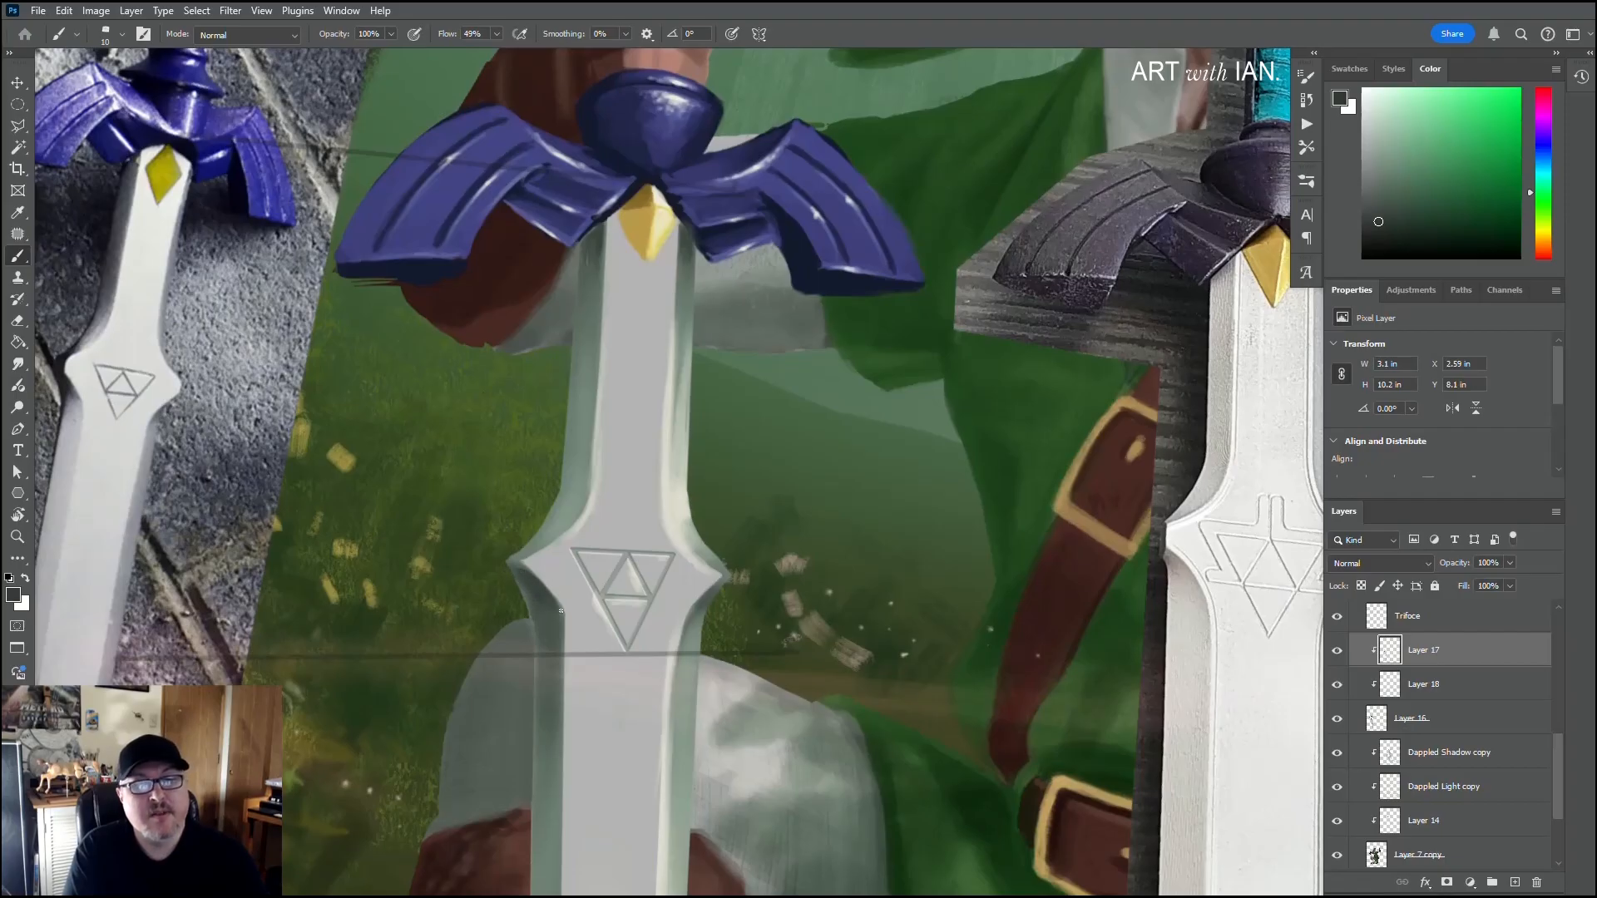
drag(574, 619, 665, 229)
drag(647, 536, 667, 162)
drag(649, 759, 622, 662)
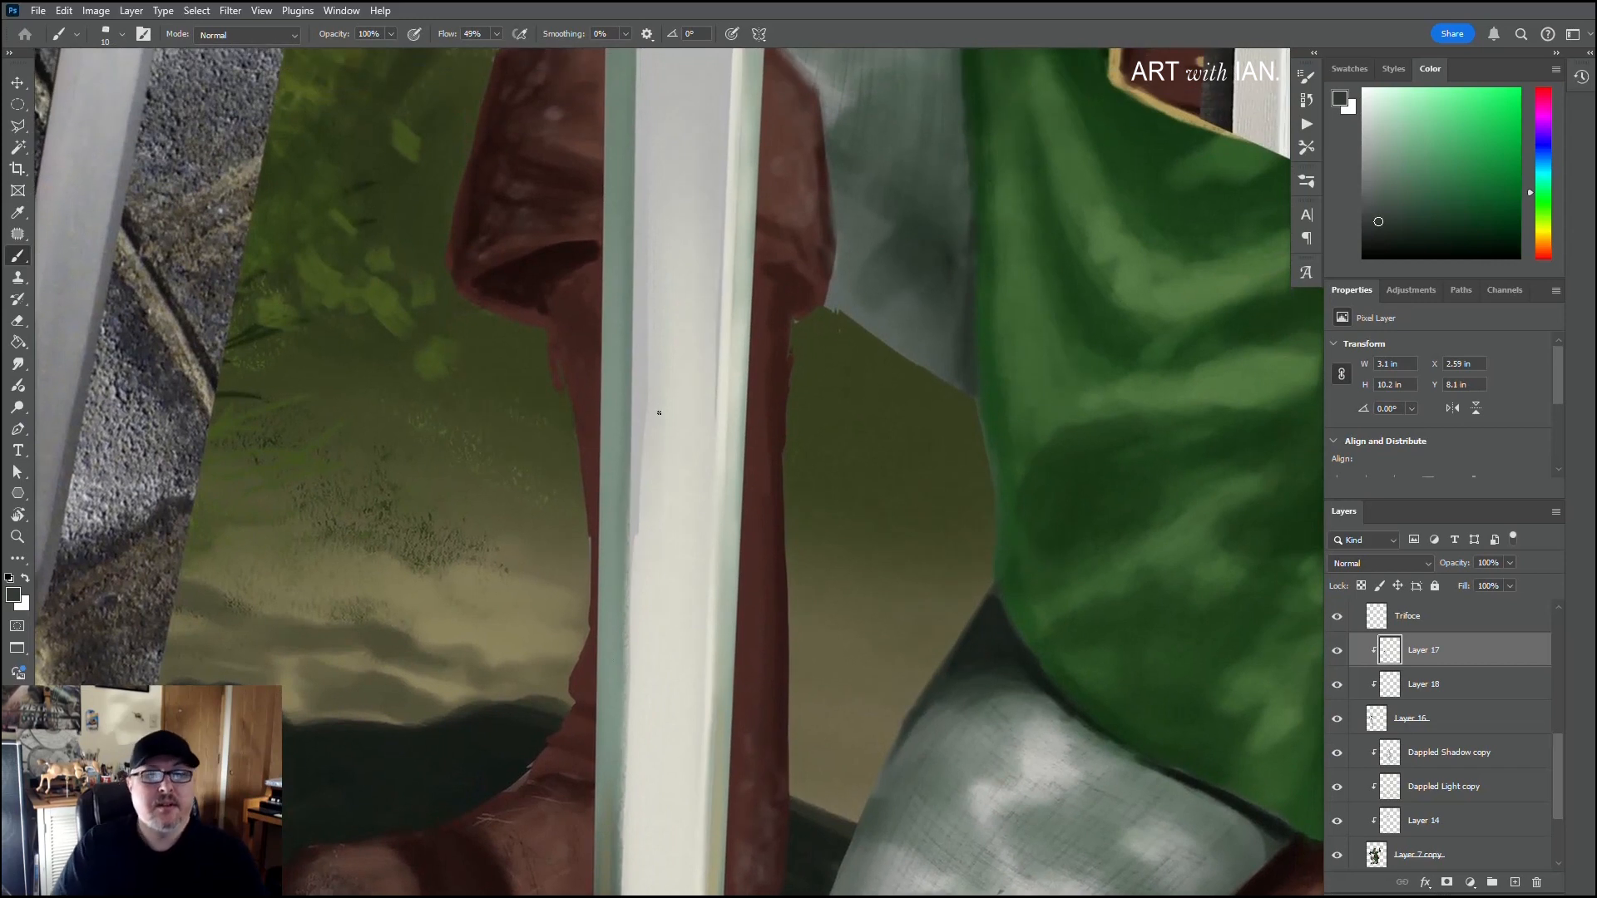
scroll(659, 412, down, 5)
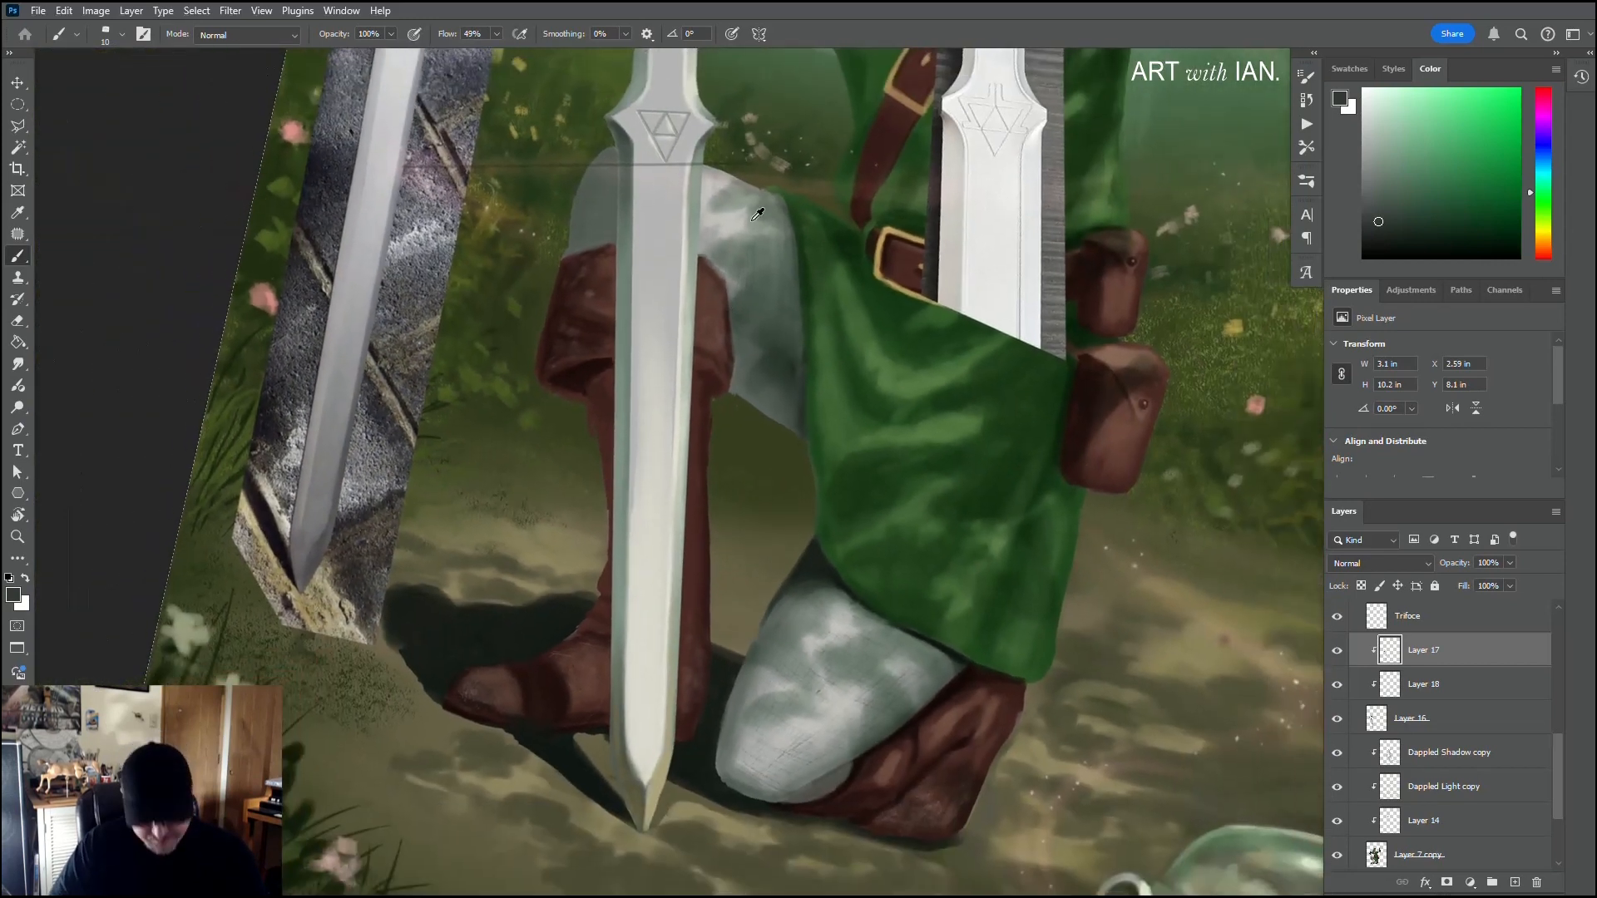
key(bracketright)
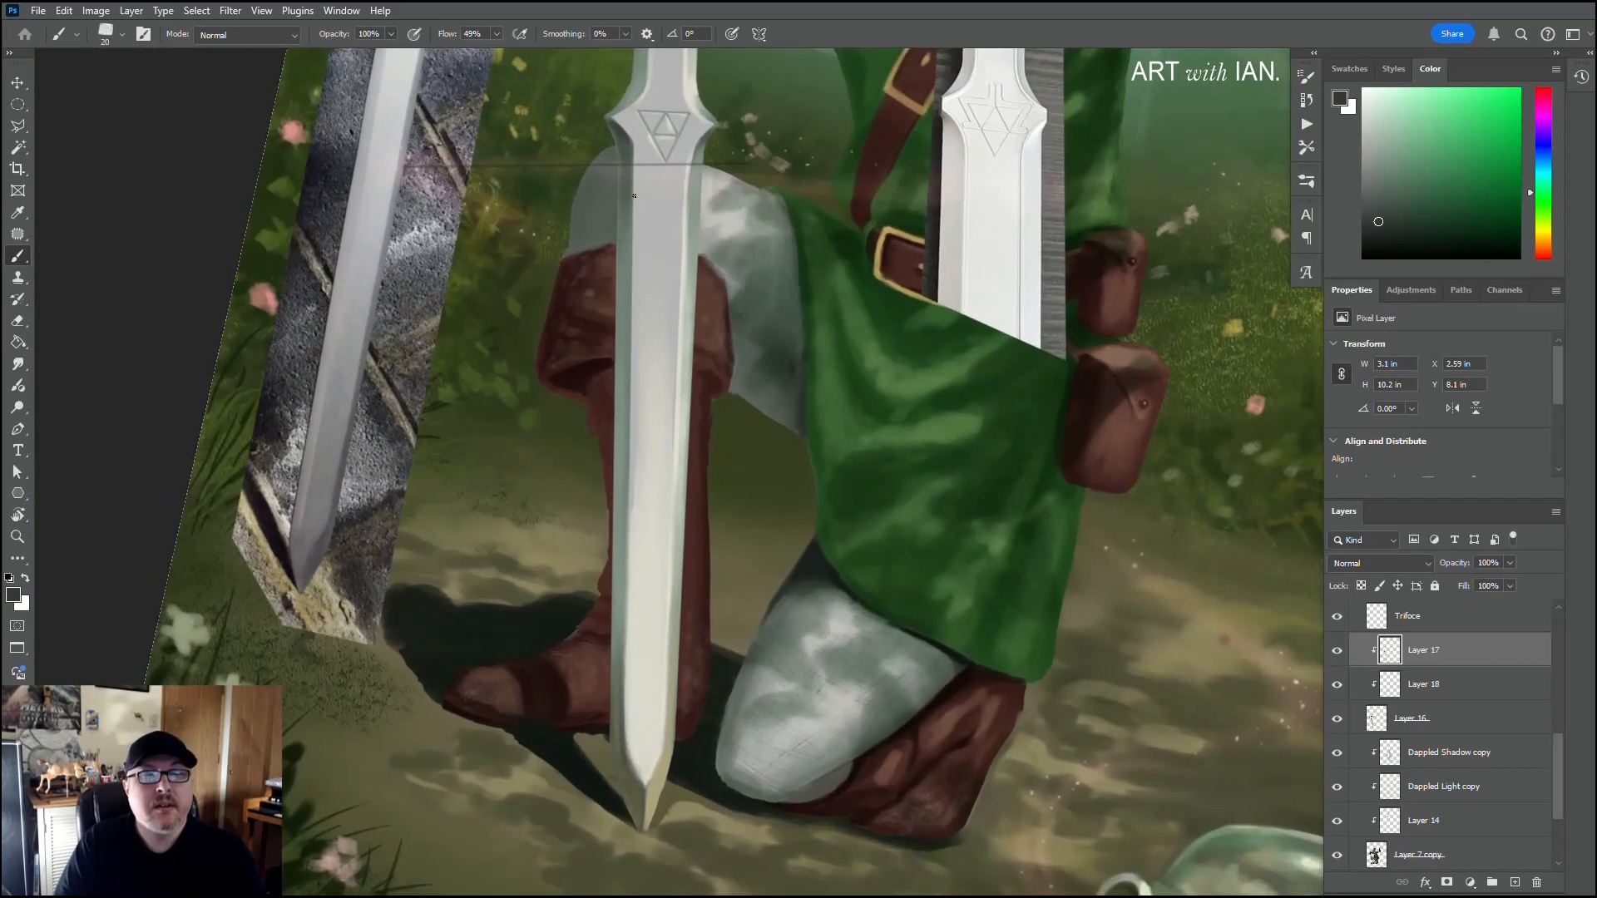
key(bracketright)
key(bracketright)
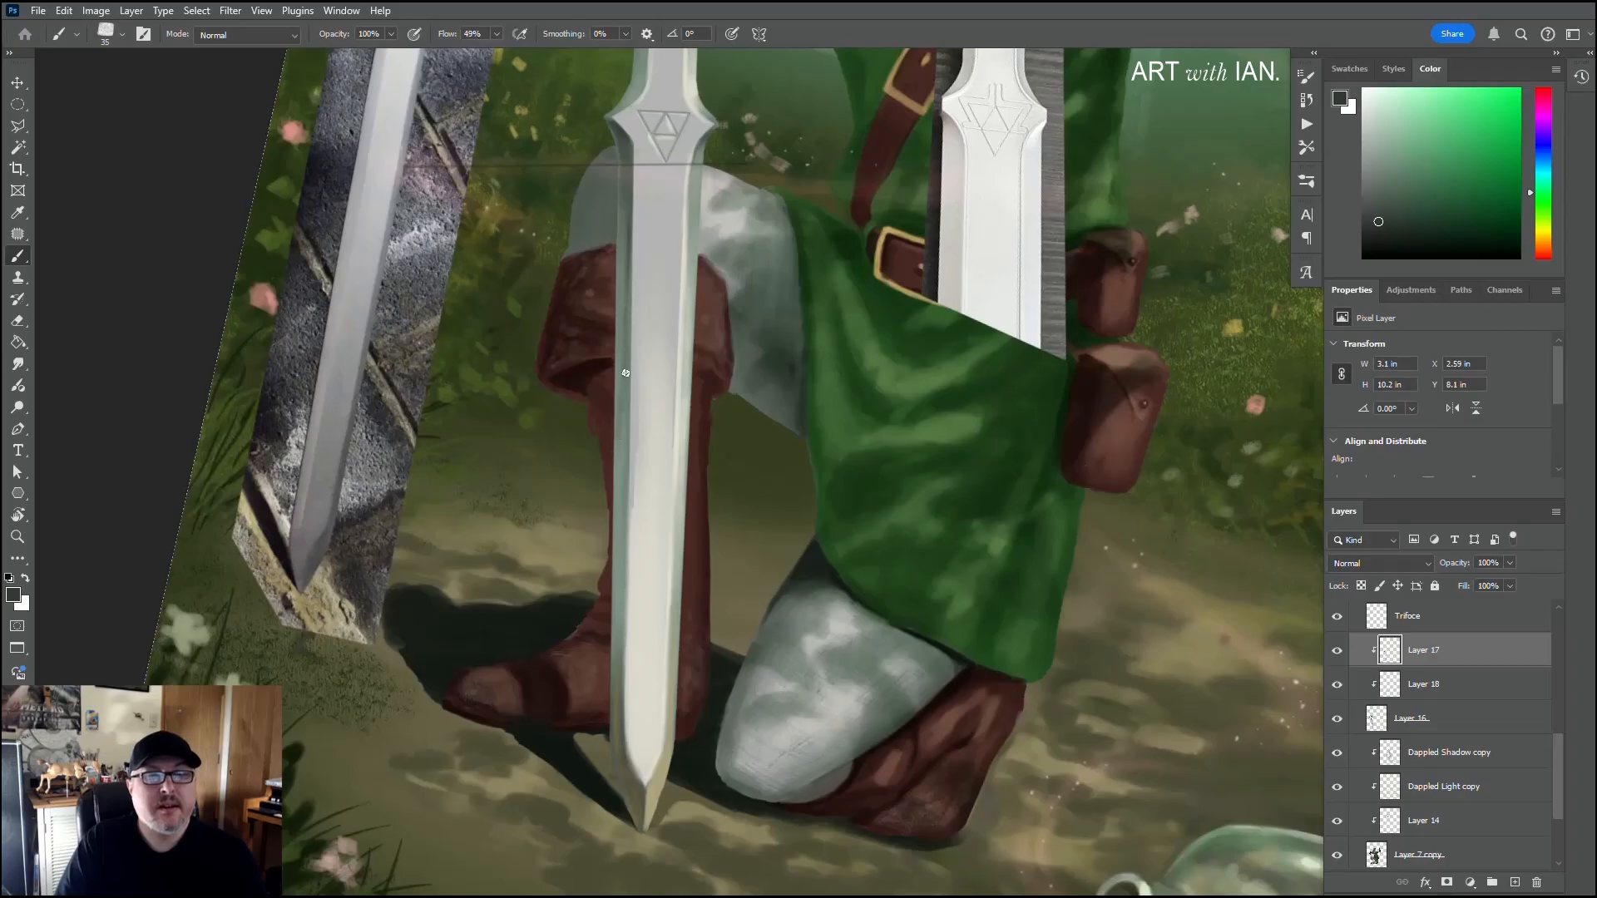
drag(626, 349, 620, 529)
drag(624, 454, 620, 659)
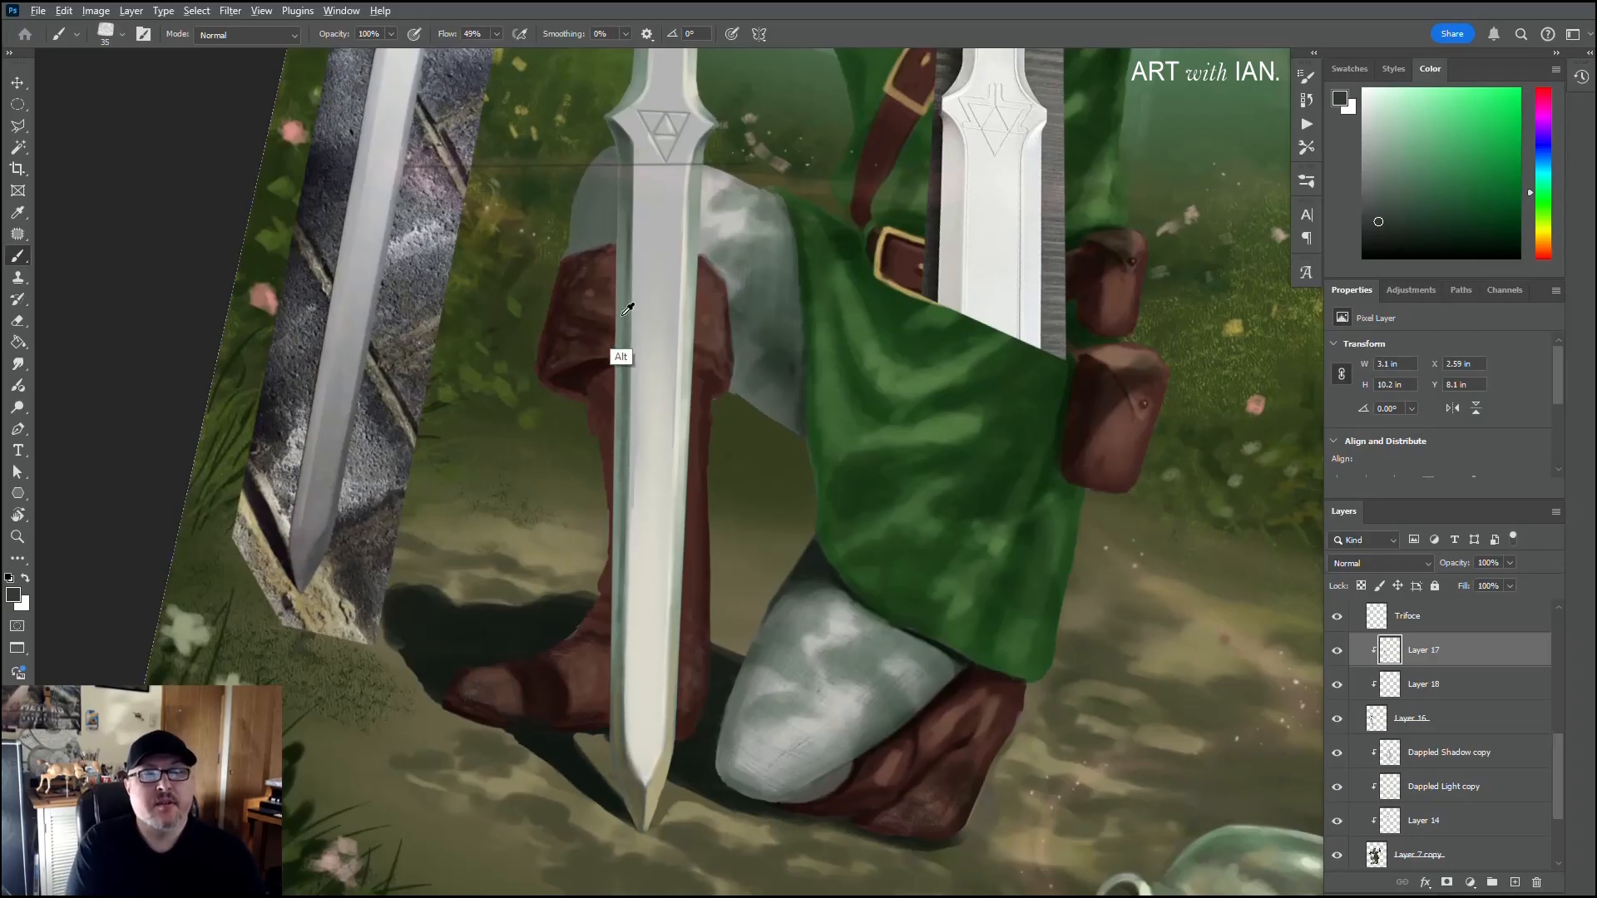
Step: Sample the blade's grey-green and off-white tones and blend the left bevel between the emblem and the boot cuff
alt+click(624, 273)
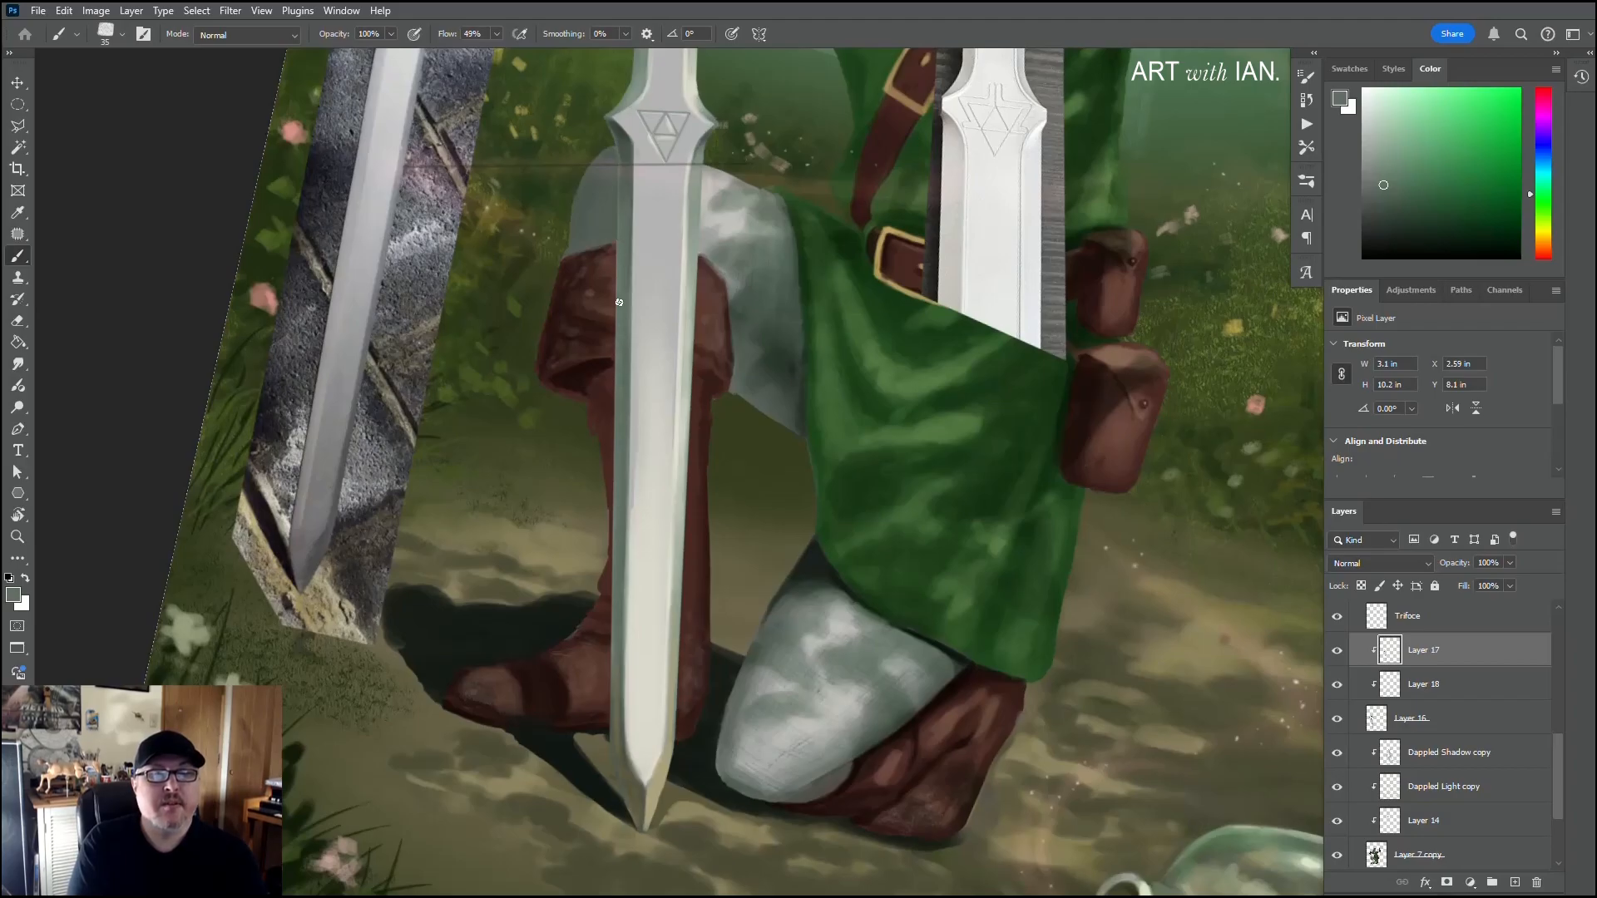
key(alt)
alt+click(635, 146)
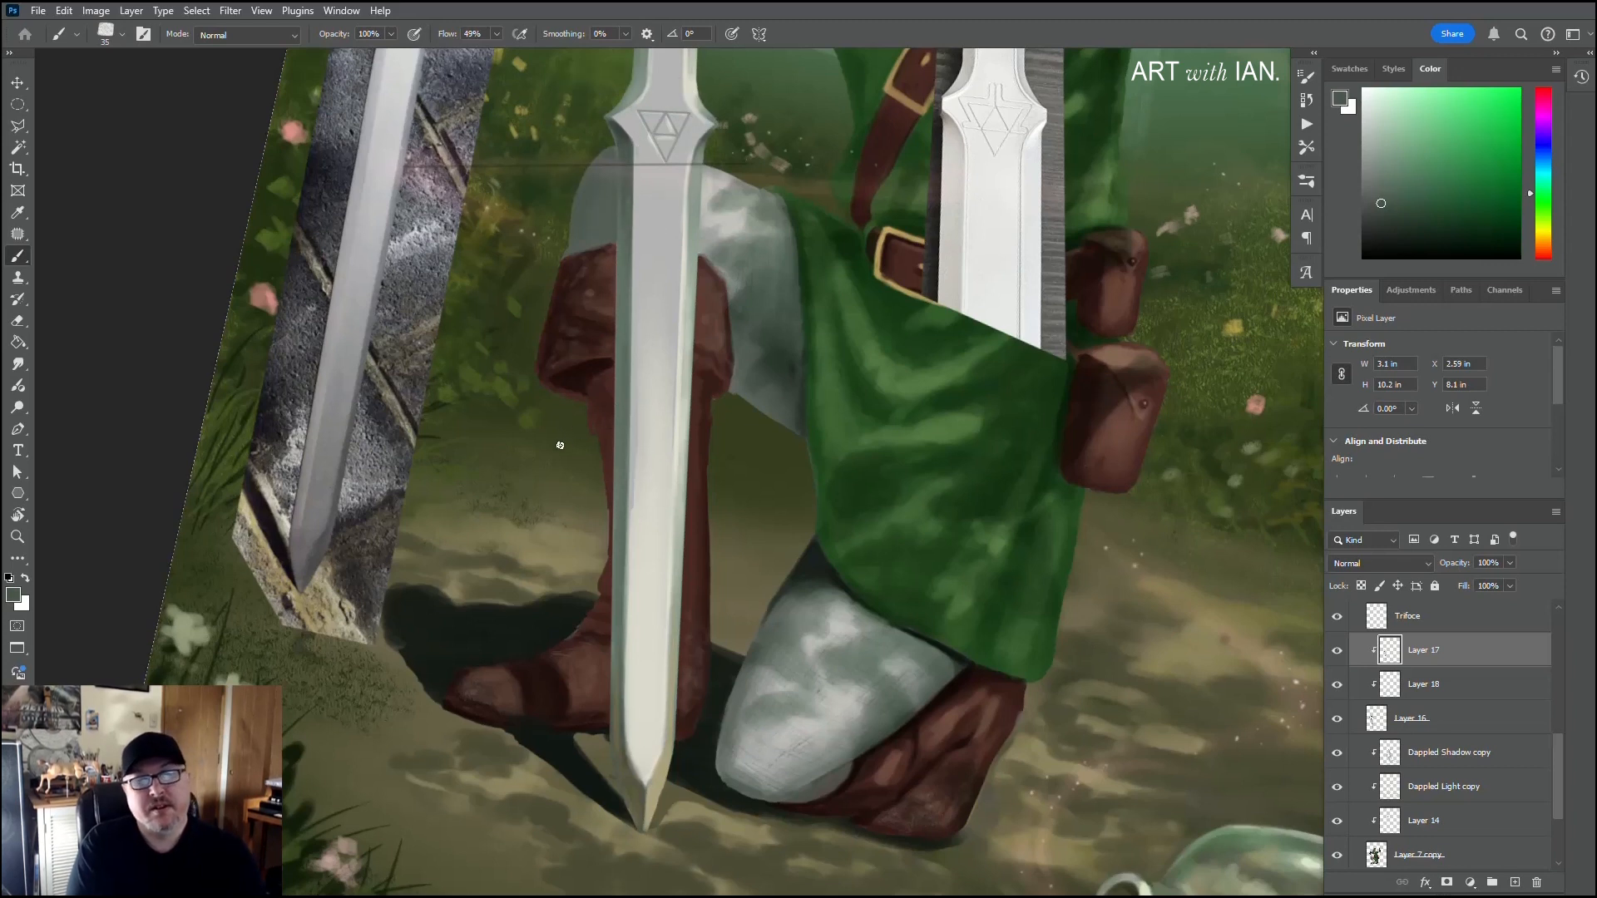
alt+click(635, 753)
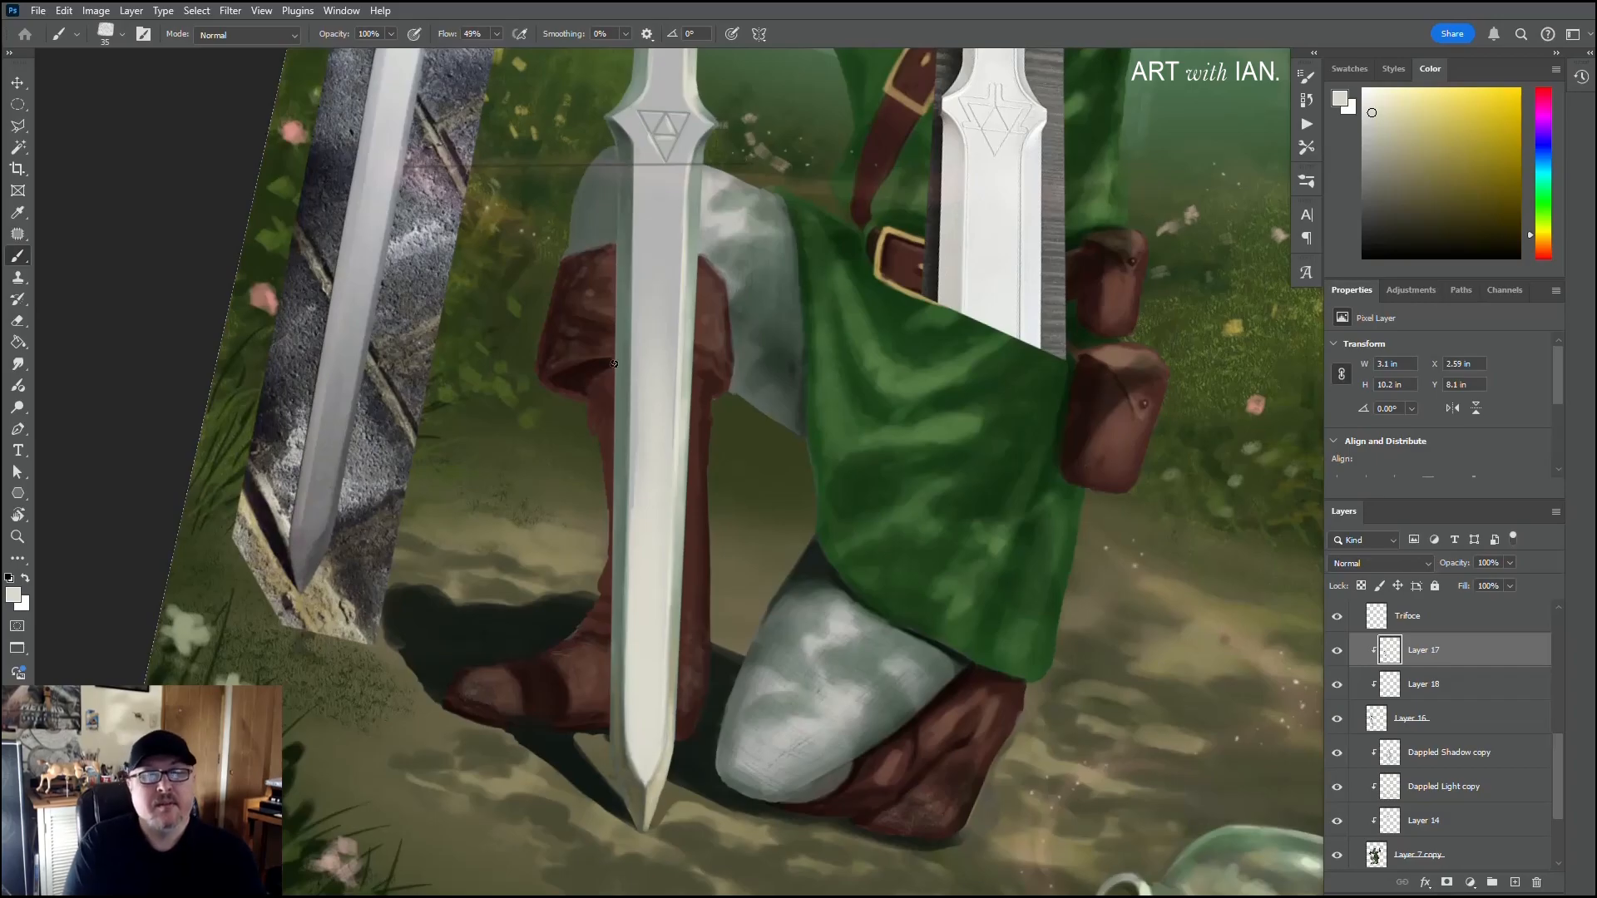
Step: Paint off-white highlights down the tip's central ridge and along its right cutting edge with a 15 px brush
scroll(535, 712, down, 1)
scroll(535, 711, down, 2)
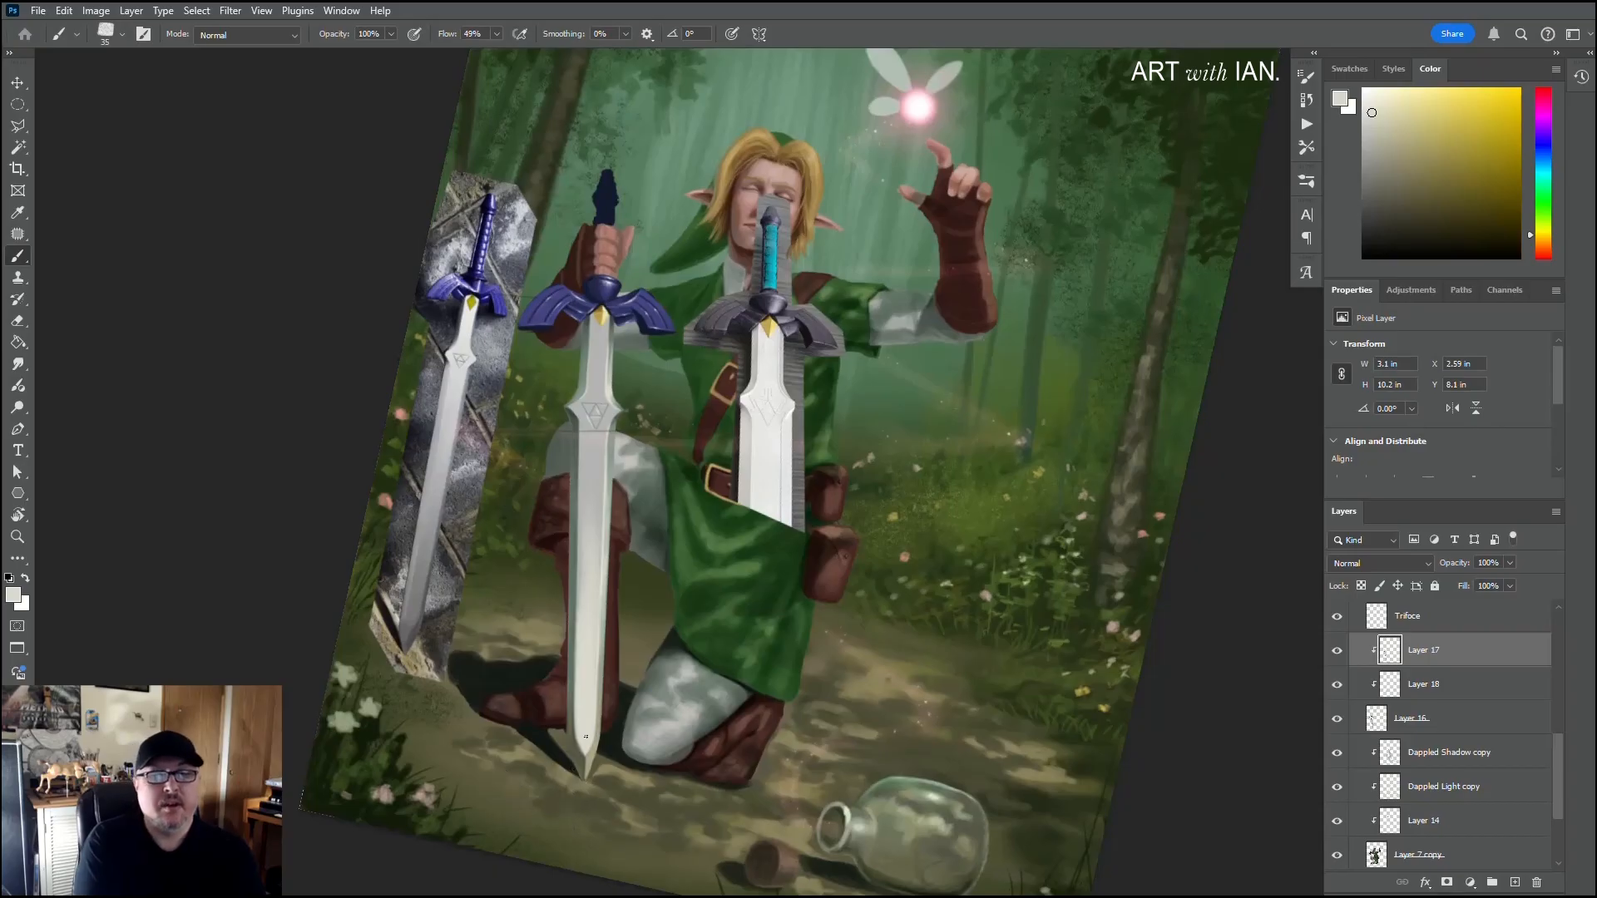
scroll(569, 815, up, 5)
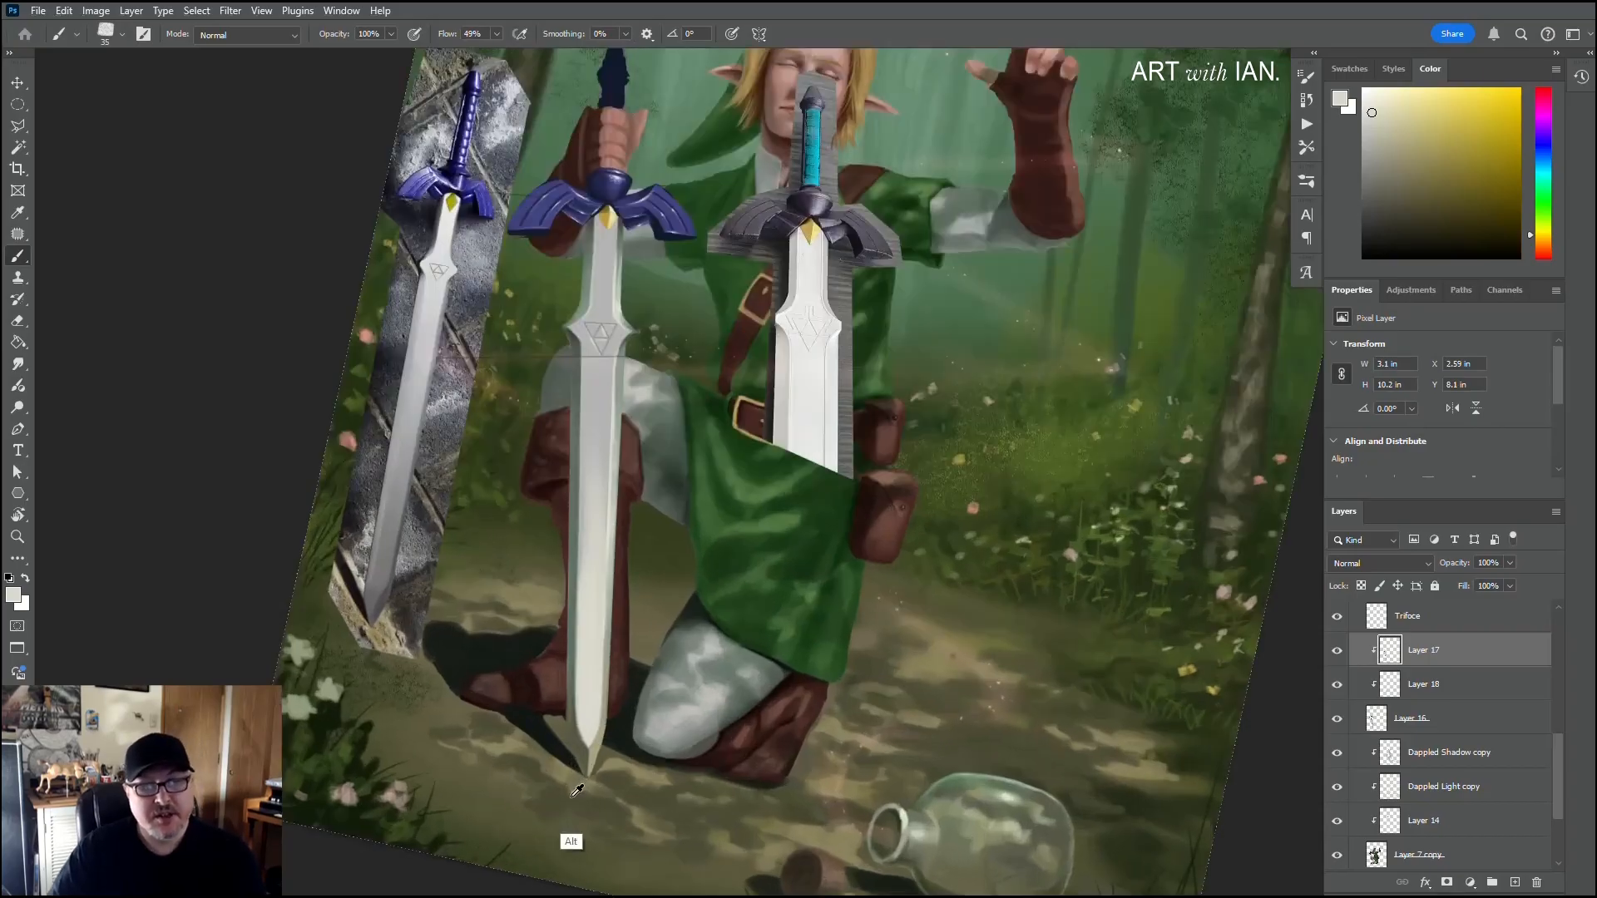
scroll(568, 819, up, 2)
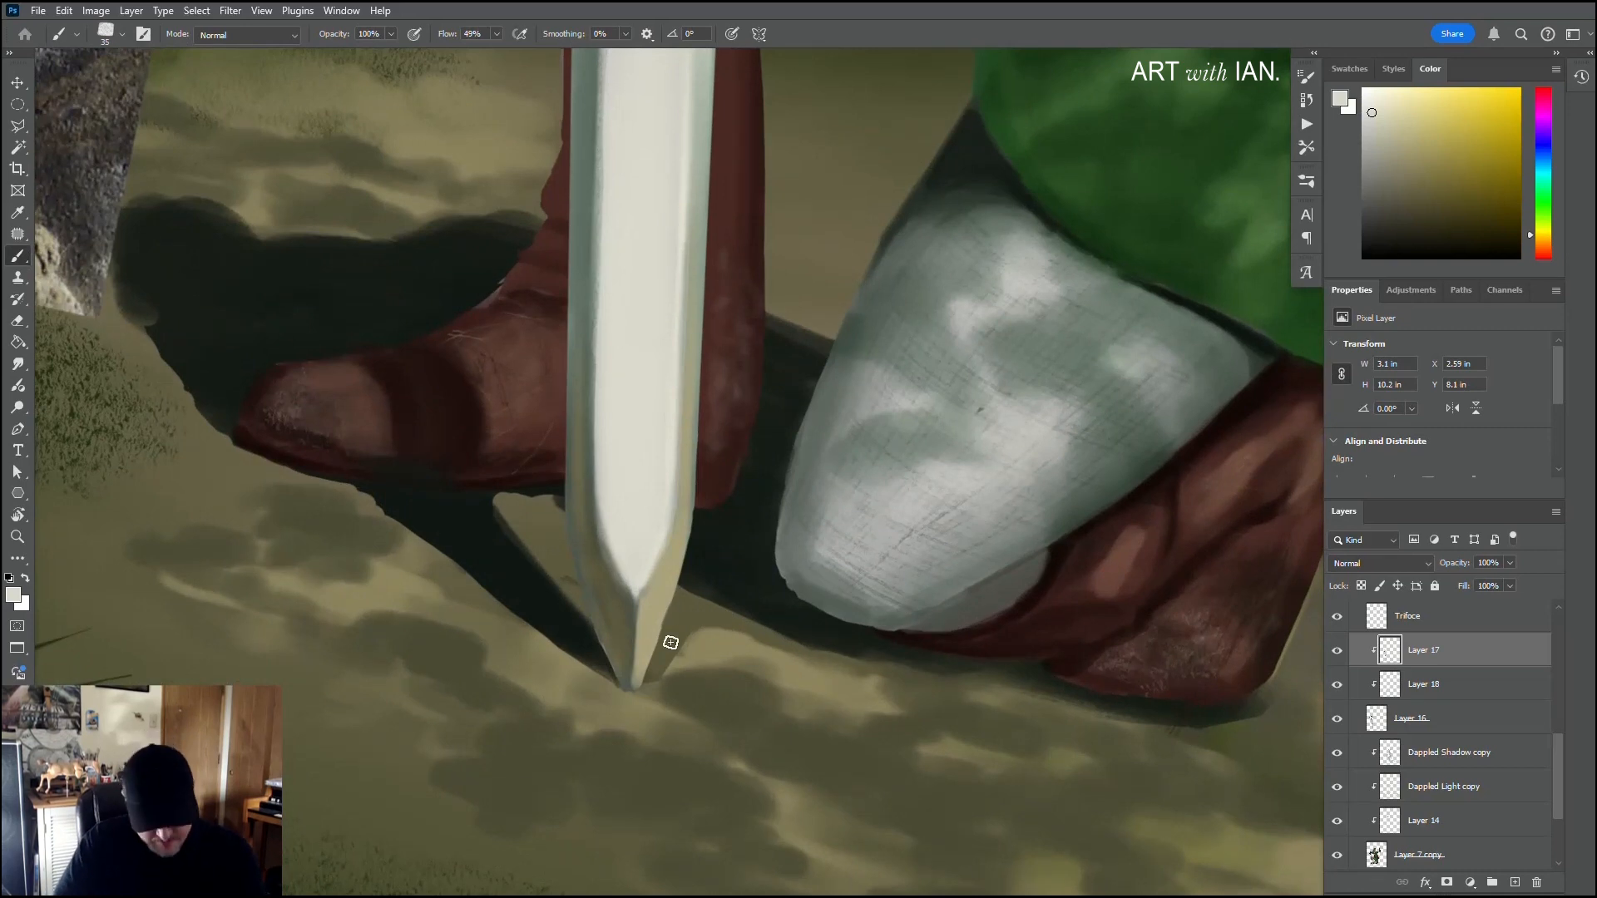
key(bracketleft)
key(bracketleft)
drag(648, 595, 637, 670)
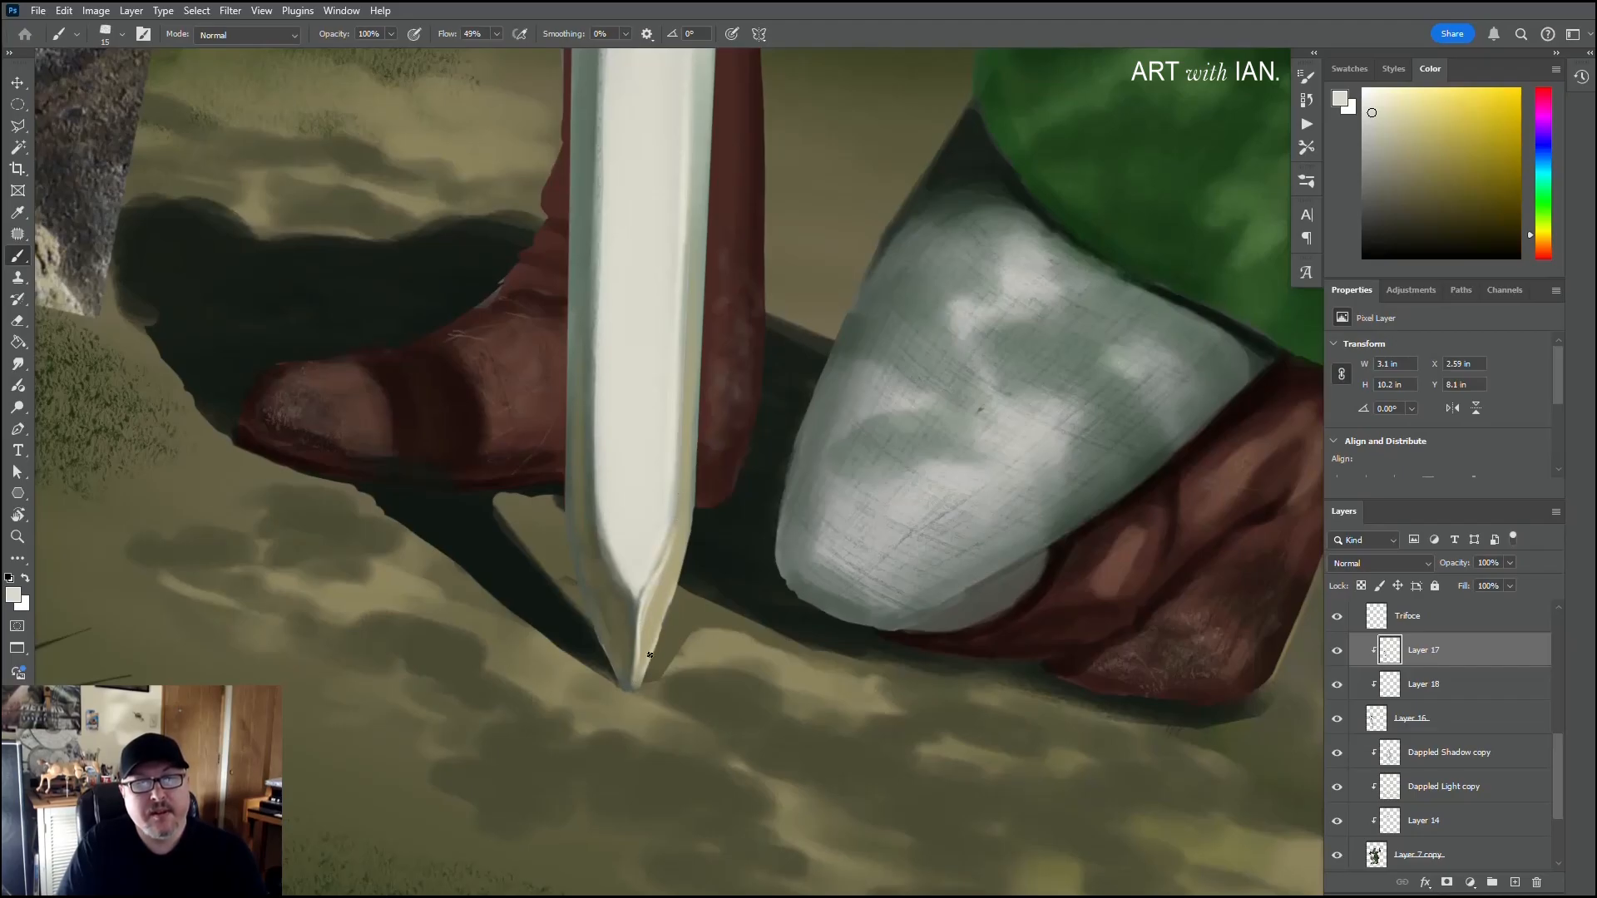
mouse_move(650, 655)
mouse_down()
mouse_move(691, 523)
mouse_move(674, 590)
mouse_move(685, 544)
mouse_up()
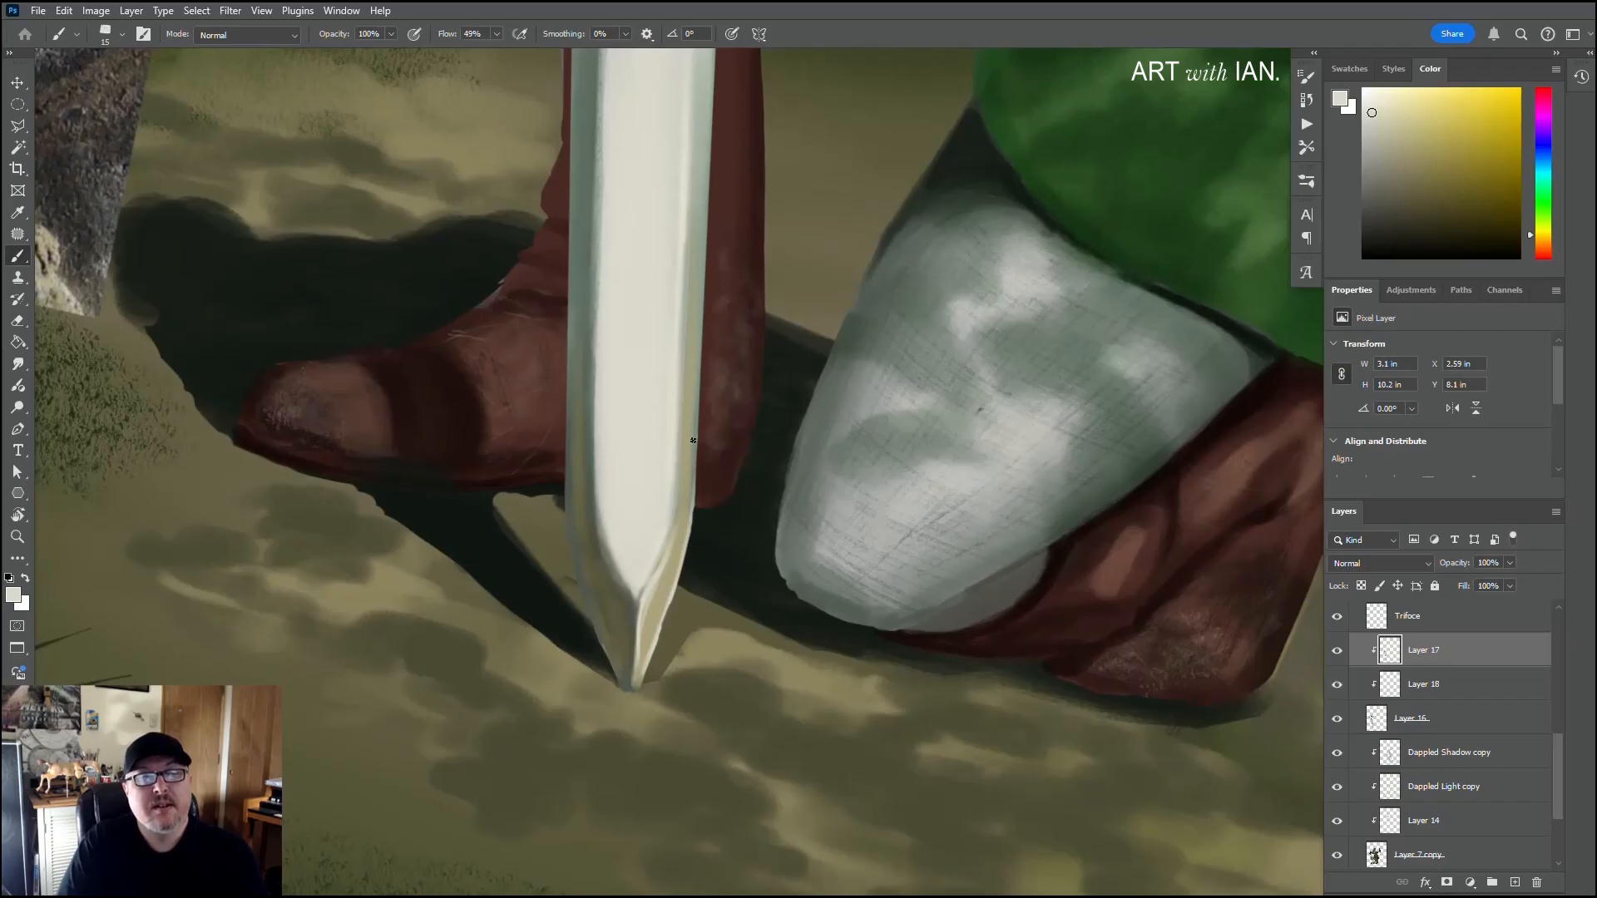
Step: Sample the pale beige-grey near the tip and brush it up the right bevel's outer edge with a 20 px brush
key(bracketright)
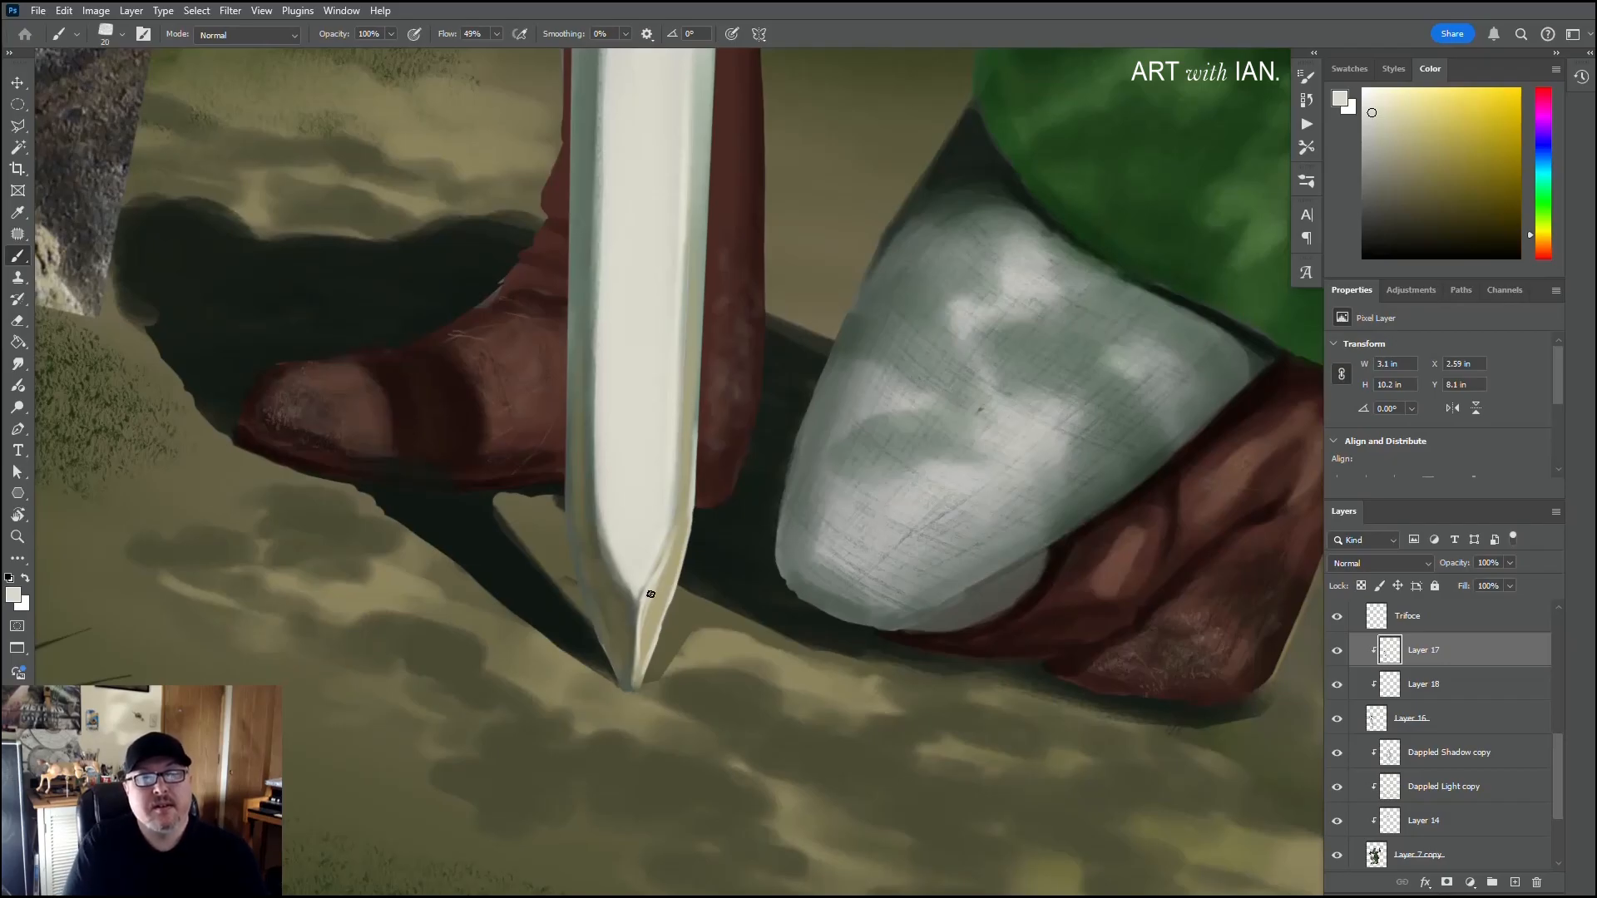
alt+click(666, 569)
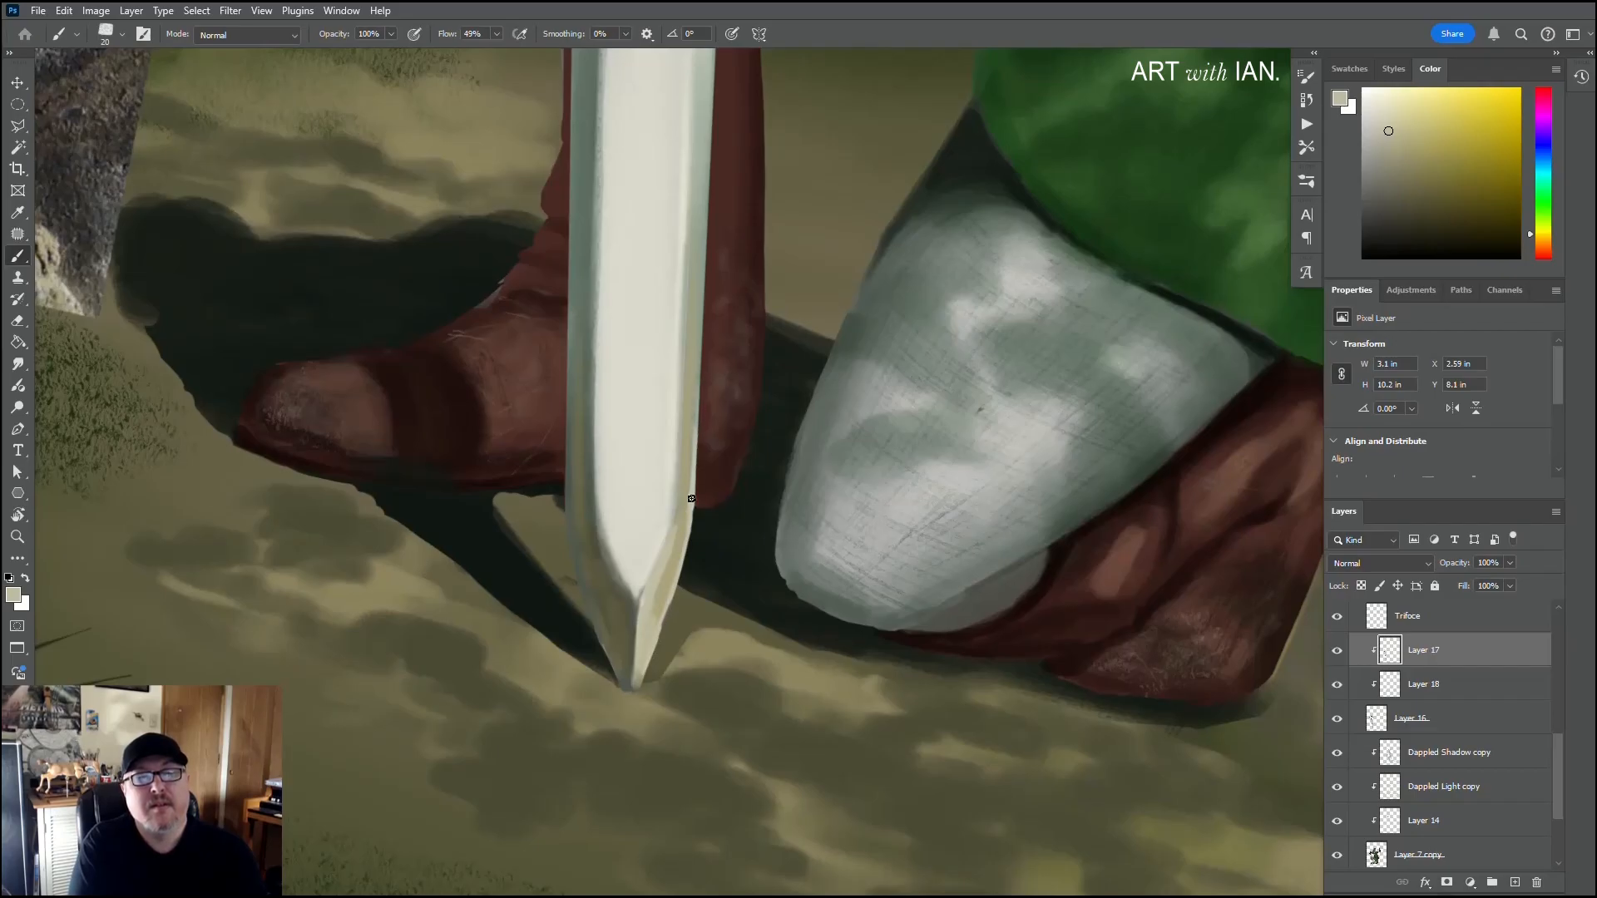
drag(697, 464, 704, 315)
drag(698, 431, 703, 284)
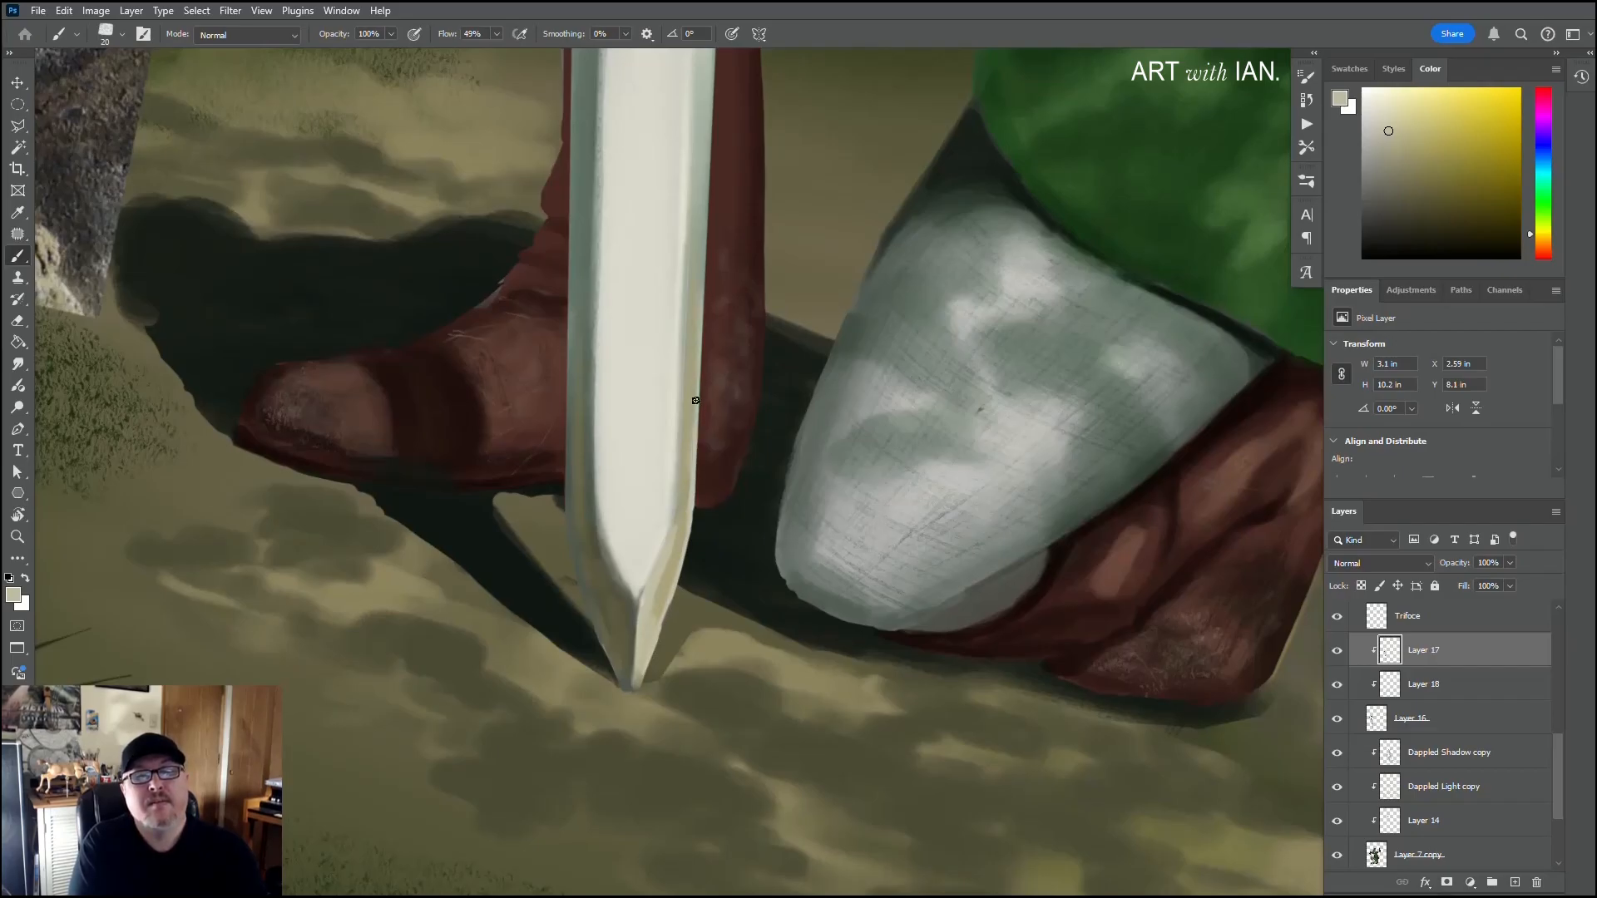
drag(696, 402, 705, 212)
drag(701, 308, 703, 181)
drag(696, 370, 709, 134)
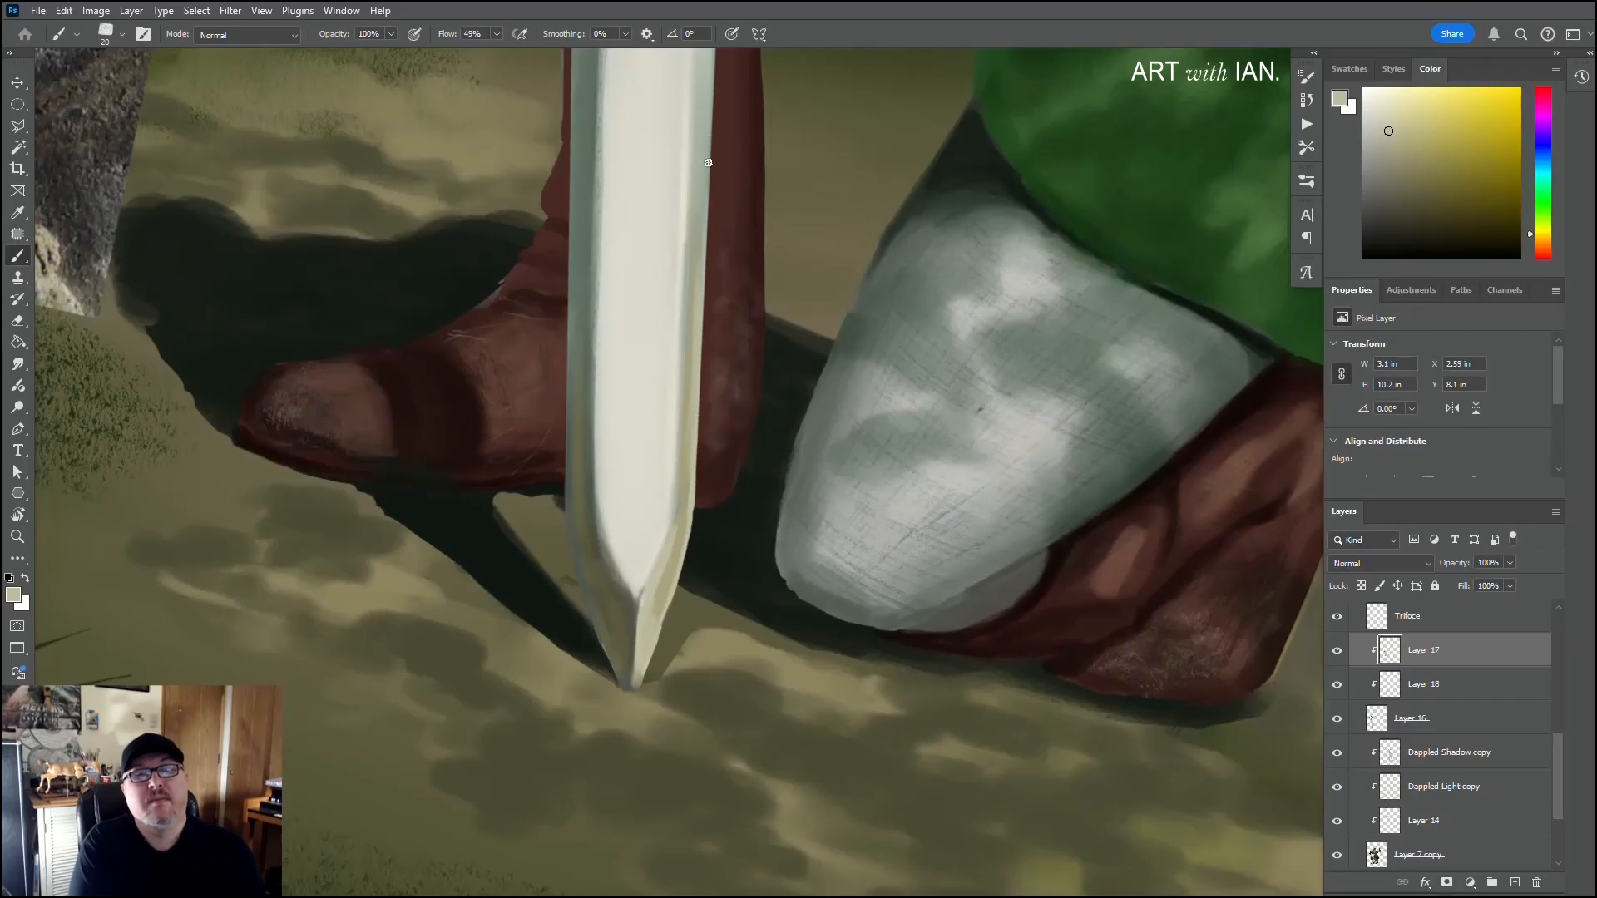
drag(703, 317, 707, 152)
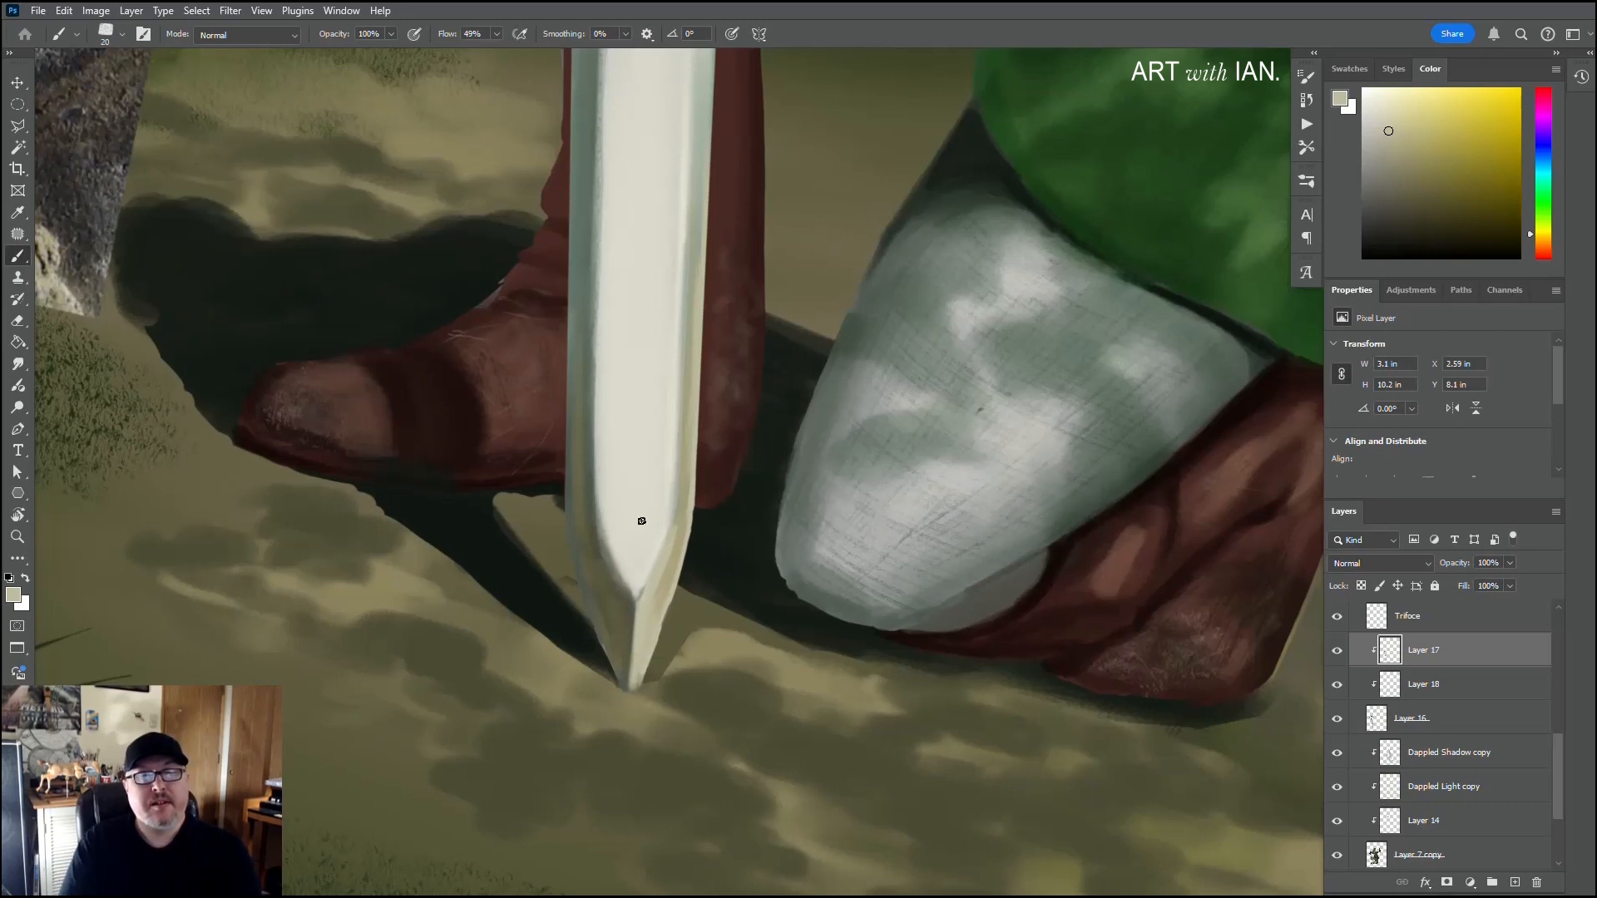
Step: Sample the tip's olive-grey and beige tones and blend the facets where the blade's flat face narrows to a point
key(alt)
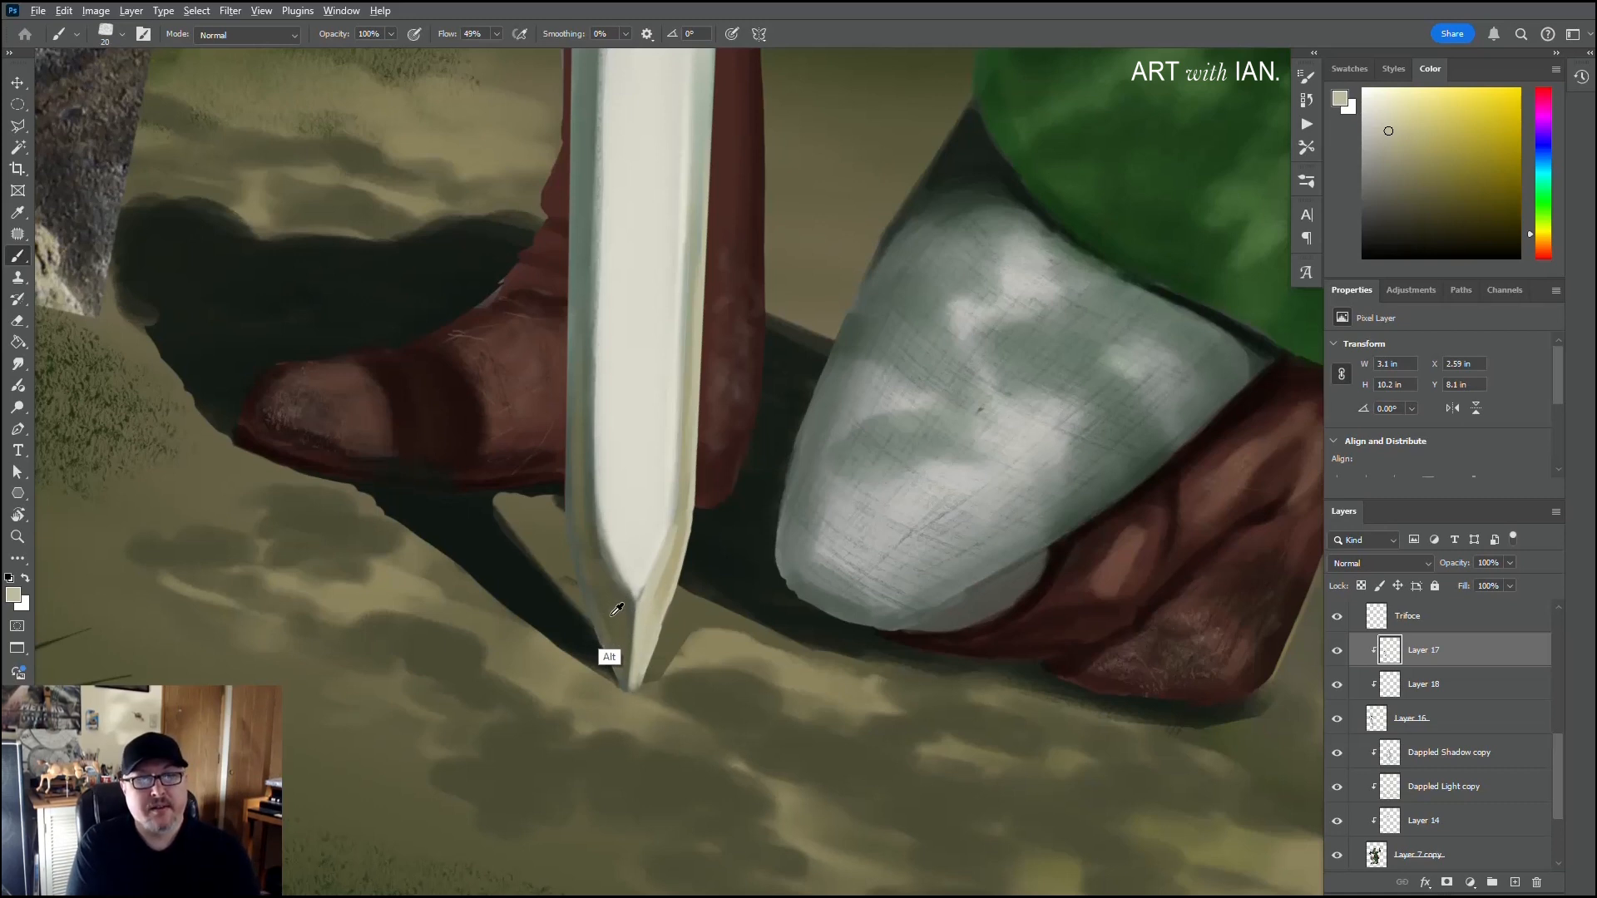
alt+click(624, 575)
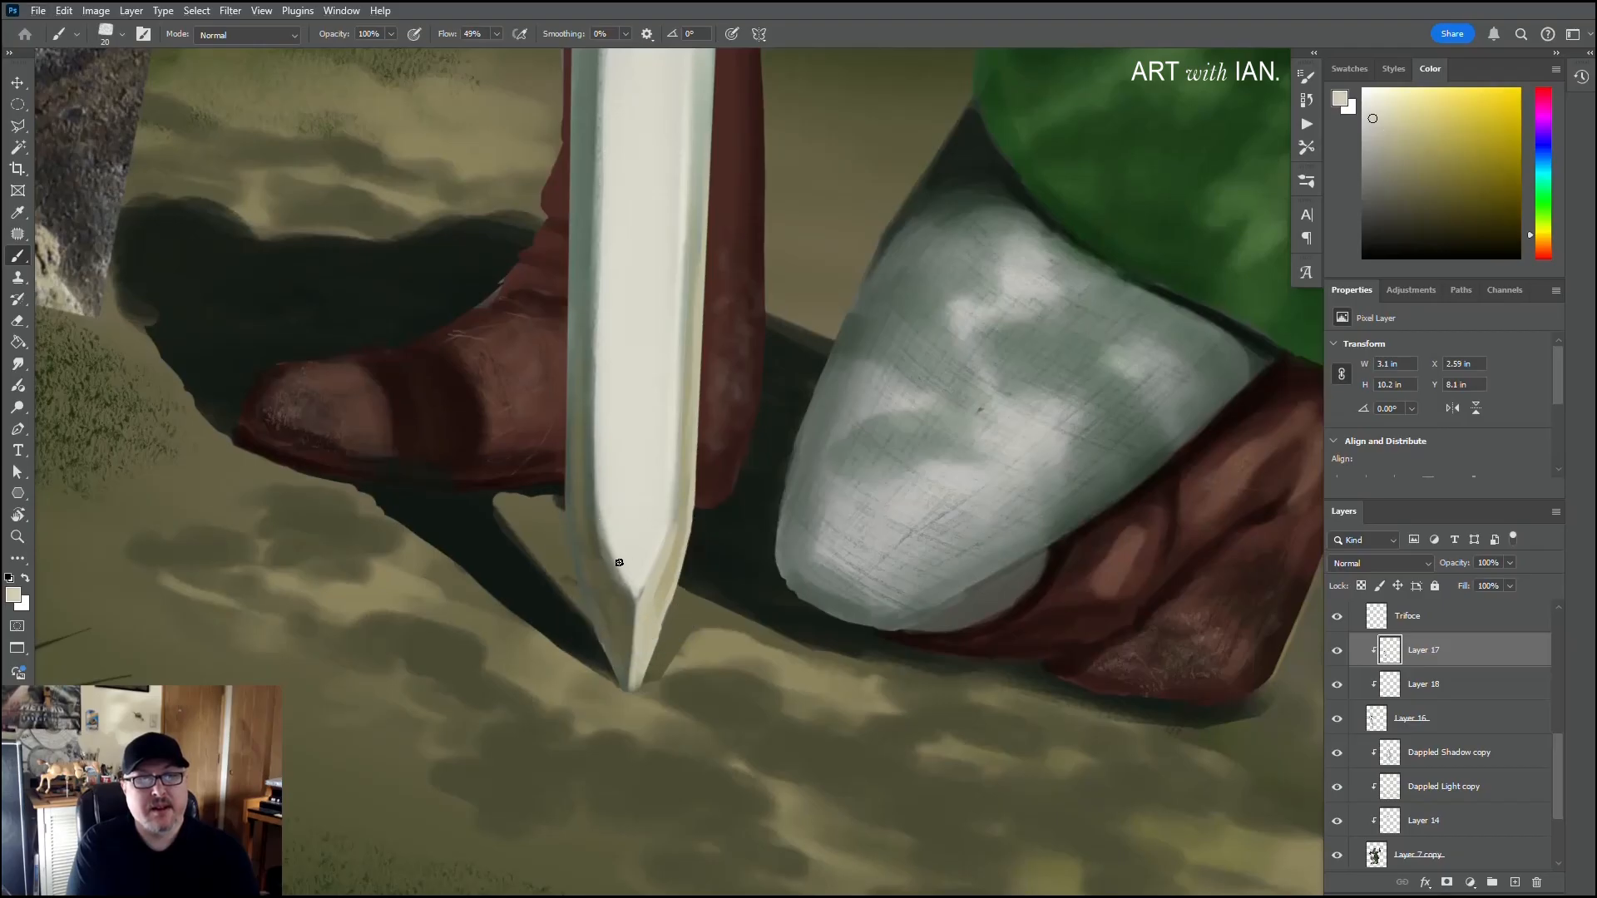
alt+click(662, 582)
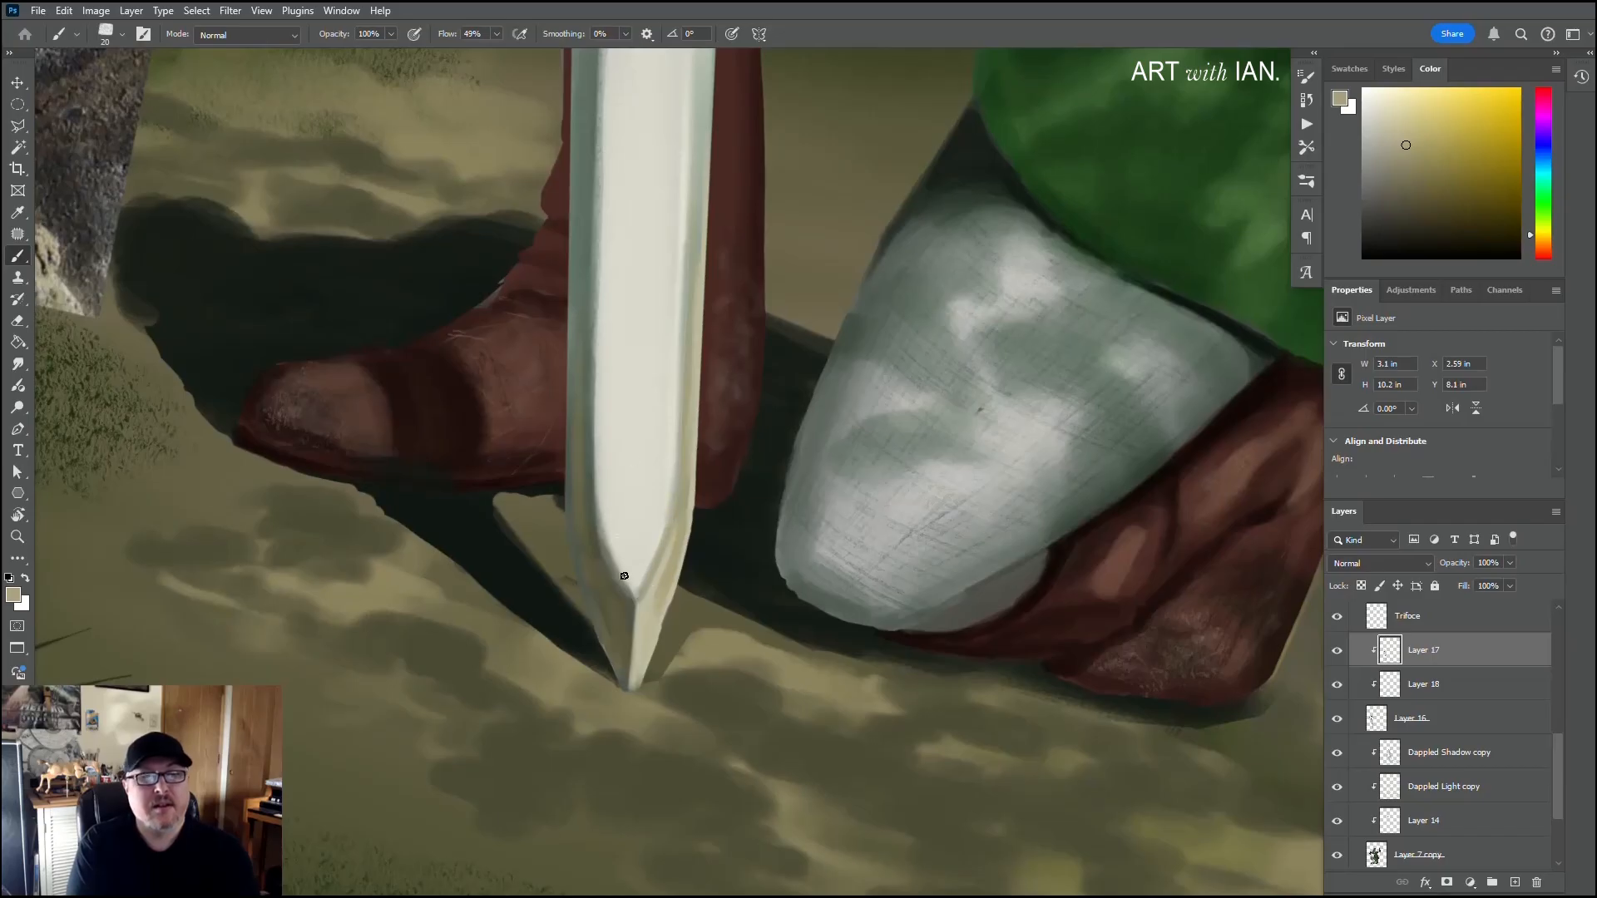
alt+click(622, 642)
alt+click(626, 593)
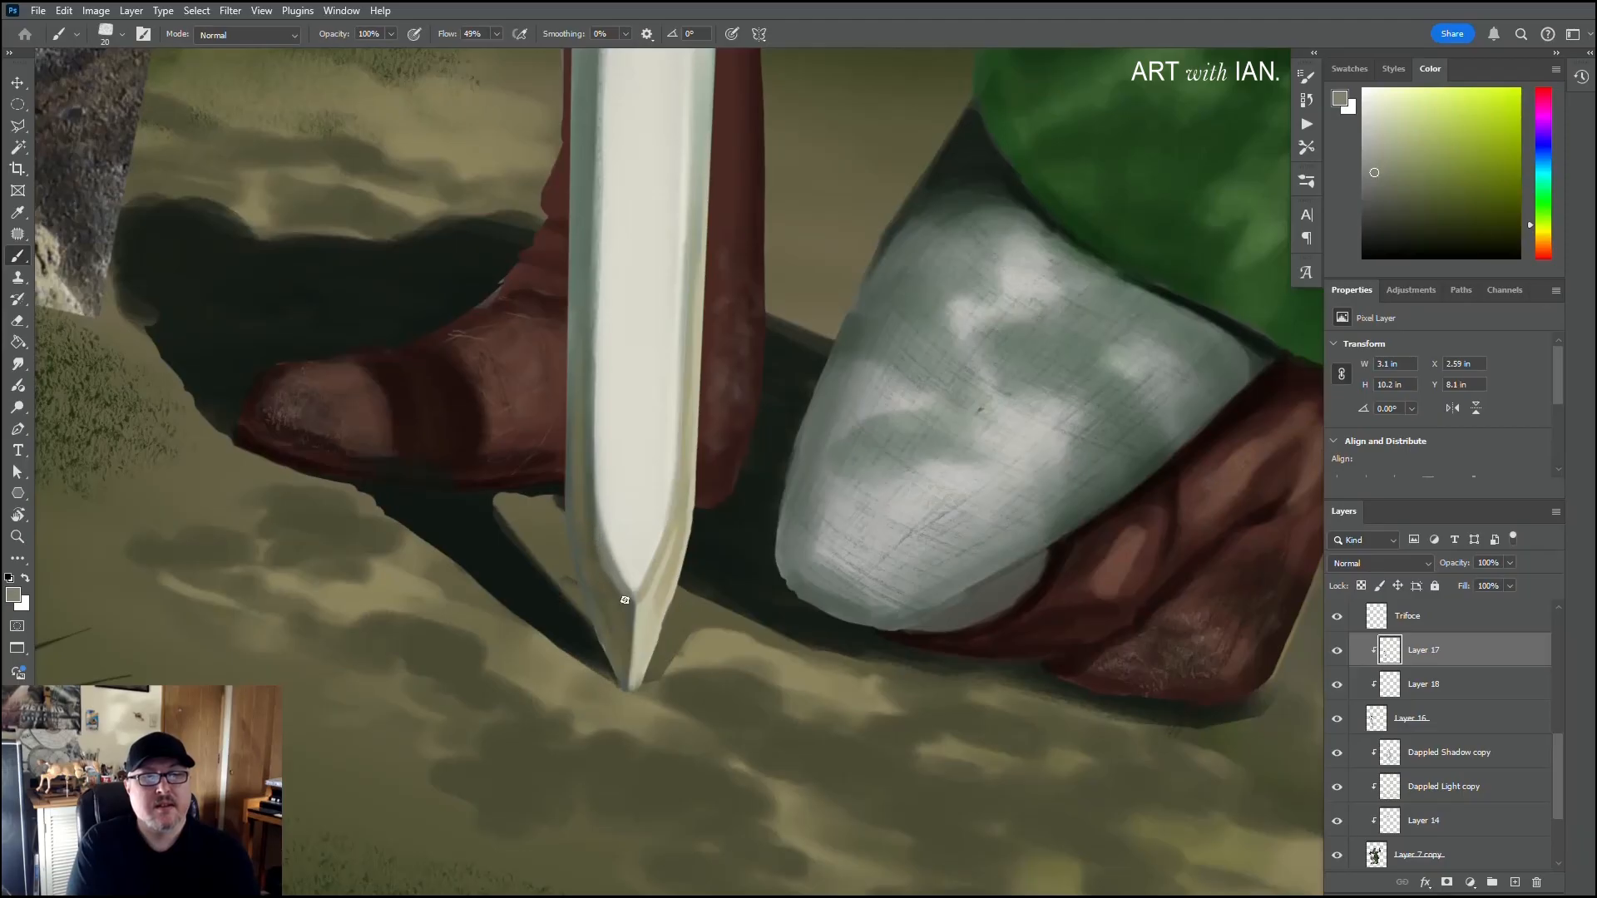
alt+click(627, 610)
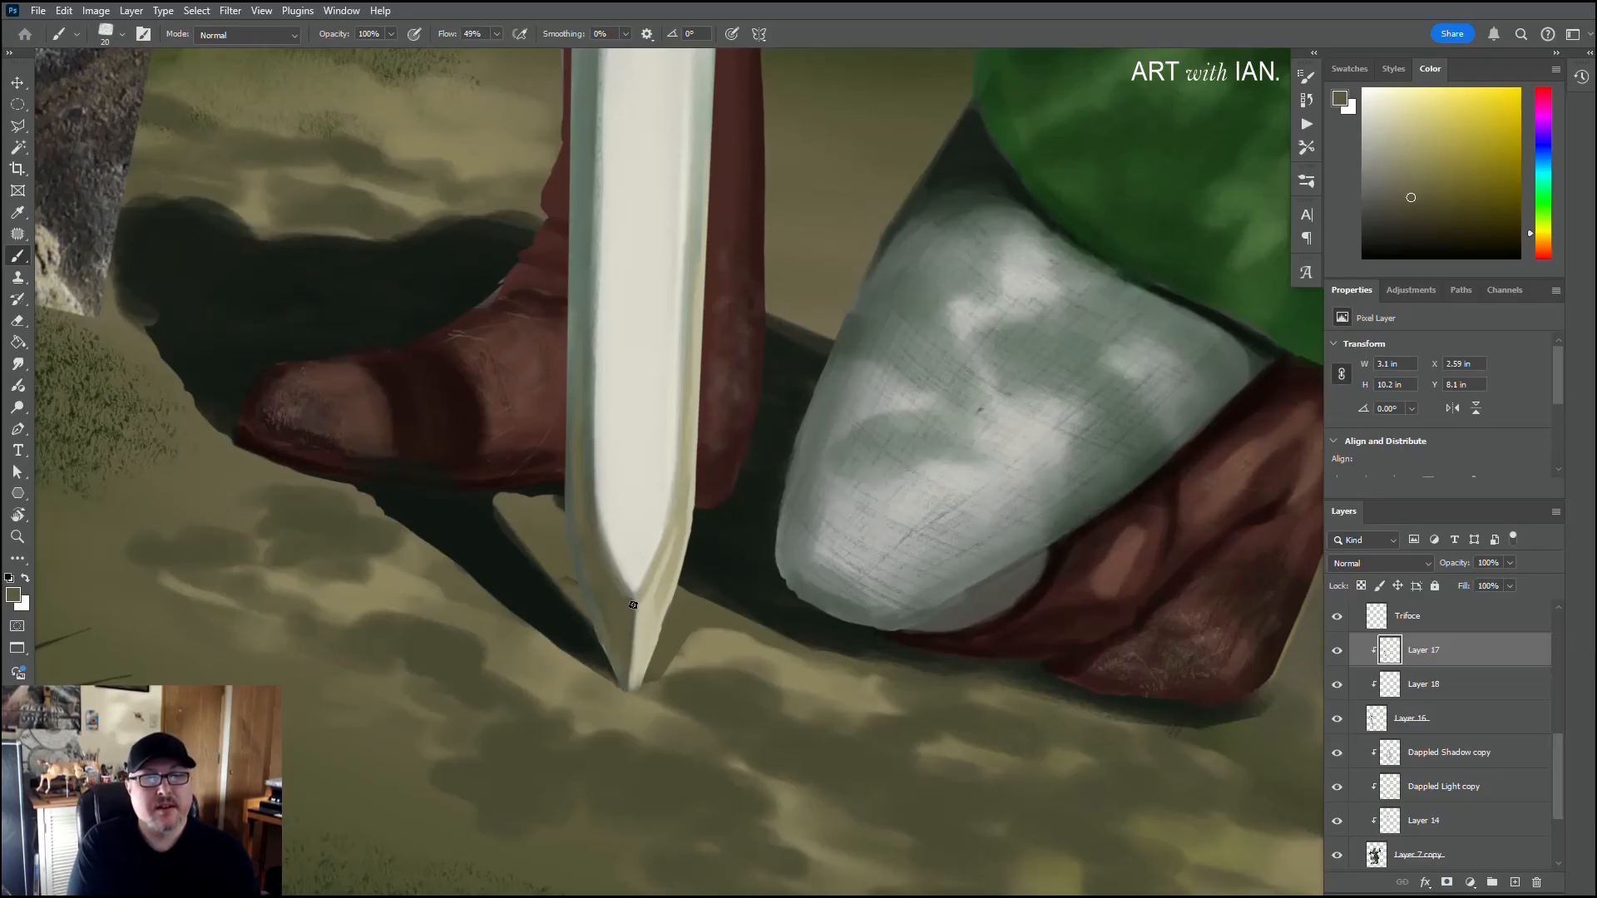
alt+click(637, 630)
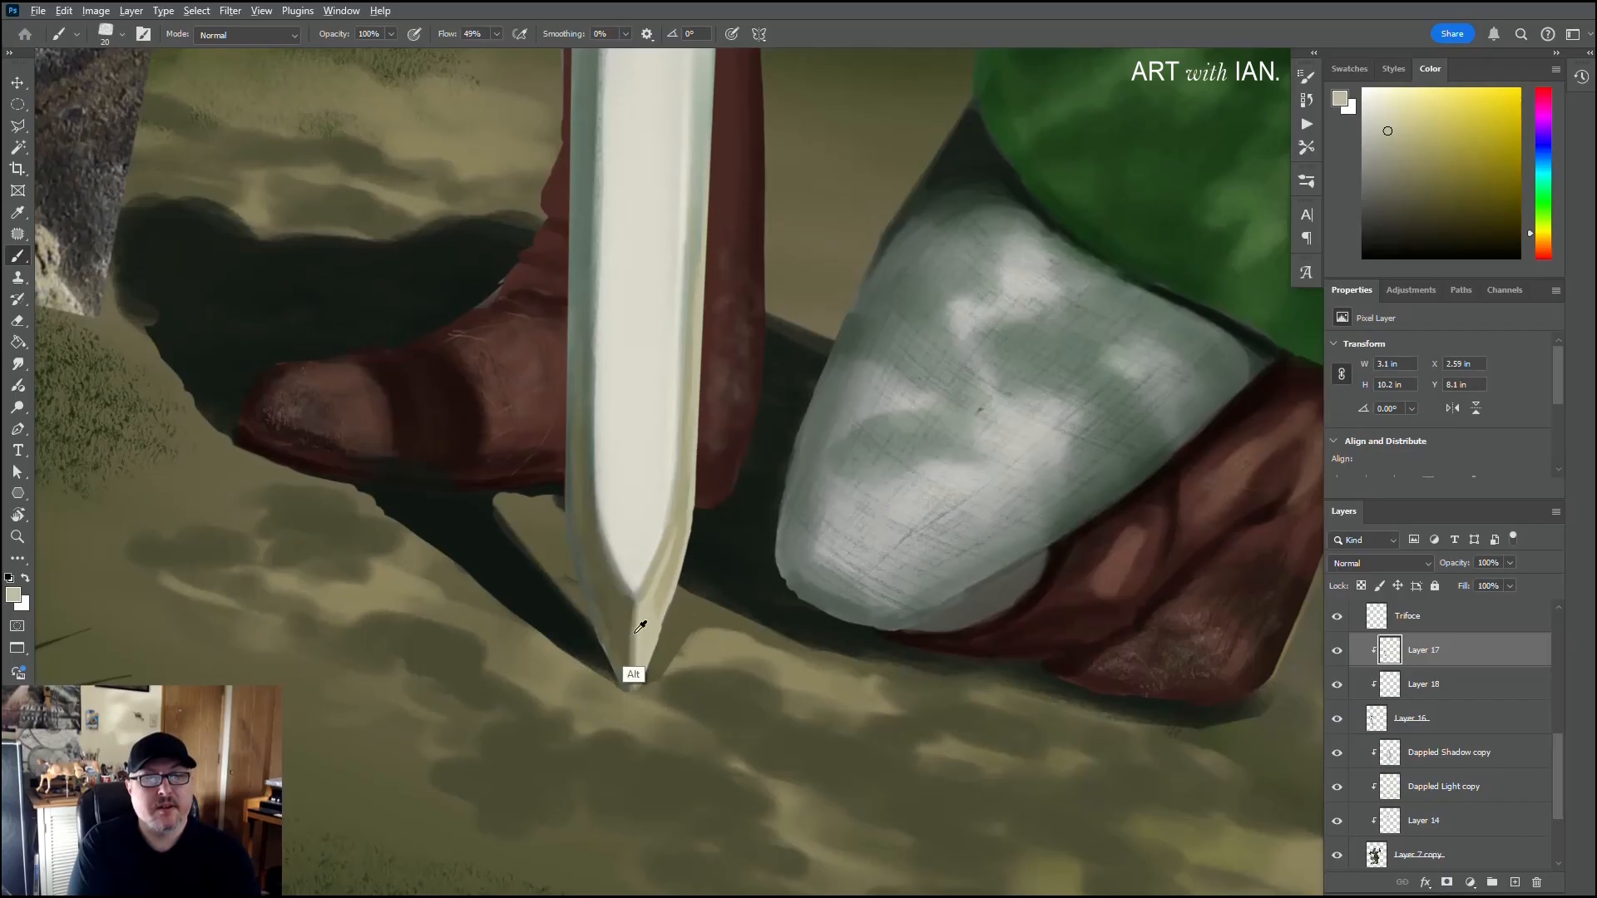
Step: Soften the ridge between the tip's two facets with sampled olive and beige-grey tones, and sample off-white for the flat face's point
alt+click(628, 643)
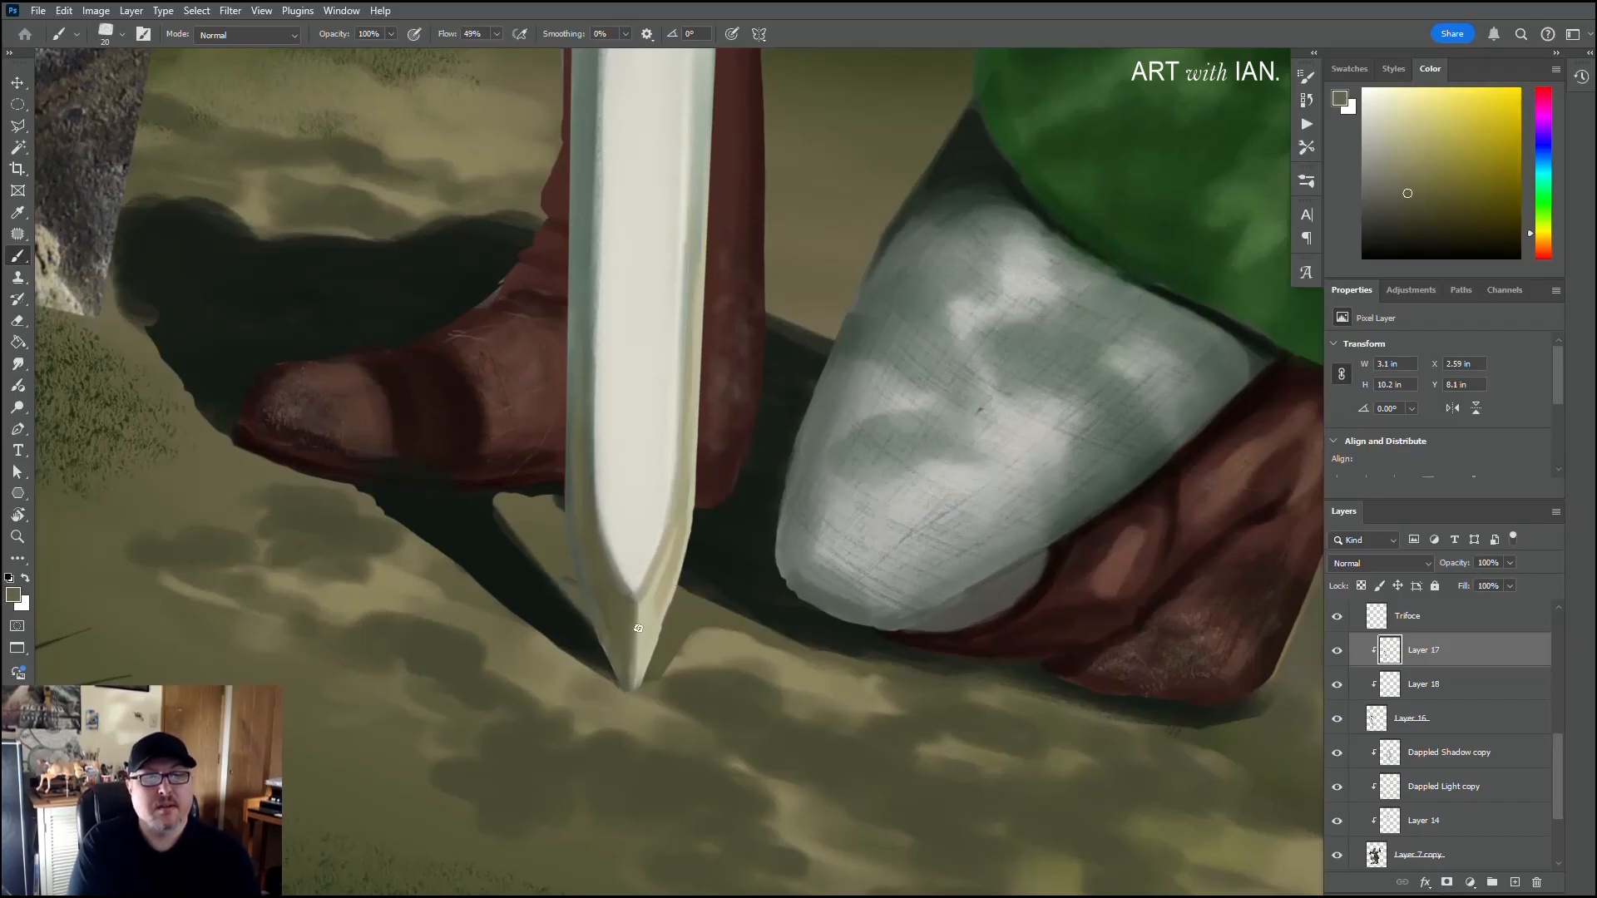
alt+click(633, 641)
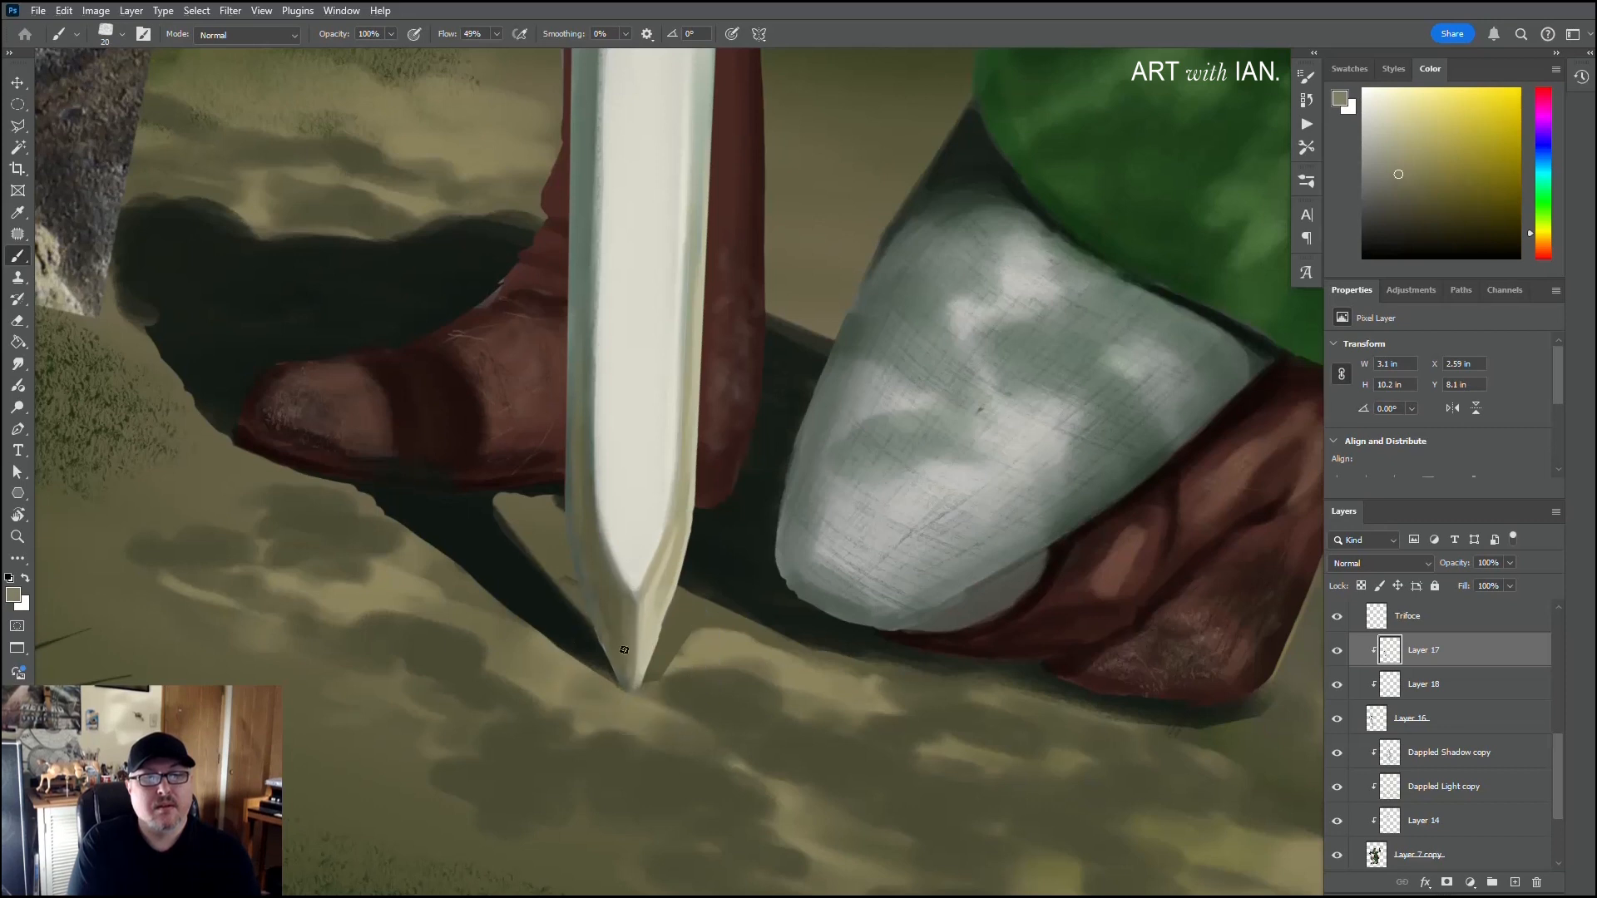
drag(642, 598, 635, 681)
alt+click(645, 661)
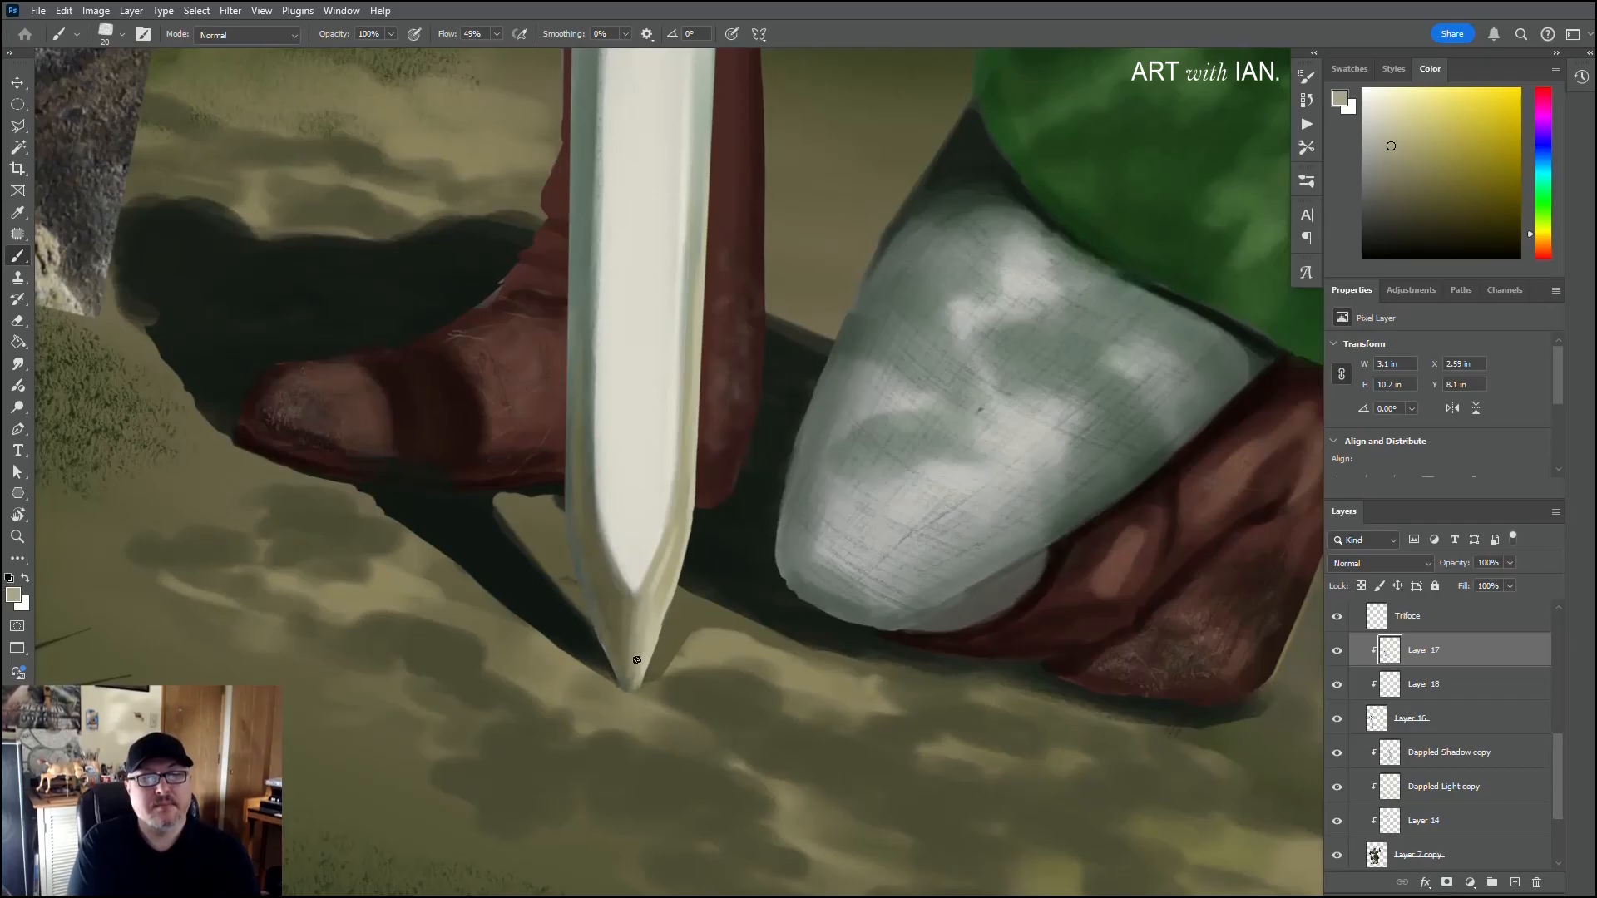
alt+click(621, 642)
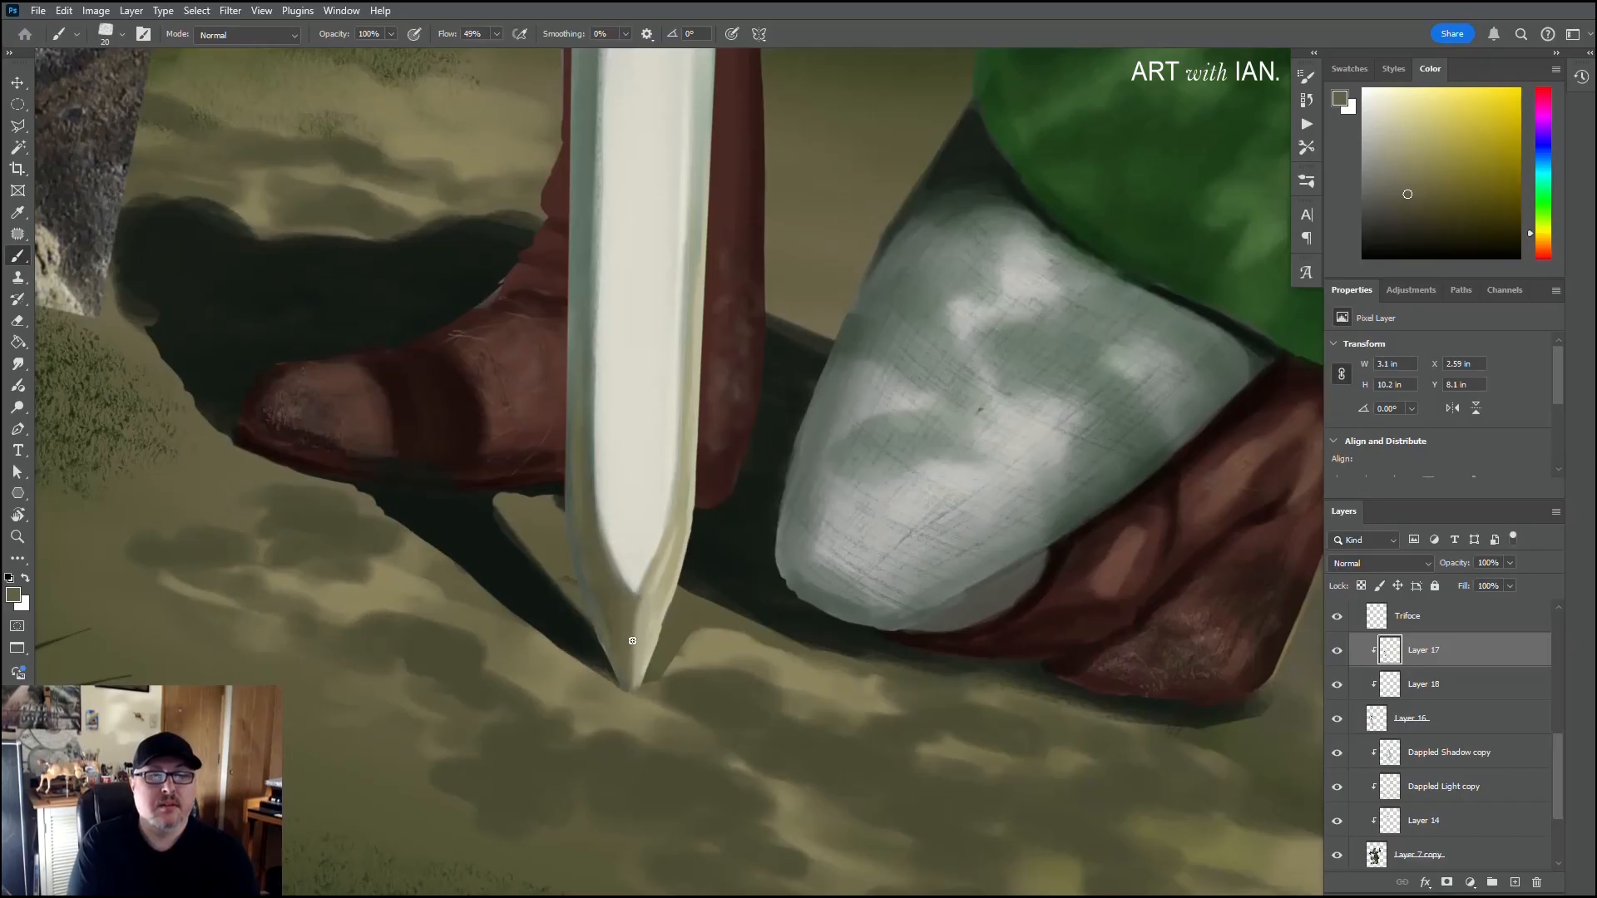
alt+click(632, 592)
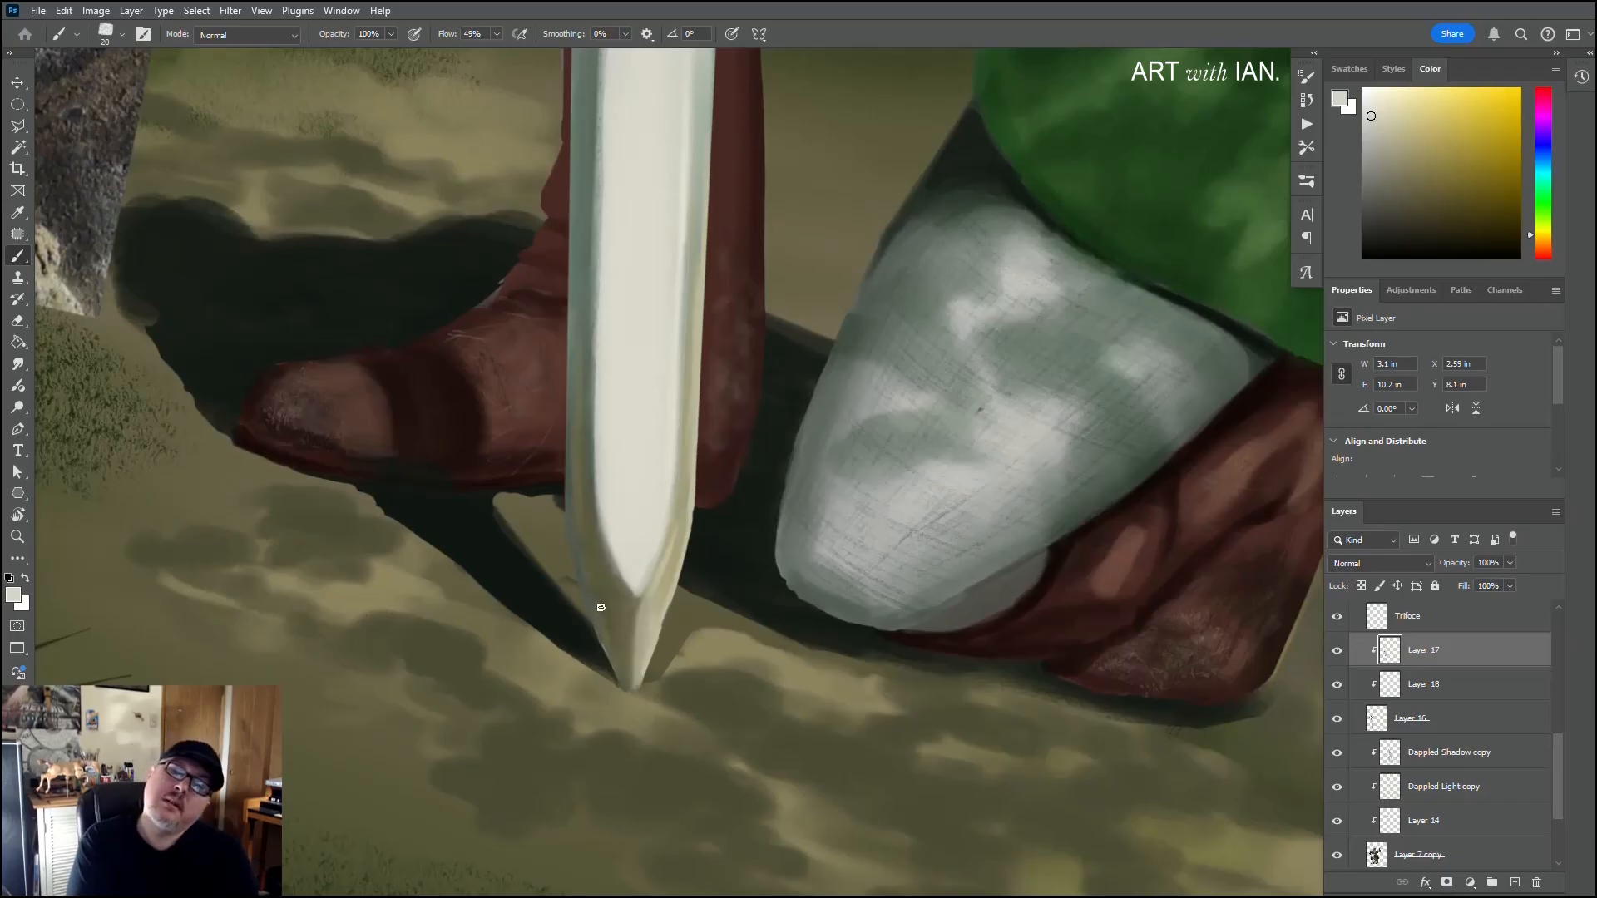
Step: Sample olive-brown, off-white and grey-green tones and refine the tip's left facet and the bevels along the lower blade
alt+click(599, 663)
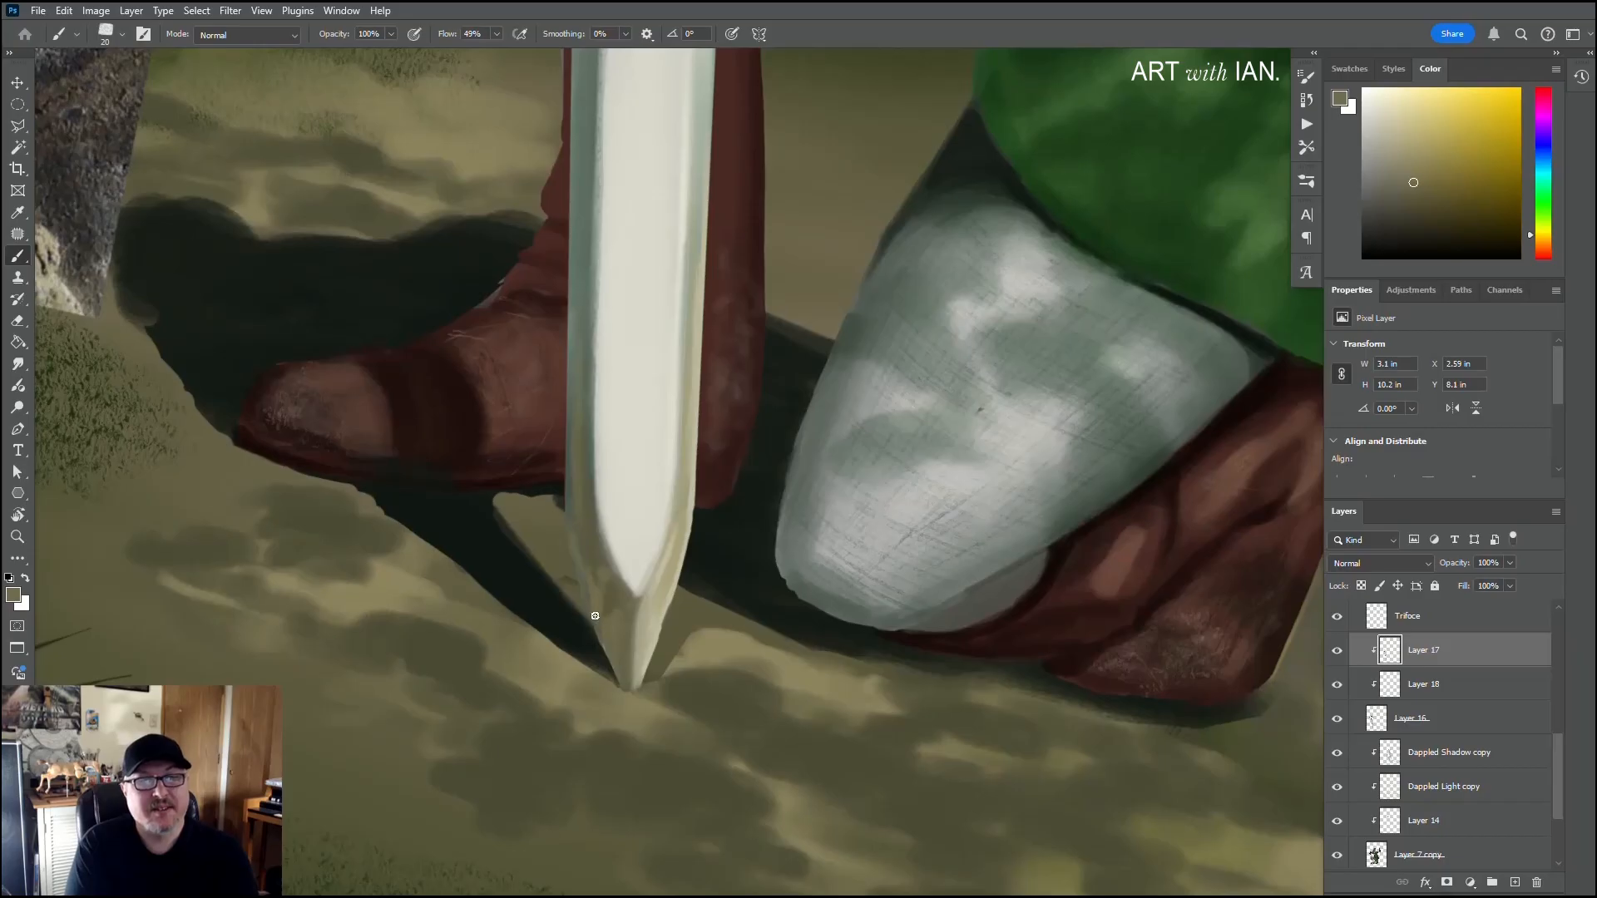
alt+click(608, 623)
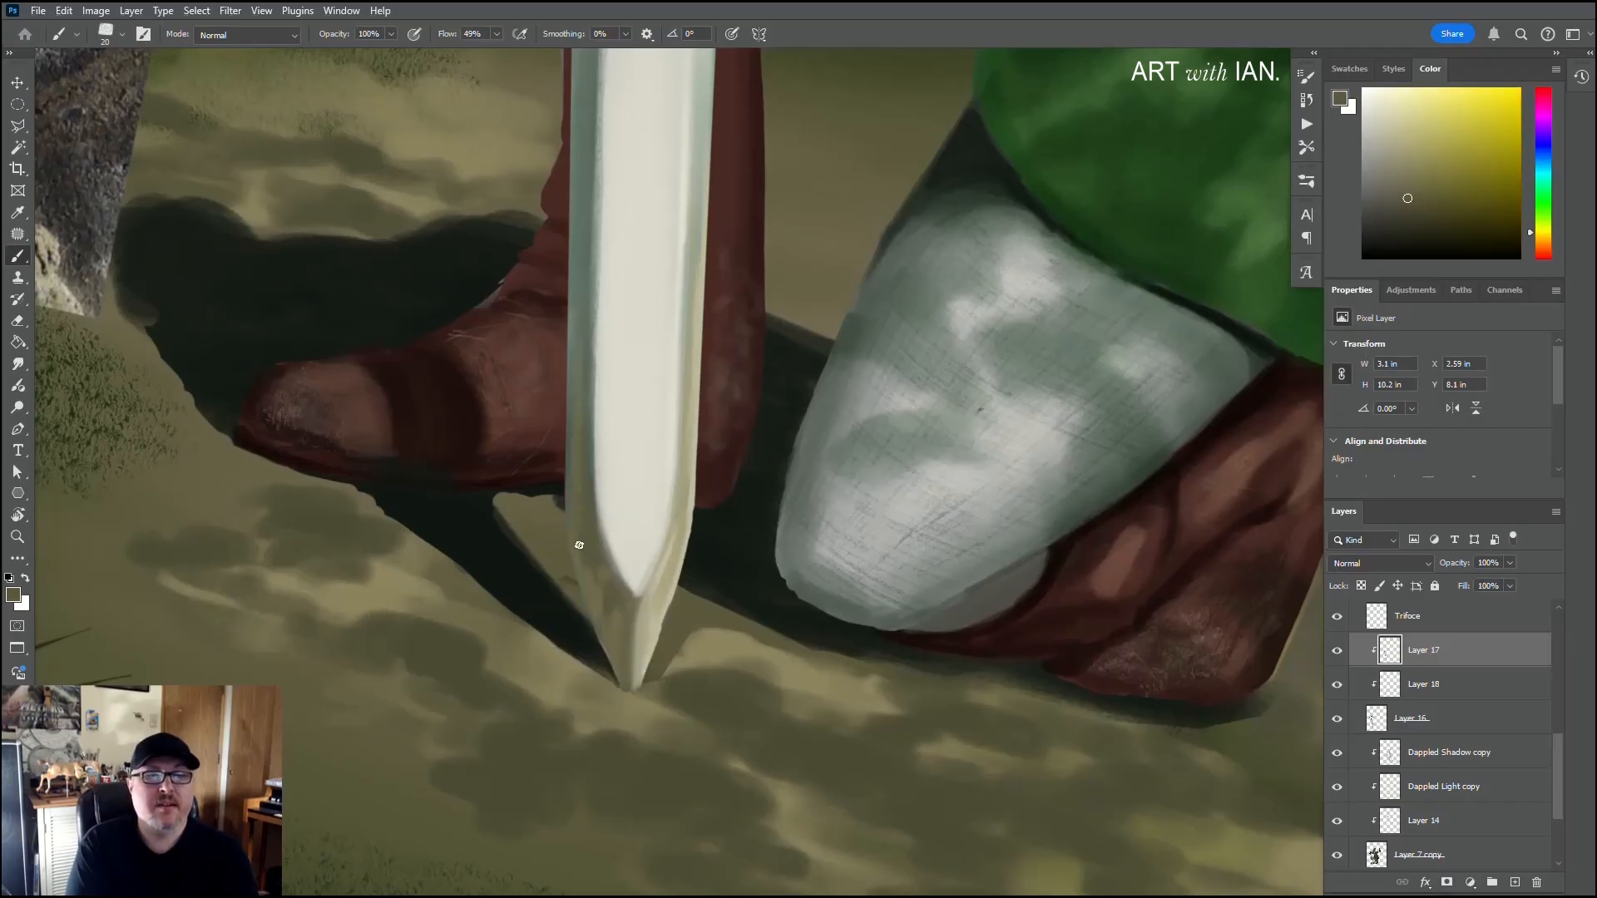
drag(571, 392, 575, 257)
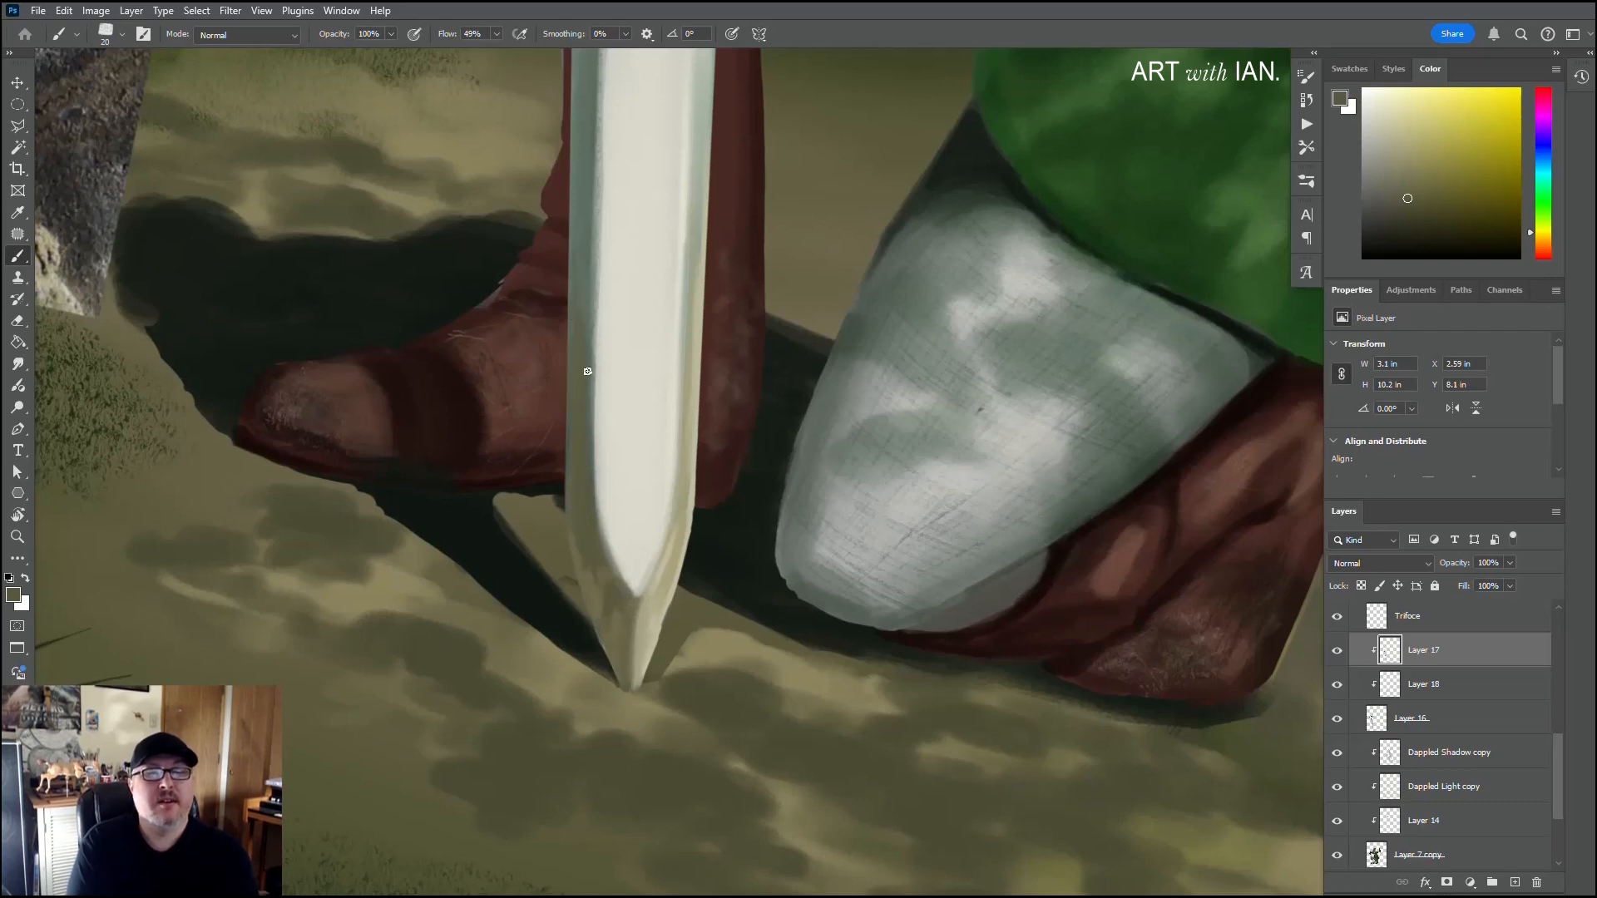
alt+click(667, 366)
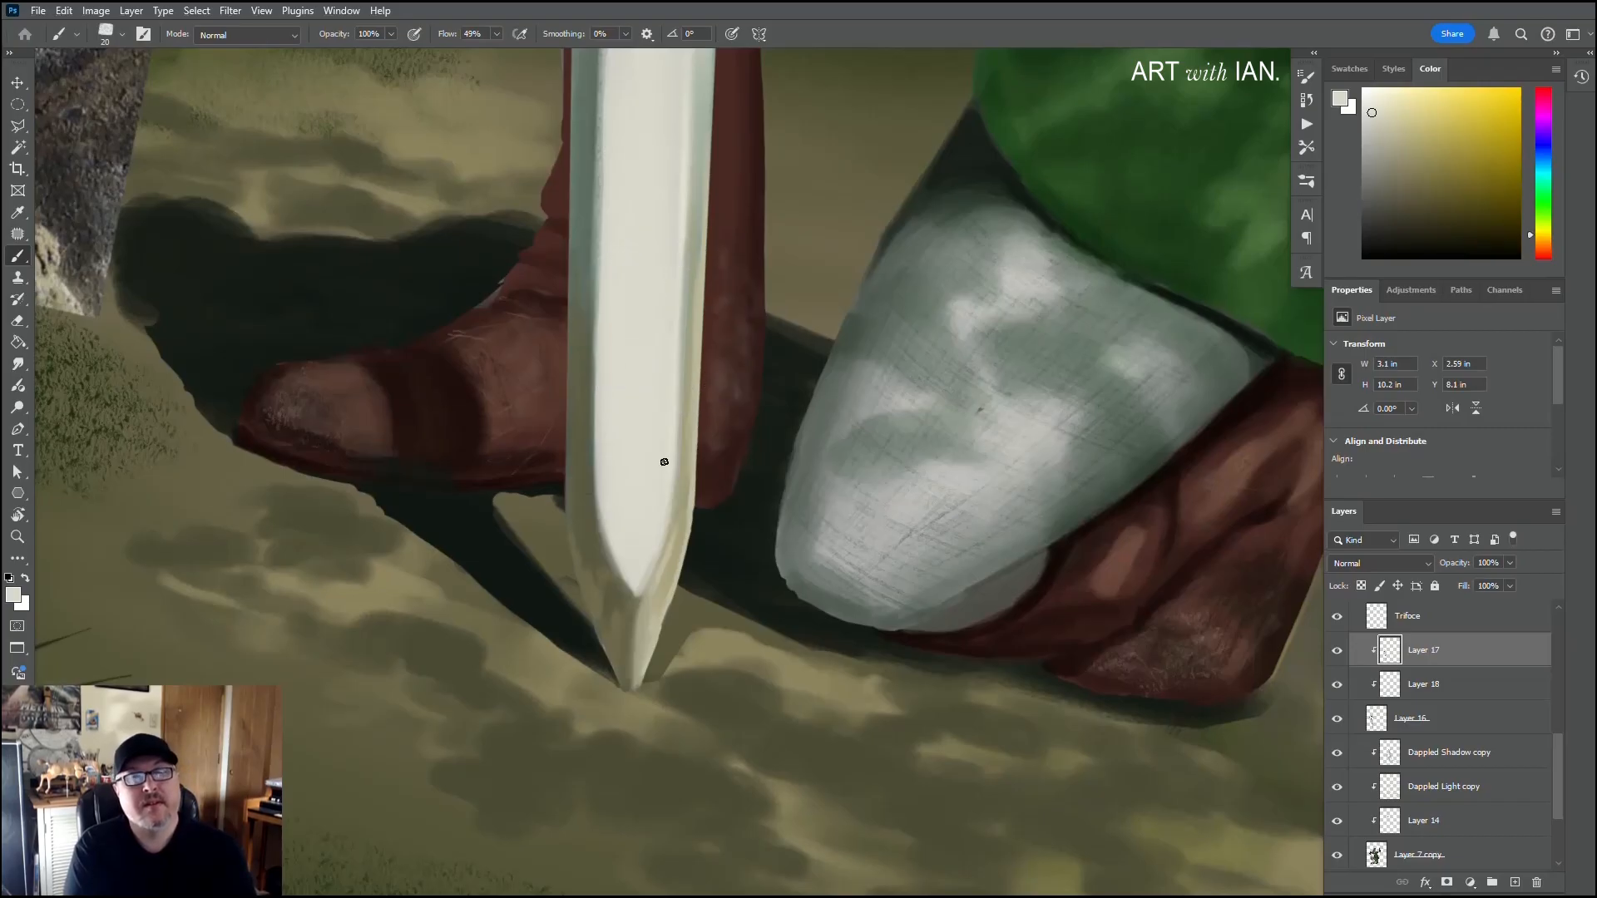
alt+click(692, 321)
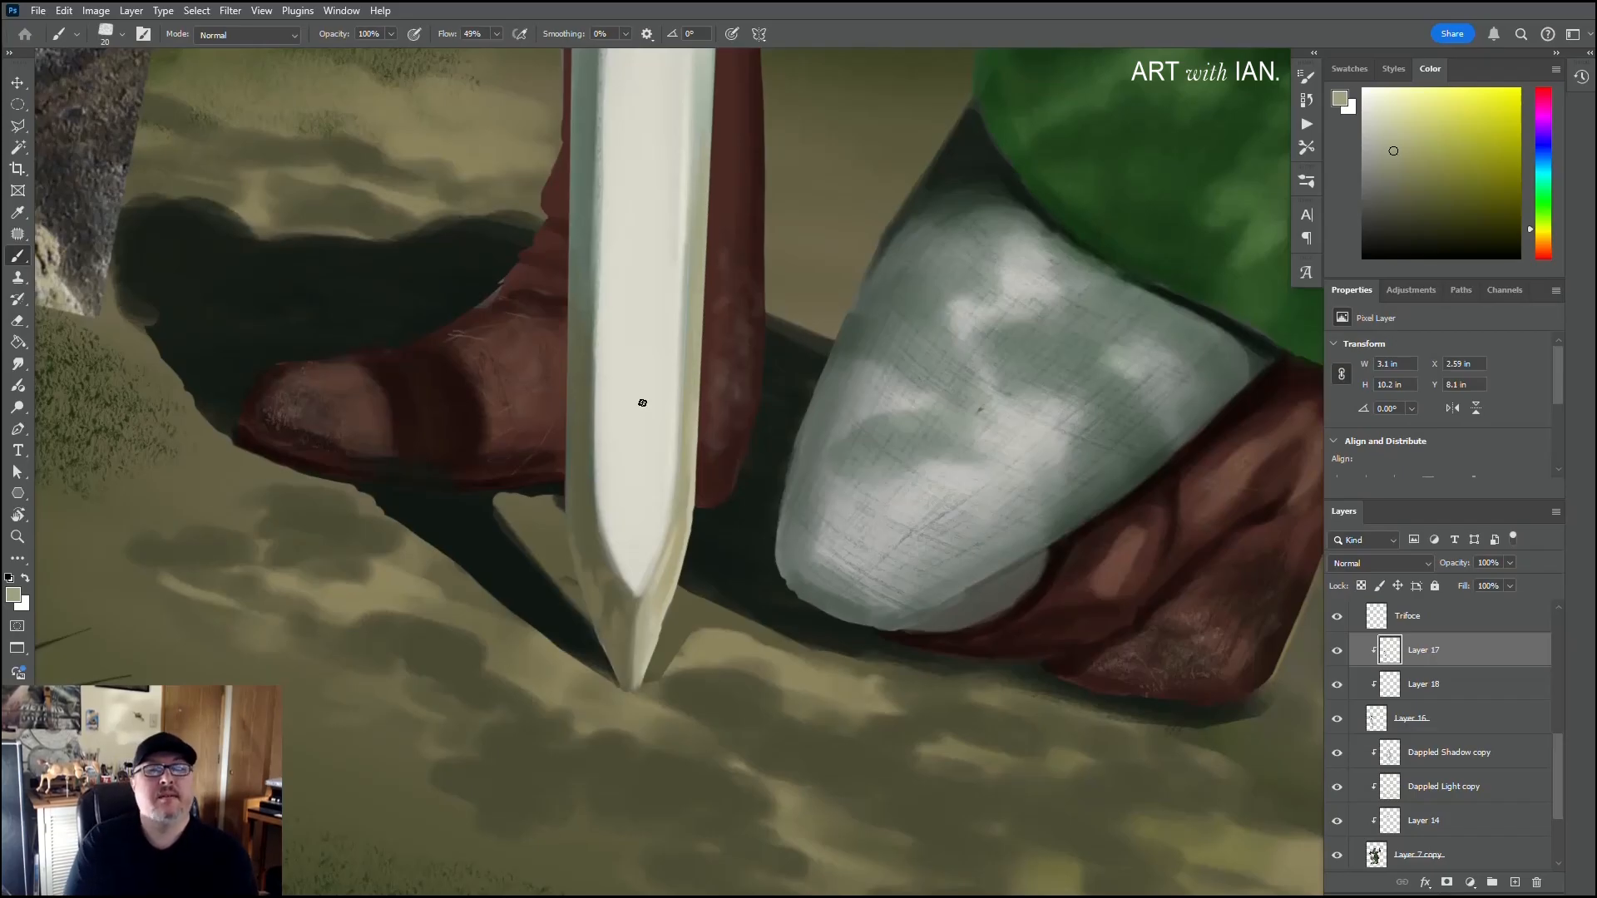
Step: Dab an off-white highlight on the inner groove of the guard's right wing and blend it with sampled violet tones
scroll(614, 475, down, 6)
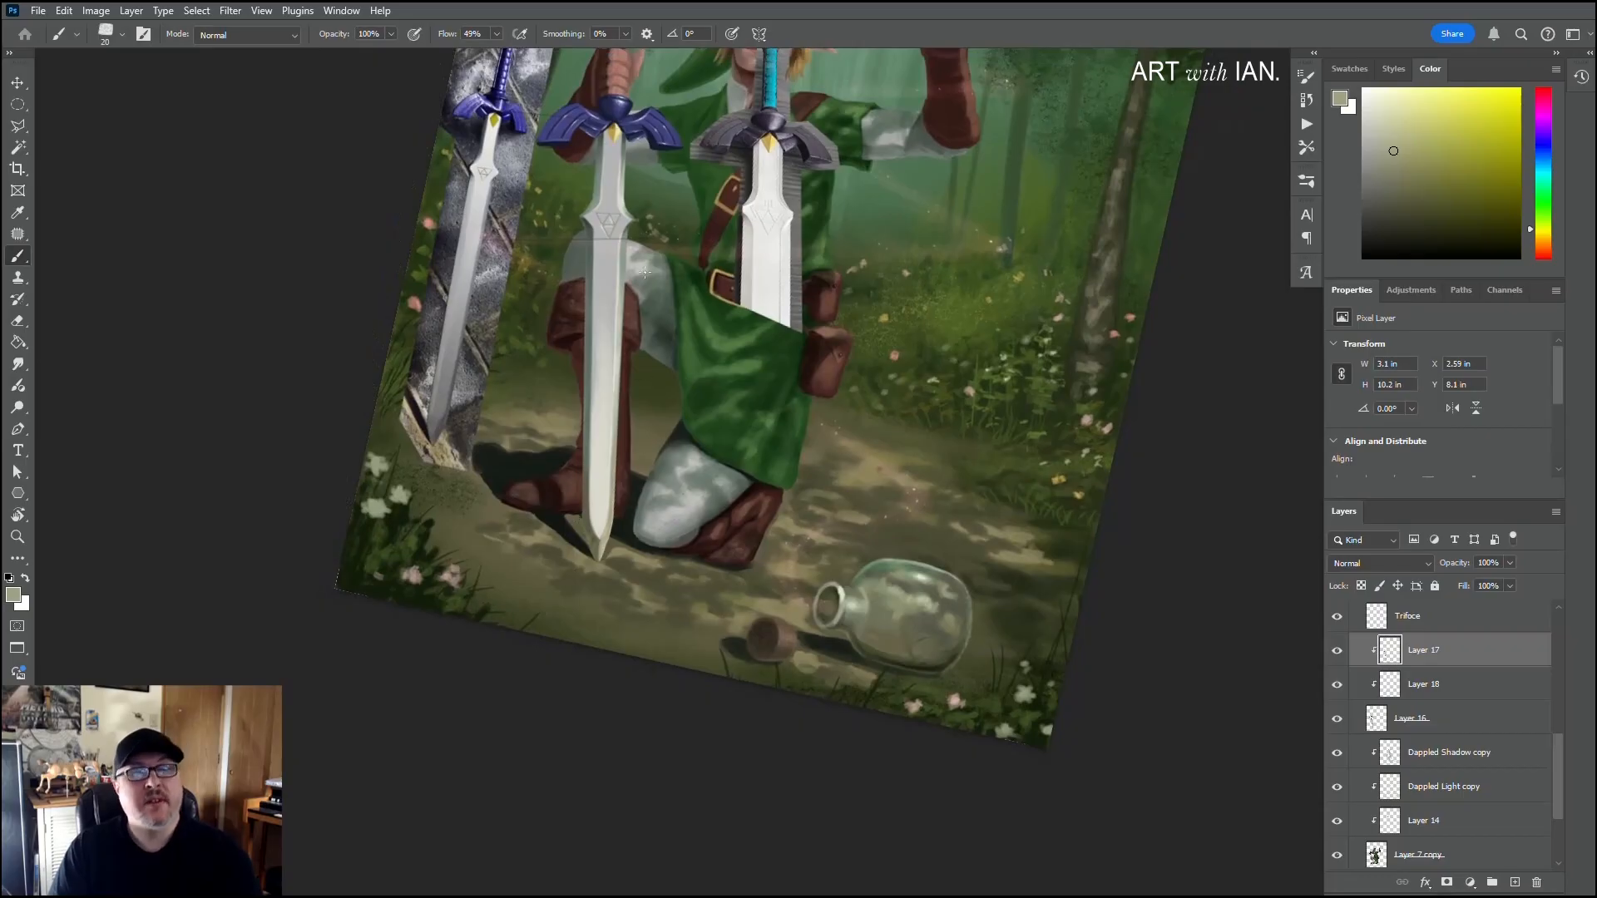
scroll(535, 467, down, 4)
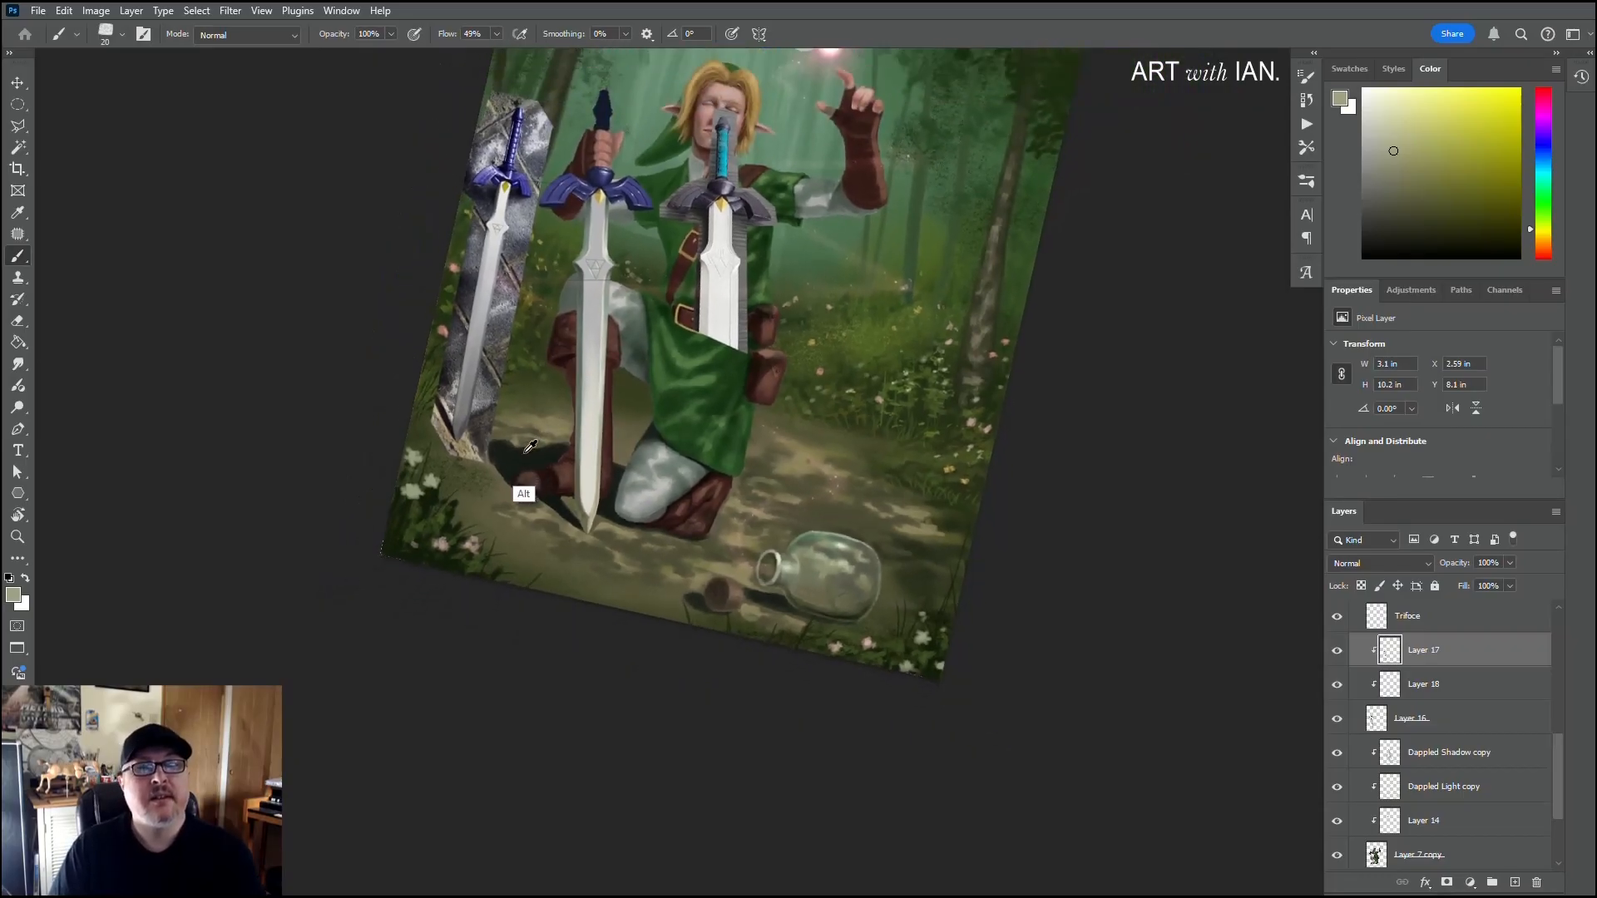
scroll(611, 218, up, 8)
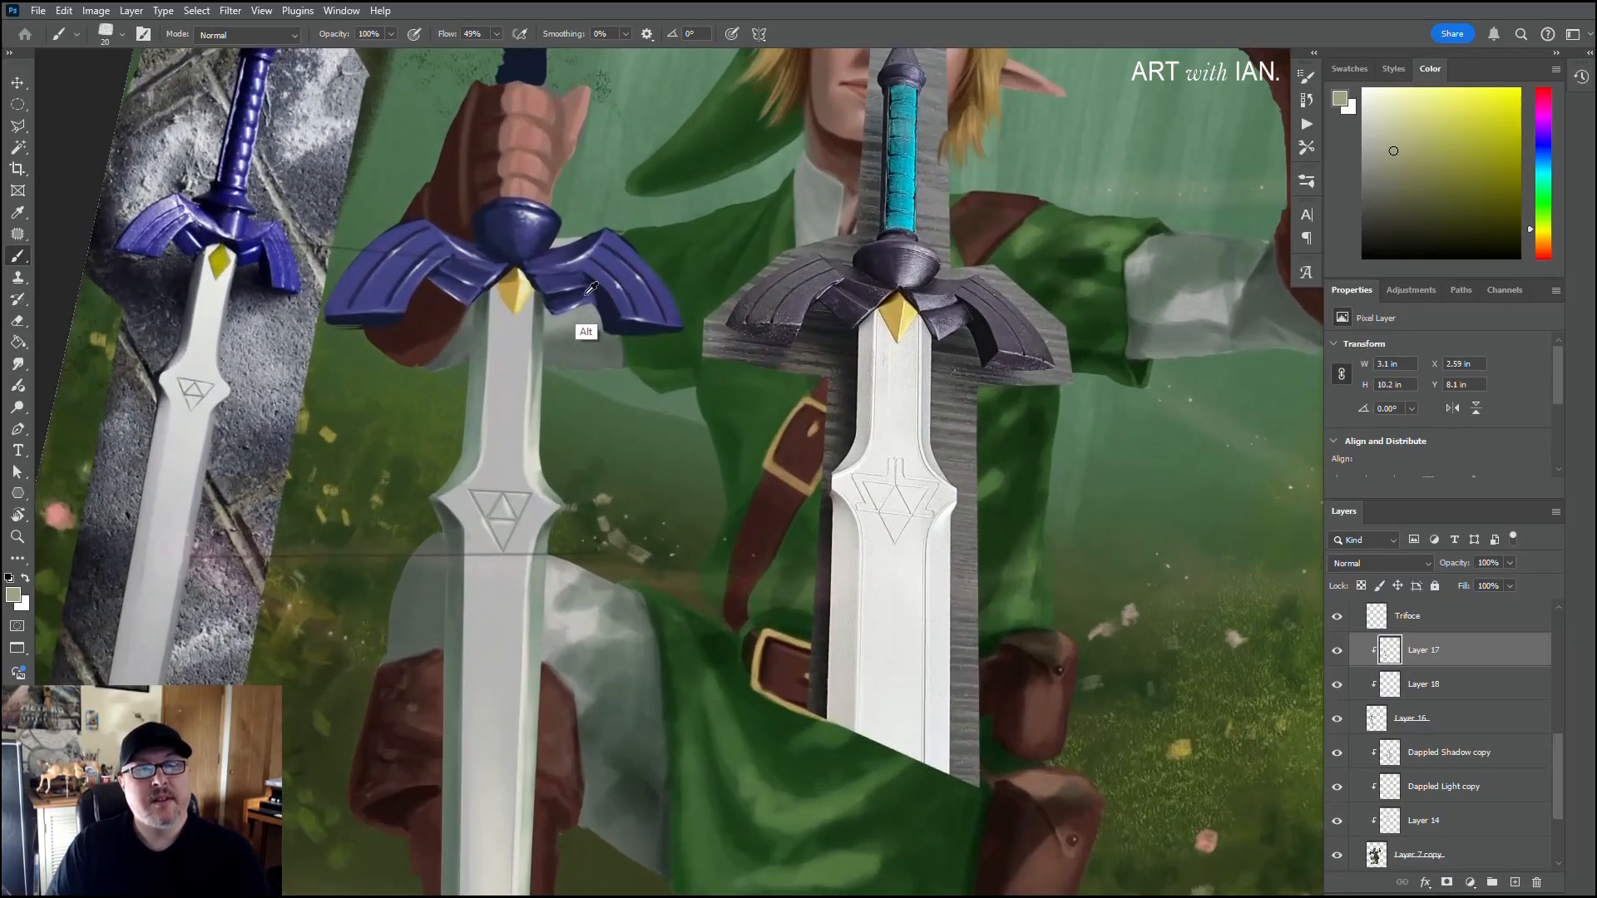
scroll(632, 319, up, 2)
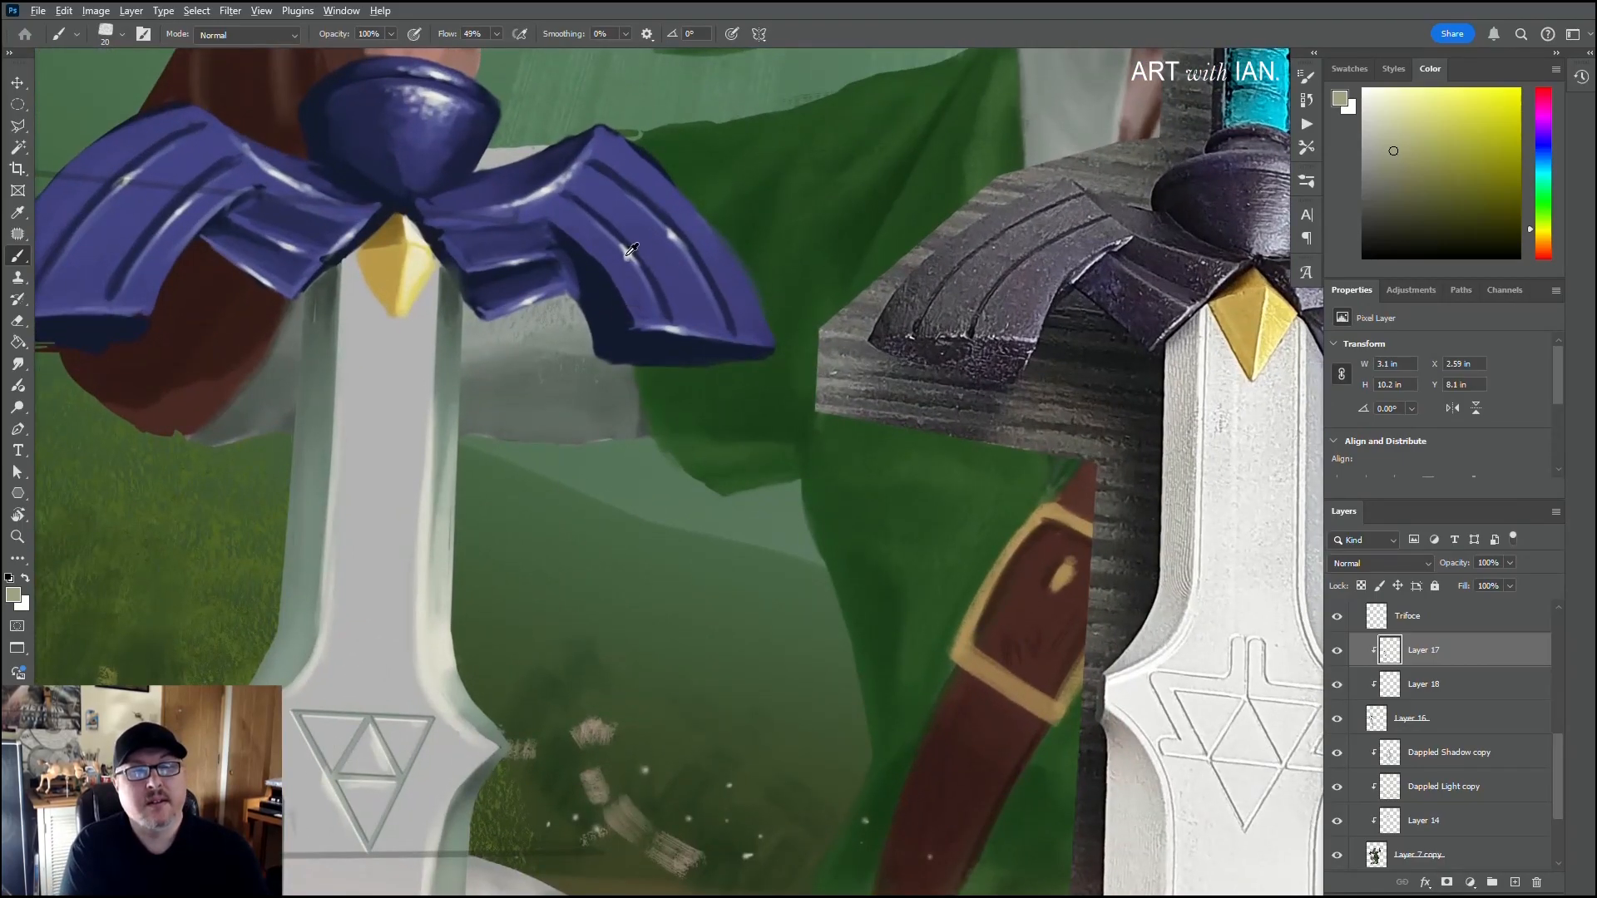
alt+click(632, 250)
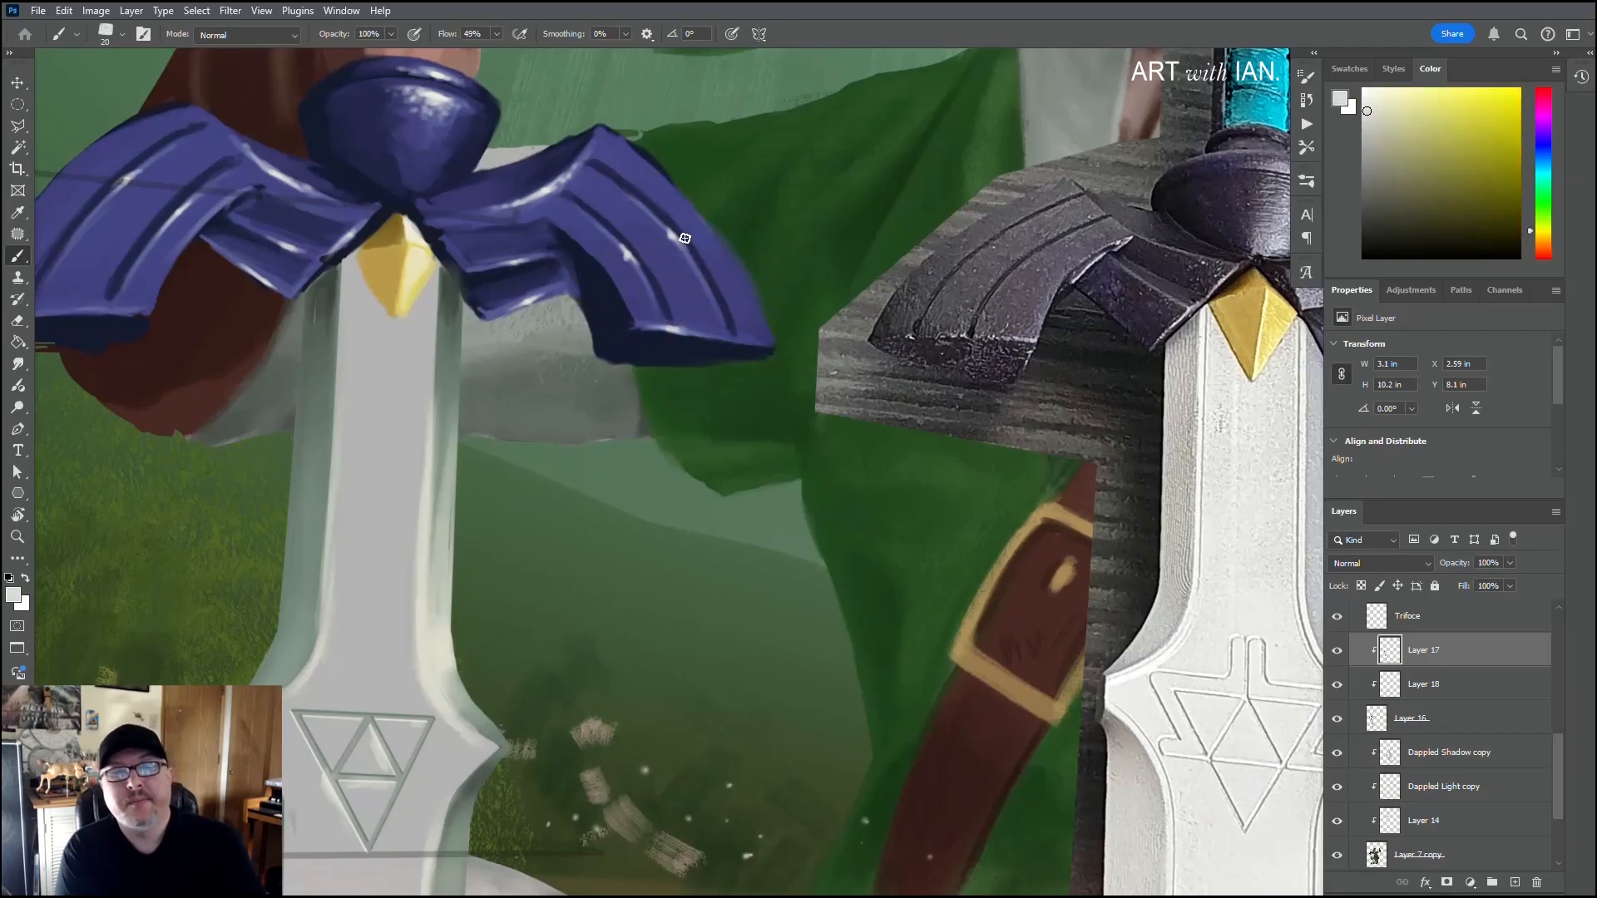
alt+click(632, 262)
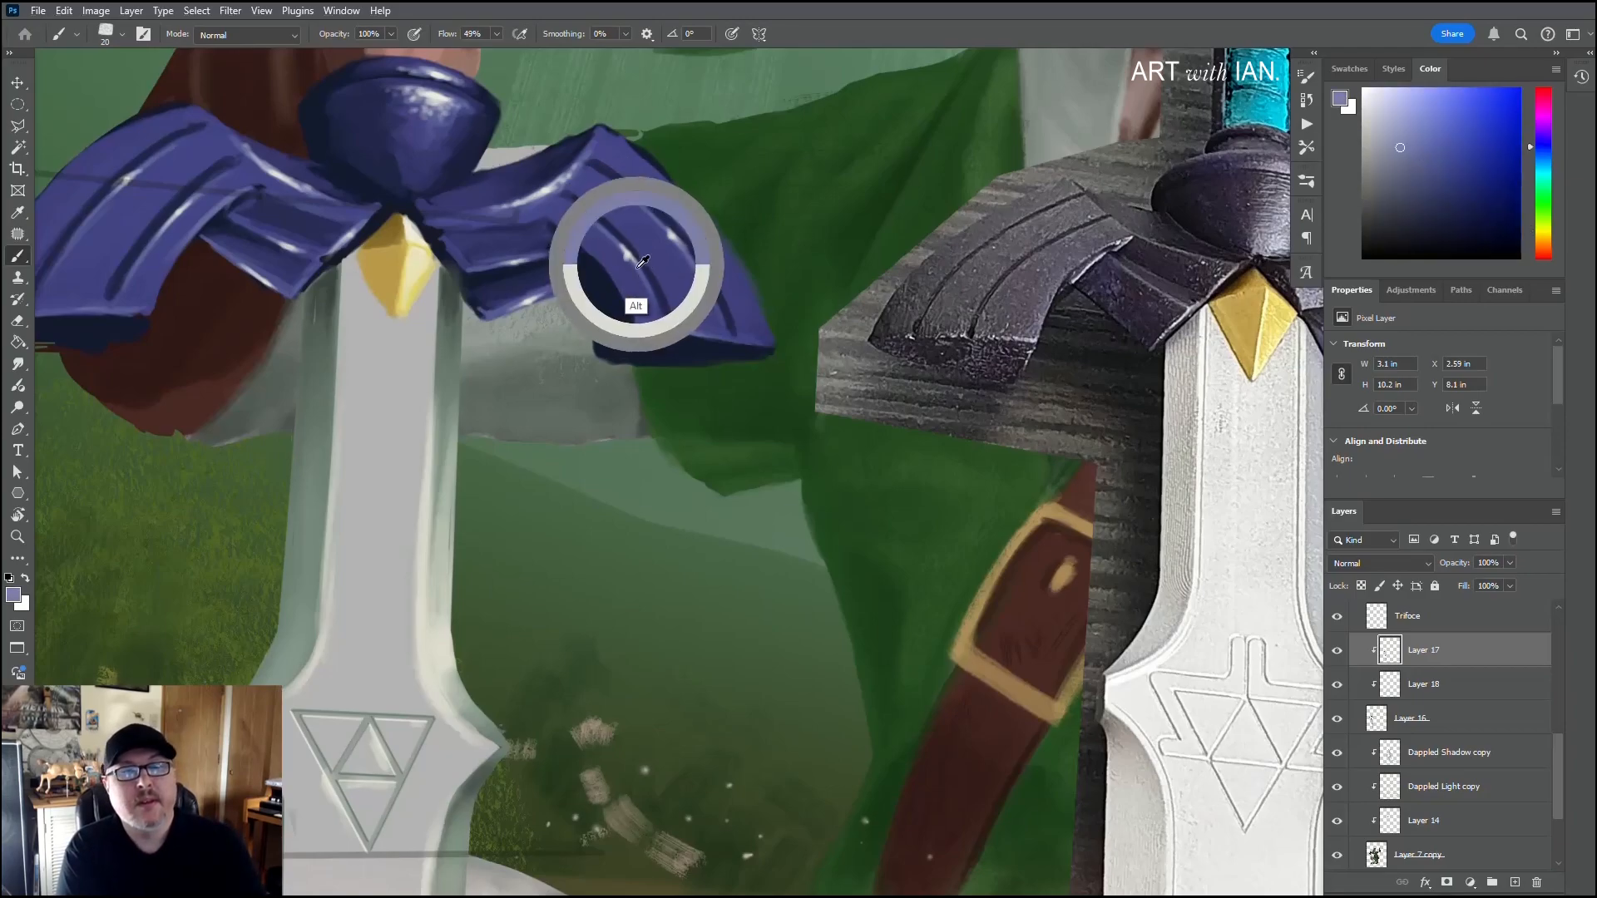
alt+click(638, 268)
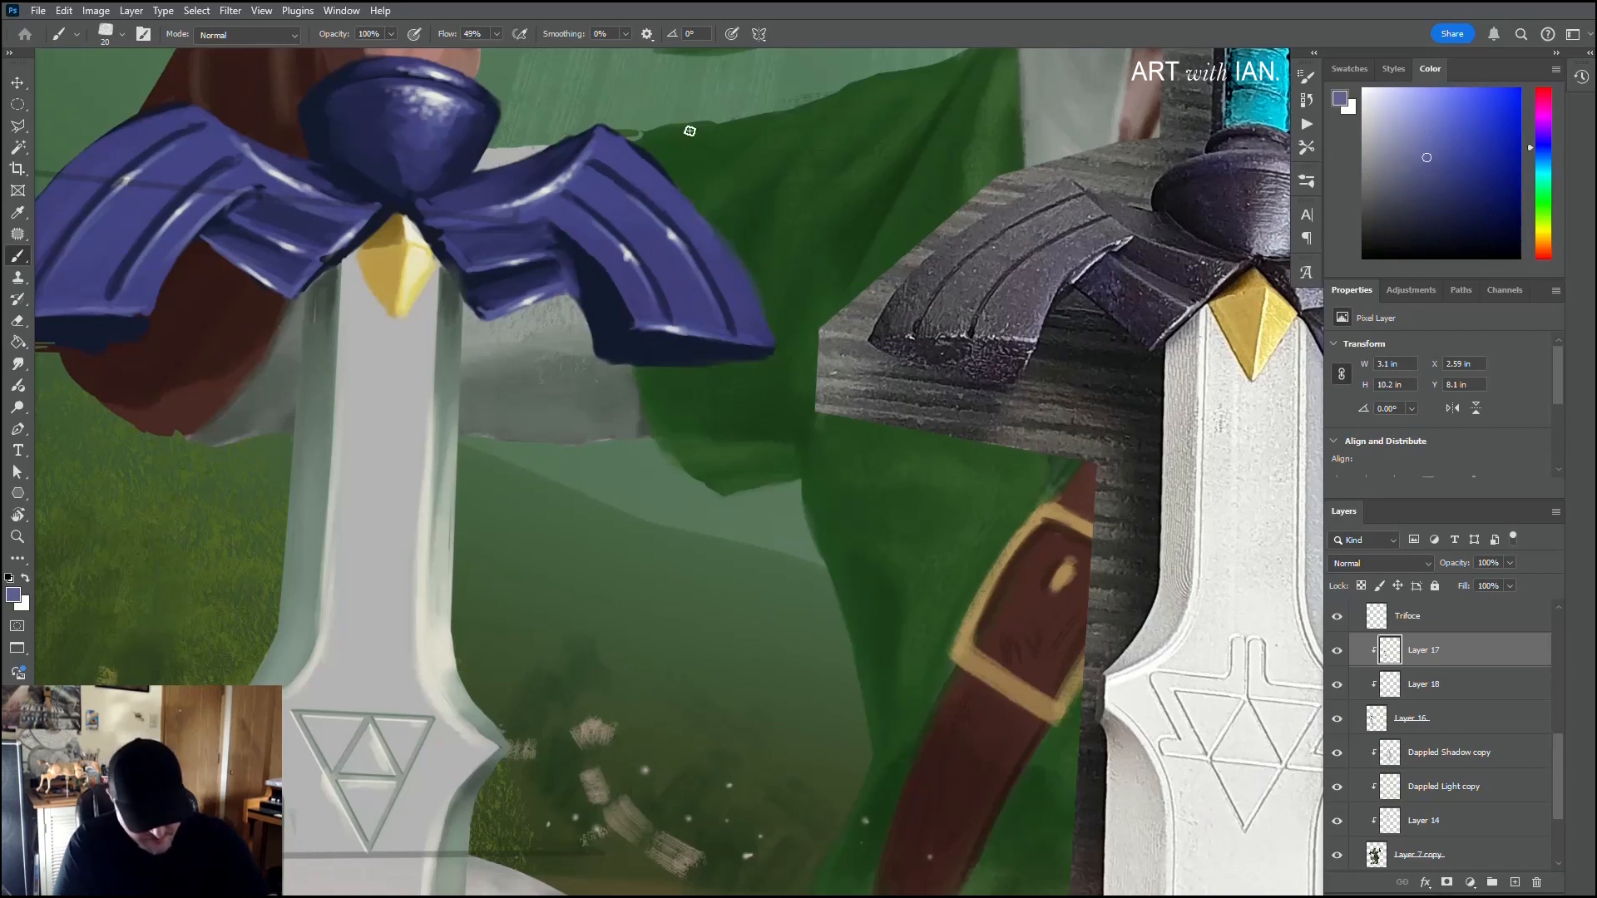
Step: Sample pale lavender and extend the highlights along both grooves of the guard's right wing with a 5 px brush
scroll(625, 284, up, 4)
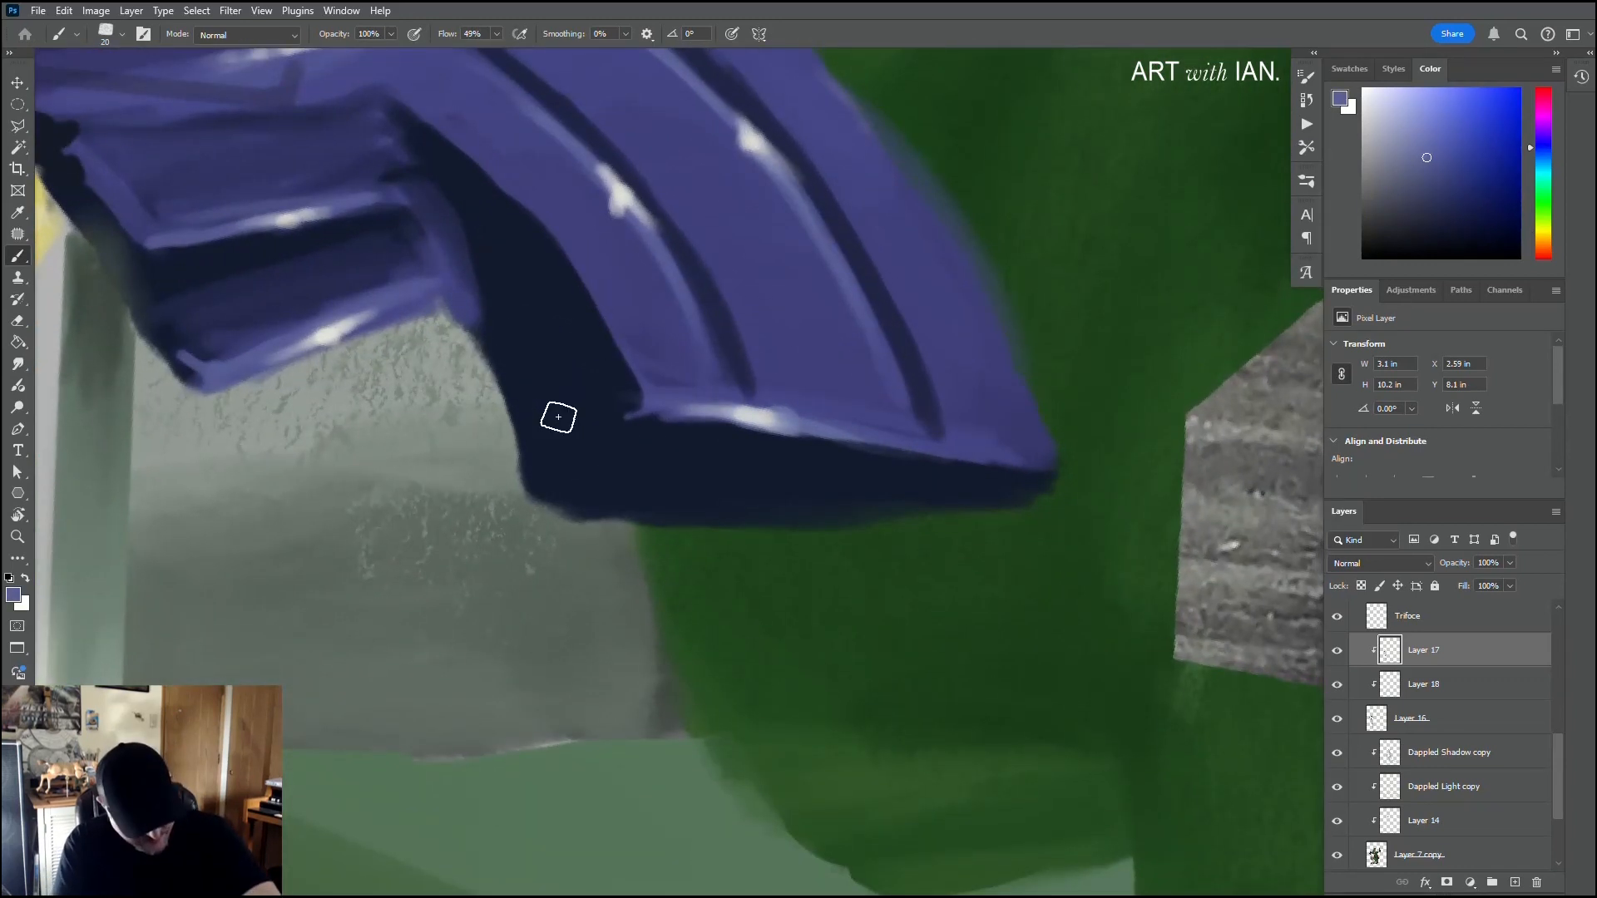
key(r)
mouse_move(511, 348)
mouse_down()
mouse_move(606, 213)
mouse_move(671, 238)
mouse_move(619, 445)
mouse_up()
key(bracketleft)
key(bracketleft)
key(bracketleft)
key(bracketleft)
key(bracketleft)
key(bracketleft)
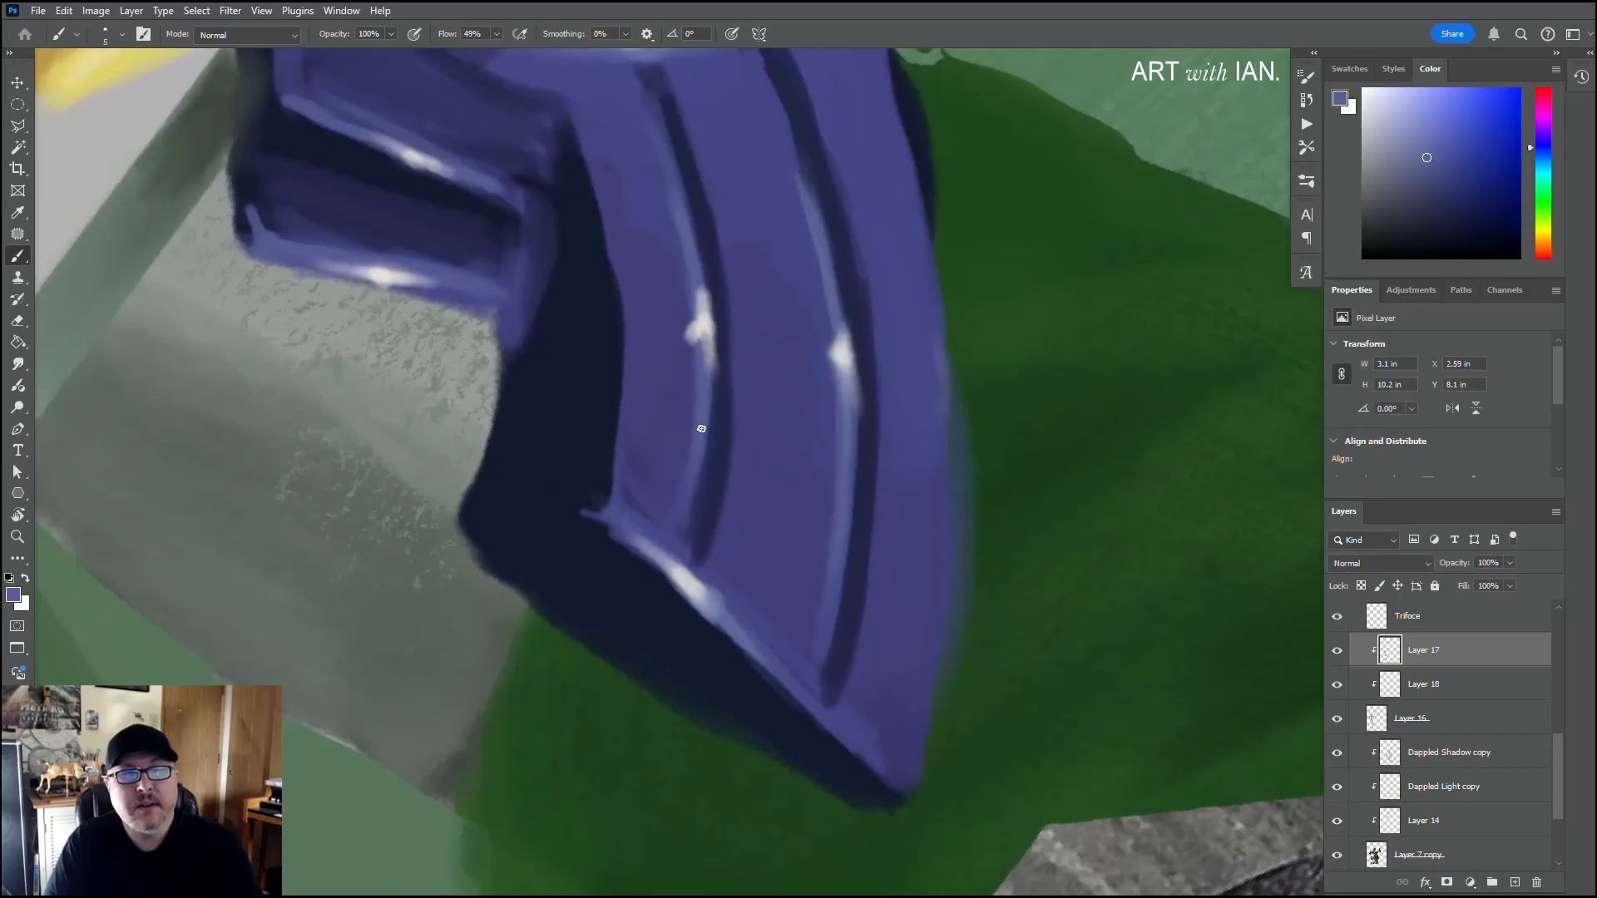
alt+click(706, 366)
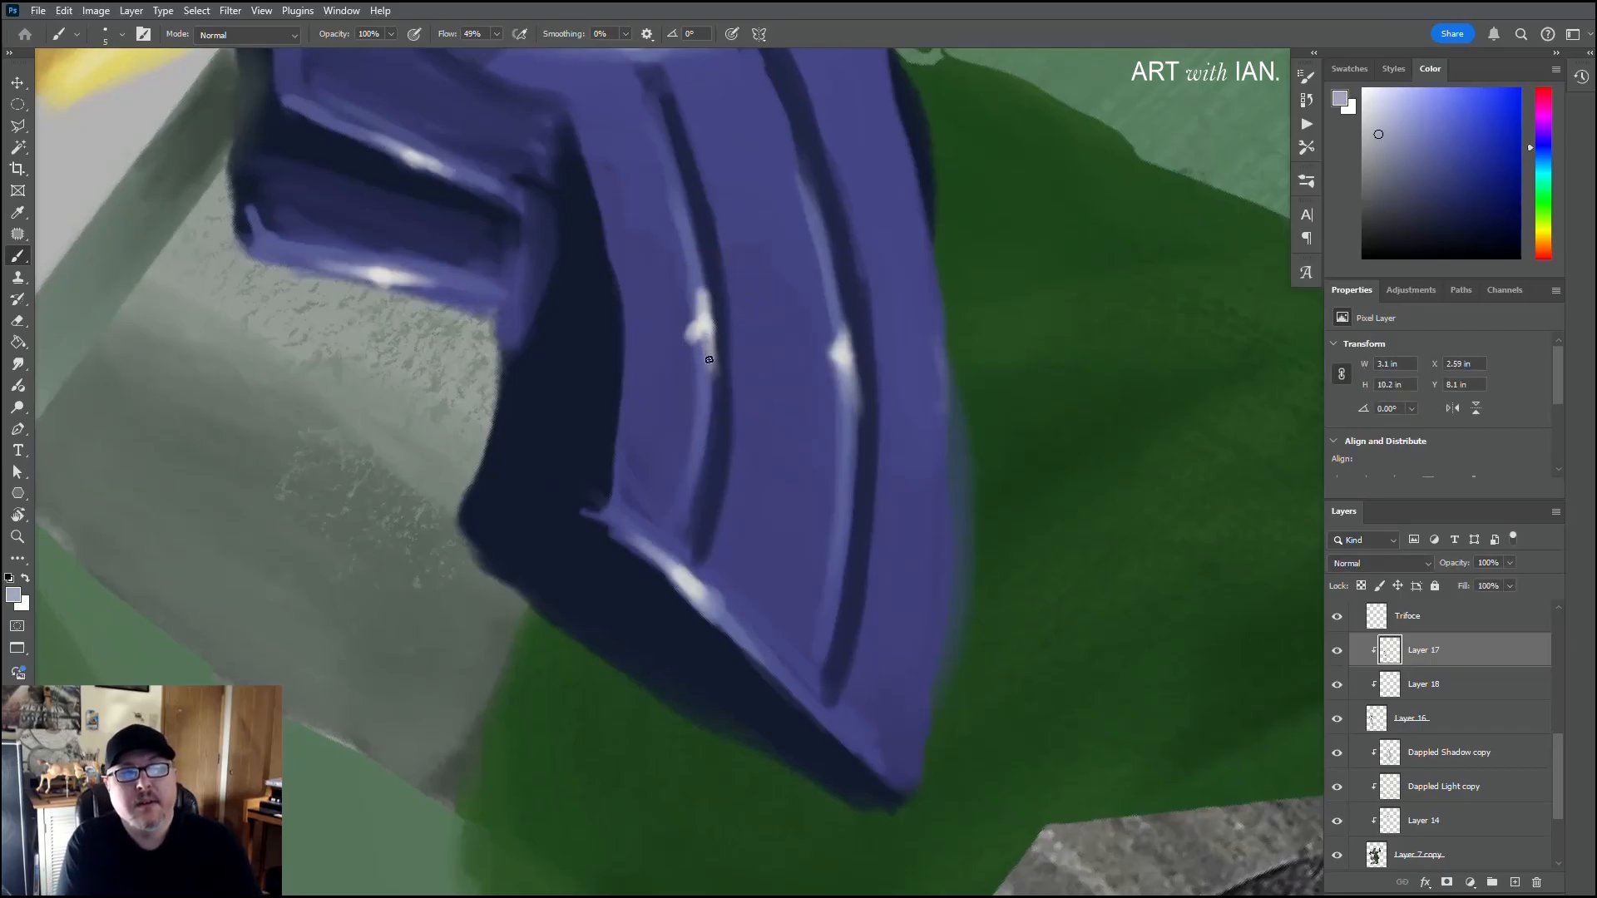
drag(708, 334, 657, 127)
mouse_move(842, 351)
mouse_down()
mouse_move(849, 466)
mouse_move(821, 641)
mouse_move(809, 226)
mouse_move(828, 251)
mouse_move(790, 133)
mouse_up()
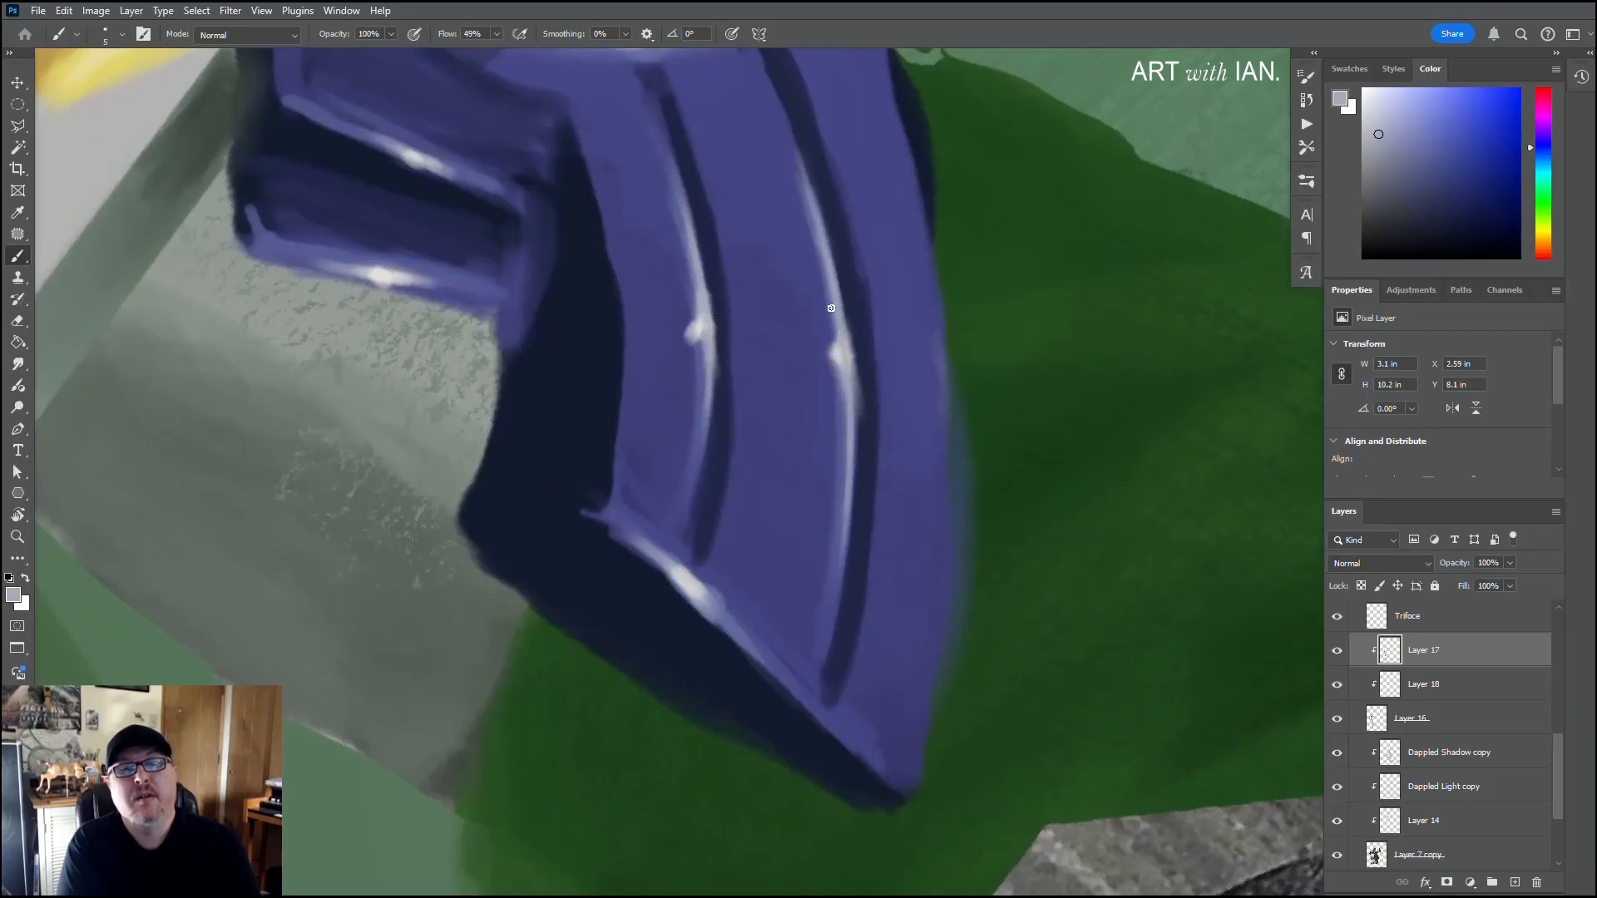
drag(831, 307, 794, 138)
Step: Extend the lavender highlights on the left wing's small lower feather and along the ridge beside the central dome
drag(729, 271, 883, 510)
drag(718, 326, 770, 410)
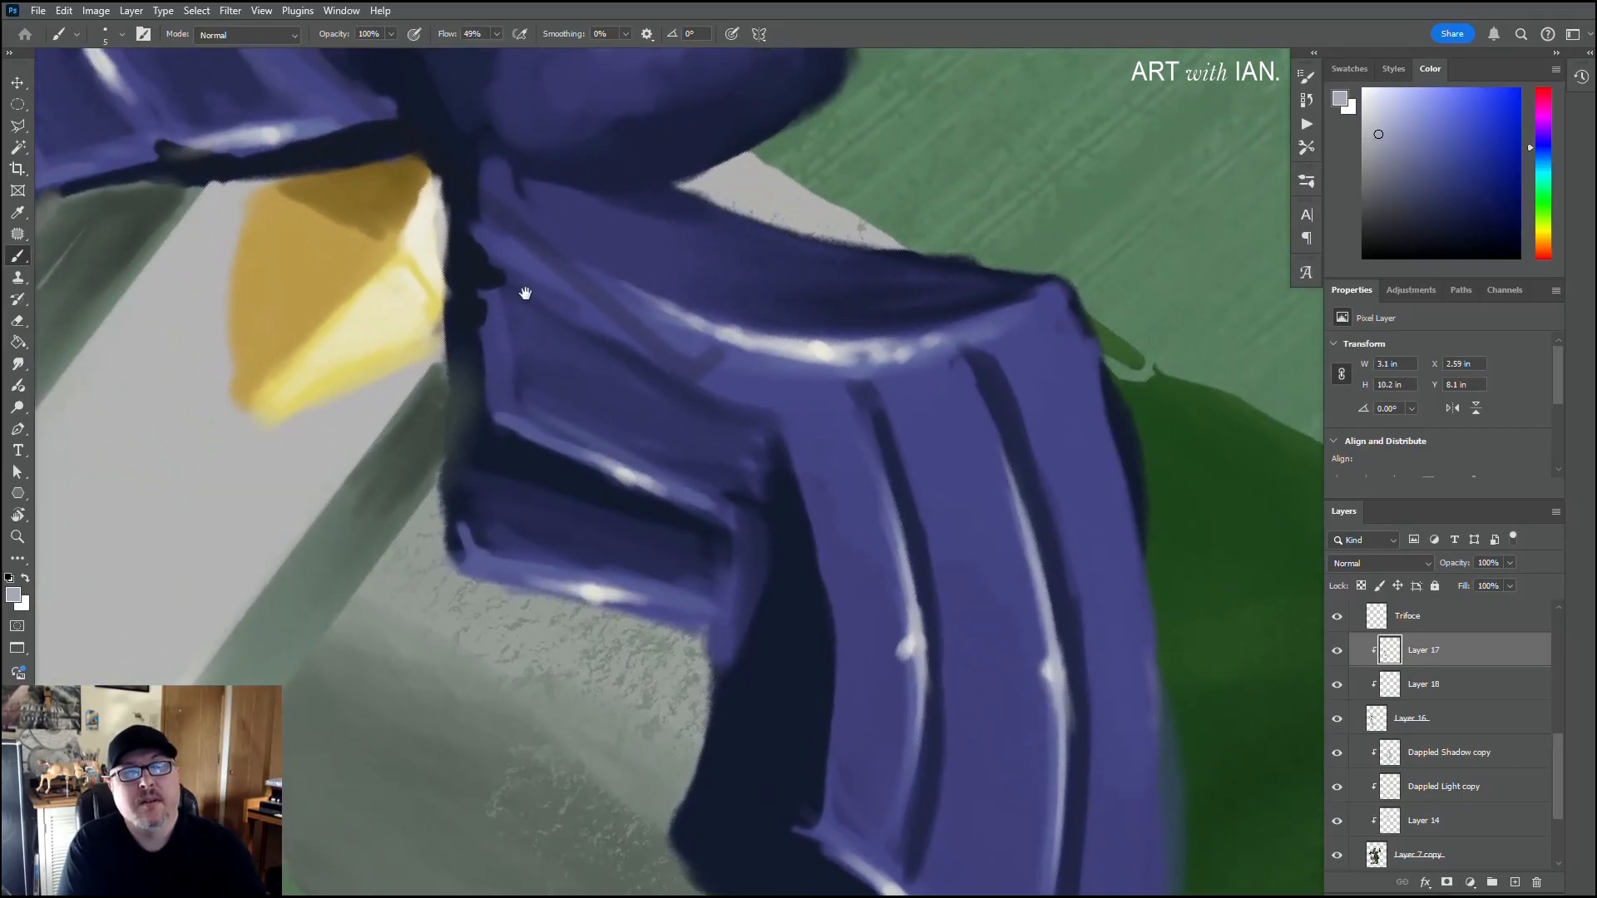
drag(437, 221, 747, 499)
drag(391, 317, 348, 211)
drag(373, 275, 350, 225)
drag(556, 236, 644, 361)
Step: Lengthen the thin lavender highlights along both curved grooves of the guard's left wing
drag(529, 292, 699, 452)
drag(328, 328, 465, 477)
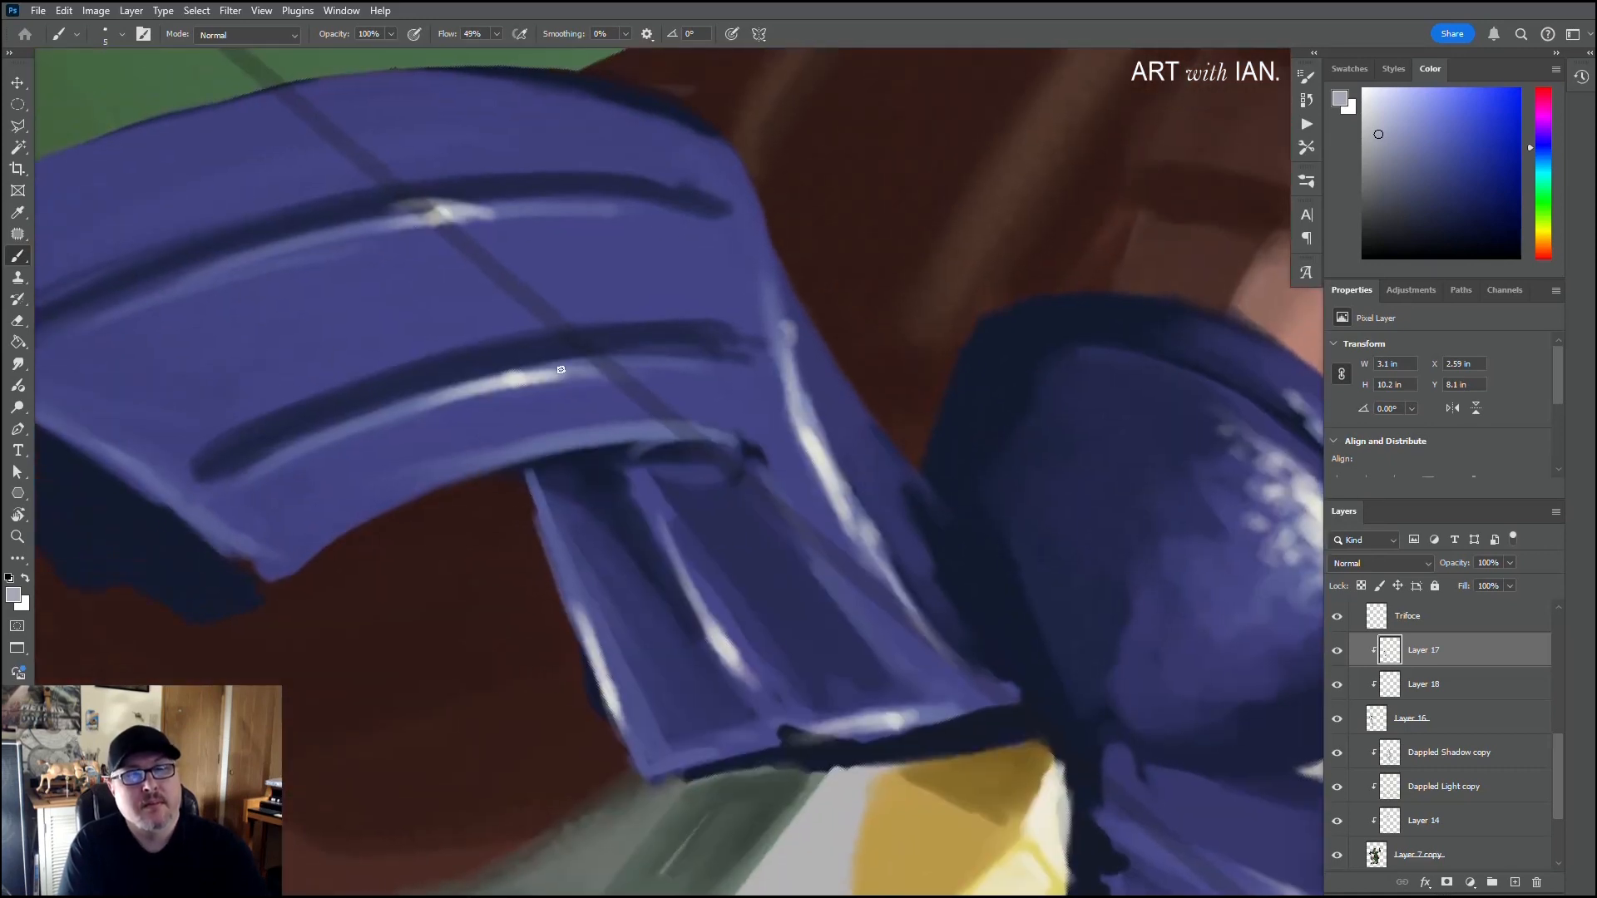
drag(668, 364, 572, 369)
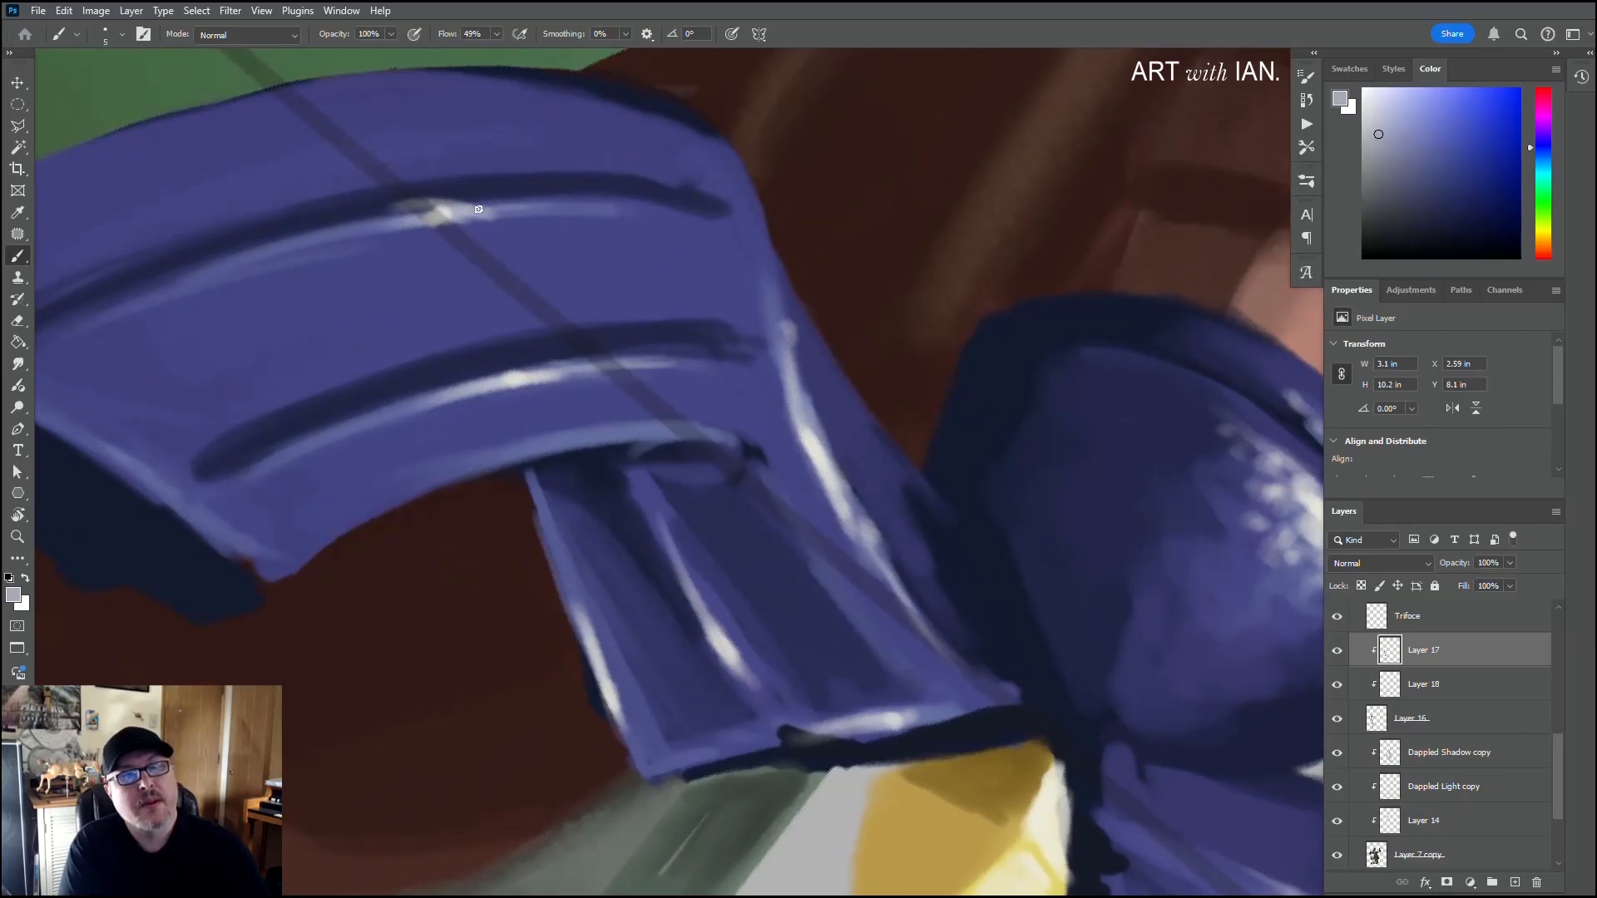
drag(494, 207, 616, 202)
drag(437, 219, 237, 257)
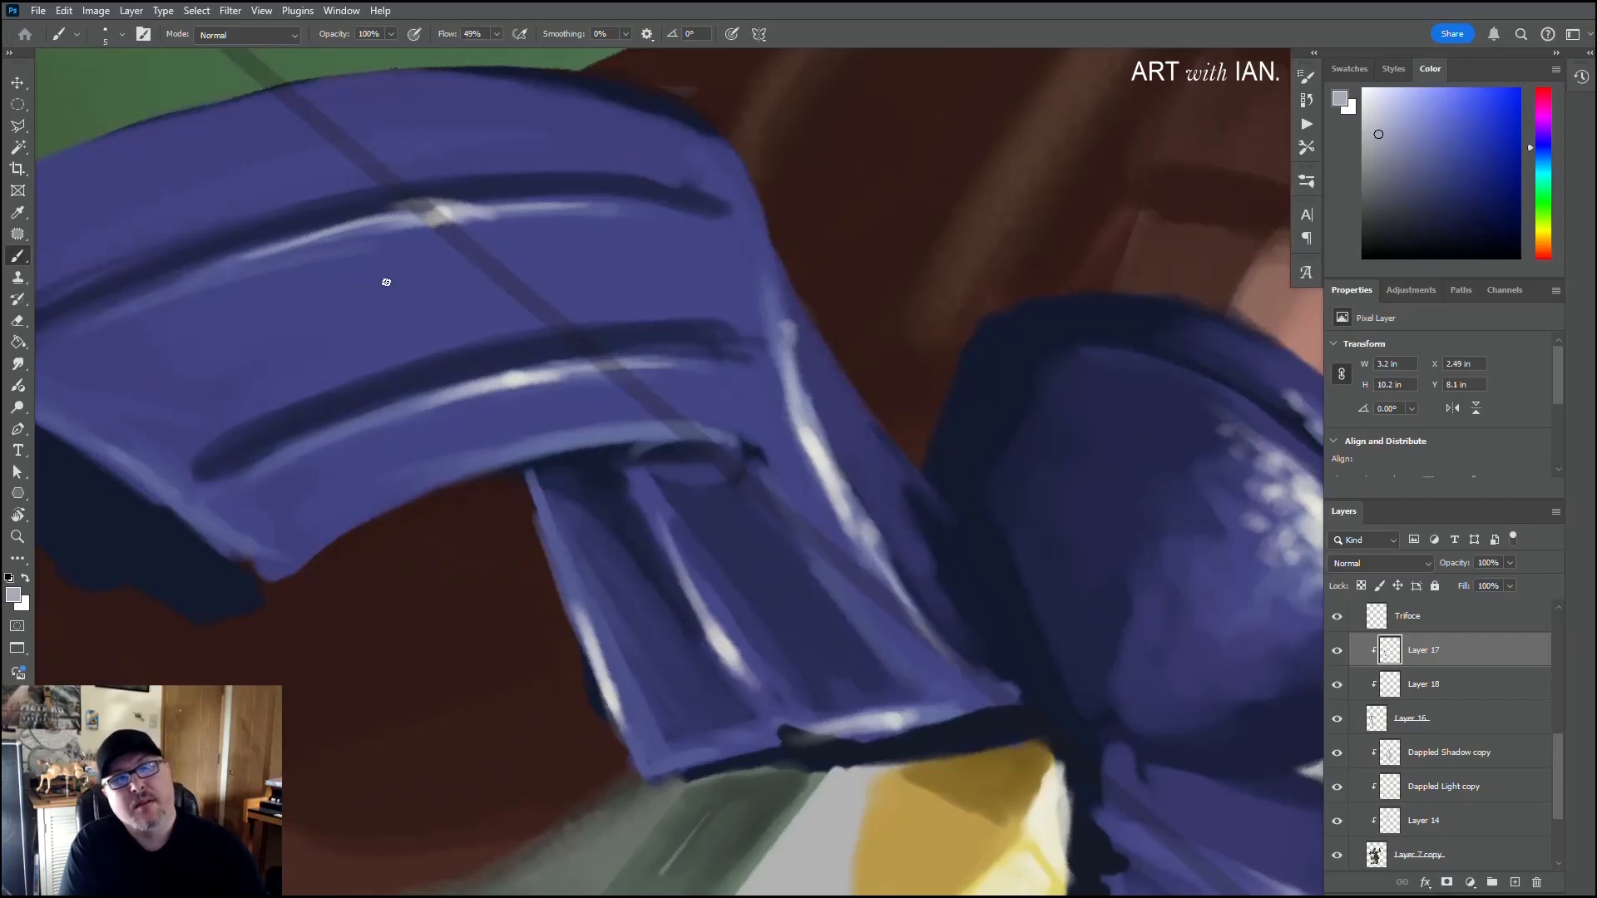
Step: Stipple lavender specks along the lower edge of the central dome's textured highlight
drag(585, 437, 511, 328)
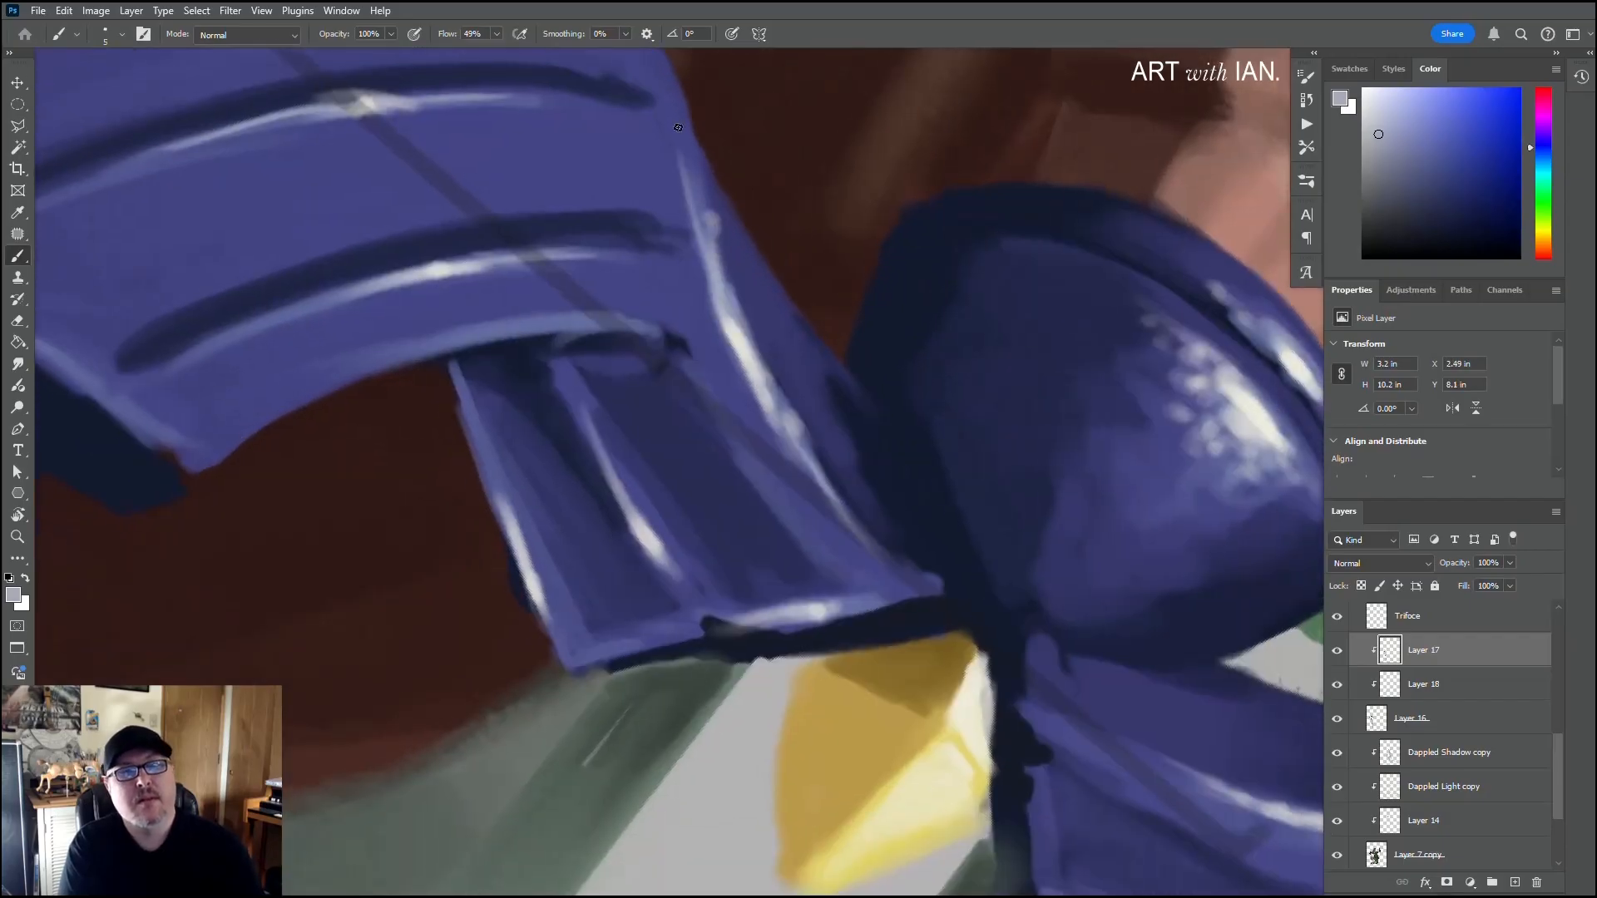
drag(708, 259, 545, 176)
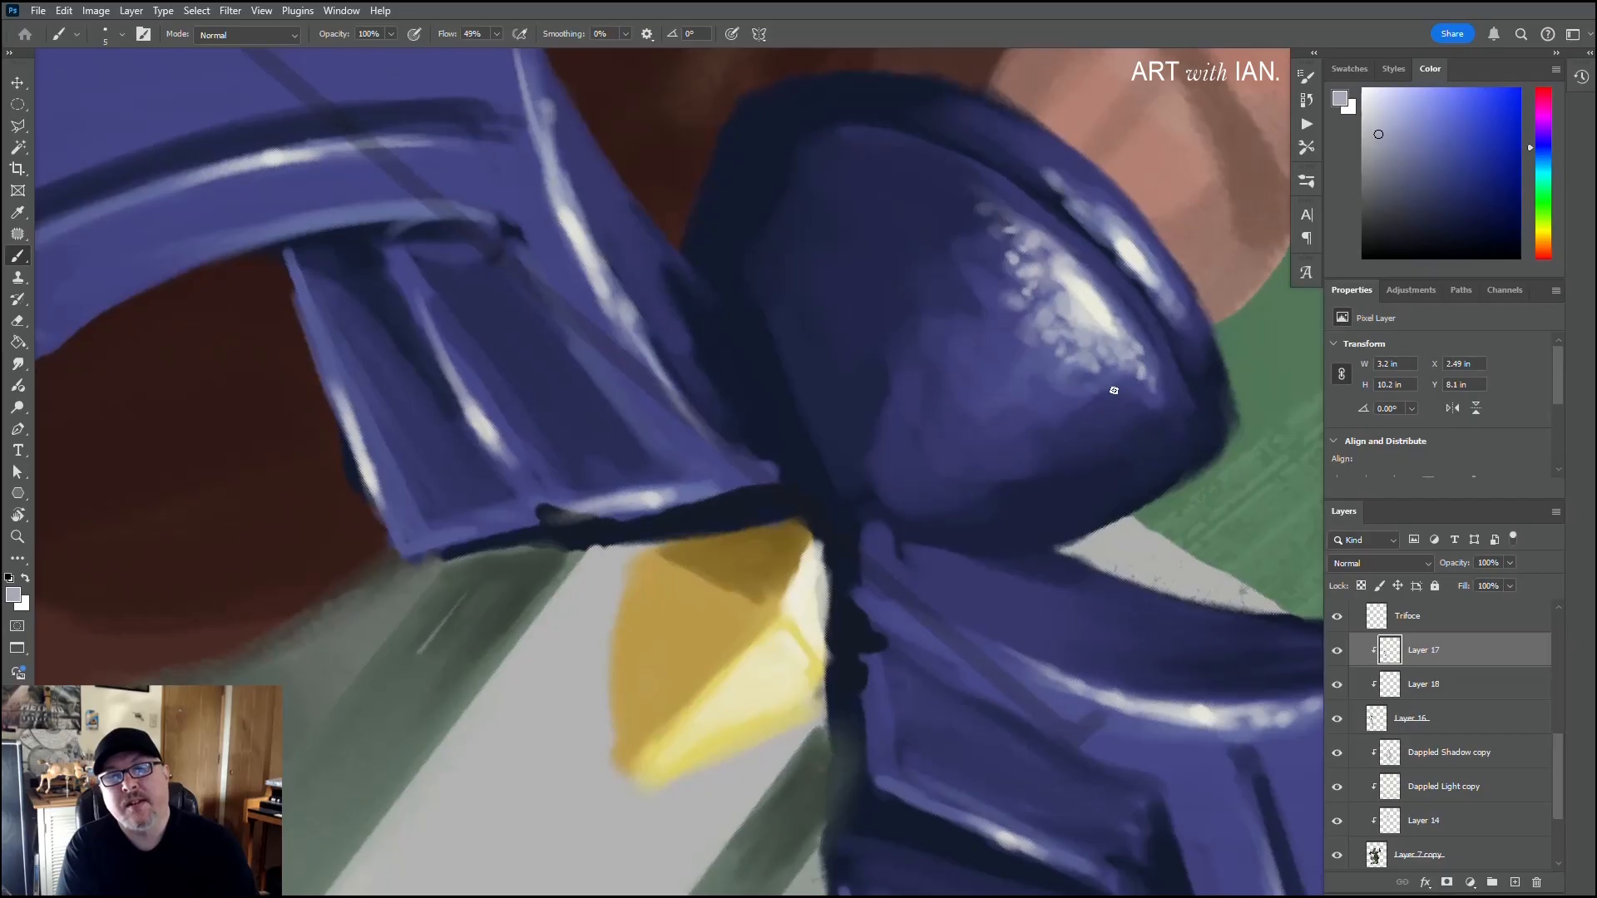
alt+click(1056, 377)
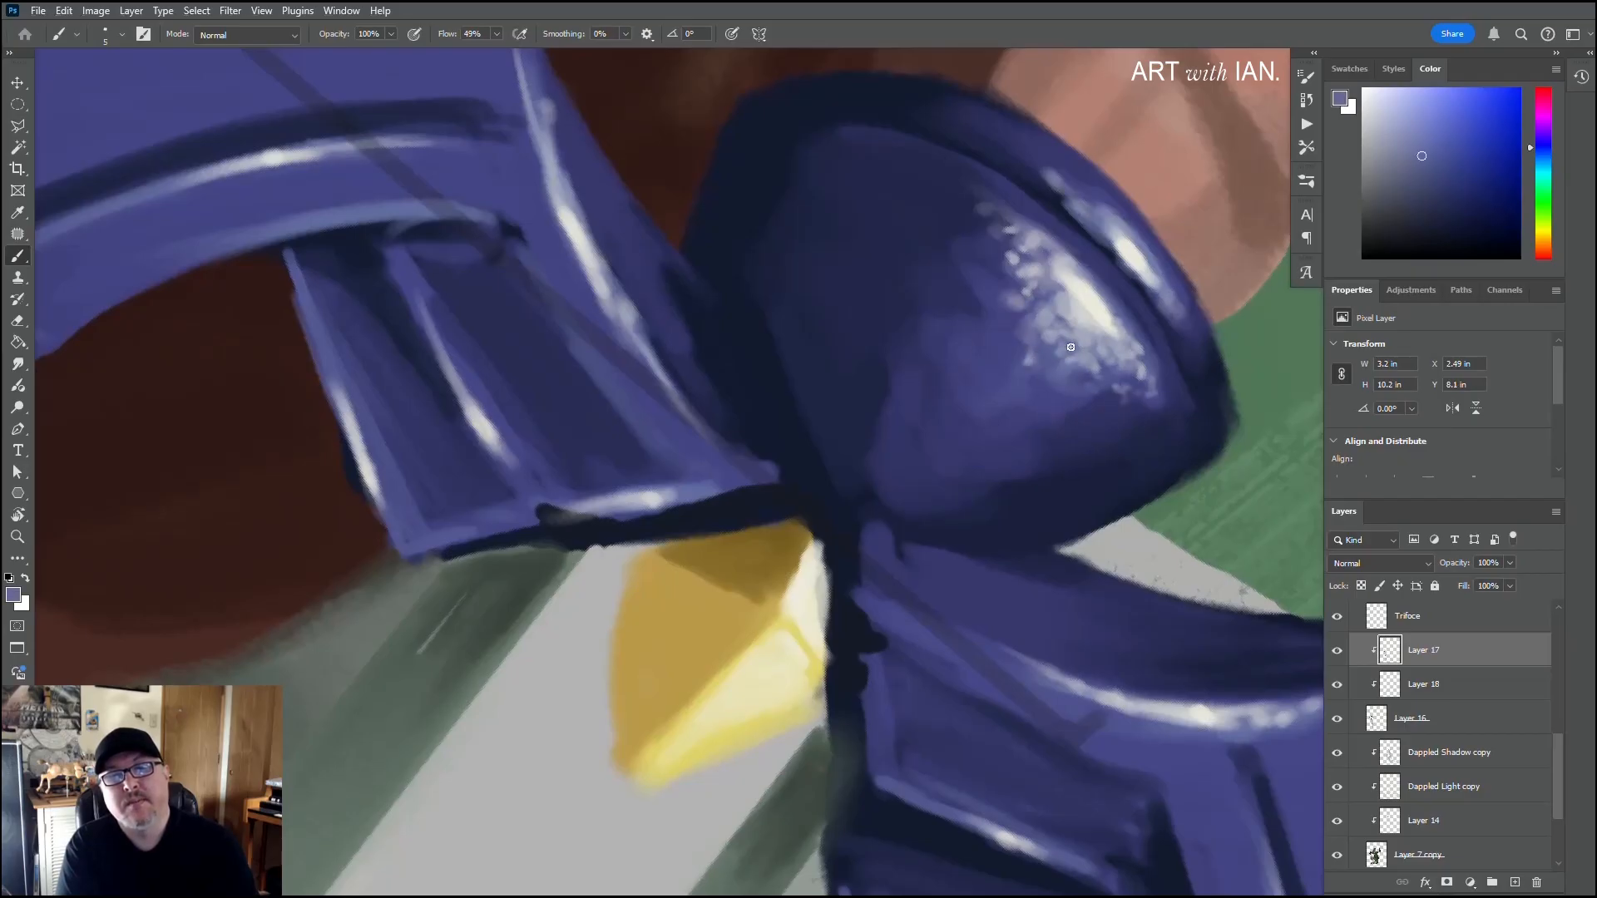
alt+click(1079, 345)
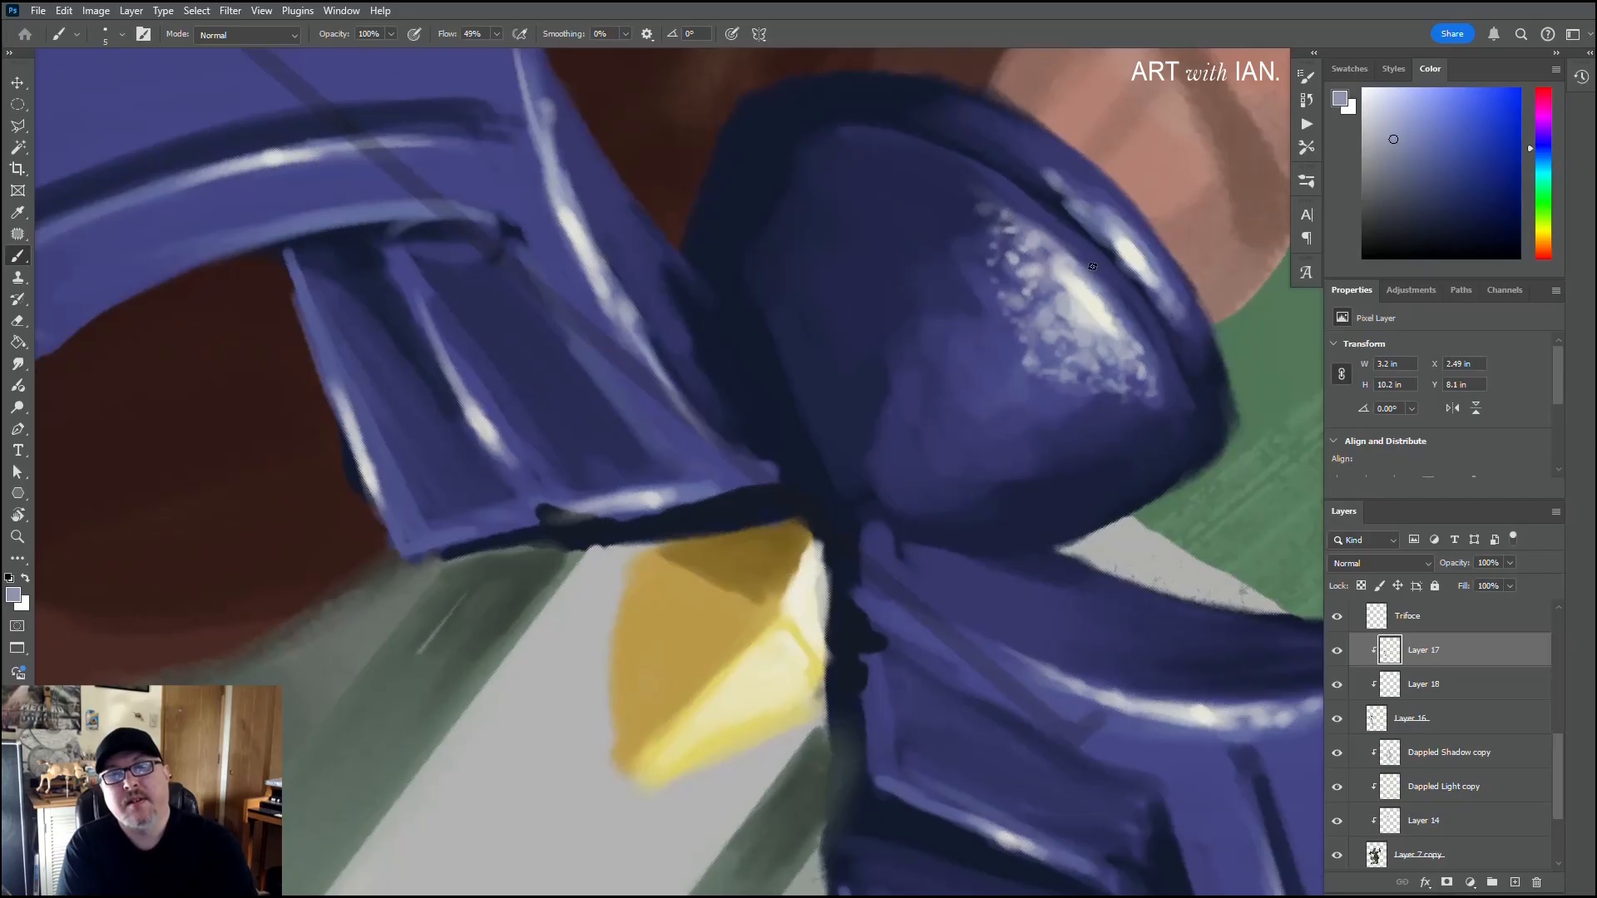
Step: Sample dark navy and deepen the groove between the guard's central dome and its rim
alt+click(1030, 190)
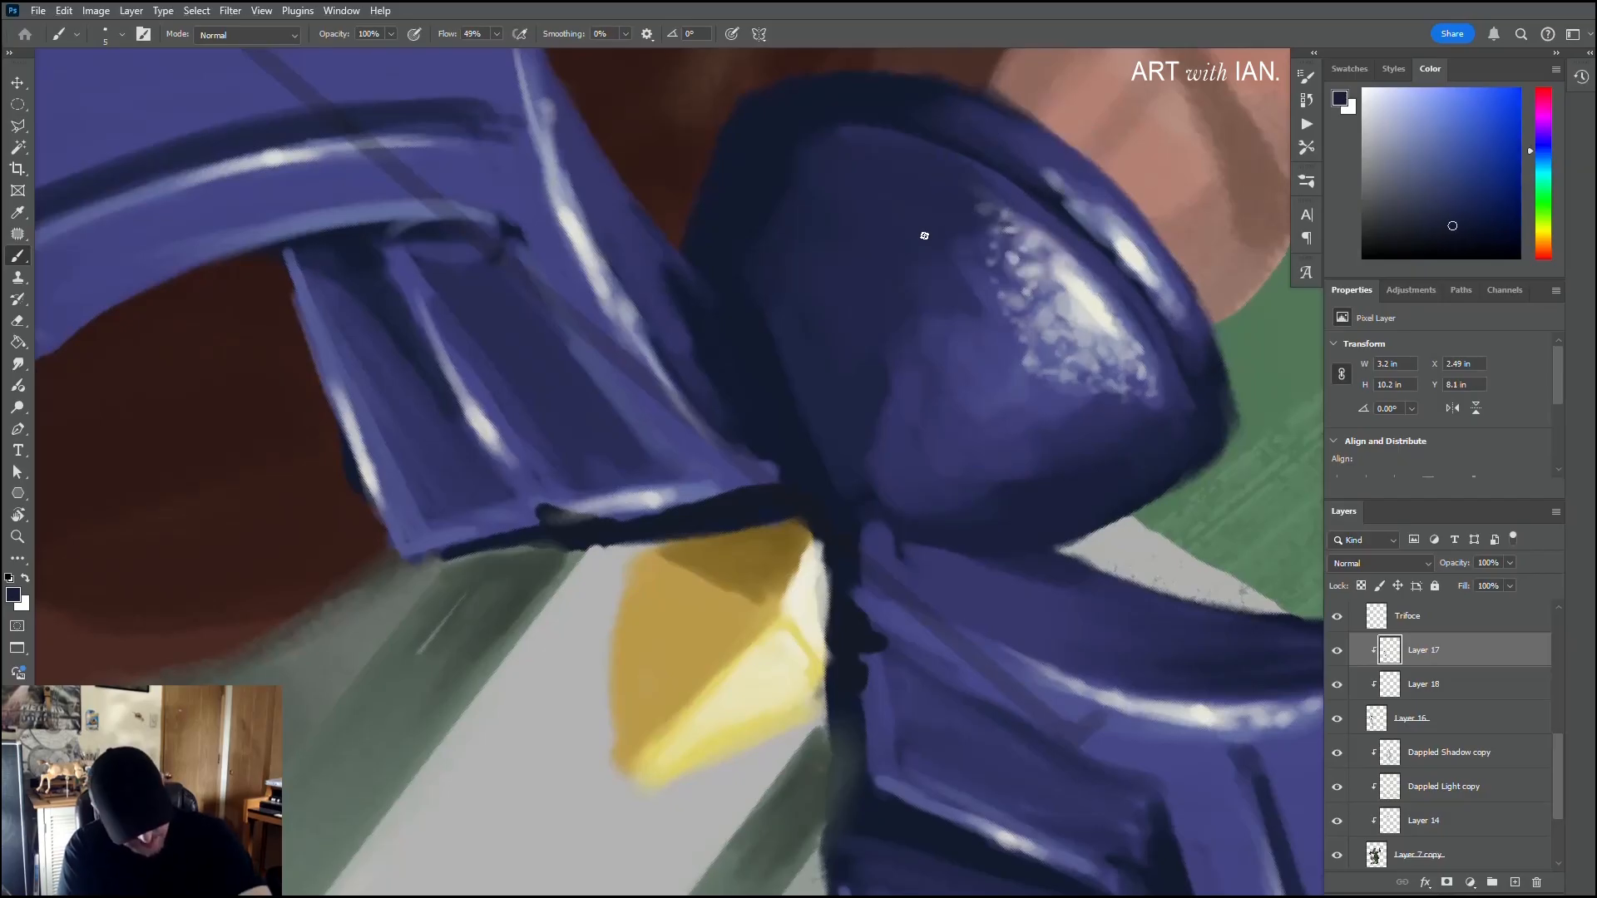
key(r)
mouse_move(830, 178)
mouse_down()
mouse_move(1062, 242)
mouse_move(1137, 371)
mouse_up()
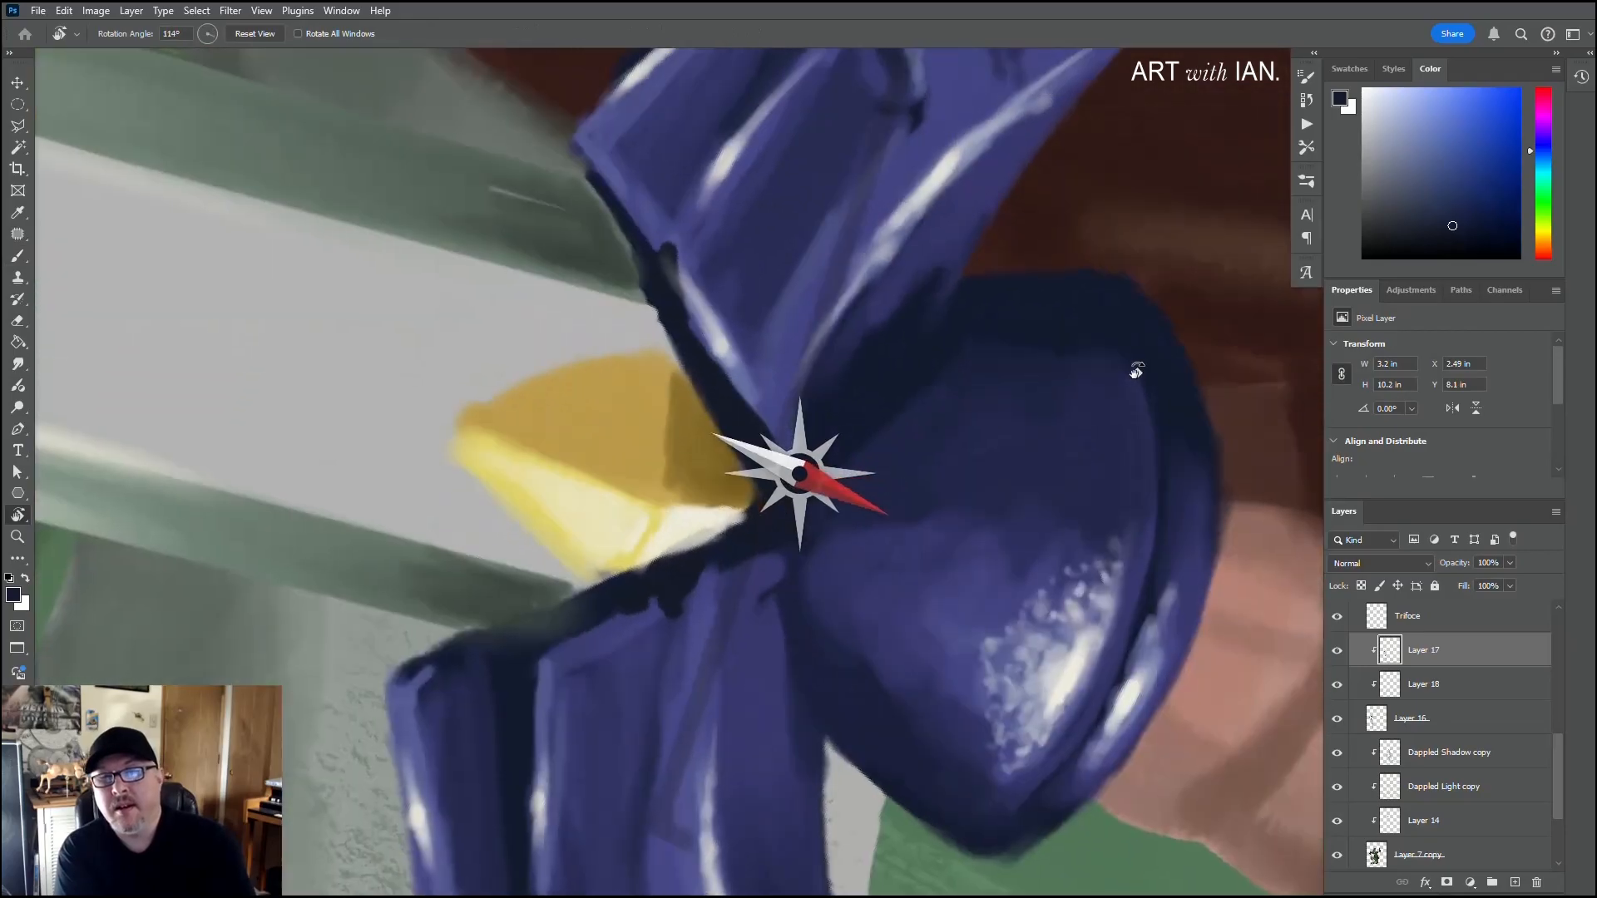
key(b)
drag(1111, 642, 1119, 519)
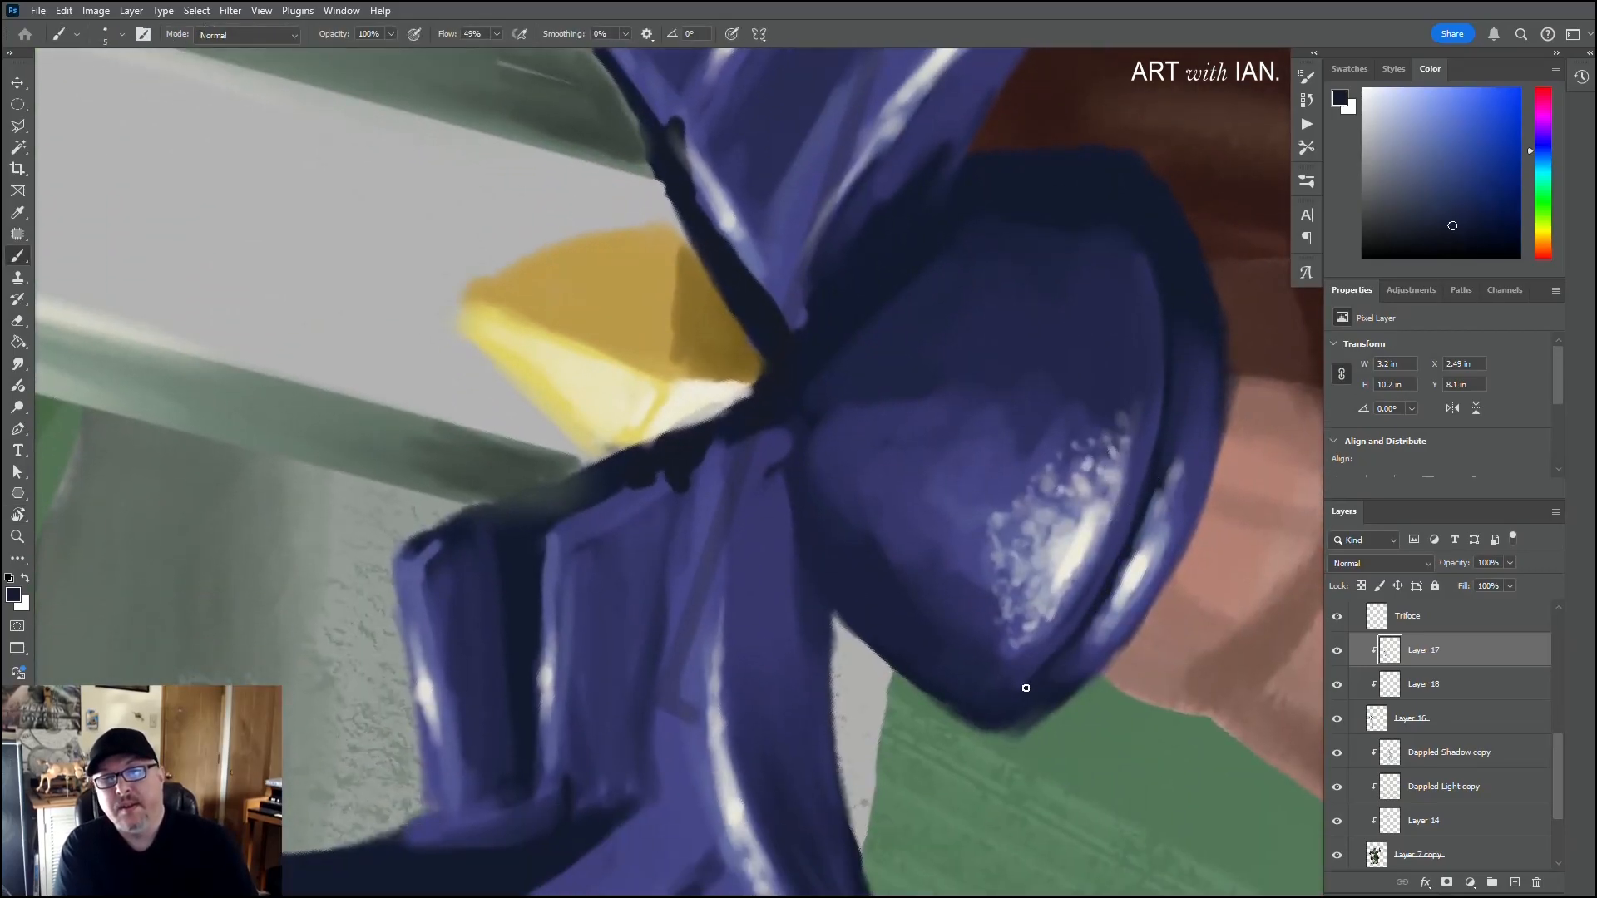
drag(1132, 541, 1008, 699)
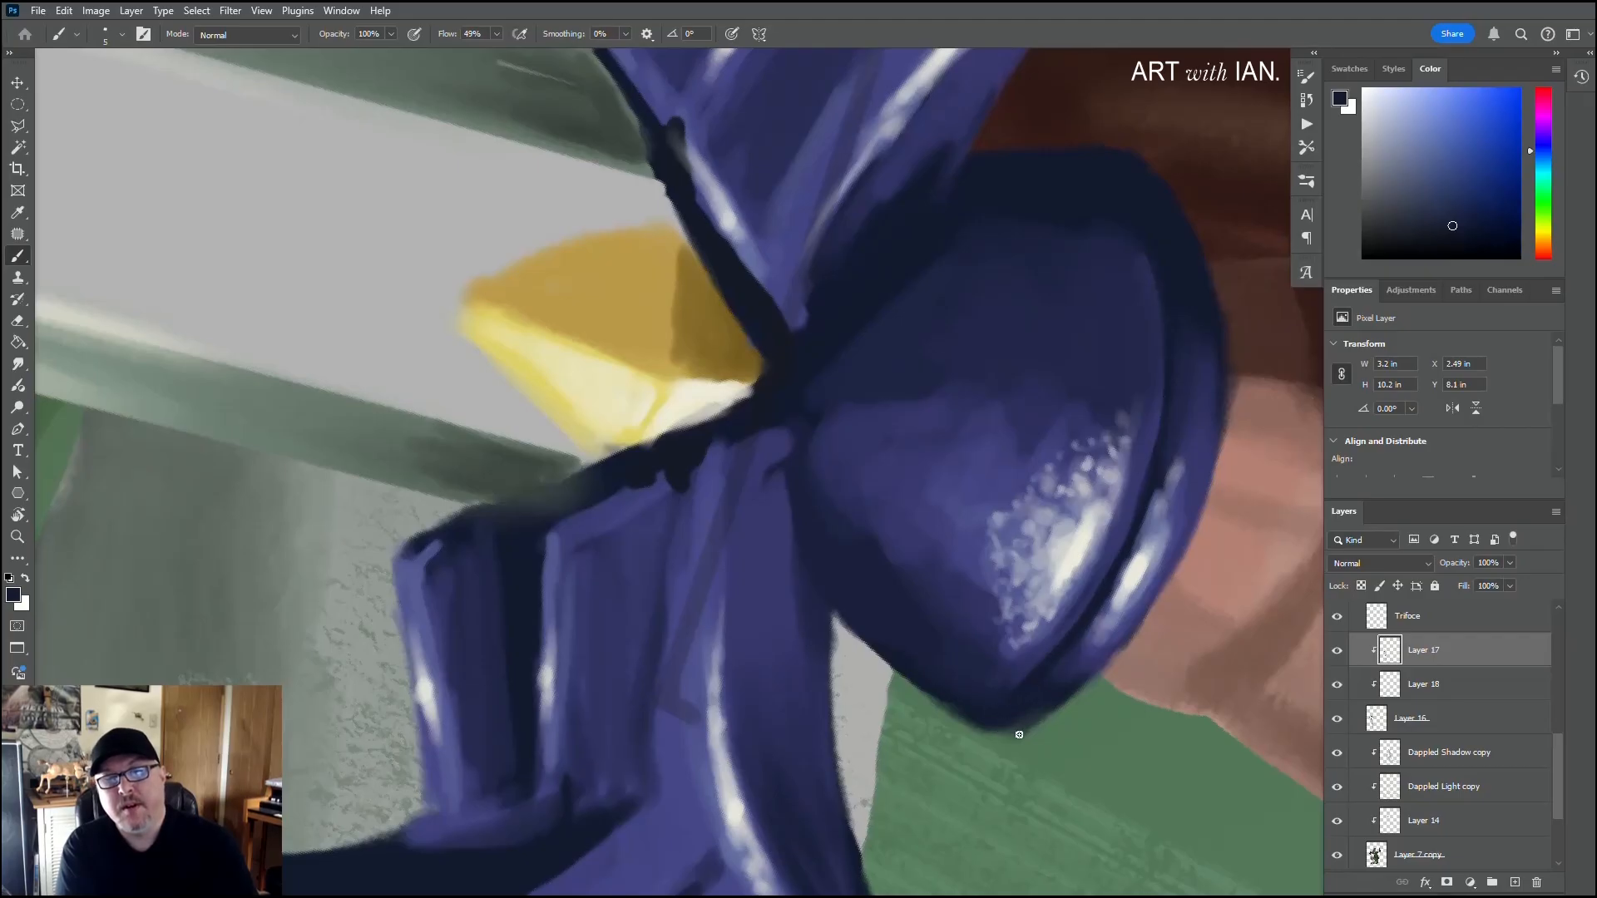
drag(1157, 476, 1081, 641)
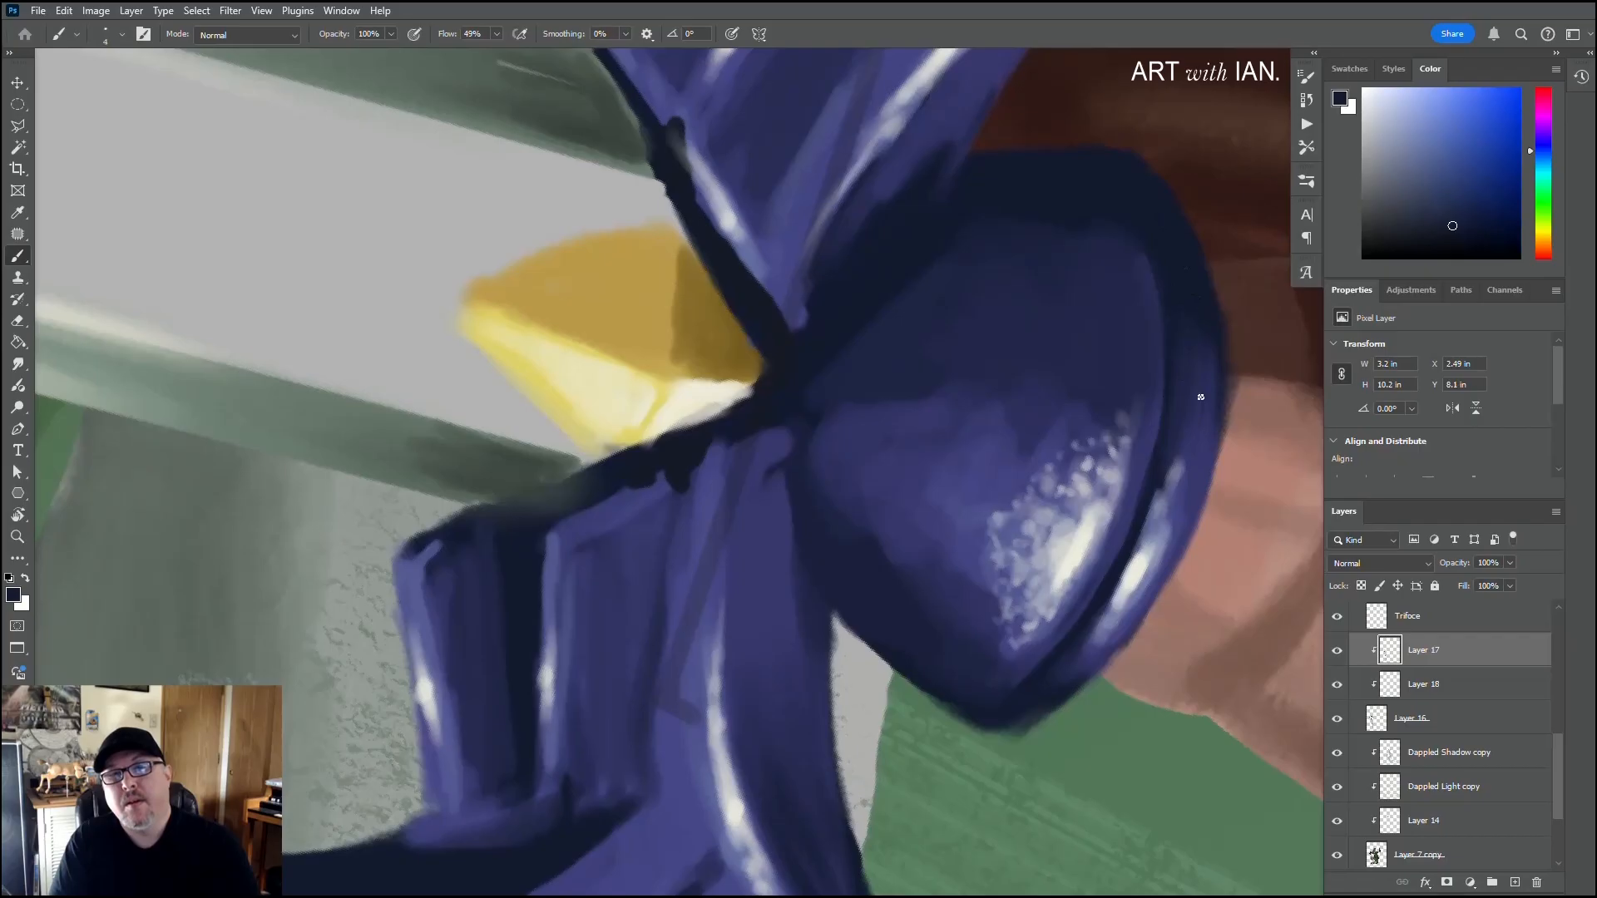
Step: Paint a thin dark navy line along the dome's rim with a 4 px brush, splitting it into two ridges
drag(1185, 468, 1142, 568)
drag(1170, 512, 1094, 650)
drag(1136, 591, 1102, 642)
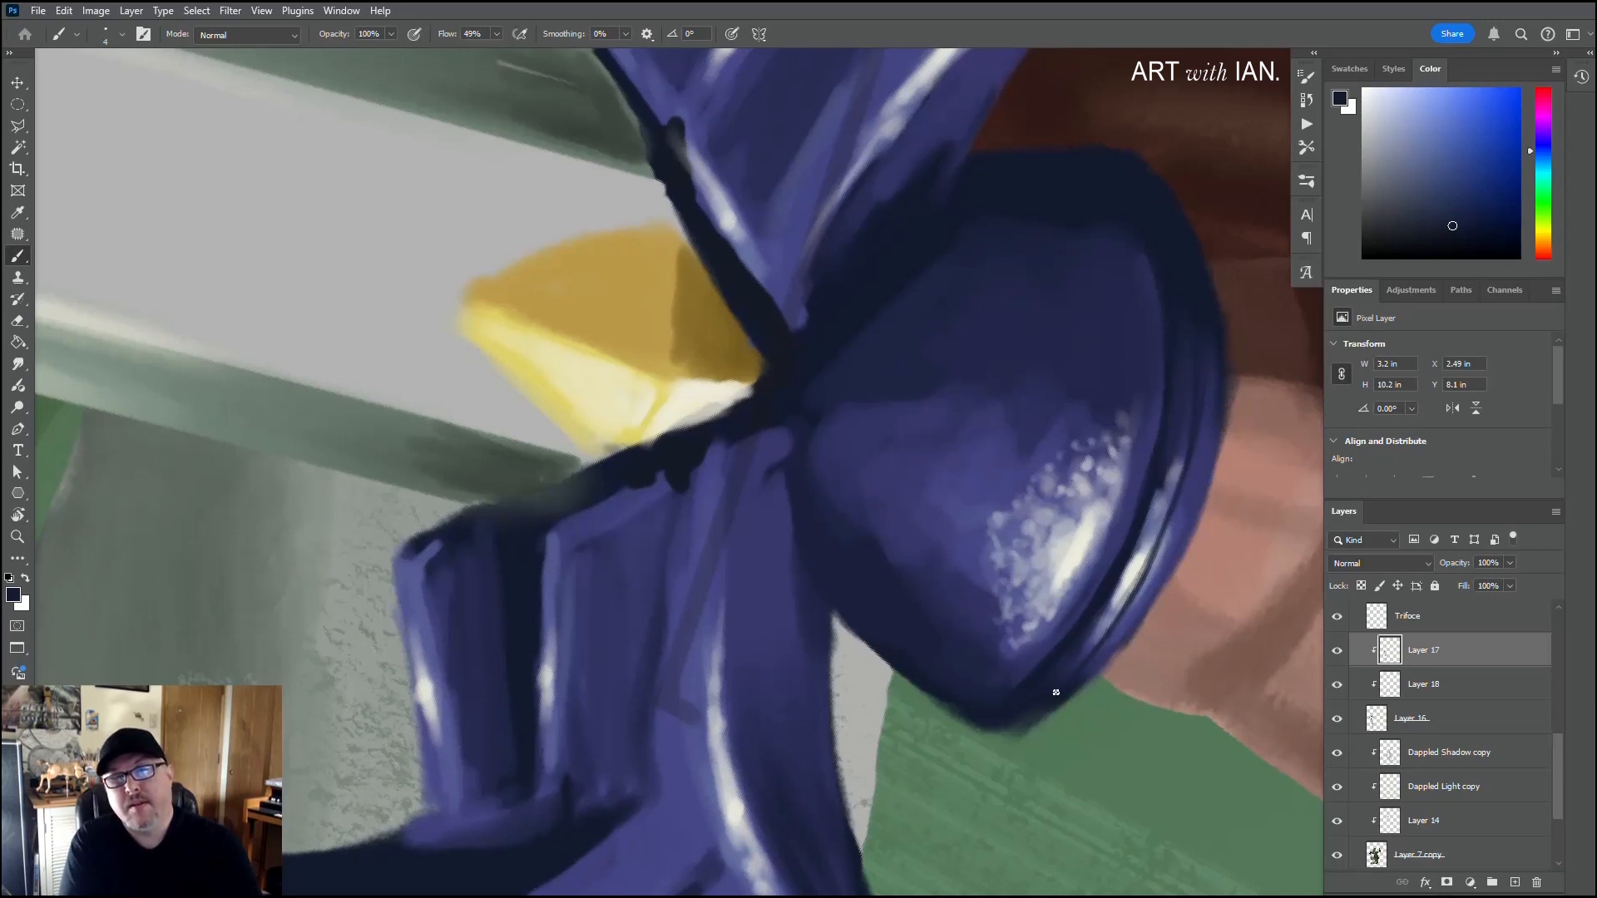
Step: Refine the rim's outer ridge and brighten it with lavender sampled from the existing highlight
alt+click(1133, 613)
mouse_move(1146, 569)
mouse_down()
mouse_move(1163, 553)
mouse_move(1118, 635)
mouse_up()
alt+click(1152, 583)
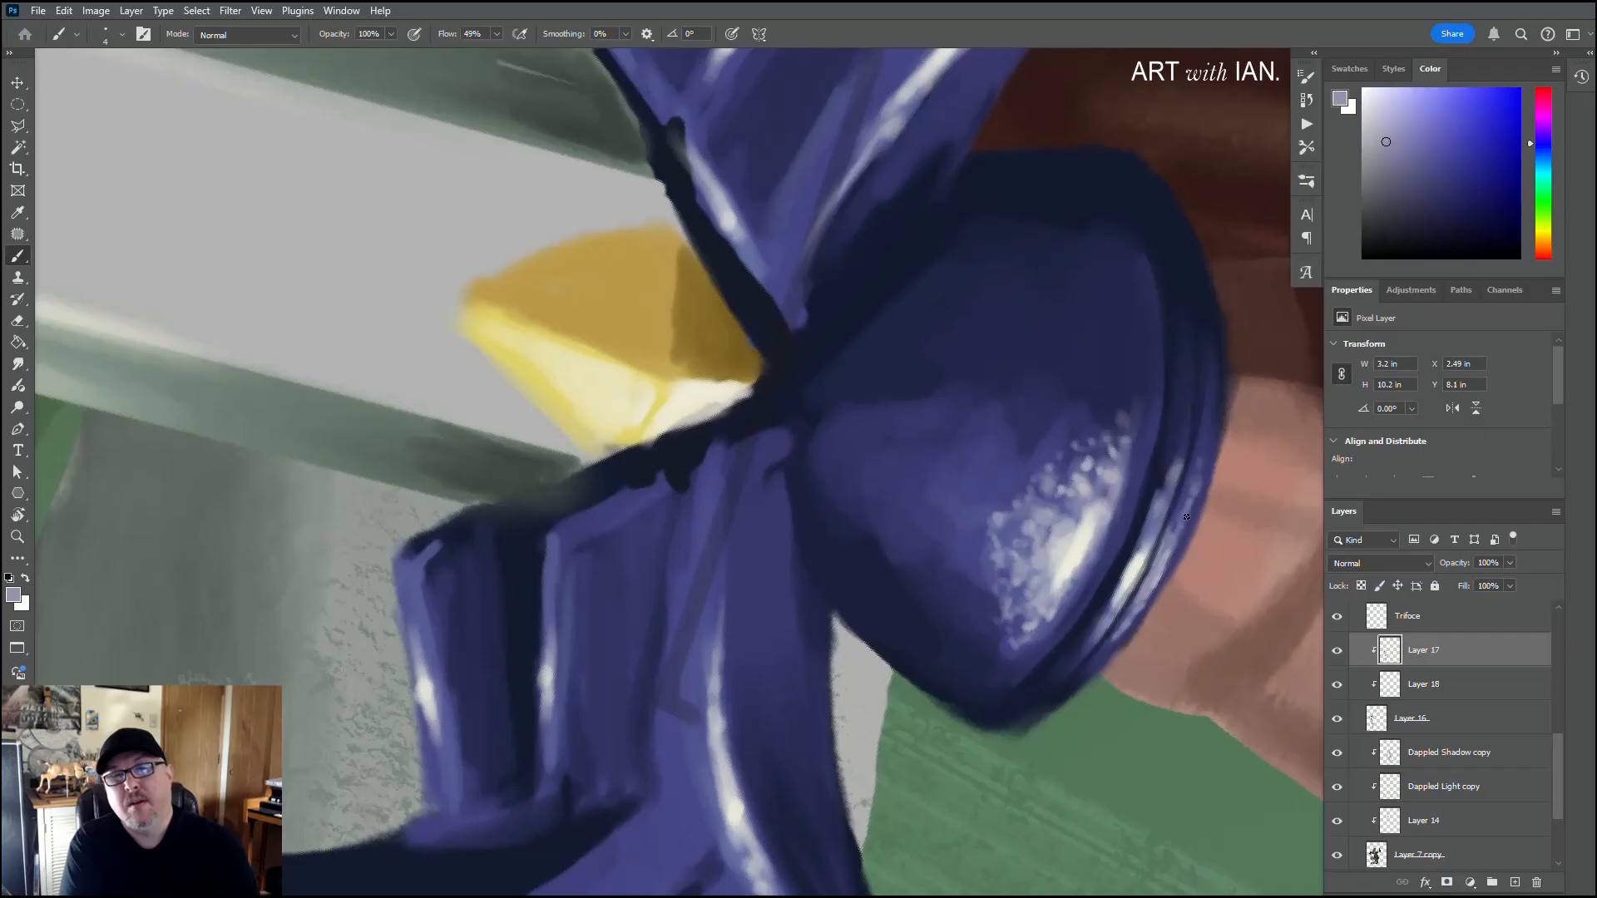
drag(1165, 569, 1149, 593)
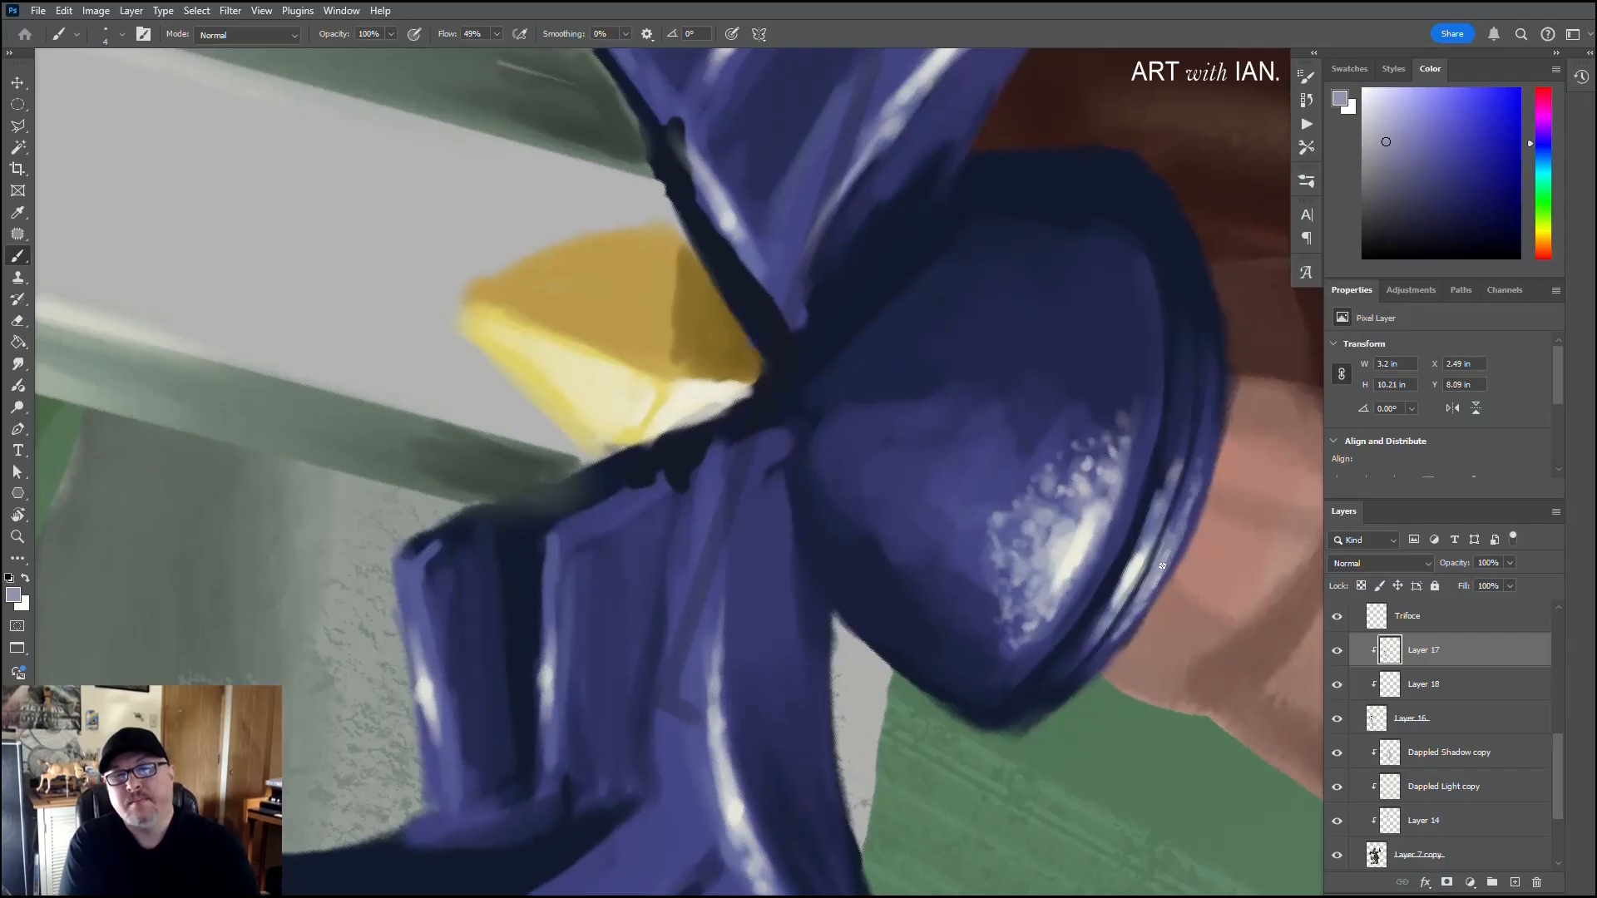
Step: On Layer 16, smooth the outer edge of the dome's rim with sampled violet and dark navy strokes
click(1421, 720)
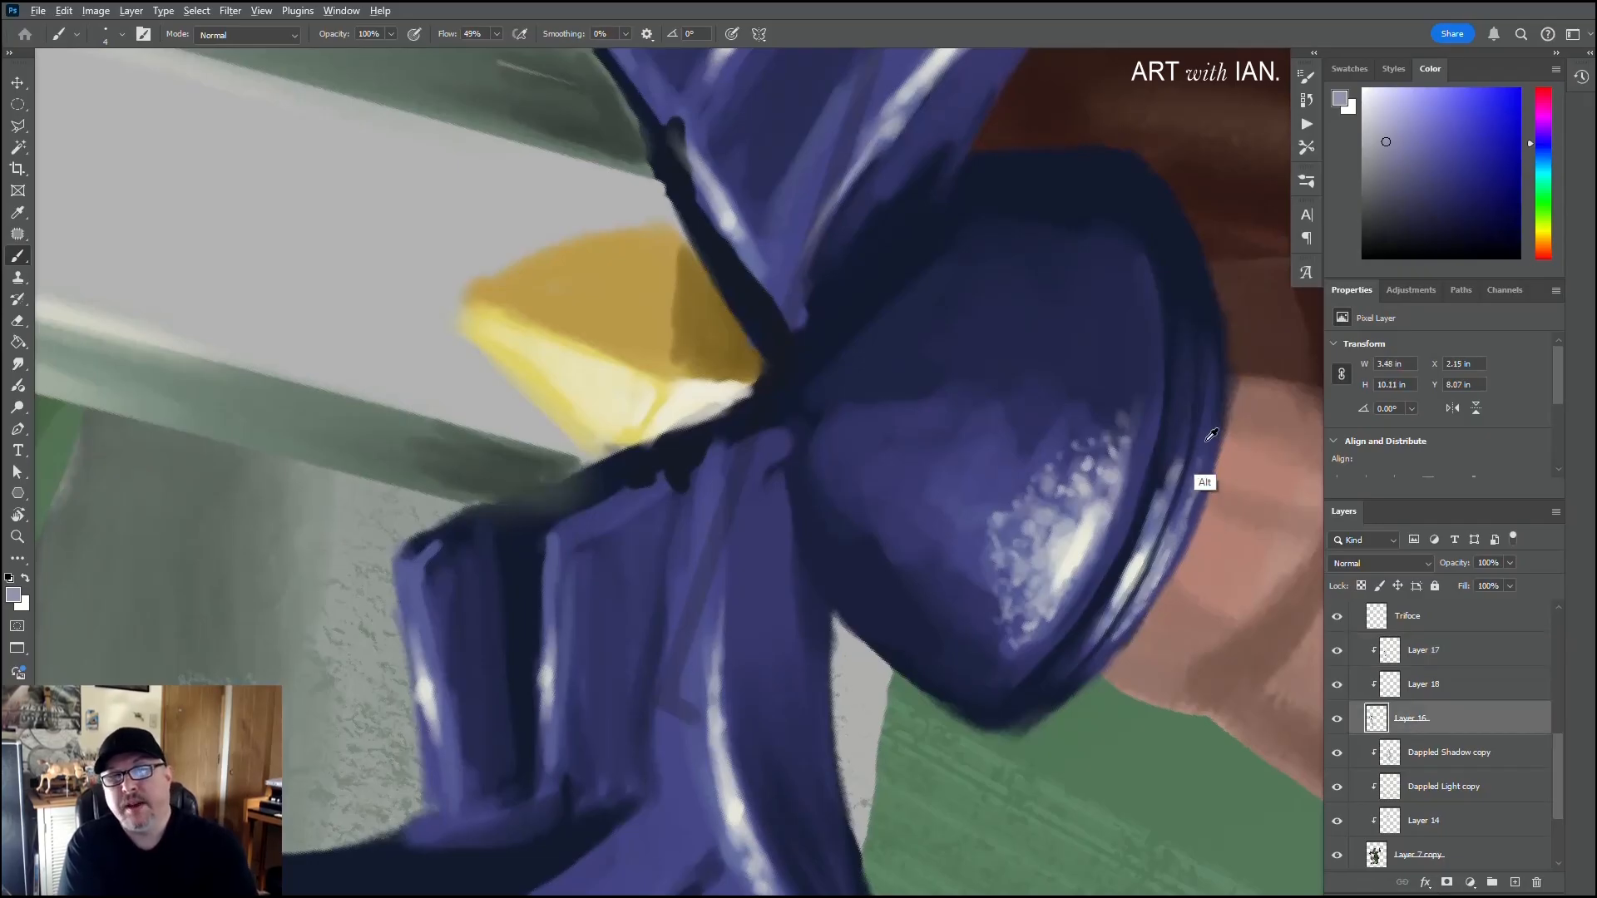
alt+click(1211, 449)
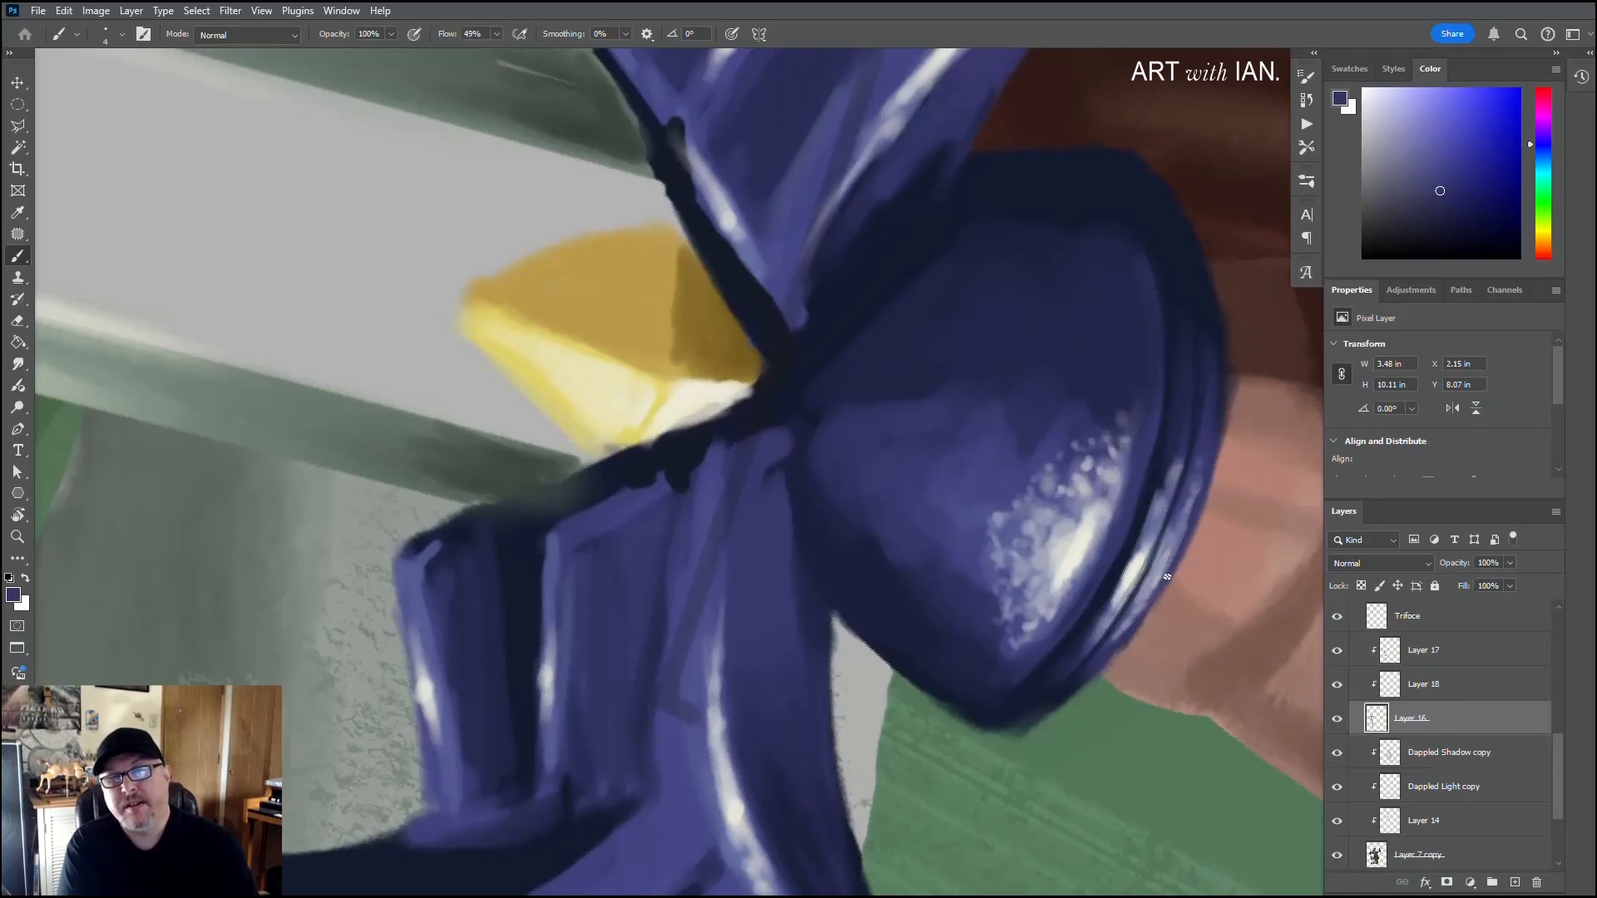
drag(1167, 577, 1077, 699)
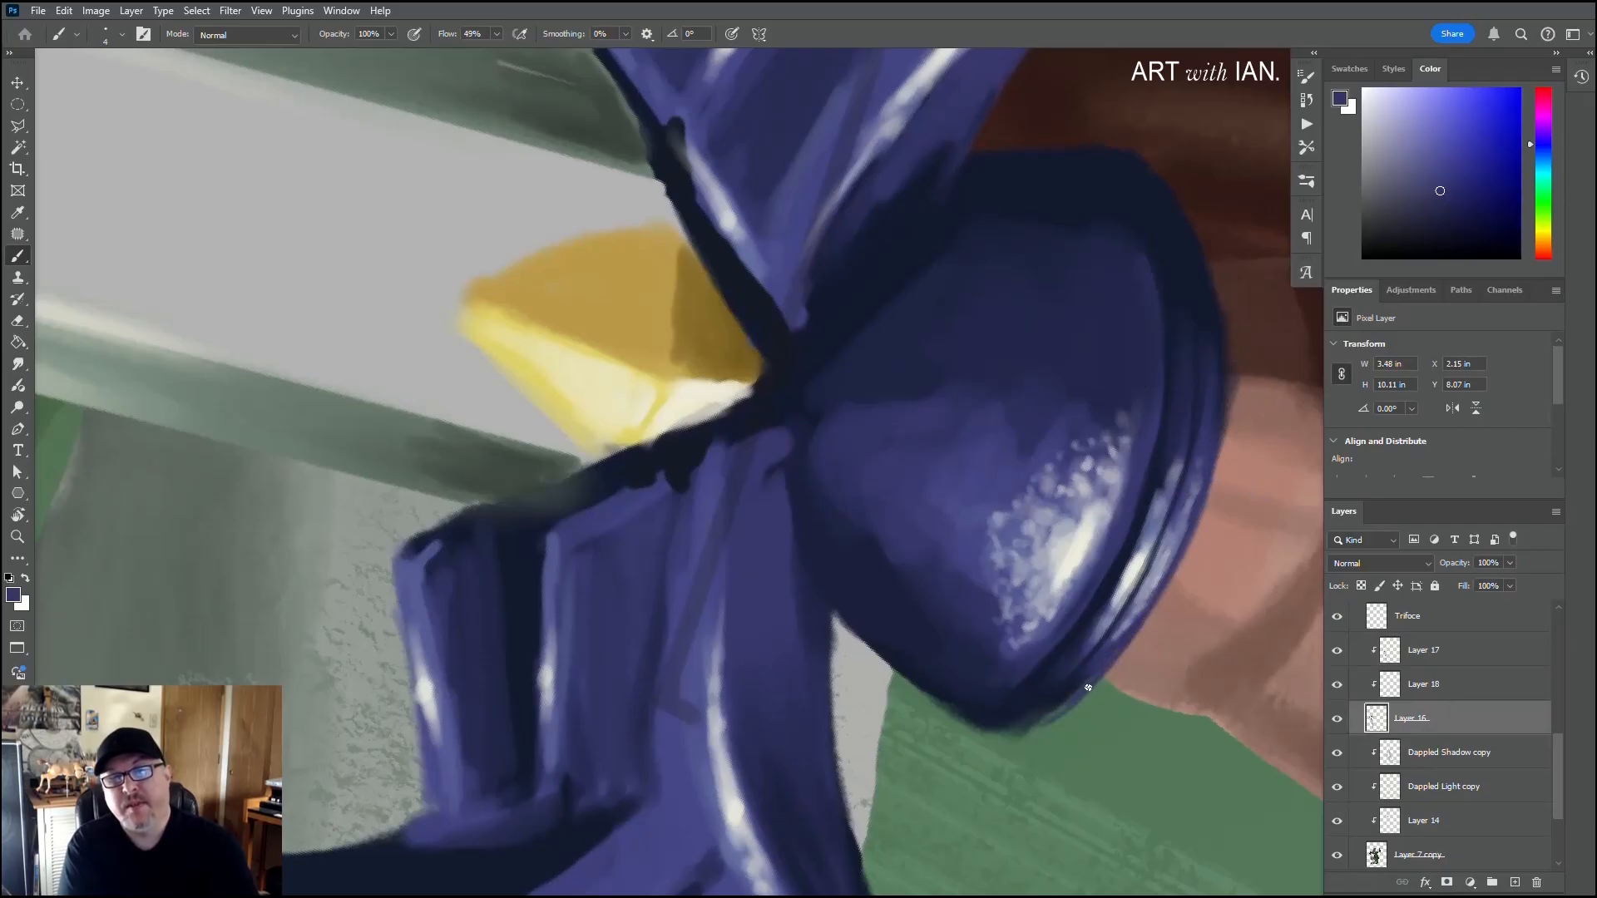
alt+click(1065, 738)
drag(1073, 698, 1026, 721)
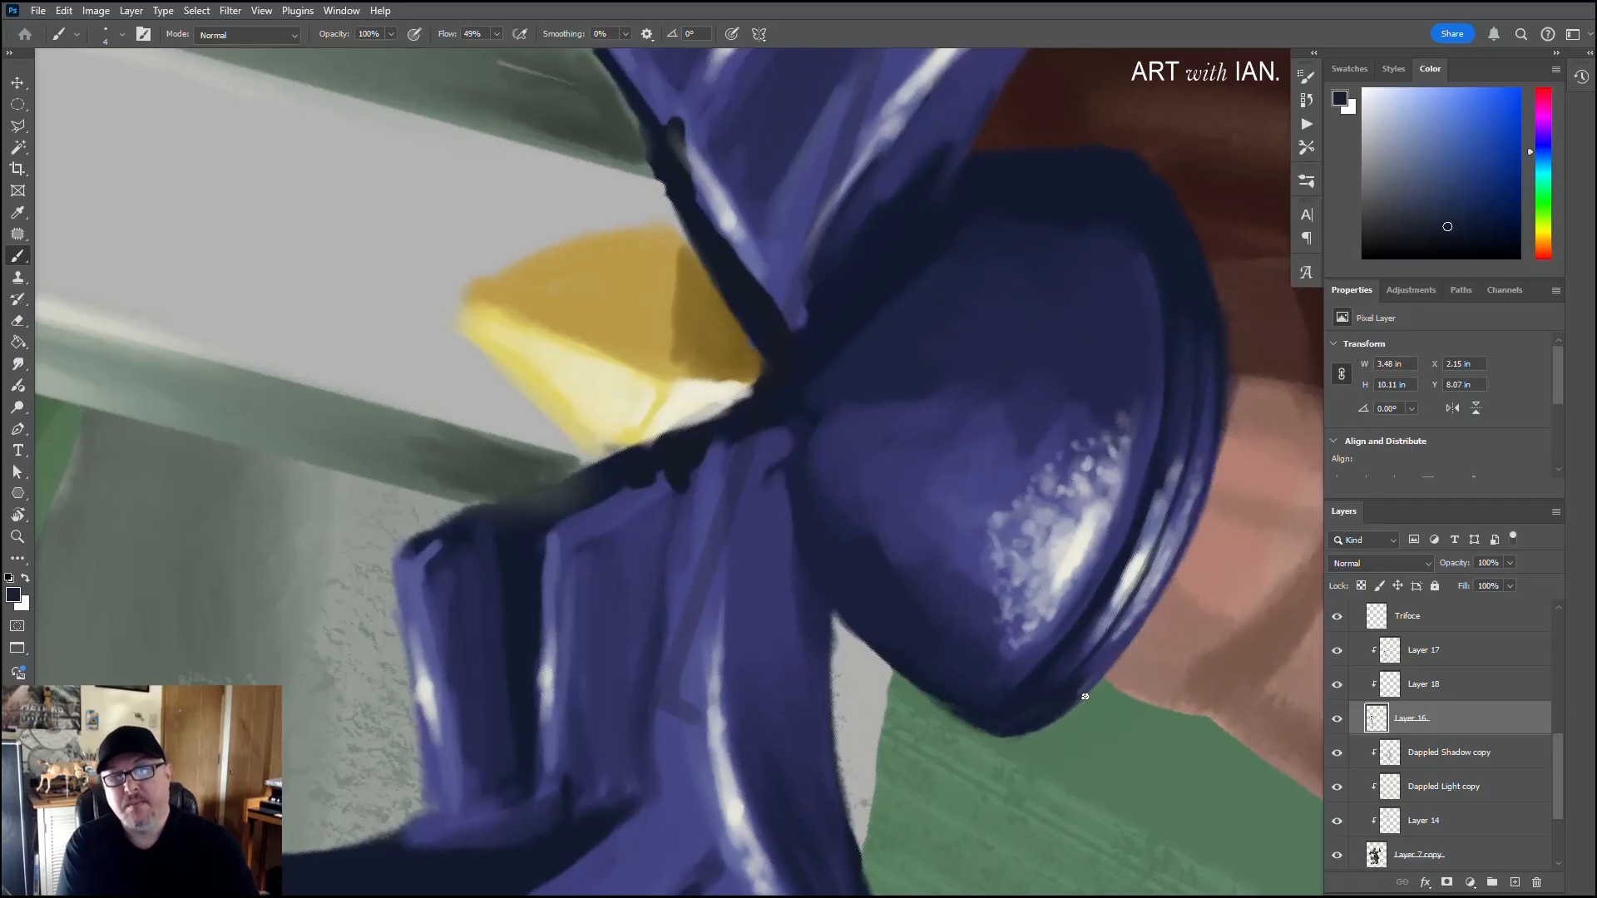
Step: Touch up the highlight on the outer edge of the dome's rim with sampled violet and lavender
alt+click(1113, 661)
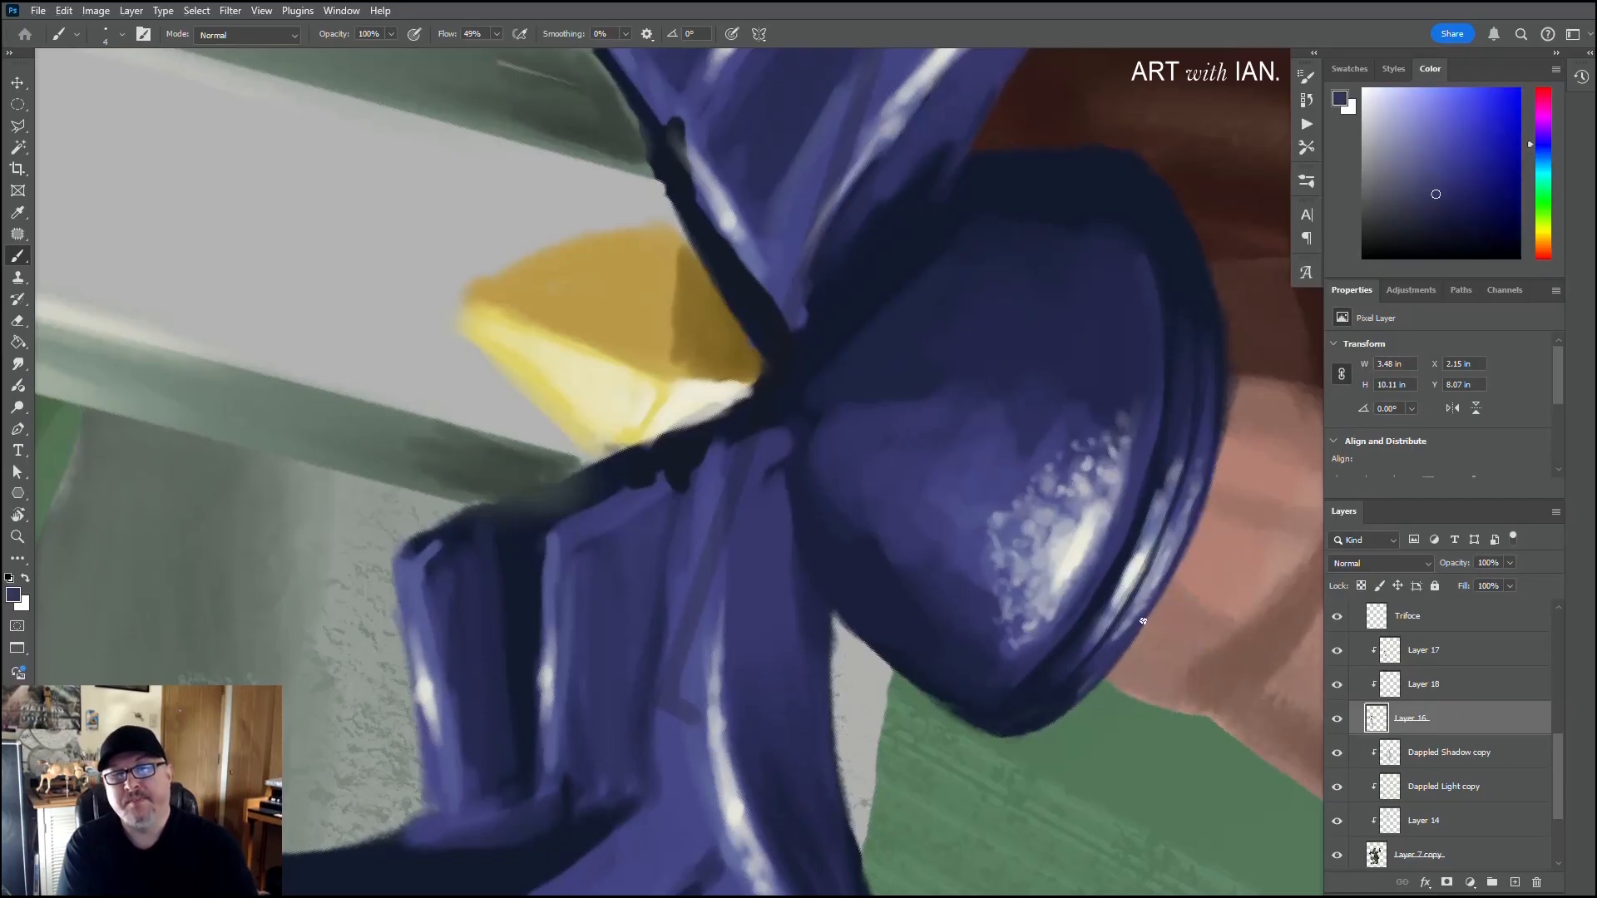
alt+click(1176, 548)
mouse_move(1171, 570)
mouse_down()
mouse_move(1144, 616)
mouse_move(1195, 511)
mouse_move(1182, 542)
mouse_up()
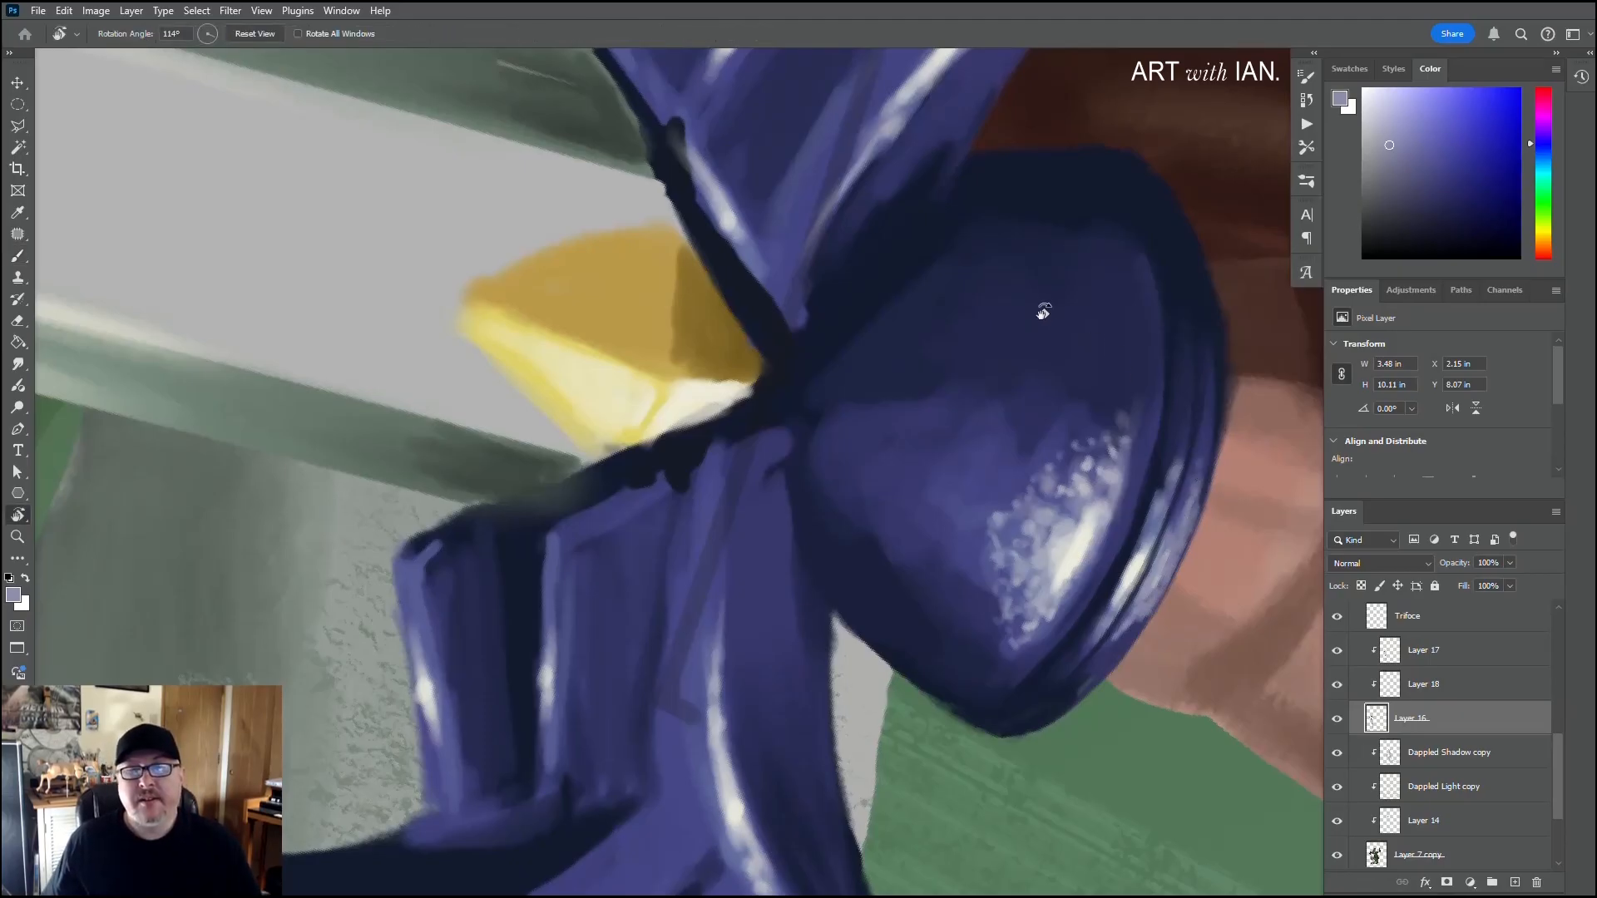
Step: Reset the canvas rotation to 0° and, on Layer 17, clean up the right wing's lower edge beside the blade with sampled dark navy
key(r)
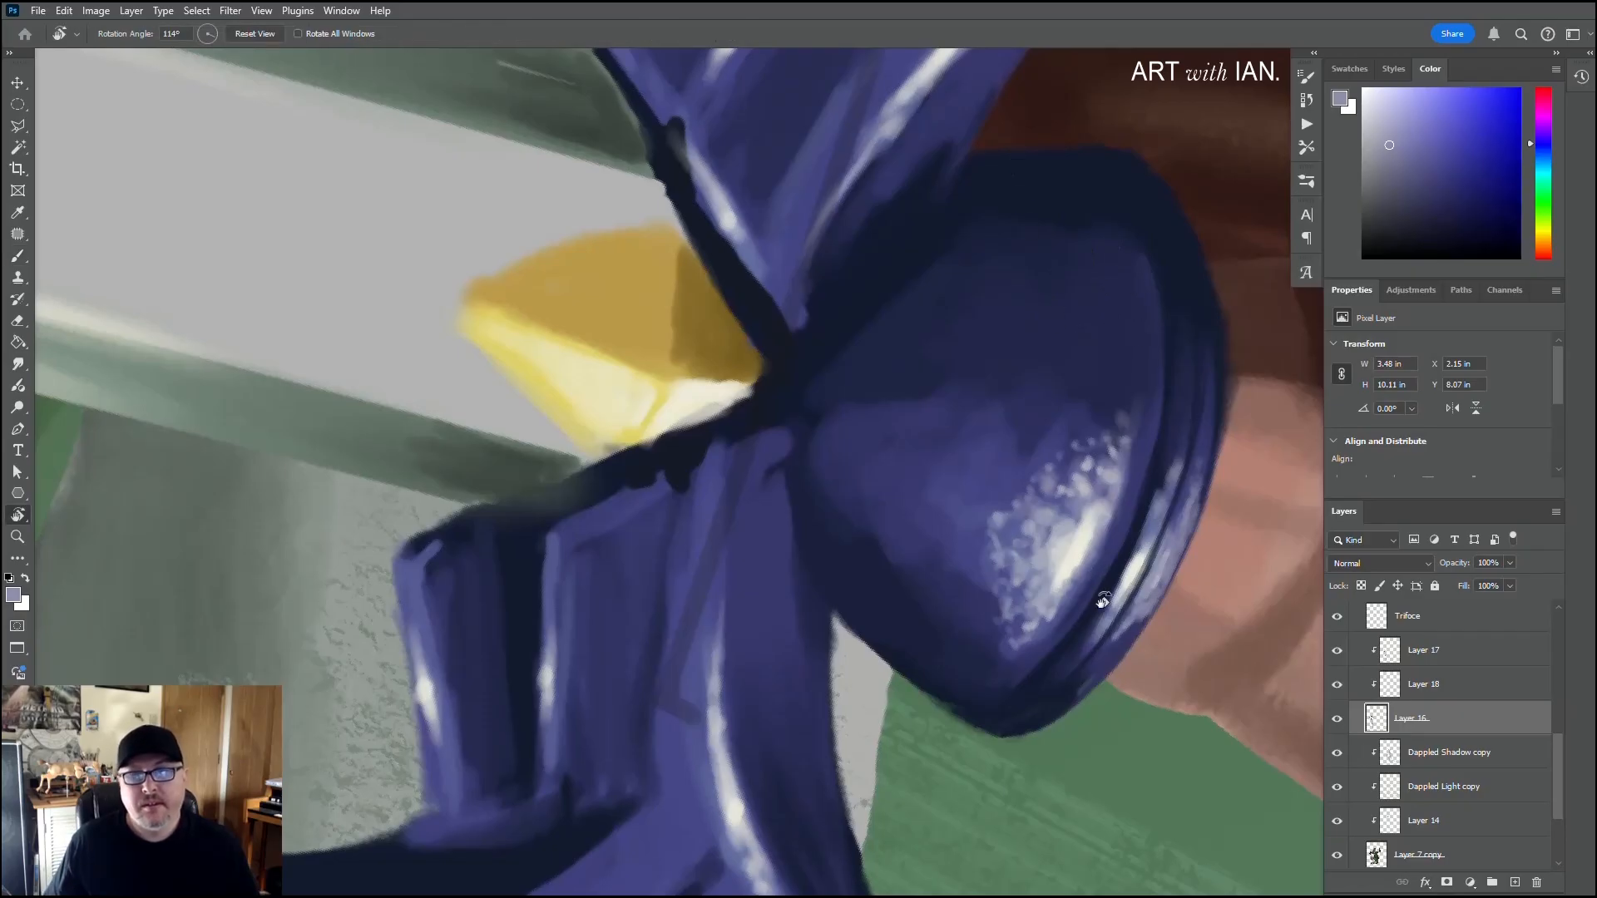
drag(1095, 603, 793, 187)
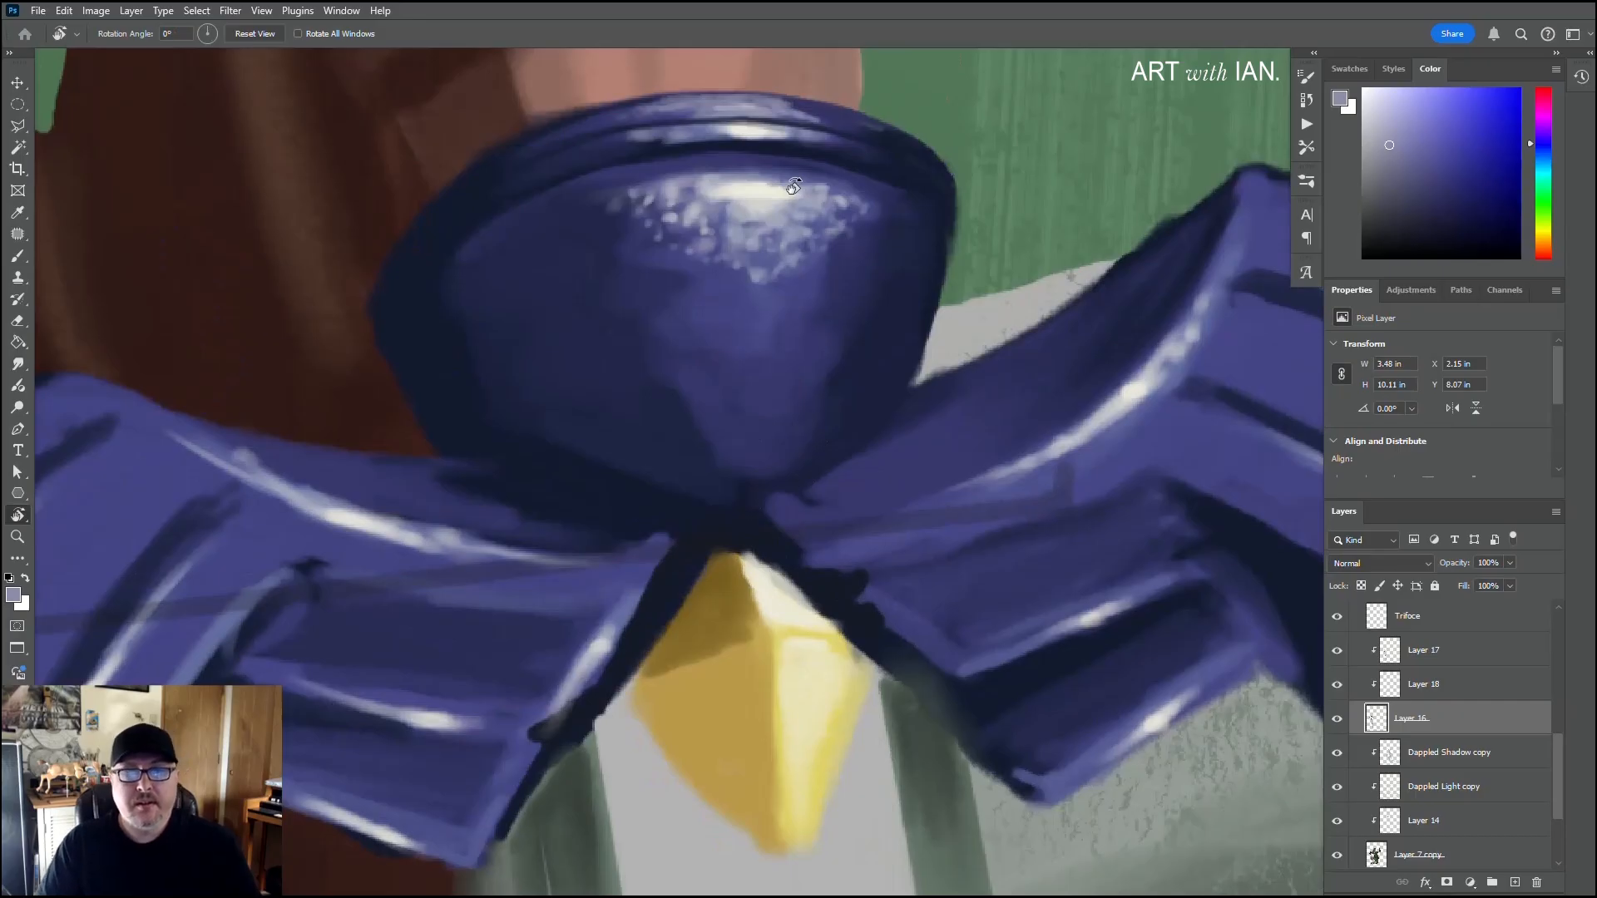
alt+scroll(947, 727, down, 1)
alt+scroll(947, 727, down, 3)
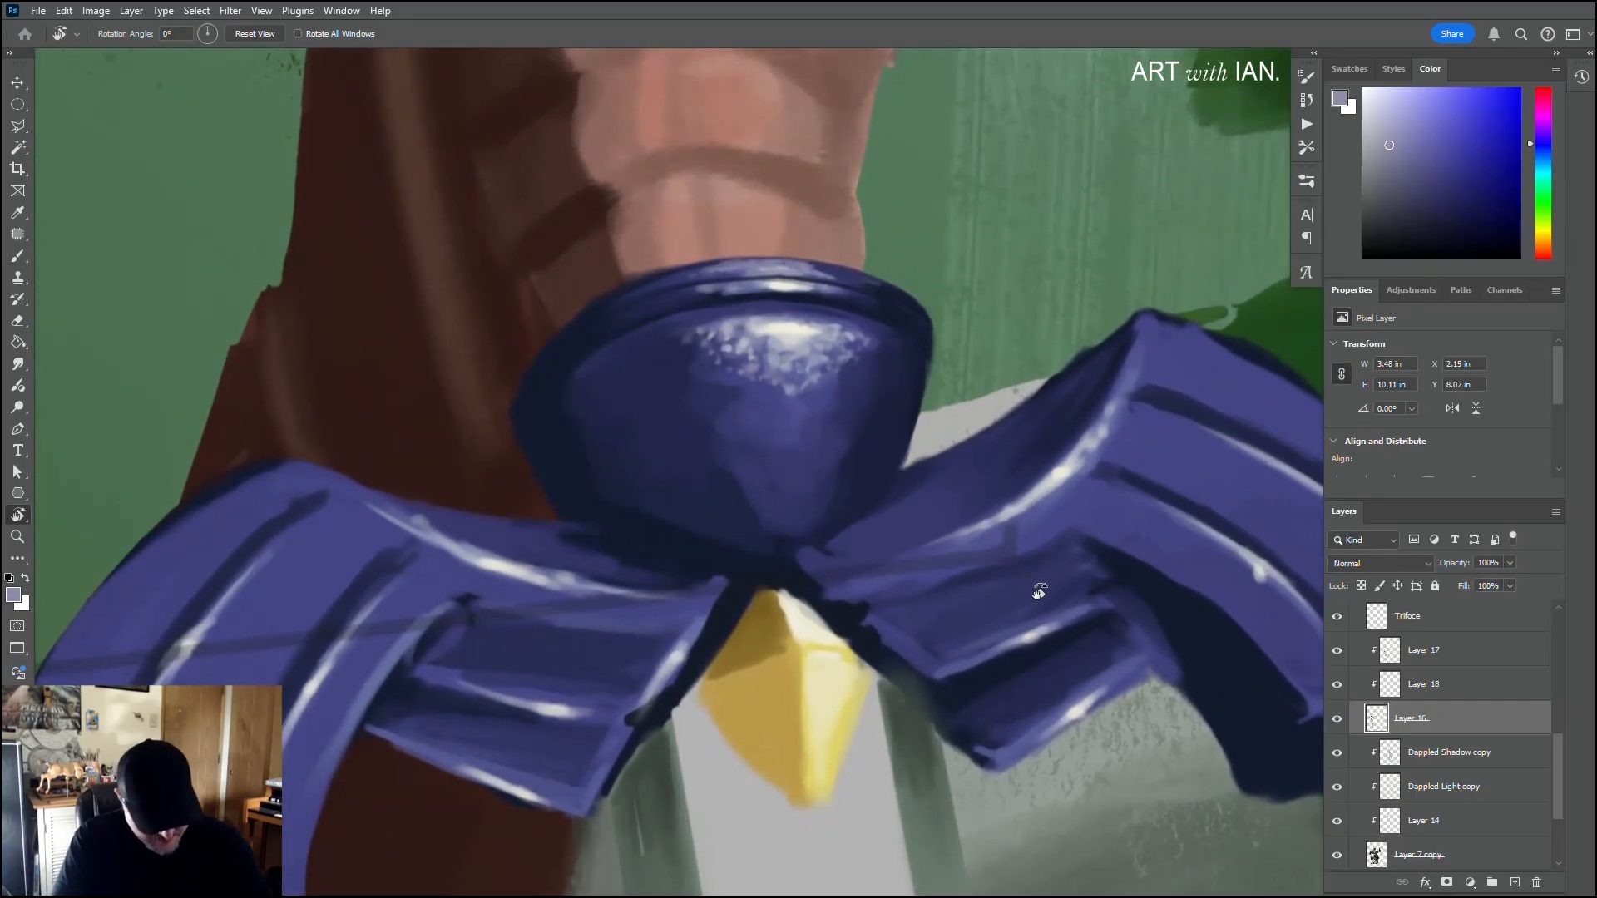
key(b)
alt+click(994, 675)
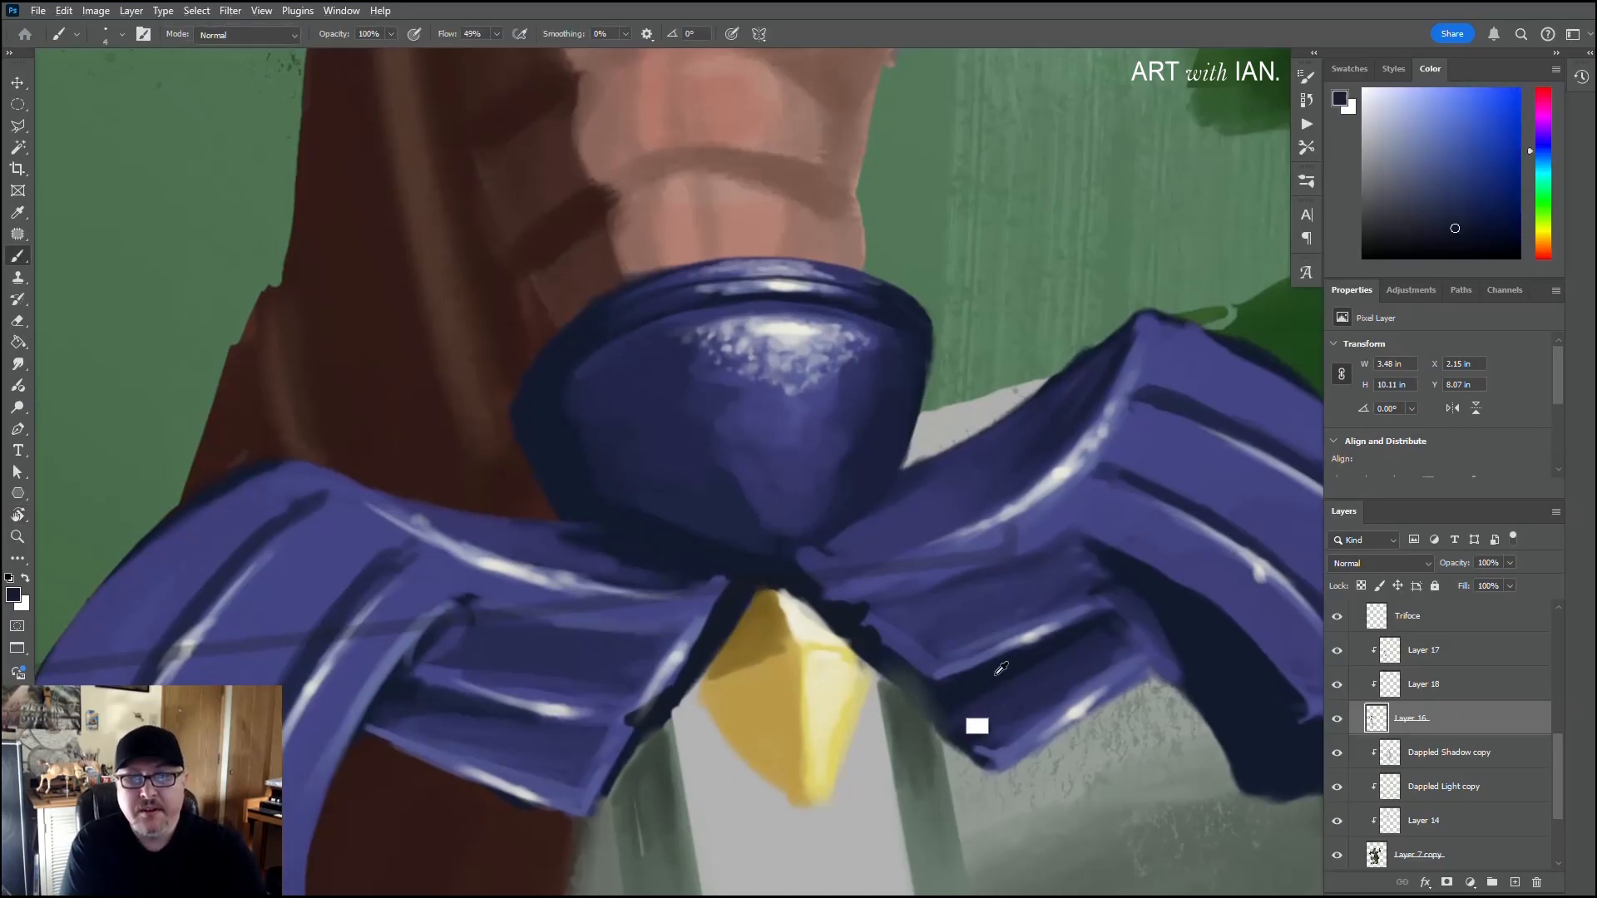
click(1436, 652)
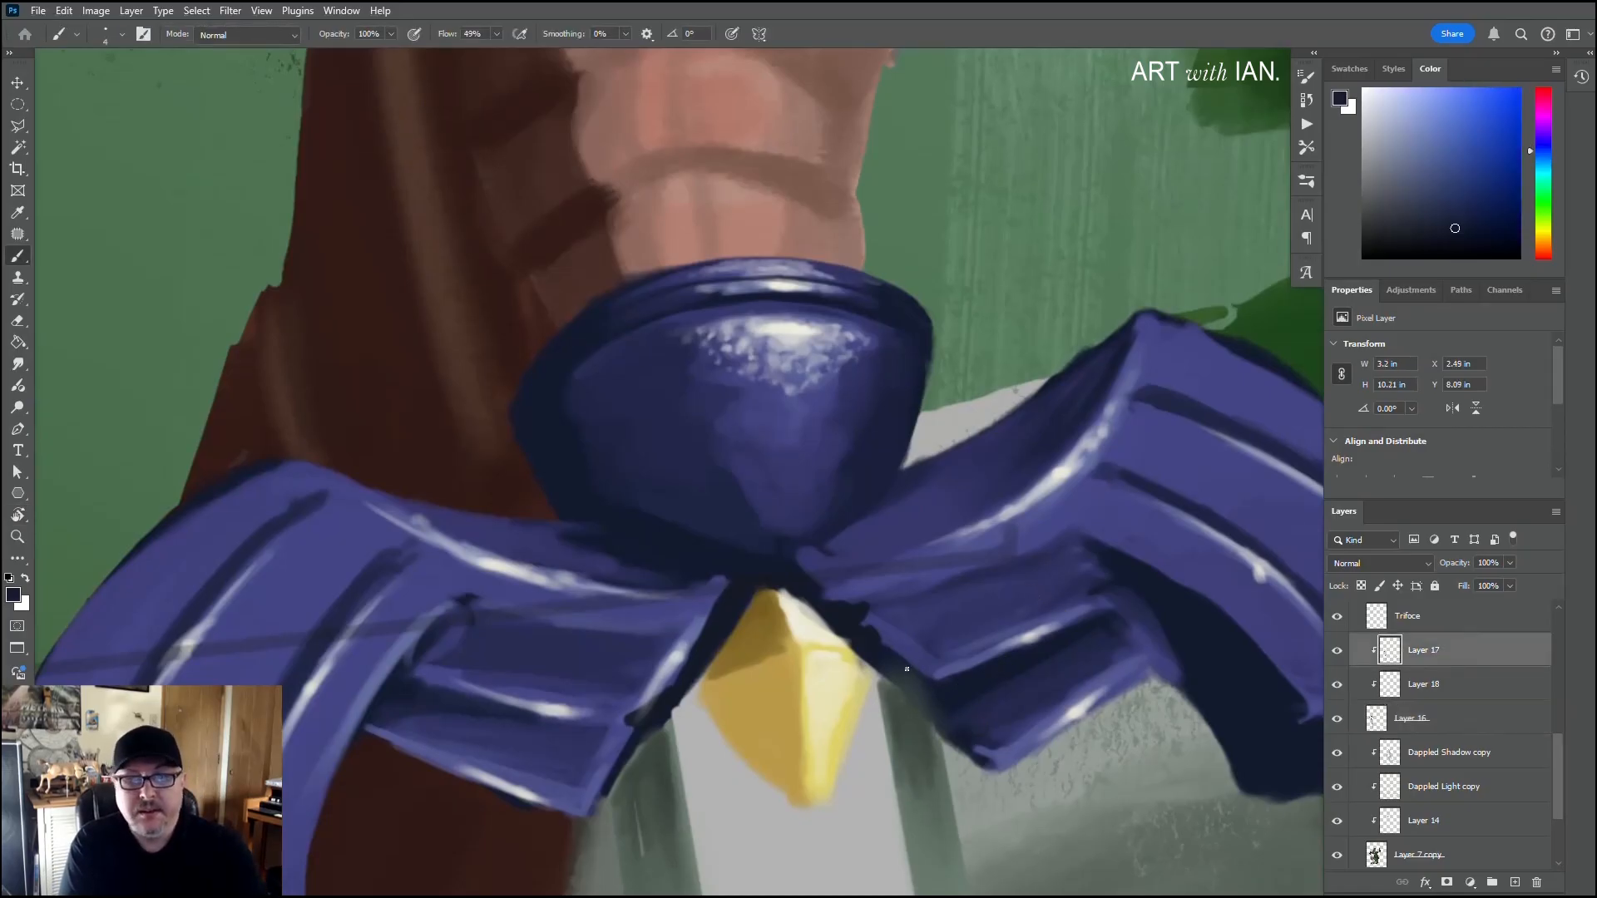
mouse_move(896, 675)
mouse_down()
mouse_move(934, 715)
mouse_move(906, 675)
mouse_up()
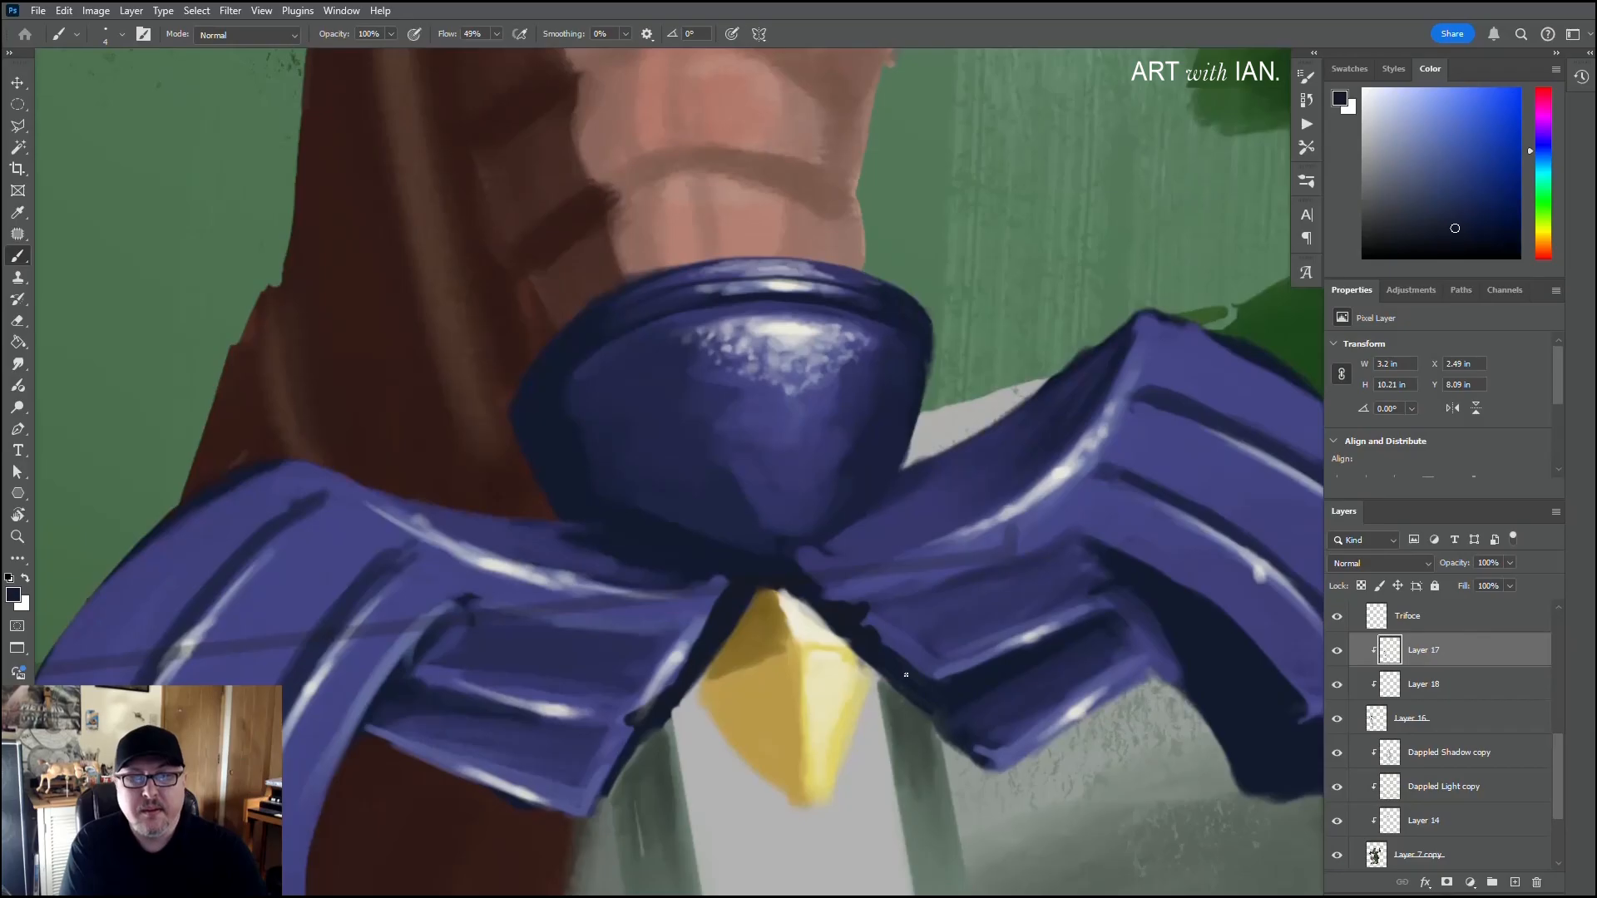
Step: Smooth the guard's inner edges around the top of the gold gem with sampled violet and dark navy
alt+click(907, 654)
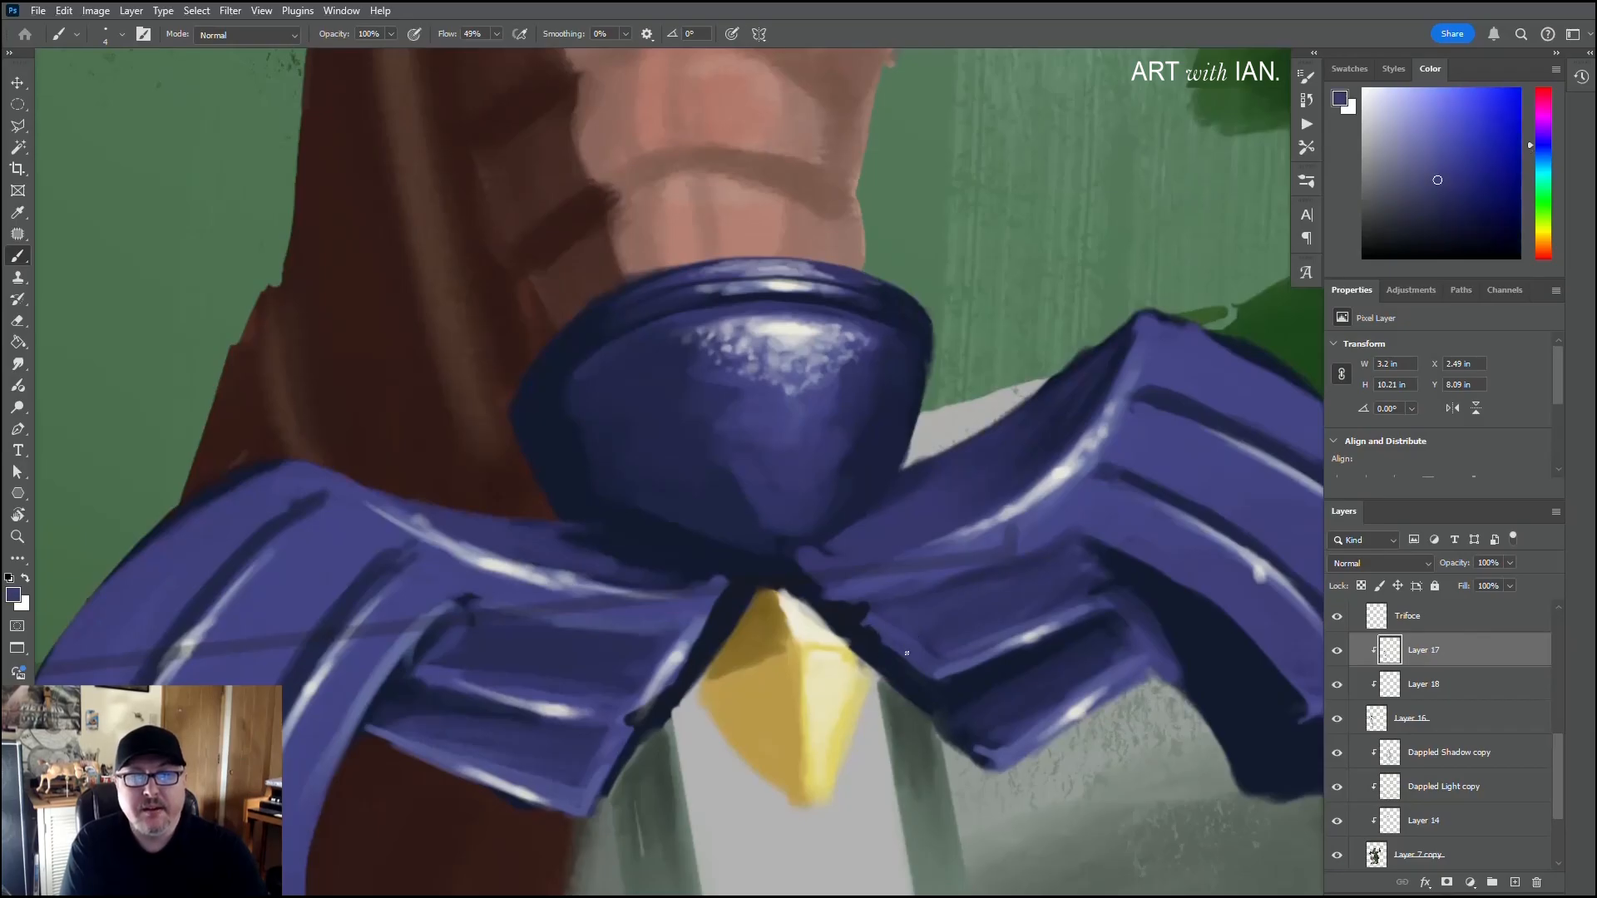
alt+click(832, 601)
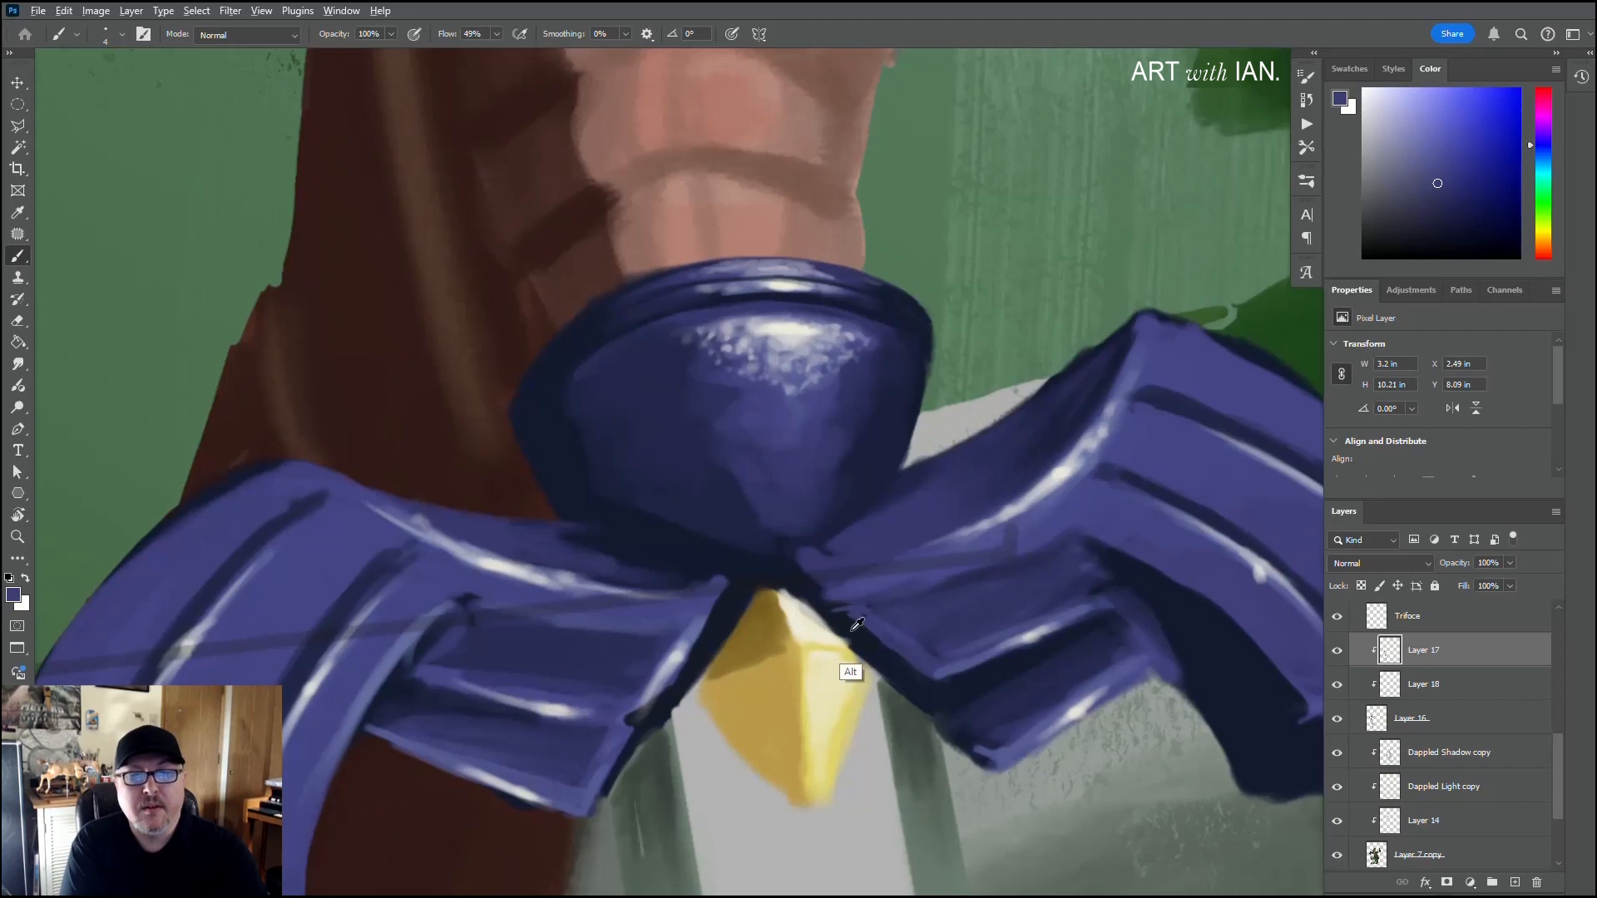
alt+click(846, 662)
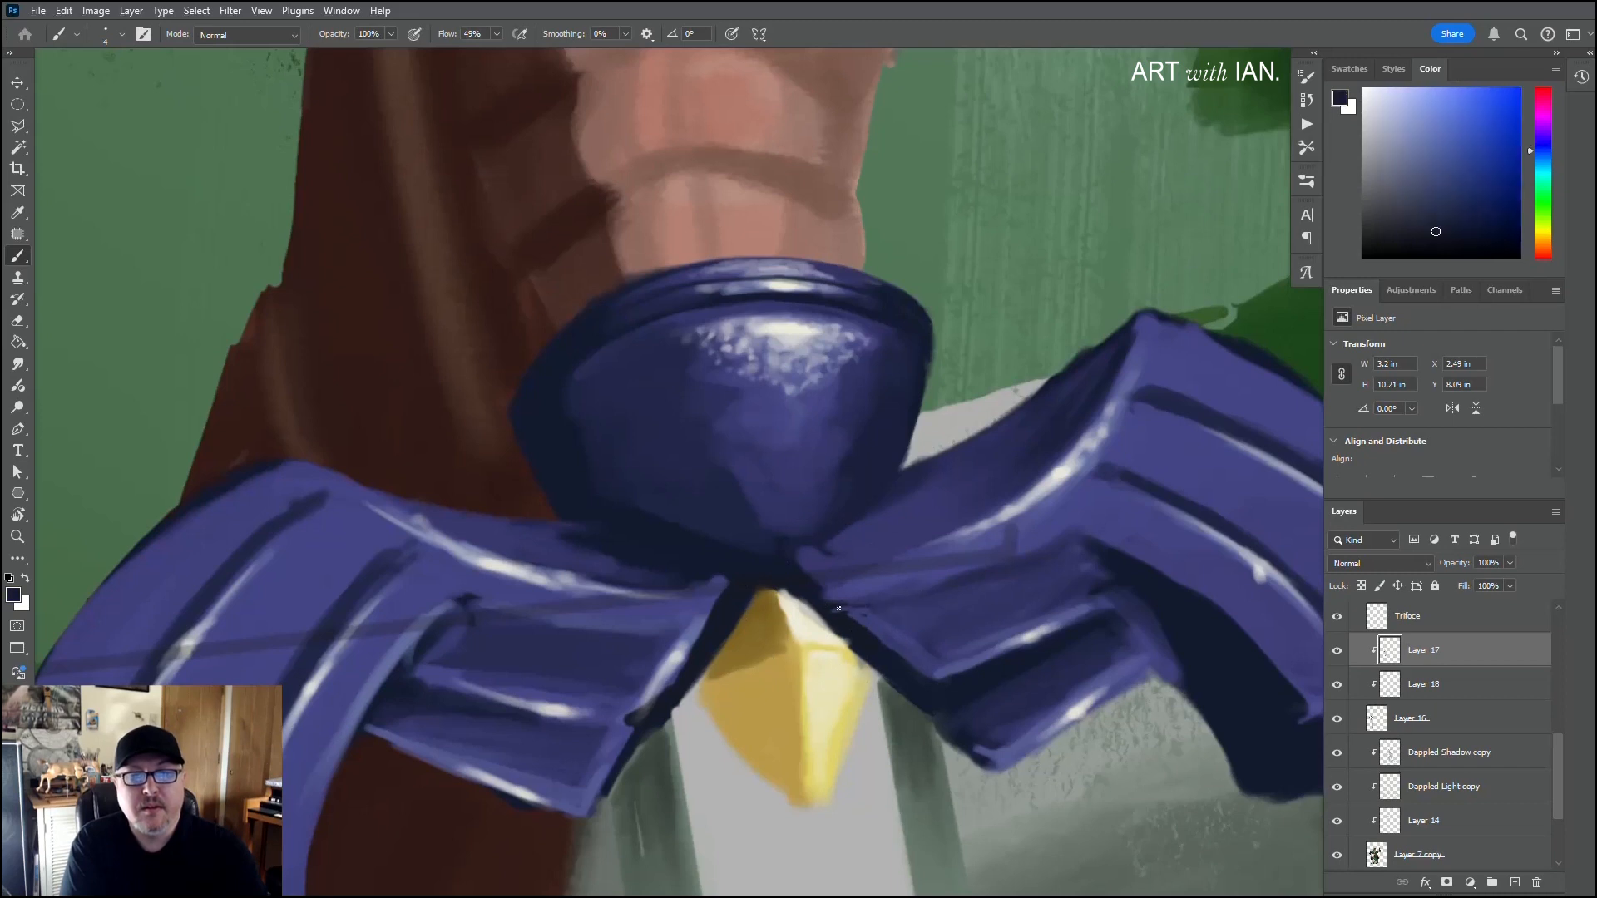
alt+click(721, 575)
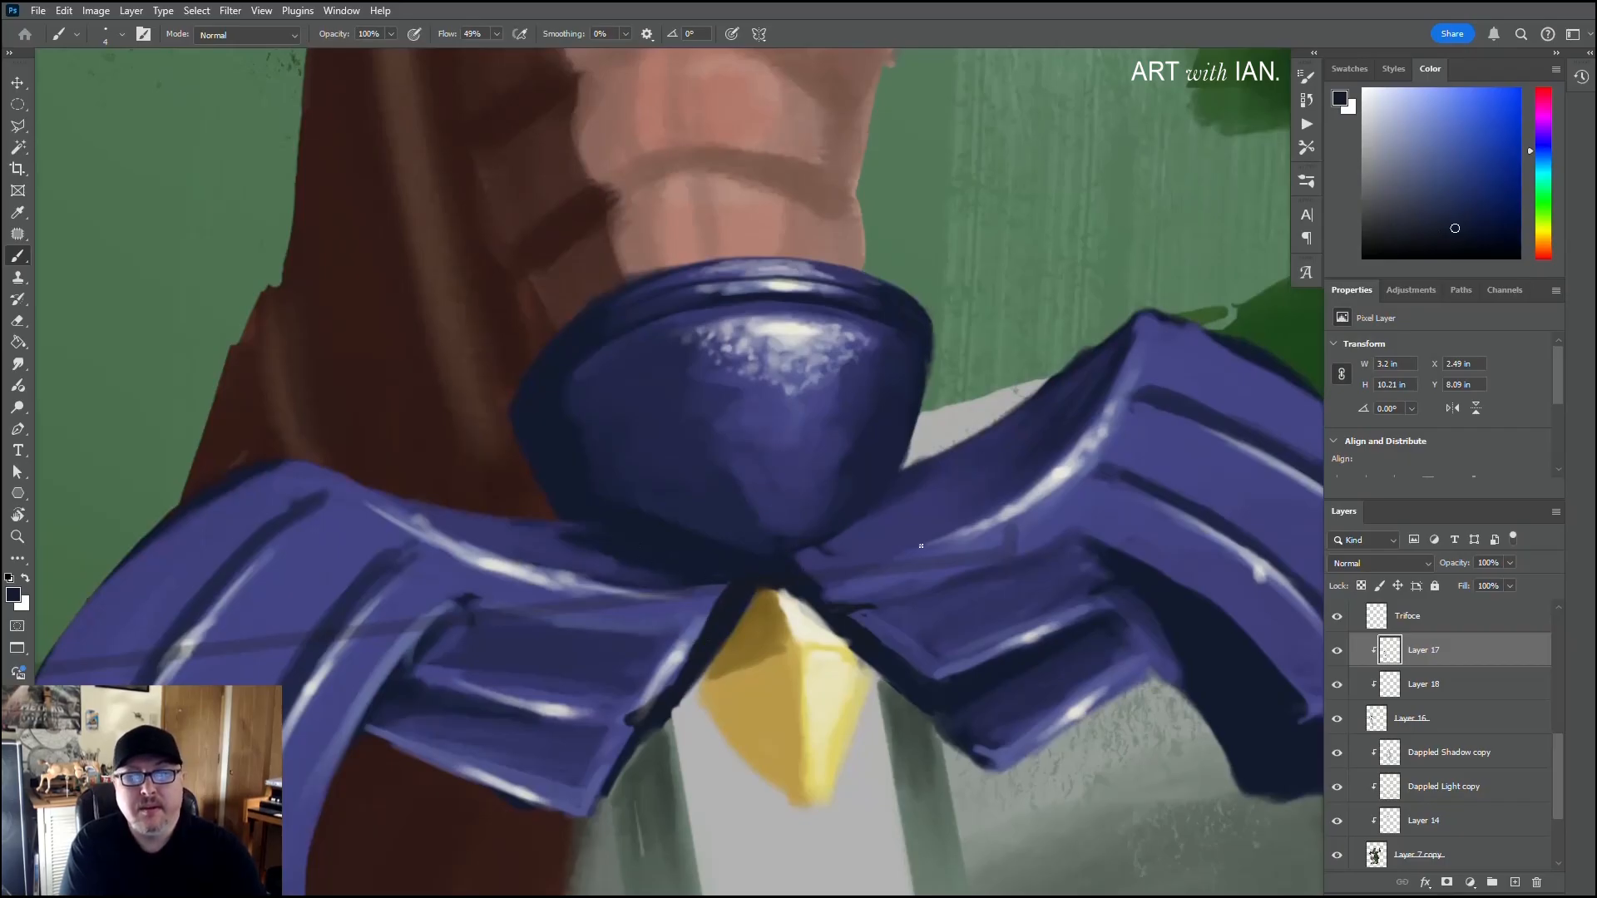
Step: Extend the right wing's ridge highlight toward the guard's centre with sampled lavender, and refine its edges with violet
alt+click(966, 529)
drag(914, 548, 820, 572)
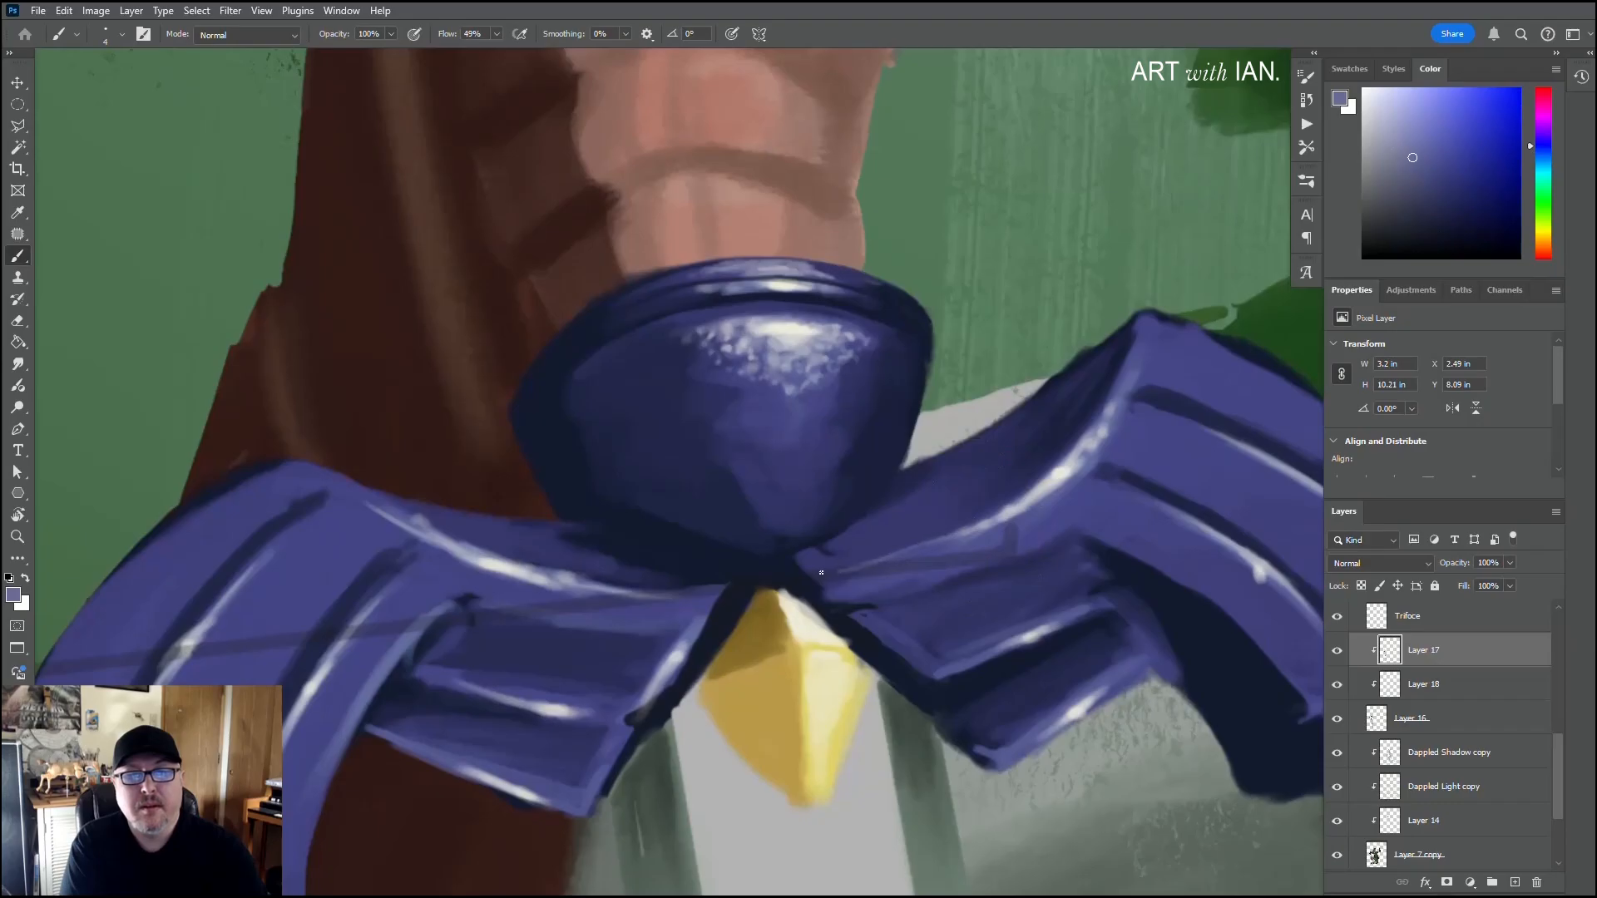
mouse_move(929, 543)
mouse_down()
mouse_move(811, 566)
mouse_move(879, 558)
mouse_up()
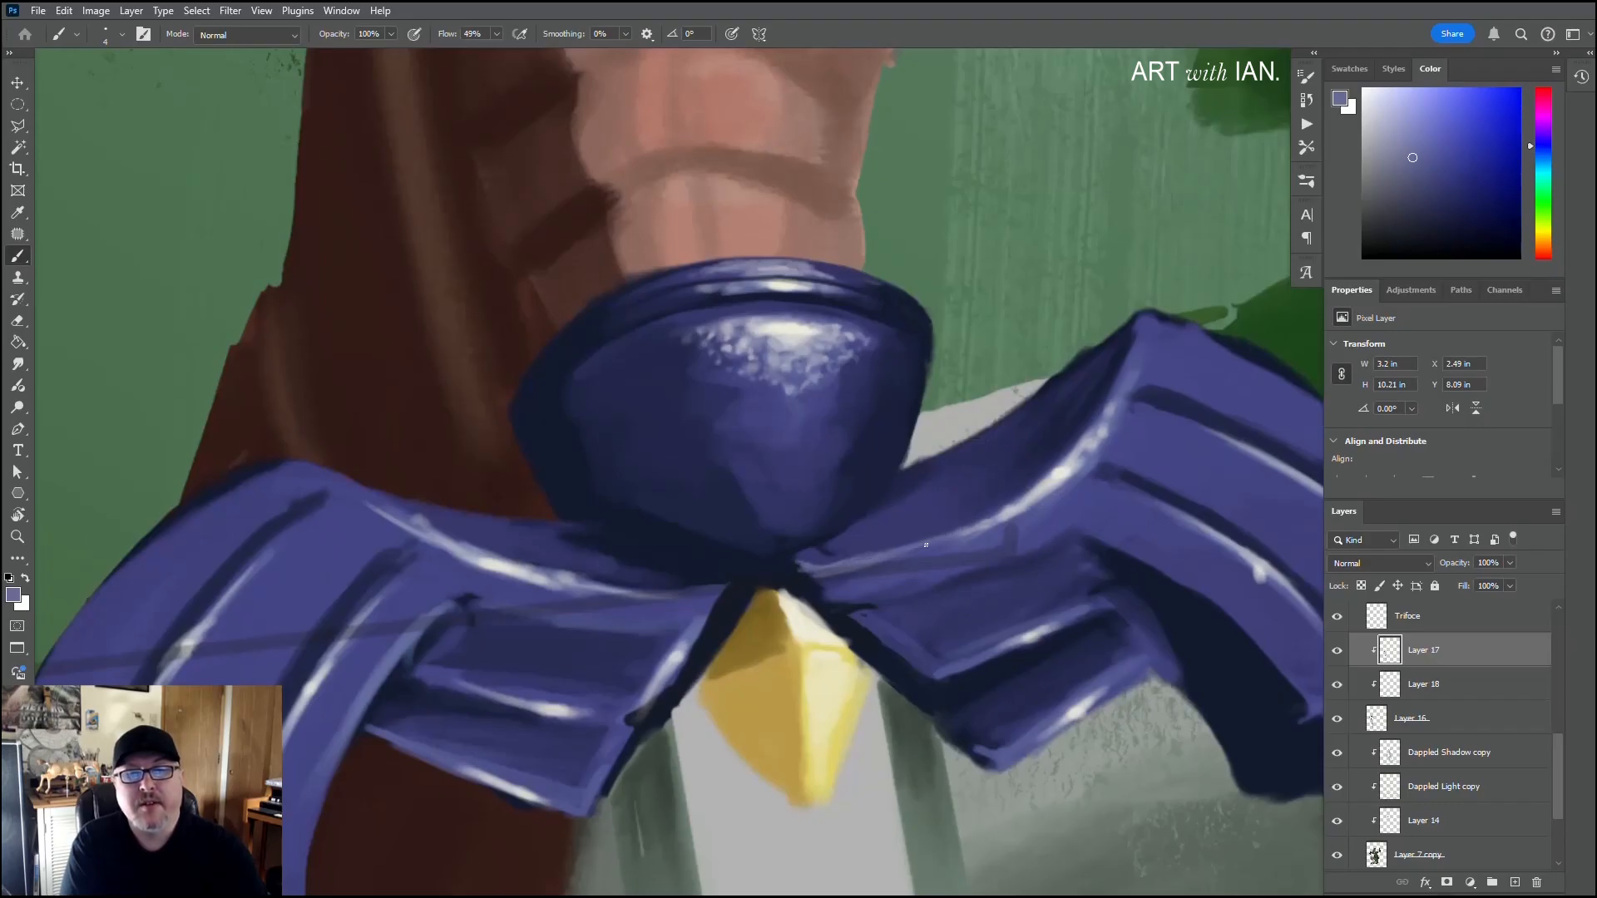
mouse_move(868, 558)
mouse_down()
mouse_move(1053, 496)
mouse_move(1014, 512)
mouse_up()
alt+click(1063, 507)
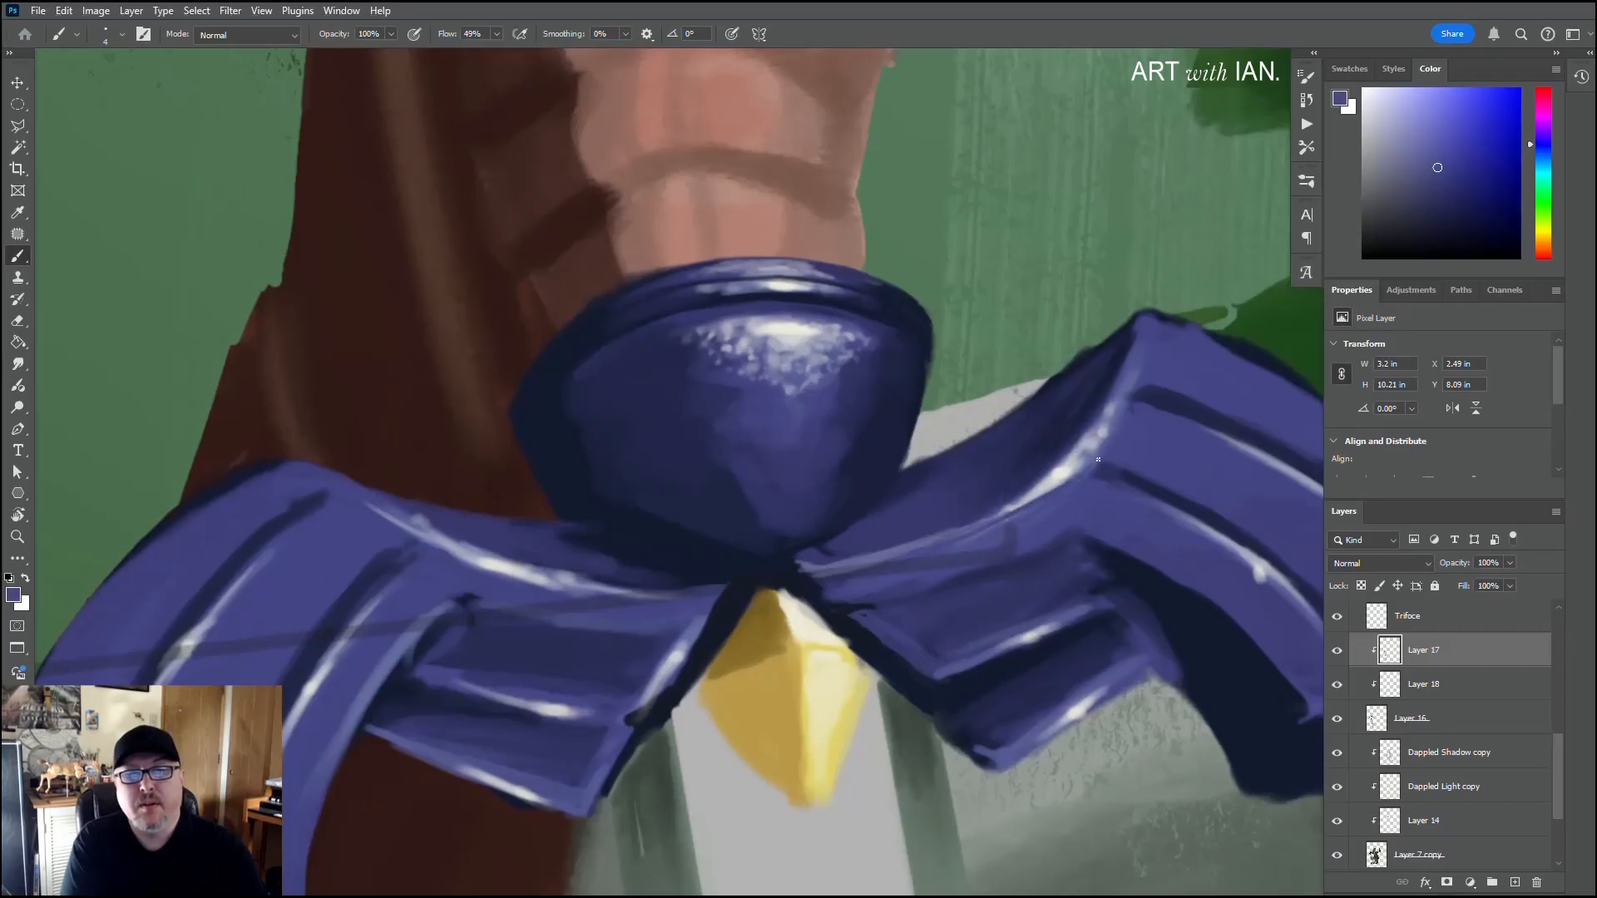
drag(1098, 459, 1070, 476)
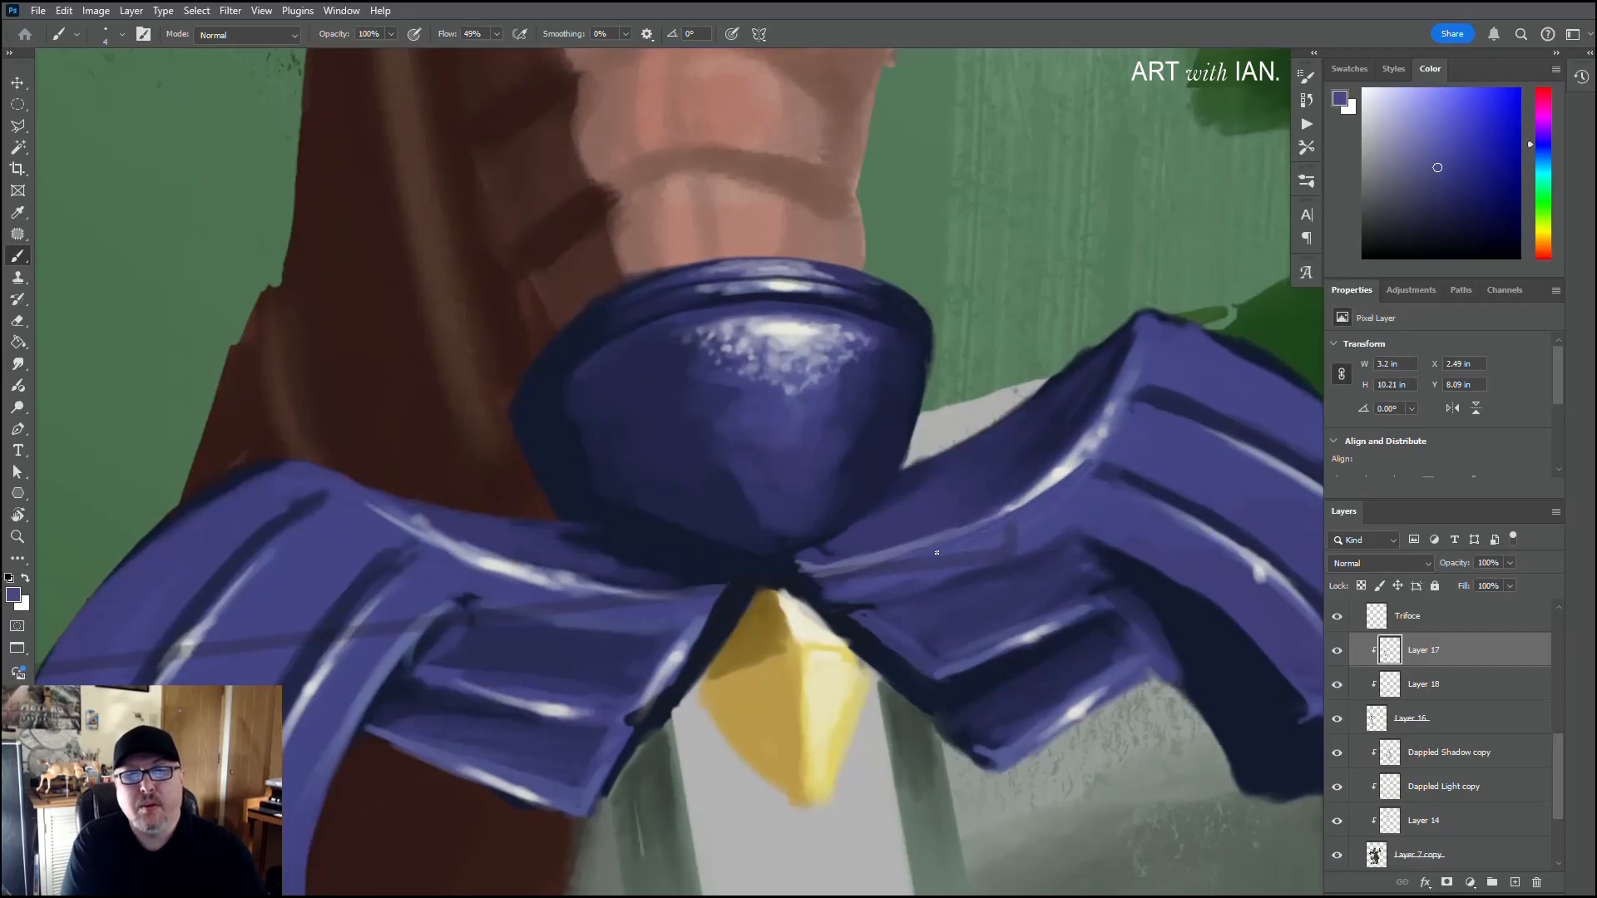
drag(832, 565, 929, 543)
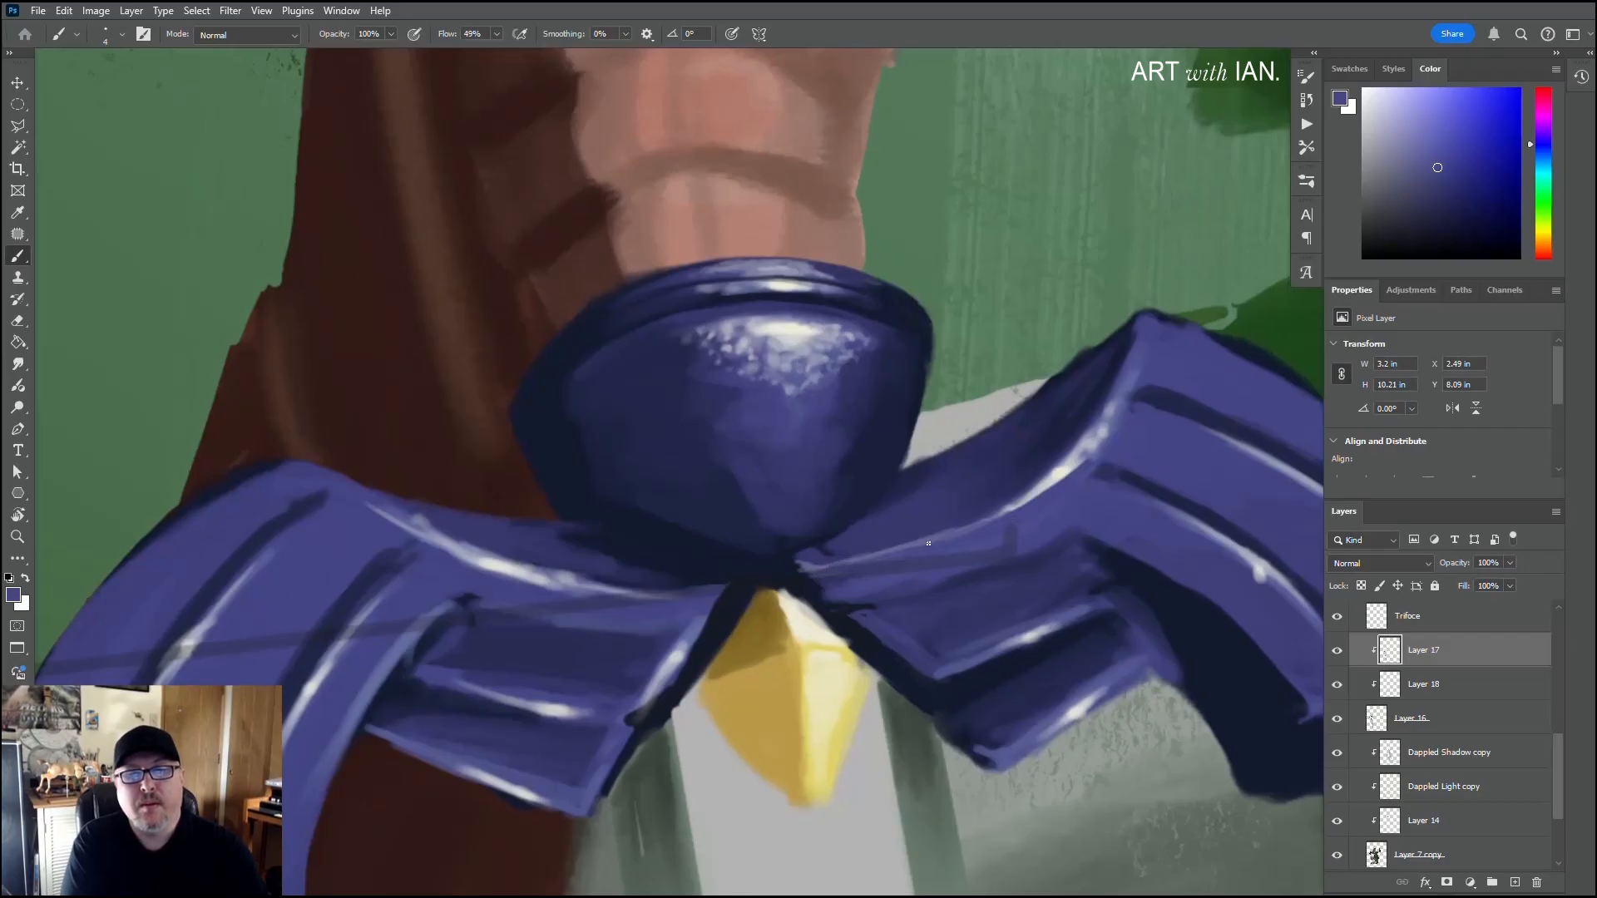
alt+click(869, 486)
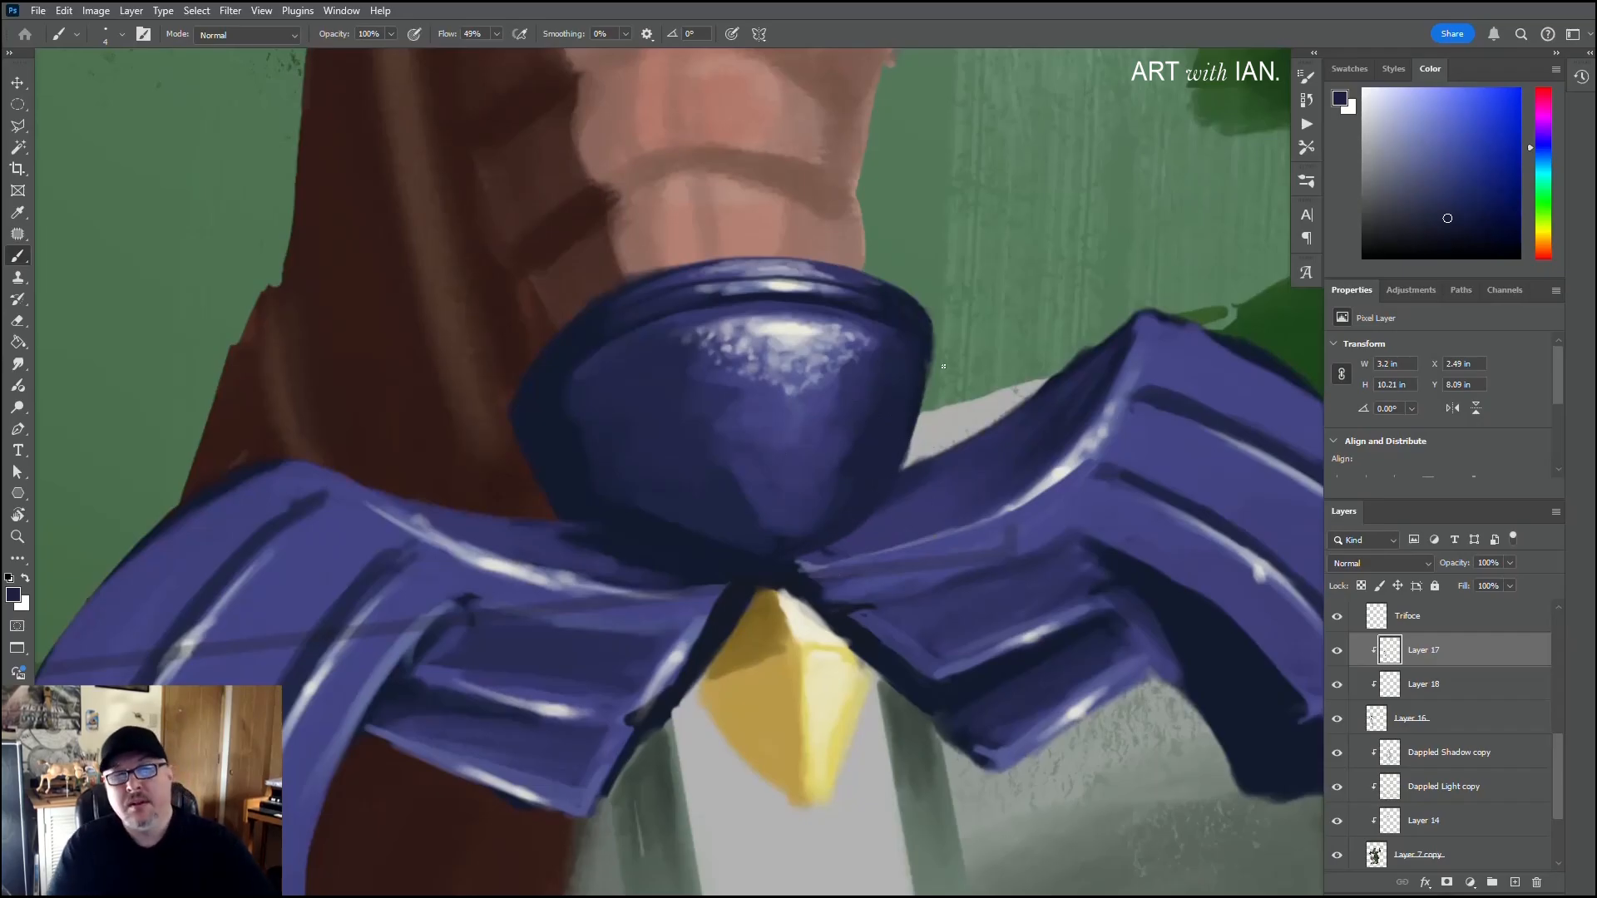
Step: Even out the ridged panels of the left guard wing with sampled violet and a 20 px brush
scroll(943, 366, down, 3)
scroll(943, 366, down, 5)
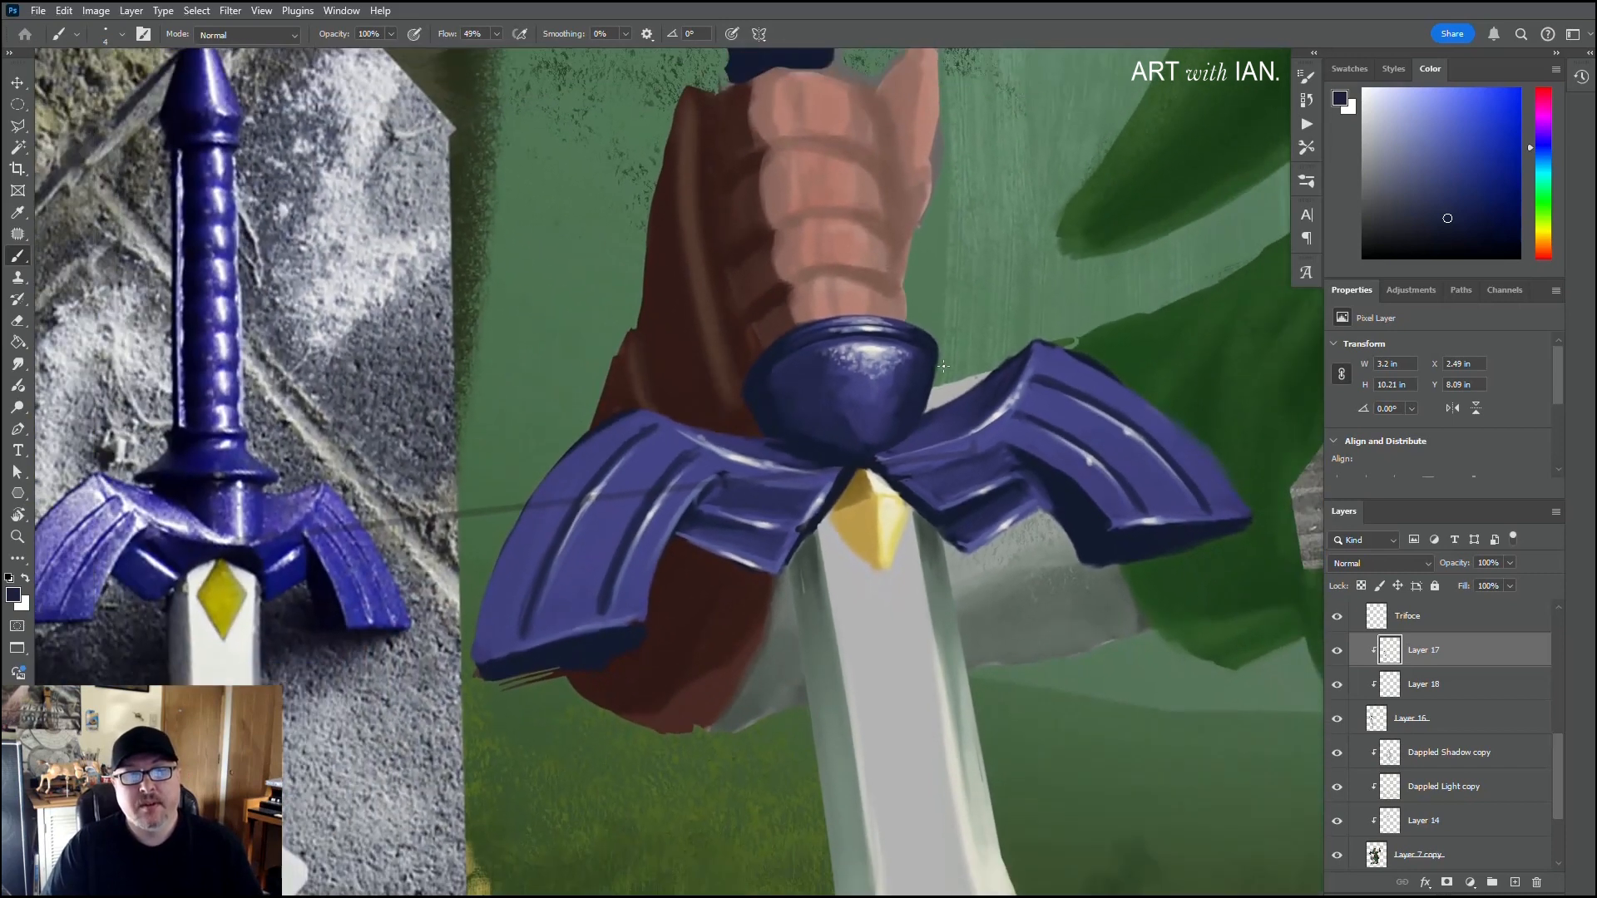
scroll(949, 359, down, 5)
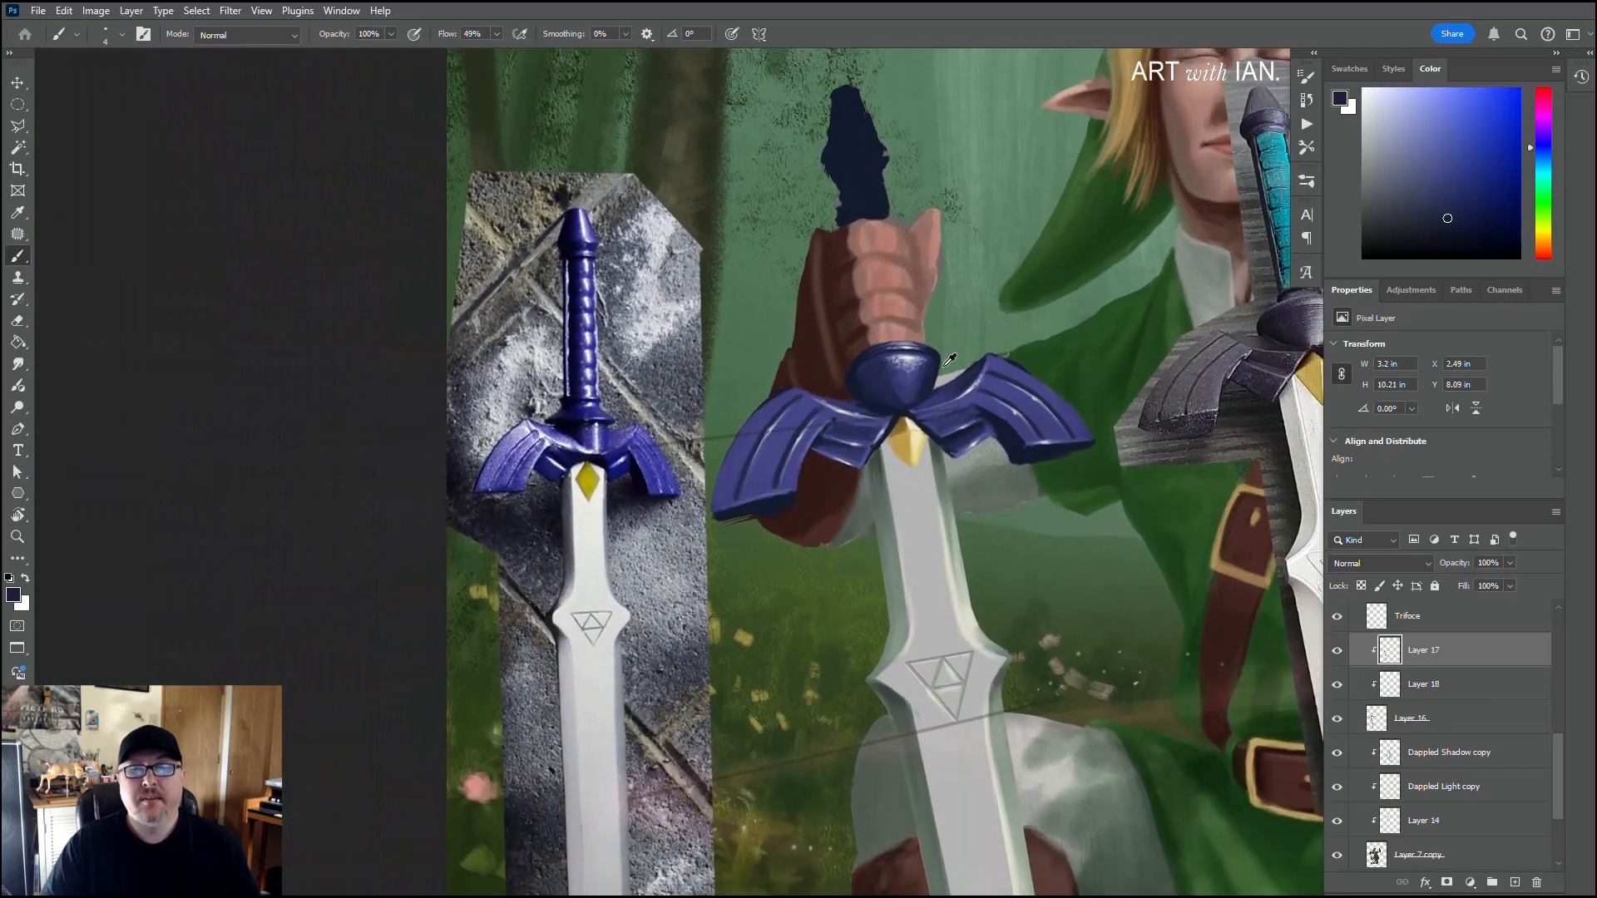
scroll(949, 359, down, 6)
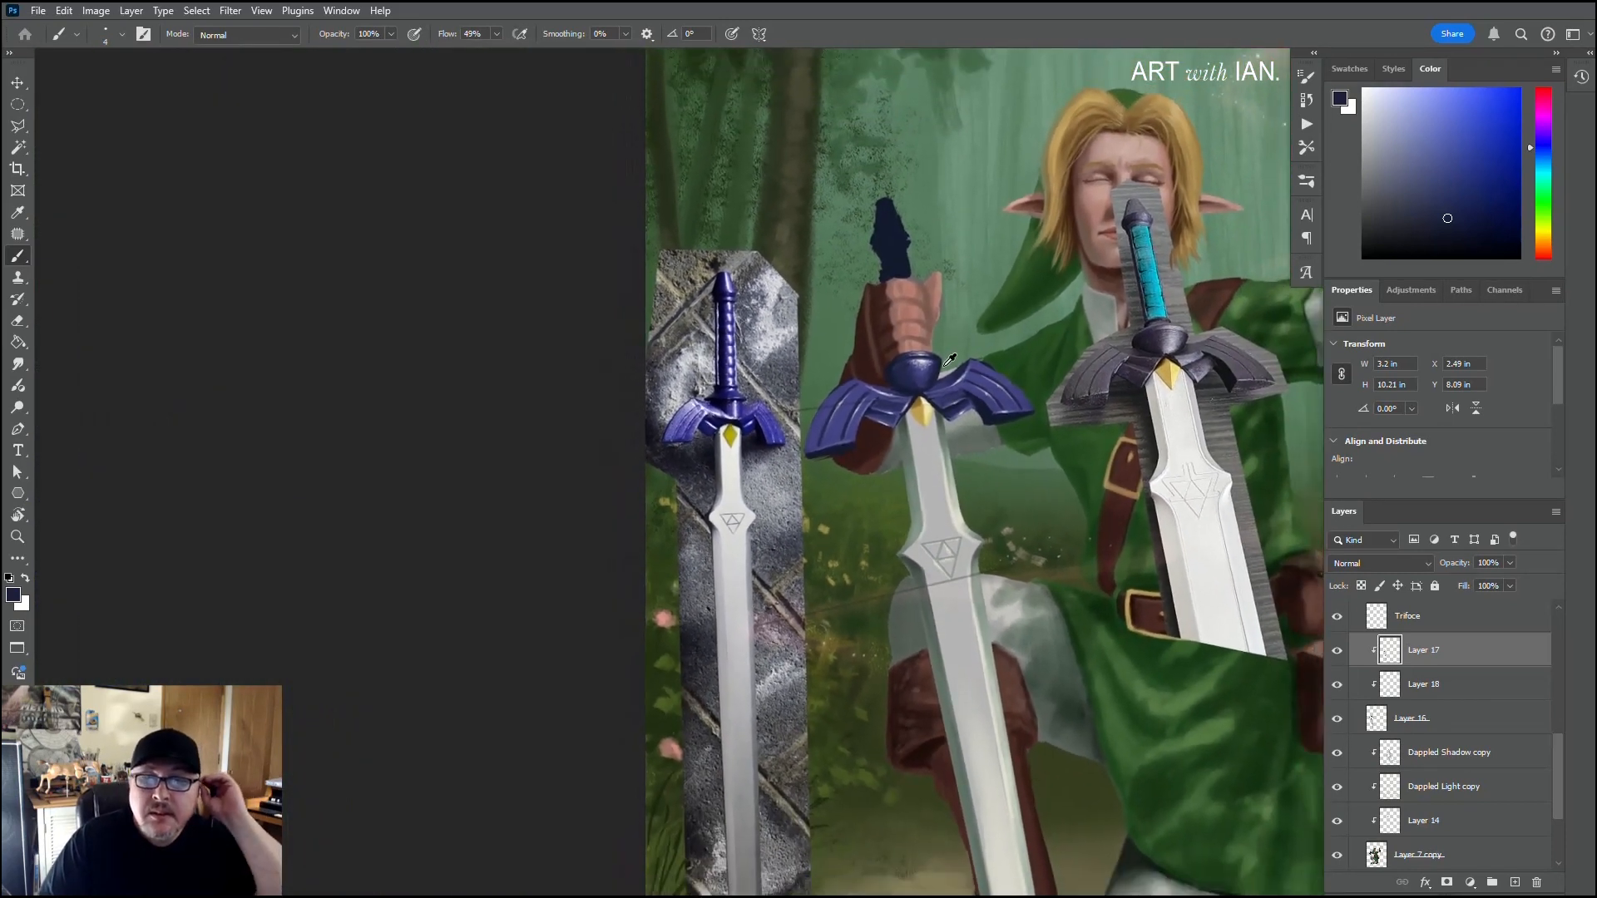
scroll(949, 360, down, 1)
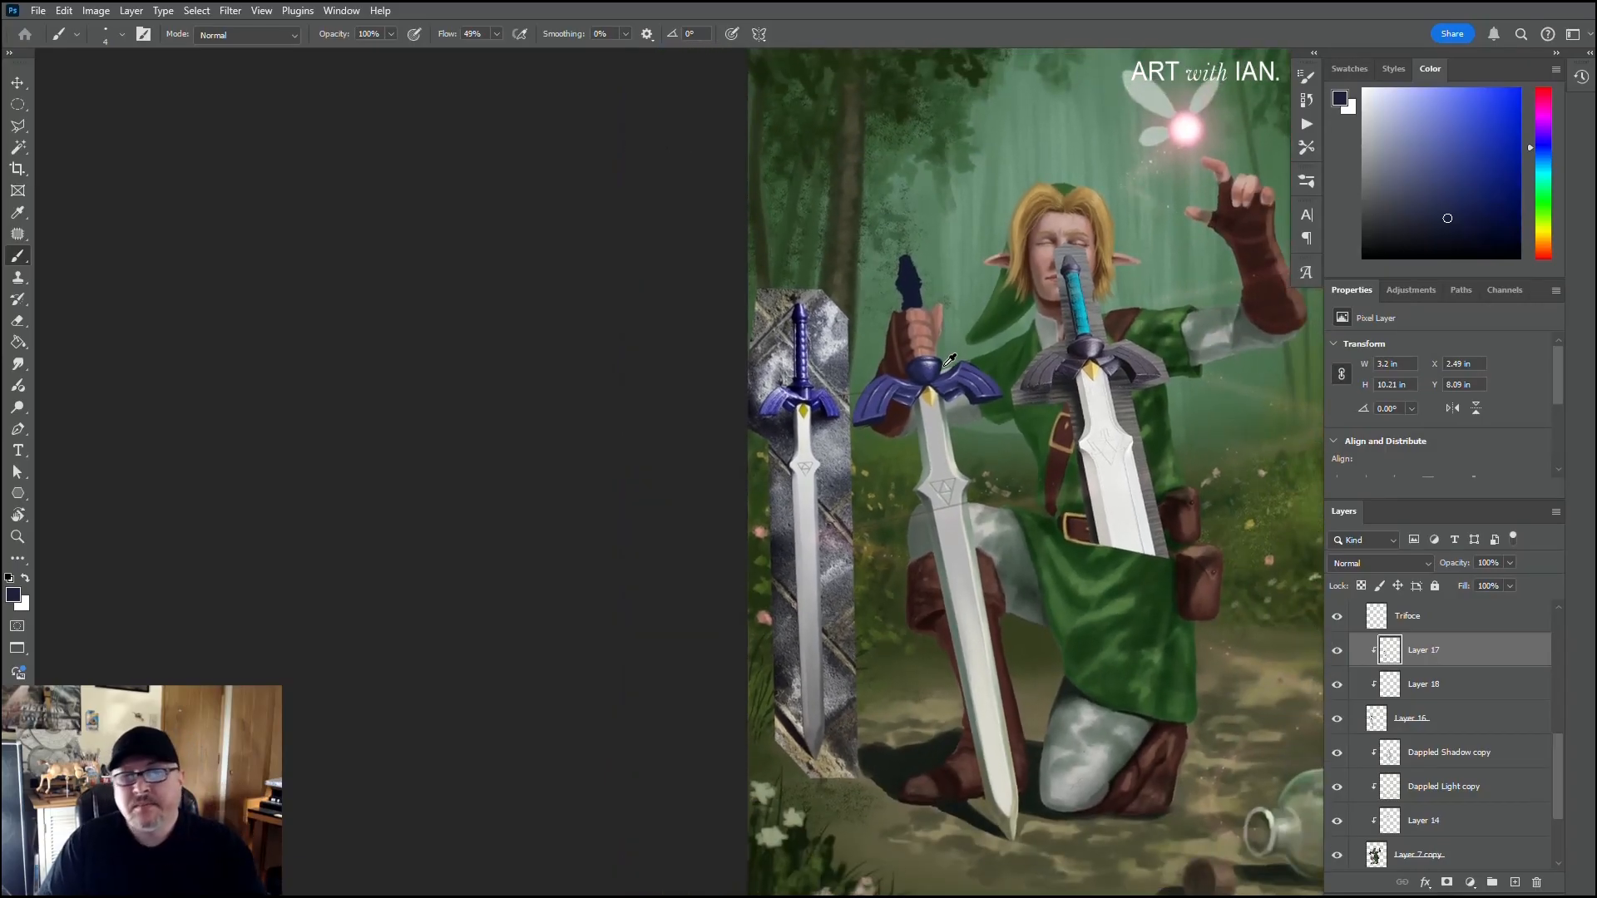
scroll(949, 360, up, 4)
scroll(883, 371, up, 3)
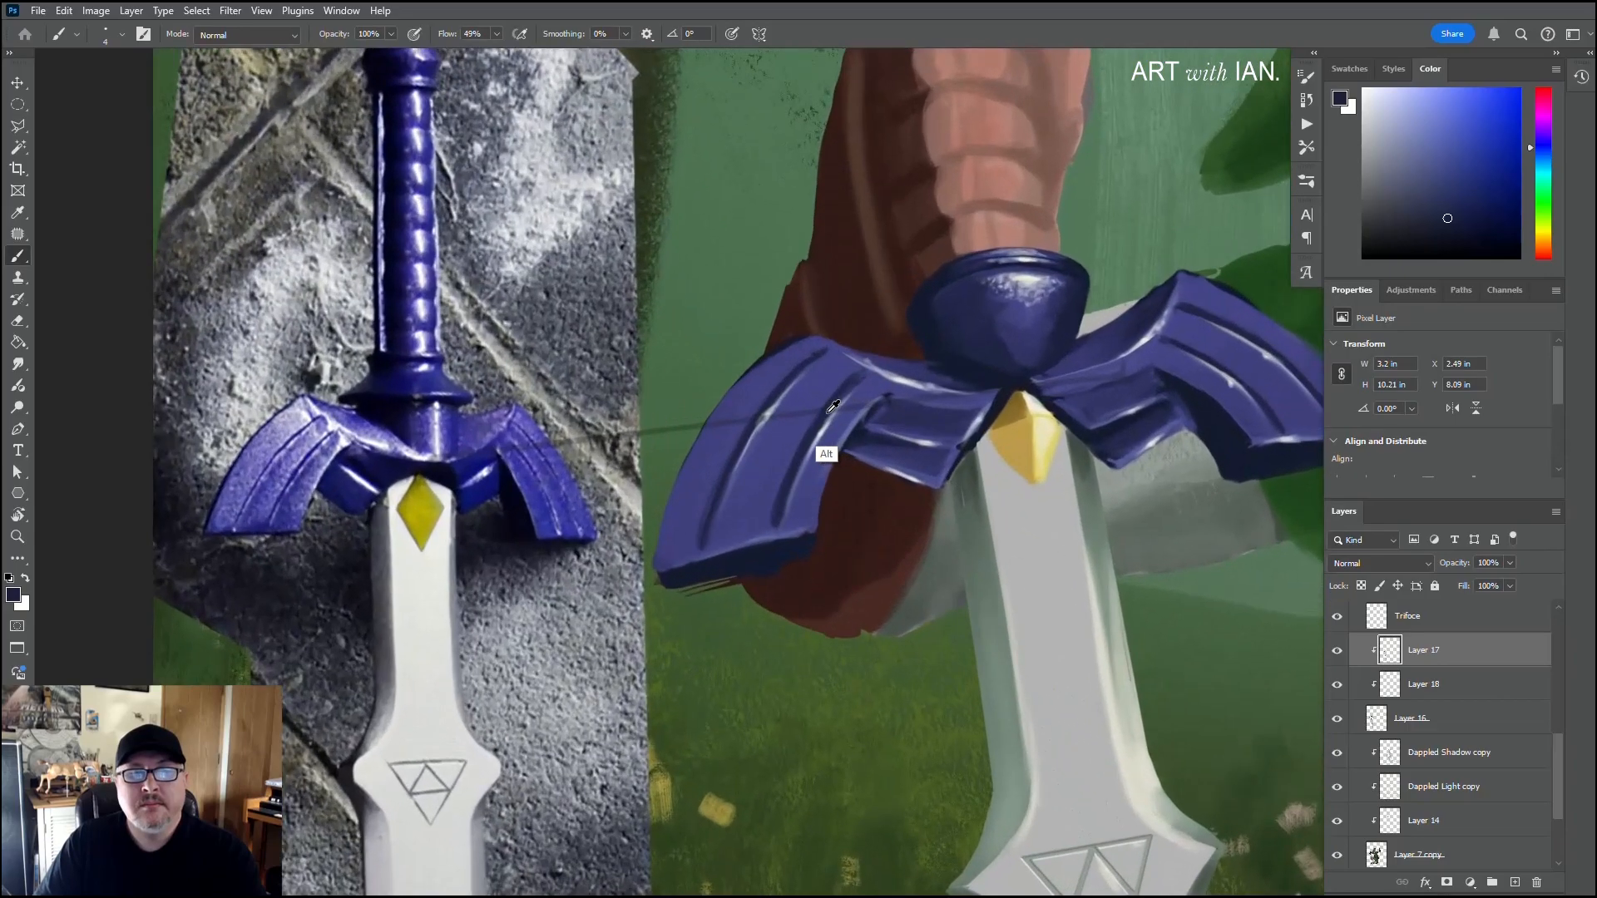
alt+click(828, 456)
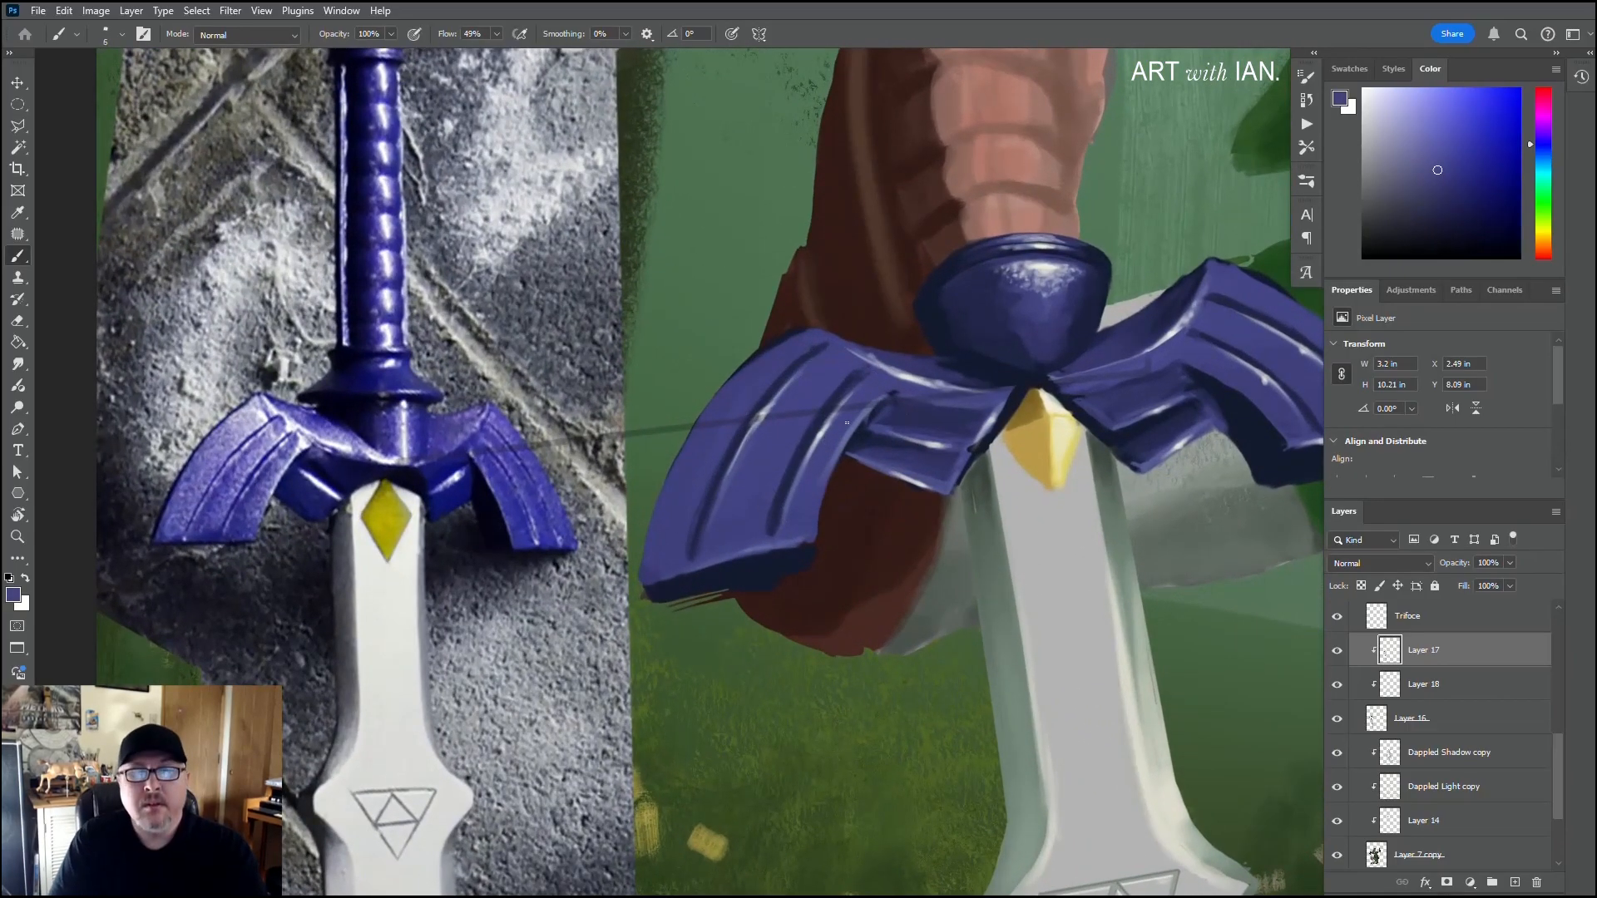
key(bracketright)
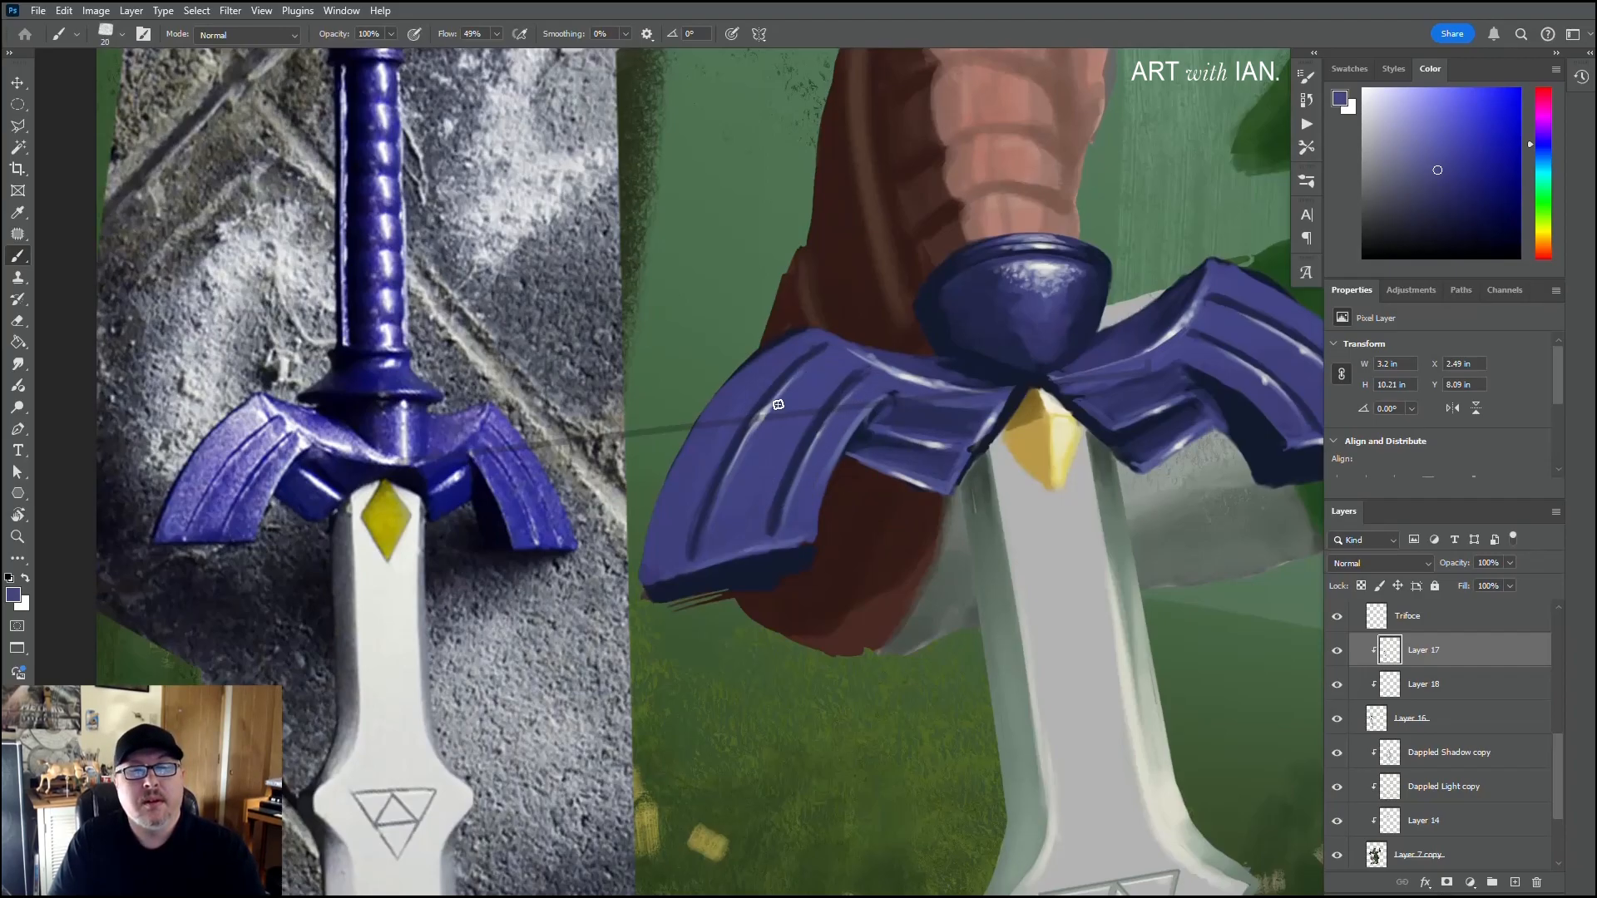
drag(803, 374, 725, 522)
drag(763, 437, 722, 546)
drag(776, 403, 682, 430)
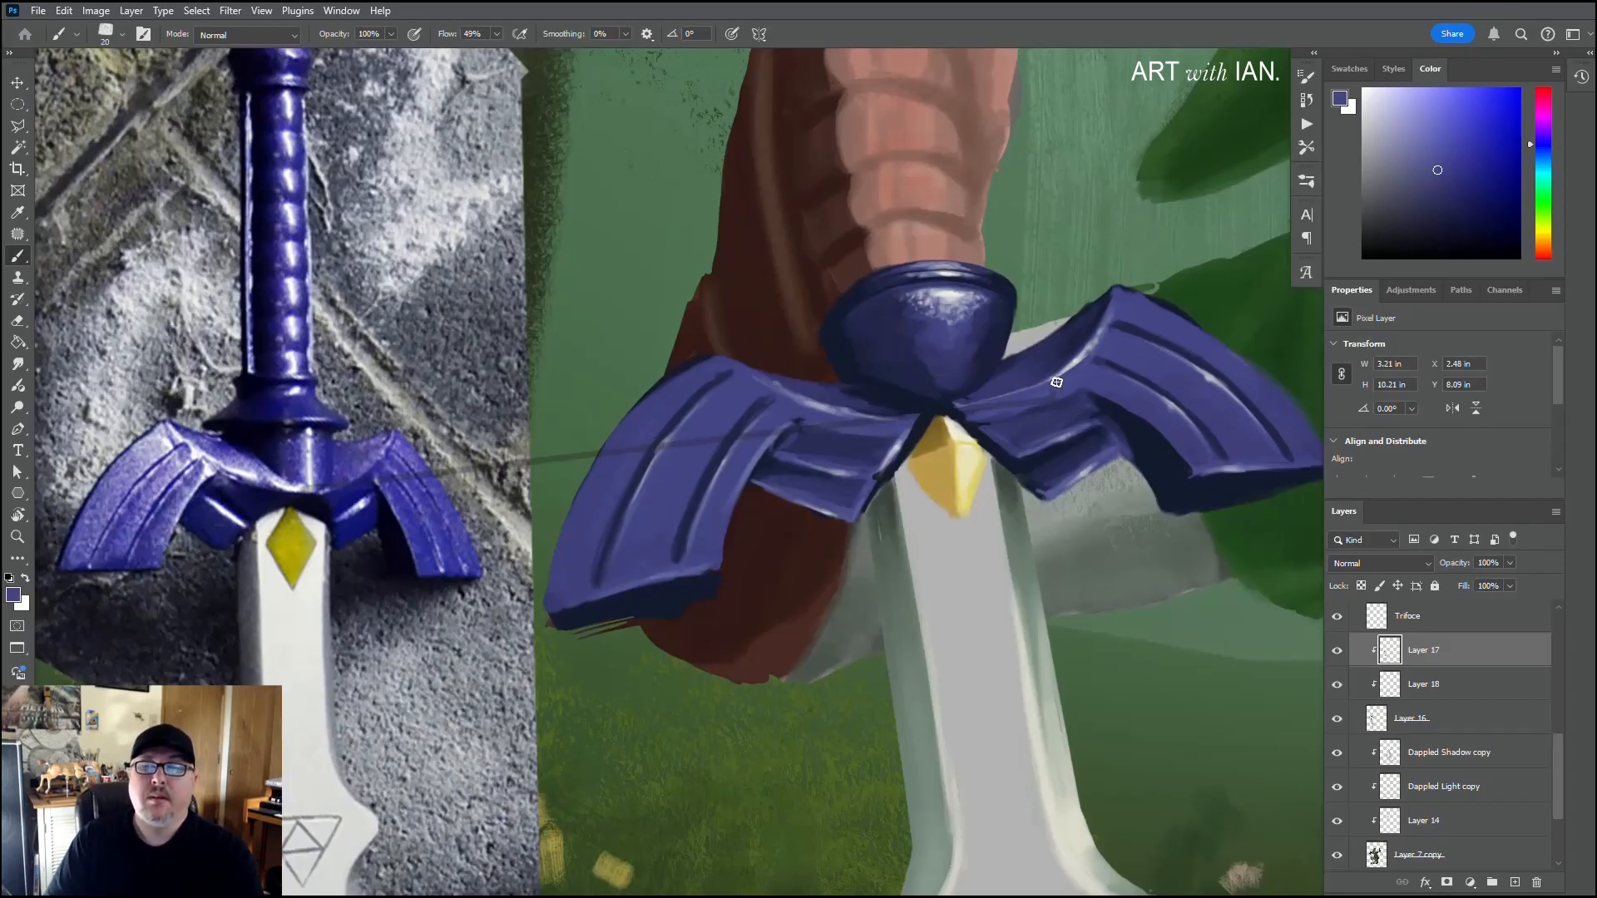
Step: Sample blue-violet from the dome and paint the sword's grip above the hand on Layer 16
scroll(938, 455, down, 5)
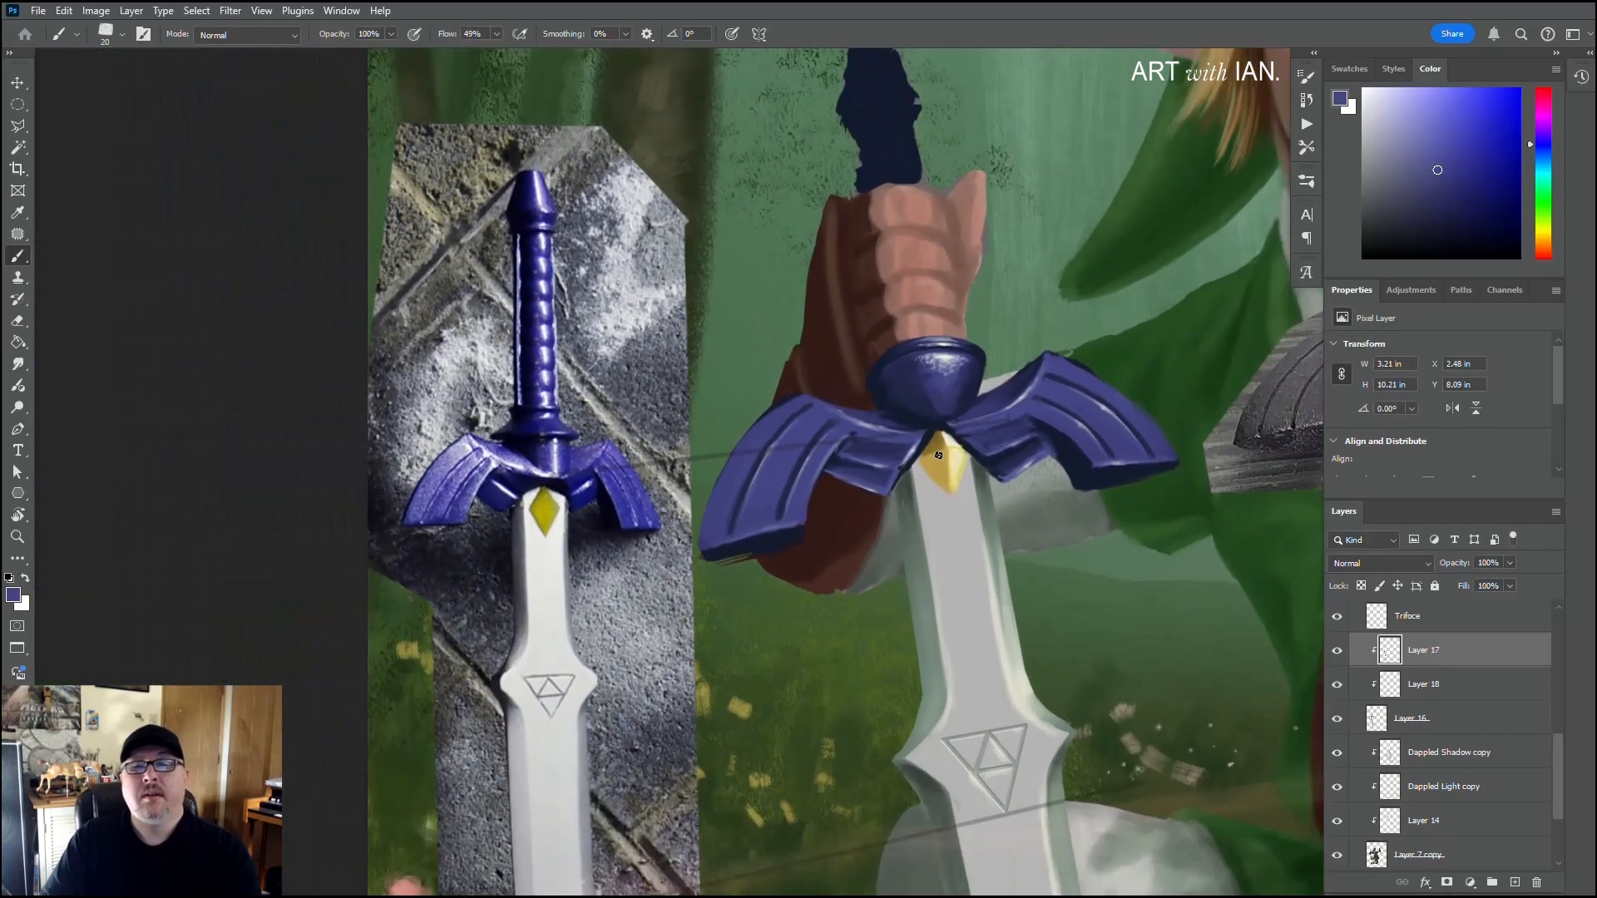
scroll(939, 455, down, 6)
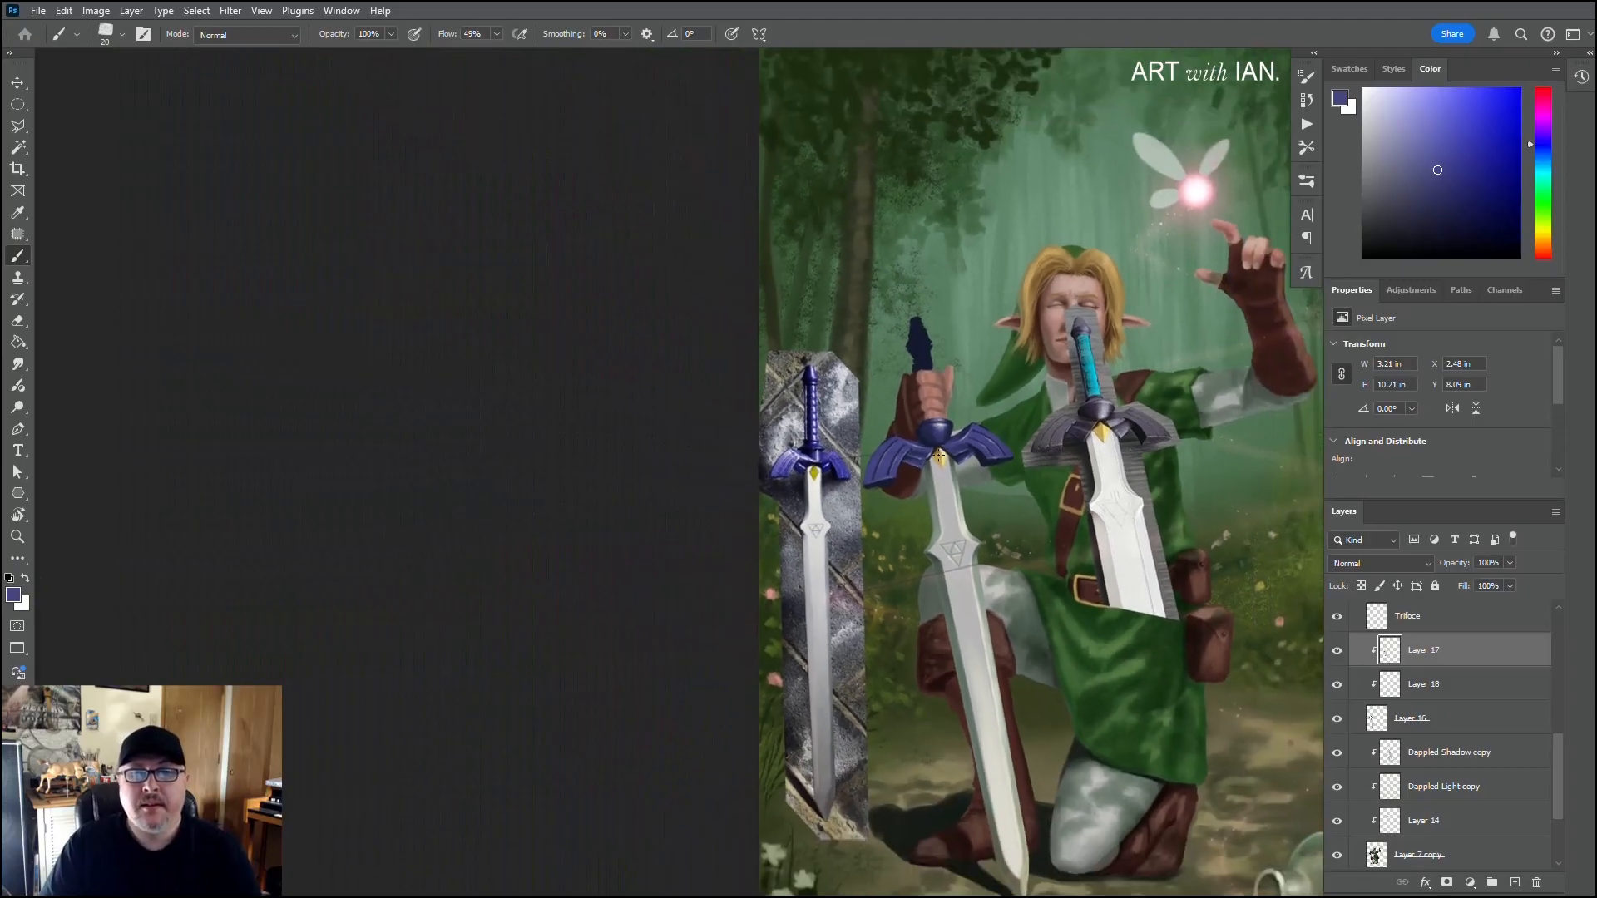
scroll(939, 455, down, 3)
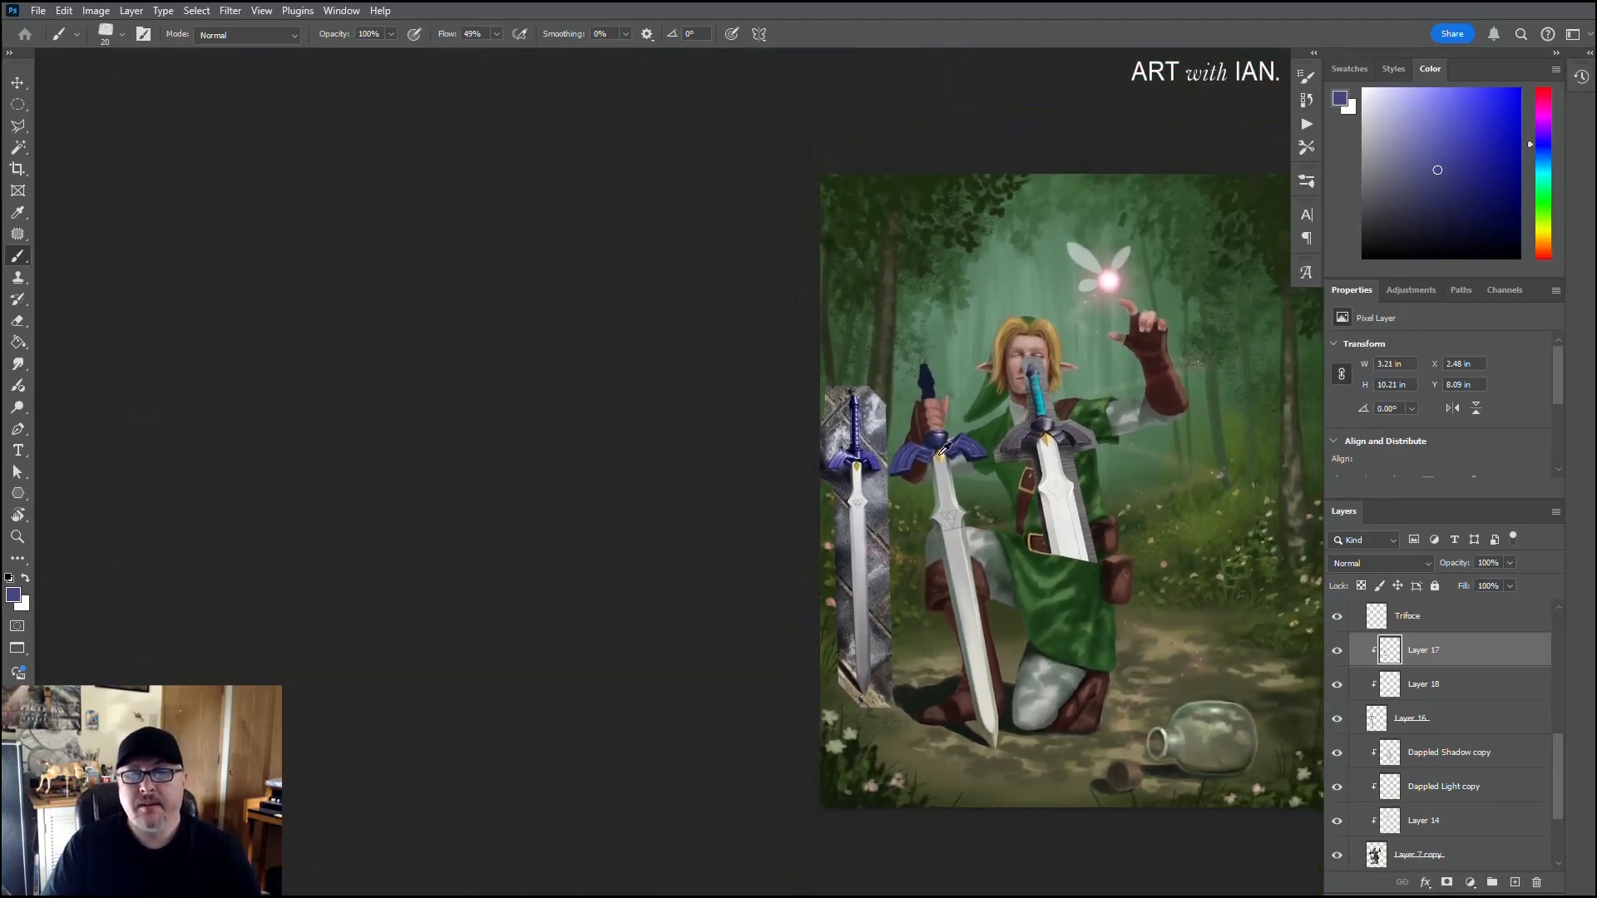
drag(1051, 454, 811, 435)
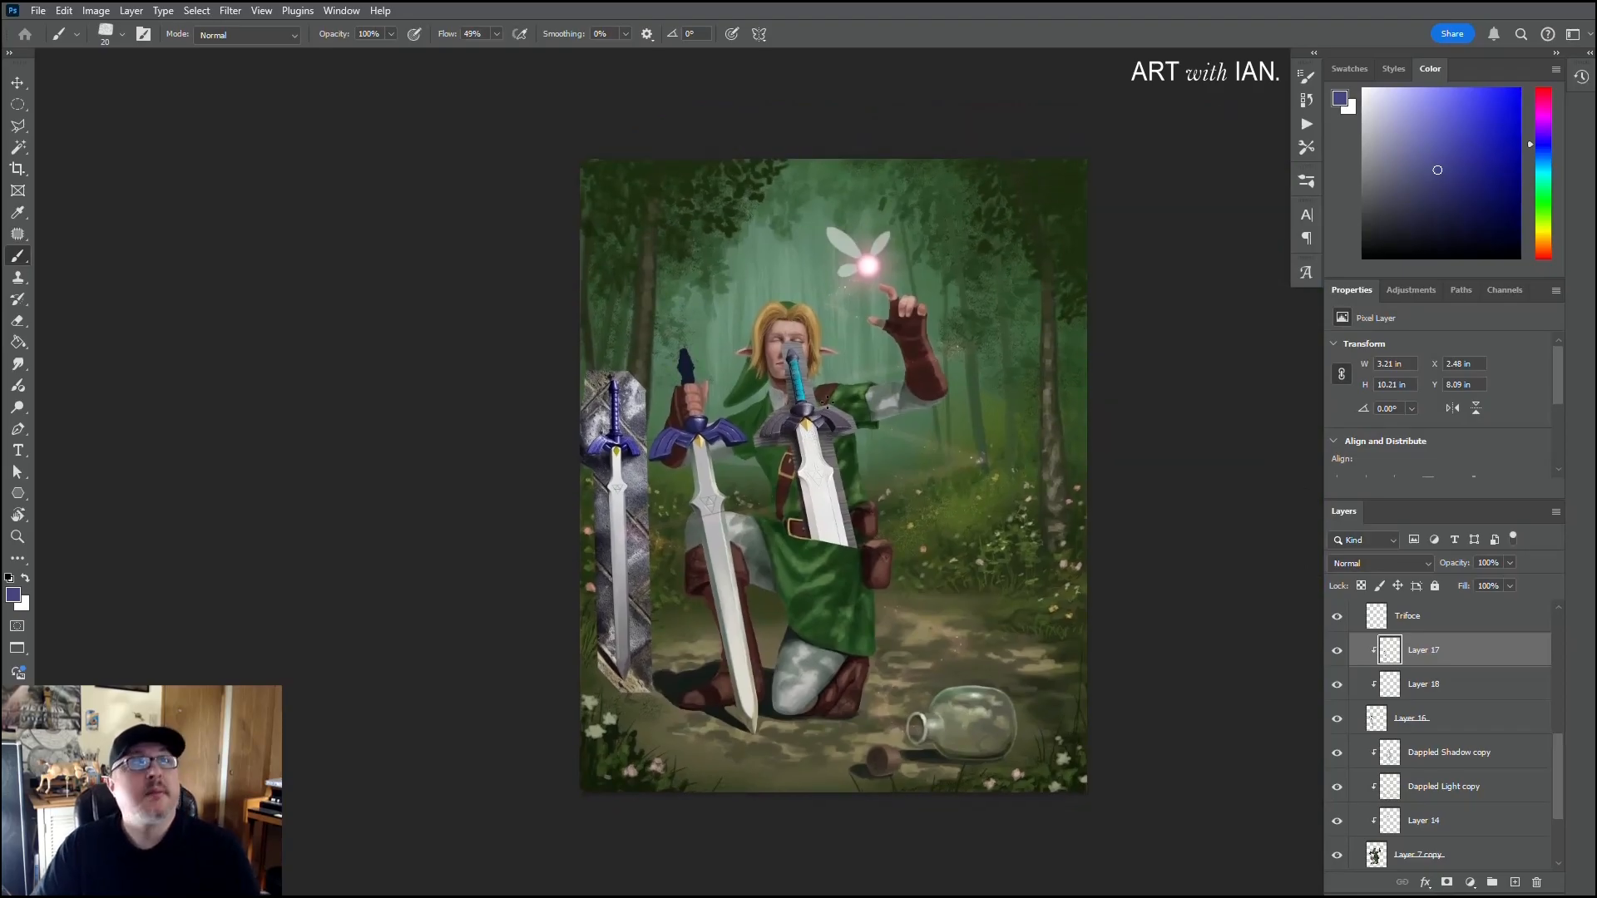
scroll(725, 401, up, 9)
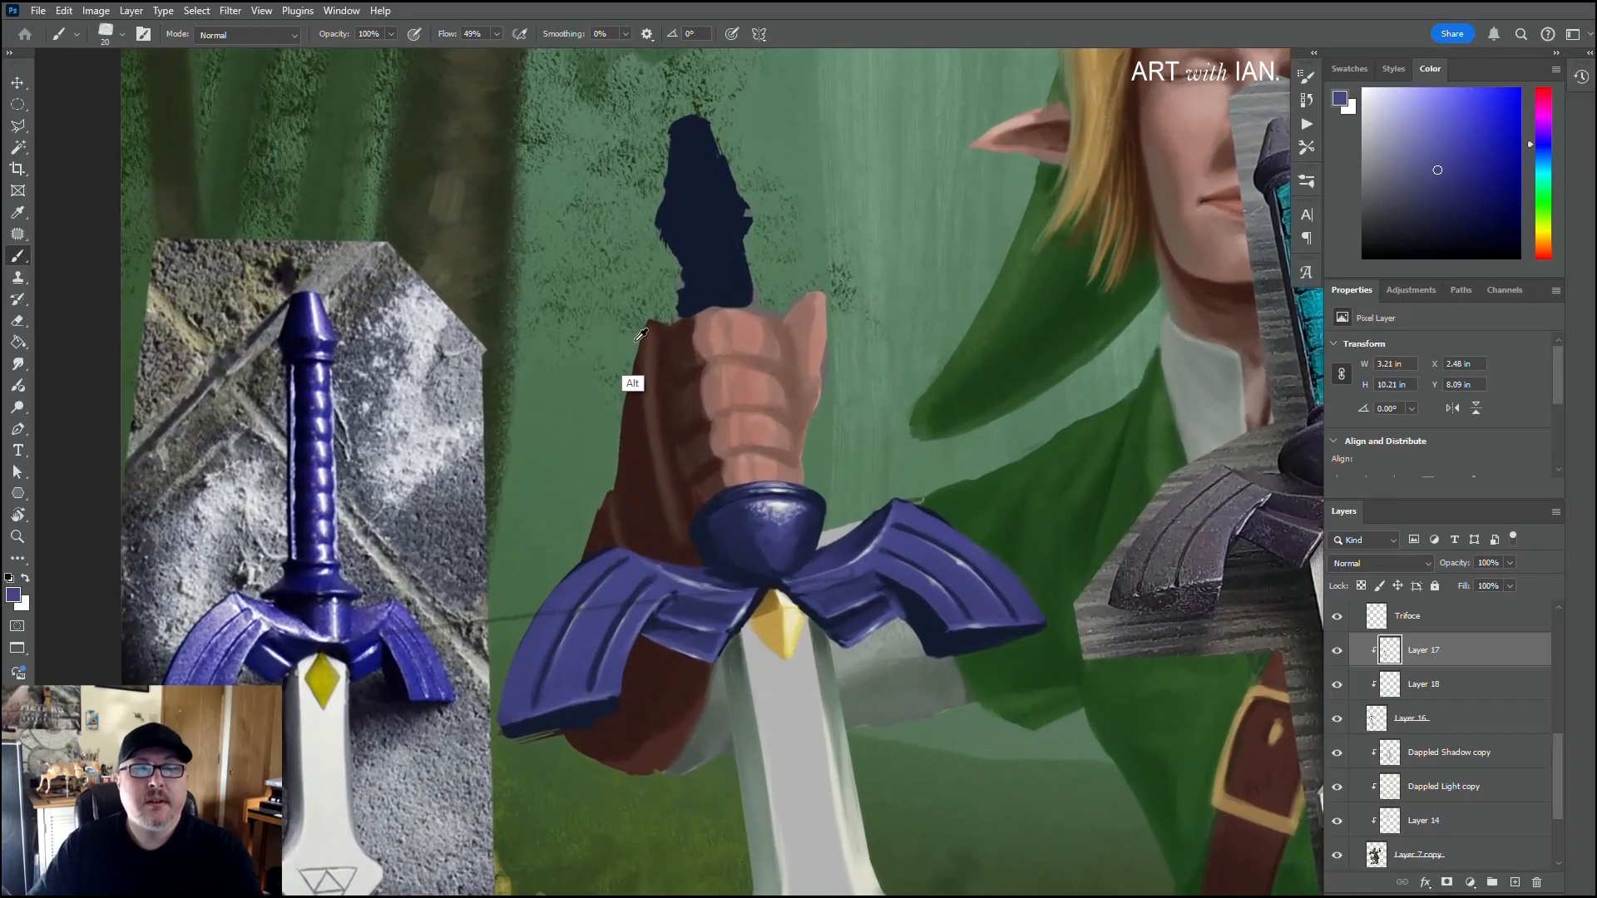
alt+click(744, 525)
click(1377, 726)
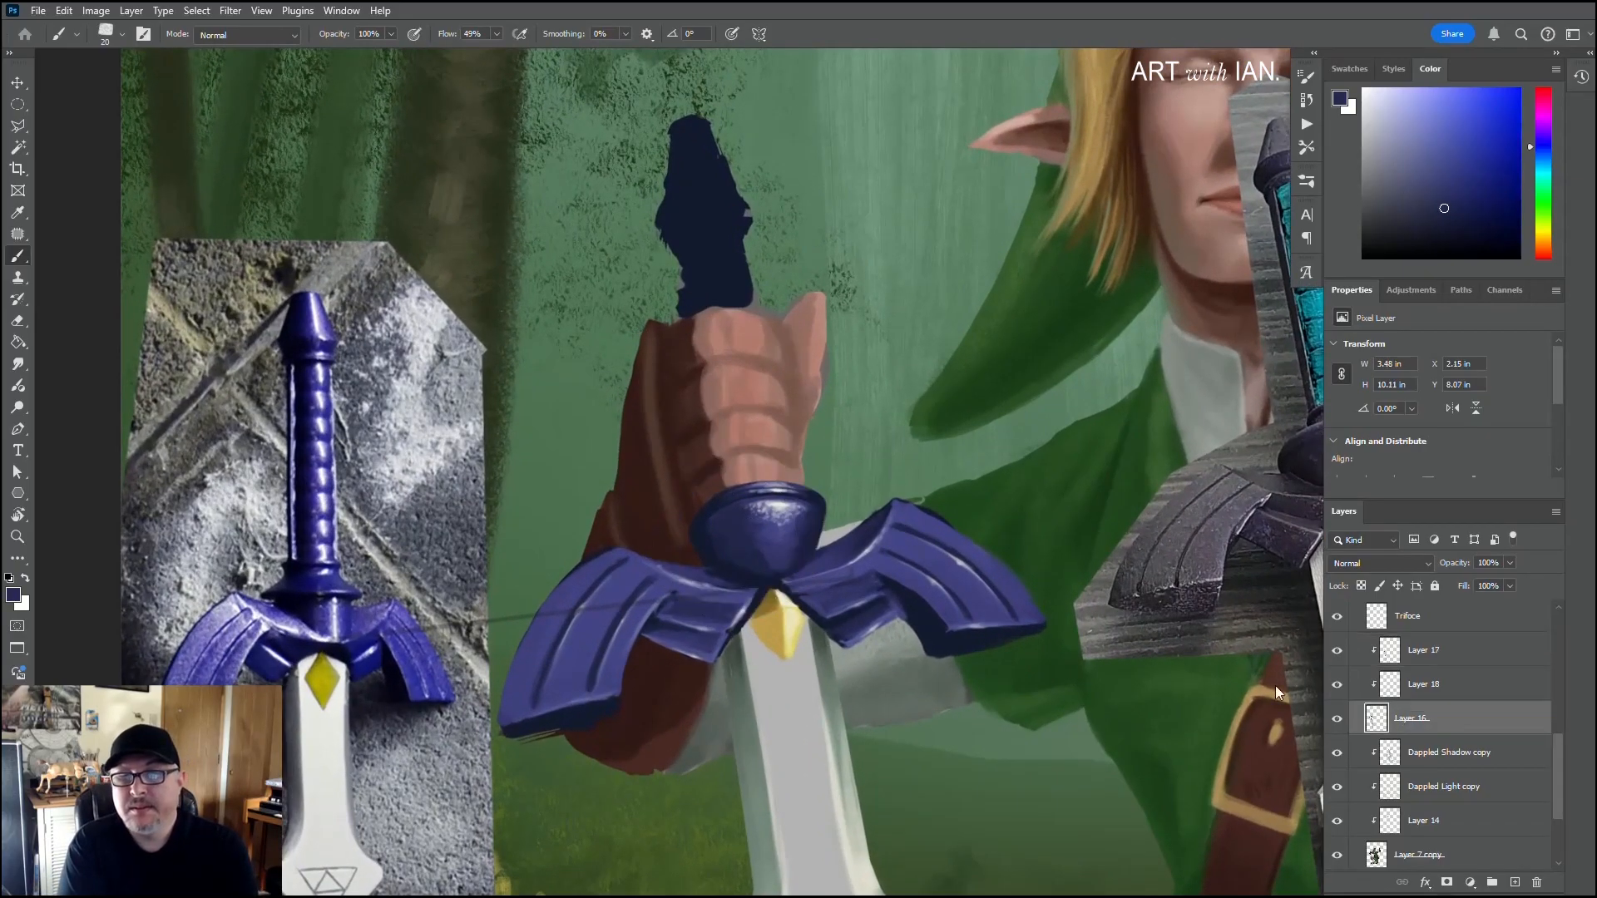
drag(666, 248, 685, 286)
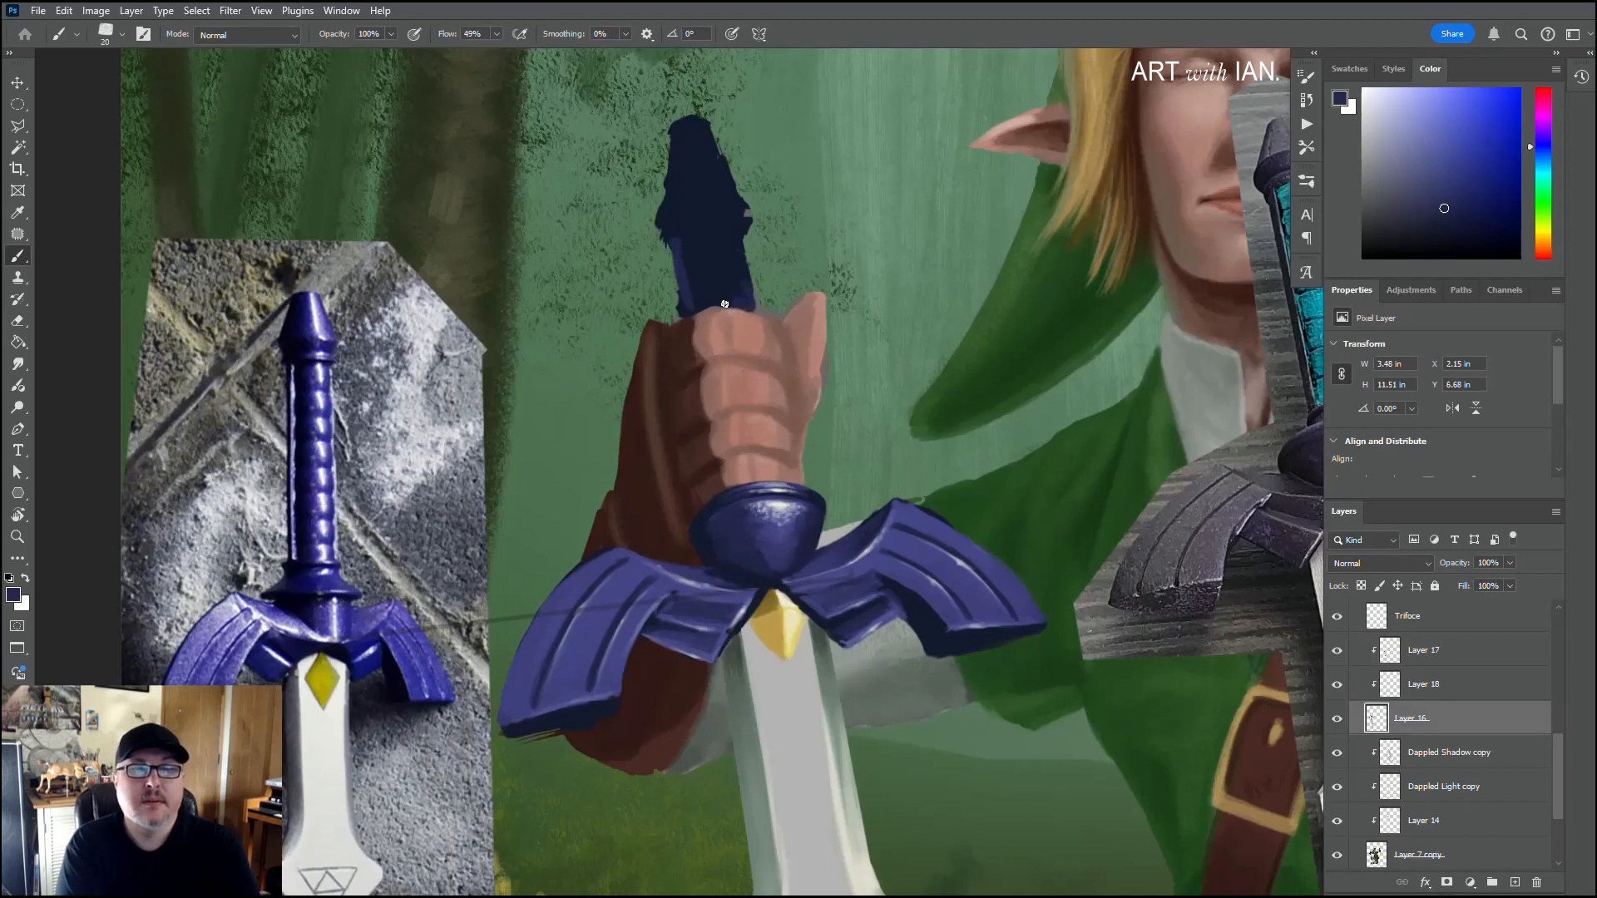
Step: Reshape the pommel's left outline above the grip into a smooth flare with sampled dark navy
alt+click(724, 216)
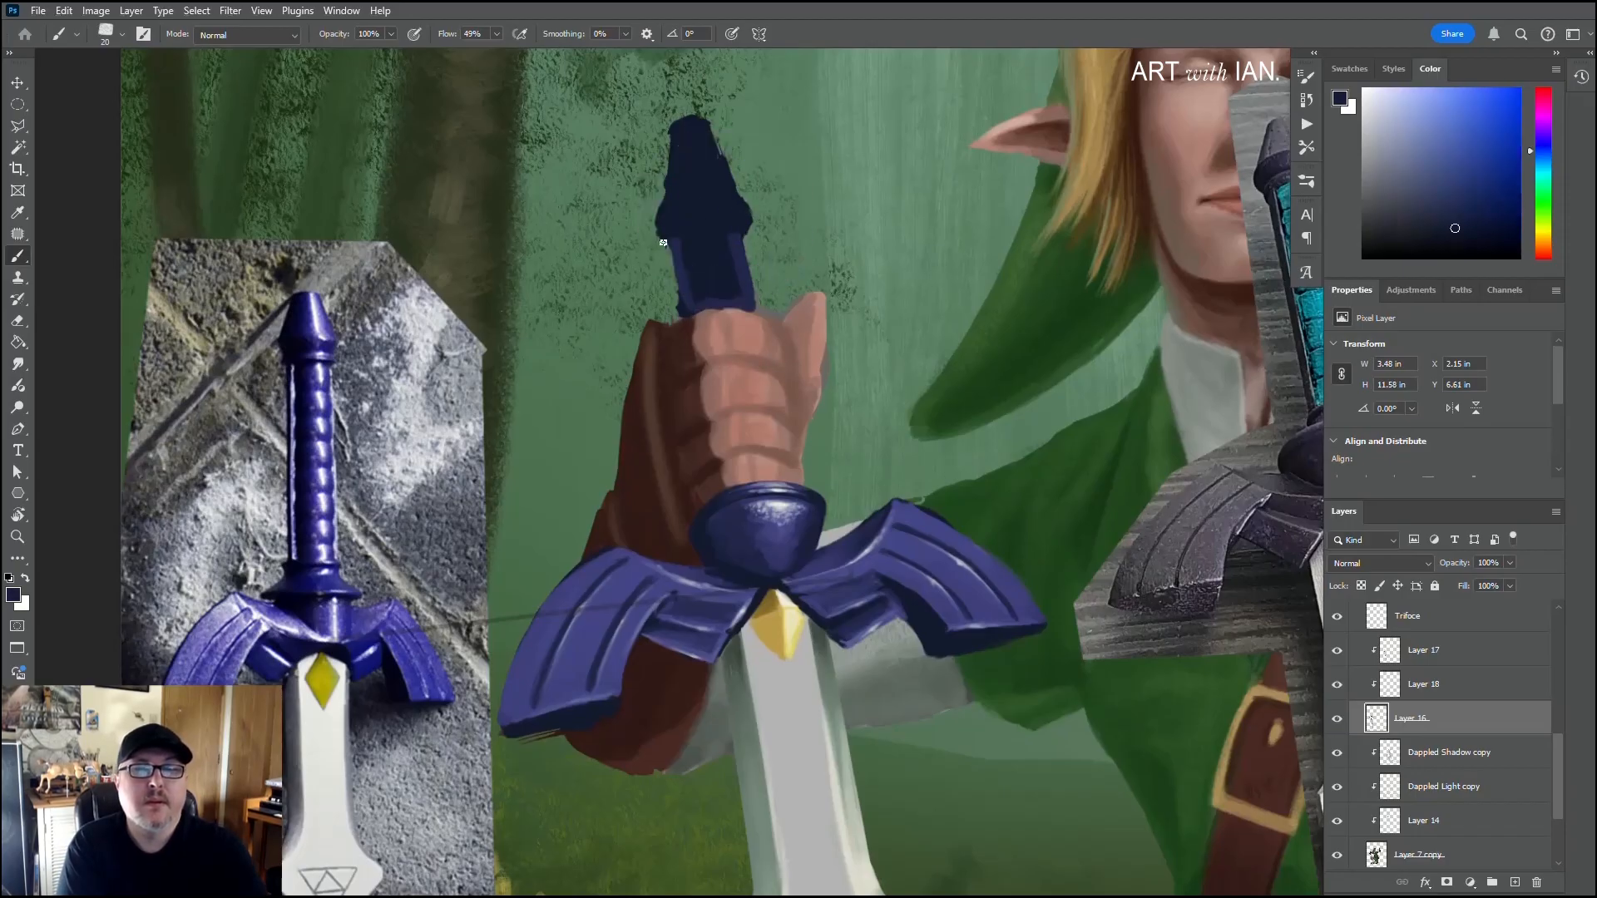
drag(668, 246, 656, 228)
mouse_move(676, 145)
mouse_down()
mouse_move(672, 202)
mouse_move(684, 168)
mouse_move(663, 165)
mouse_move(674, 151)
mouse_move(665, 196)
mouse_move(670, 132)
mouse_move(658, 223)
mouse_up()
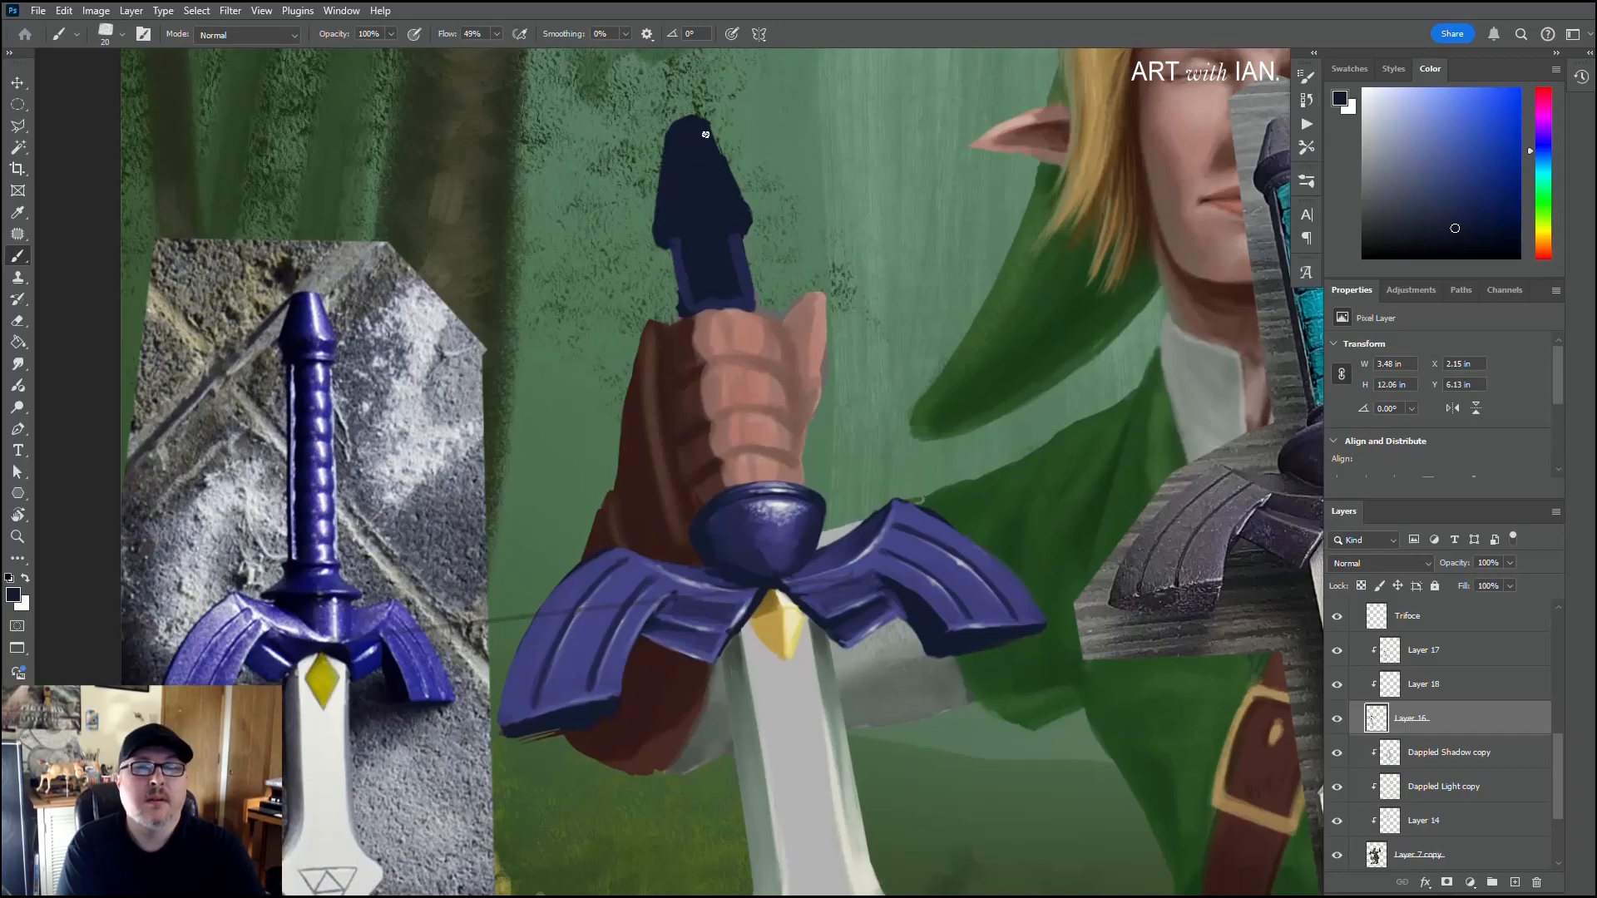
Step: Touch up the pommel's tip with dark navy, and paint its flared rim and the exposed upper grip with deep blue sampled from the dome
mouse_move(667, 147)
mouse_down()
mouse_move(658, 223)
mouse_move(685, 135)
mouse_up()
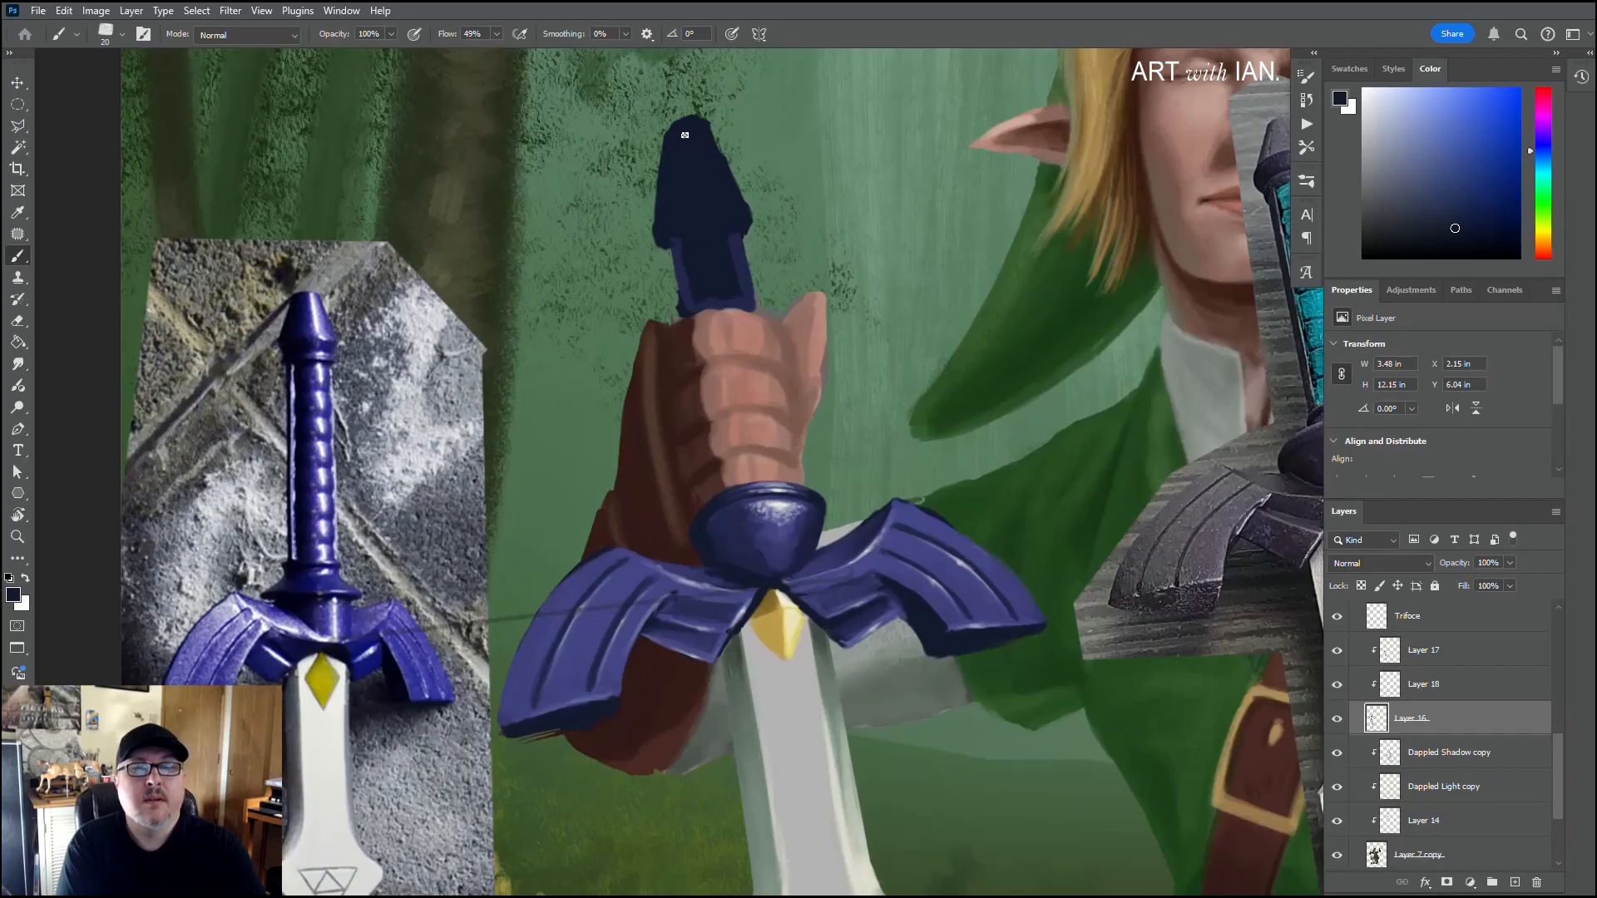
alt+click(740, 543)
mouse_move(731, 255)
mouse_down()
mouse_move(711, 295)
mouse_move(732, 242)
mouse_up()
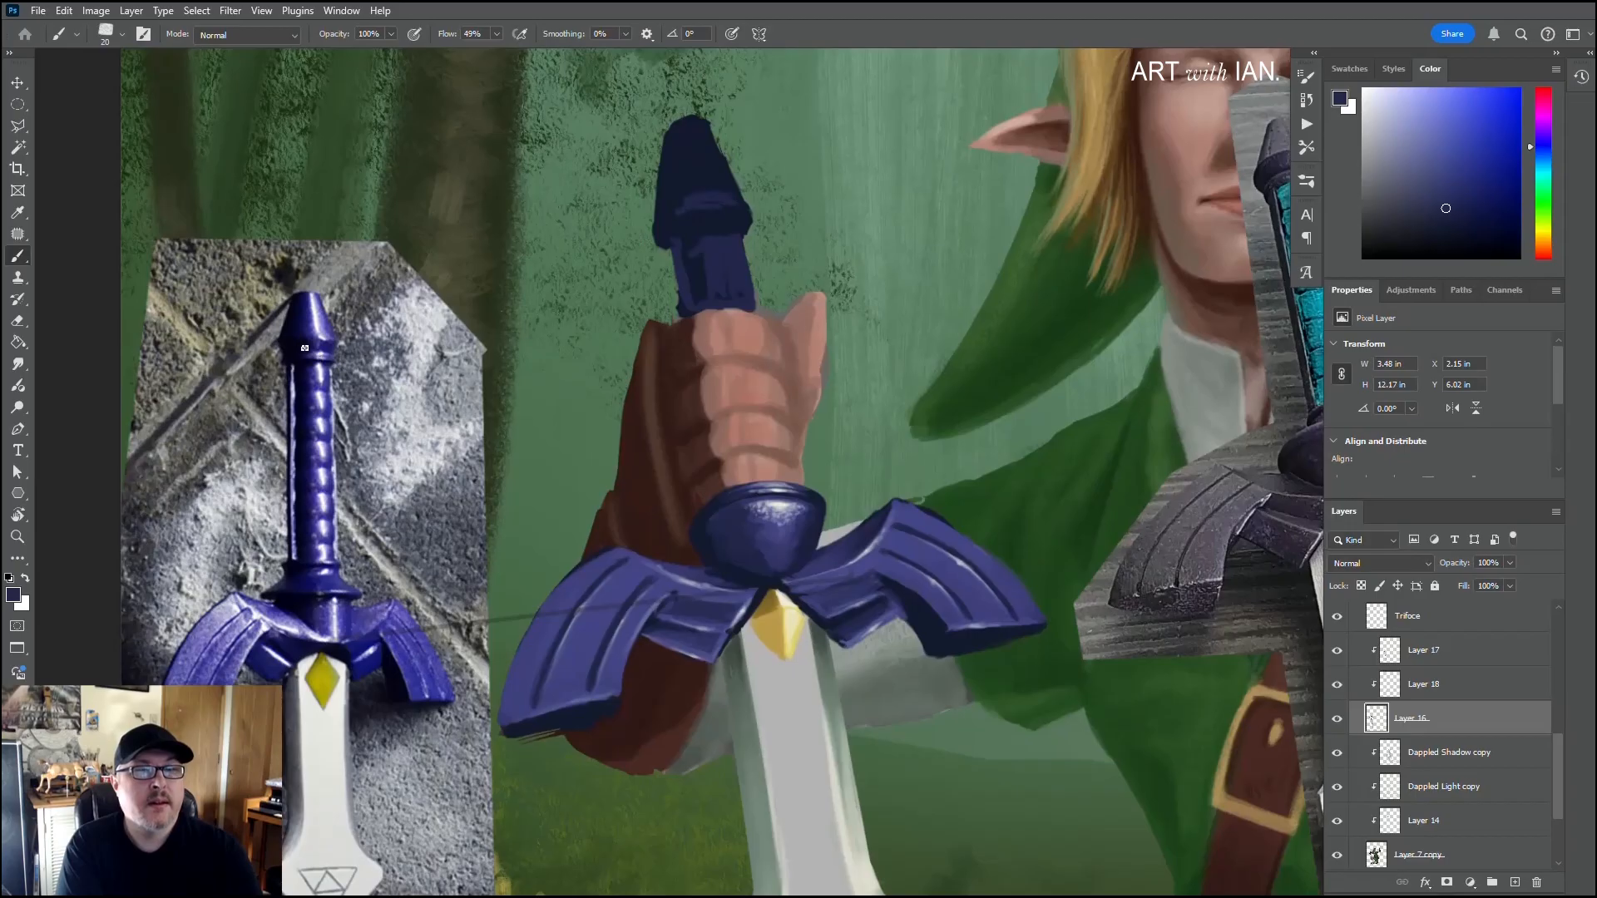
drag(699, 246, 699, 288)
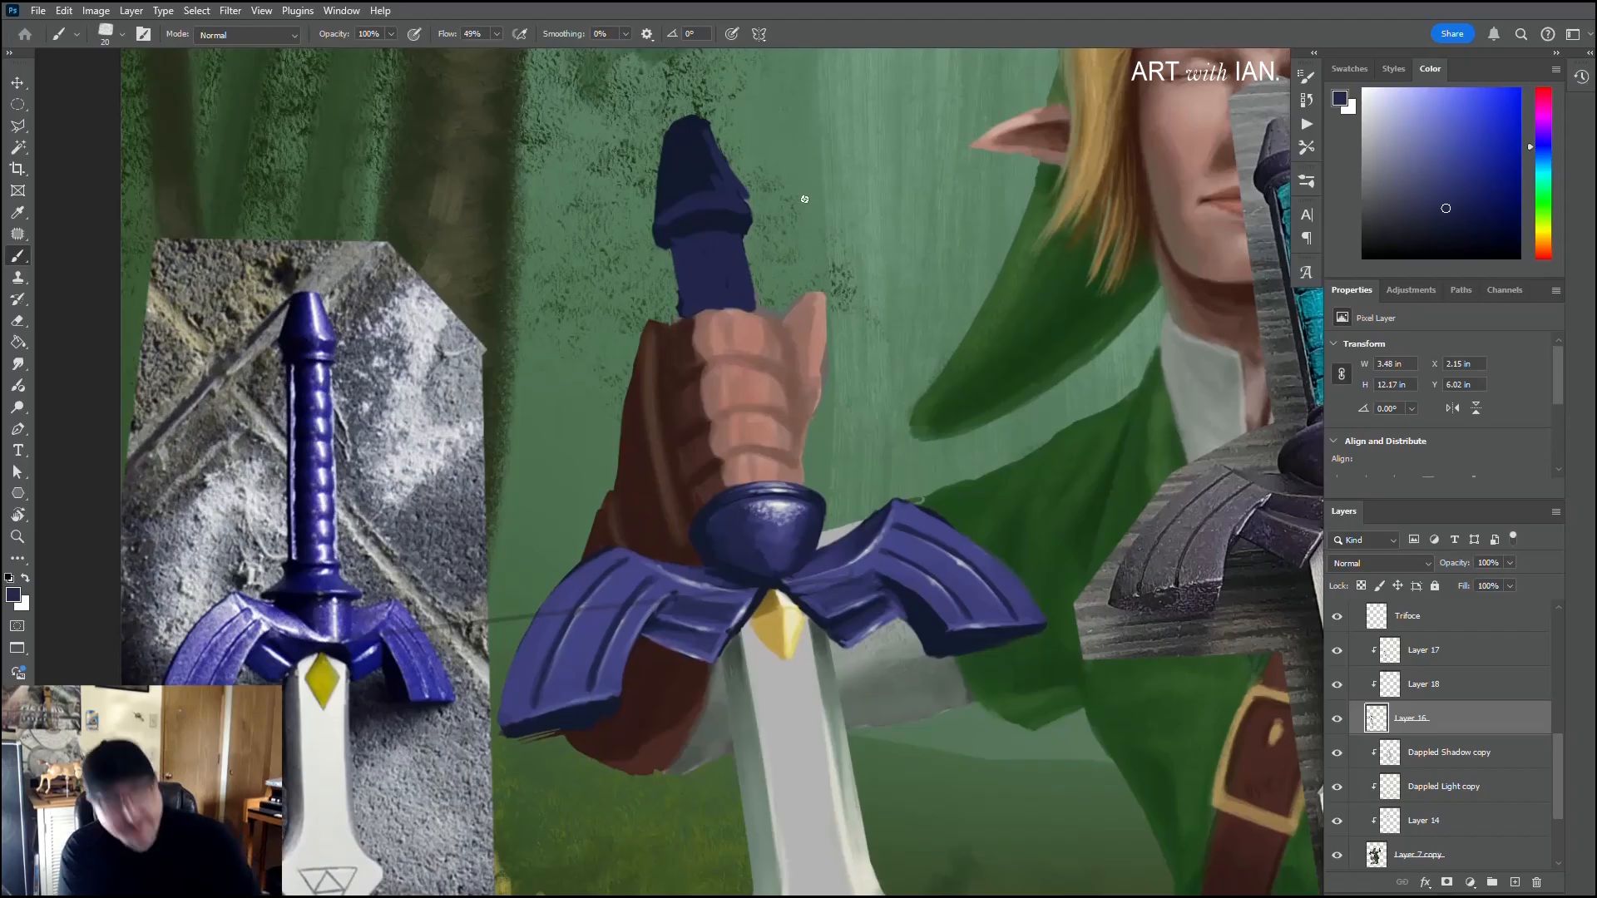
key(e)
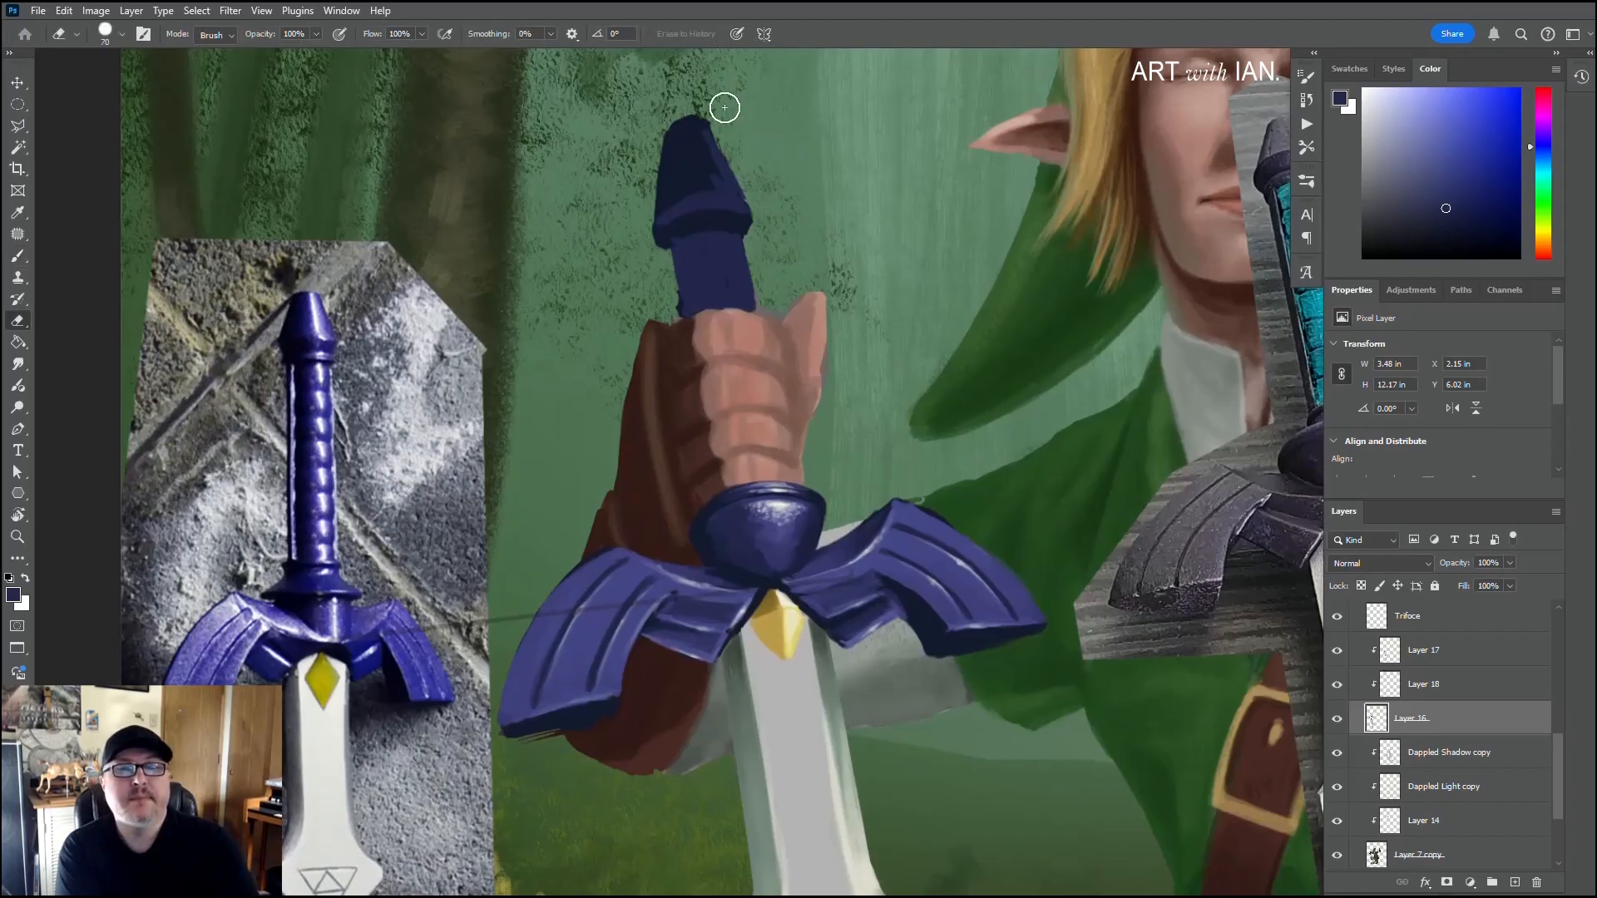
key(b)
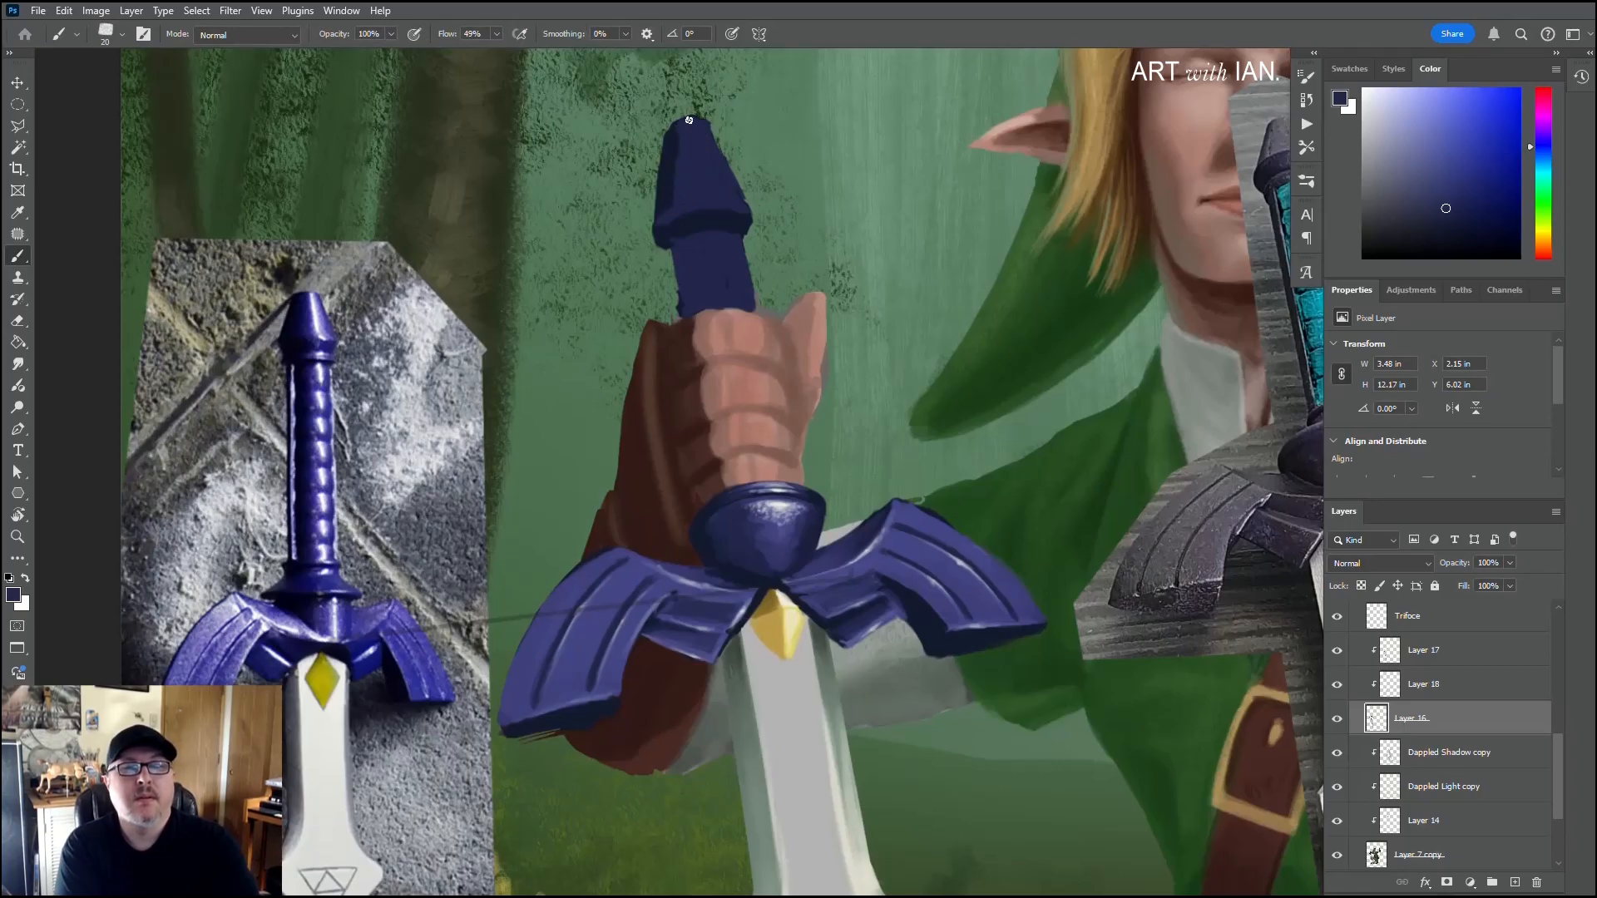
Step: Refine the pommel's left edge with sampled dark navy, and lighten its centre with violet sampled from the right wing using a 35 px brush
alt+click(671, 167)
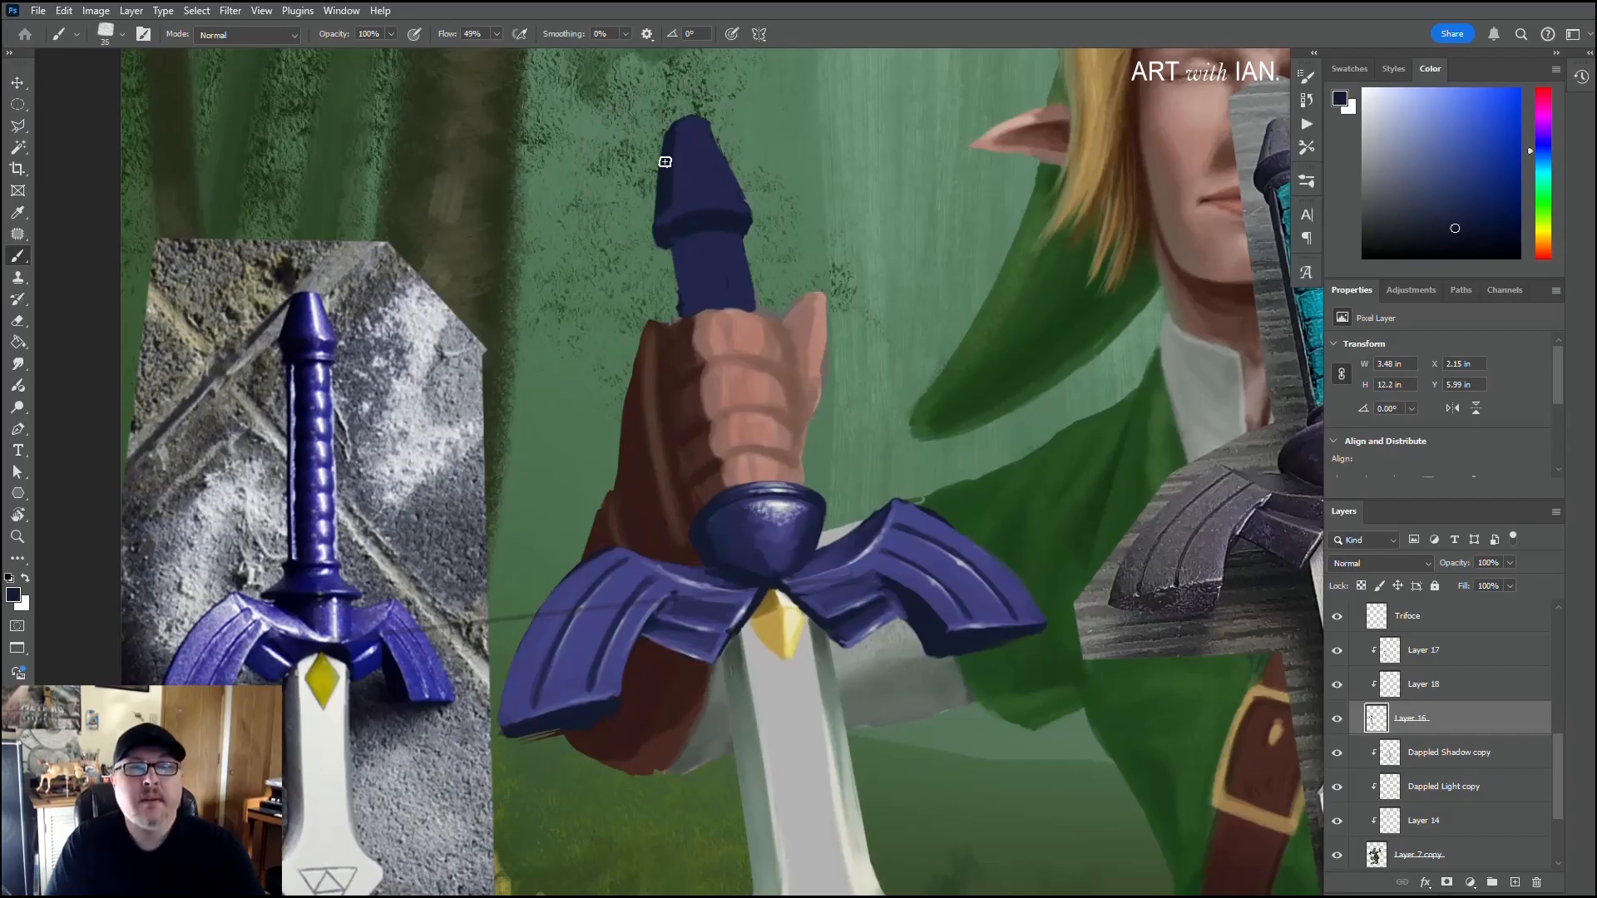
key(bracketright)
key(bracketright)
key(bracketright)
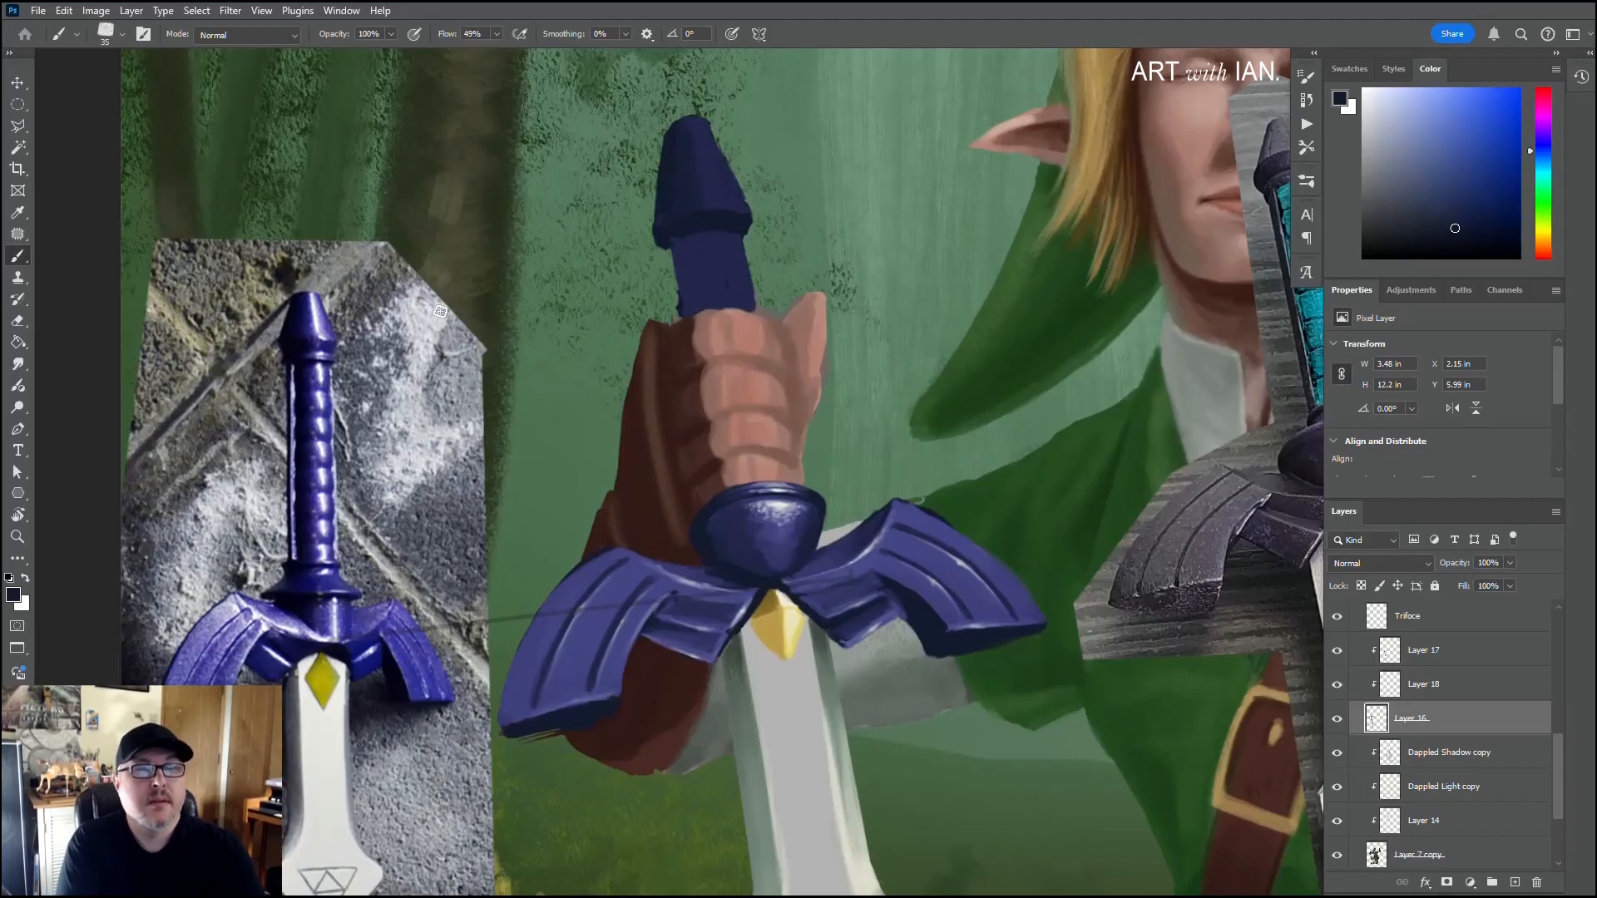
key(alt)
alt+click(920, 559)
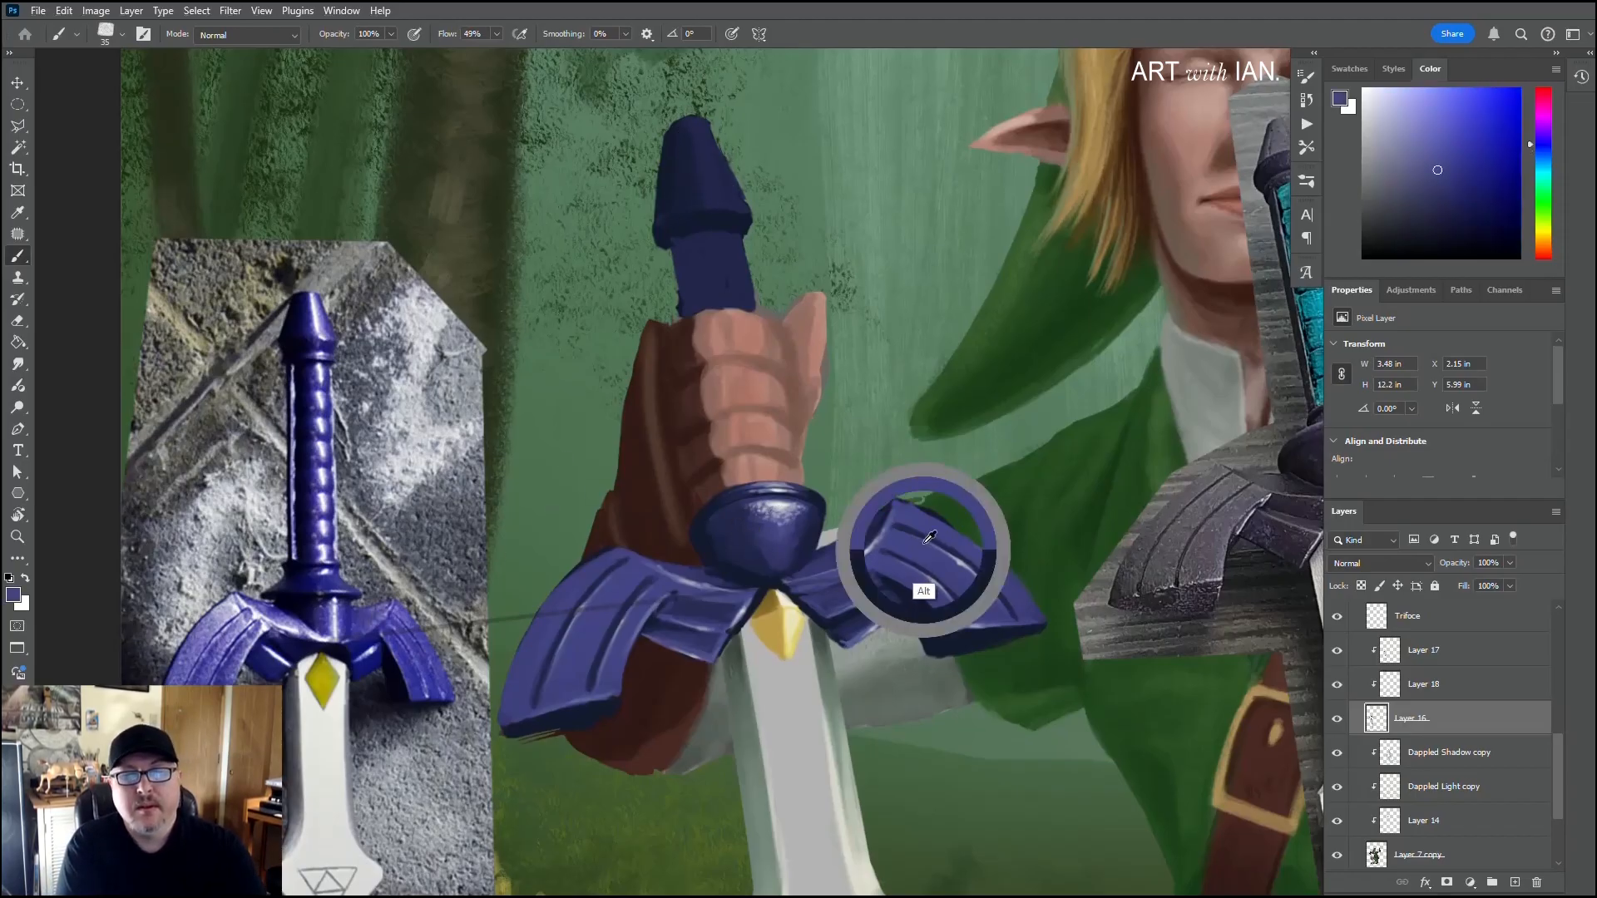
mouse_move(707, 198)
mouse_down()
mouse_move(698, 131)
mouse_move(696, 196)
mouse_up()
mouse_move(699, 132)
mouse_down()
mouse_move(694, 196)
mouse_move(689, 131)
mouse_move(709, 198)
mouse_move(707, 168)
mouse_move(724, 197)
mouse_move(701, 146)
mouse_move(724, 198)
mouse_move(693, 130)
mouse_up()
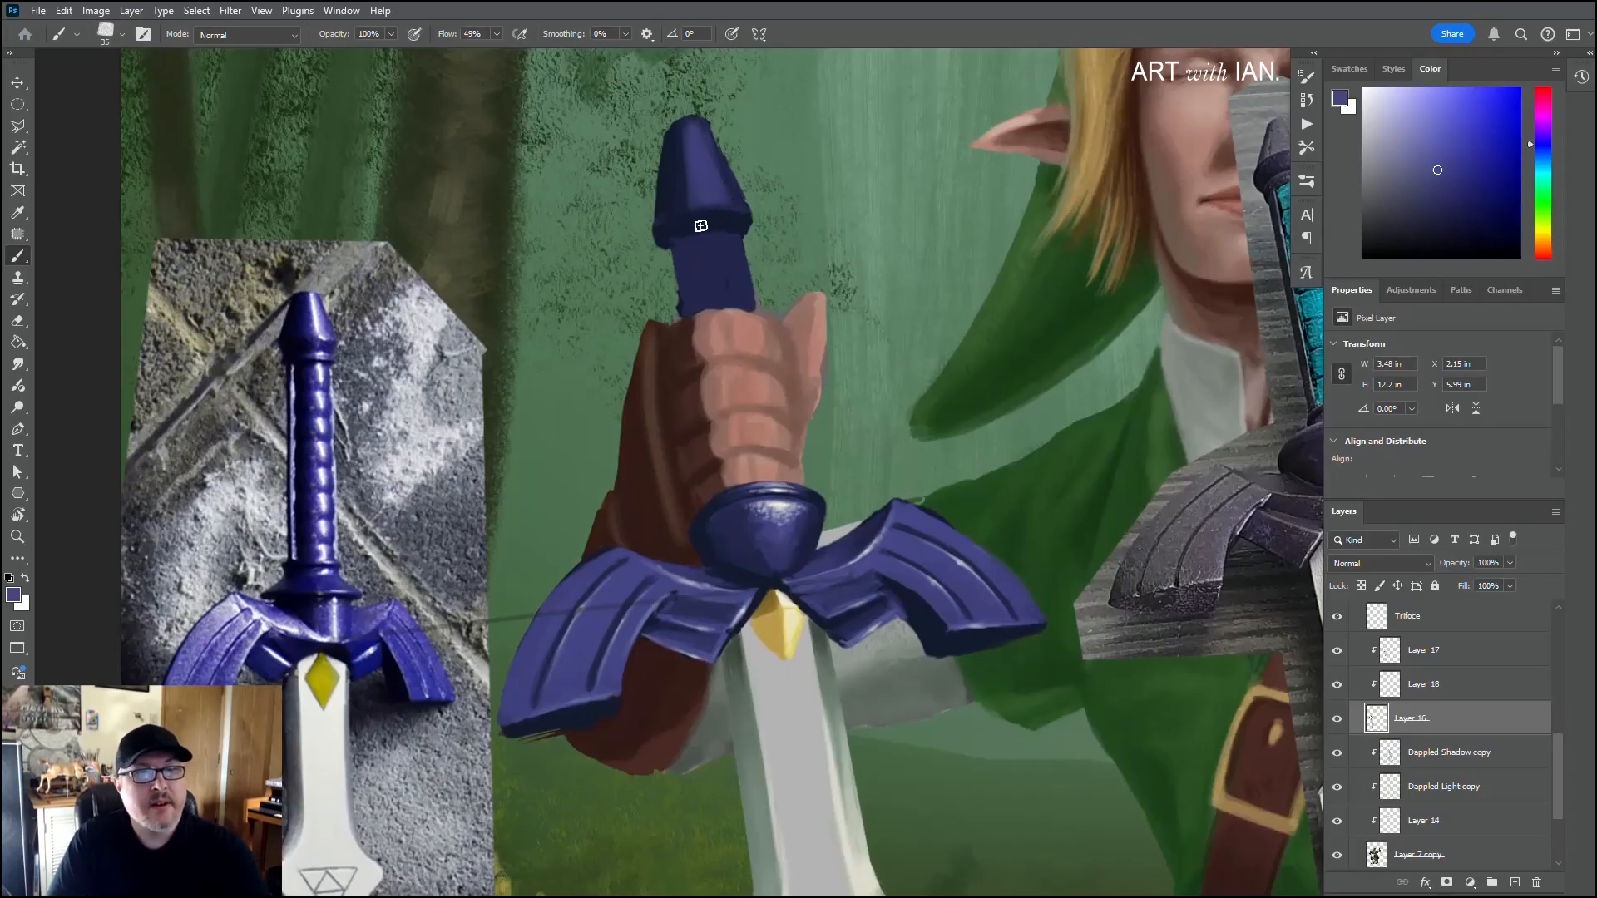
Step: Paint a violet ring at the top of the grip with a 20 px brush, and shade around it with sampled dark navy and blue
key(bracketleft)
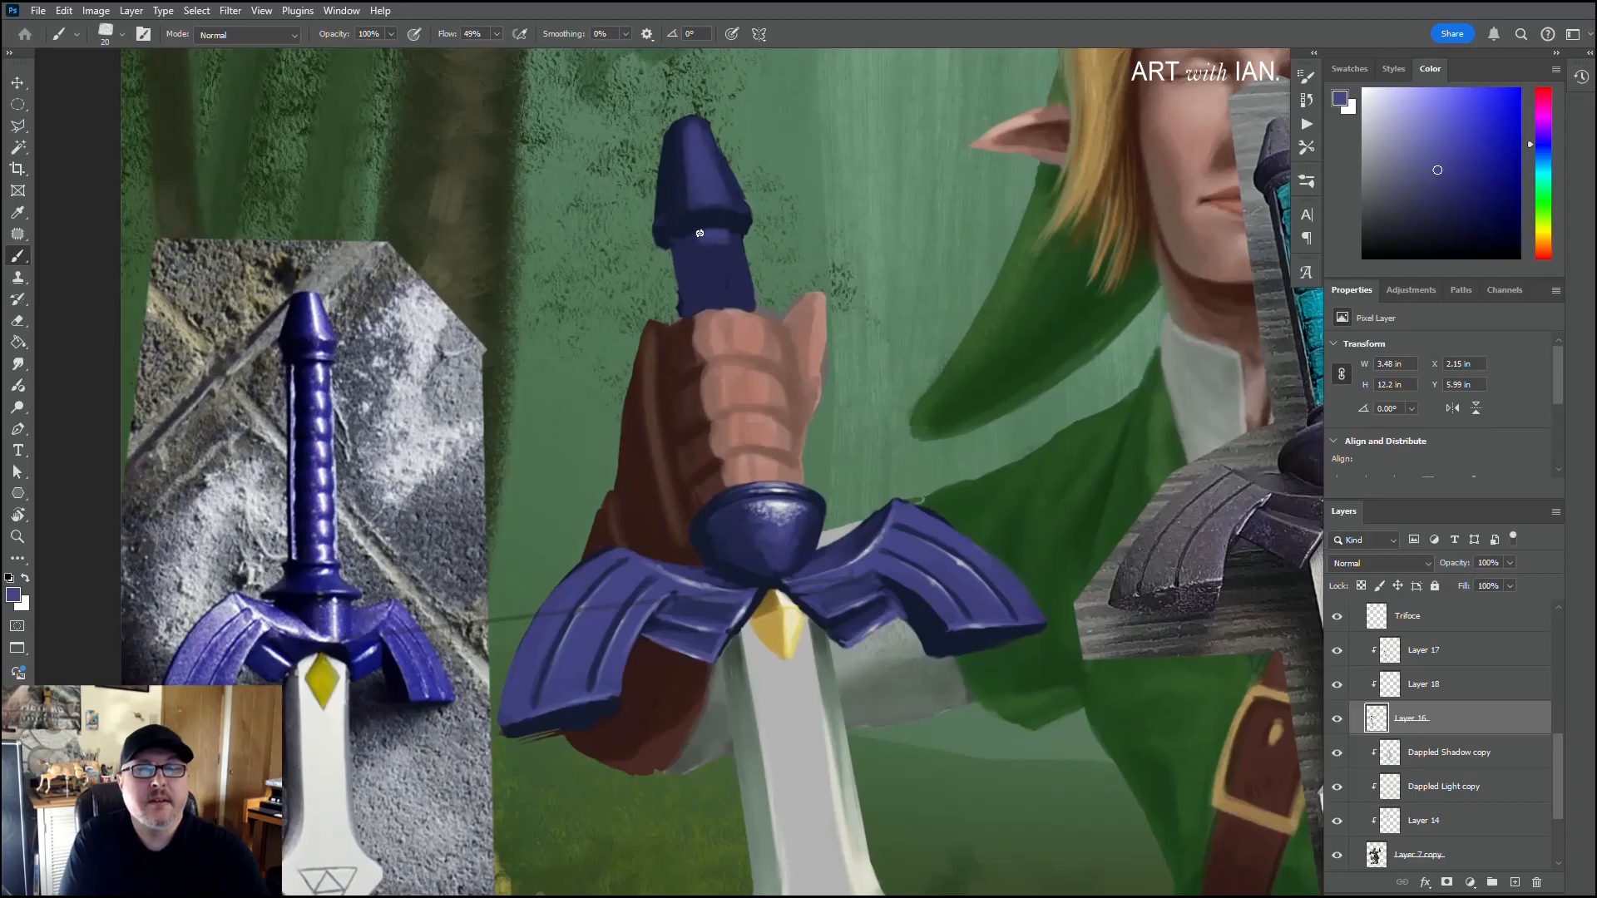
key(alt)
alt+click(726, 212)
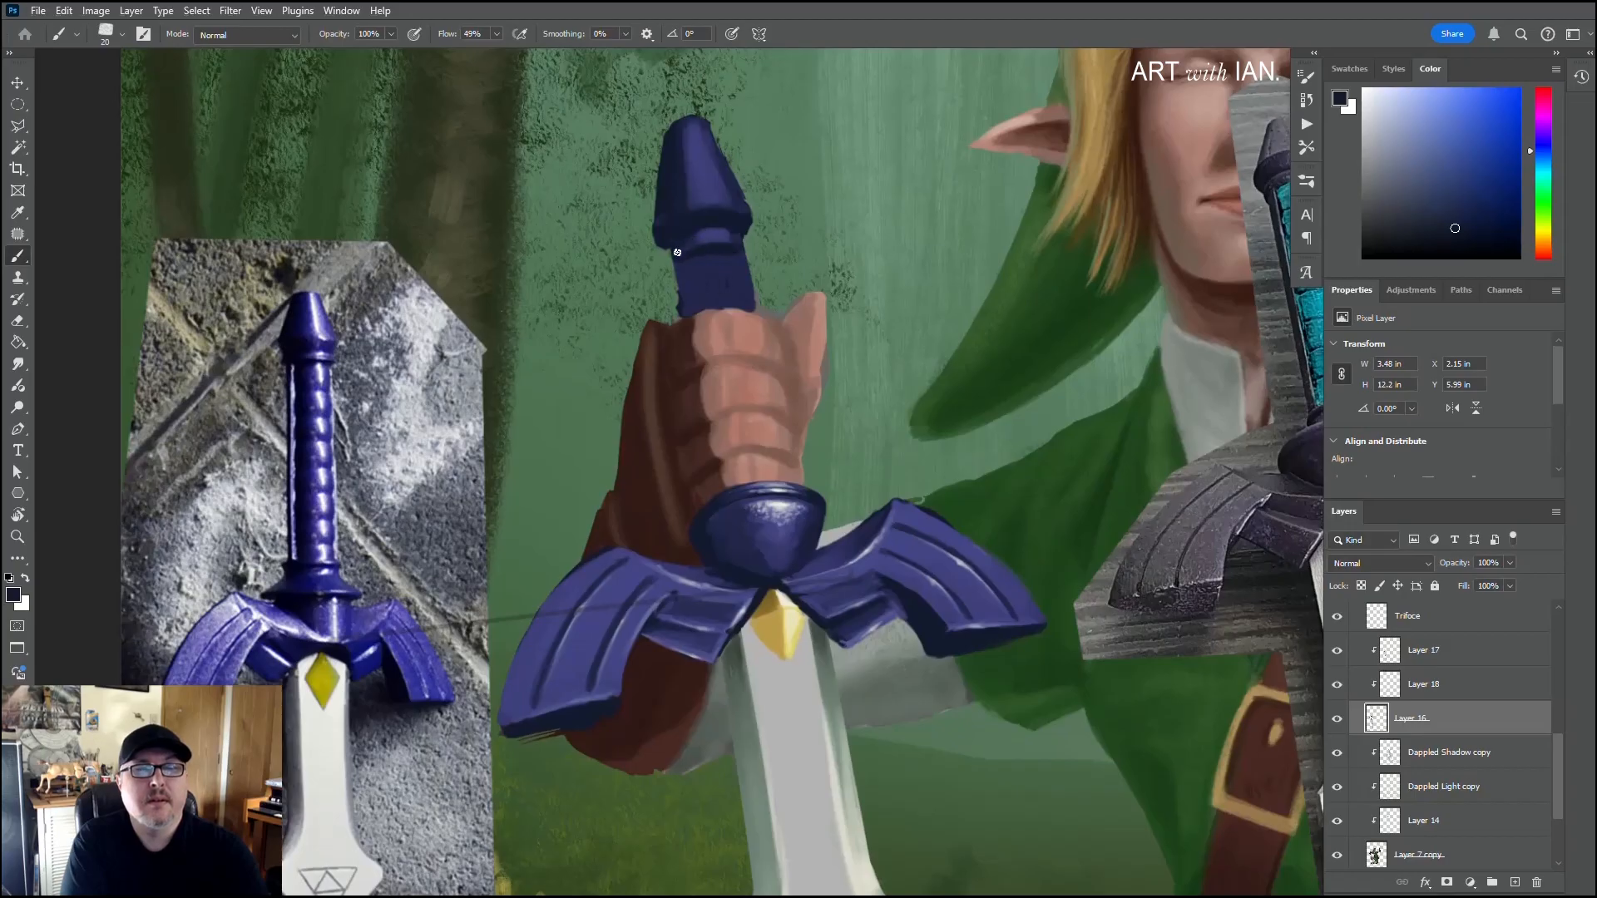
alt+click(713, 276)
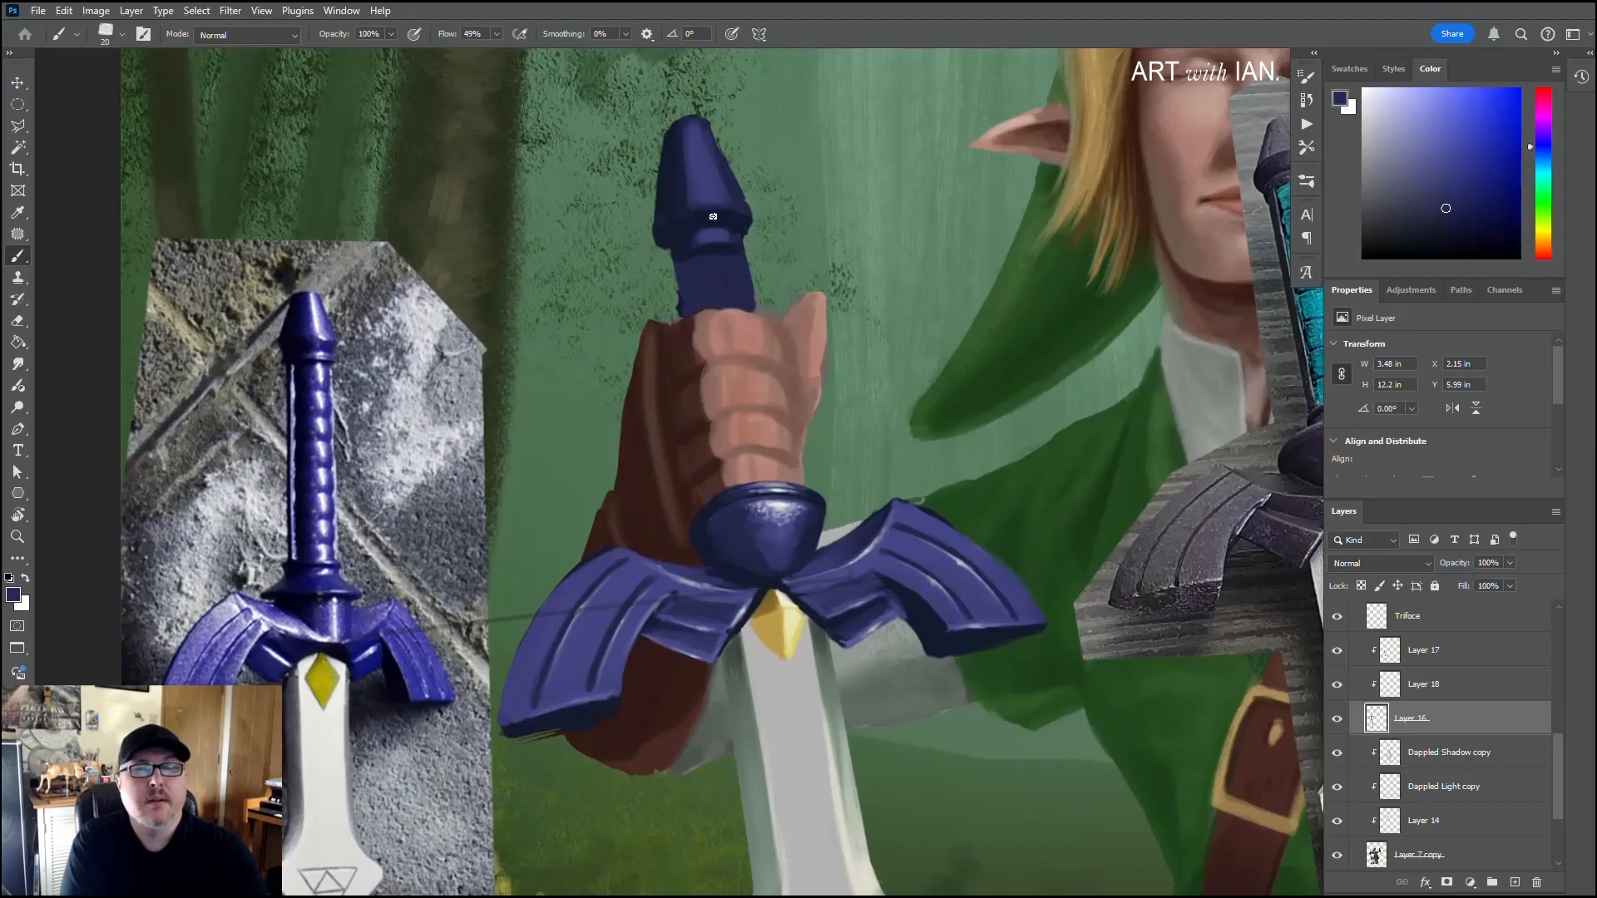
alt+click(719, 220)
drag(691, 227, 731, 224)
alt+click(712, 222)
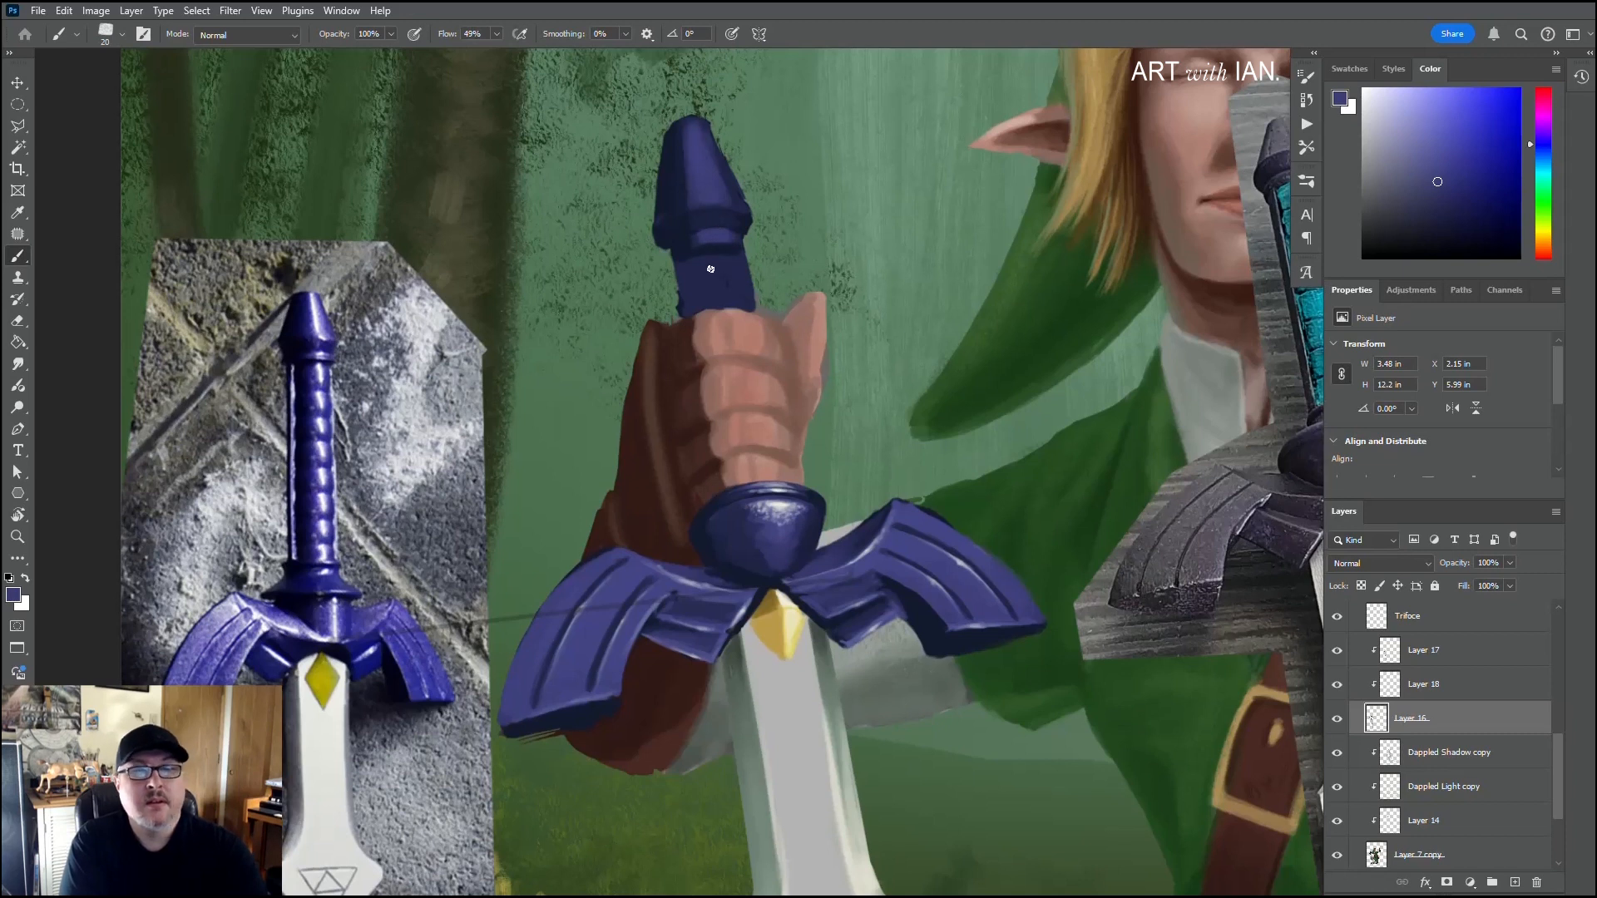
Step: Paint more violet rings with dark navy grooves down the exposed grip, and add lavender highlights sampled from the right wing to the hilt
drag(712, 266, 729, 305)
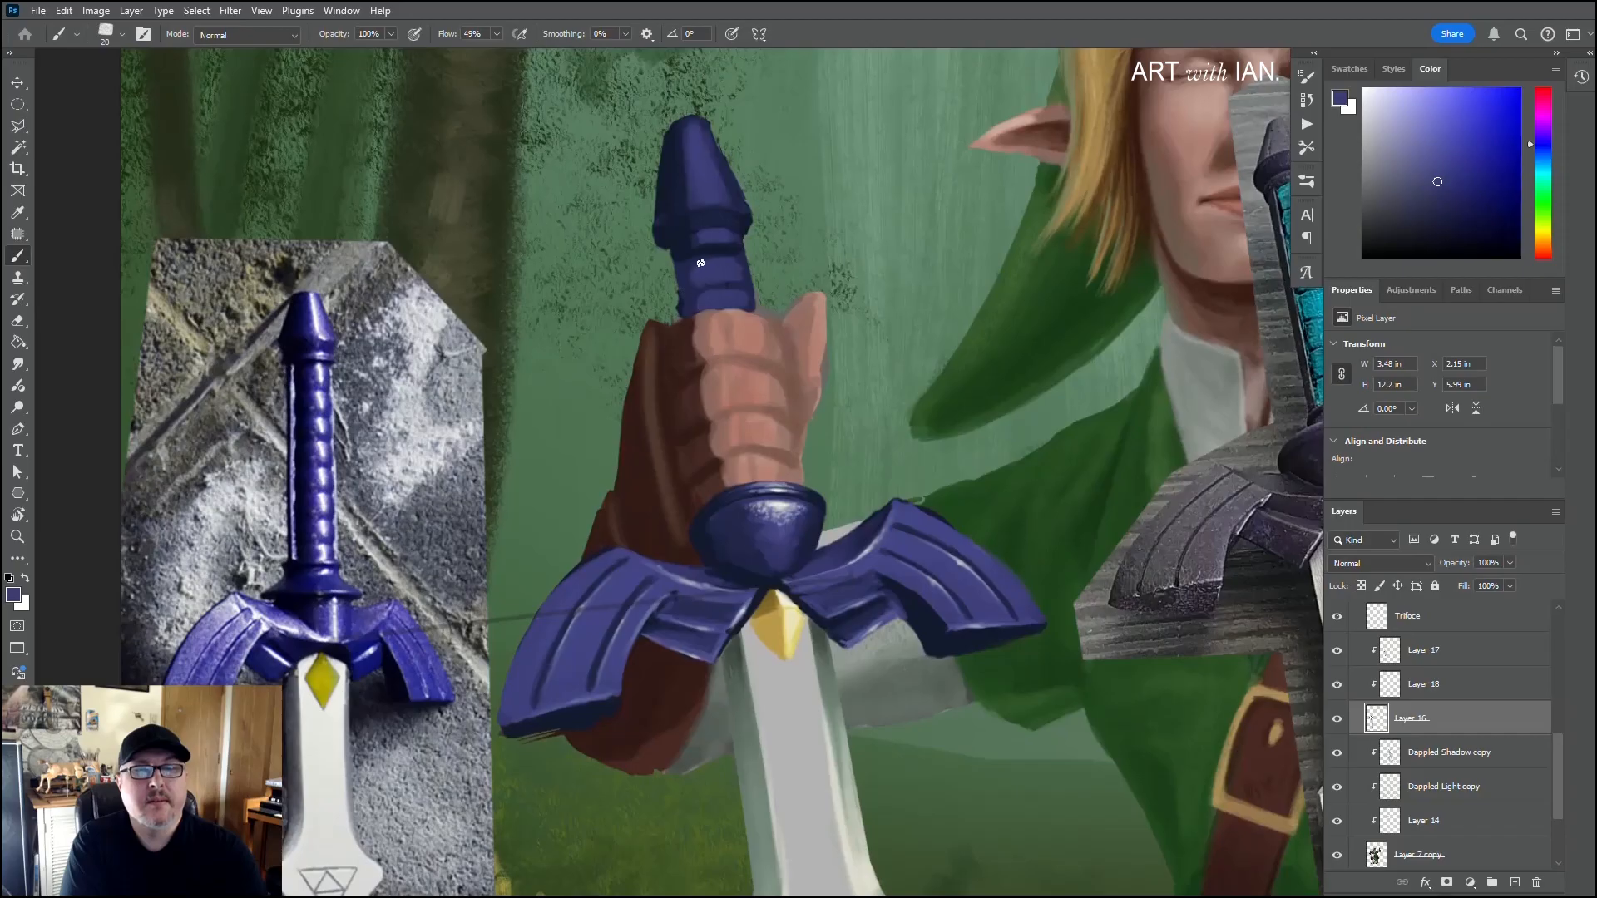
alt+click(674, 208)
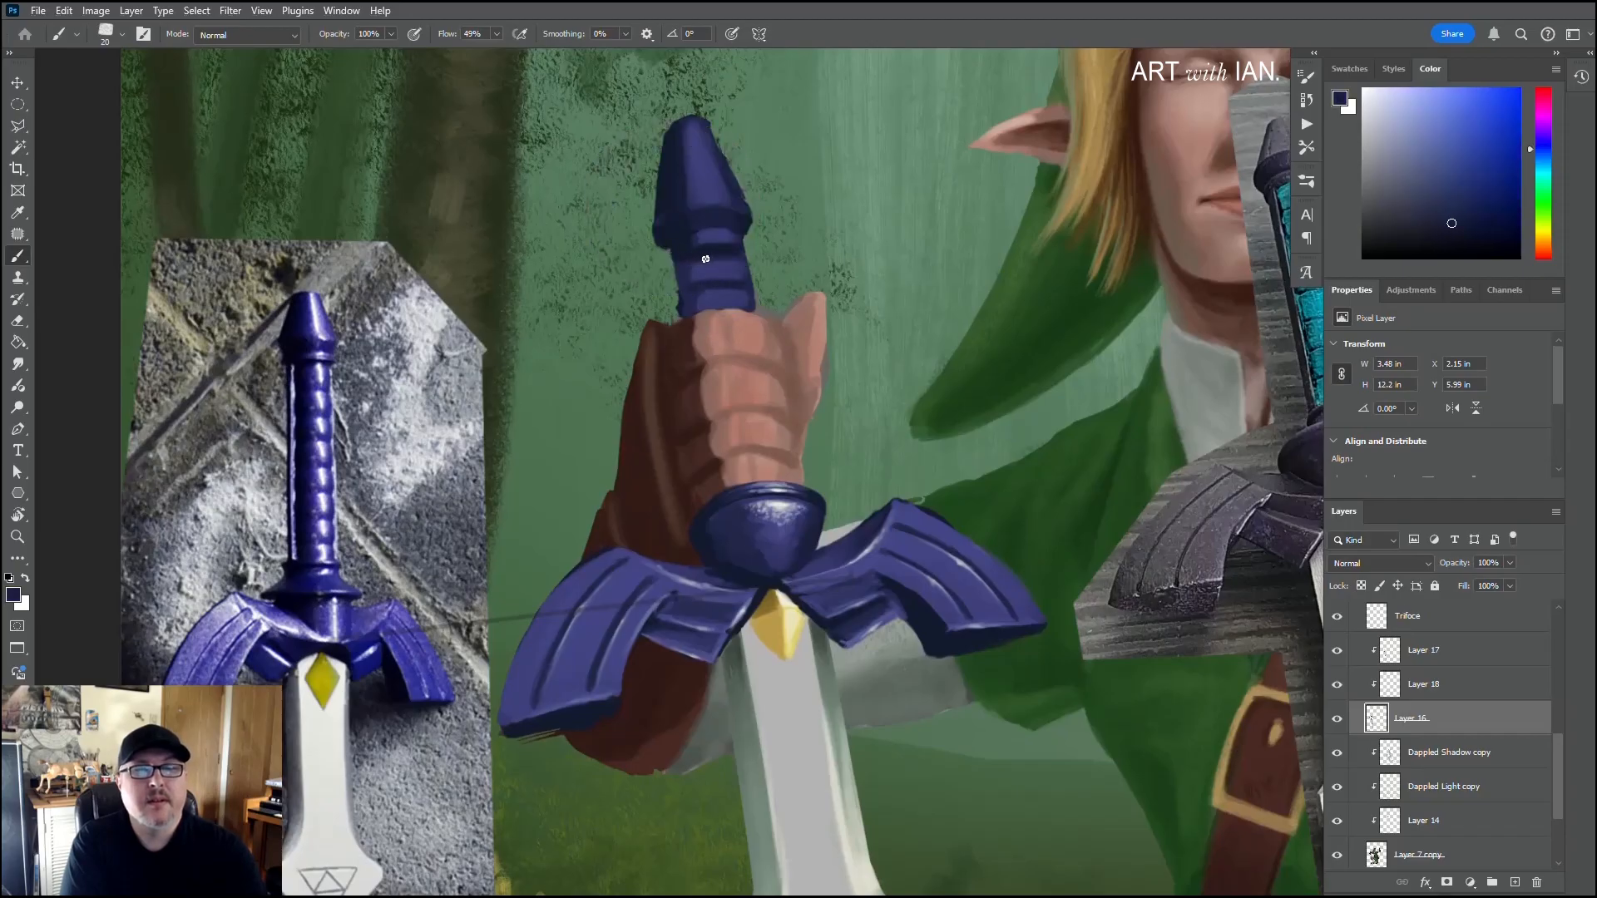
alt+click(697, 277)
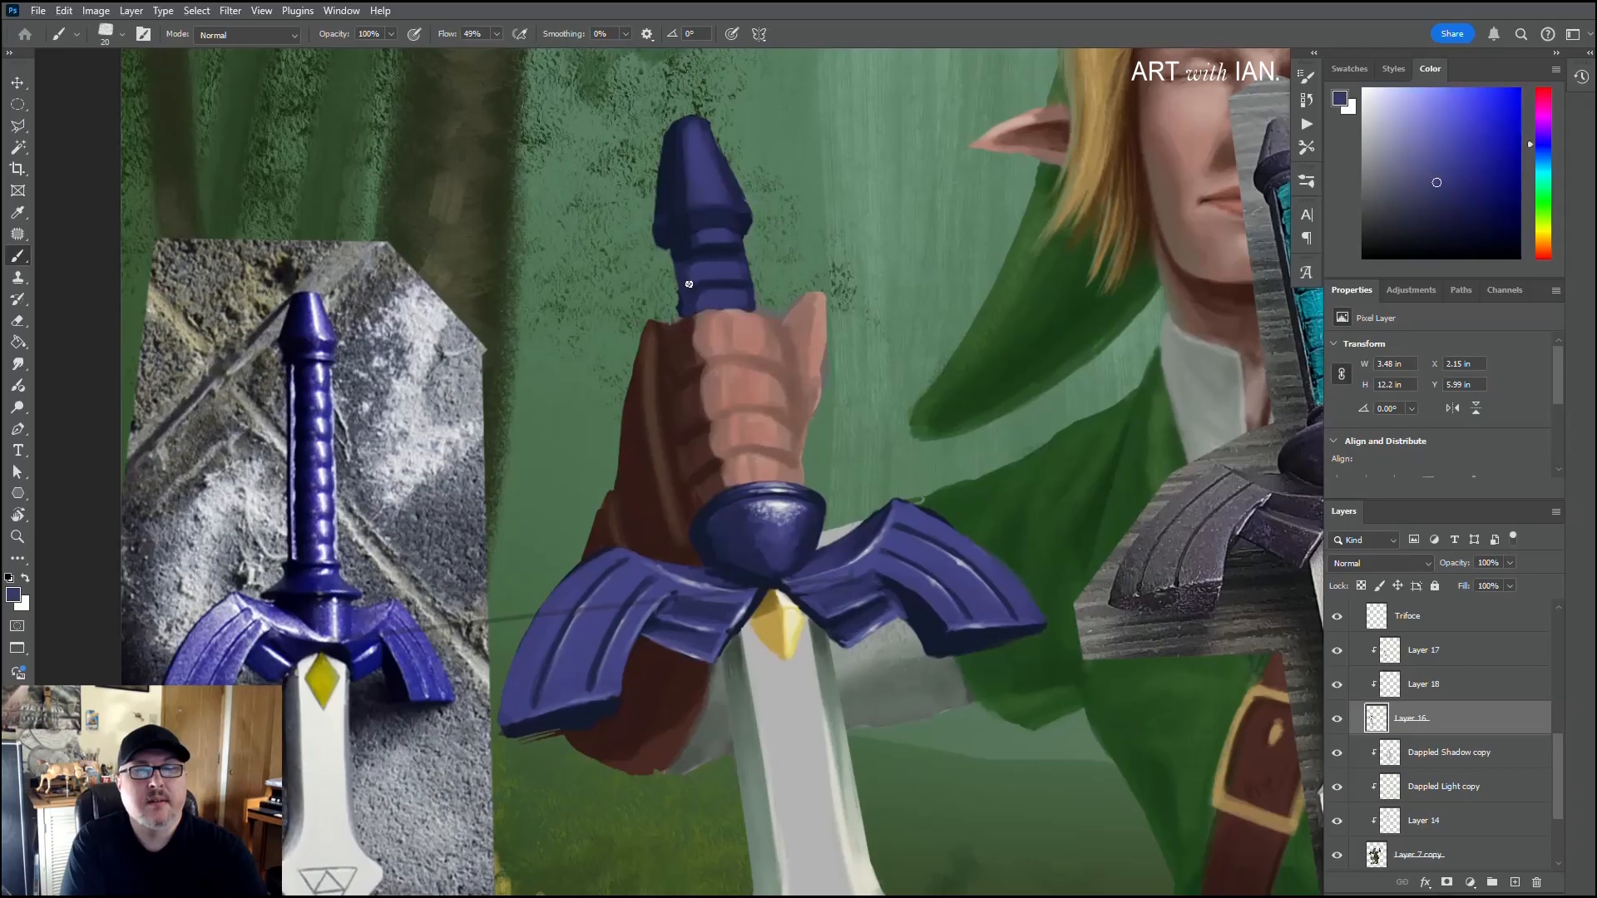
alt+click(686, 278)
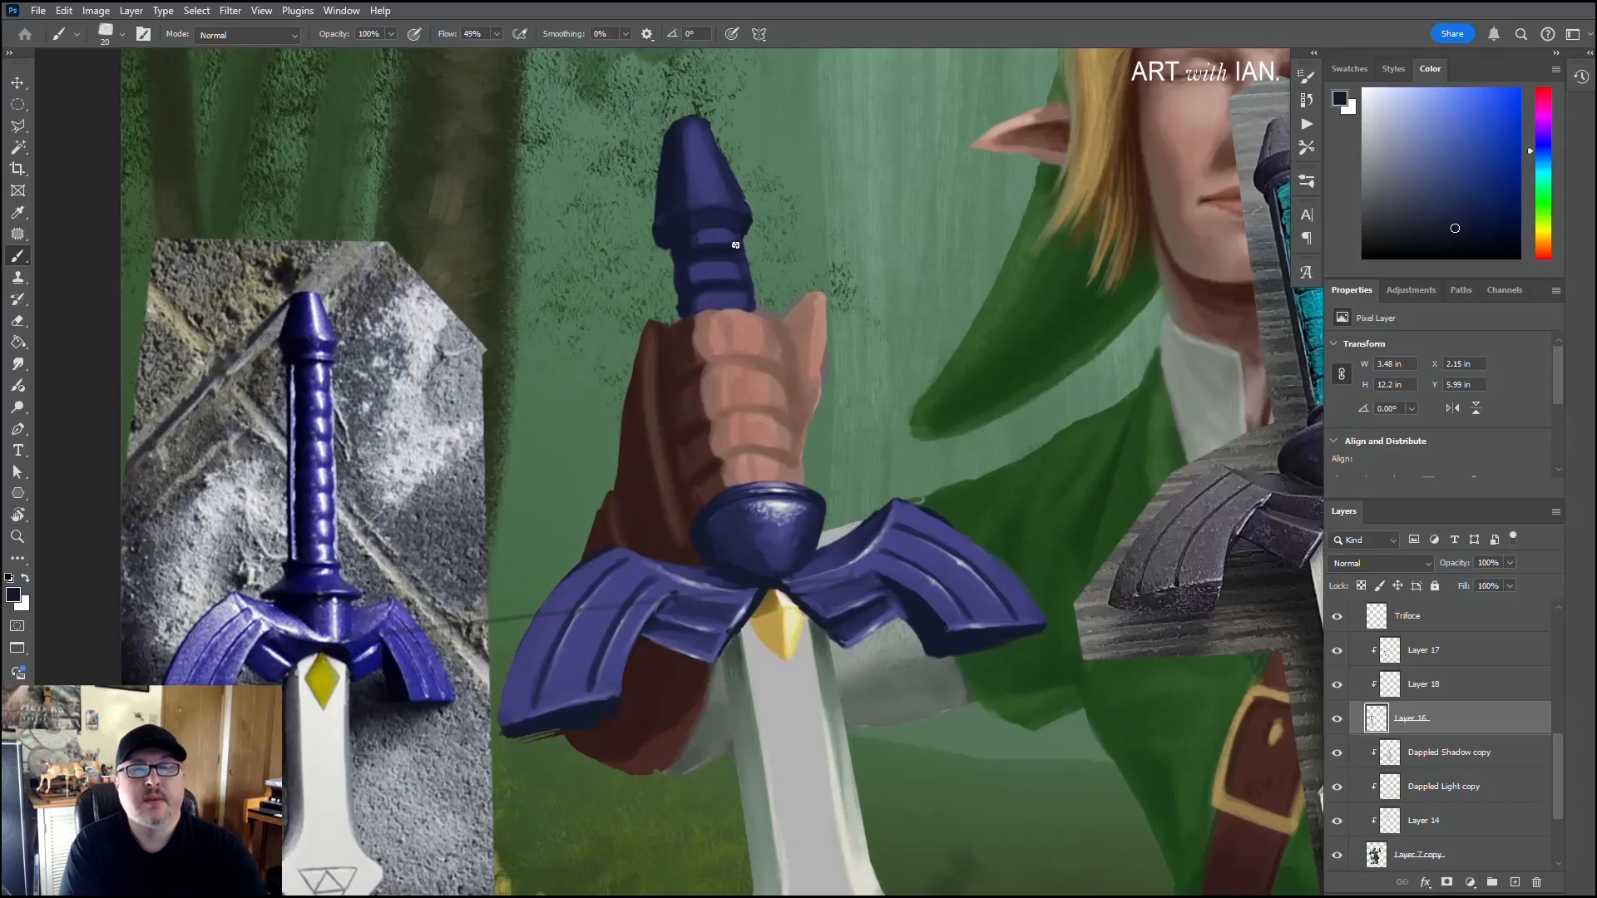
alt+click(879, 539)
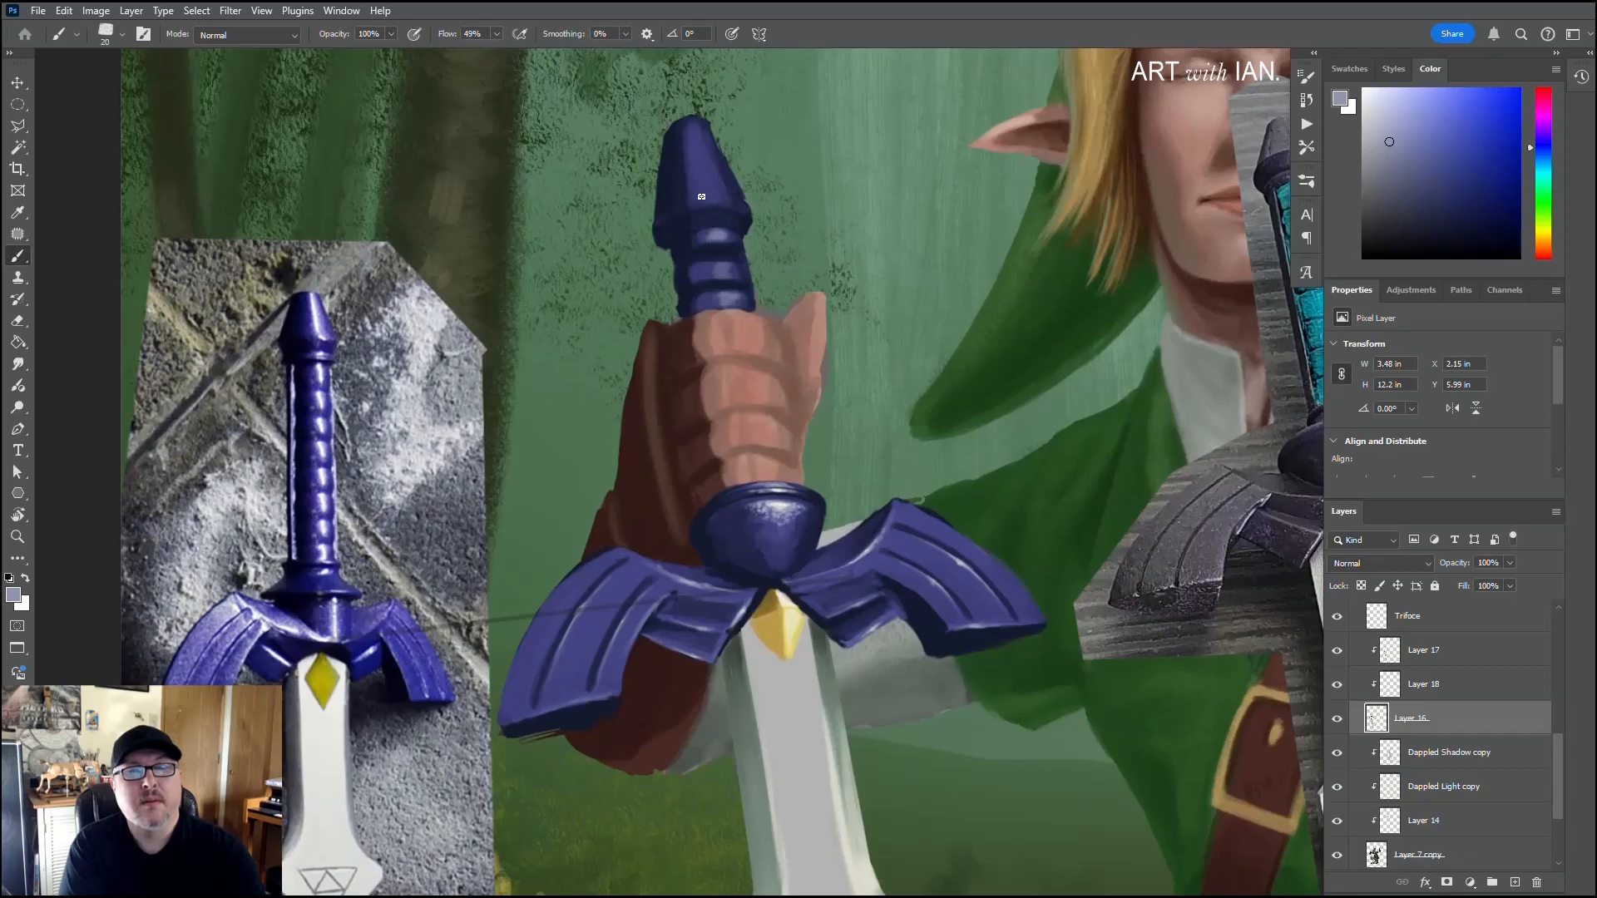
drag(713, 196, 702, 154)
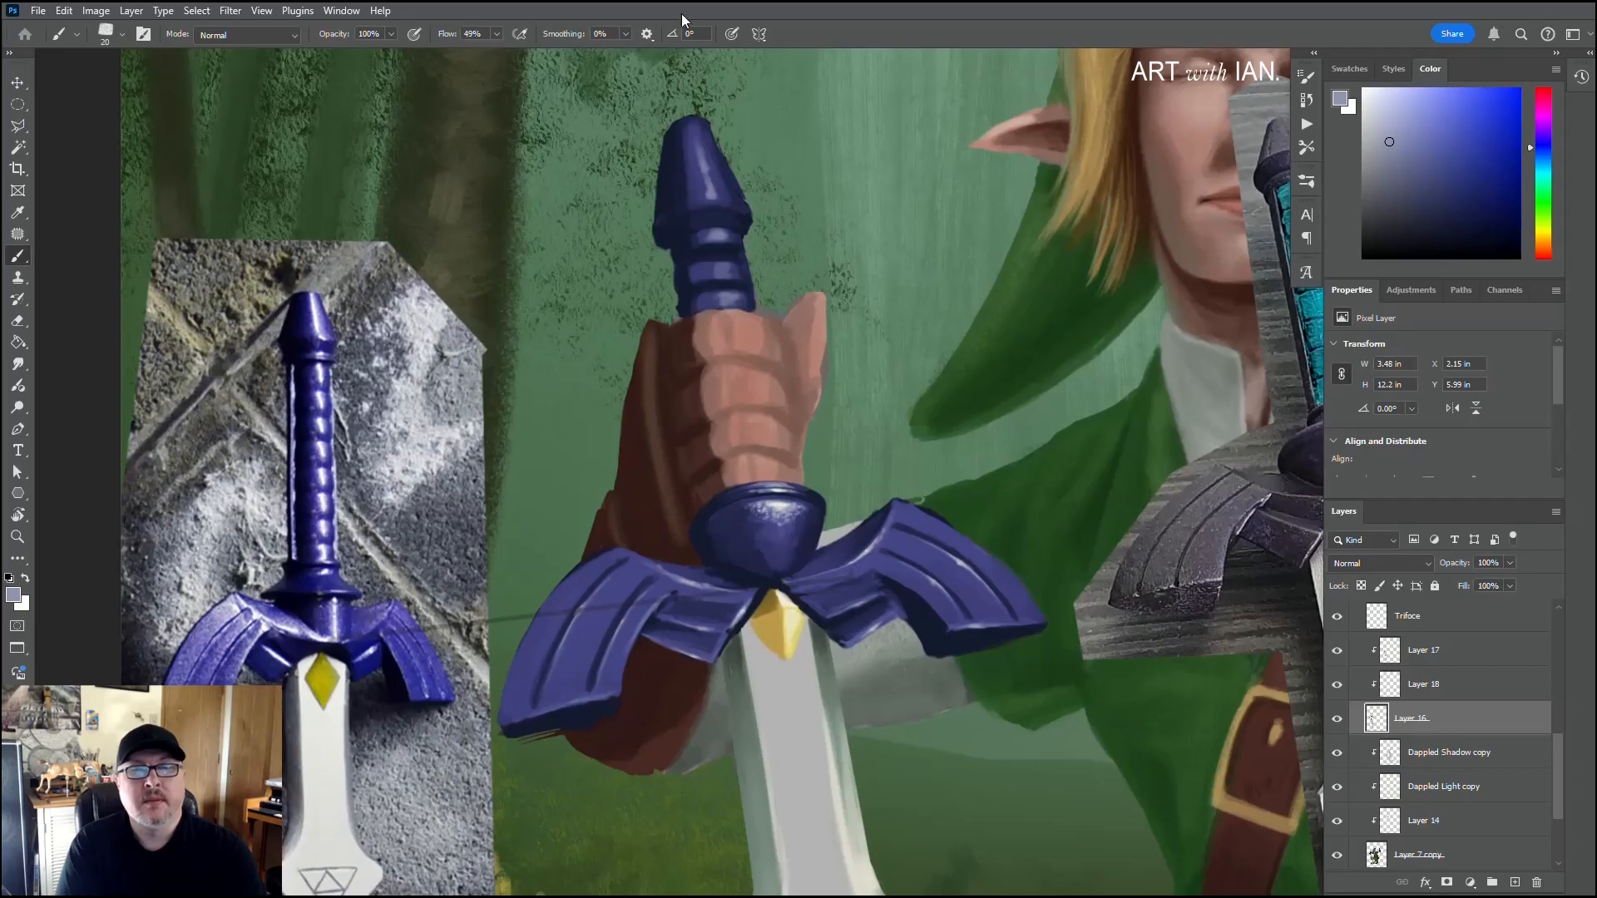
Step: Hide both reference photo layers, Master sword ref 1 and Master sword ref
key(ctrl+minus)
key(ctrl+minus)
key(ctrl+minus)
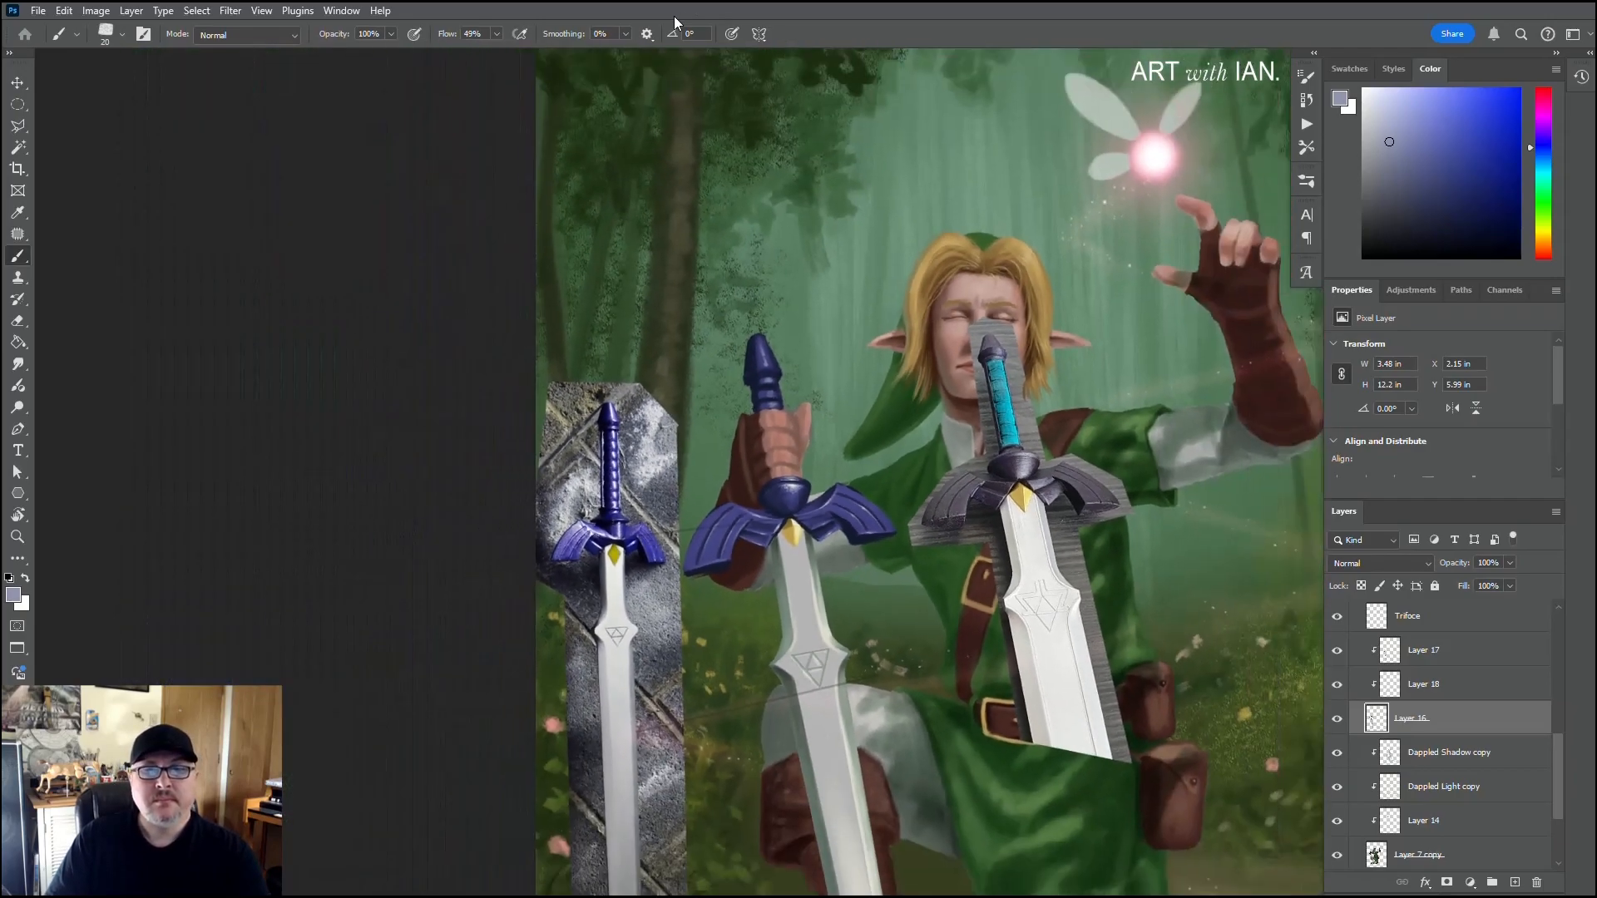
drag(863, 469, 632, 307)
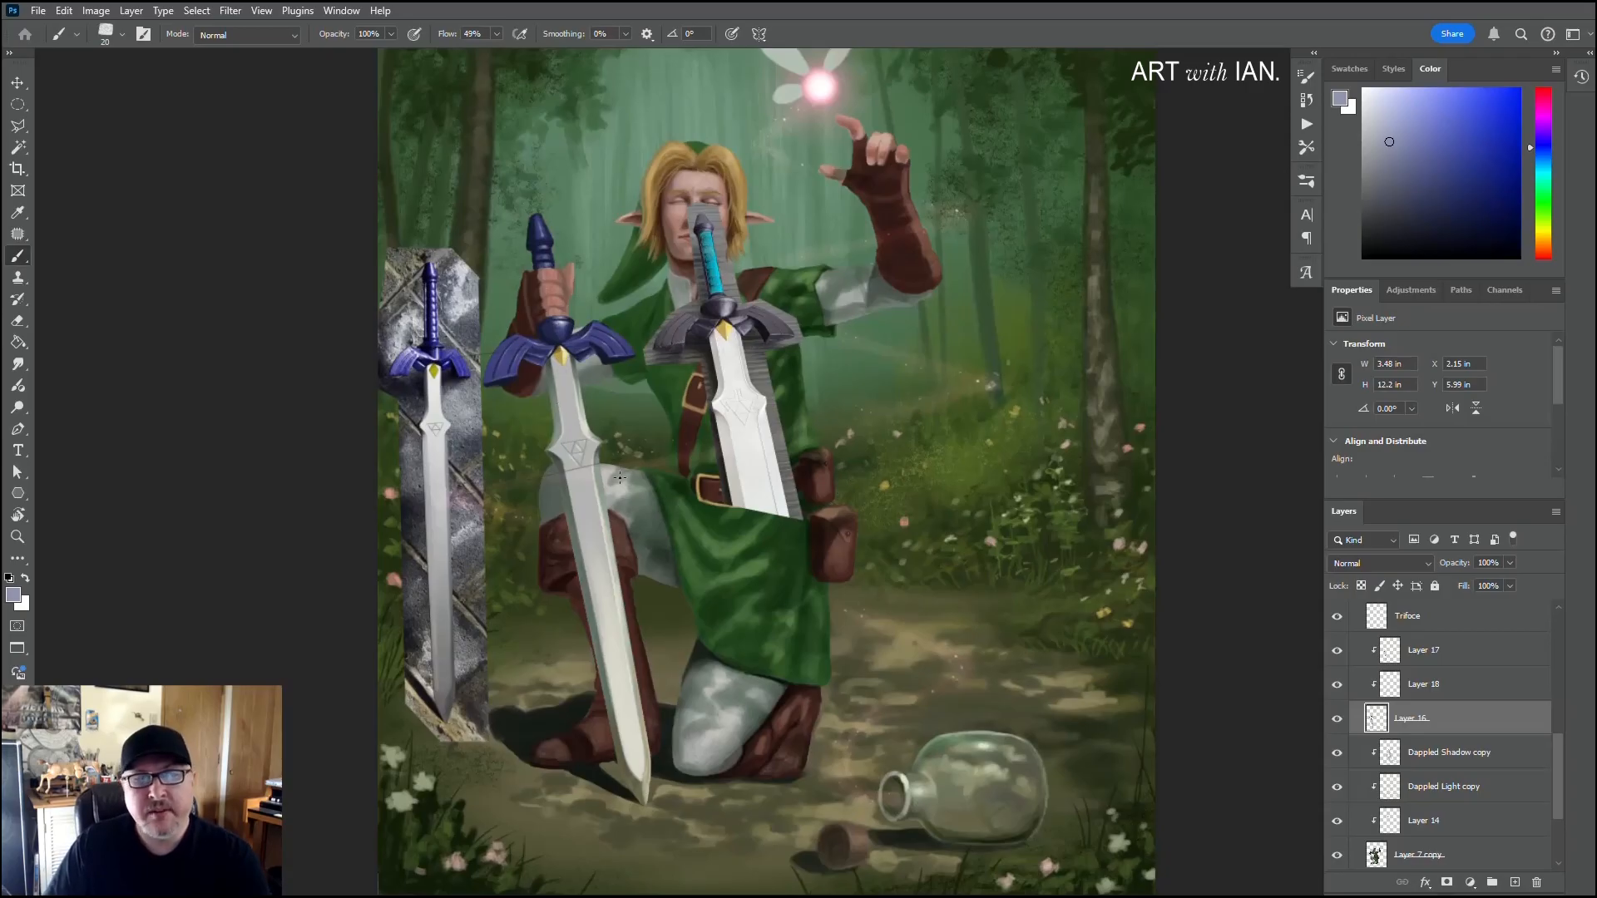
click(1339, 618)
click(1340, 618)
scroll(1340, 620, up, 2)
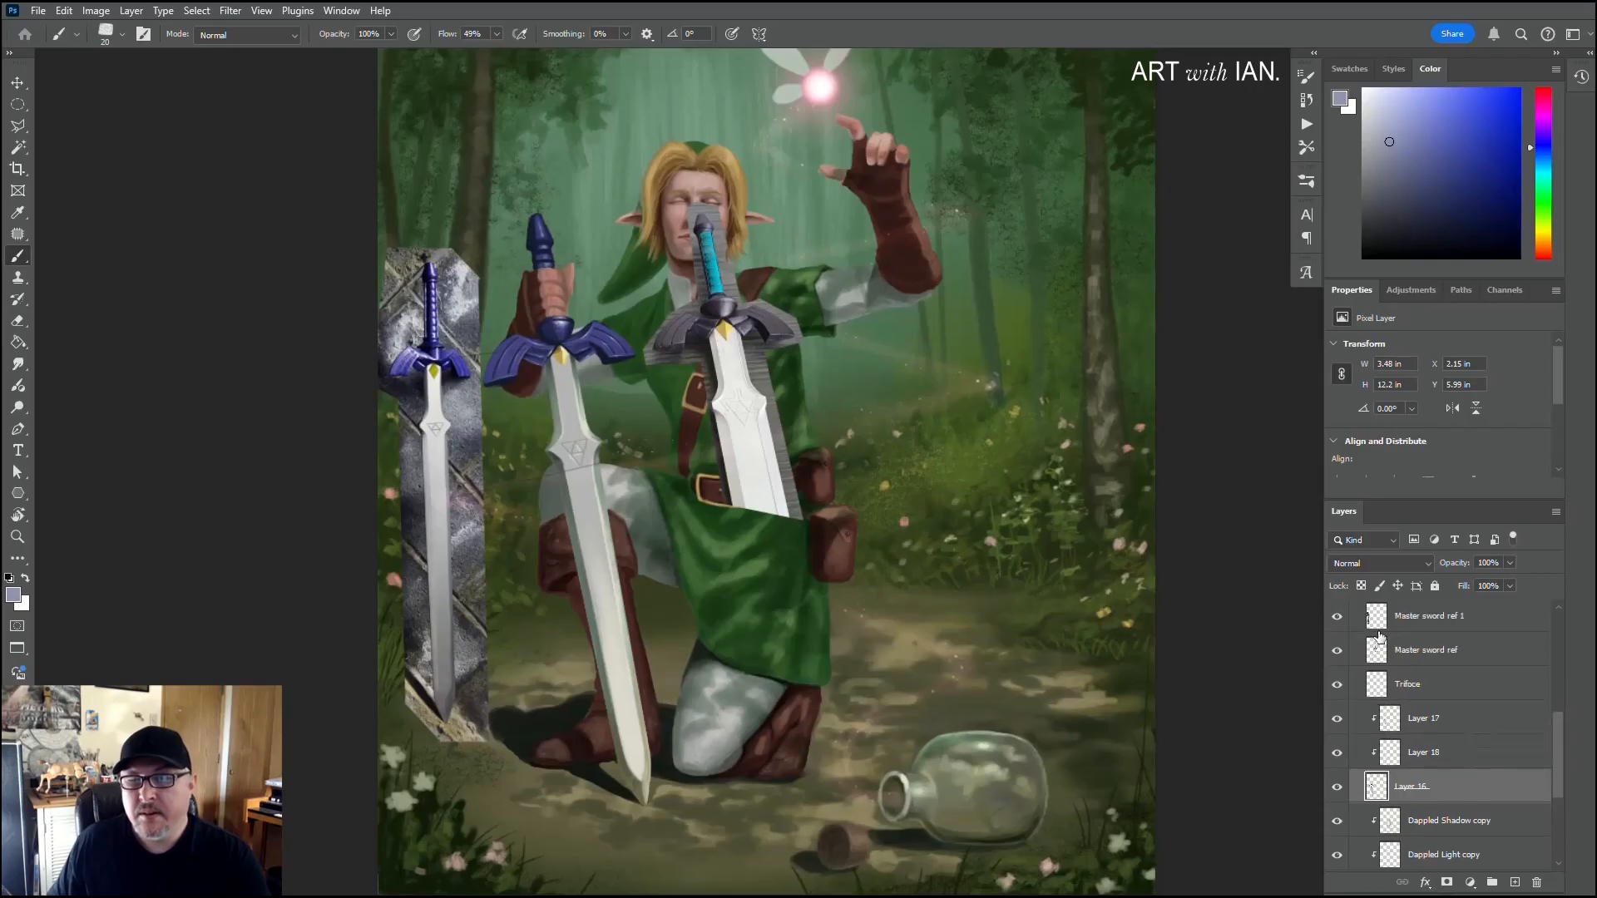
click(1337, 615)
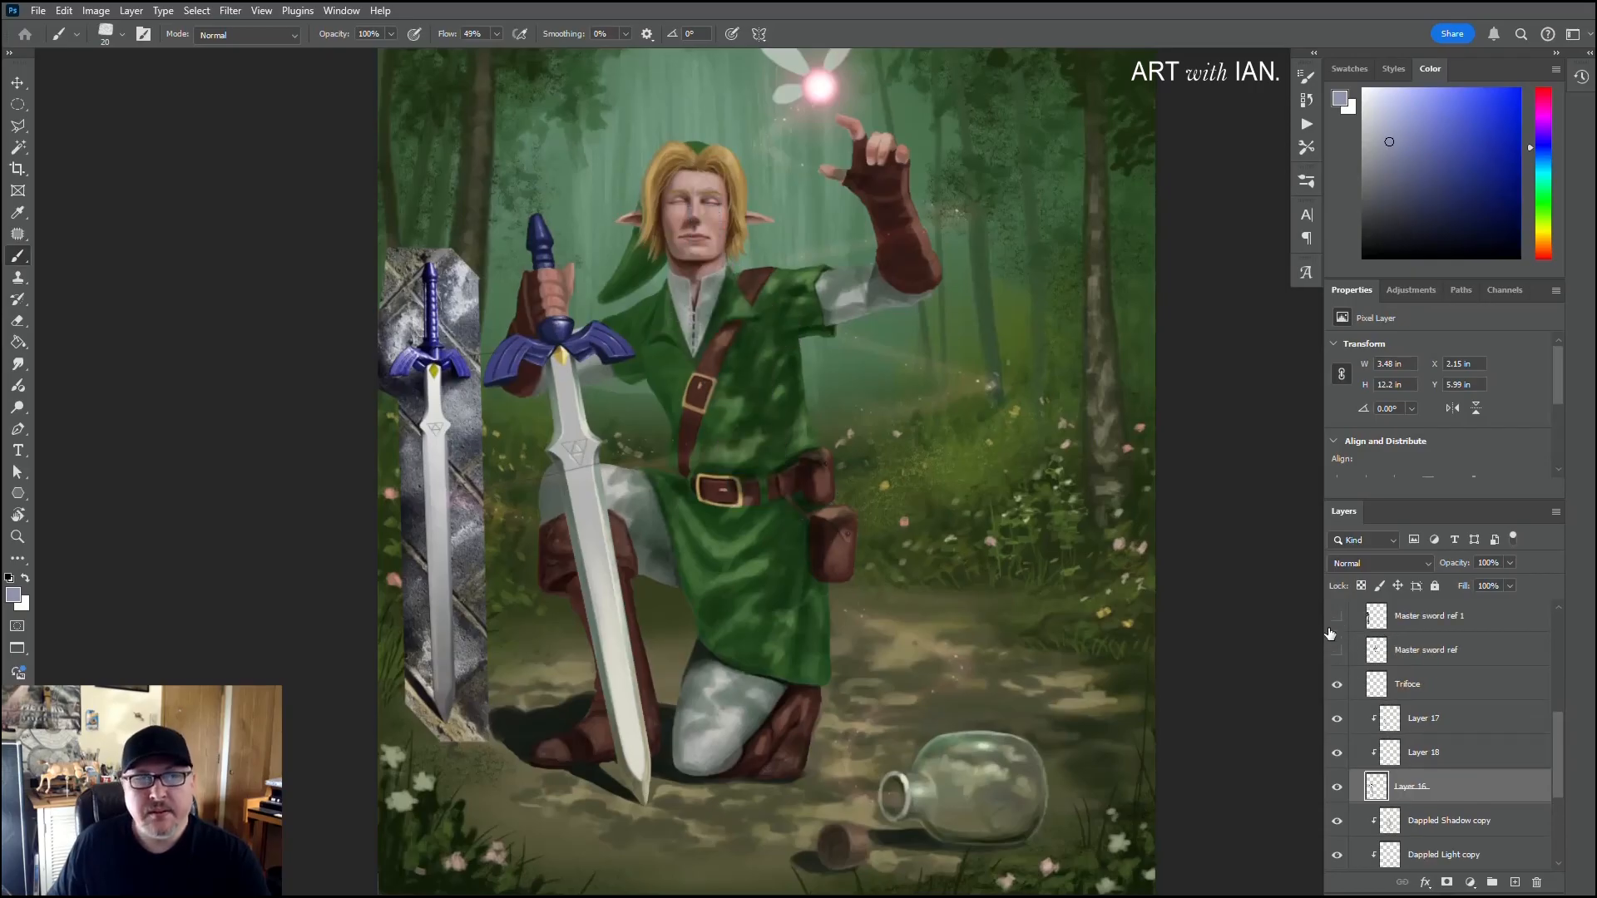
click(1336, 649)
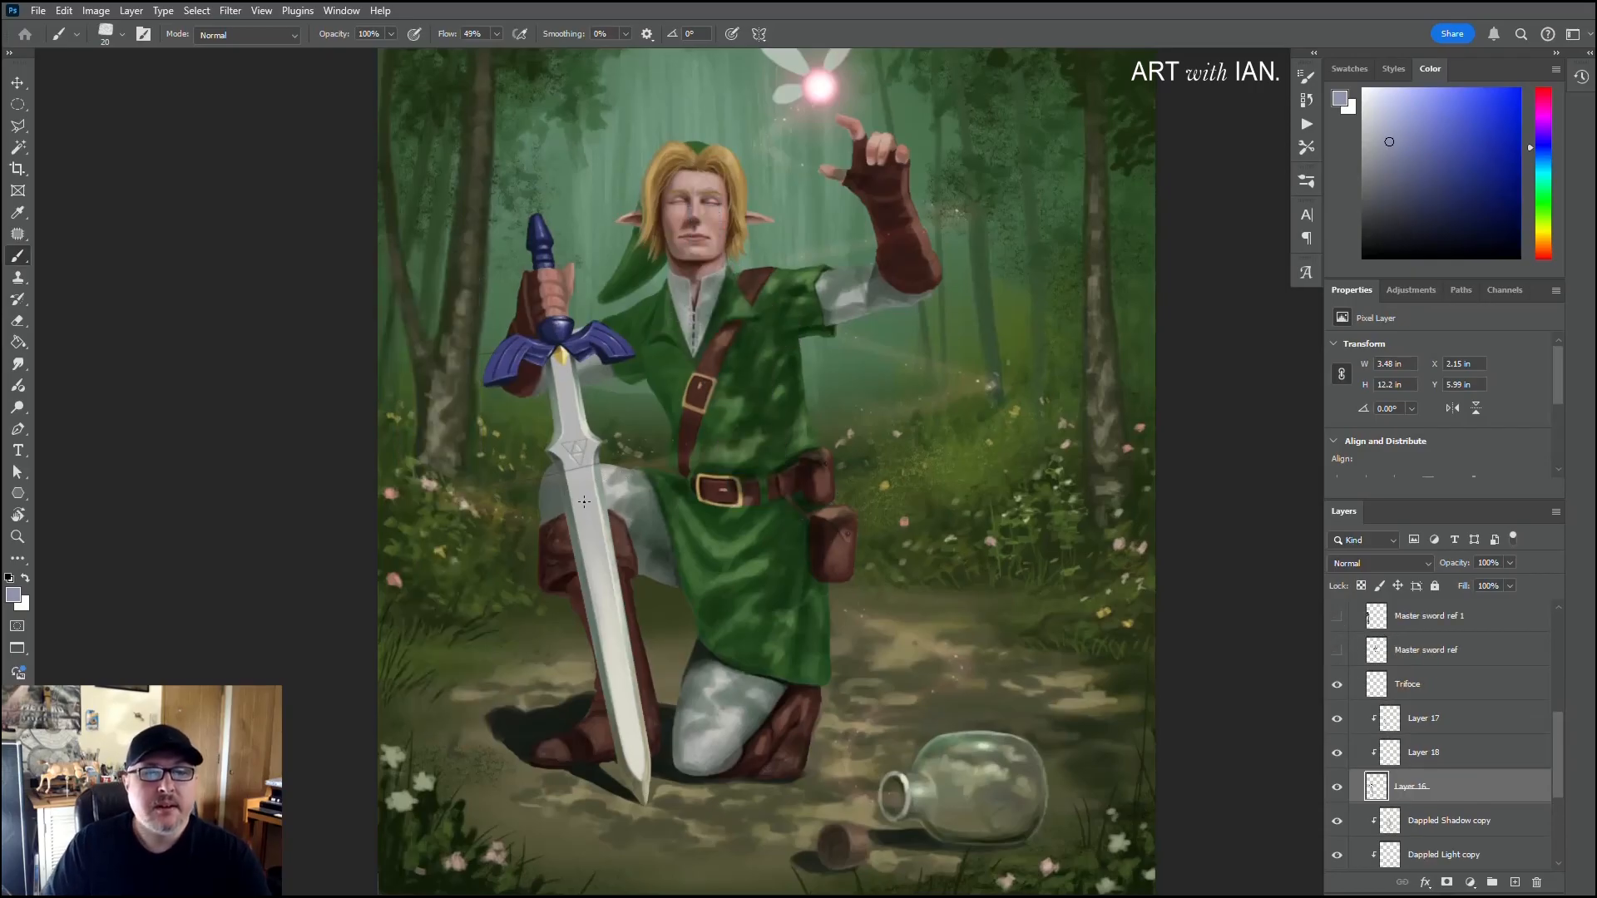
Step: Group the Trifoce layer with Layers 16, 17 and 18, and name the group Master Sword
drag(580, 499, 554, 544)
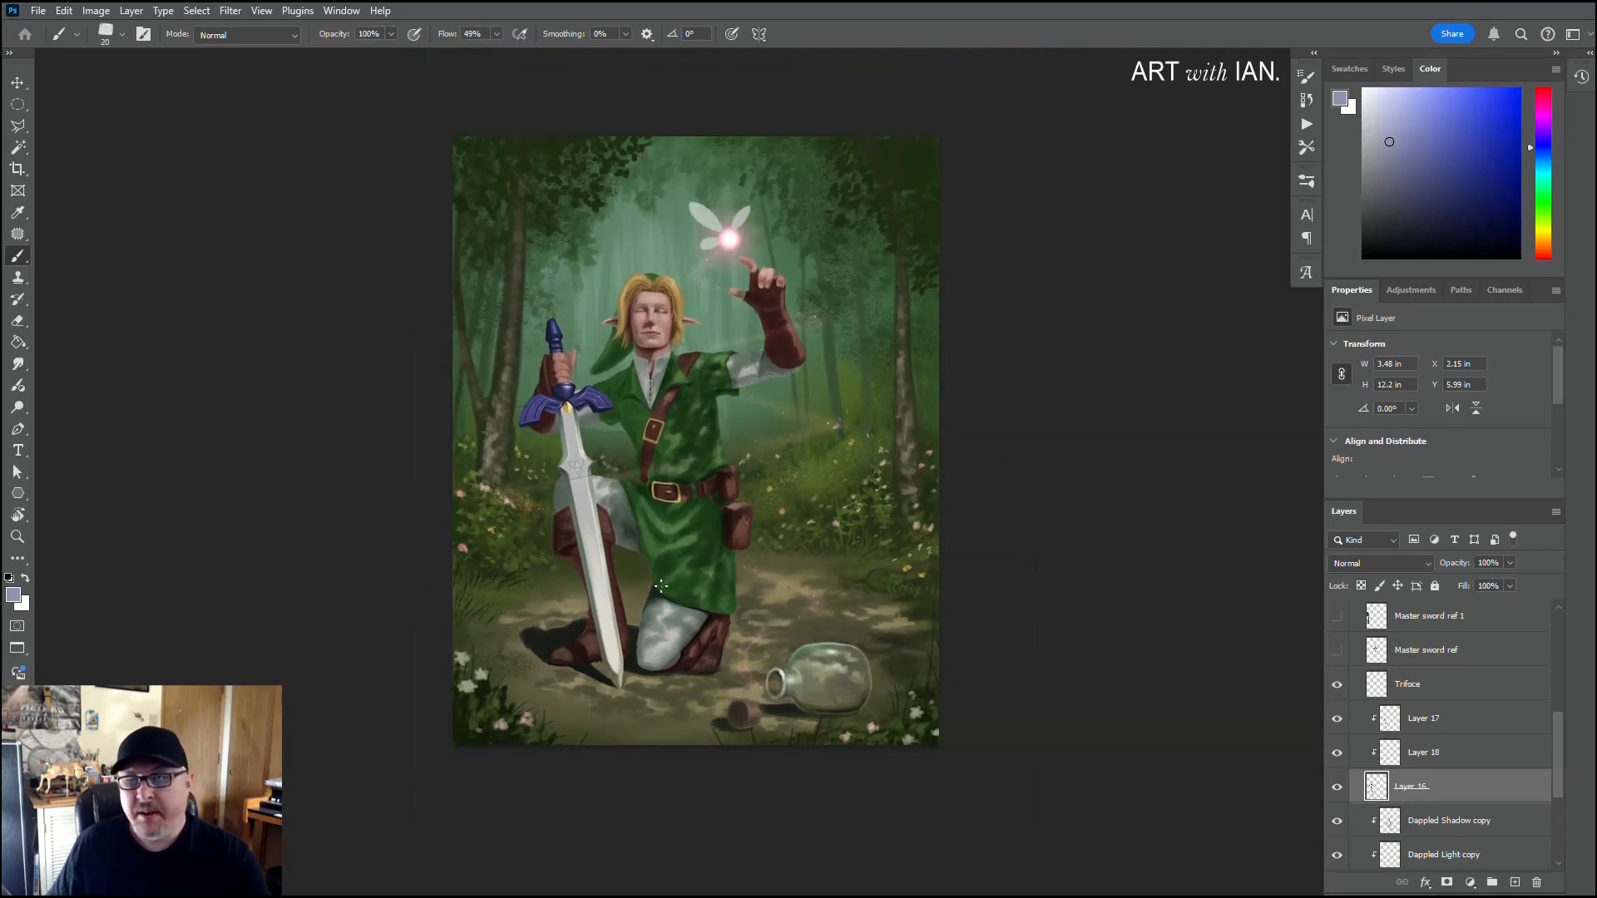
shift+click(1426, 699)
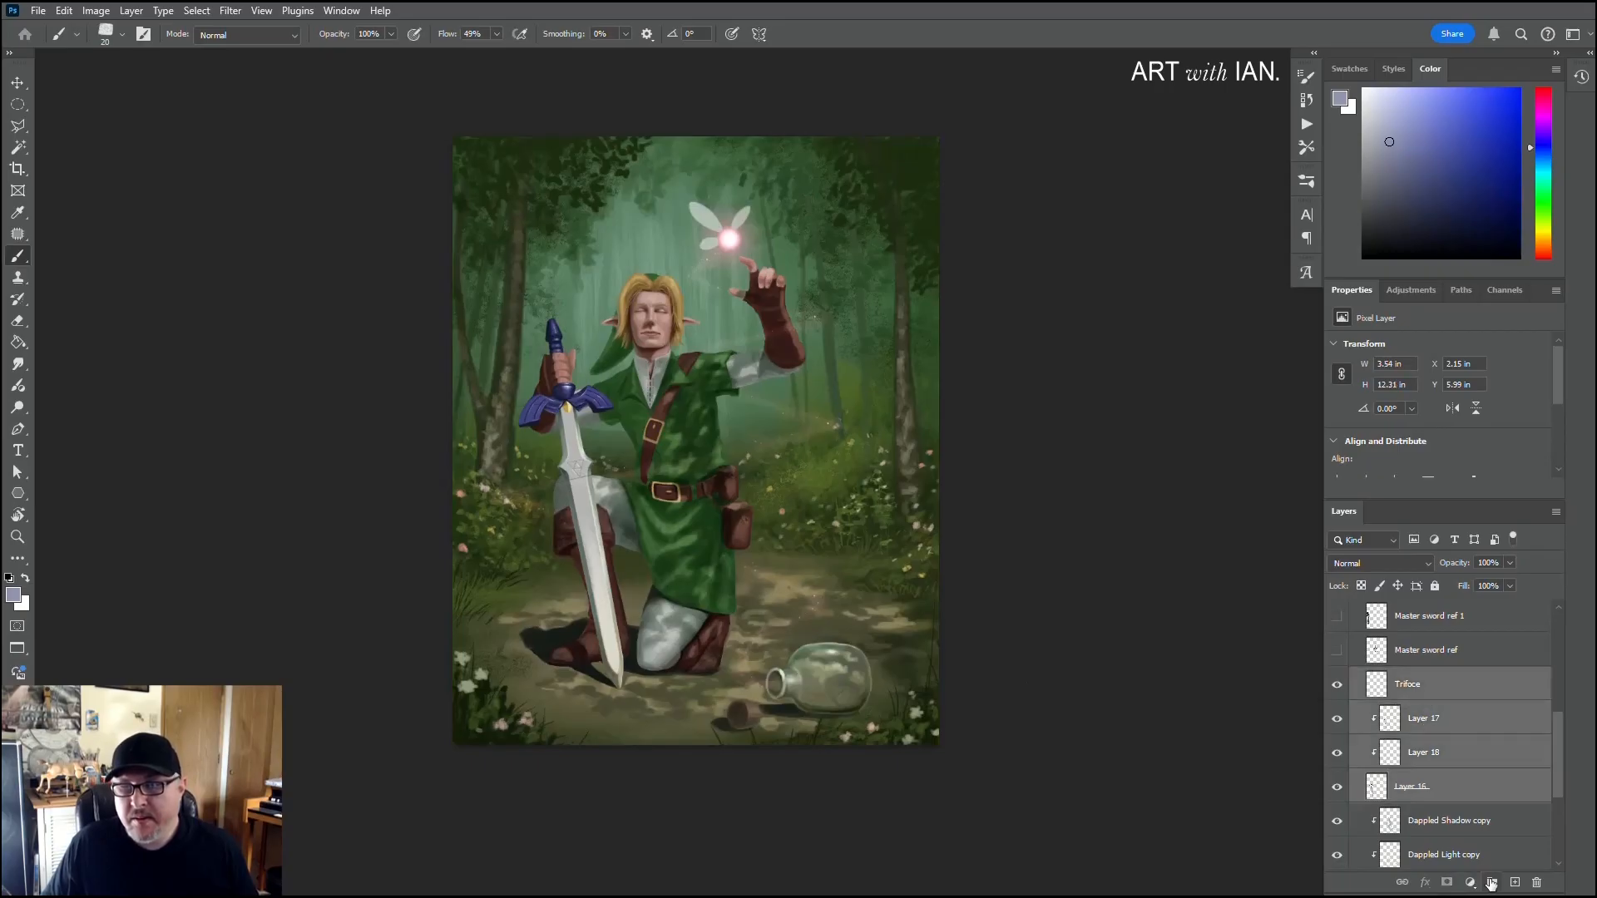
click(1492, 882)
double_click(1412, 677)
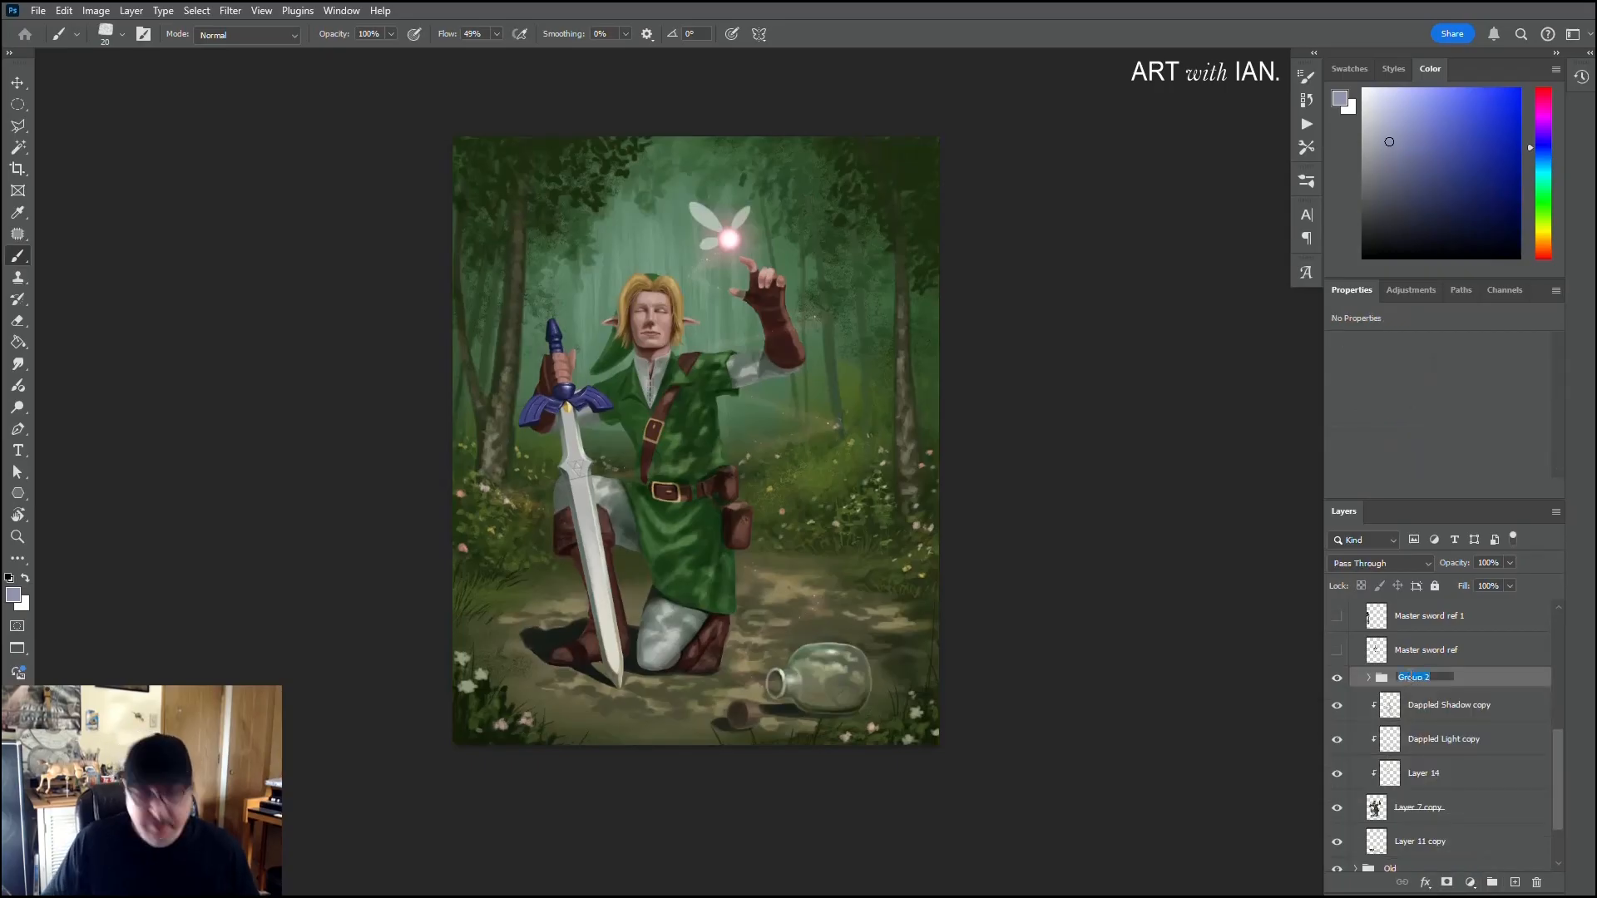
text(Master Sword)
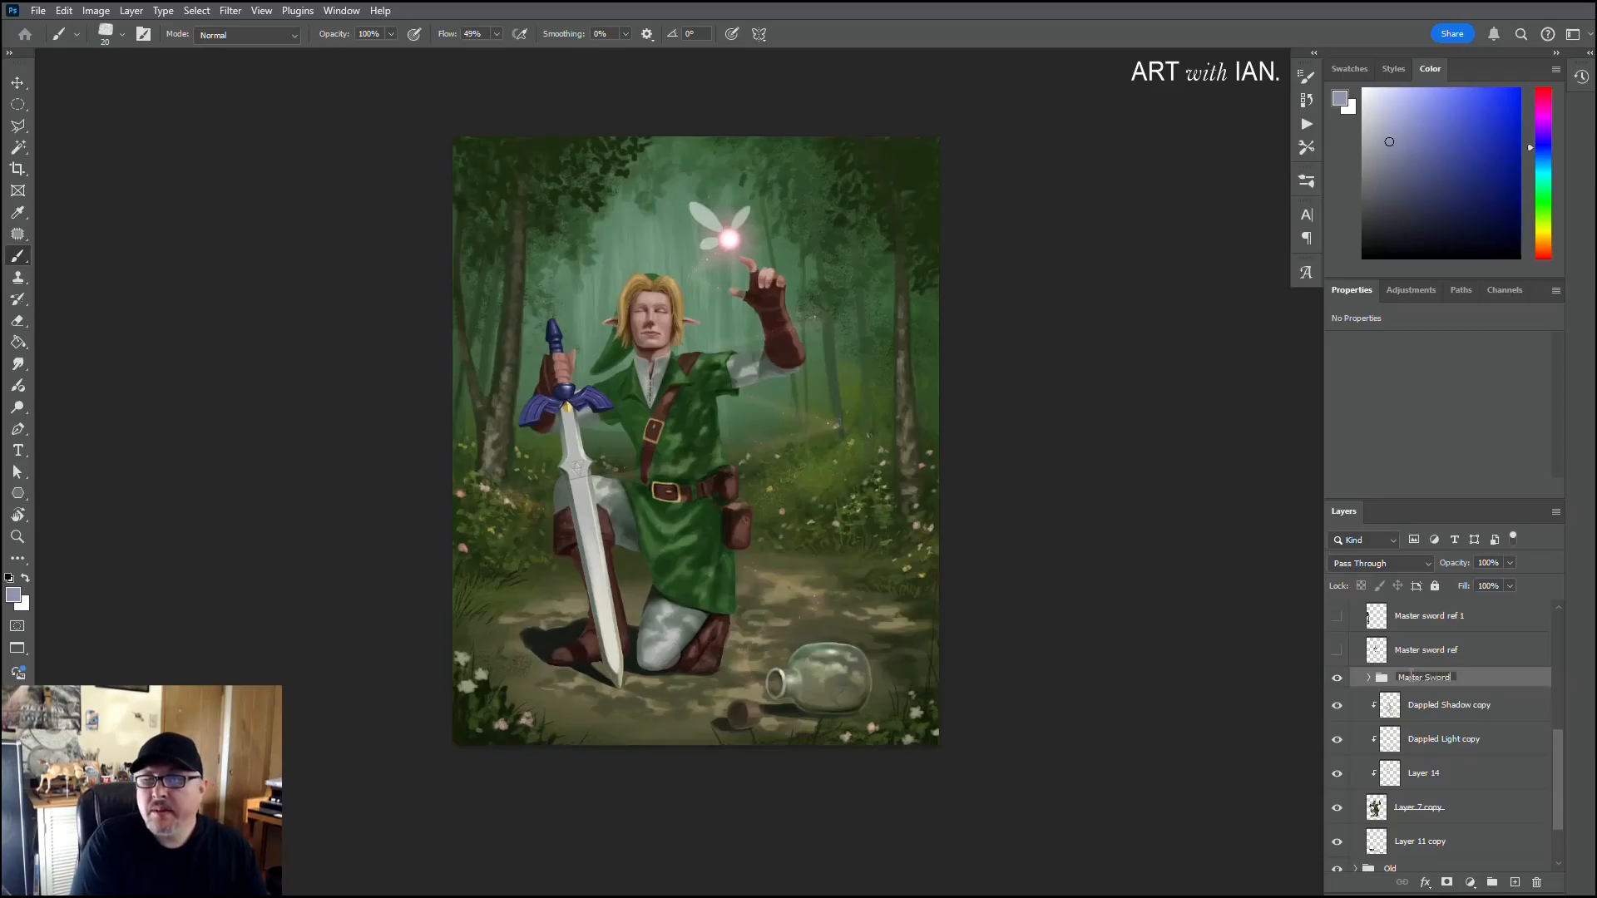
key(Return)
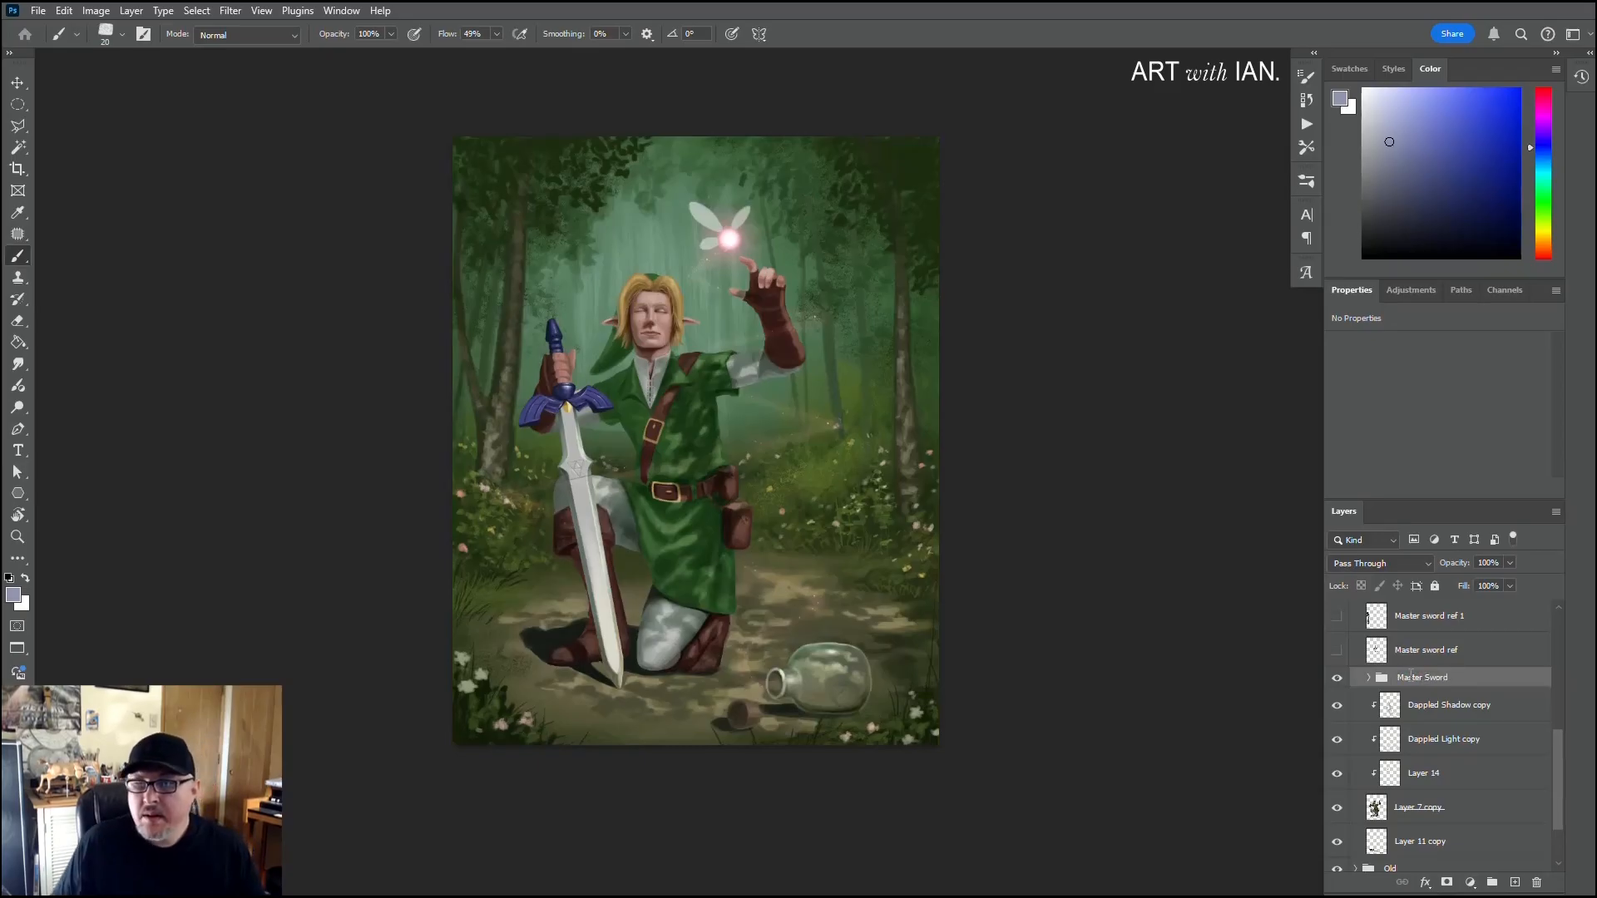
Step: Add a new layer above the Master Sword group and clip it to the group
click(1515, 881)
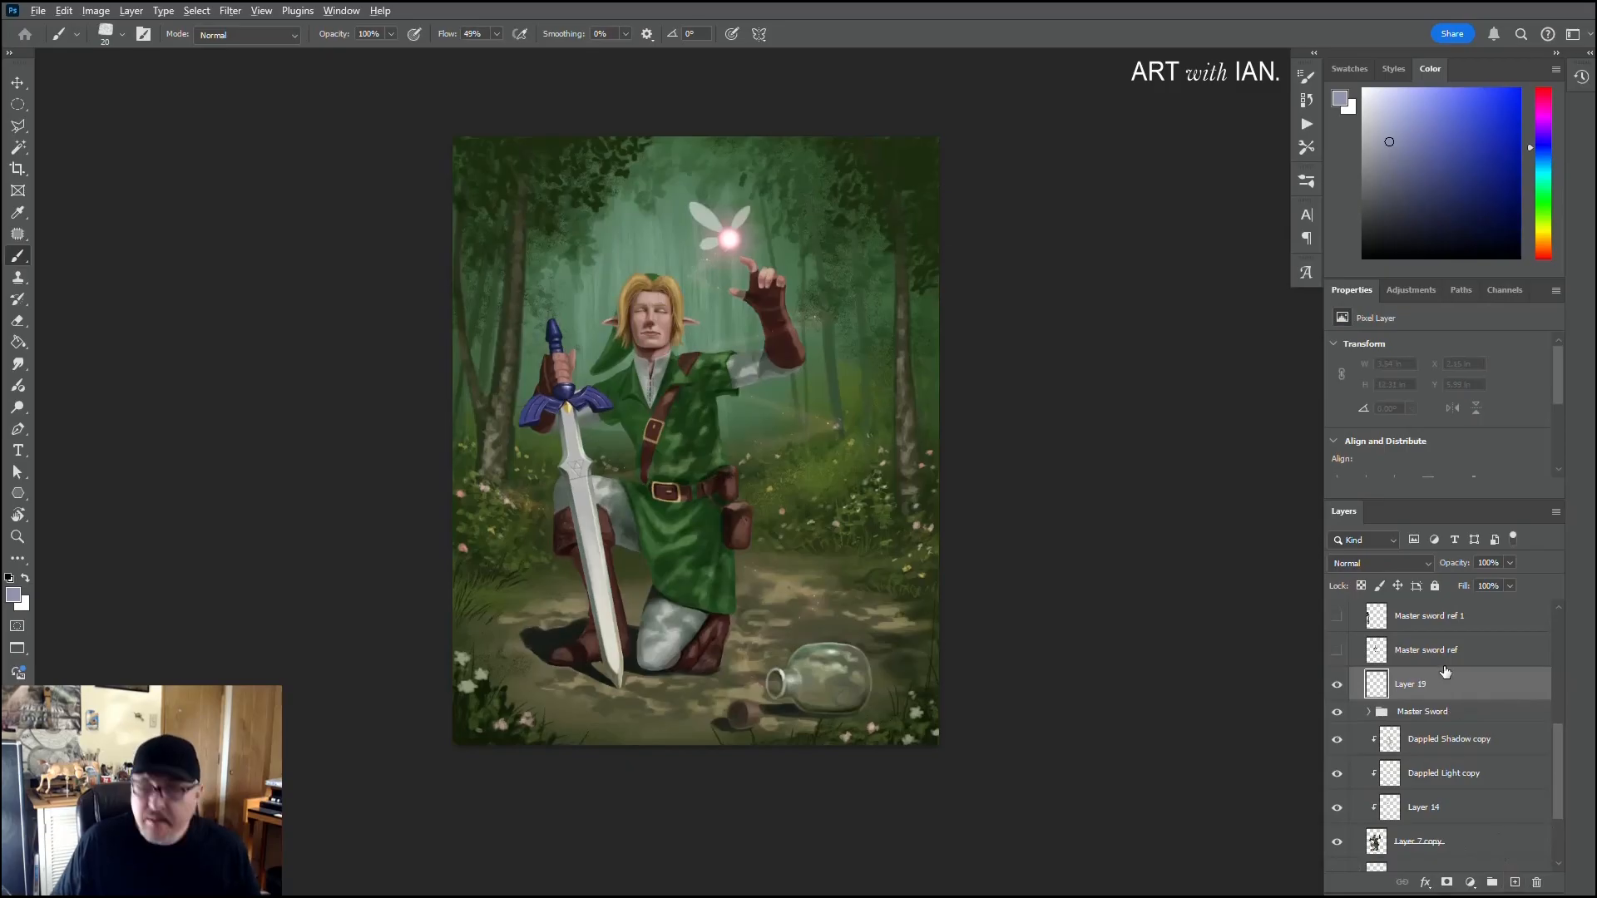
alt+click(1455, 696)
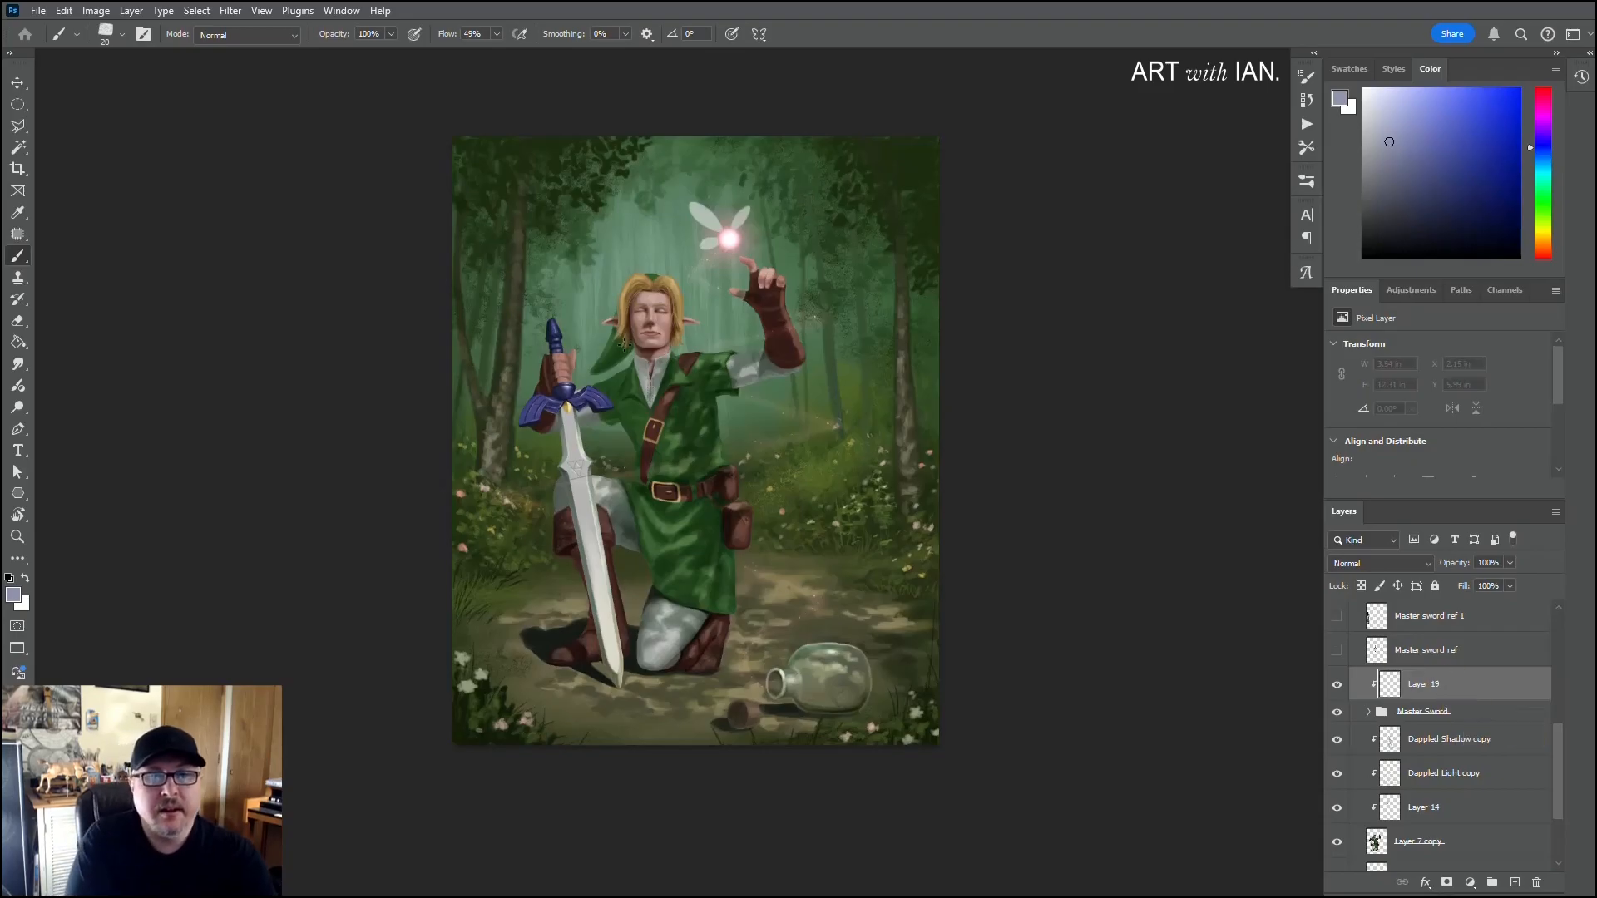
Step: Sample the forest's misty green, desaturate it to a pale grey-green, and set the clipped layer's blend mode to Multiply
alt+click(639, 248)
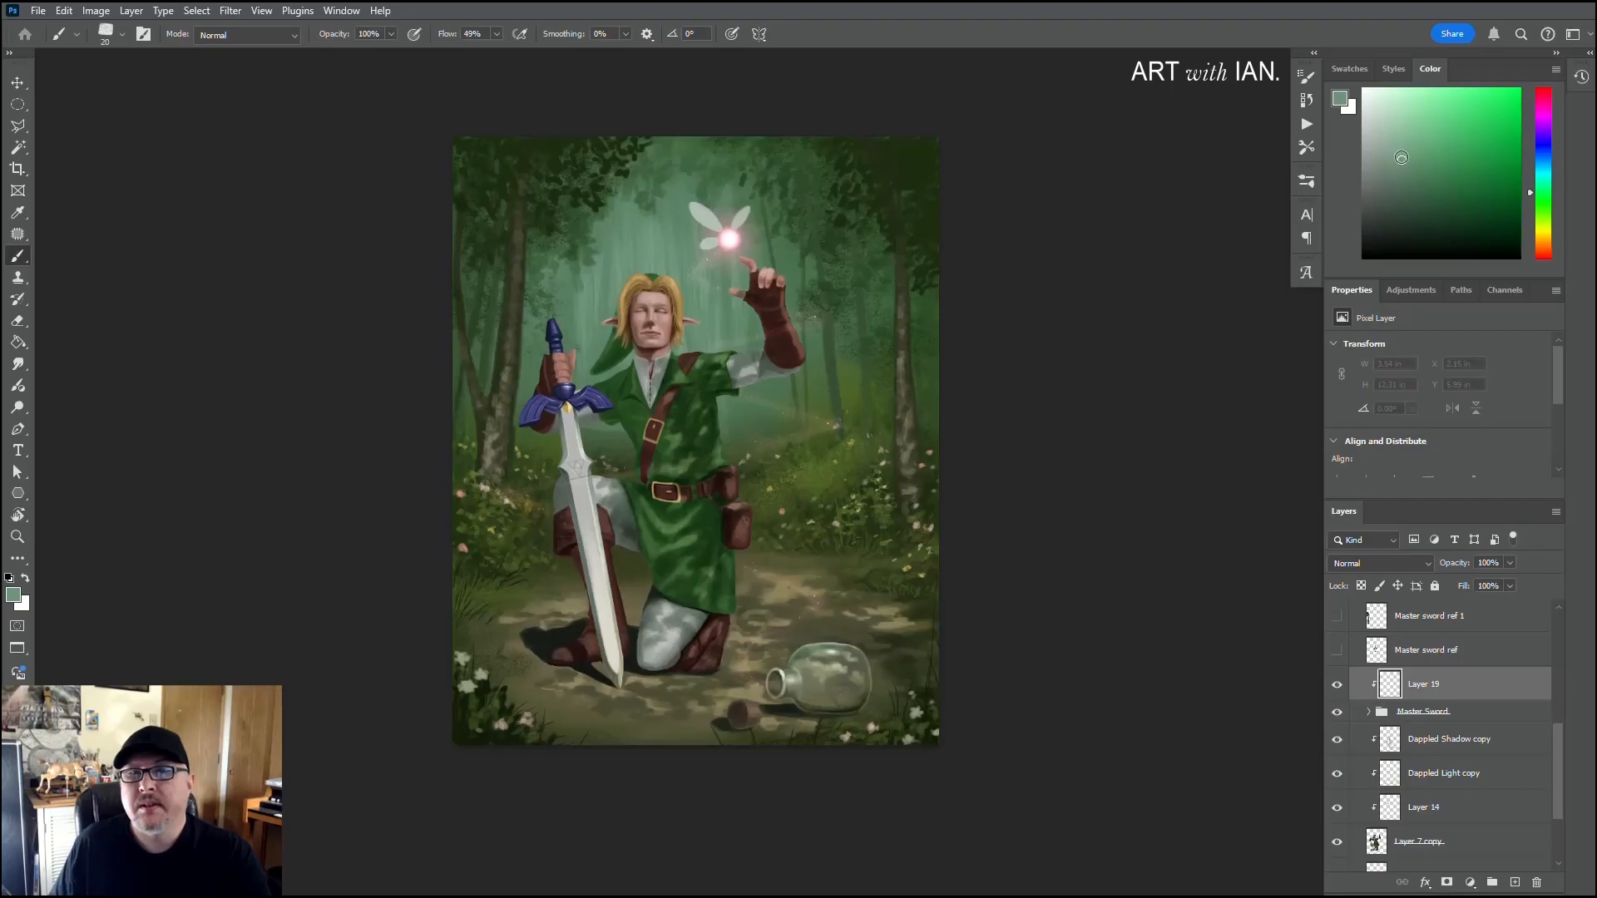
click(1387, 154)
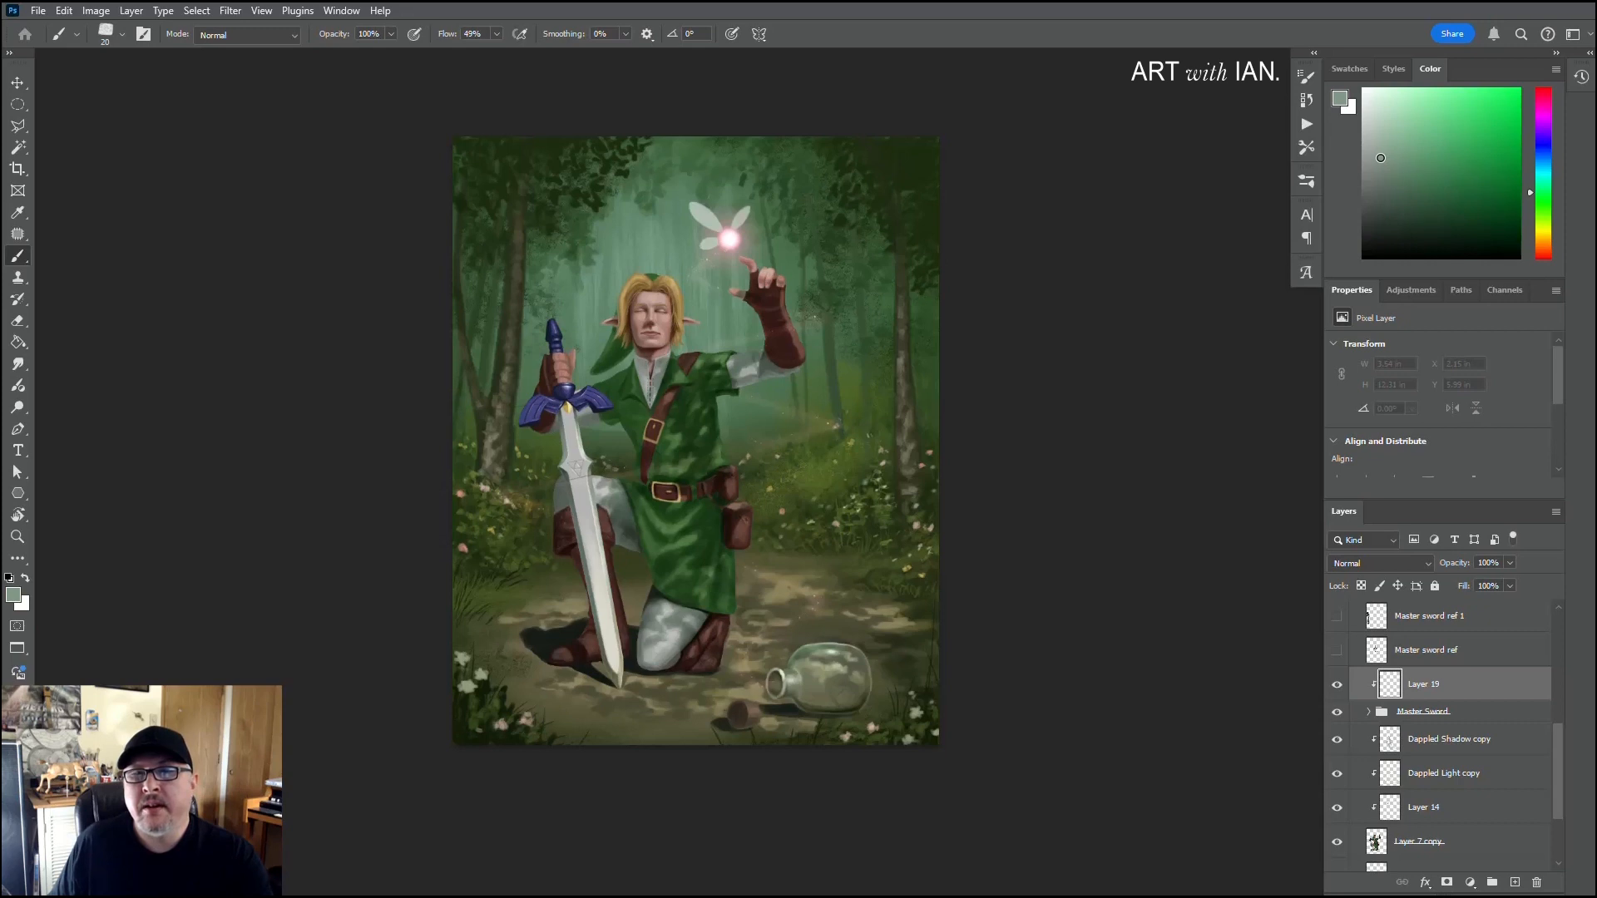
click(1378, 149)
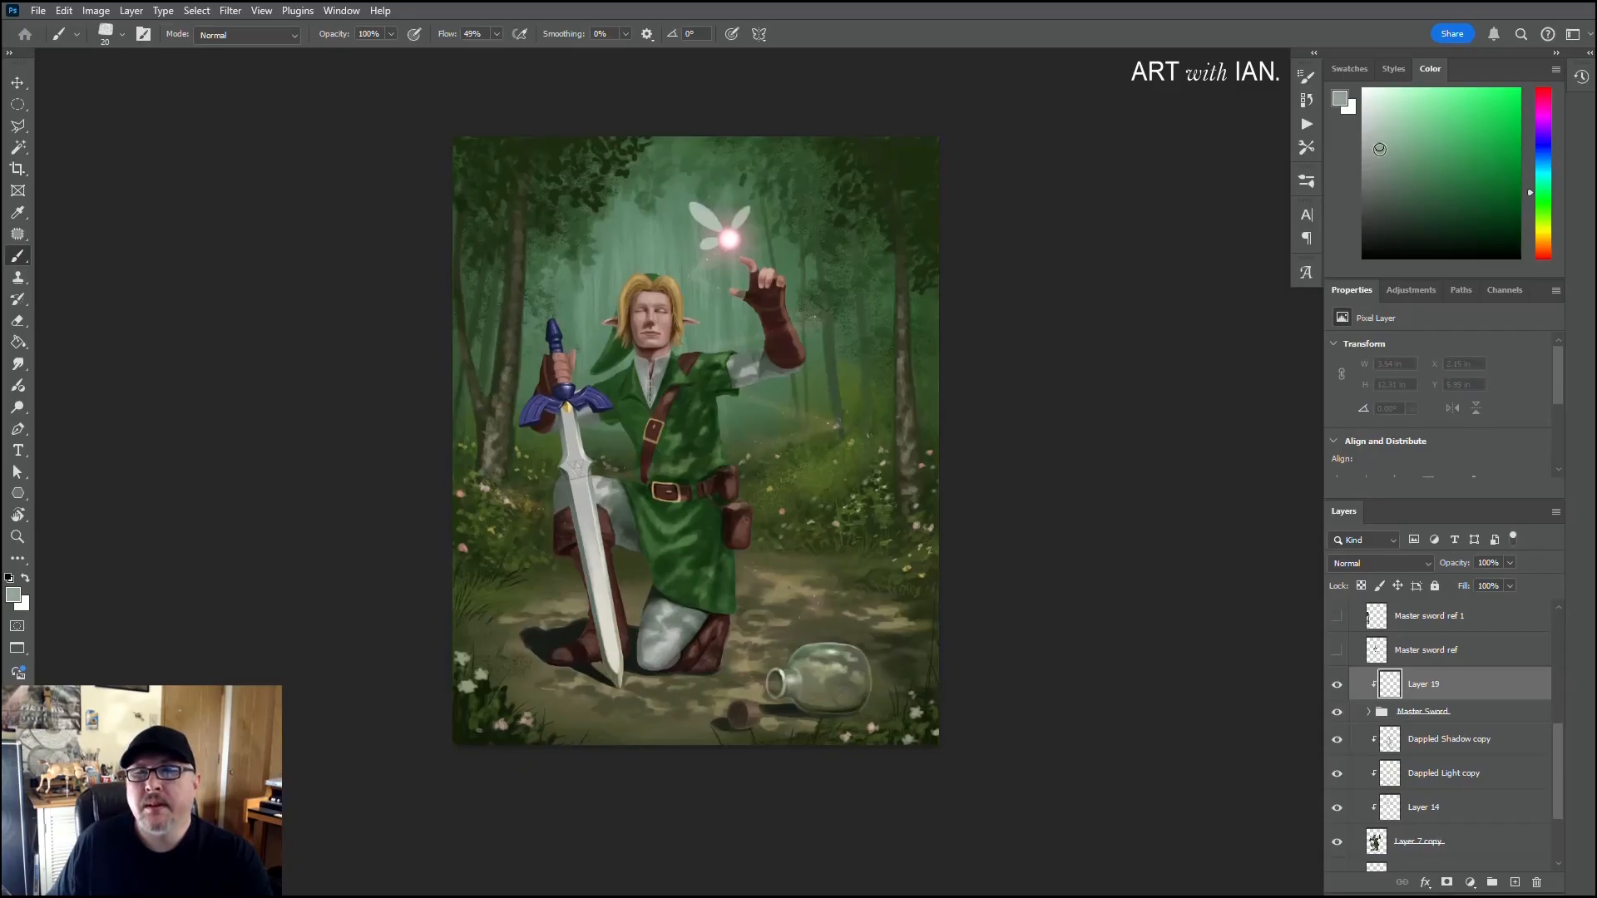
click(1349, 563)
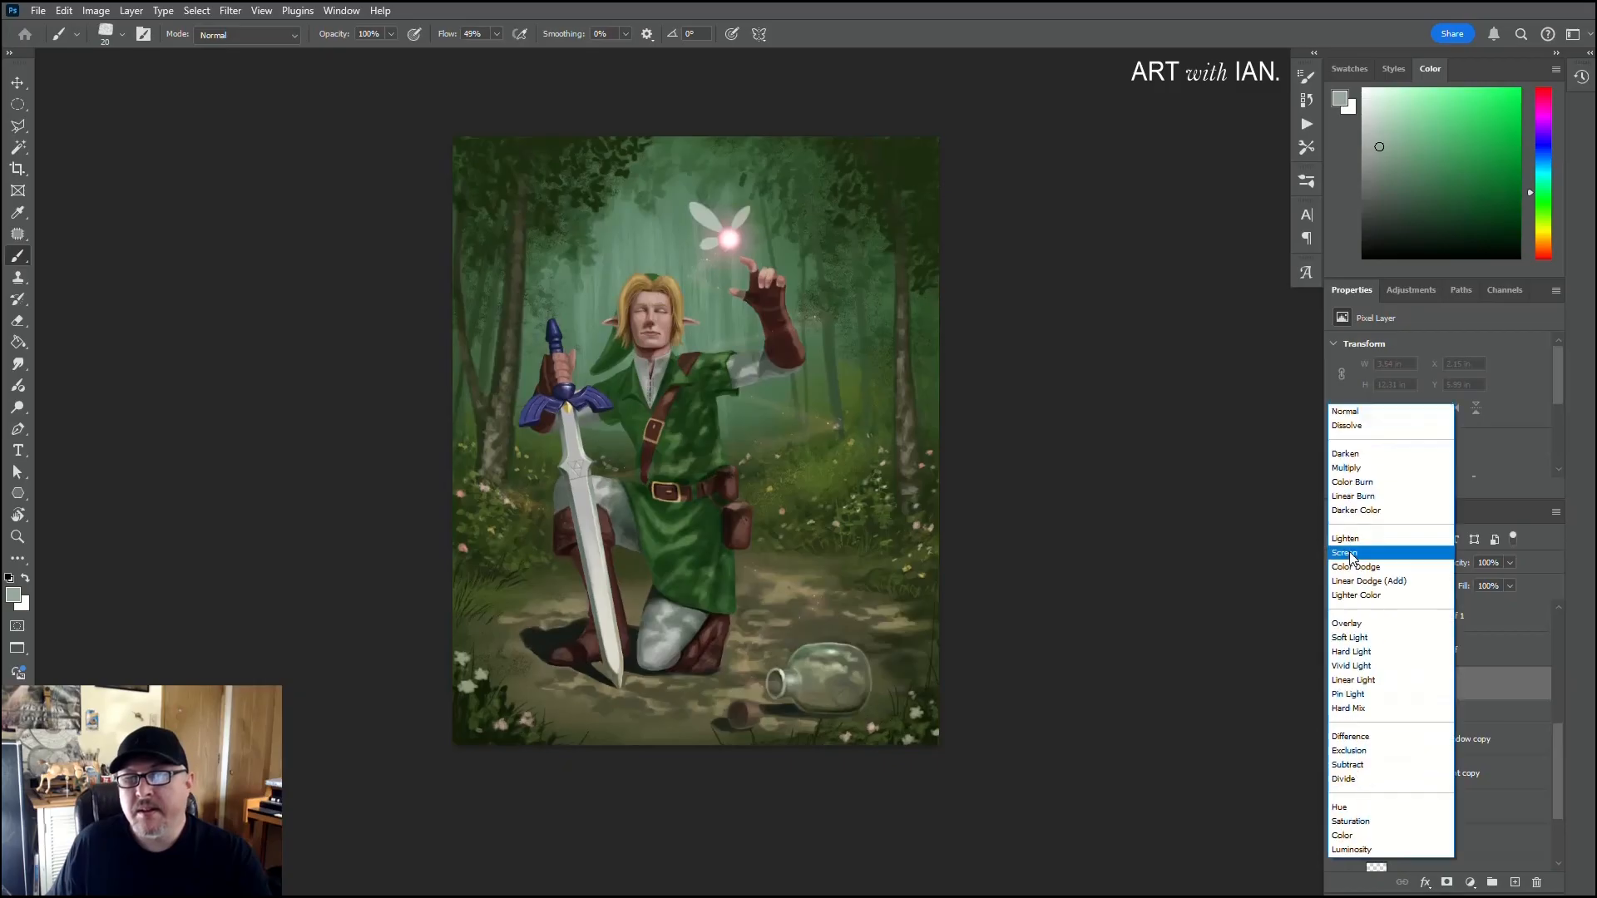
click(1346, 467)
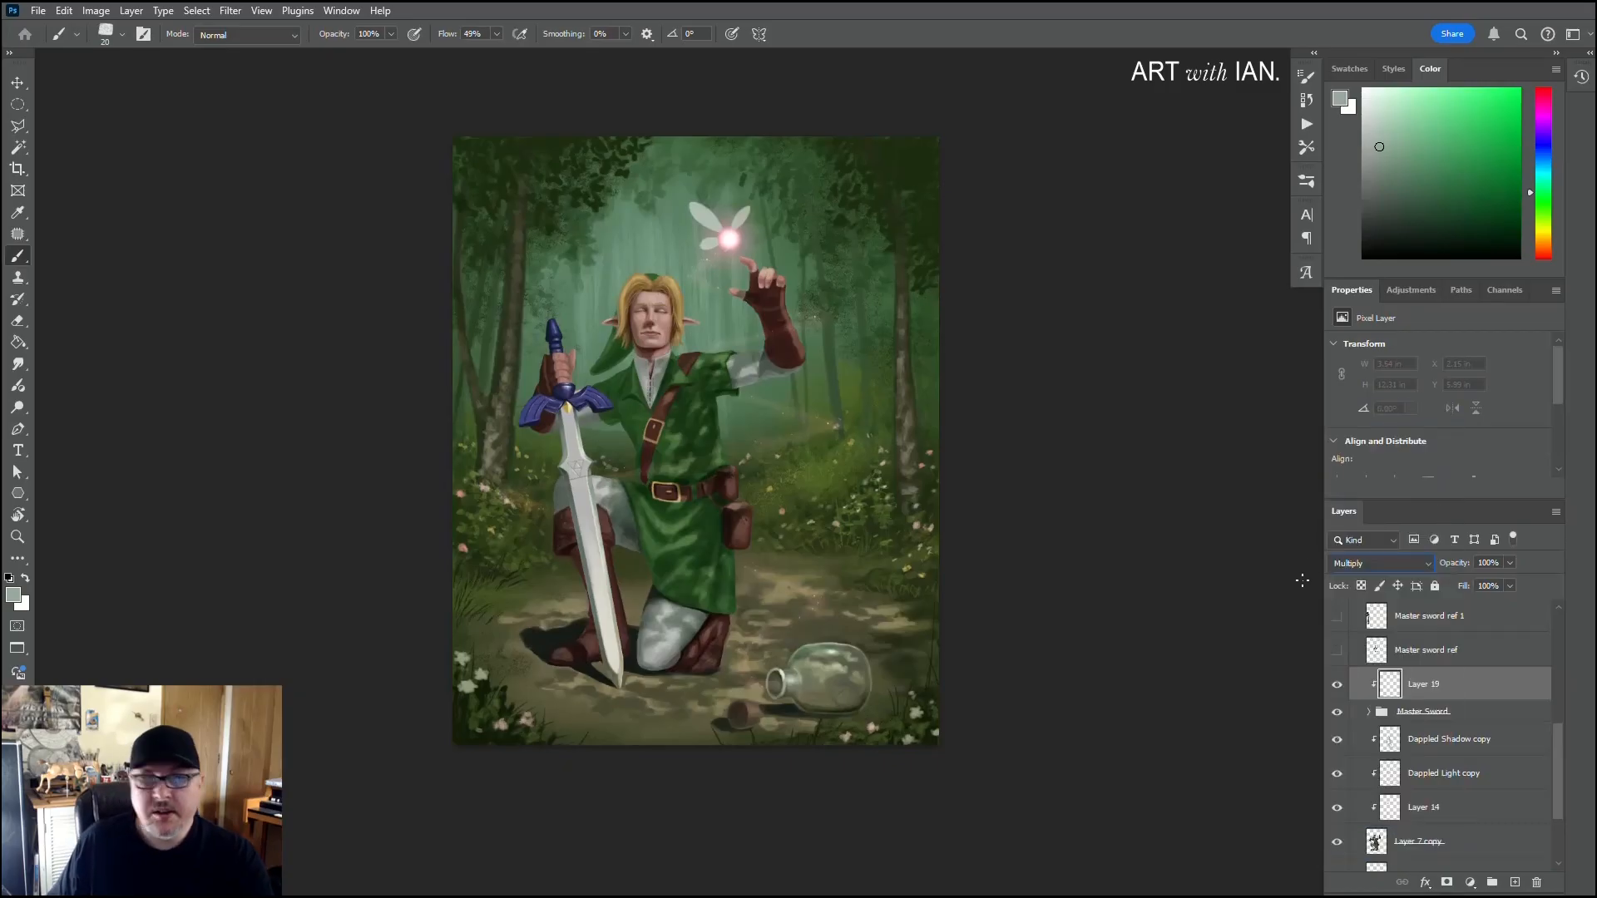
Step: Enlarge the textured brush to 70 px and paint grey-green dappled shadows across the lower part of the sword blade
right_click(604, 524)
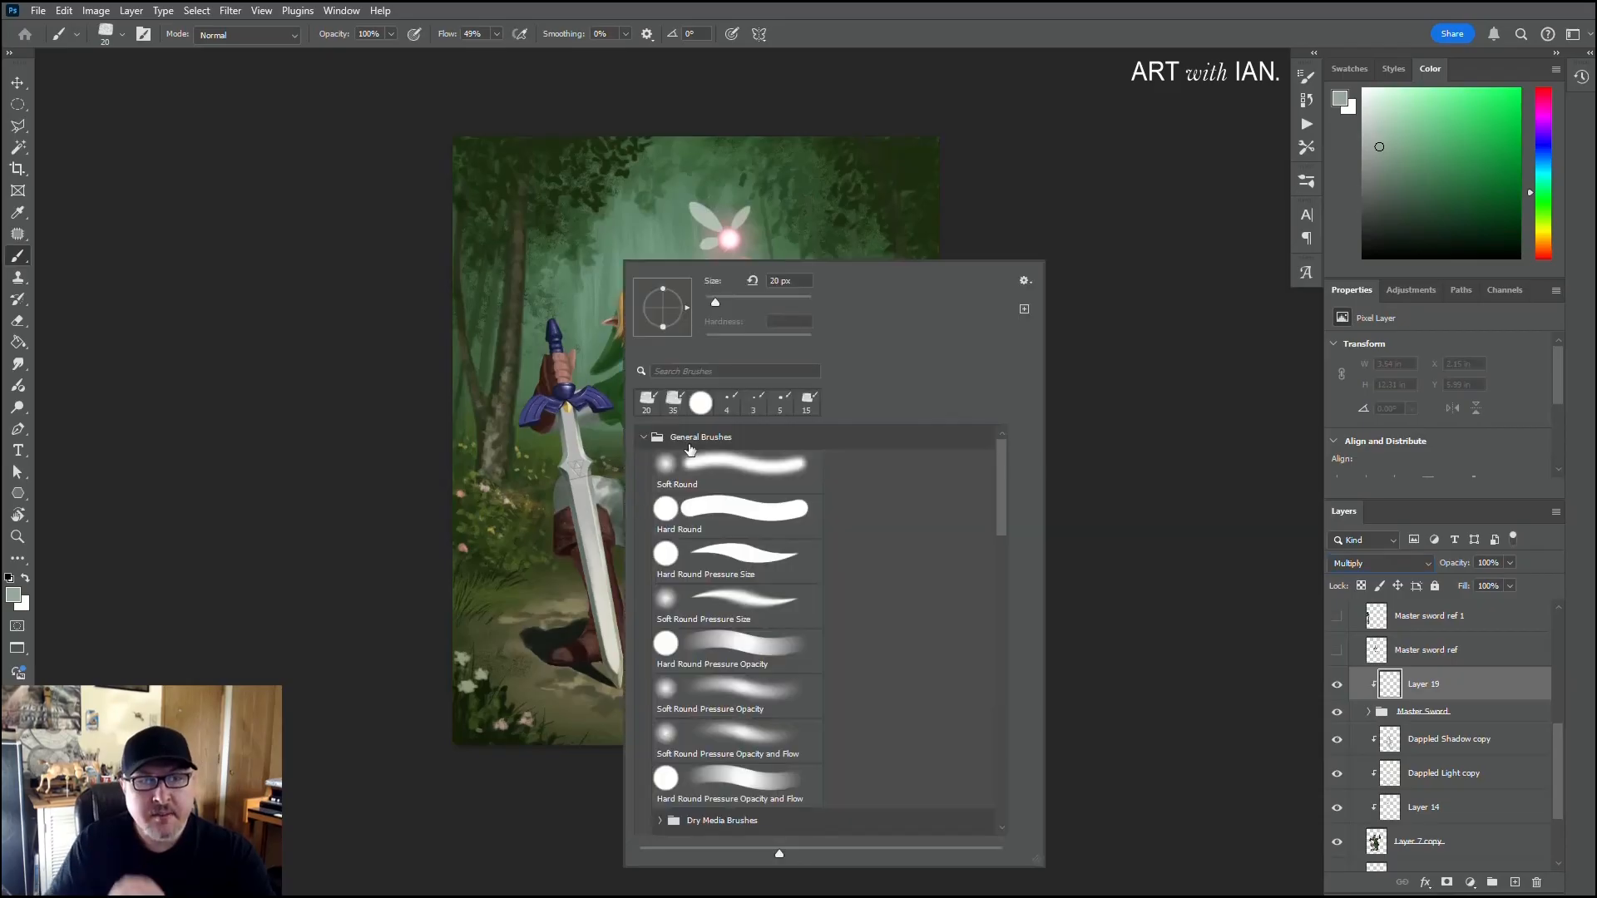
click(649, 405)
click(370, 619)
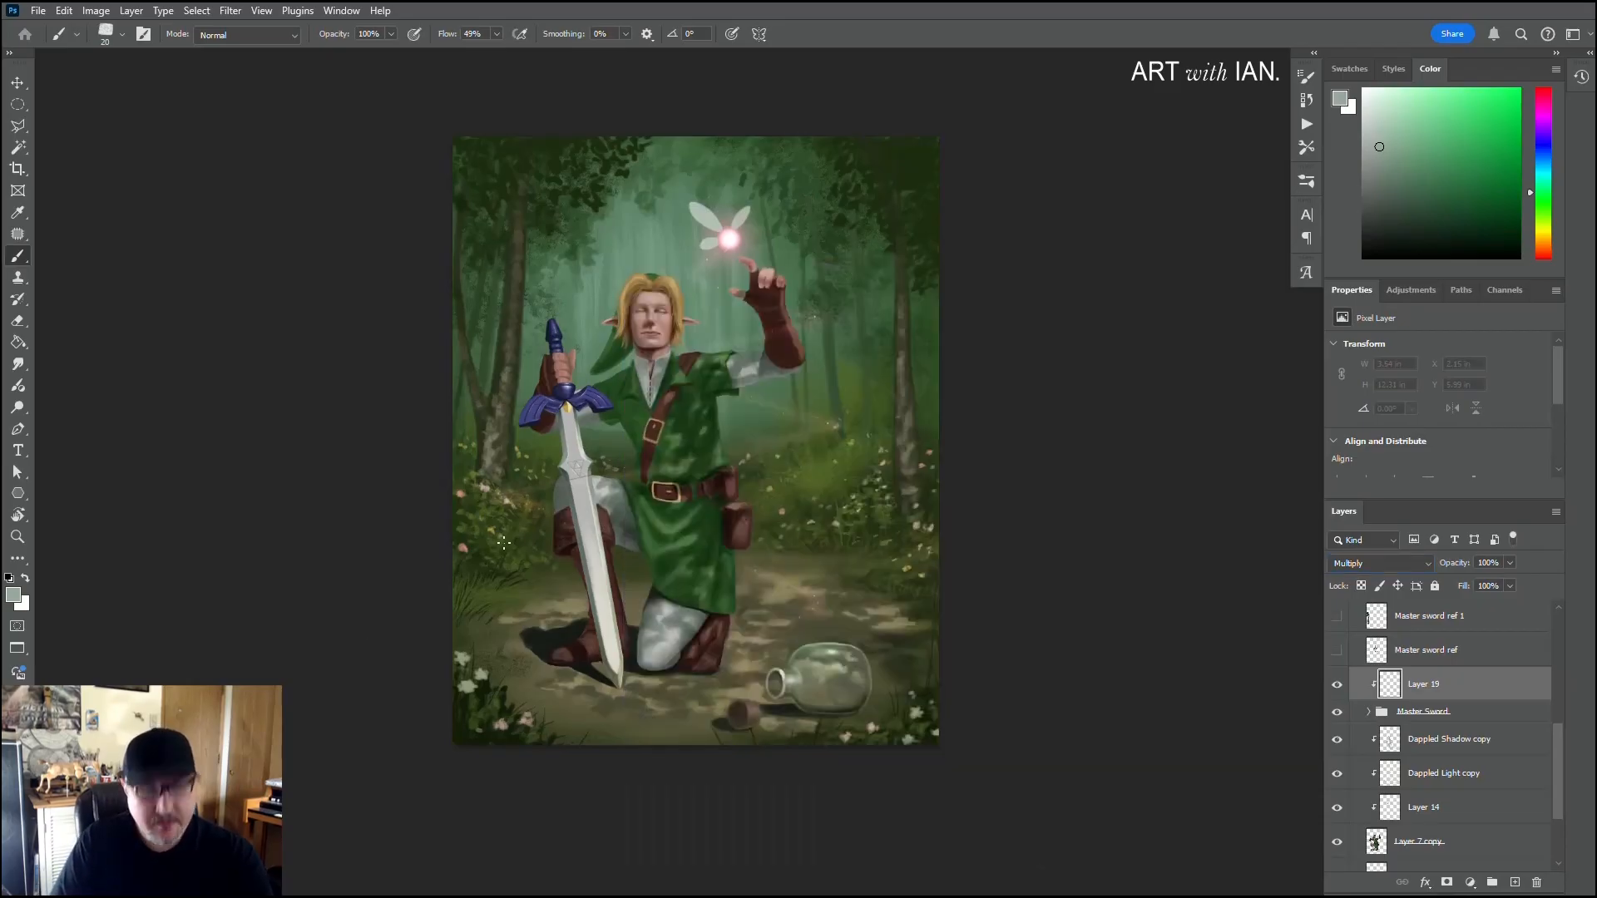
key(bracketright)
key(bracketright)
key(bracketright)
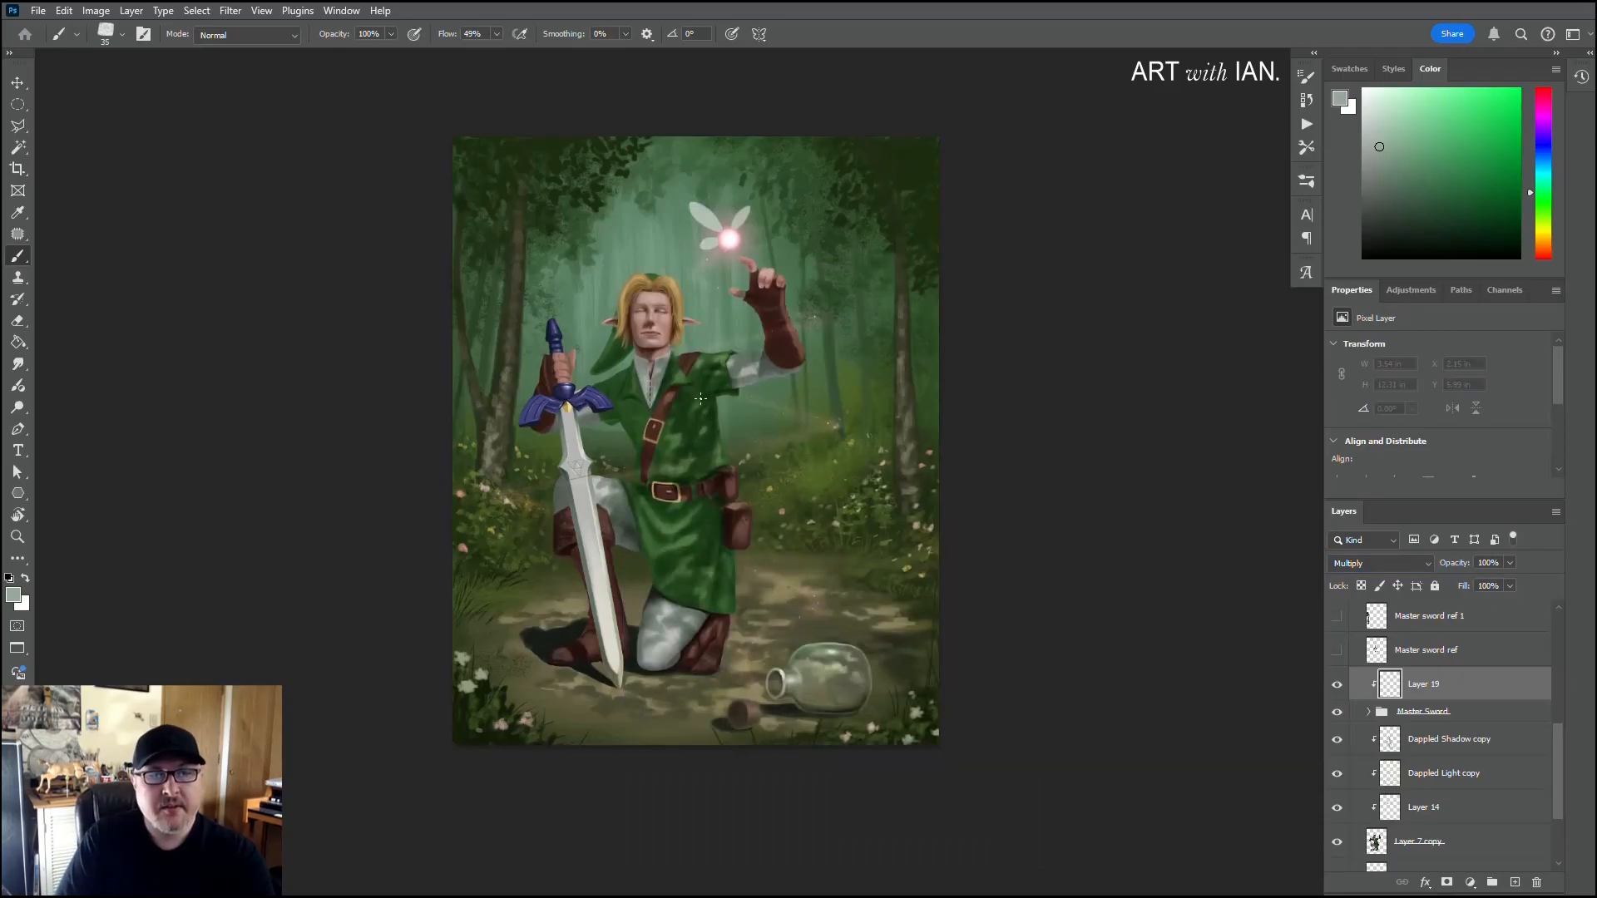
key(bracketright)
click(606, 589)
mouse_move(606, 595)
mouse_down()
mouse_move(608, 668)
mouse_move(618, 647)
mouse_up()
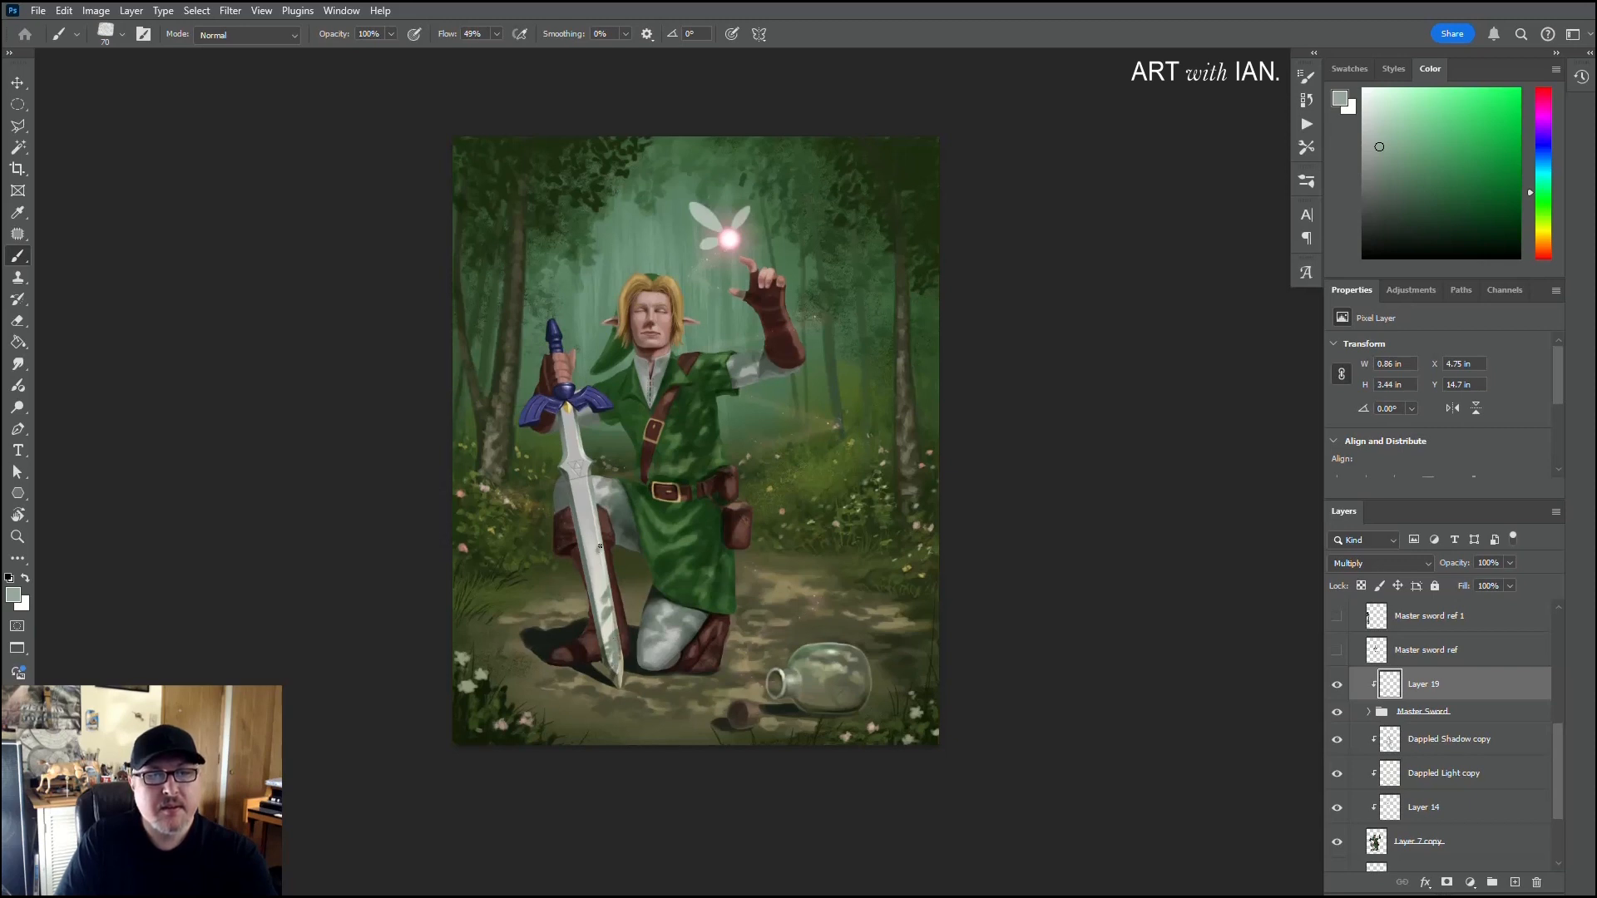
Step: Continue the dappled shadow patches up the middle and upper blade toward the crossguard
drag(599, 545, 580, 462)
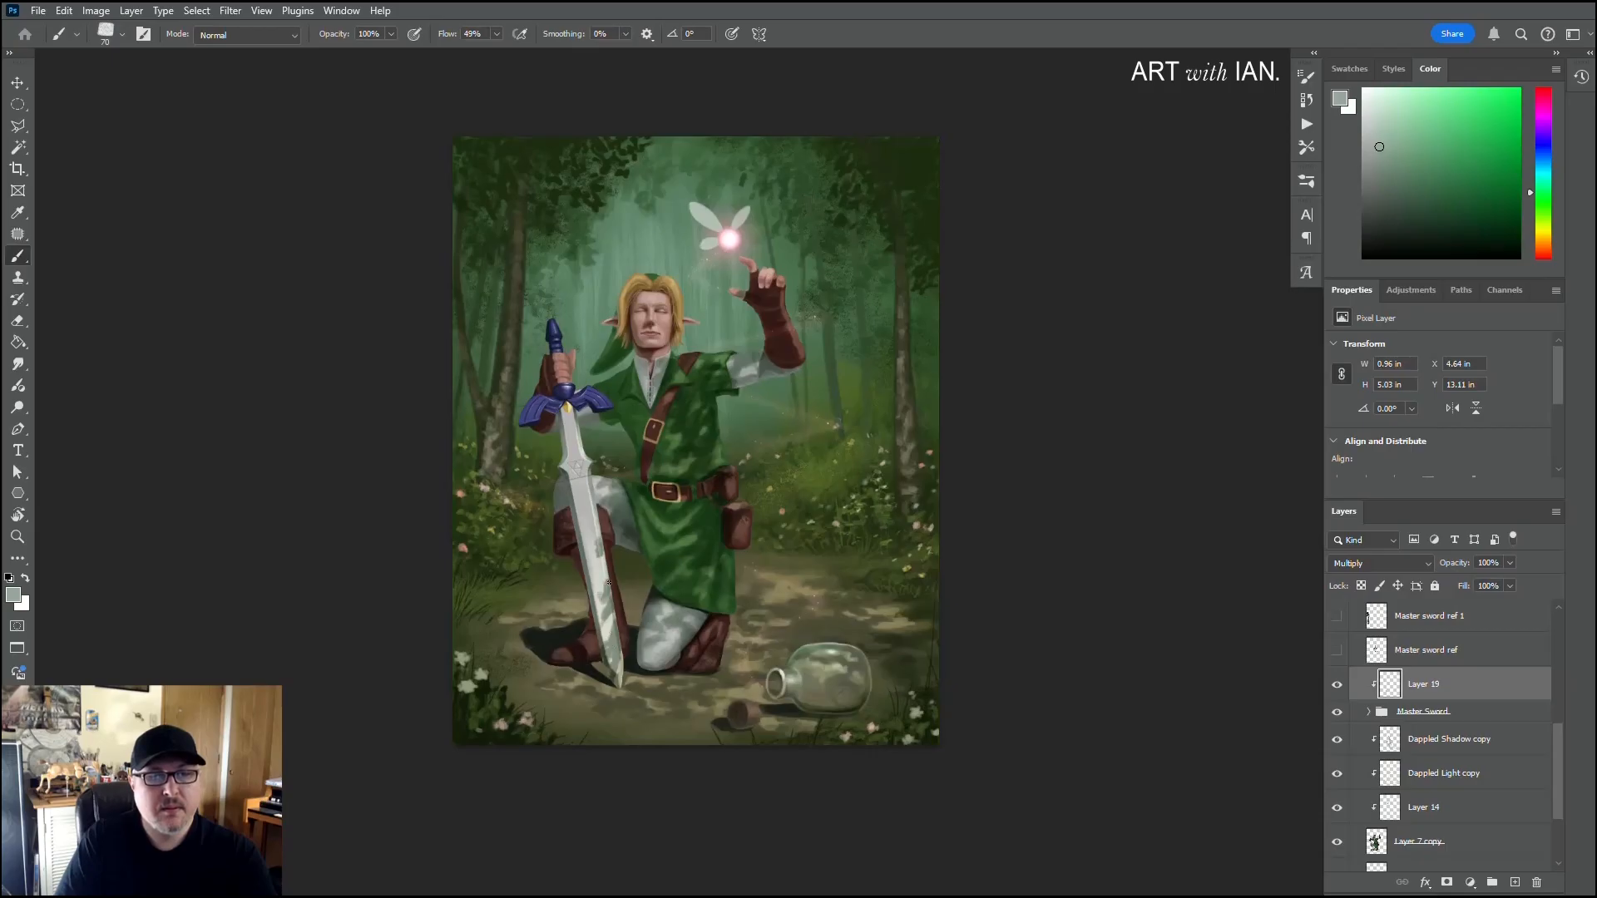
drag(585, 576, 593, 578)
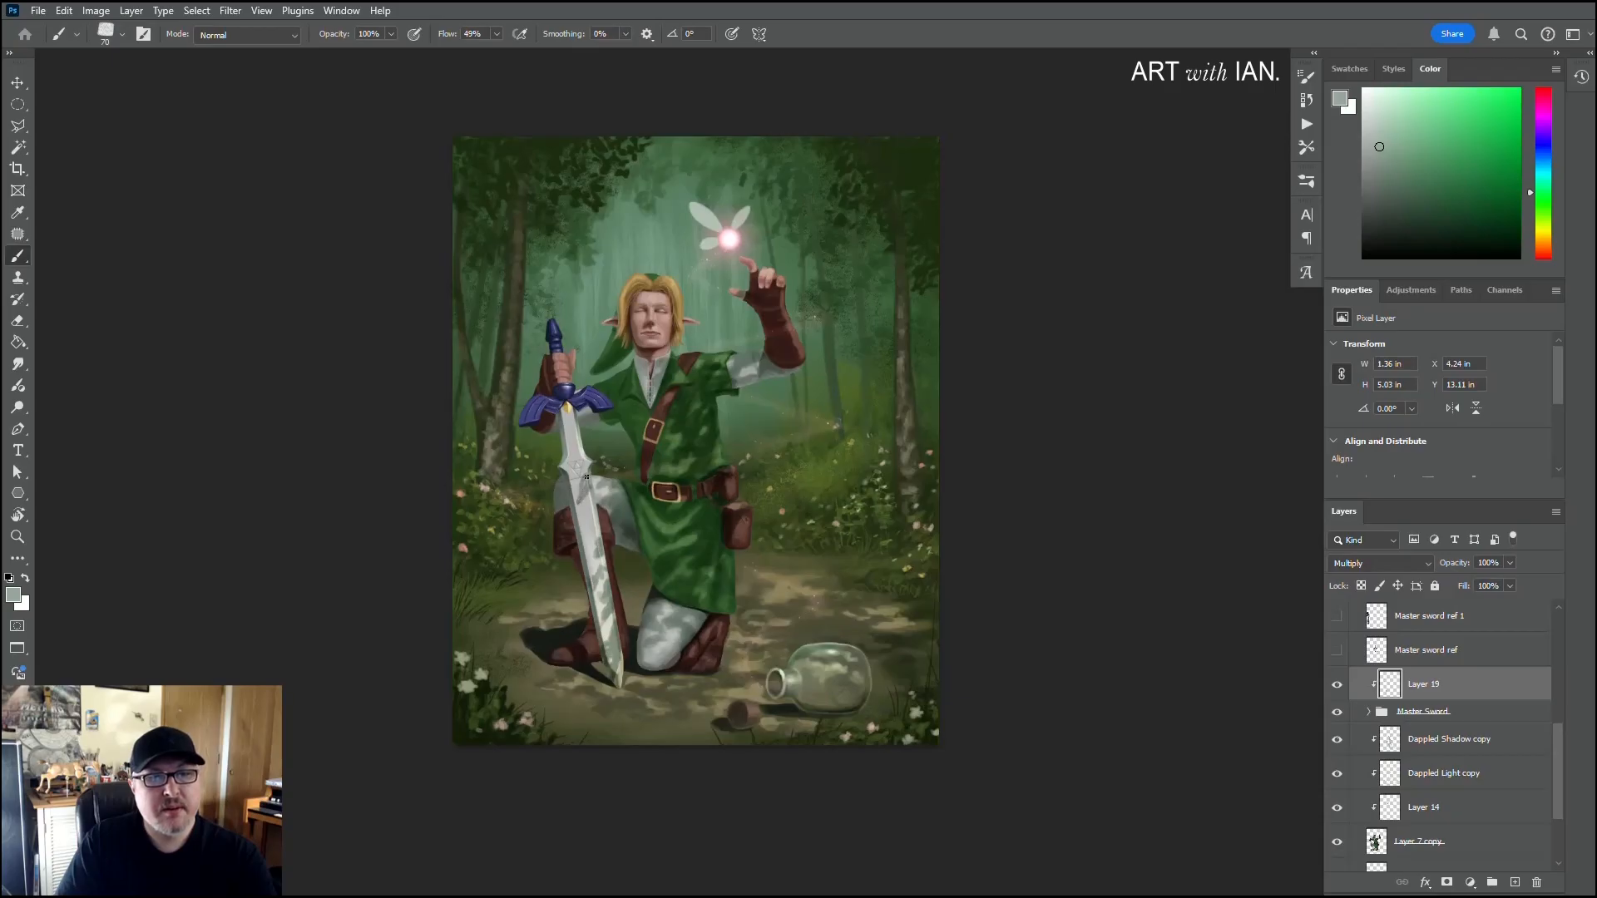
drag(585, 497, 587, 500)
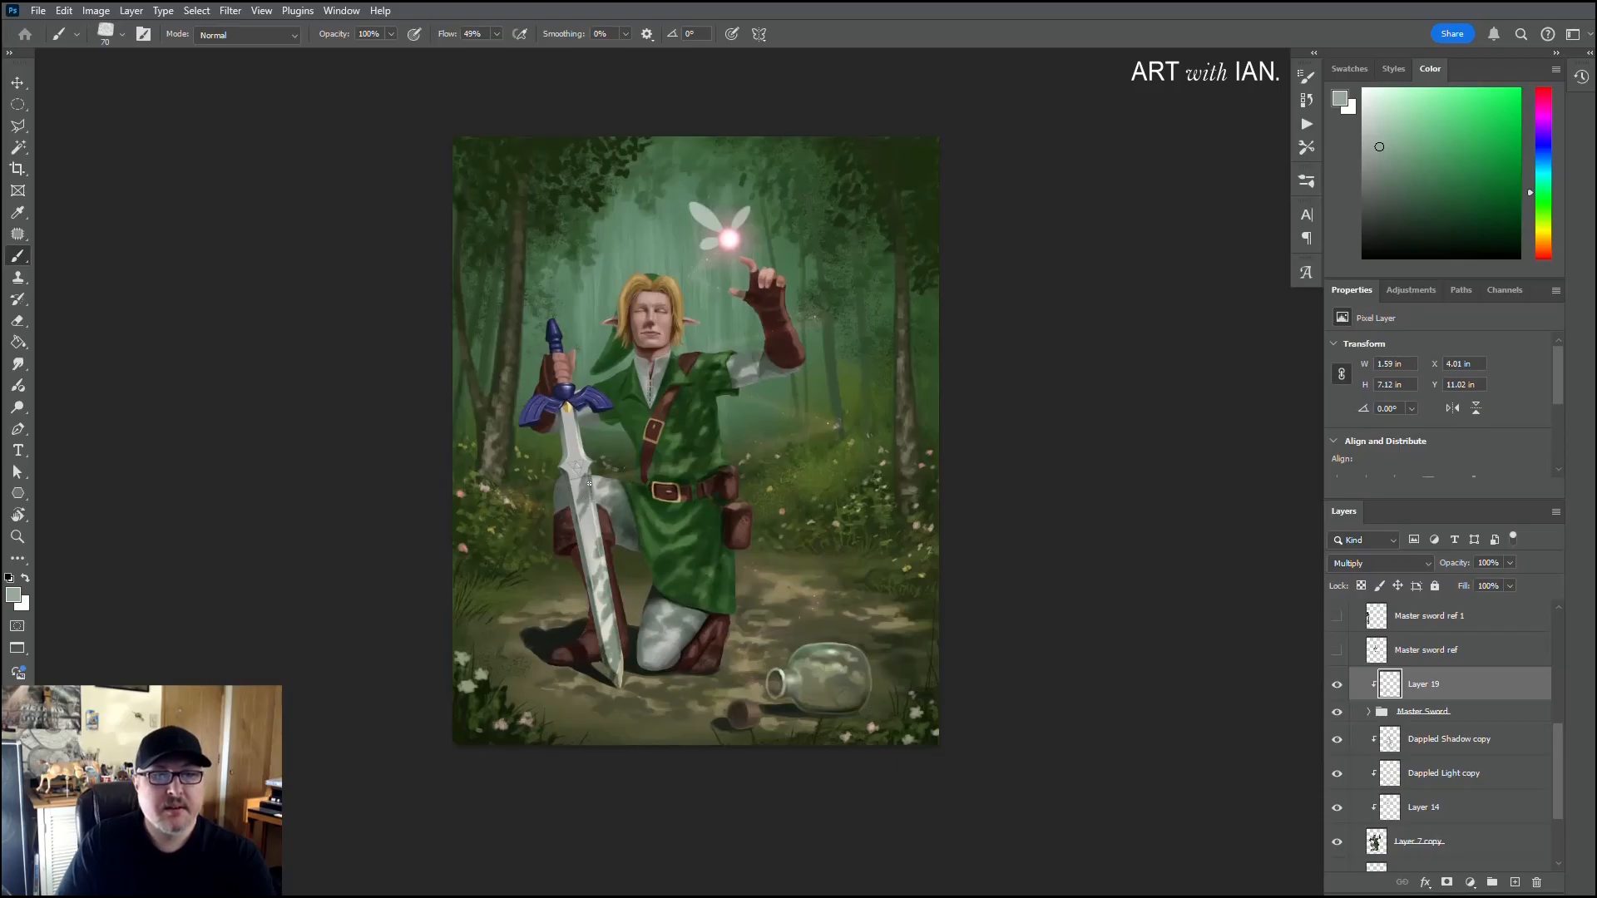
drag(585, 483, 584, 513)
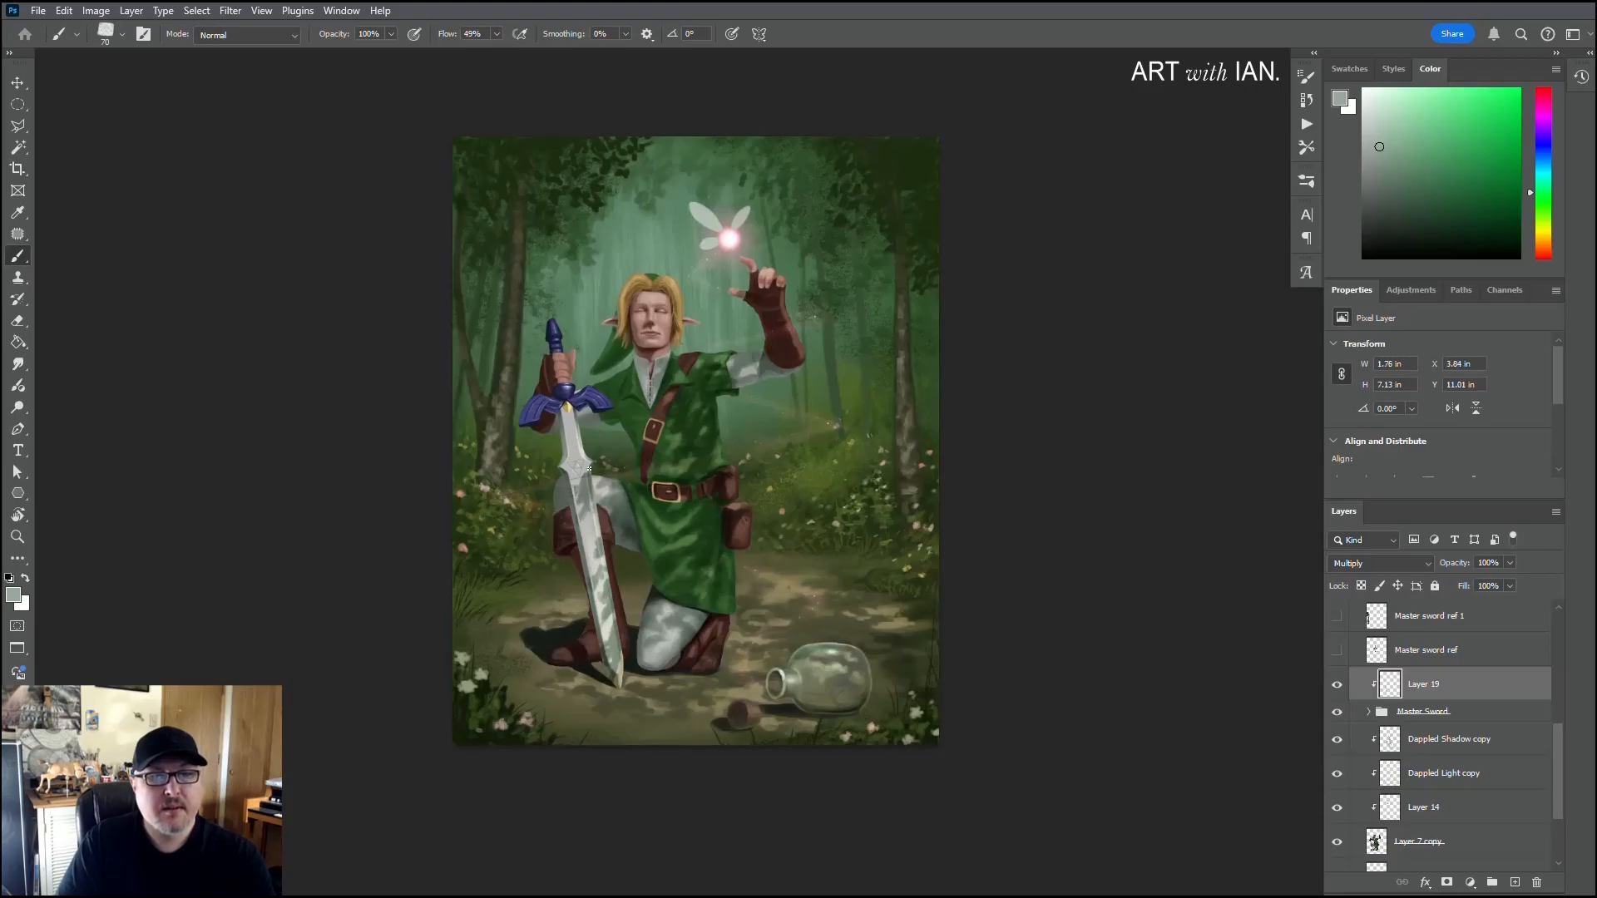
drag(589, 468, 590, 499)
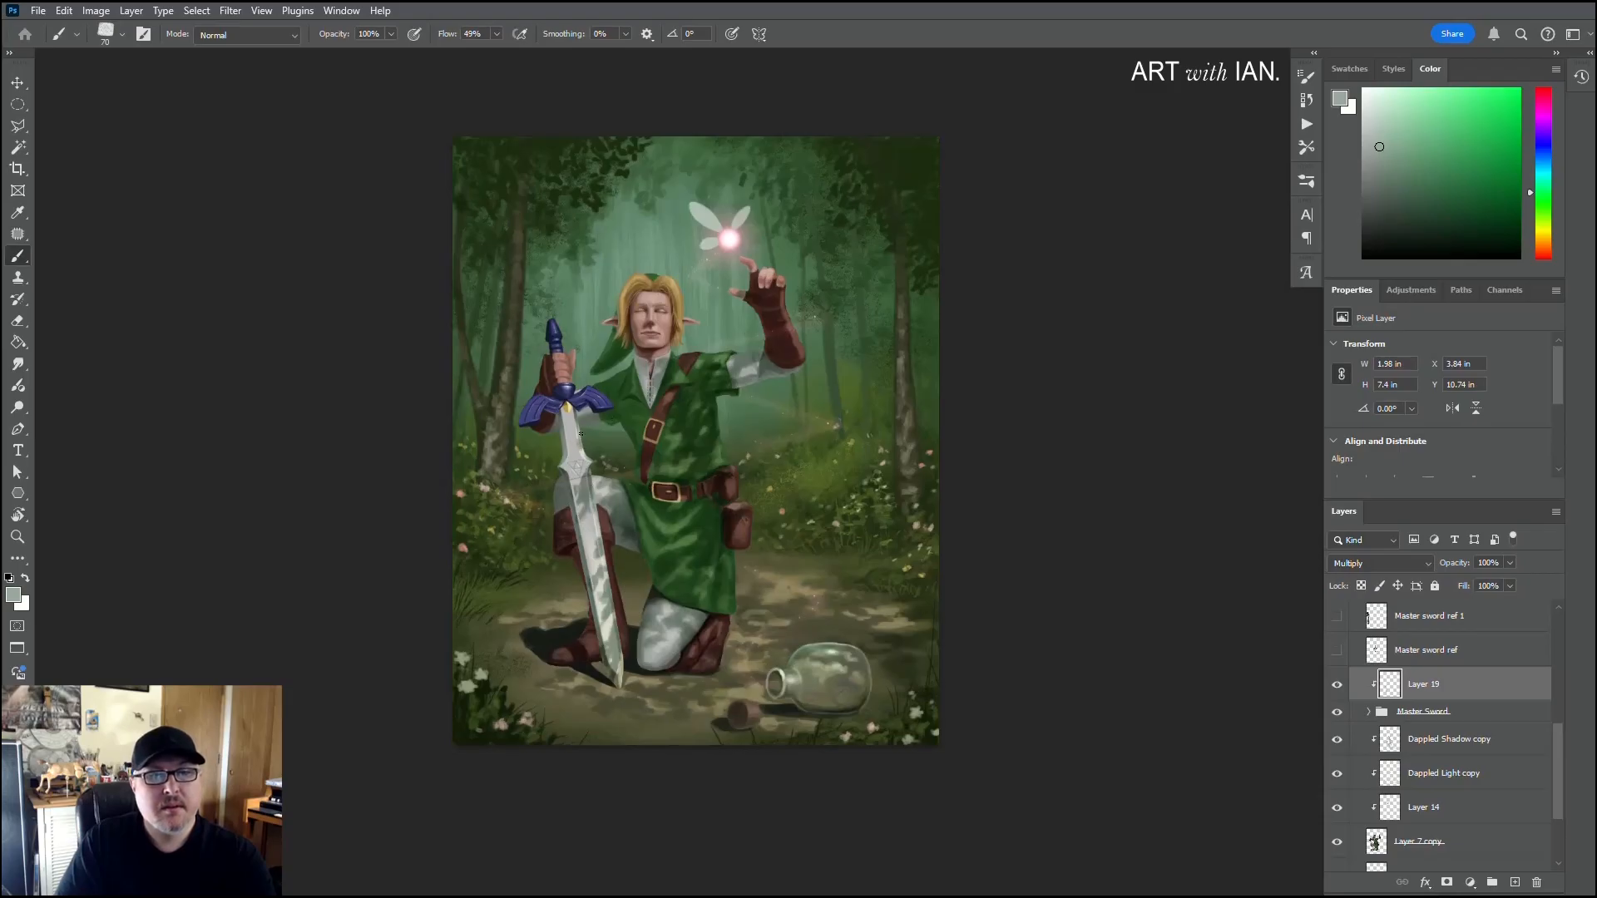
drag(583, 452, 597, 535)
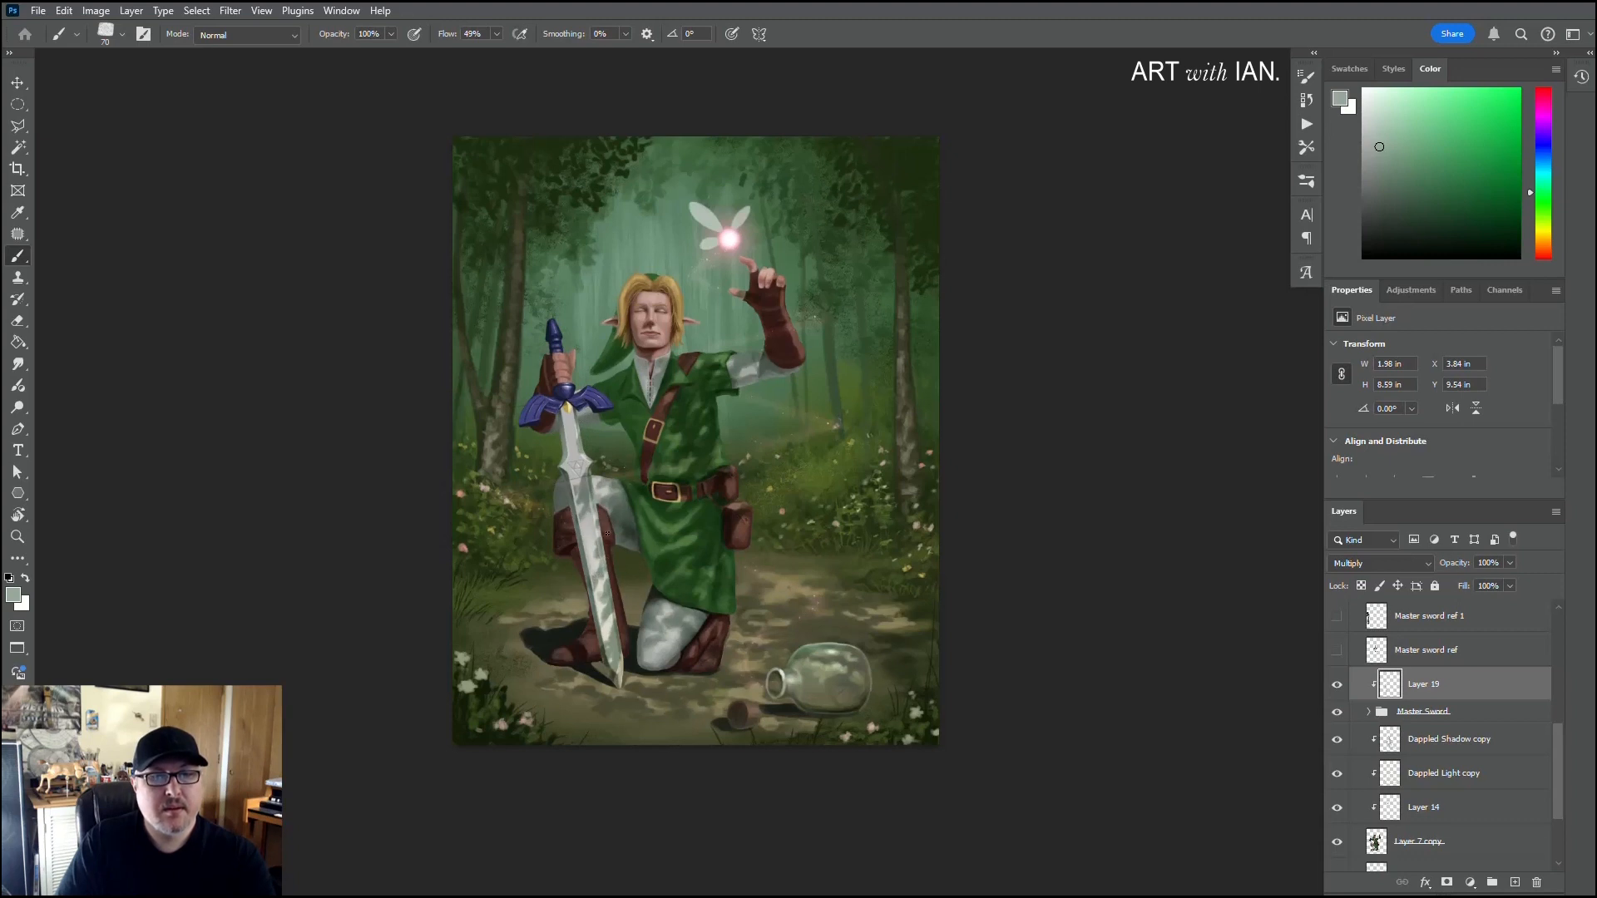
Step: Pick a darker grey and deepen the dappled shadows at the top of the blade and on the blue hilt wings
scroll(479, 572, down, 1)
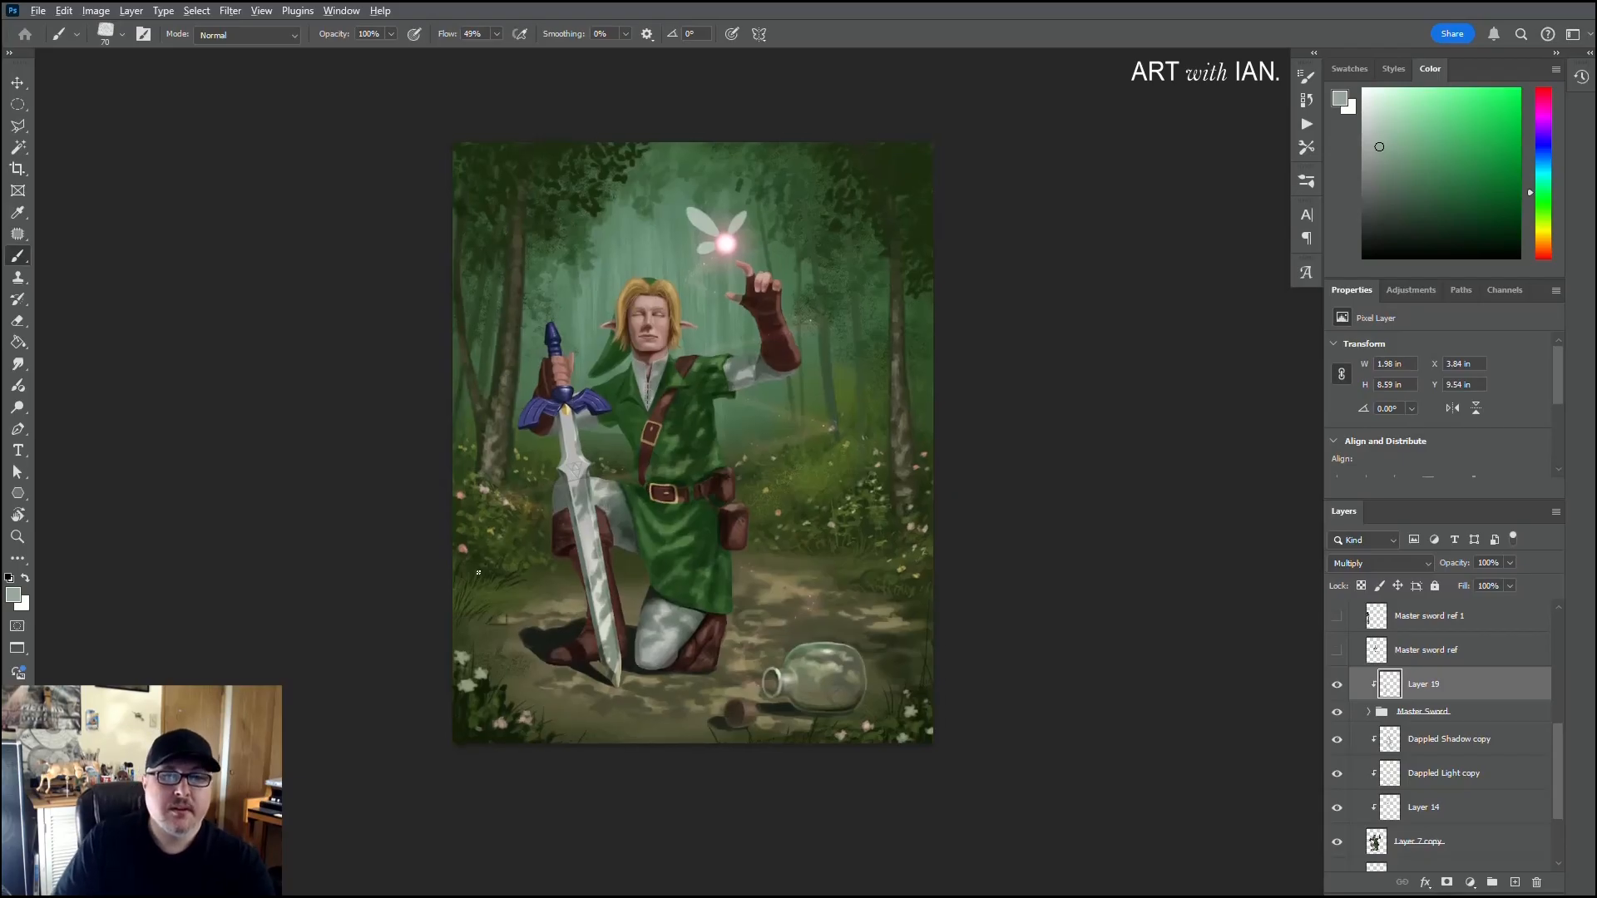
scroll(479, 573, down, 3)
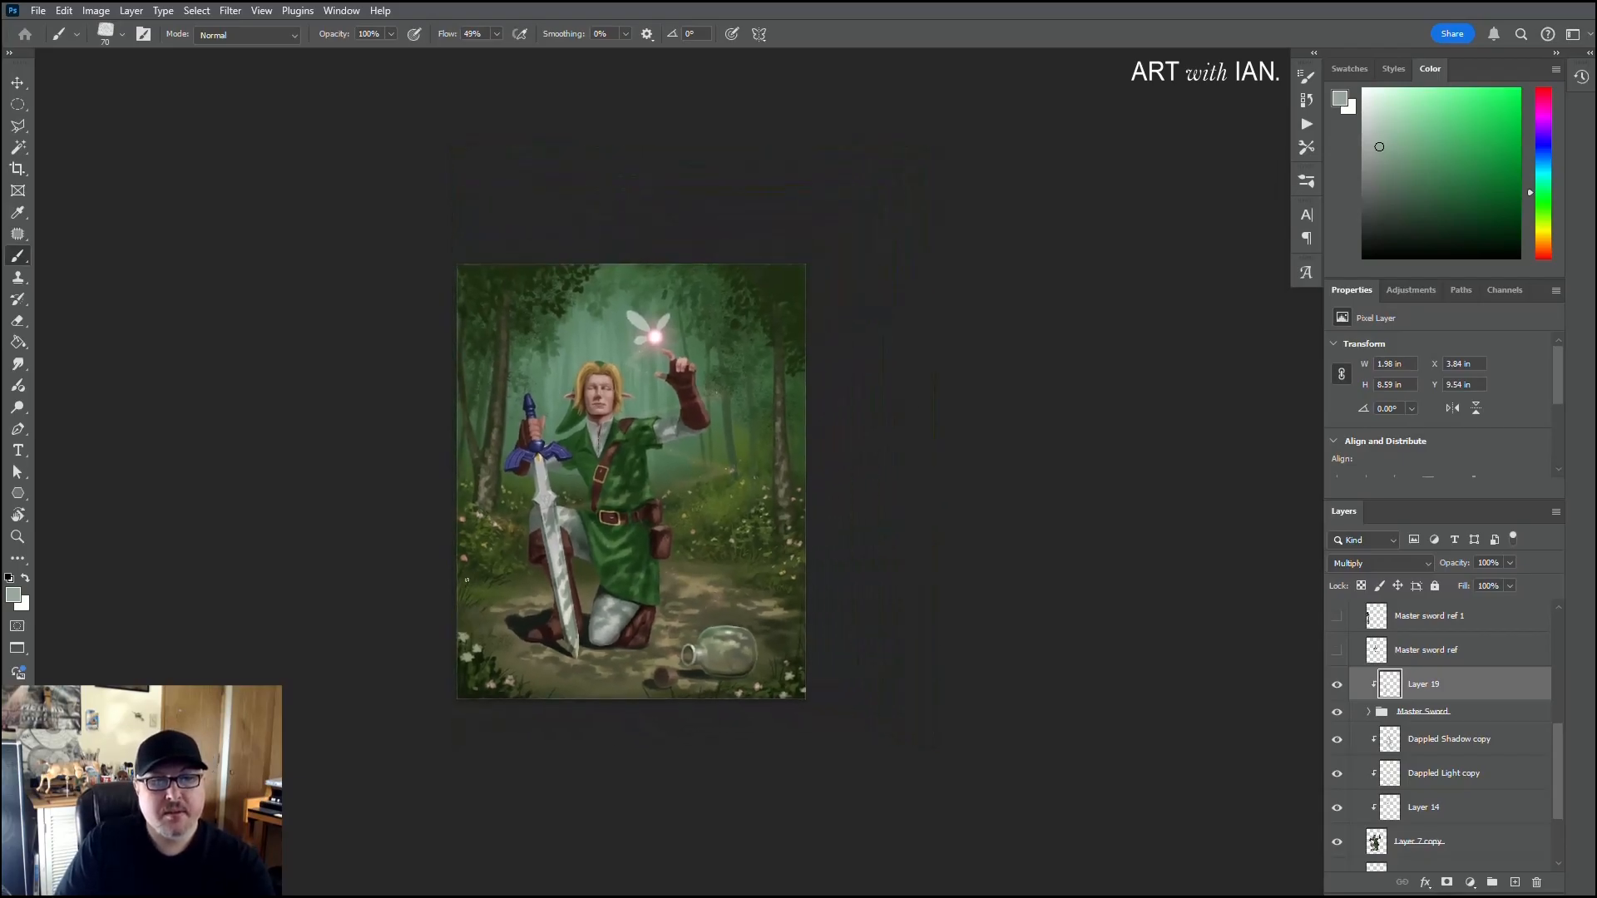
scroll(549, 623, up, 4)
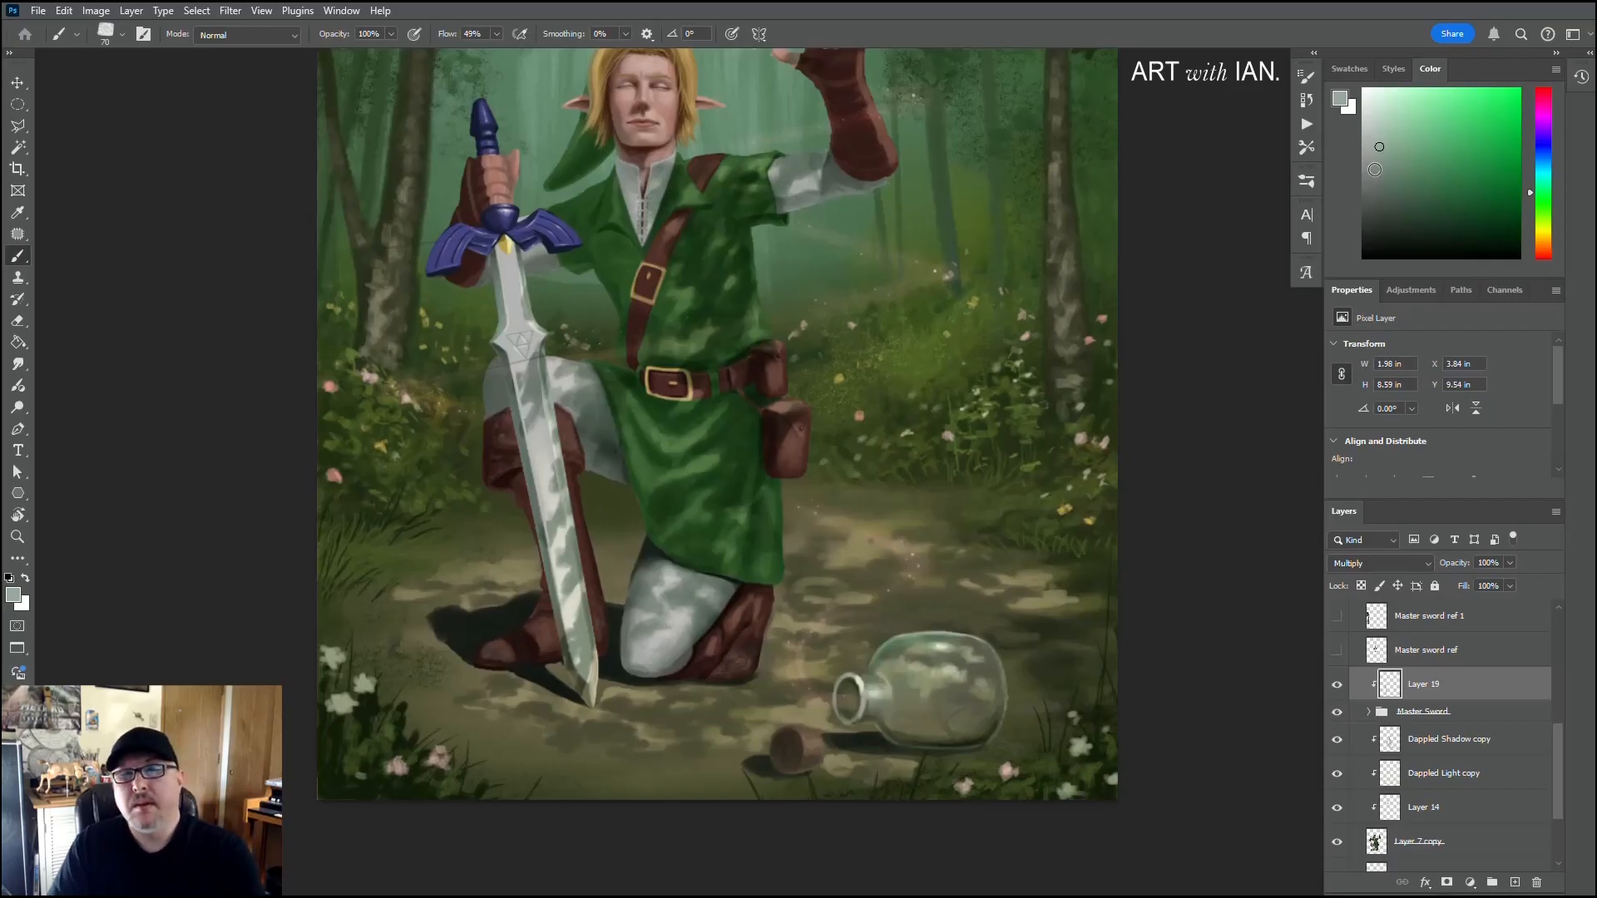
click(1377, 168)
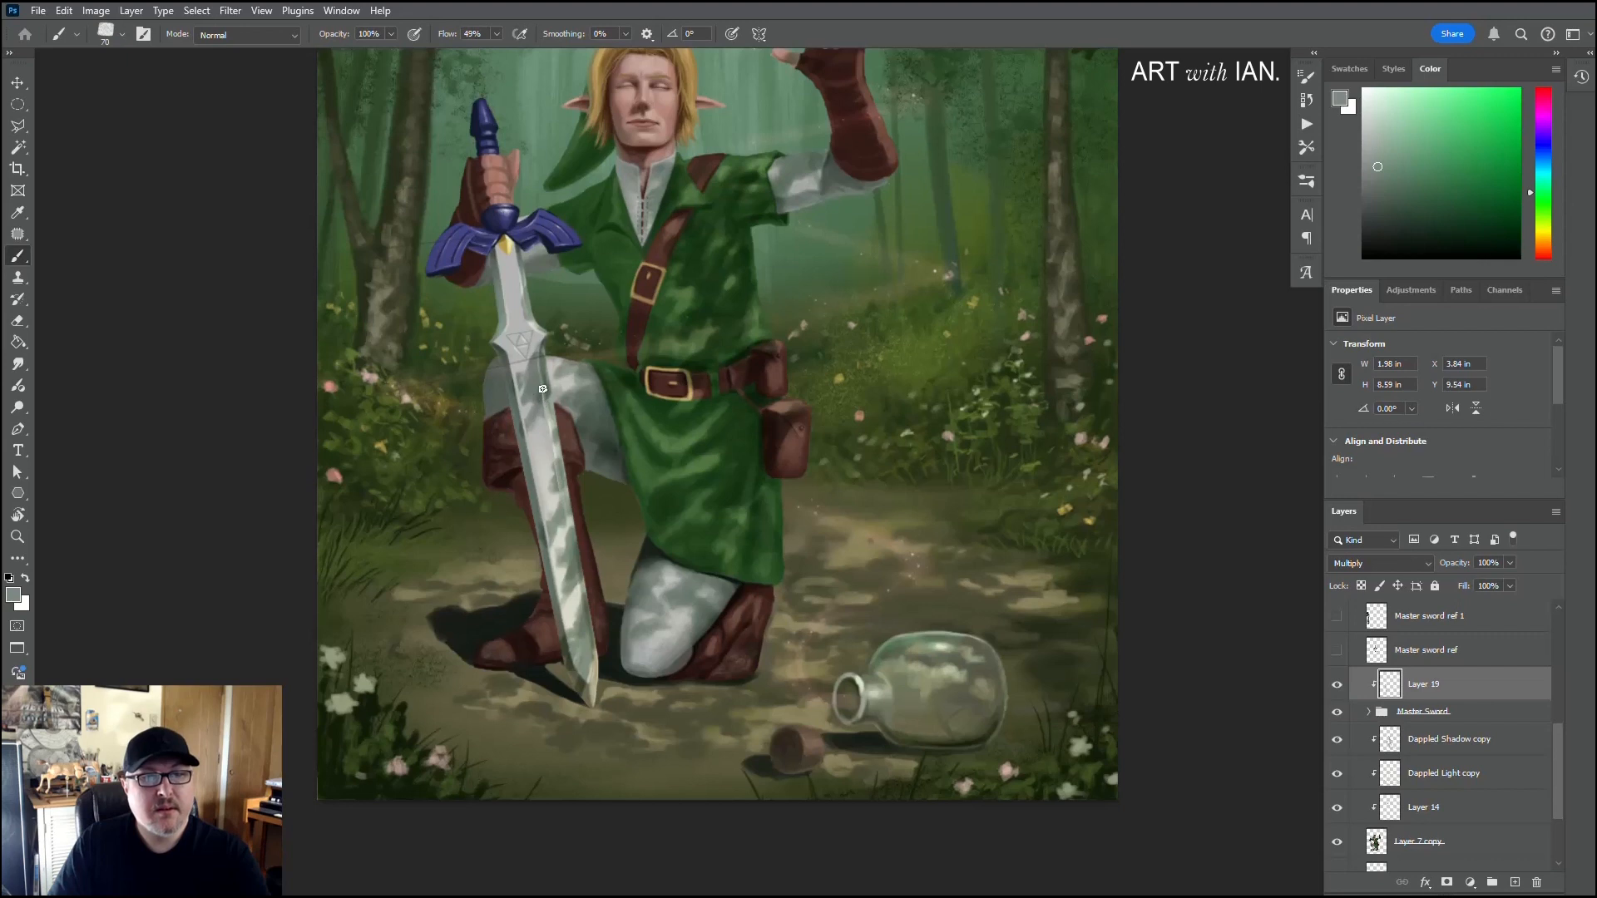
alt+scroll(525, 551, down, 1)
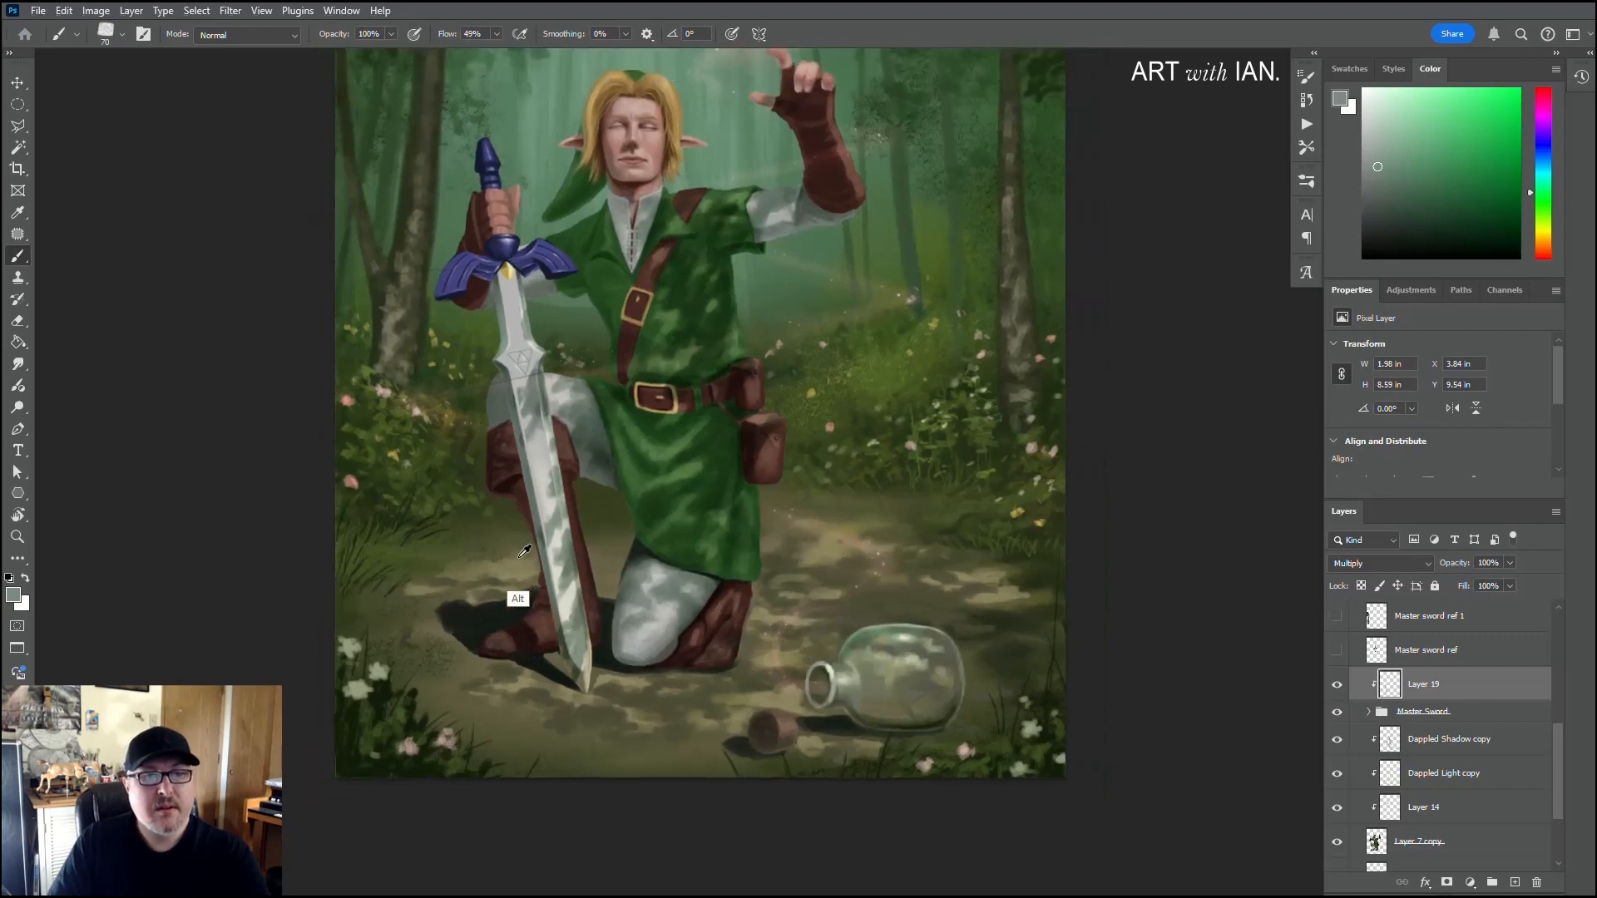
alt+scroll(525, 550, down, 1)
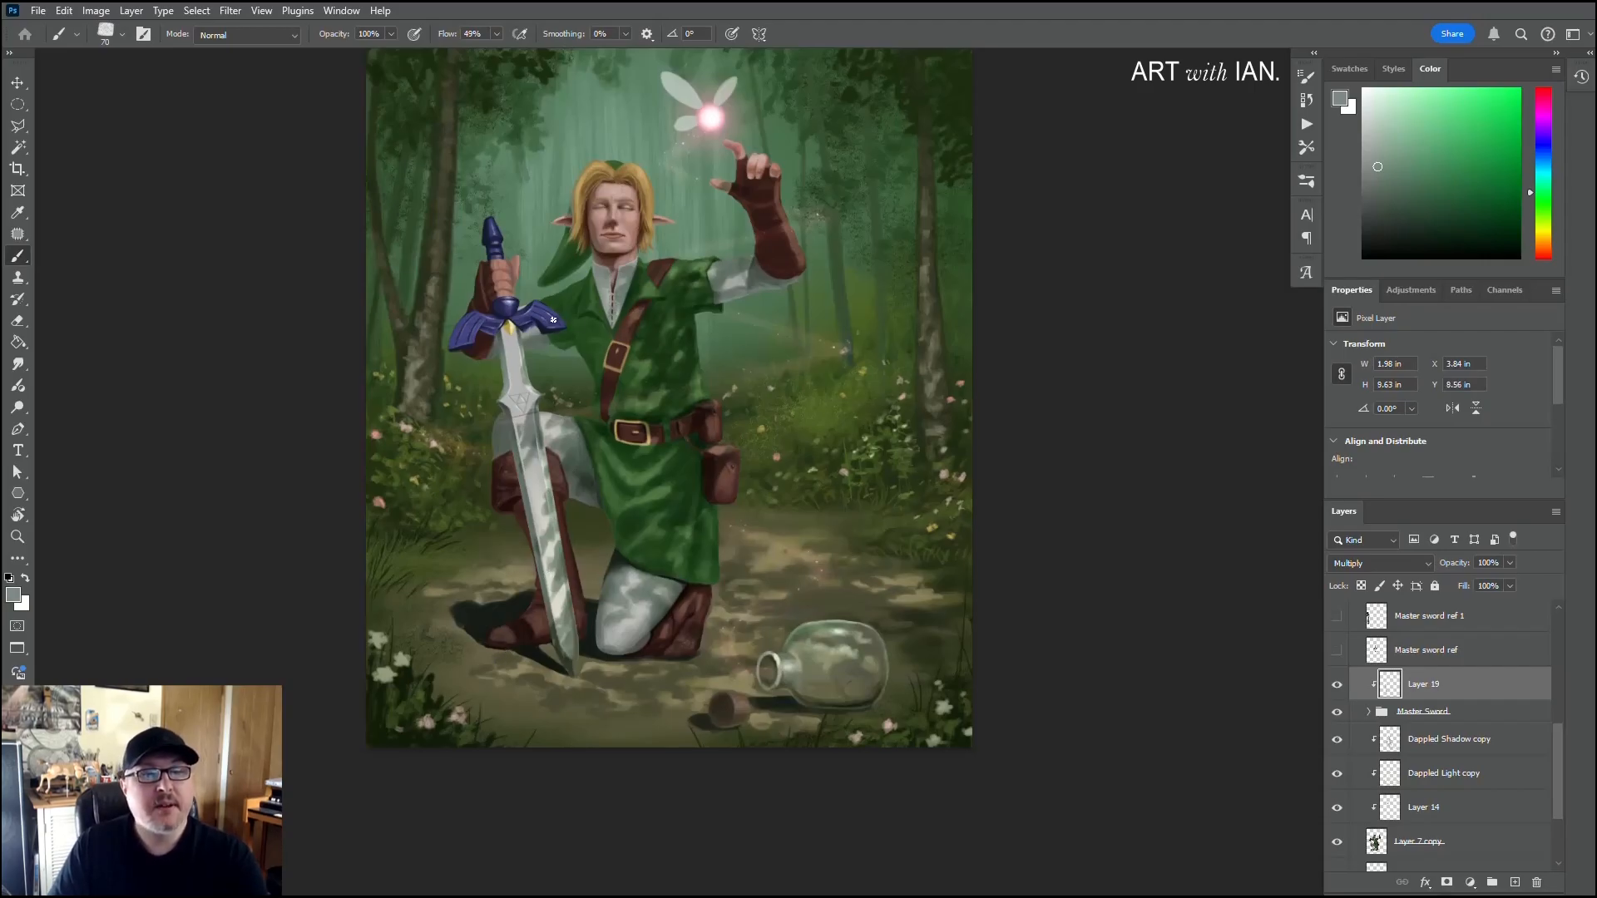
mouse_move(551, 321)
mouse_down()
mouse_move(551, 303)
mouse_move(559, 325)
mouse_up()
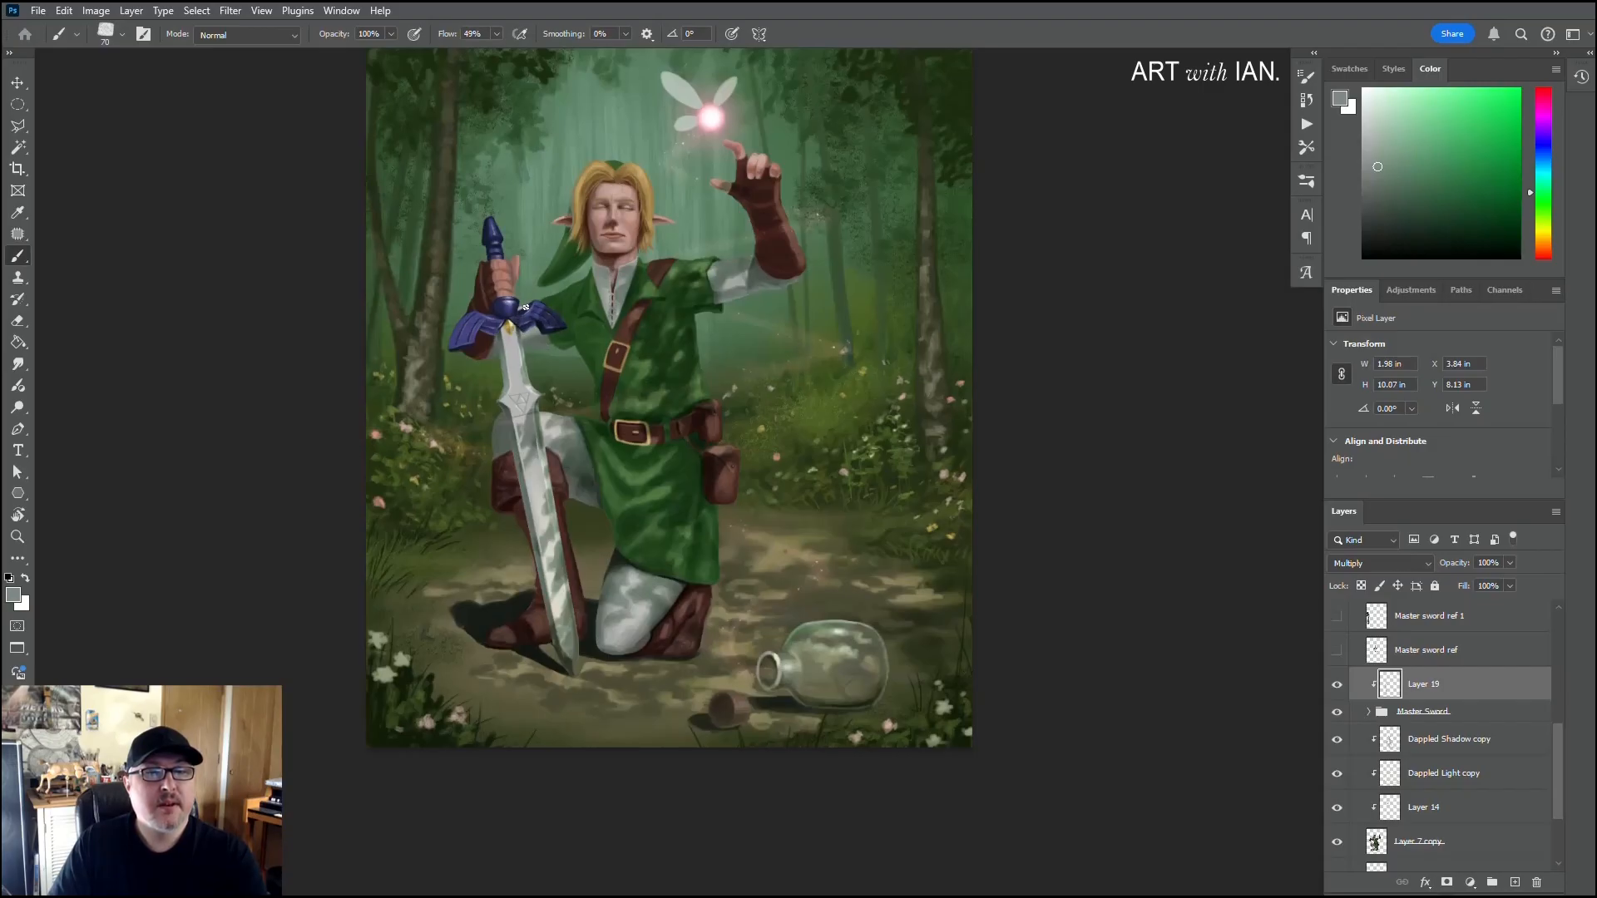
drag(525, 308, 538, 301)
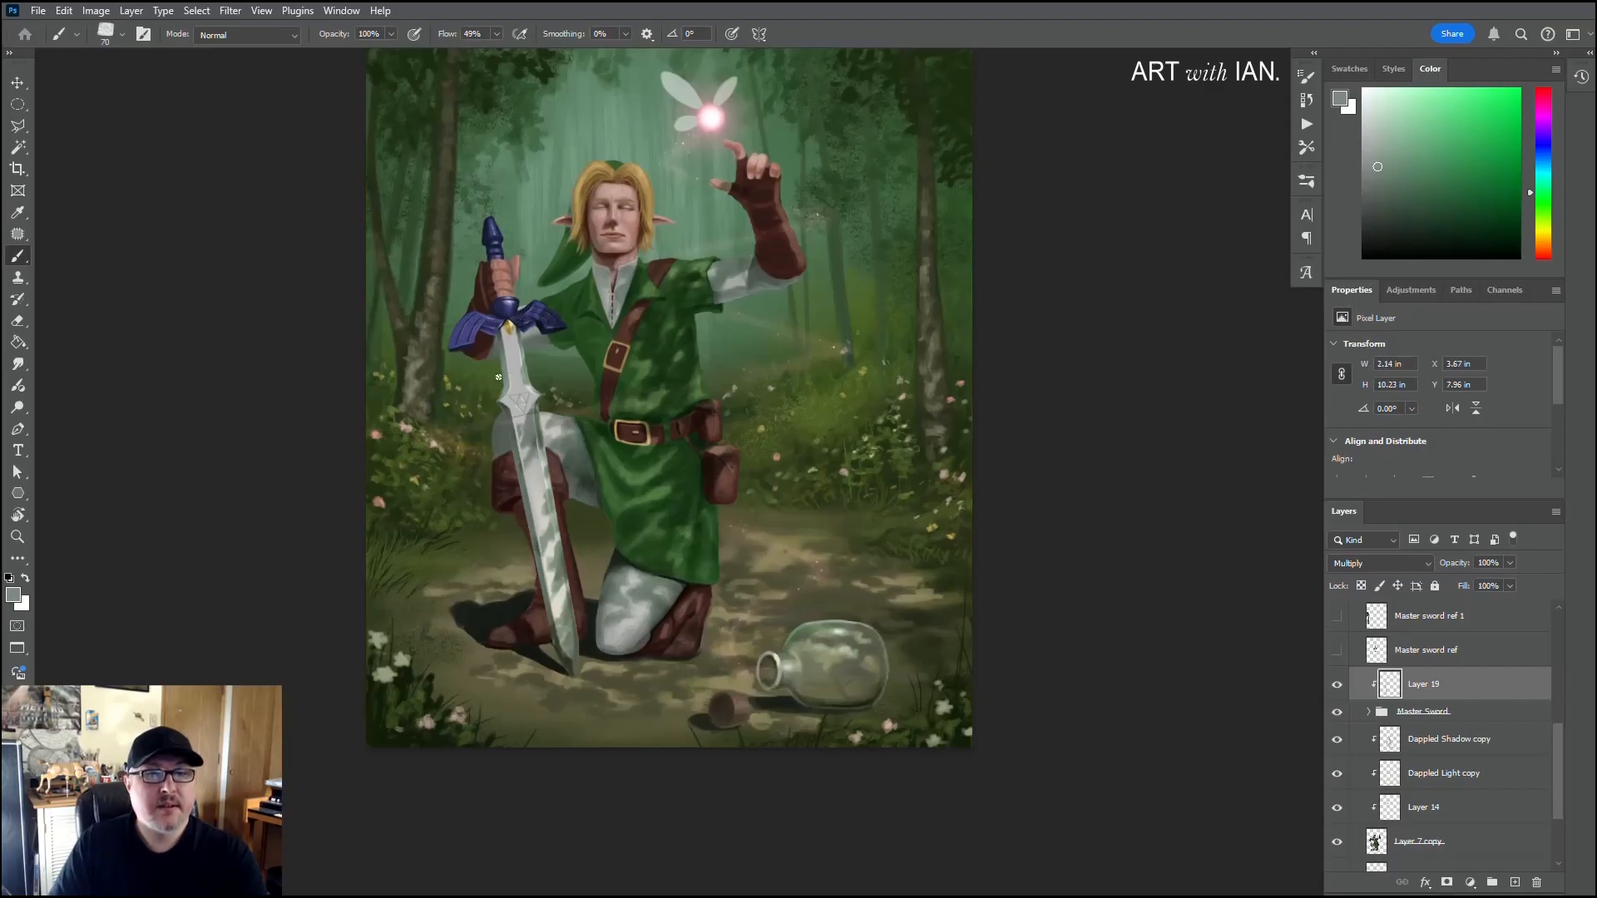
click(504, 330)
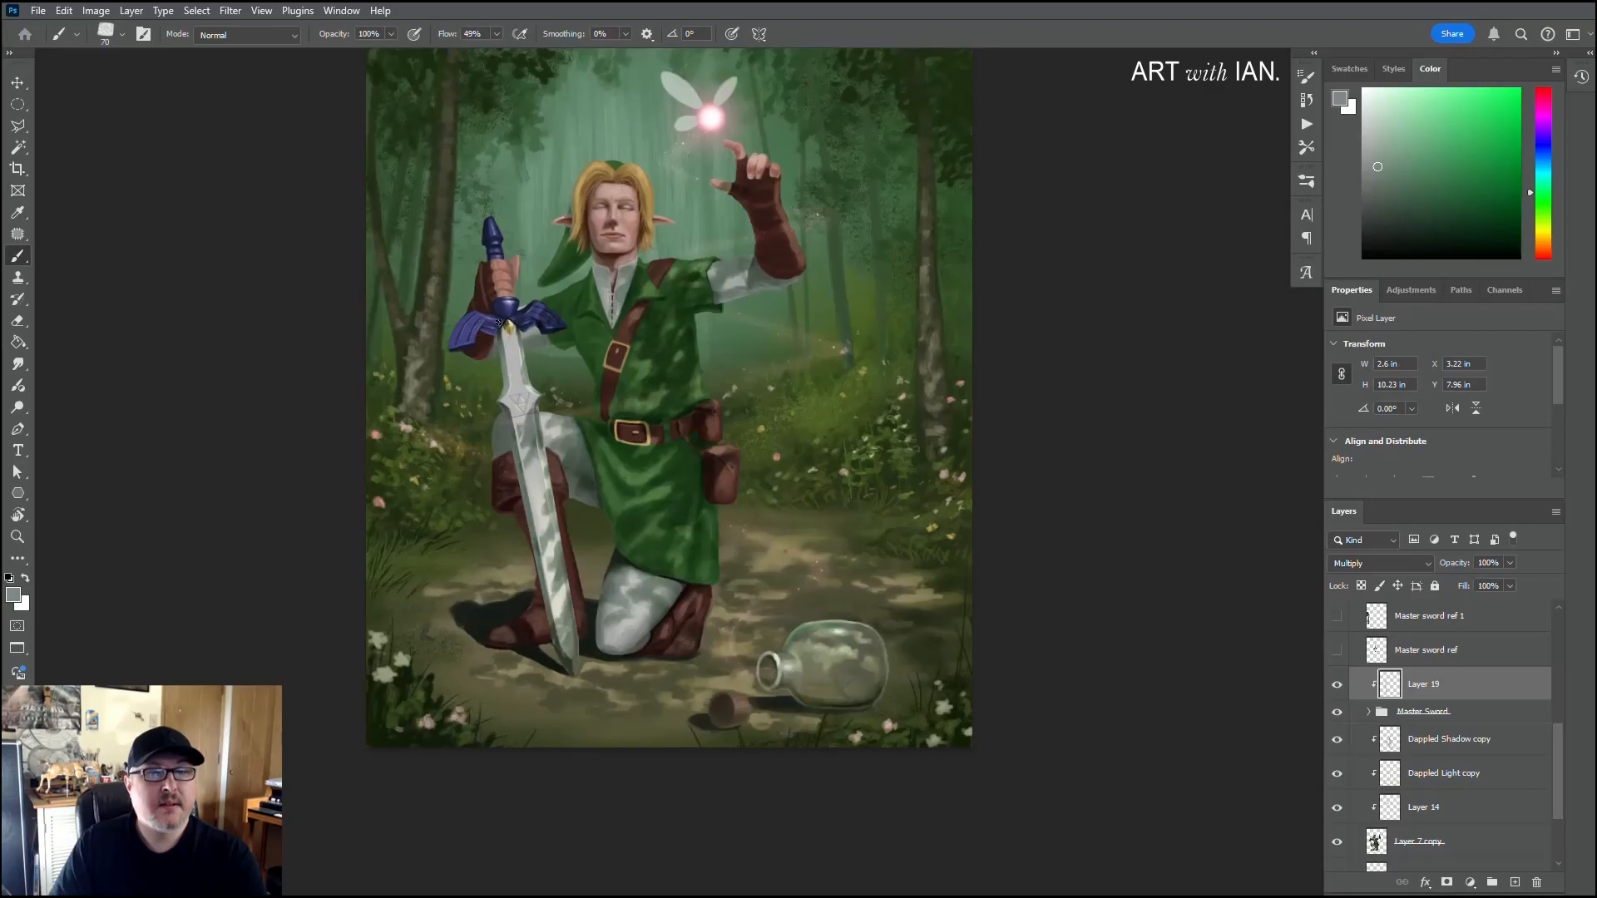
click(492, 341)
scroll(439, 438, down, 4)
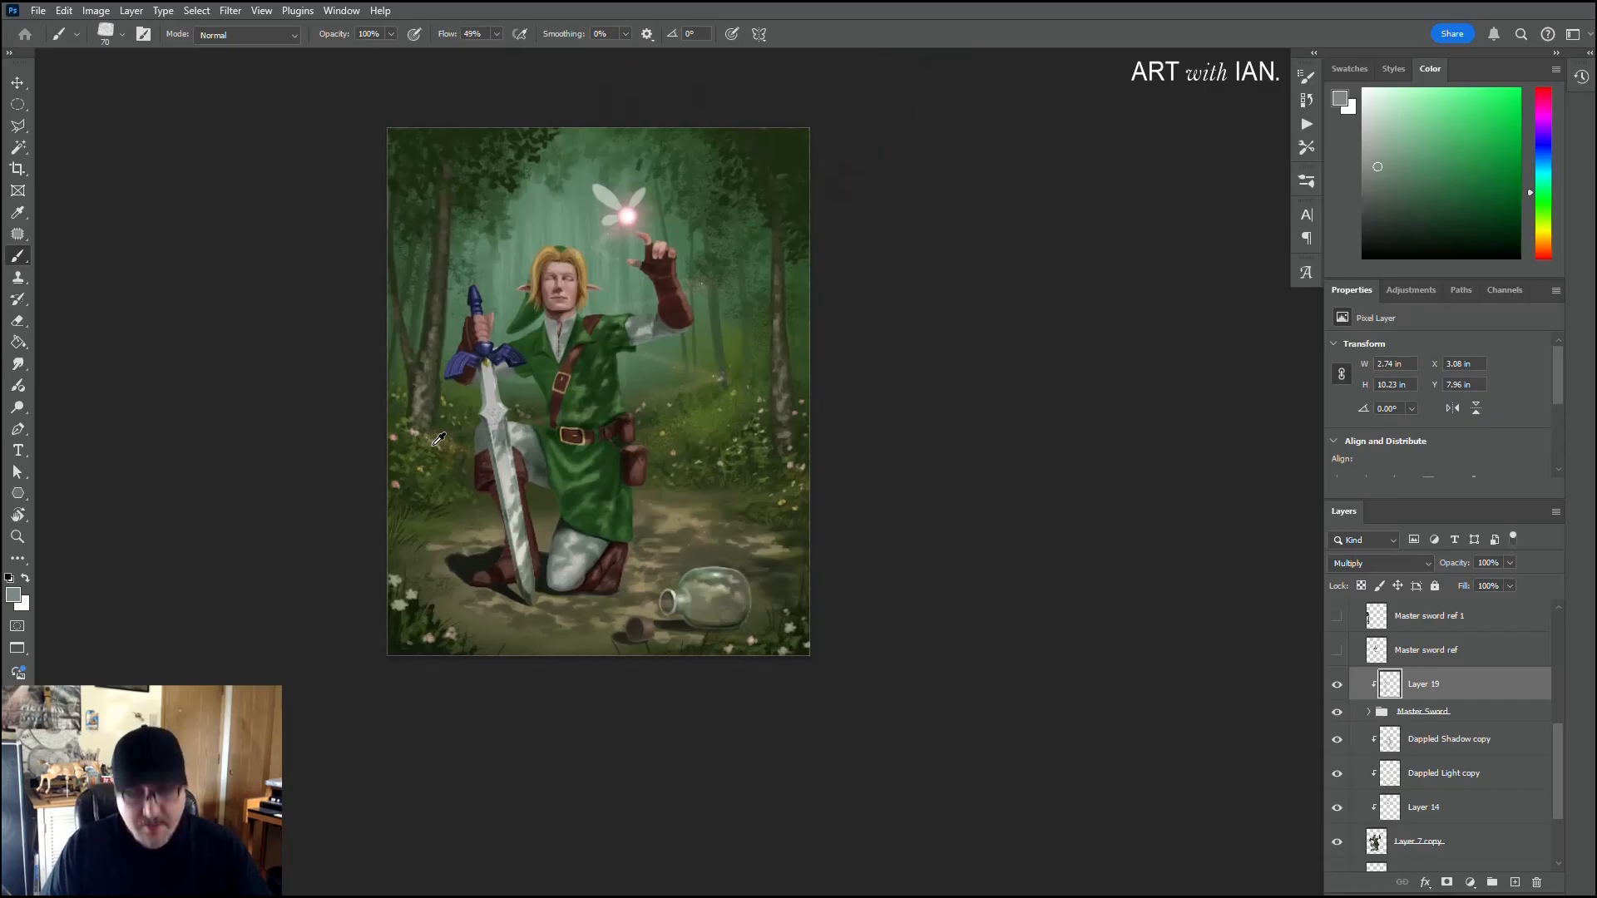
drag(621, 505, 844, 589)
scroll(702, 596, up, 1)
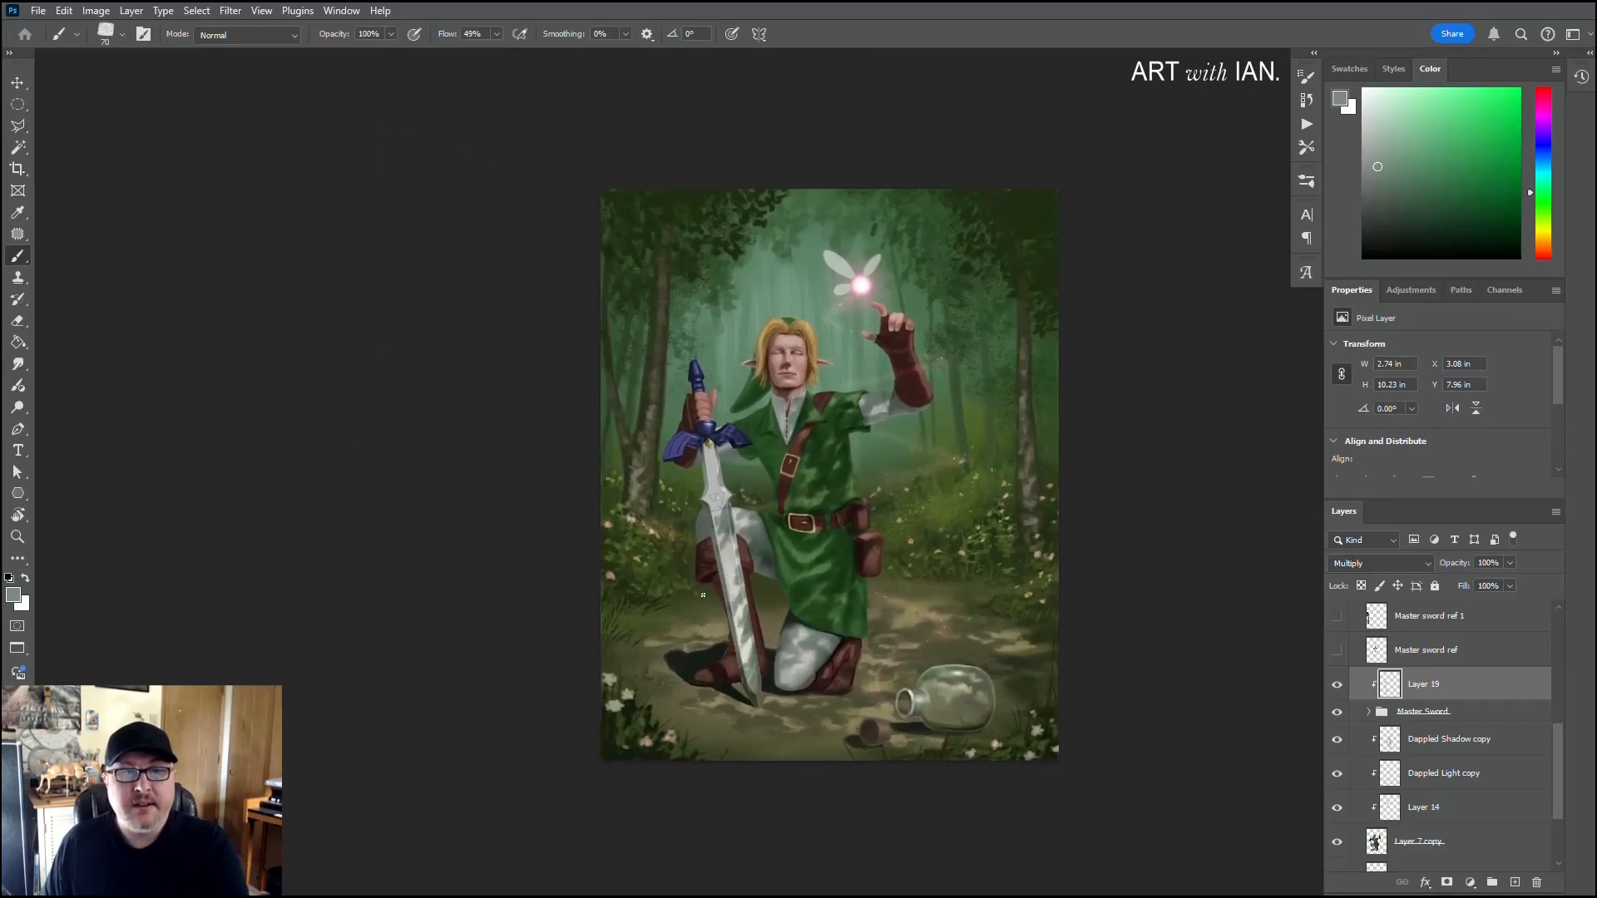
scroll(703, 595, up, 1)
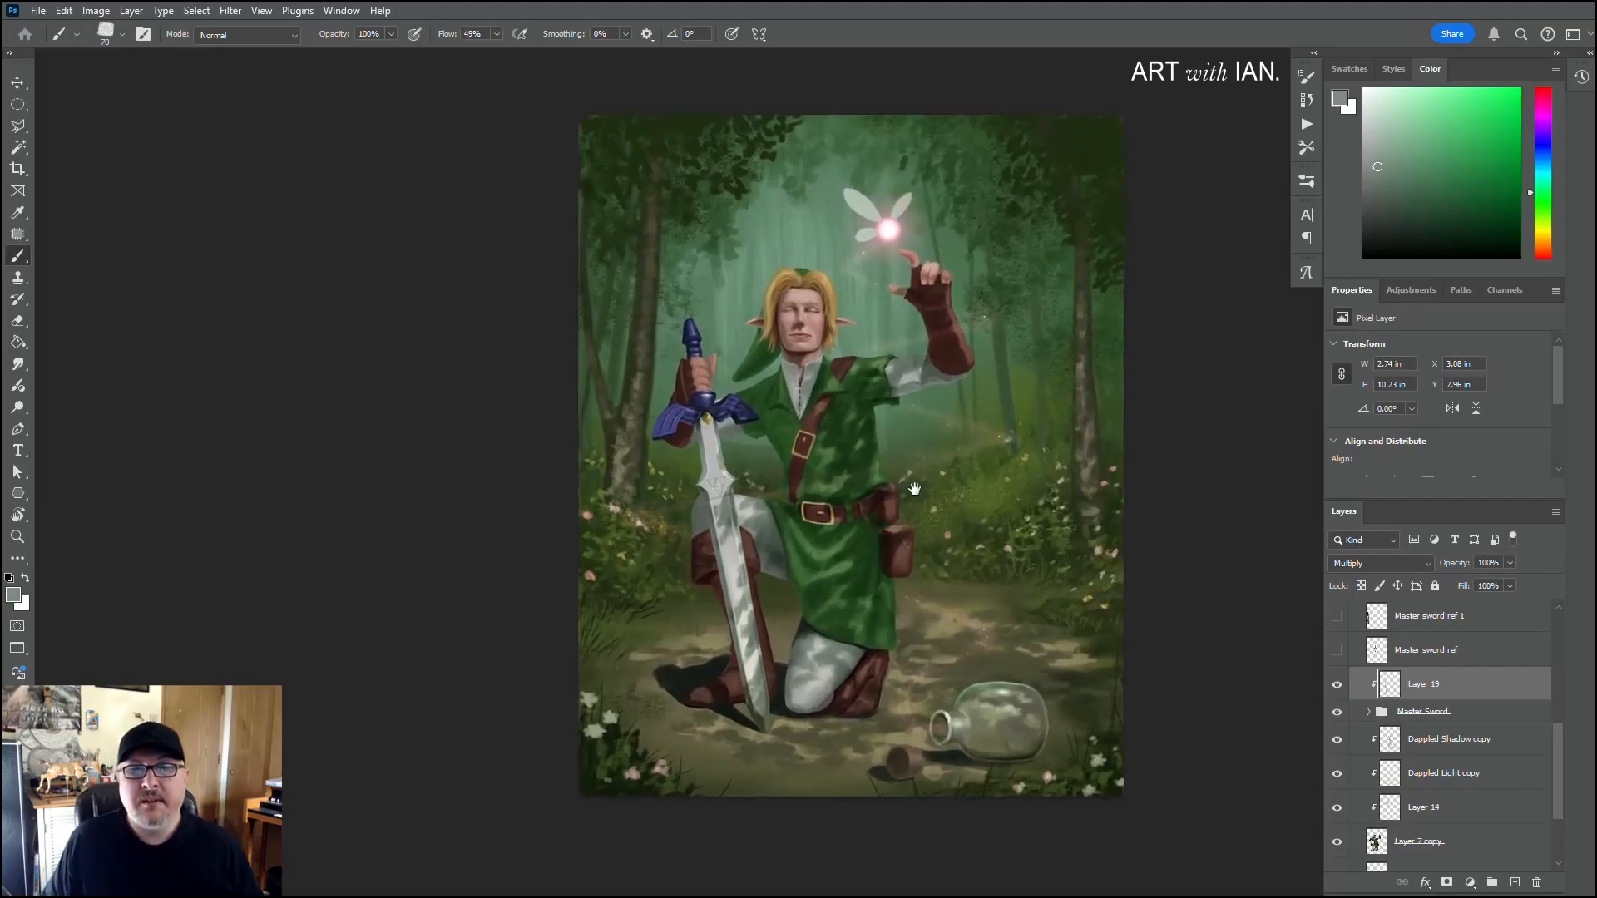
drag(915, 490, 864, 497)
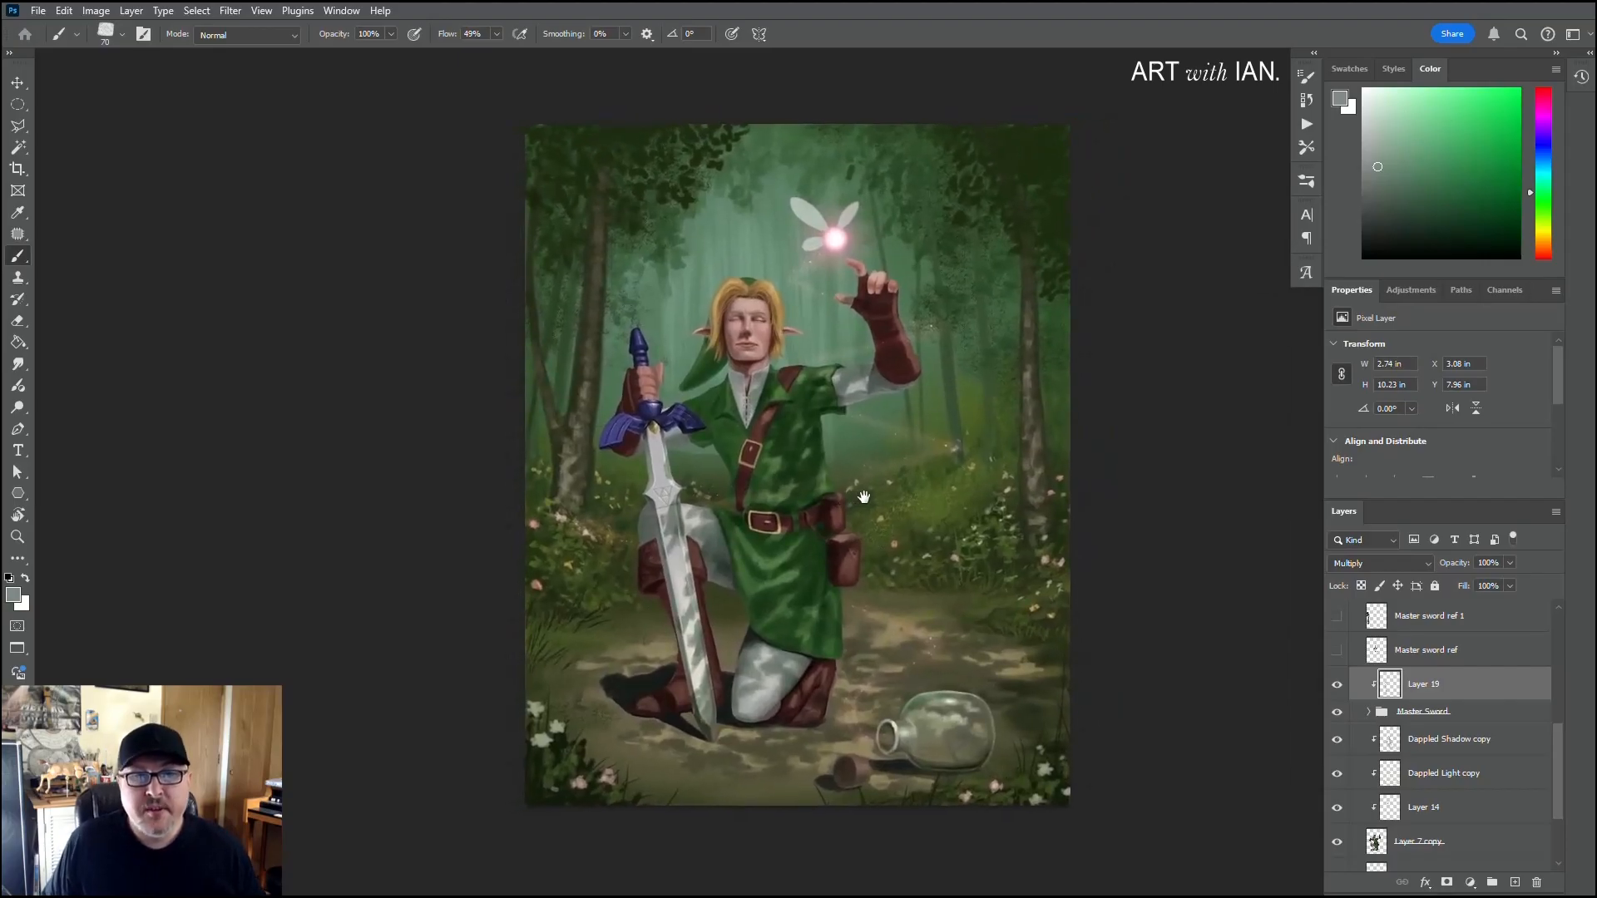